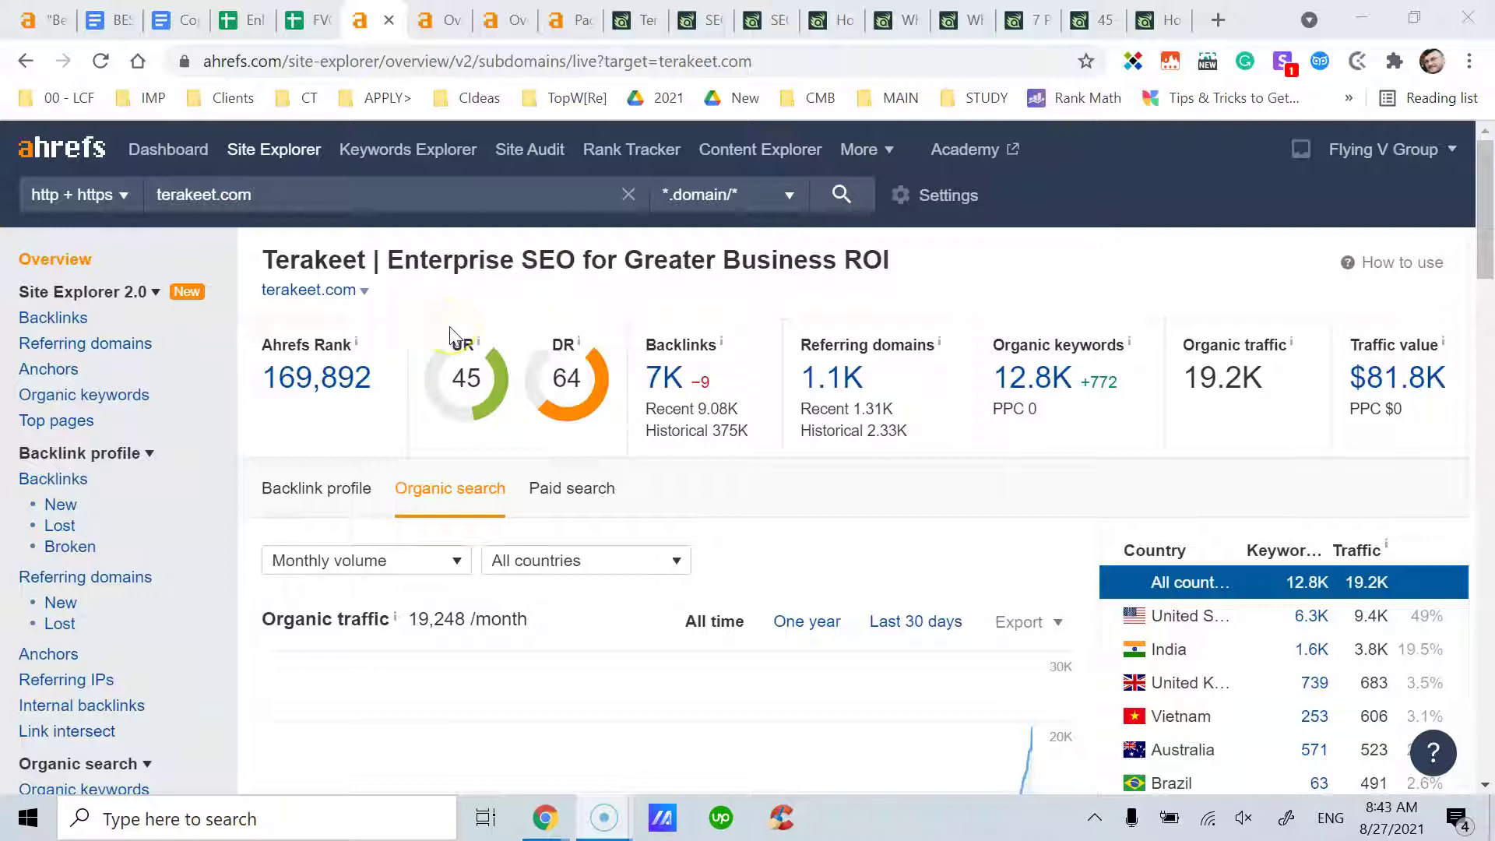
Compare the overview metrics of terakeet.com with those of terakeet.com/blog
mouse_move(359, 339)
click(420, 37)
drag(1483, 635, 1489, 175)
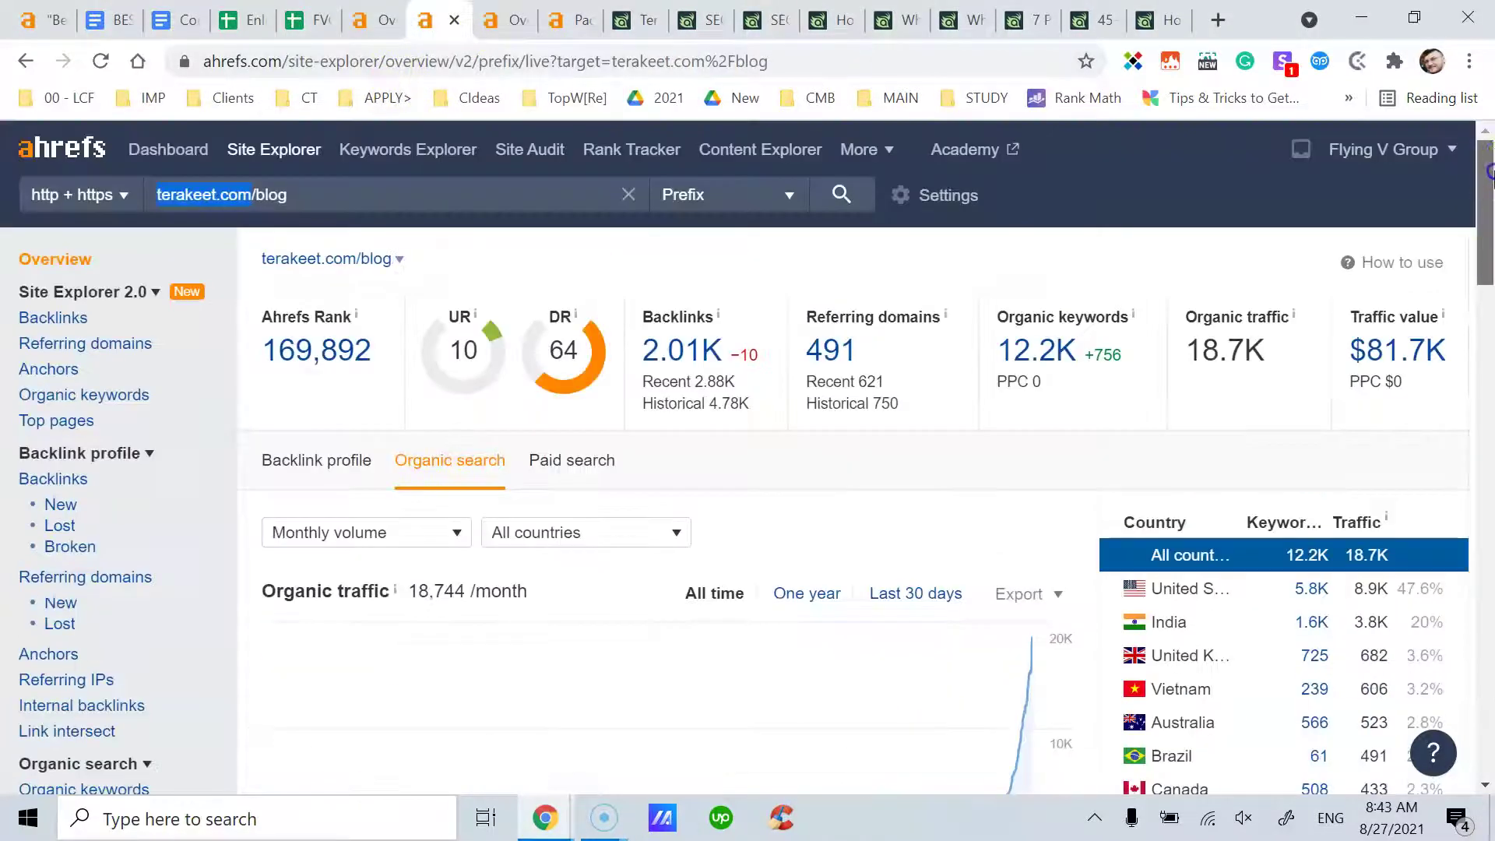
click(379, 31)
click(427, 27)
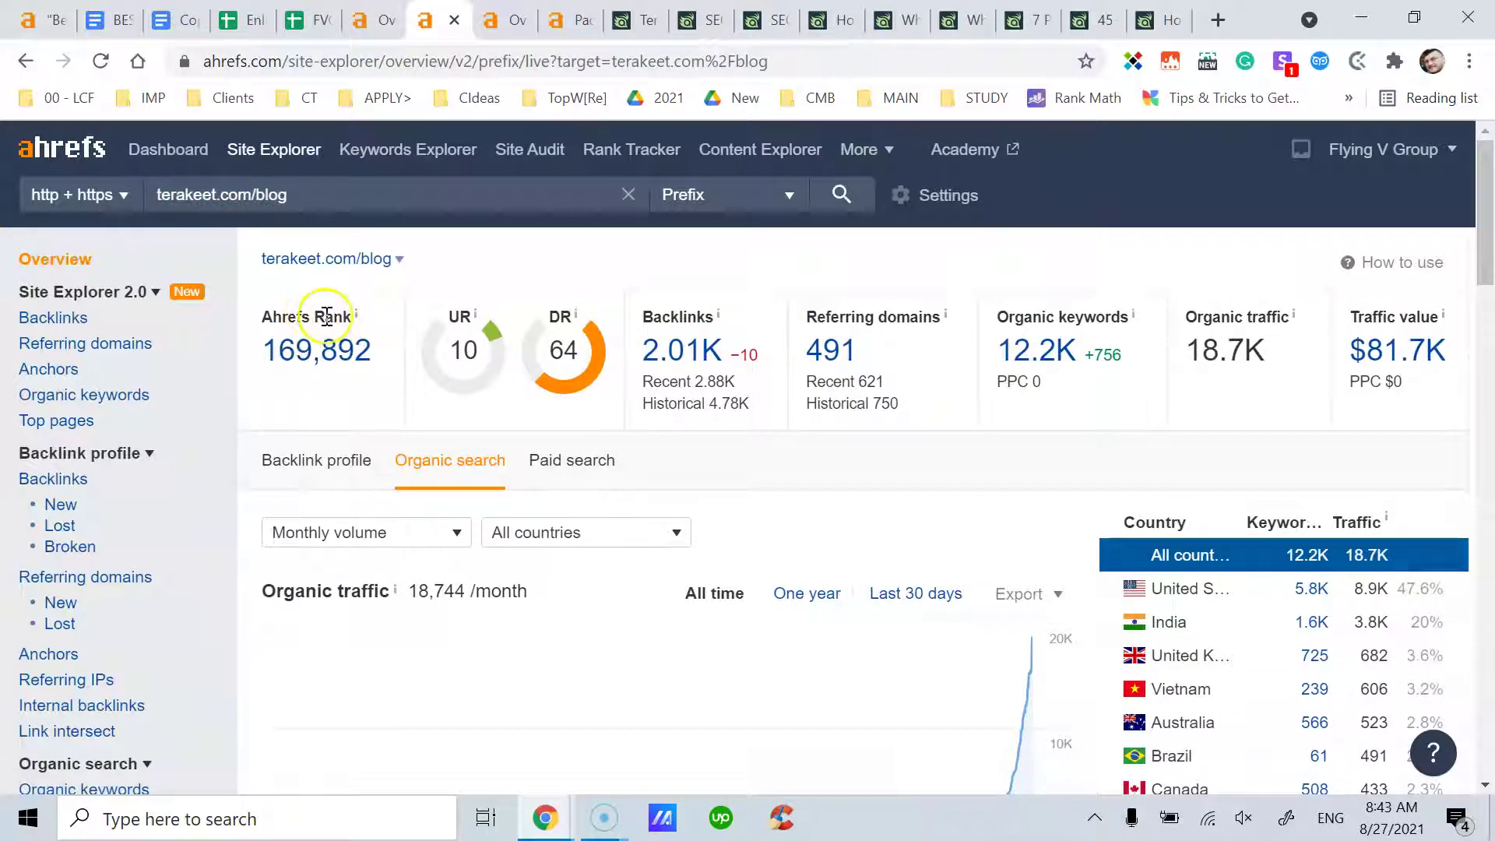
click(380, 31)
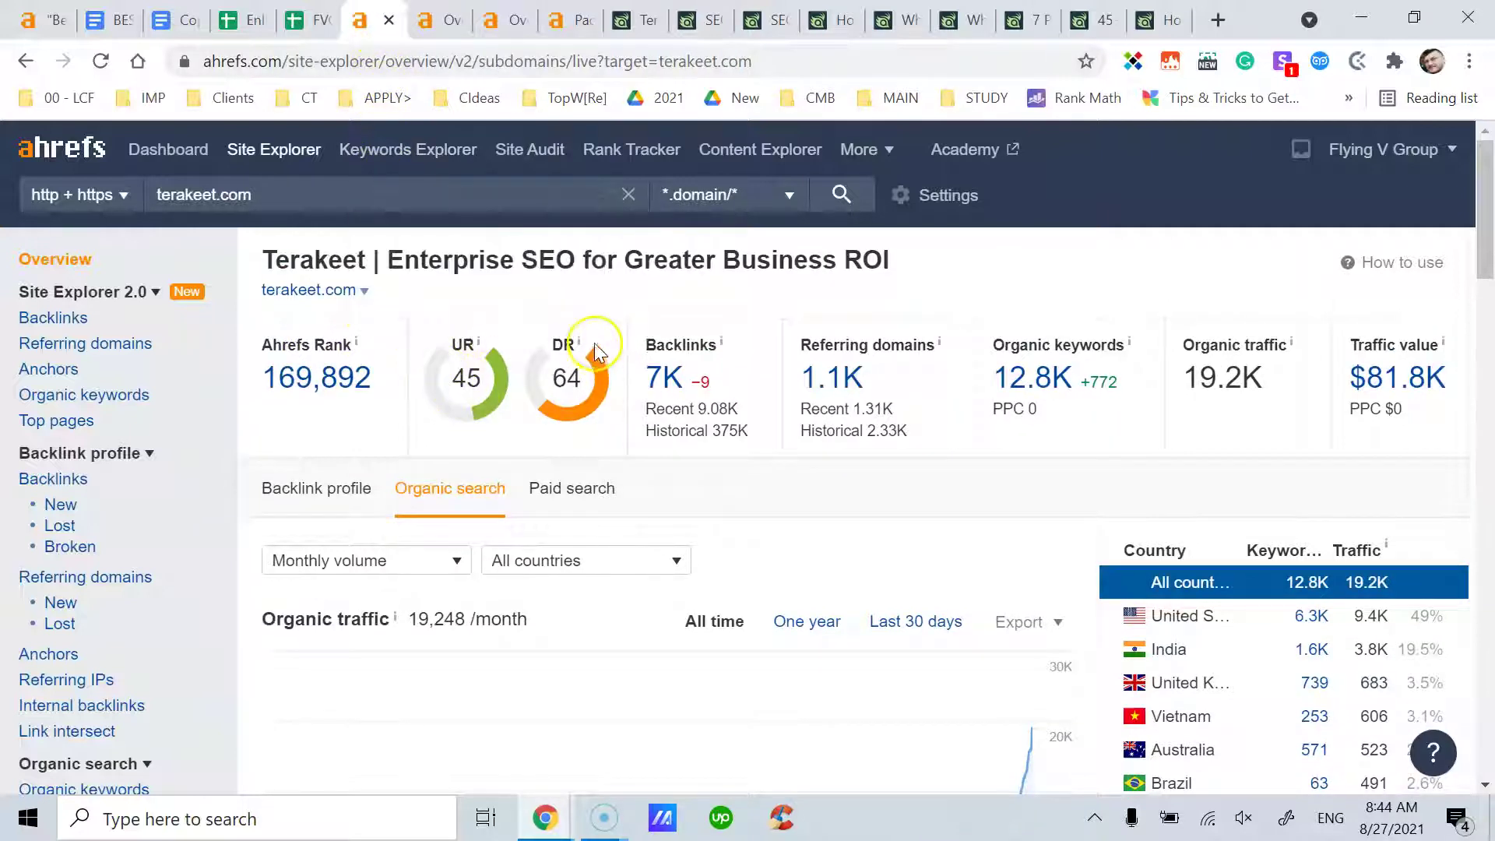
click(441, 32)
click(362, 24)
Read the explanations of the URL Rating and Domain Rating metrics on the terakeet.com overview
mouse_move(487, 354)
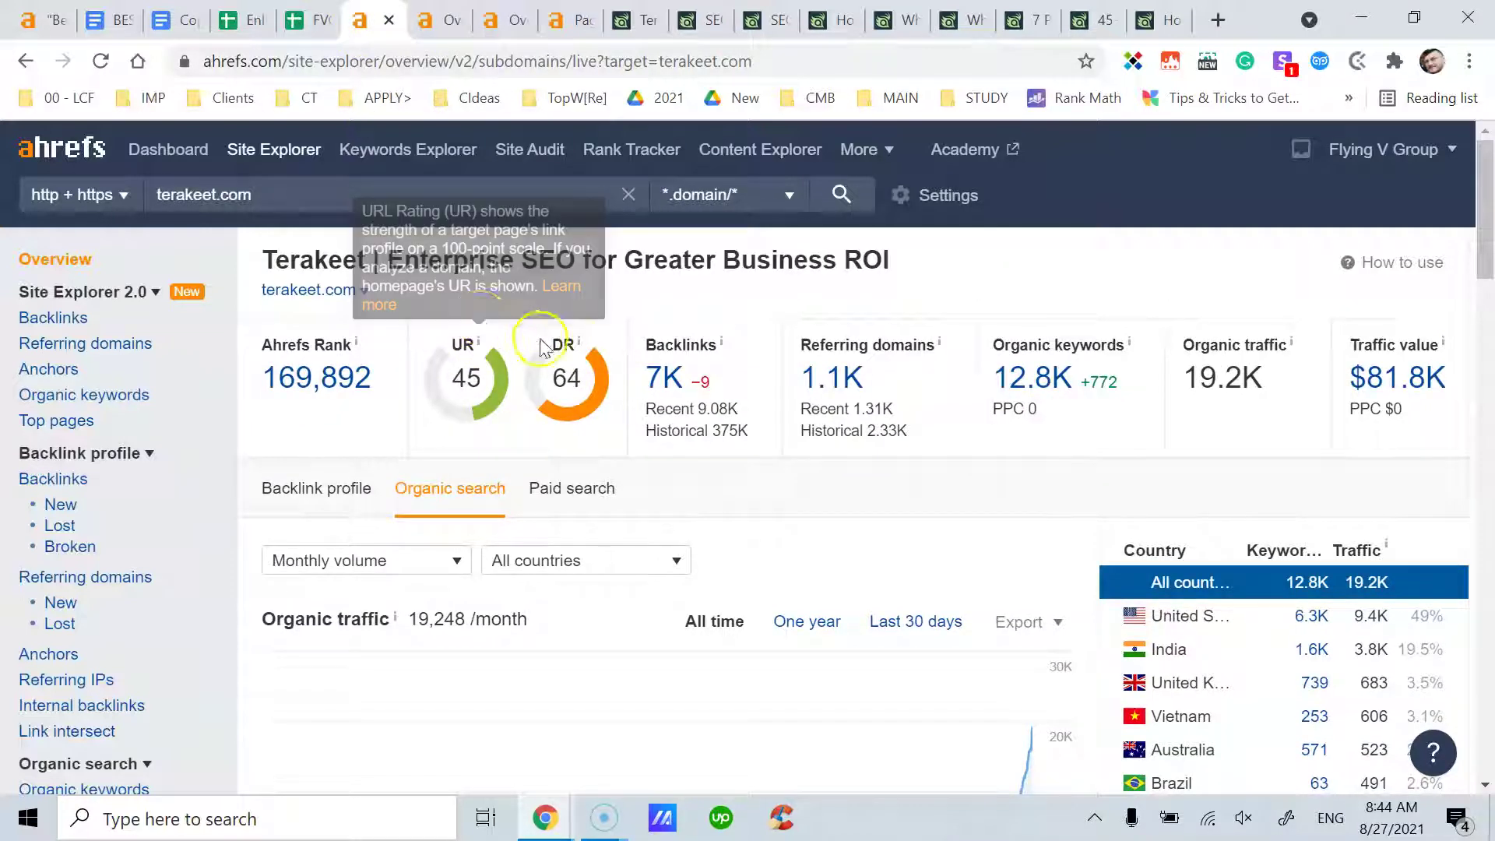
mouse_move(578, 350)
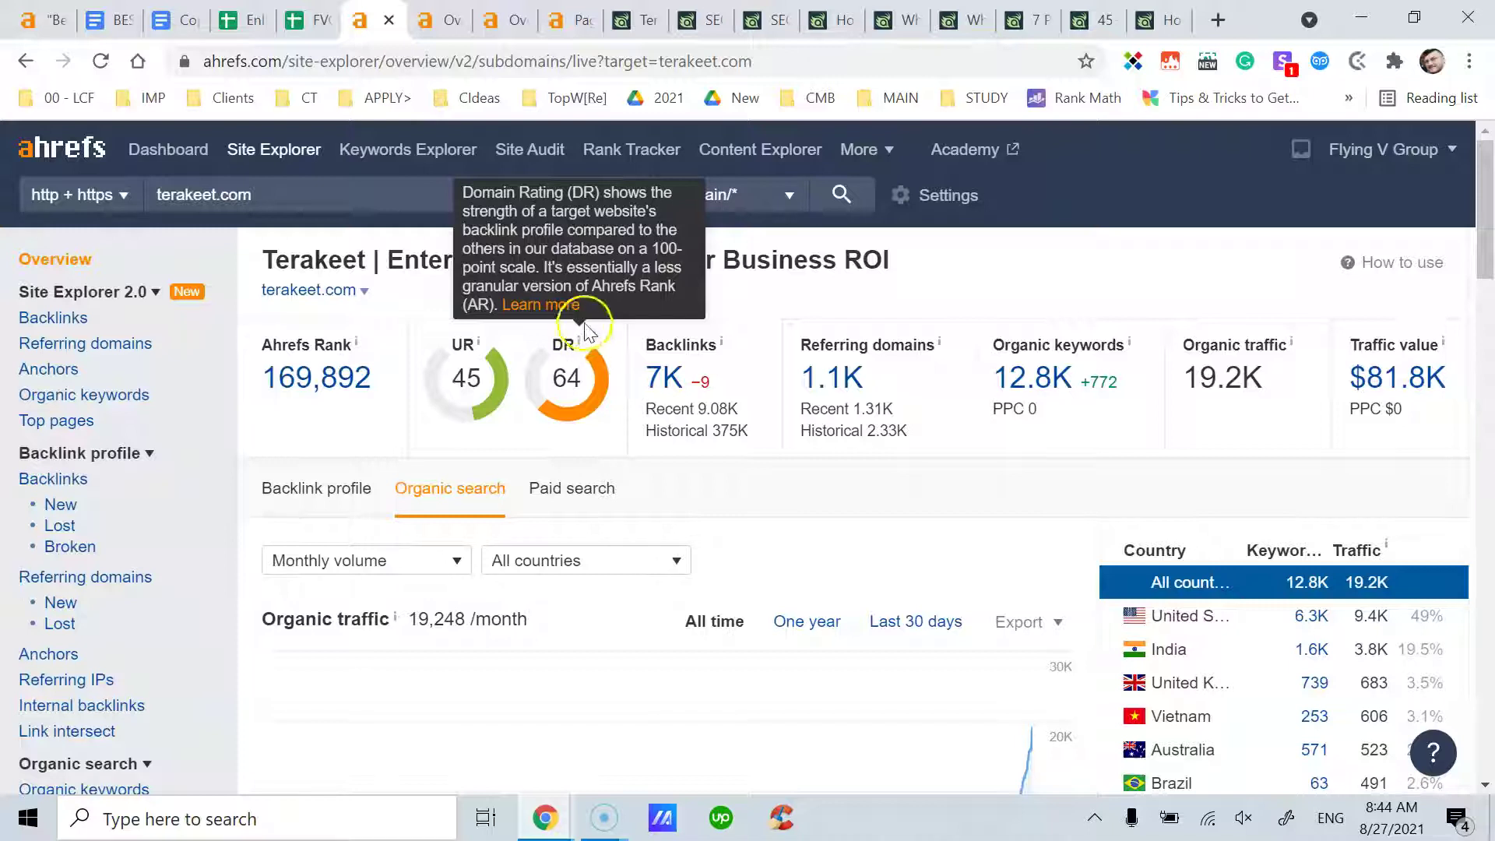
click(561, 308)
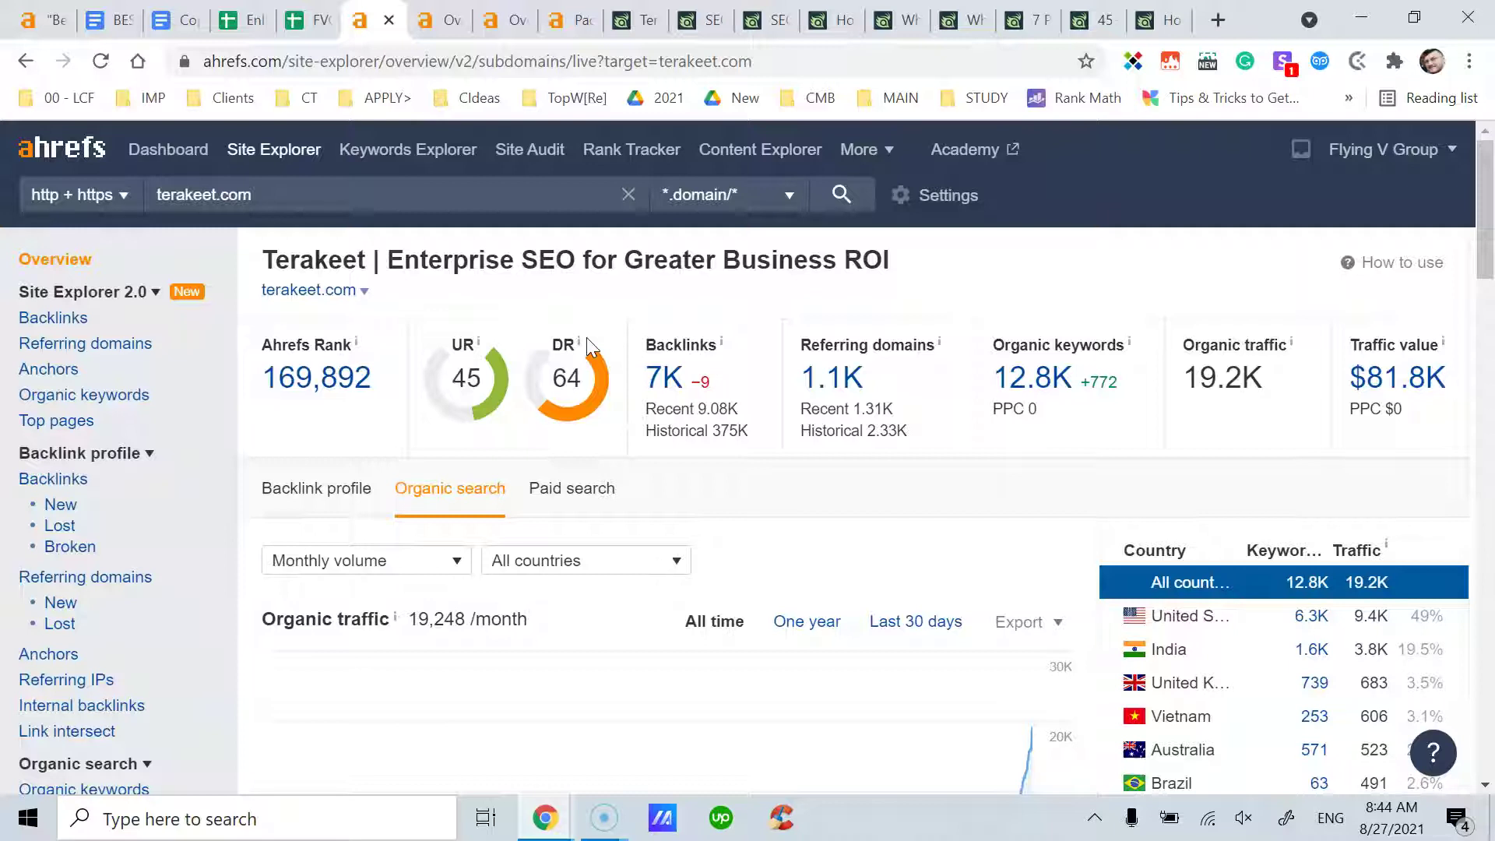
click(478, 346)
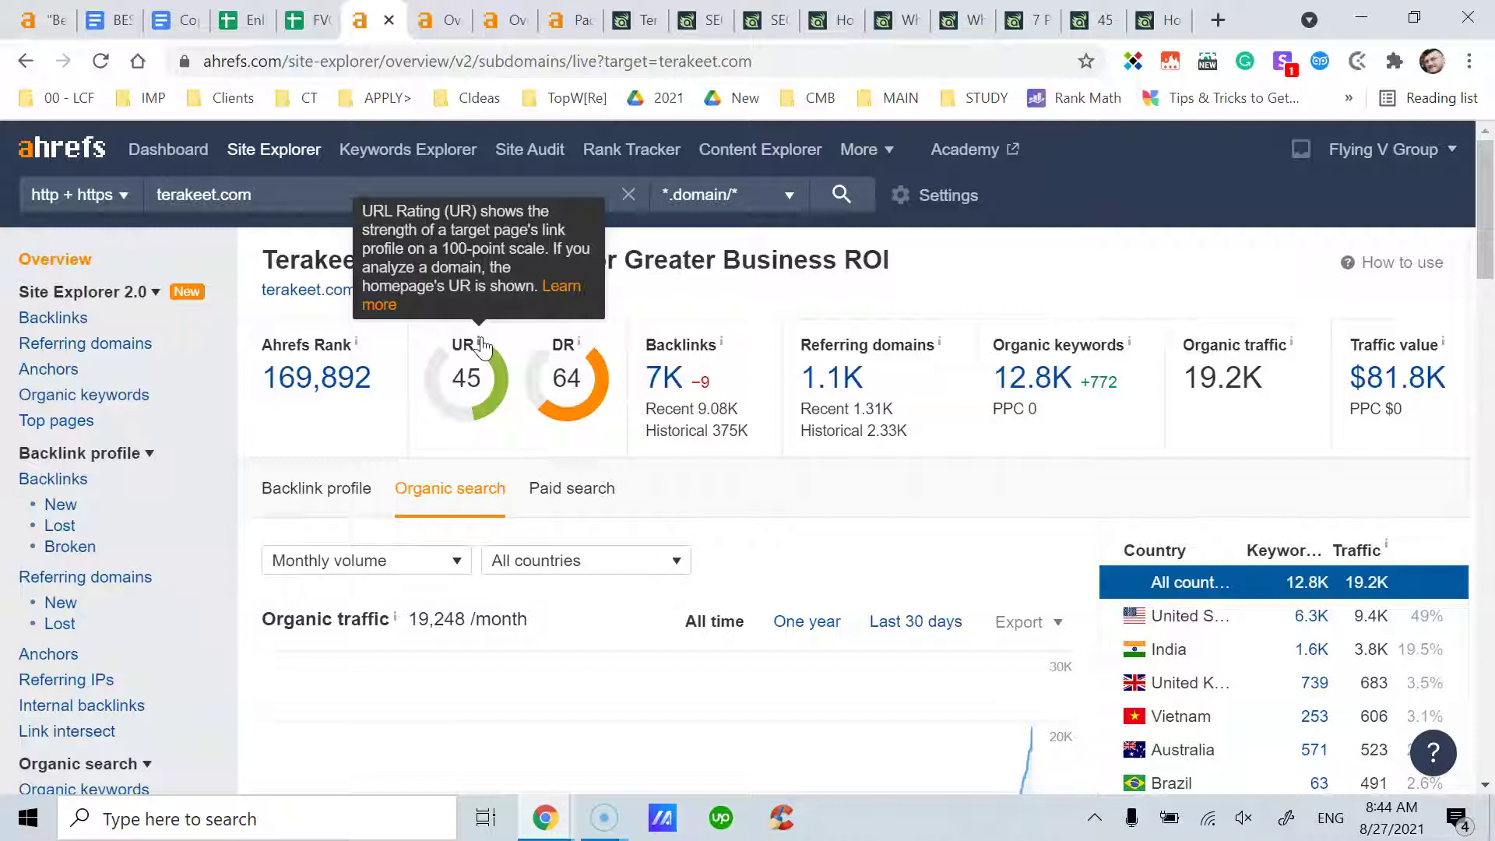
Open the Ahrefs dashboard in a new tab, view its domain search field, and return to the terakeet.com overview
click(307, 197)
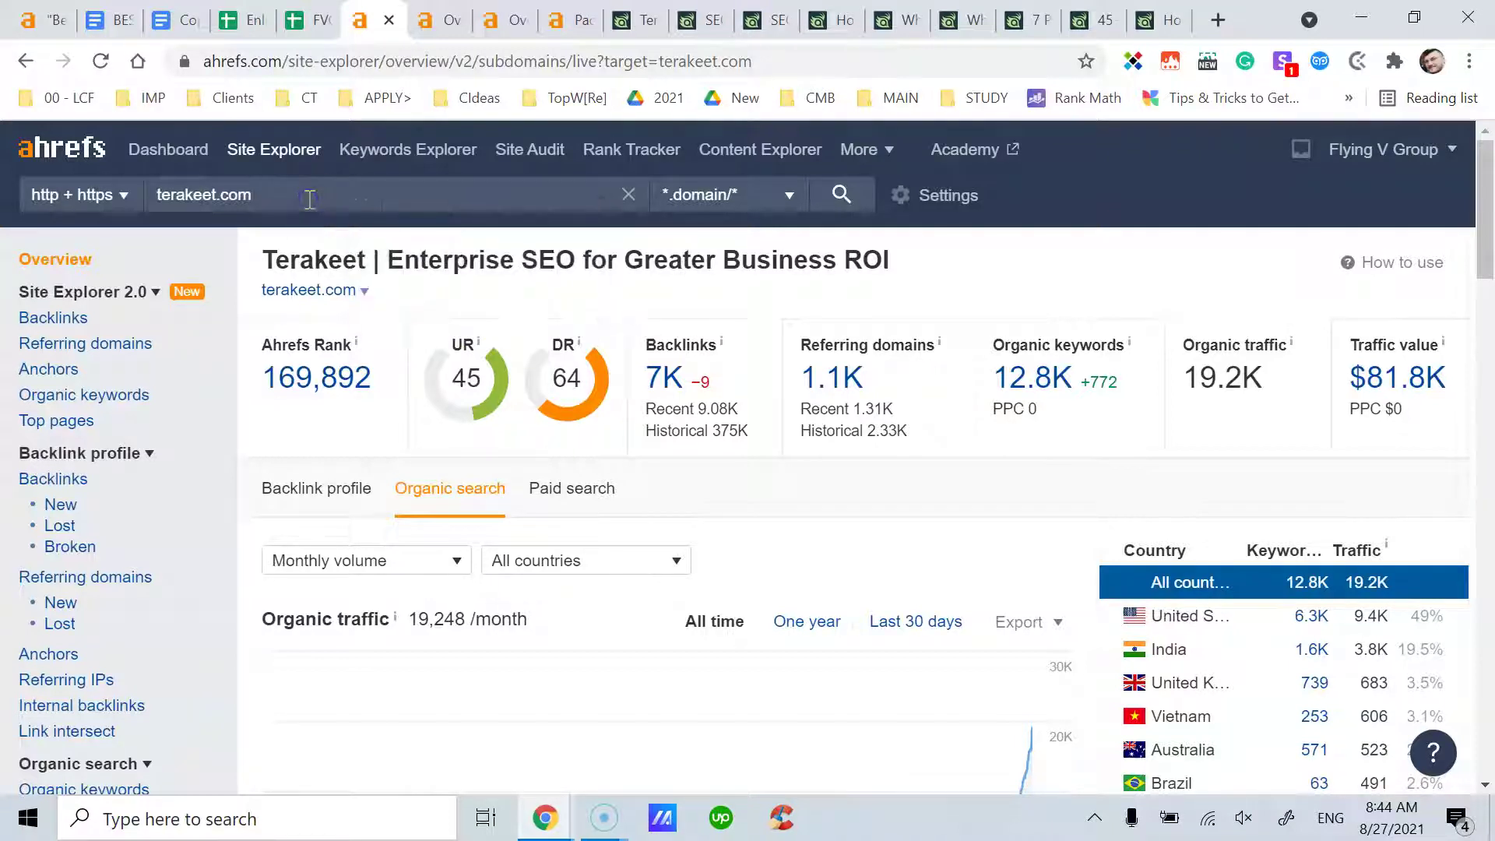
click(304, 196)
right_click(201, 160)
click(233, 180)
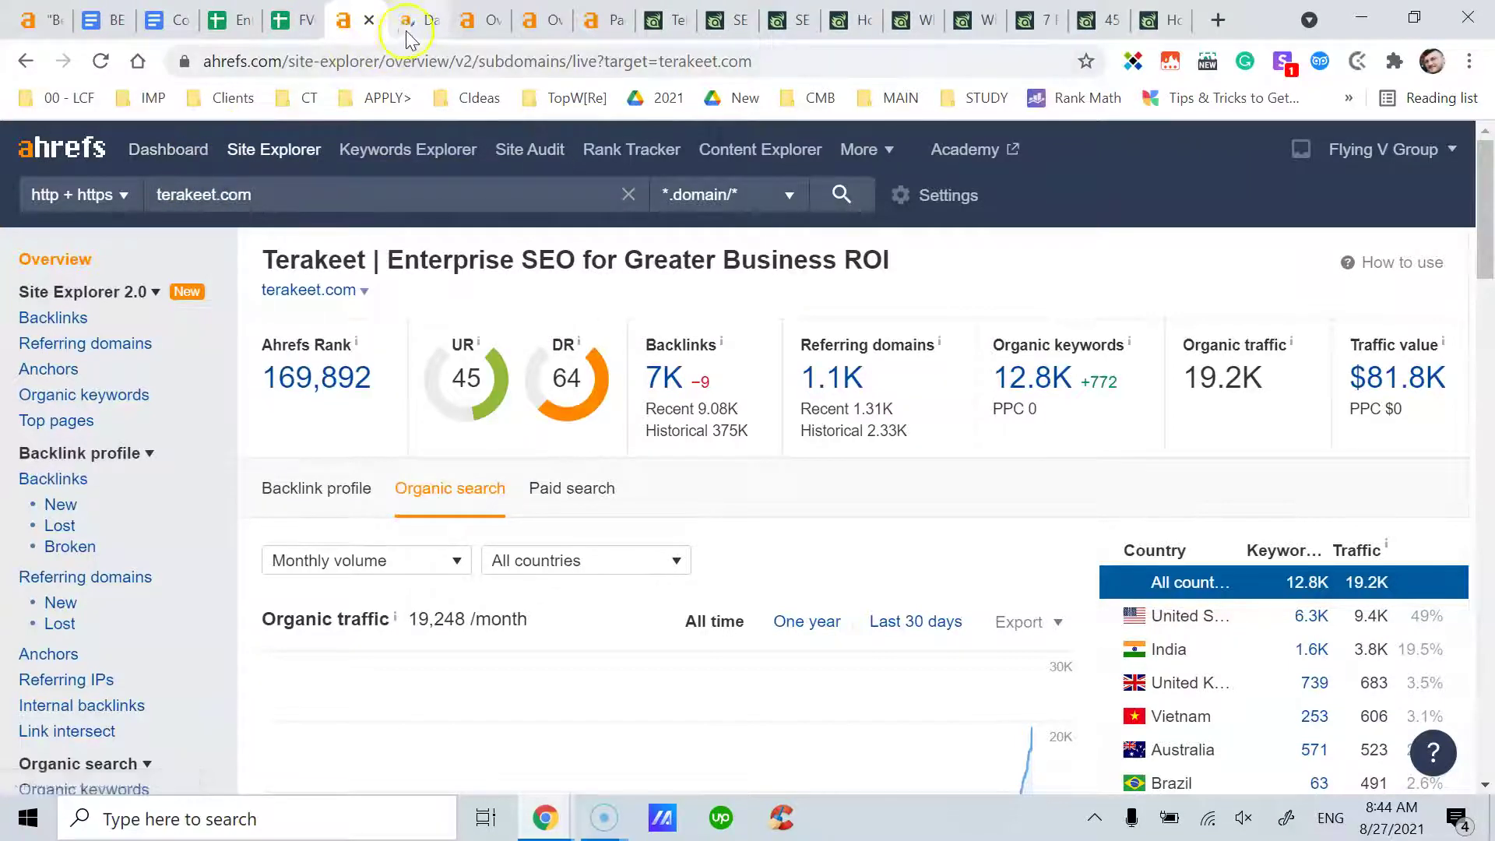
click(402, 19)
click(310, 198)
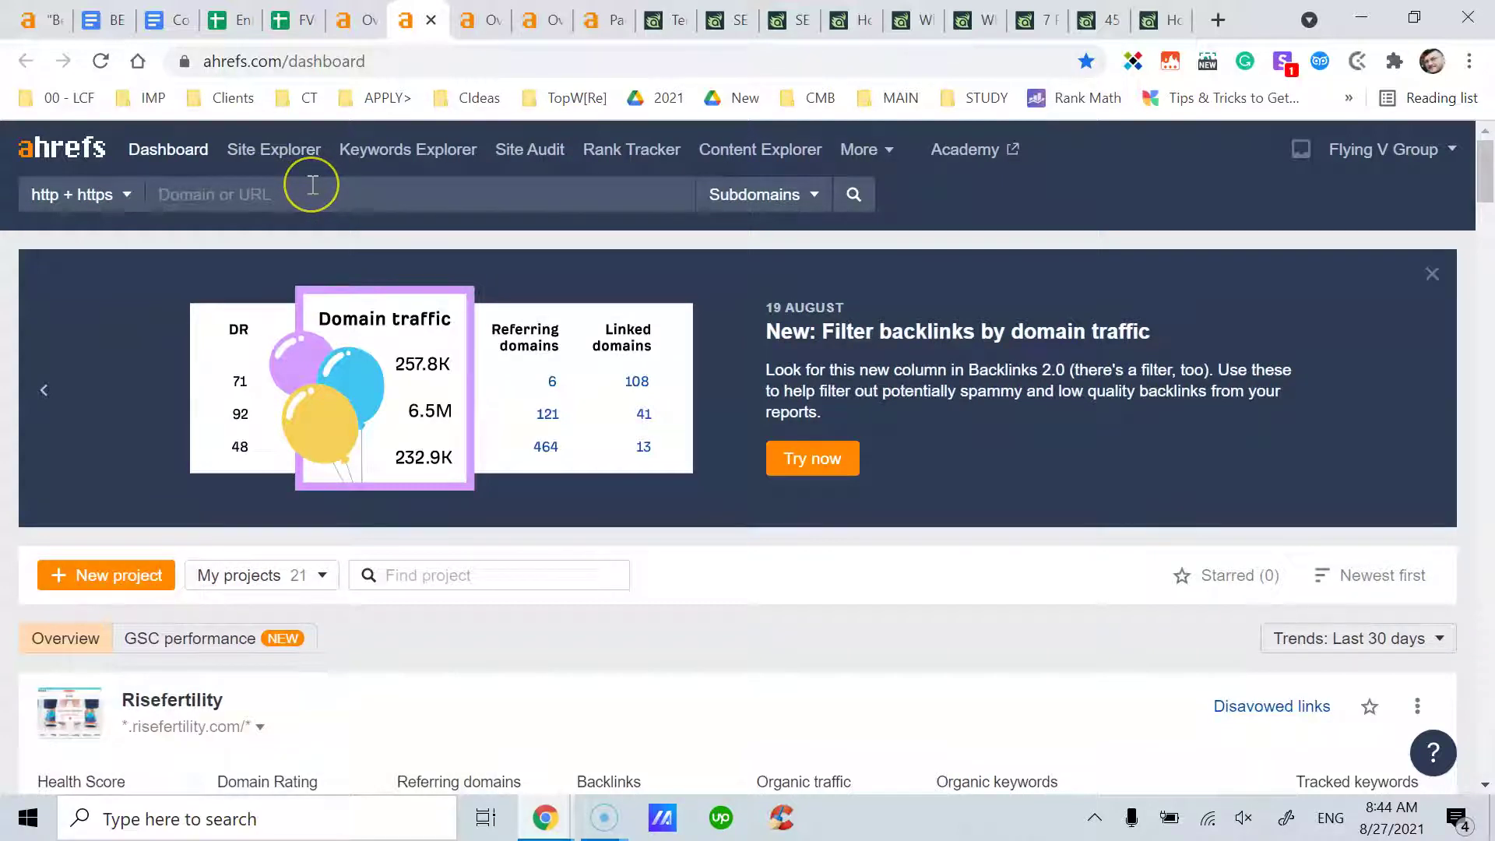
click(354, 32)
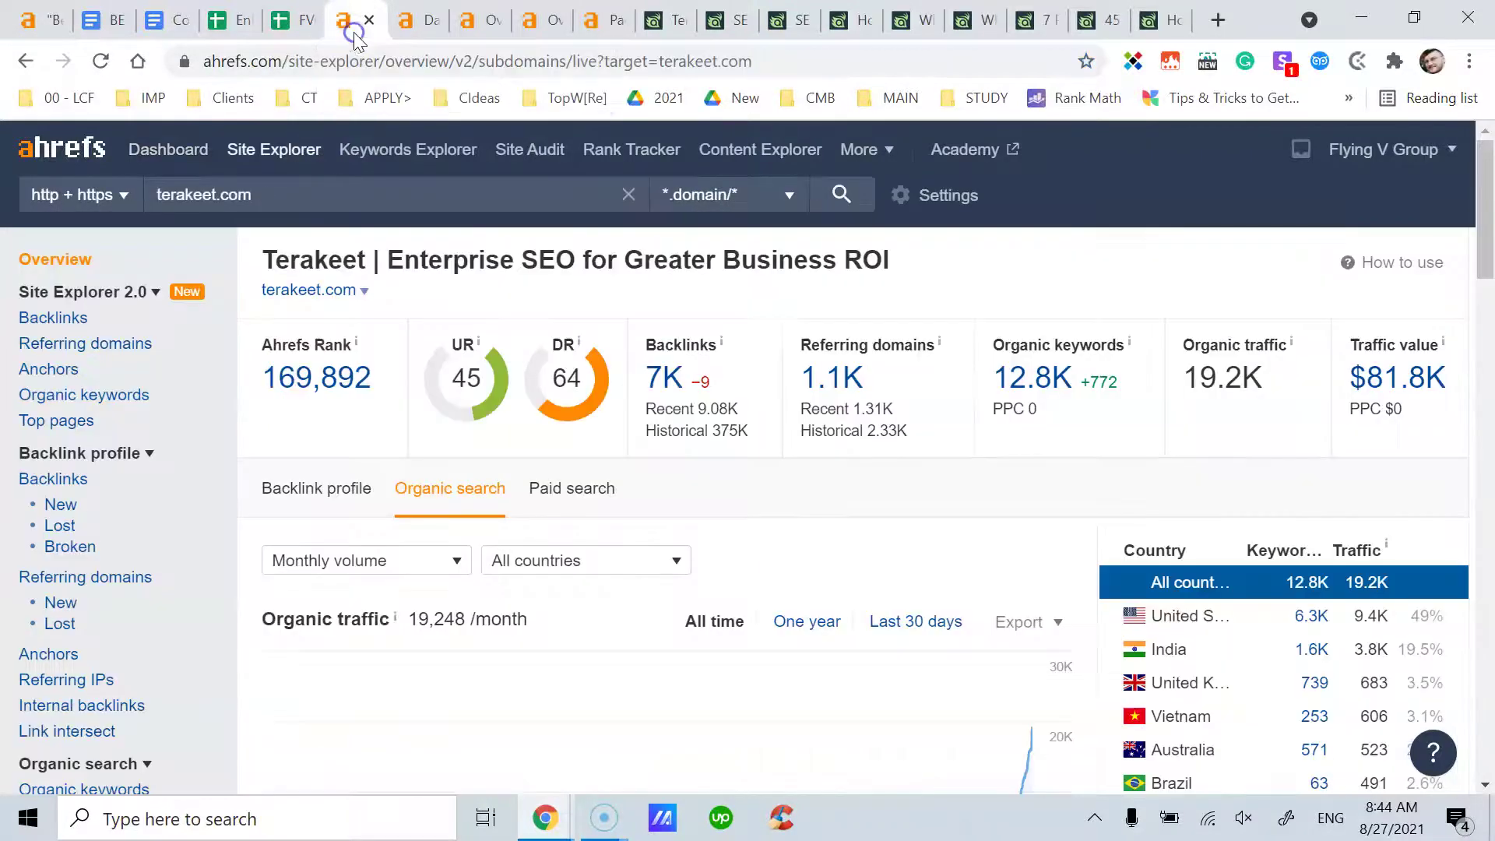
click(288, 202)
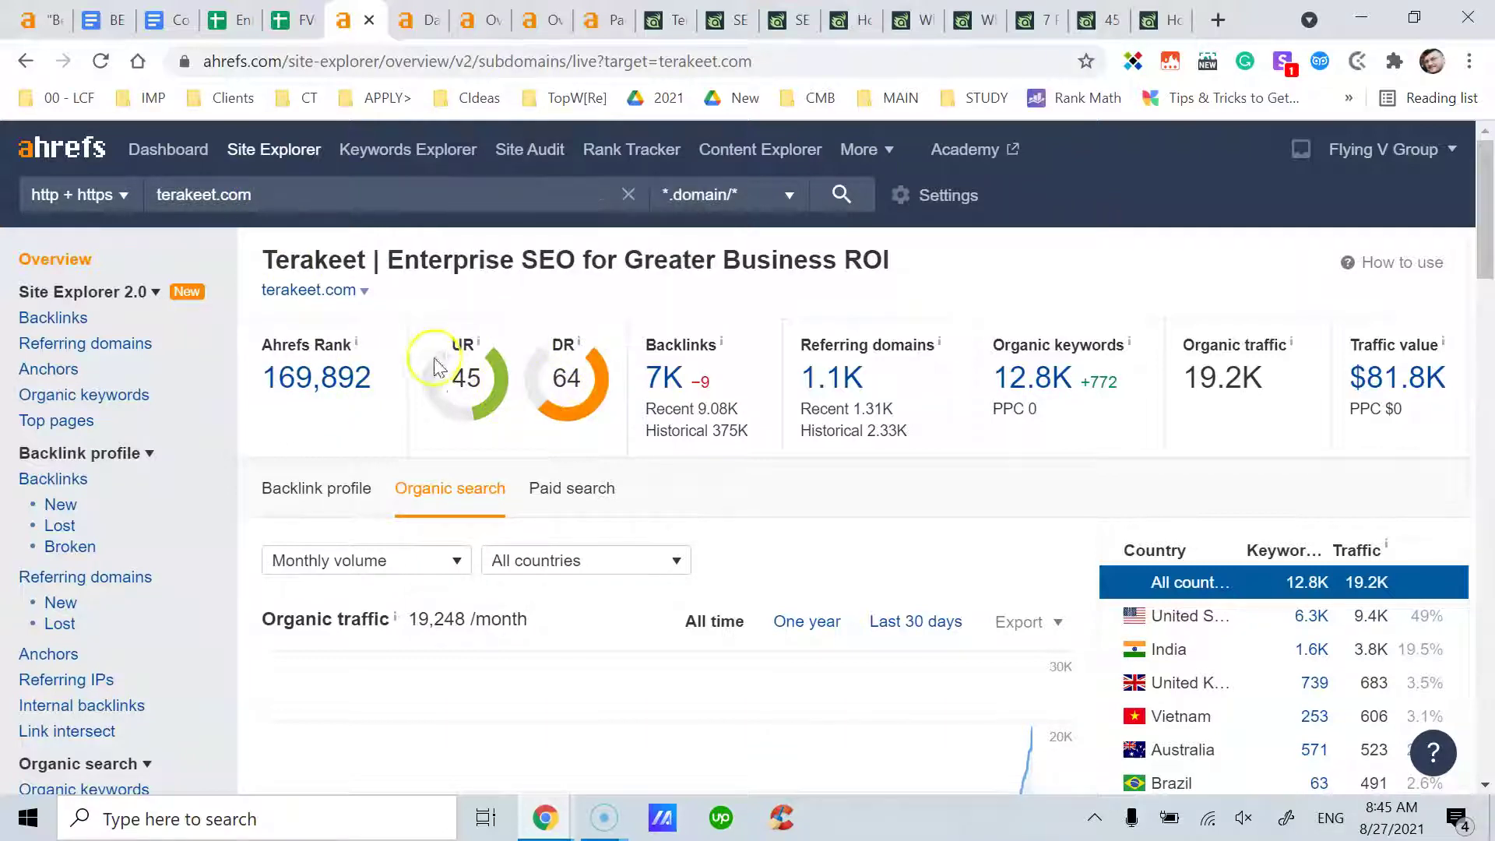
Examine the terakeet.com/blog overview and the scope options available for its target address
click(467, 19)
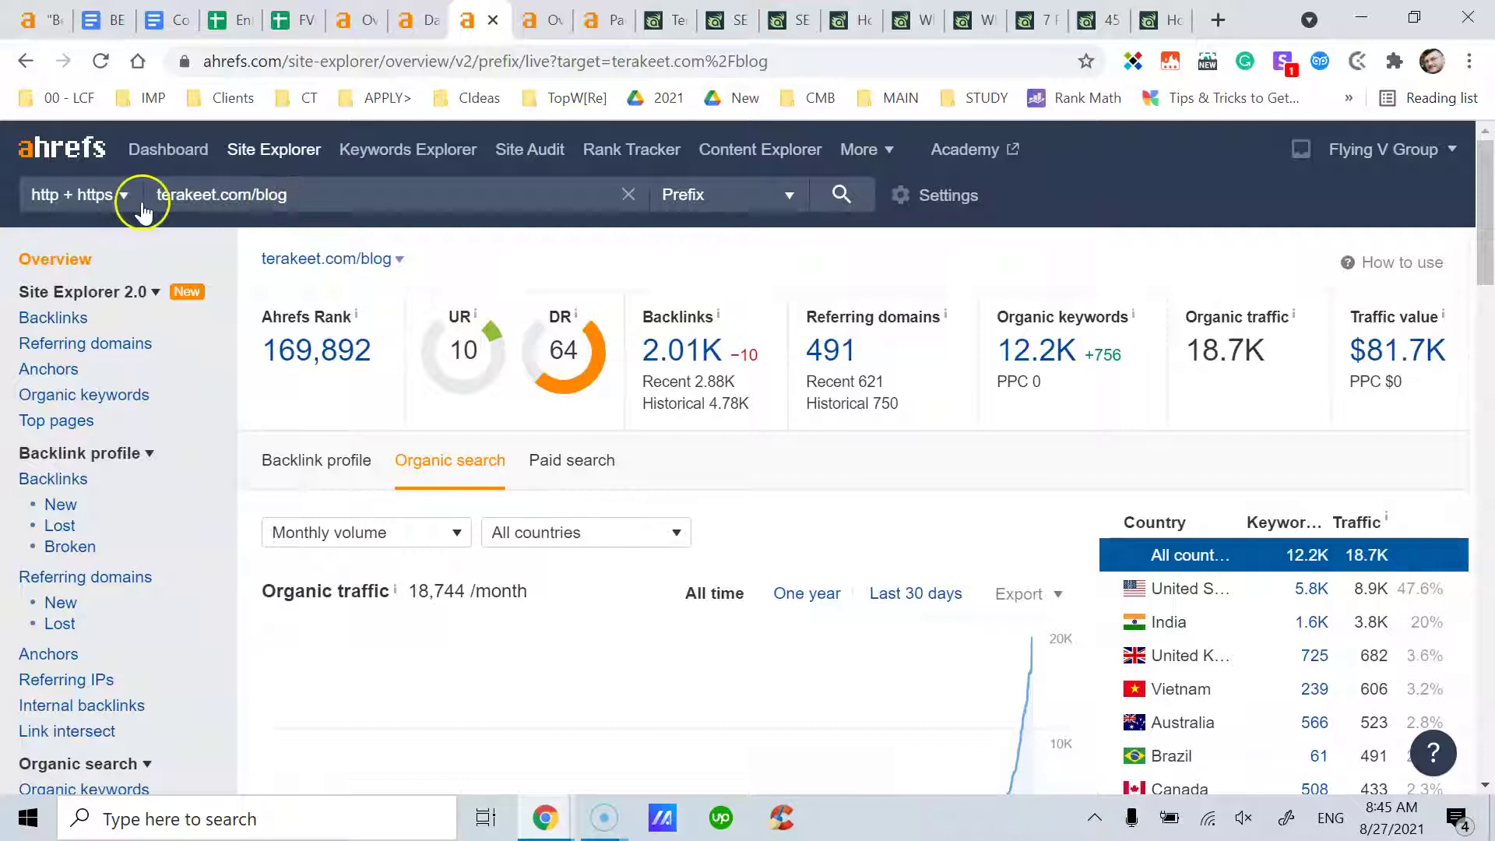
click(310, 197)
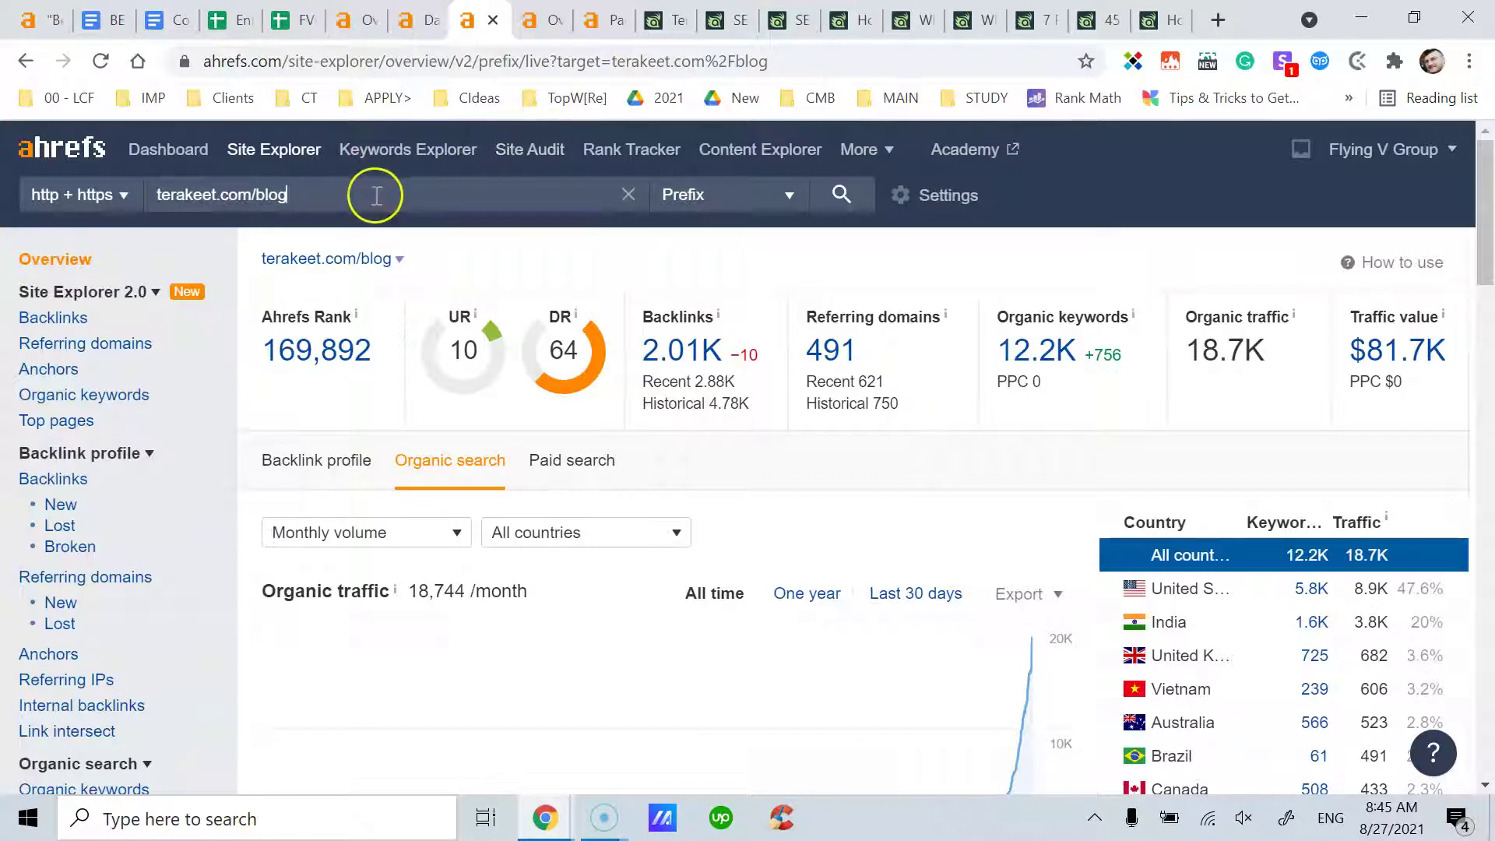
click(674, 201)
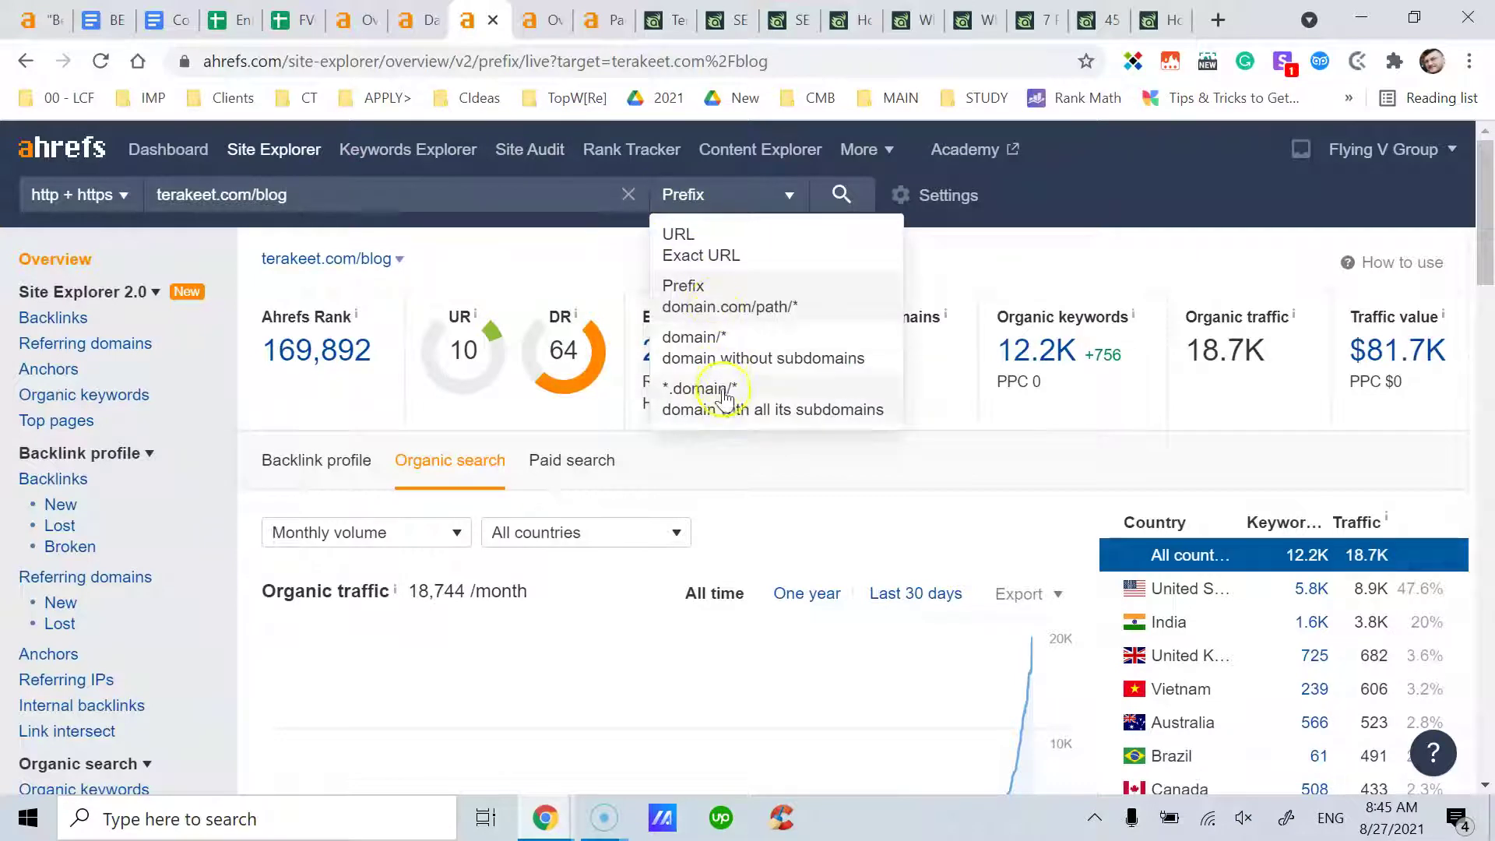
click(494, 200)
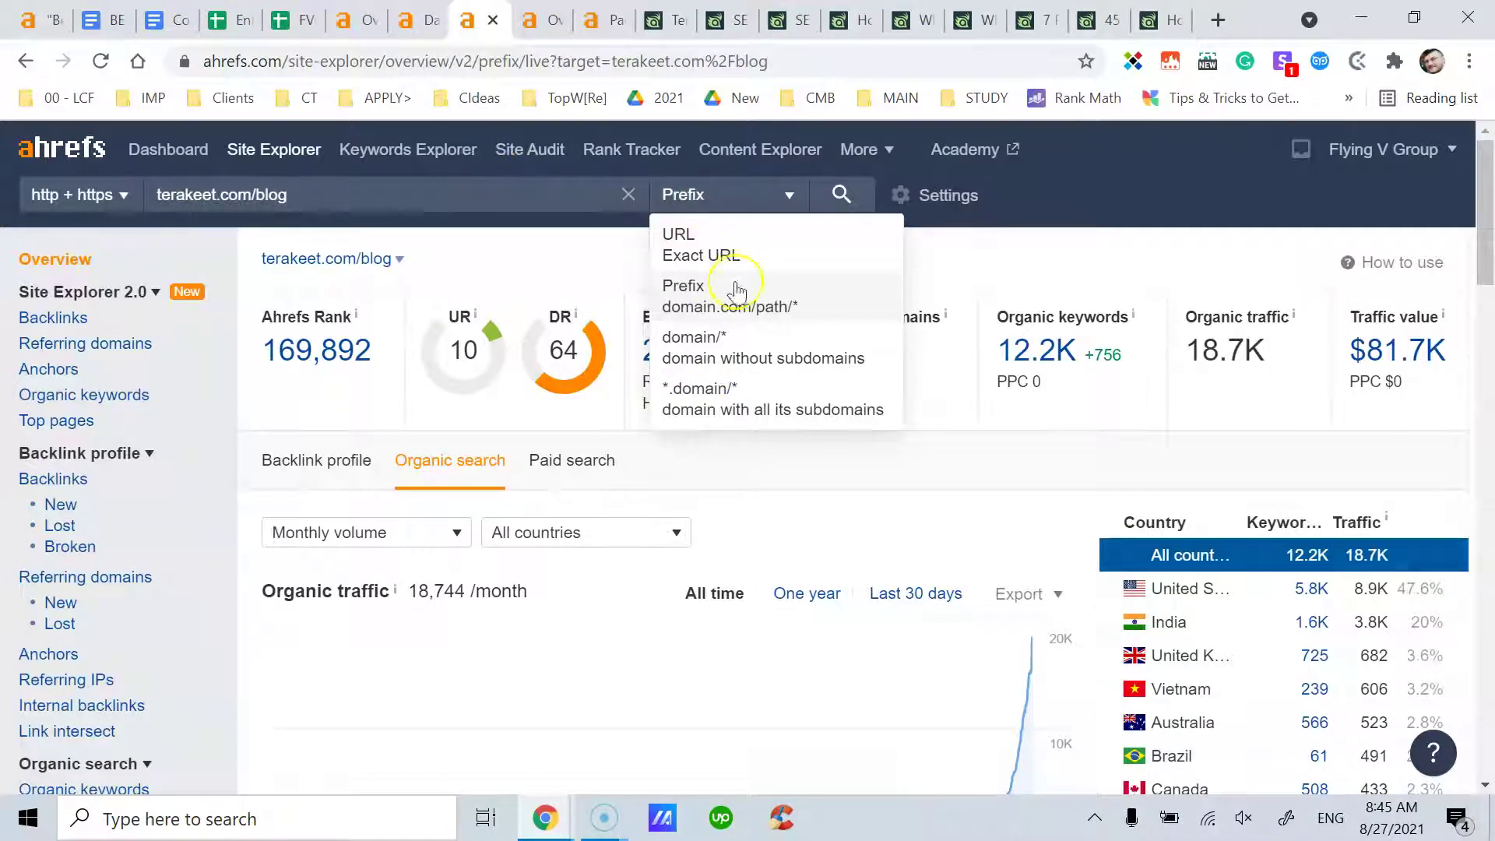
click(417, 193)
Copy the address terakeet.com/blog/seos-to-follow-on-twitter/ from its report and look it up from the dashboard
click(526, 30)
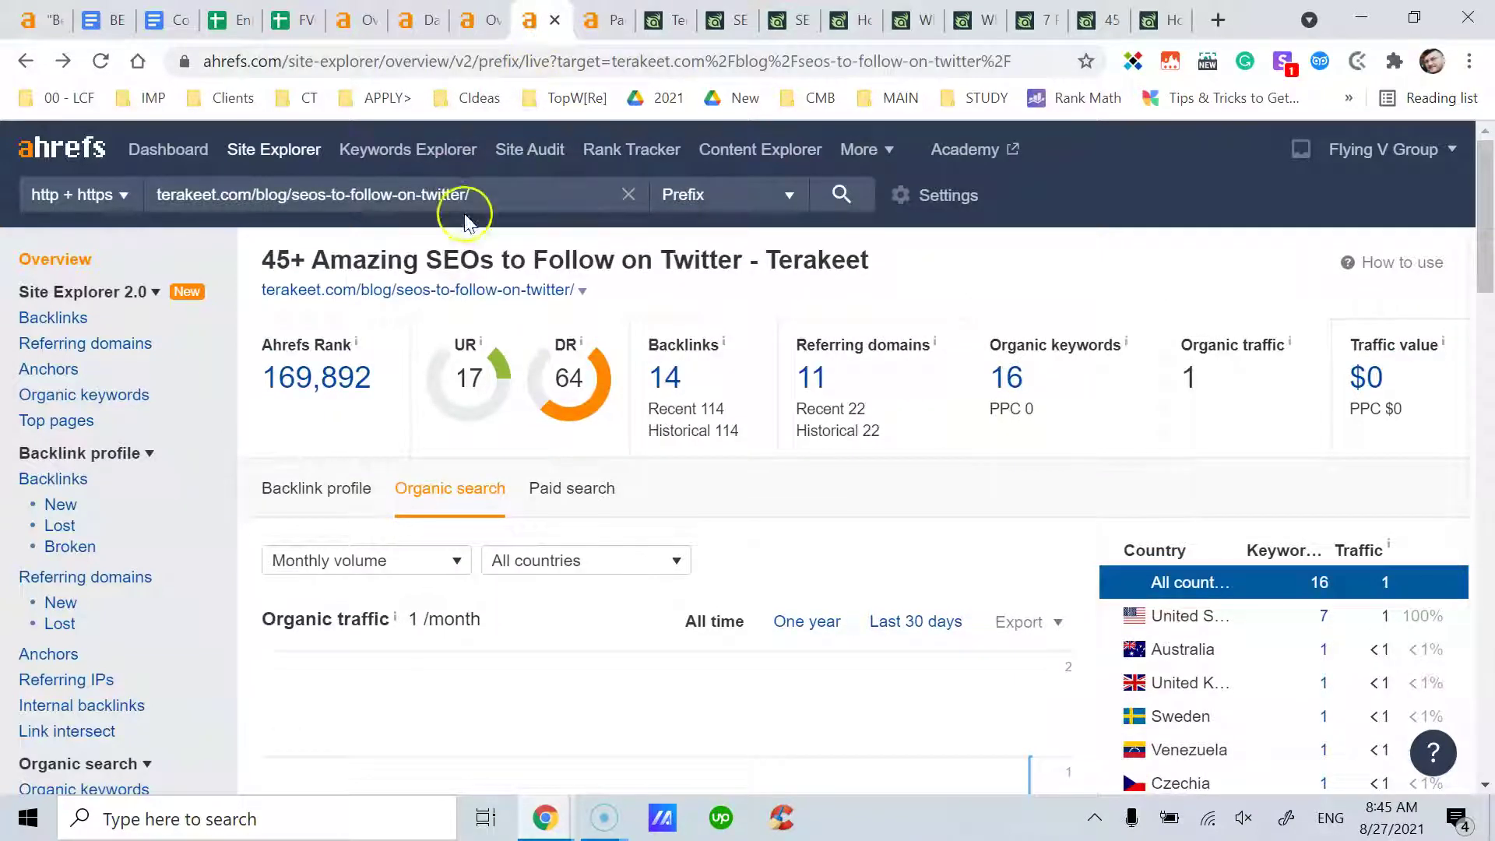
drag(481, 201, 104, 201)
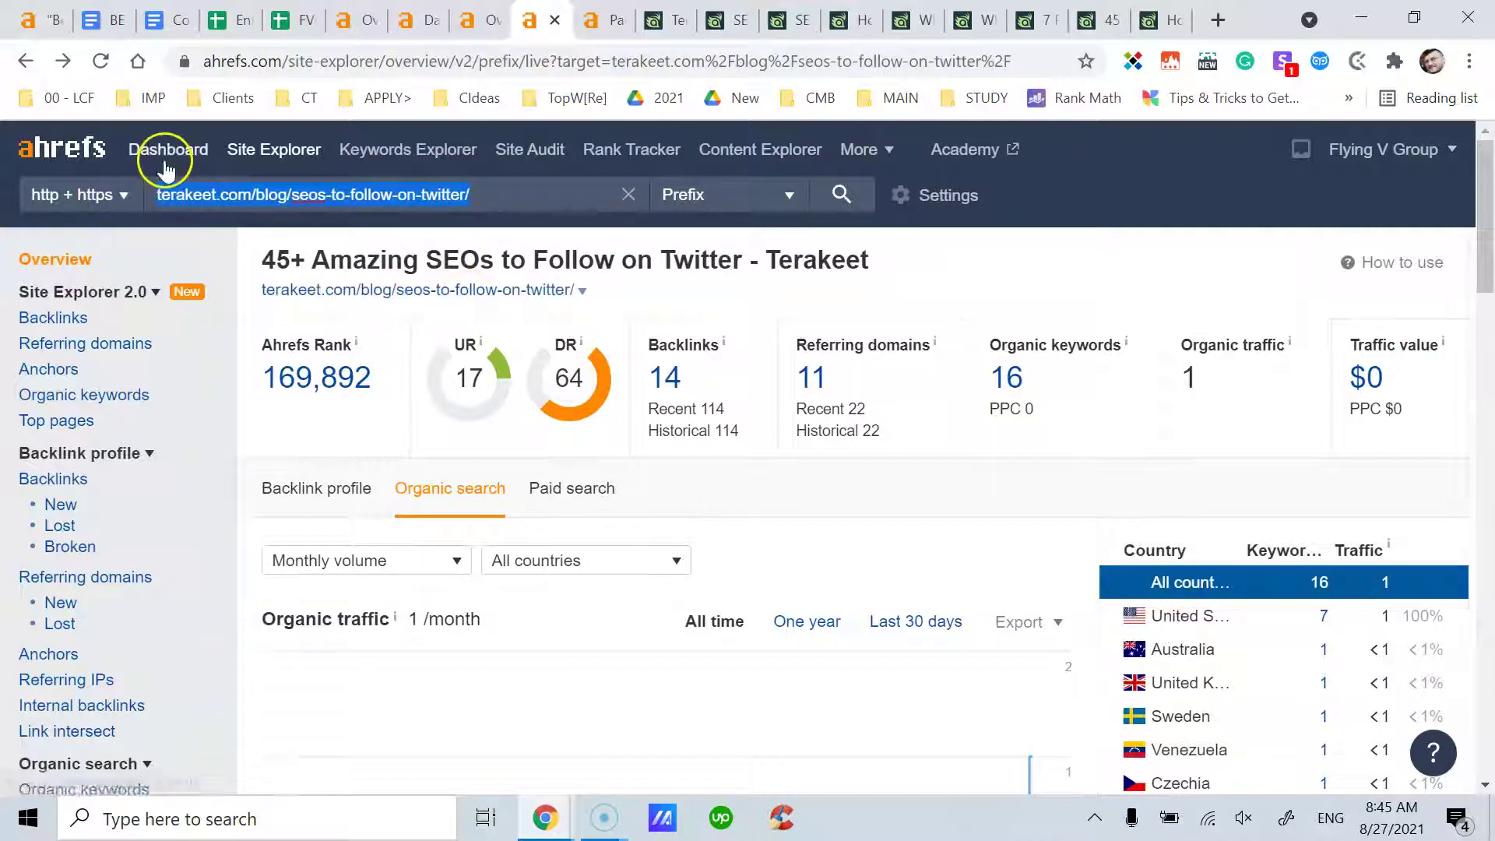
key(ctrl+c)
click(401, 23)
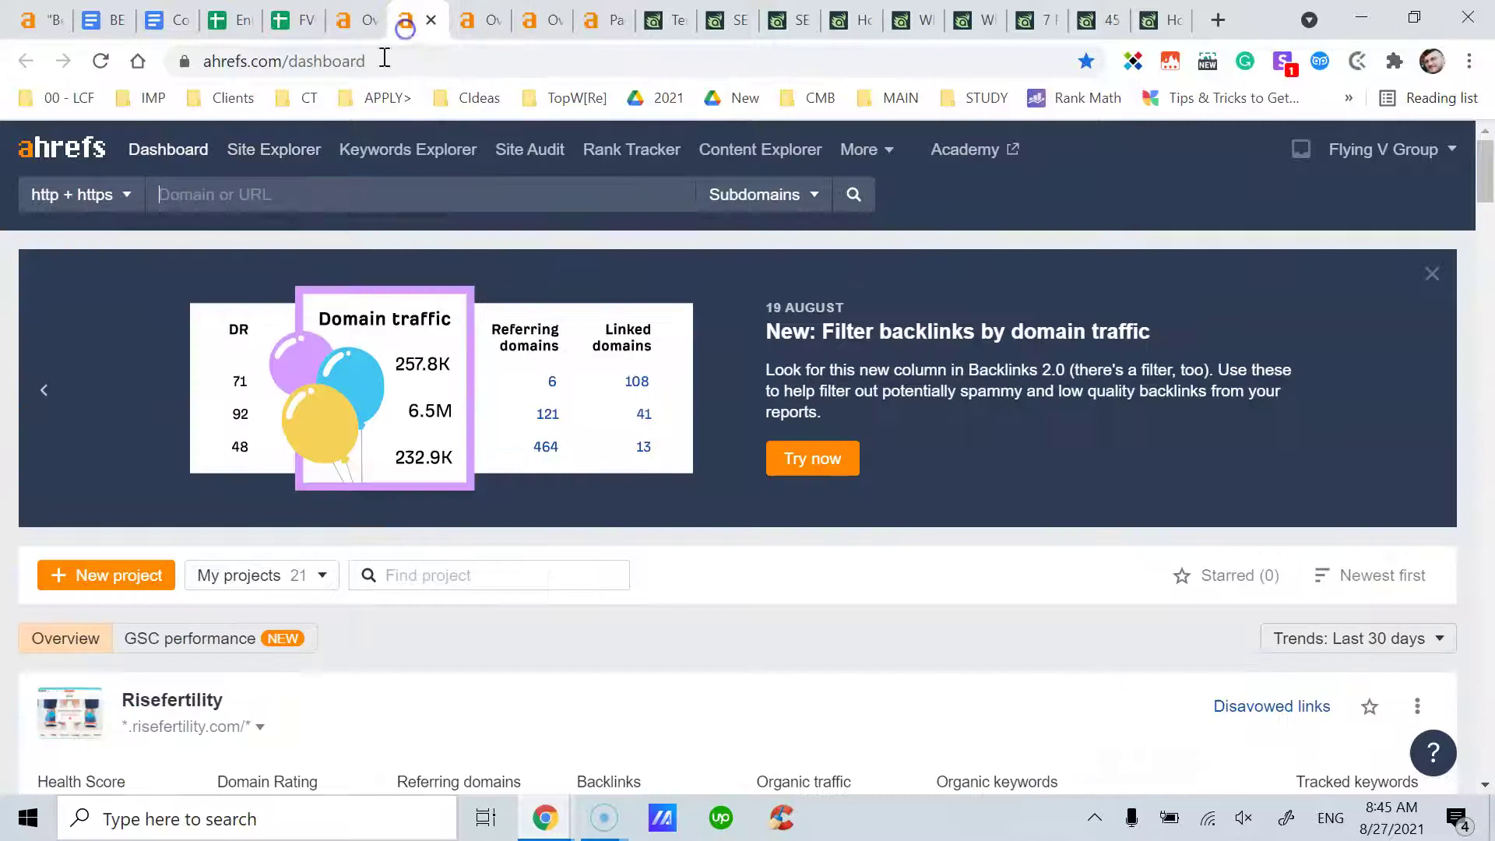
click(324, 187)
key(ctrl+v)
key(Return)
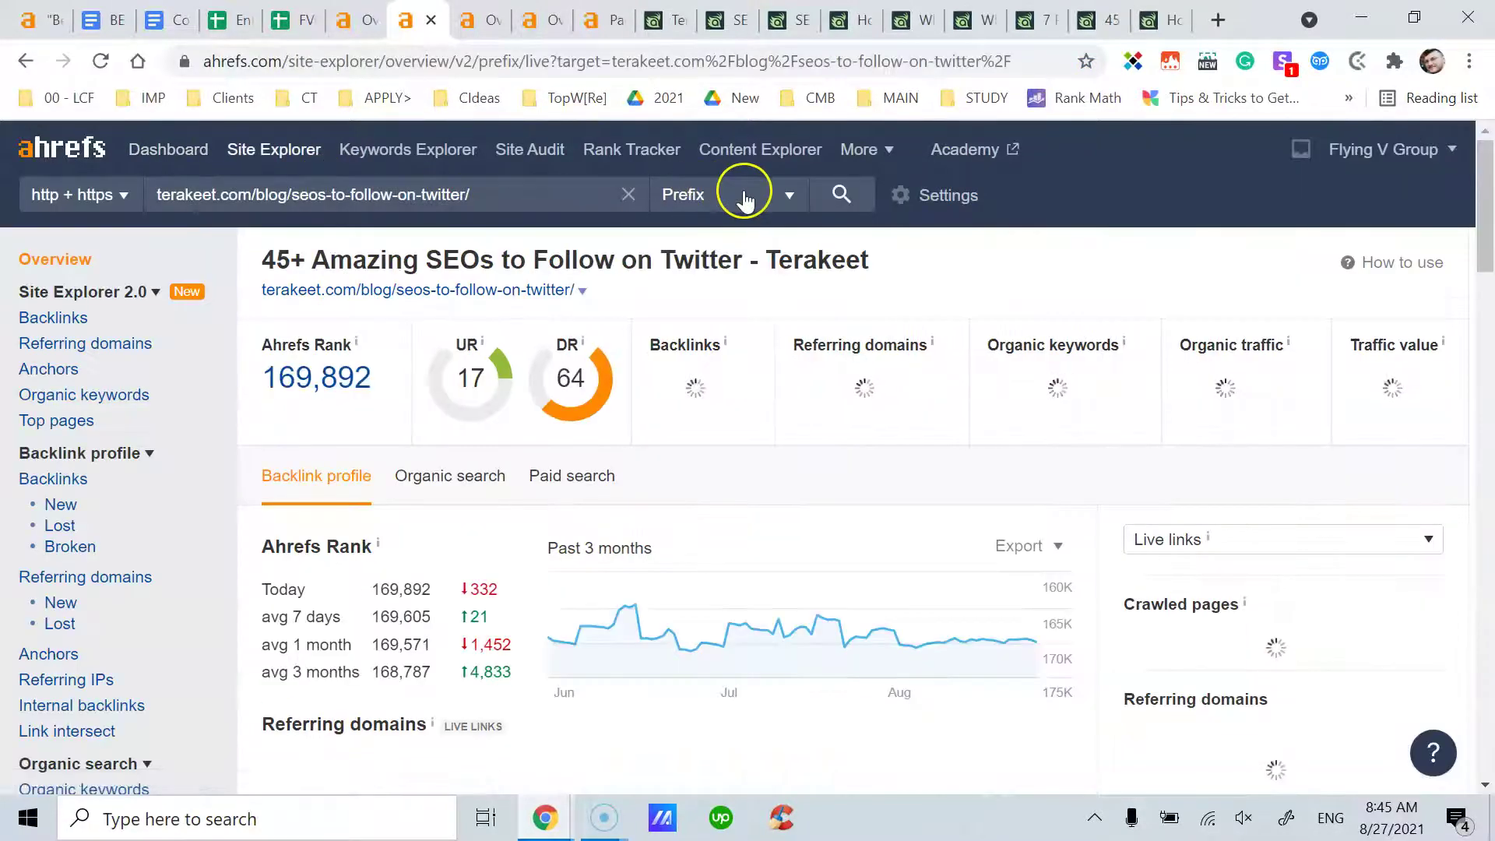
Review the scope options for the seos-to-follow-on-twitter post, keep Prefix, and close this duplicate report
click(712, 196)
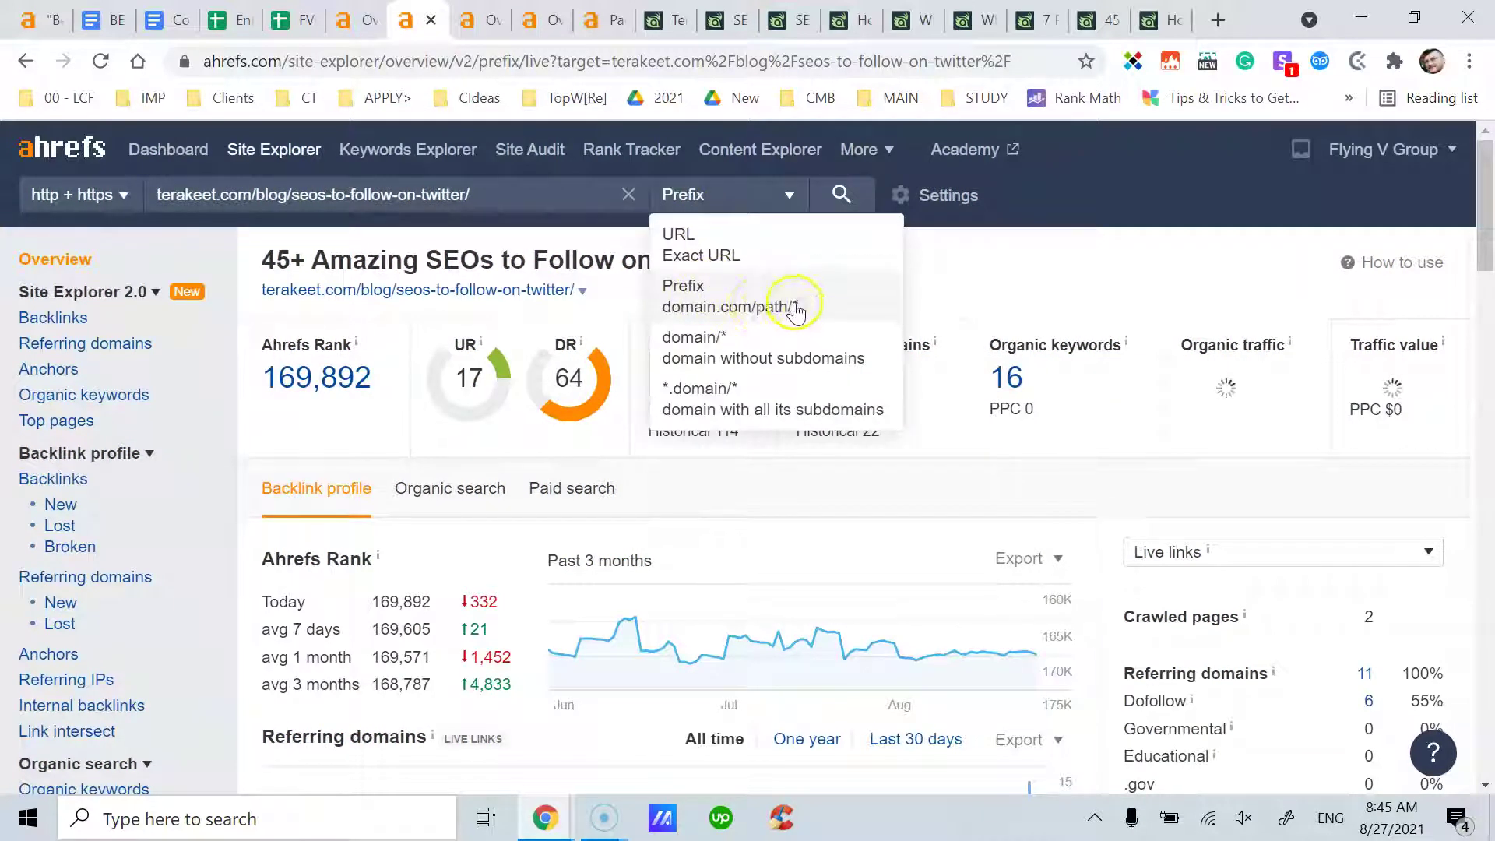
click(454, 191)
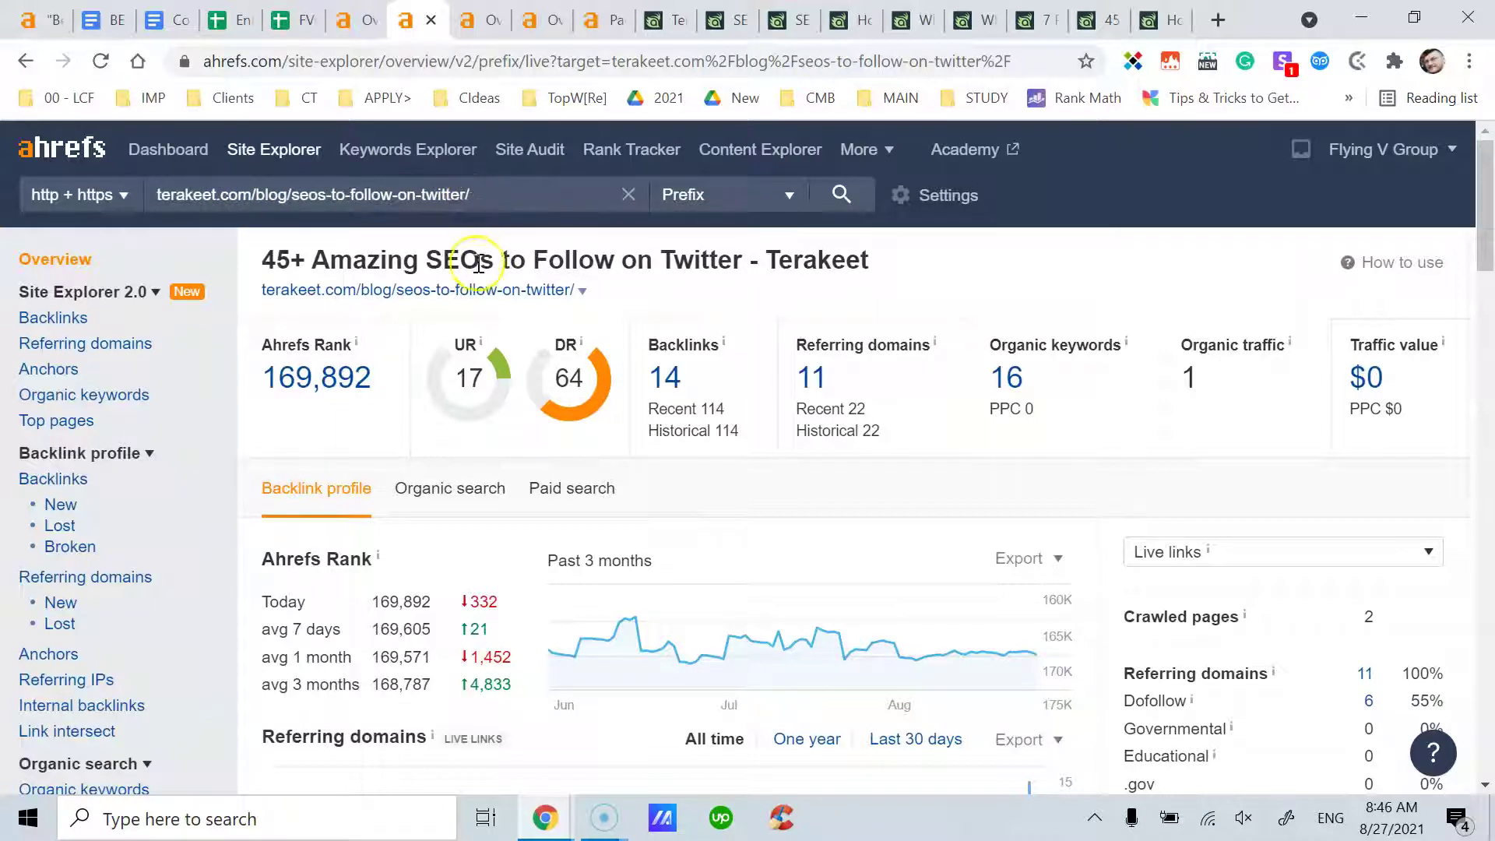
click(696, 193)
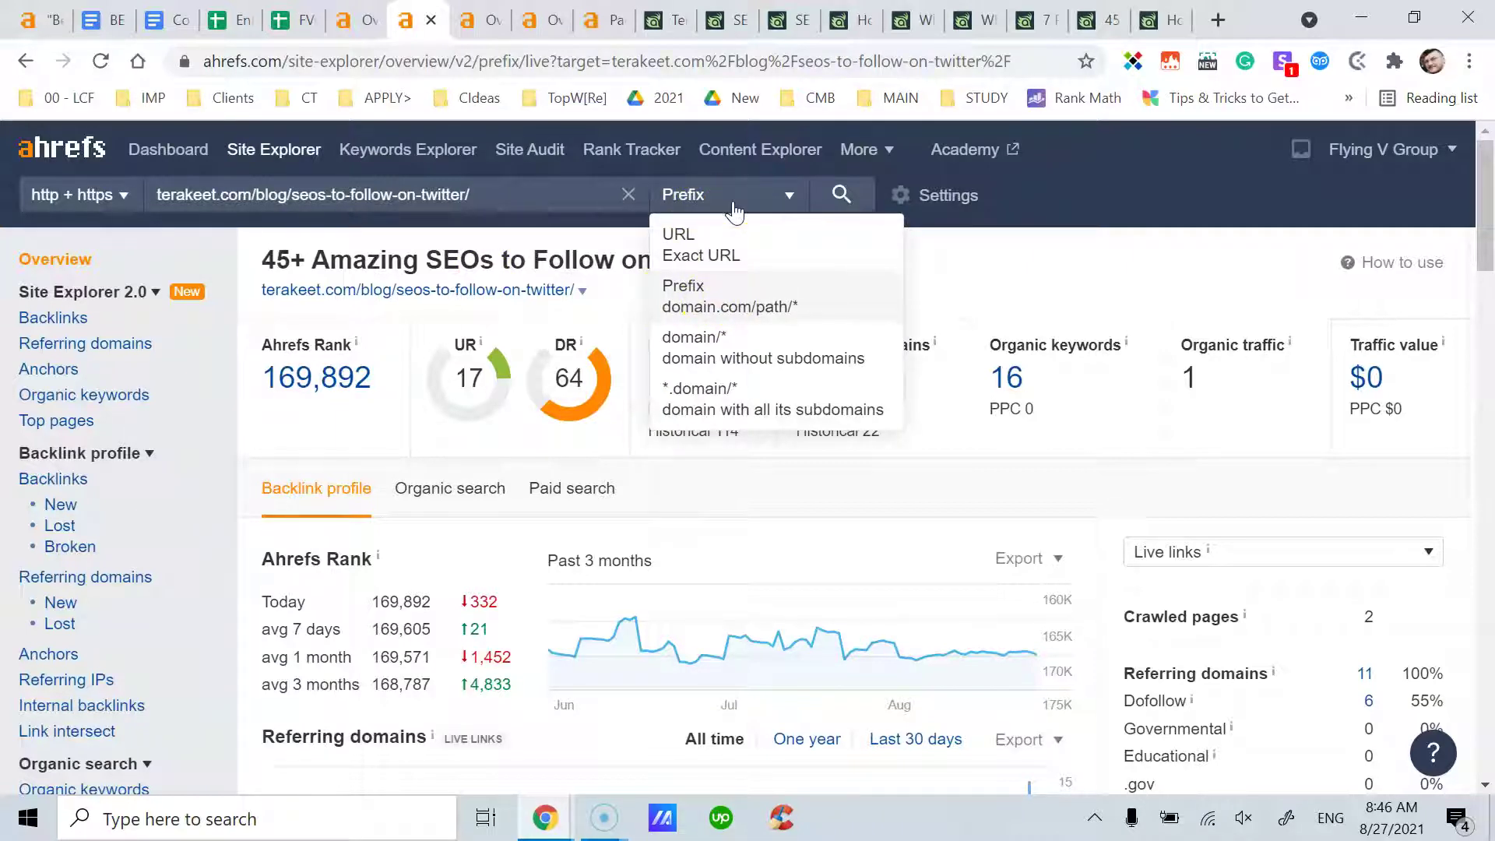
click(709, 311)
click(711, 201)
click(230, 205)
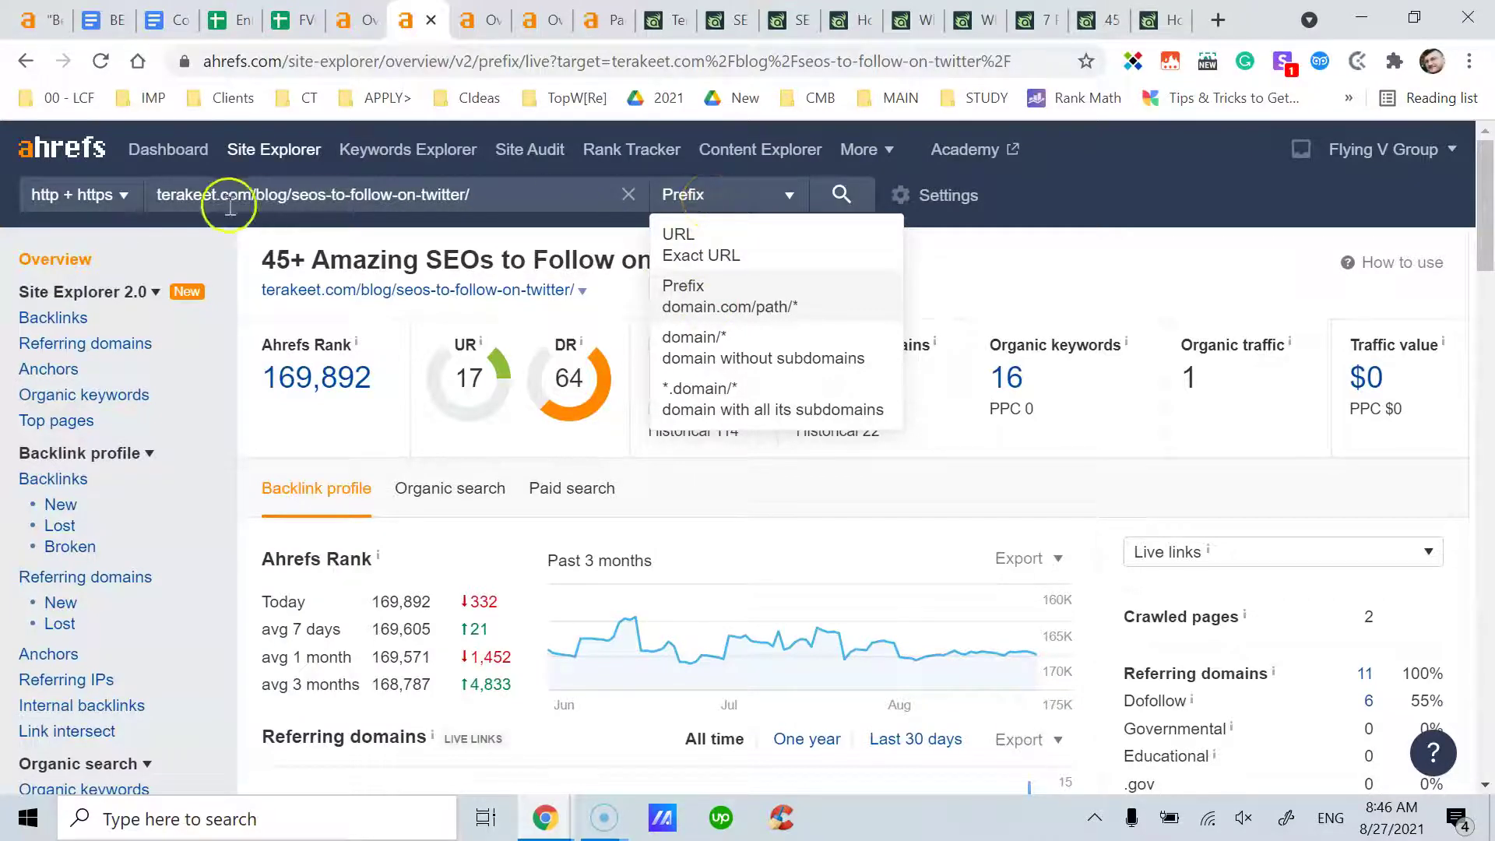
click(1020, 278)
click(923, 250)
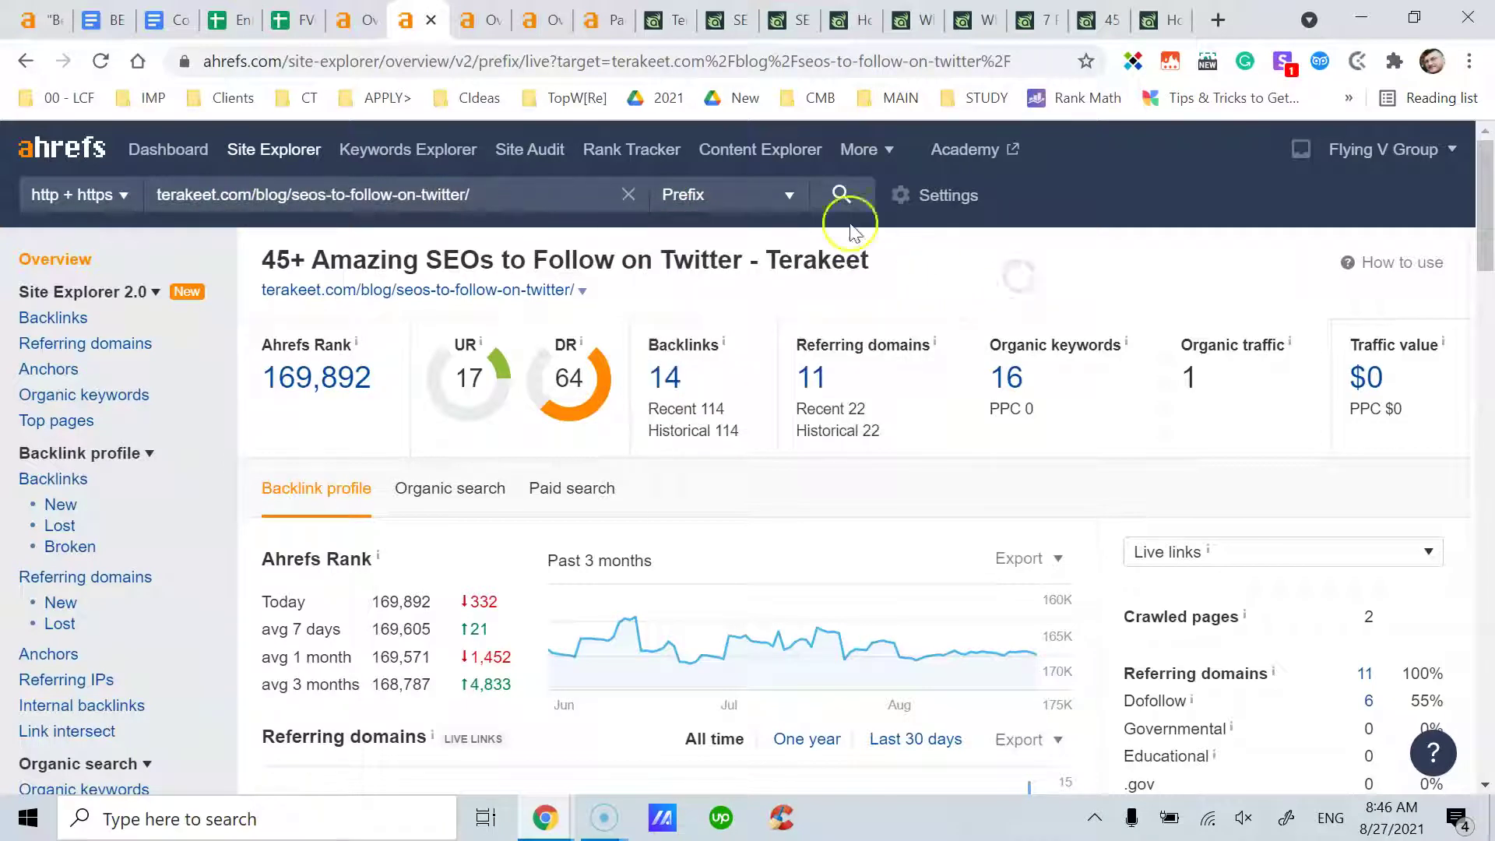
click(430, 21)
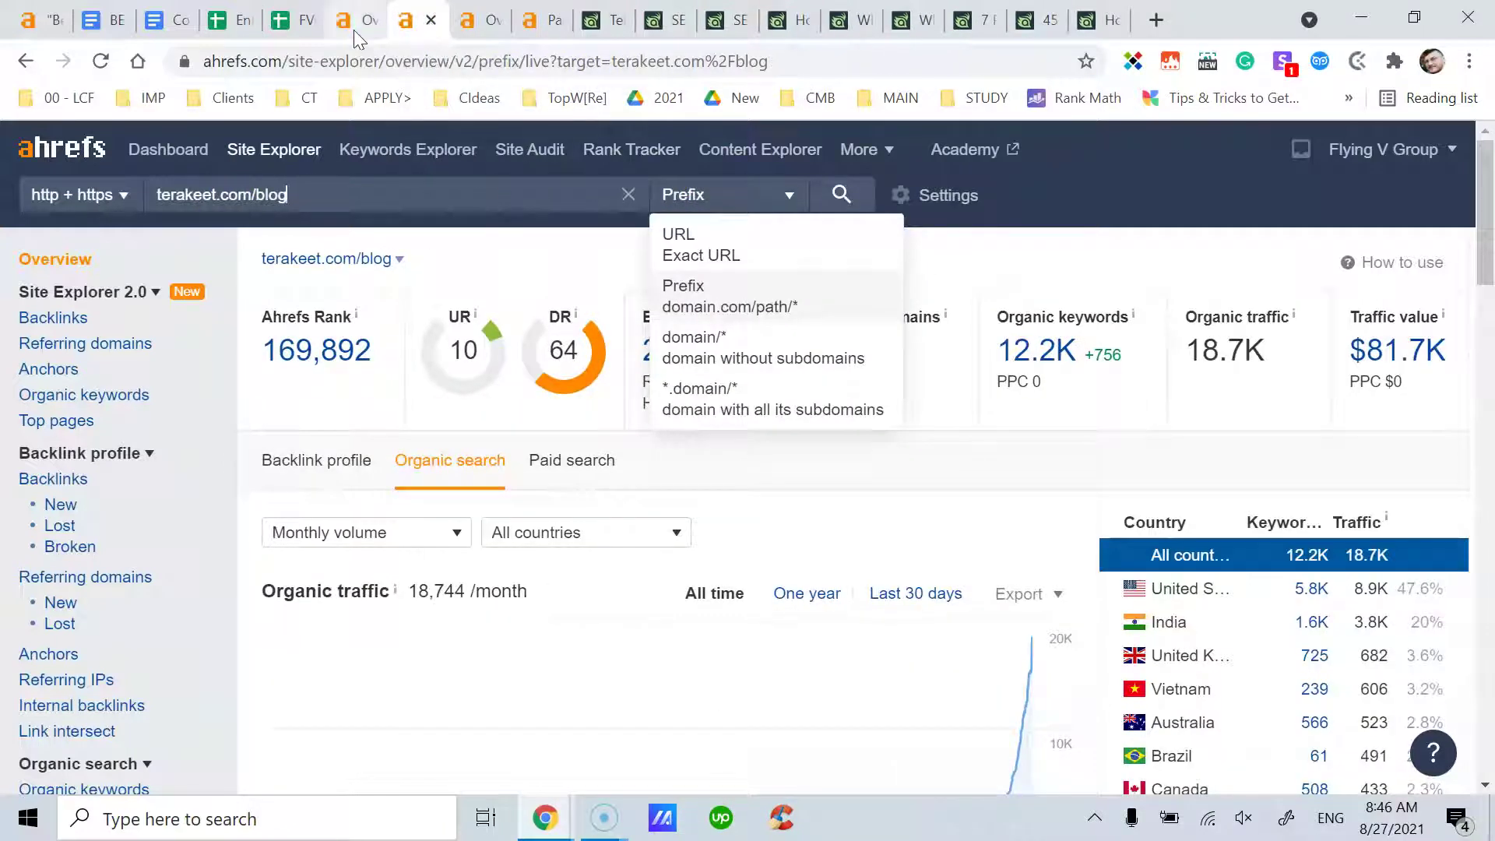
click(355, 23)
click(183, 153)
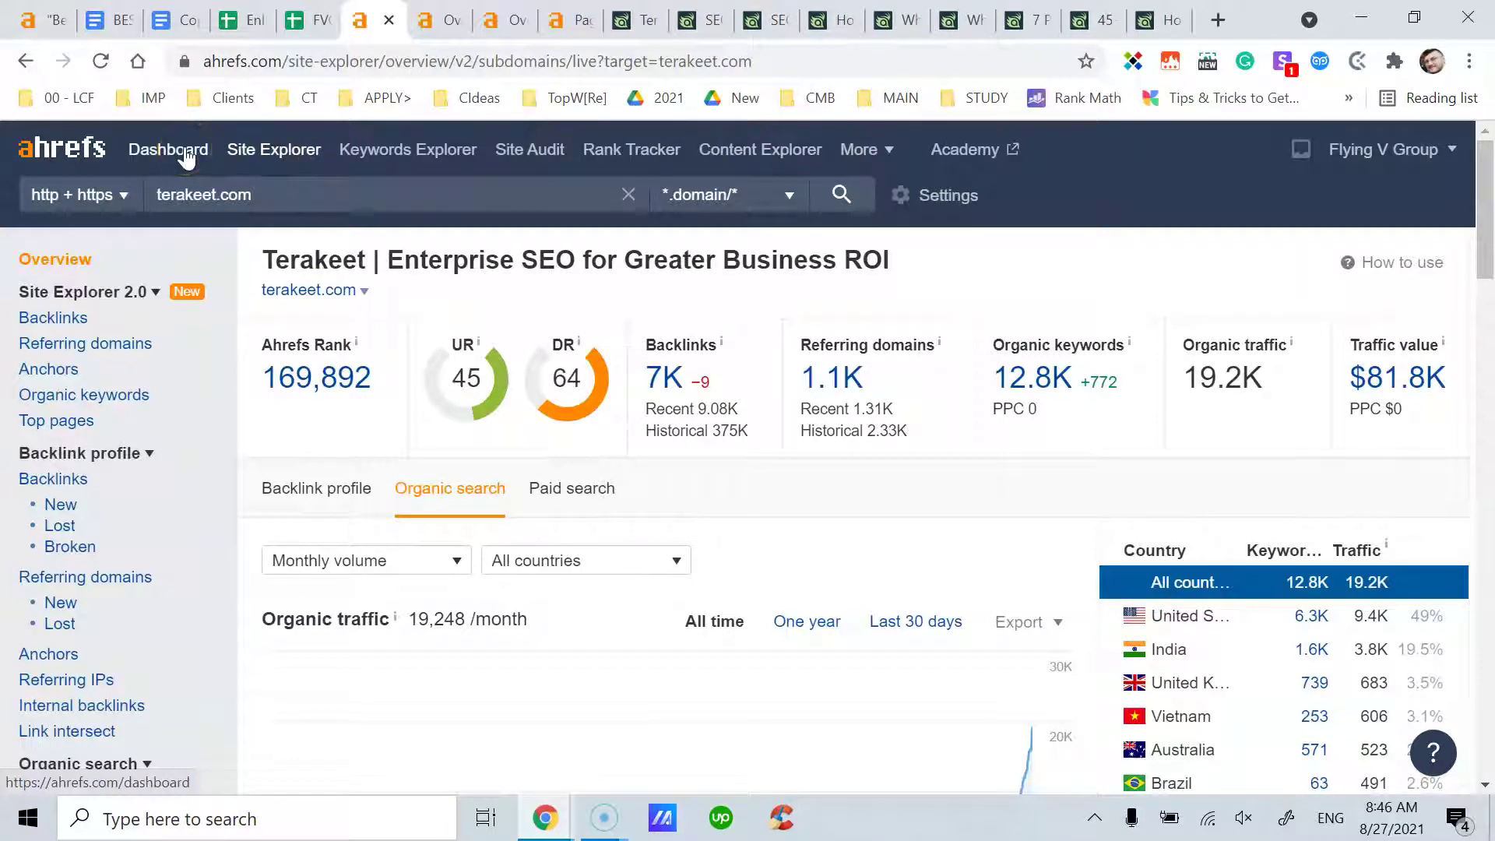
right_click(187, 156)
click(296, 164)
click(406, 22)
click(394, 195)
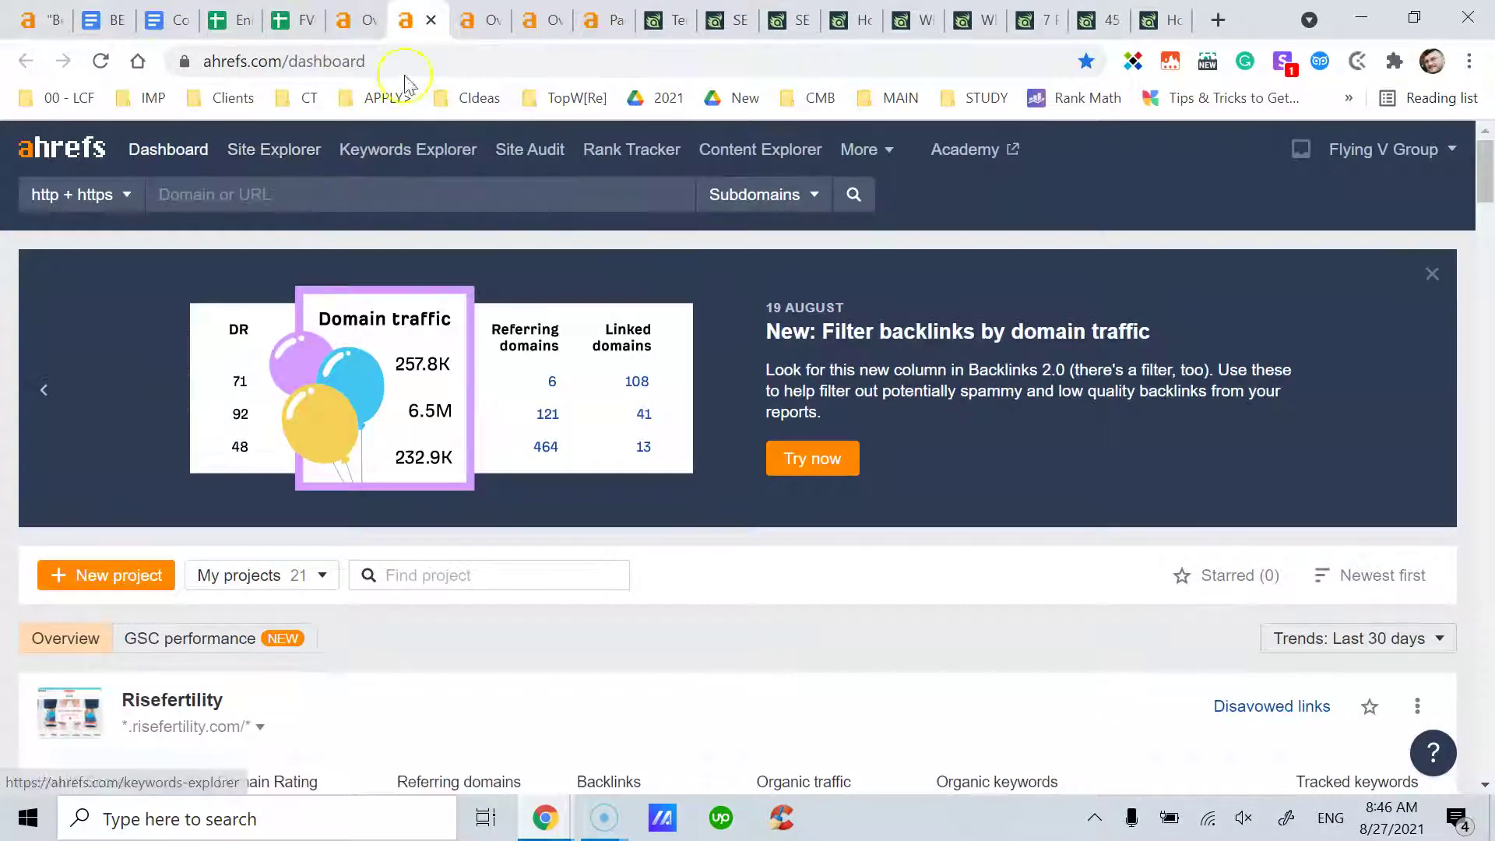
click(429, 21)
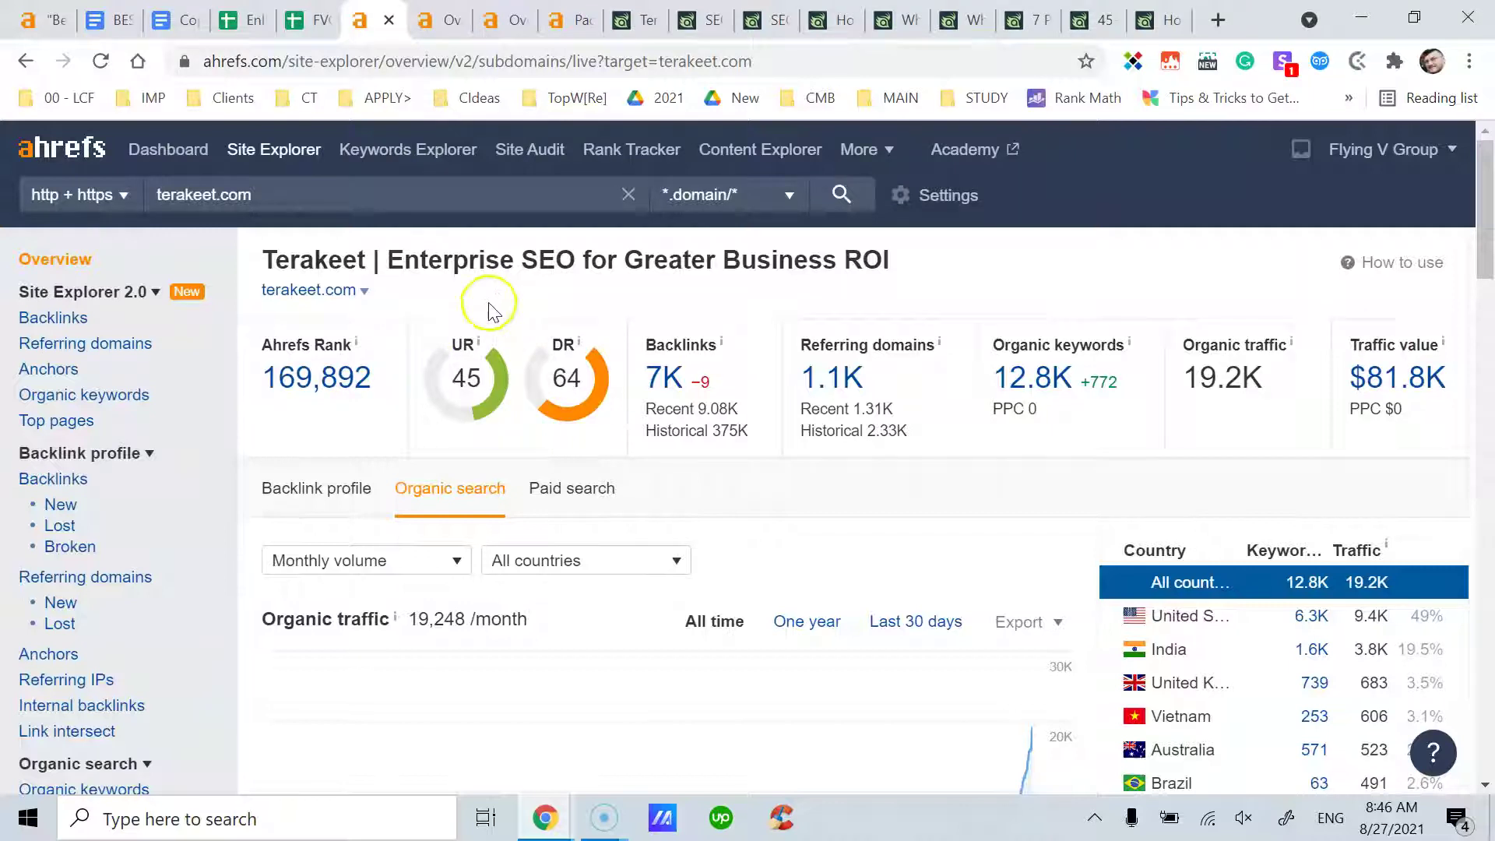
Check the UR and DR explanations for terakeet.com, and view the overviews of its blog folder and the seos-to-follow-on-twitter post
mouse_move(484, 351)
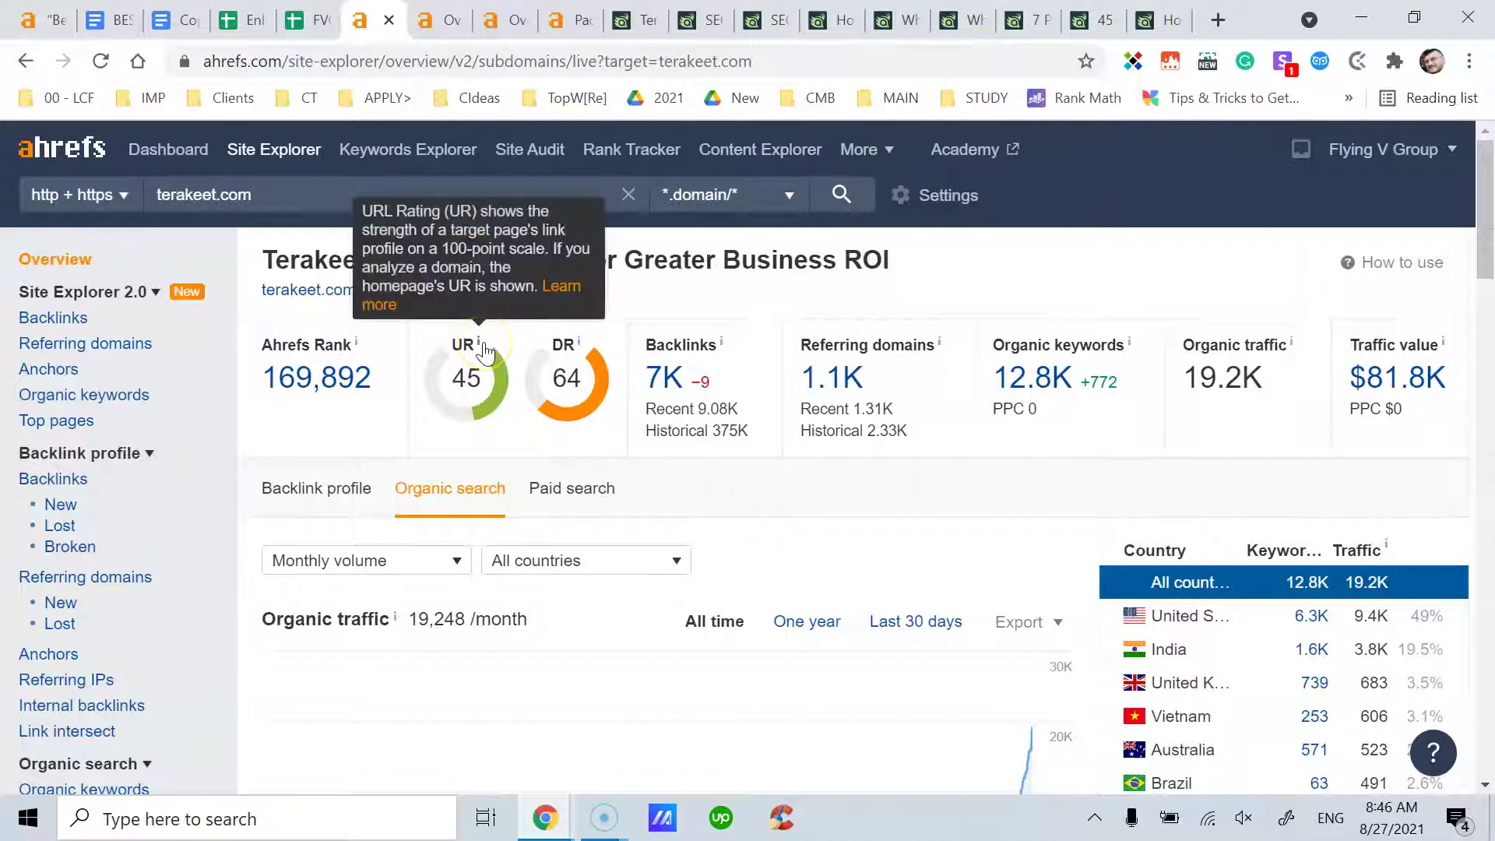
mouse_move(579, 345)
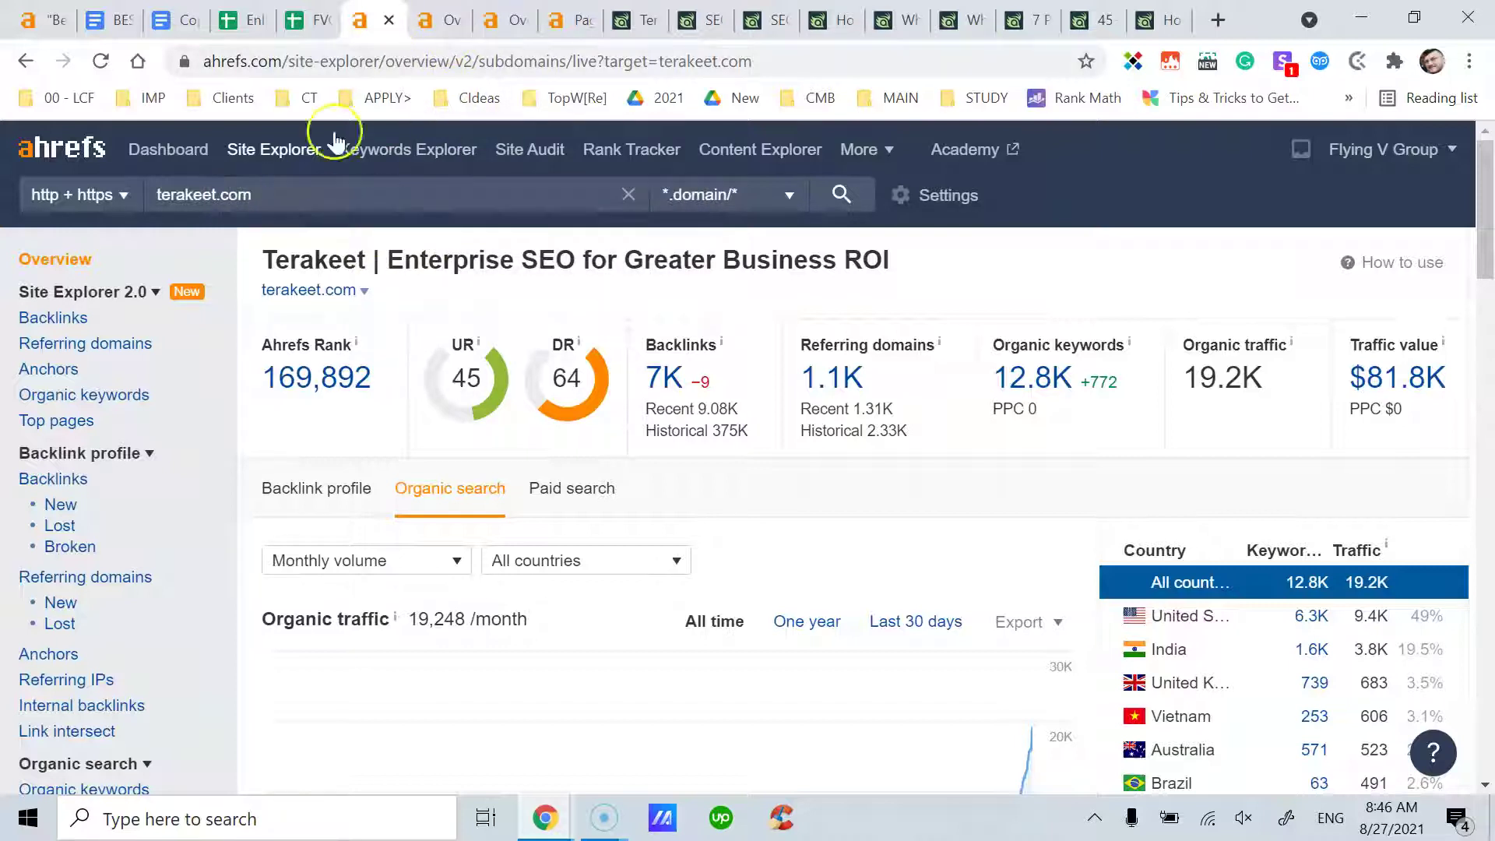
click(430, 22)
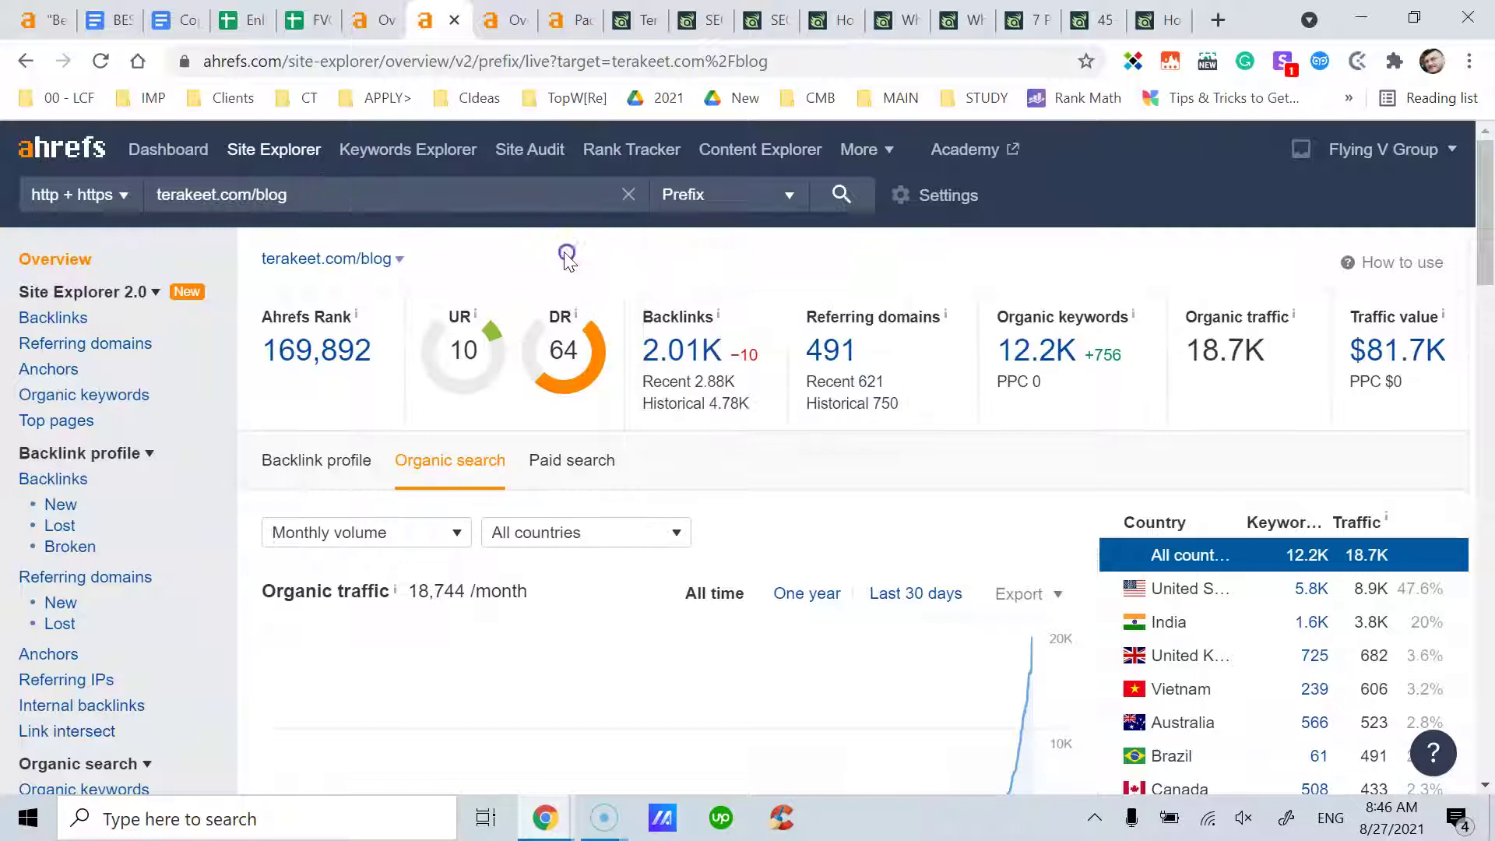
key(ctrl+Tab)
click(483, 195)
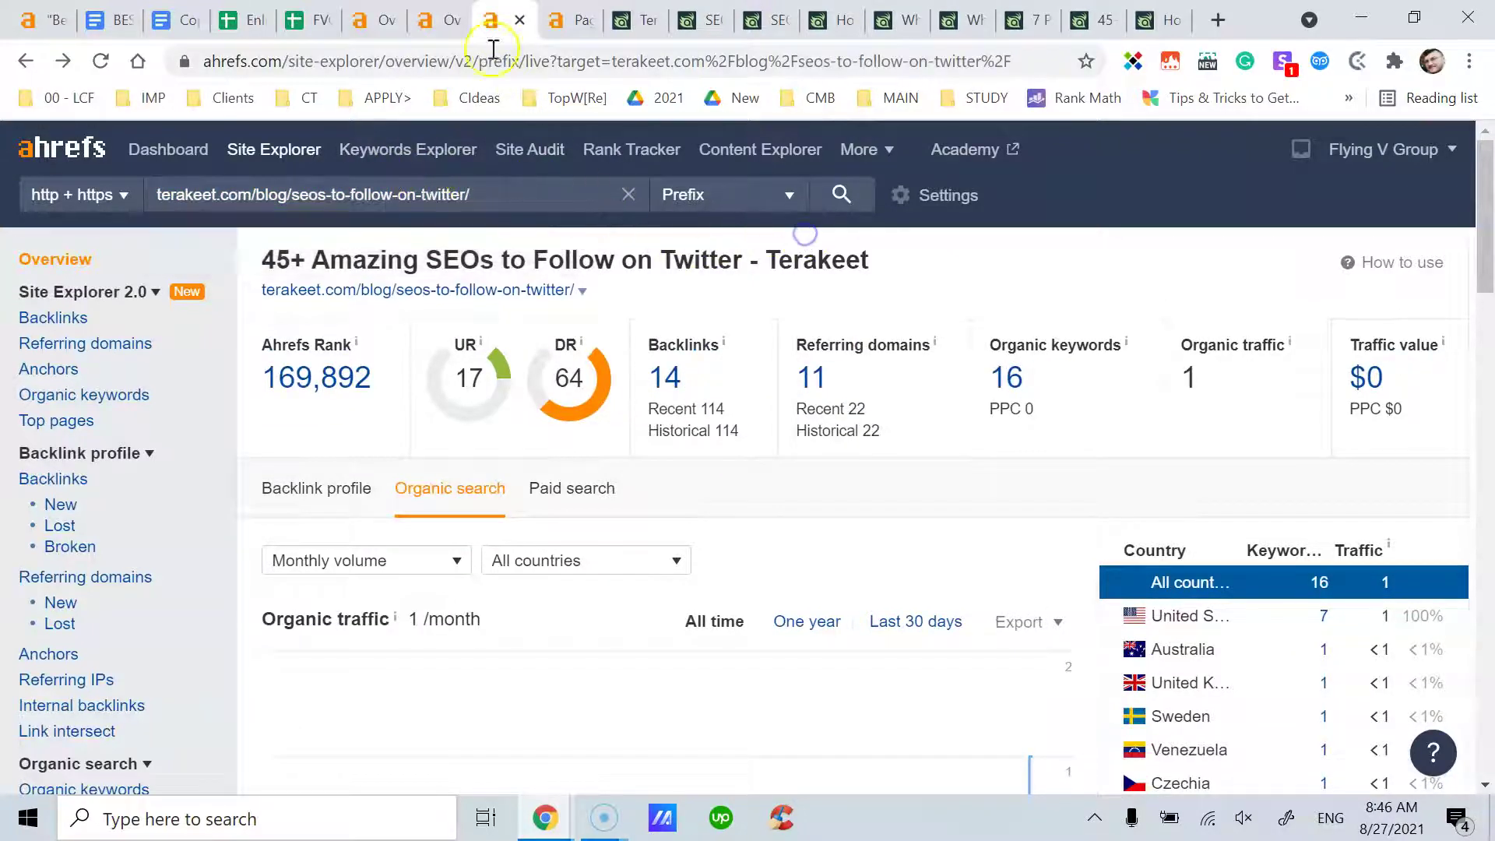
Read the explanations of the backlinks, organic traffic and traffic value metrics on the terakeet.com overview
click(381, 23)
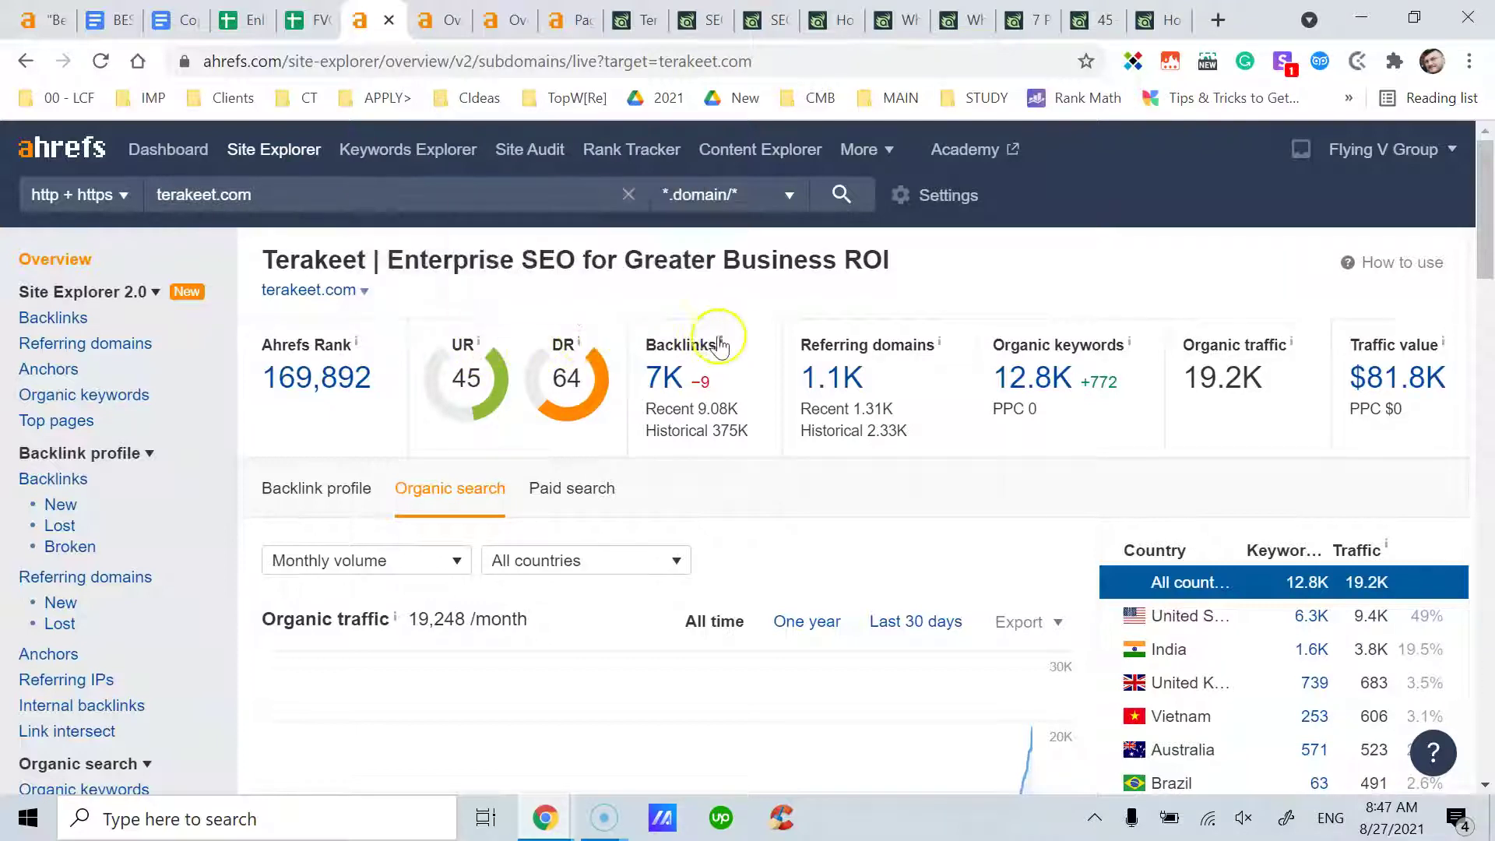
mouse_move(720, 340)
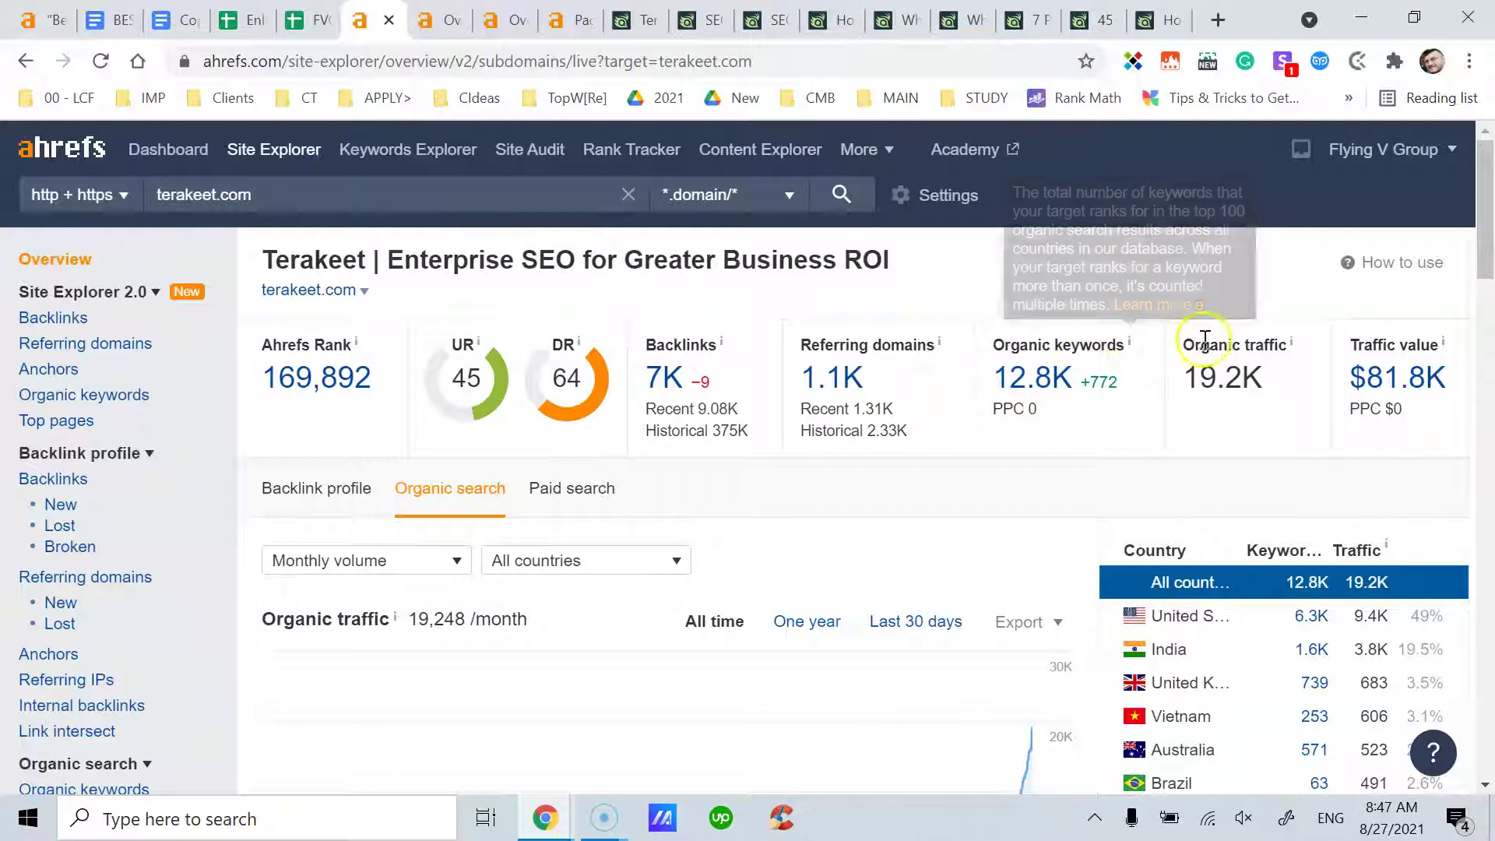
mouse_move(1297, 352)
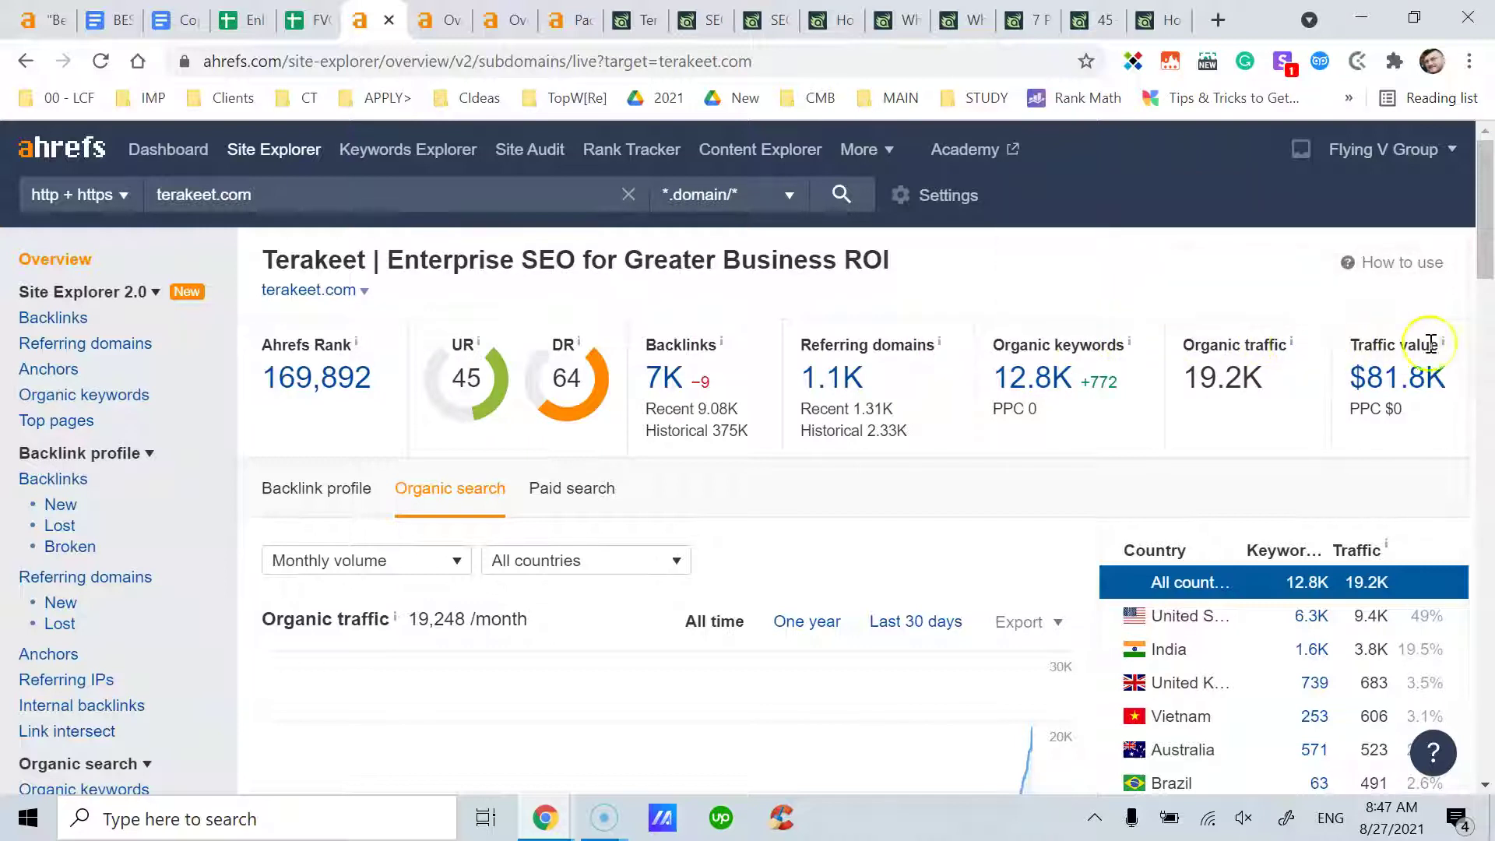
mouse_move(1450, 352)
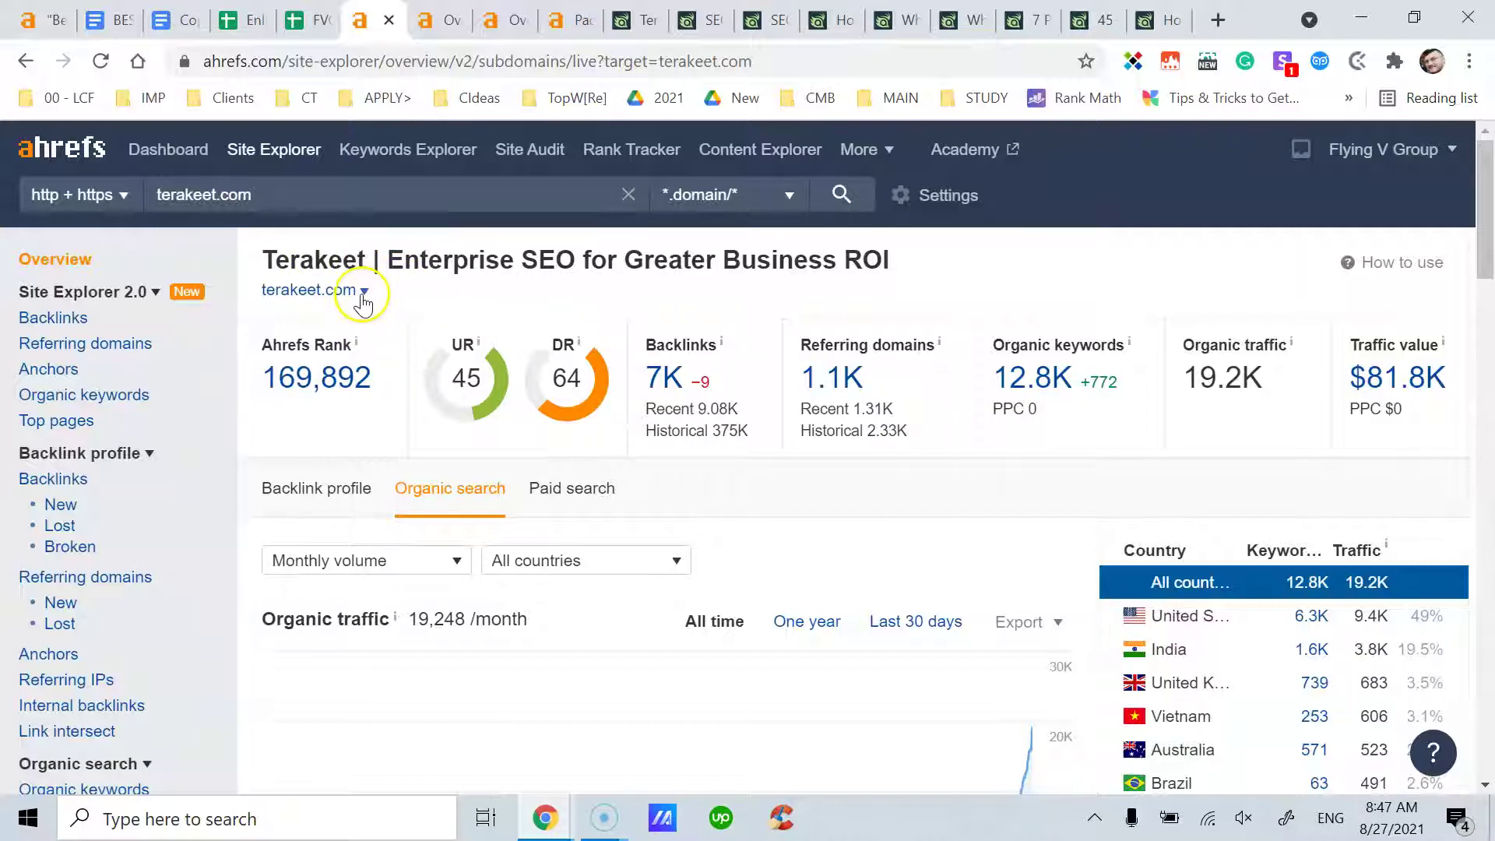
Compare the overview metrics of the terakeet.com/blog folder with those of the seos-to-follow-on-twitter post
click(430, 22)
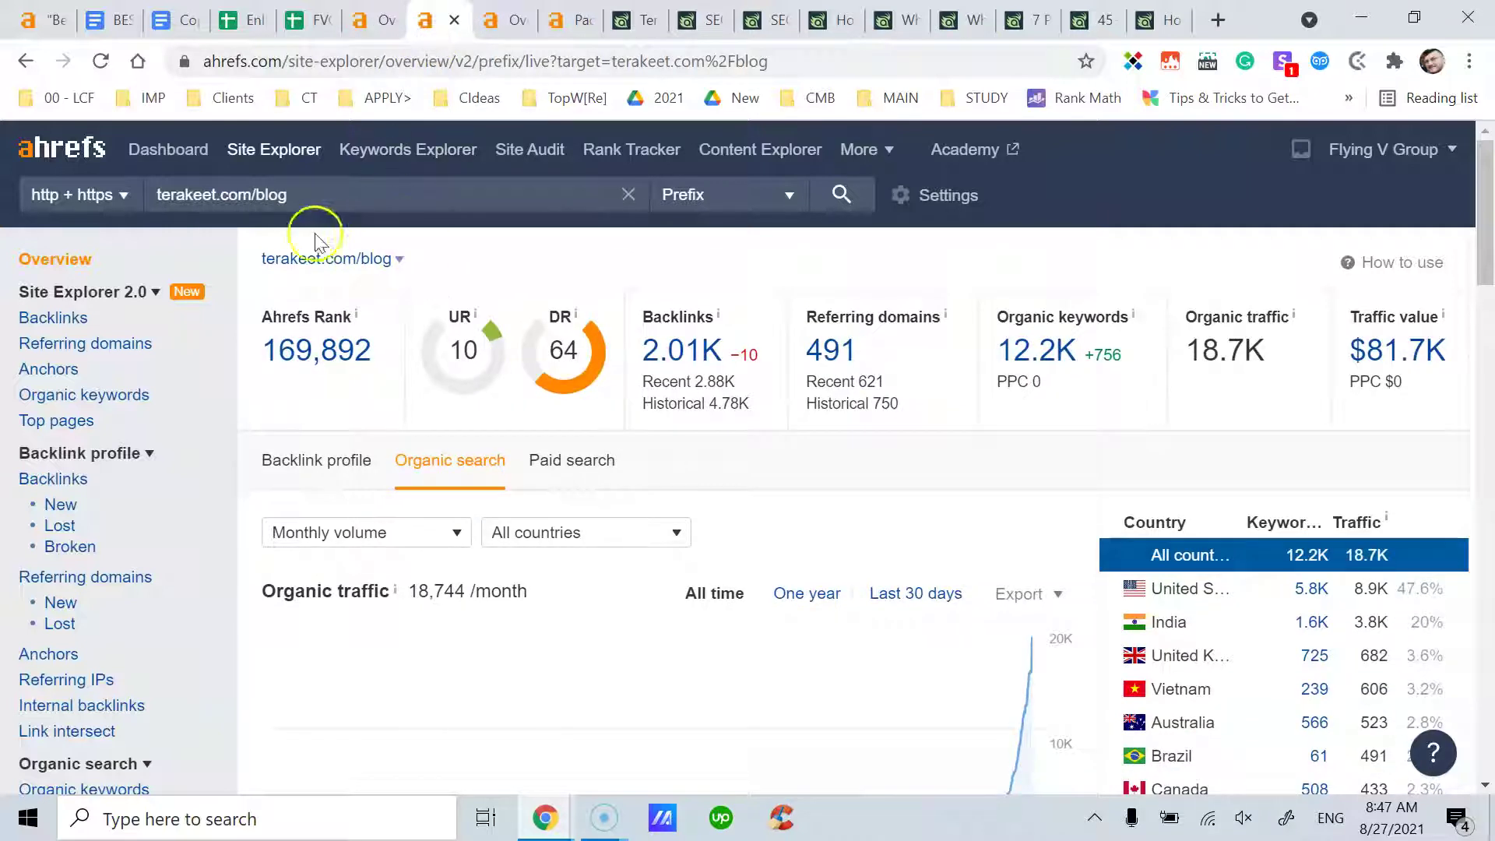
click(499, 22)
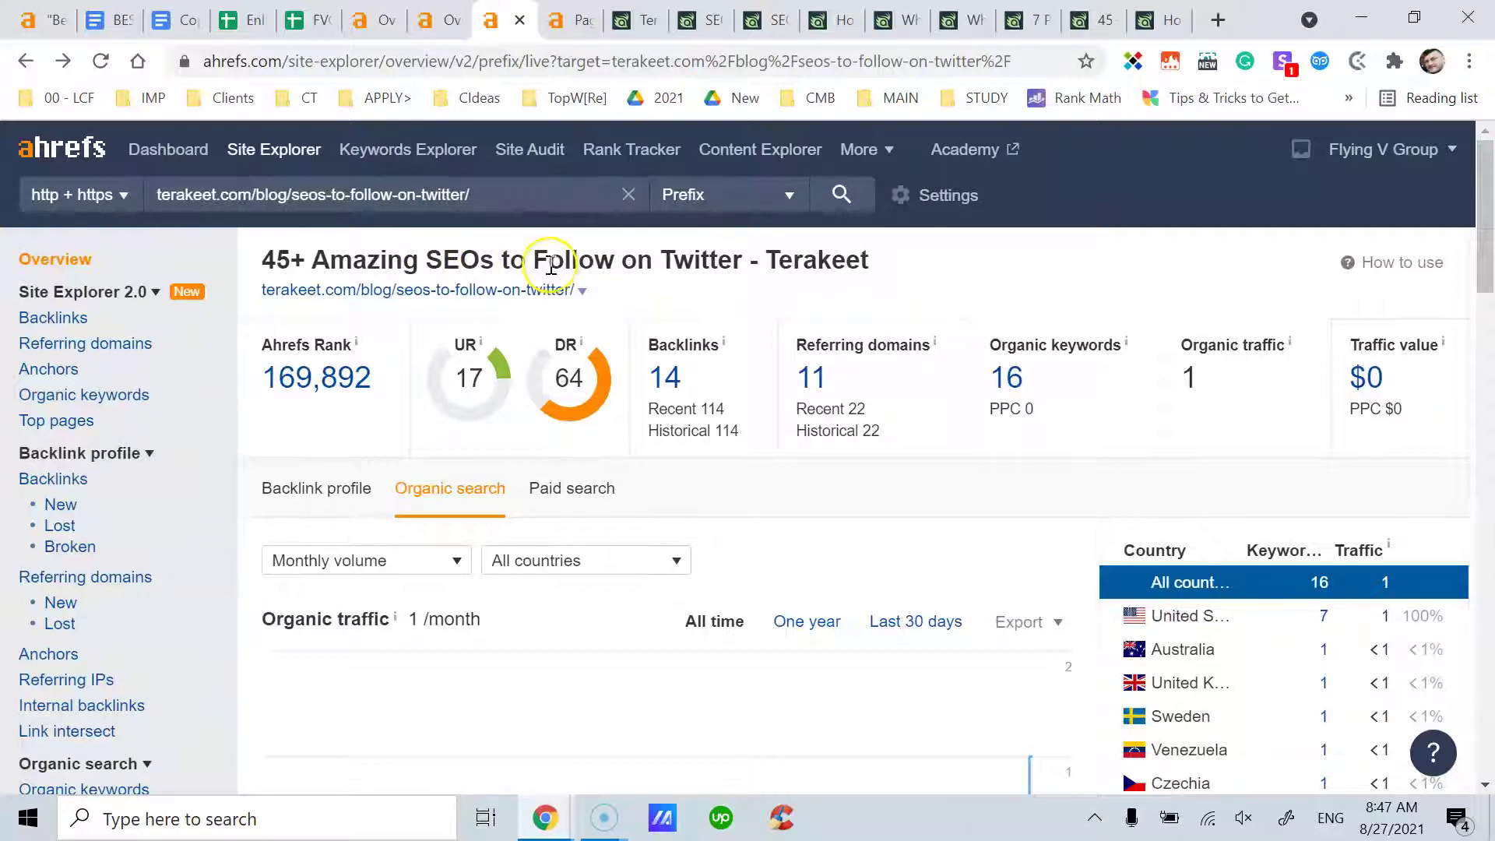
click(440, 21)
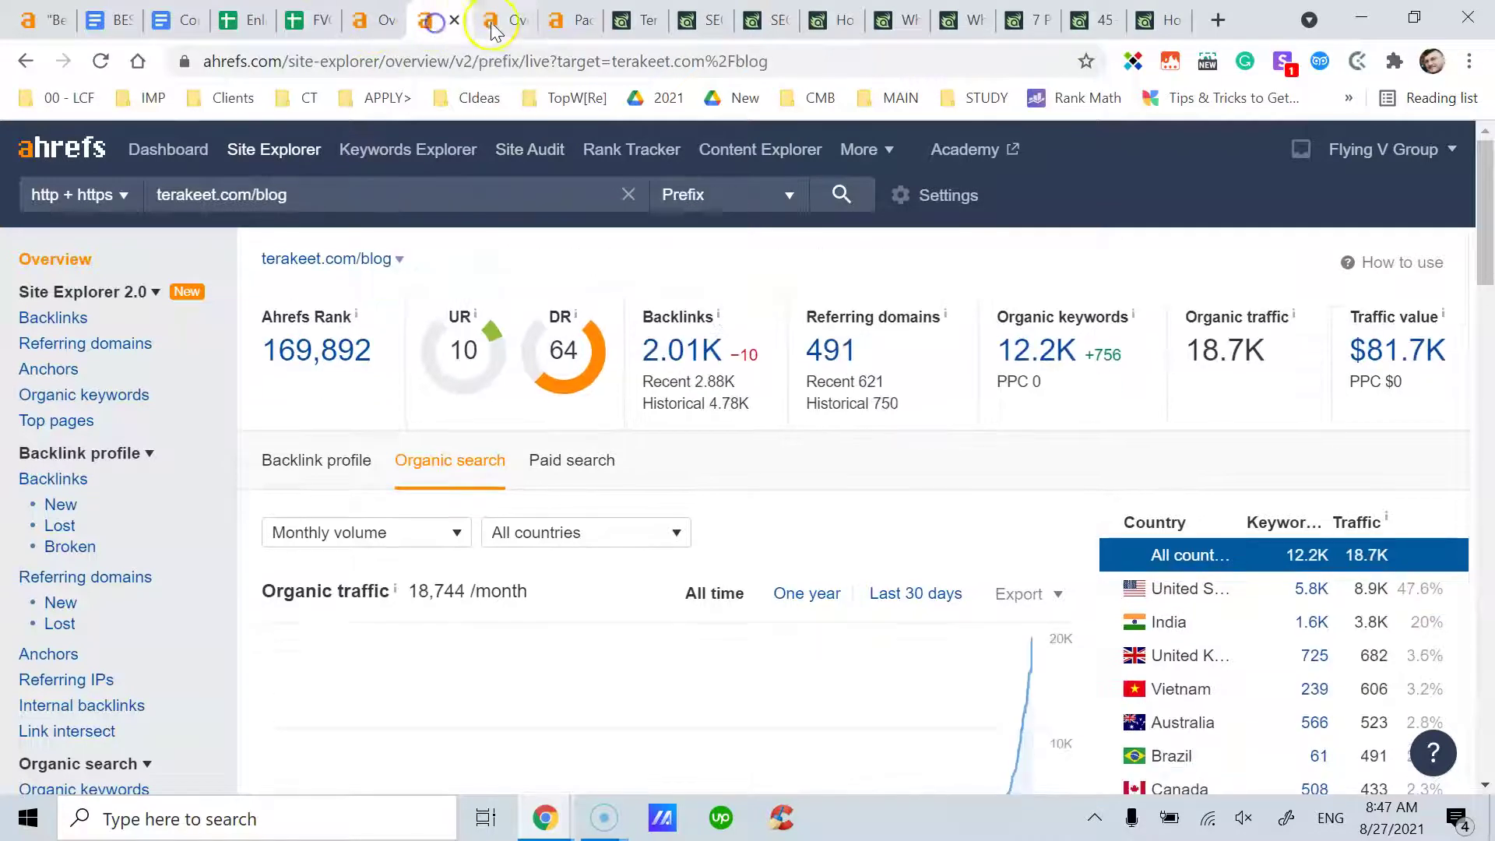
click(492, 23)
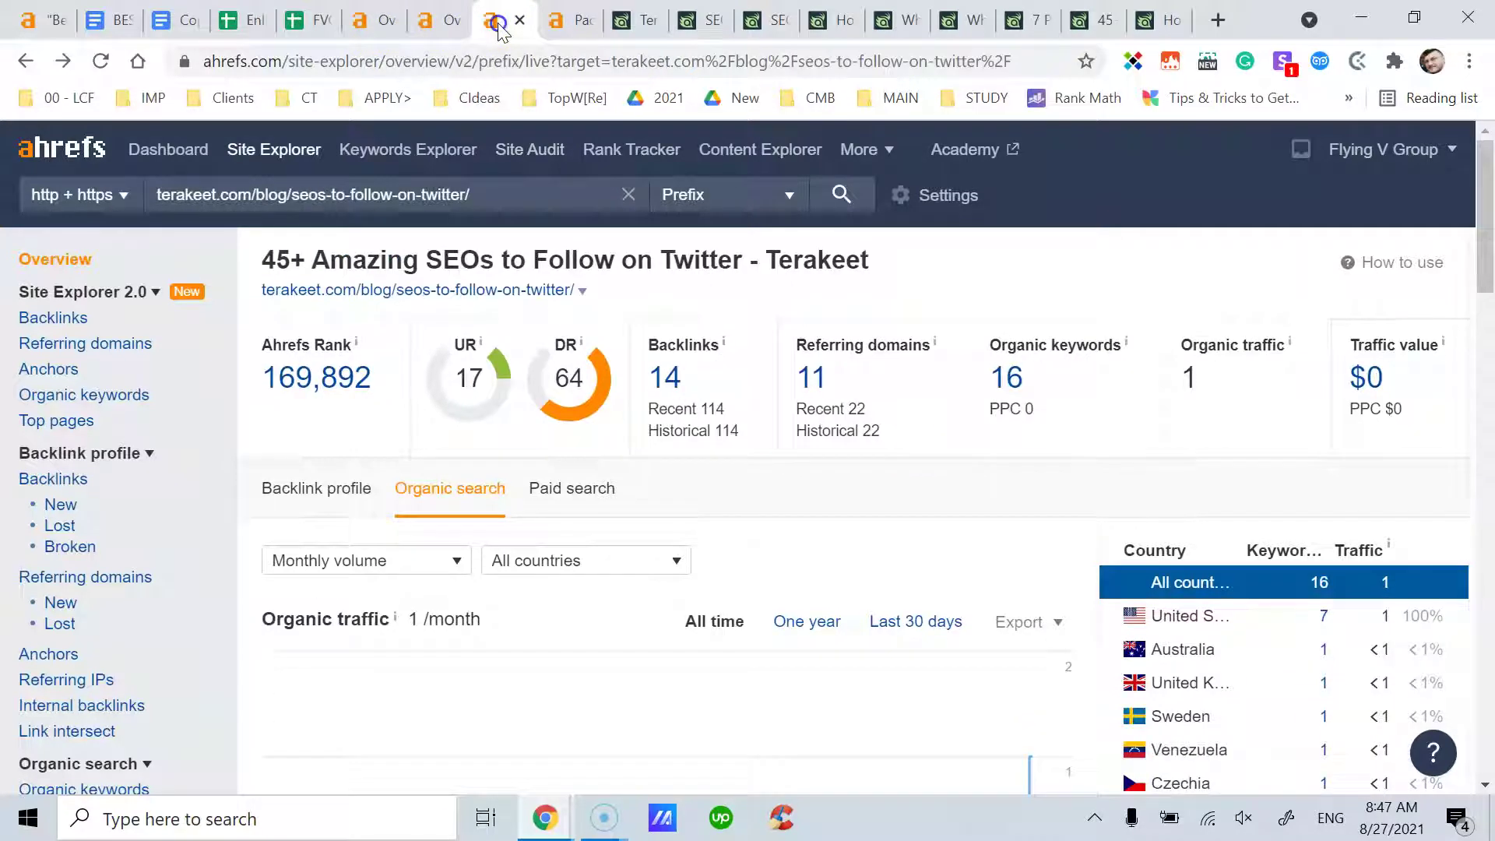
Check the Ahrefs Rank explanation for terakeet.com and the UR explanation for its blog folder, comparing both overviews
click(379, 33)
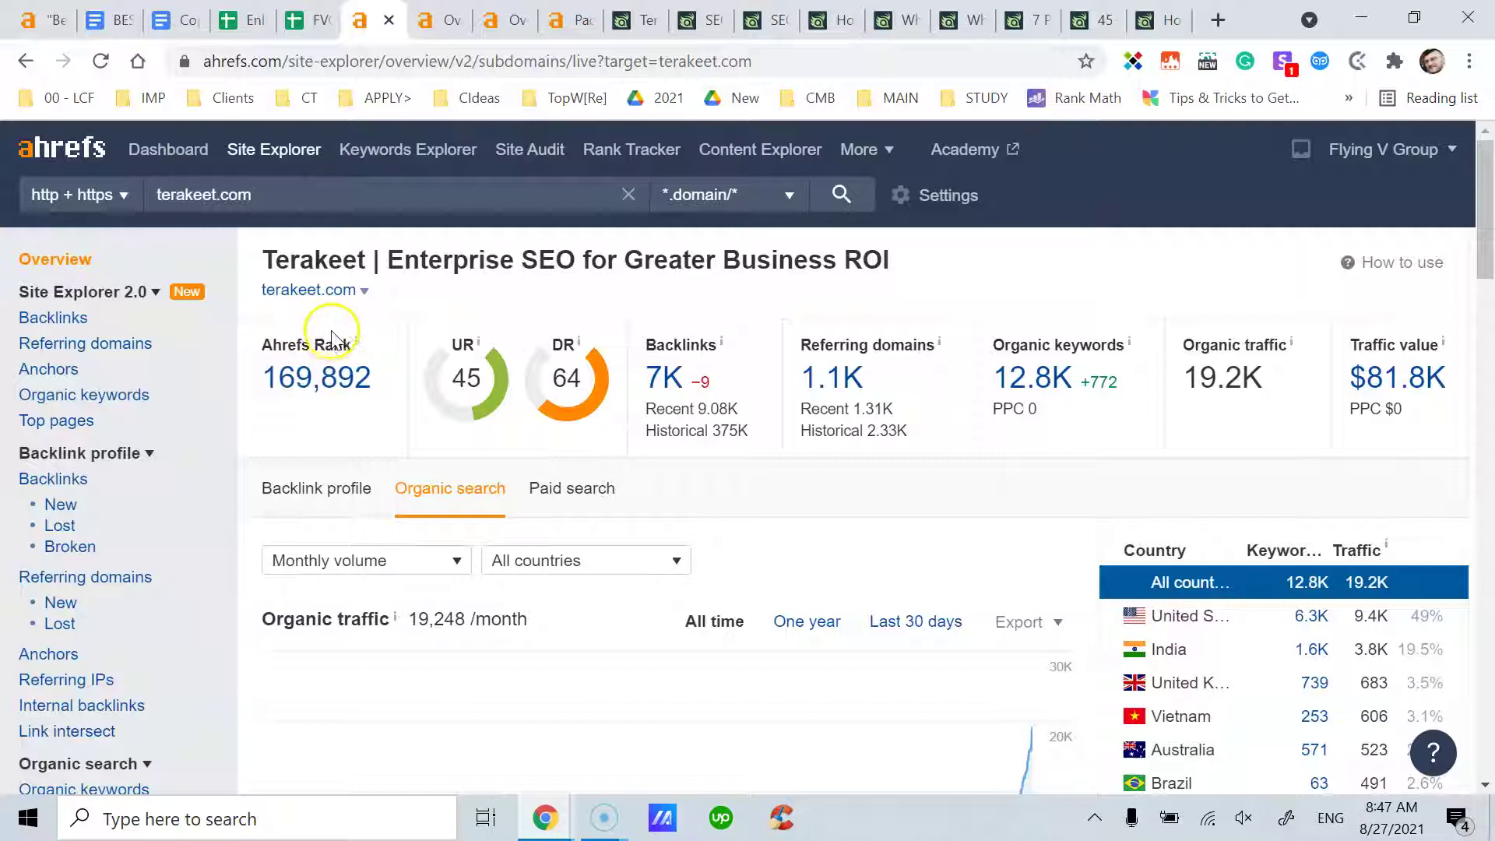
mouse_move(358, 338)
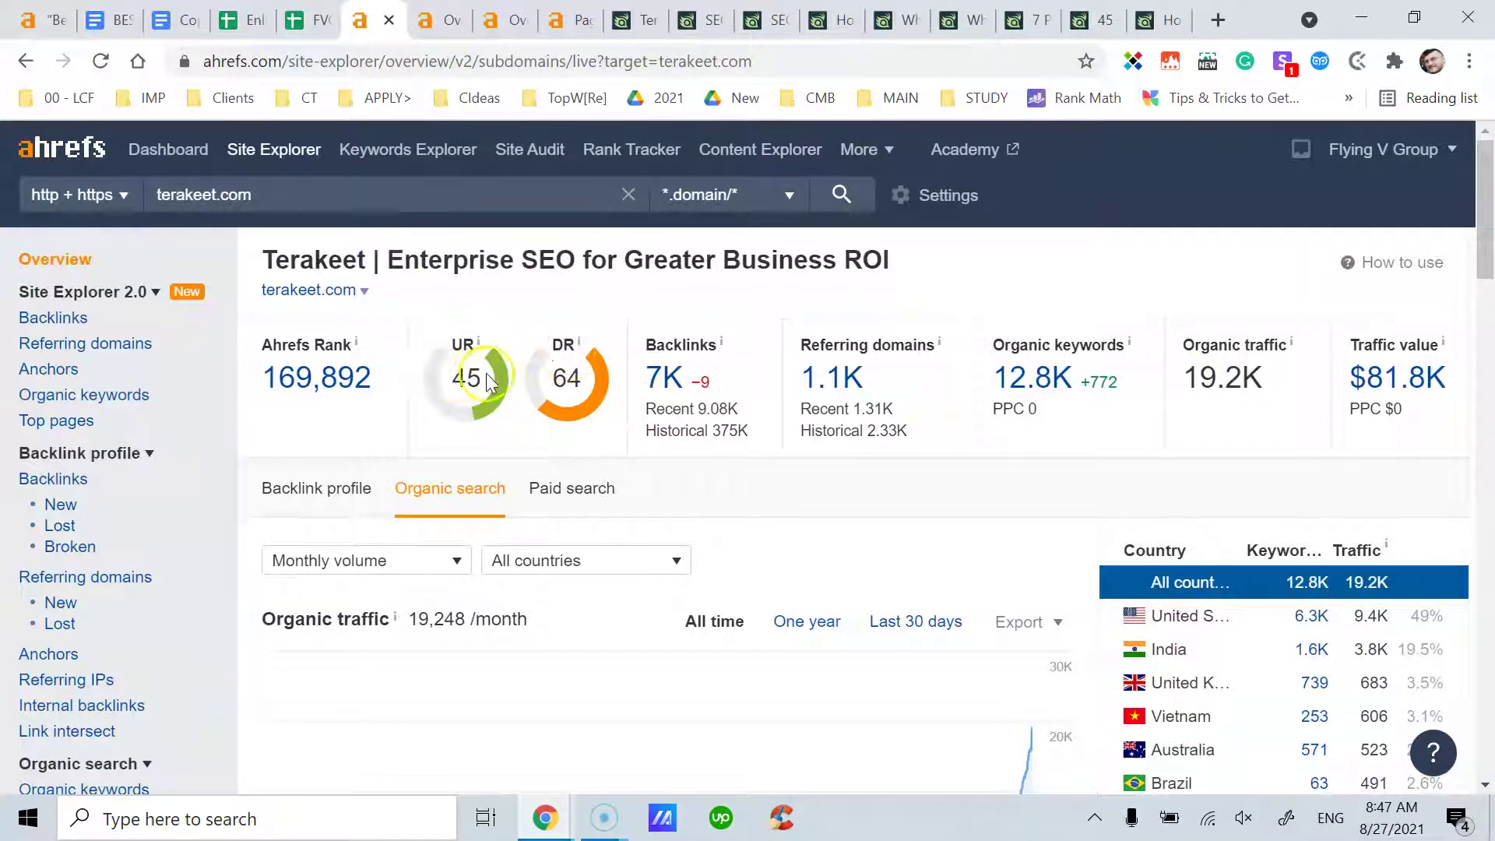
click(440, 20)
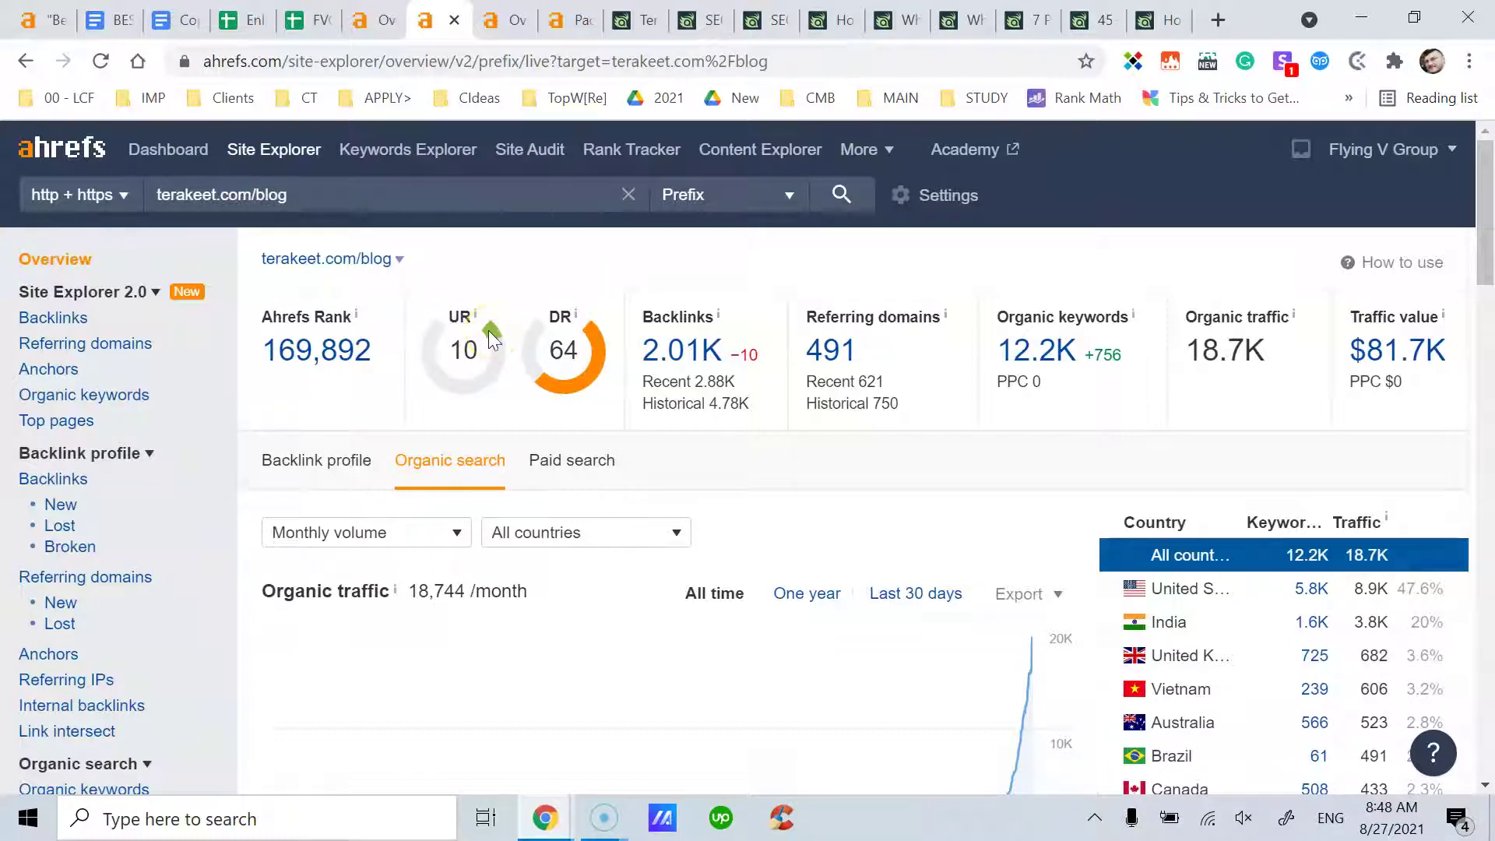
mouse_move(478, 317)
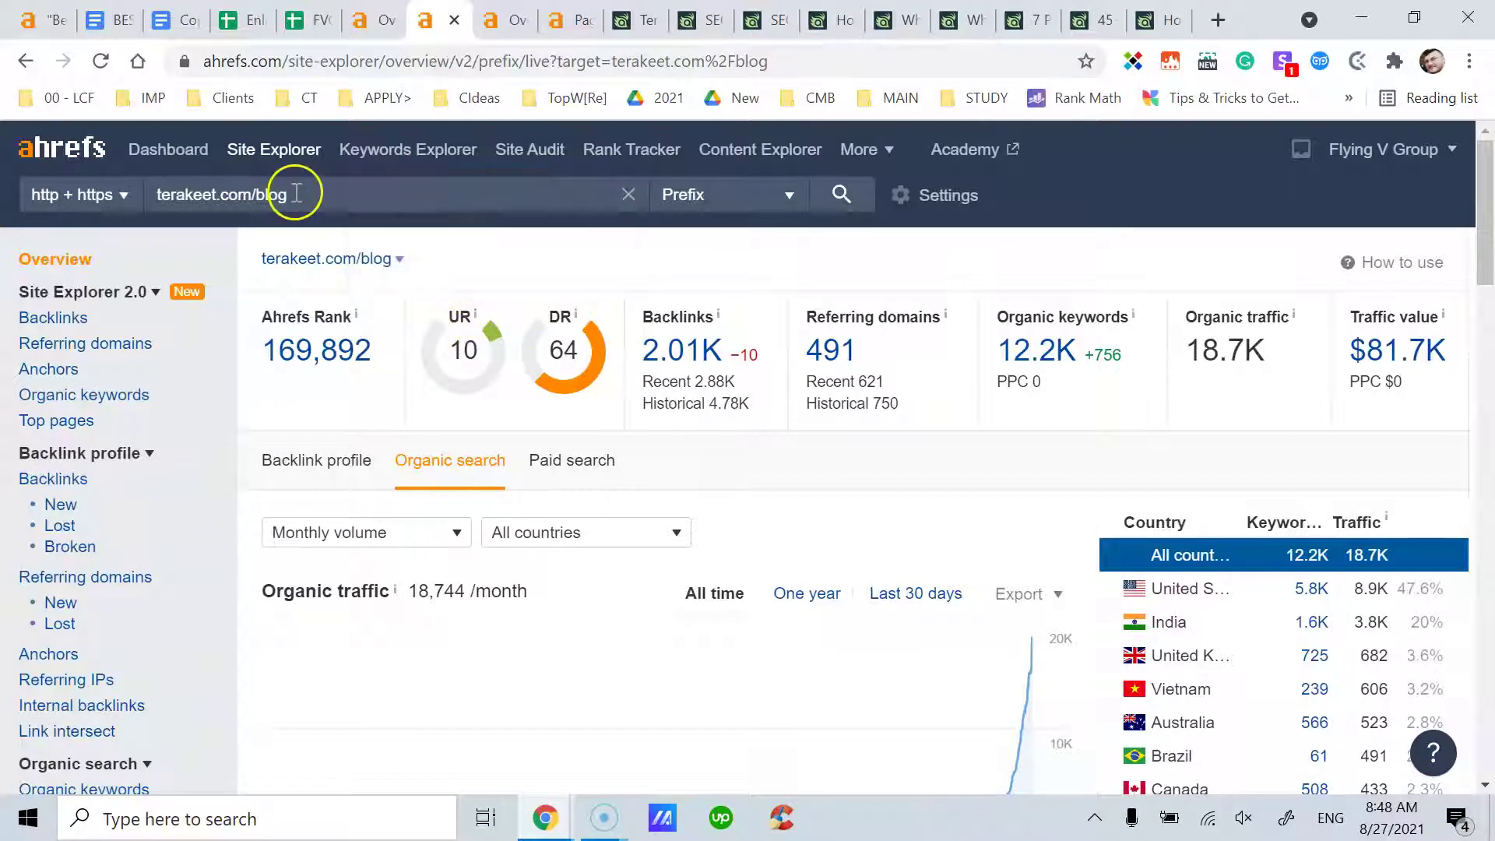
click(359, 26)
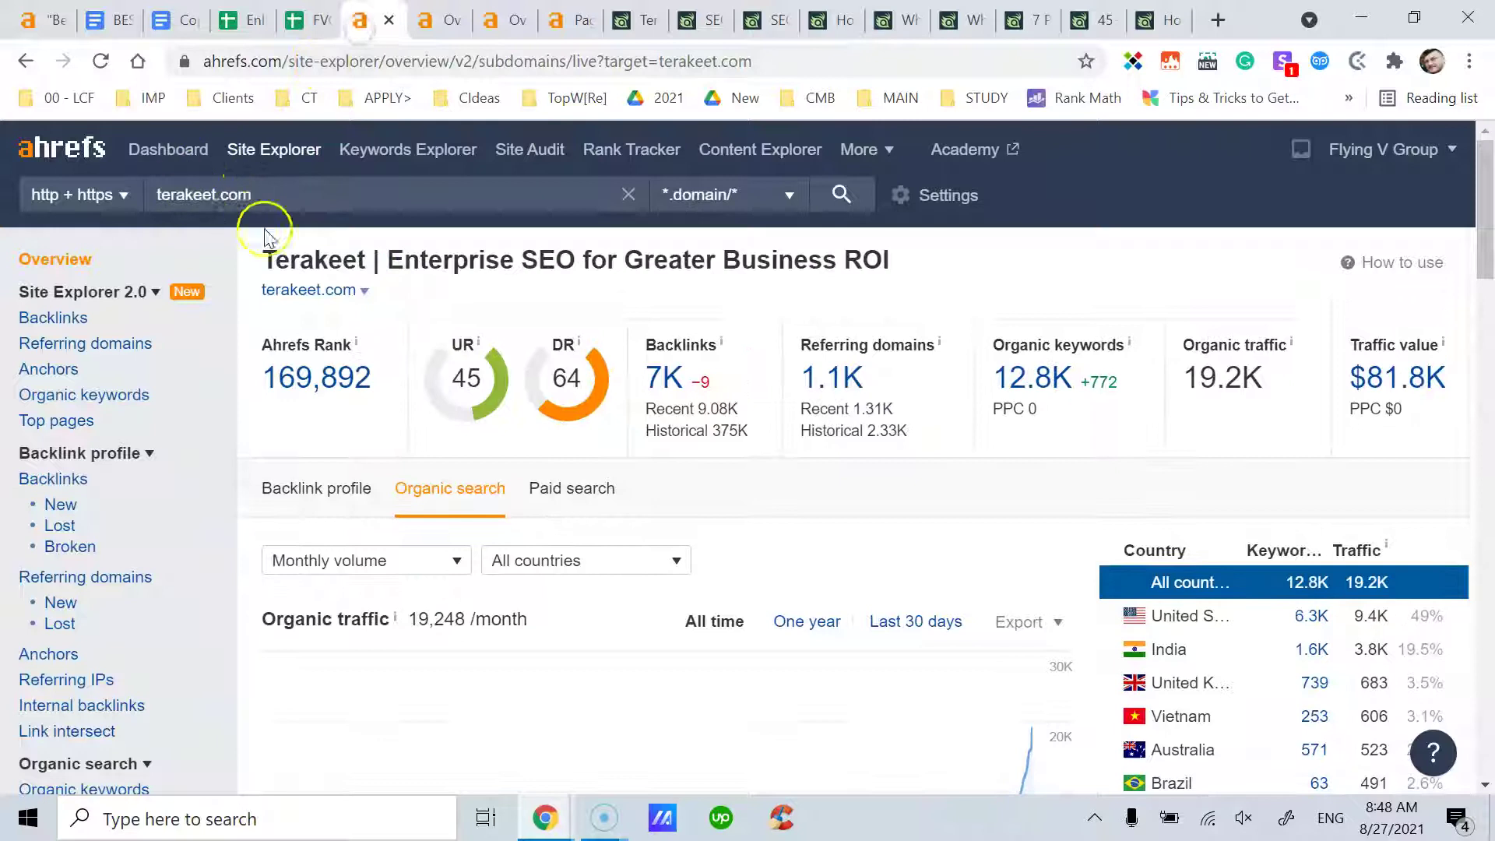
click(450, 23)
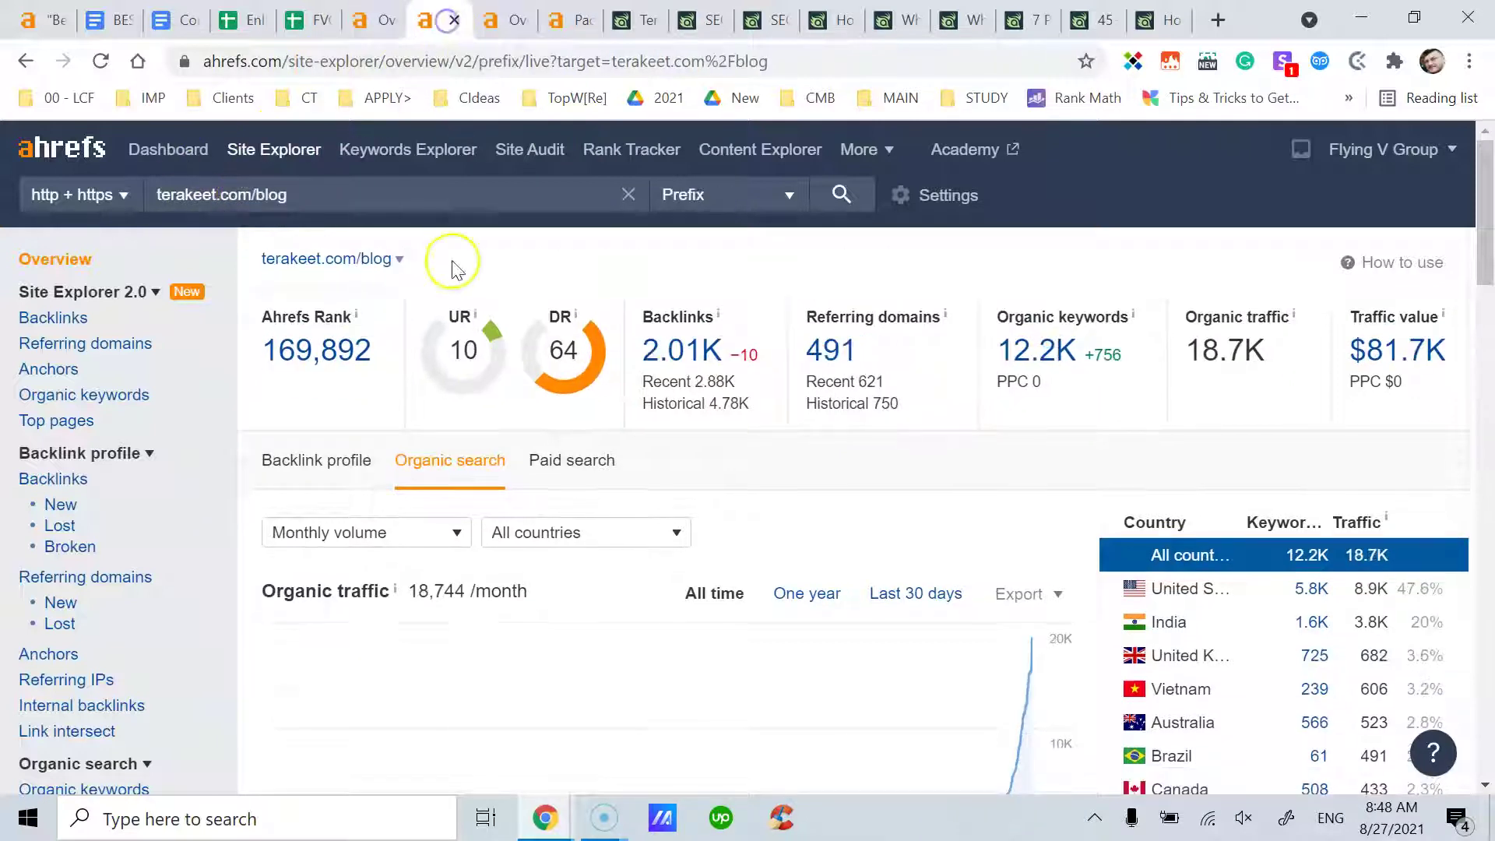
Compare the DR metric and its explanation across the blog folder, the whole terakeet.com domain and the seos-to-follow-on-twitter post
mouse_move(574, 327)
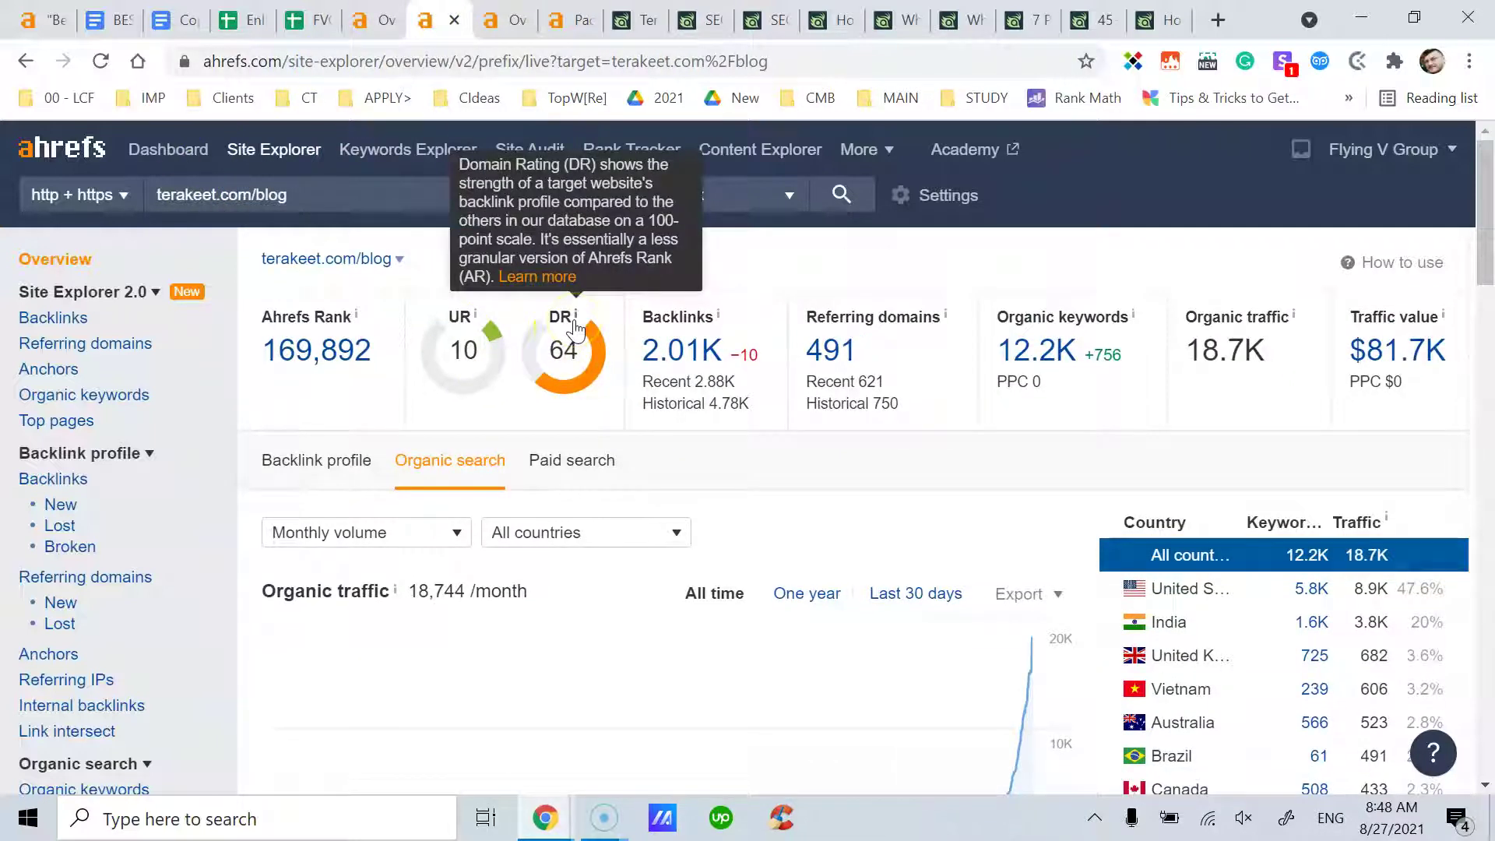
key(ctrl+shift+Tab)
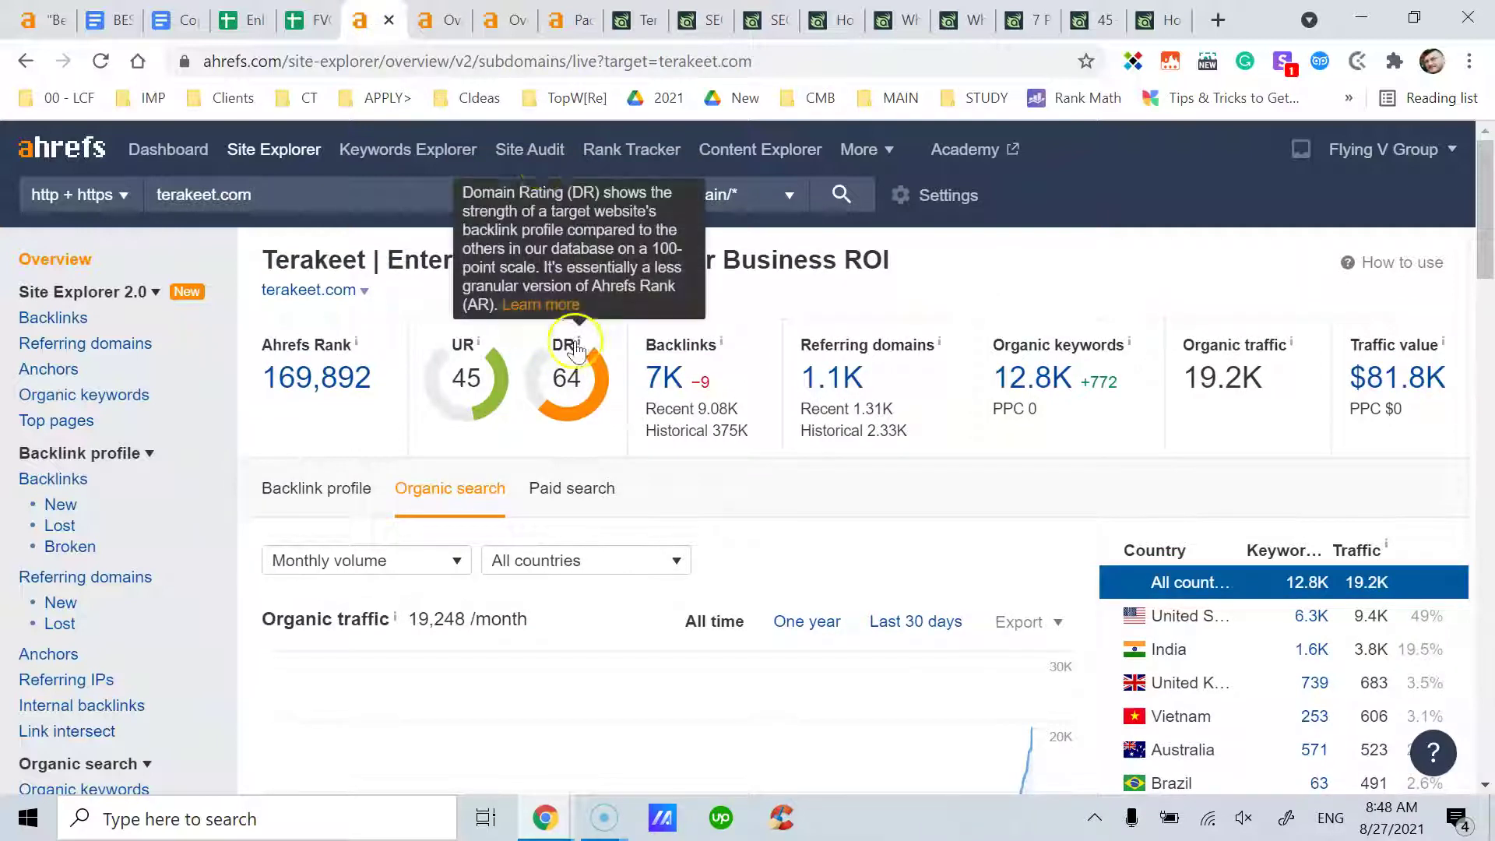
click(505, 30)
mouse_move(584, 349)
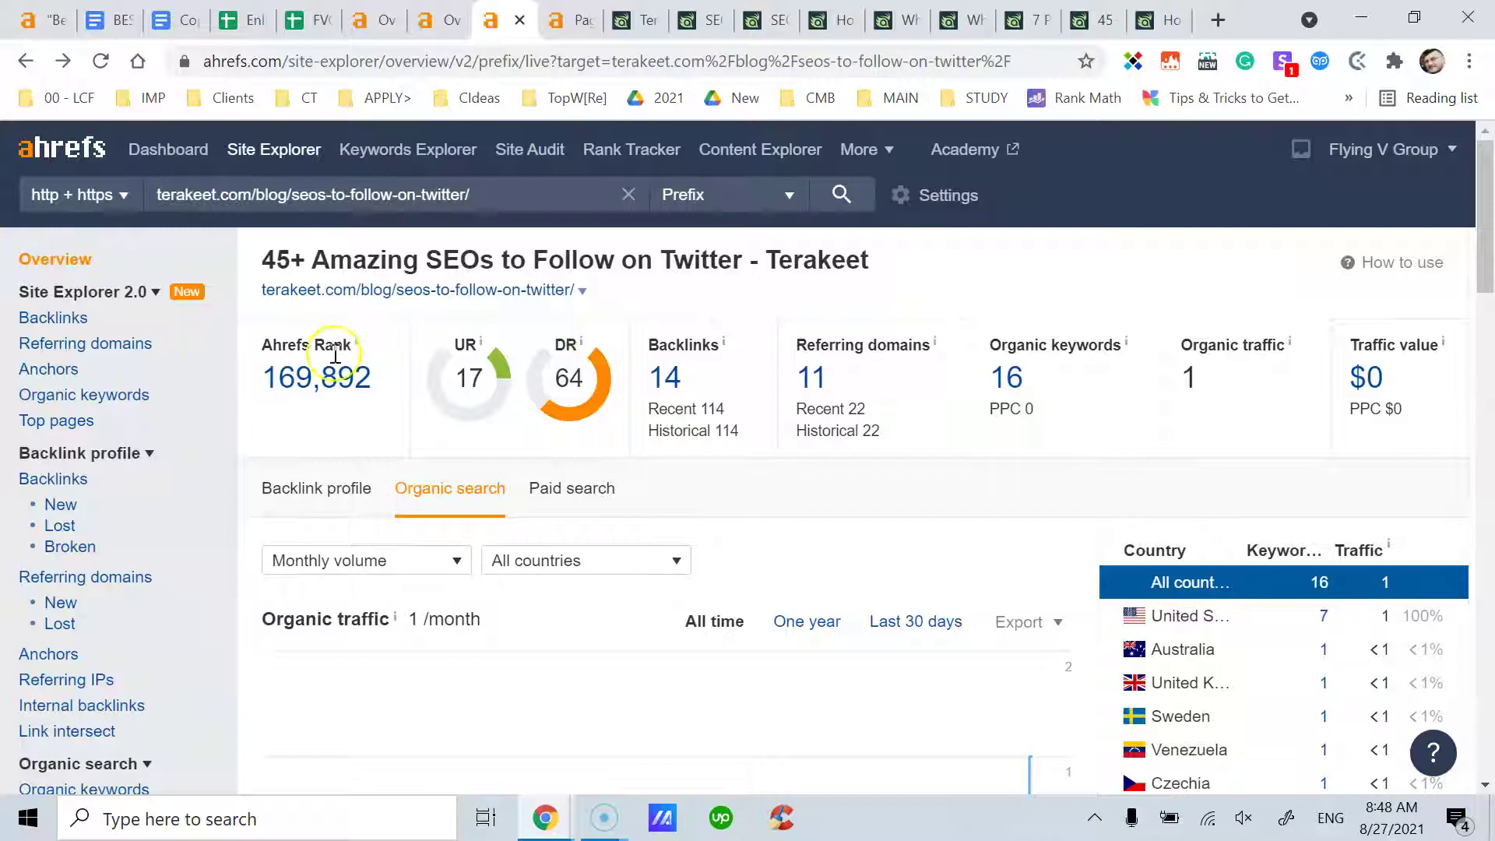
Check the Ahrefs Rank and UR explanations for the seos-to-follow-on-twitter post and compare its UR with the blog folder's
mouse_move(362, 354)
mouse_move(490, 345)
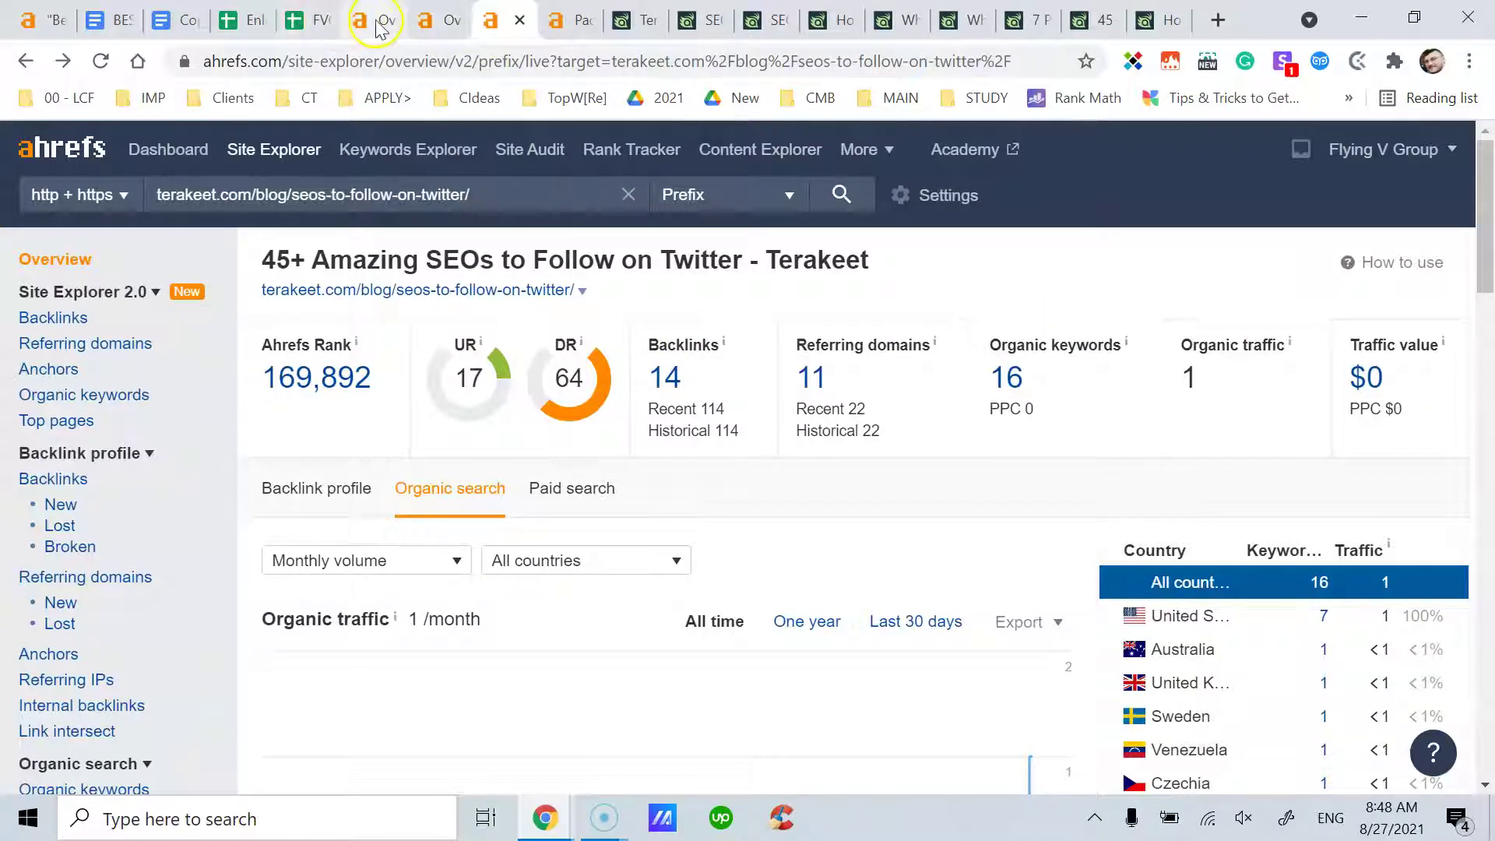
click(427, 23)
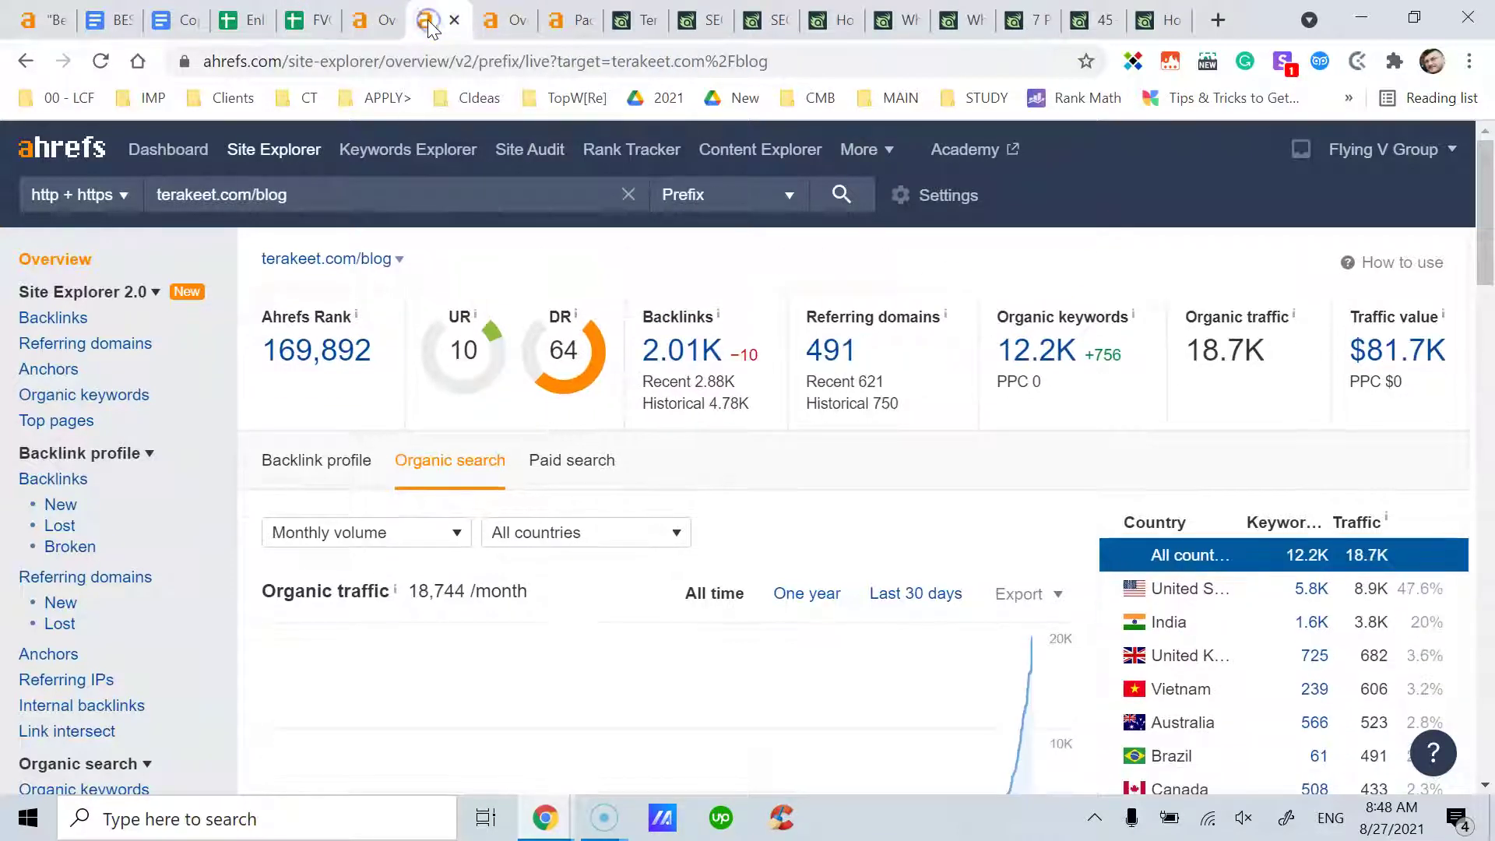
click(474, 25)
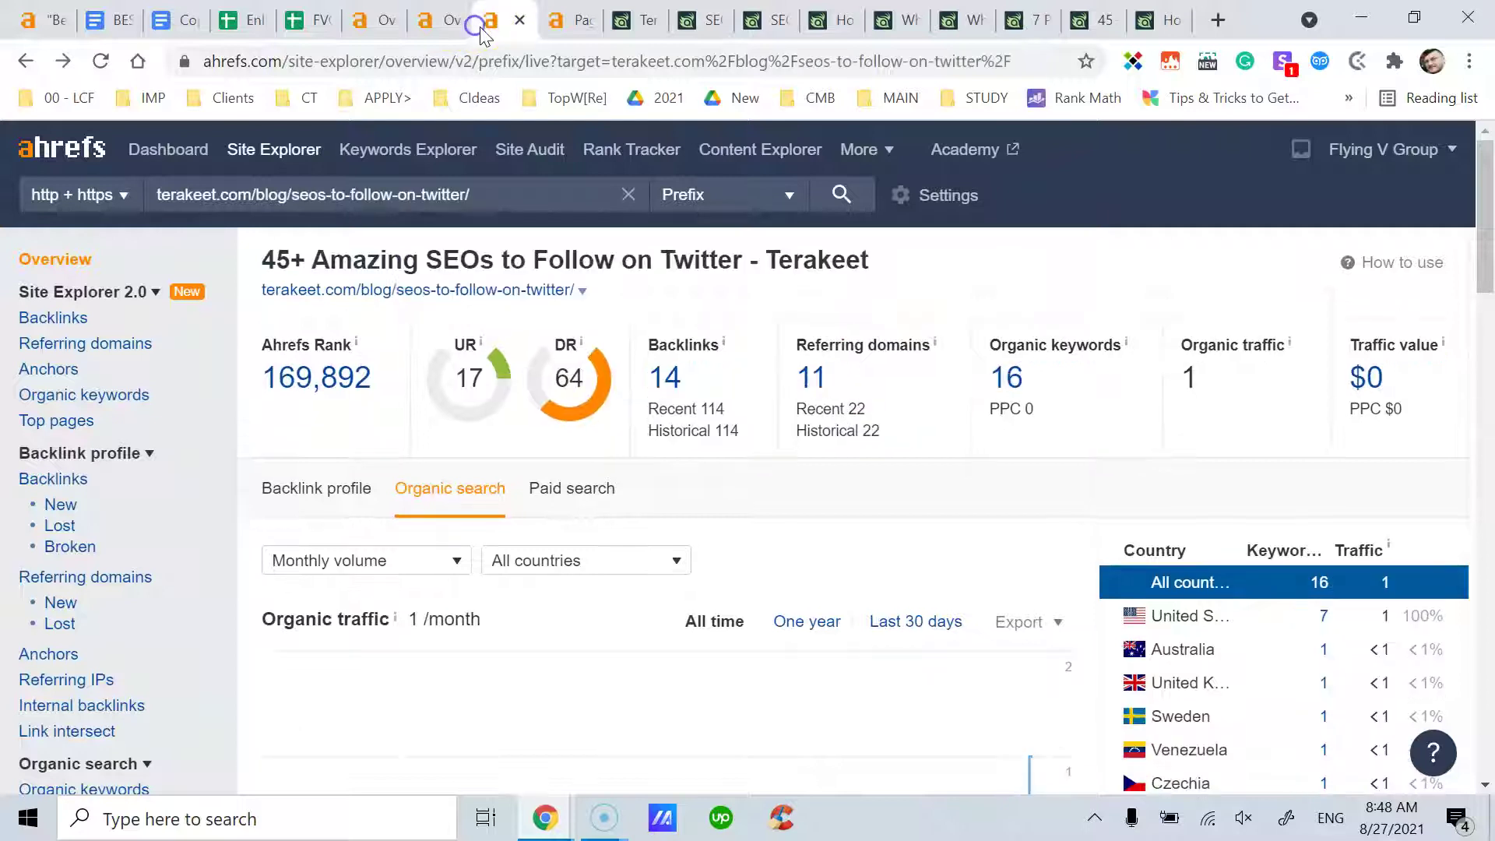
Read the Backlinks explanation for terakeet.com and highlight its recent and historical backlink figures
click(380, 25)
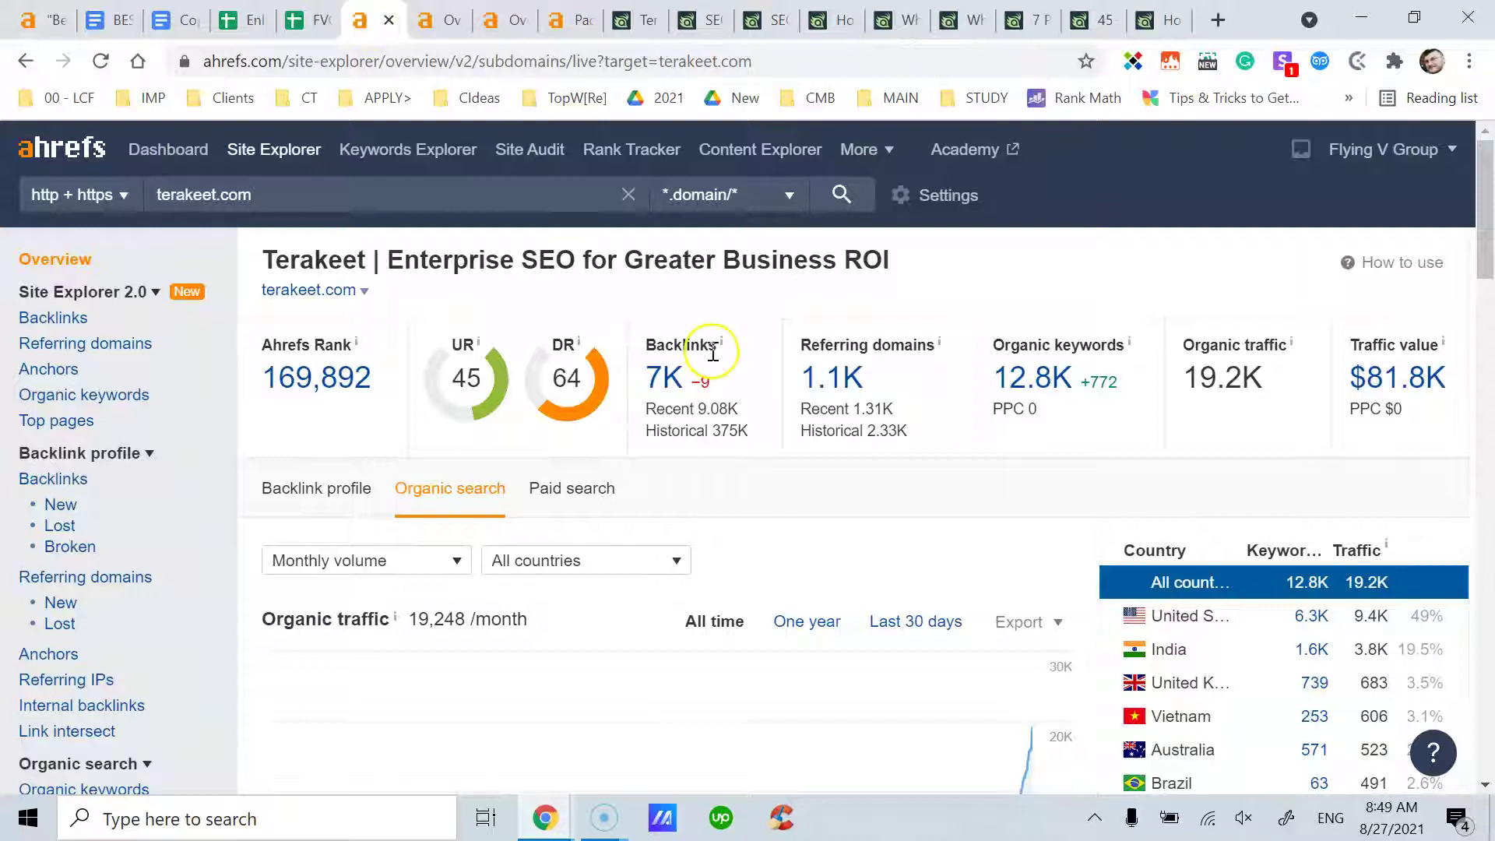
mouse_move(727, 354)
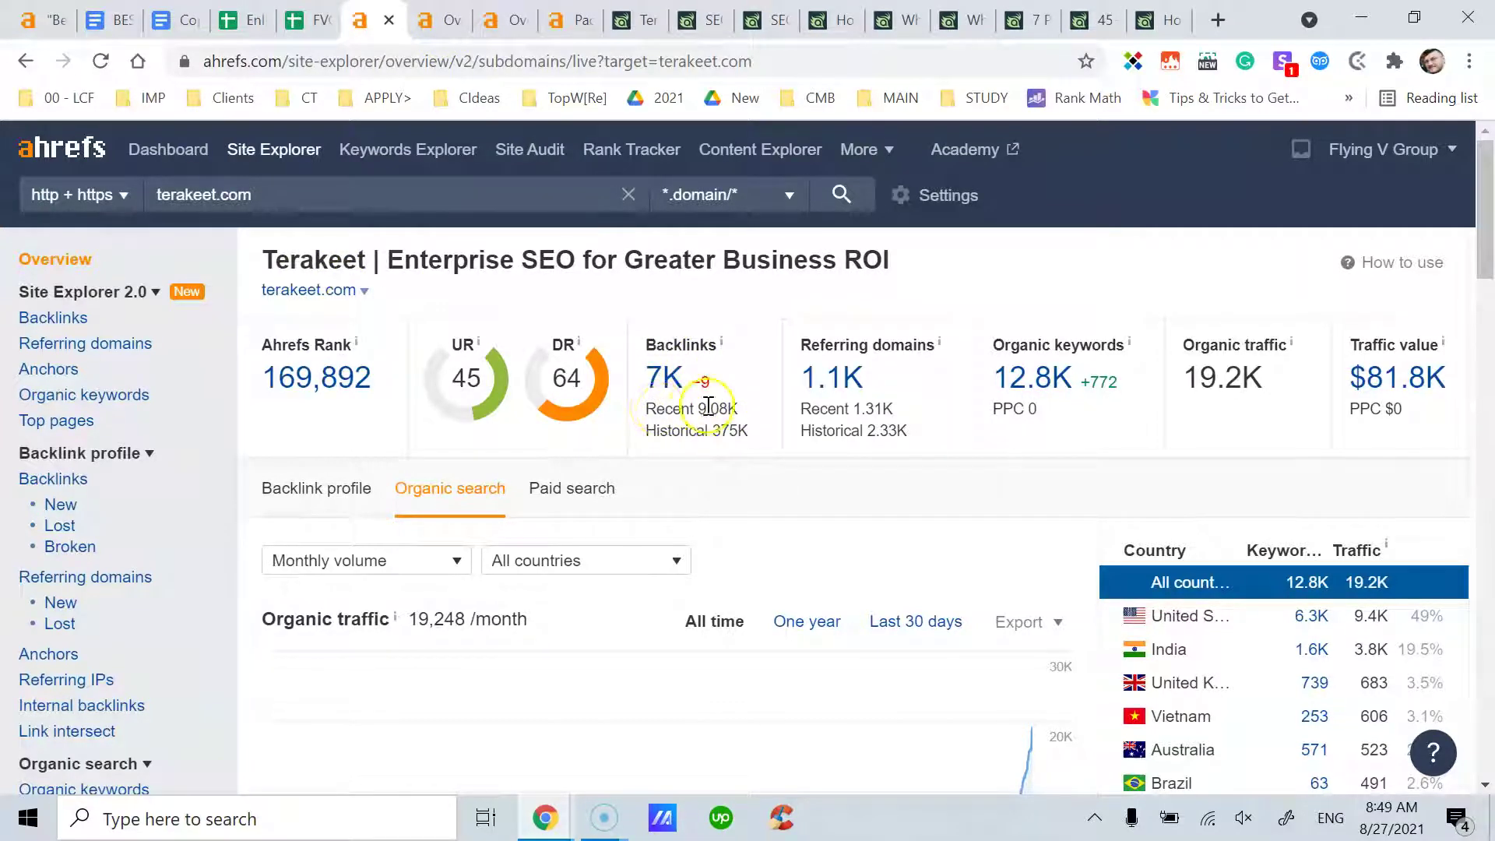
mouse_move(700, 410)
mouse_down()
mouse_move(727, 408)
mouse_move(710, 411)
mouse_up()
click(702, 411)
double_click(728, 430)
click(728, 431)
double_click(727, 430)
click(715, 431)
double_click(729, 430)
click(745, 431)
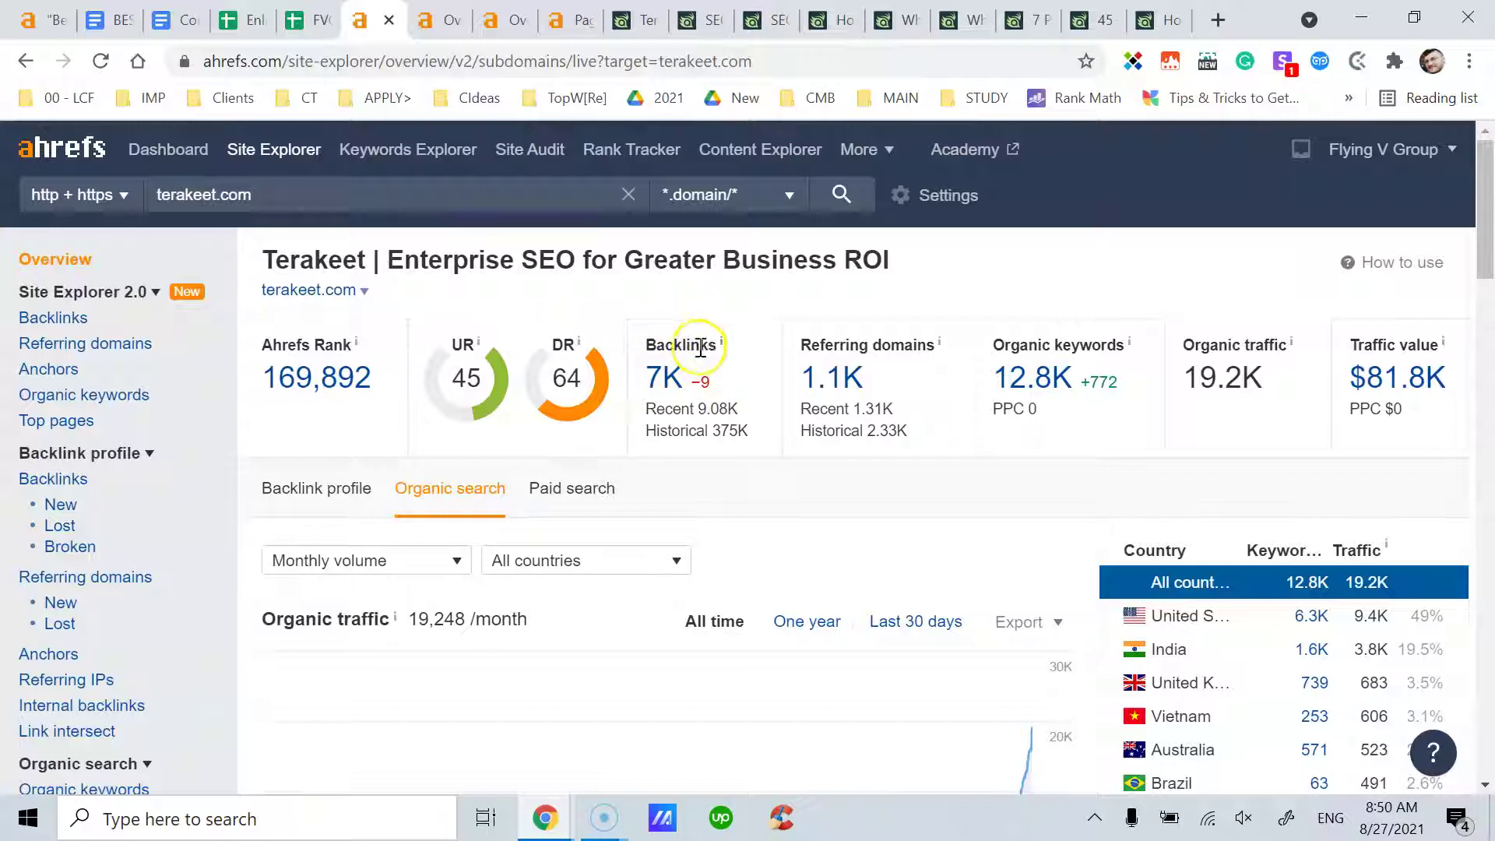
Compare the live backlink counts of the terakeet.com domain, its blog folder and the seos-to-follow-on-twitter post
mouse_move(699, 375)
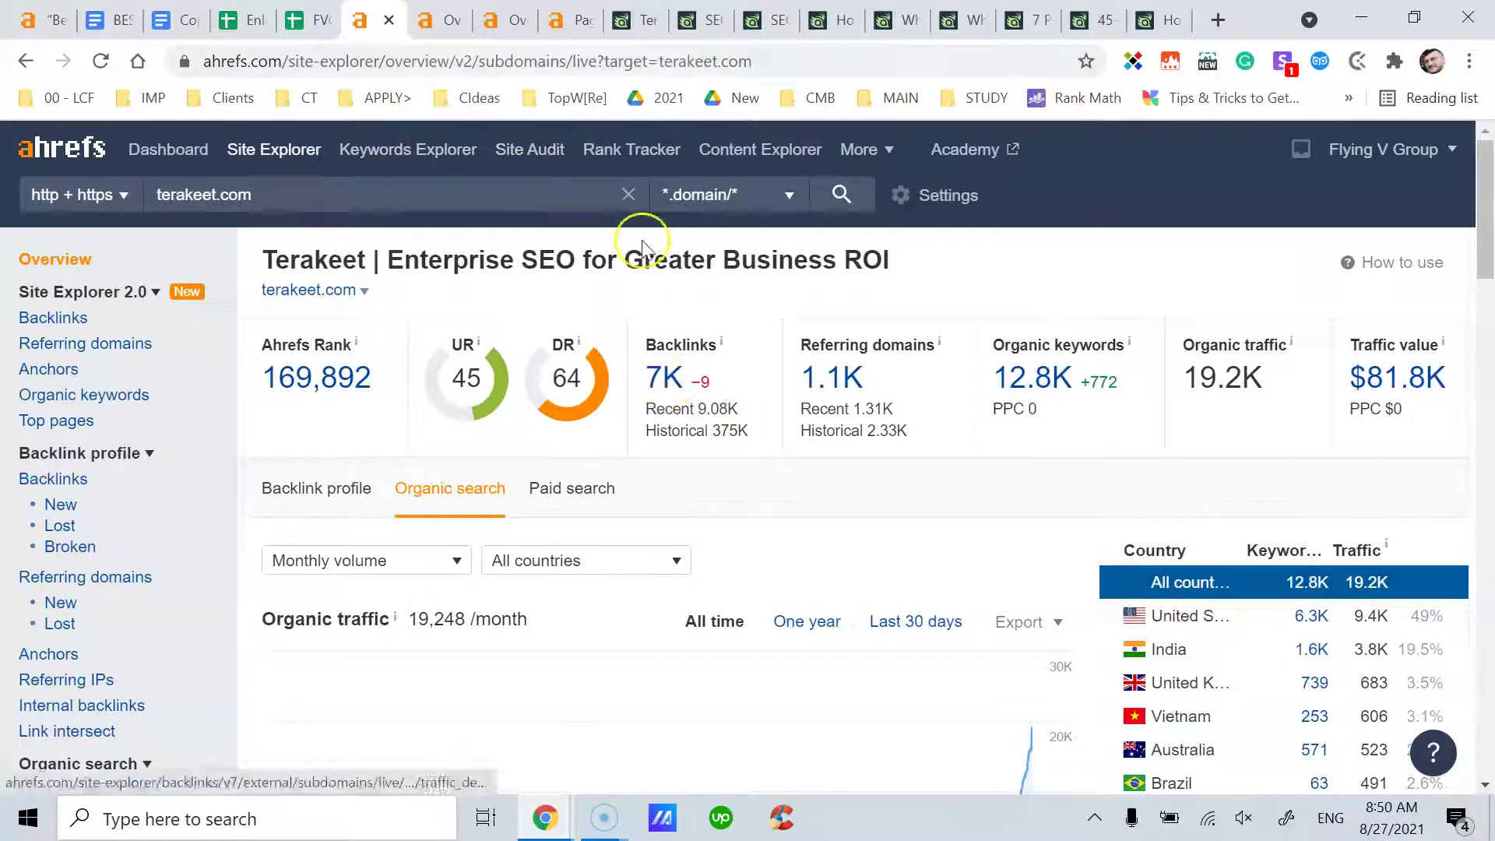
click(444, 21)
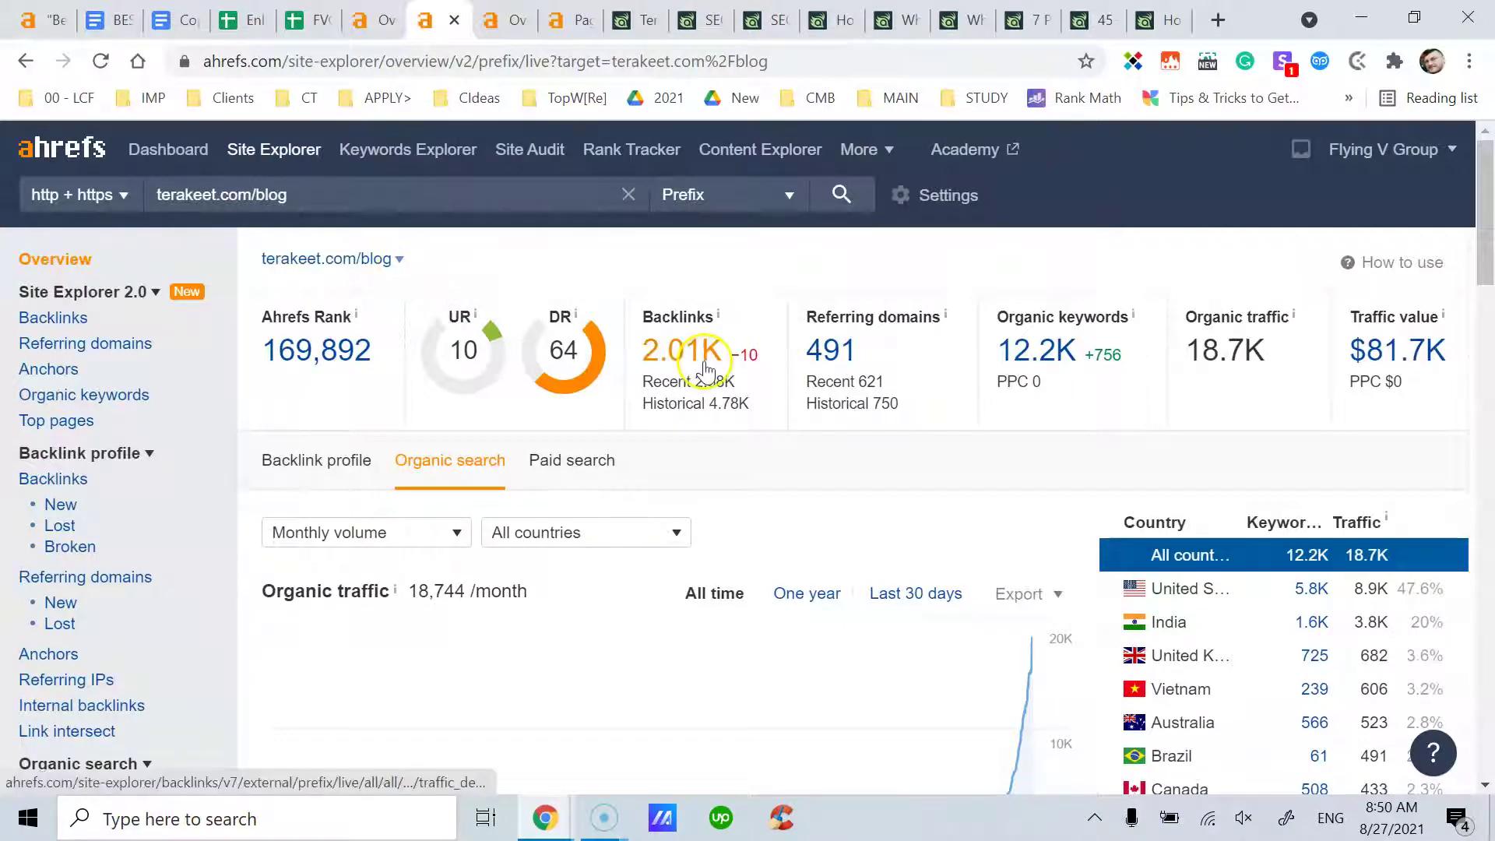
click(517, 24)
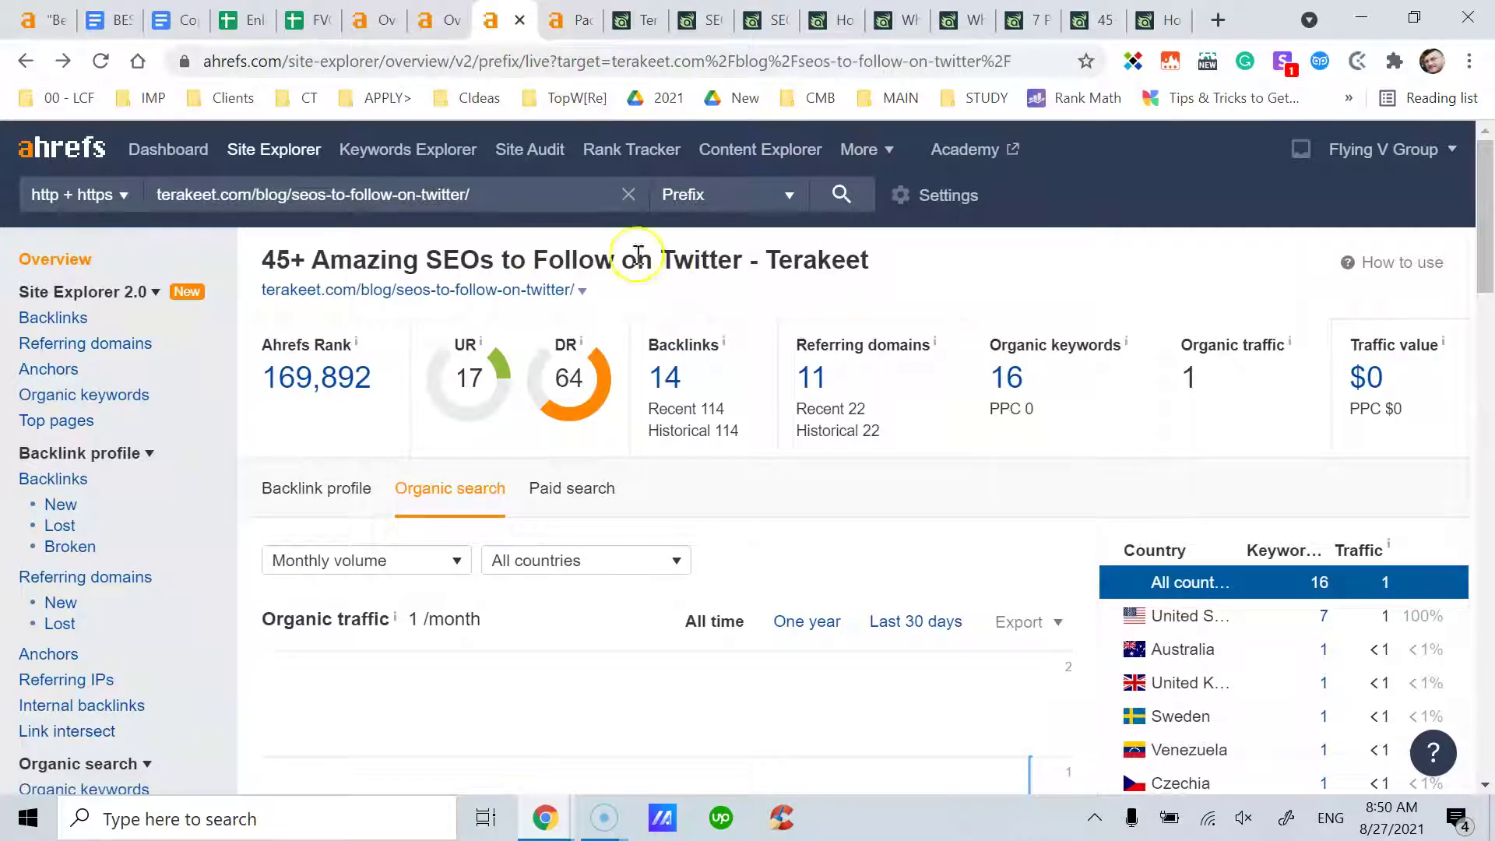
click(383, 23)
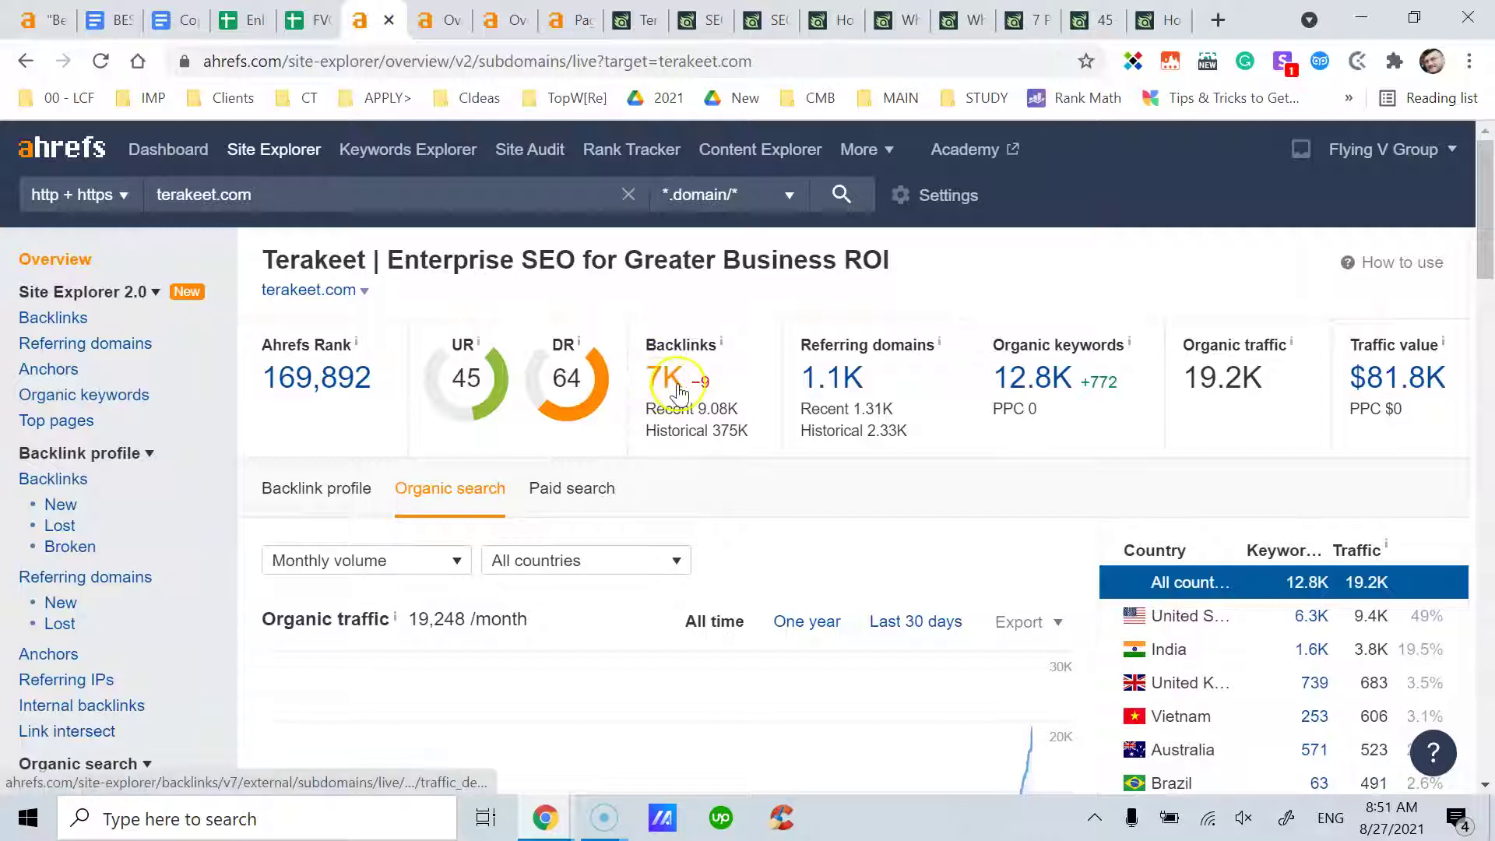
Review how the overview differs between the blog folder, the single post and the whole terakeet.com domain
click(457, 29)
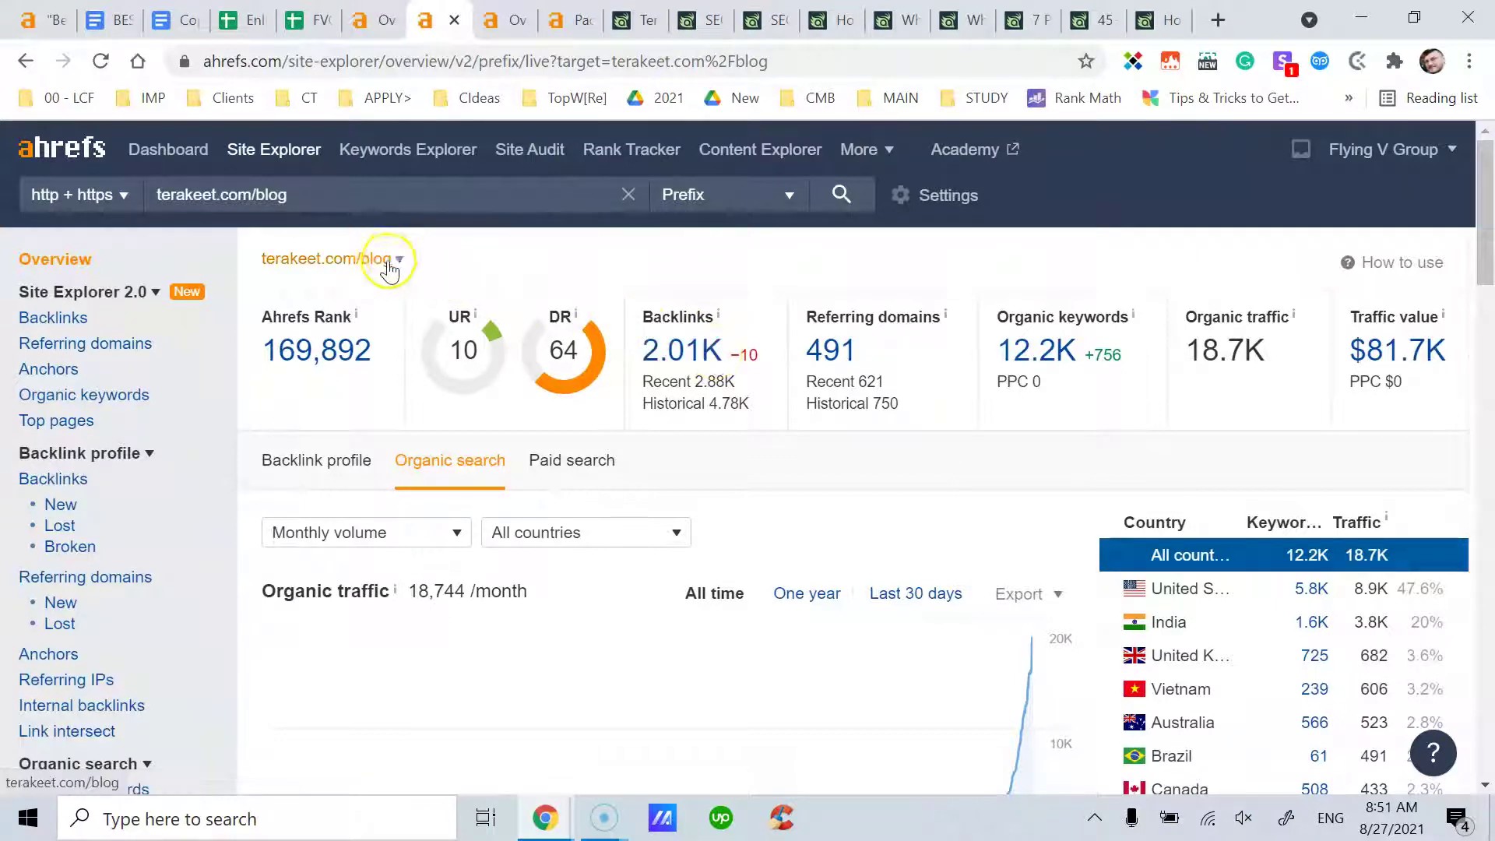
click(504, 21)
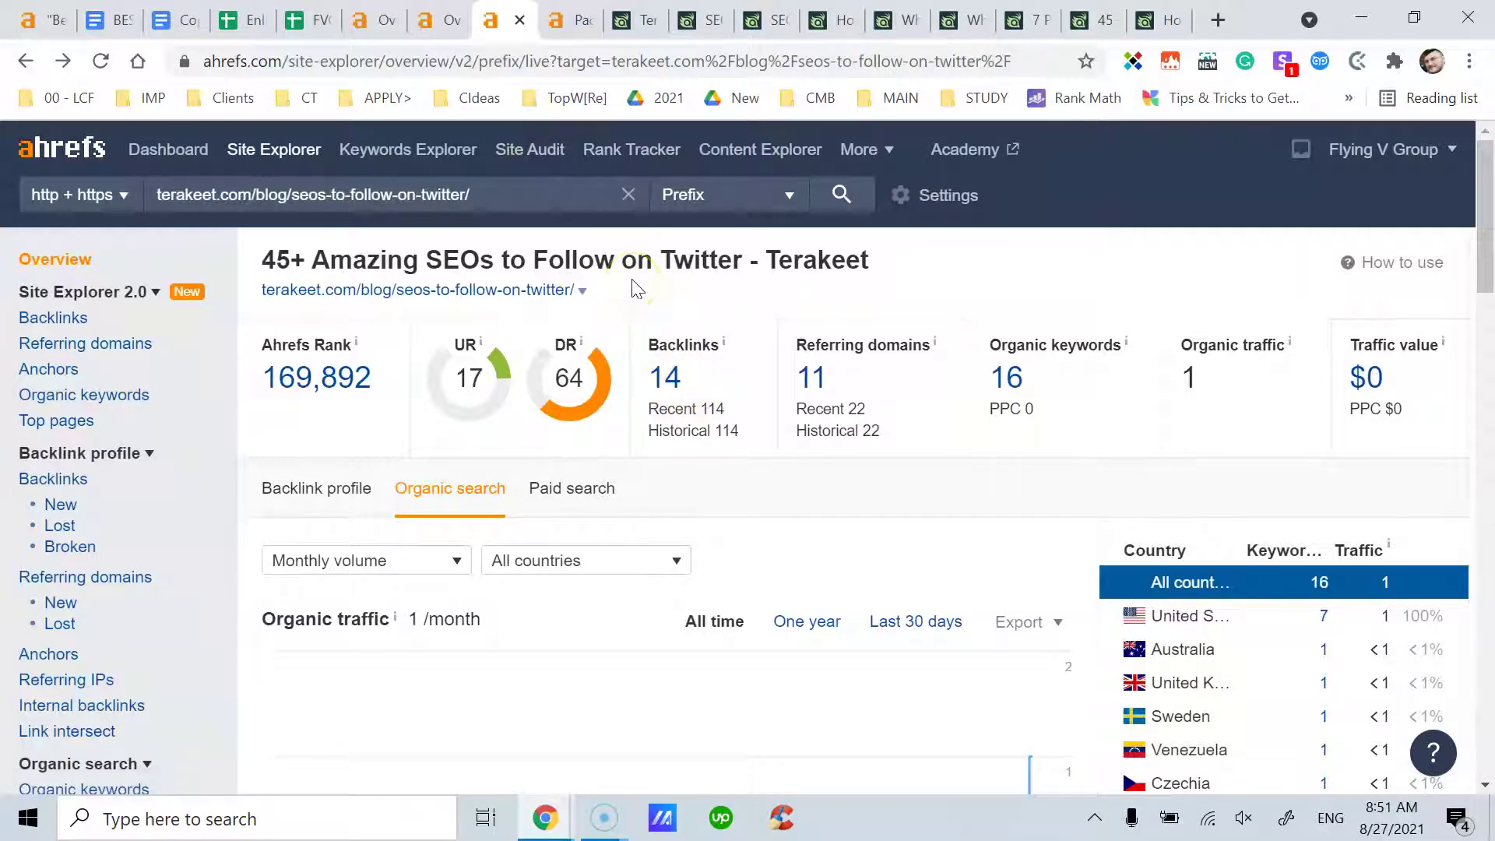
click(442, 28)
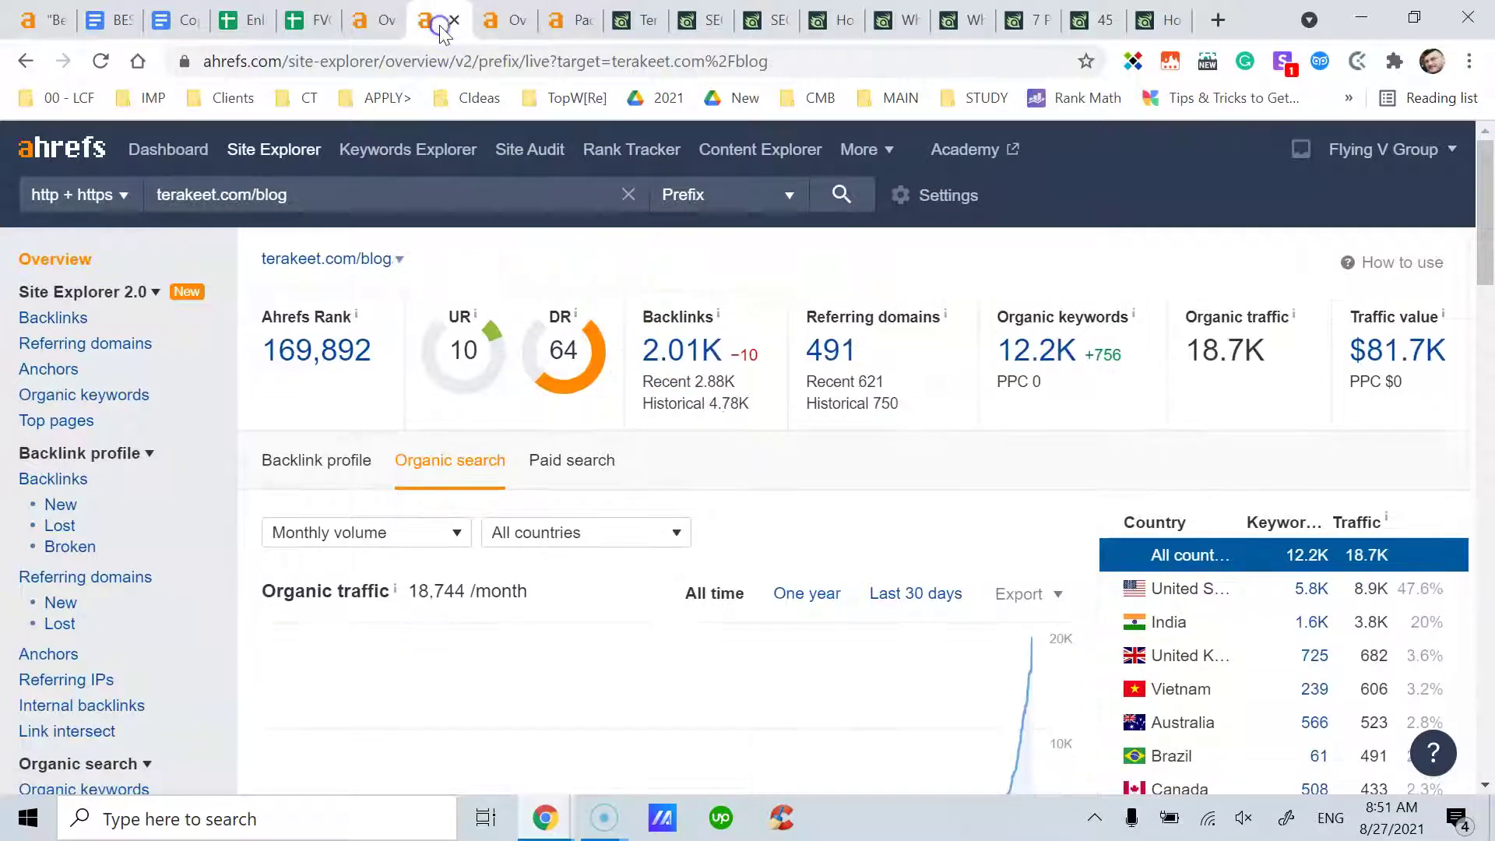
click(382, 27)
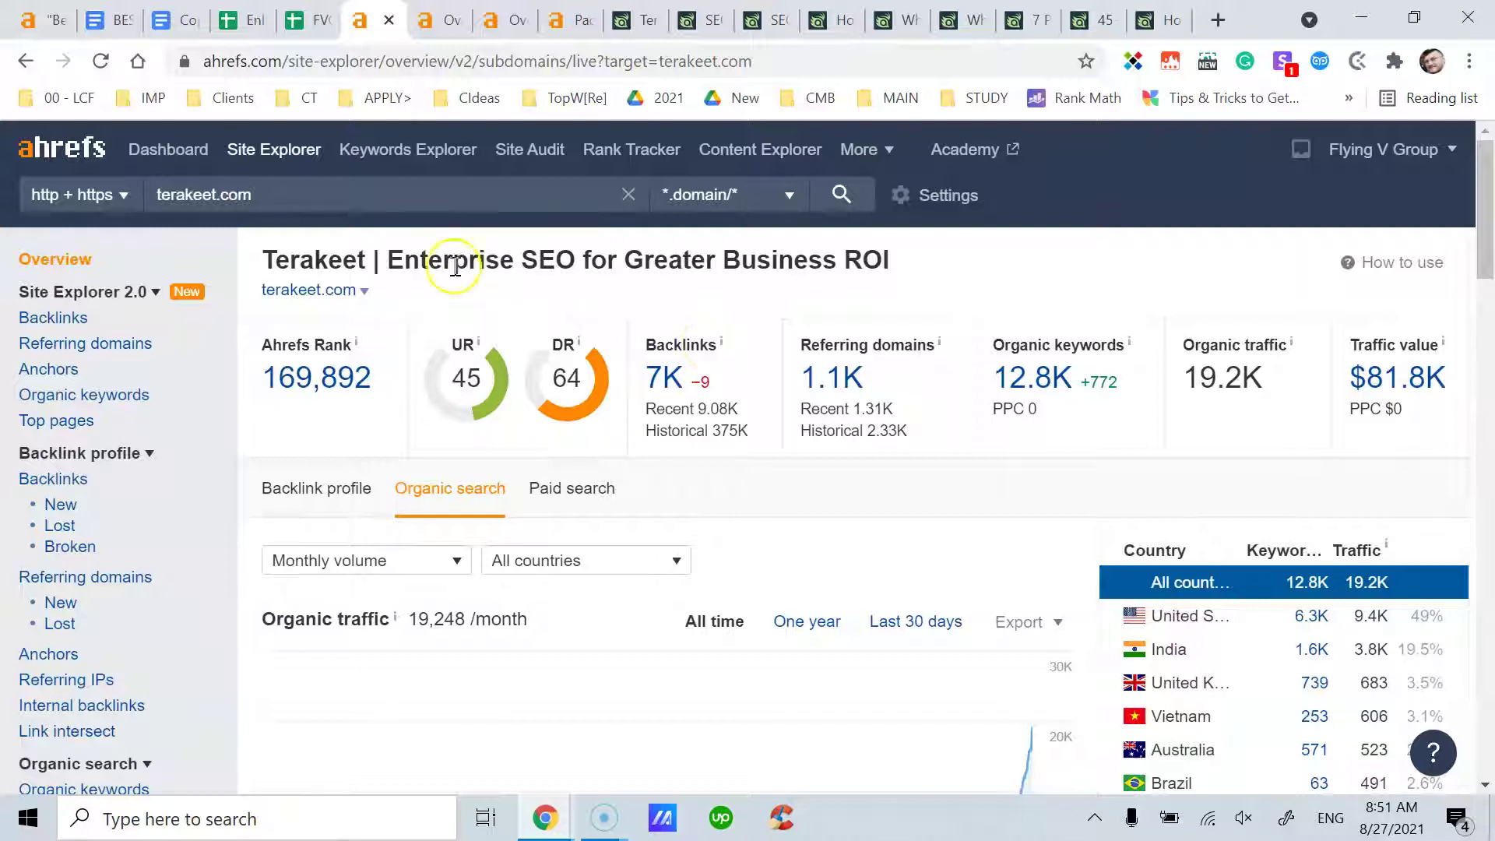
click(433, 21)
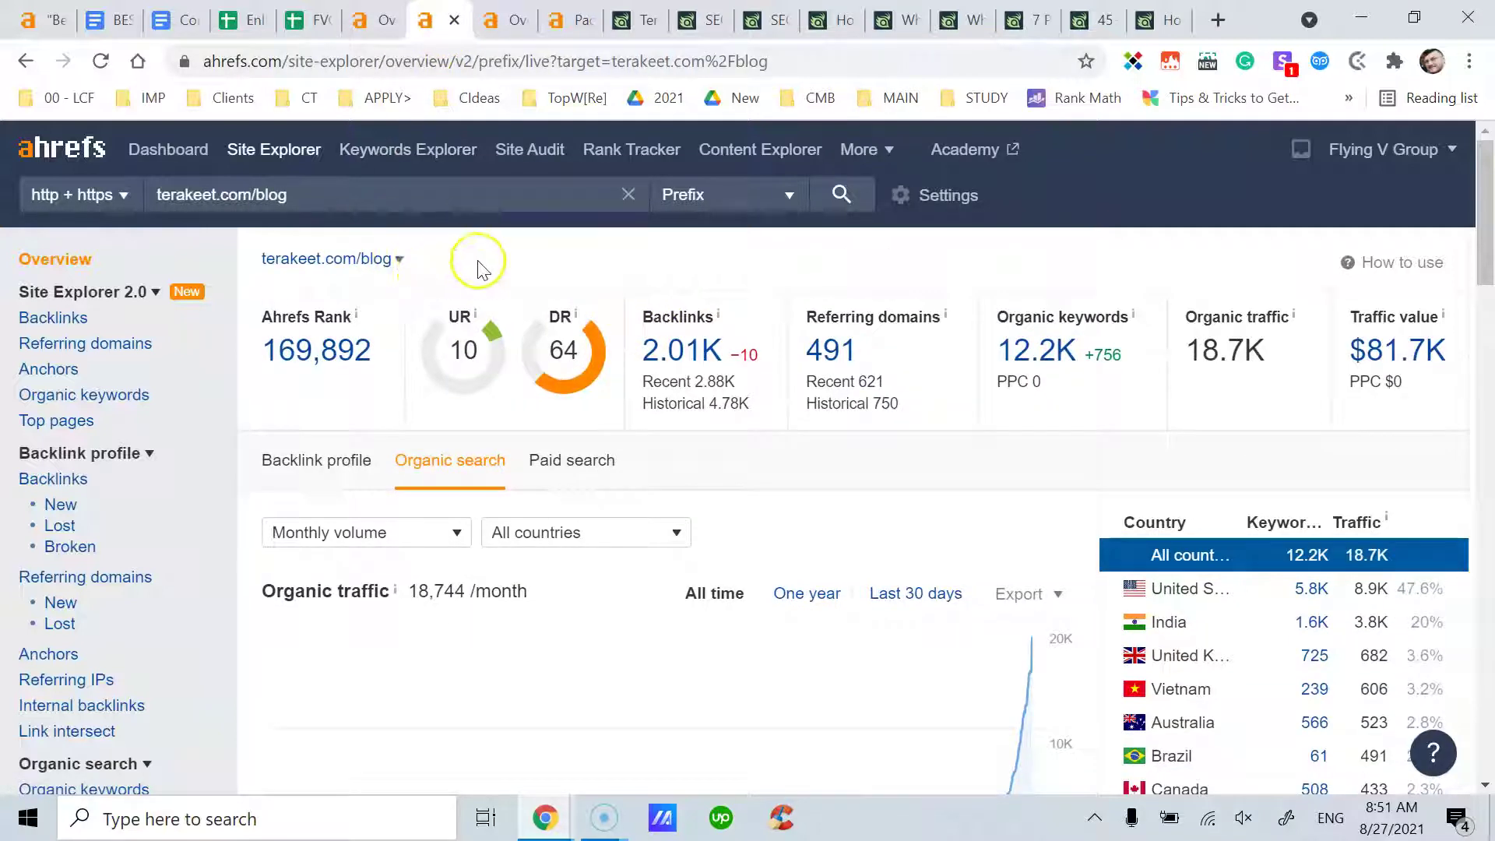
click(497, 23)
Read the Referring domains and Backlinks explanations on the terakeet.com overview to distinguish the two metrics
click(371, 22)
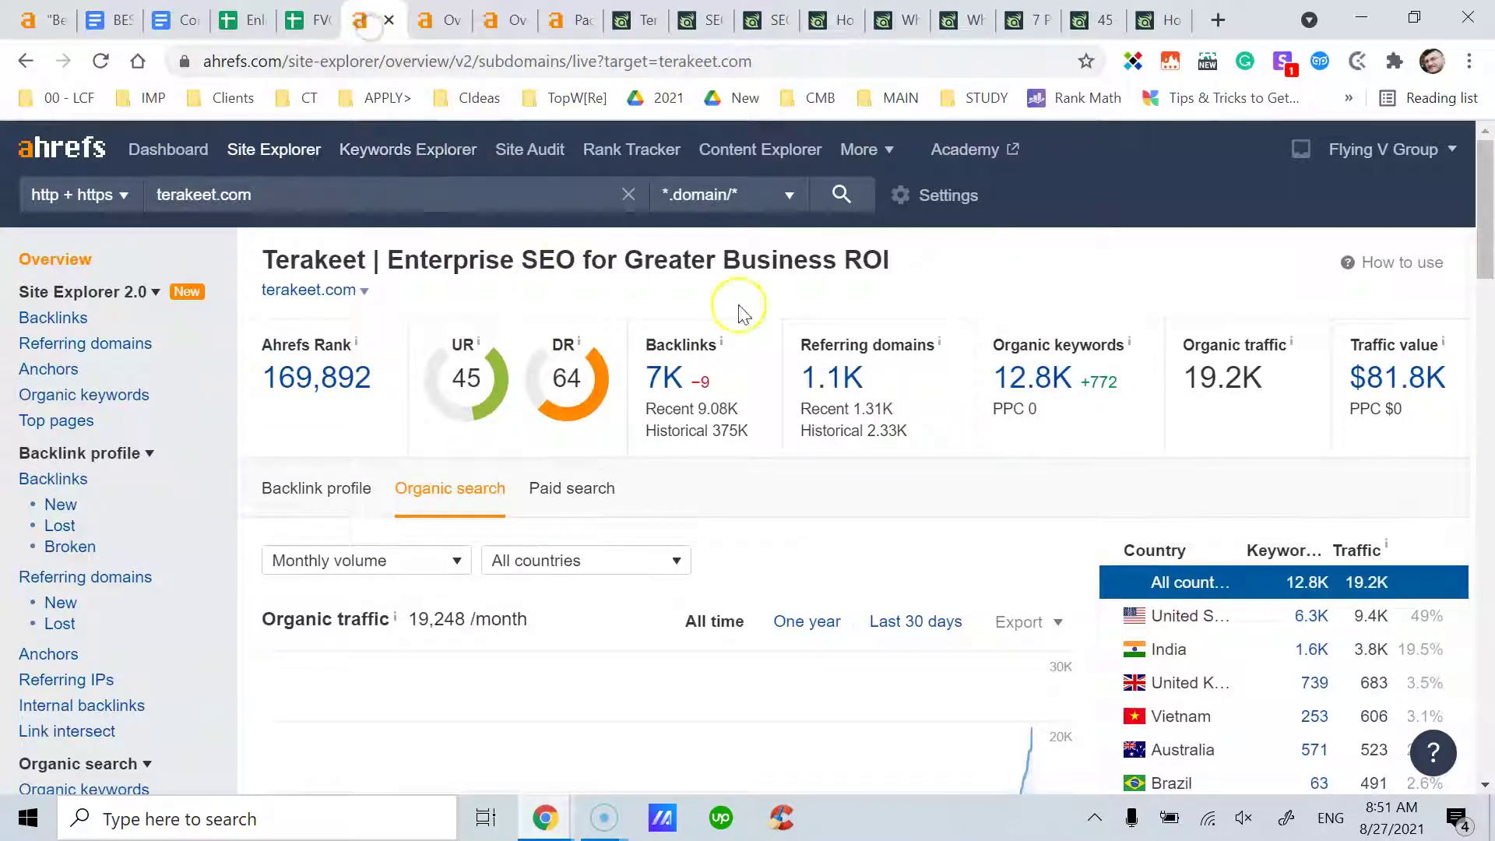
mouse_move(940, 343)
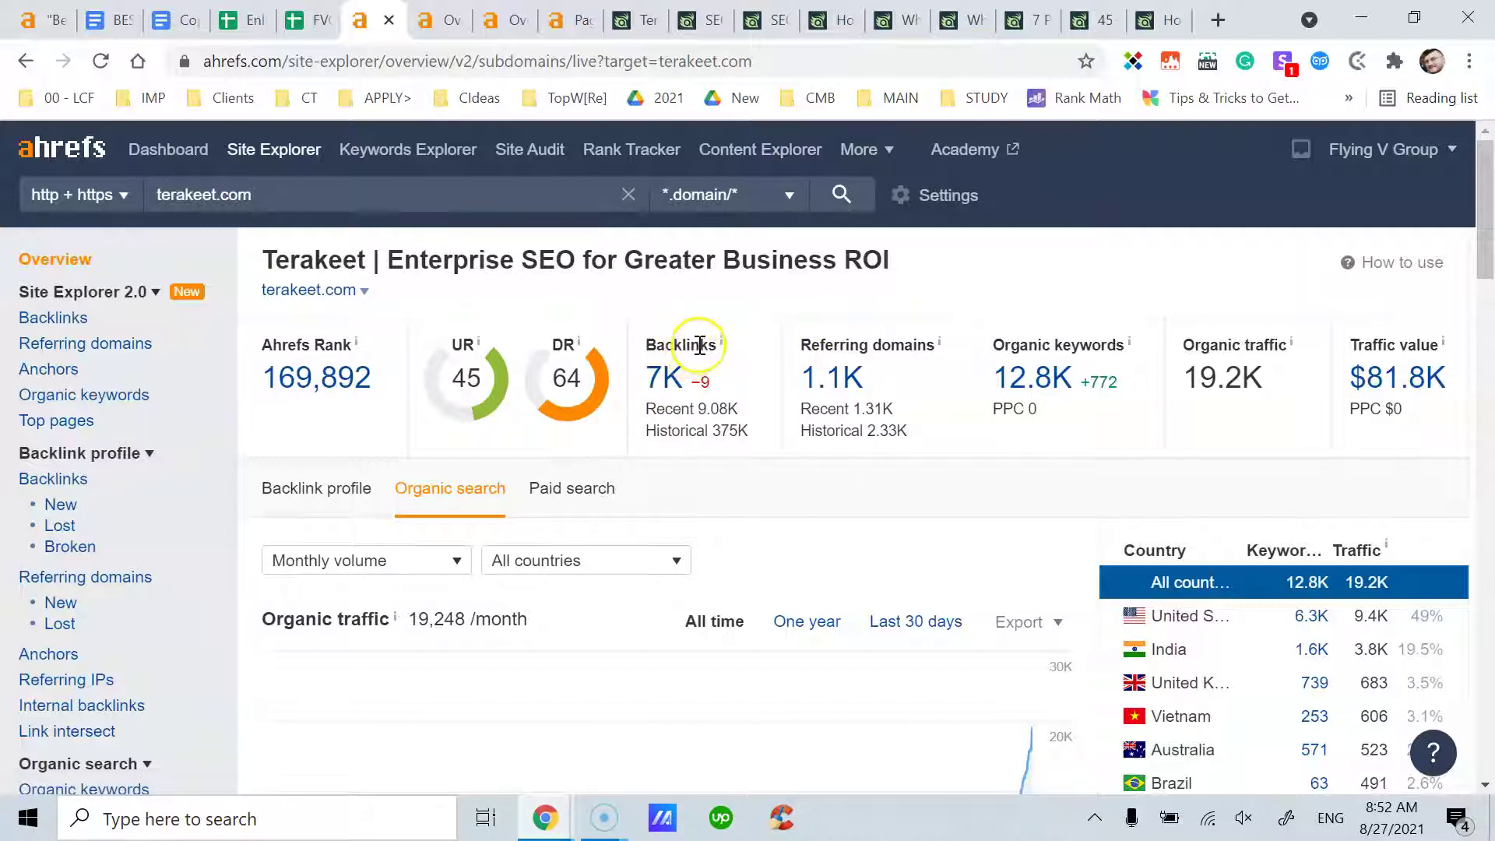
mouse_move(726, 356)
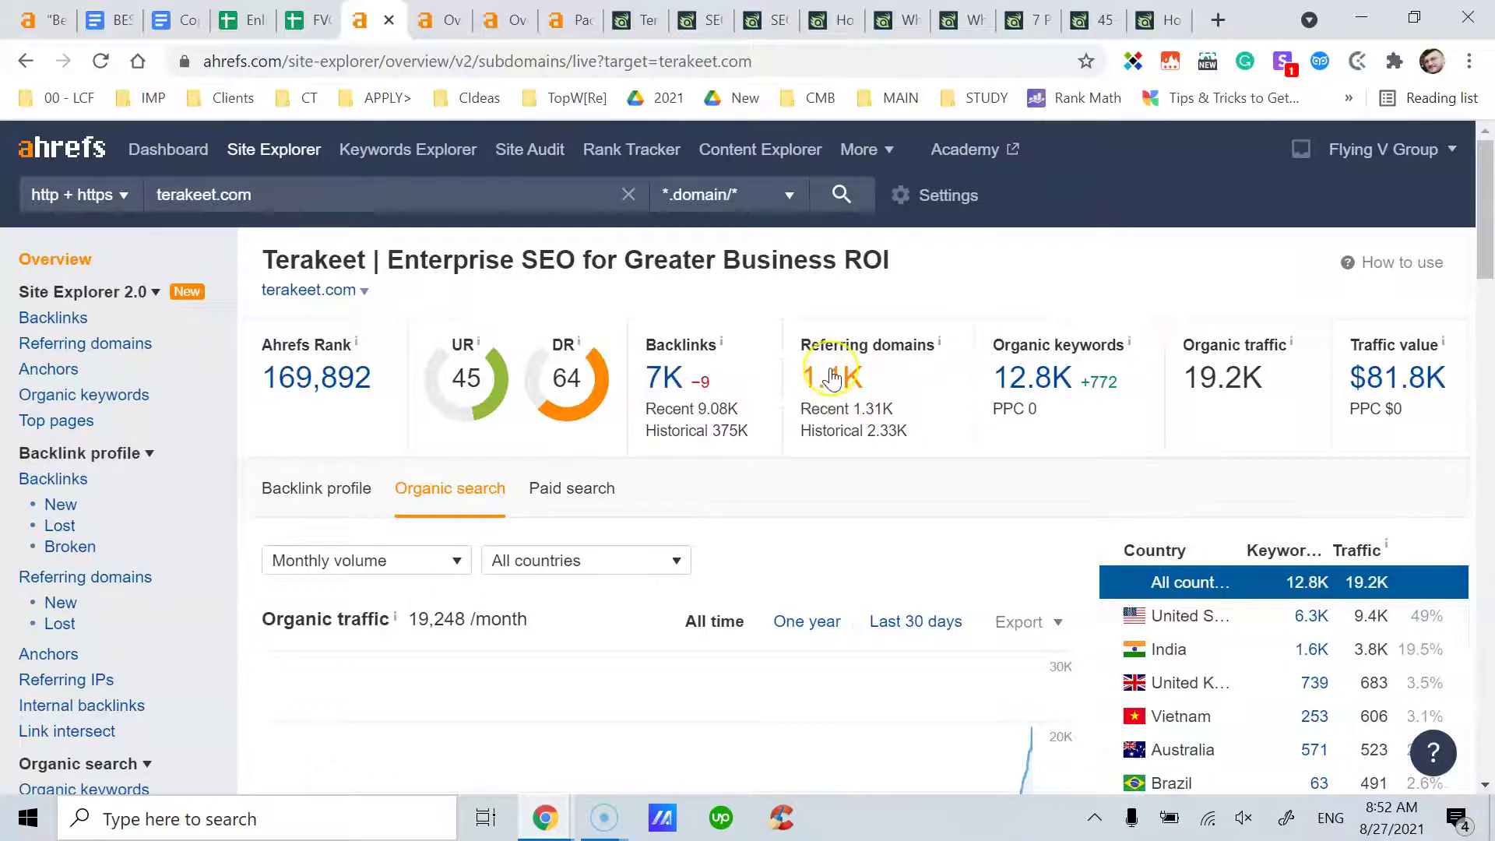
Compare the referring domains counts of the terakeet.com blog folder, the seos-to-follow-on-twitter post and the whole domain
click(450, 23)
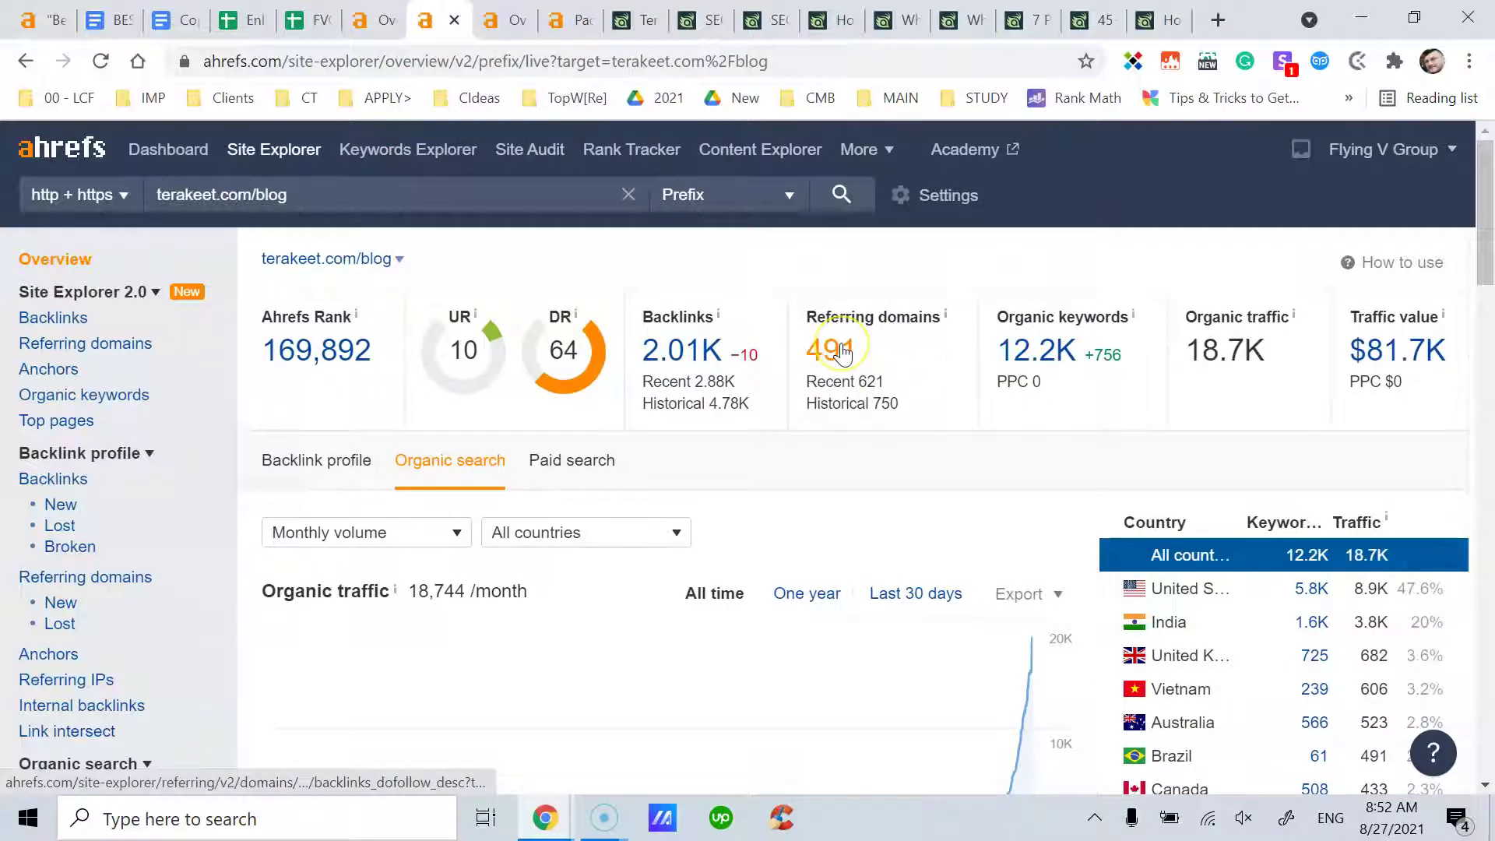
click(505, 22)
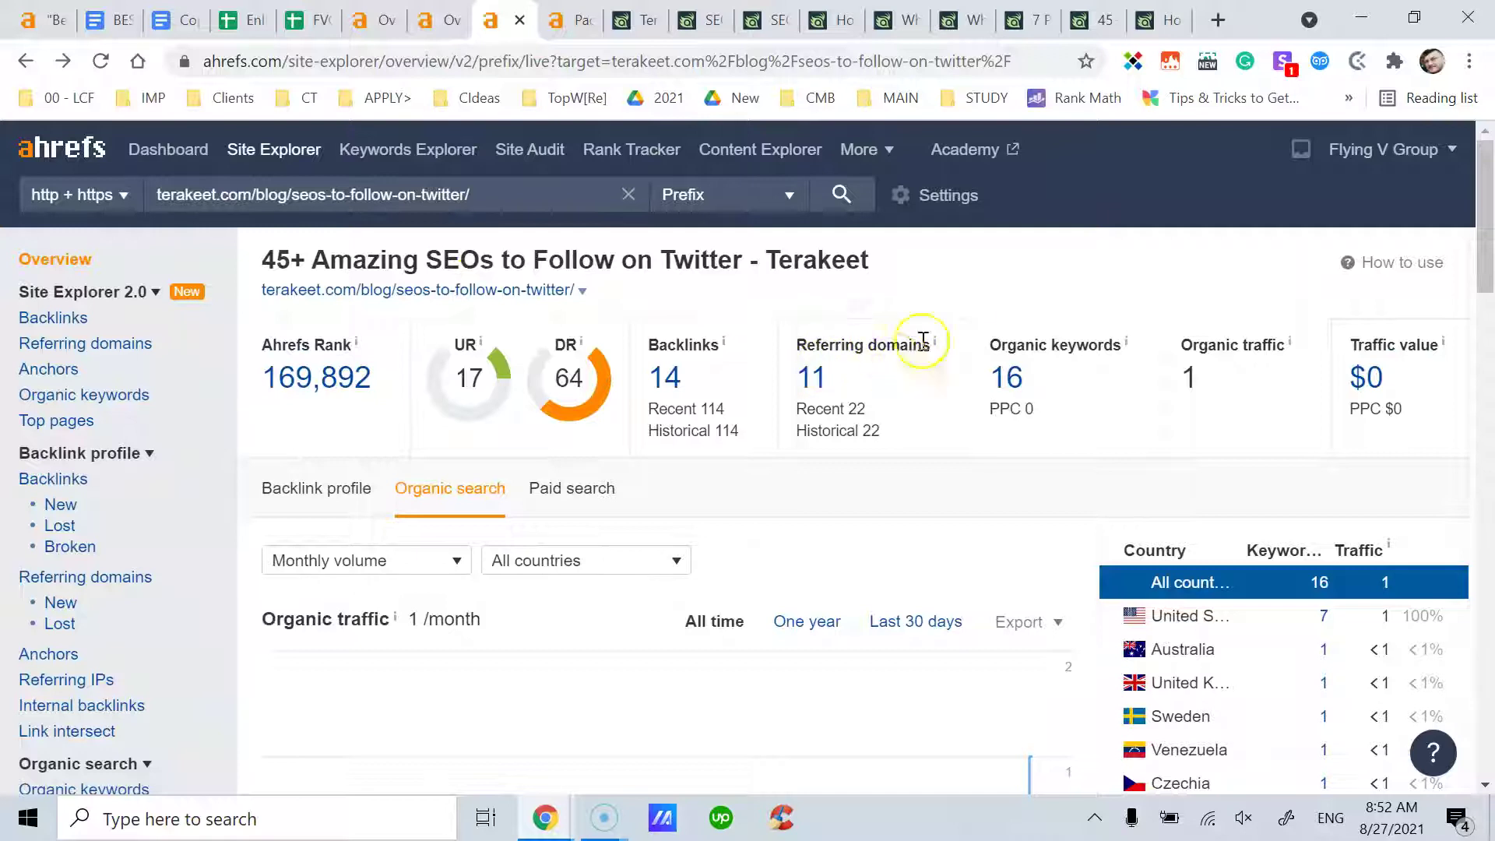
click(362, 20)
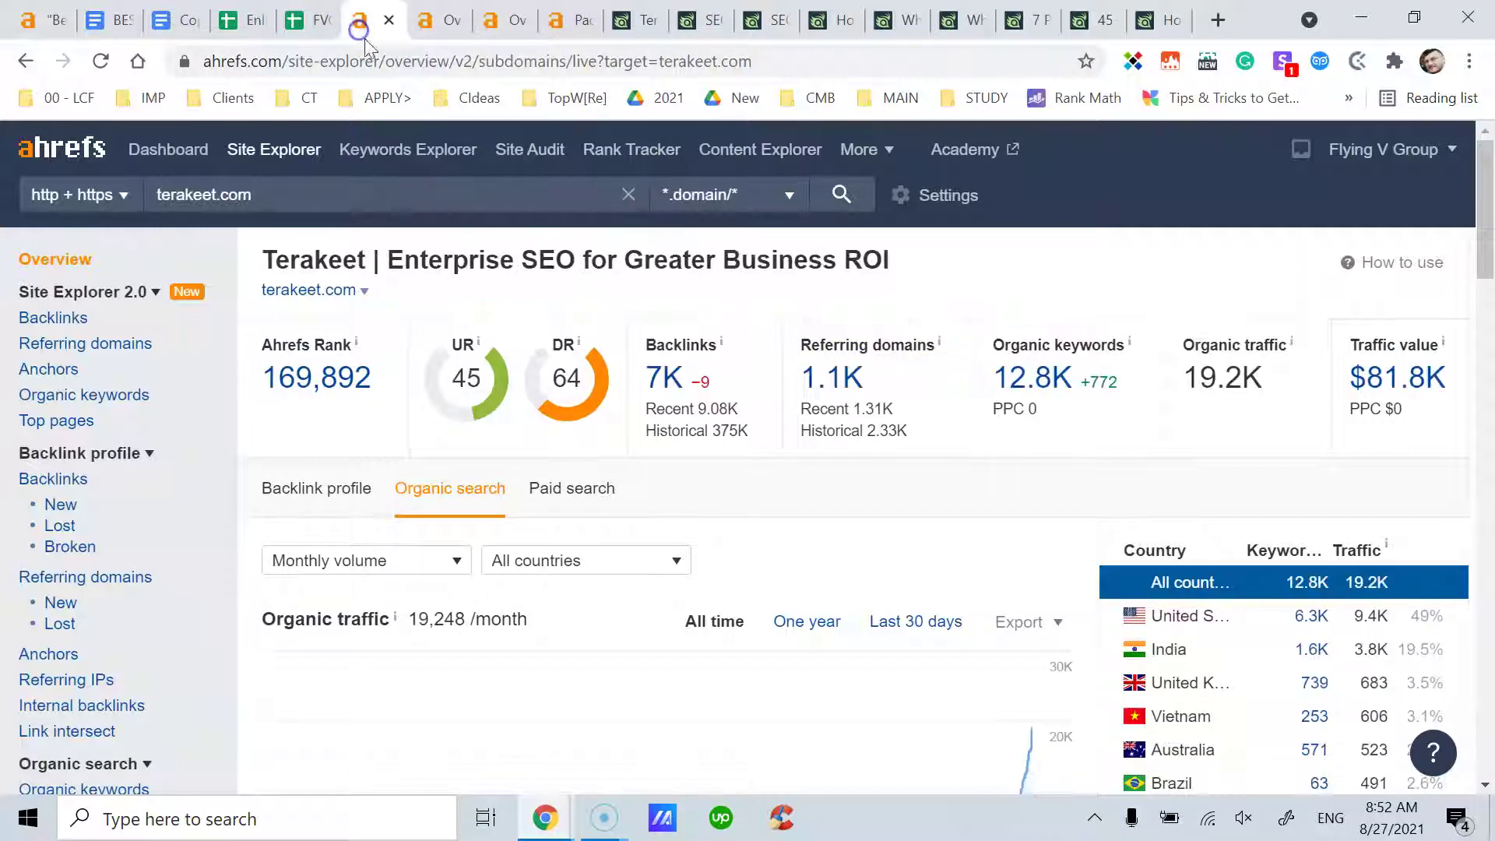
Check the Organic keywords and by-country Traffic figures for terakeet.com against the overviews of its blog folder and single post
mouse_move(1132, 347)
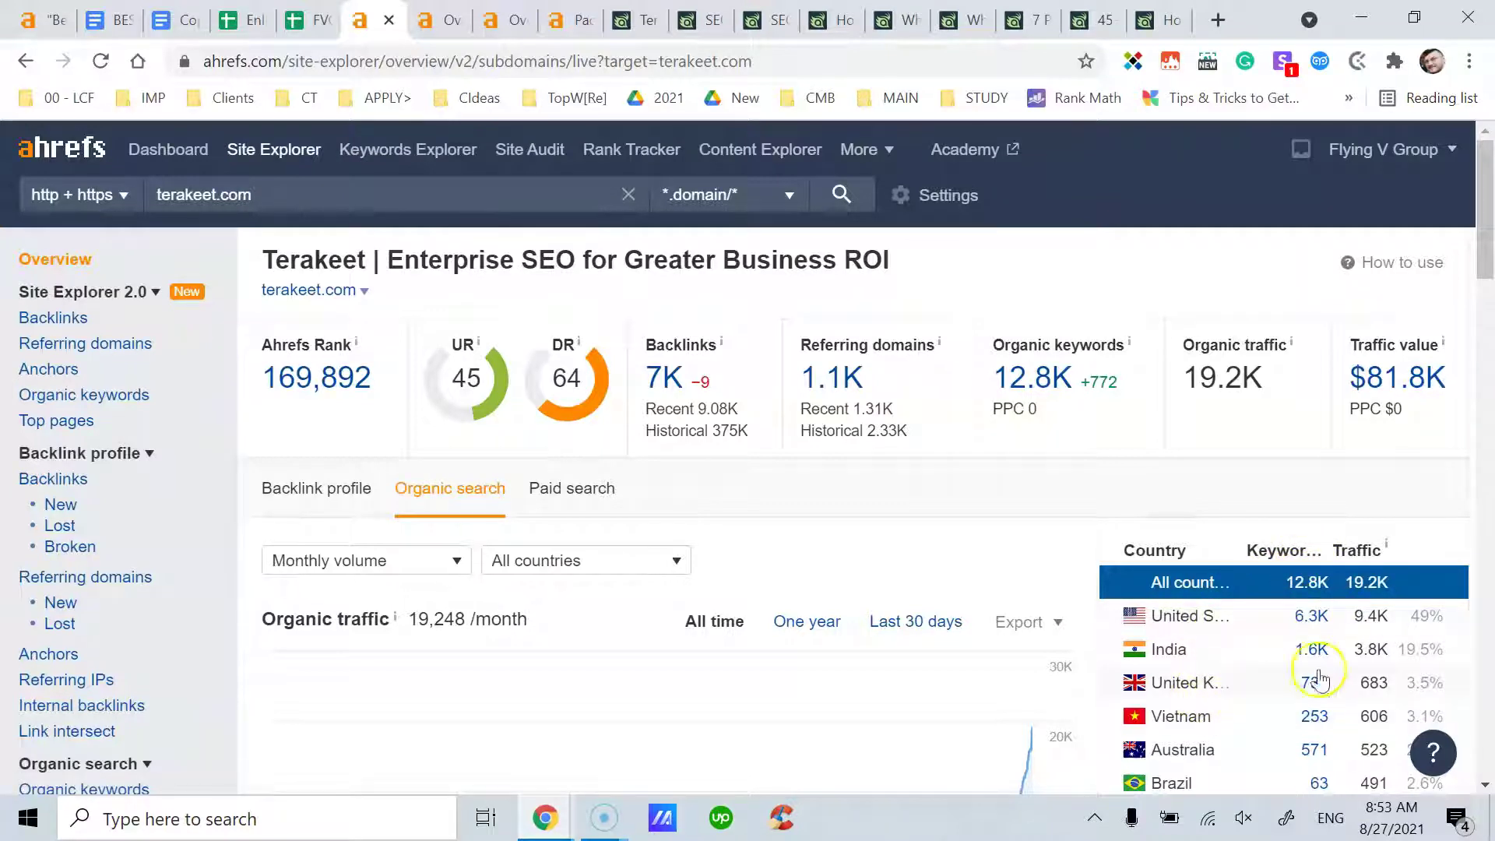
mouse_move(1388, 548)
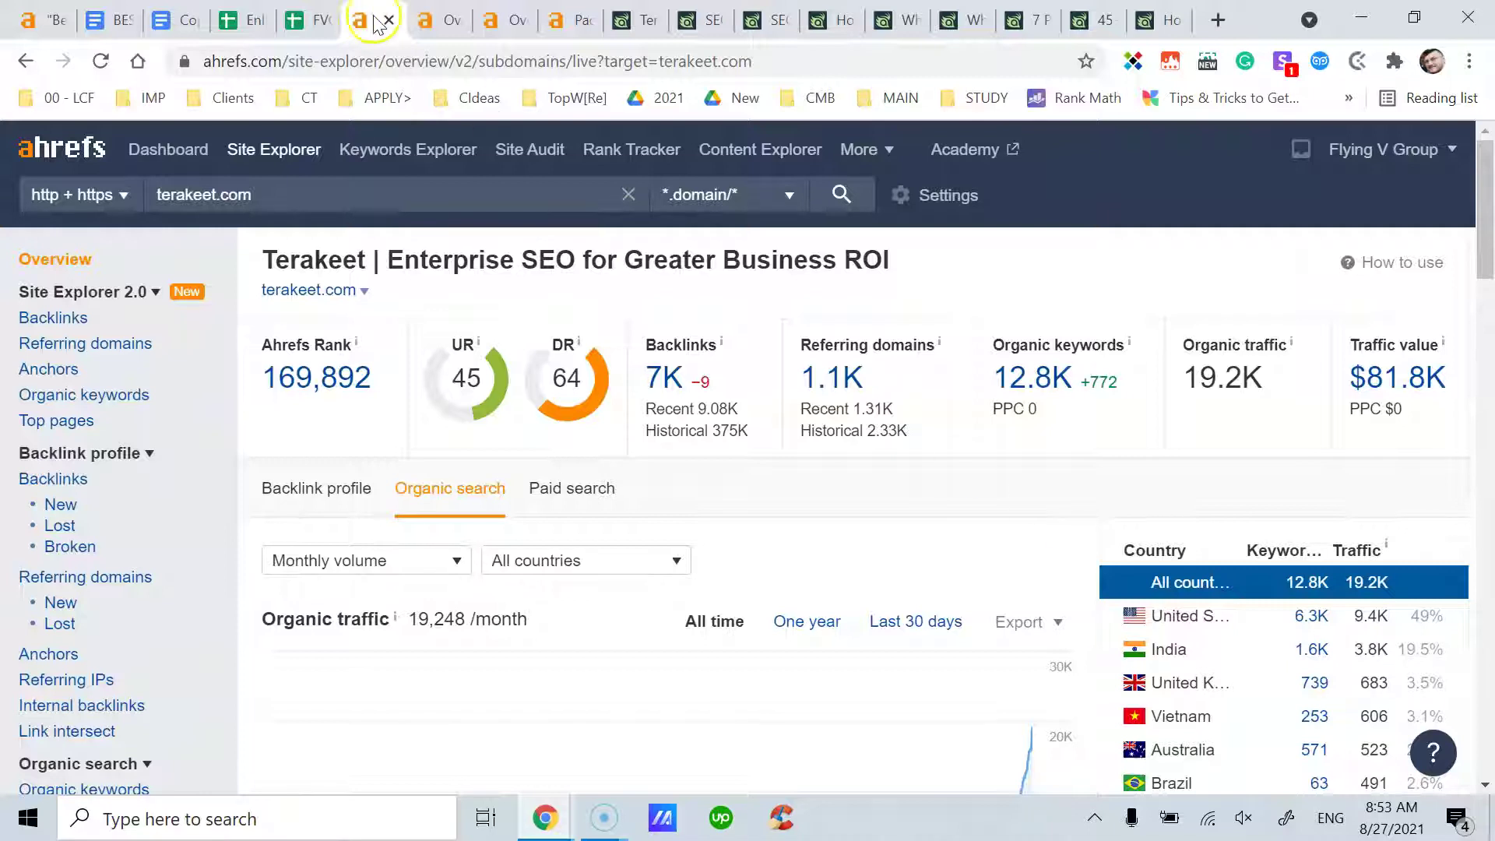
click(441, 29)
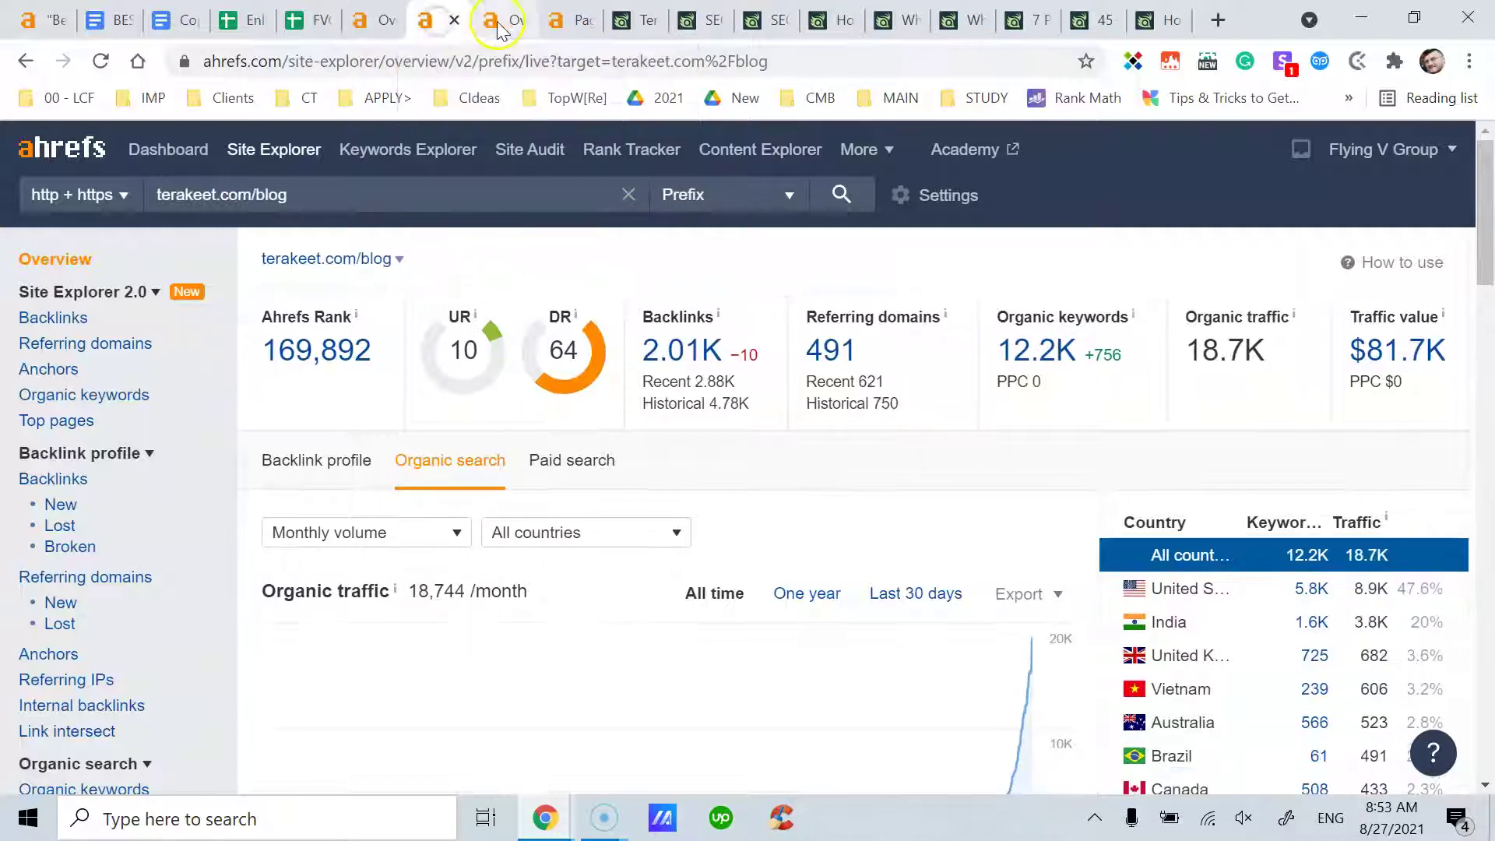
click(492, 30)
click(378, 23)
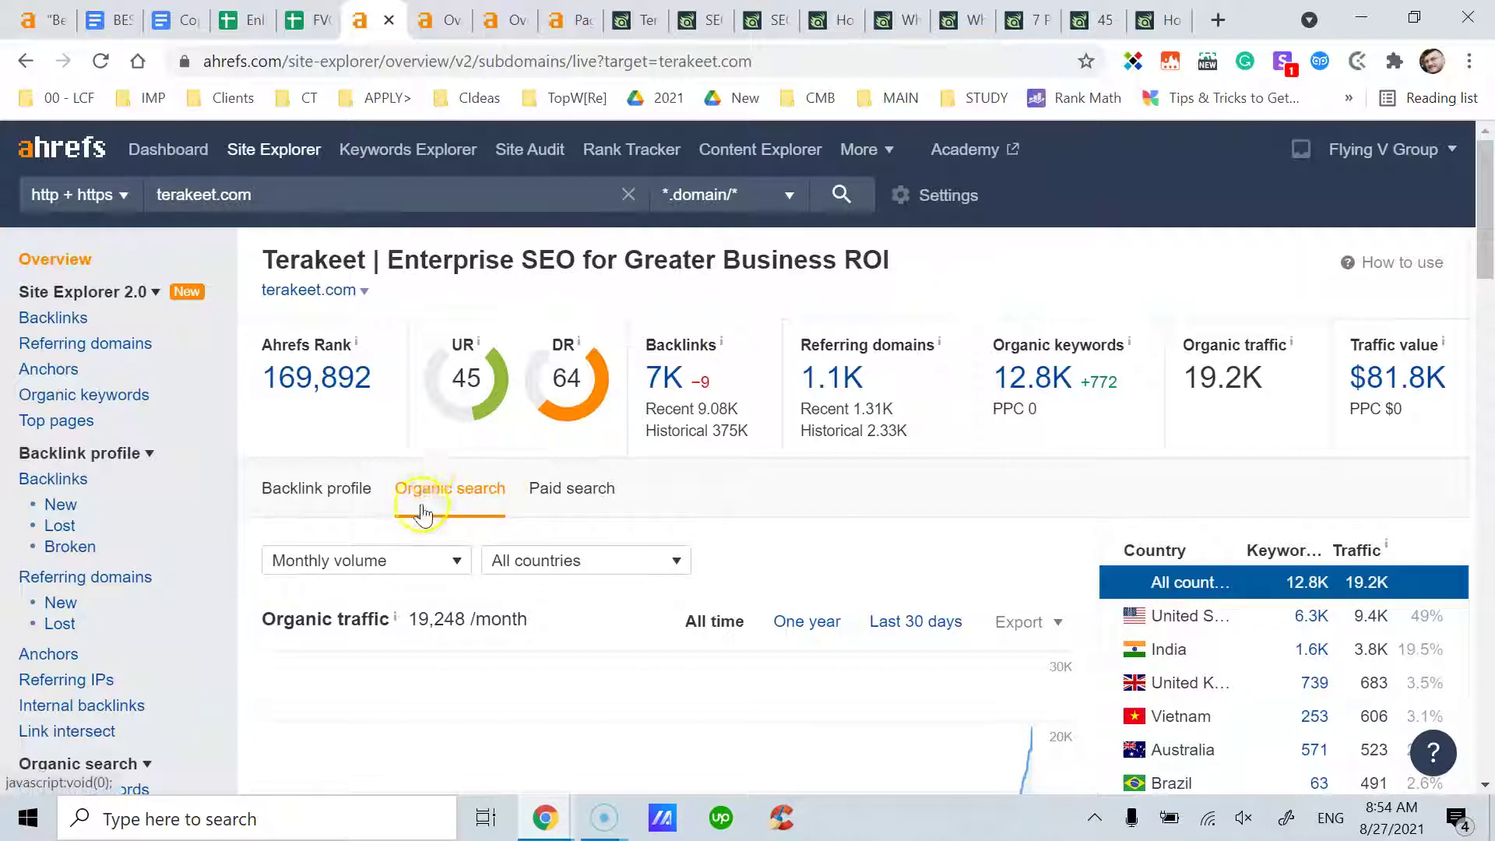
Compare the organic keyword counts of the blog folder, the Twitter SEOs post and the whole terakeet.com domain
click(428, 23)
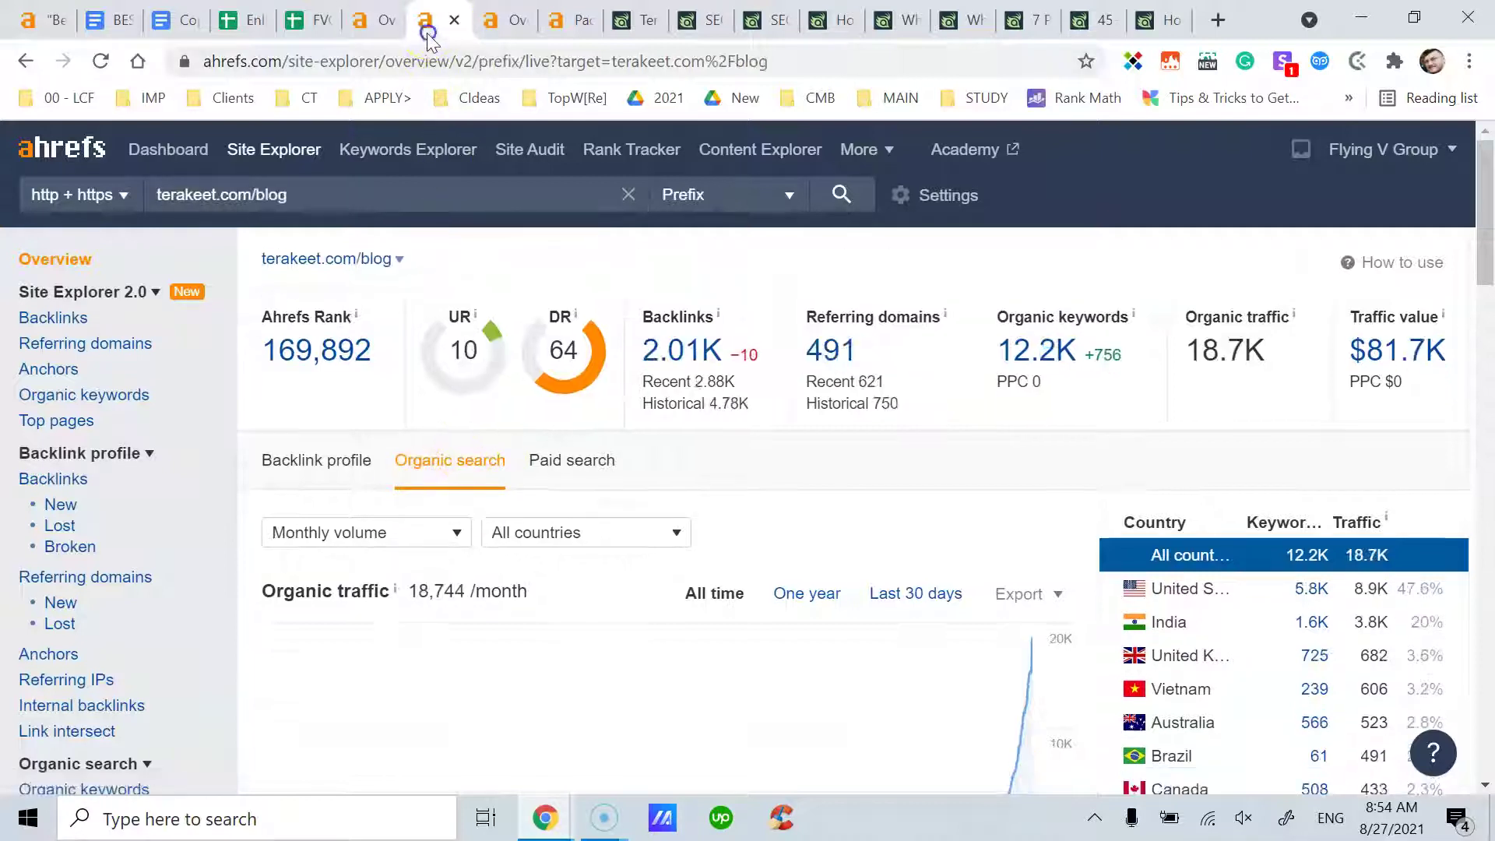
click(506, 21)
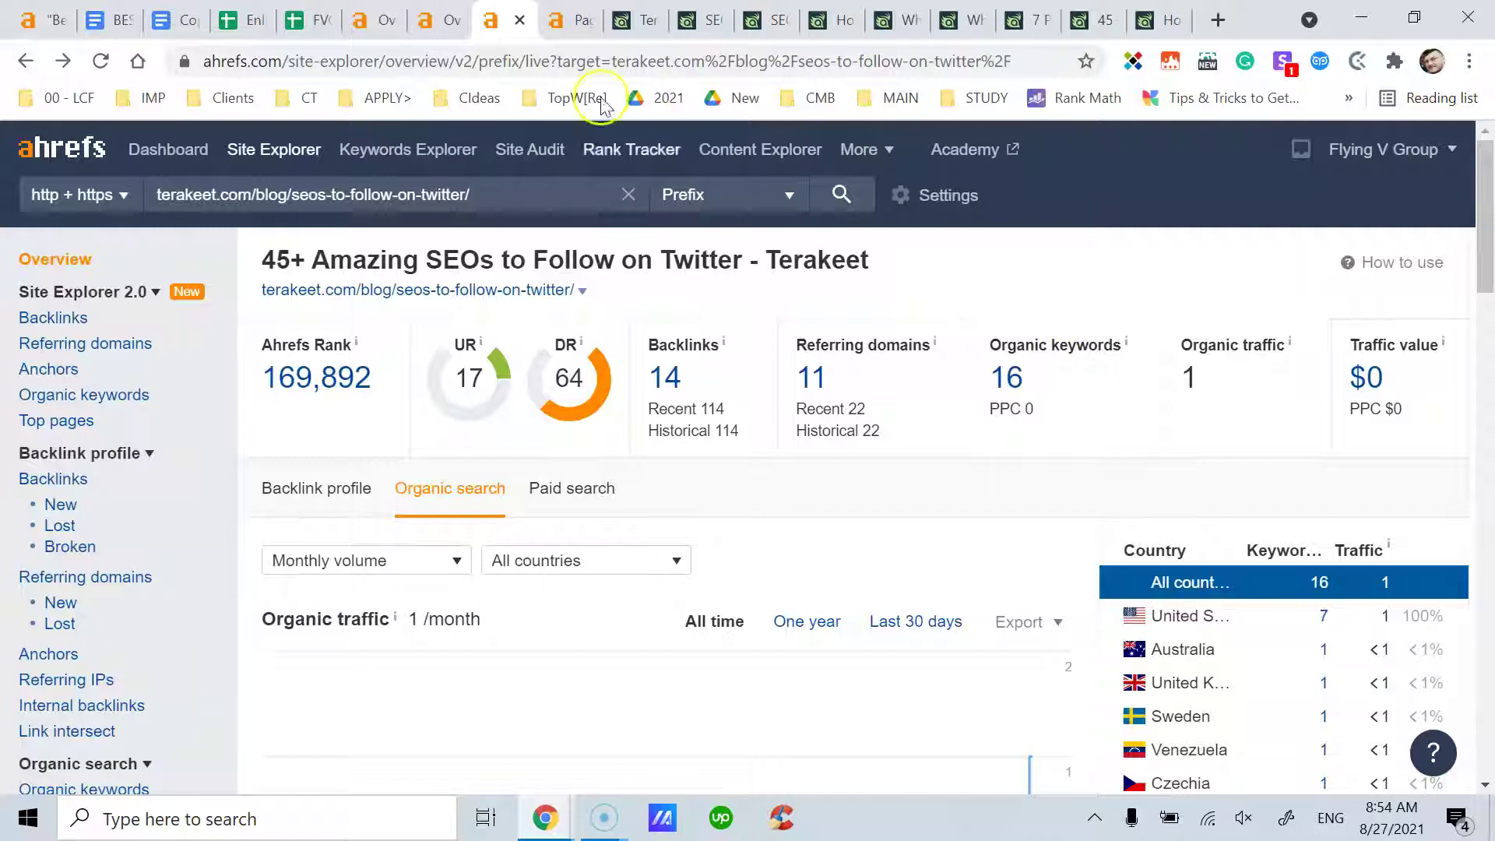
click(433, 19)
click(369, 25)
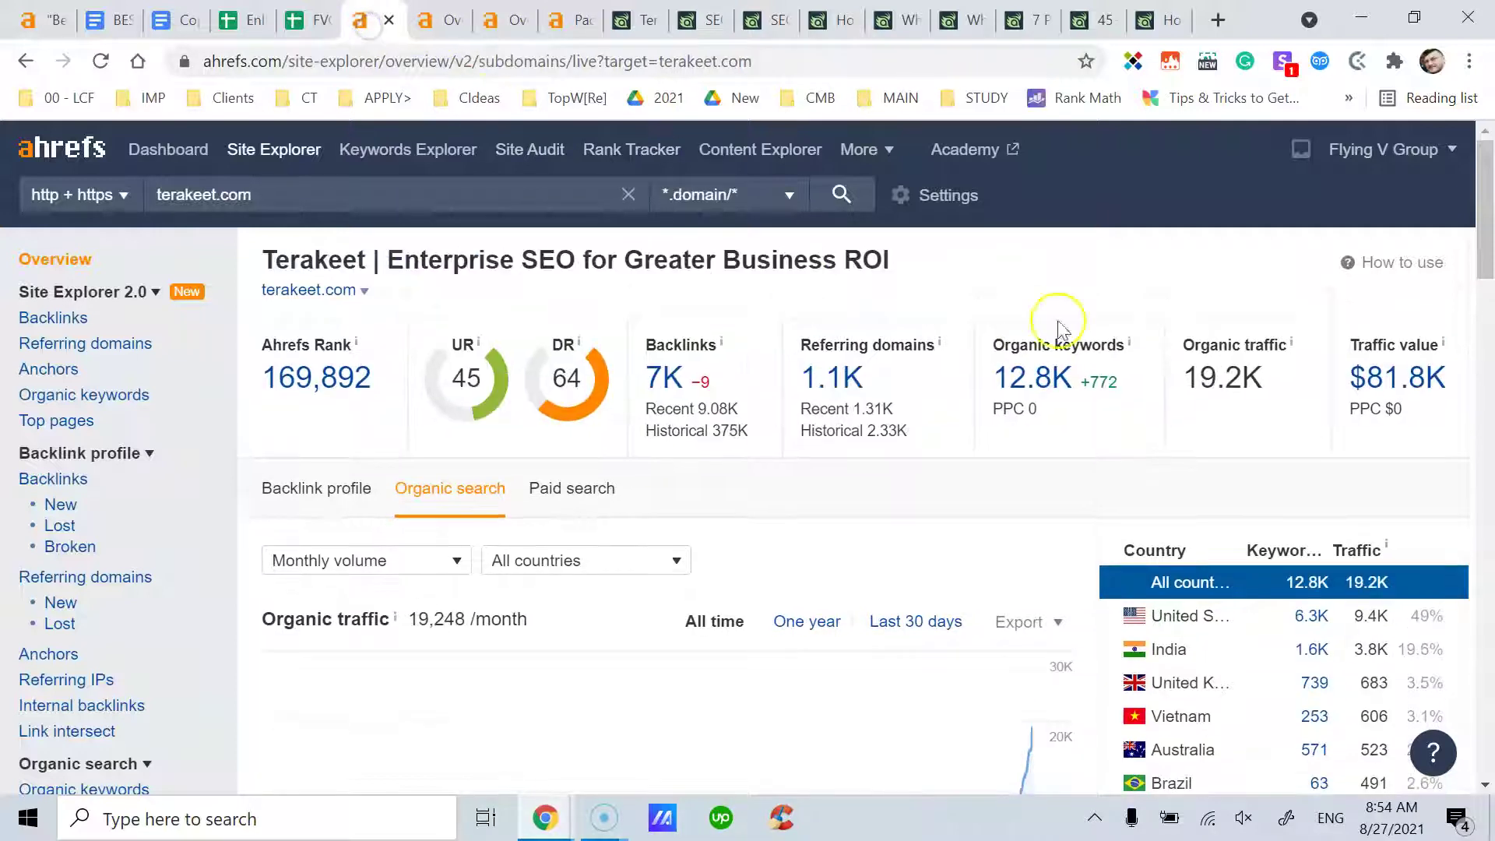
mouse_move(1122, 349)
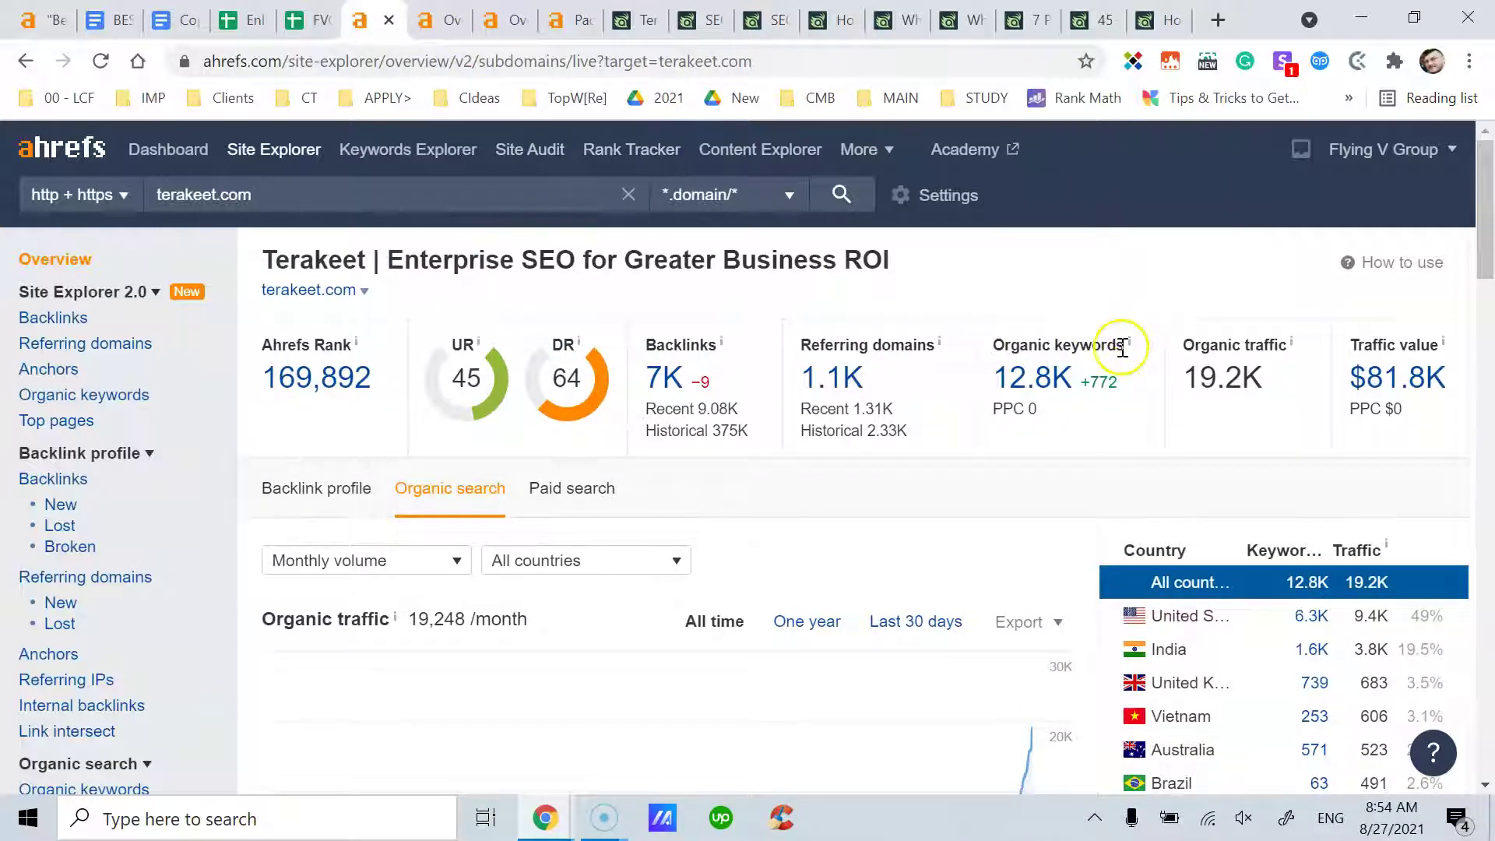
click(450, 25)
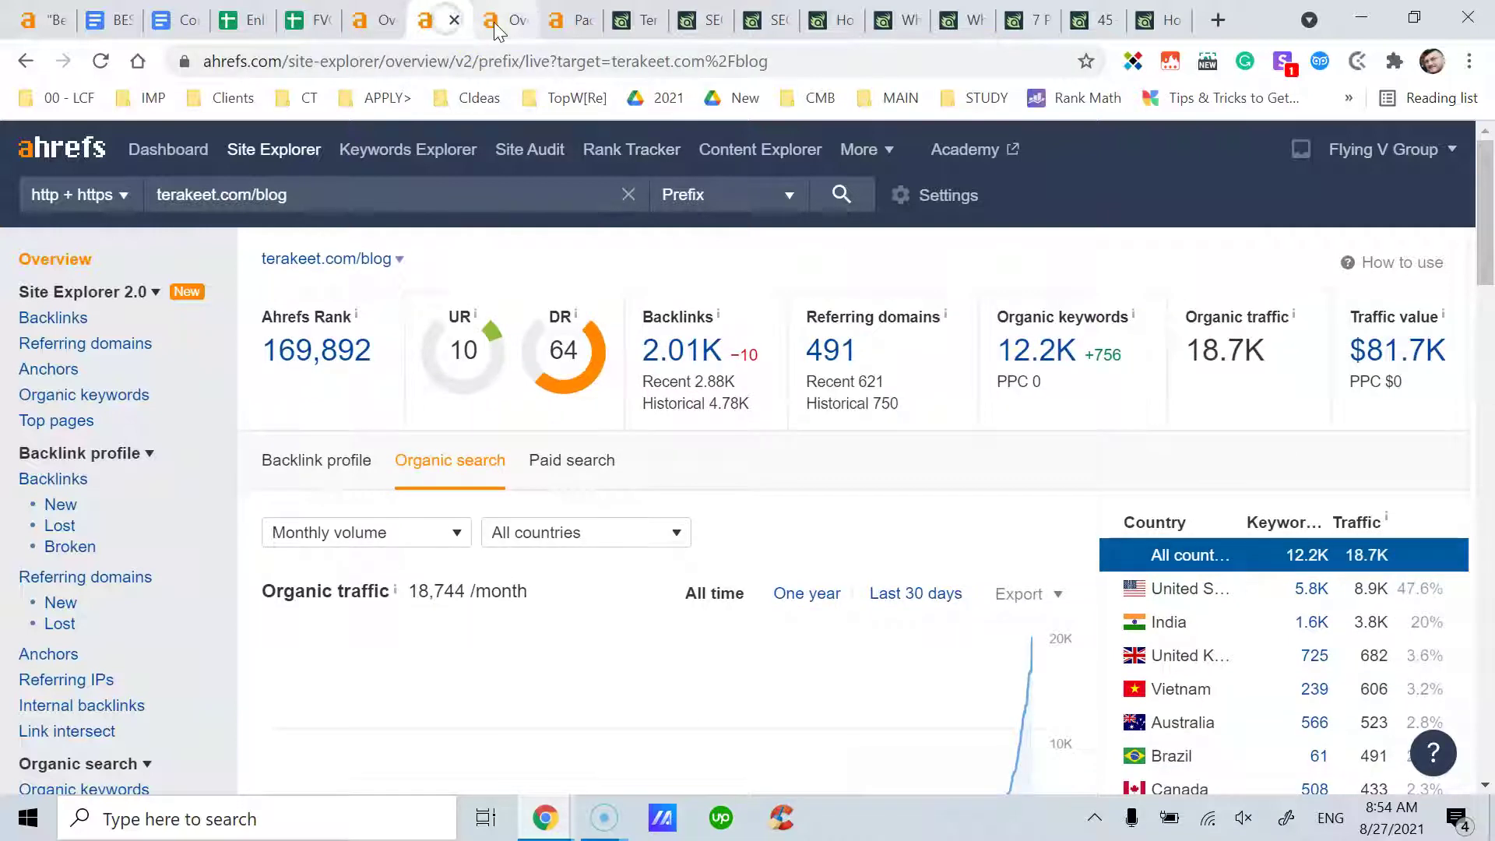
click(382, 25)
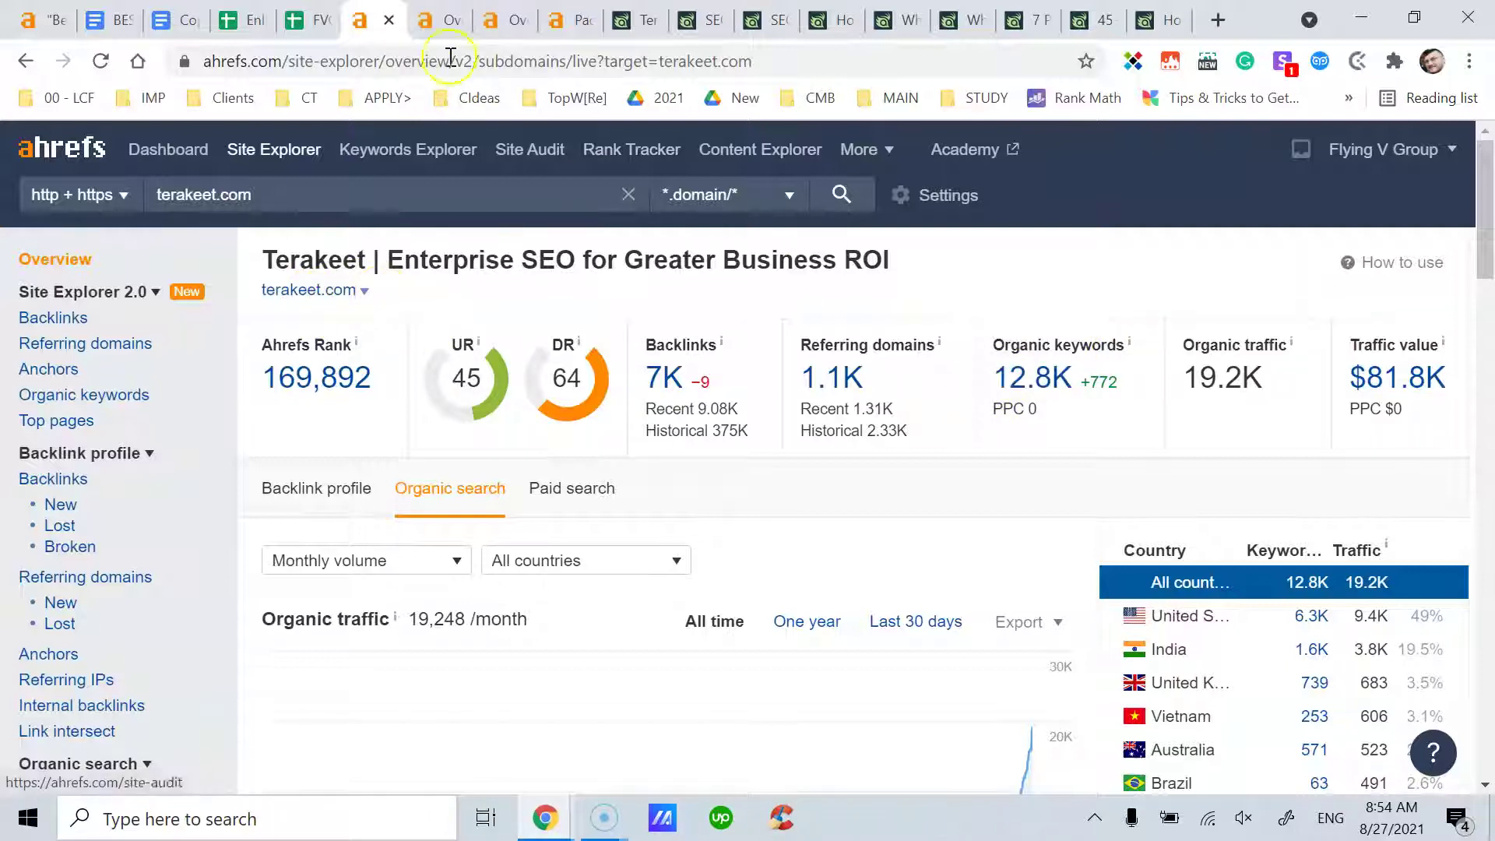
click(441, 21)
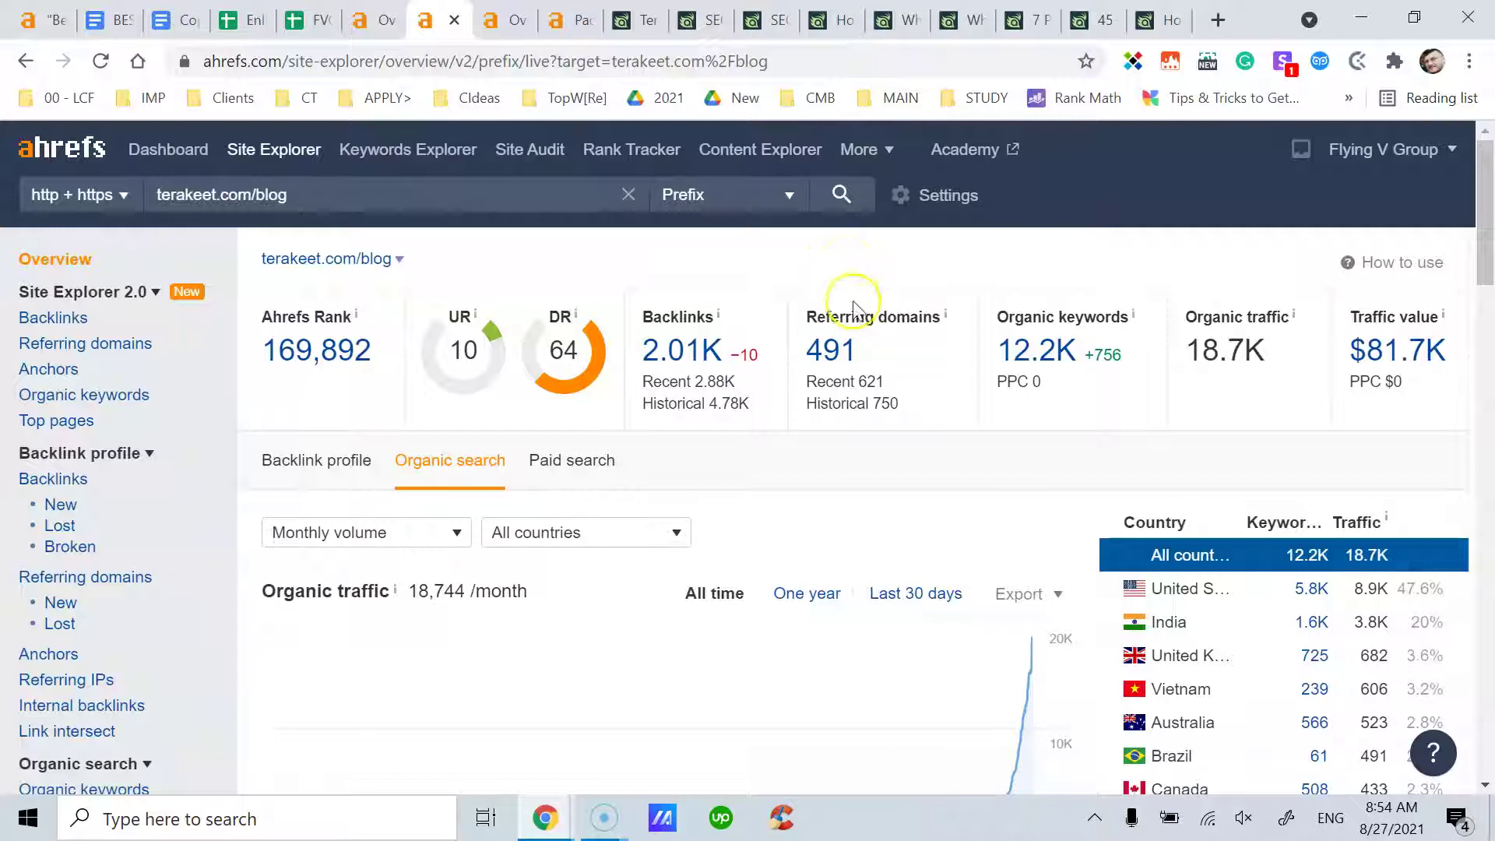
Open the blog from the Terakeet home page footer, look through its articles and return to the home page
click(637, 31)
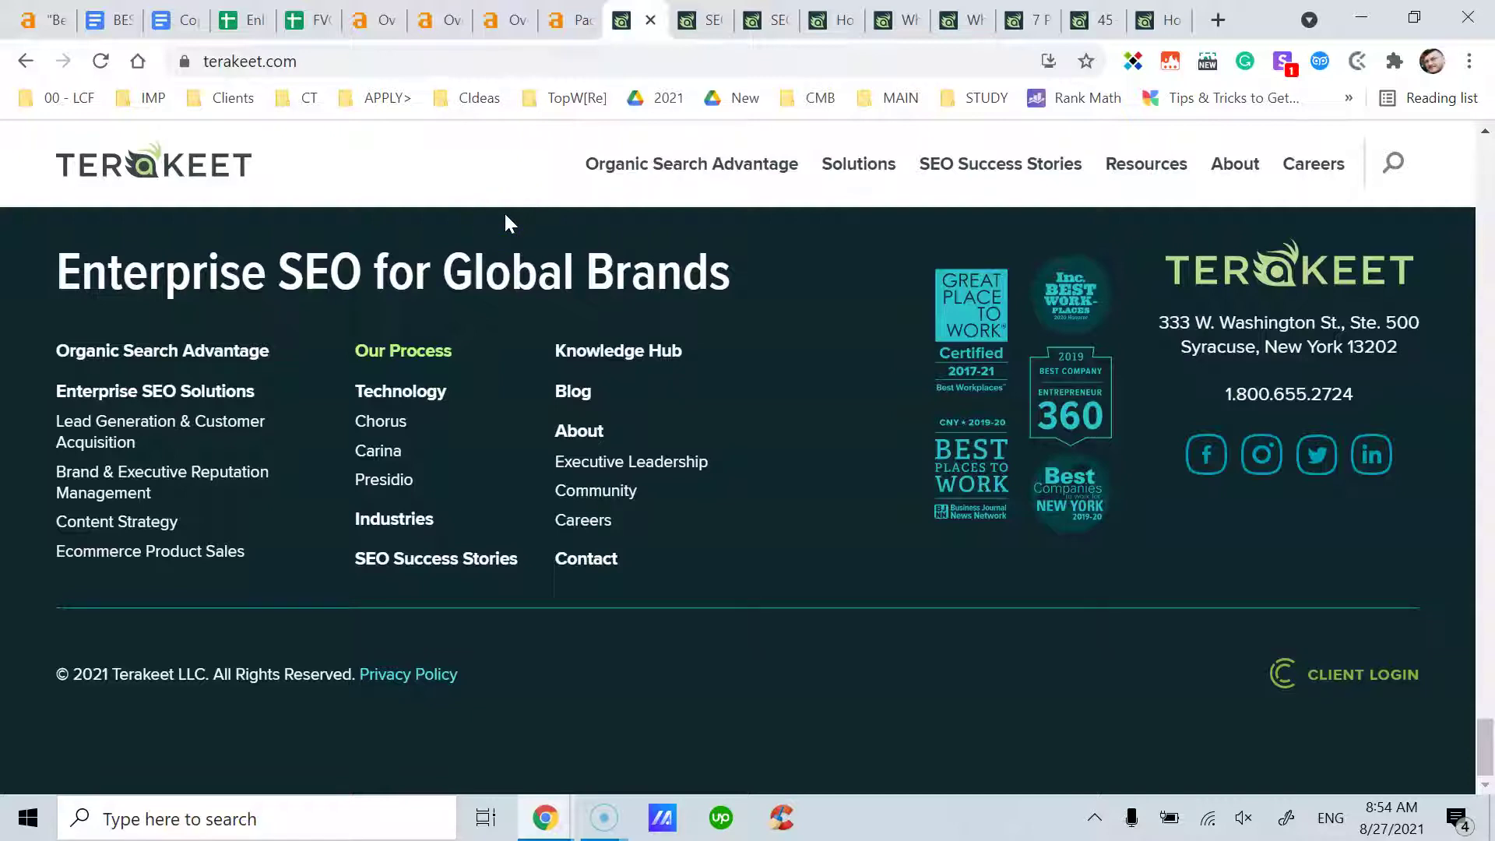
click(575, 401)
click(577, 392)
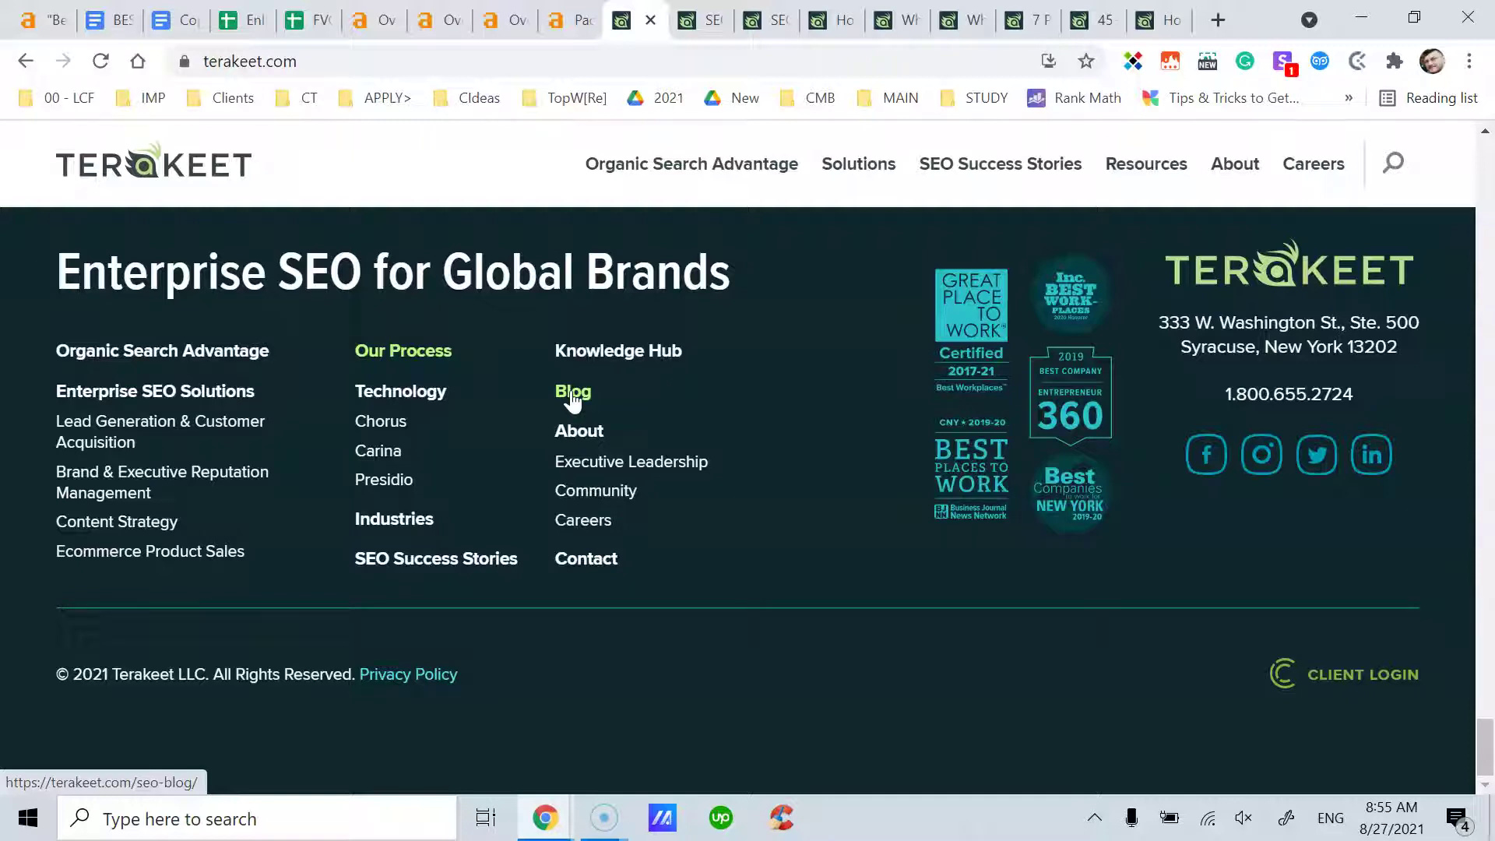
click(572, 399)
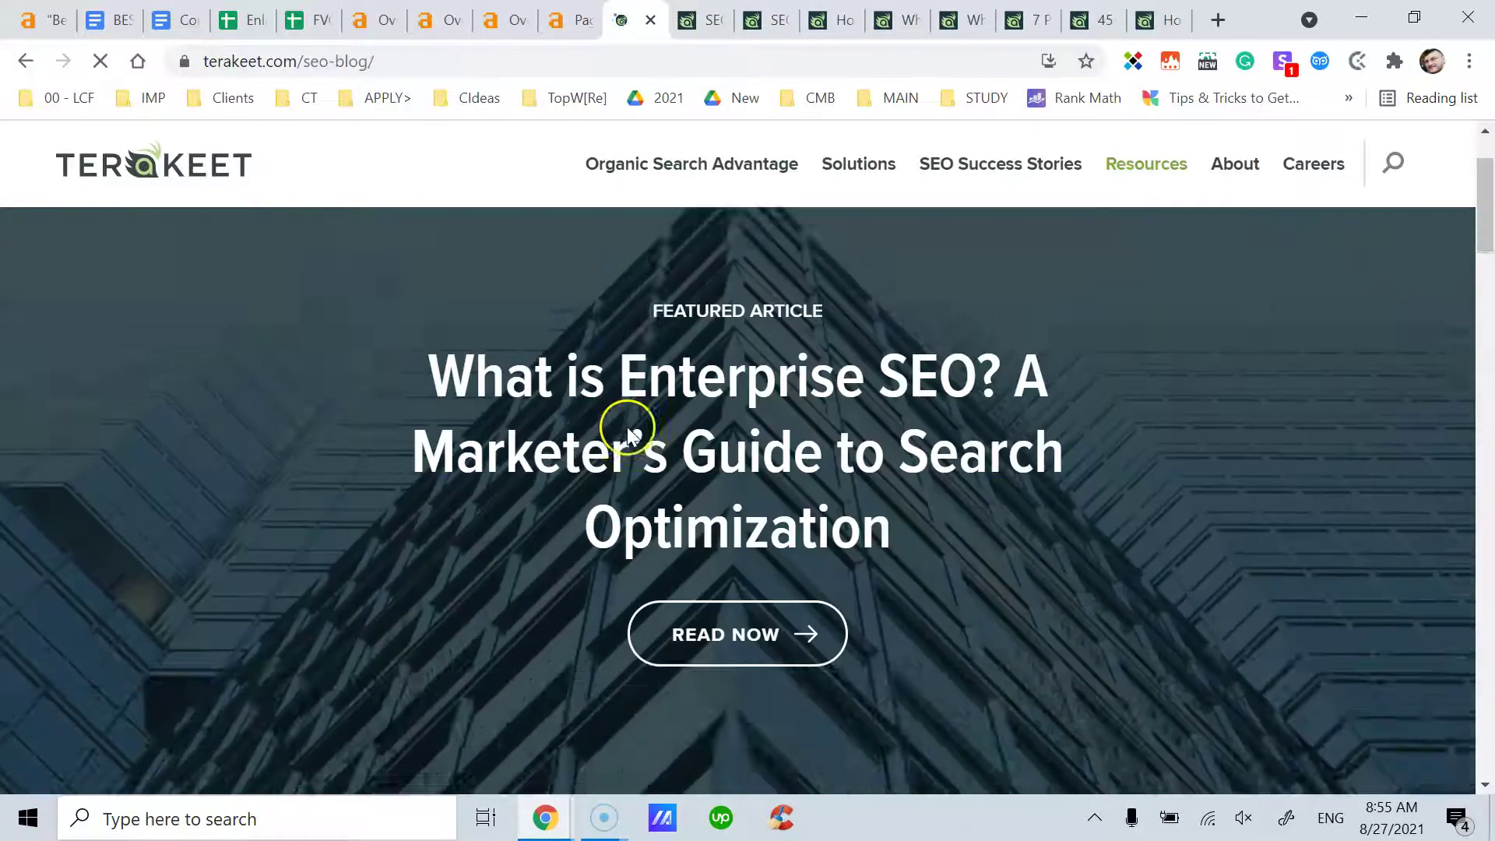
scroll(627, 427, down, 15)
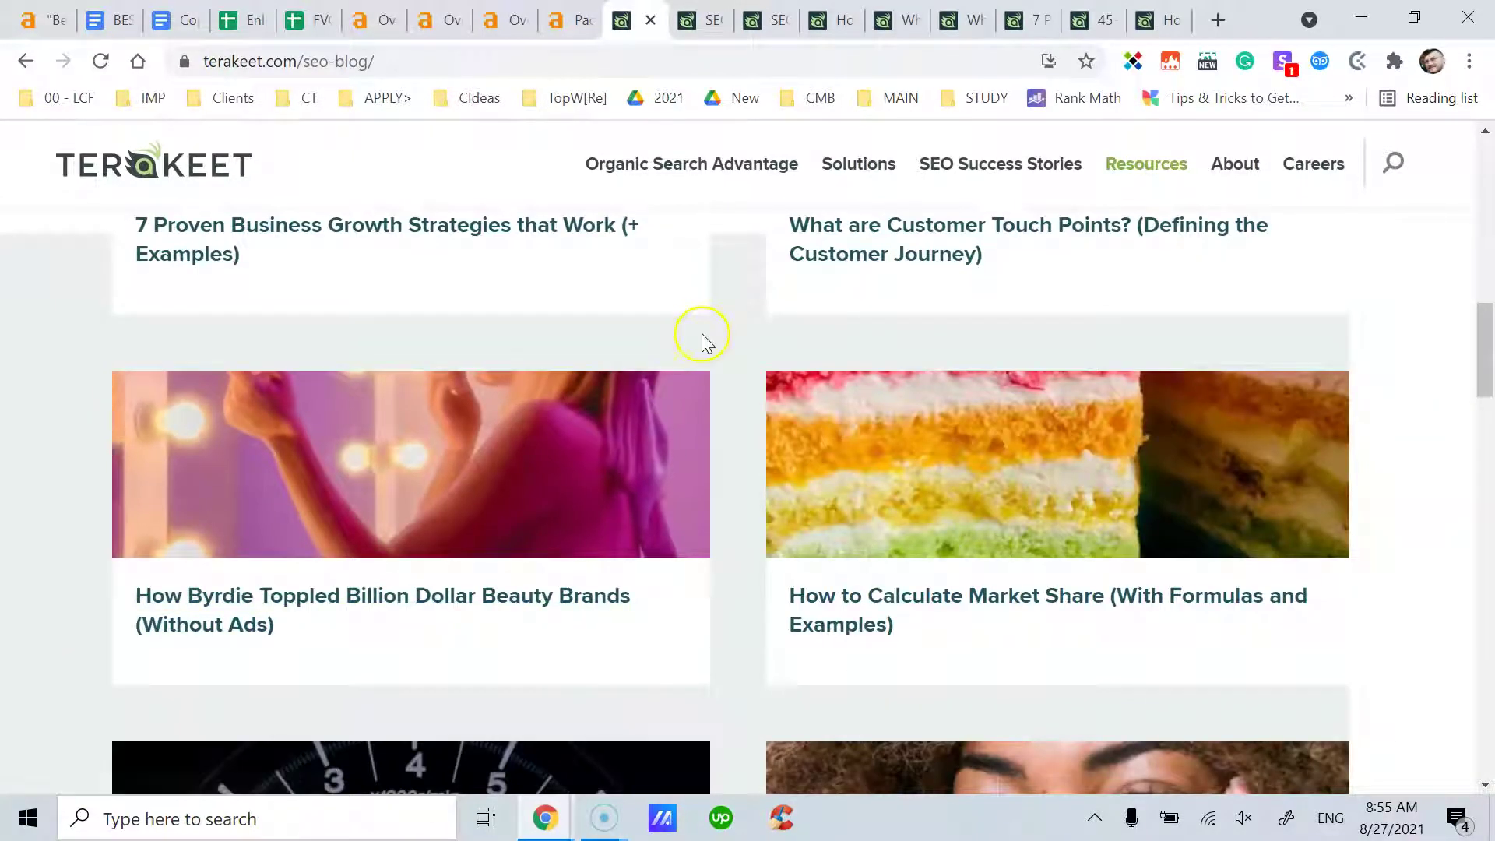
scroll(704, 334, up, 3)
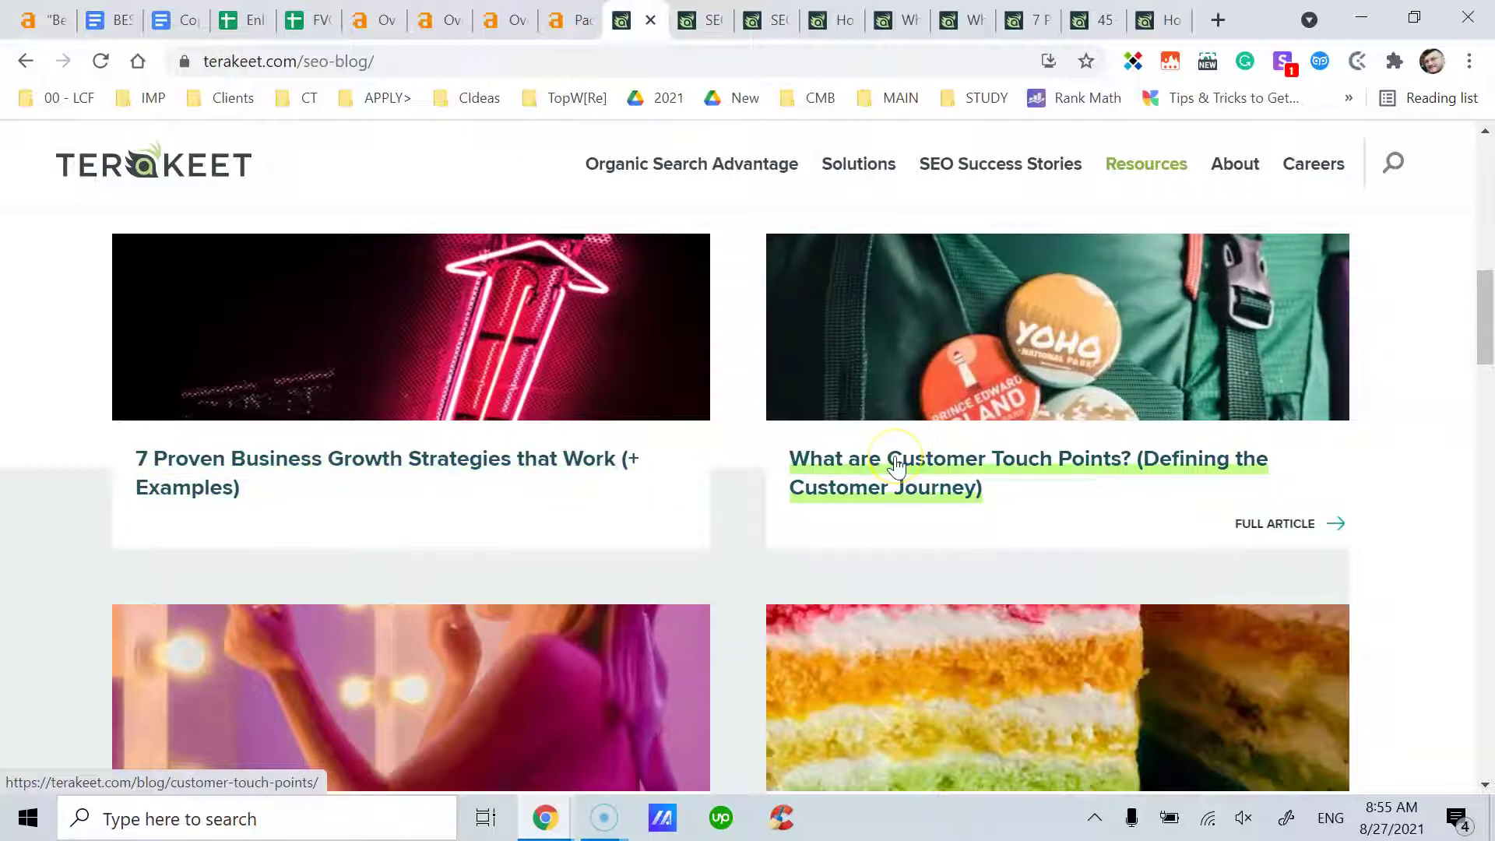
scroll(897, 464, down, 6)
click(19, 62)
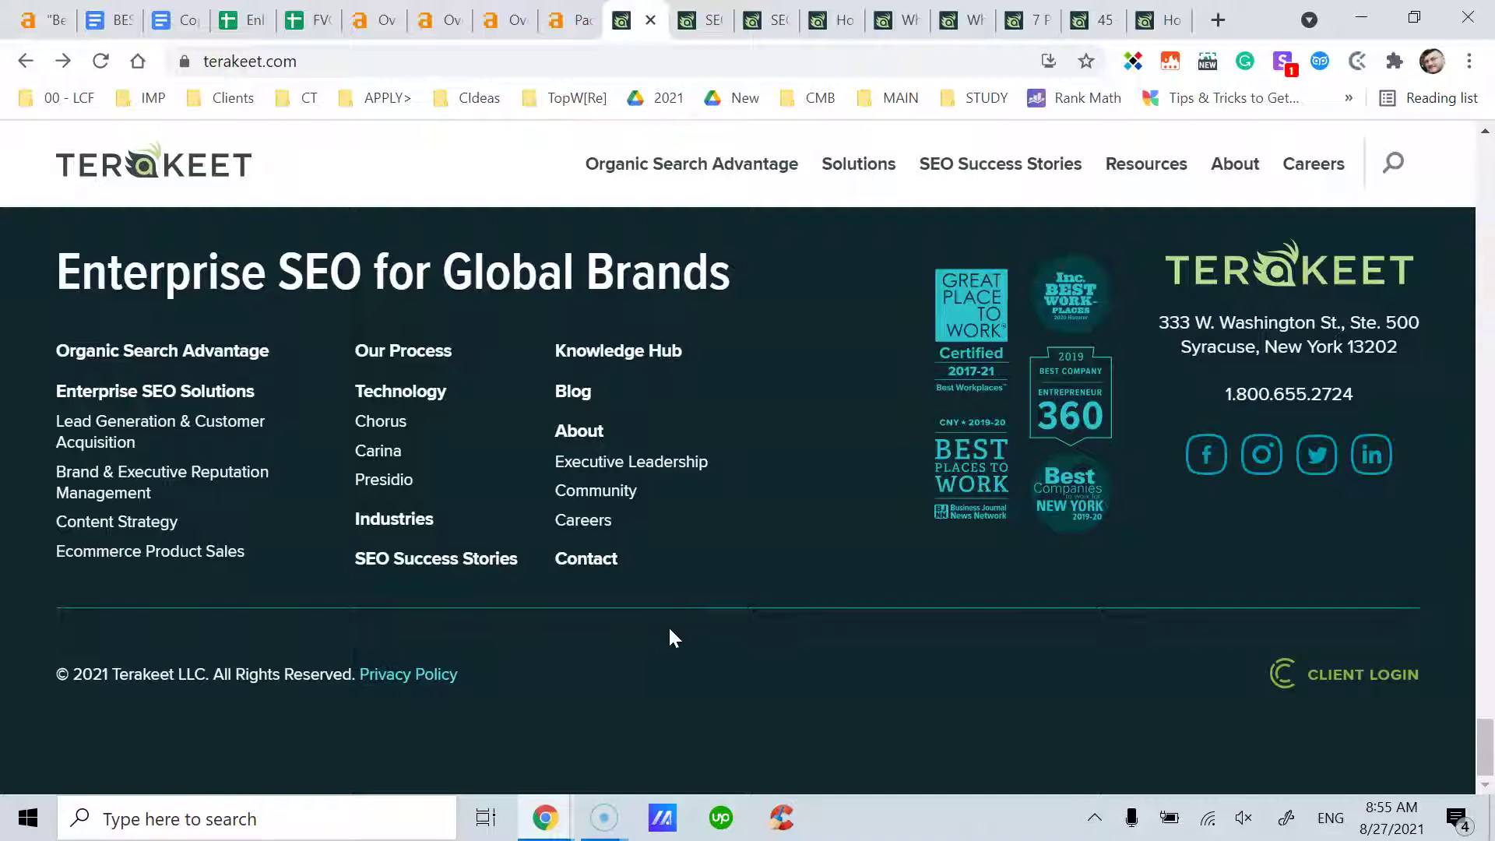
Highlight the terakeet.com home page address and point out the footer's Blog link
click(309, 64)
click(584, 401)
click(584, 403)
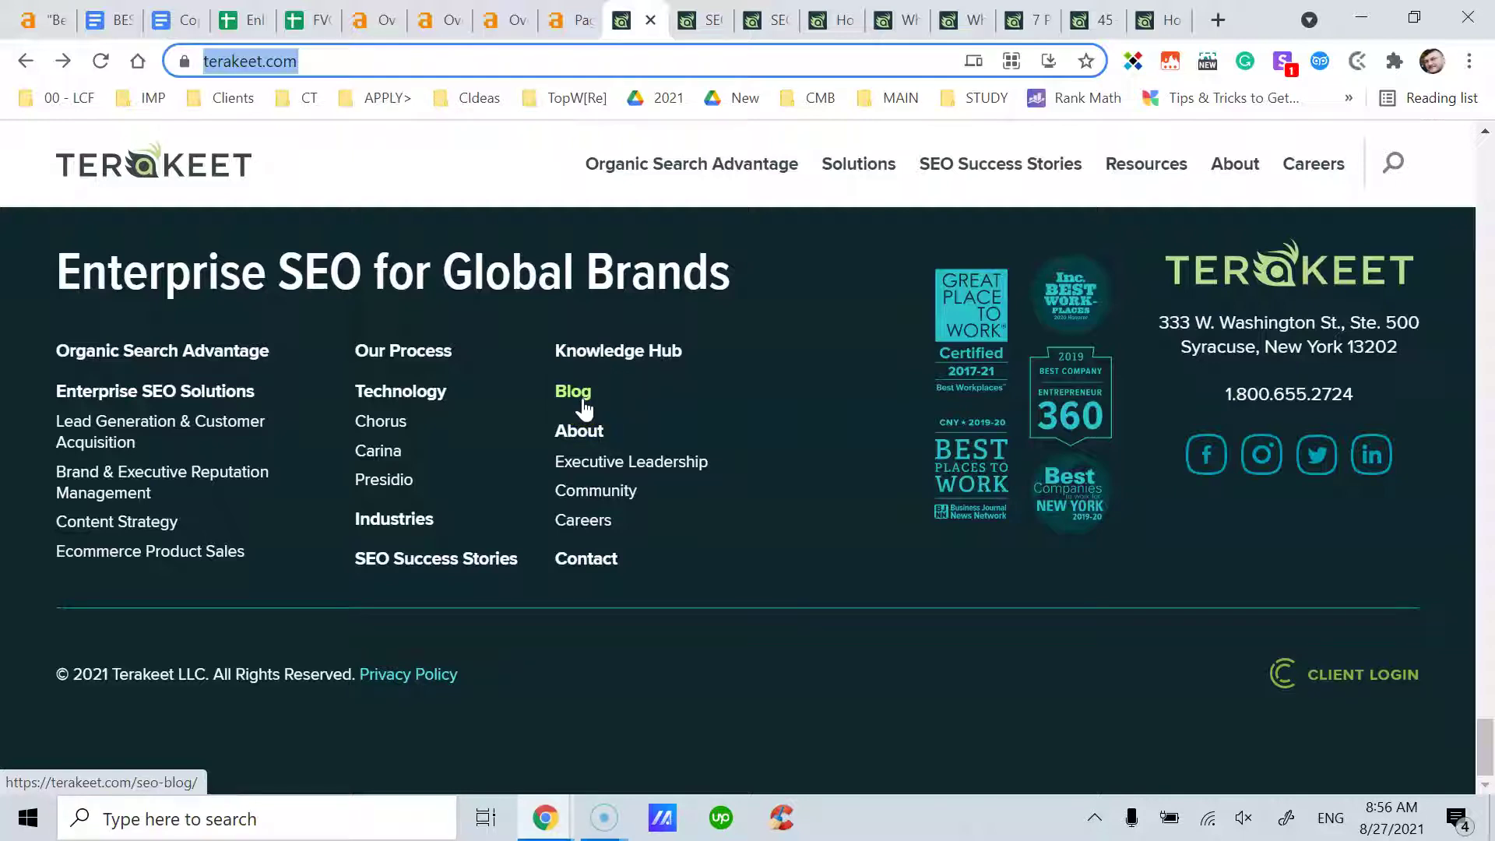
click(586, 401)
Examine the organic keywords in the Ahrefs overviews of the terakeet.com domain, the single Twitter post and the blog folder
click(377, 24)
click(848, 297)
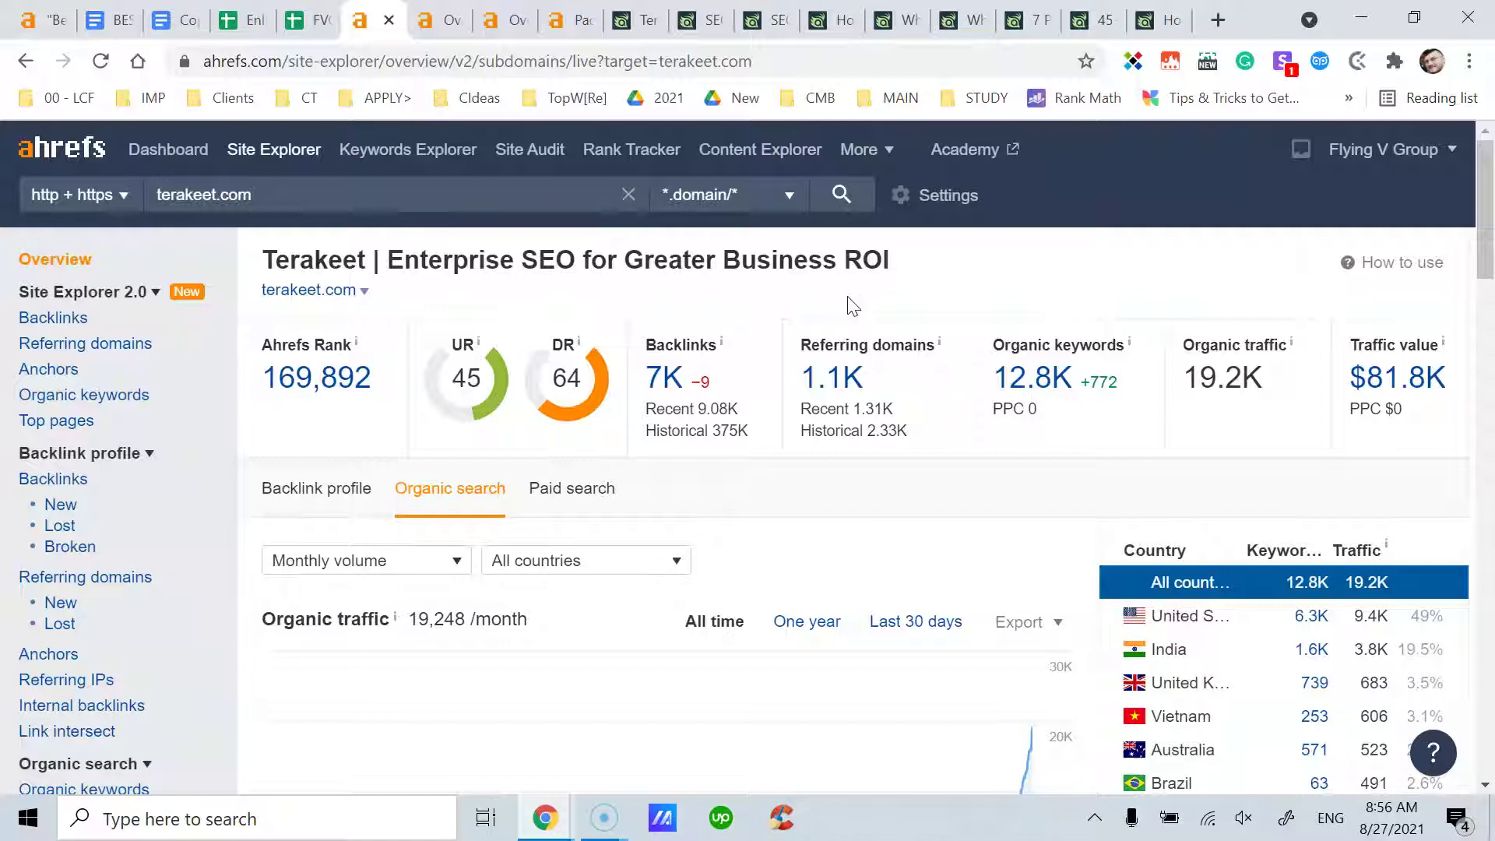
click(490, 19)
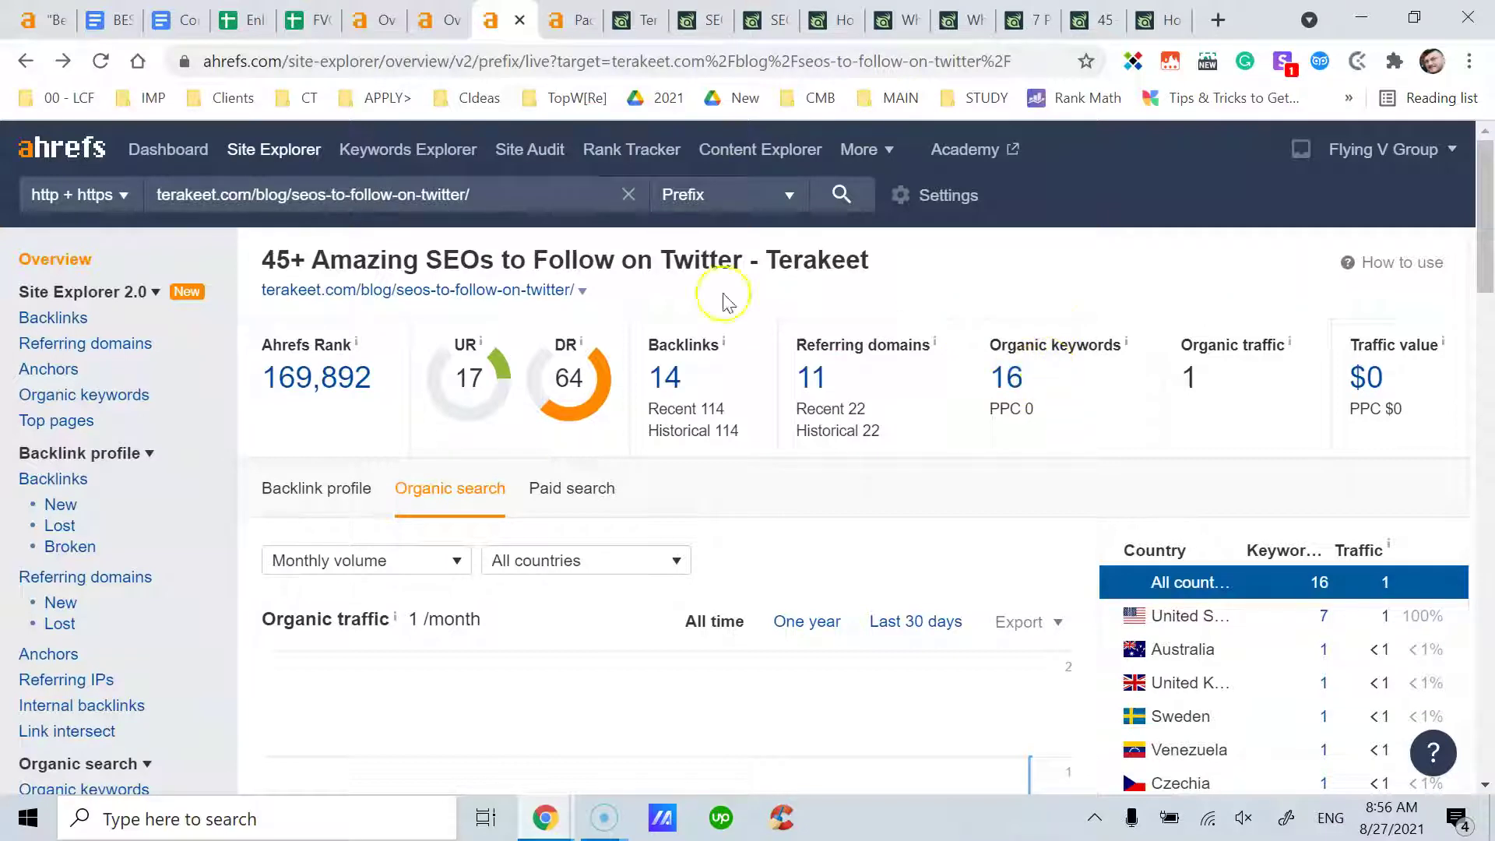
click(1028, 387)
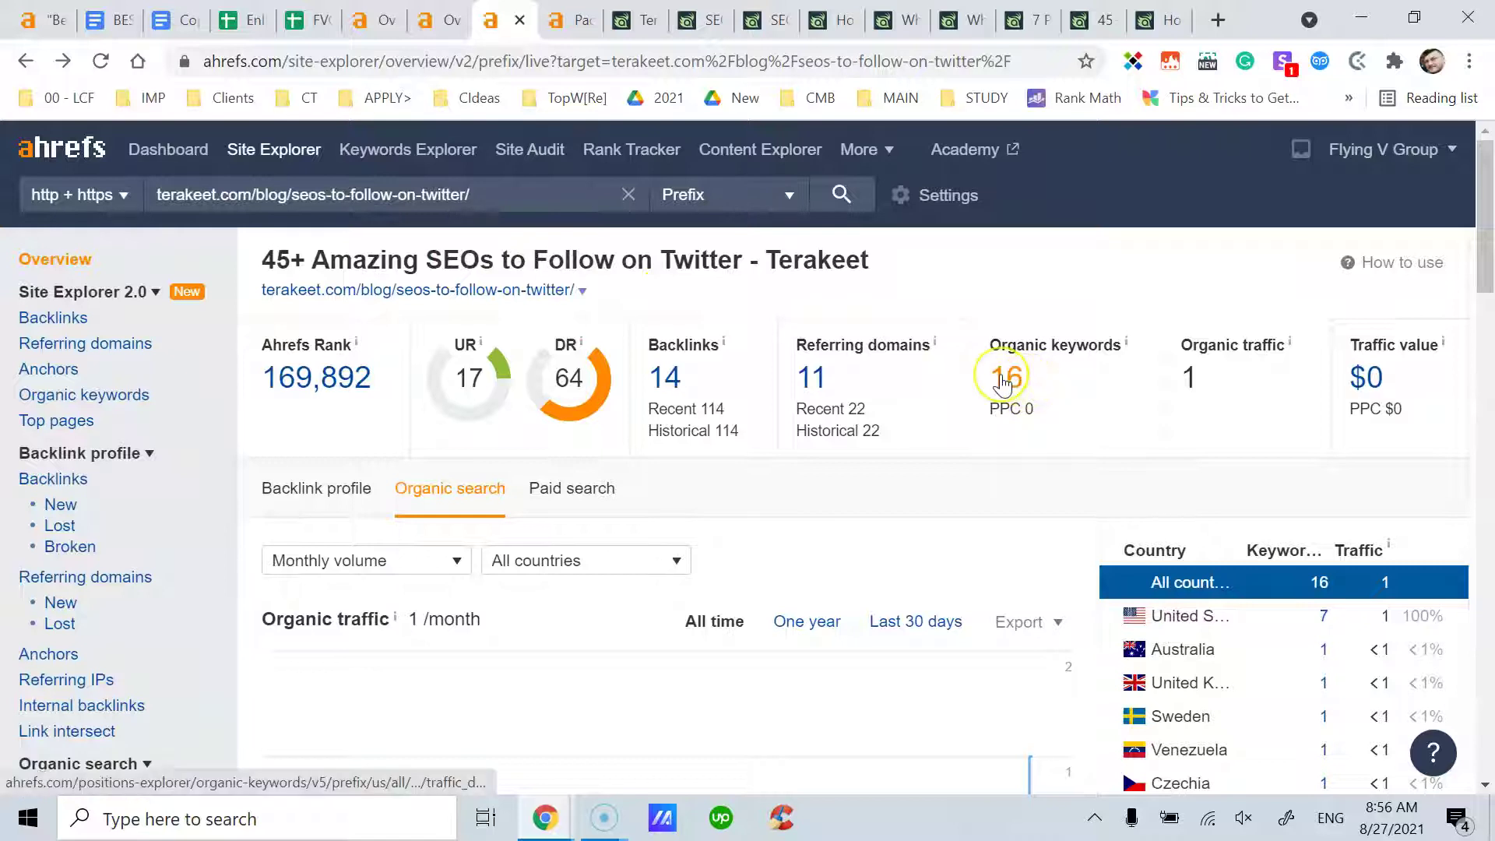
click(440, 20)
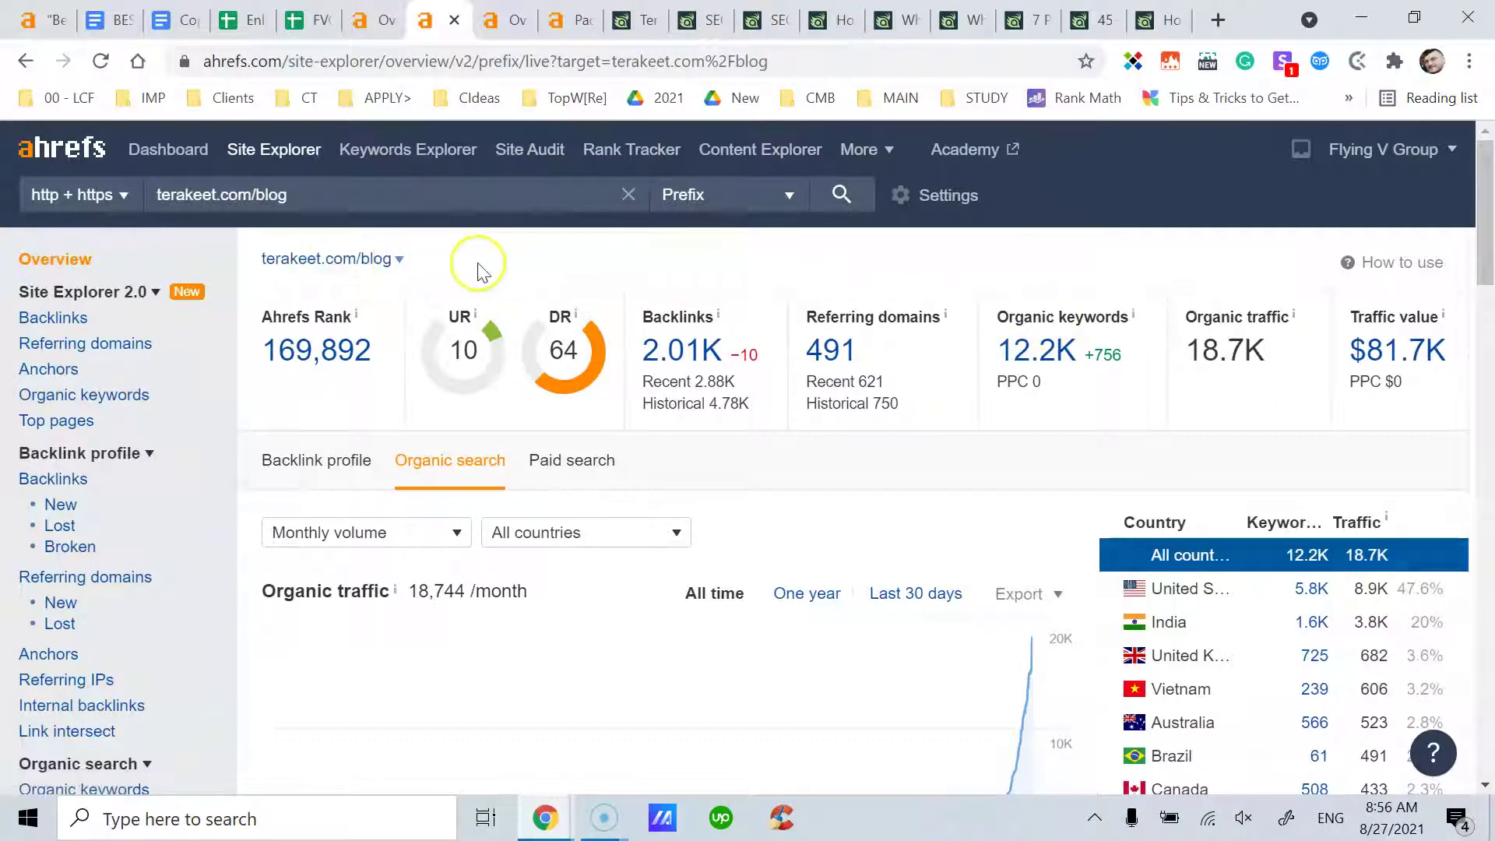
Page through Terakeet's seo-blog listing up to page 3, and go back toward its first page
click(619, 31)
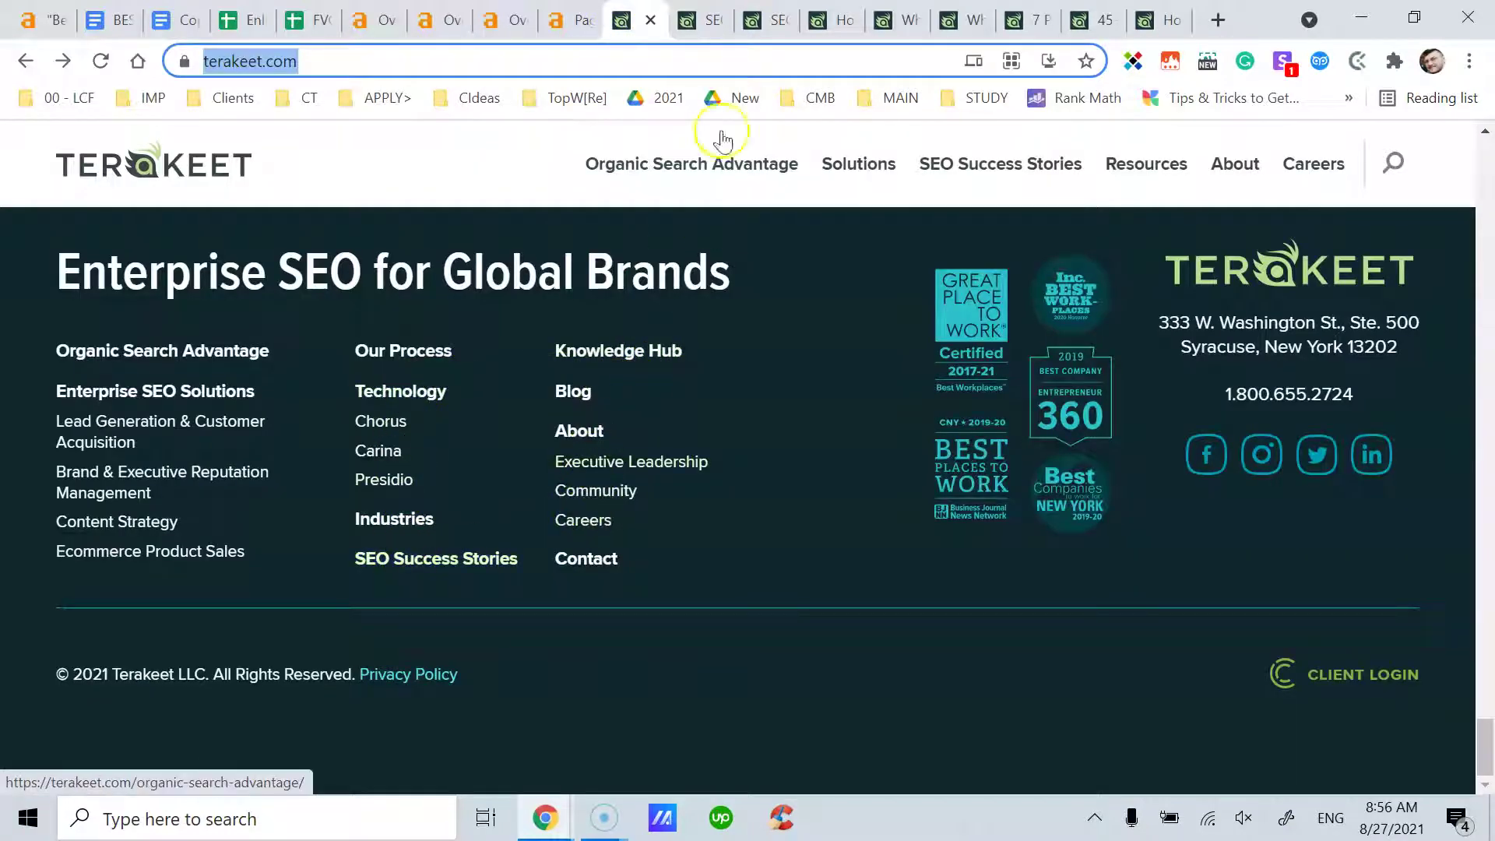
click(708, 23)
click(771, 25)
click(707, 23)
drag(1483, 226, 1435, 581)
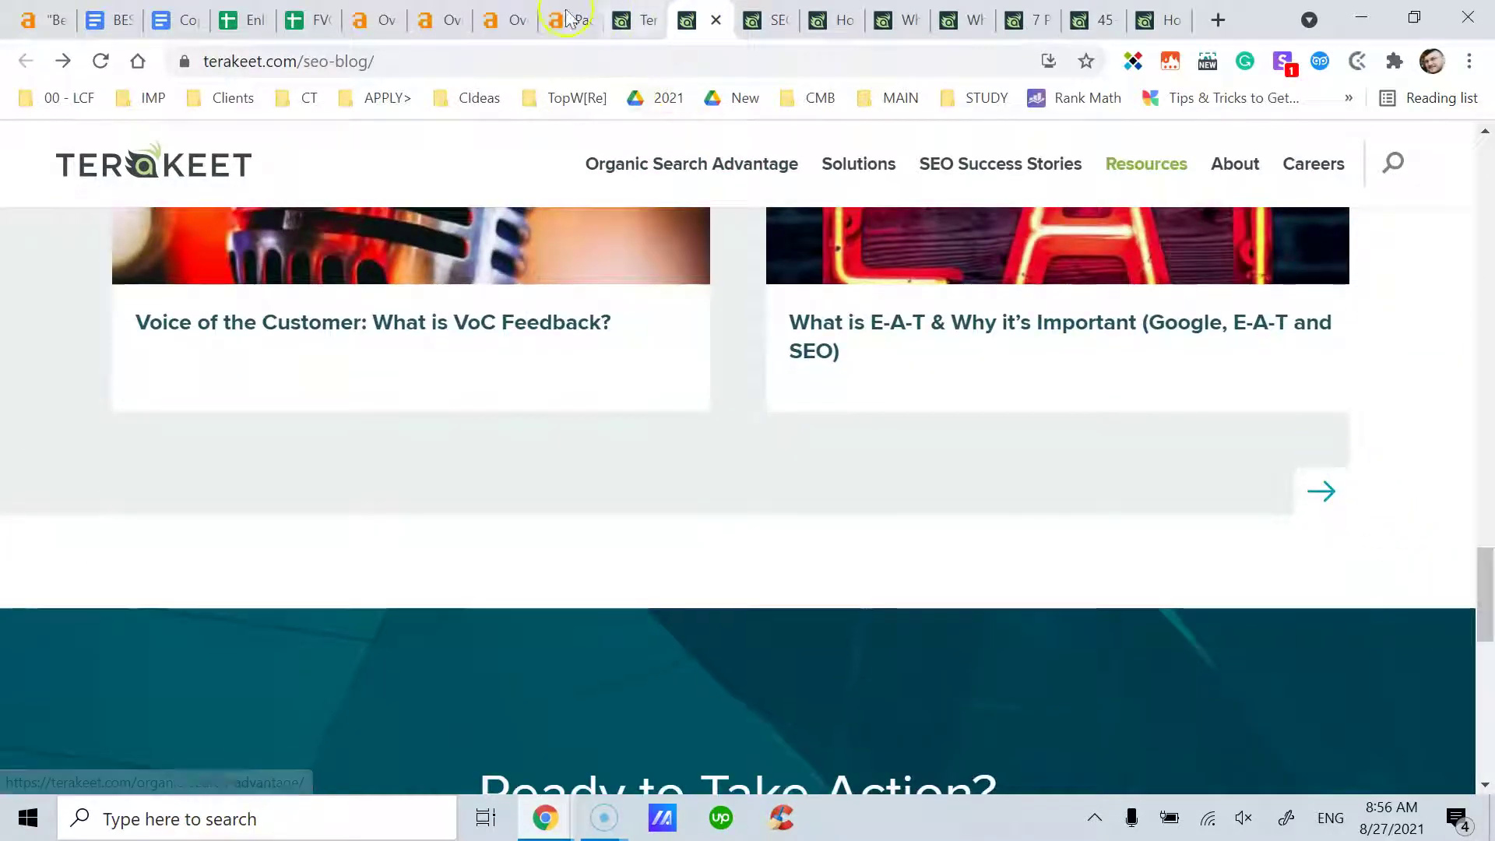
click(1324, 514)
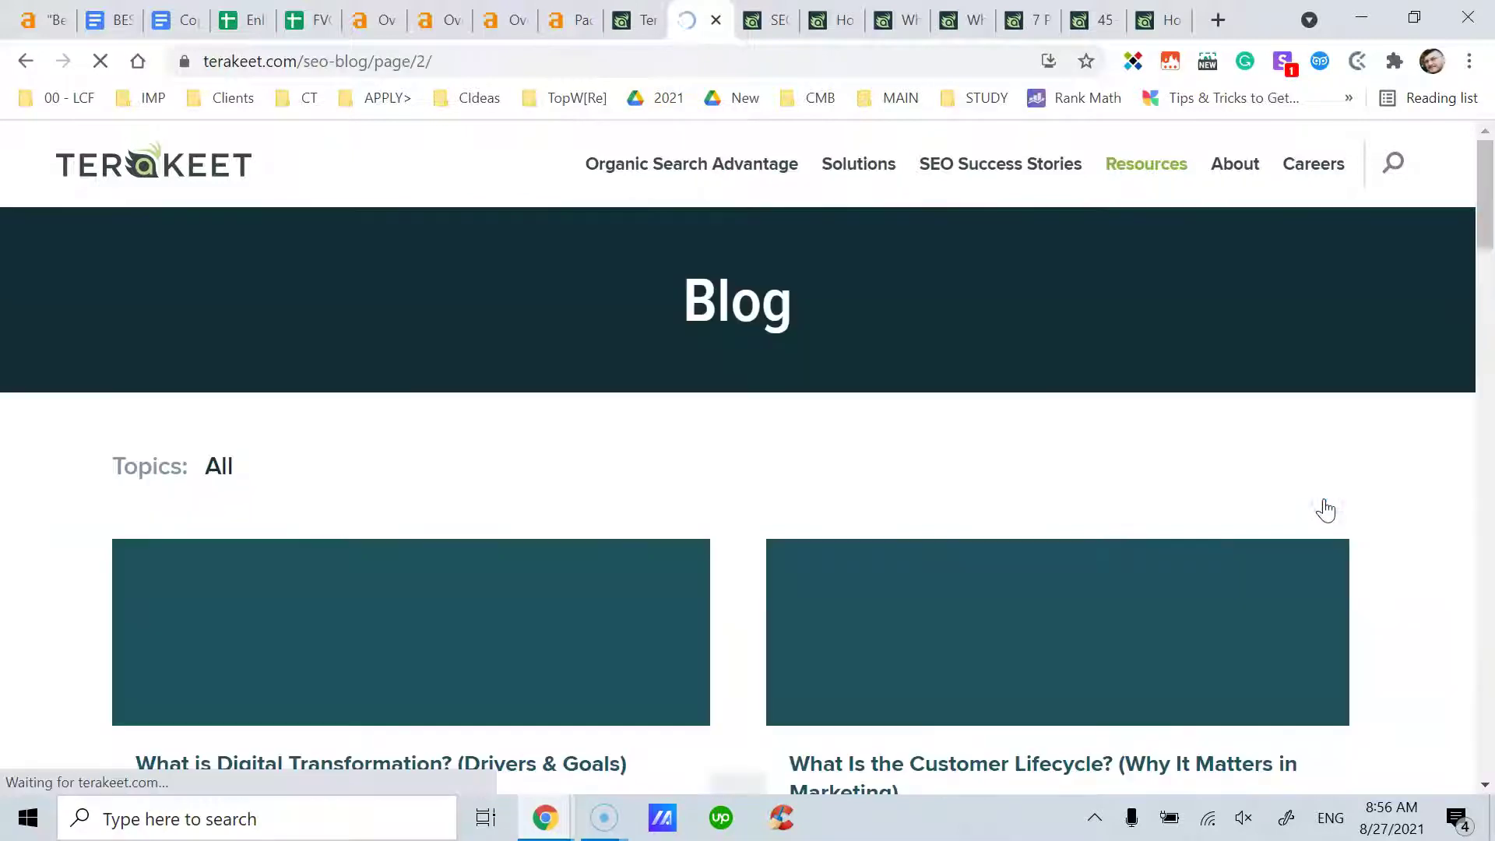
drag(1487, 234, 1482, 609)
click(1323, 467)
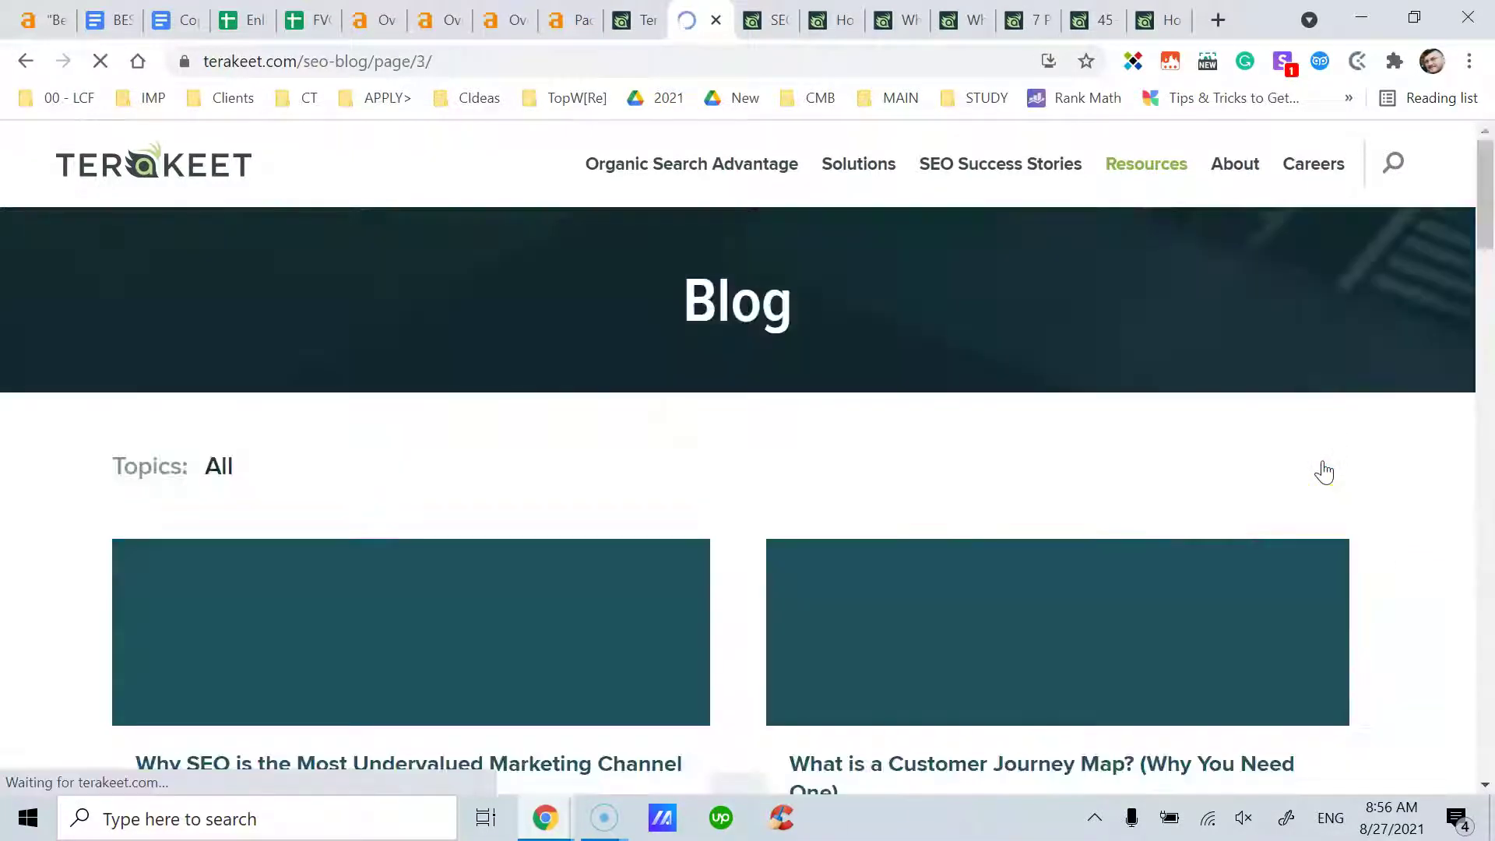
drag(1481, 207, 1489, 122)
click(26, 61)
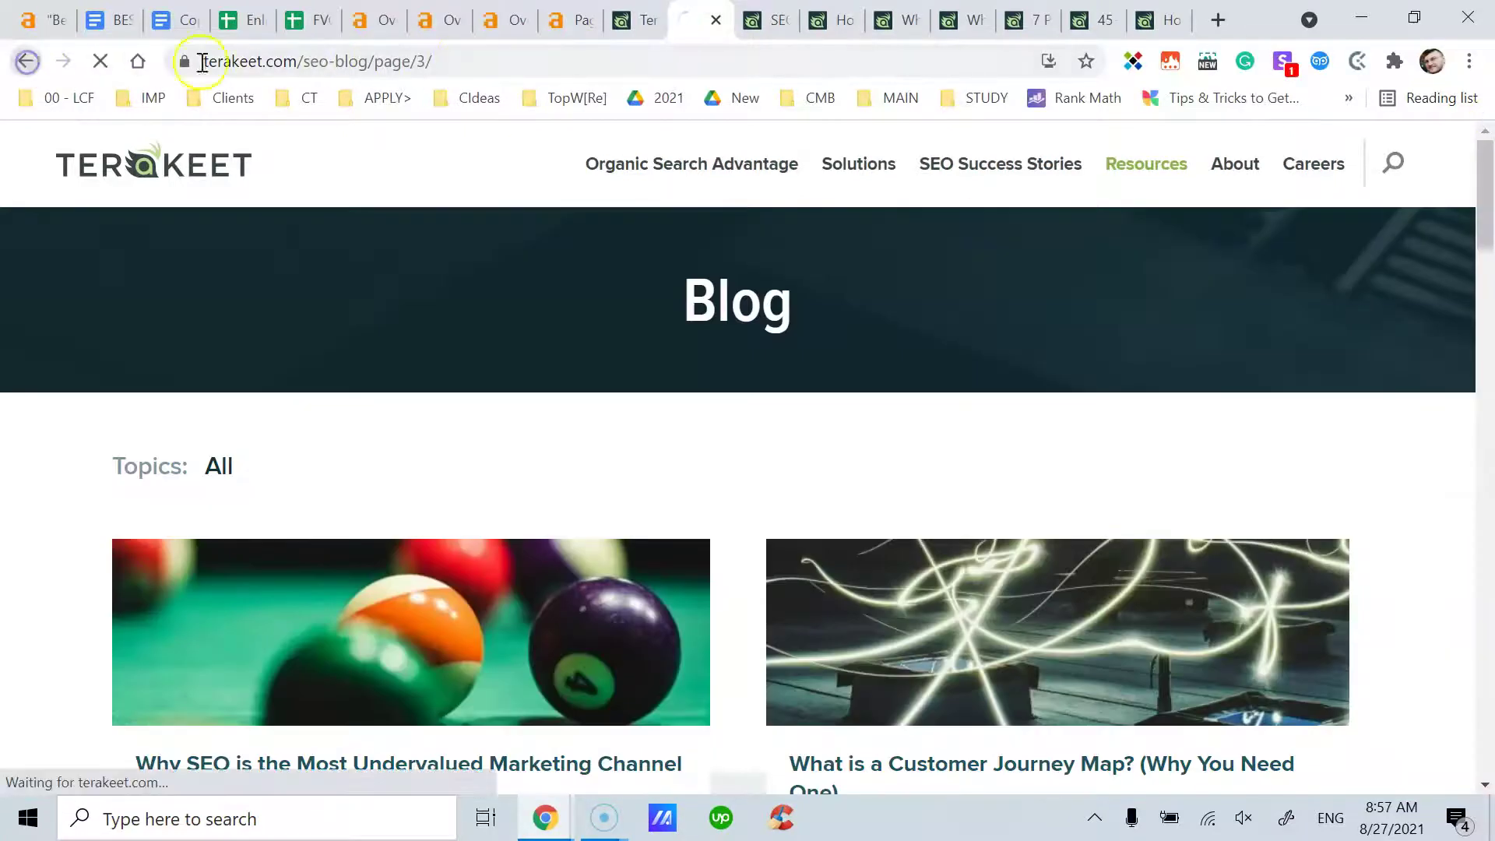
click(26, 61)
View terakeet.com's Top Pages report, and compare the organic keywords and traffic of the single post and the blog folder
click(577, 29)
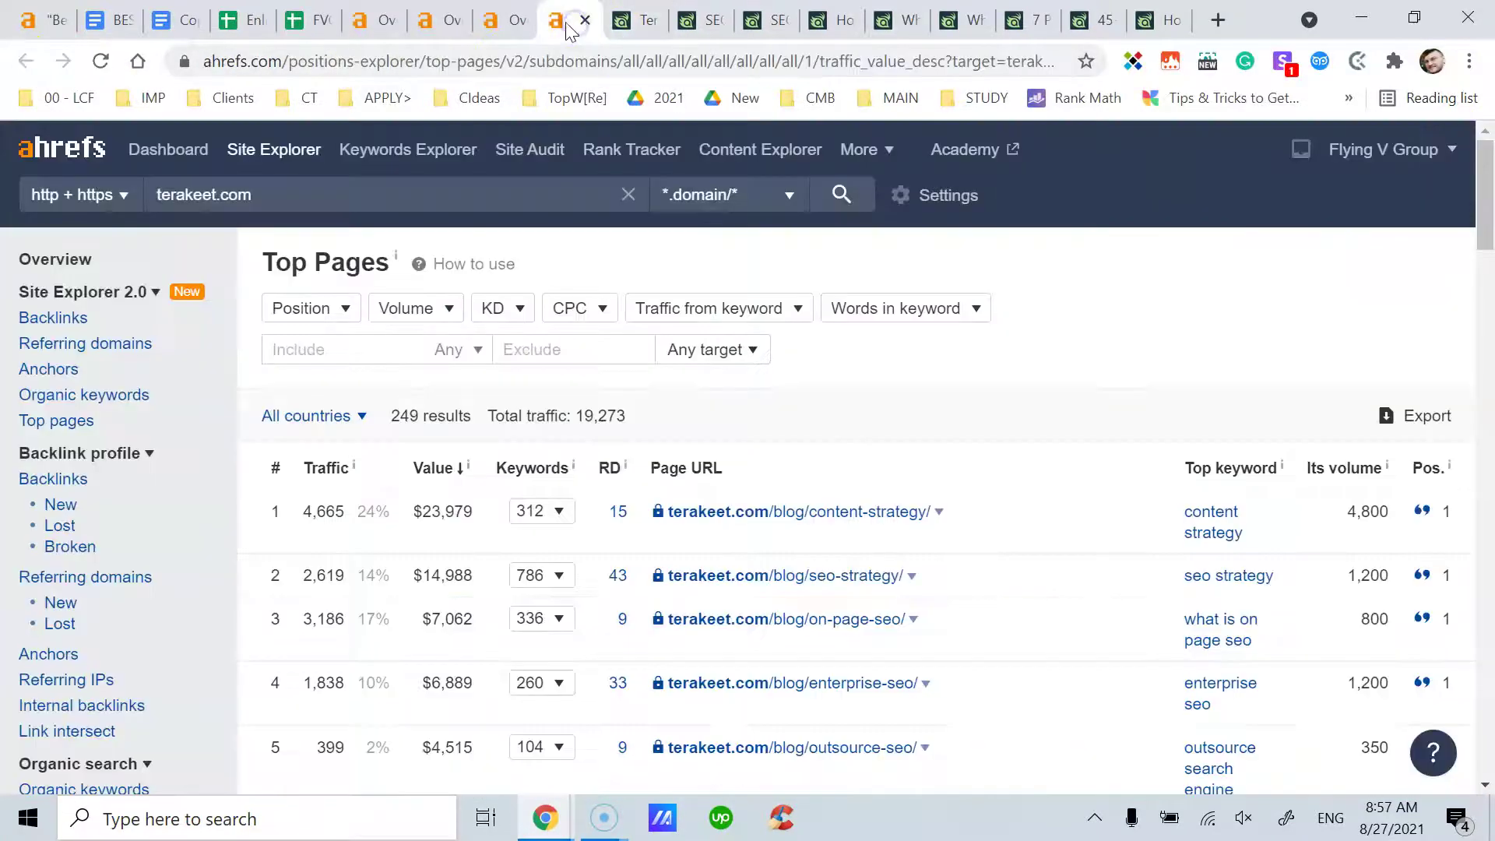
click(514, 21)
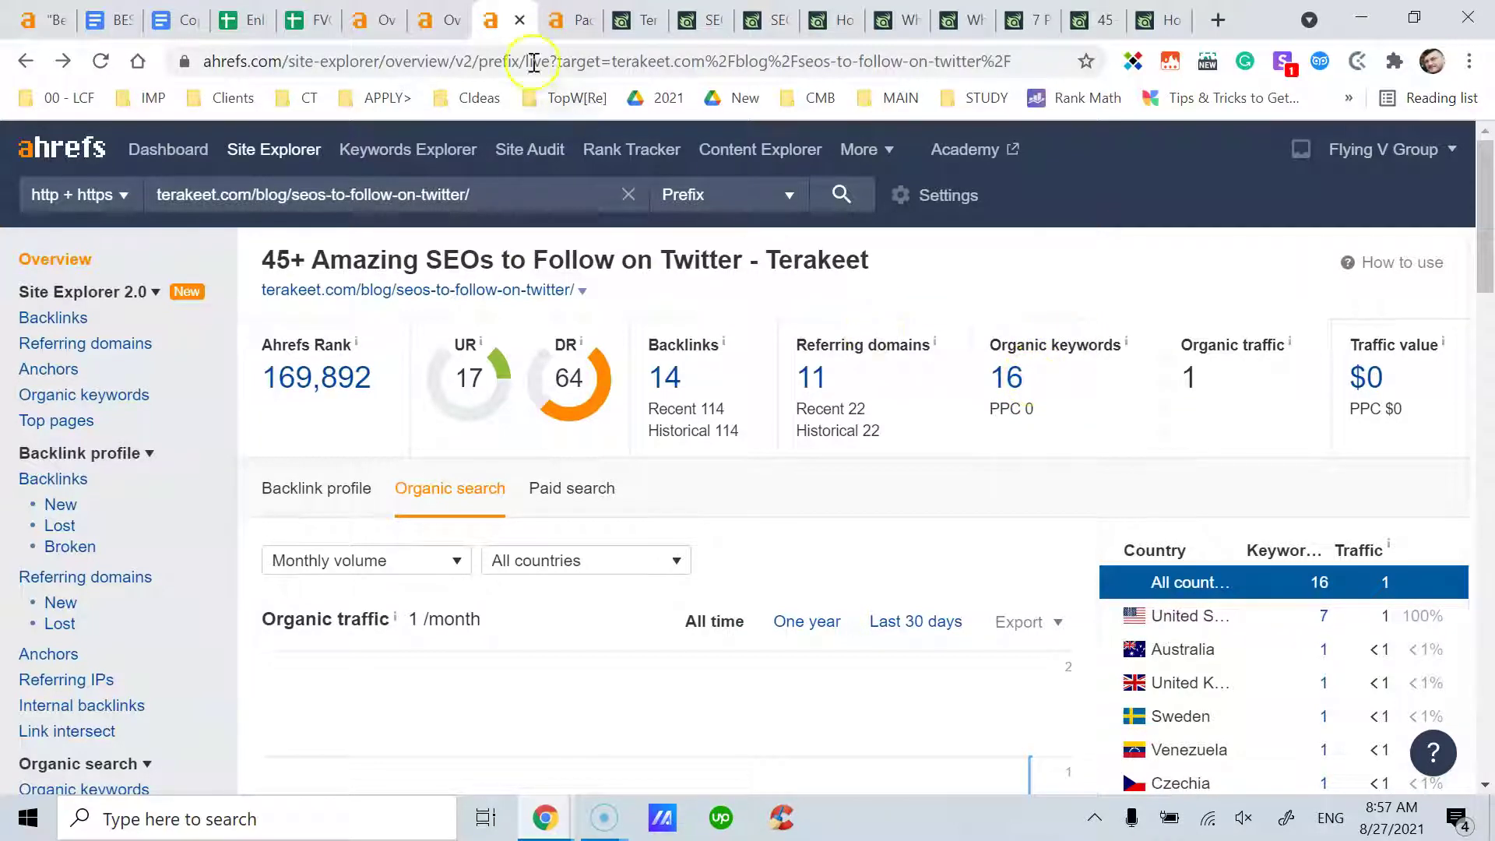
click(458, 24)
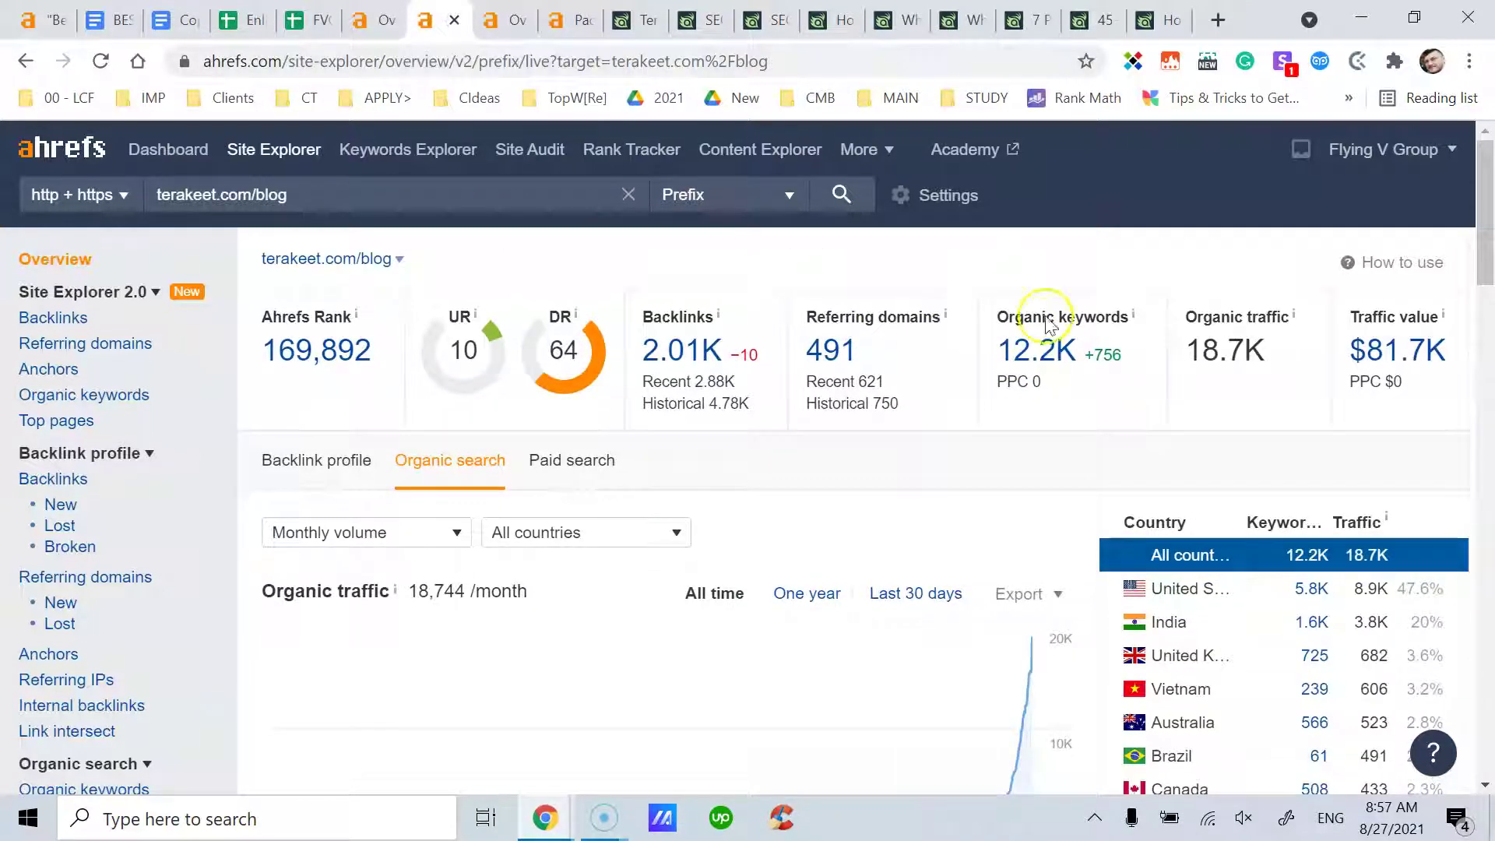
mouse_move(1286, 318)
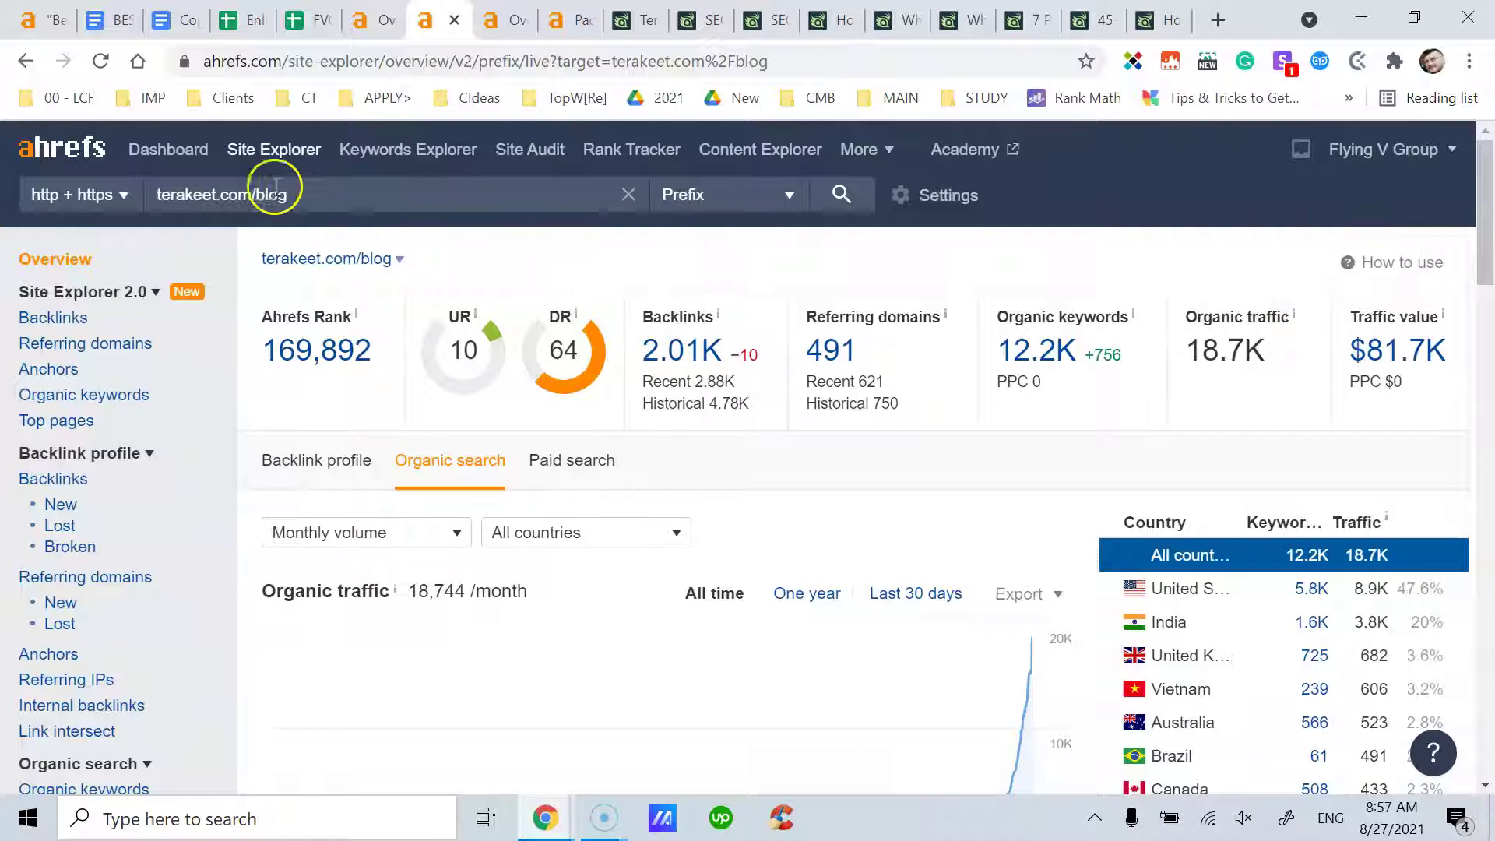
click(498, 33)
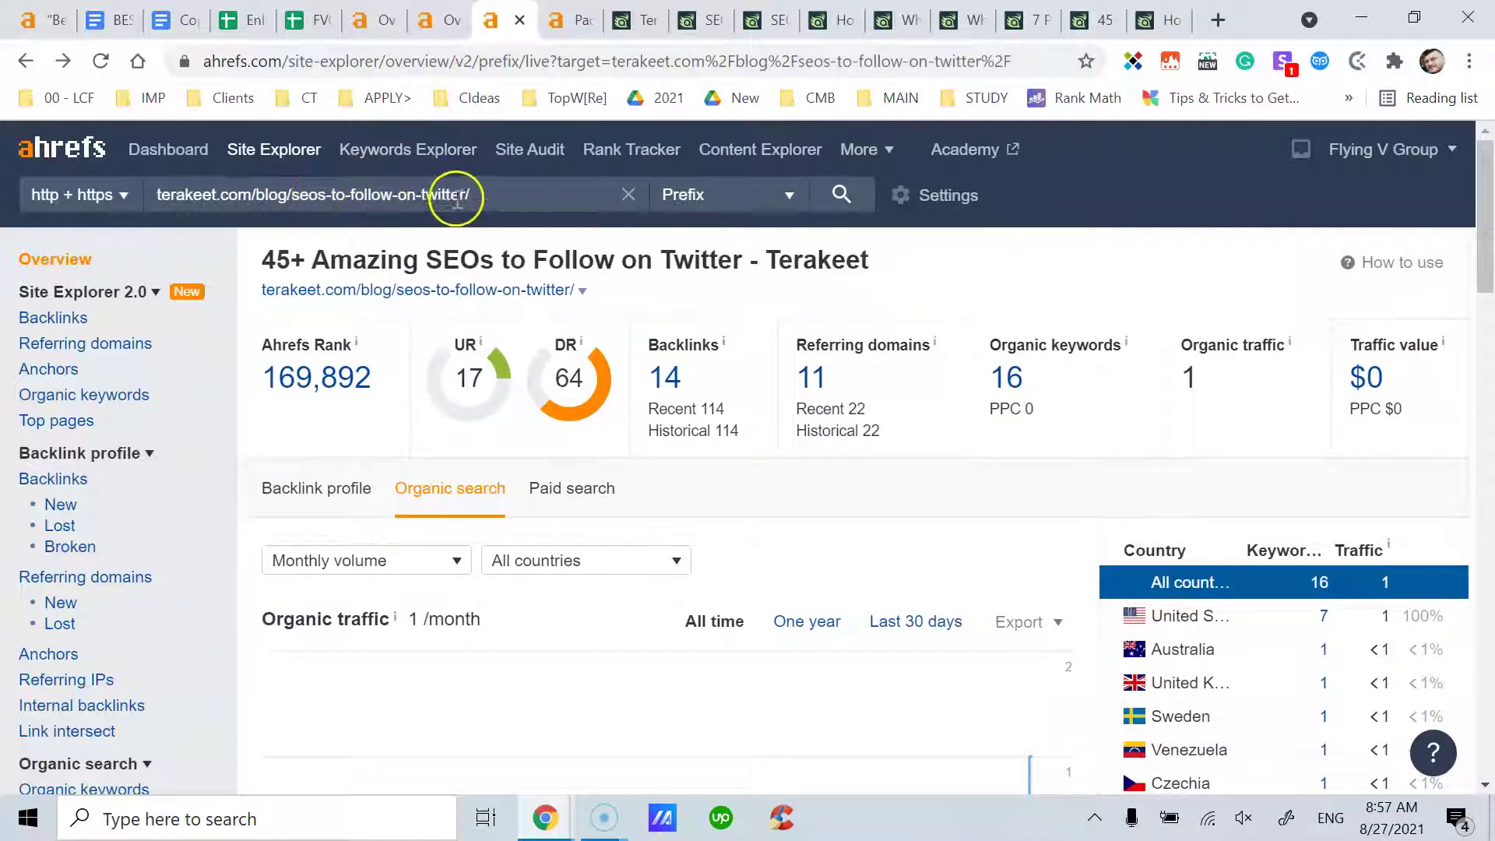
Examine the organic traffic and traffic value metrics and their explanations in the overview of the single Twitter post
mouse_move(1291, 351)
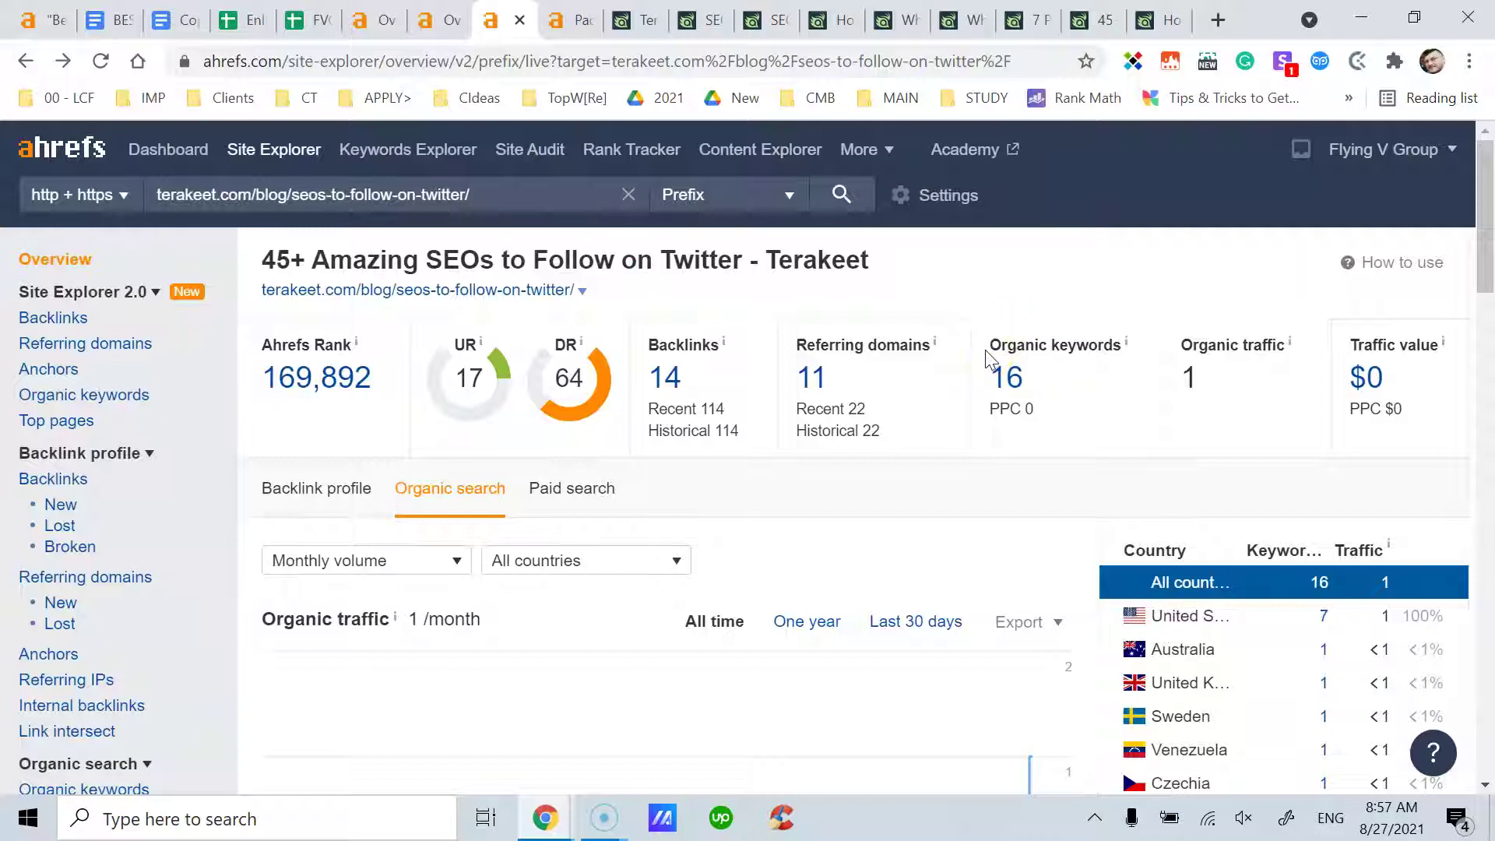
click(1293, 350)
click(660, 260)
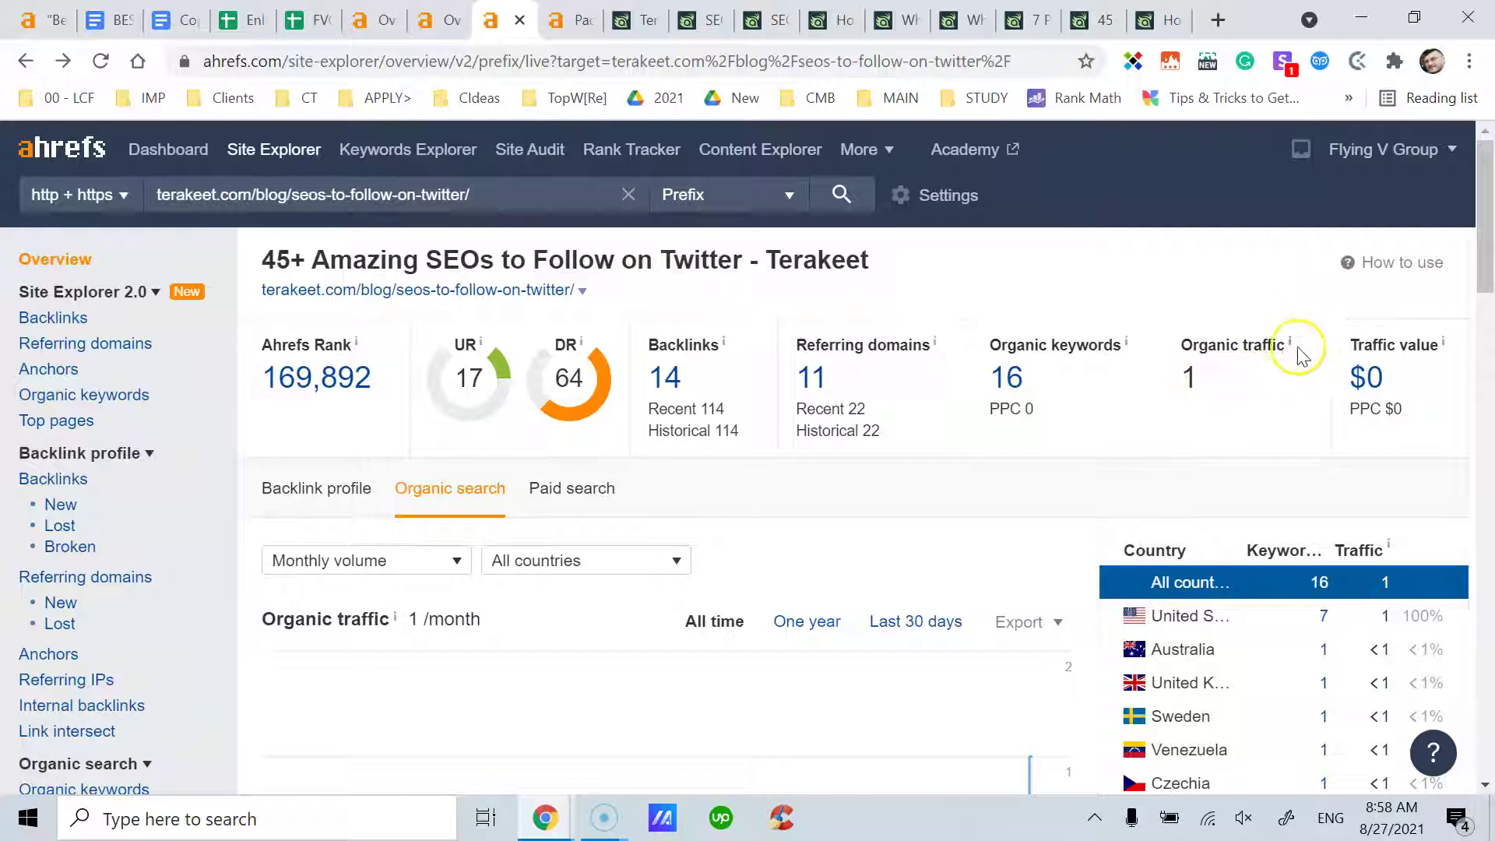
mouse_move(1291, 346)
mouse_move(1444, 343)
right_click(1369, 389)
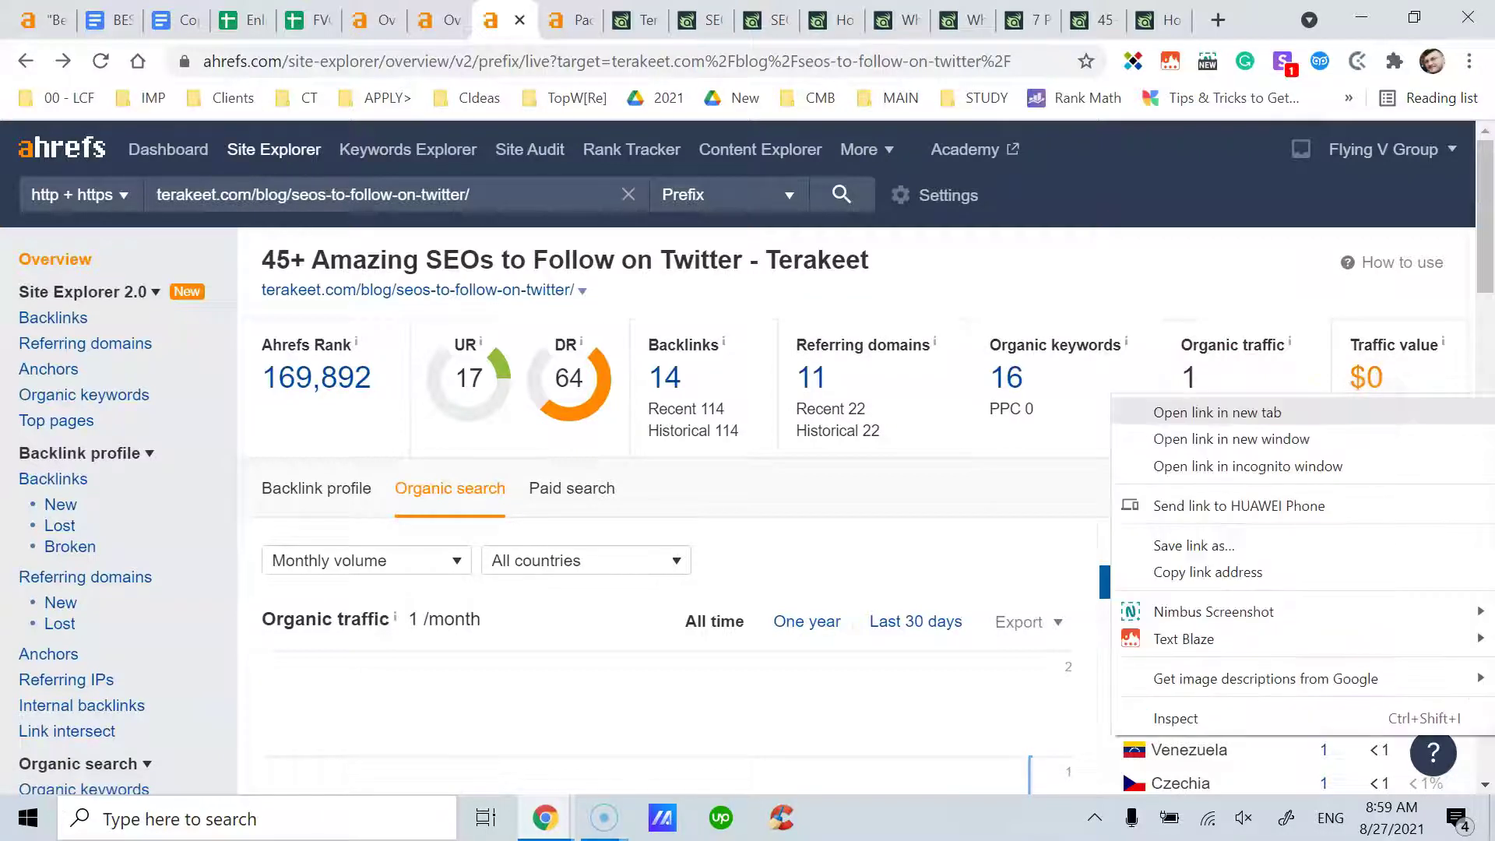
triple_click(1252, 307)
View the terakeet.com/blog overview, and read its referring domains and the explanation of its traffic value
click(456, 24)
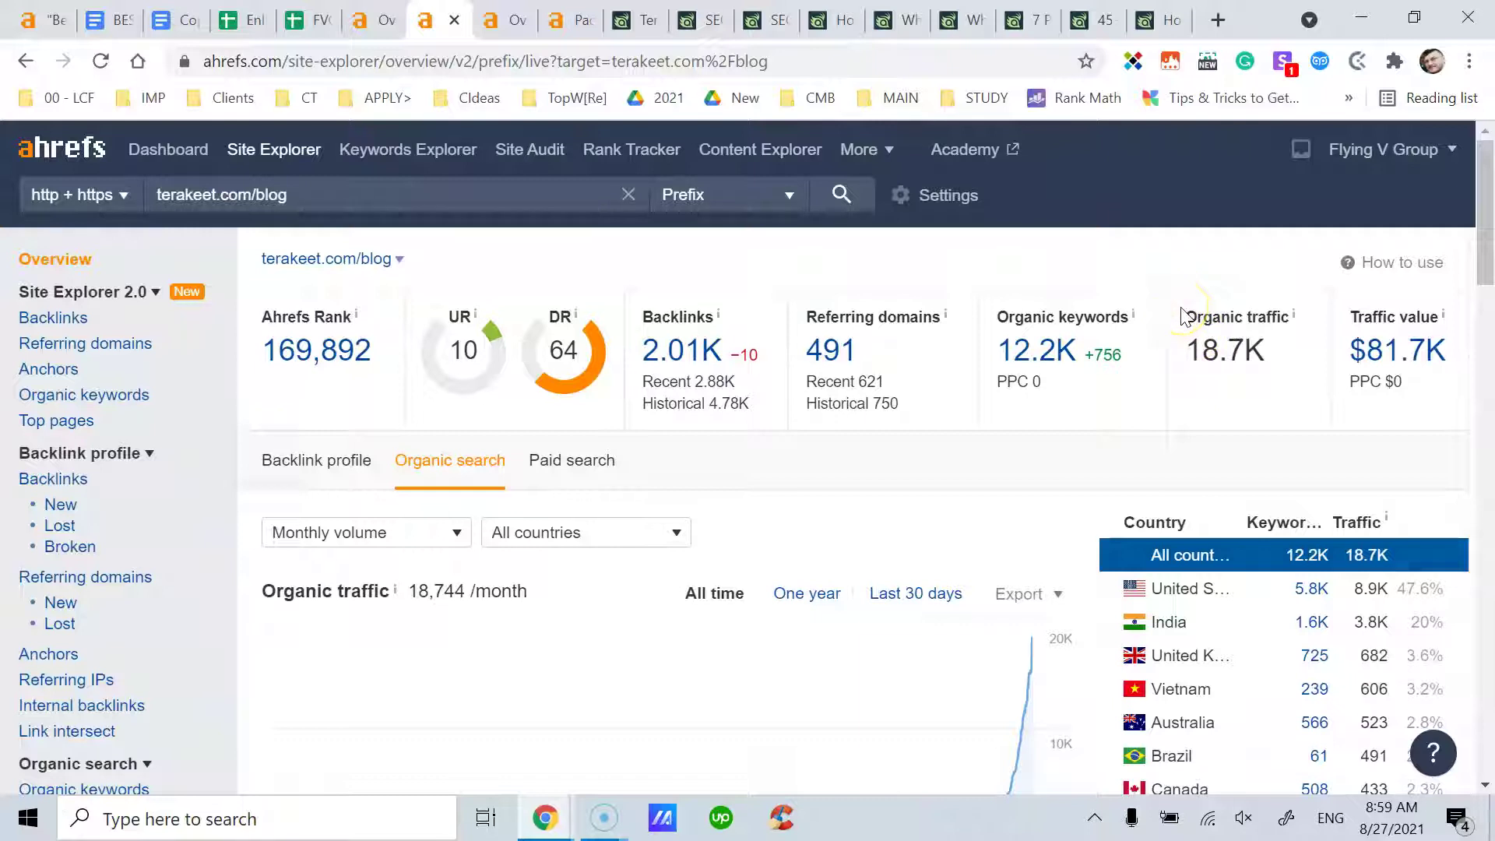
mouse_move(946, 321)
click(1388, 383)
mouse_move(1446, 316)
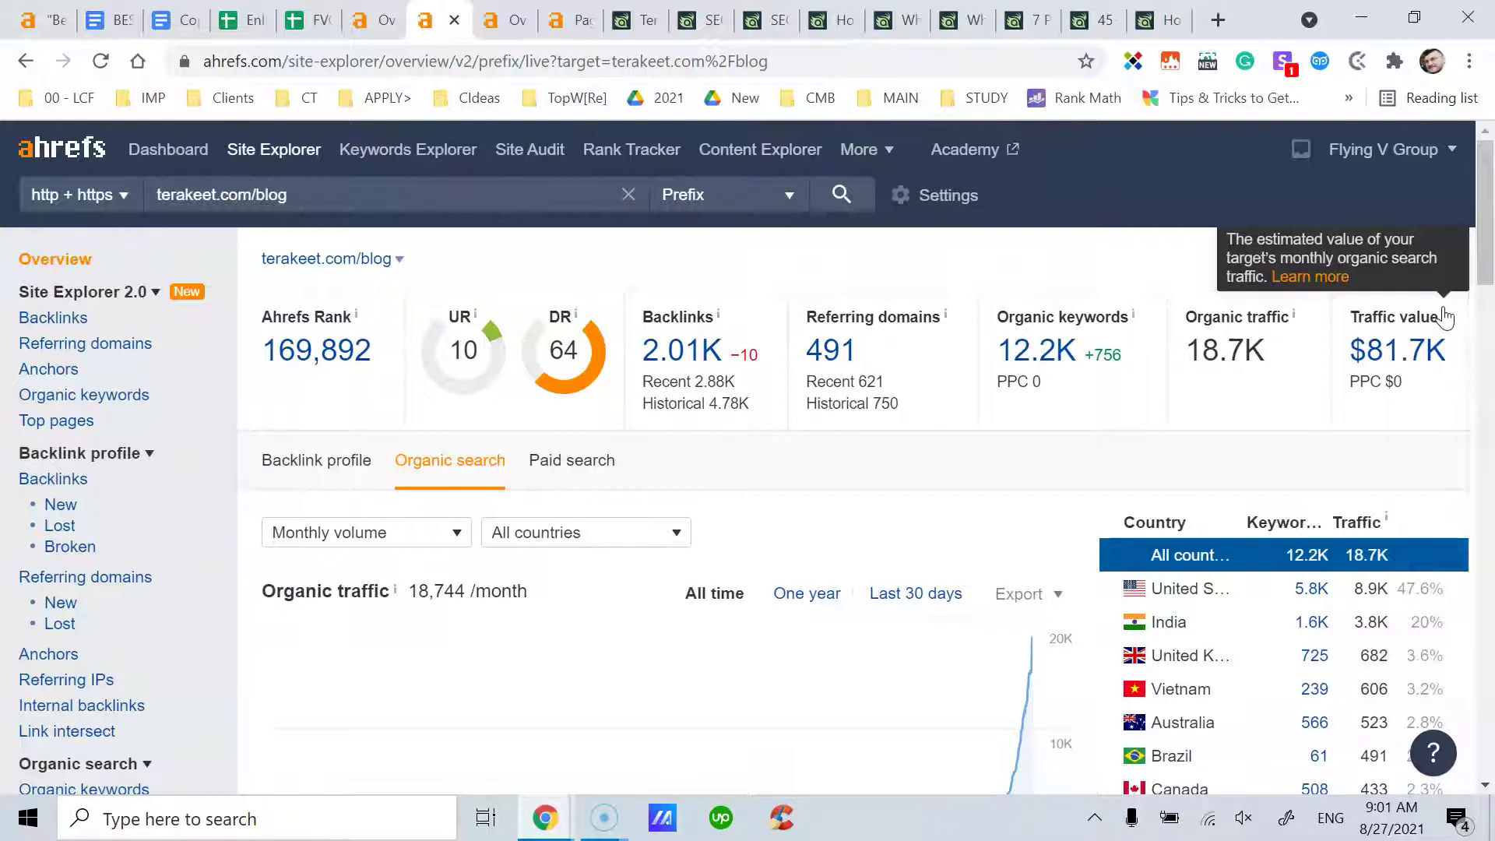
click(1355, 282)
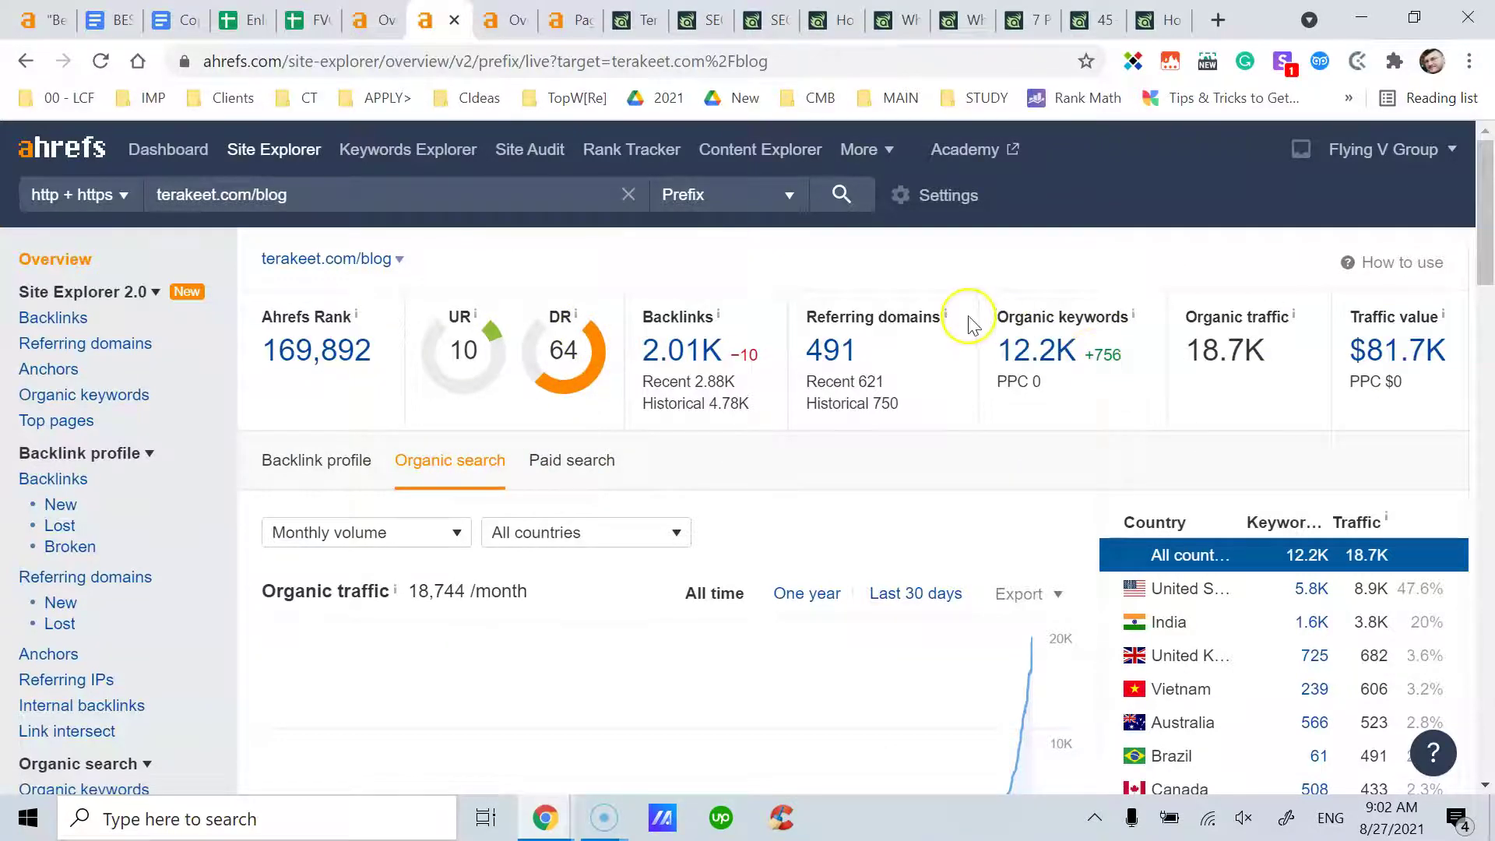
Compare the overview of the seos-to-follow-on-twitter post with that of the terakeet.com/blog folder
click(489, 37)
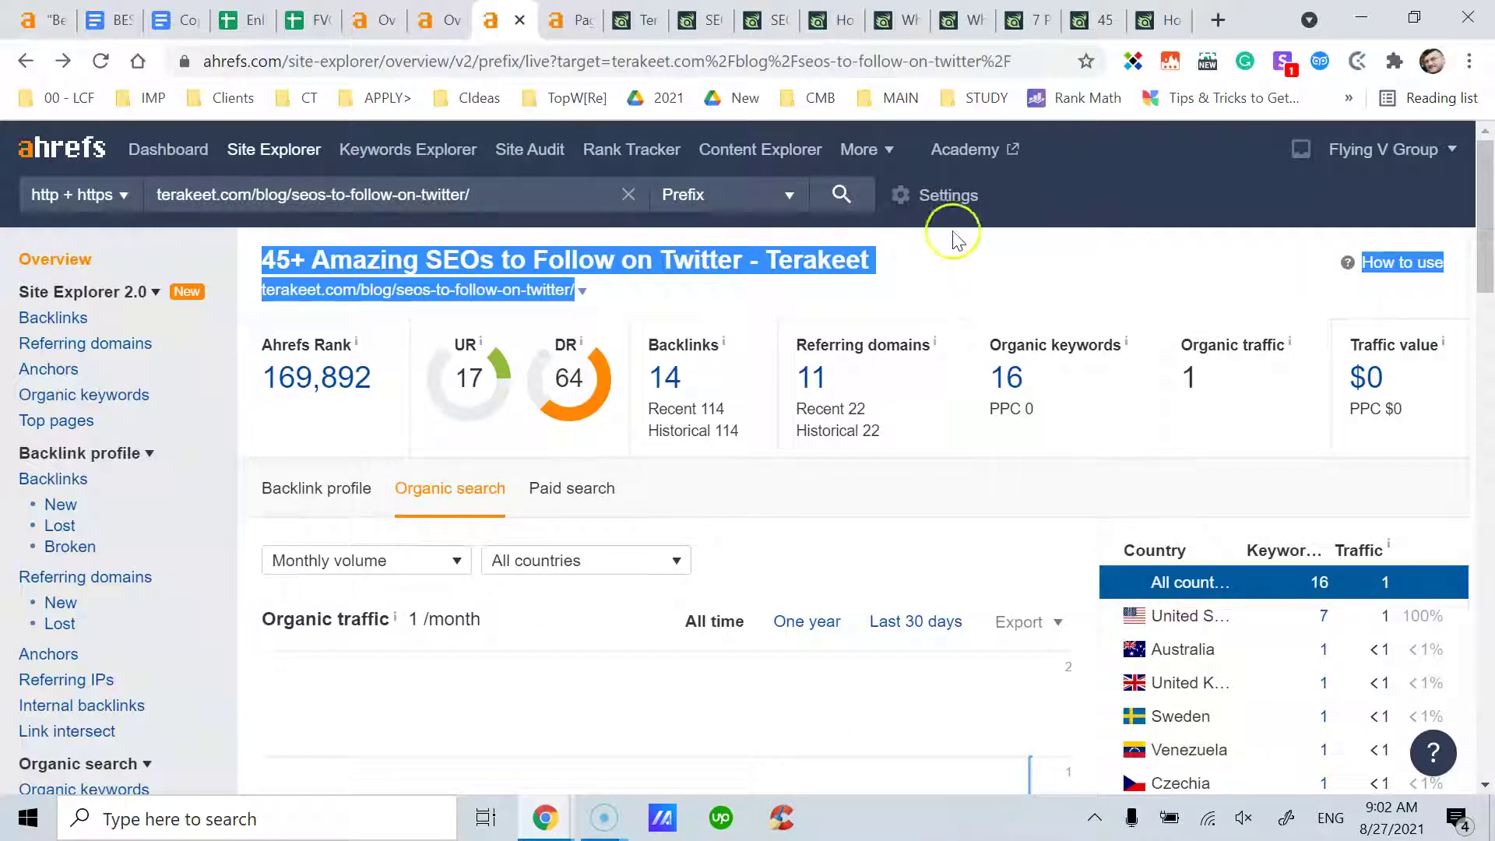
click(979, 237)
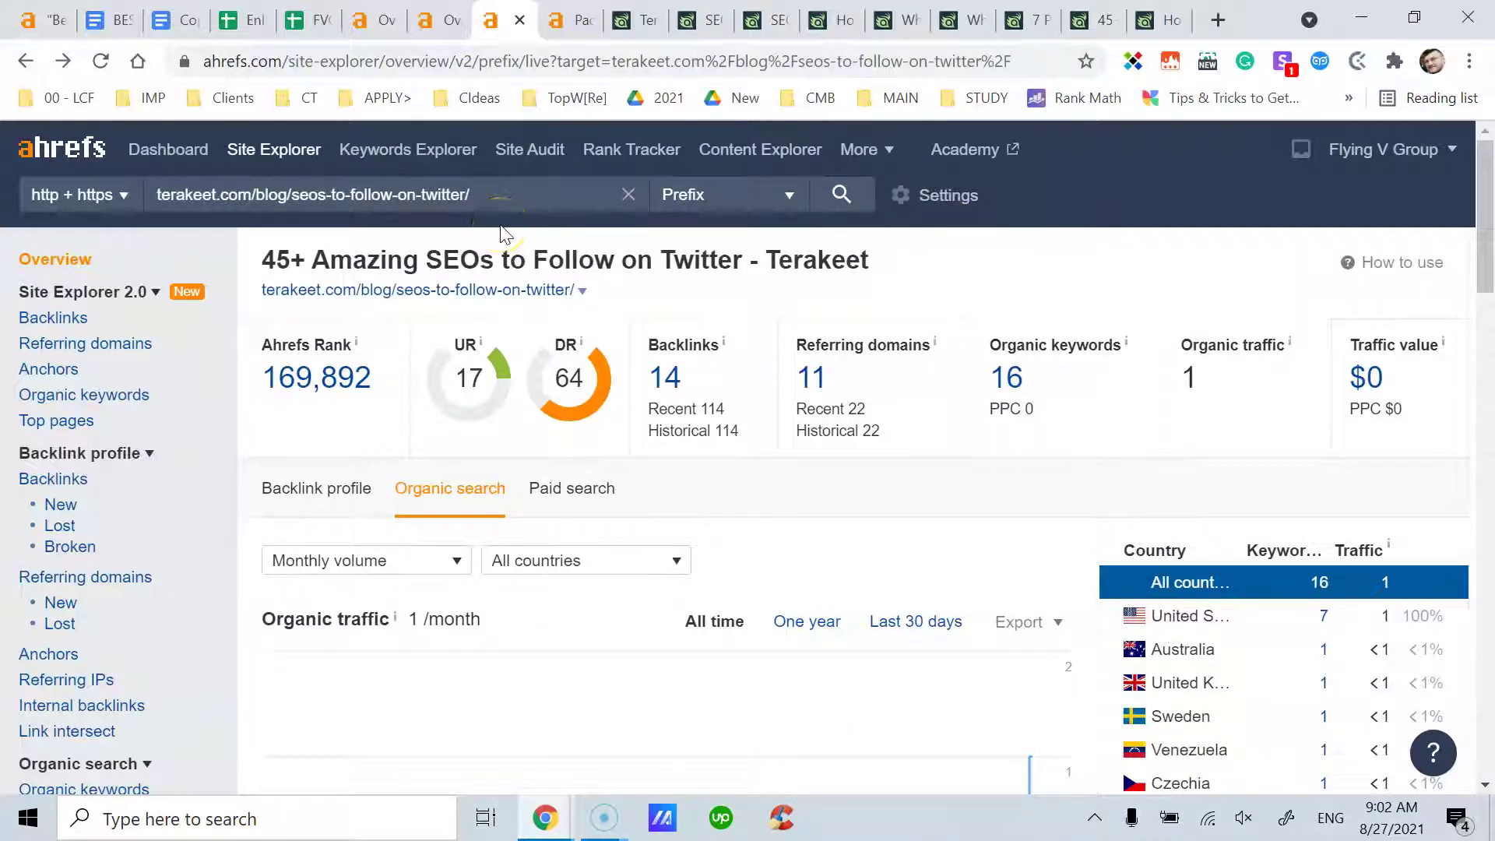
click(450, 36)
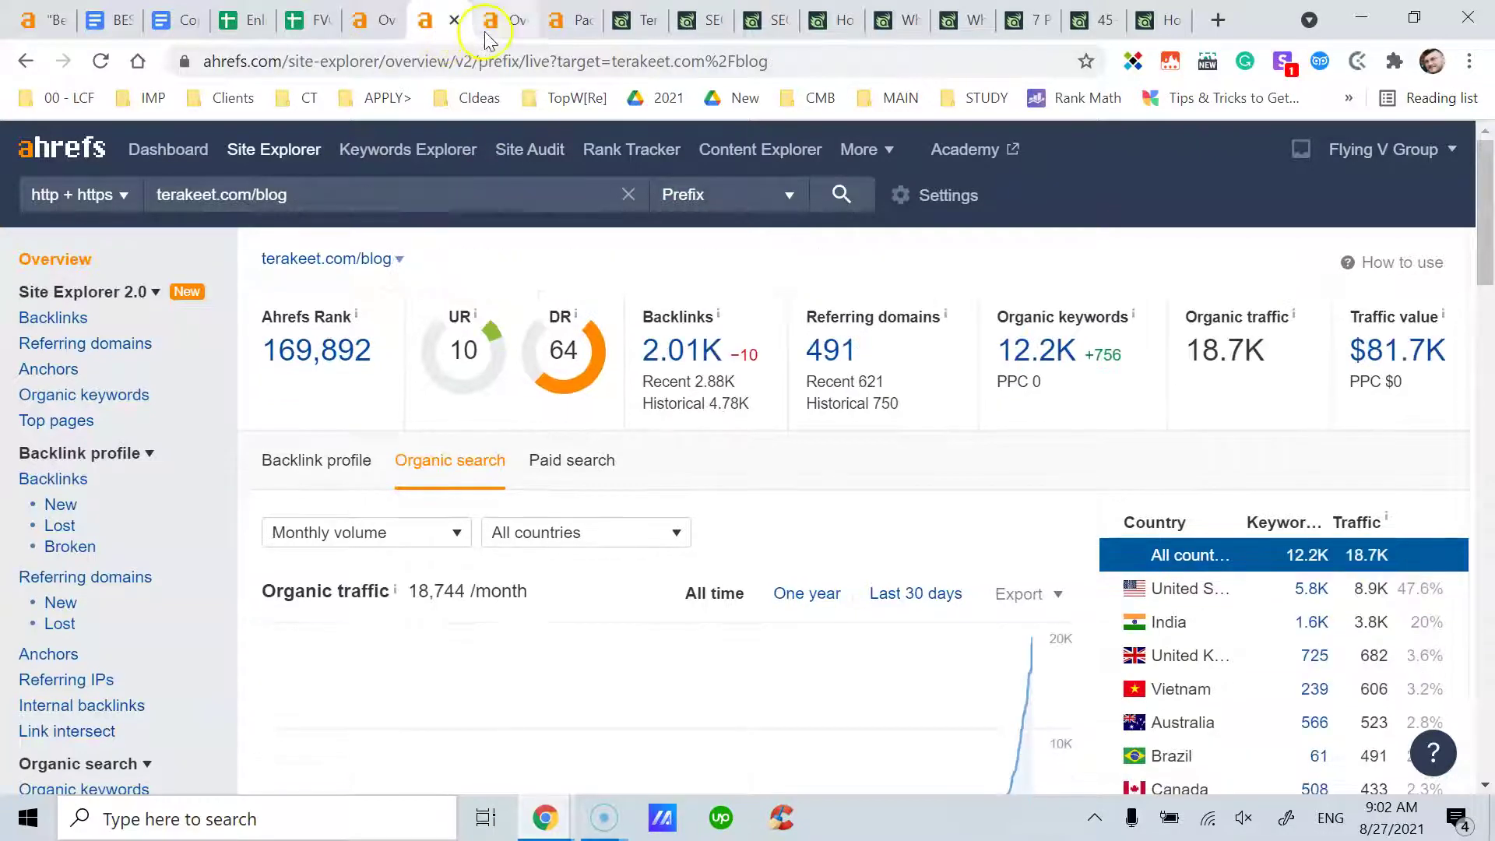
click(485, 31)
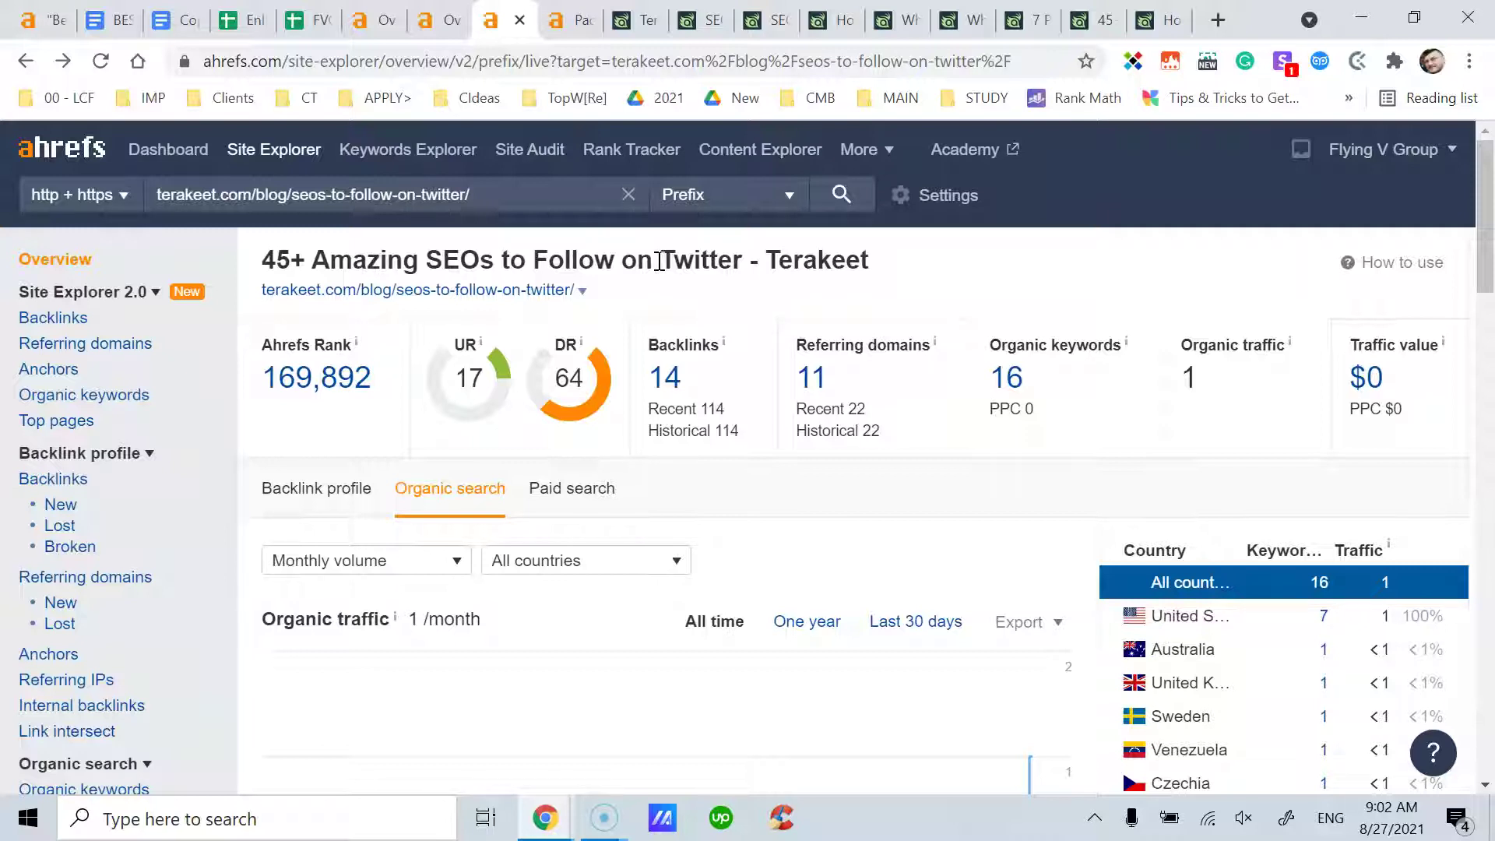
click(636, 274)
View the terakeet.com domain overview, and examine the position and volume columns of its top 5 organic keywords for the United States
click(354, 23)
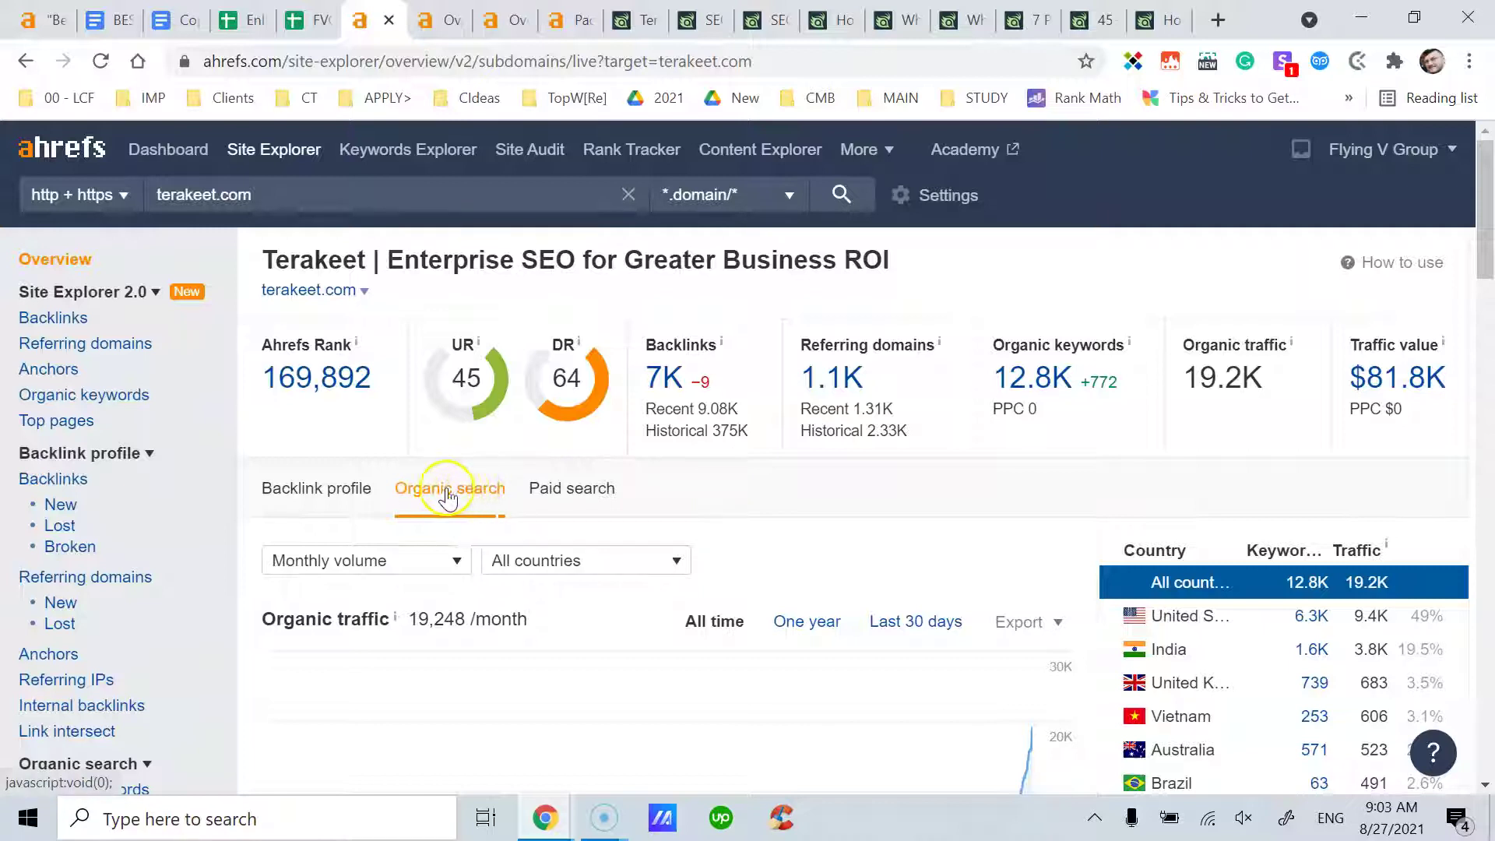
drag(1474, 239, 1489, 674)
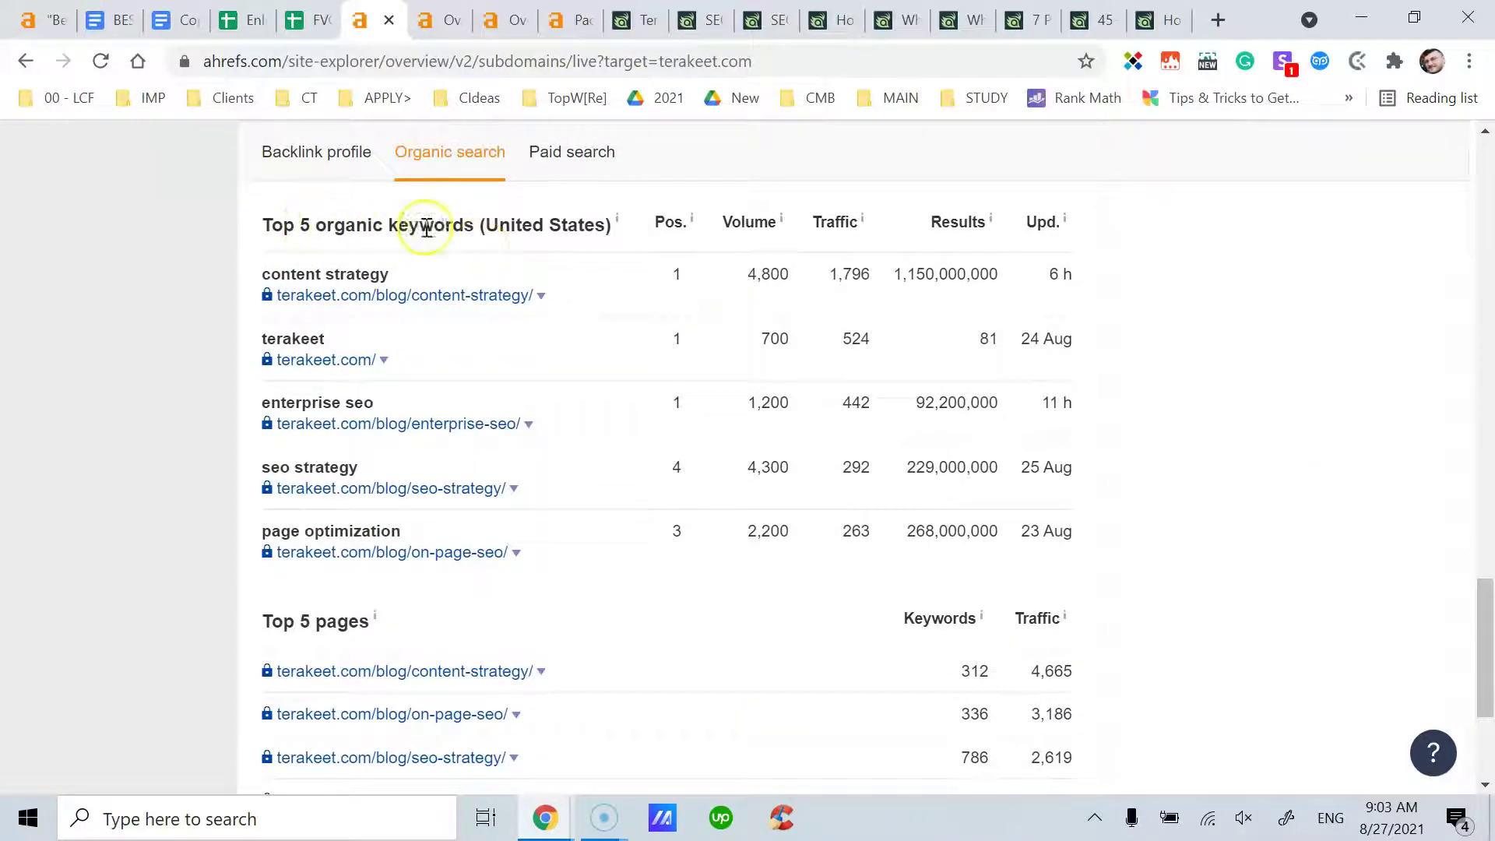
mouse_move(619, 224)
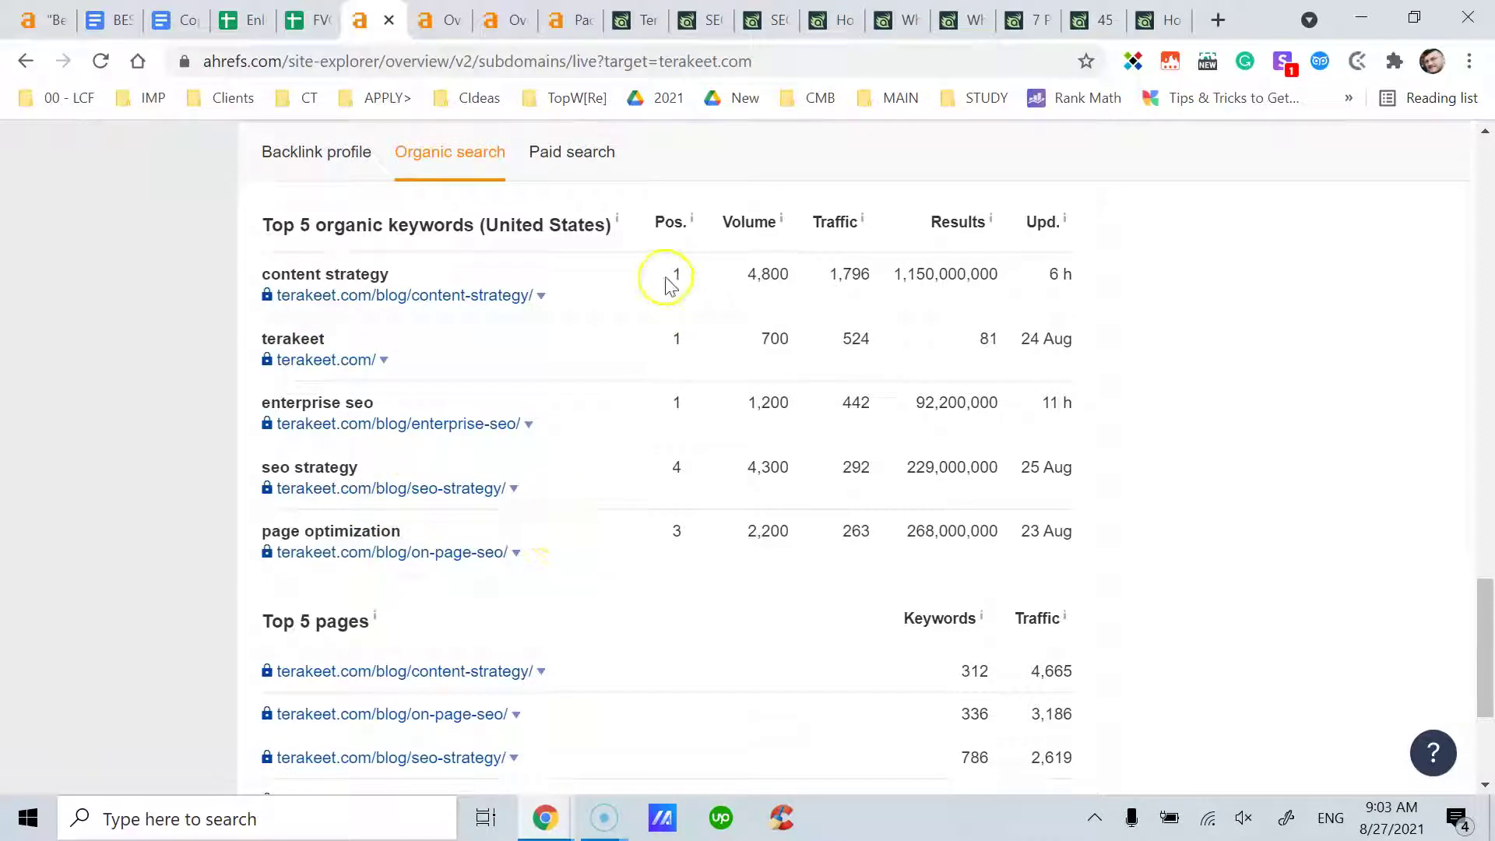
drag(1489, 639, 1459, 635)
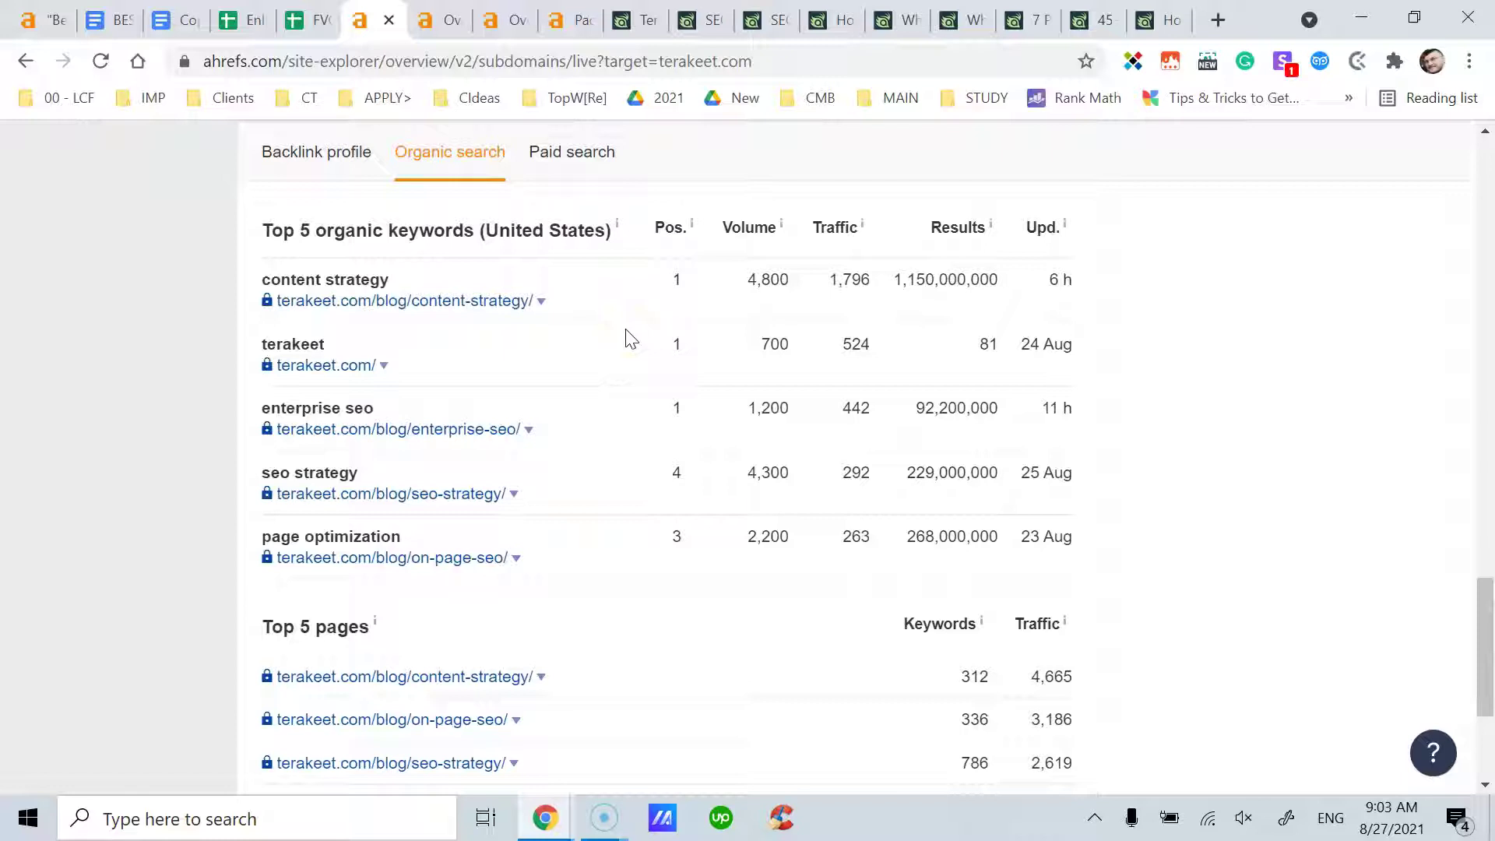
mouse_move(694, 227)
mouse_move(781, 227)
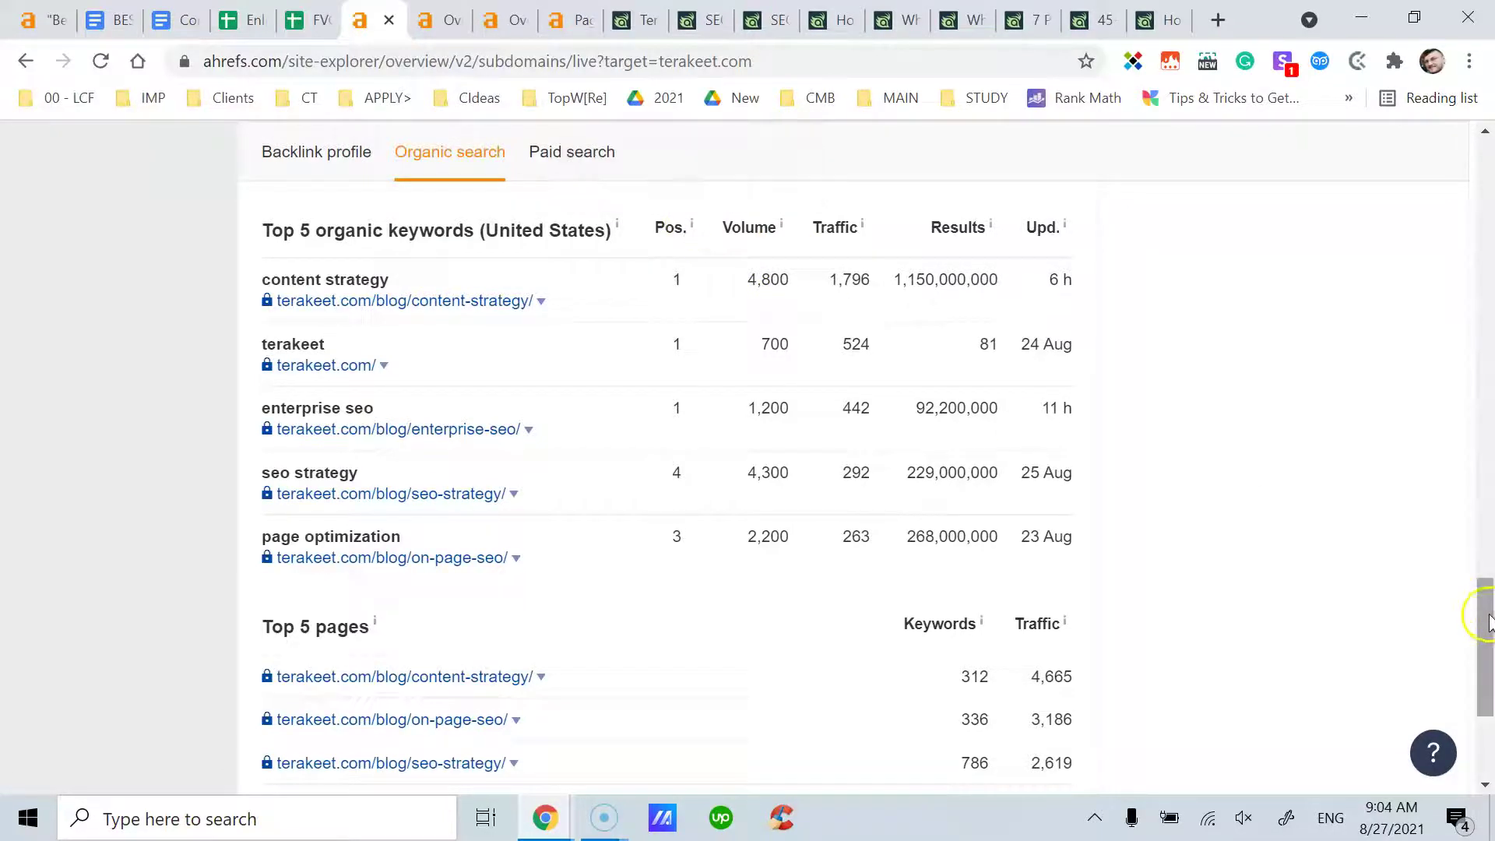
scroll(1478, 610, up, 20)
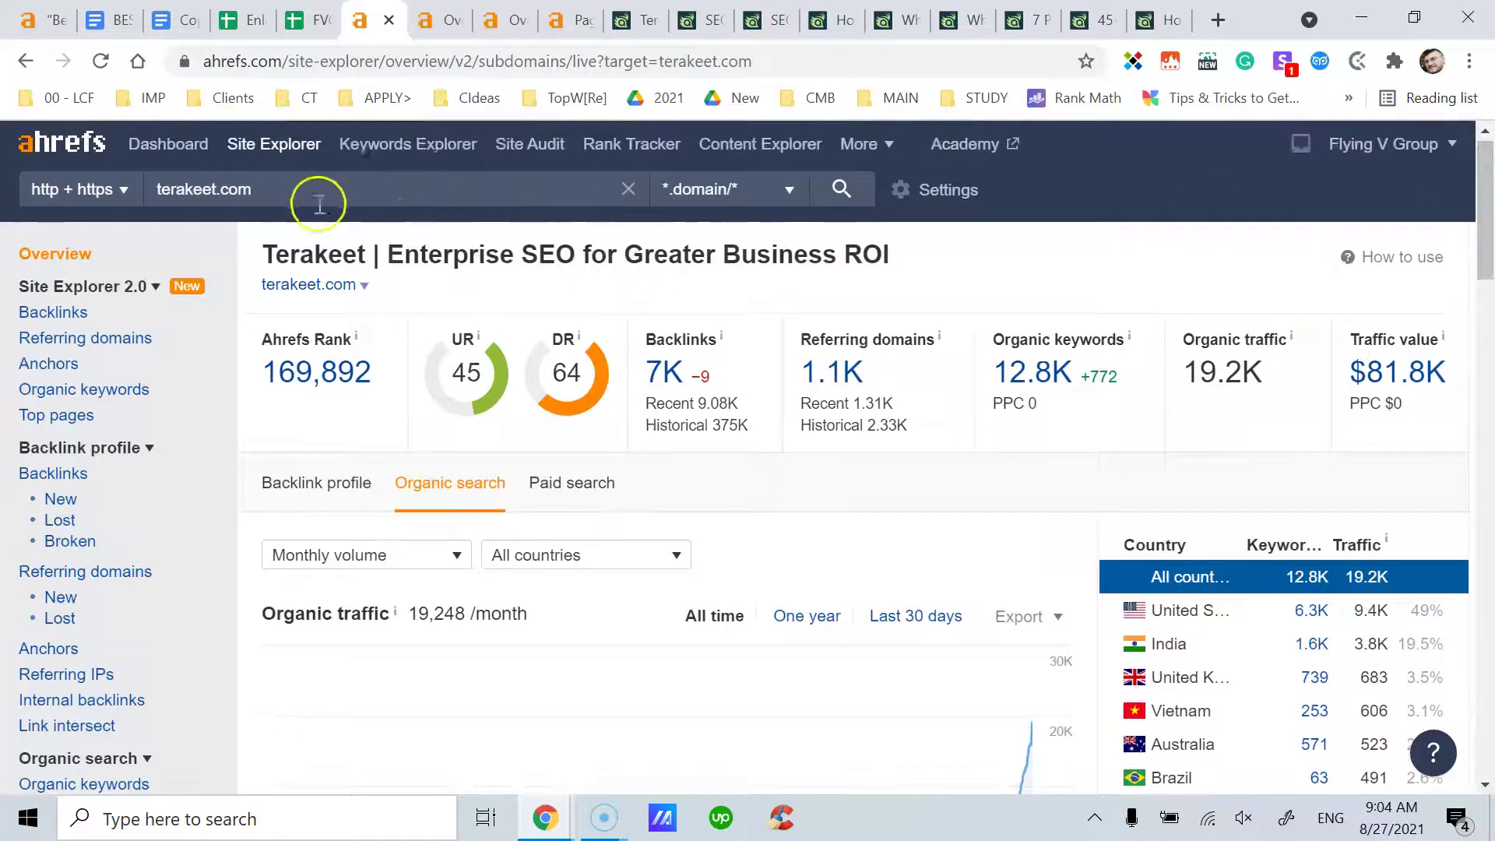
Read the traffic and update columns of the top 5 organic keywords, highlighting the update values for content strategy and terakeet
drag(1479, 194, 1479, 663)
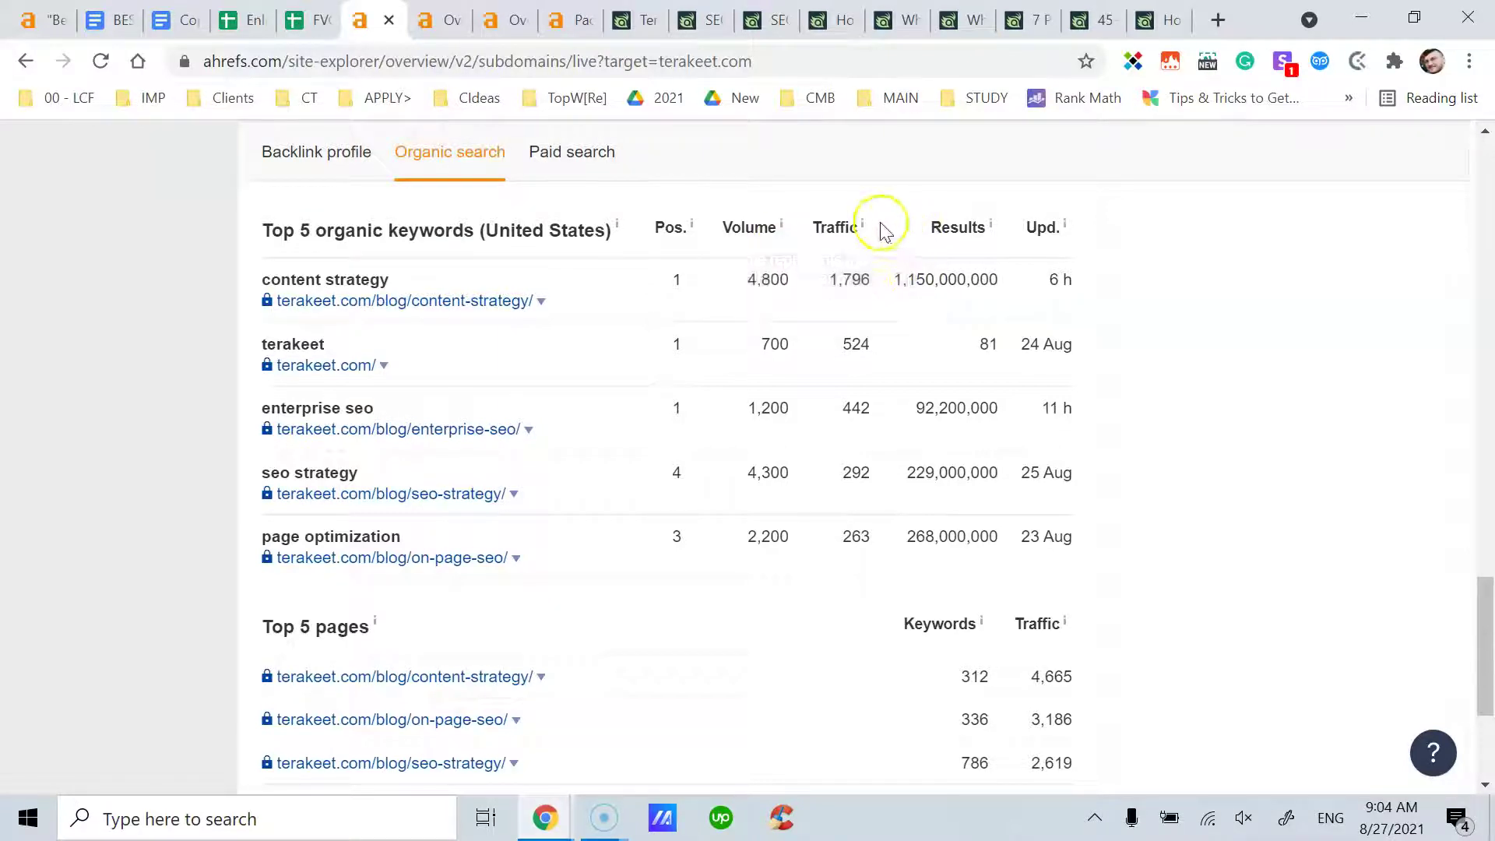
mouse_move(863, 227)
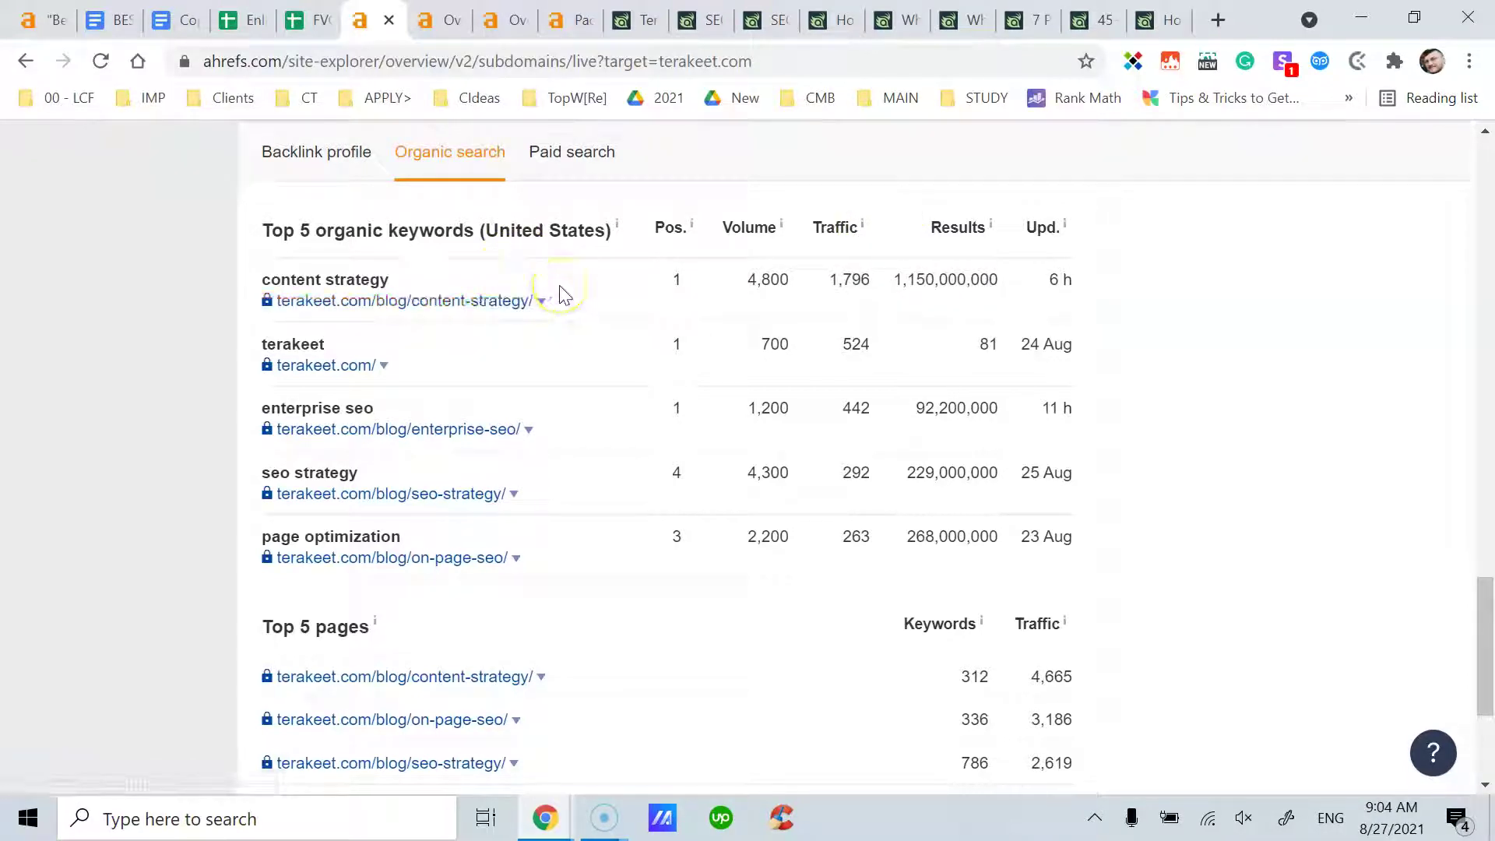
mouse_move(1067, 228)
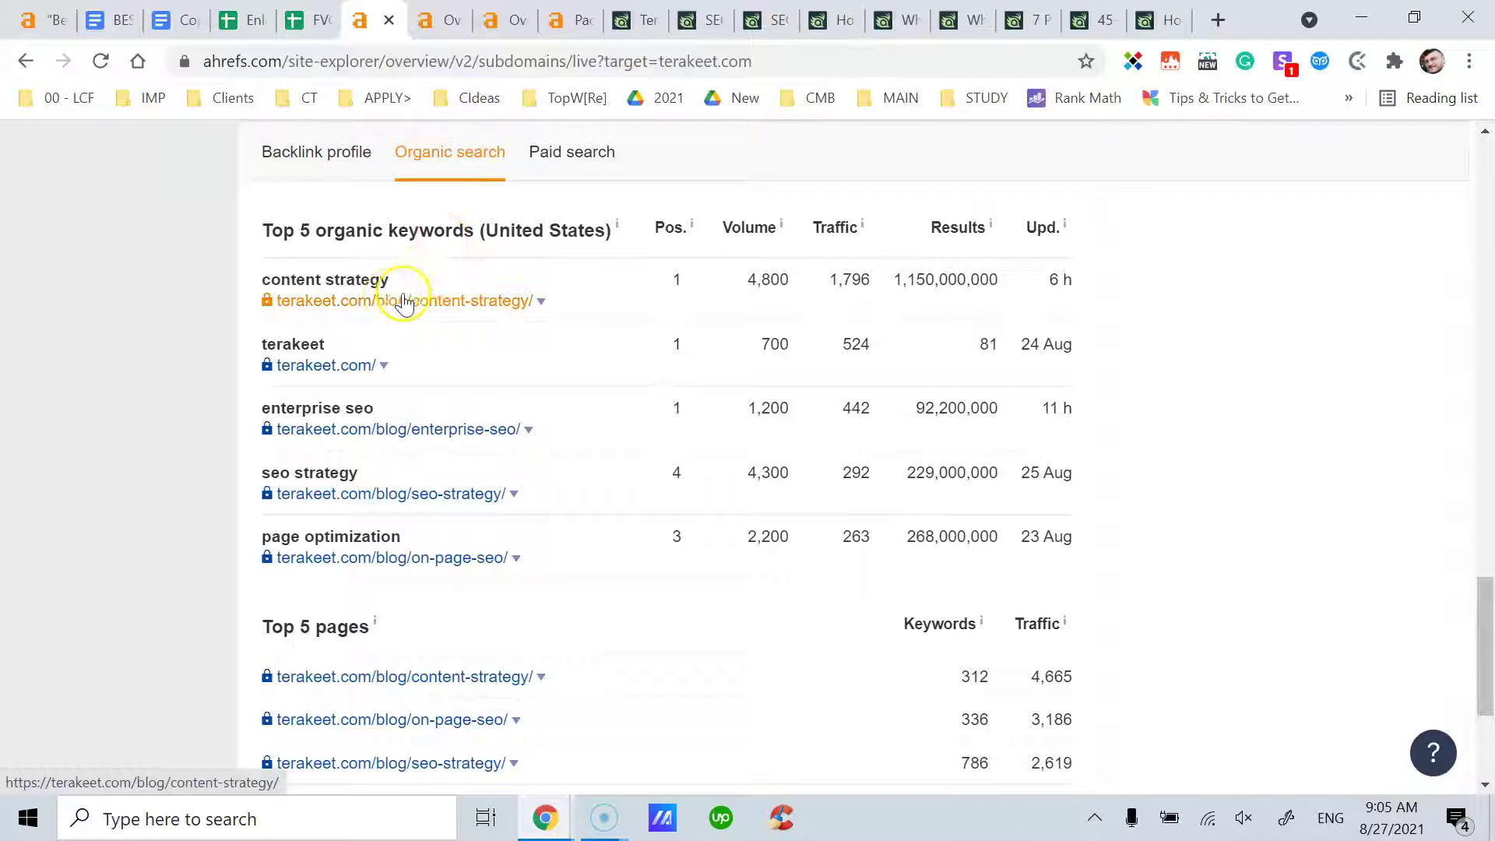
drag(1074, 282, 1051, 277)
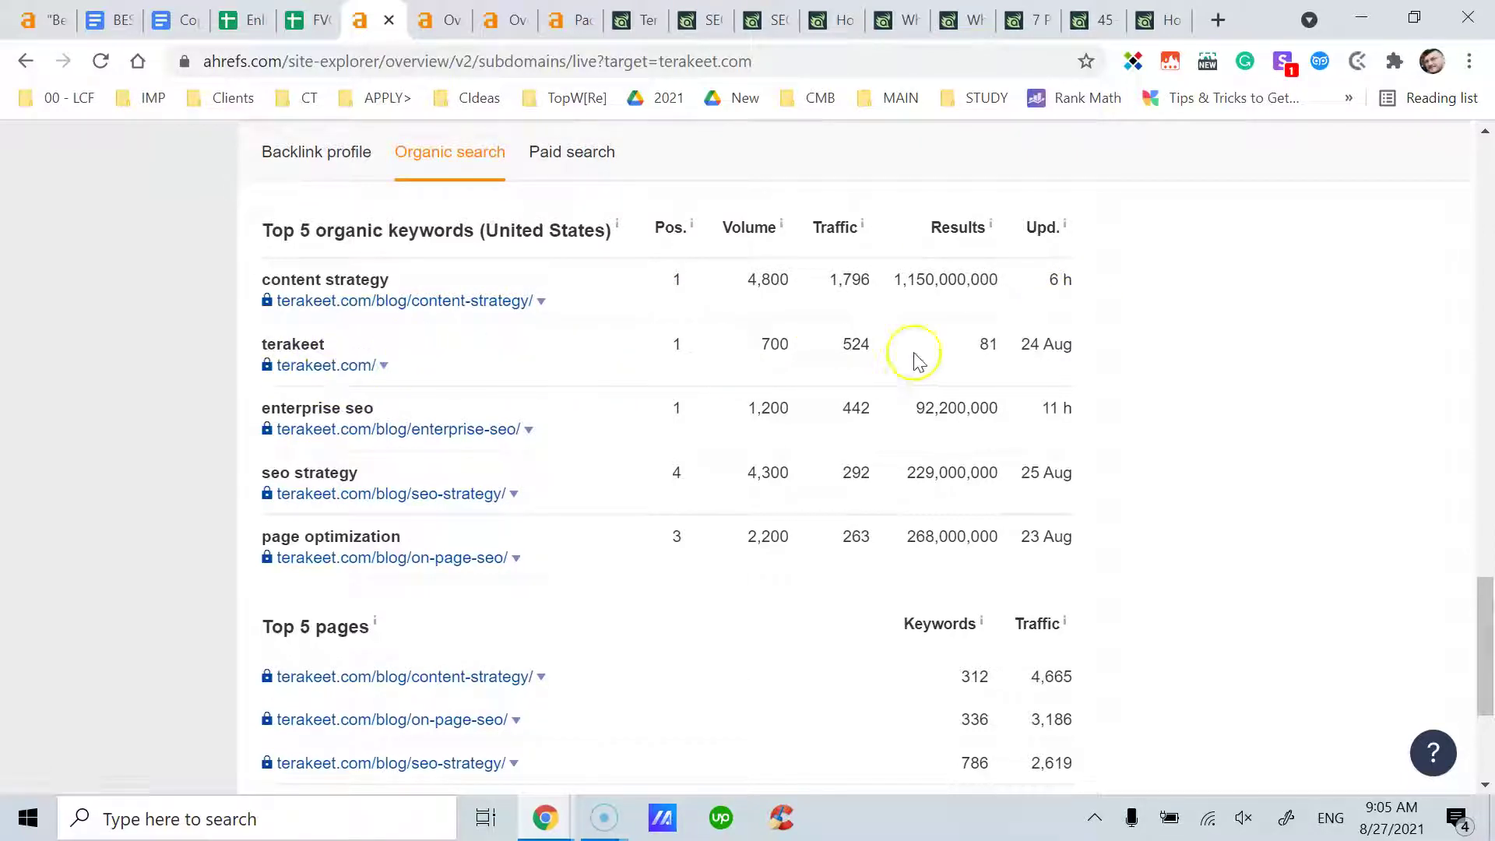
drag(1075, 344, 1038, 345)
click(1022, 348)
Compare the top 5 pages with the top 5 organic keywords, and highlight the content strategy keyword and its traffic estimate
scroll(607, 298, down, 3)
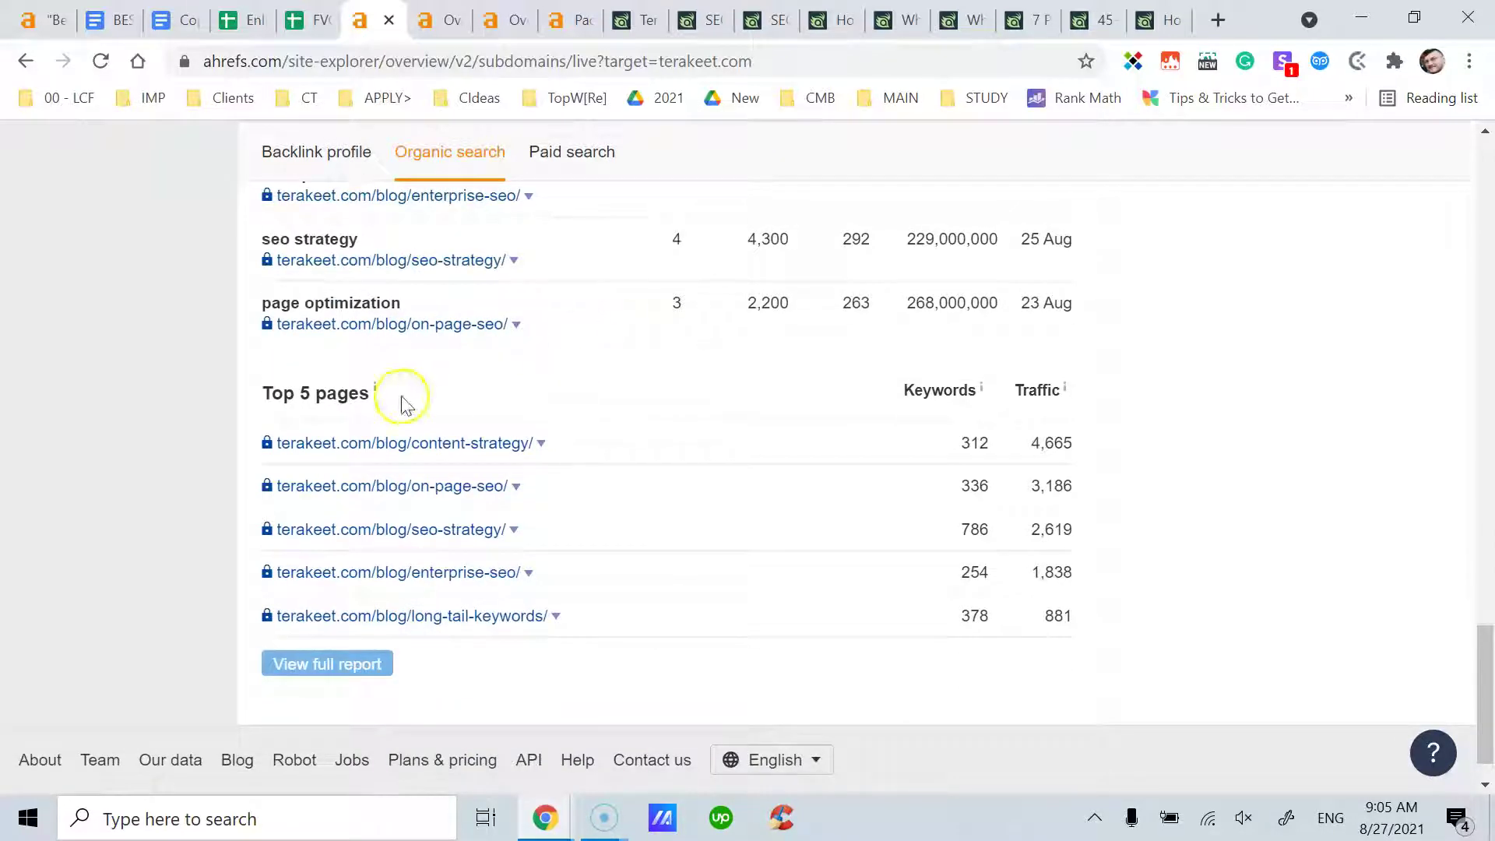
scroll(641, 417, up, 2)
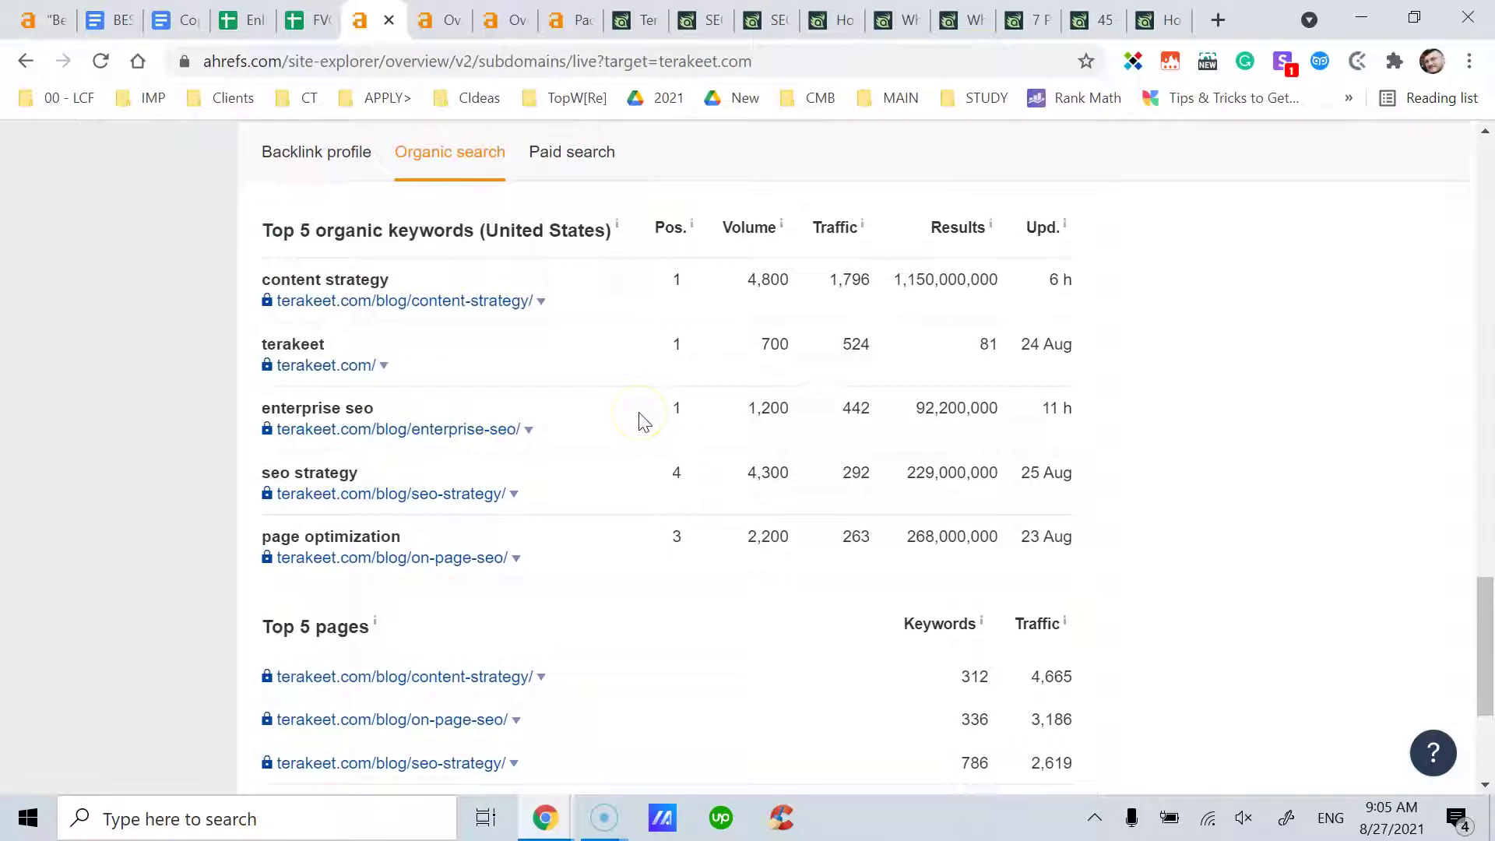
scroll(641, 420, down, 1)
scroll(640, 420, up, 1)
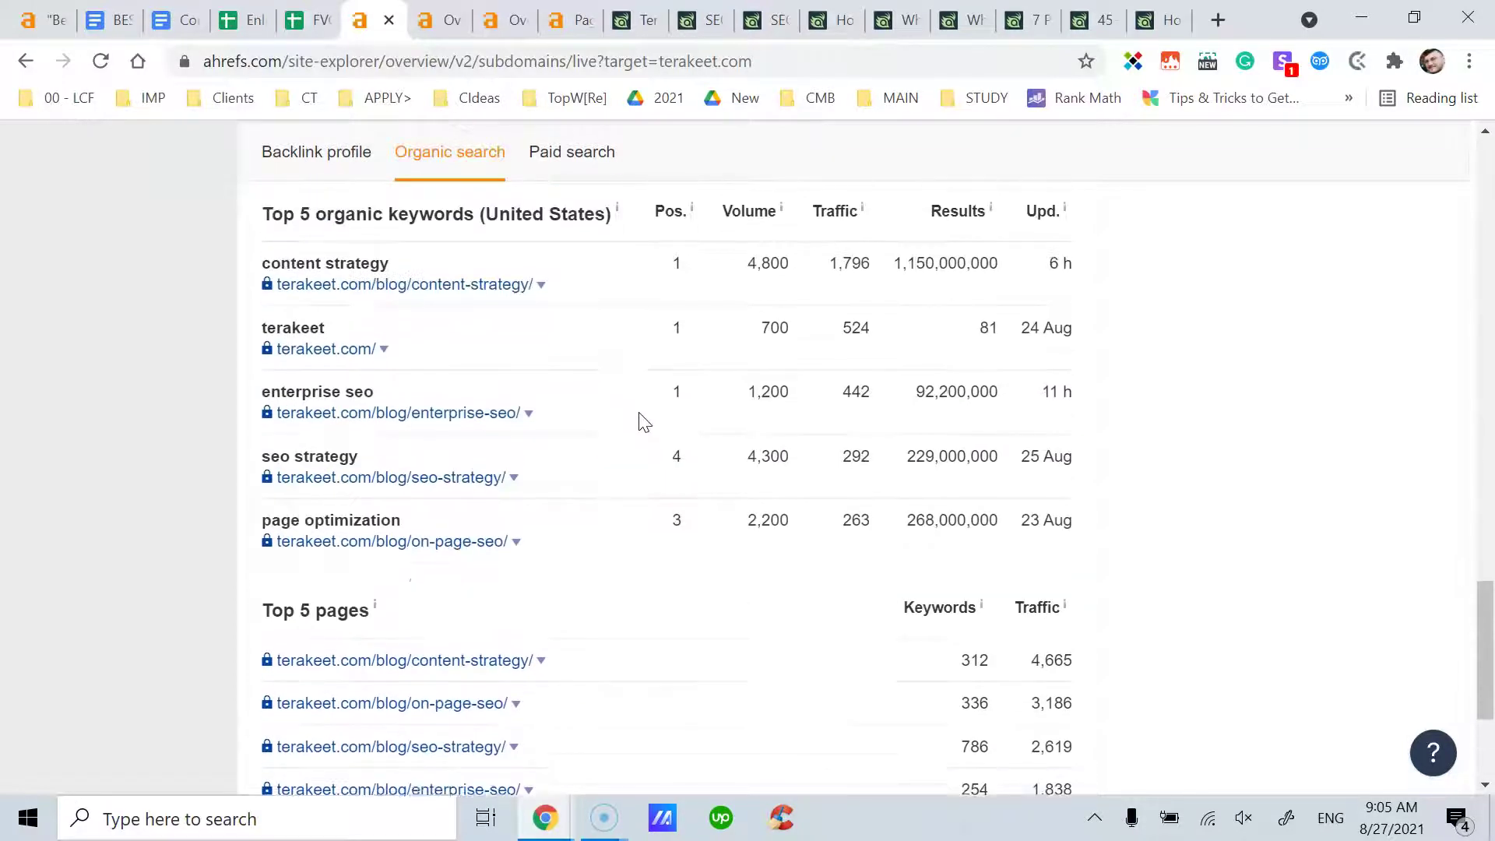
scroll(640, 420, down, 1)
scroll(544, 292, up, 1)
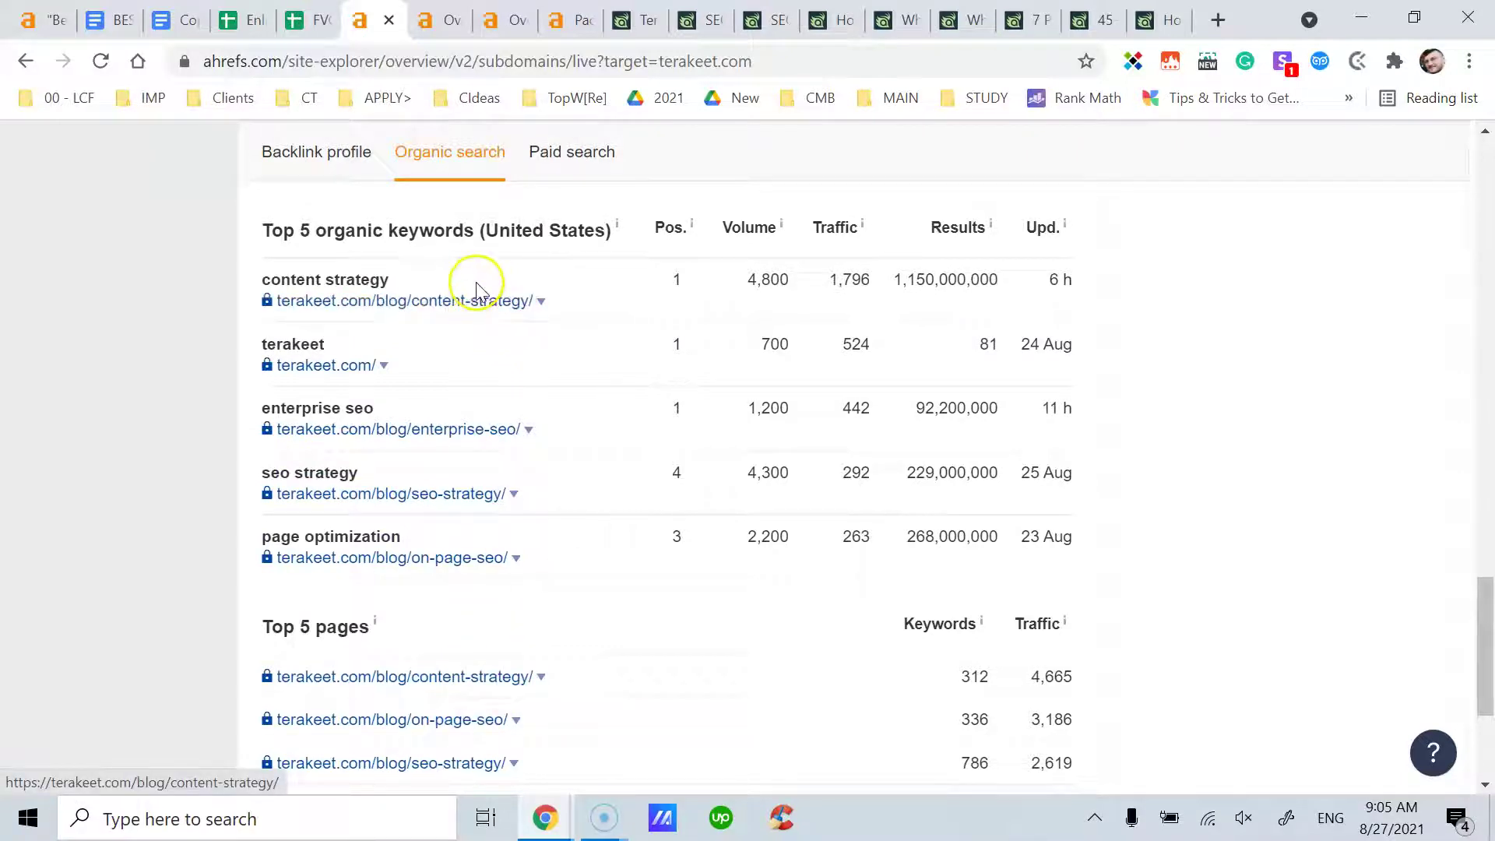
click(787, 410)
click(416, 284)
drag(416, 285, 269, 282)
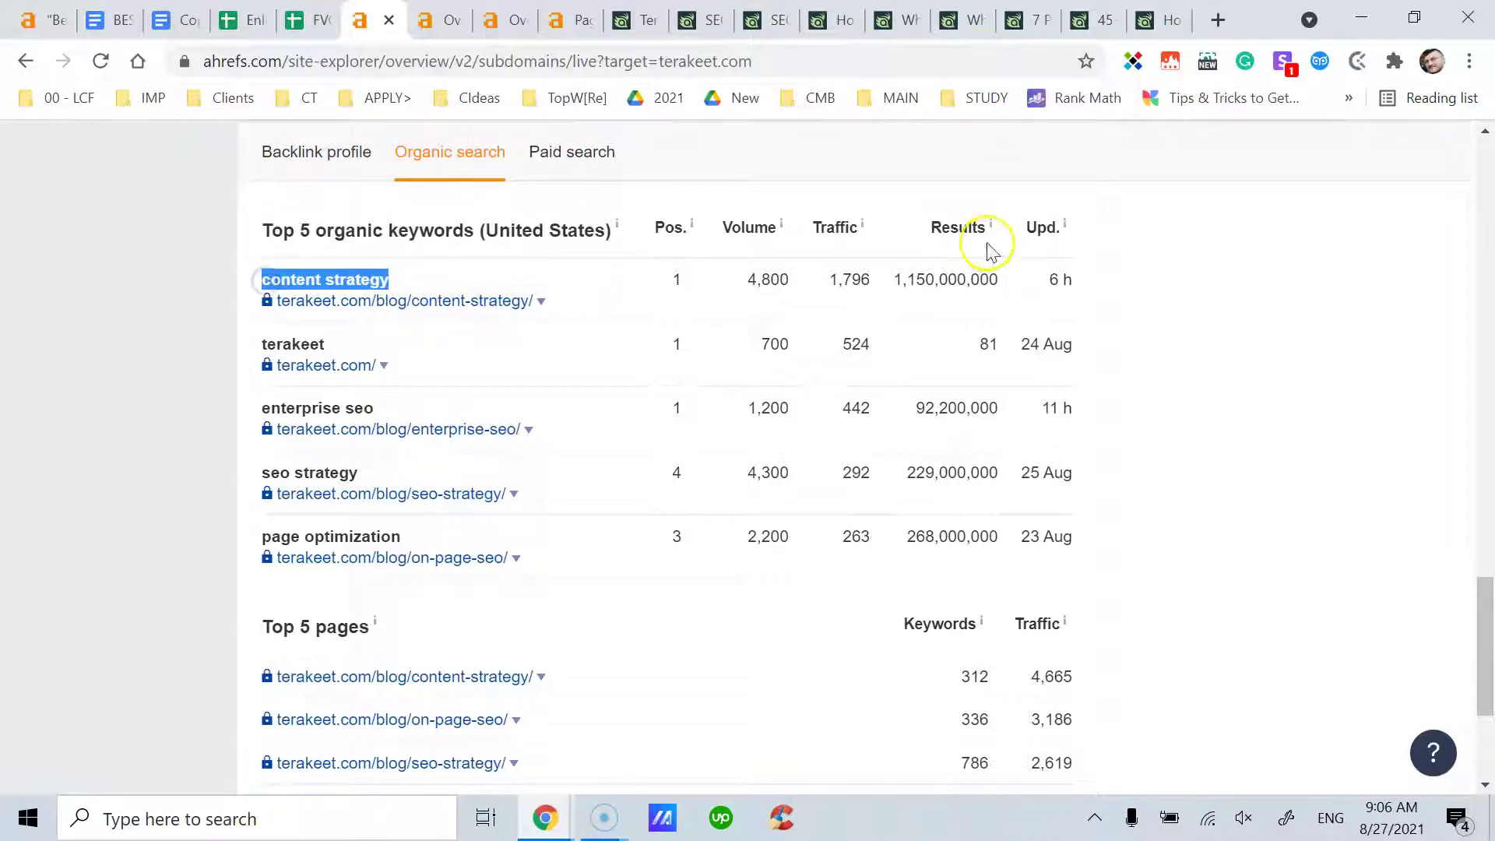
click(866, 258)
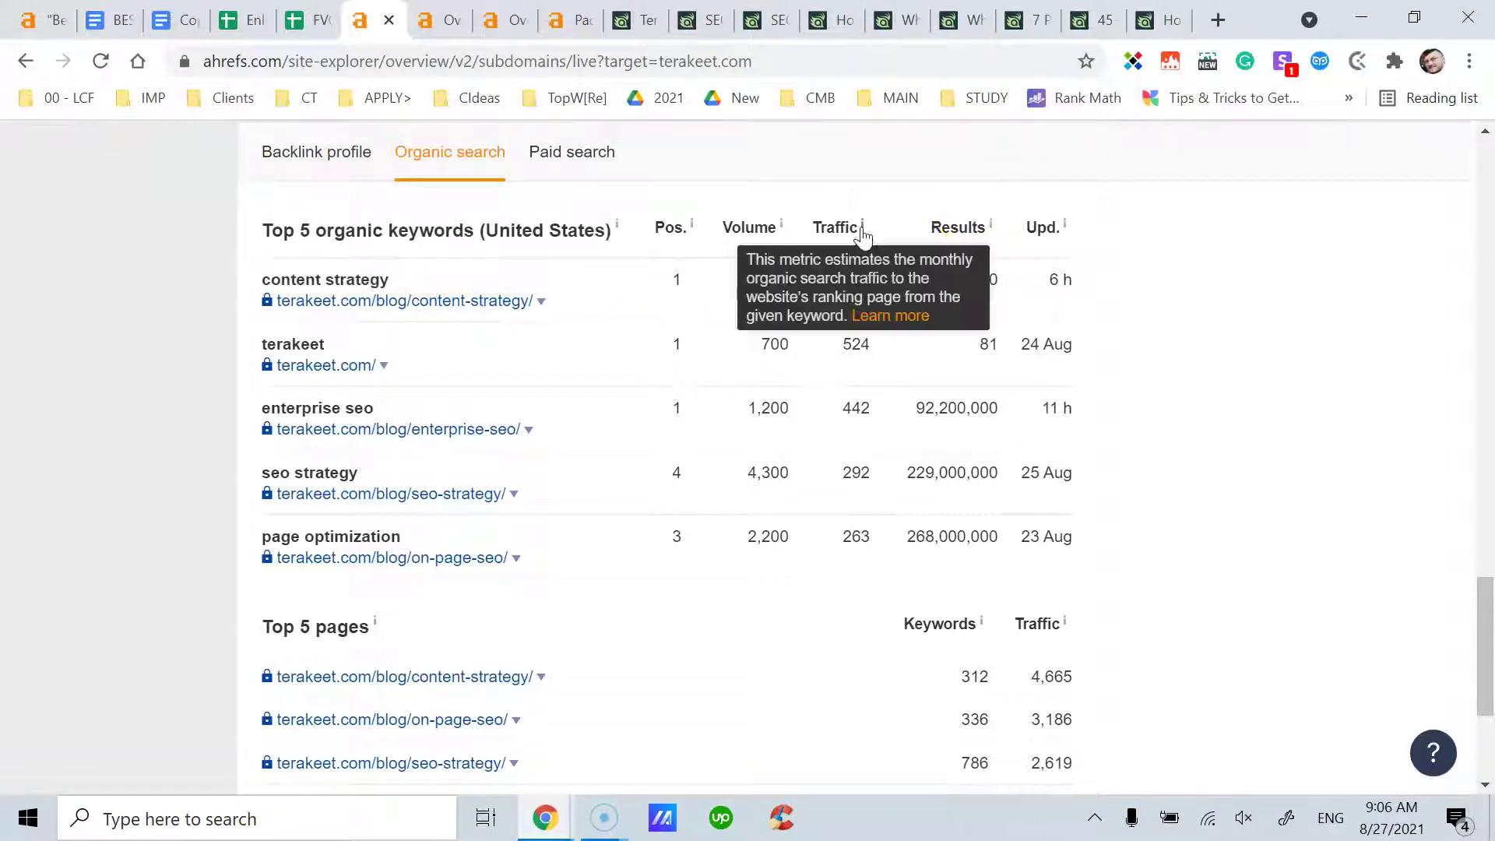
drag(829, 281, 872, 290)
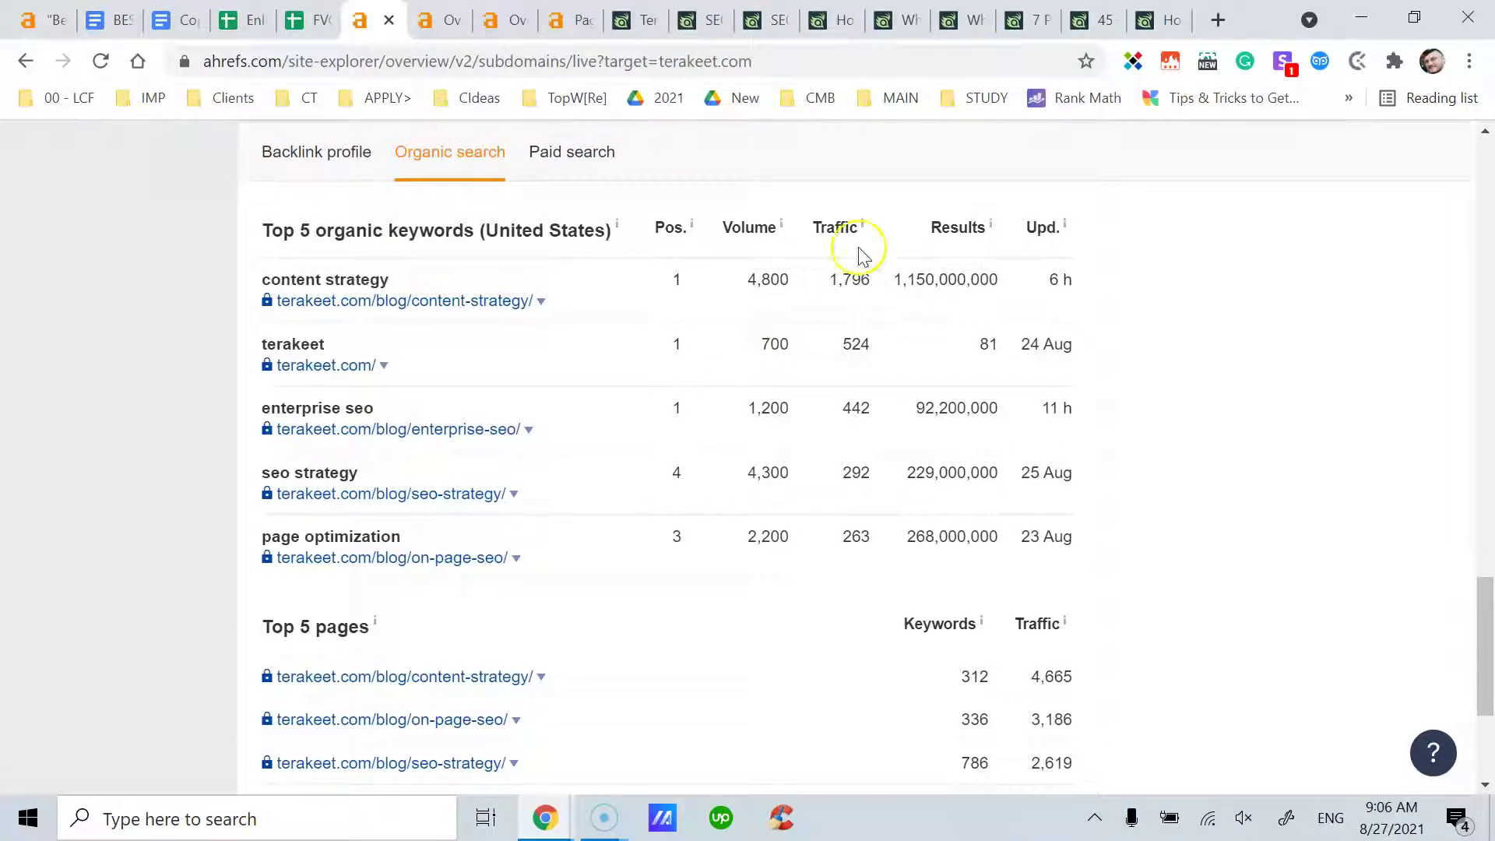
mouse_move(860, 225)
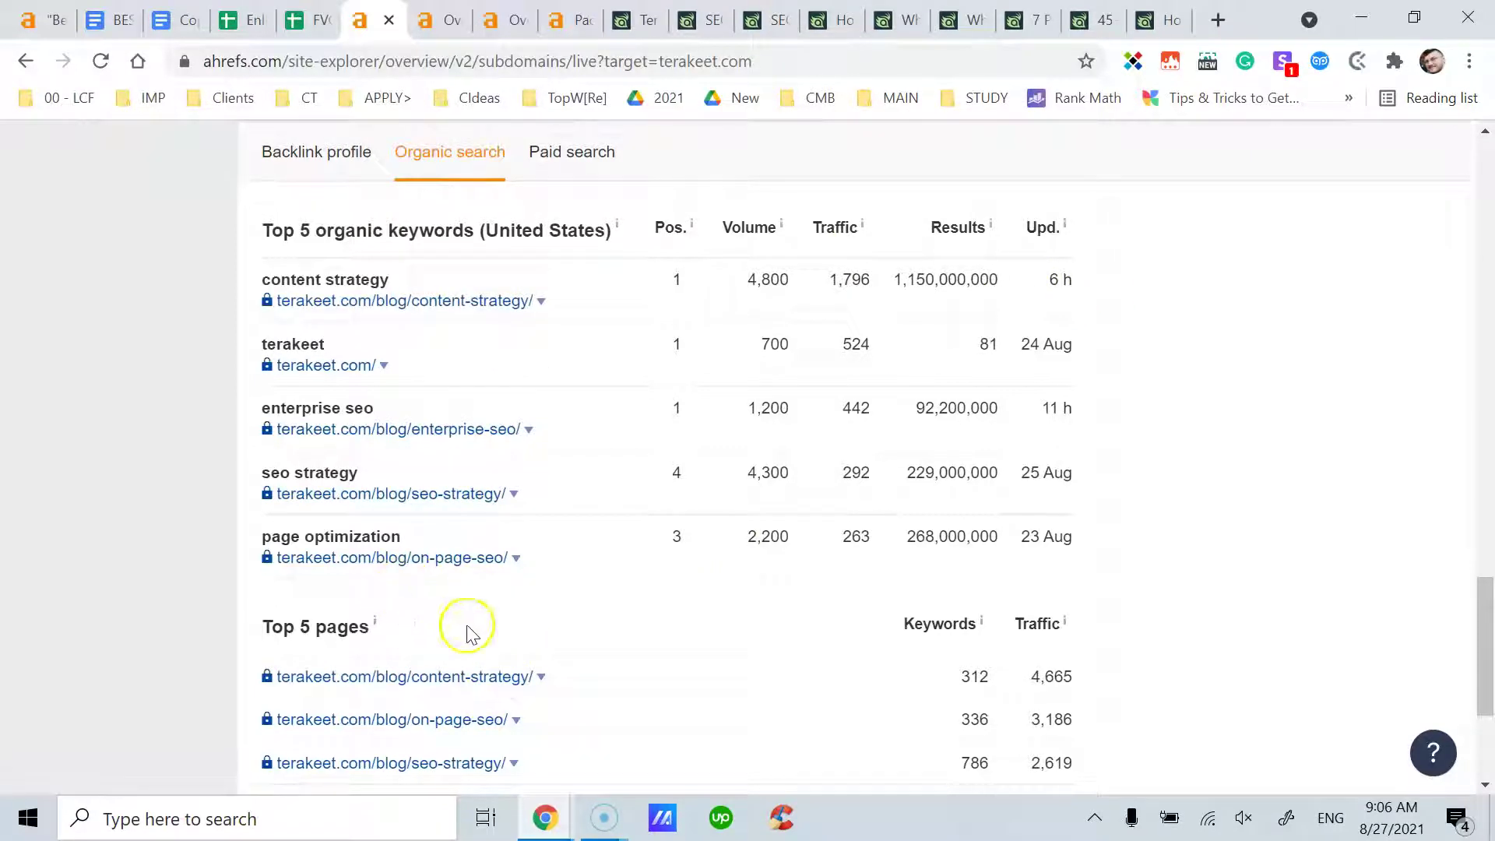
Read the Keywords metric explanation for the top 5 pages, and highlight the keyword count of the content-strategy page
scroll(467, 600, up, 1)
scroll(626, 611, down, 2)
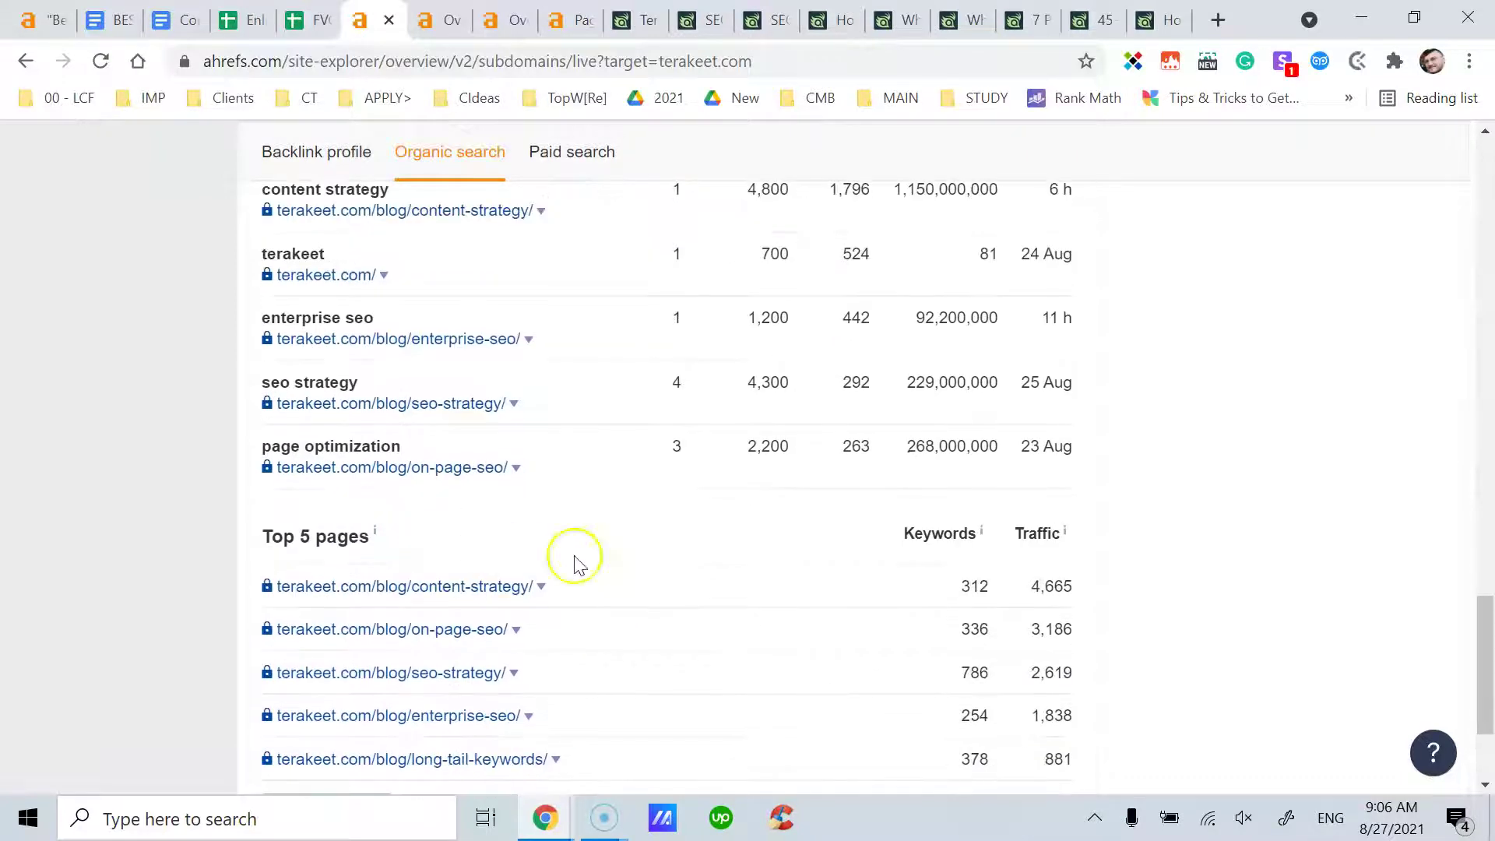
mouse_move(982, 538)
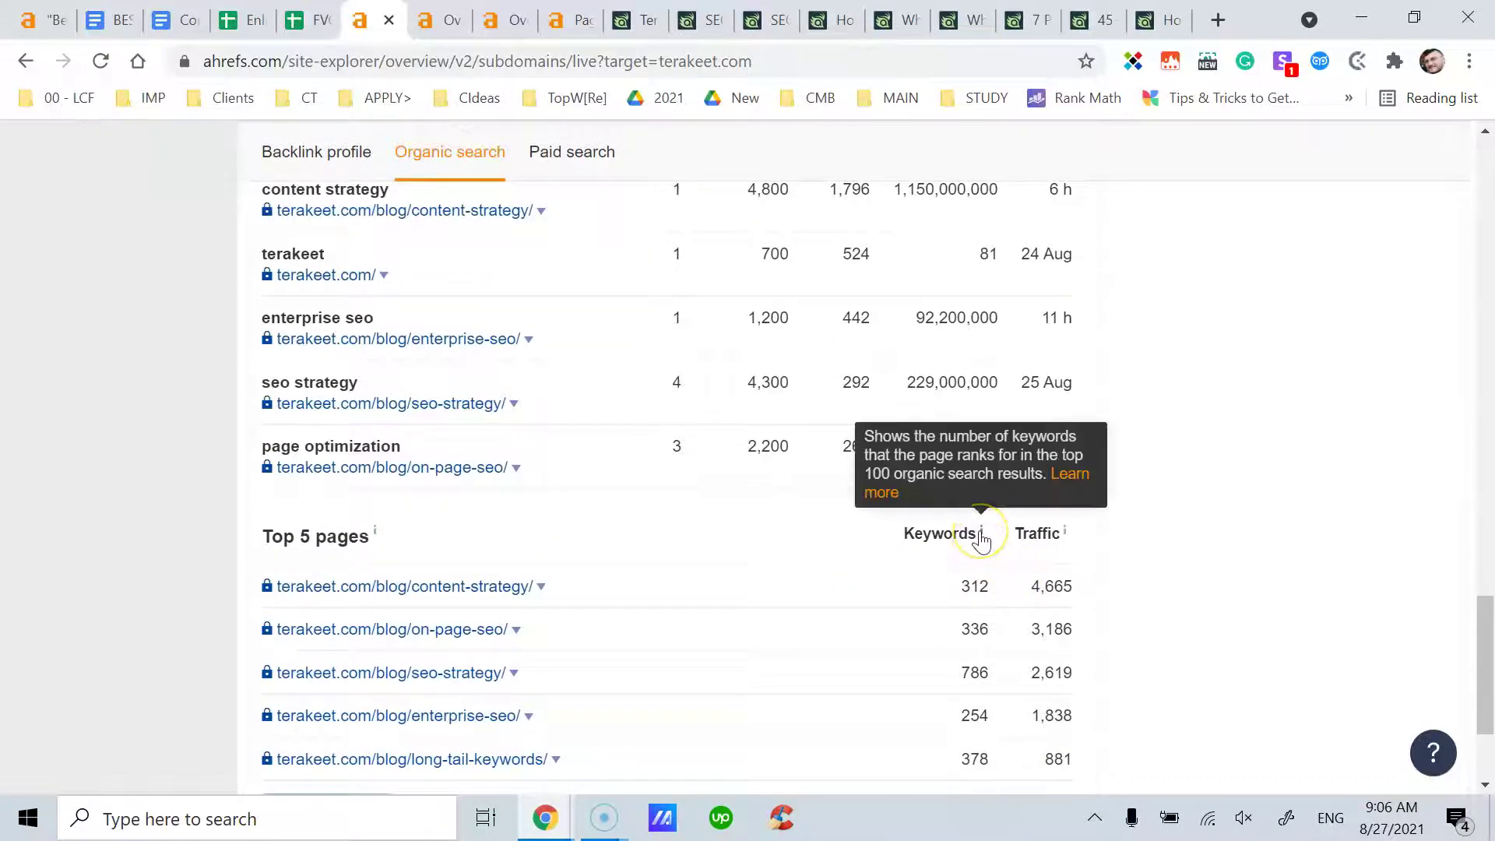
double_click(966, 586)
click(967, 586)
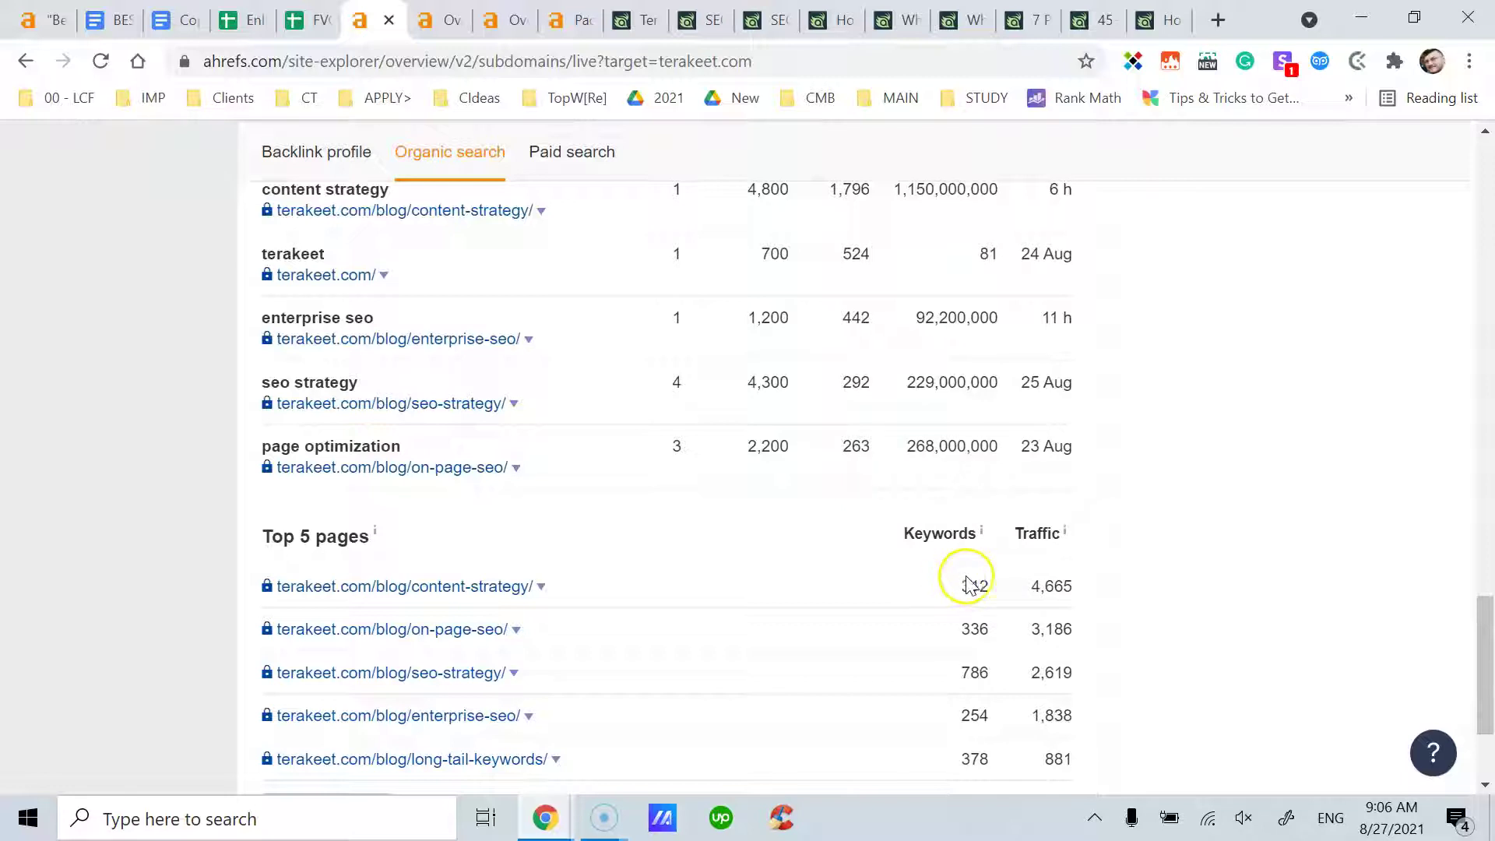
scroll(1077, 526, up, 1)
scroll(1078, 525, down, 1)
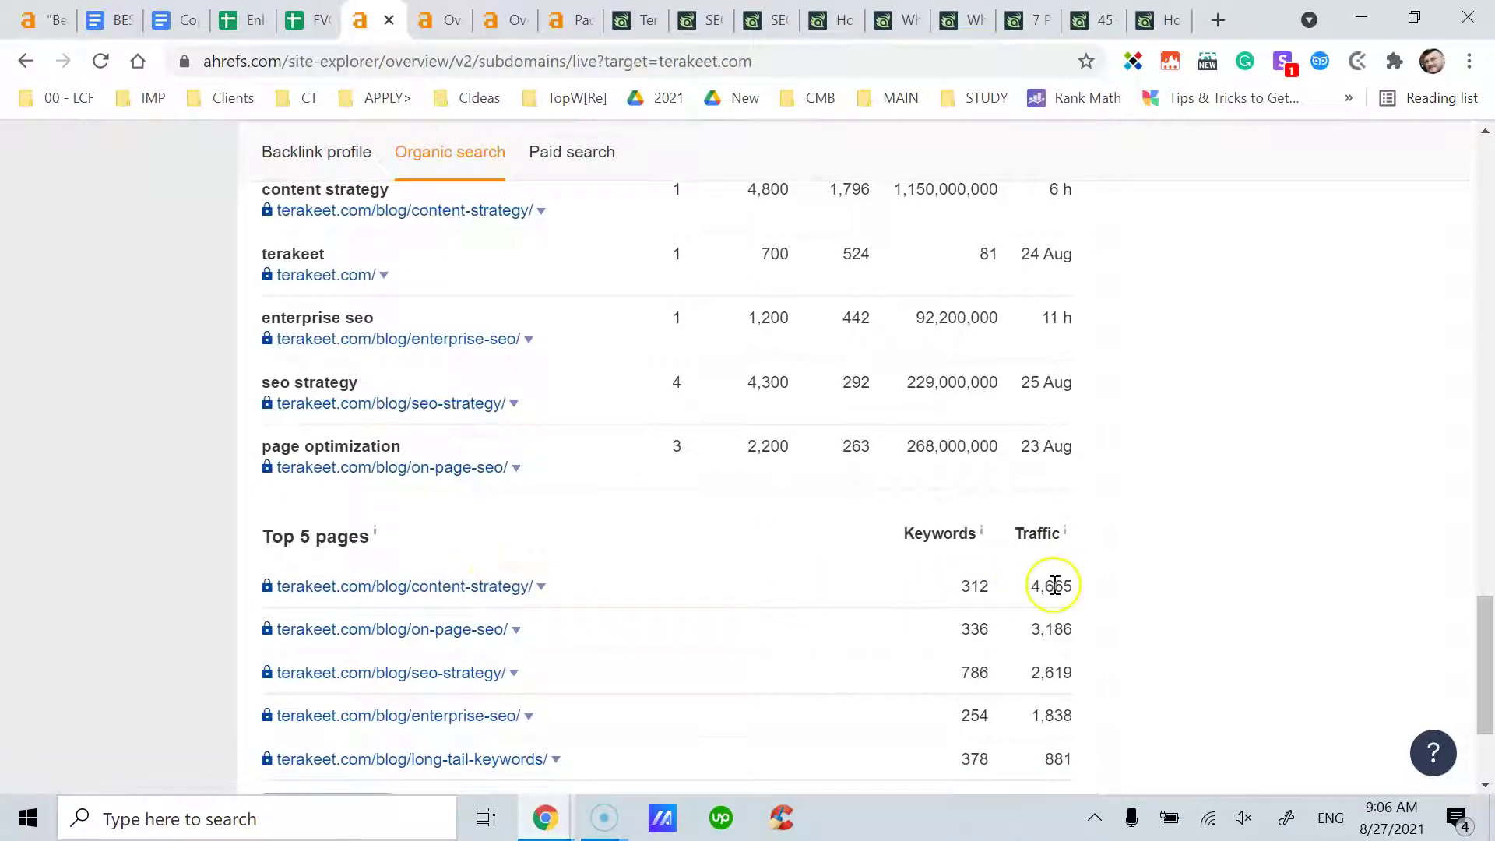
Read the Traffic metric explanation for the top 5 pages, highlight the content-strategy page's traffic, and view the rest of the list
mouse_move(1068, 537)
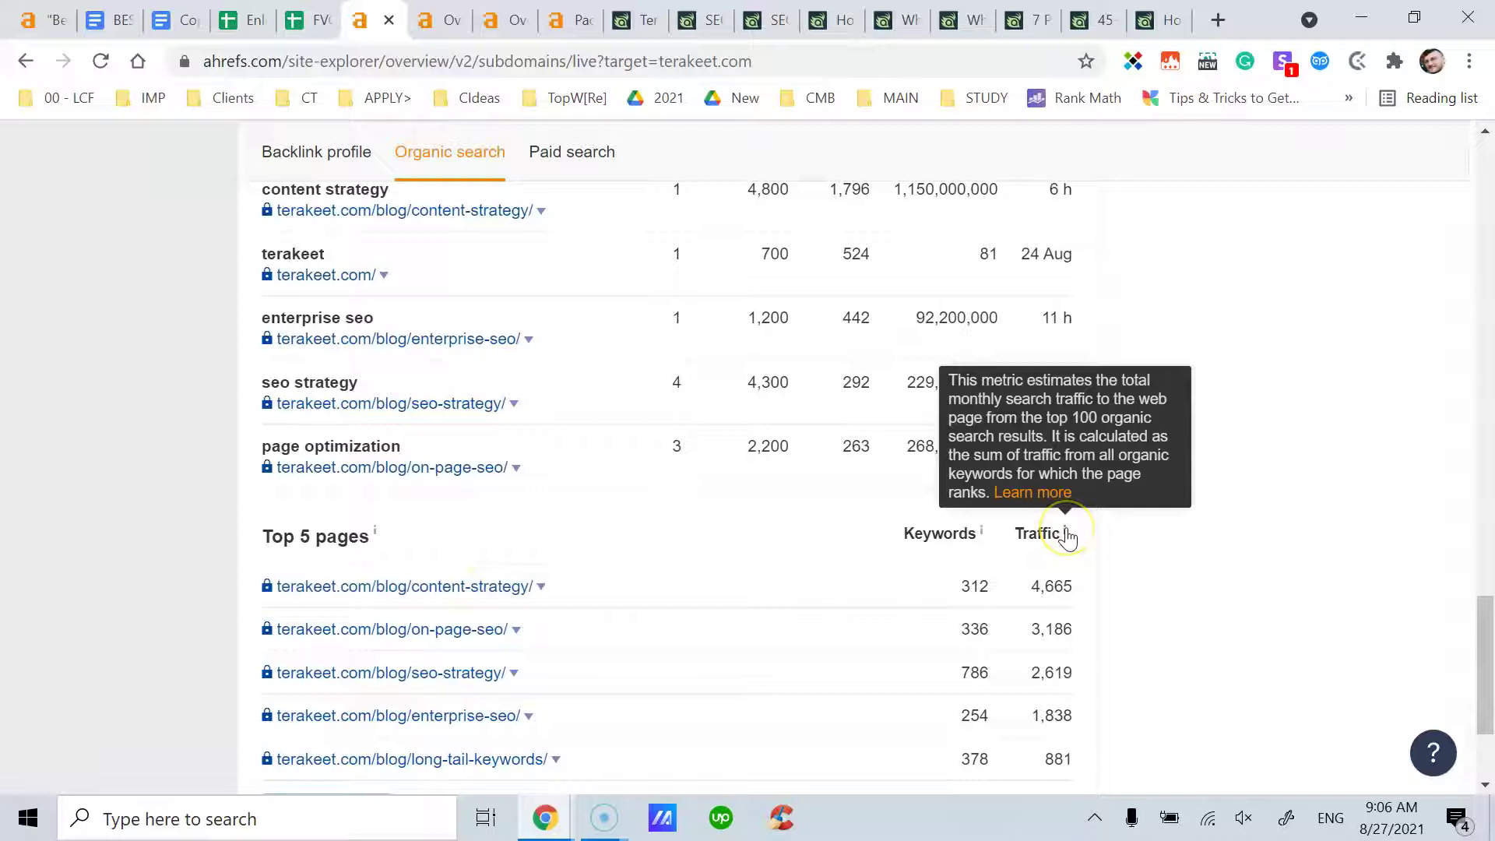
mouse_move(1072, 590)
mouse_down()
mouse_move(1034, 587)
mouse_move(1068, 584)
mouse_move(1051, 586)
mouse_up()
click(1032, 590)
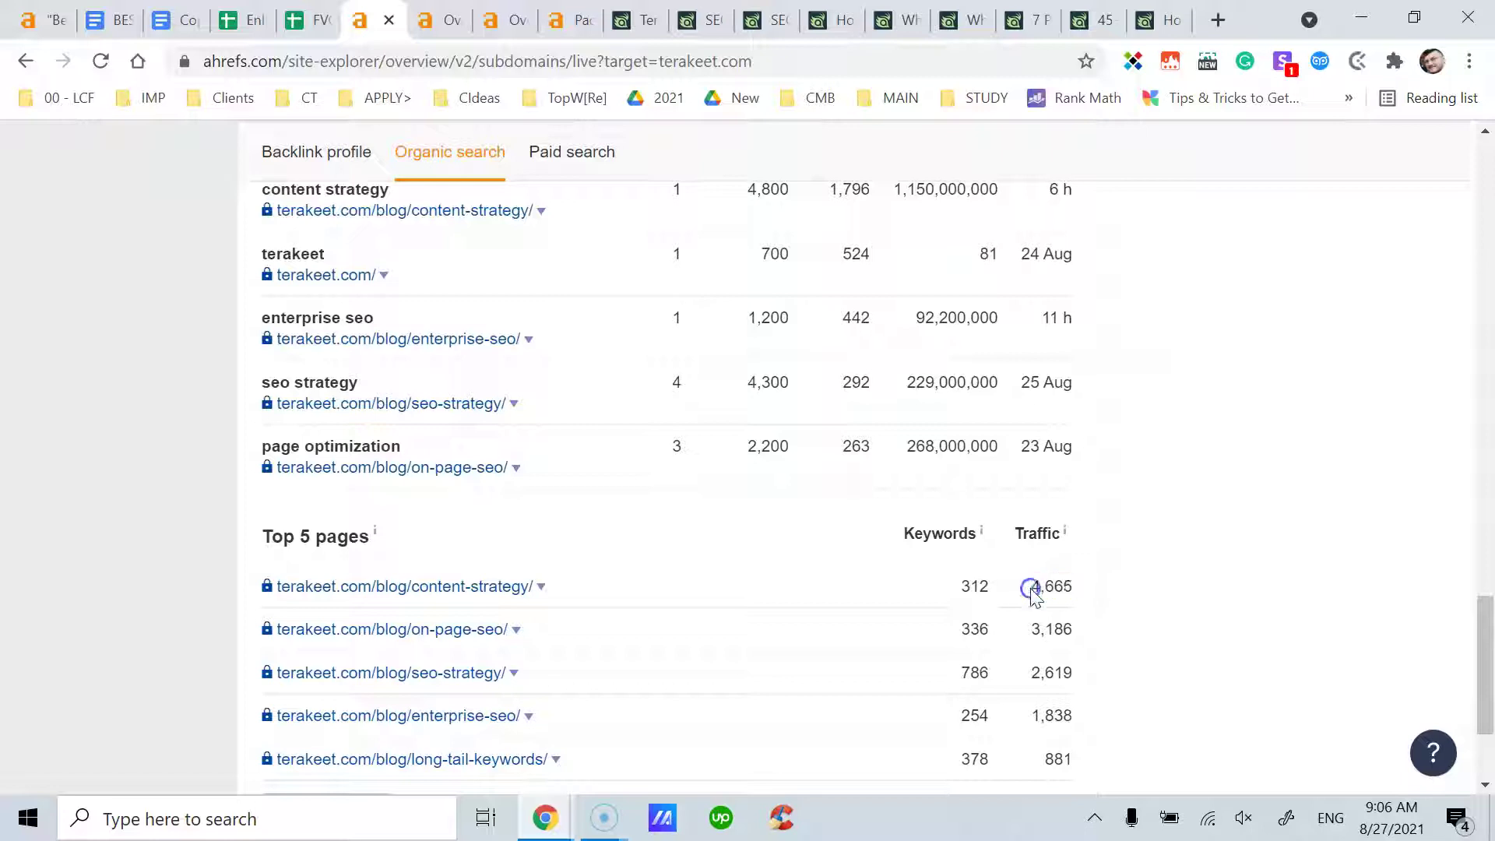
click(1039, 586)
scroll(725, 603, down, 2)
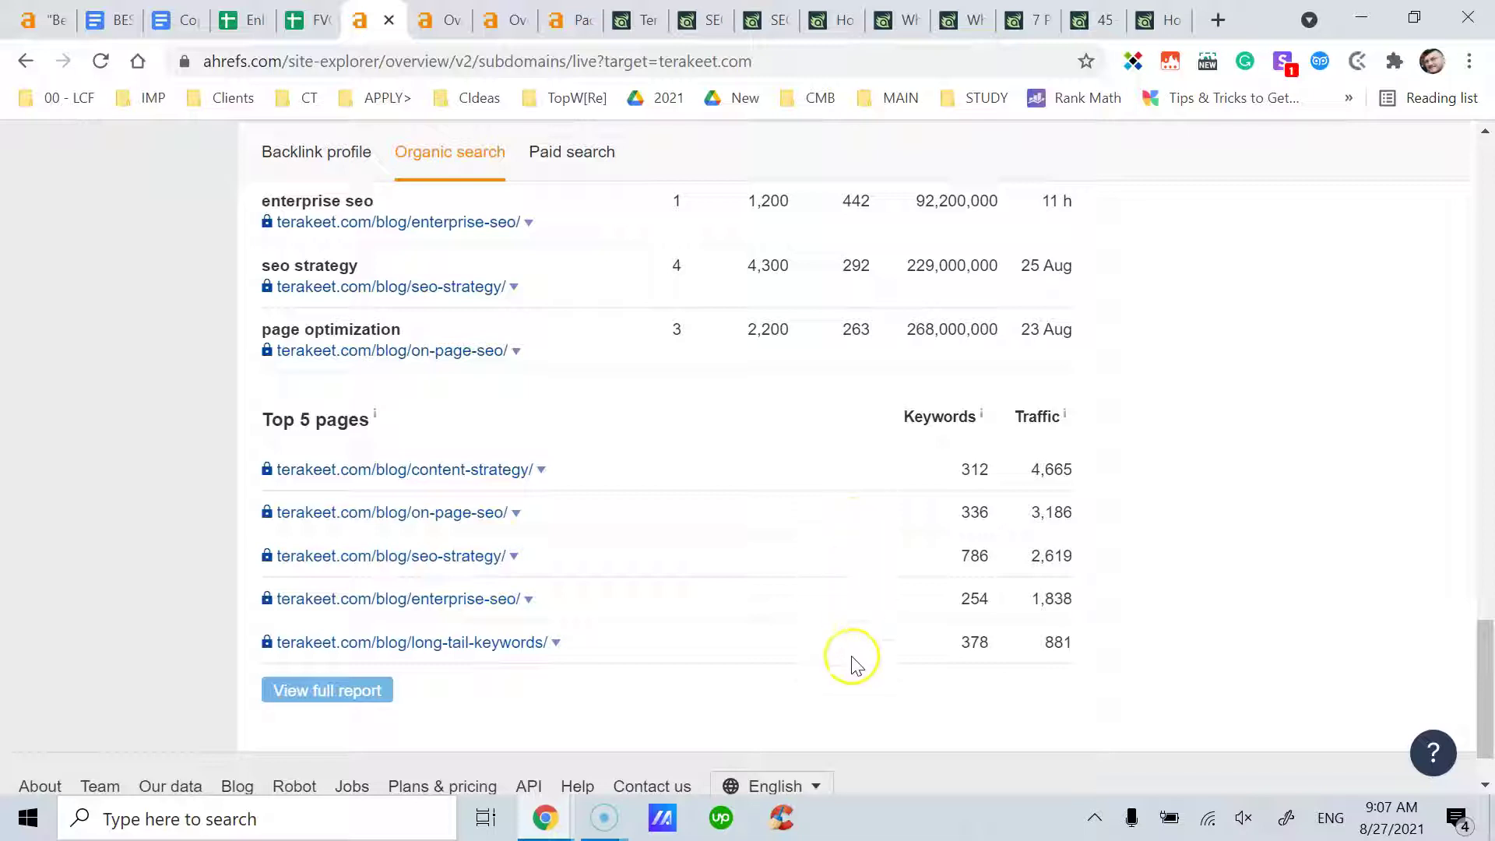
Highlight the on-page-seo page's keyword count and traffic among the top 5 pages, and read the Traffic metric explanation
double_click(974, 512)
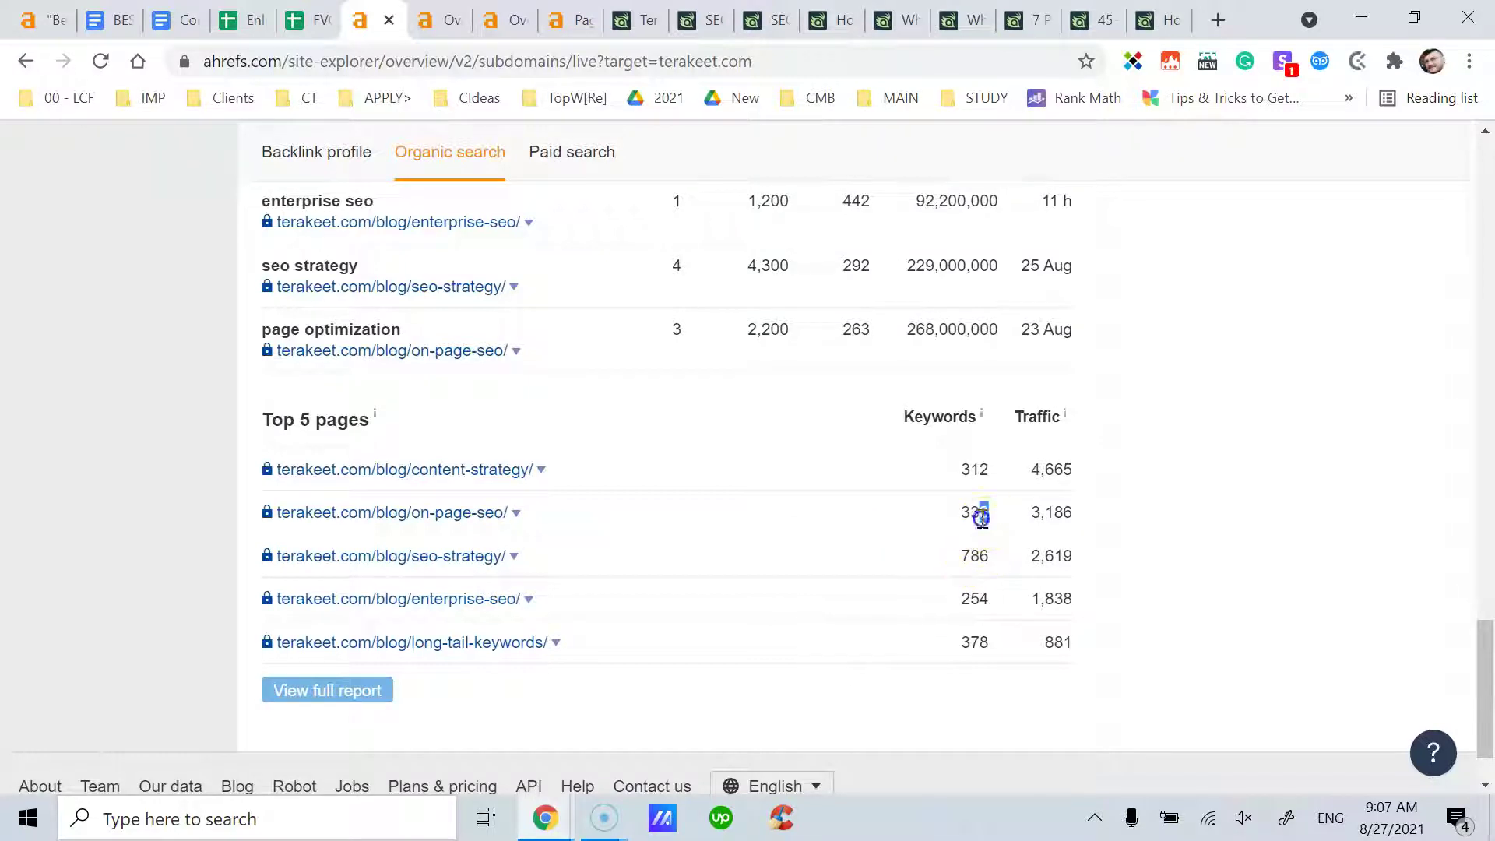
click(968, 516)
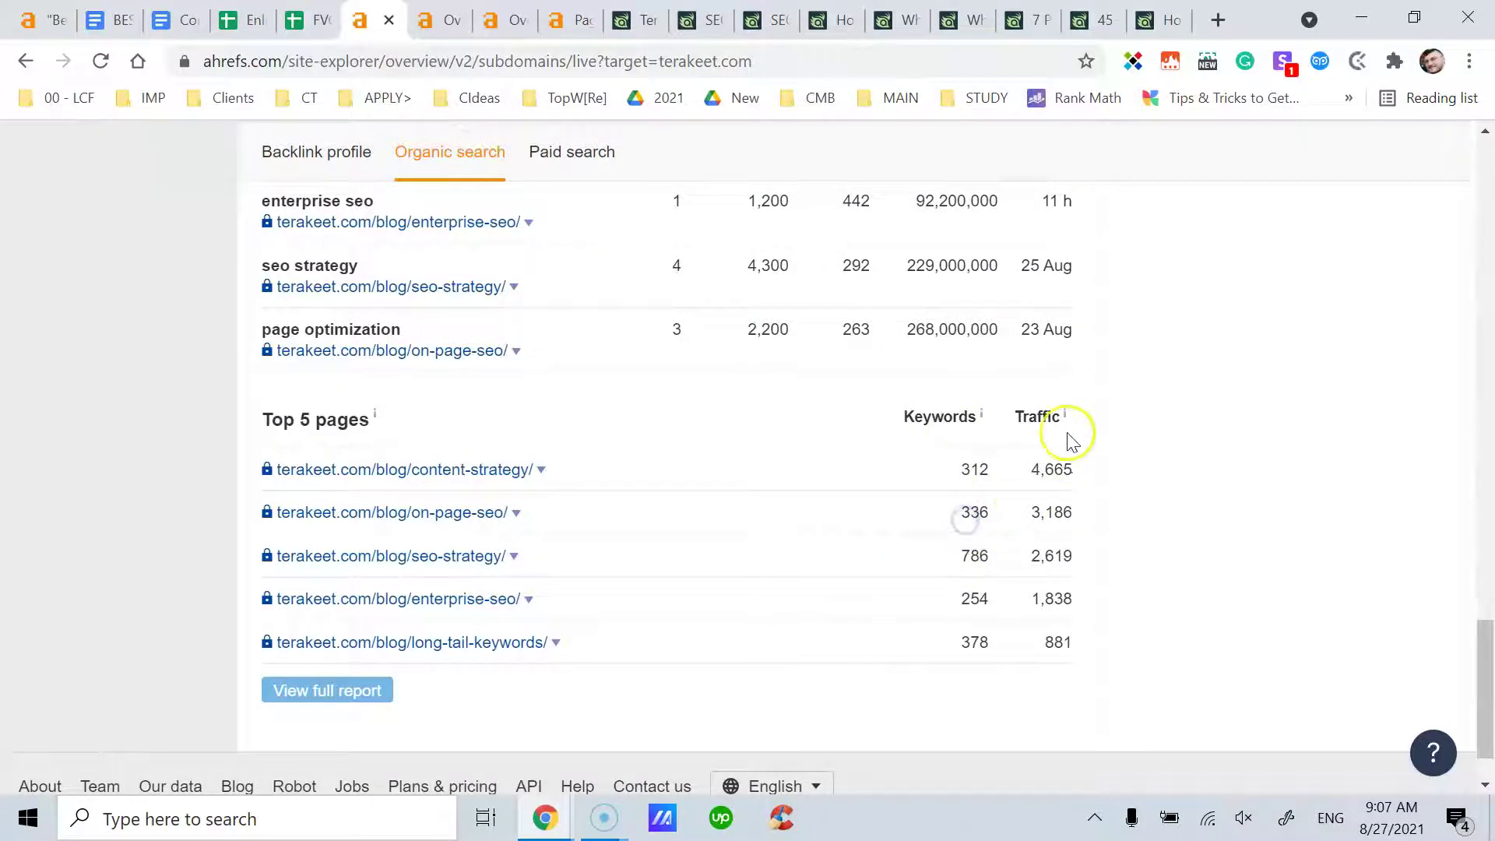
mouse_move(1064, 420)
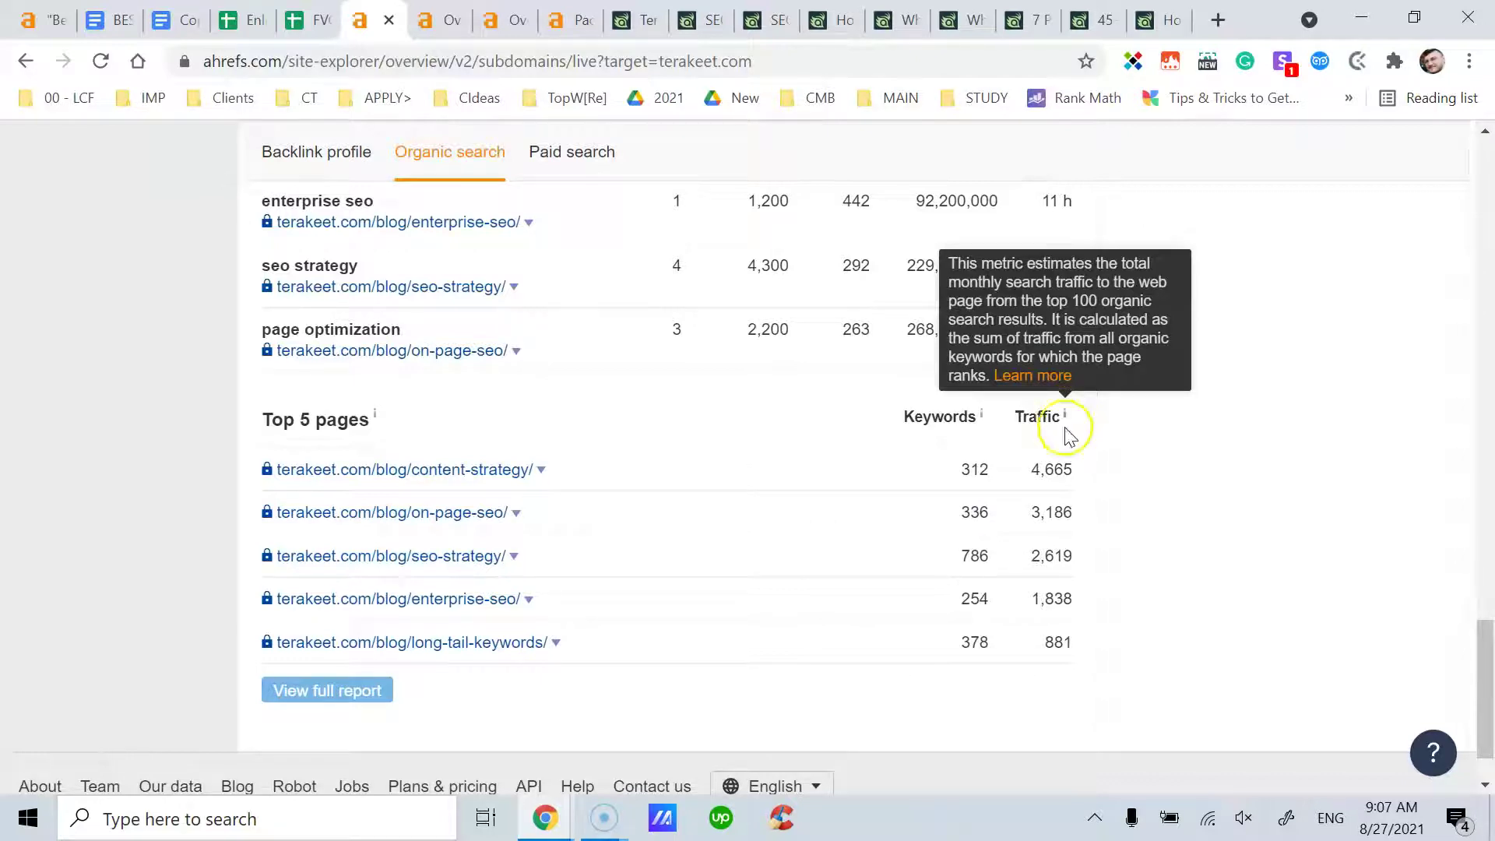
click(1030, 517)
double_click(1032, 517)
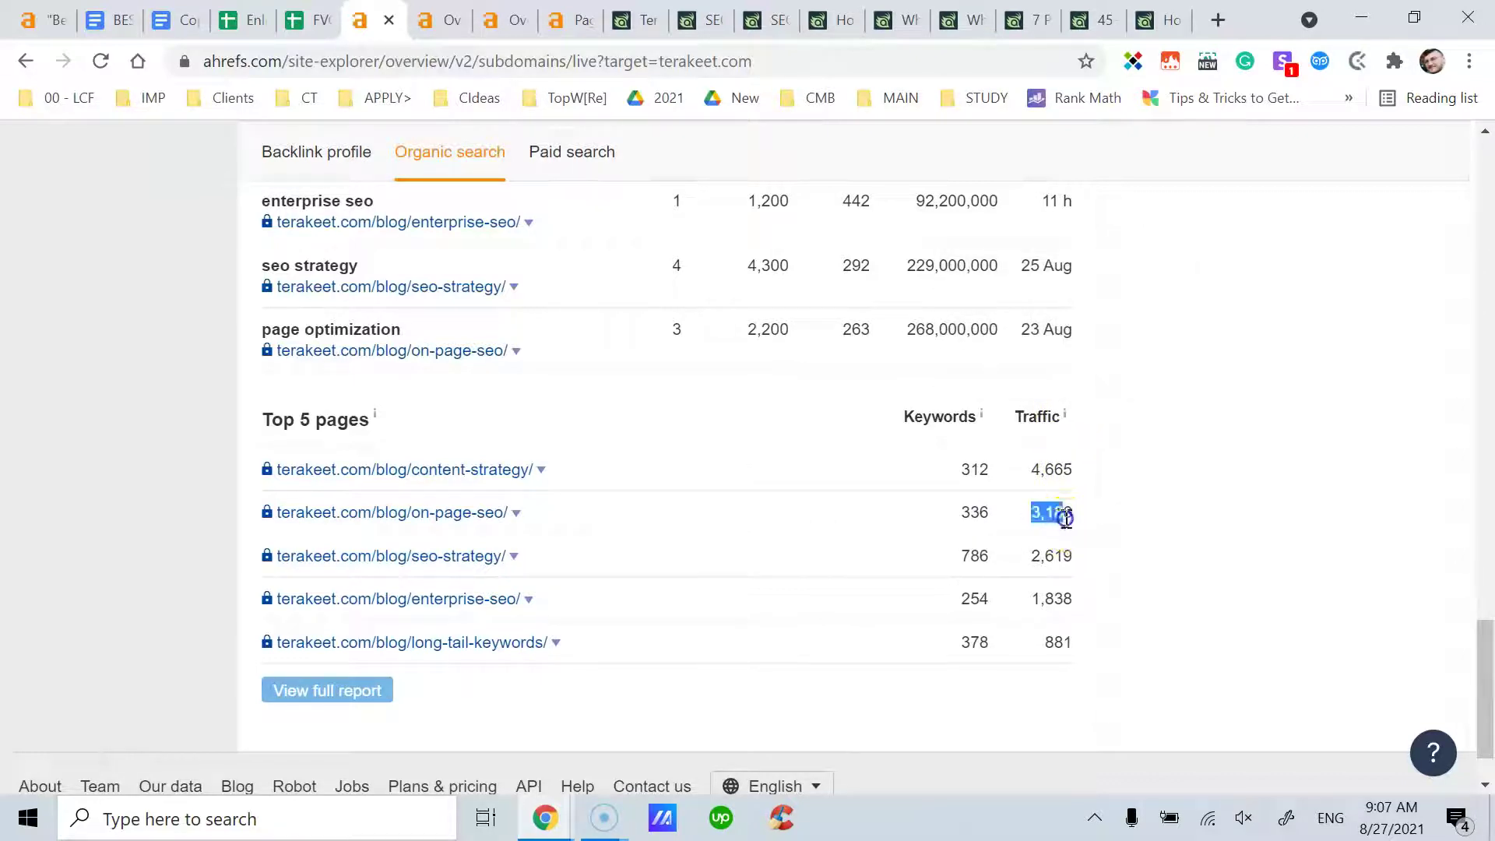
click(1038, 566)
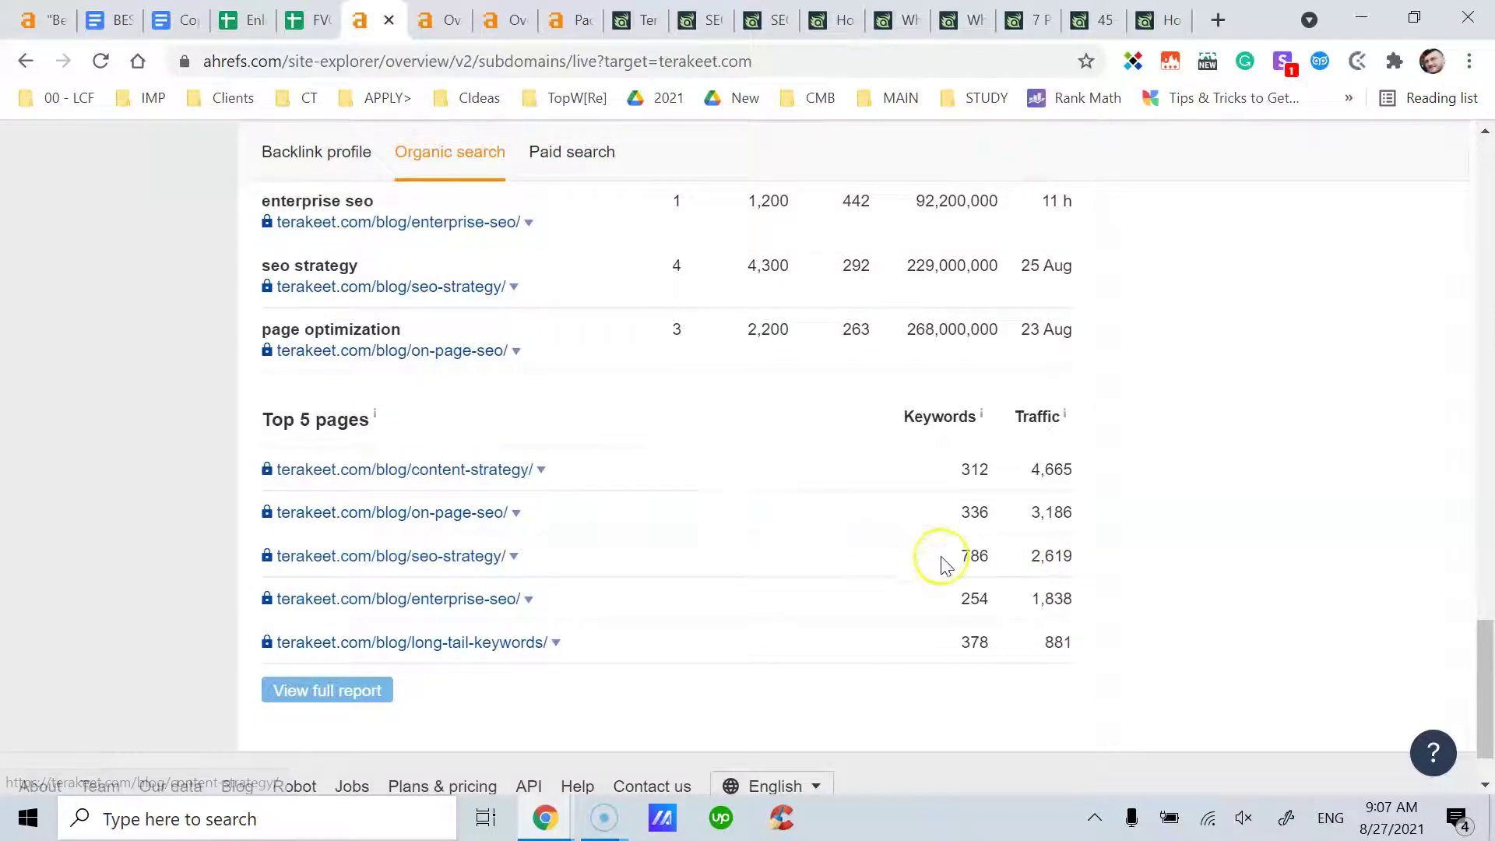
Read the Keywords metric explanation for the top 5 pages, and highlight the keyword count of the seo-strategy page
double_click(966, 556)
mouse_move(978, 421)
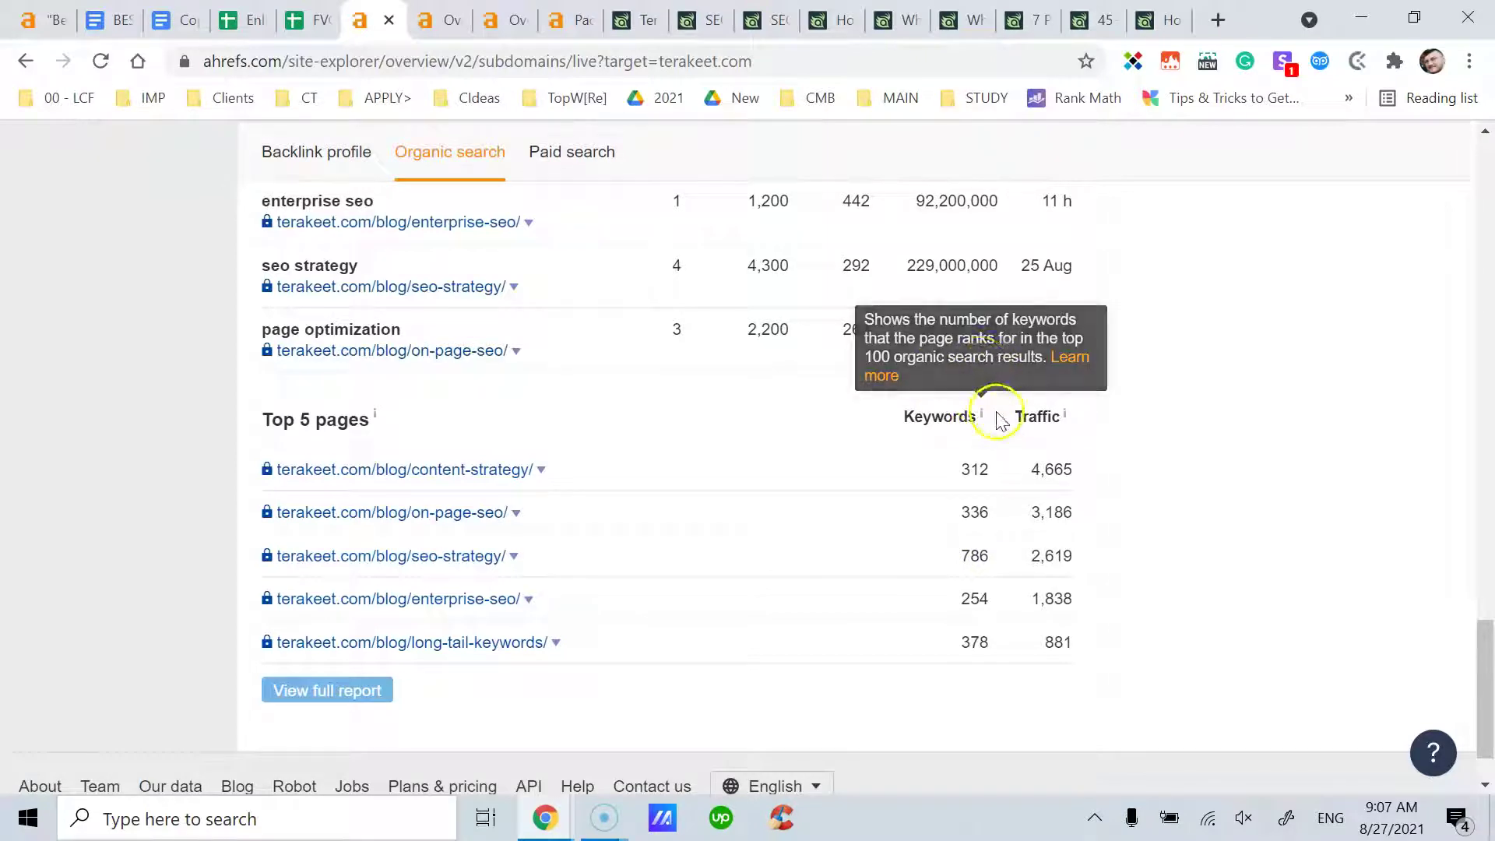
double_click(964, 555)
click(965, 561)
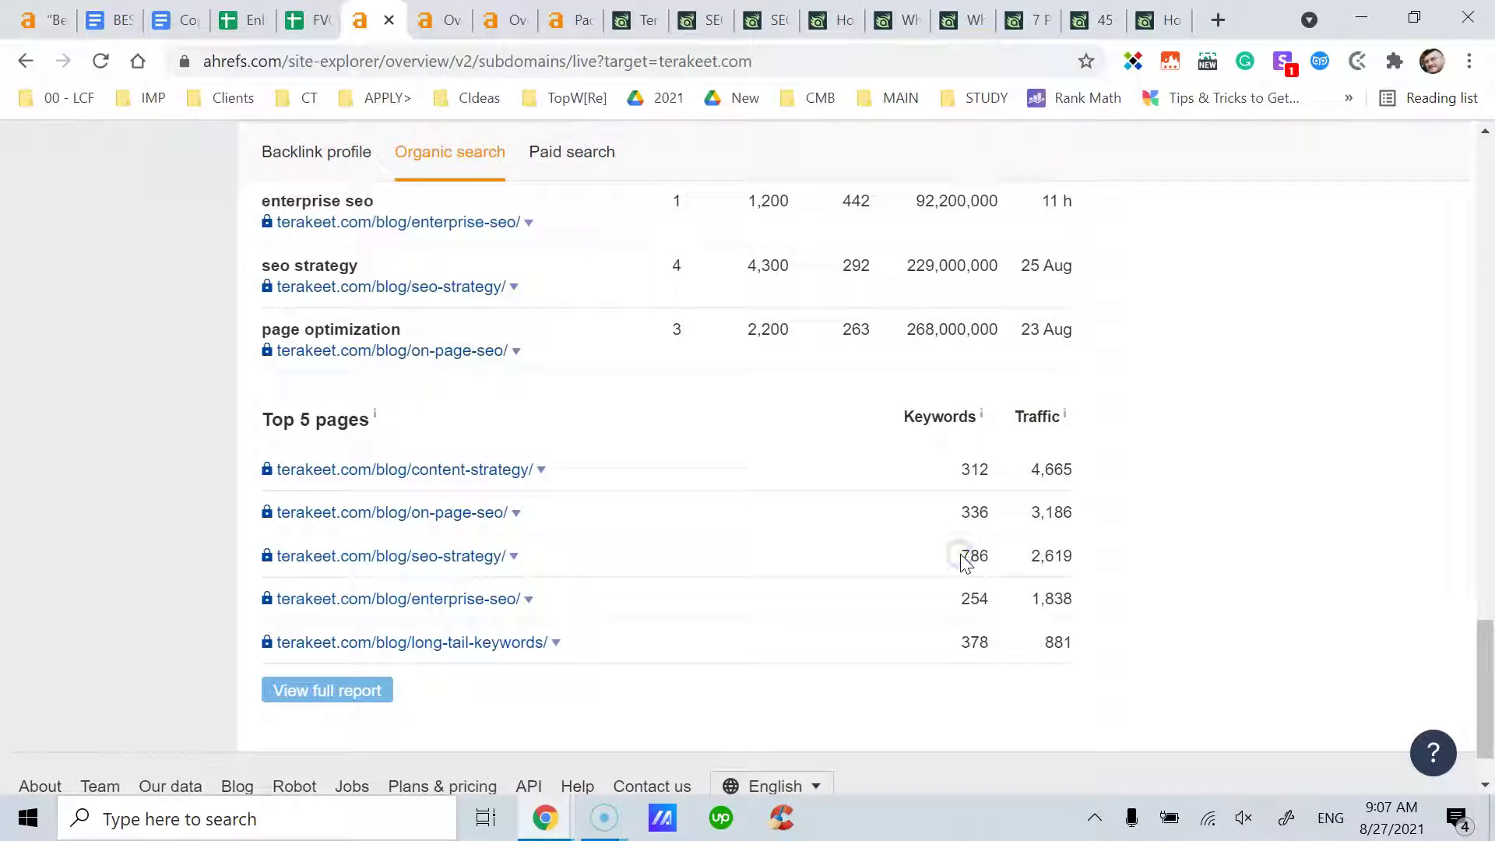
click(990, 556)
click(1034, 556)
drag(1034, 556, 967, 562)
click(989, 558)
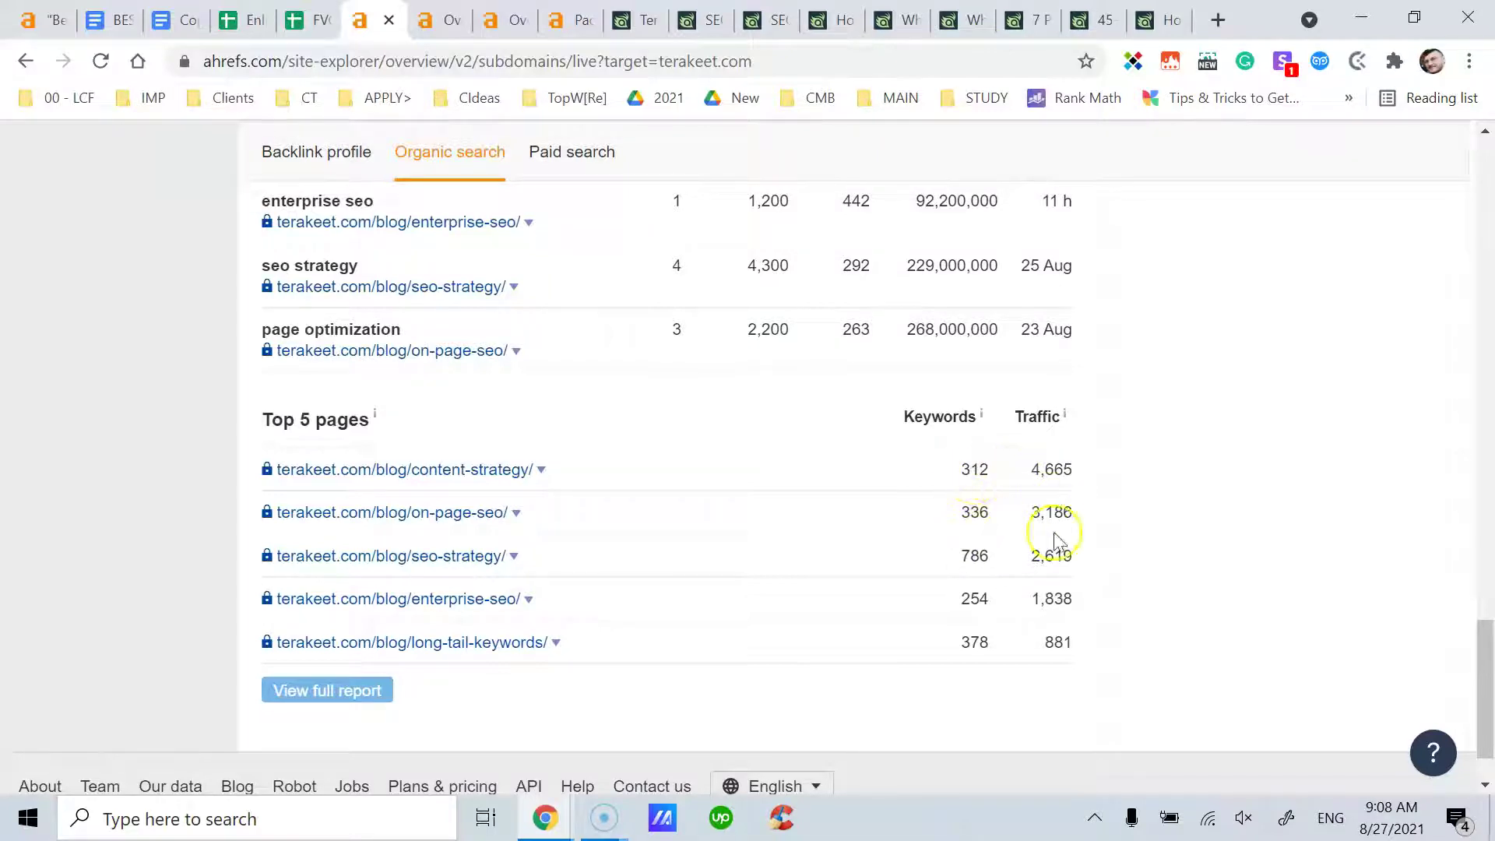
Highlight the seo-strategy page's traffic in the top 5 pages, and review the list against the organic keywords
drag(1032, 555, 1075, 568)
click(1072, 555)
click(1074, 561)
scroll(1077, 570, up, 2)
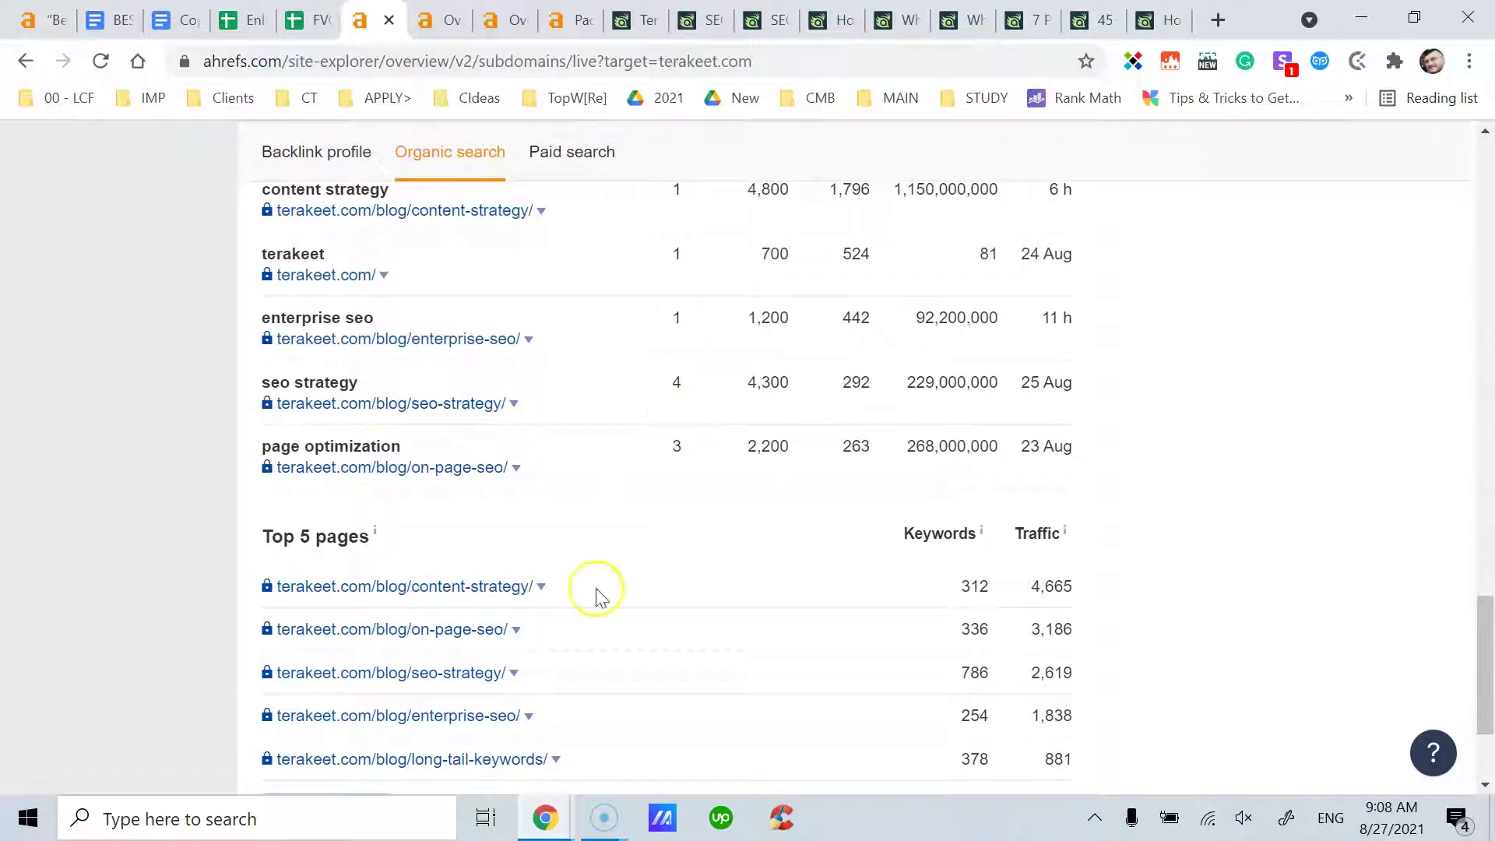
Compare the top 5 pages in the terakeet.com overview with those in the terakeet.com/blog overview
click(438, 22)
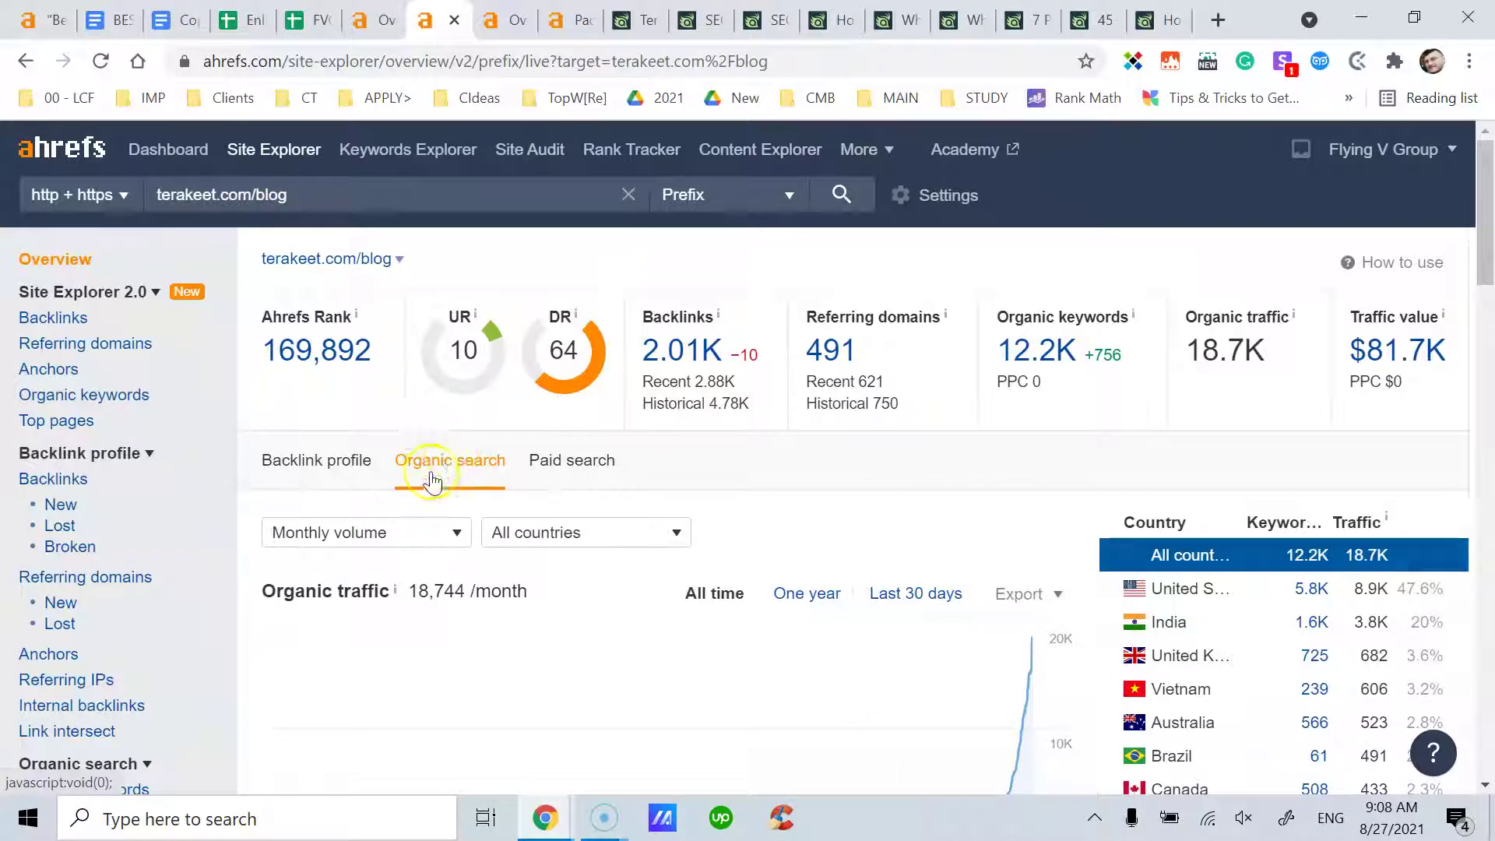
drag(1483, 257, 1421, 717)
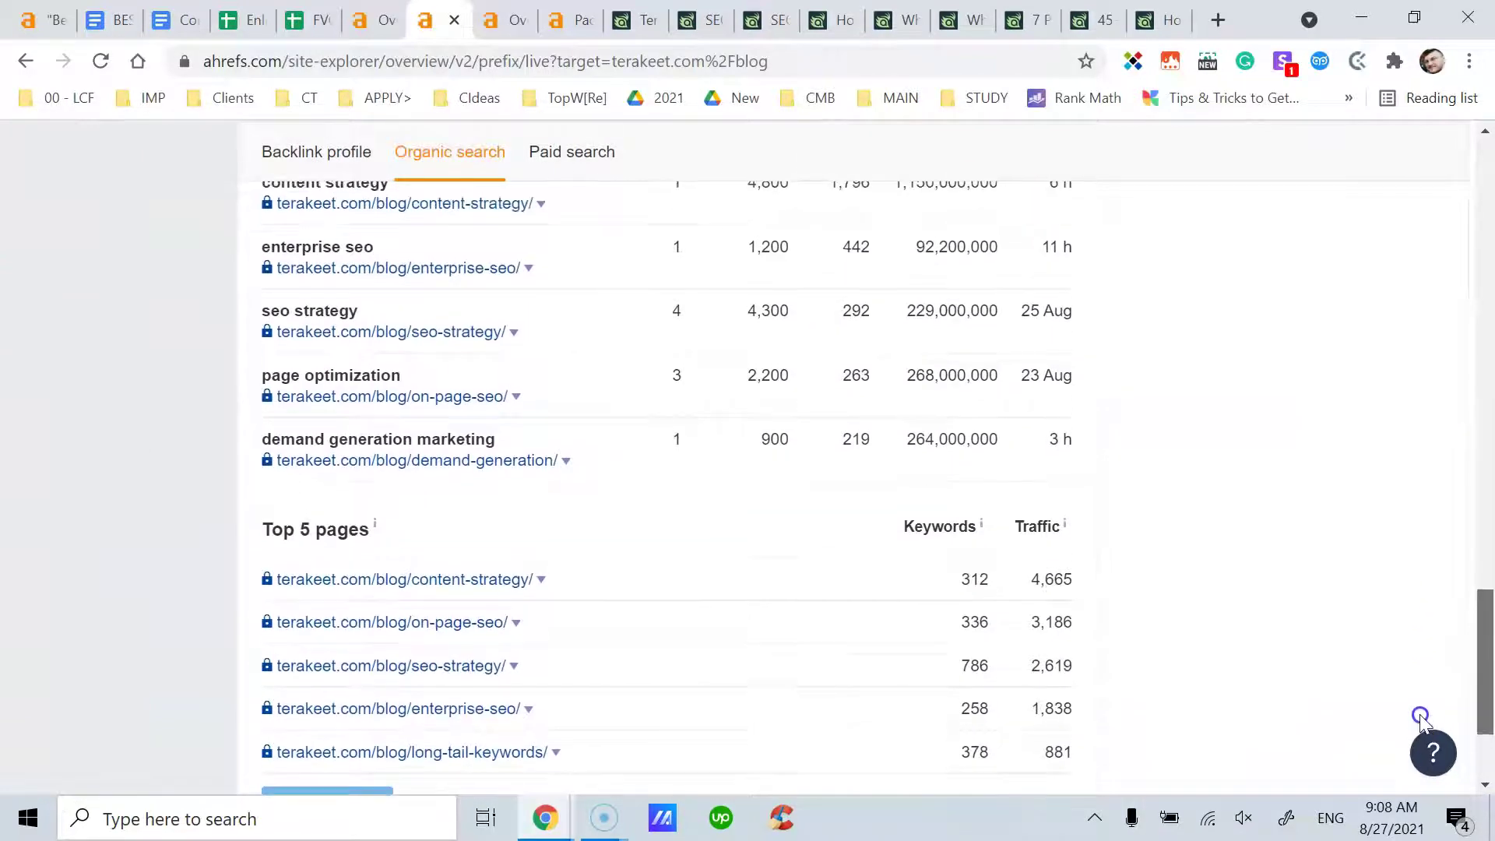
click(378, 17)
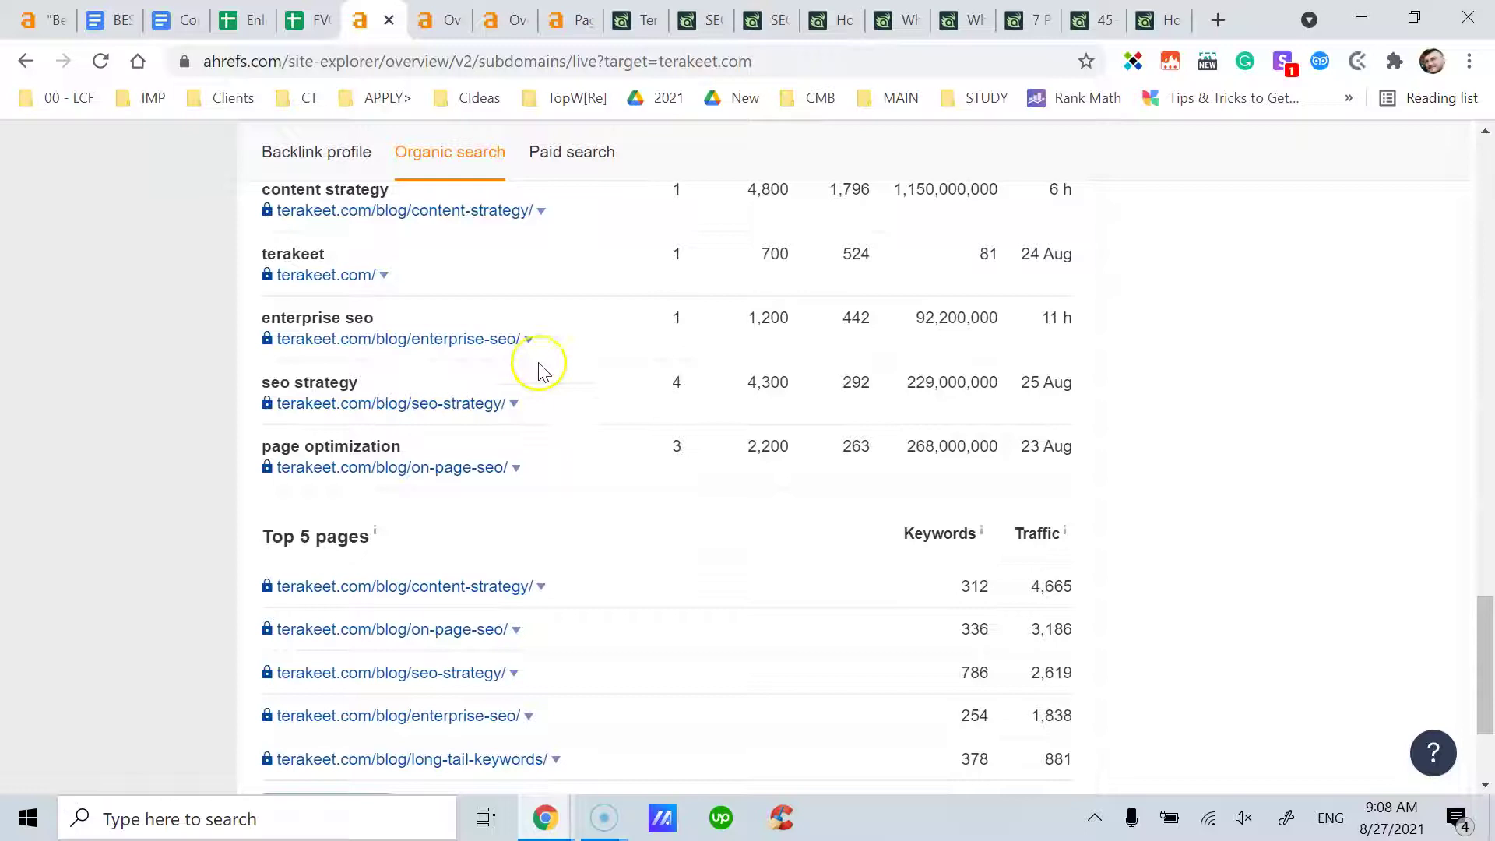
click(449, 32)
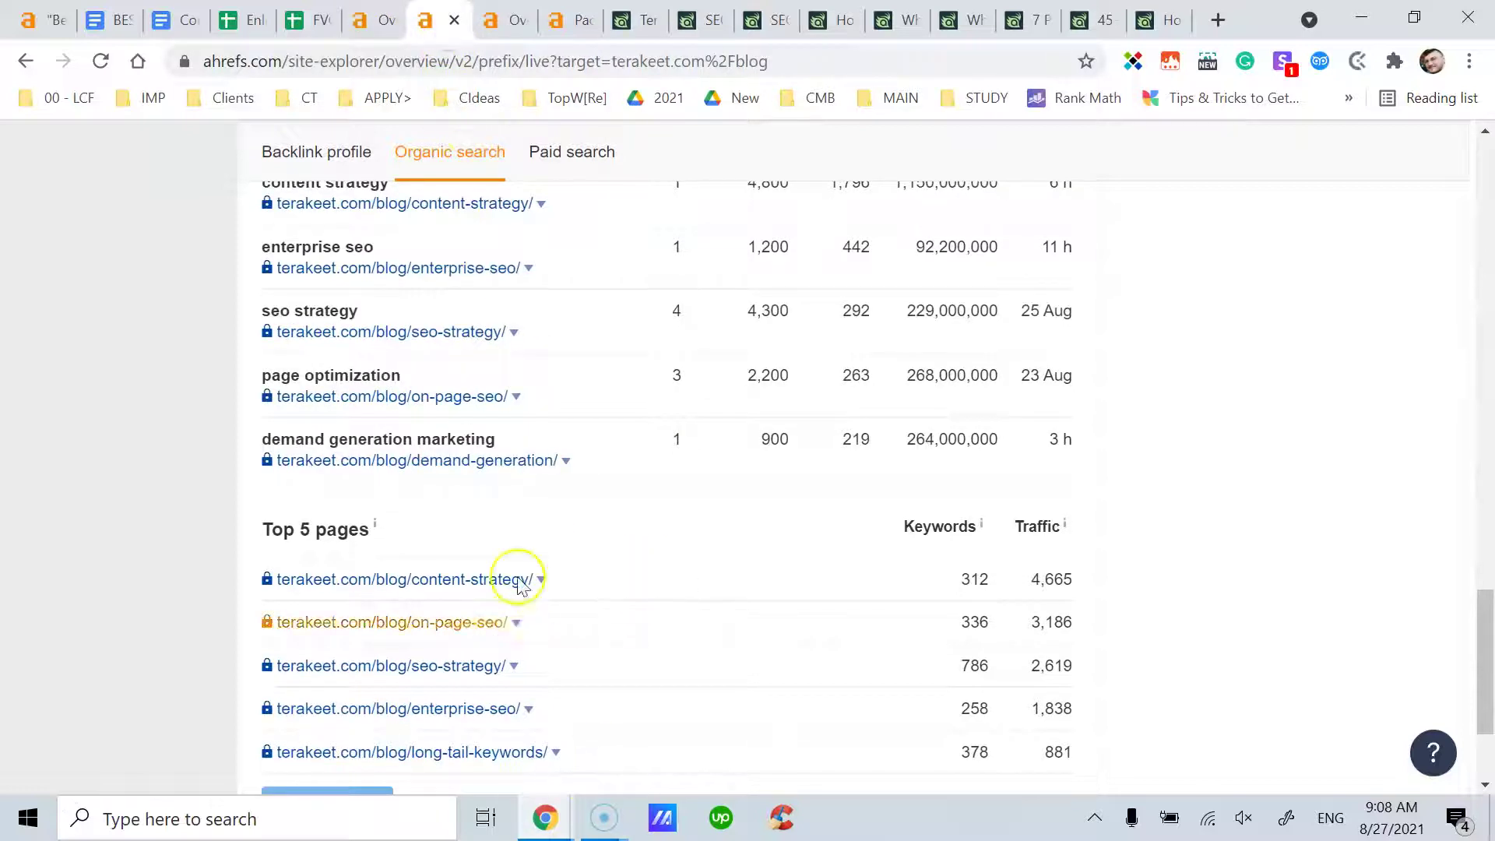
click(378, 23)
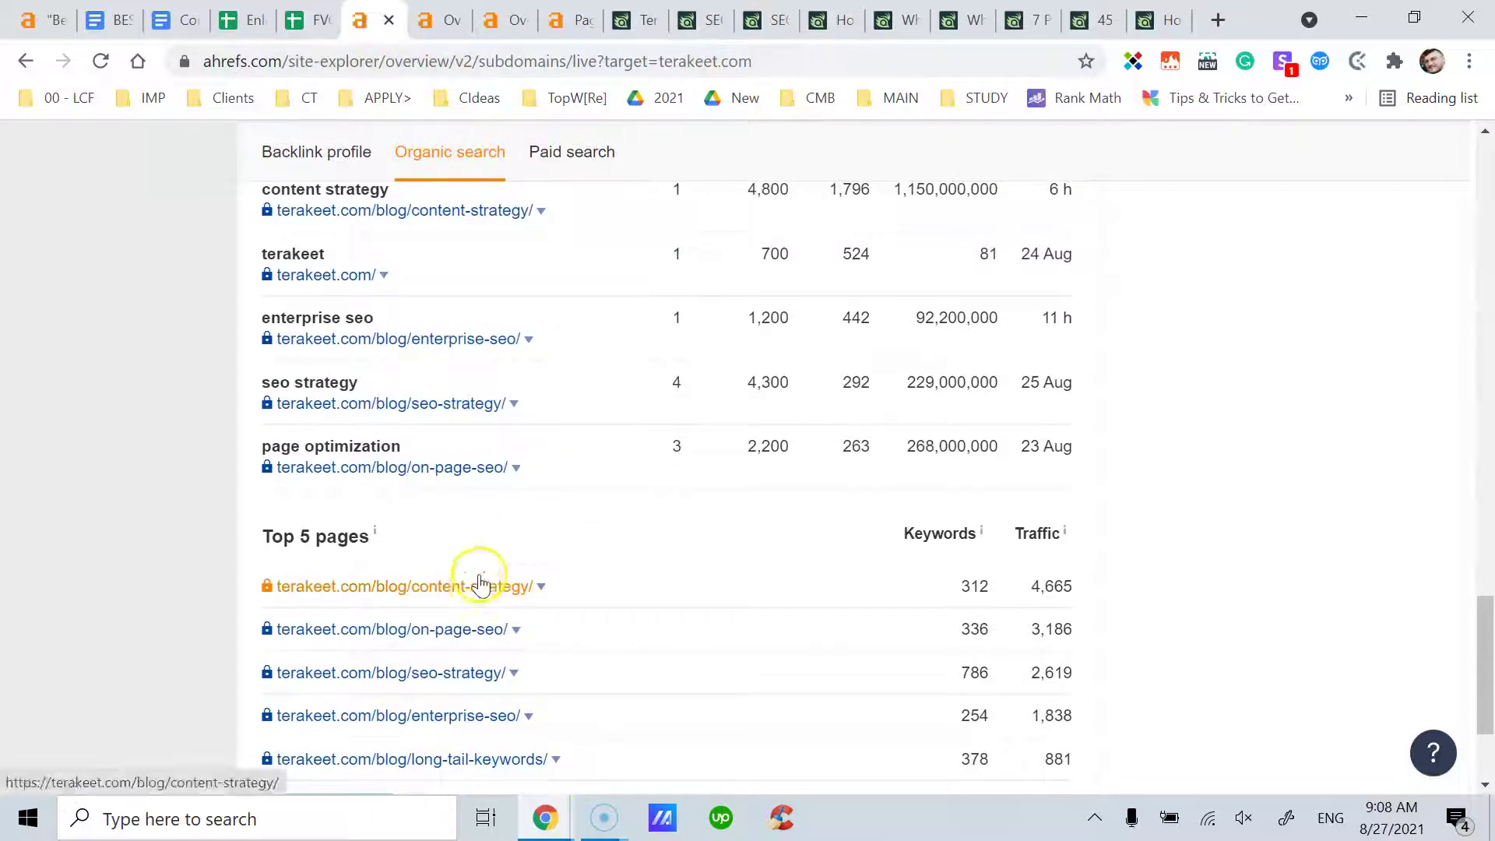
click(427, 28)
click(382, 22)
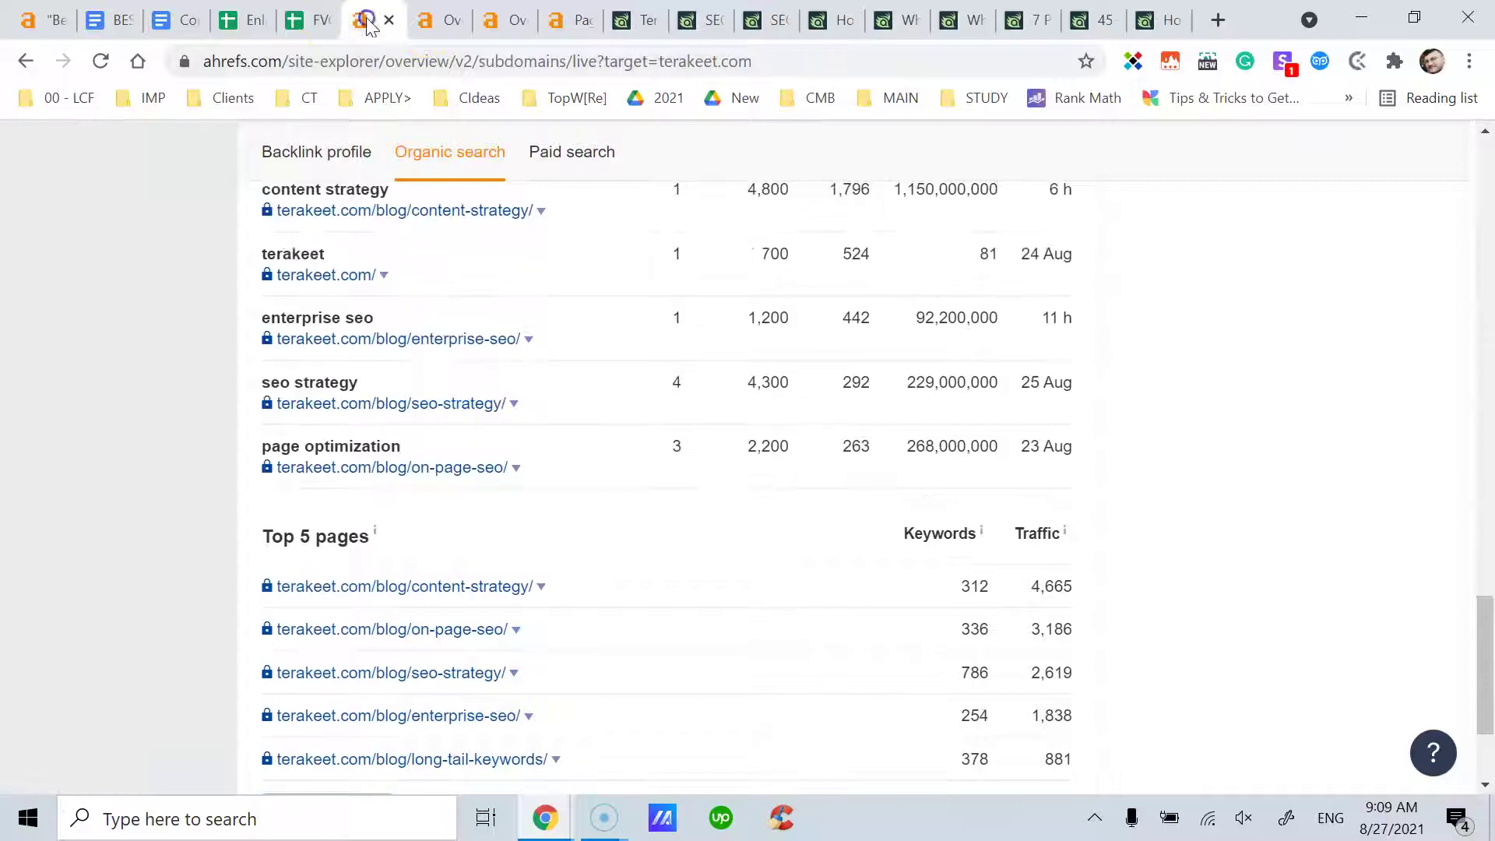
Check the page address of the terakeet.com overview and return to its main site metrics
click(288, 60)
double_click(296, 61)
click(1158, 373)
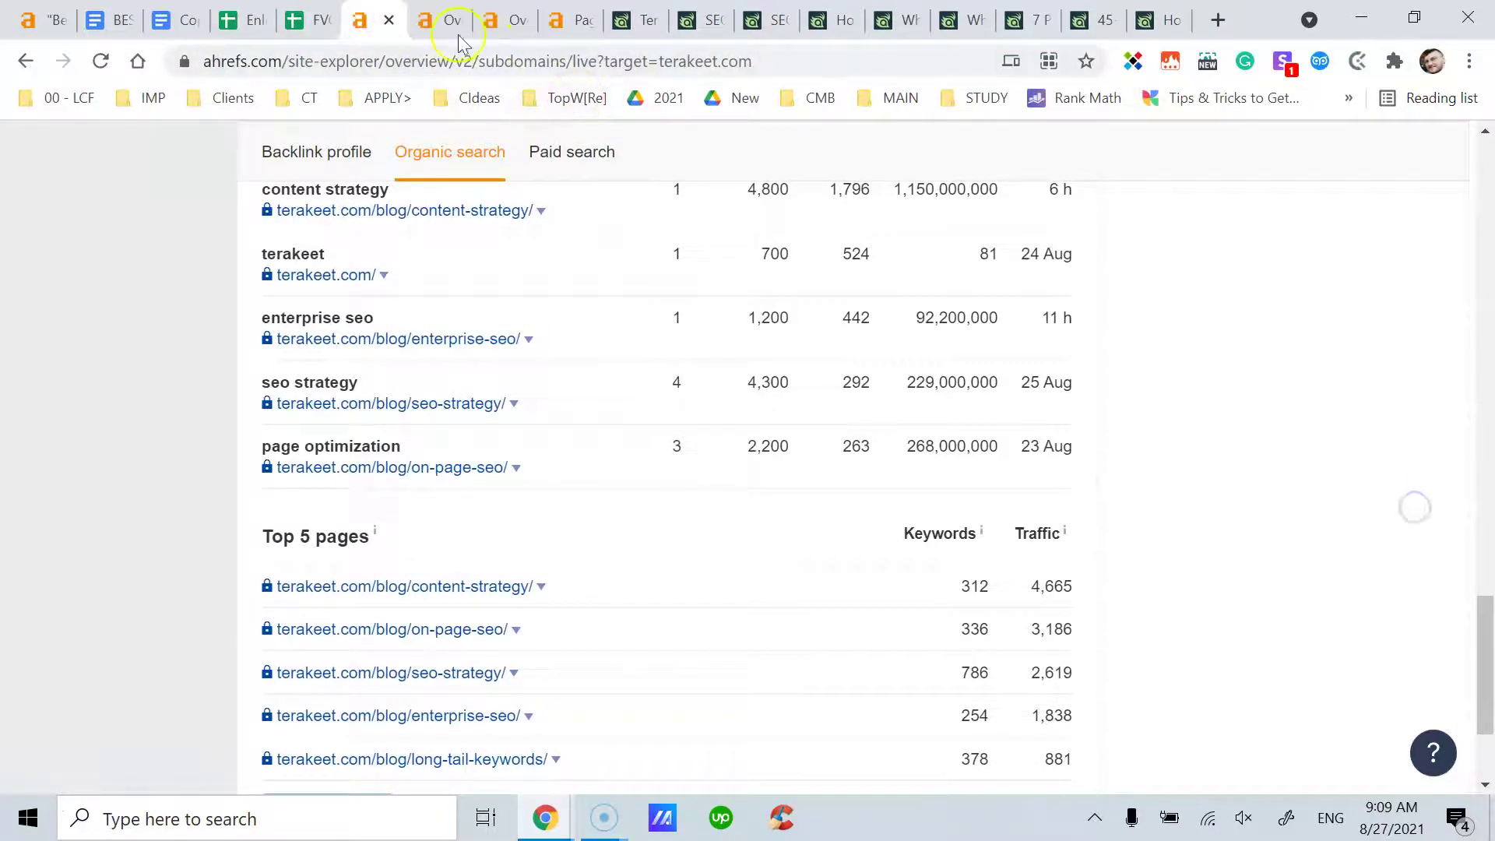
drag(1483, 580, 1485, 132)
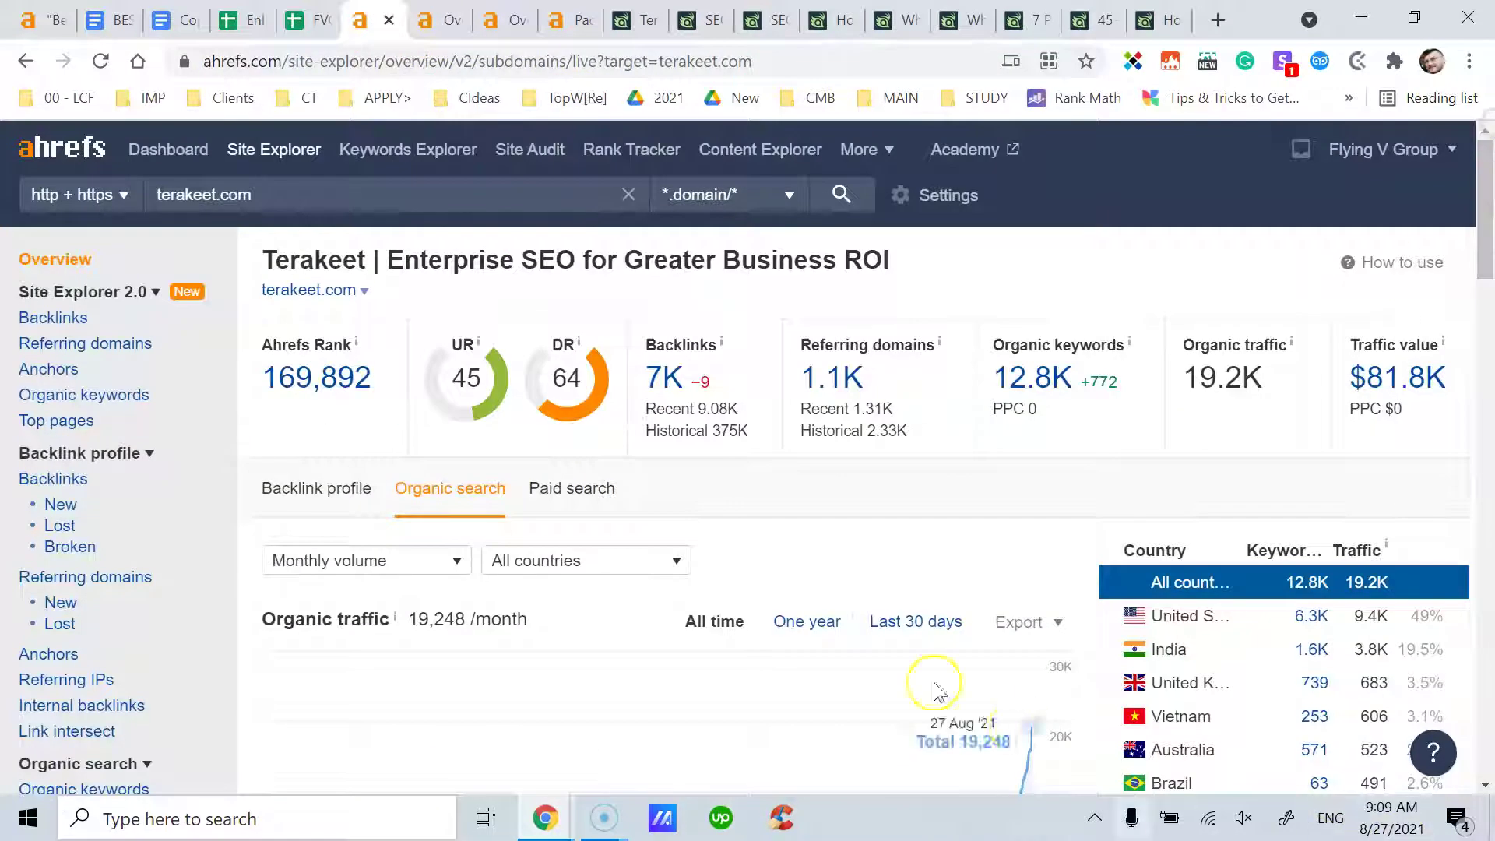
Compare the top 5 organic keywords of terakeet.com with those of terakeet.com/blog
click(428, 20)
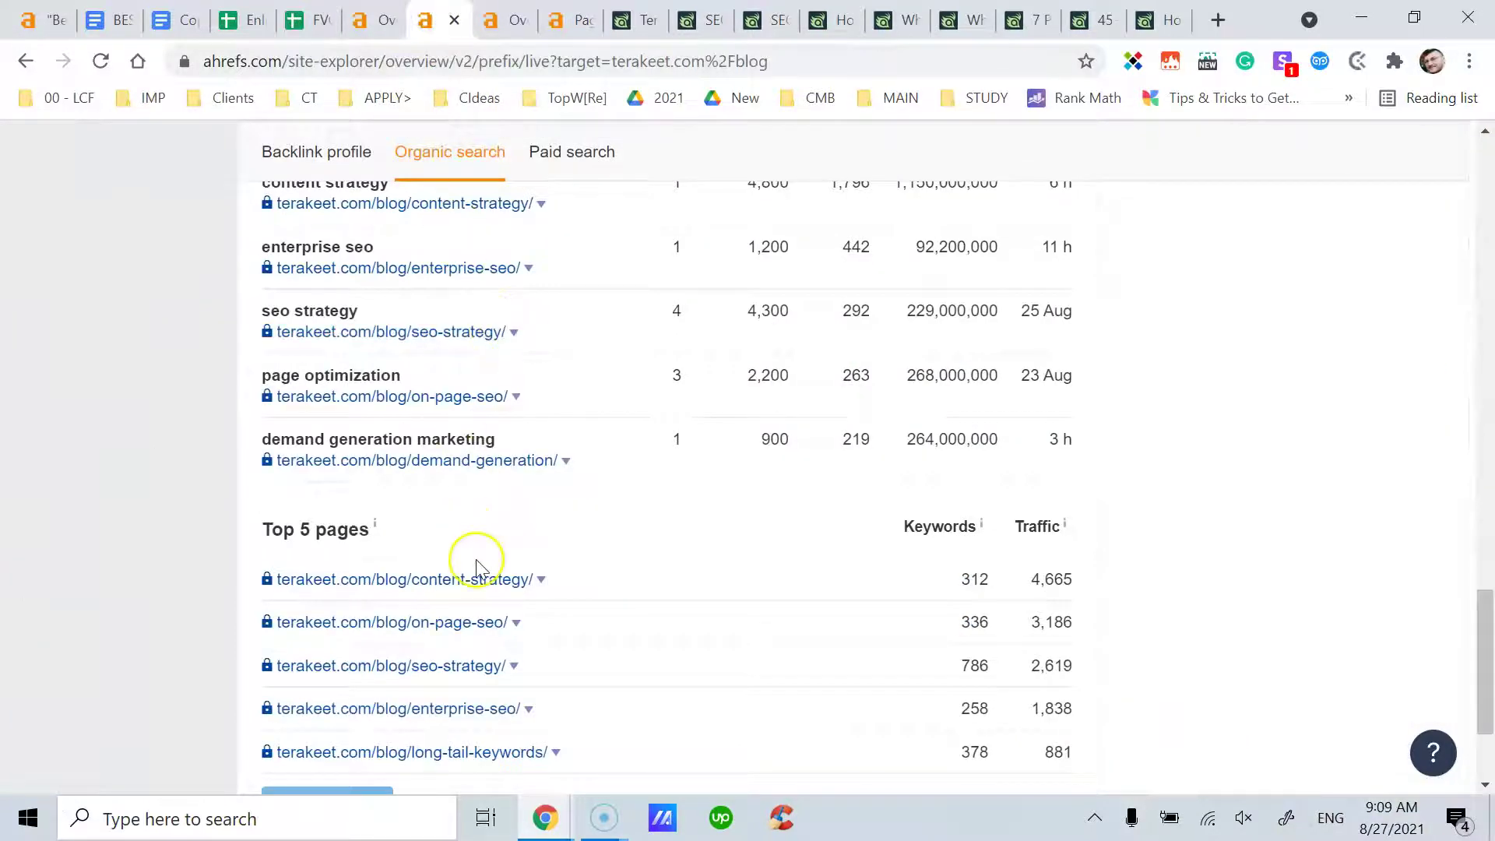
mouse_move(378, 524)
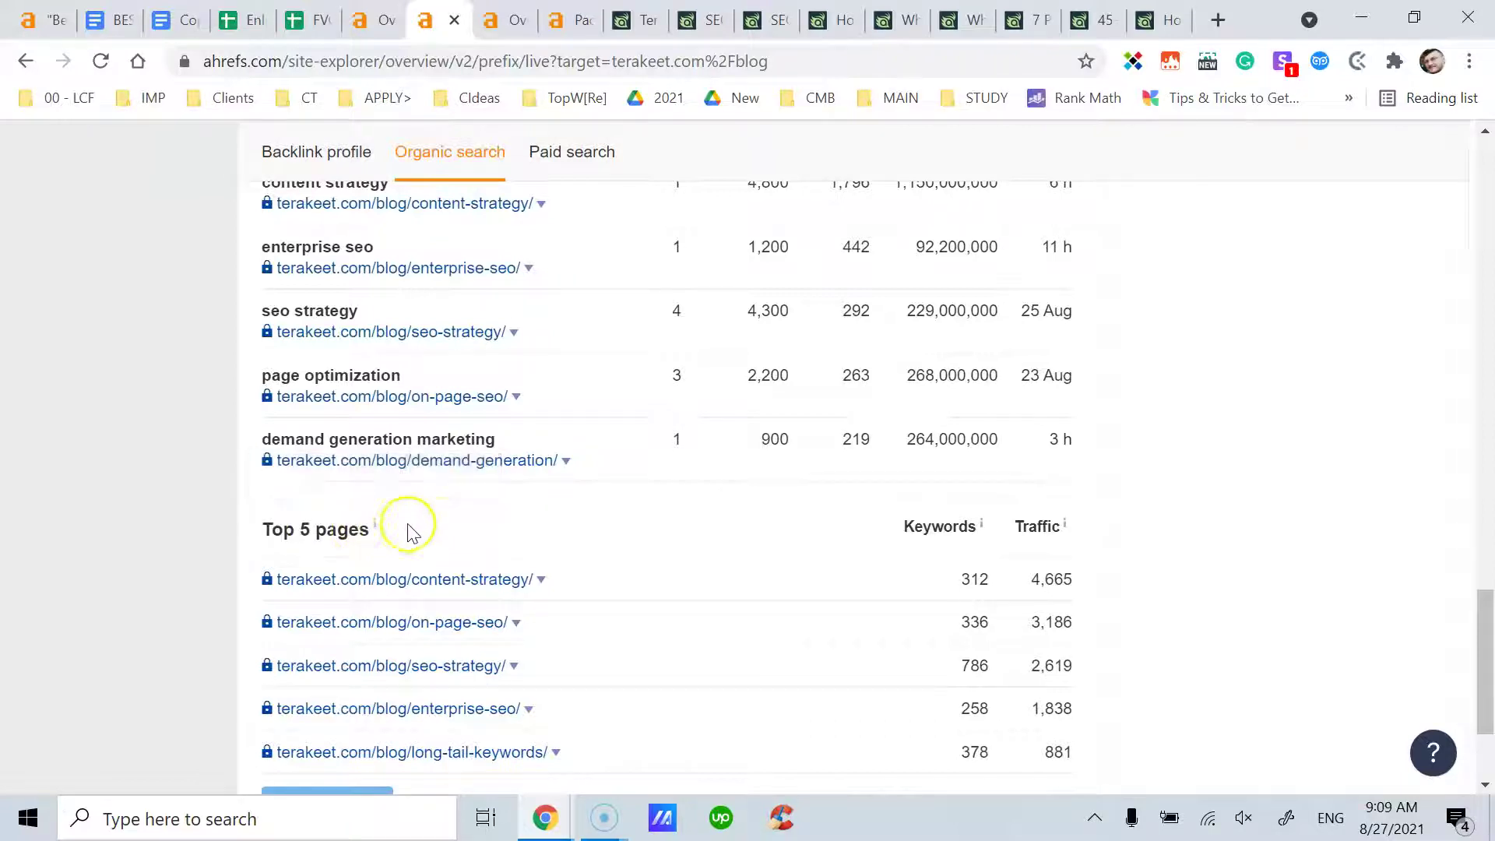
click(370, 21)
scroll(477, 417, down, 10)
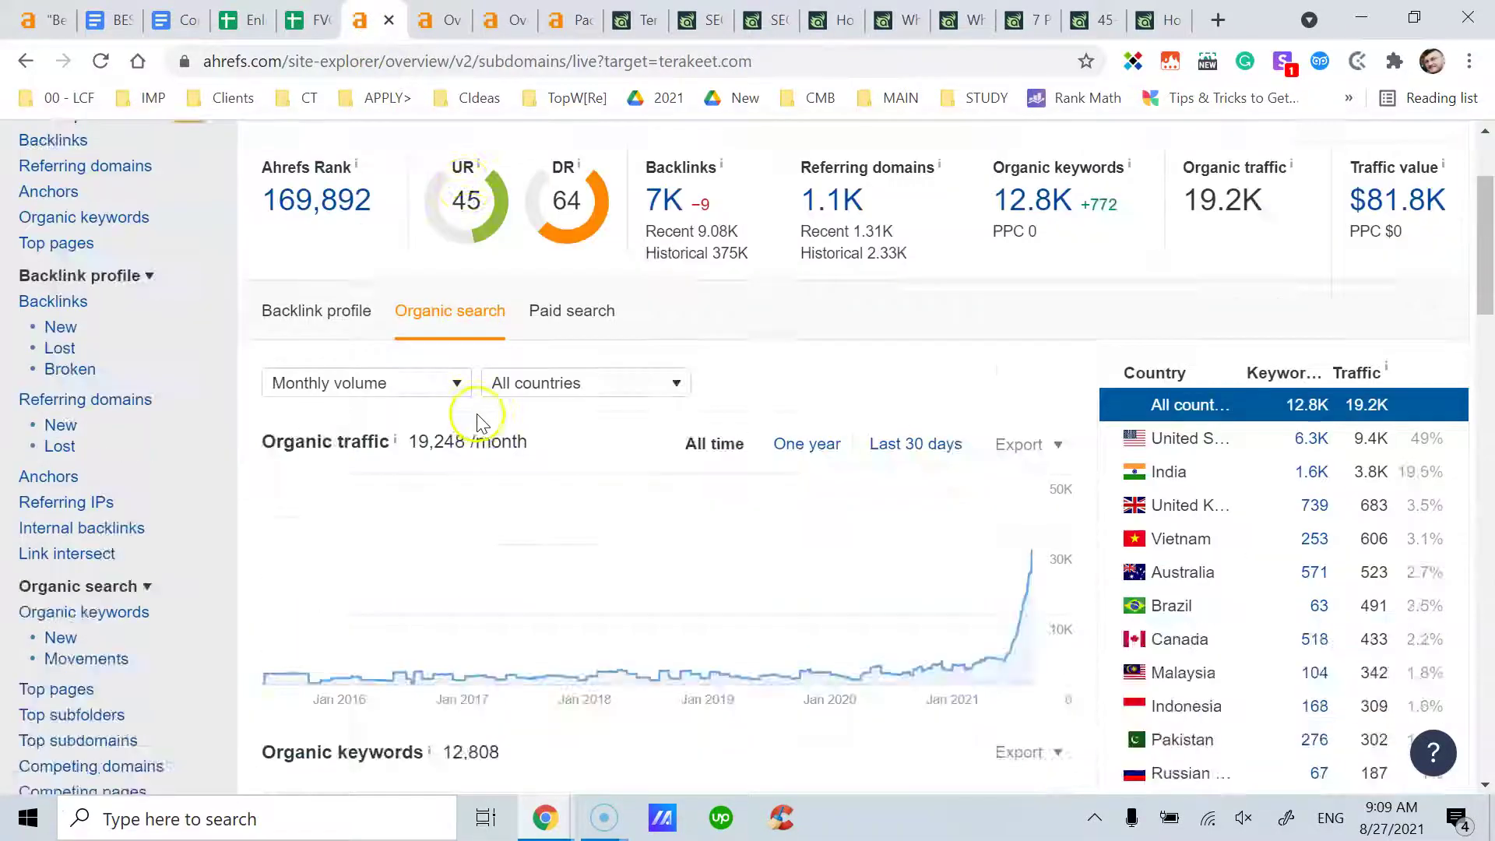
click(427, 23)
scroll(617, 520, up, 2)
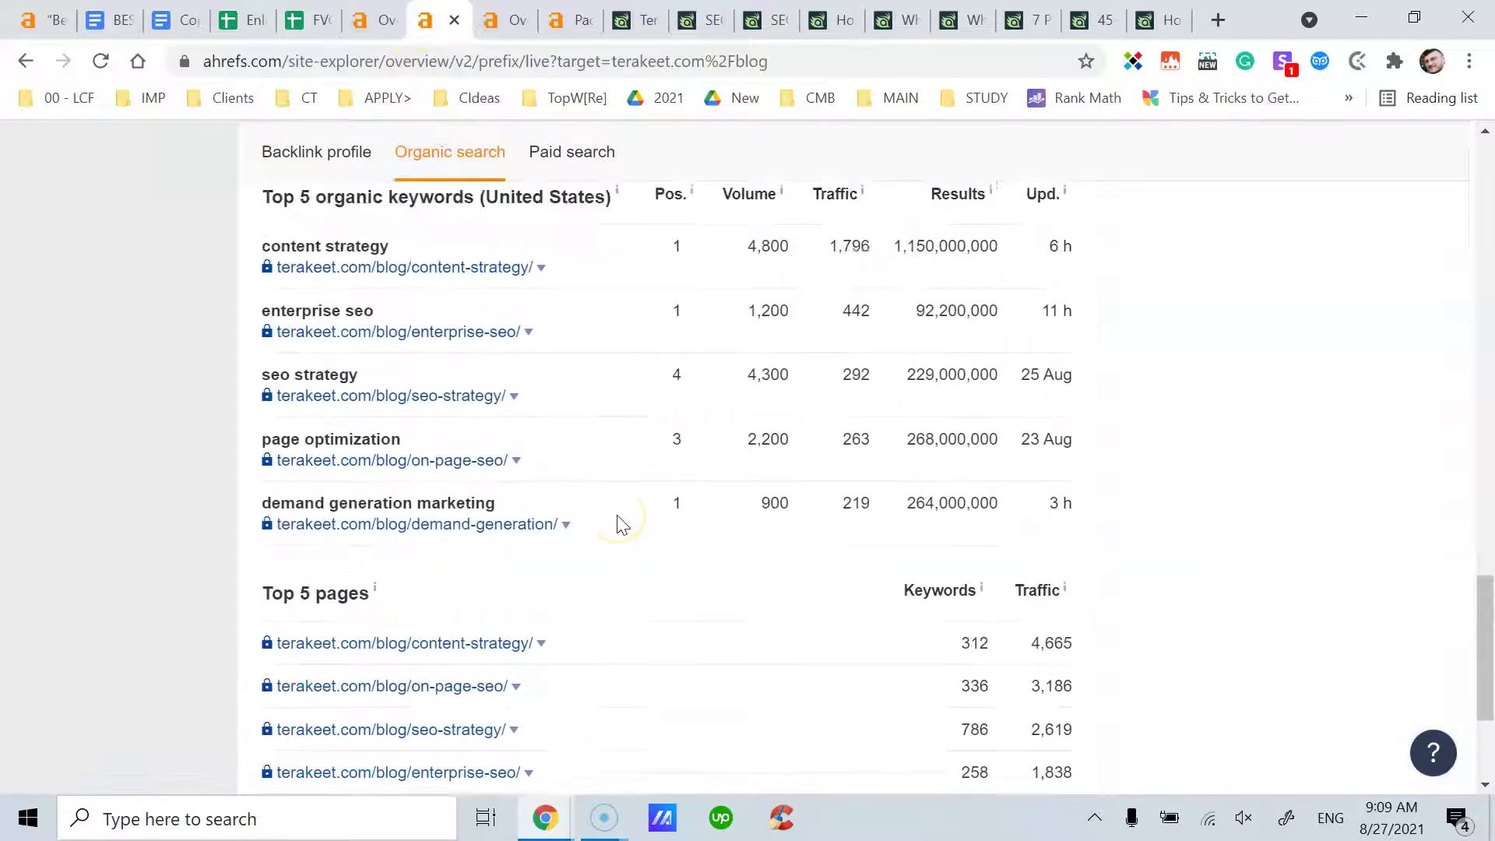
click(379, 23)
scroll(535, 427, up, 4)
scroll(534, 427, up, 1)
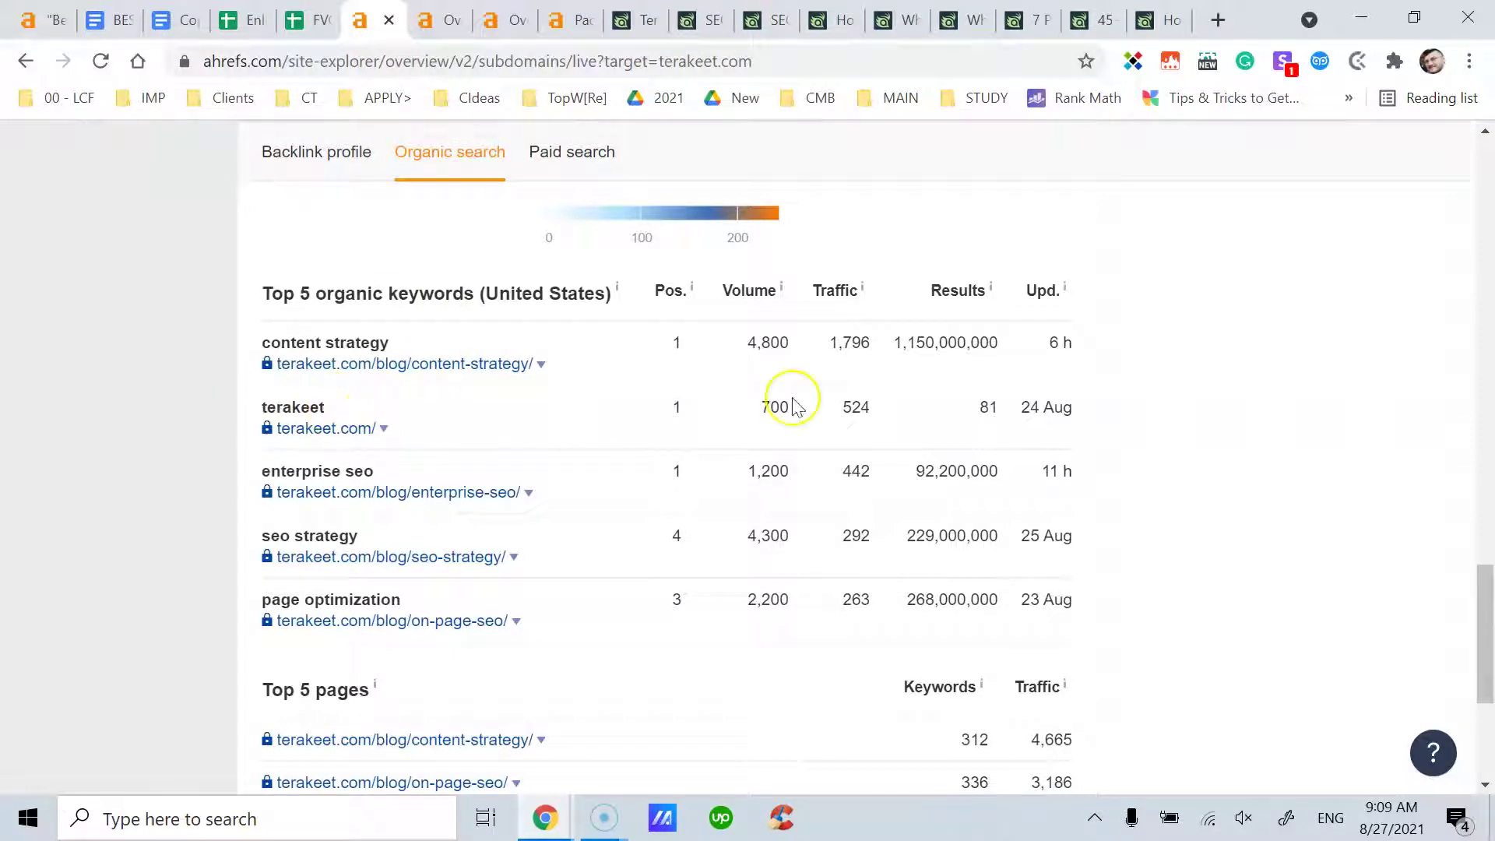
click(433, 31)
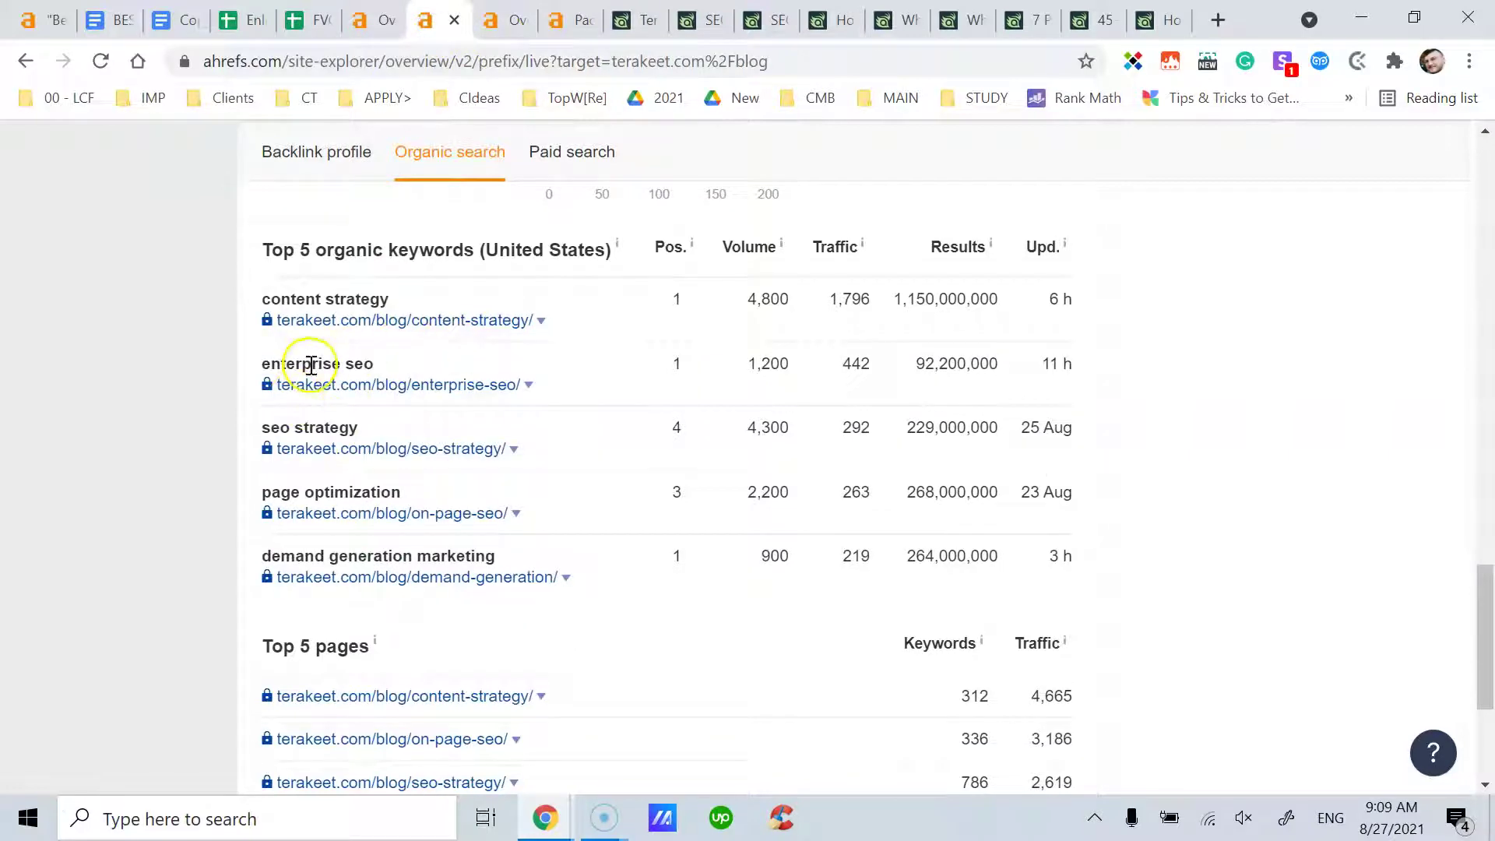
click(377, 22)
click(435, 28)
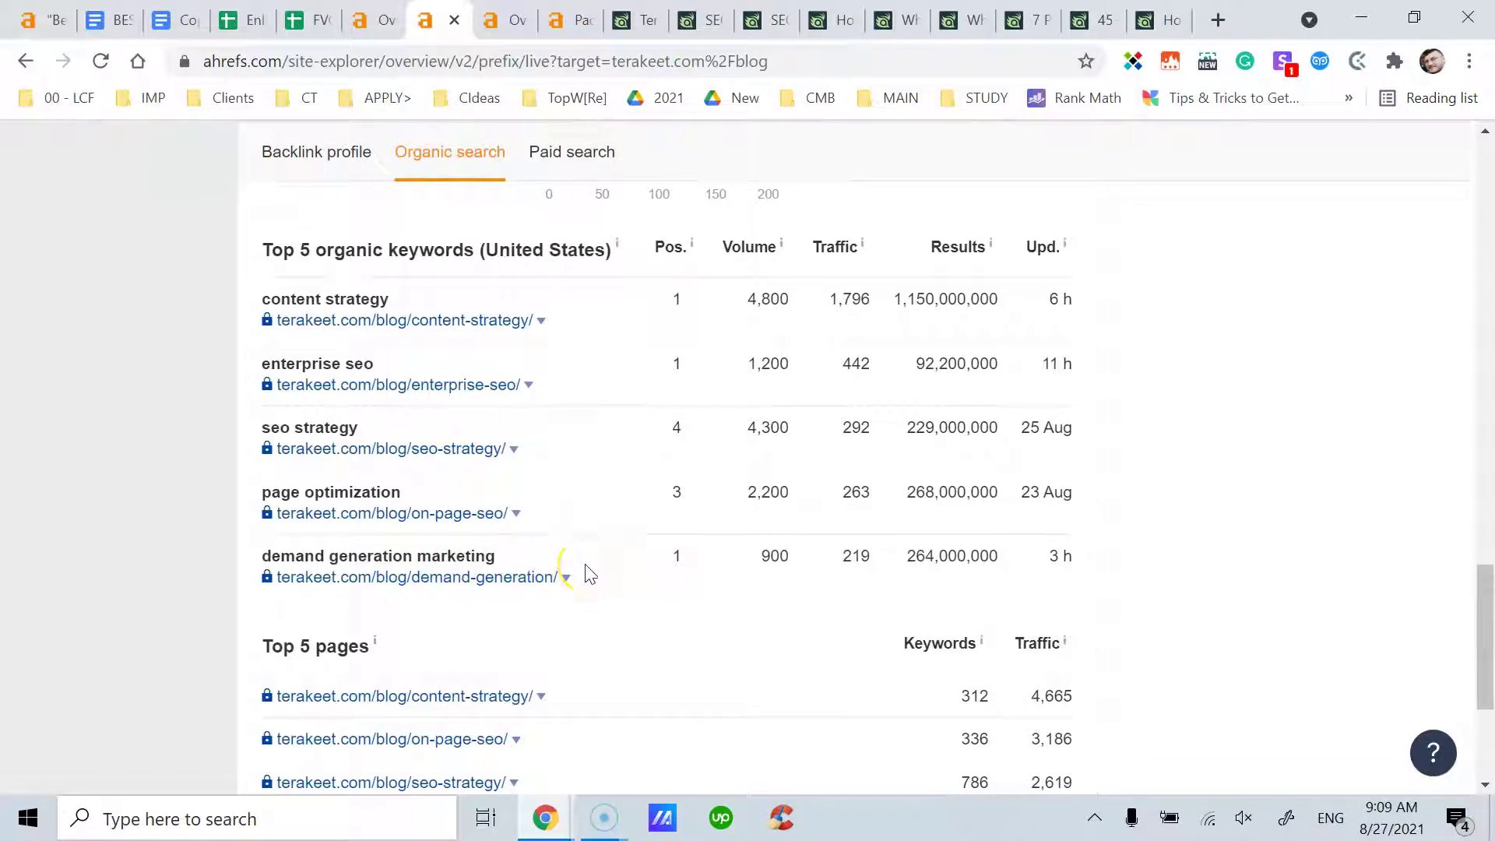
Compare the main overview metrics of terakeet.com, terakeet.com/blog and the seos-to-follow-on-twitter post
drag(1489, 720, 847, 287)
click(378, 32)
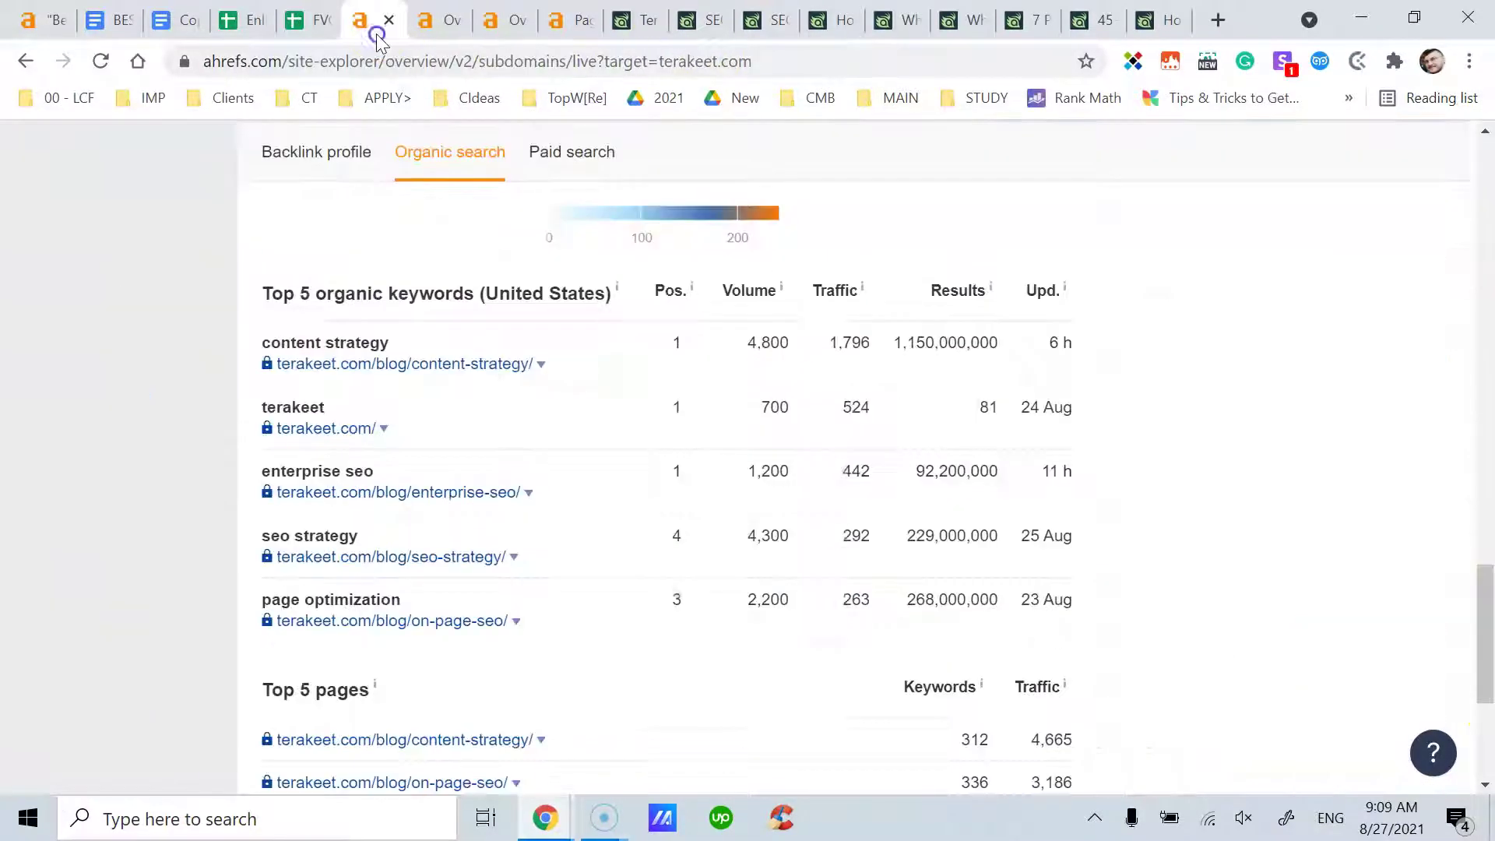
click(427, 31)
click(503, 31)
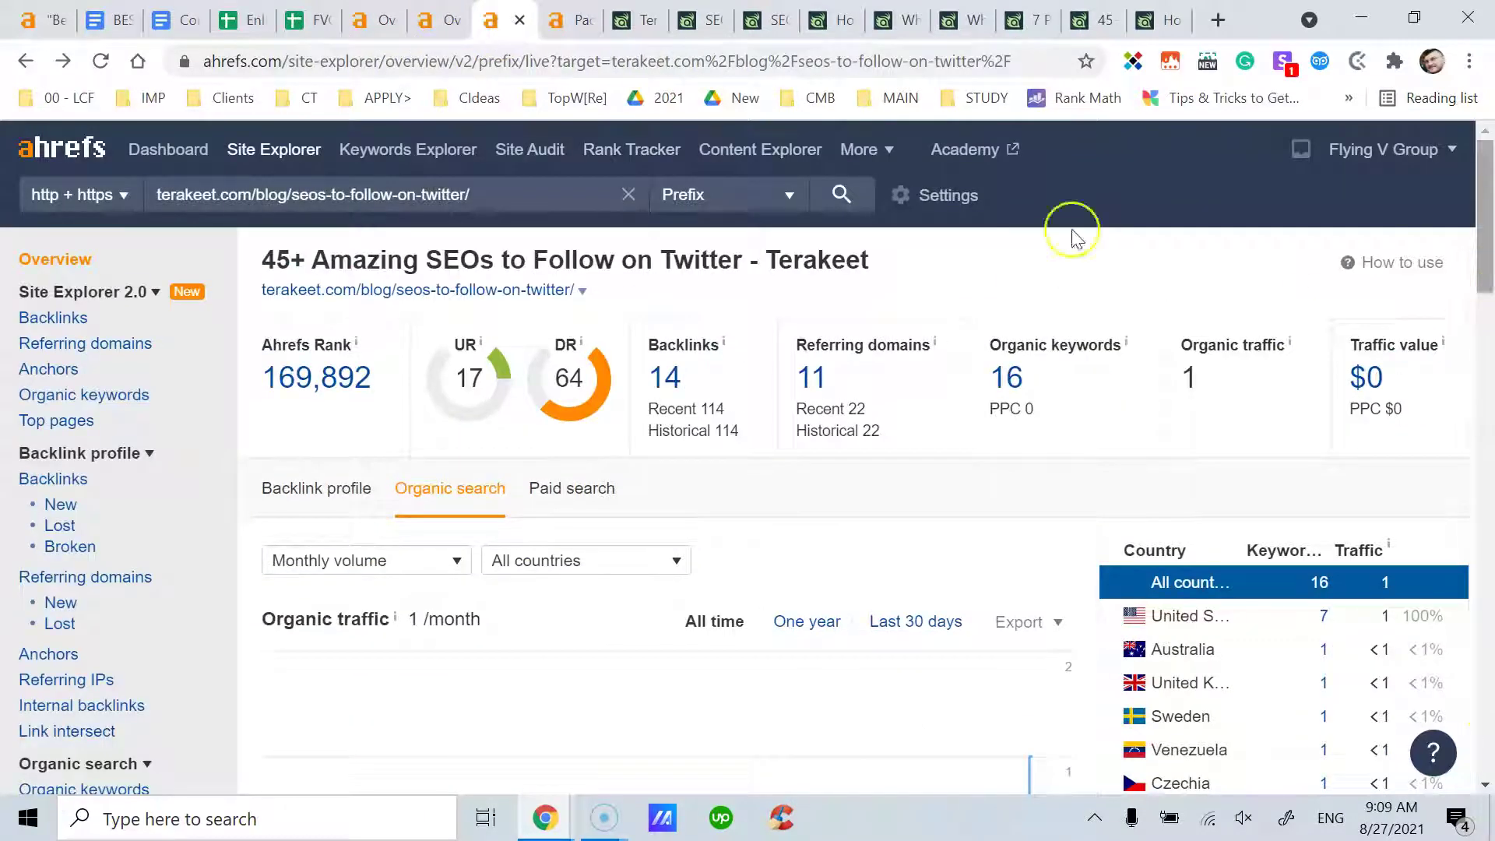
click(381, 24)
click(430, 23)
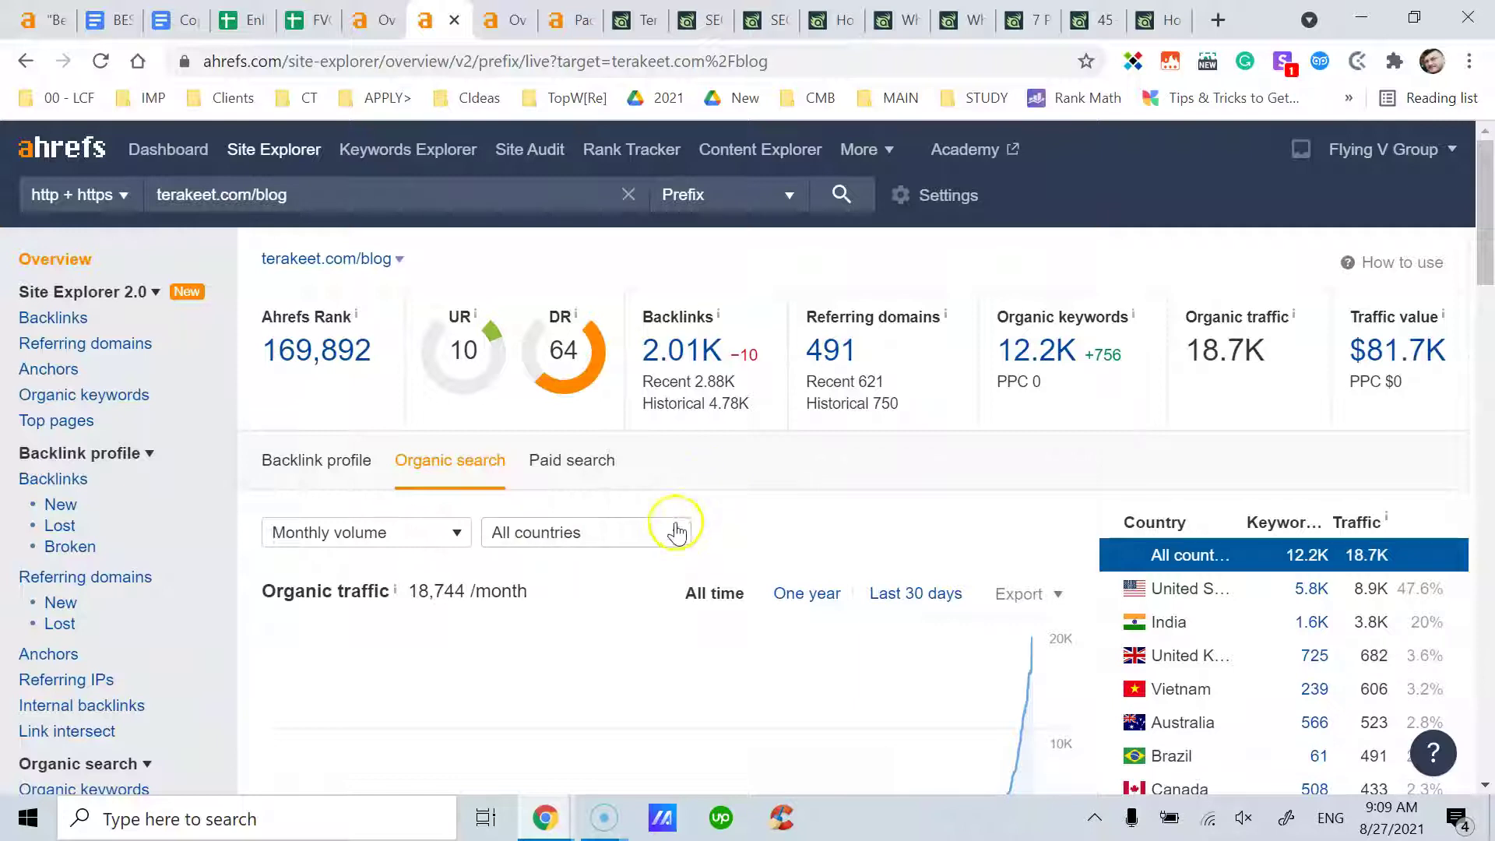
click(514, 29)
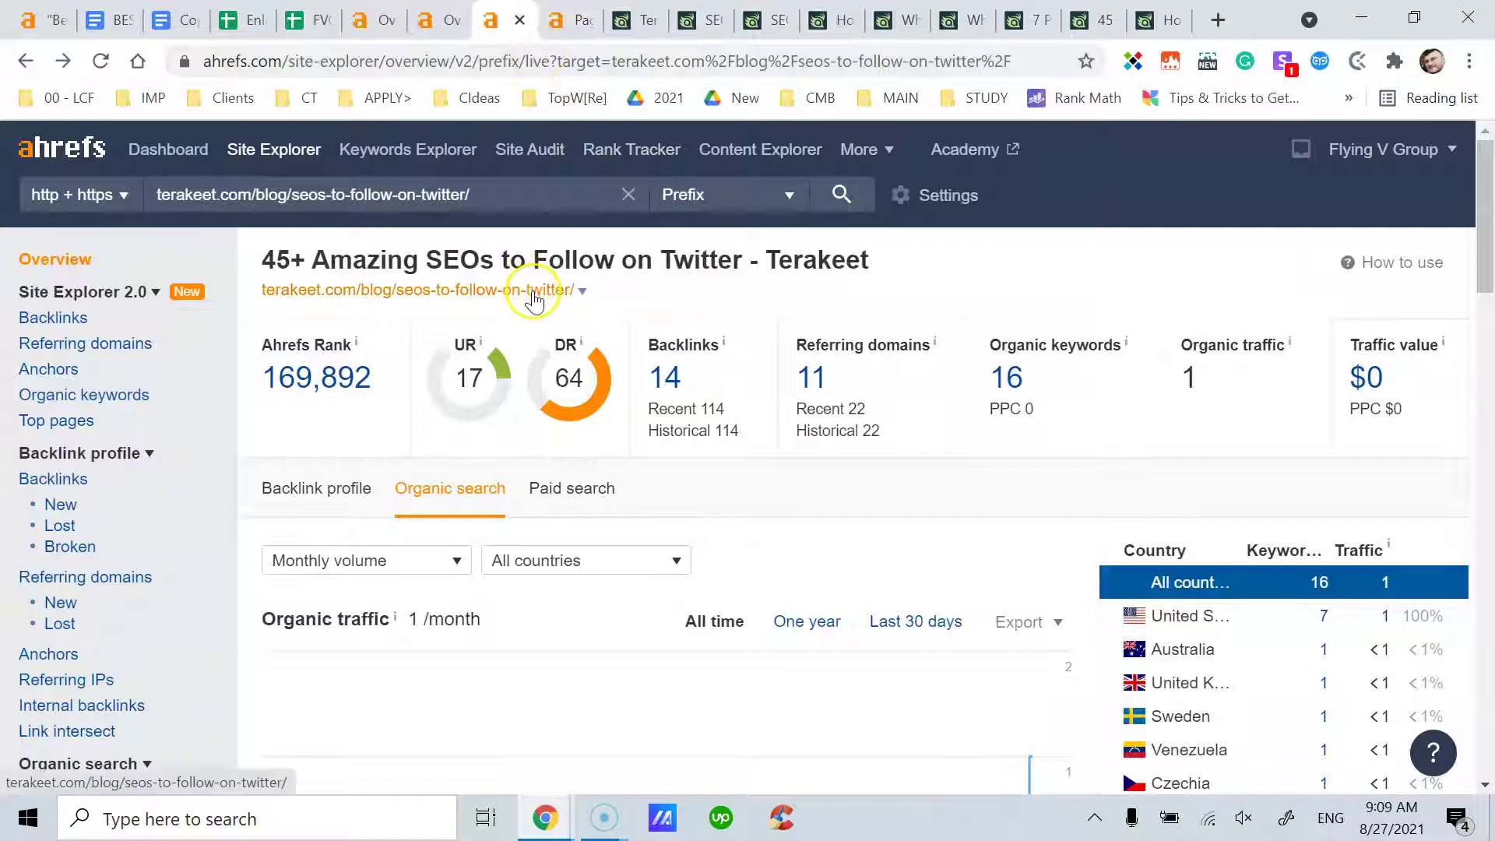
click(436, 21)
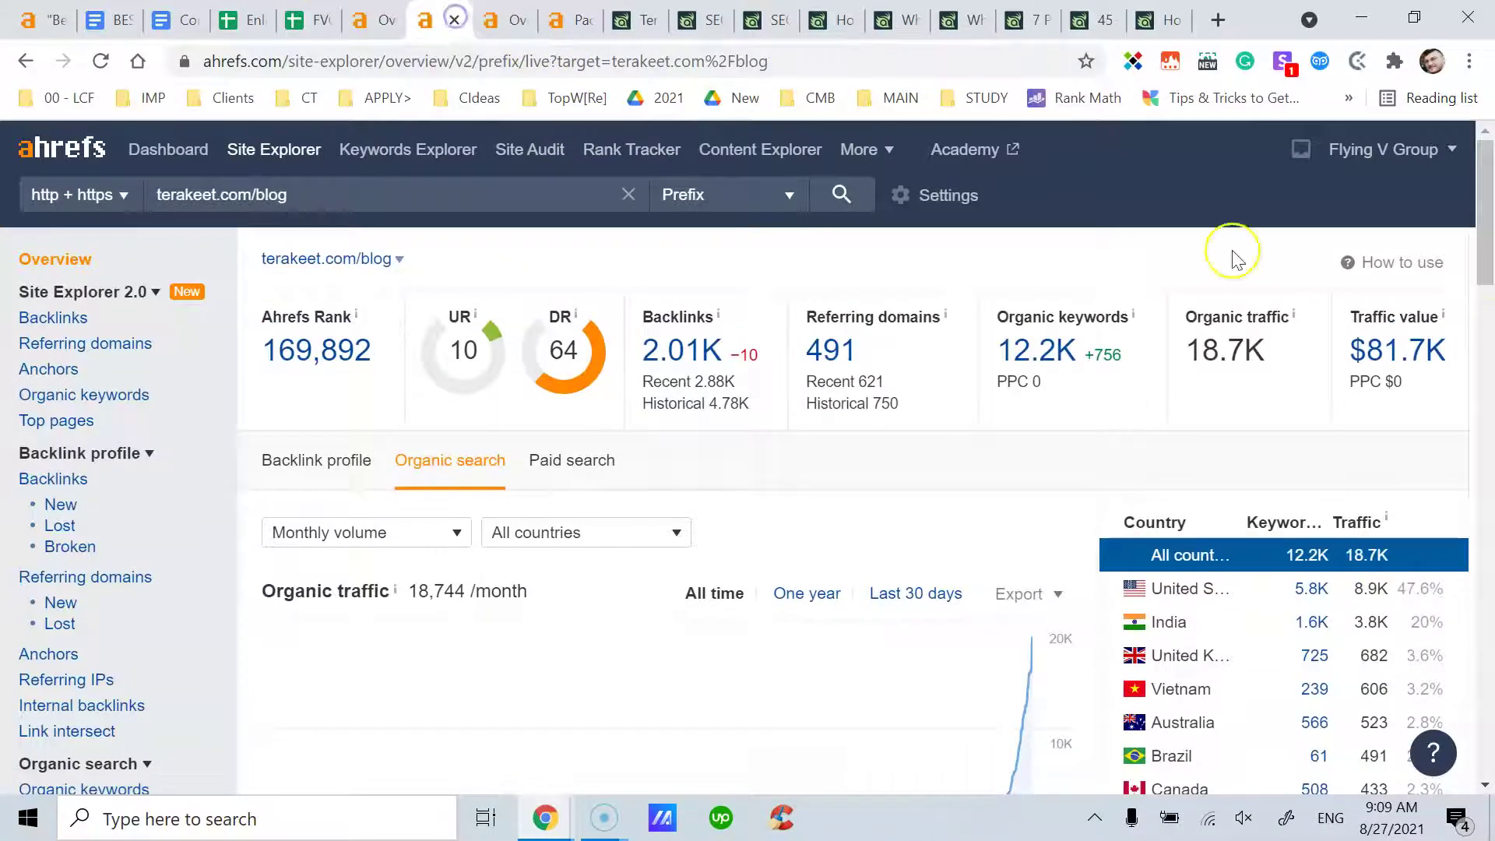
Open the content-strategy page from the blog's top 5 pages in a new tab and copy its address
drag(1488, 257, 1483, 740)
right_click(502, 388)
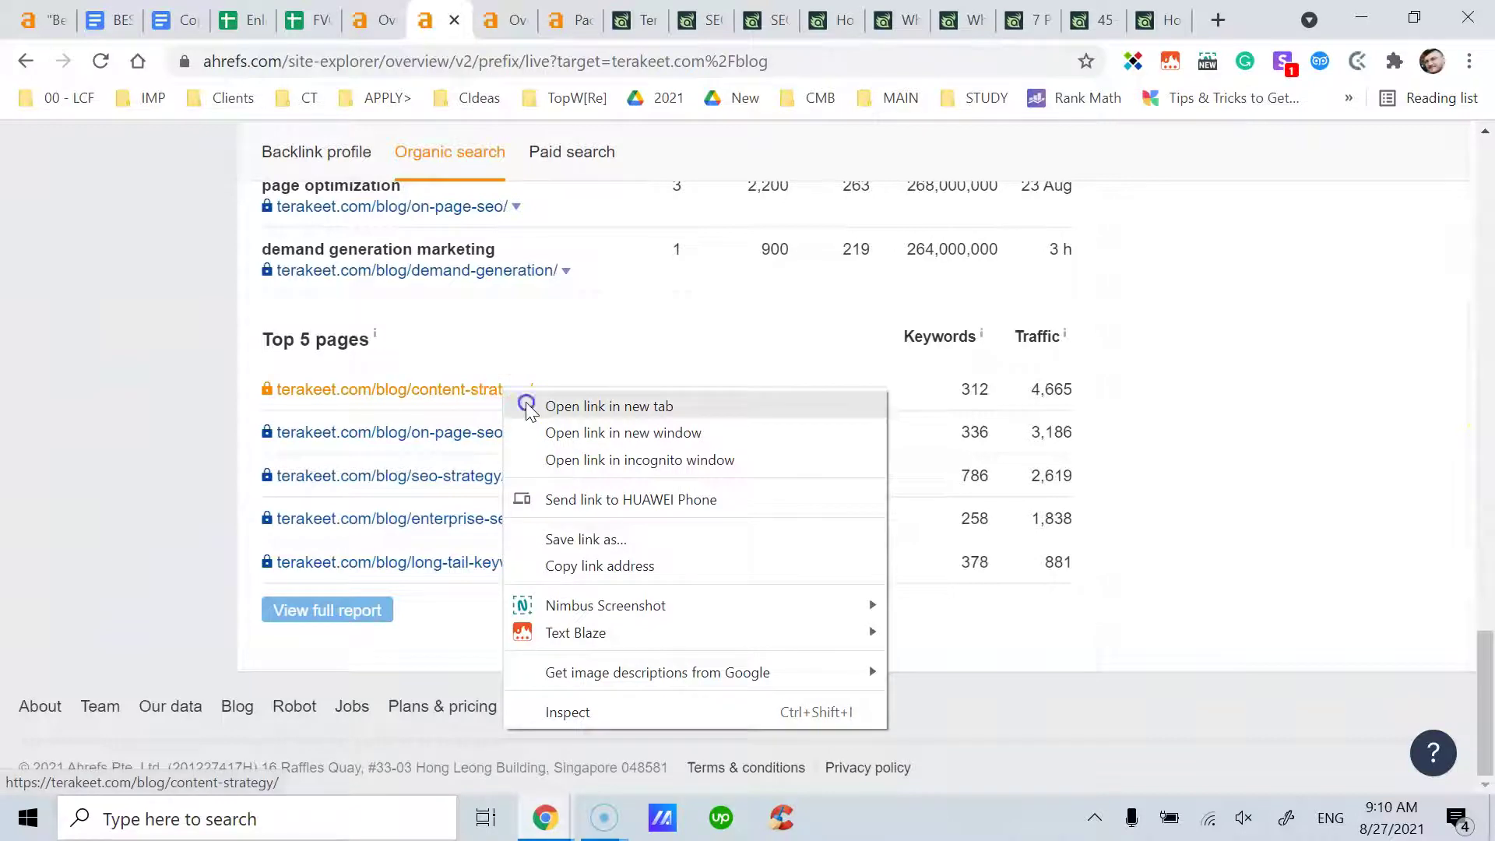
click(527, 407)
scroll(542, 387, up, 3)
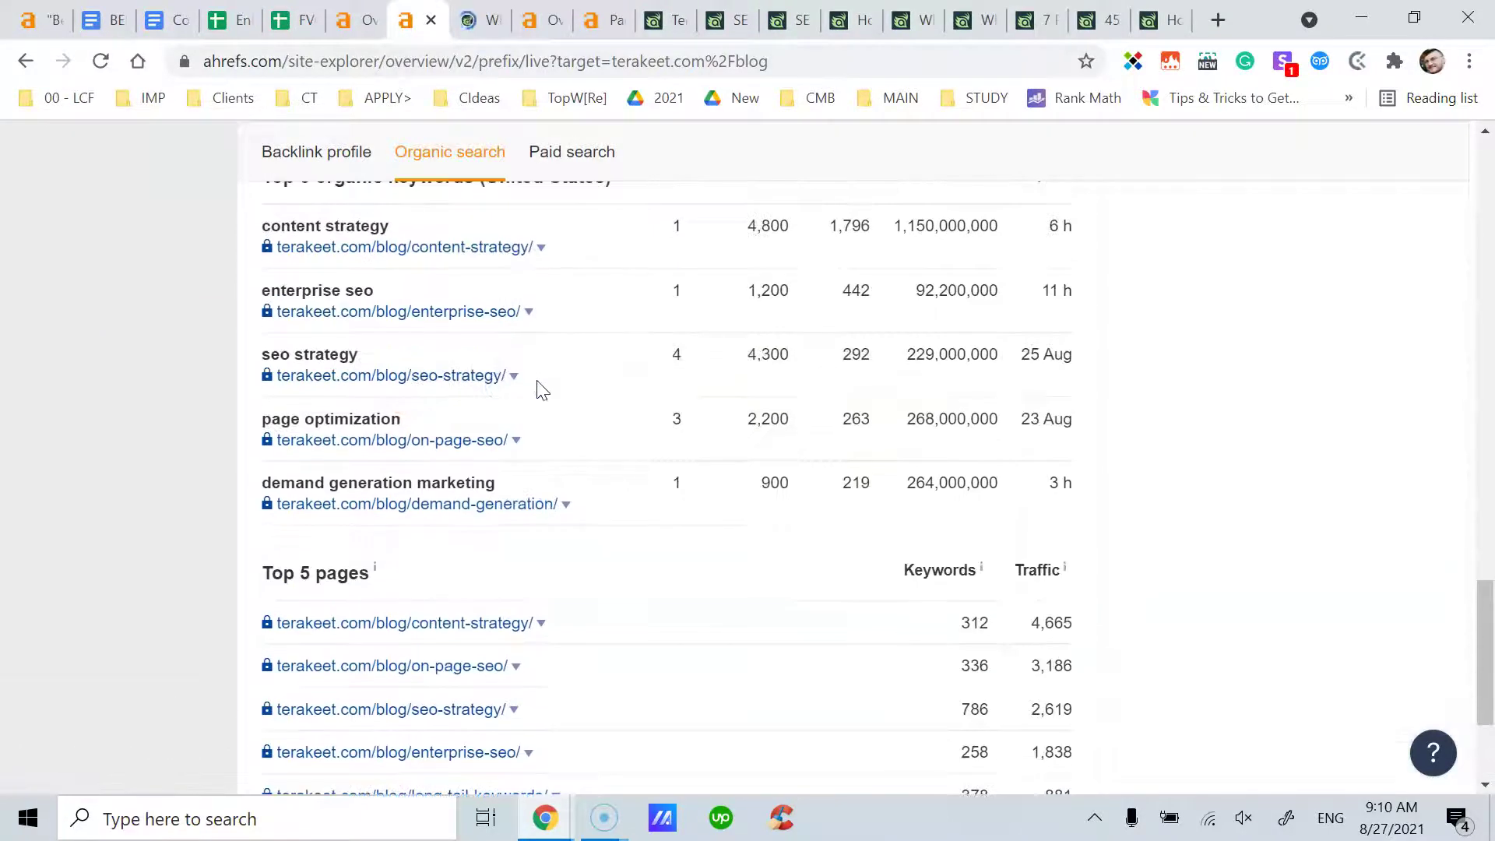
click(481, 23)
click(492, 53)
key(ctrl+c)
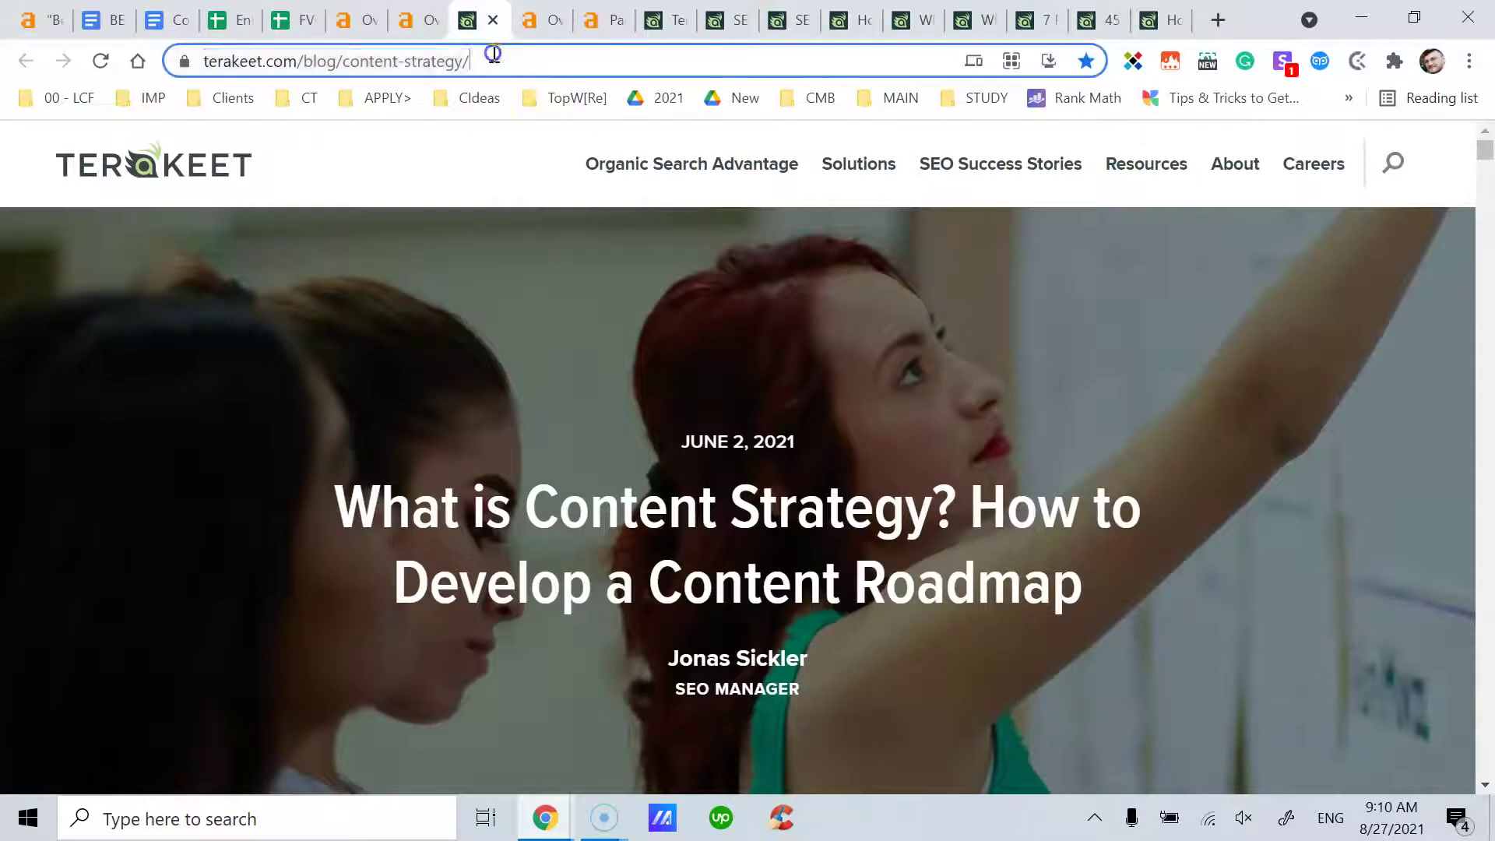
Try analyzing terakeet.com/blog/content-strategy/ in place of the seos-to-follow-on-twitter post, and go back to the post's overview
click(537, 29)
key(ctrl+v)
key(Return)
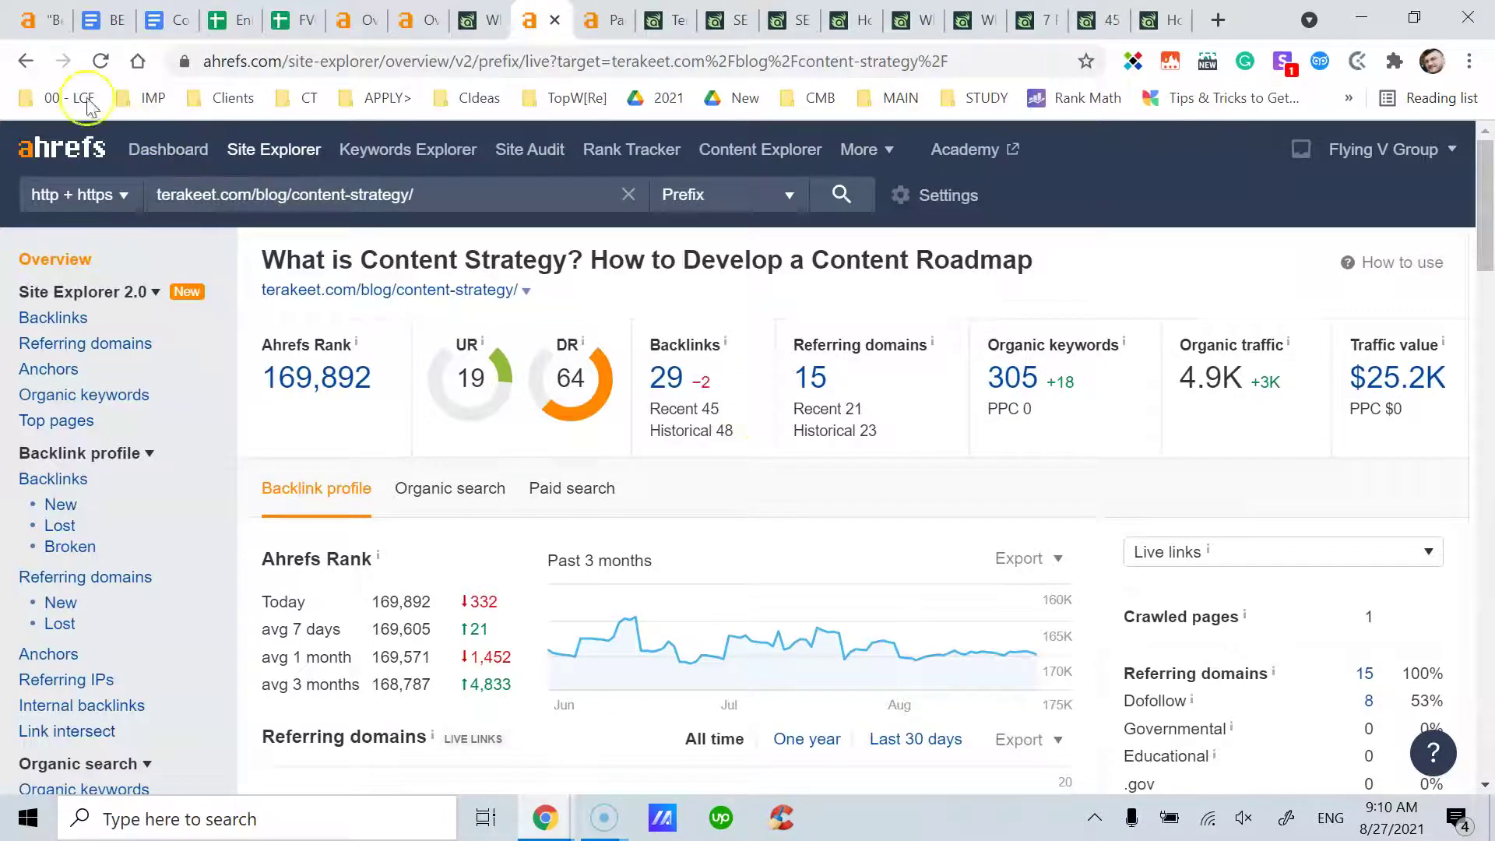
click(27, 61)
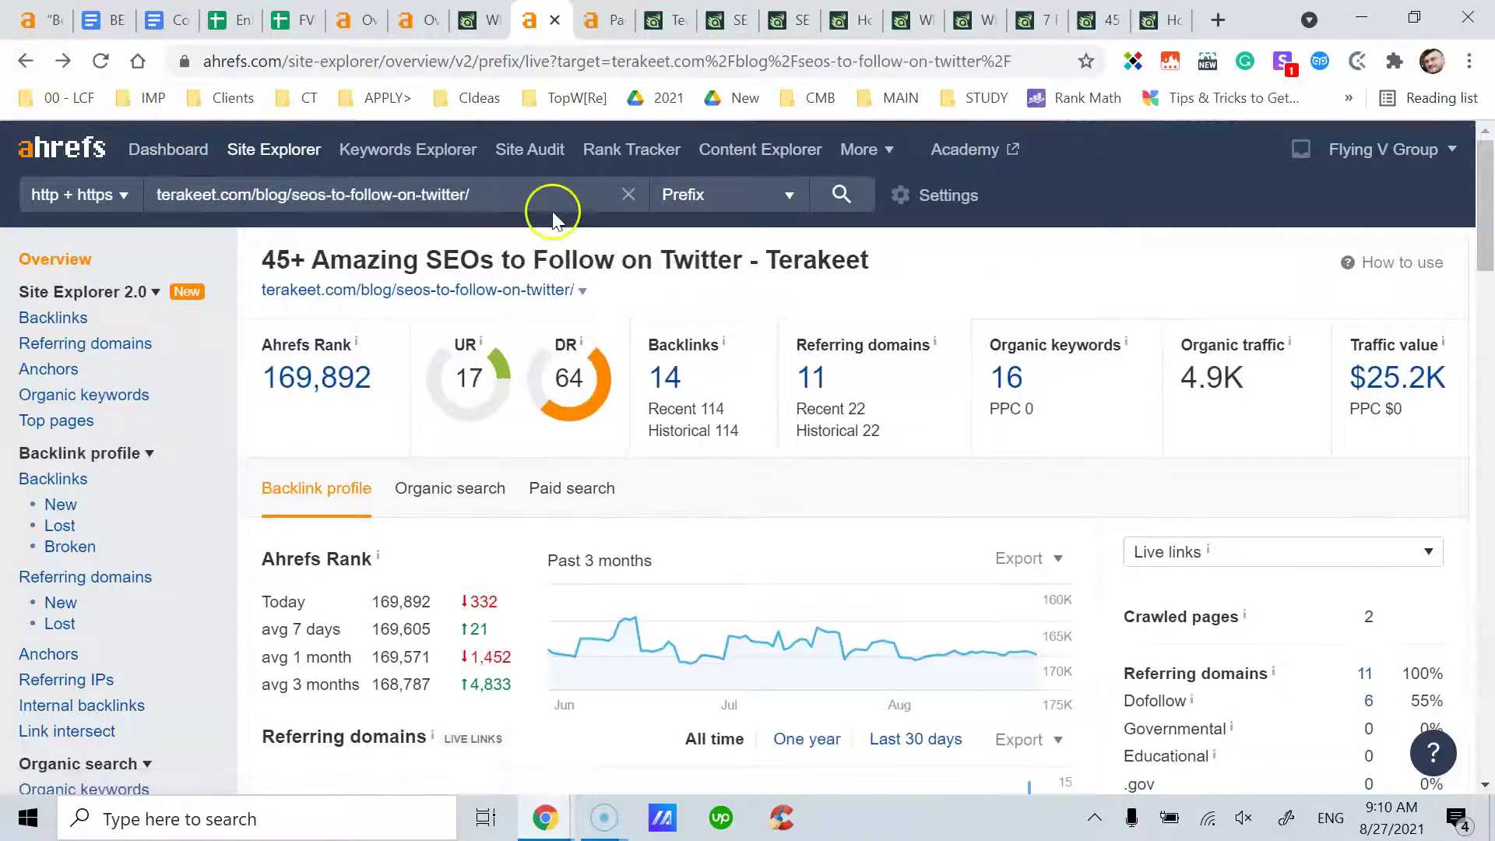
Open Site Explorer in a new tab and move the live seos-to-follow-on-twitter post's tab beside the Ahrefs tabs
click(293, 151)
click(335, 166)
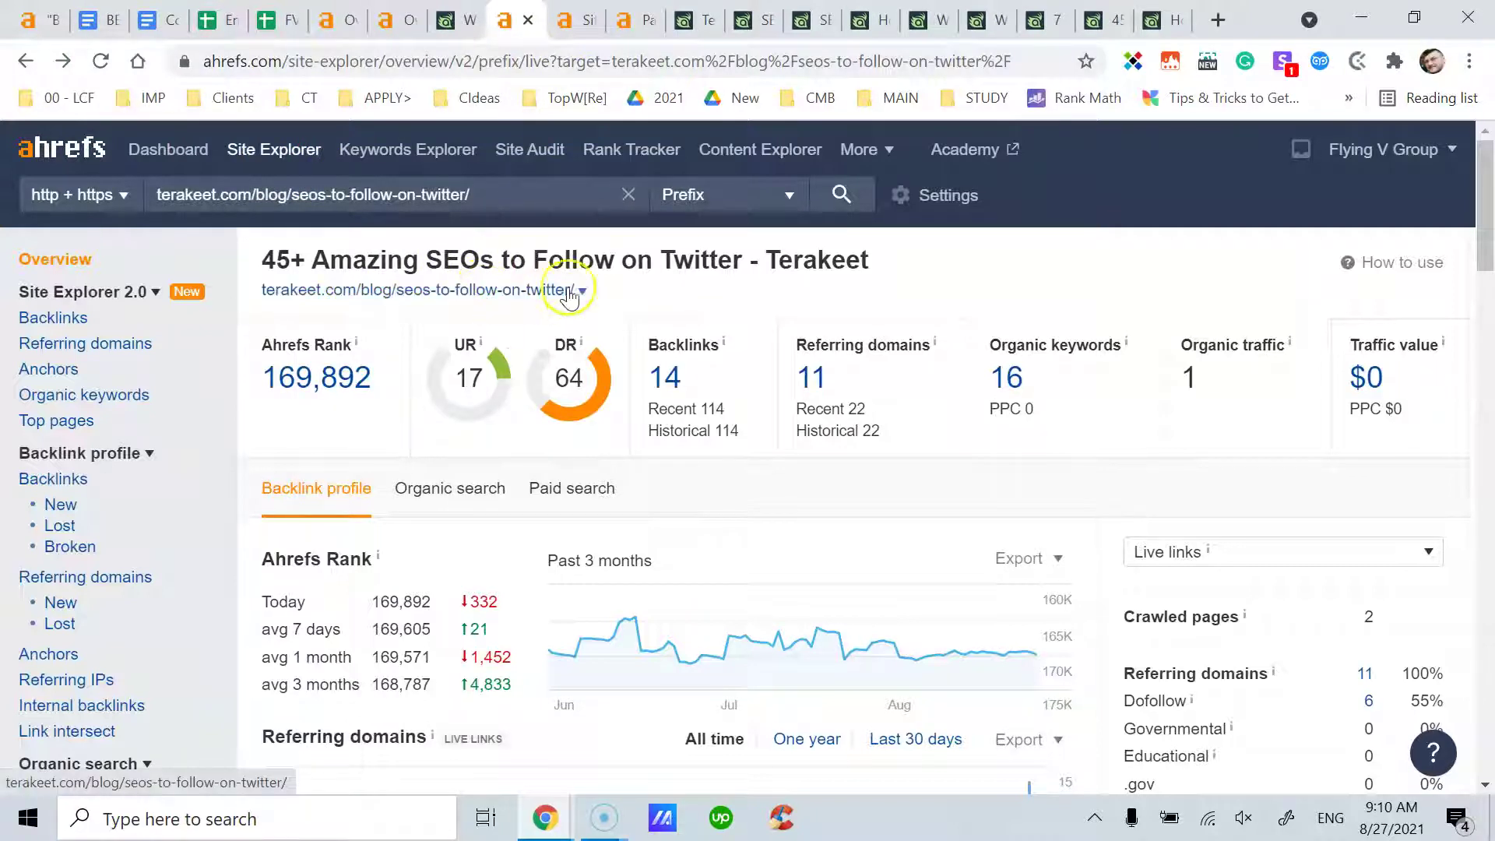
click(940, 29)
click(866, 30)
click(827, 31)
click(757, 28)
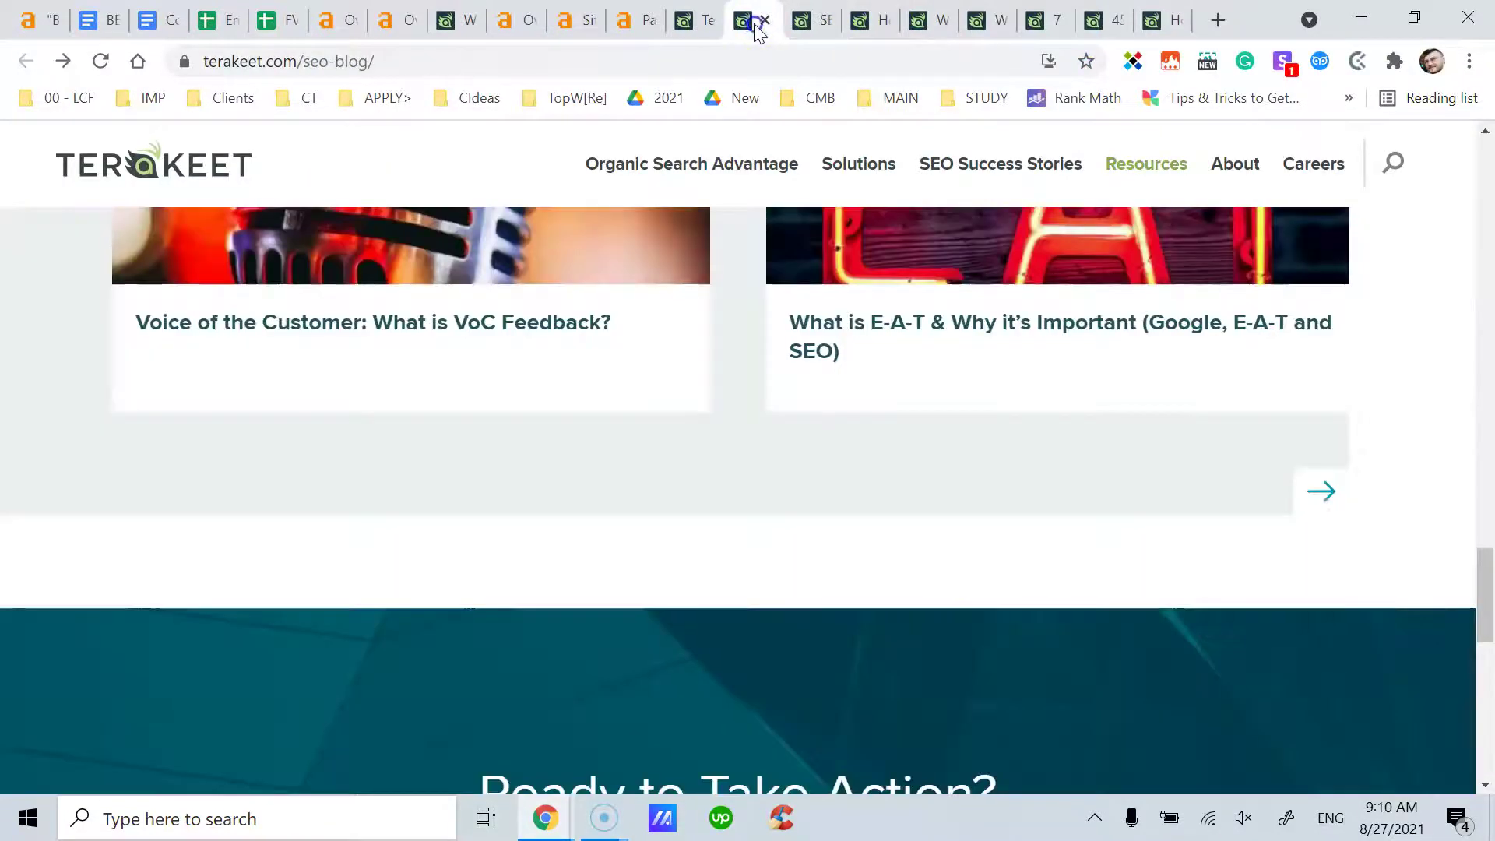
click(977, 31)
click(1042, 32)
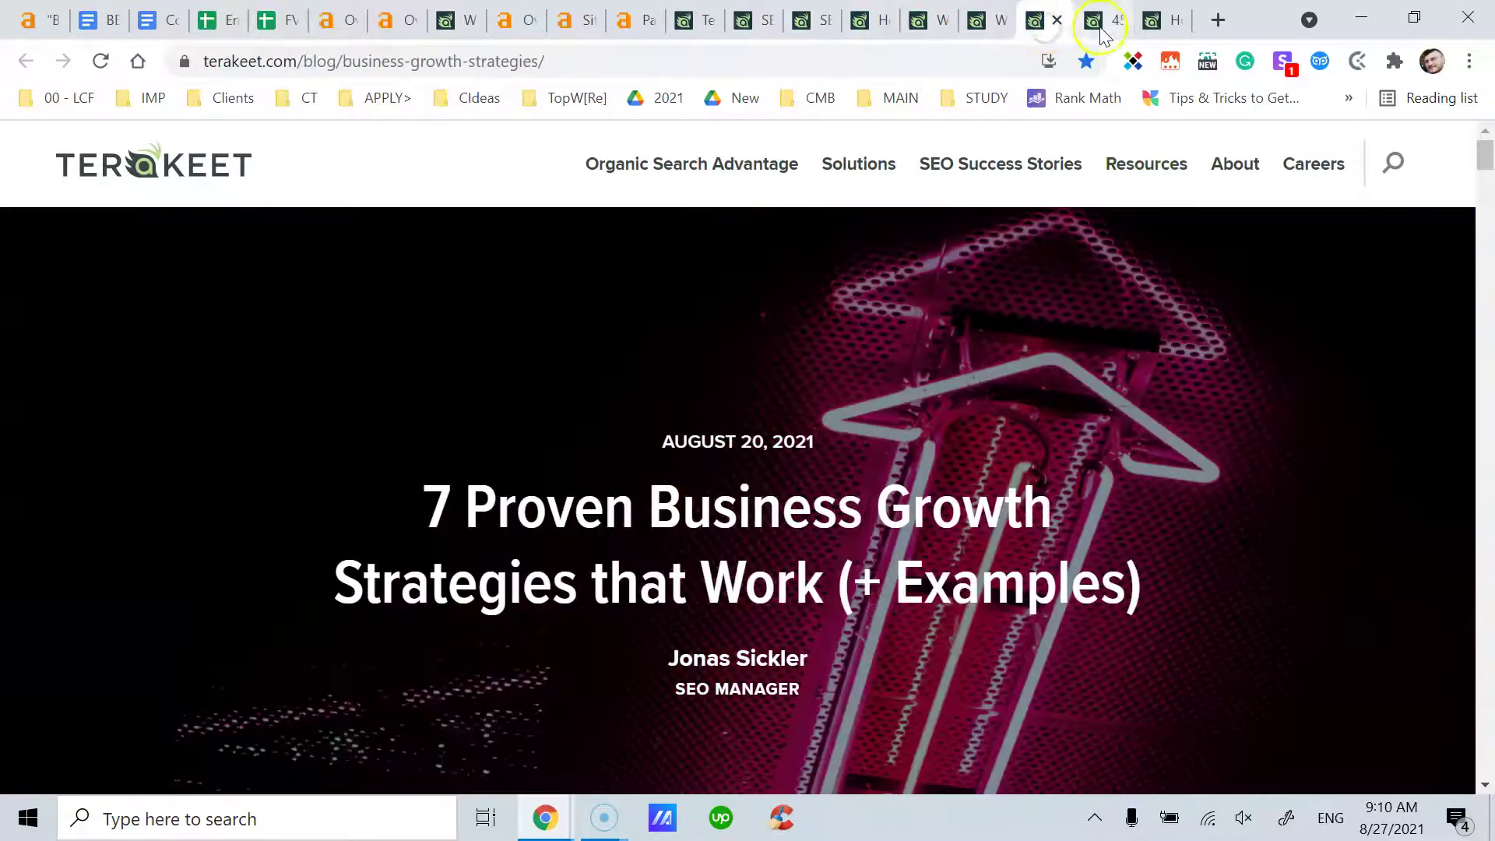
click(1099, 30)
drag(1100, 30, 688, 31)
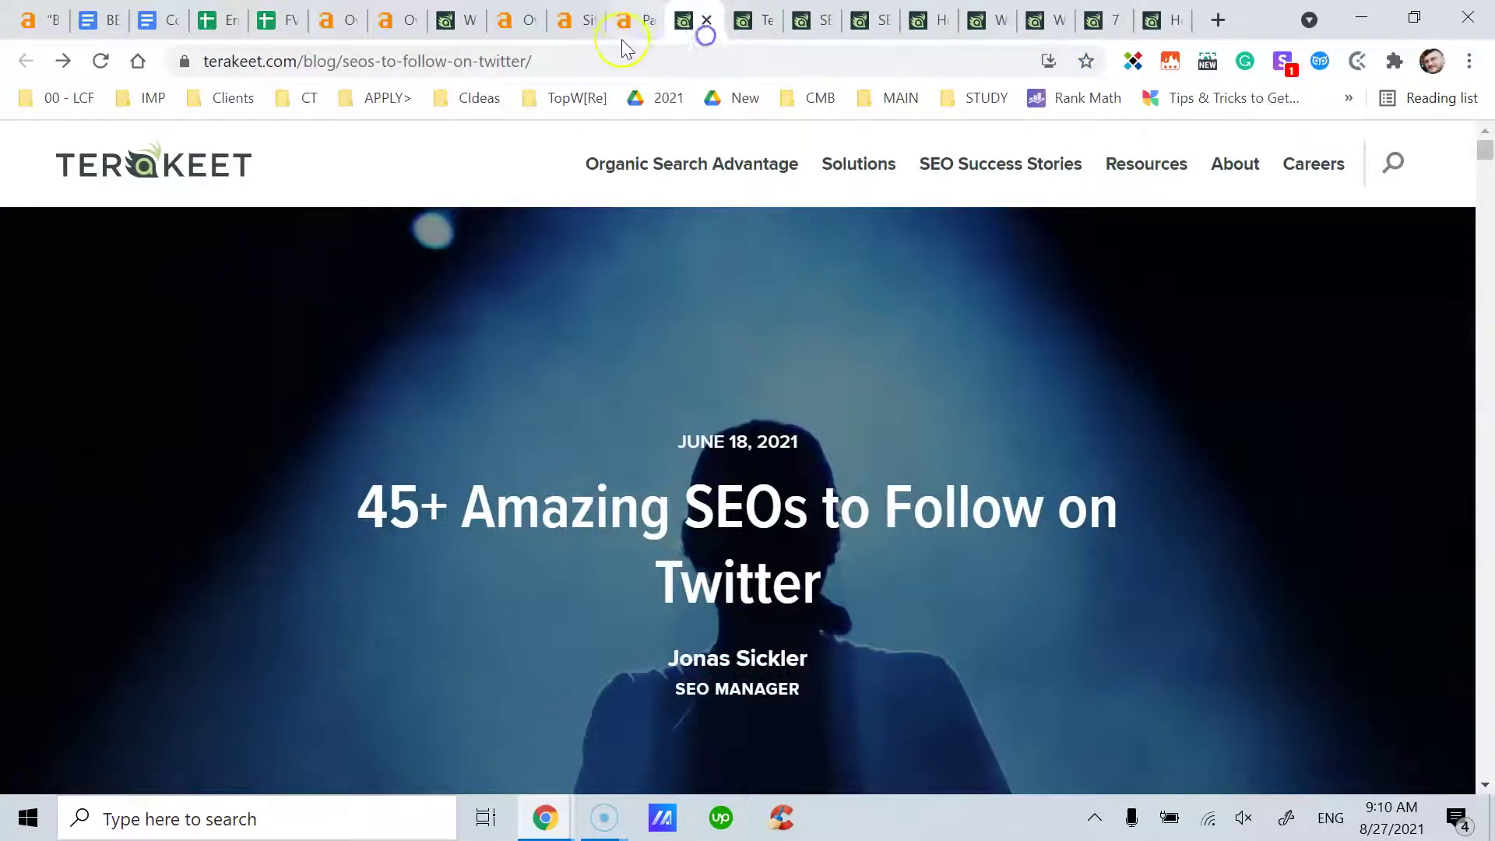
click(577, 31)
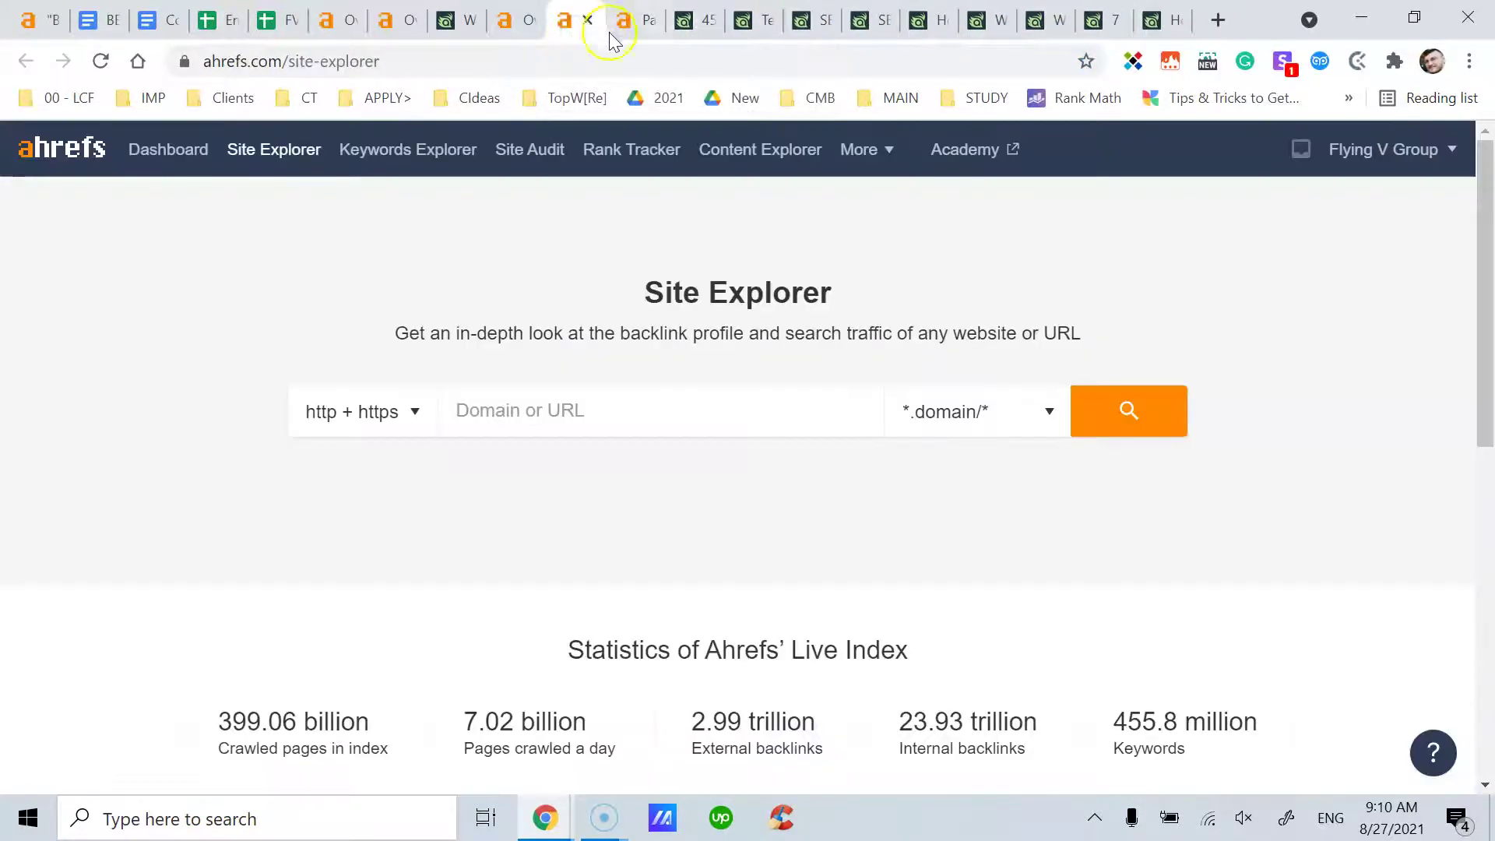
text(https://terakeet.com/blog/content-strategy/)
key(Return)
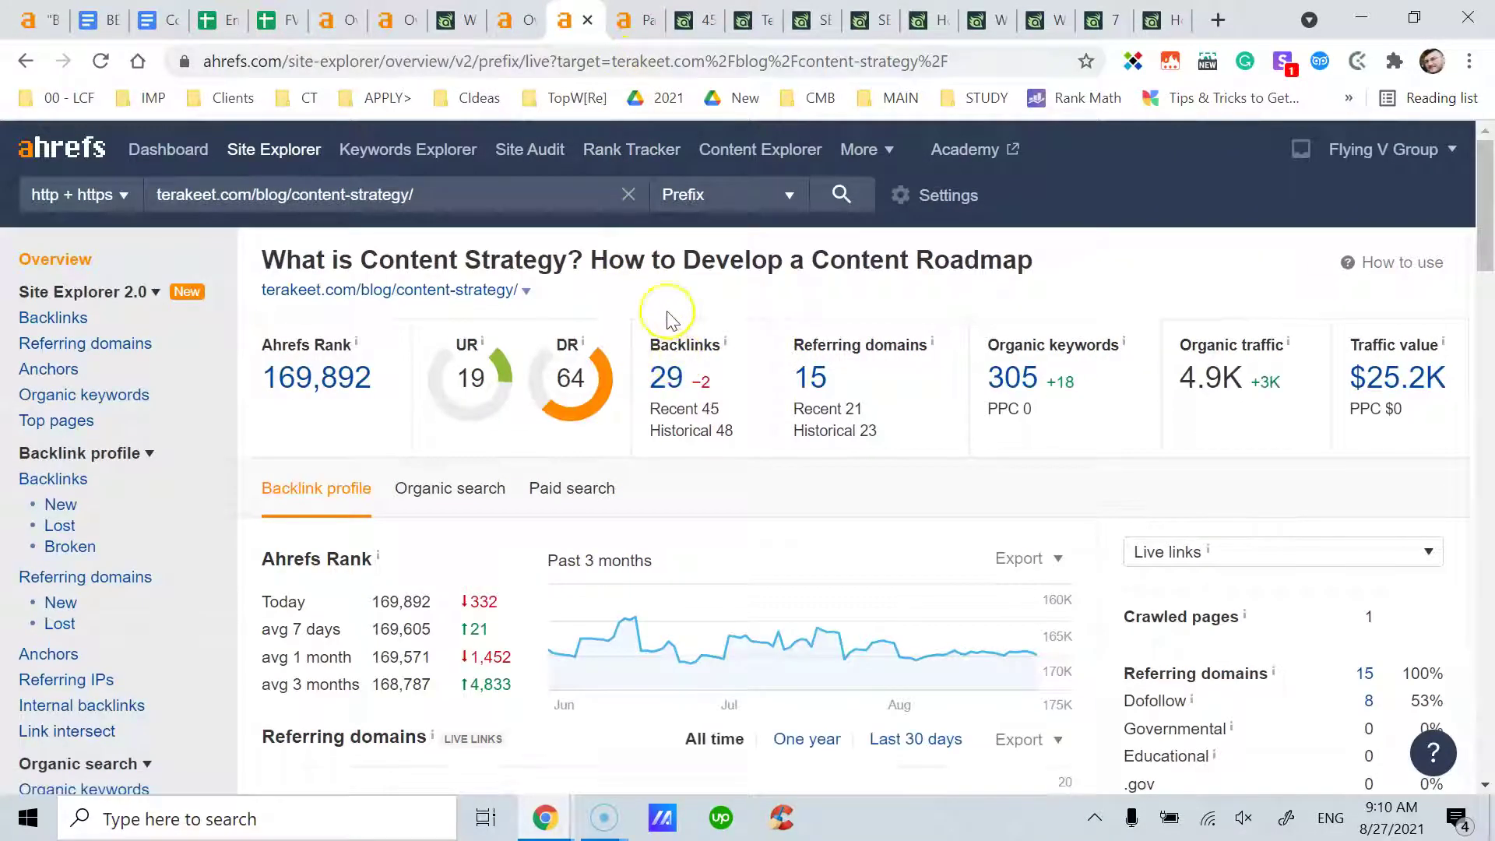
Open the live content-strategy article in a new tab and place the seos-to-follow-on-twitter post's tab beside its Ahrefs overview
click(467, 292)
right_click(467, 292)
click(545, 302)
drag(717, 19, 559, 24)
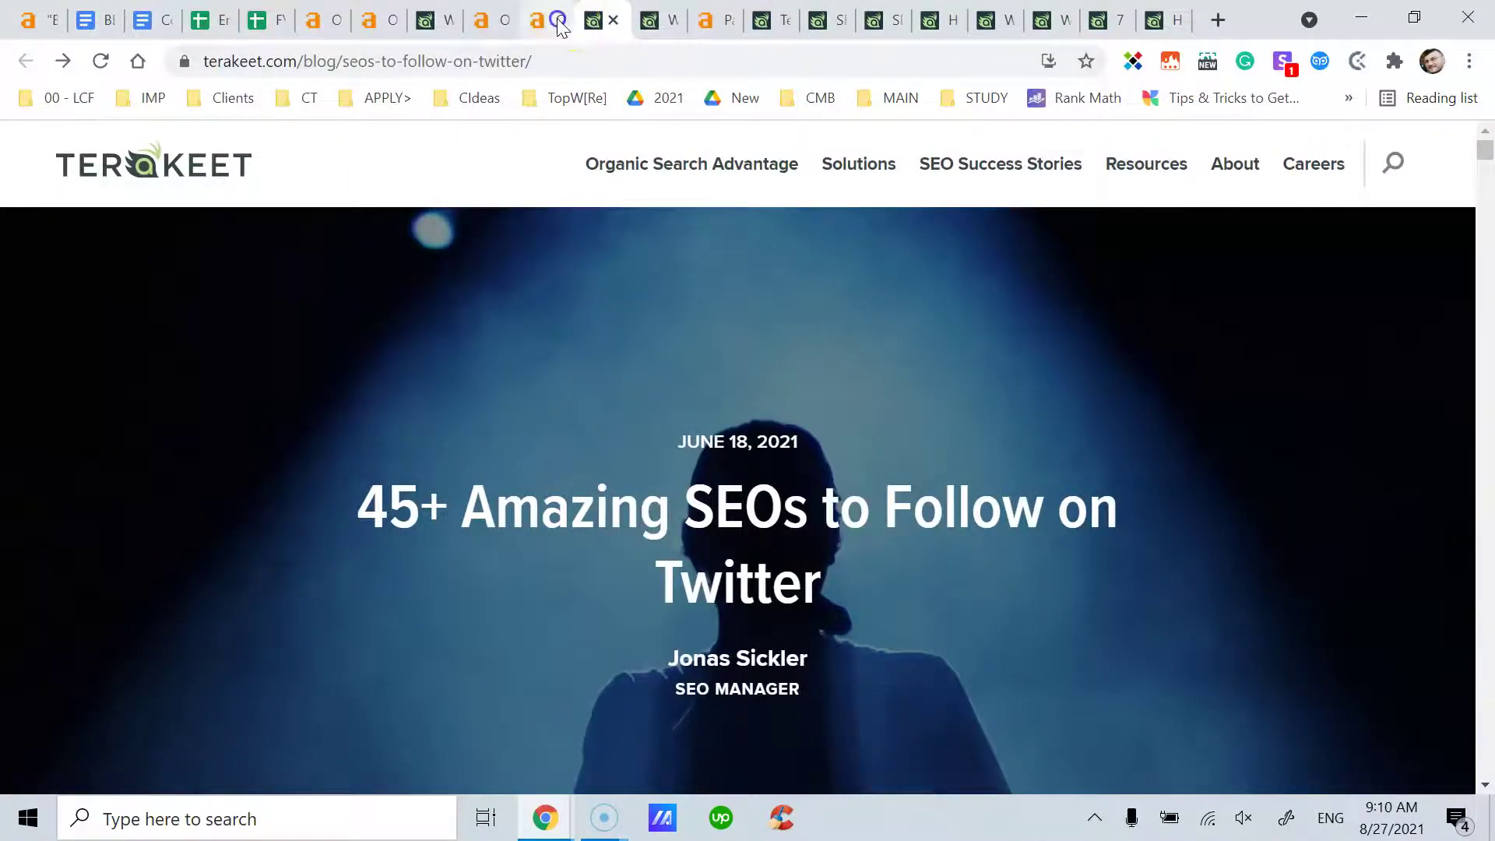
click(559, 24)
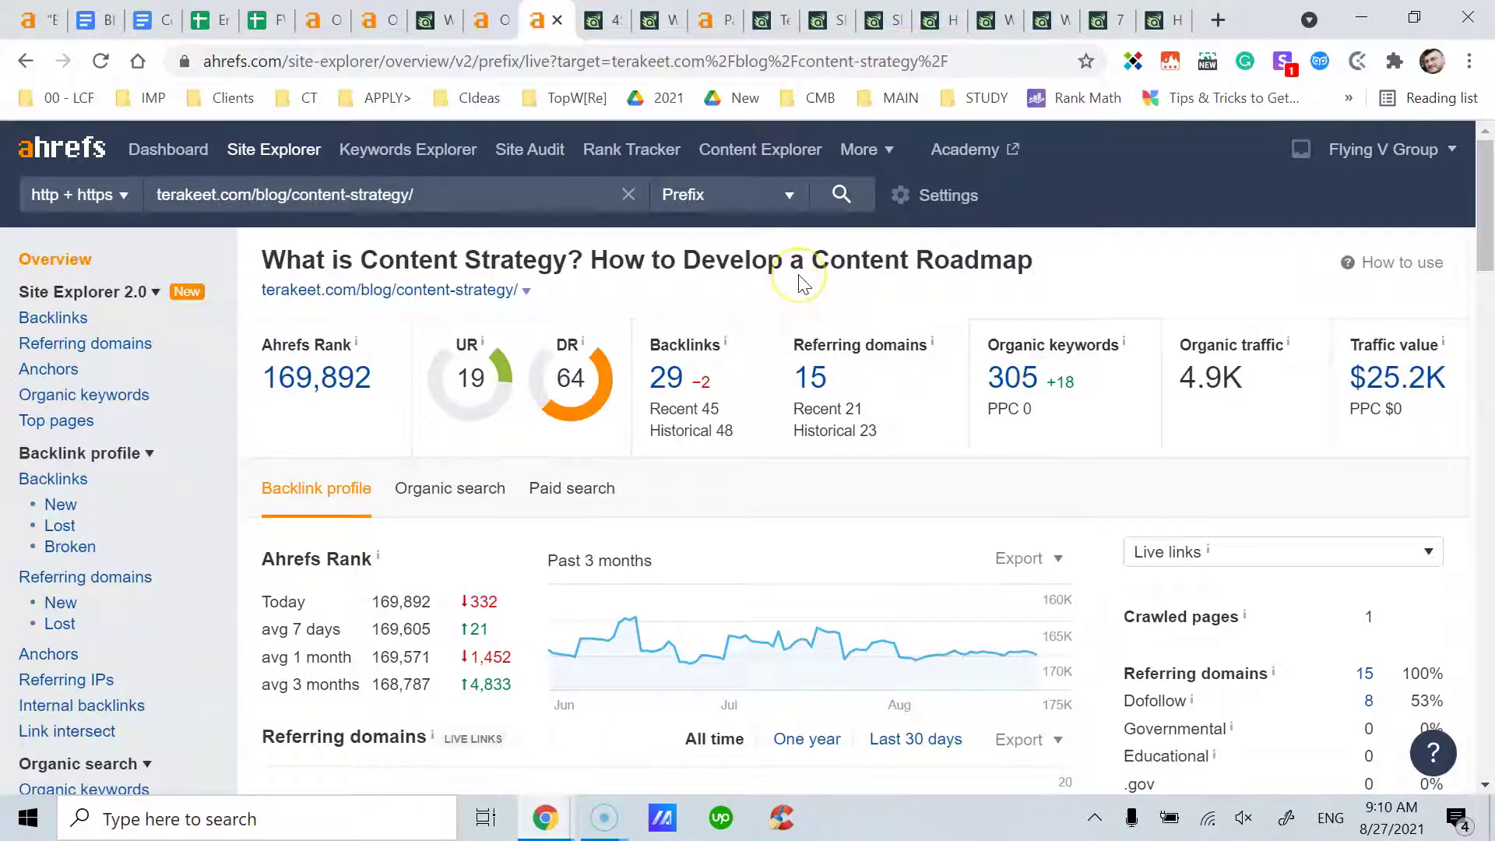
click(780, 323)
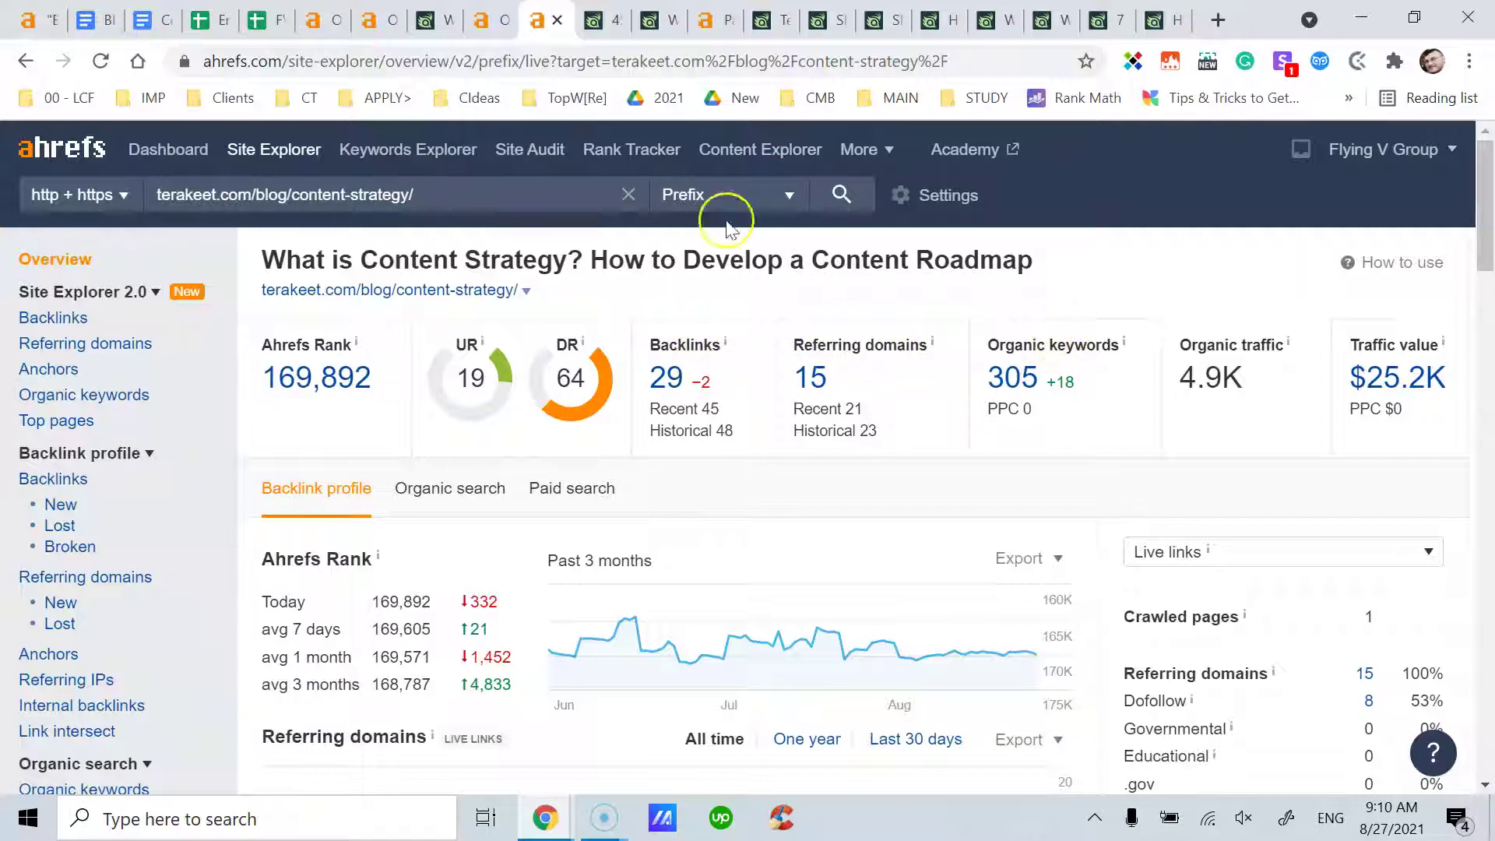
Compare the publication dates and titles of the live seos-to-follow-on-twitter and content-strategy posts
click(607, 37)
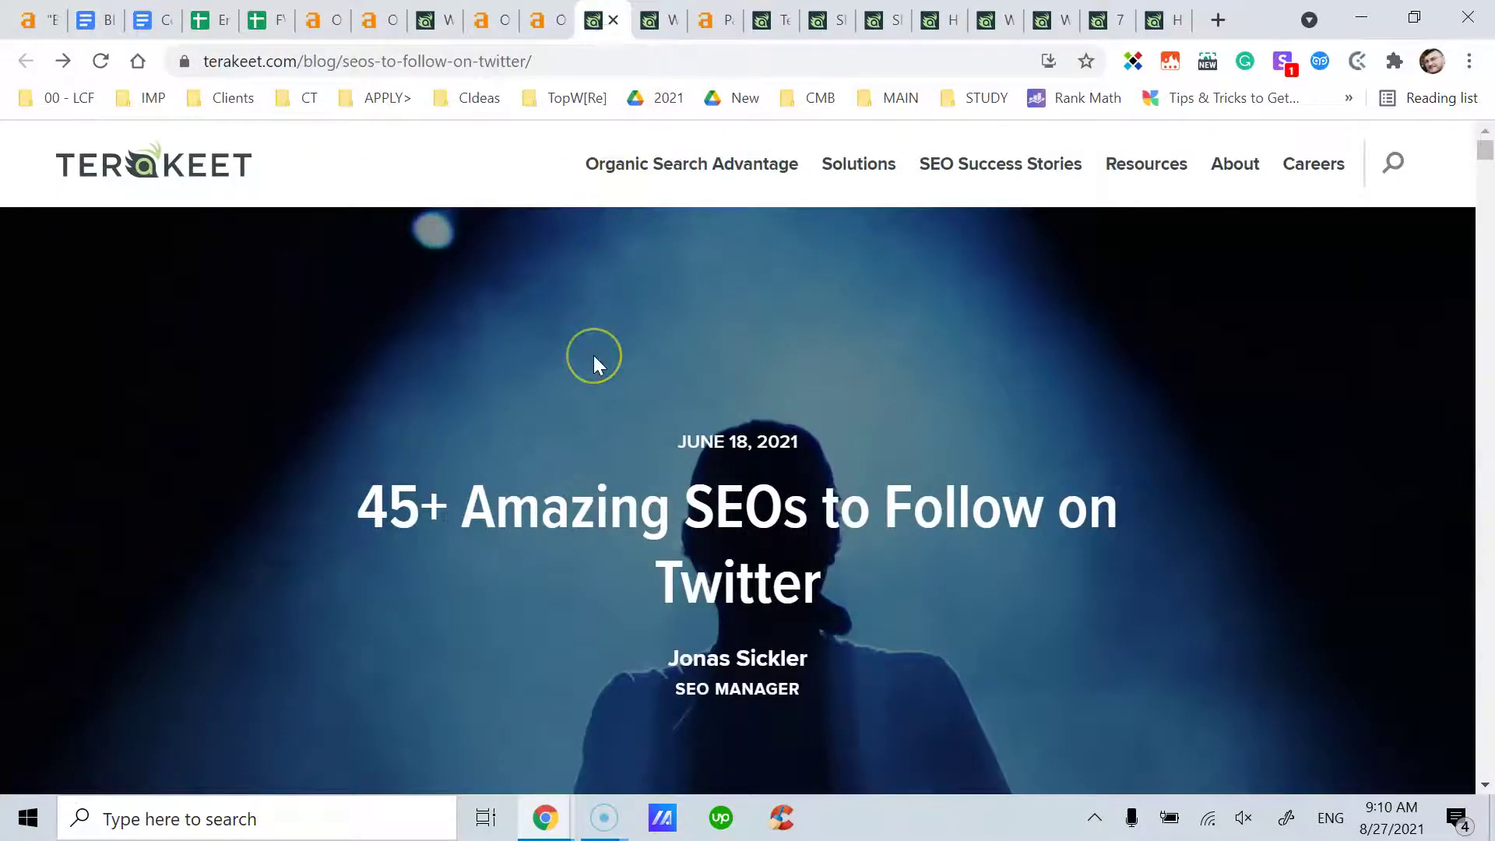
click(660, 20)
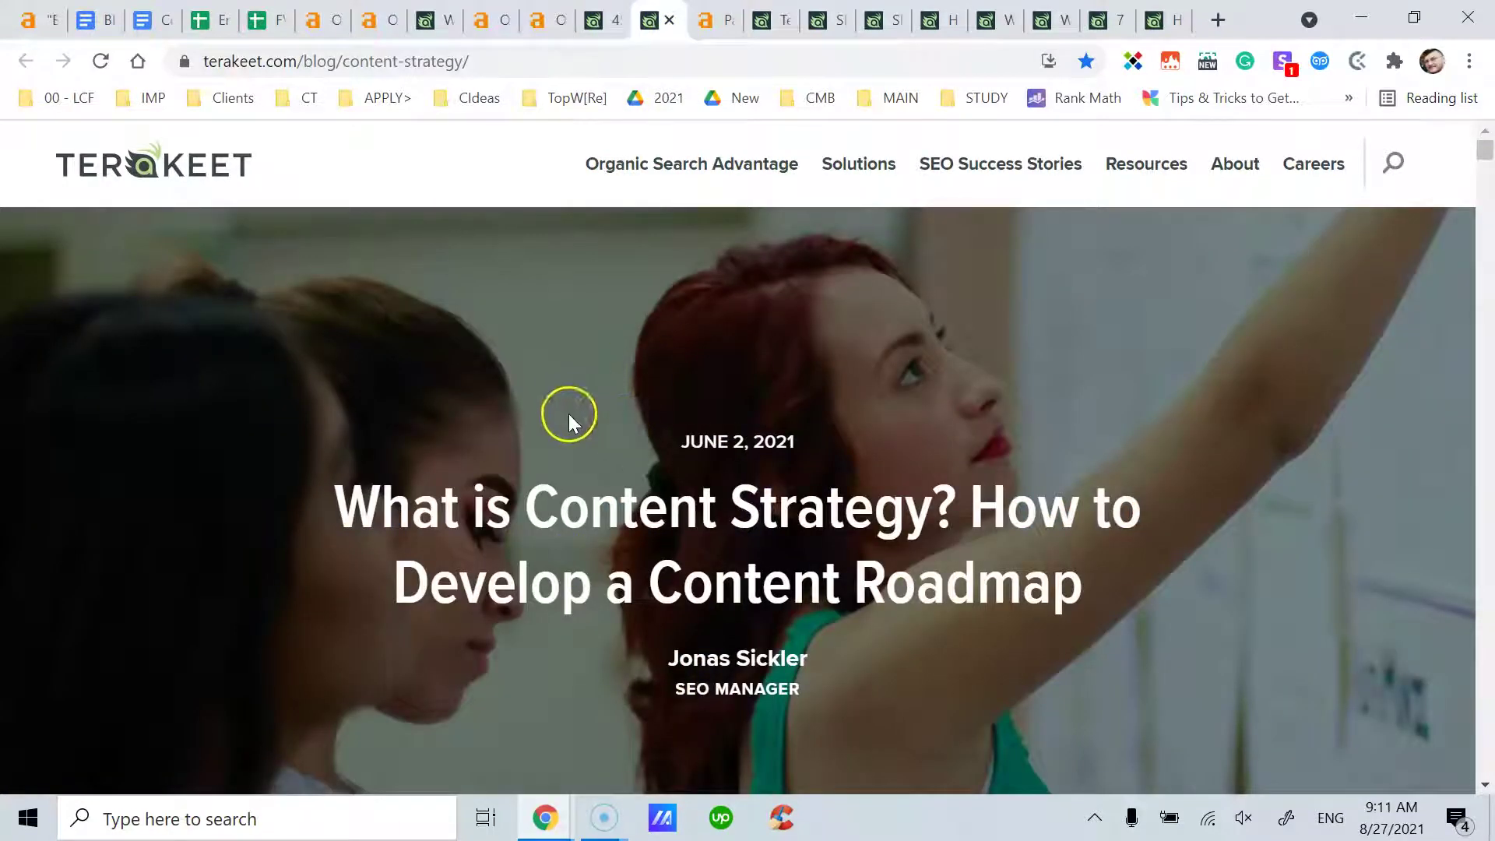
click(606, 24)
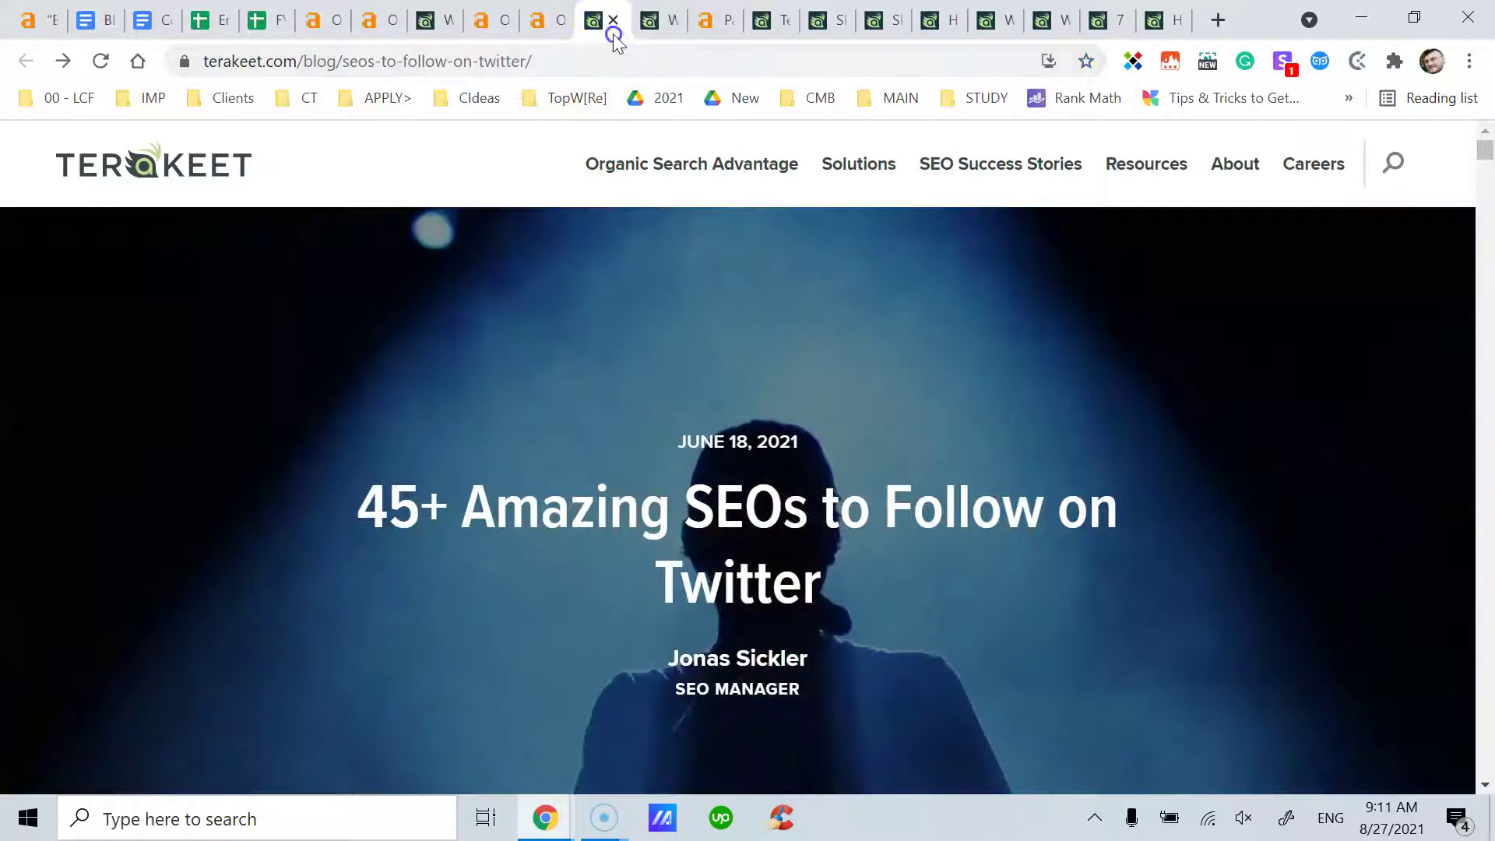
click(649, 23)
click(616, 30)
click(642, 24)
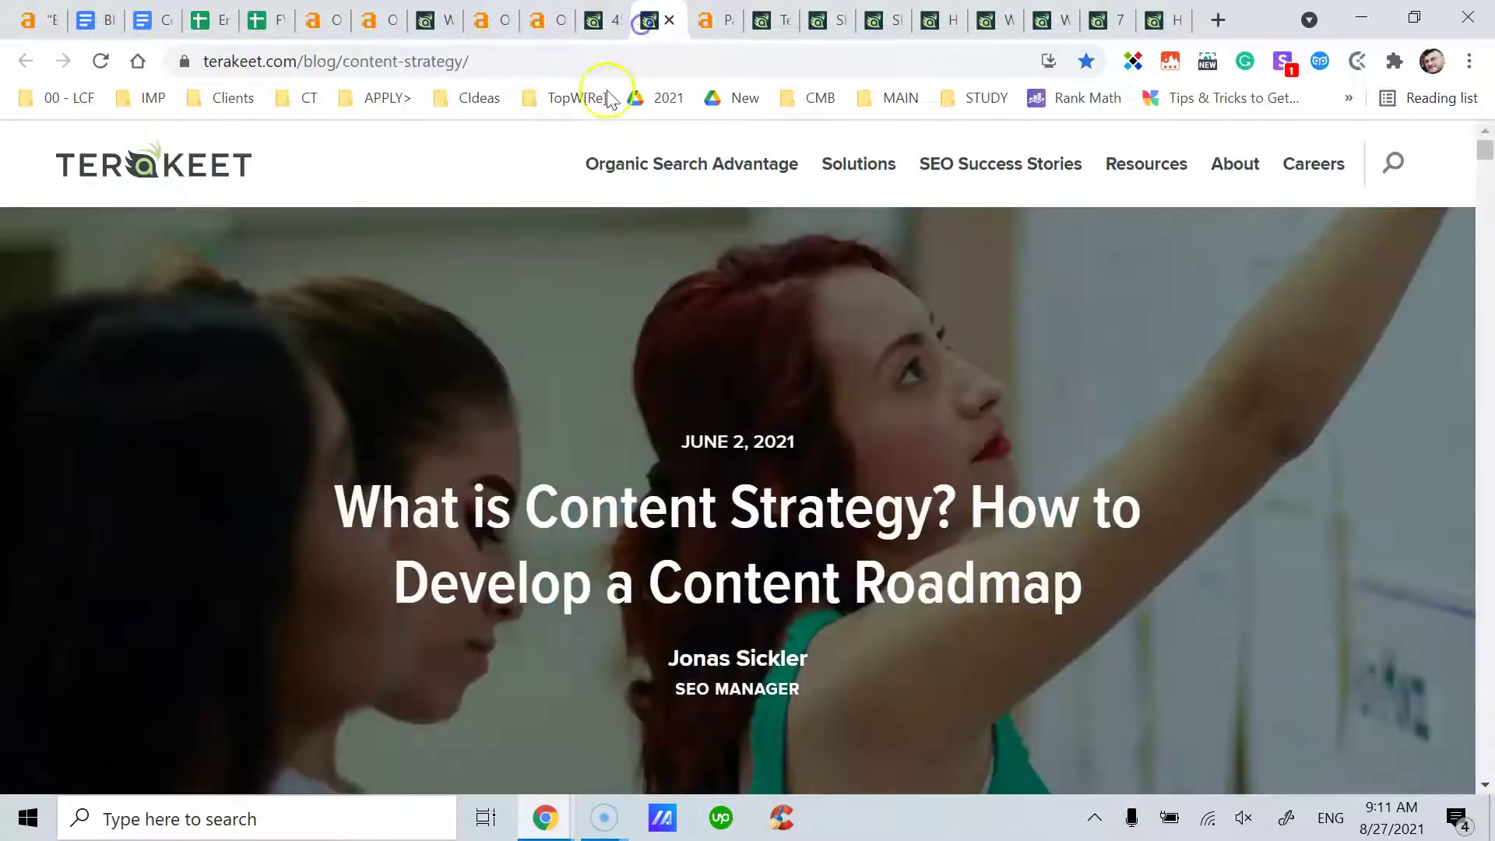
click(607, 23)
click(648, 24)
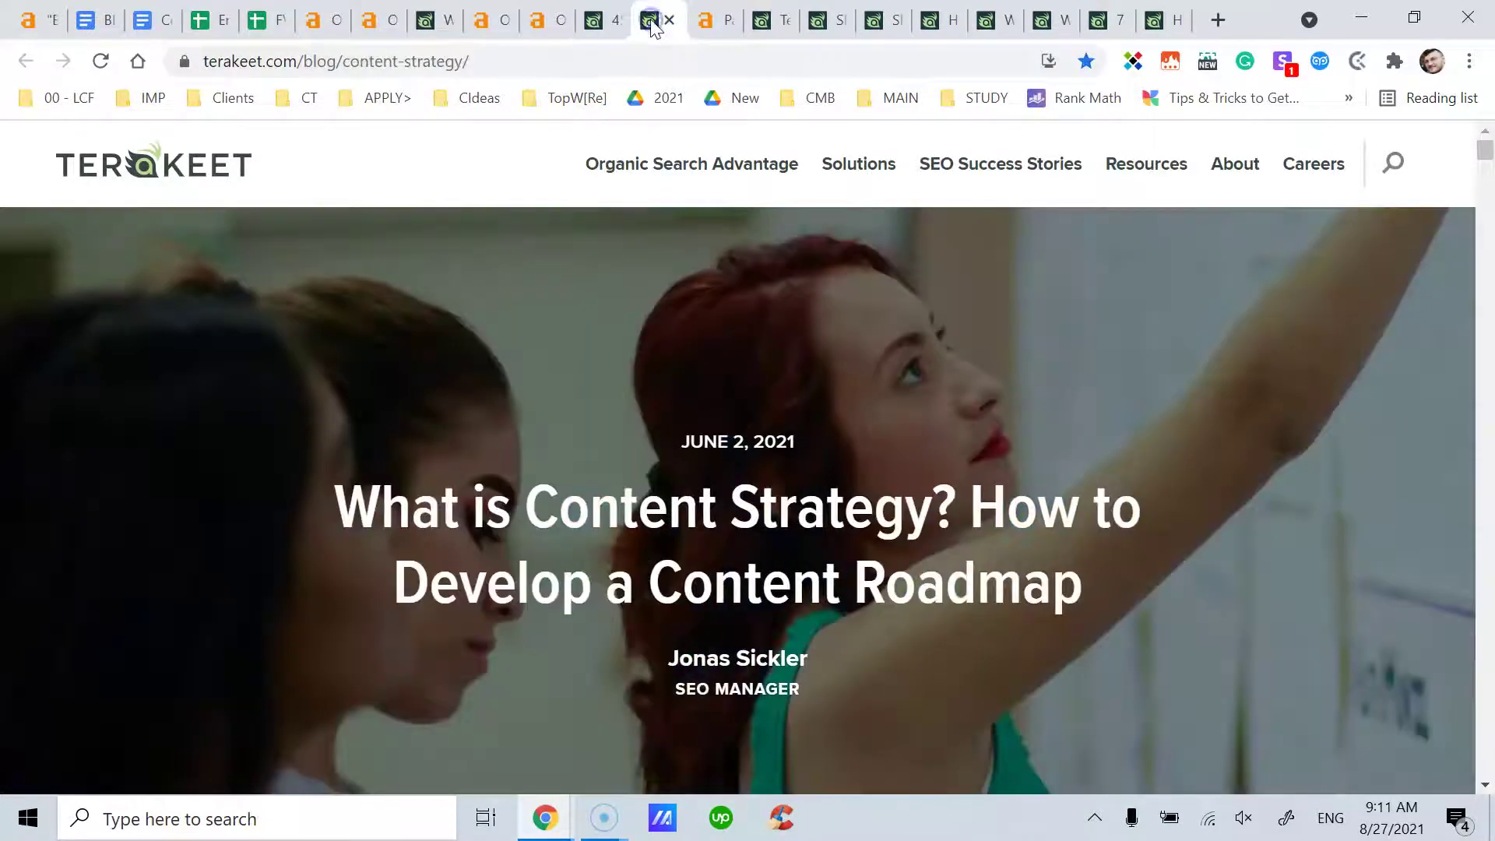
click(611, 29)
click(571, 30)
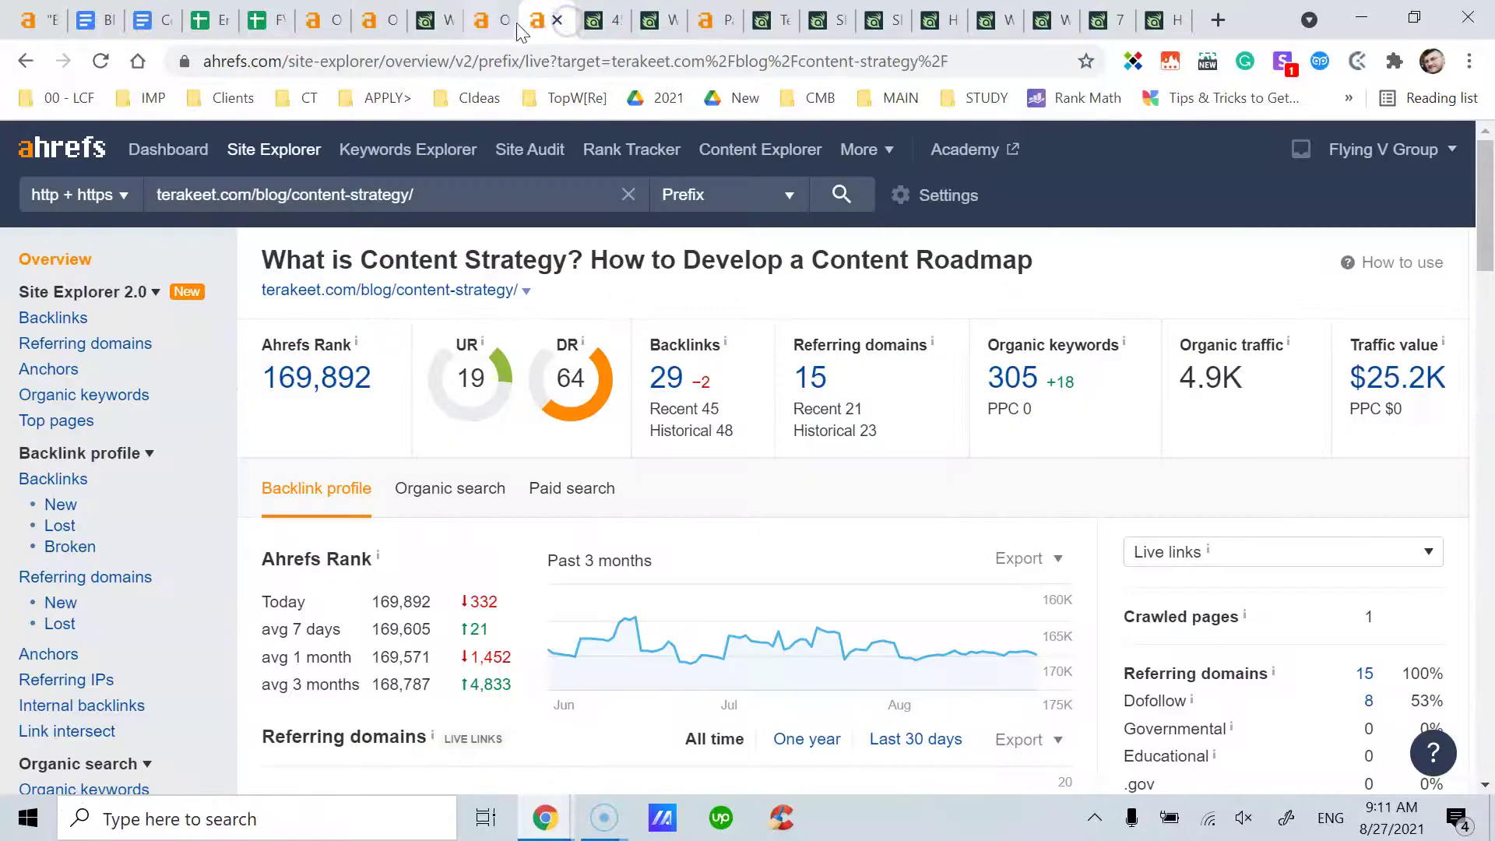
Review the seos-to-follow-on-twitter and content-strategy posts alongside their respective Ahrefs overviews
click(486, 27)
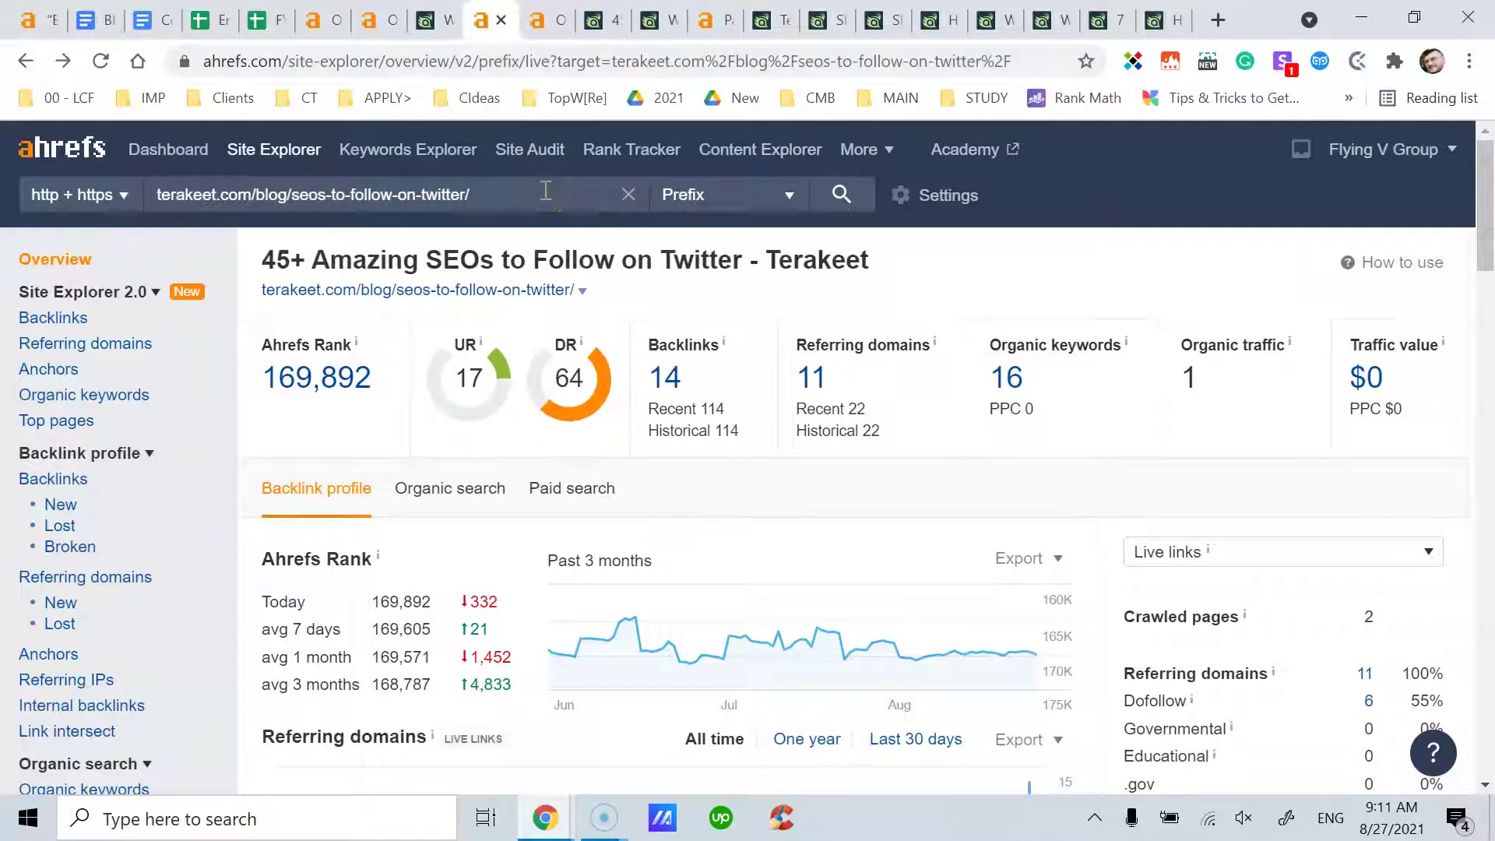
click(601, 23)
click(653, 27)
click(608, 28)
click(653, 30)
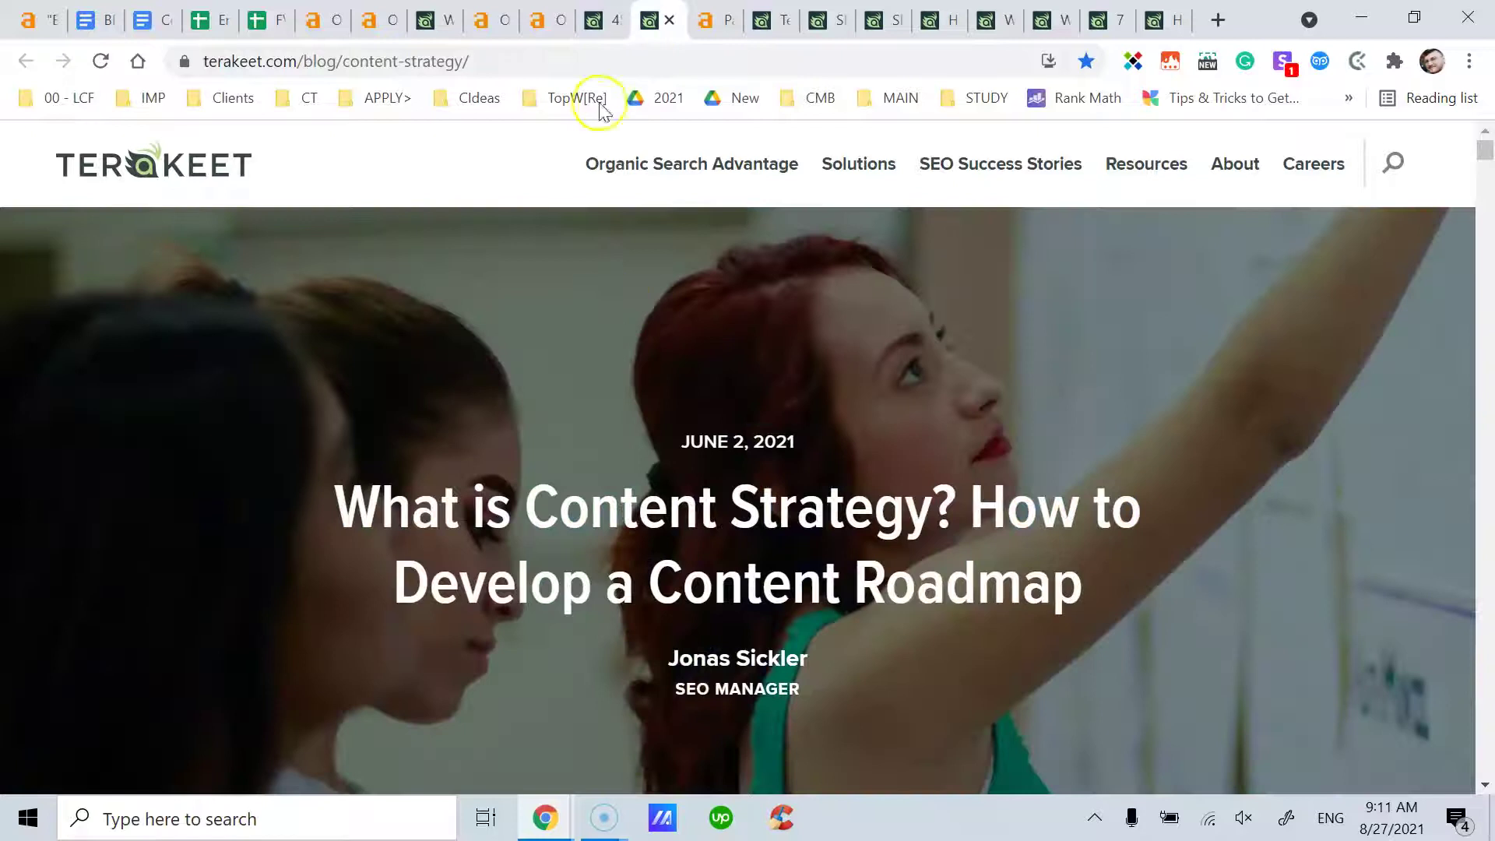
click(612, 28)
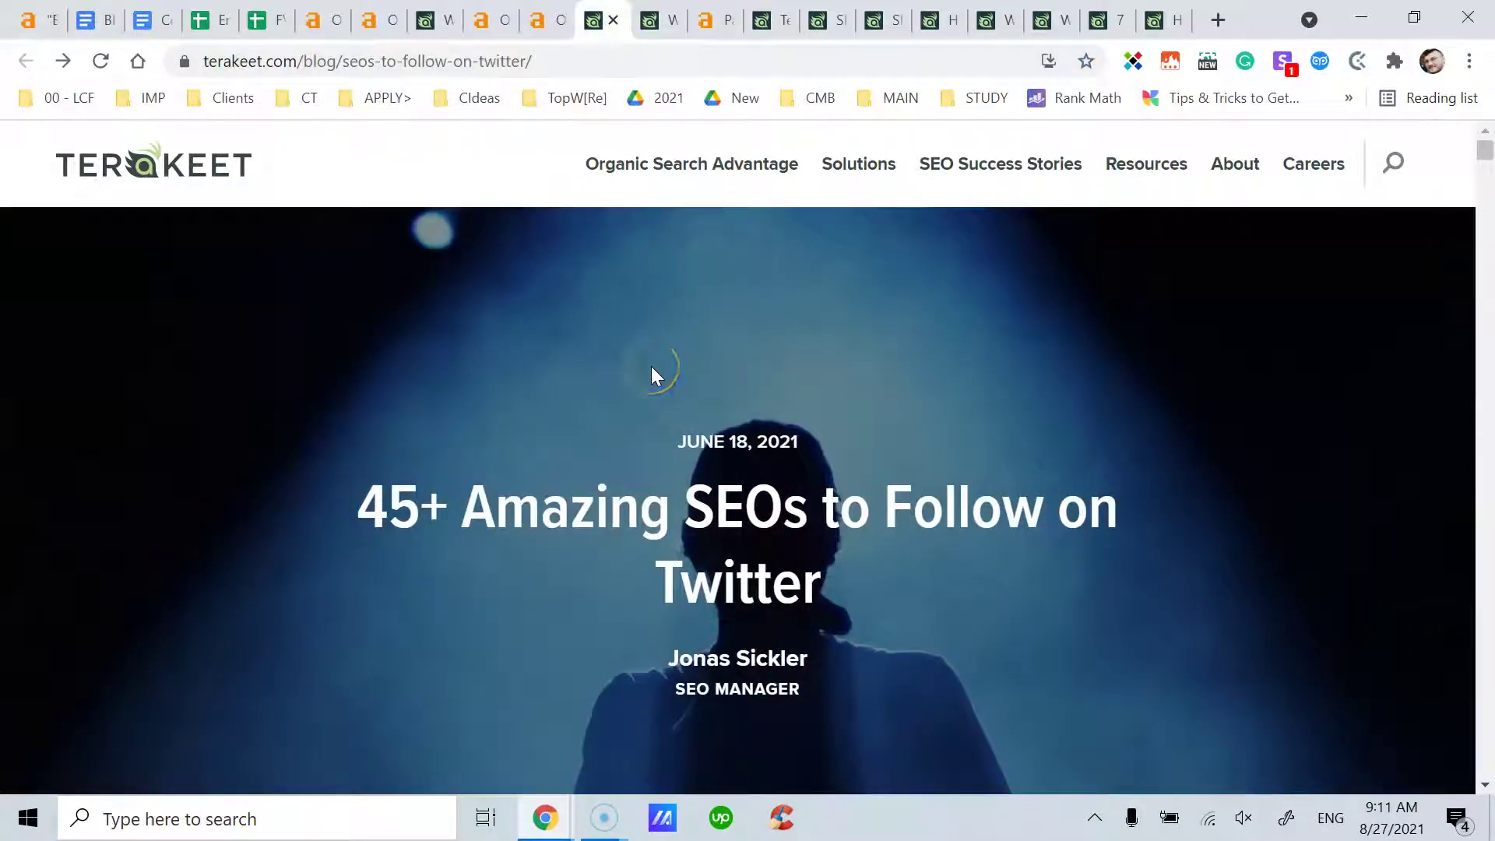
click(558, 28)
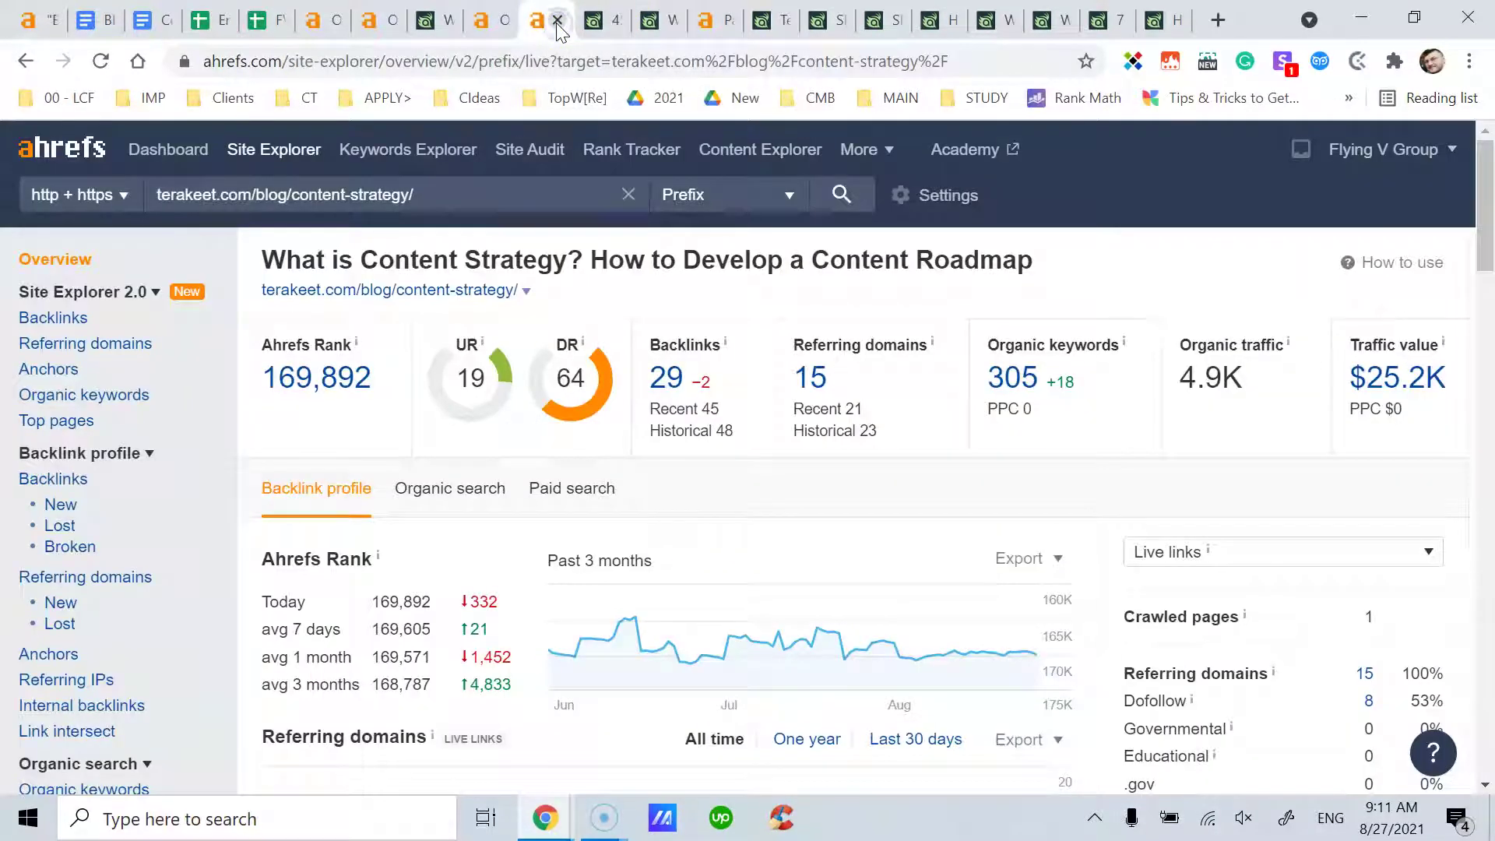
click(509, 30)
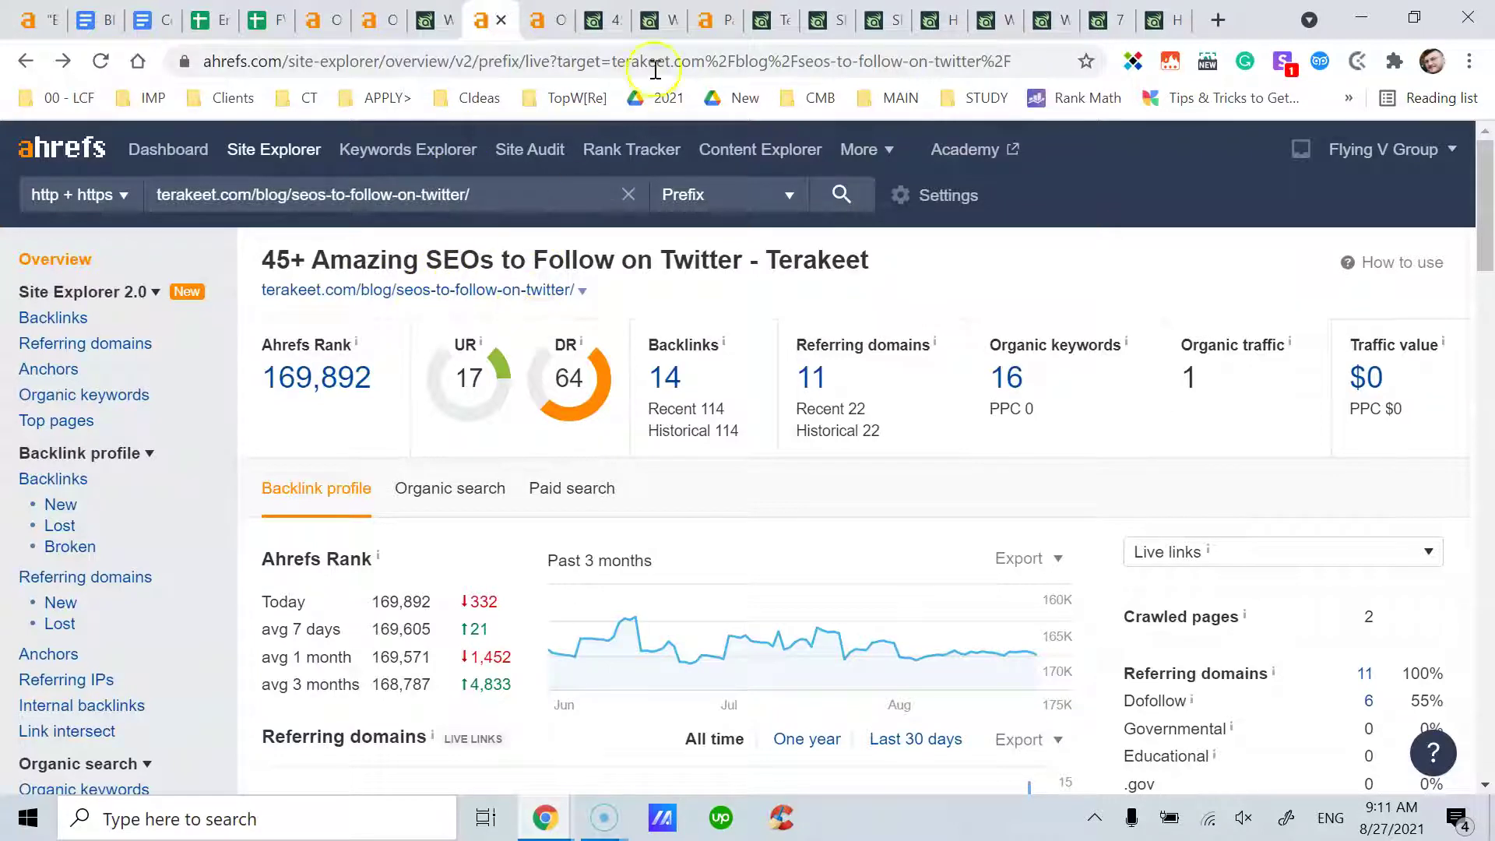
click(612, 29)
click(539, 30)
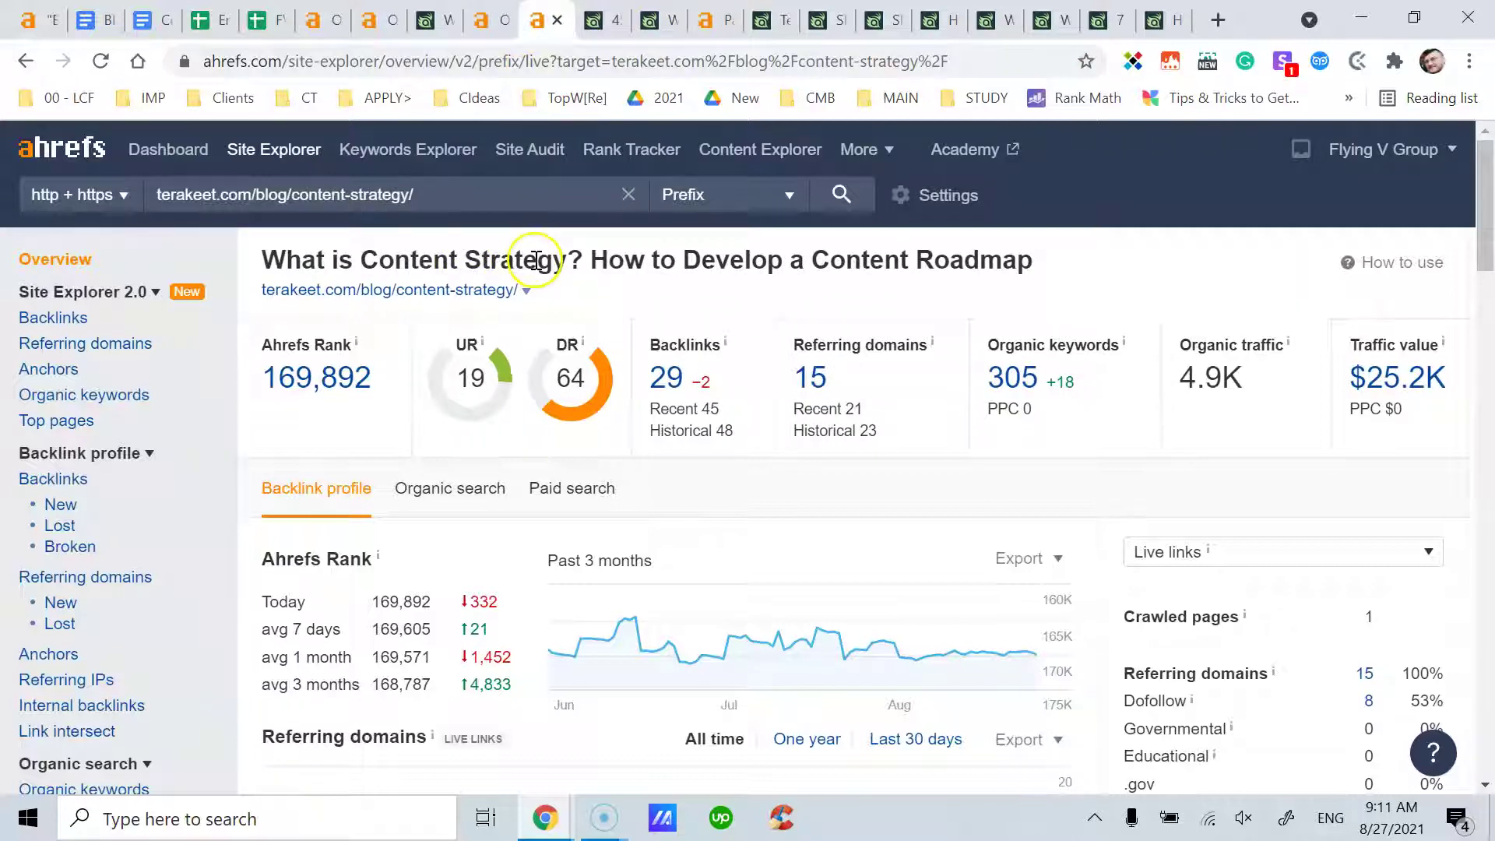
click(653, 21)
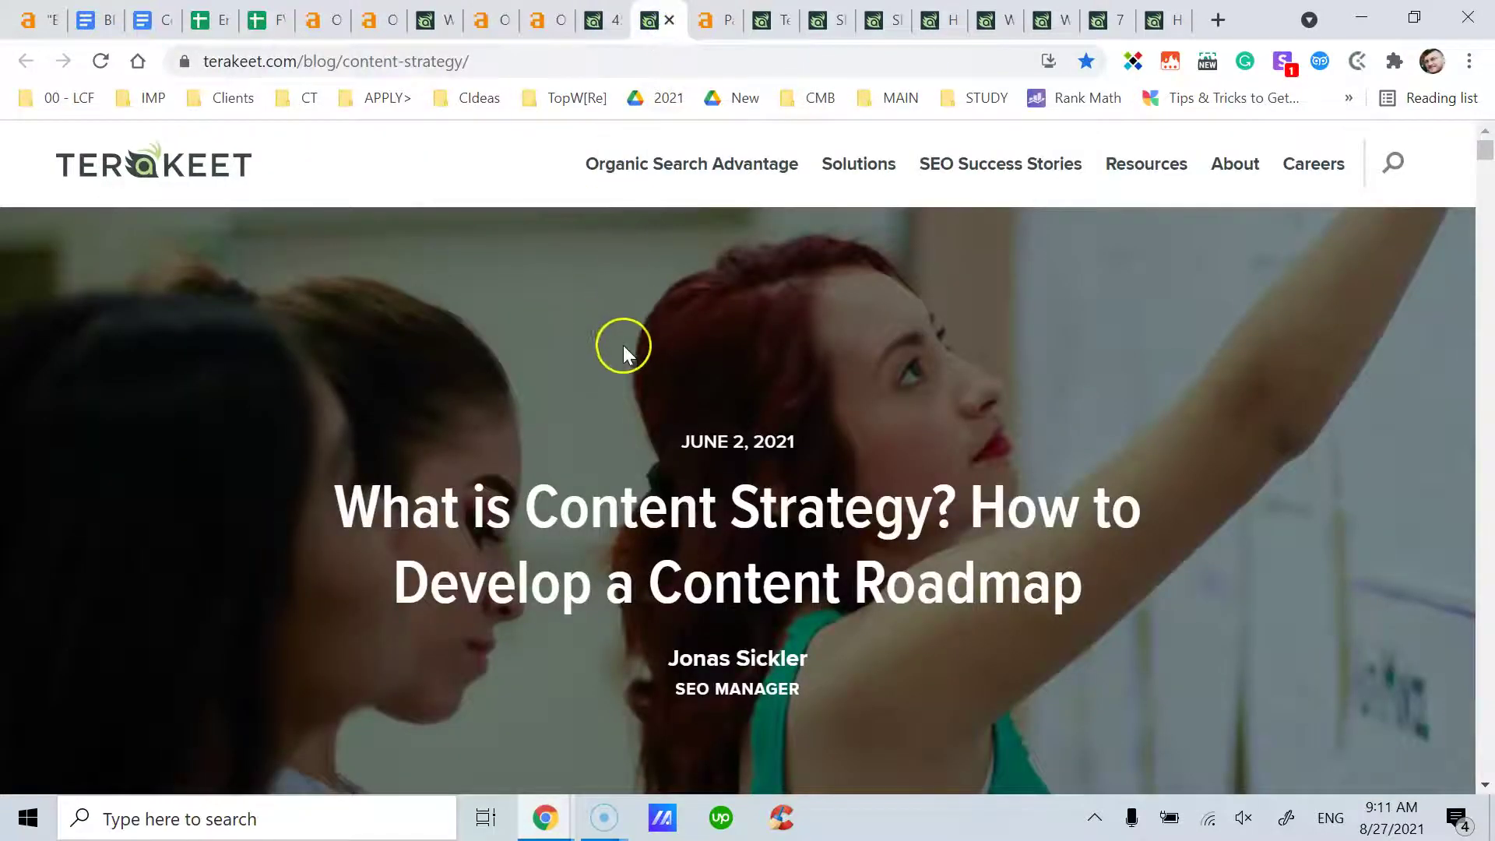
scroll(625, 353, down, 3)
scroll(530, 233, up, 2)
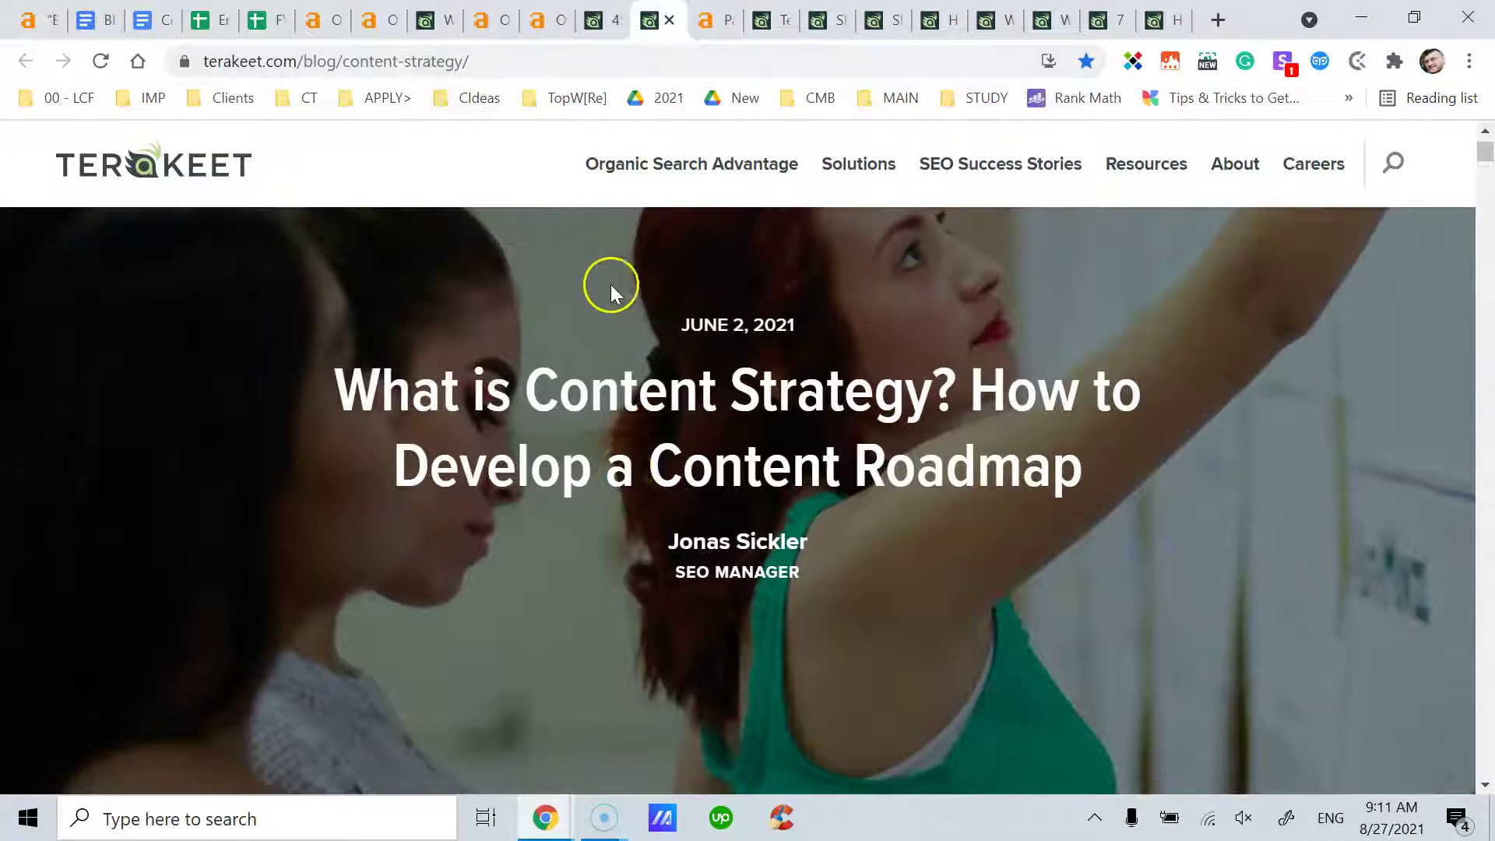
Compare the UR, backlinks, referring domains, organic keywords and organic traffic of the seos-to-follow-on-twitter and content-strategy posts
click(547, 22)
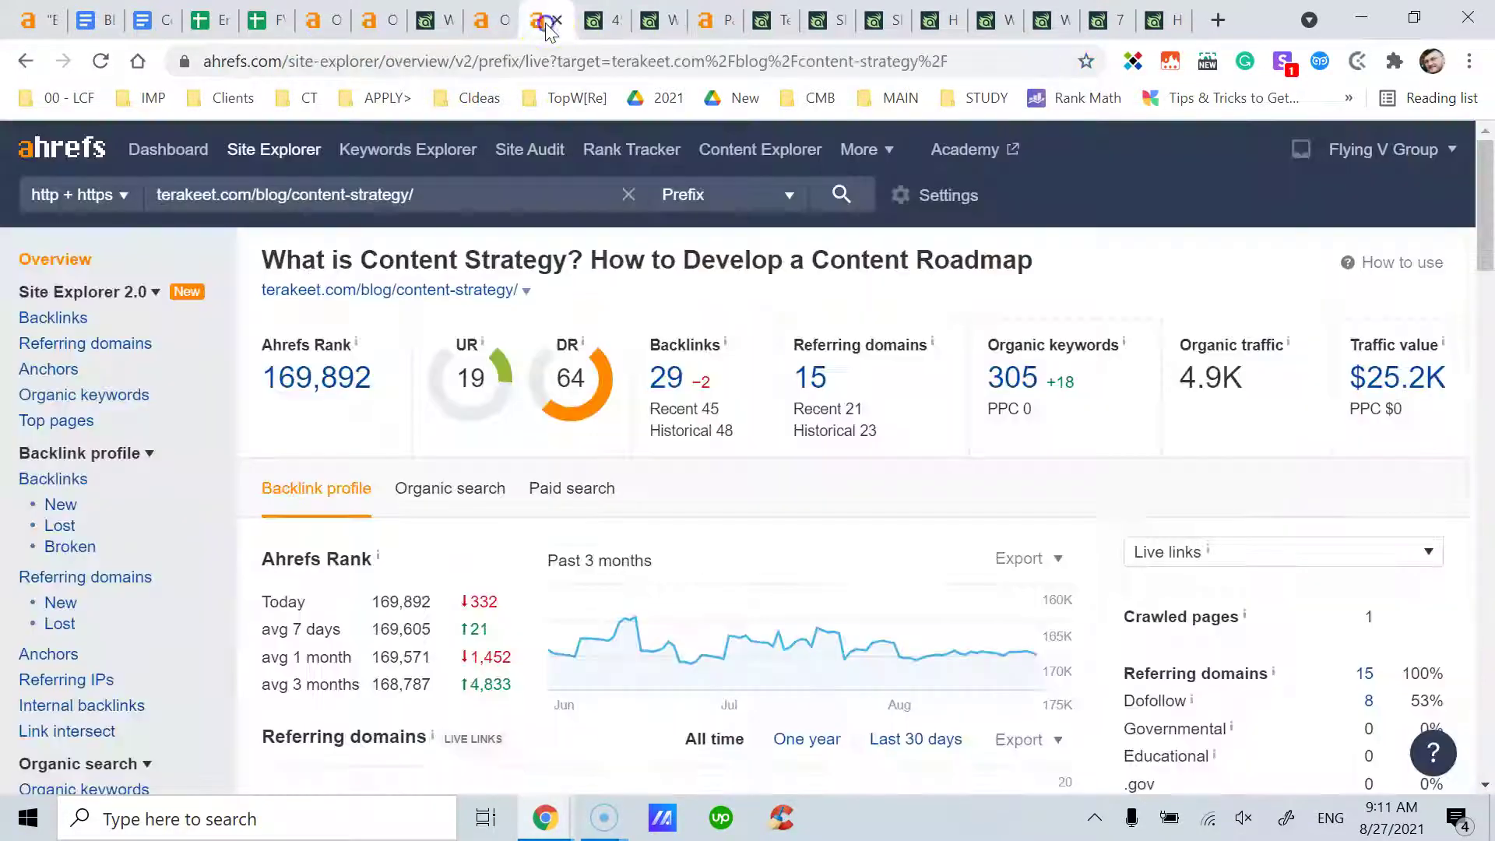
click(485, 26)
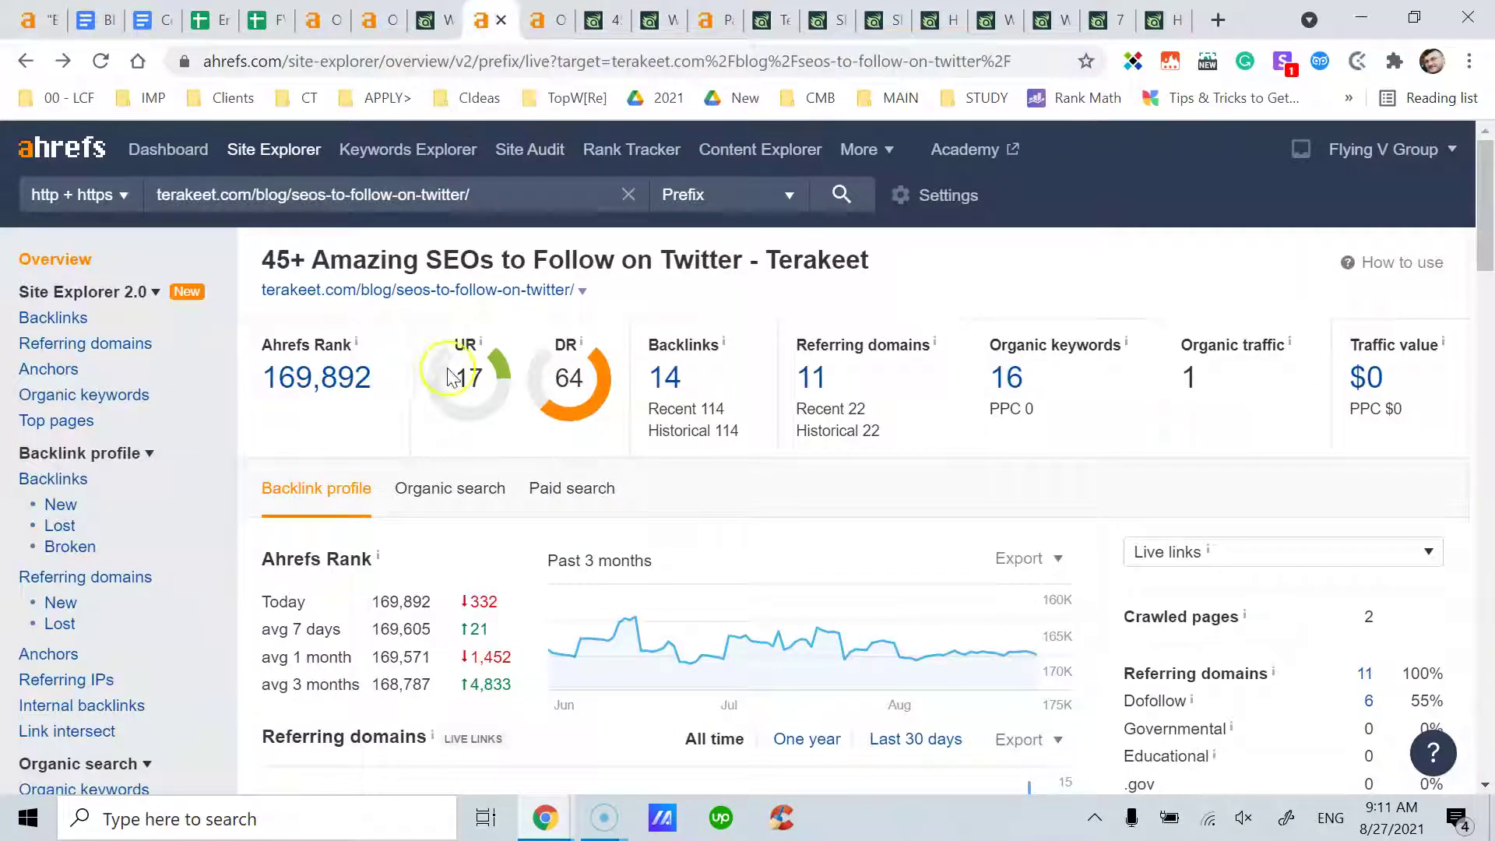
mouse_move(484, 343)
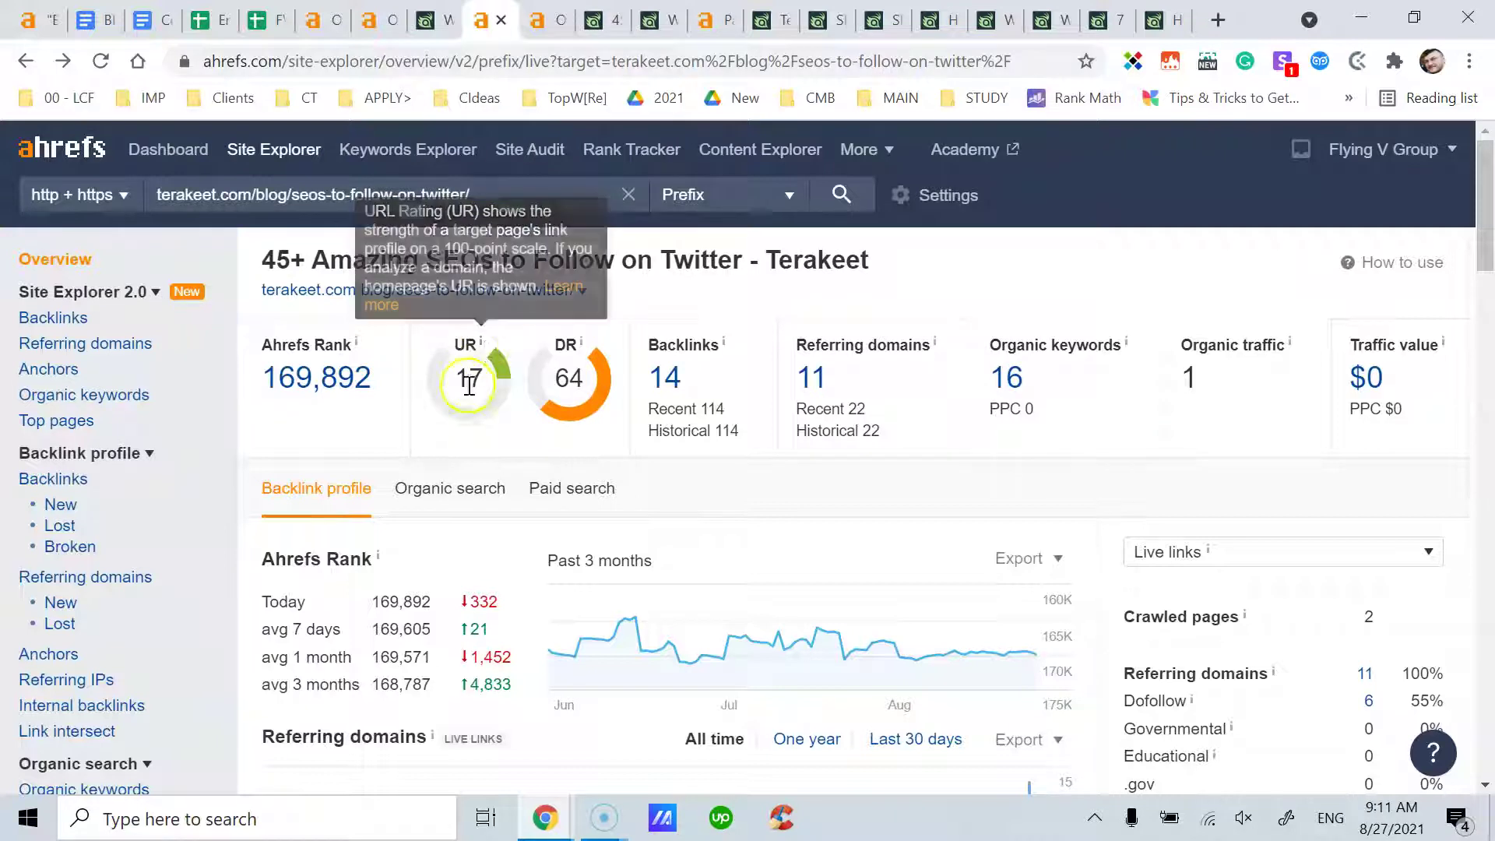
key(ctrl+Tab)
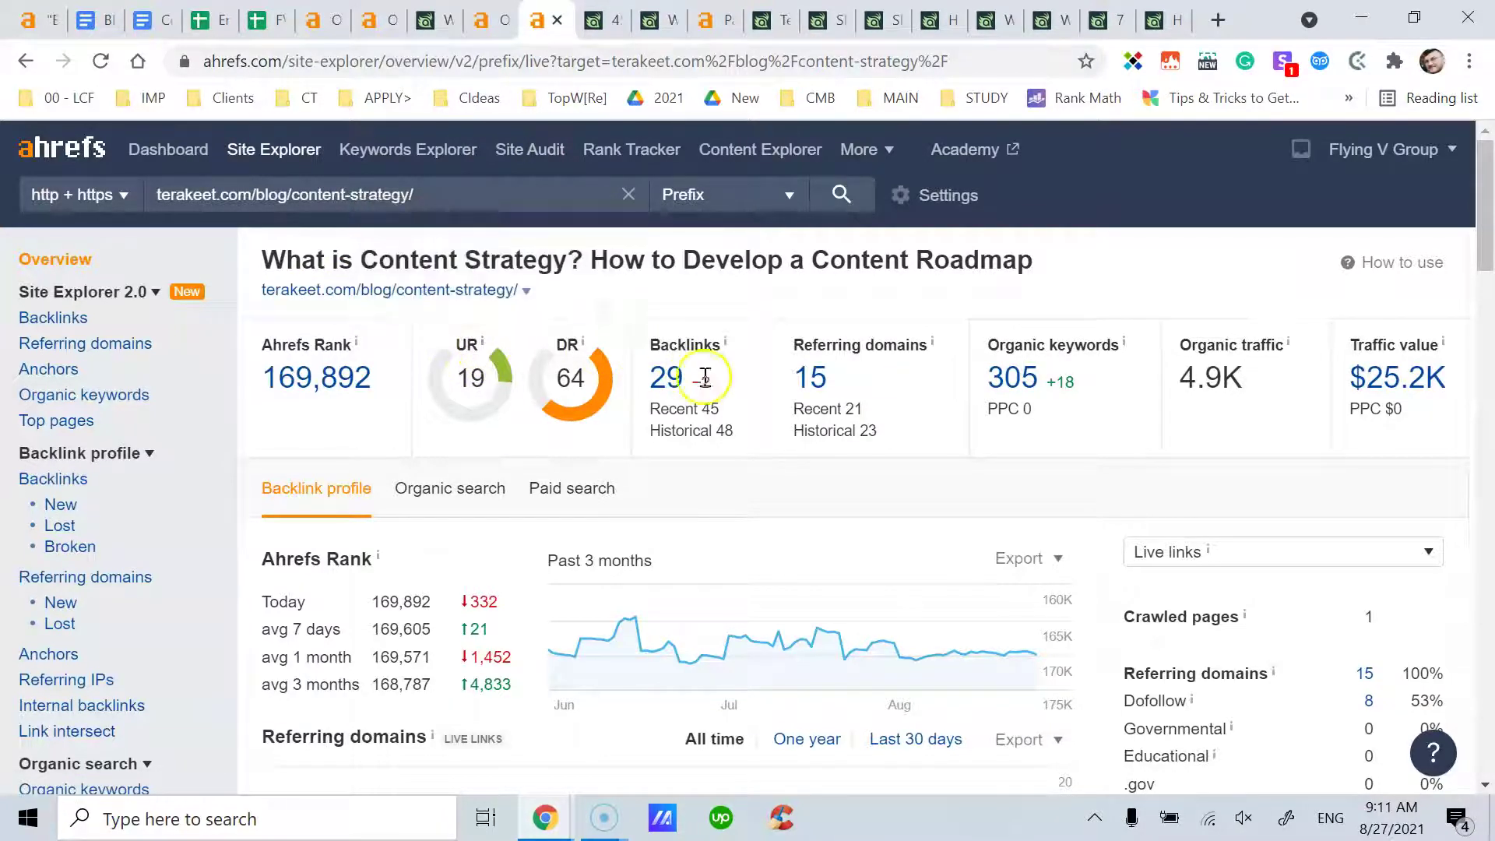
click(506, 23)
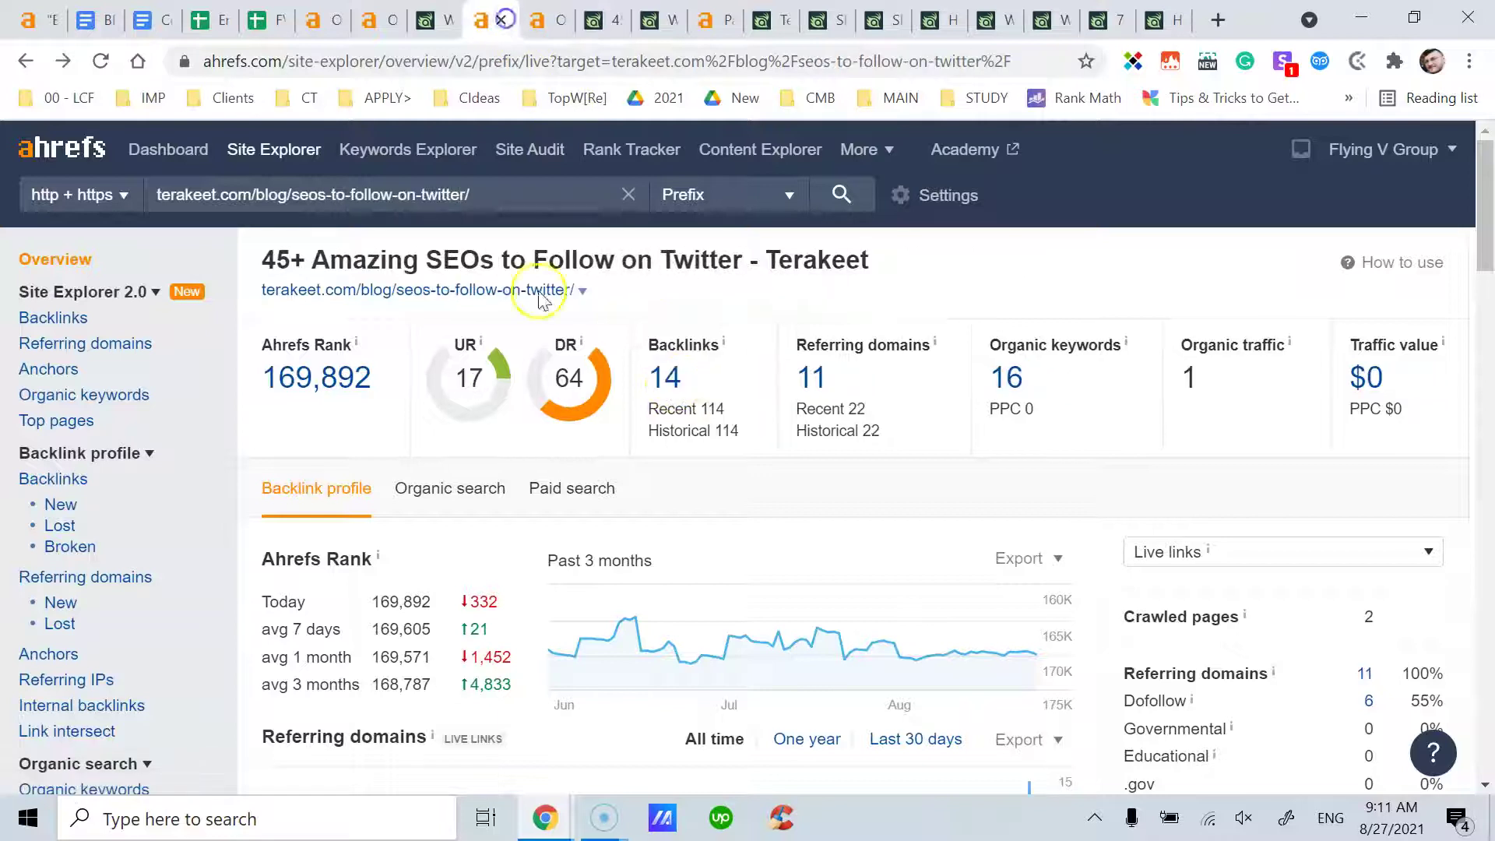
click(552, 23)
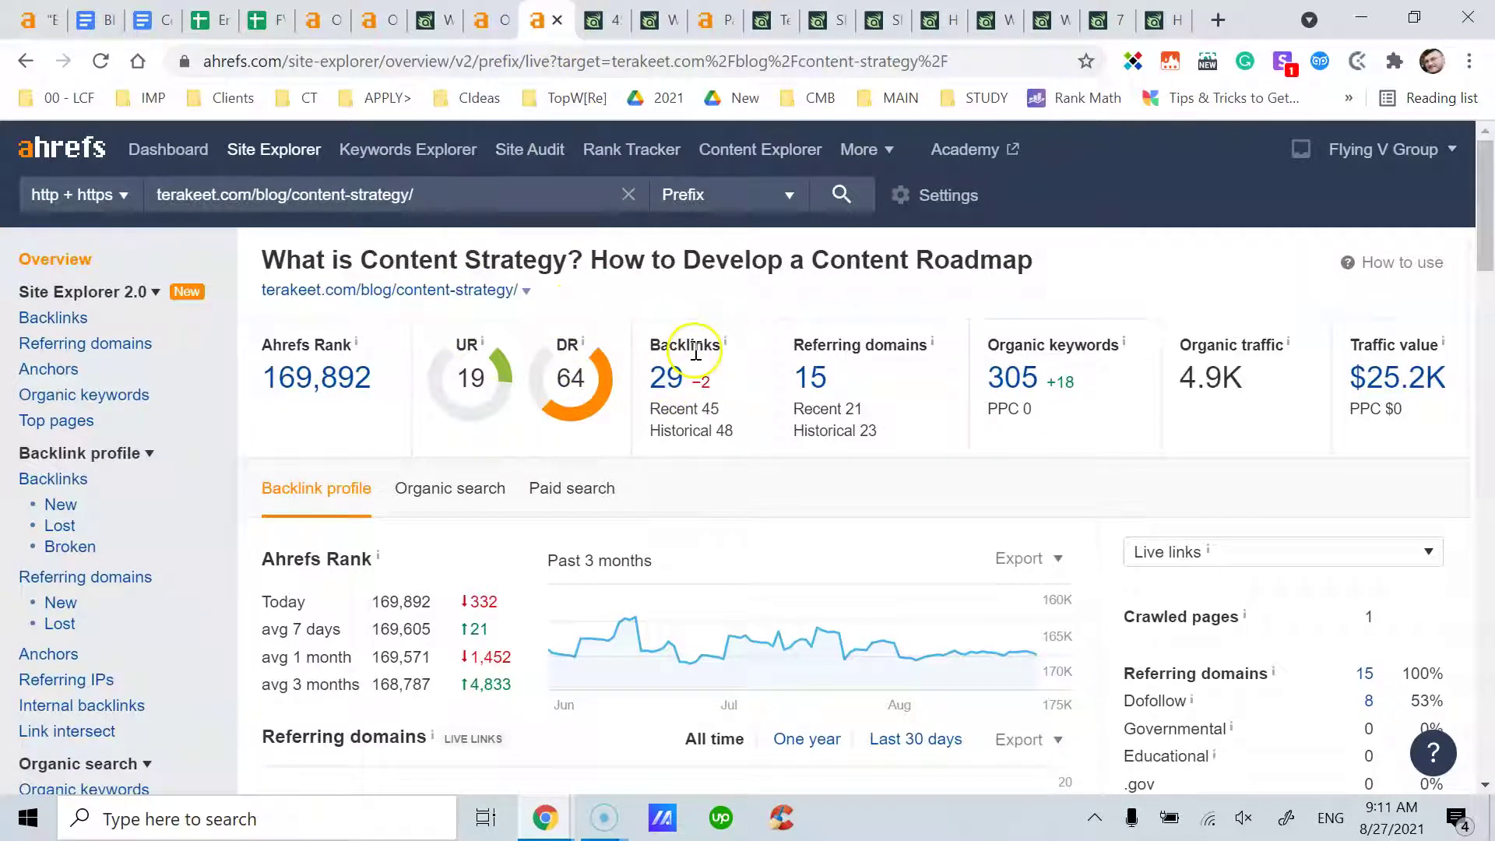
click(483, 23)
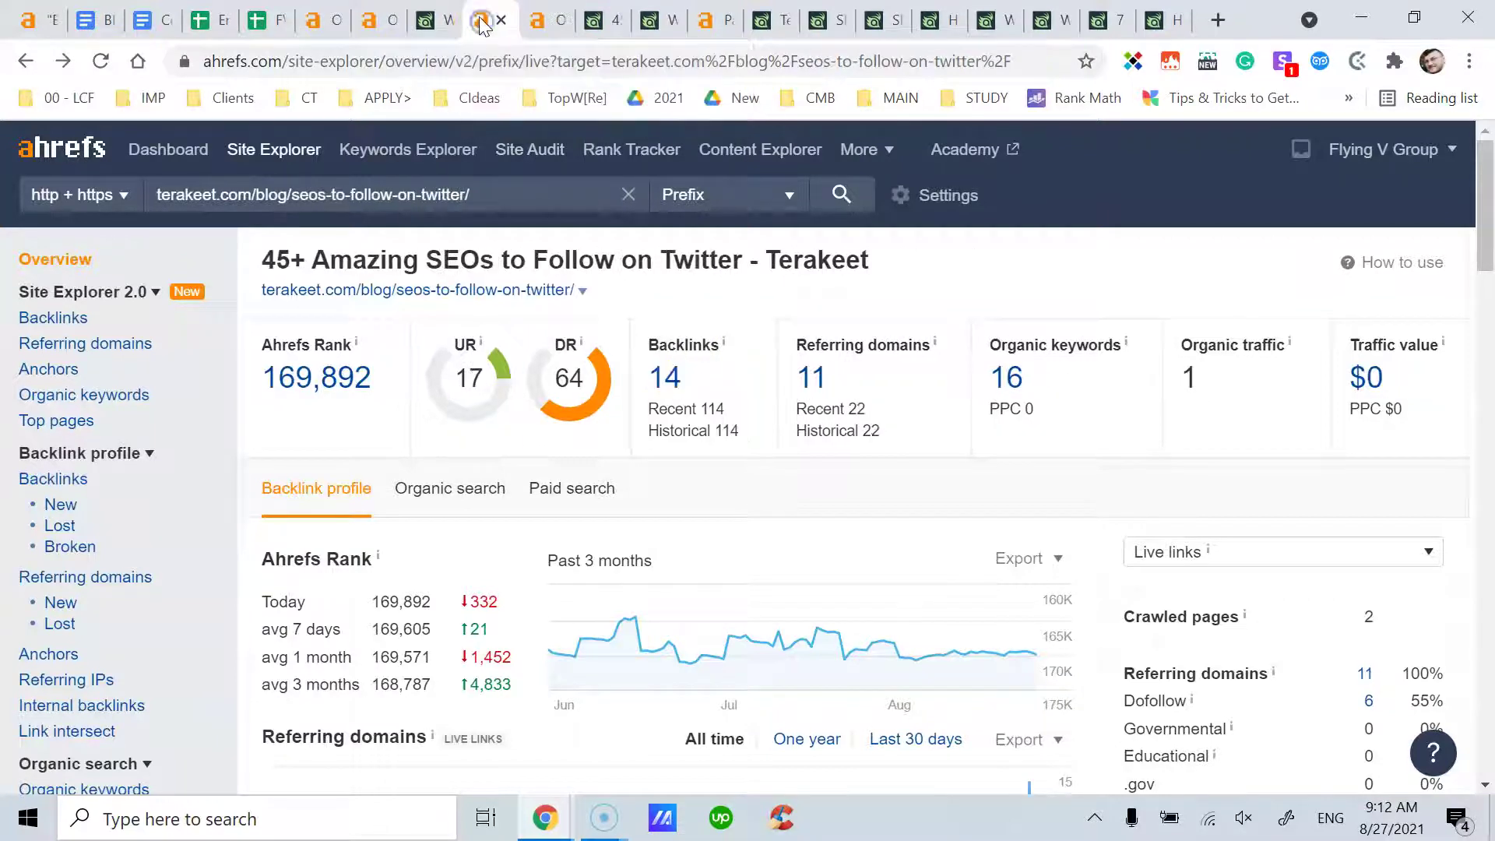
click(549, 21)
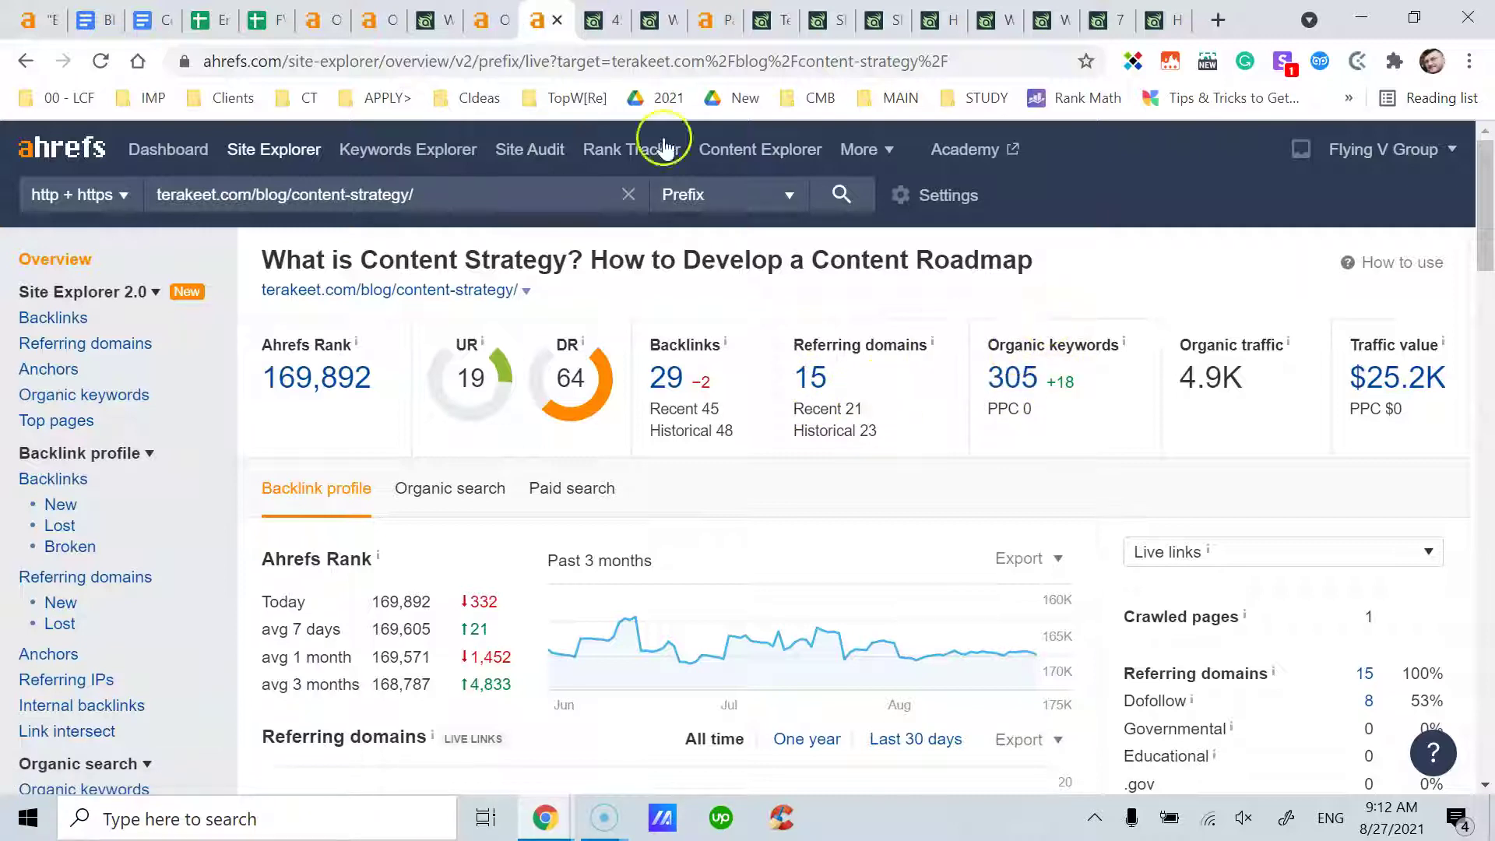
click(483, 23)
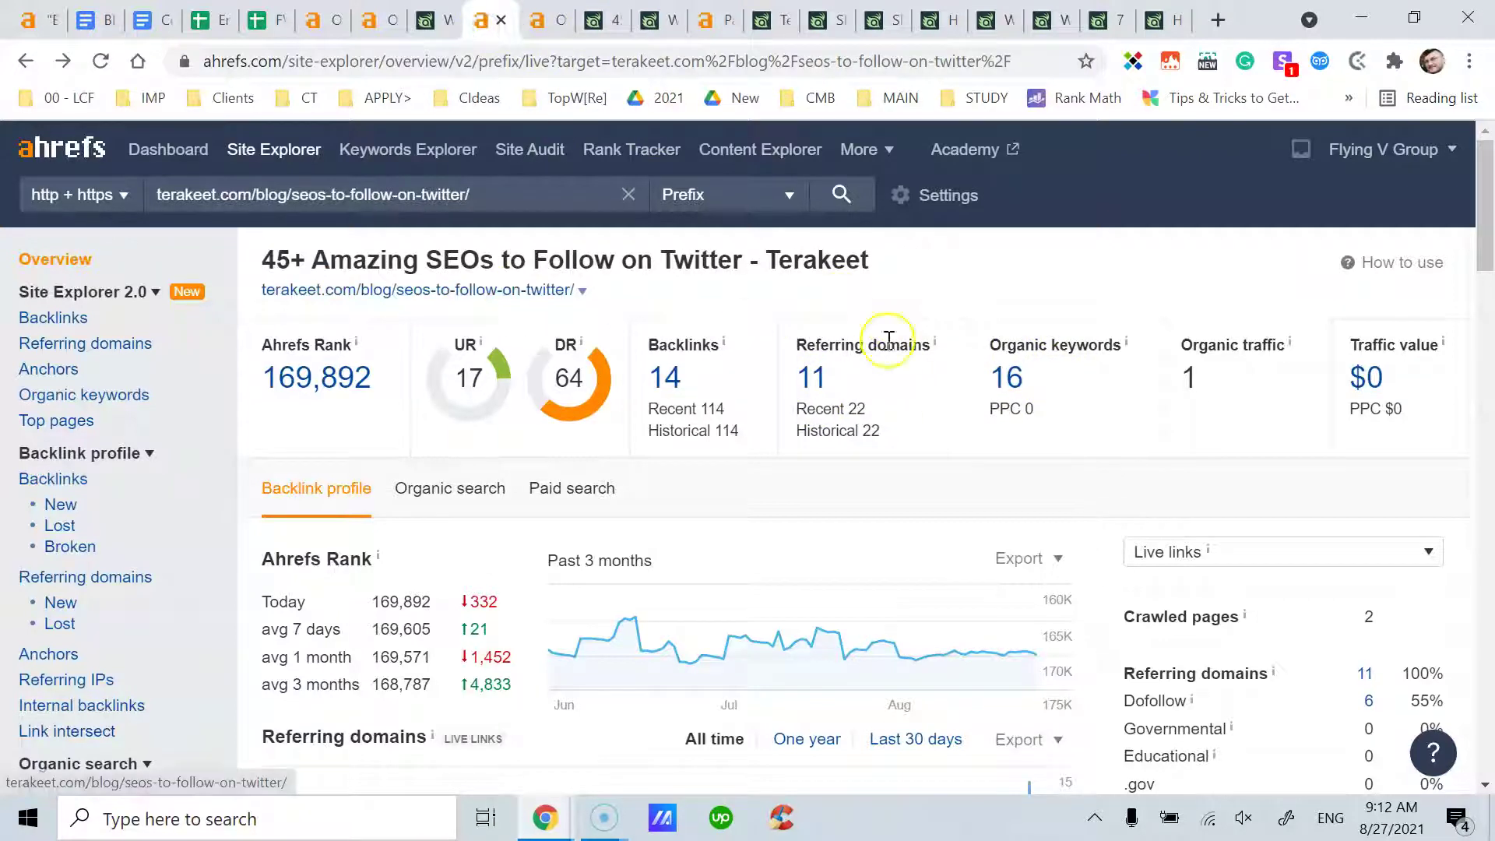
click(545, 24)
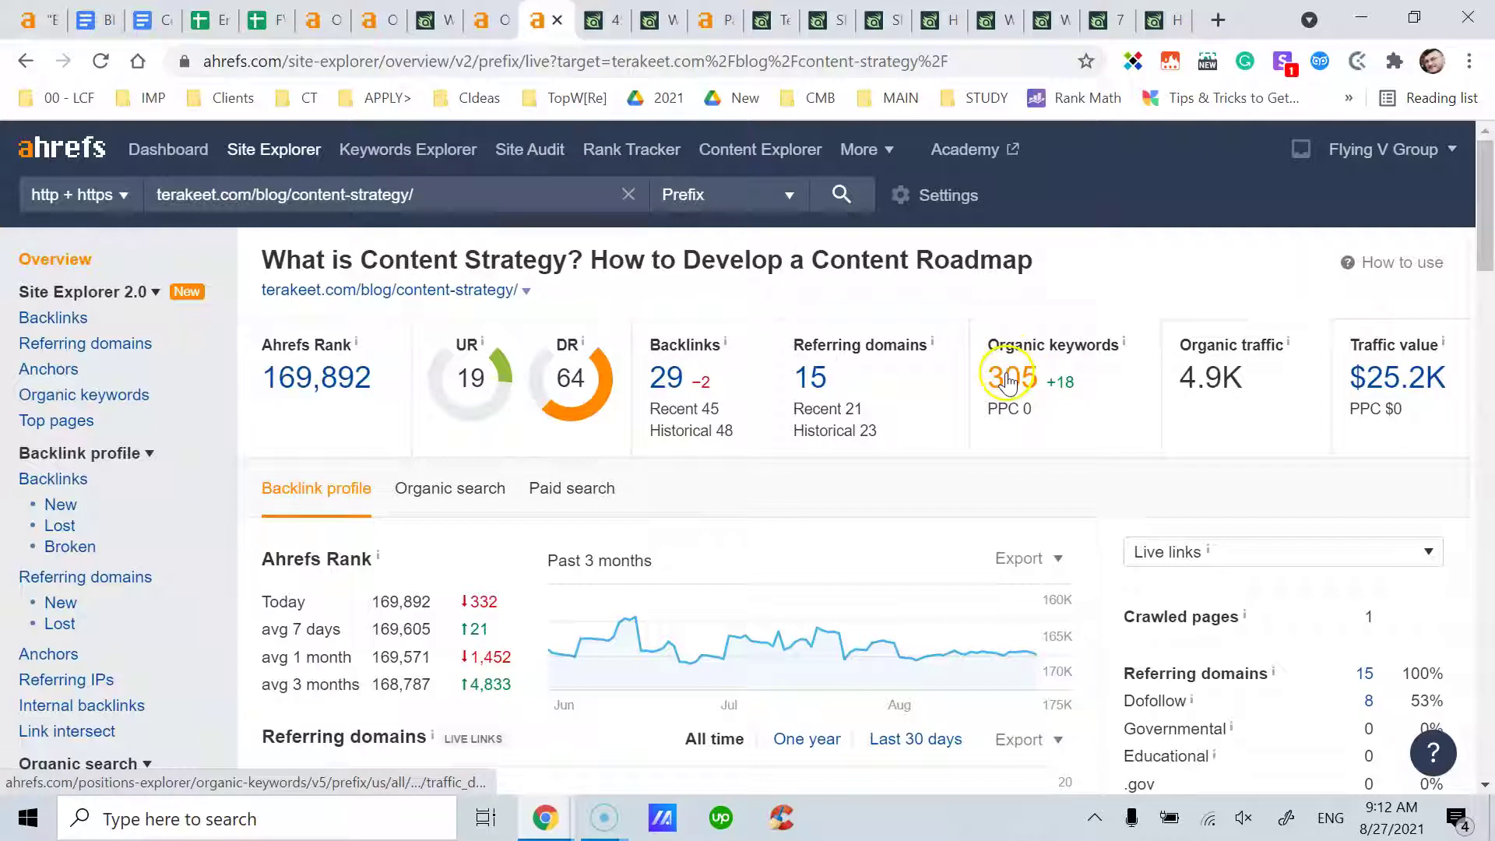
click(486, 21)
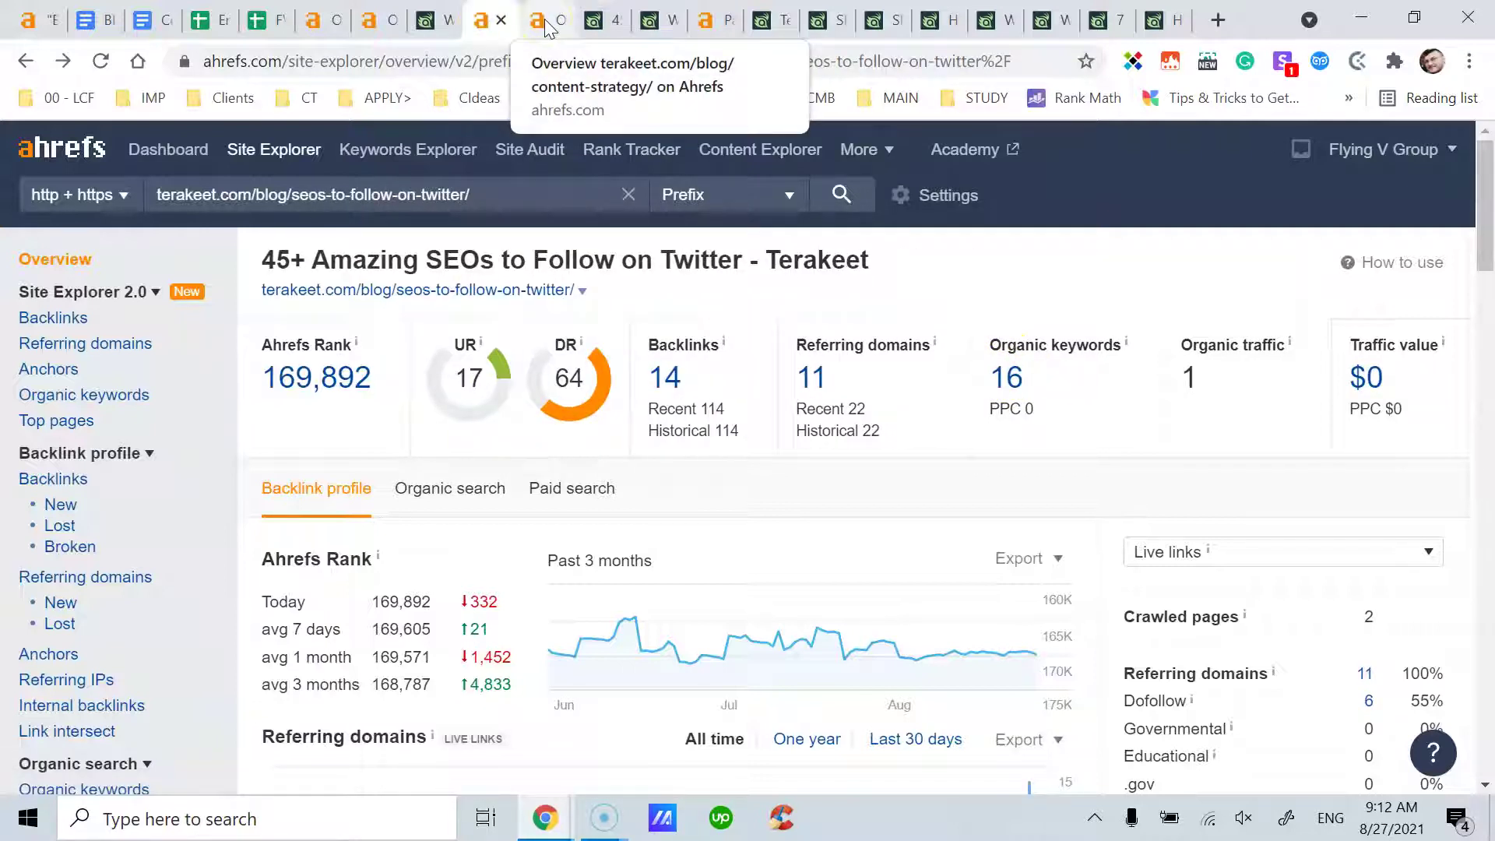
click(549, 23)
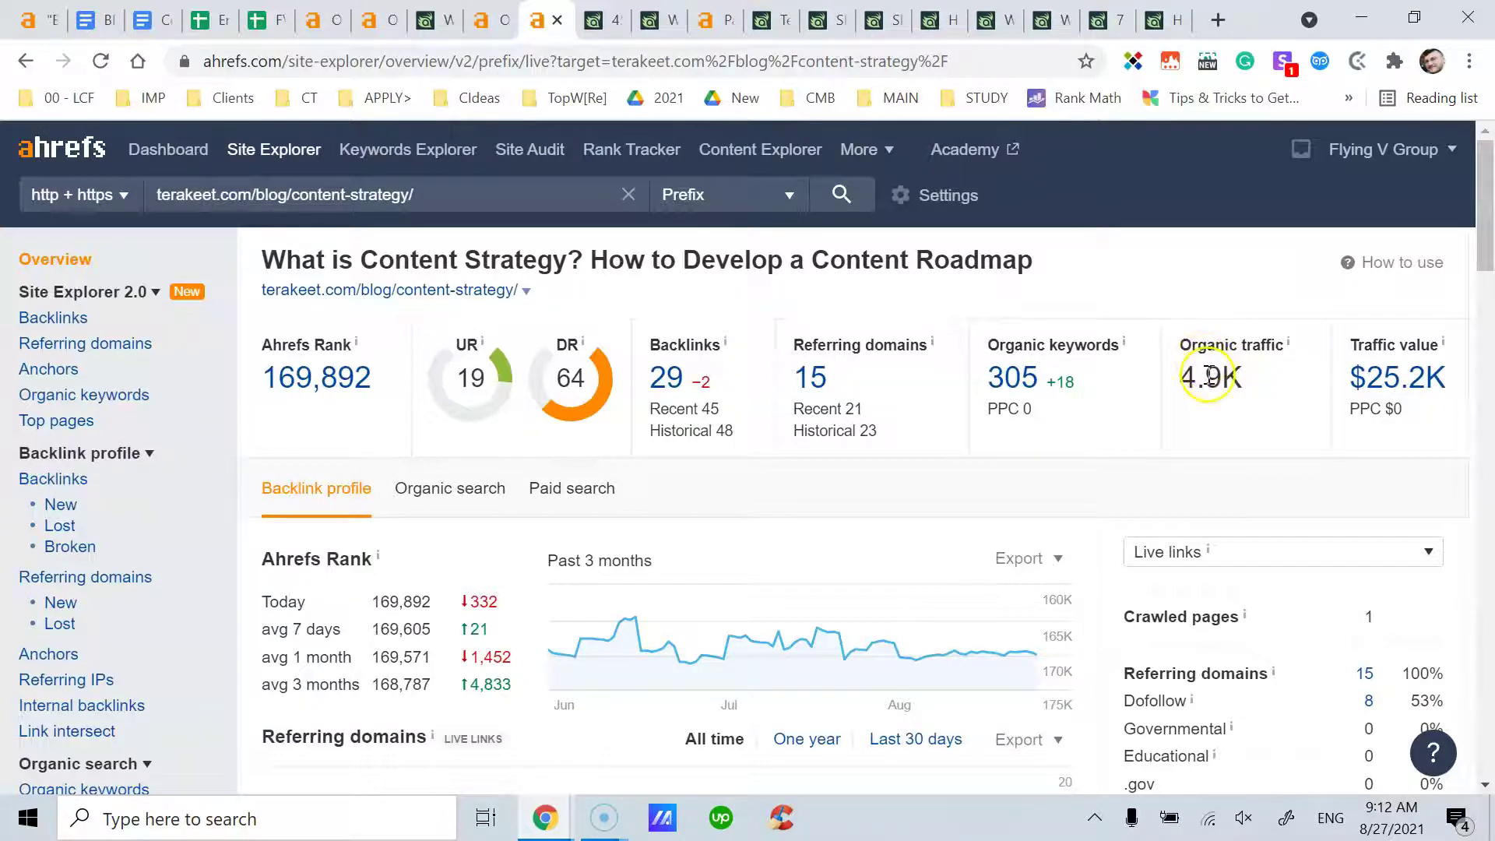
Compare the organic traffic and traffic value of the seos-to-follow-on-twitter and content-strategy posts in their overviews
click(486, 20)
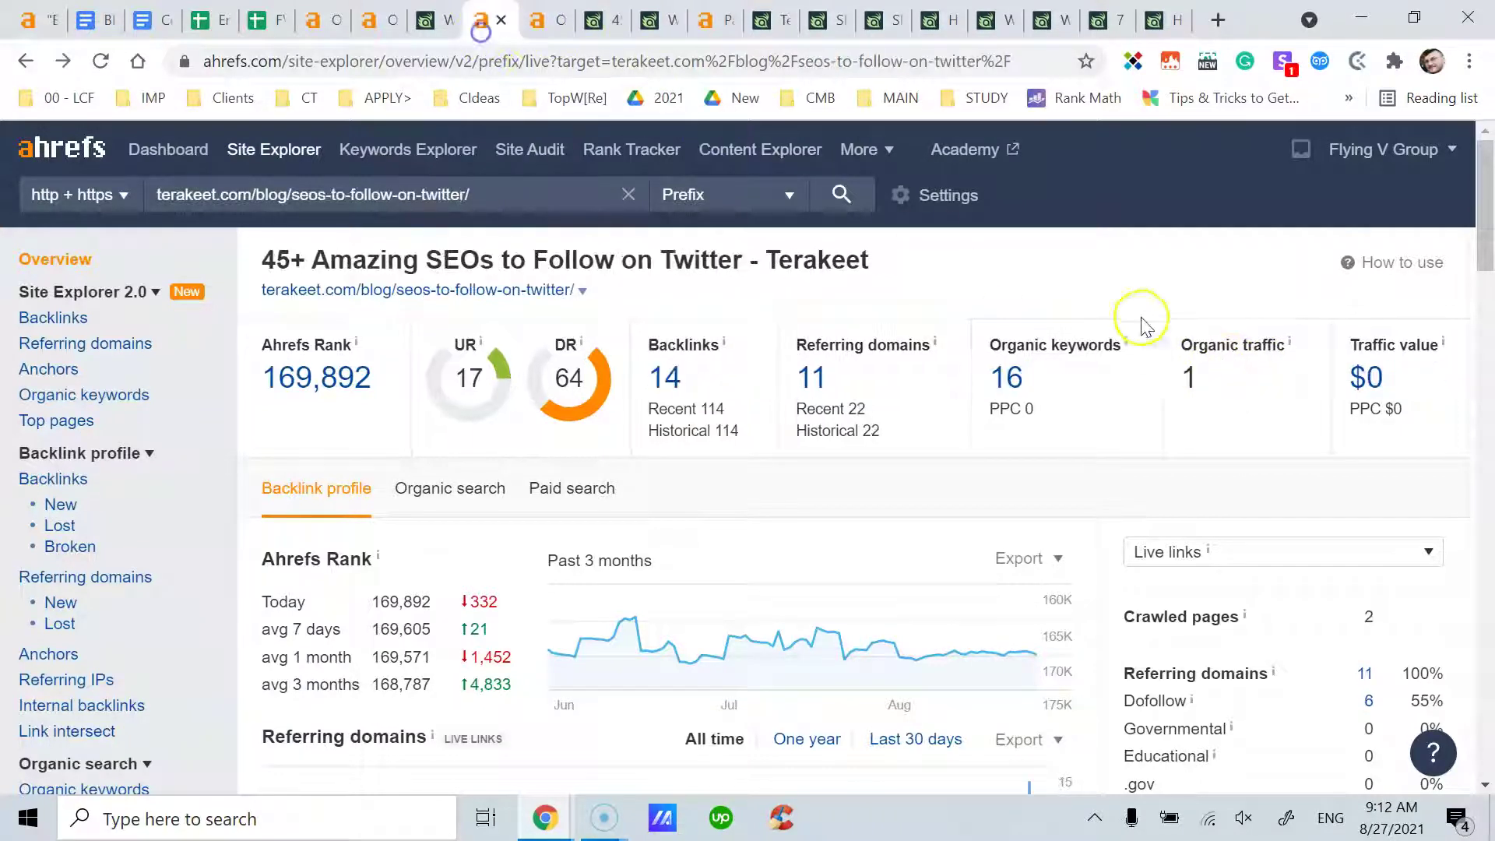
click(534, 34)
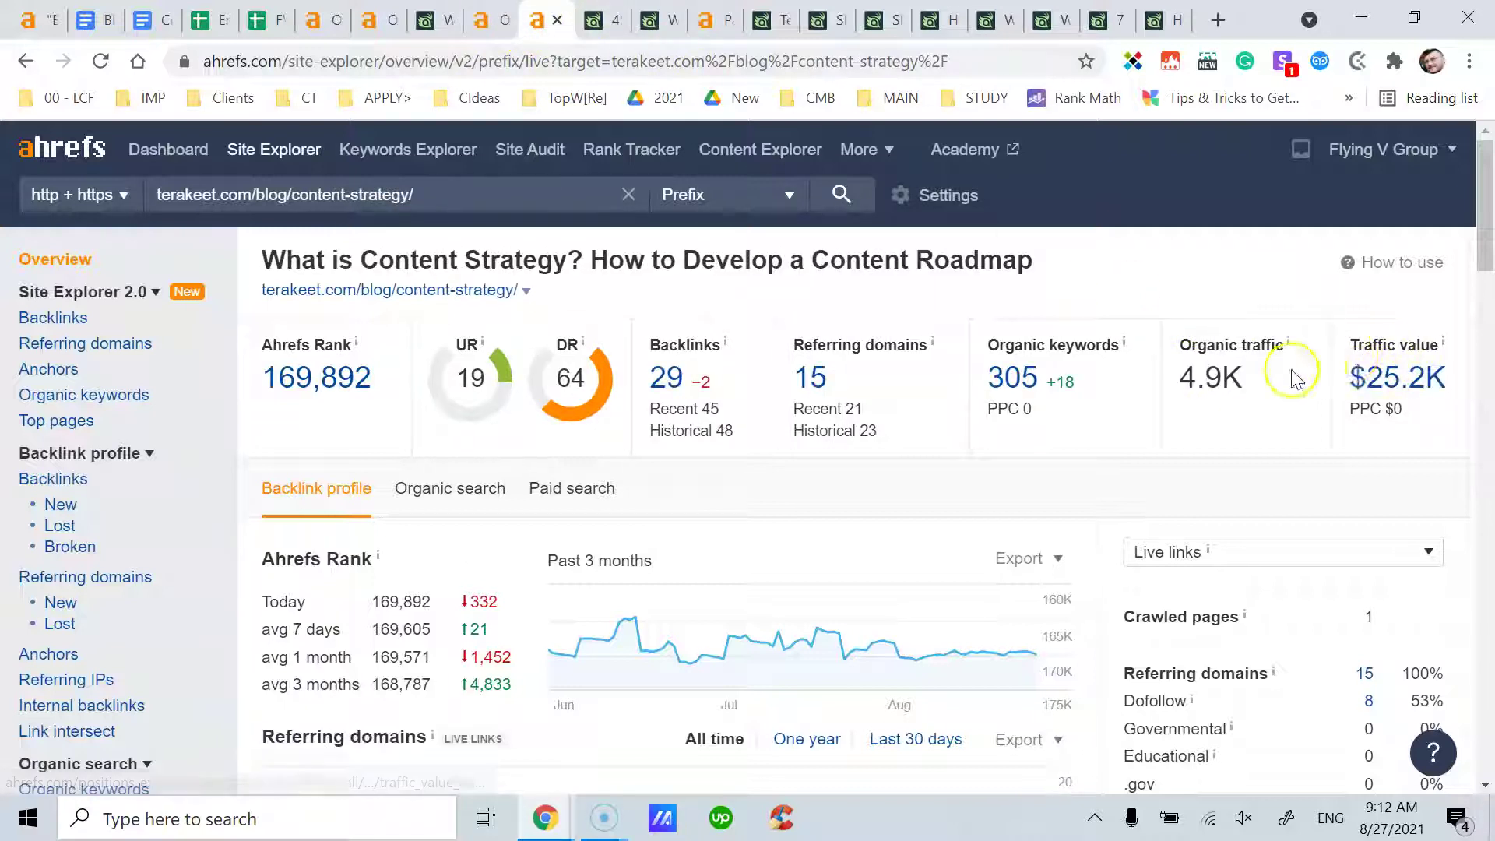
click(1376, 389)
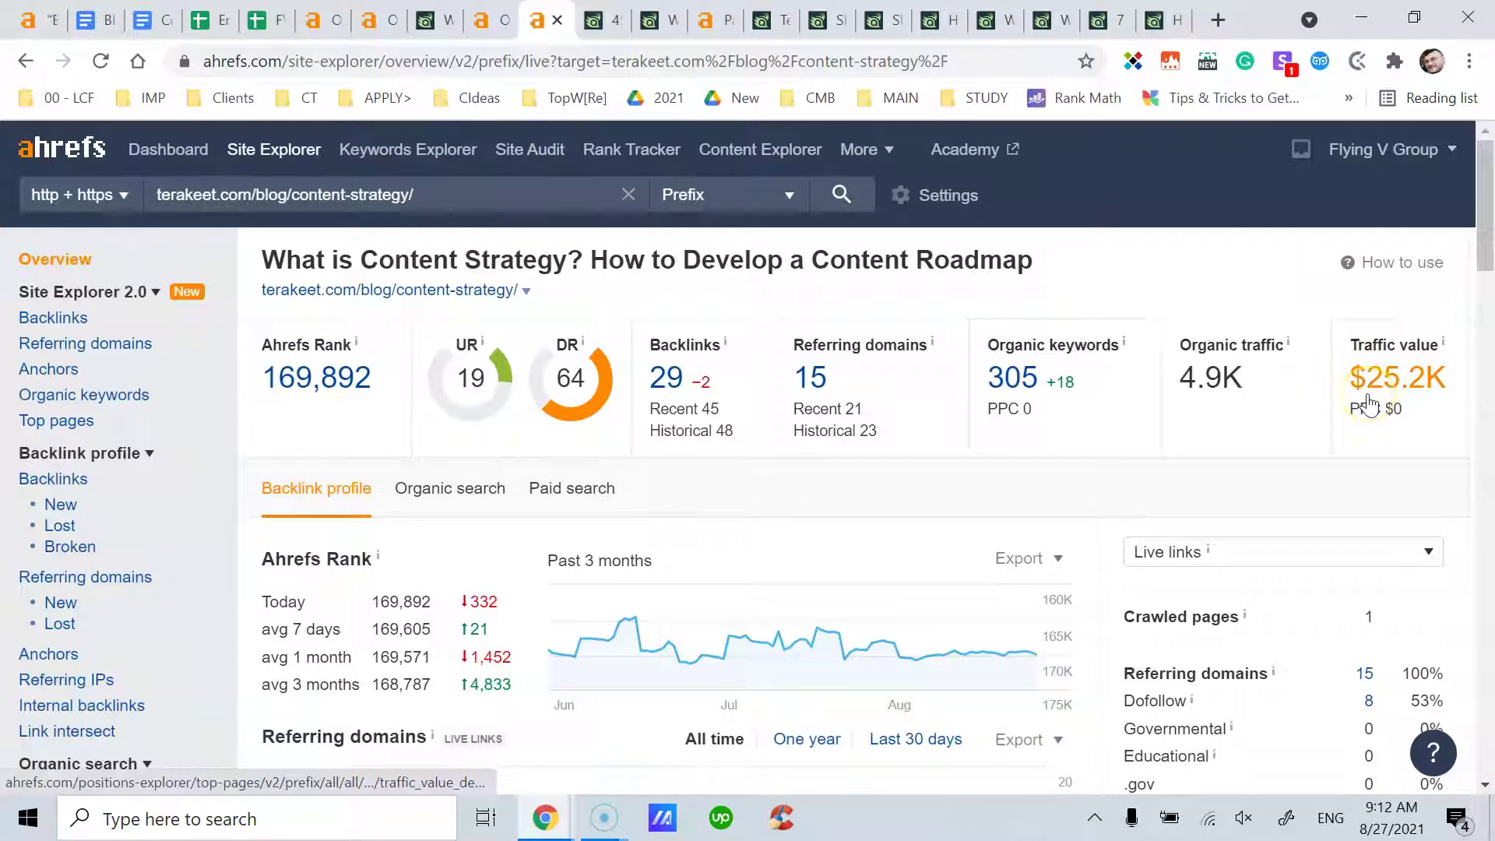
click(1399, 386)
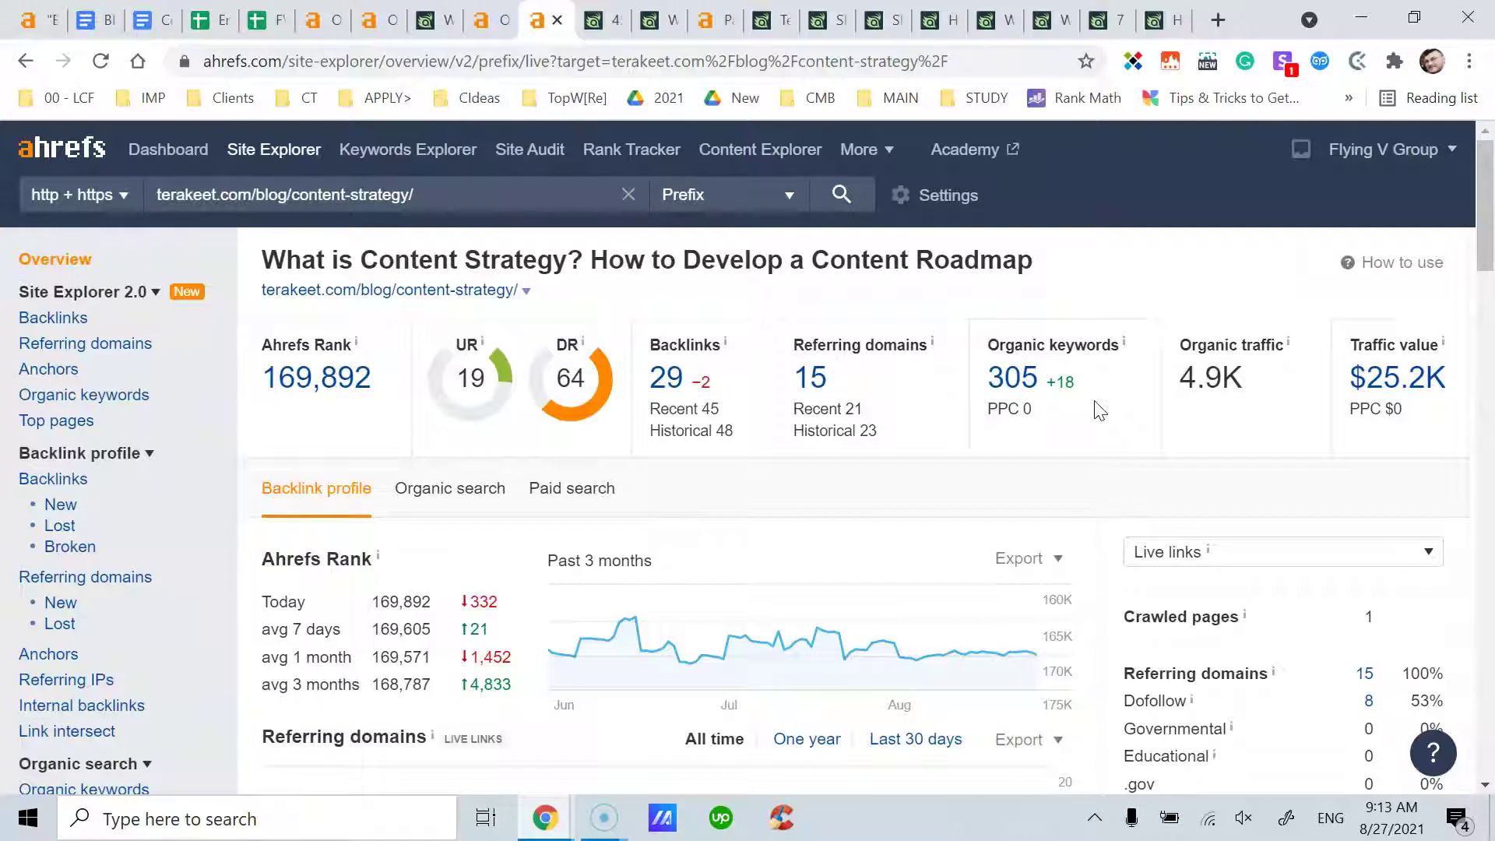
click(1113, 348)
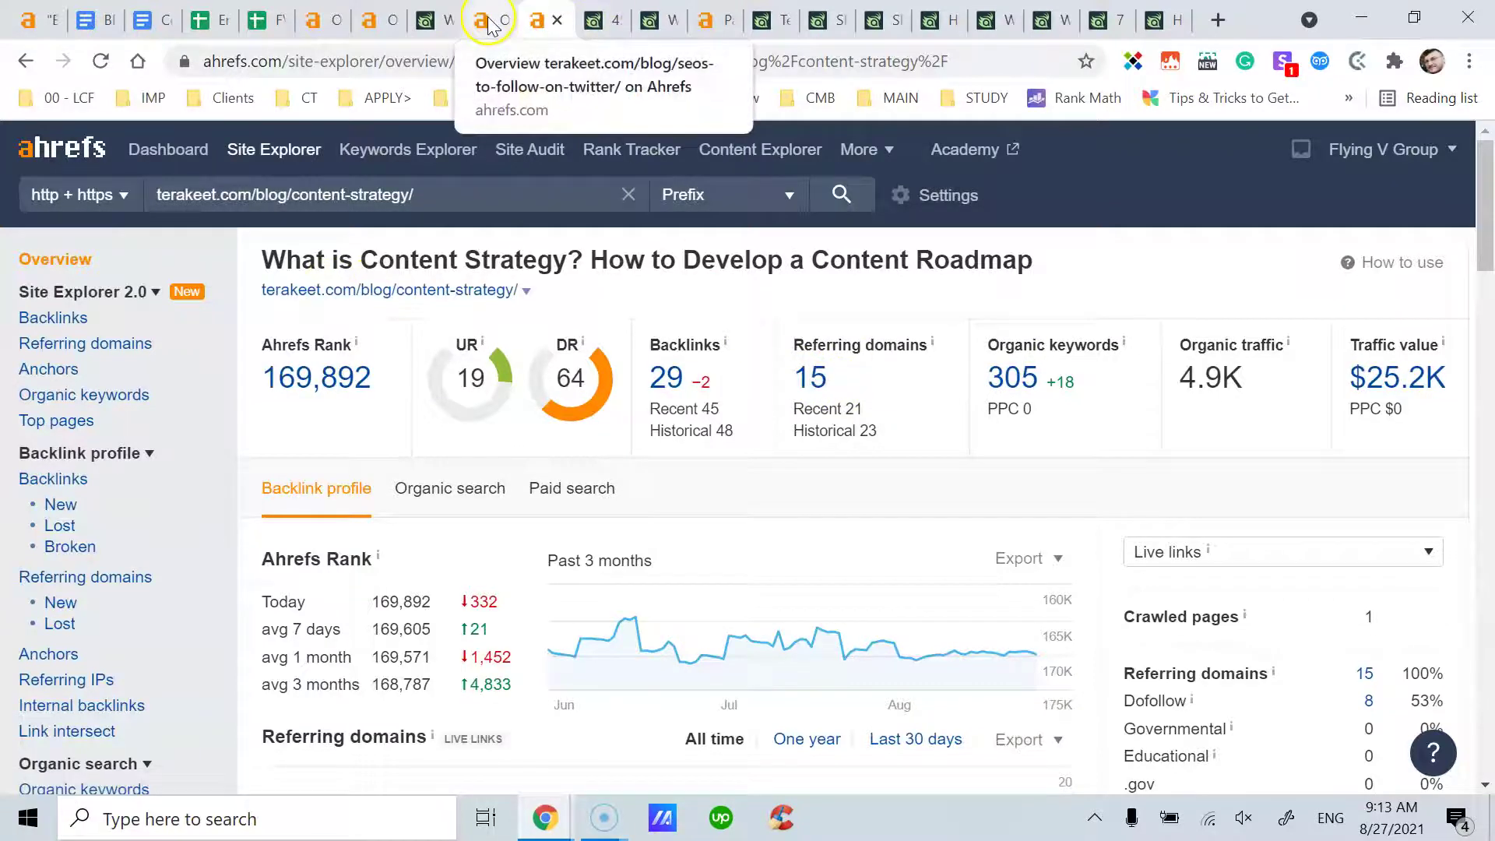
Check the live content-strategy and seos-to-follow-on-twitter posts again, and return to the content-strategy overview
click(606, 22)
click(658, 30)
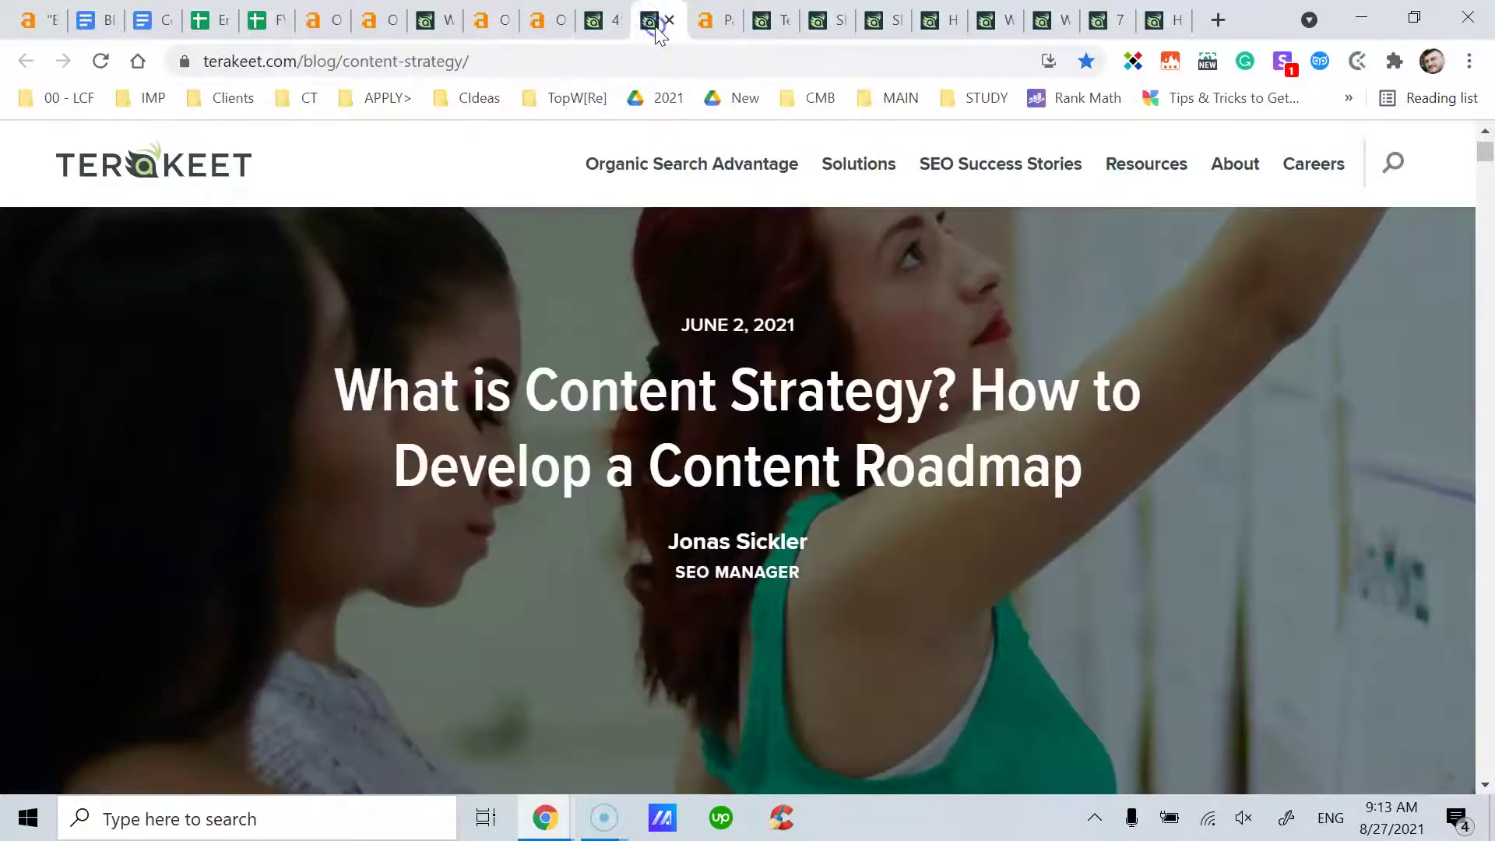
click(598, 25)
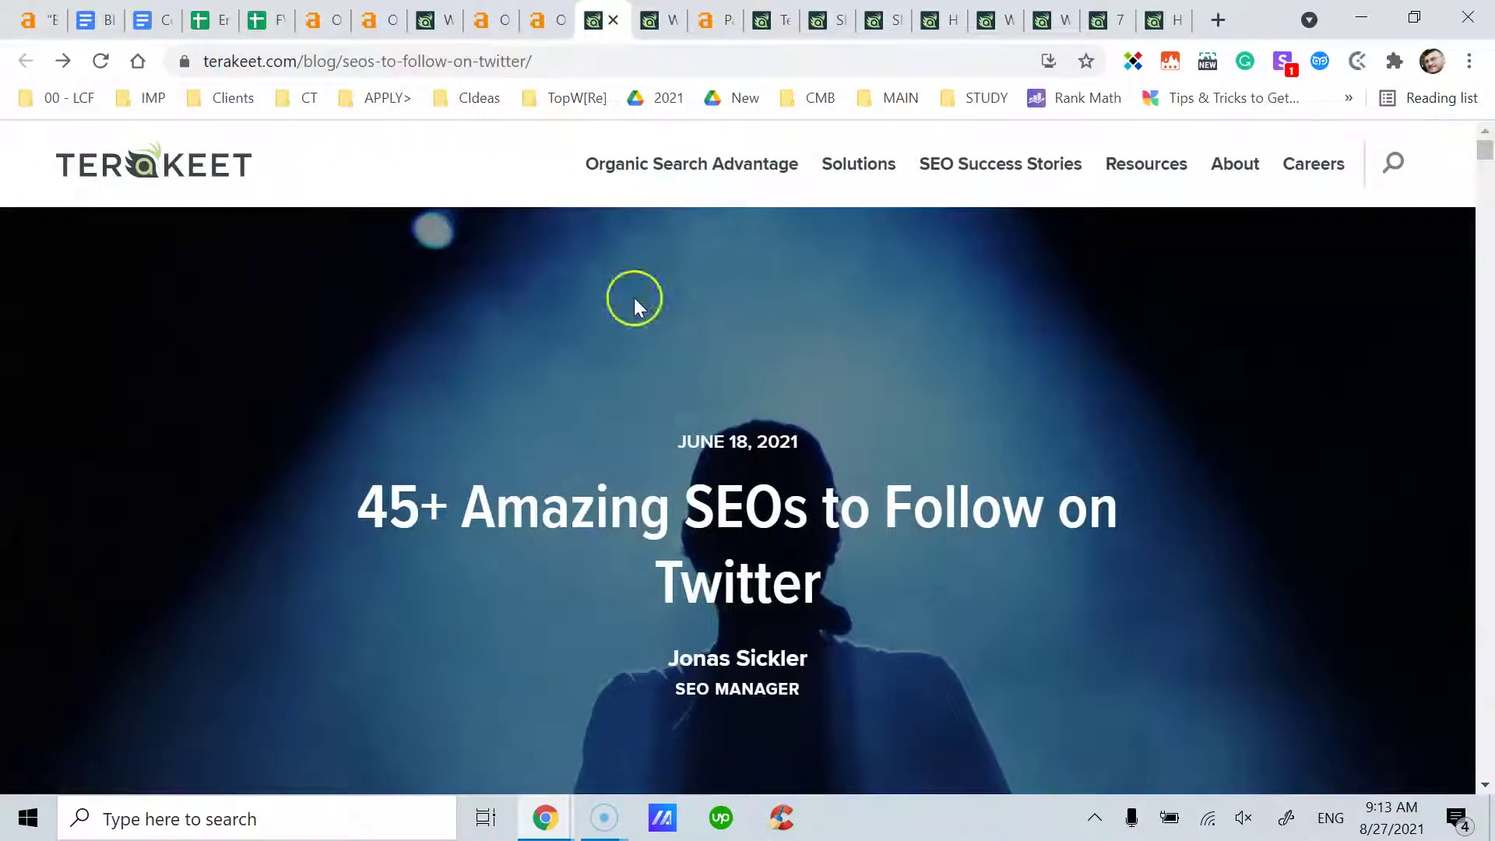
click(554, 25)
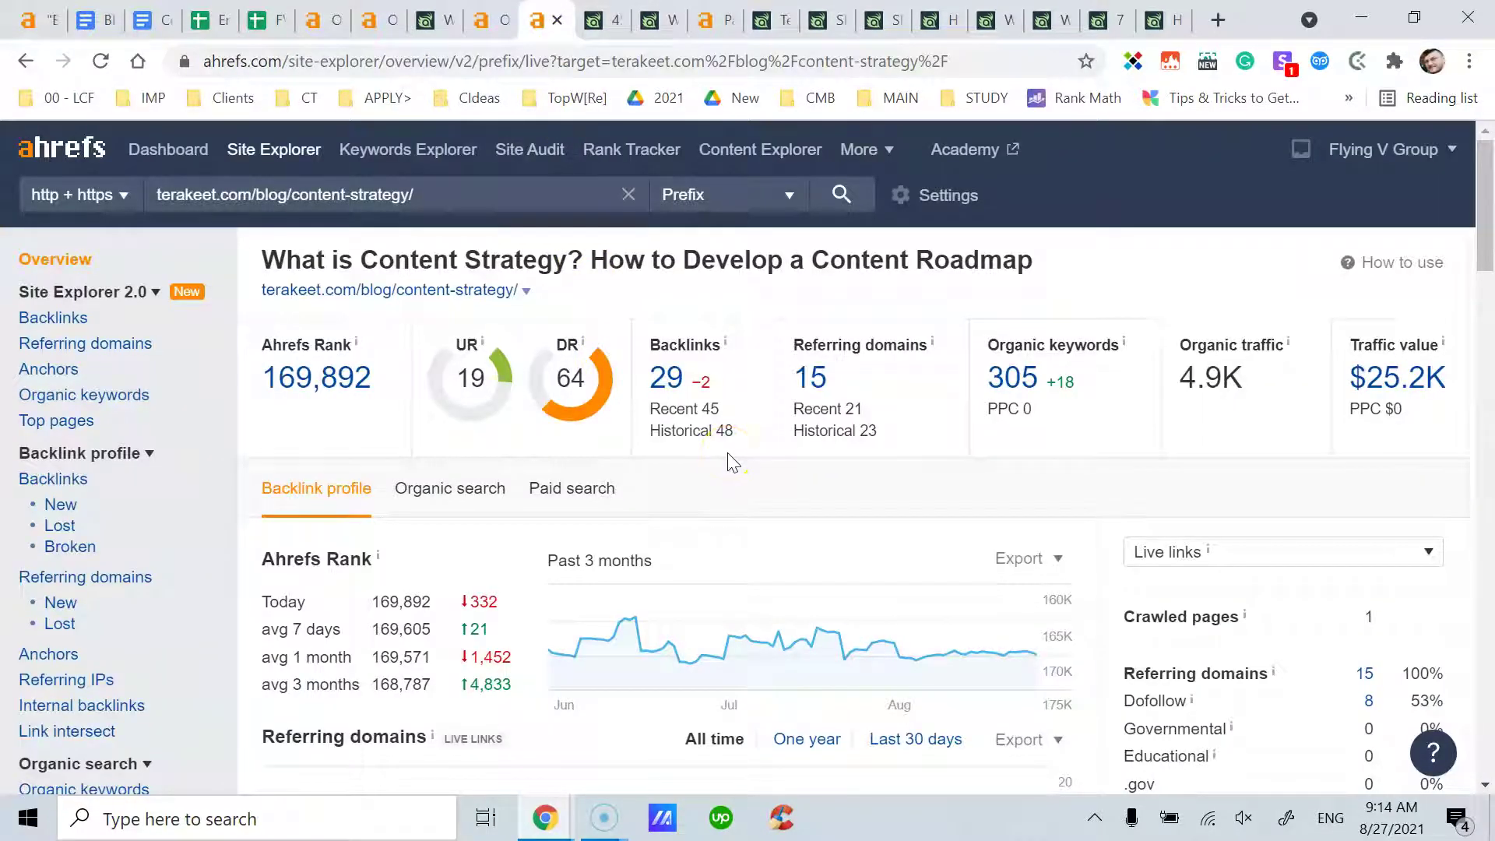
Show the organic search report in the overviews of both the content-strategy and seos-to-follow-on-twitter posts
click(639, 557)
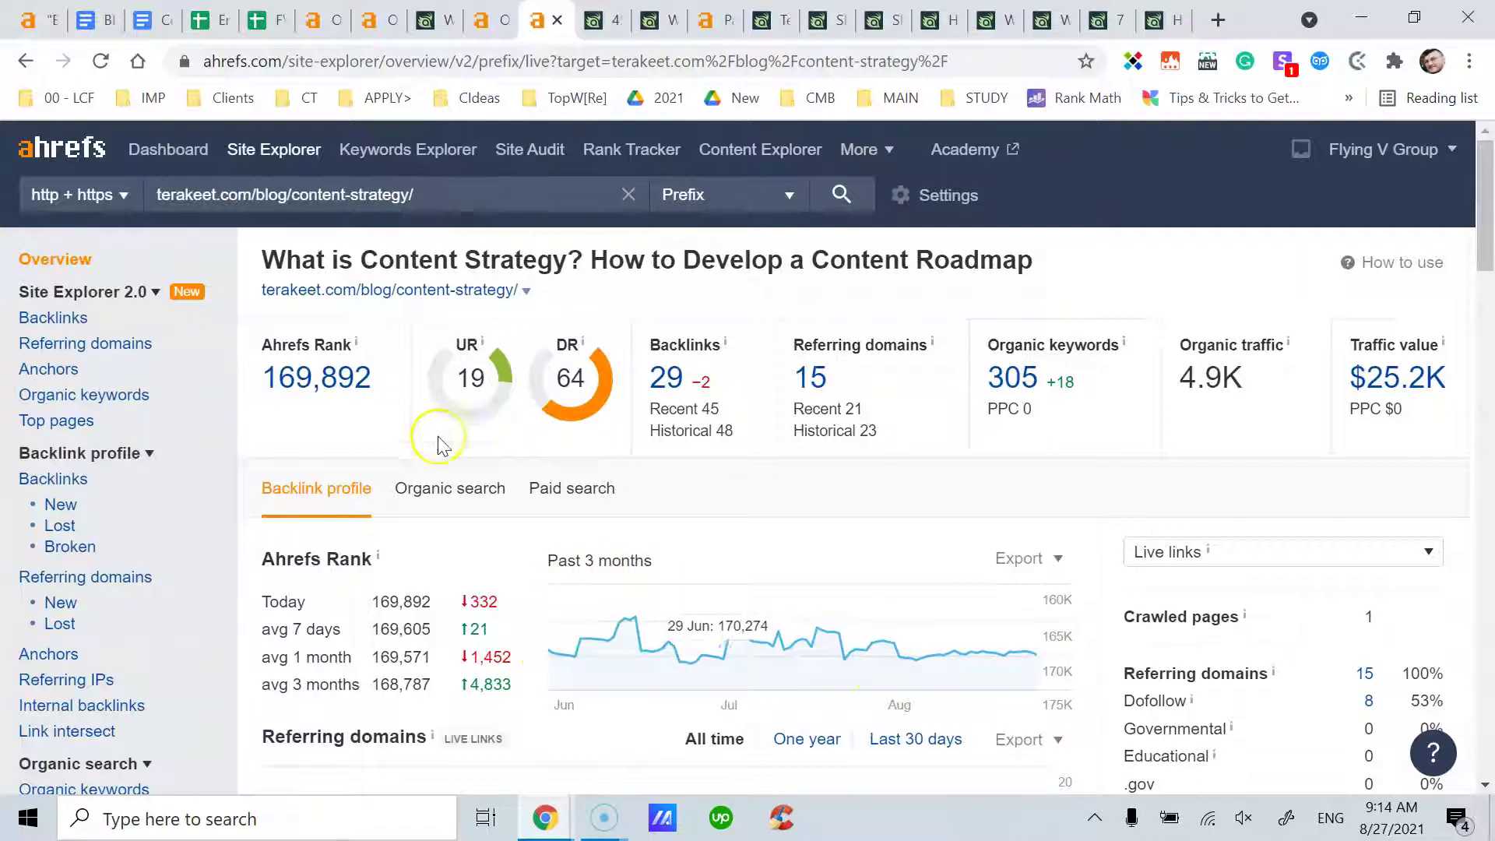
click(436, 487)
click(483, 19)
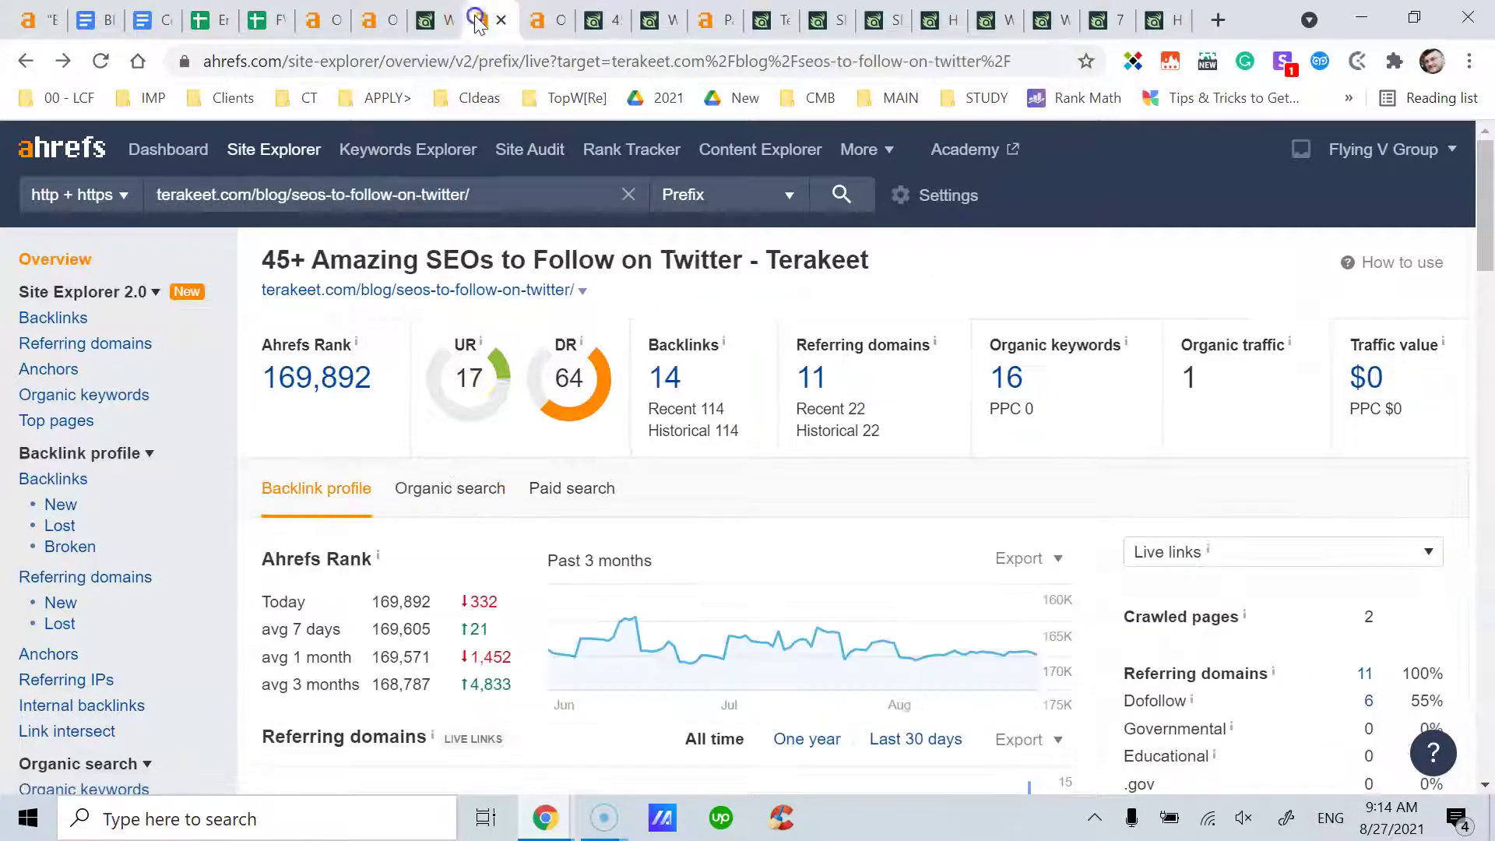
click(456, 493)
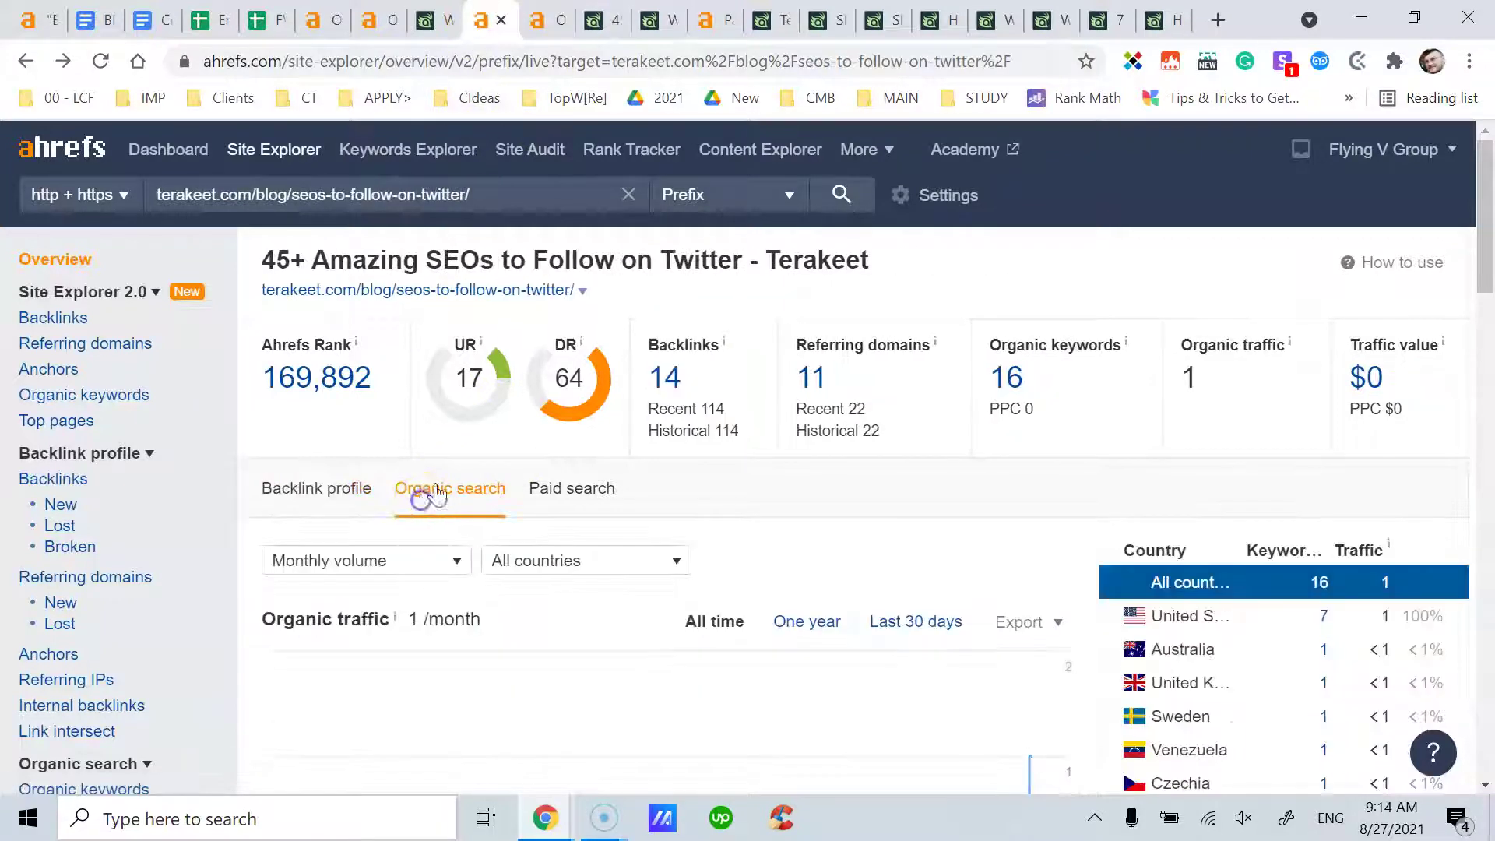
Skim the terakeet.com/blog organic search report down to the organic positions chart and back to its headline metrics
click(377, 31)
scroll(560, 377, up, 10)
drag(1480, 588, 1489, 452)
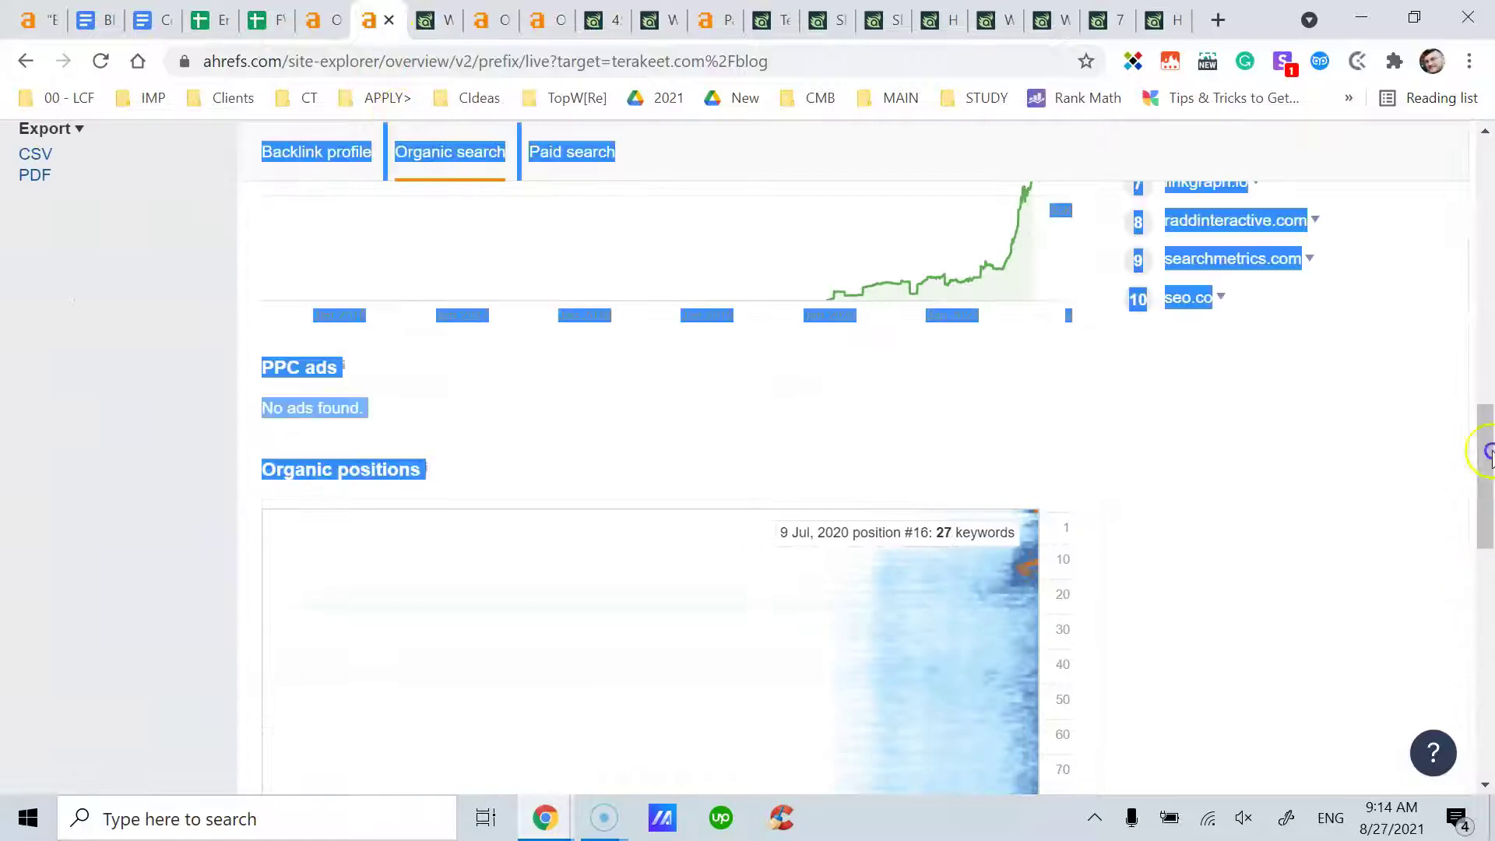
click(1425, 342)
scroll(1425, 341, up, 10)
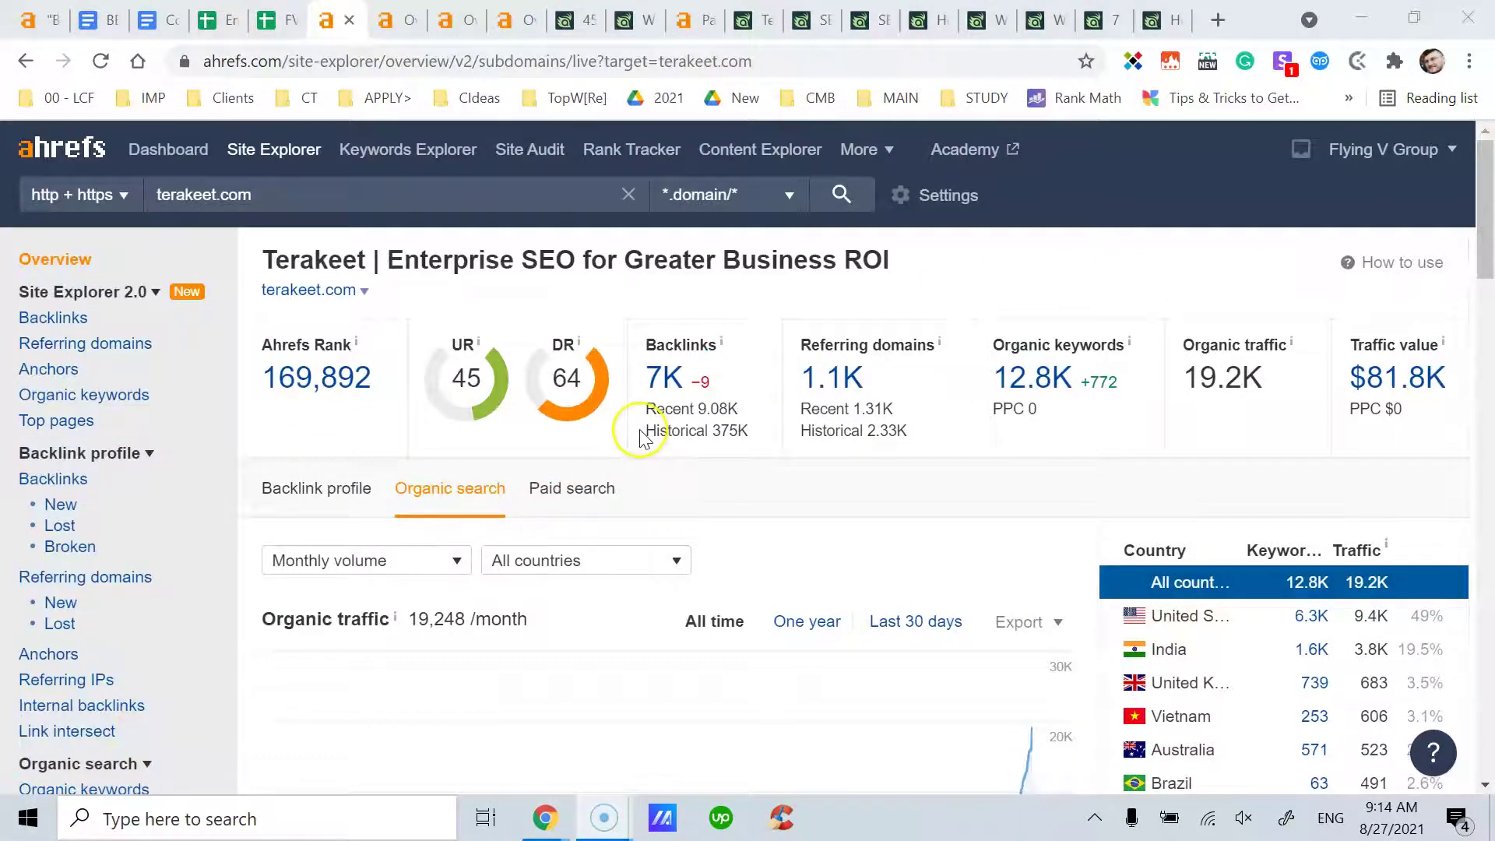
Review the all-time organic traffic and organic keywords charts for the whole terakeet.com domain
scroll(640, 437, down, 5)
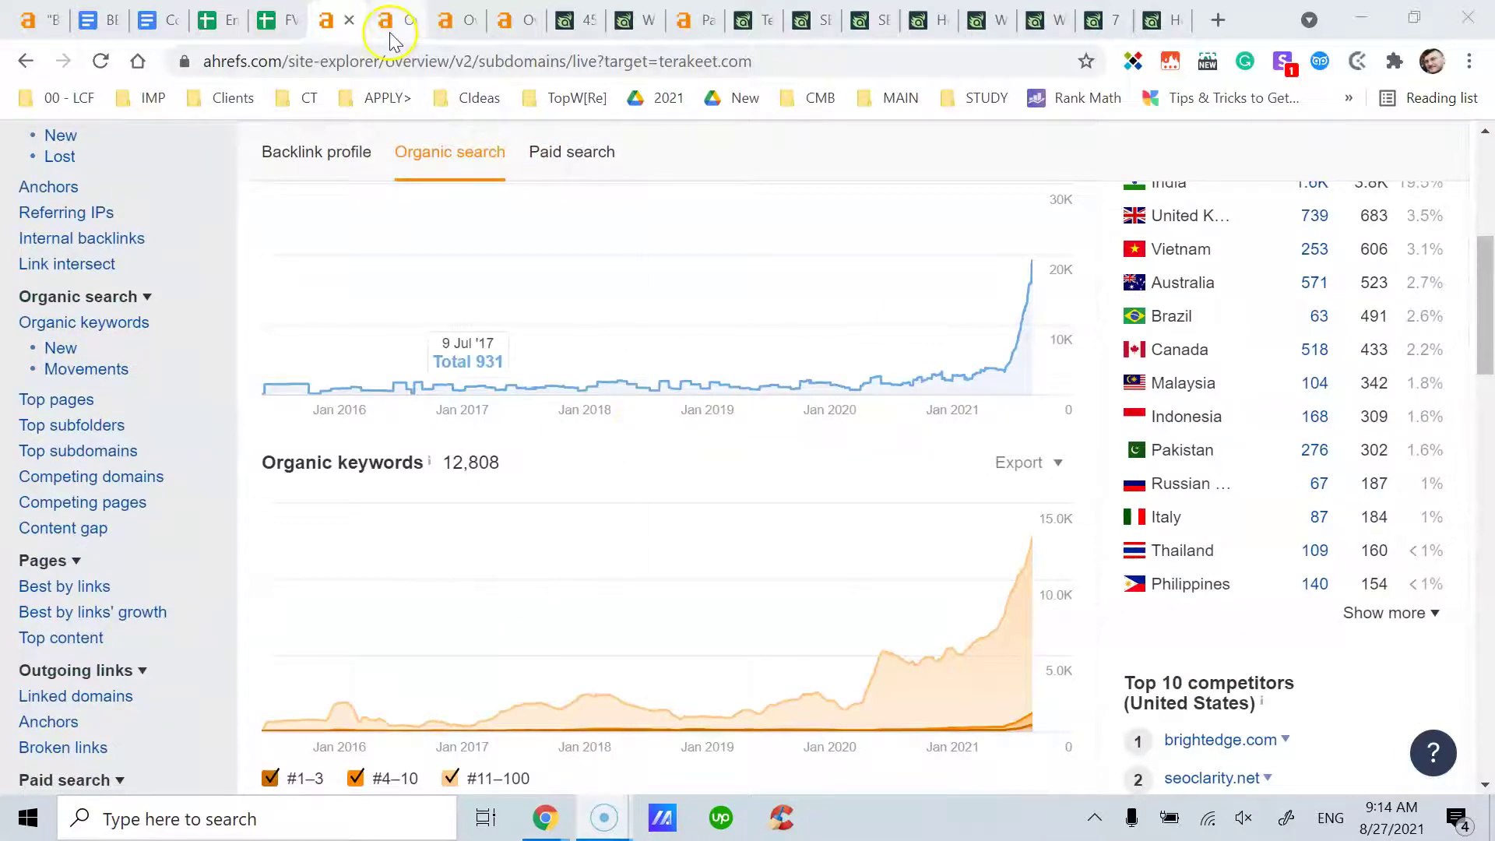
scroll(558, 487, up, 5)
scroll(558, 487, down, 2)
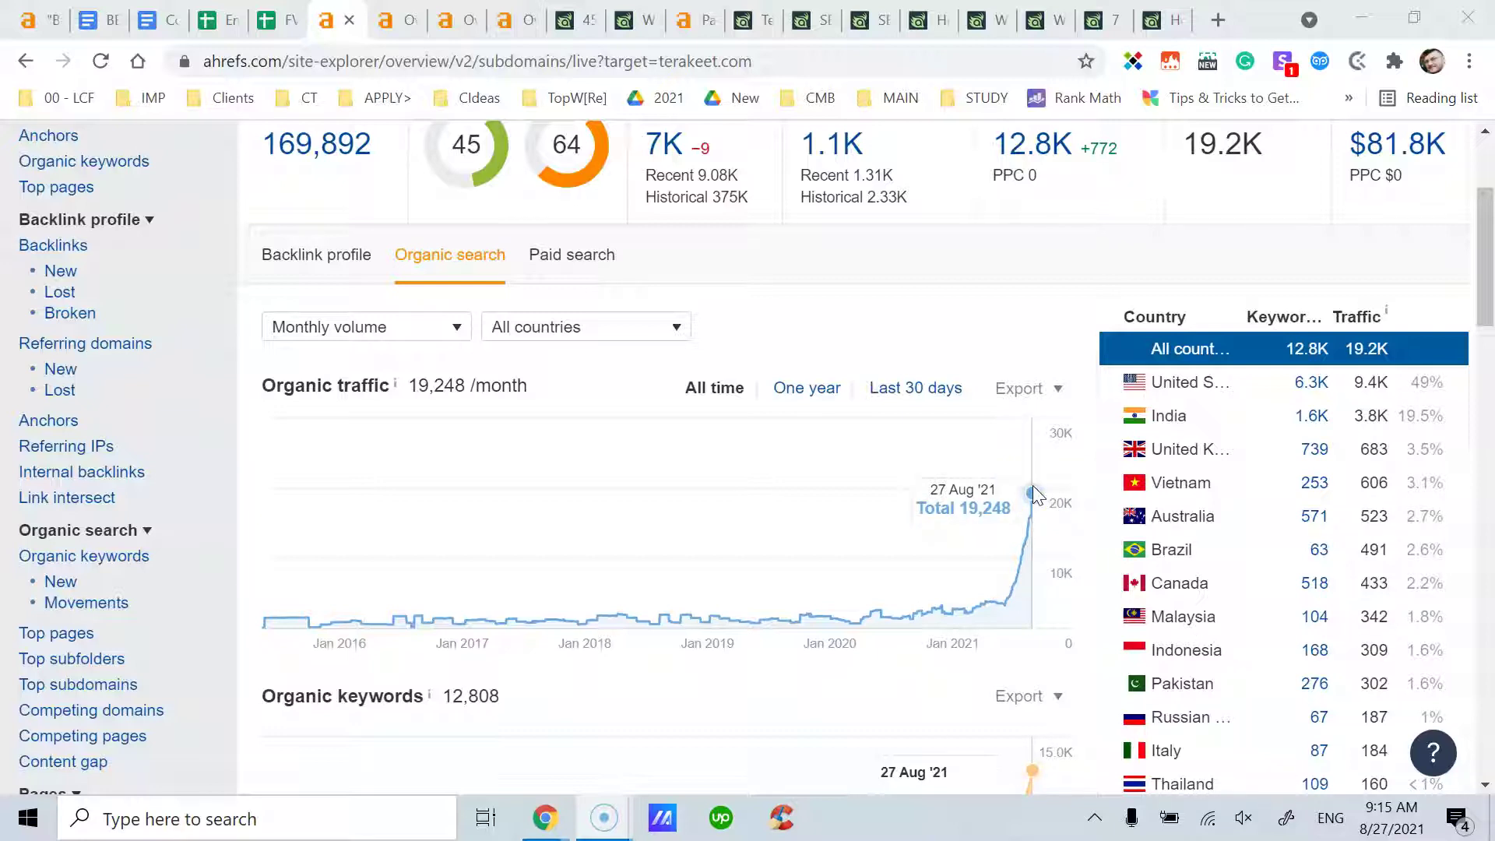
scroll(623, 537, up, 3)
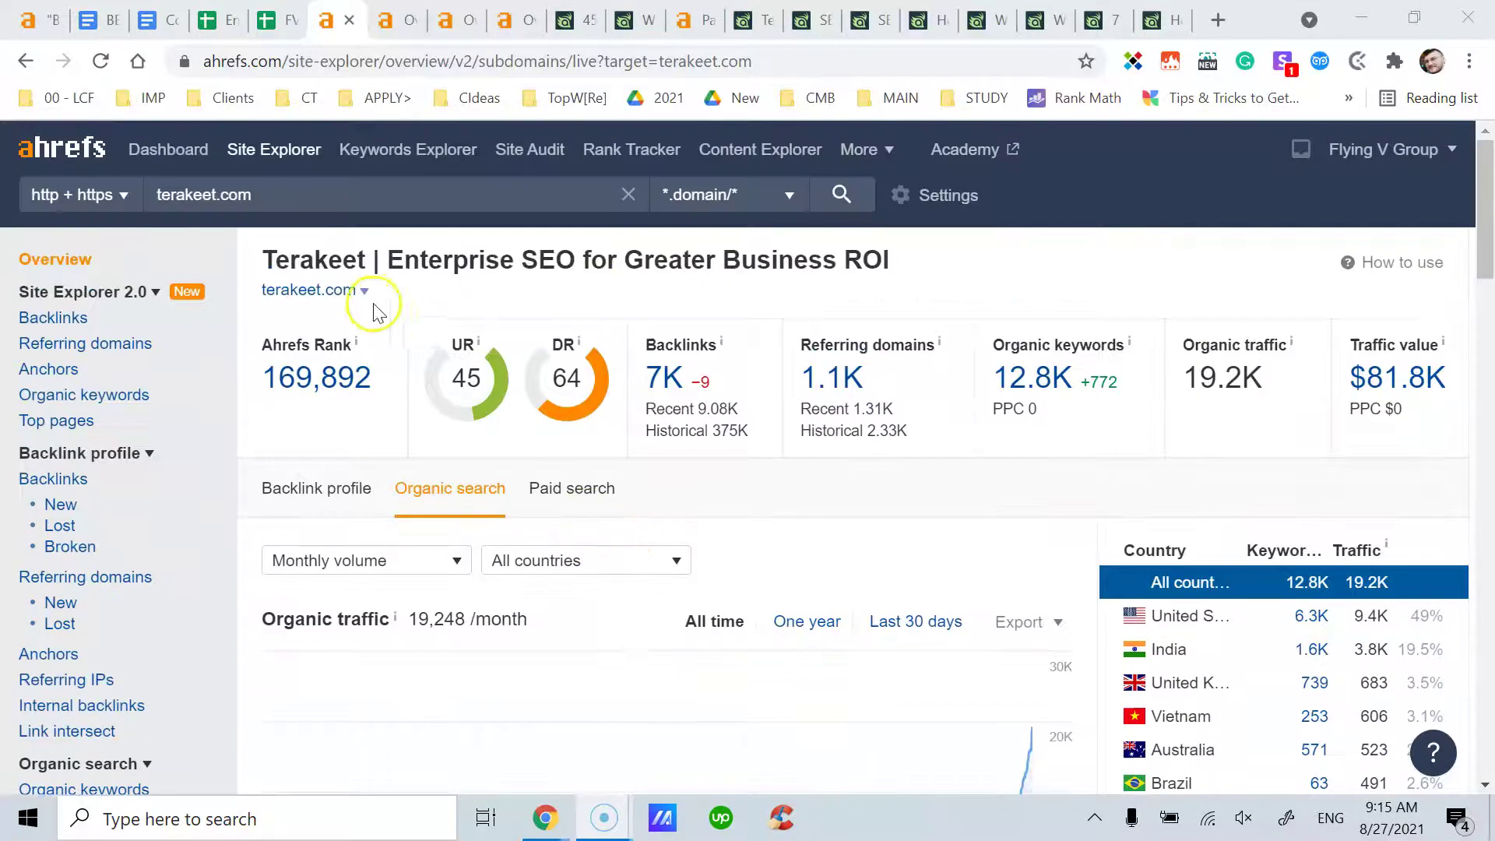
Compare terakeet.com's organic traffic in December 2020 and early June 2021 with that on 27 August 2021
scroll(545, 342, down, 4)
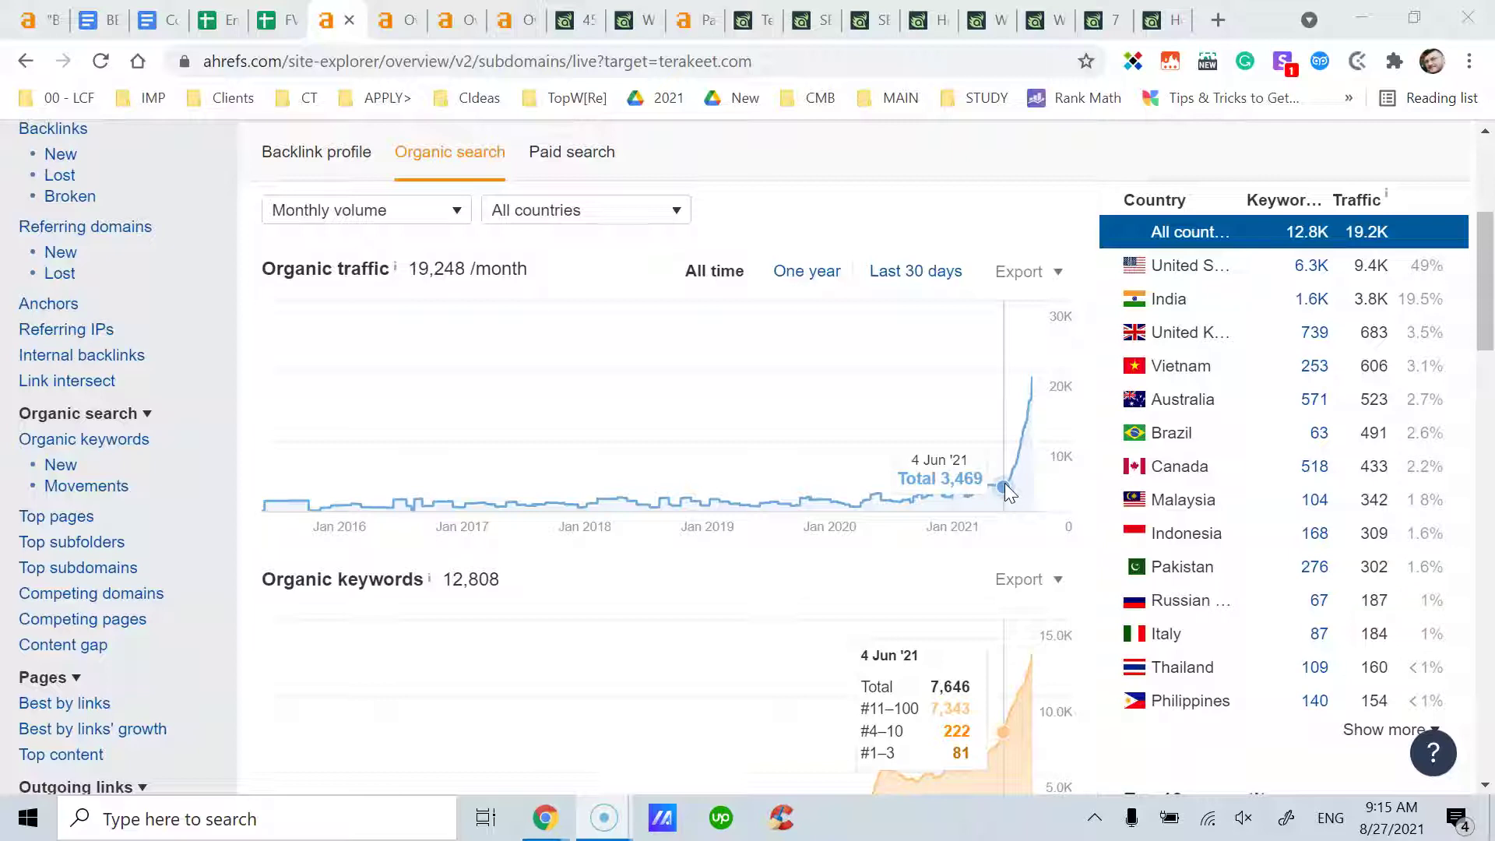
click(1034, 379)
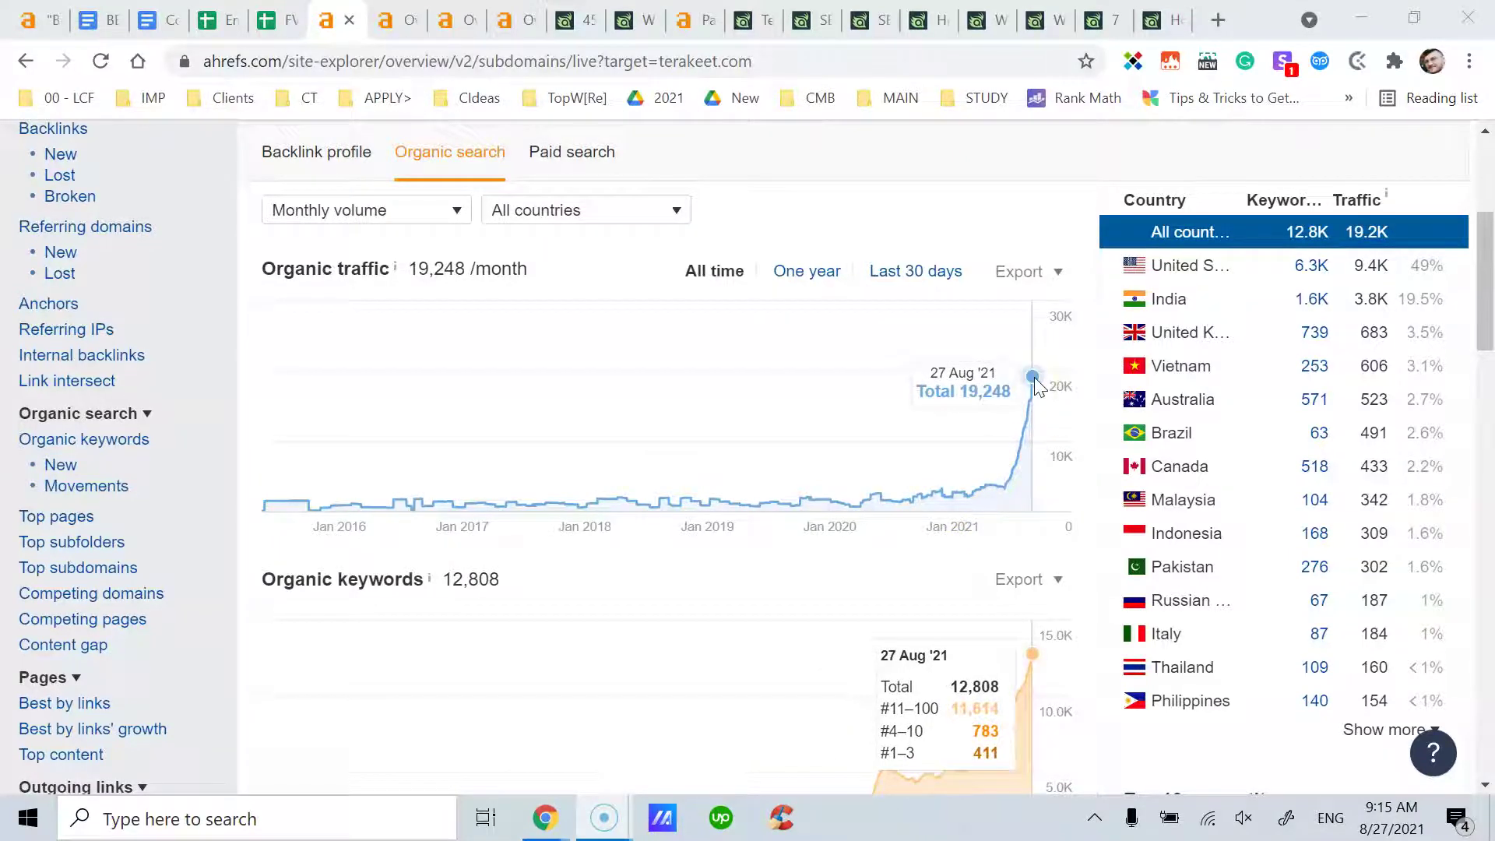
click(945, 496)
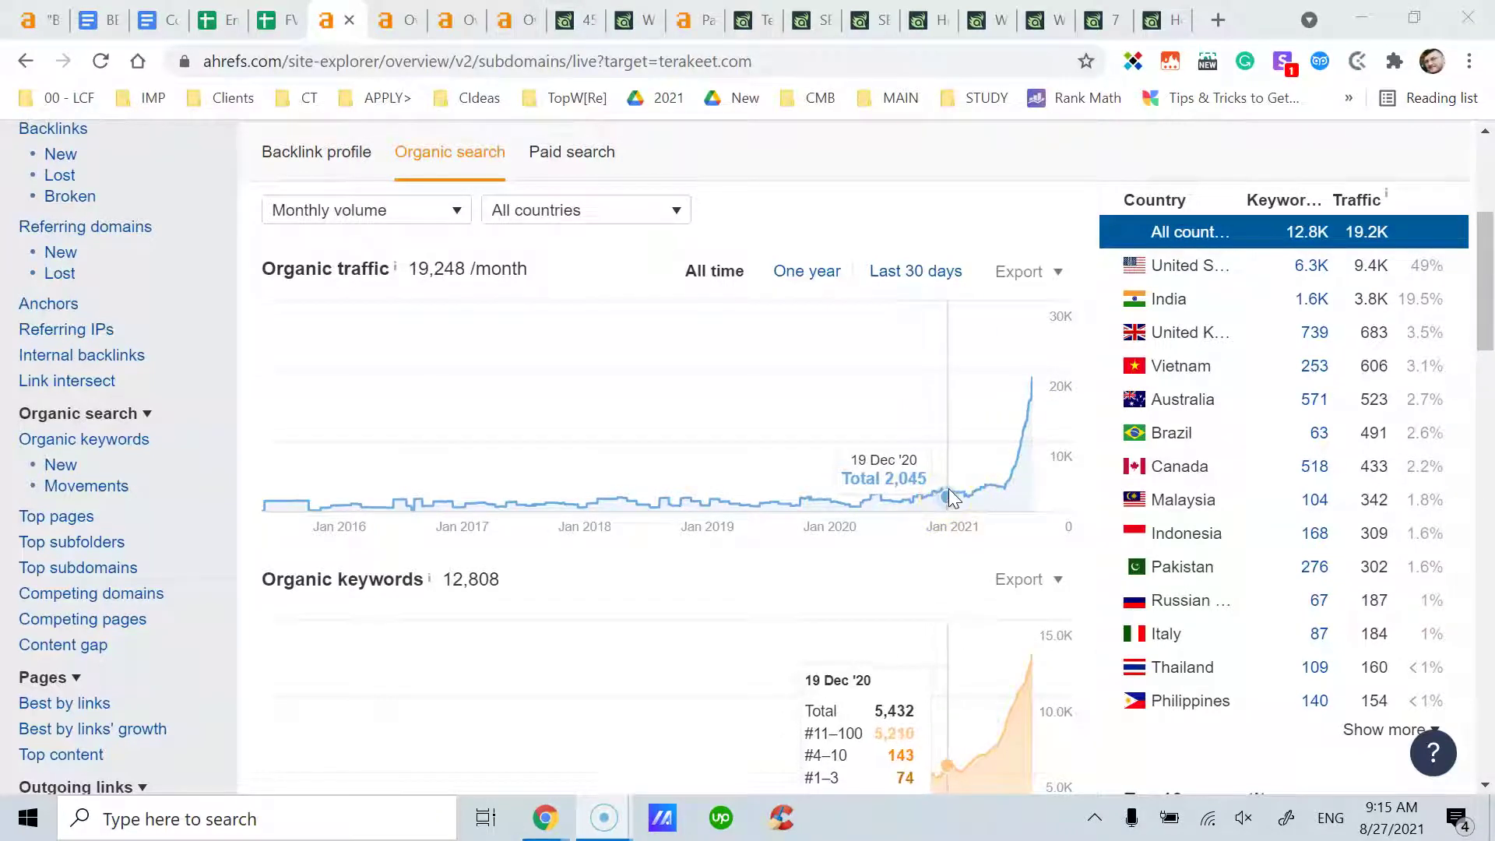
click(1032, 400)
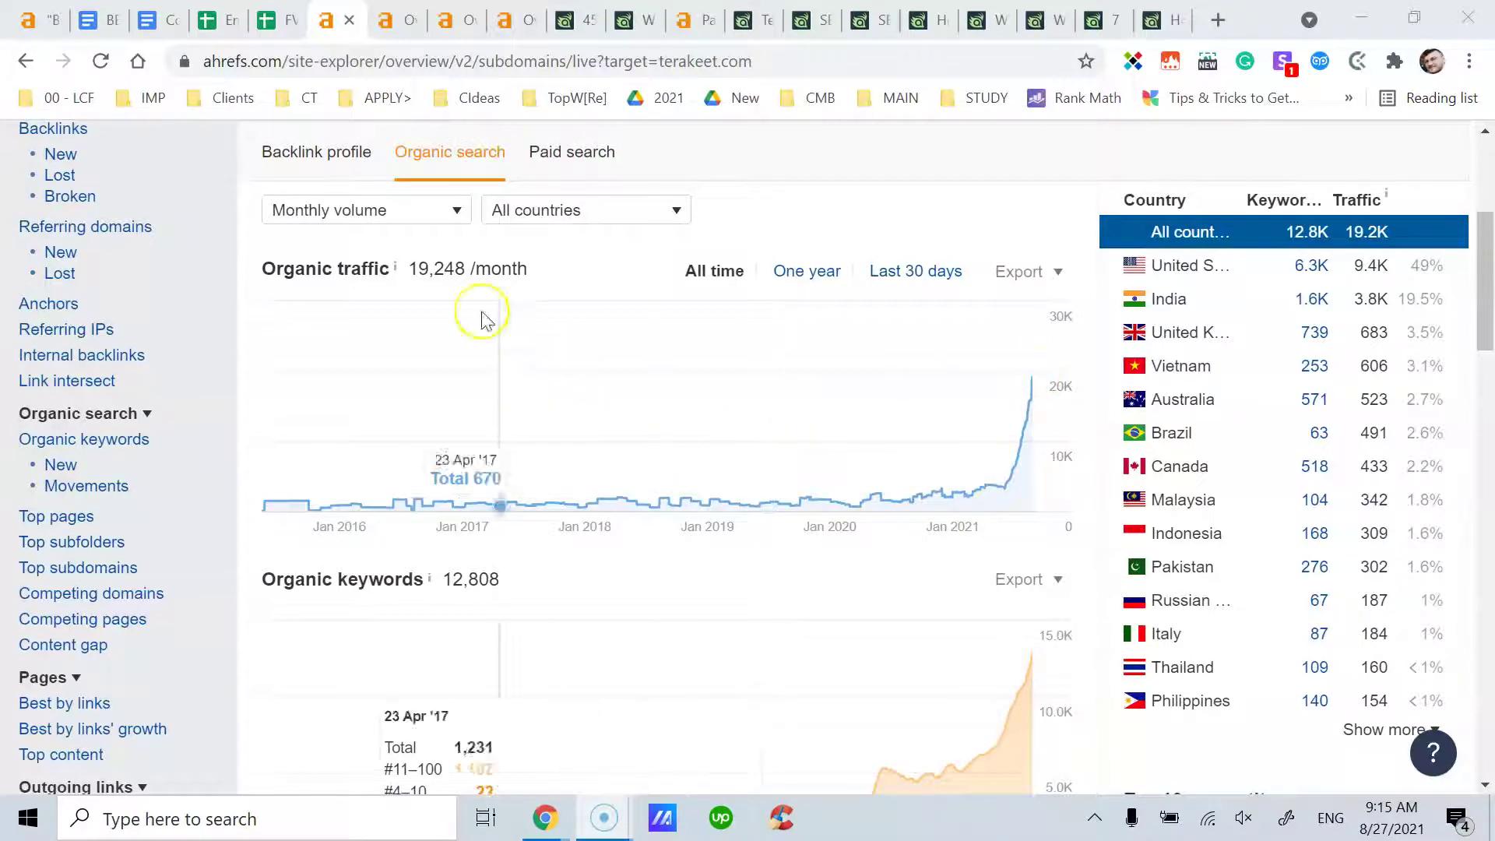
scroll(372, 292, up, 5)
scroll(367, 323, down, 3)
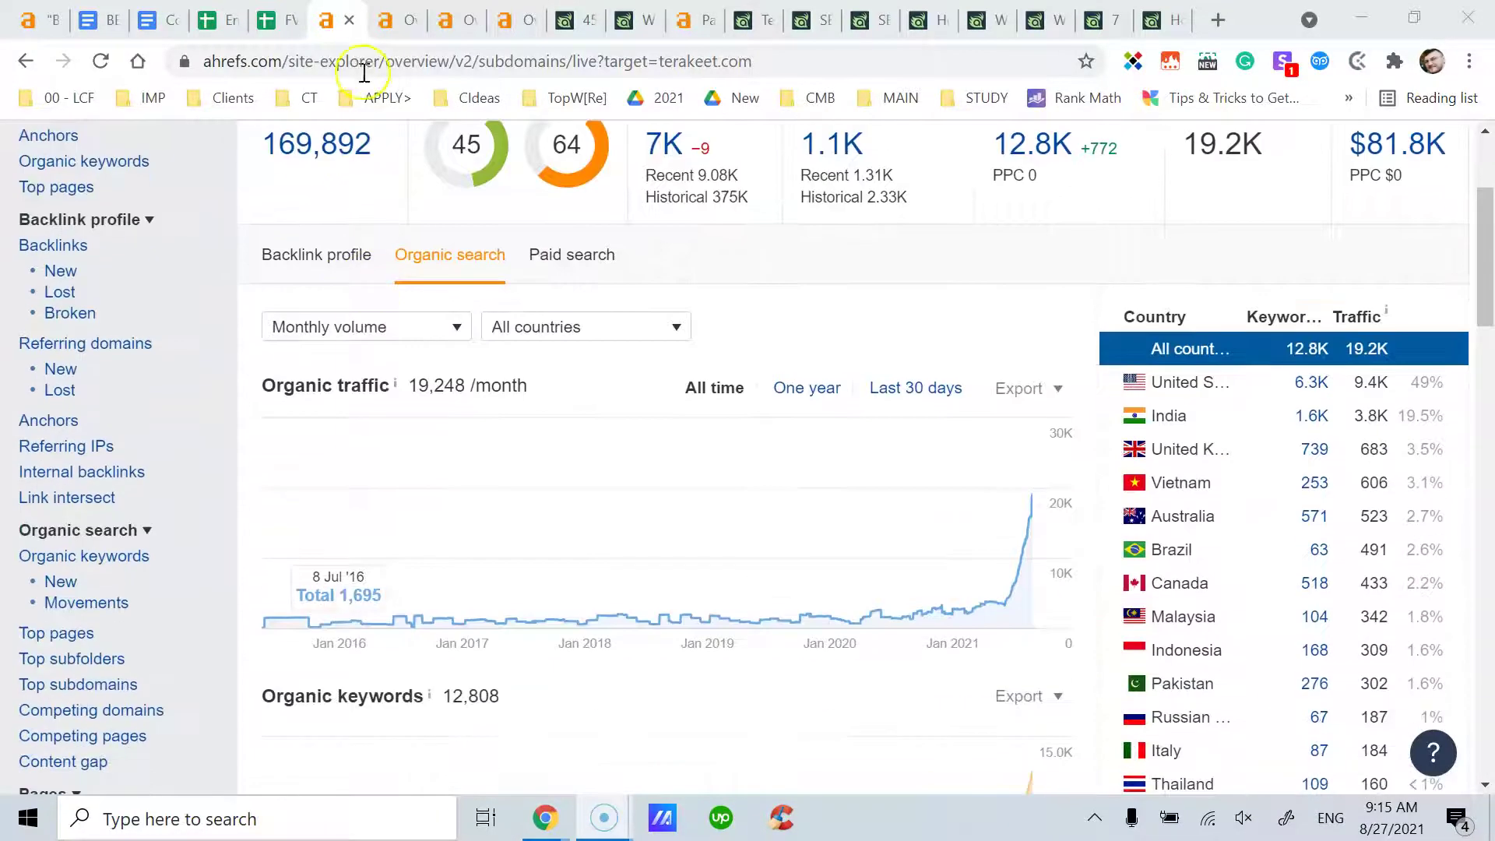
Examine how organic traffic and organic keywords for terakeet.com/blog have developed since December 2019
click(382, 24)
scroll(901, 662, down, 5)
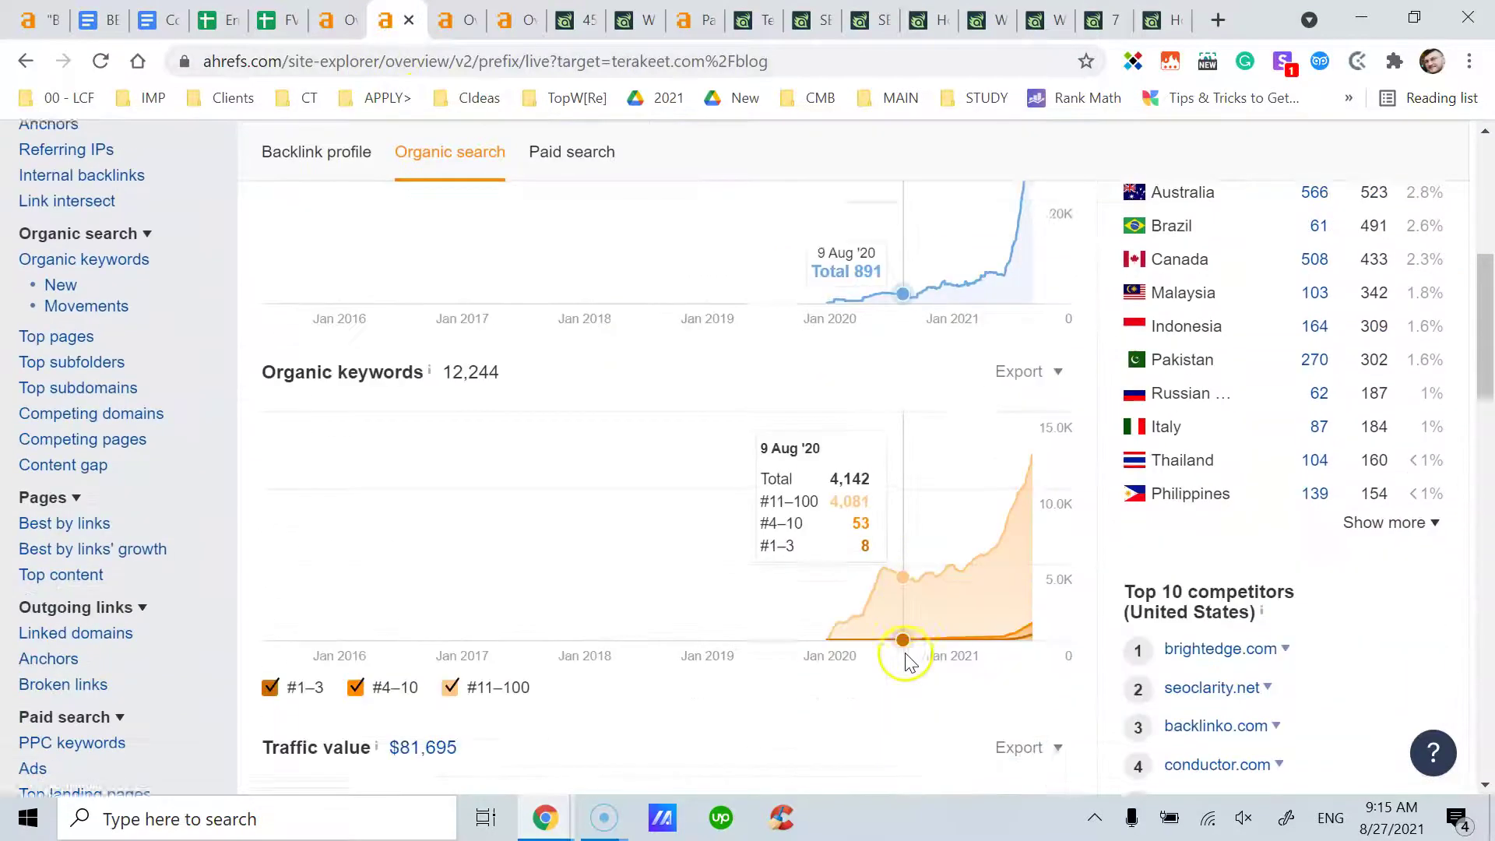
scroll(895, 635, up, 2)
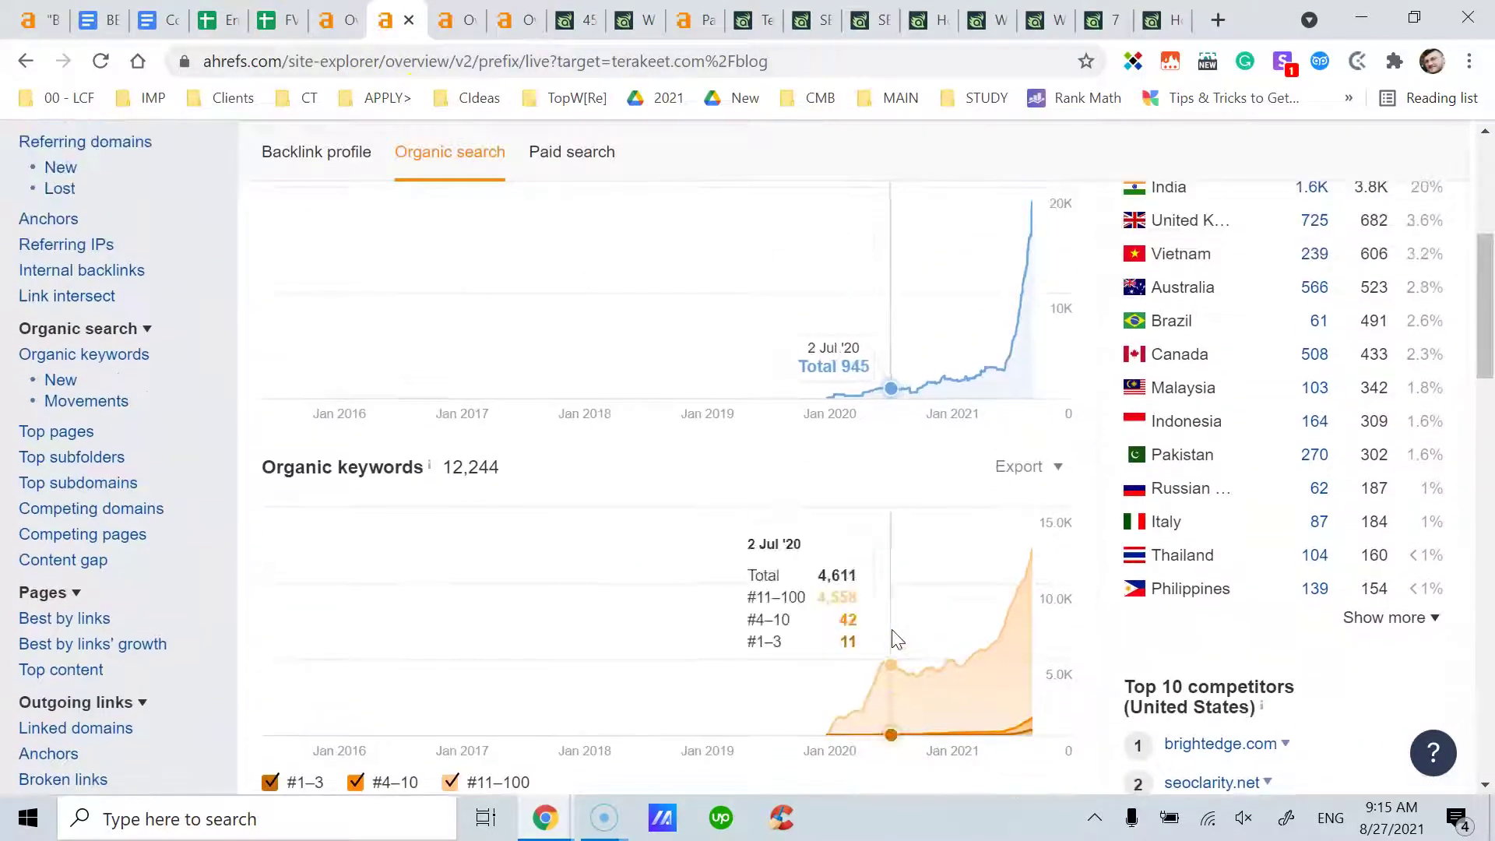
scroll(909, 609, up, 1)
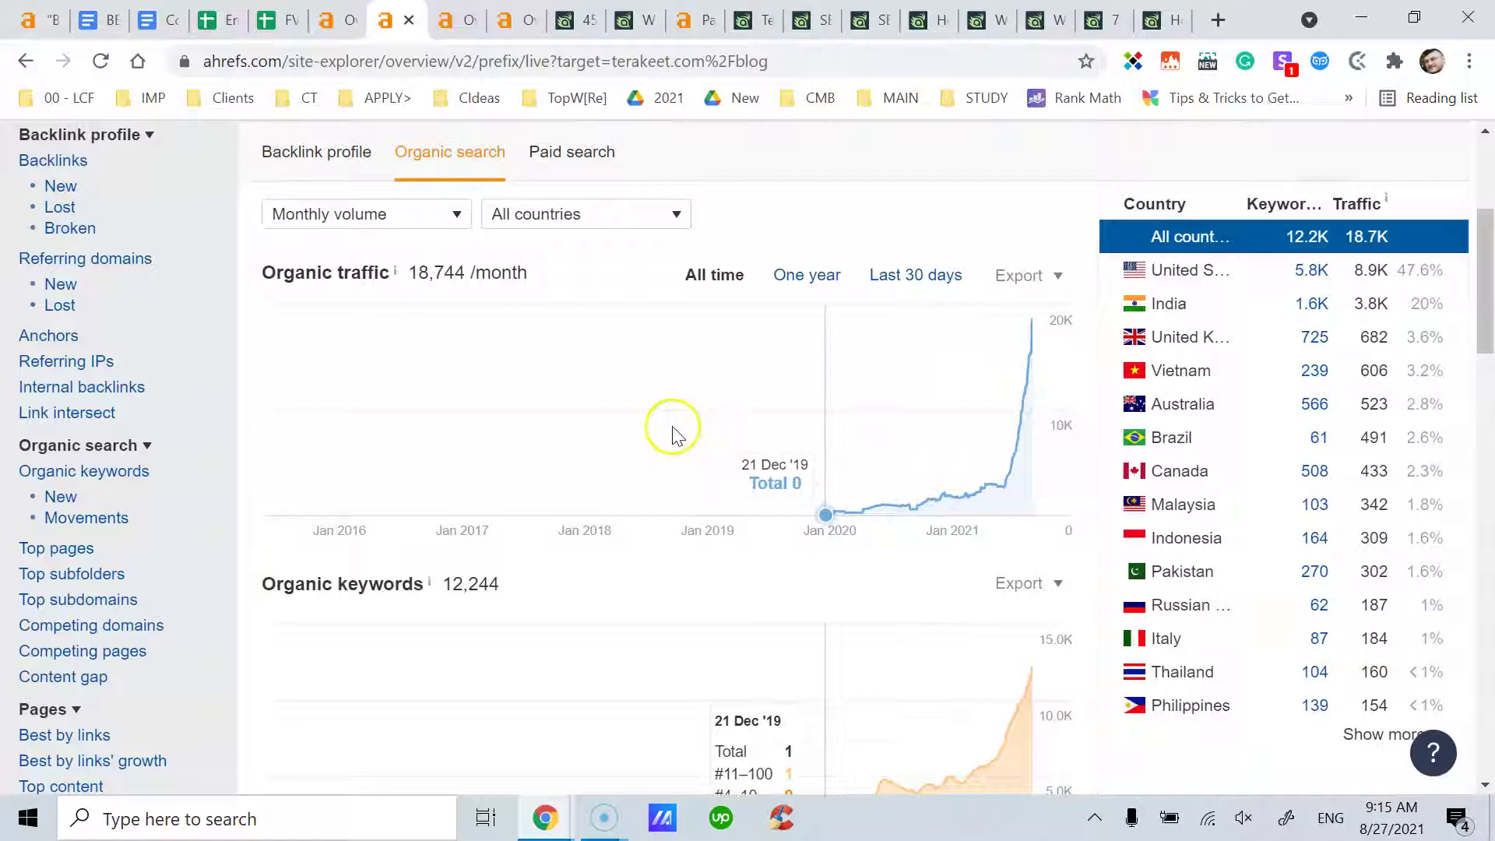
scroll(391, 384, up, 2)
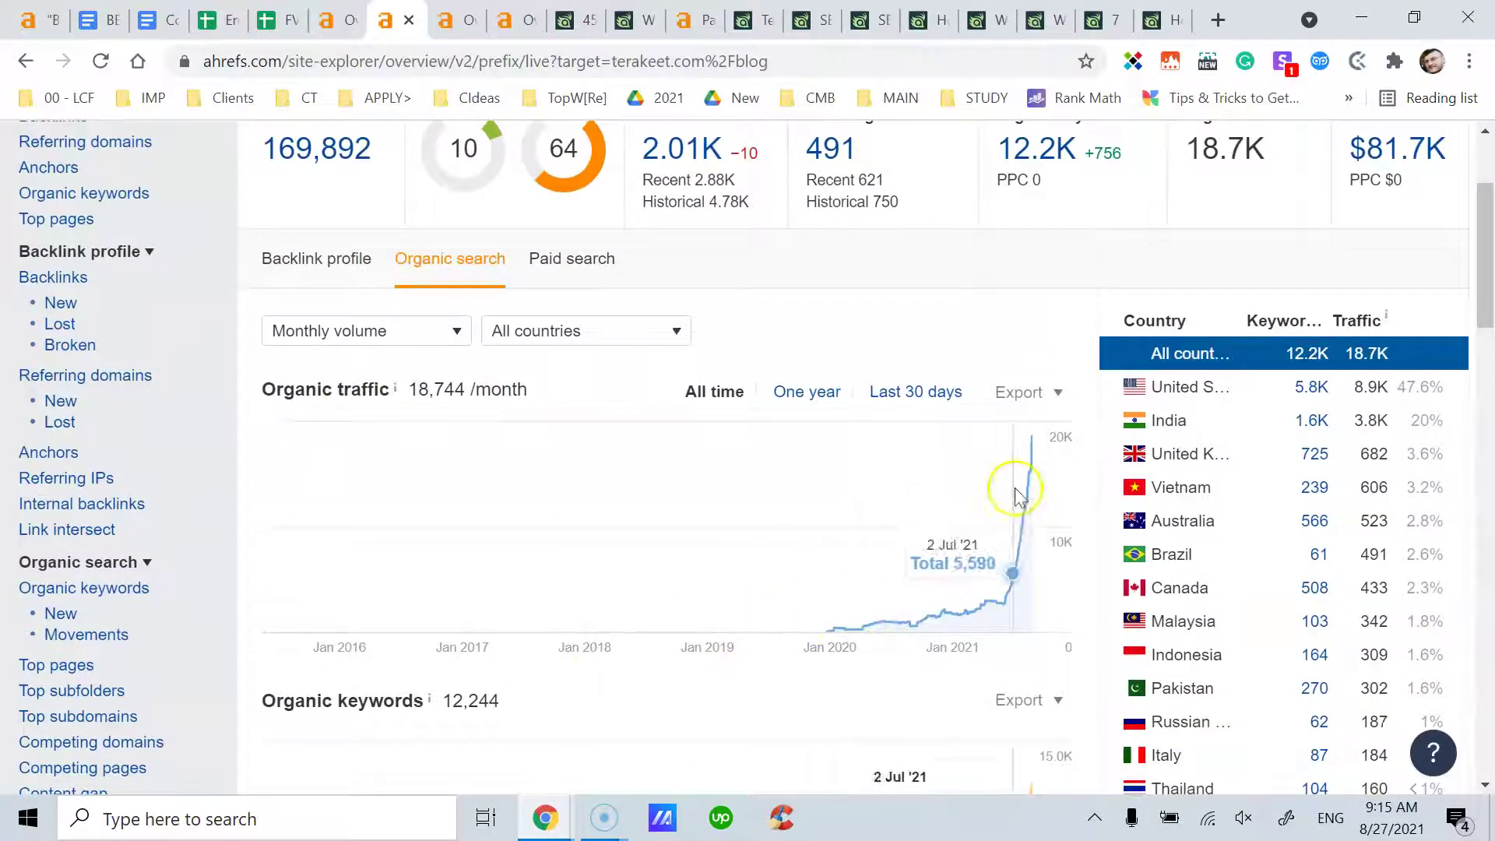
Compare the organic keywords and traffic value trends of terakeet.com/blog with its organic traffic chart
scroll(927, 521, down, 4)
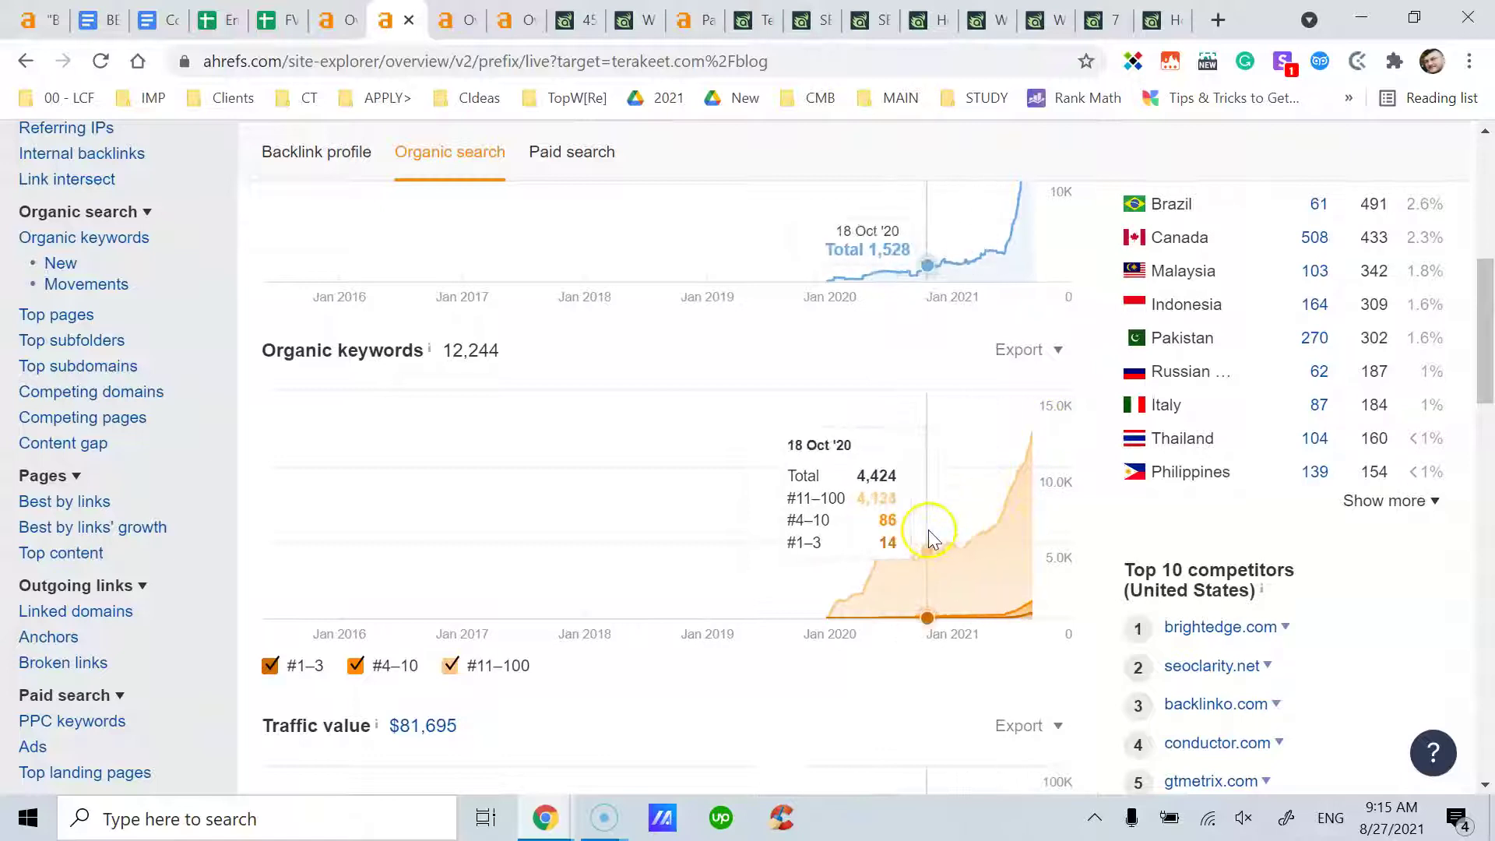
scroll(928, 530, down, 4)
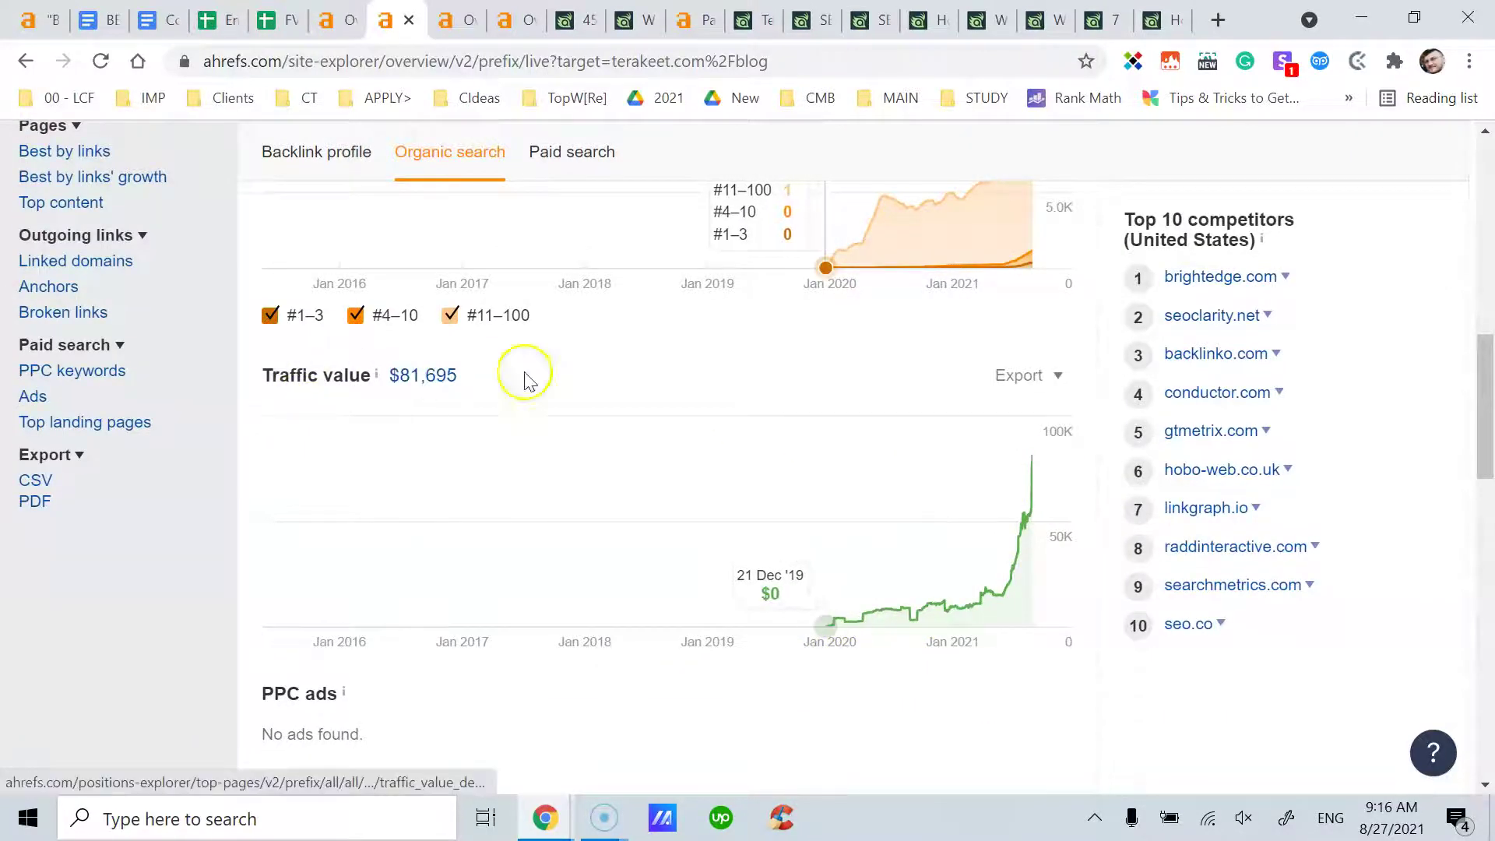
scroll(930, 549, up, 7)
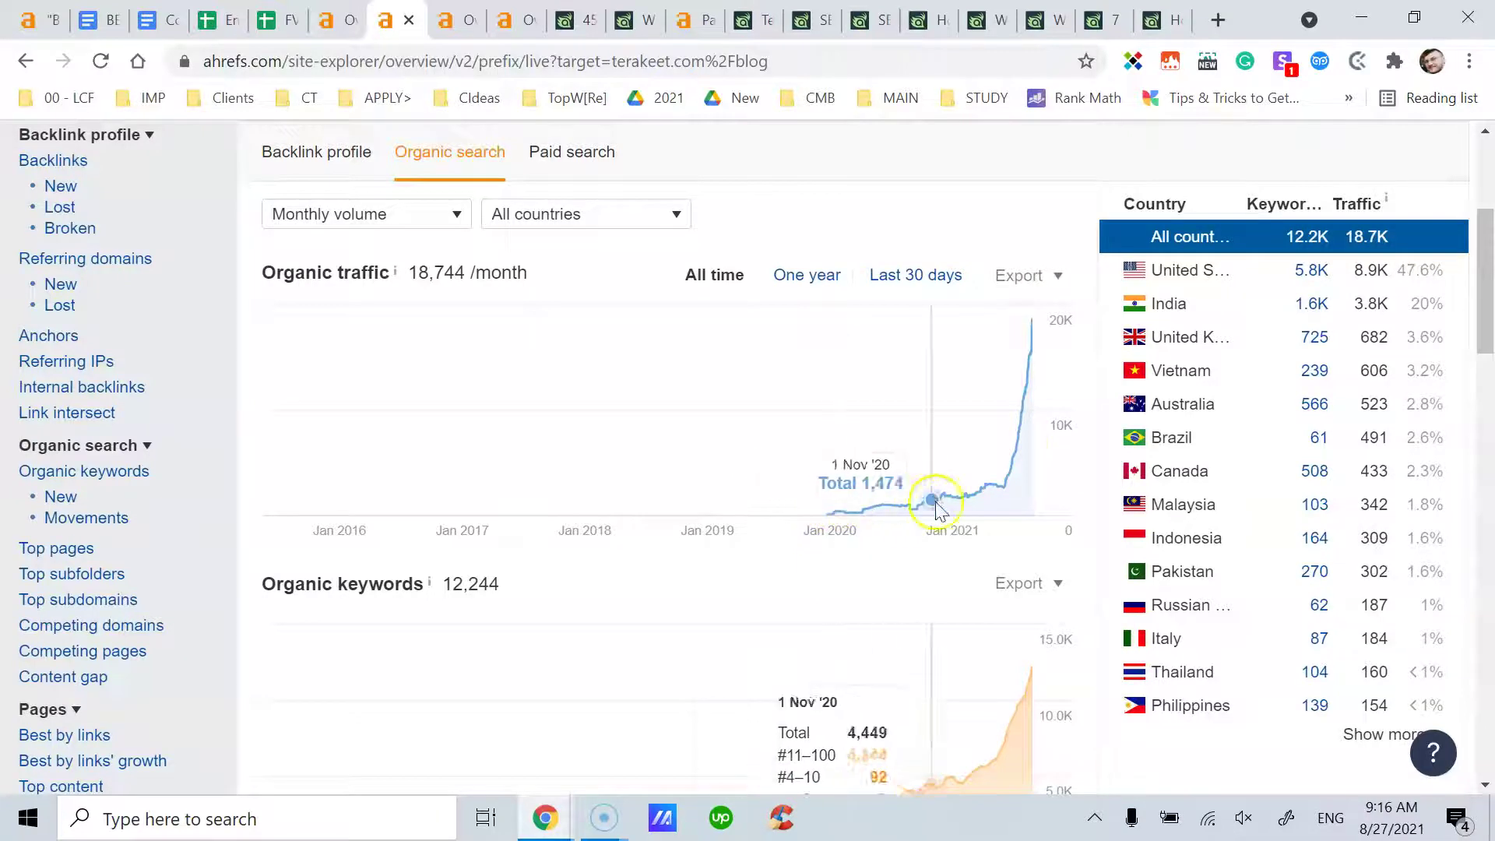
scroll(880, 584, down, 3)
scroll(883, 592, down, 3)
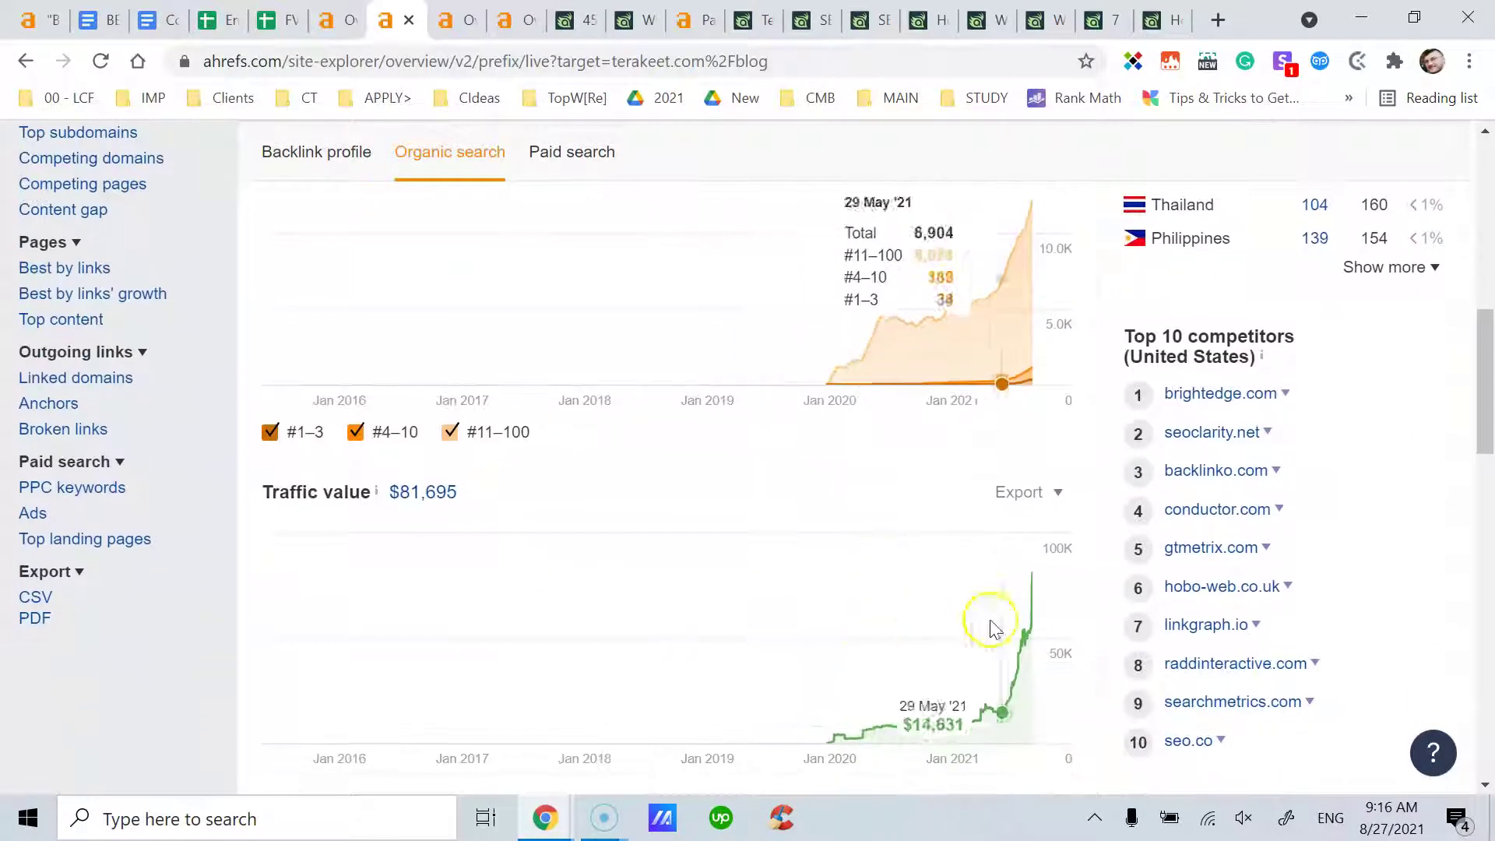
scroll(957, 568, up, 9)
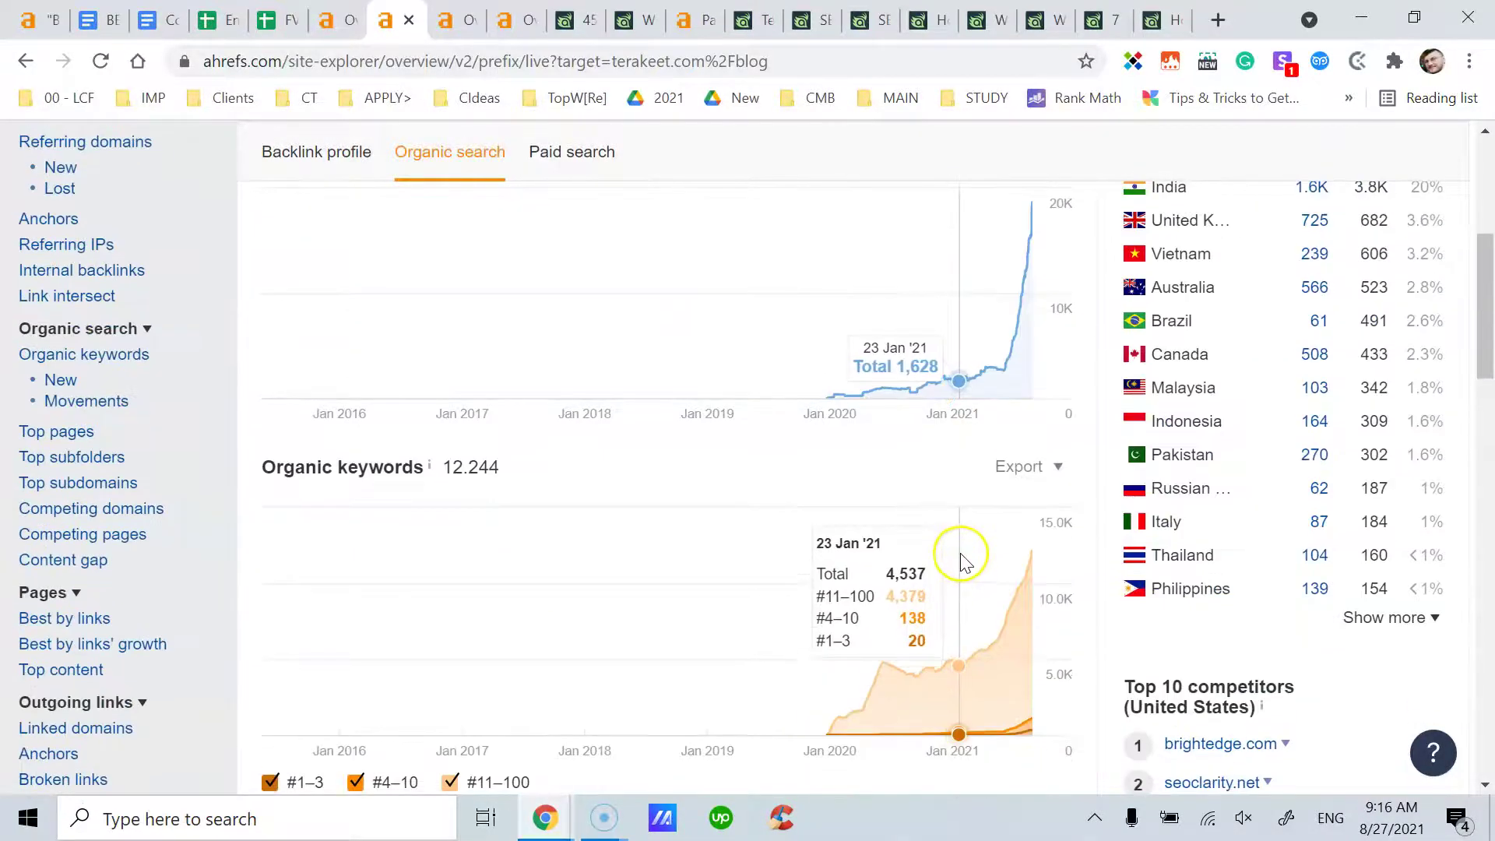
Examine the blog's organic positions heatmap, top 5 organic keywords and top 5 pages, and return to the headline metrics
scroll(962, 559, down, 4)
scroll(964, 560, down, 18)
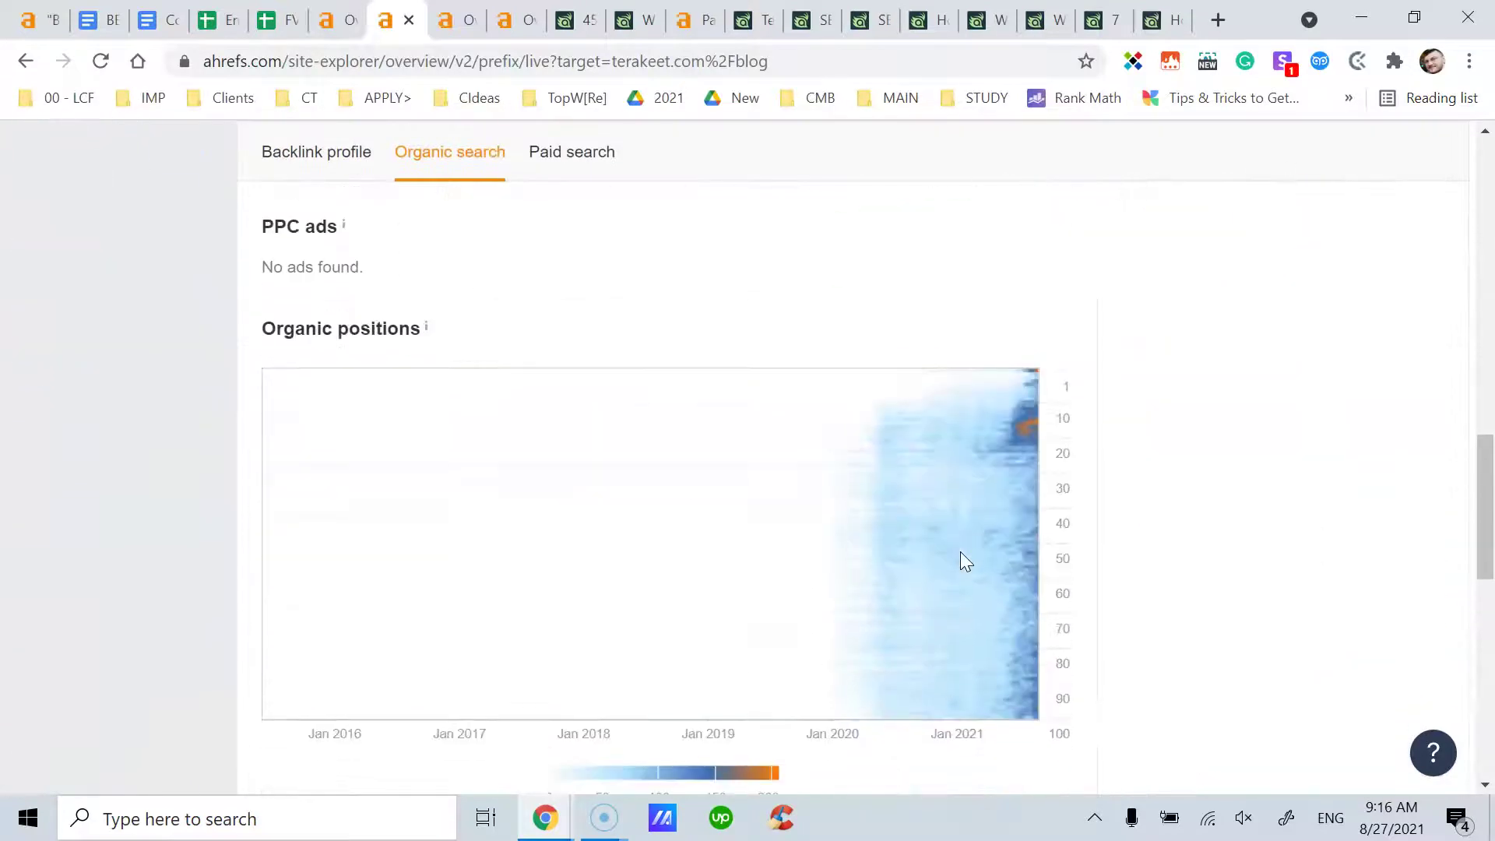
scroll(968, 528, up, 4)
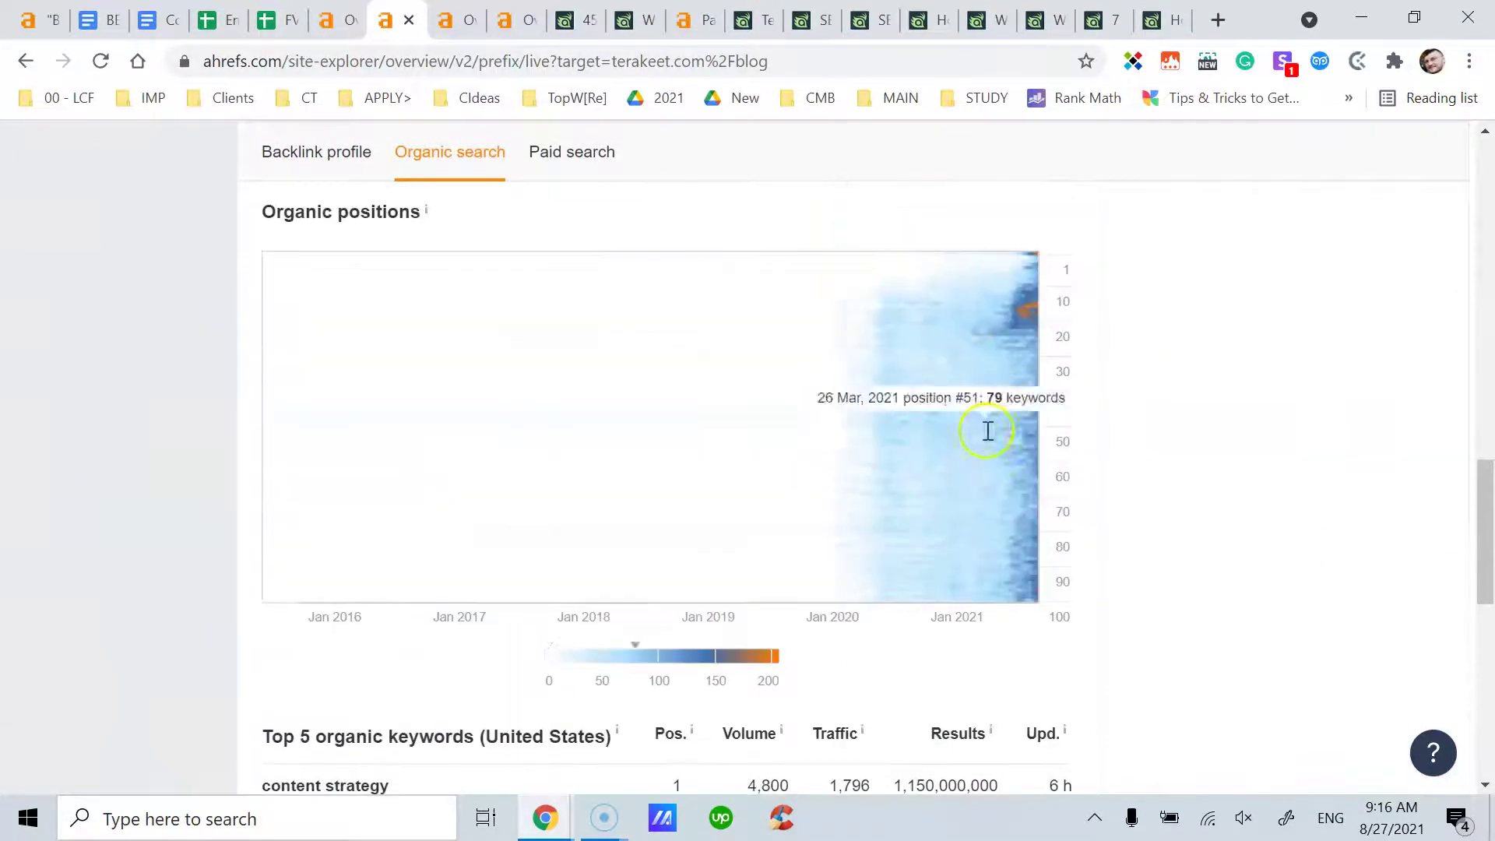
scroll(832, 597, down, 4)
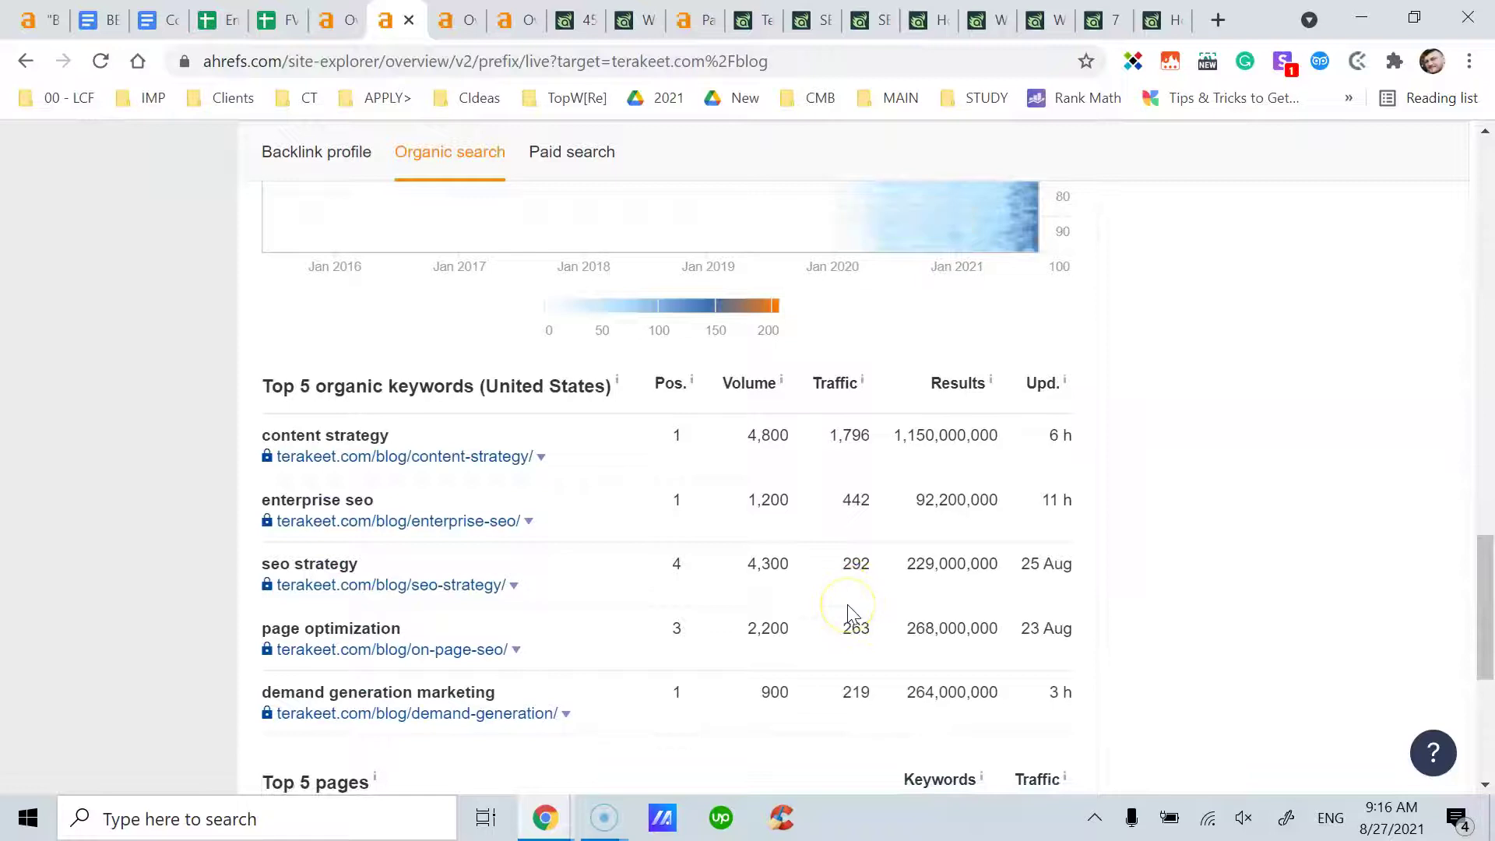
drag(1488, 660, 1489, 698)
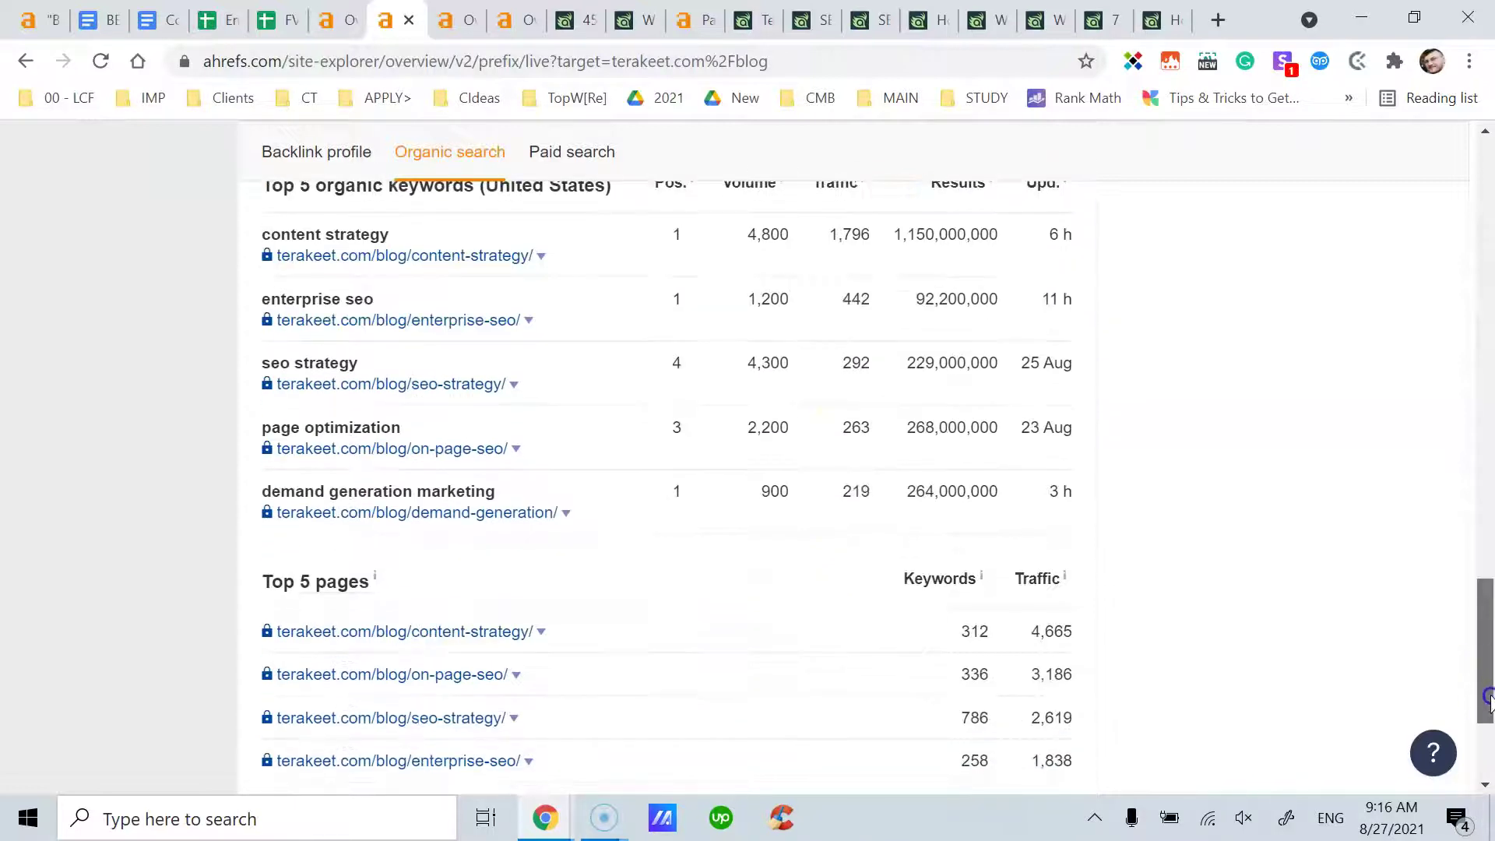
scroll(811, 444, up, 20)
scroll(801, 467, down, 6)
scroll(768, 489, up, 6)
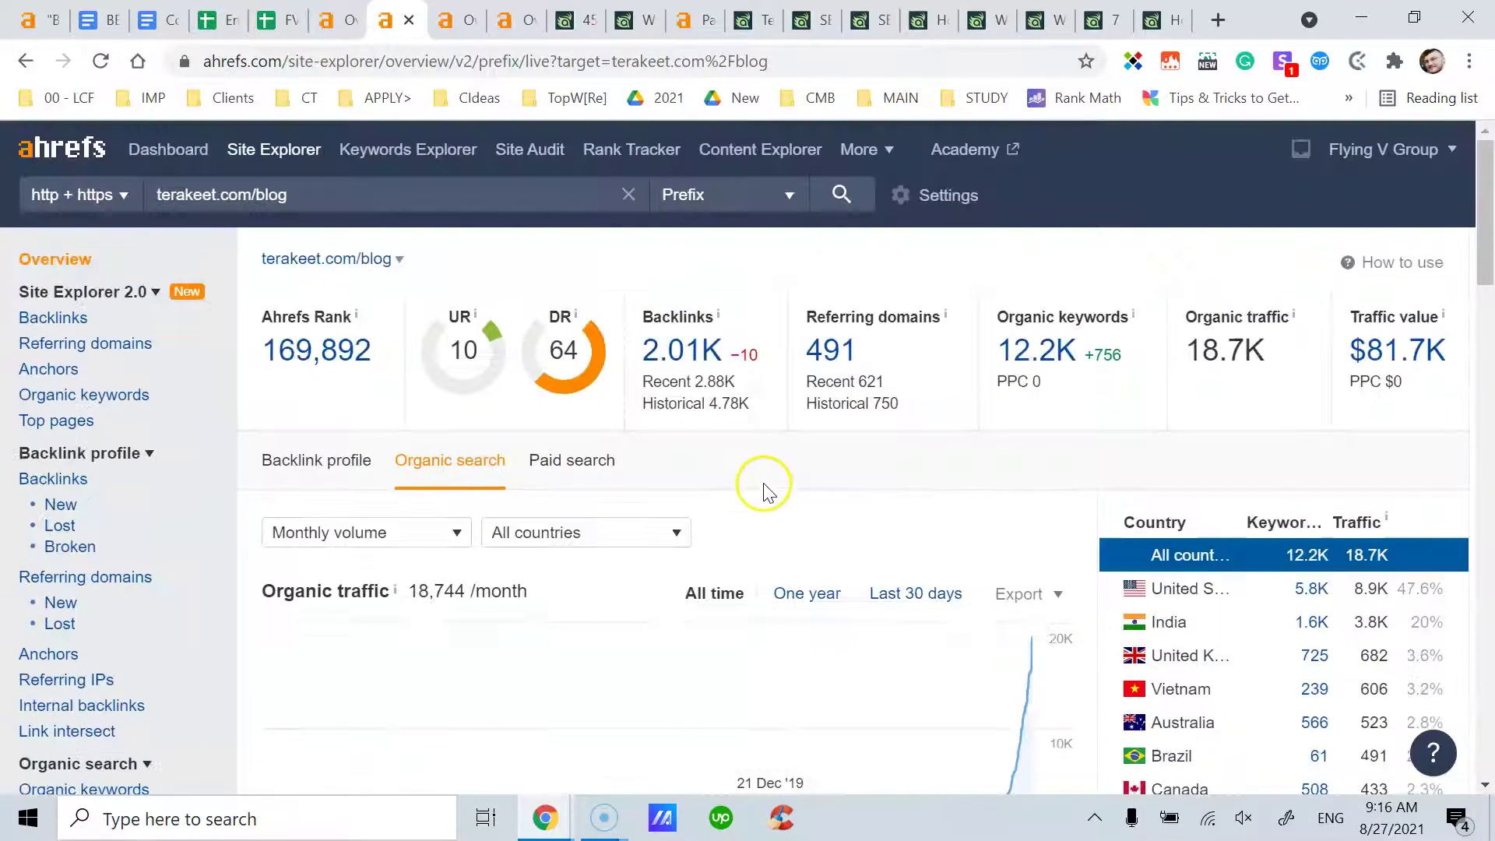
Examine the start of terakeet.com/blog's organic traffic and organic keywords charts around 21 December 2019 alongside the headline metrics
scroll(584, 393, down, 6)
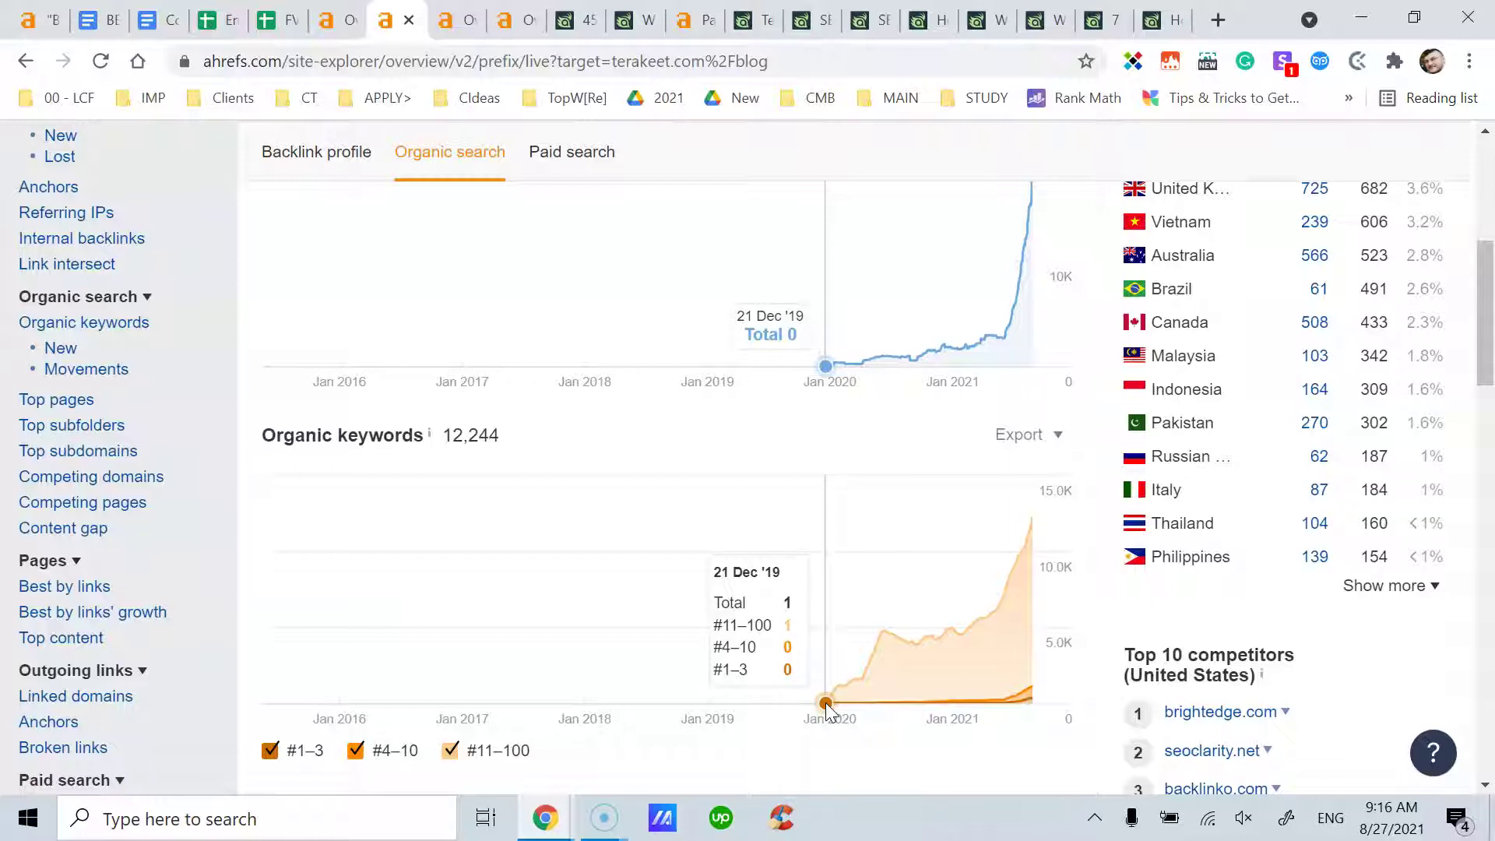
scroll(818, 531, up, 5)
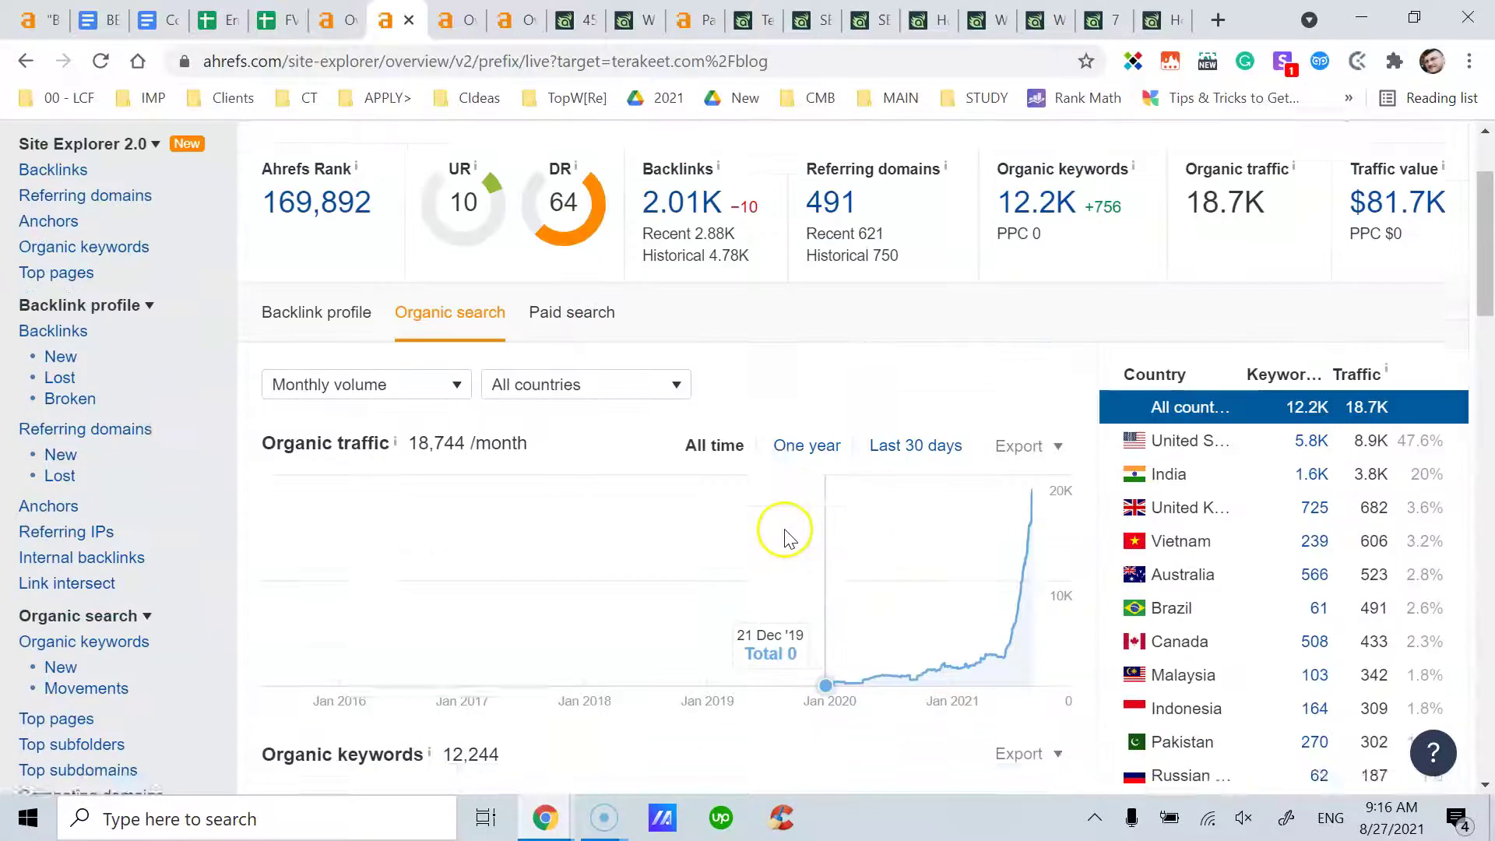
scroll(783, 526, down, 2)
scroll(784, 526, up, 4)
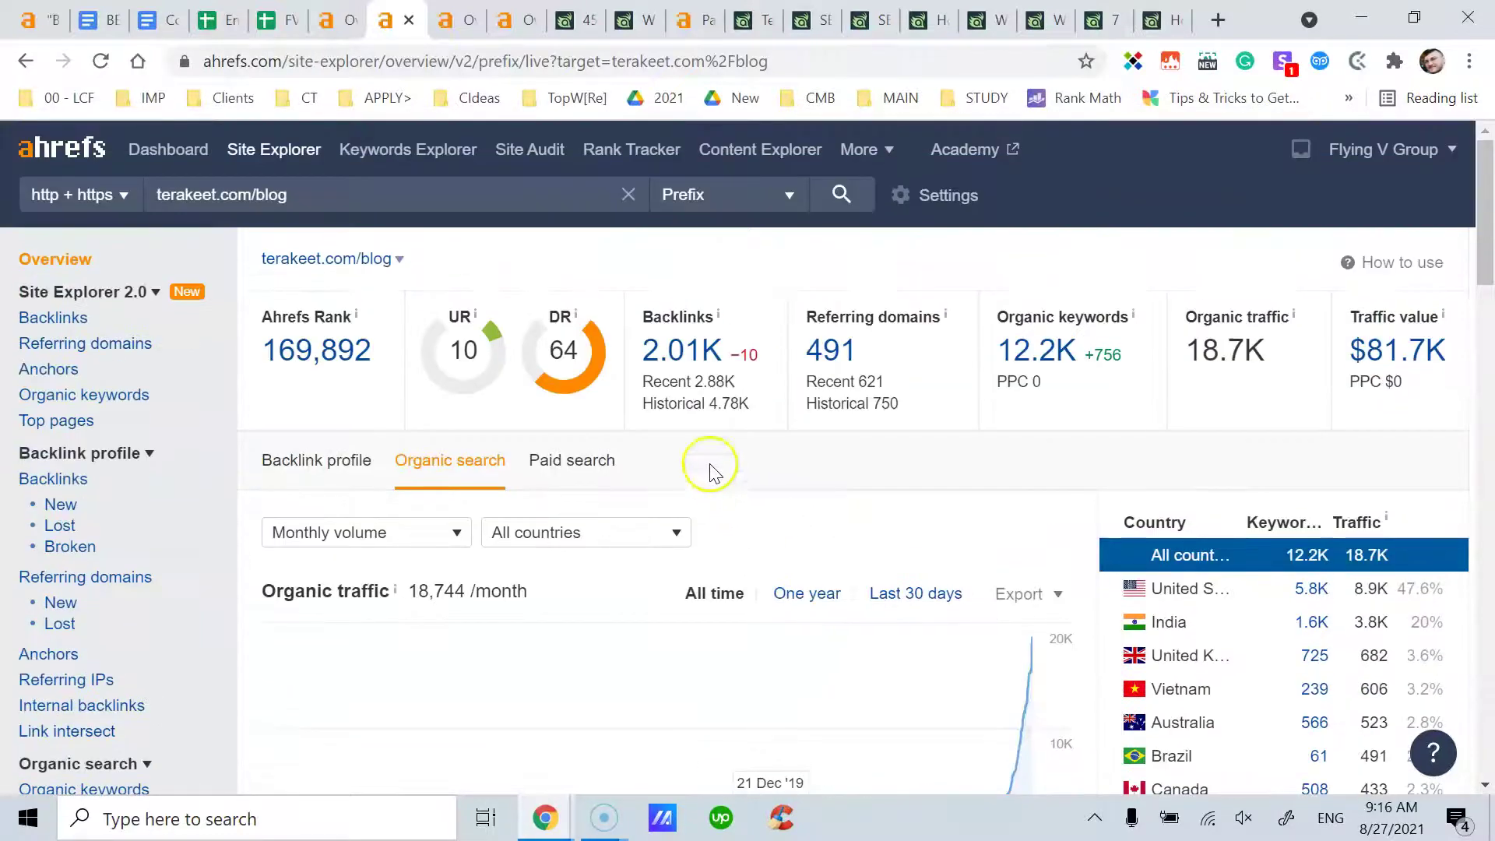
scroll(808, 534, down, 5)
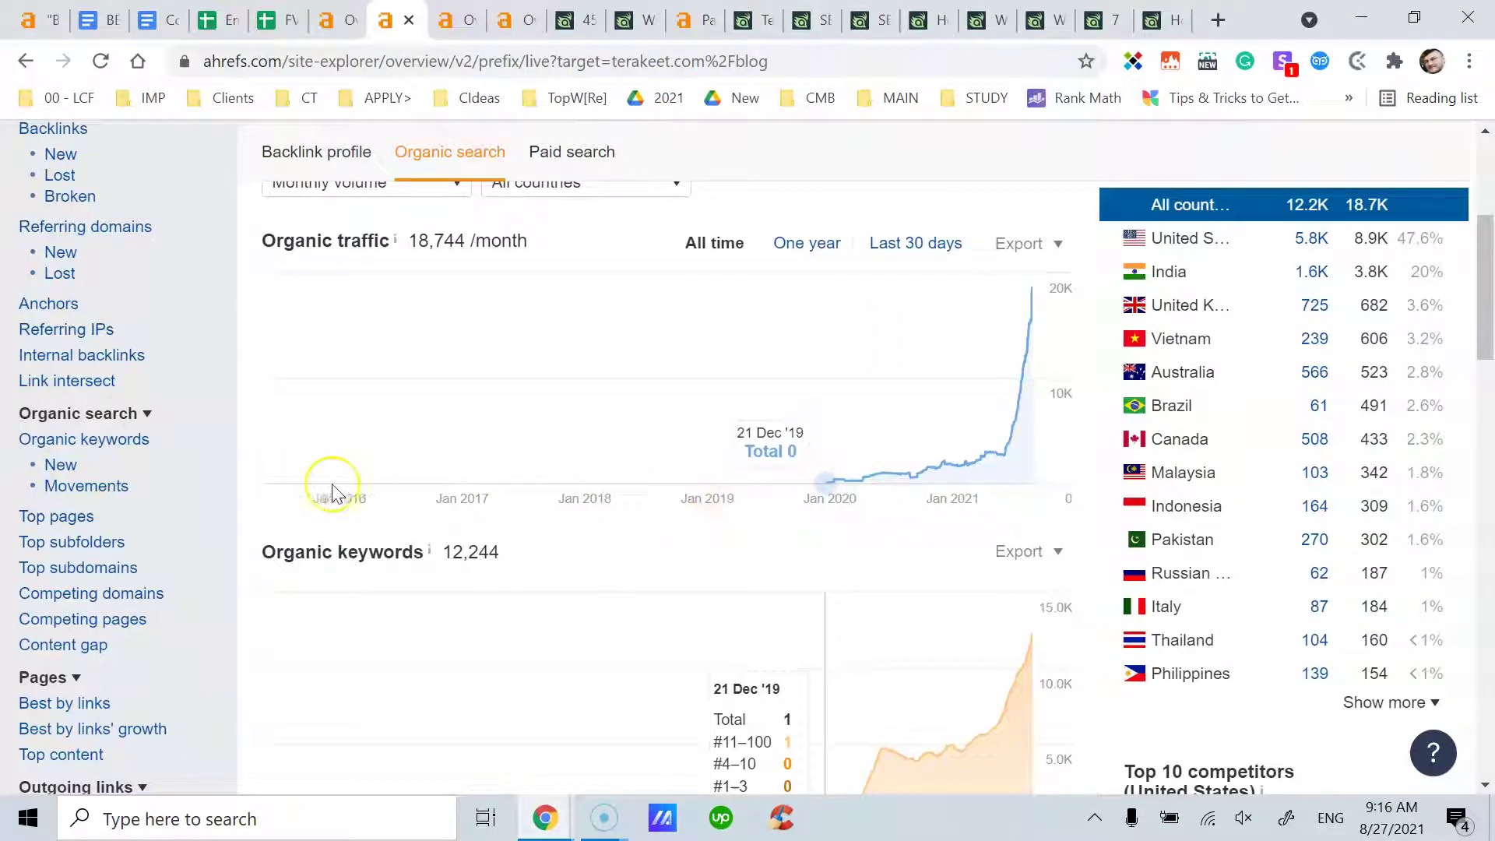
Check the 2015–2016 organic traffic, organic keywords and traffic value history in the overview for the whole terakeet.com domain
click(324, 18)
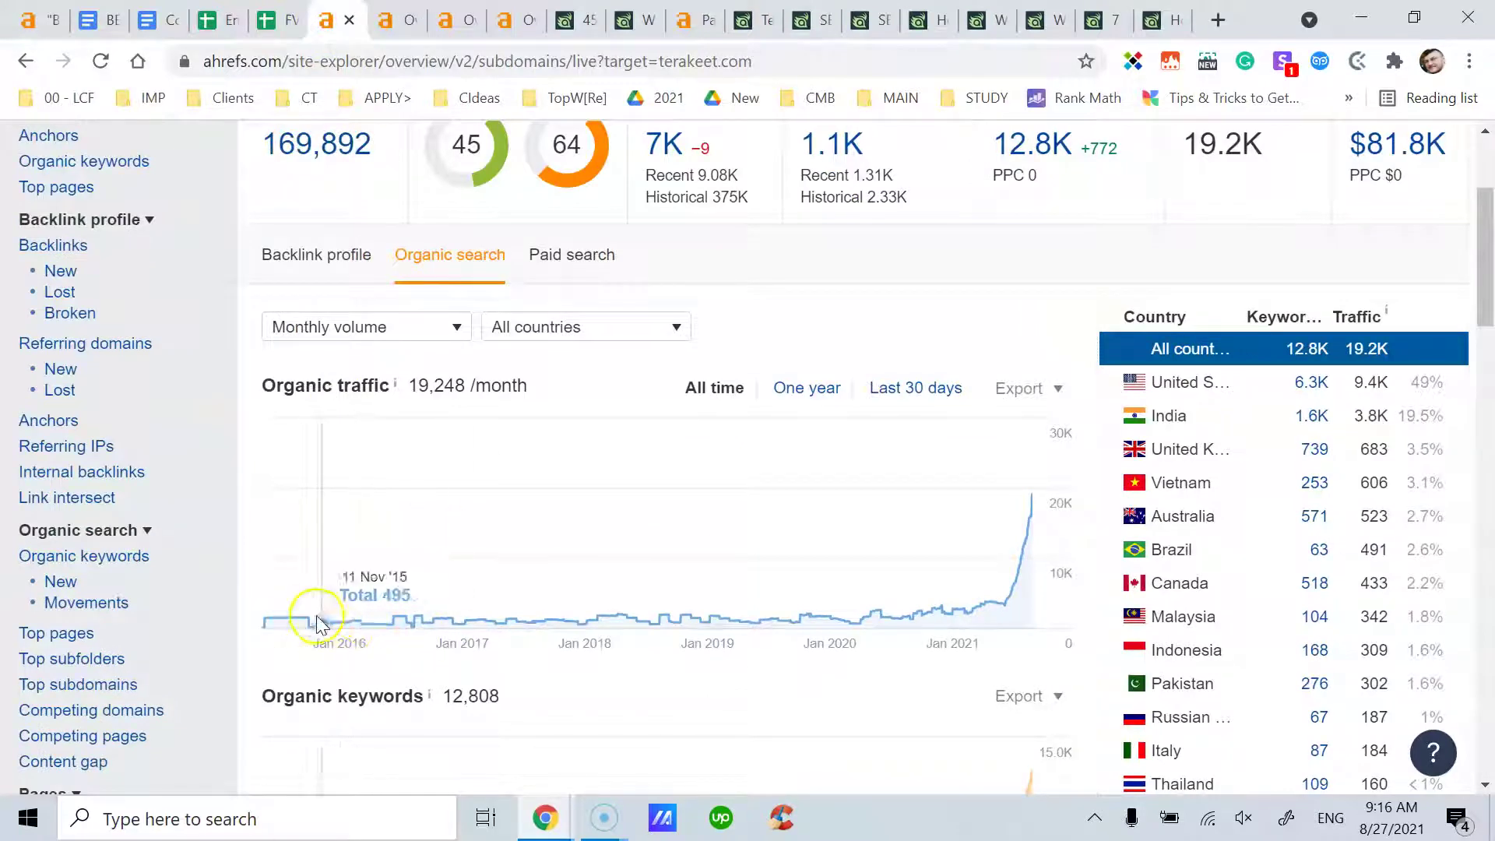
scroll(334, 615, up, 3)
scroll(356, 584, down, 10)
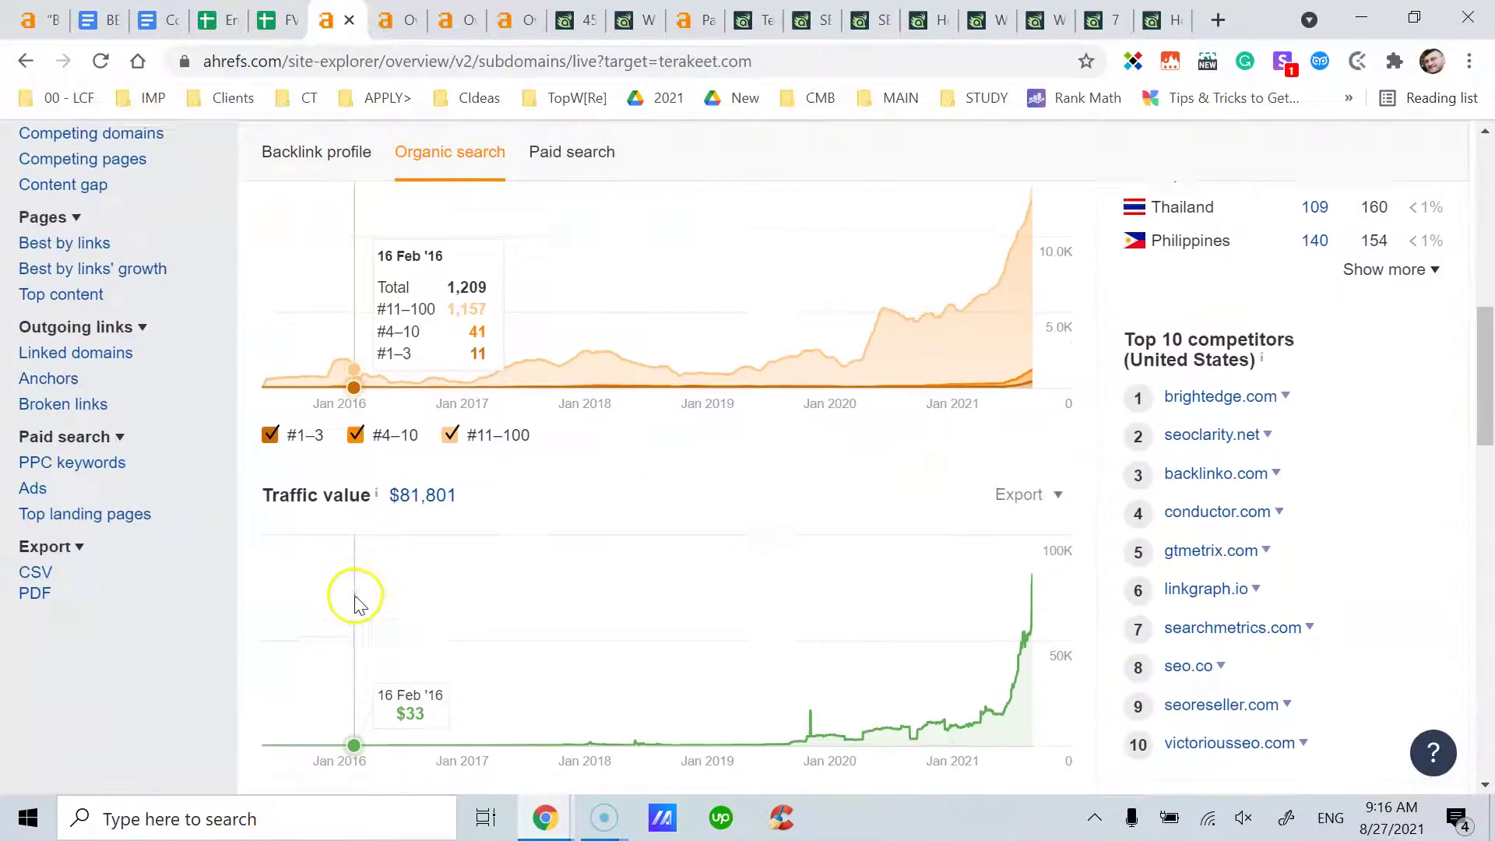
scroll(357, 596, up, 10)
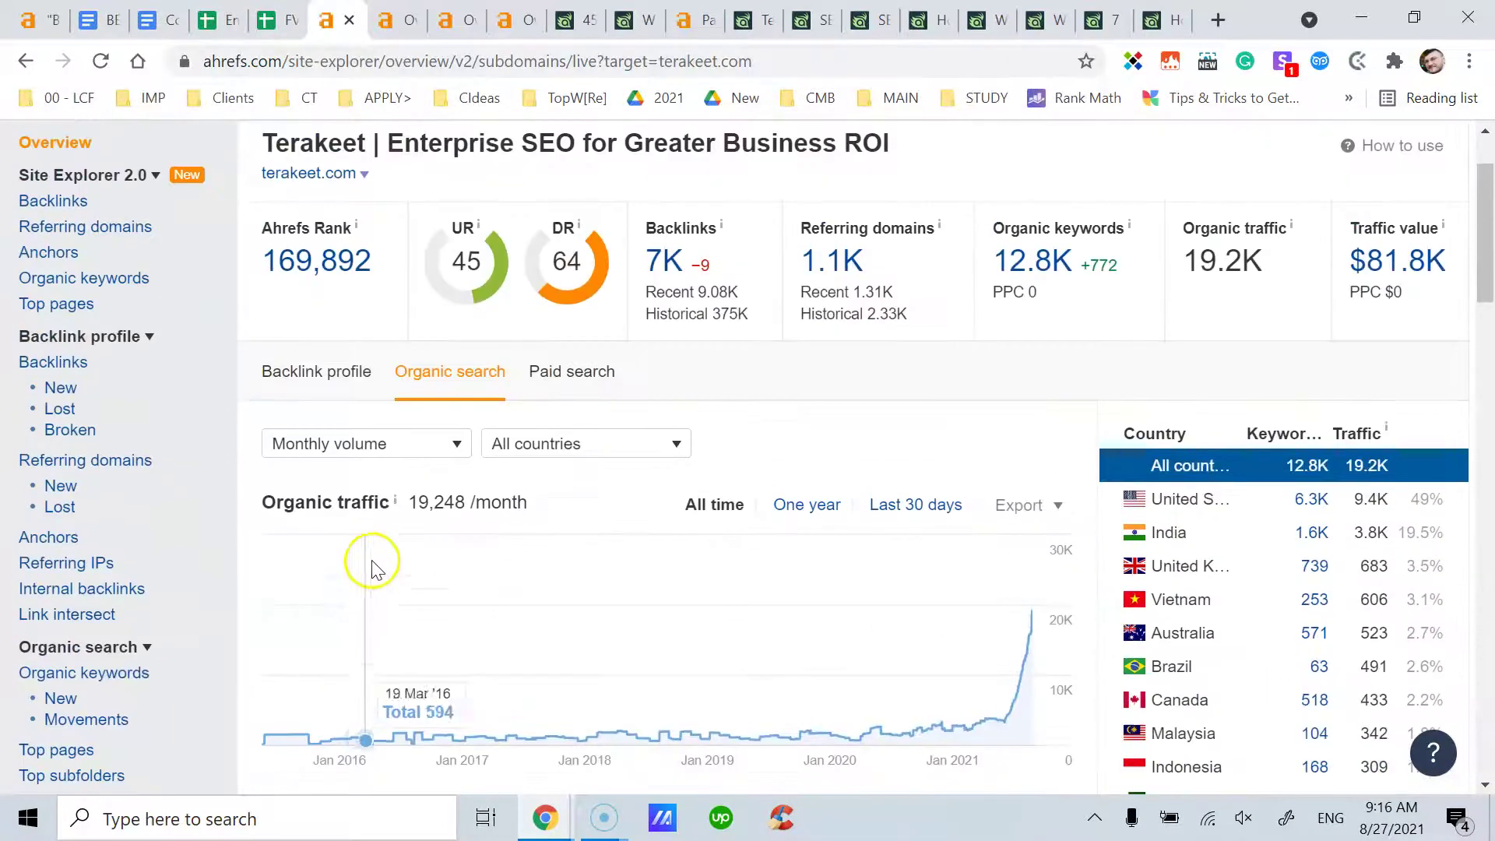
Return to the terakeet.com/blog overview, view its organic traffic over one year and switch the chart back to all time
click(399, 27)
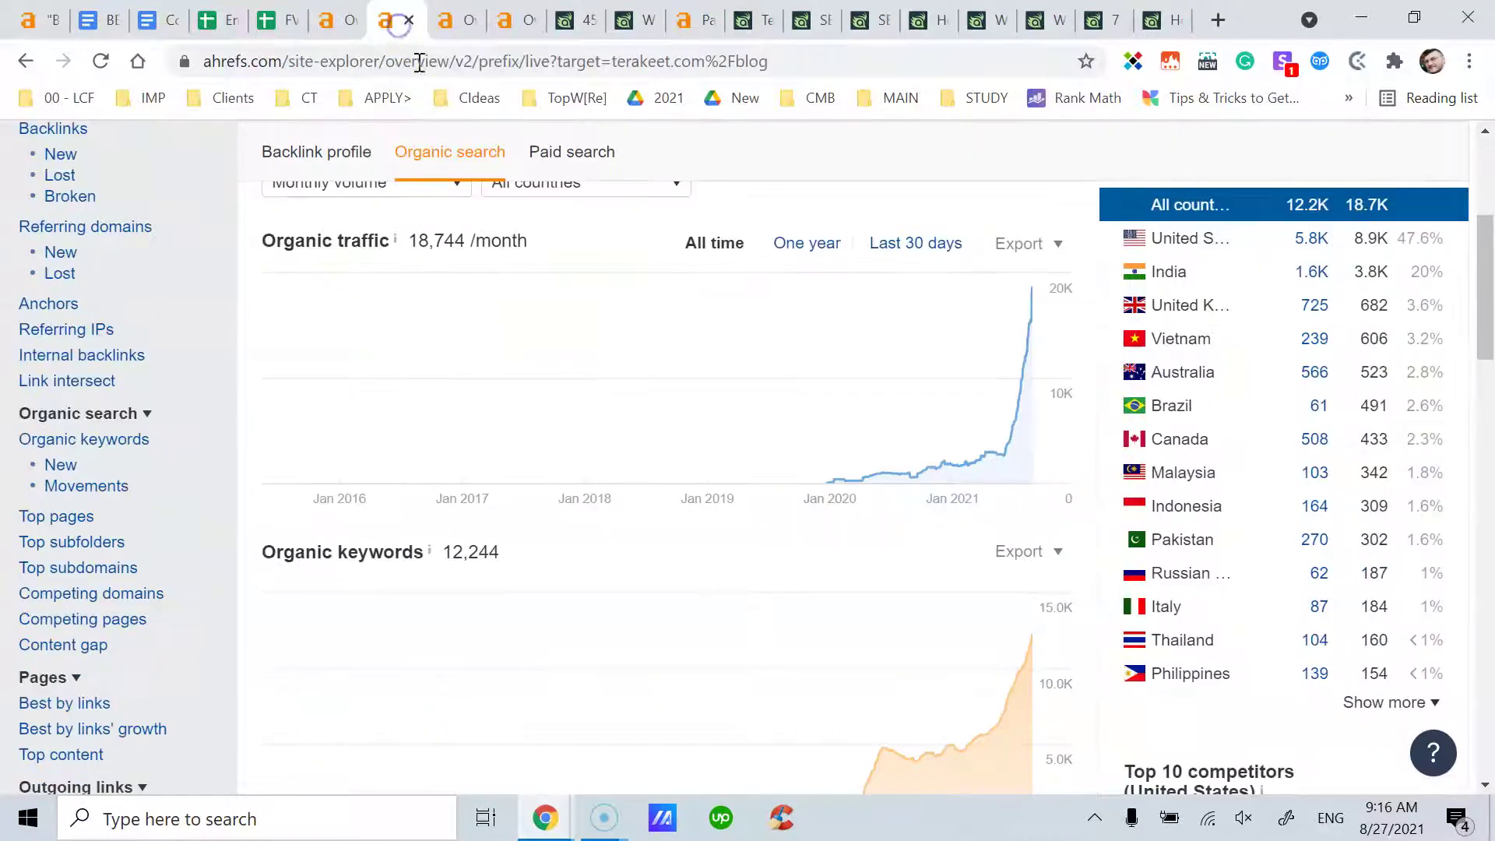
scroll(707, 400, up, 4)
scroll(705, 399, down, 3)
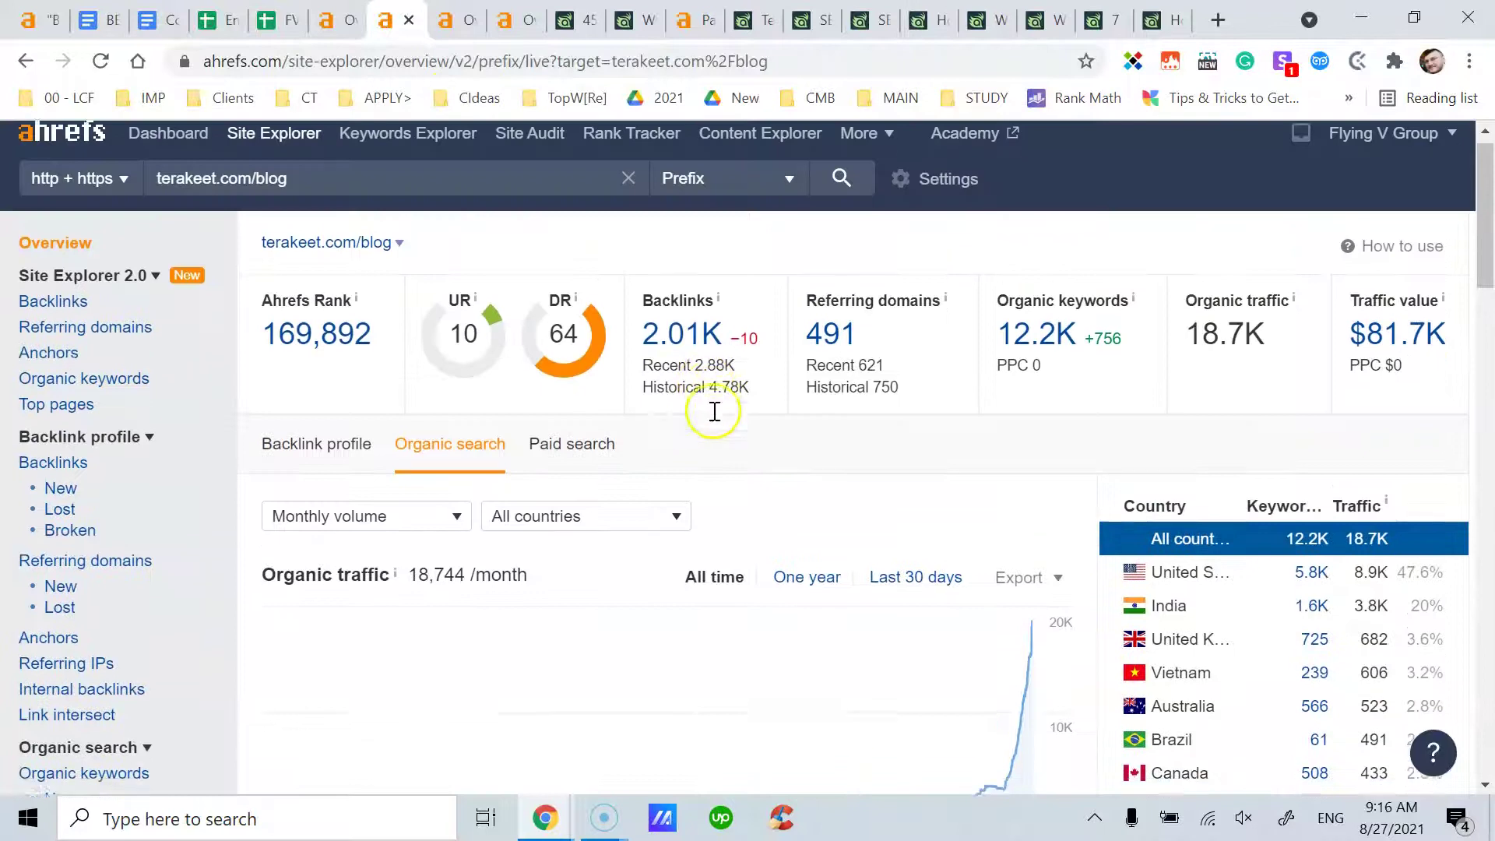
scroll(685, 545, down, 3)
scroll(689, 546, up, 3)
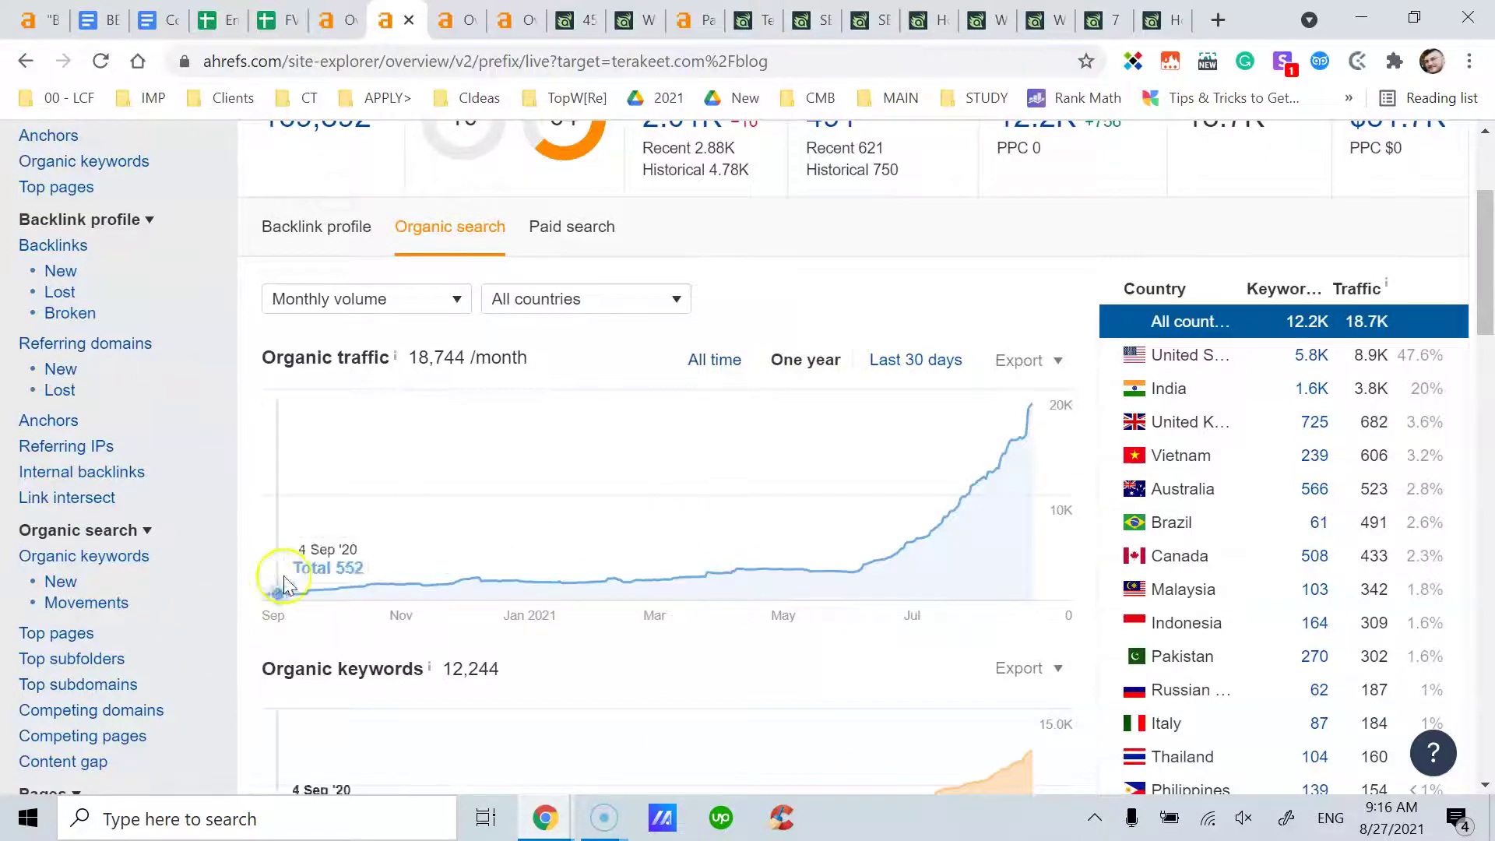
click(726, 366)
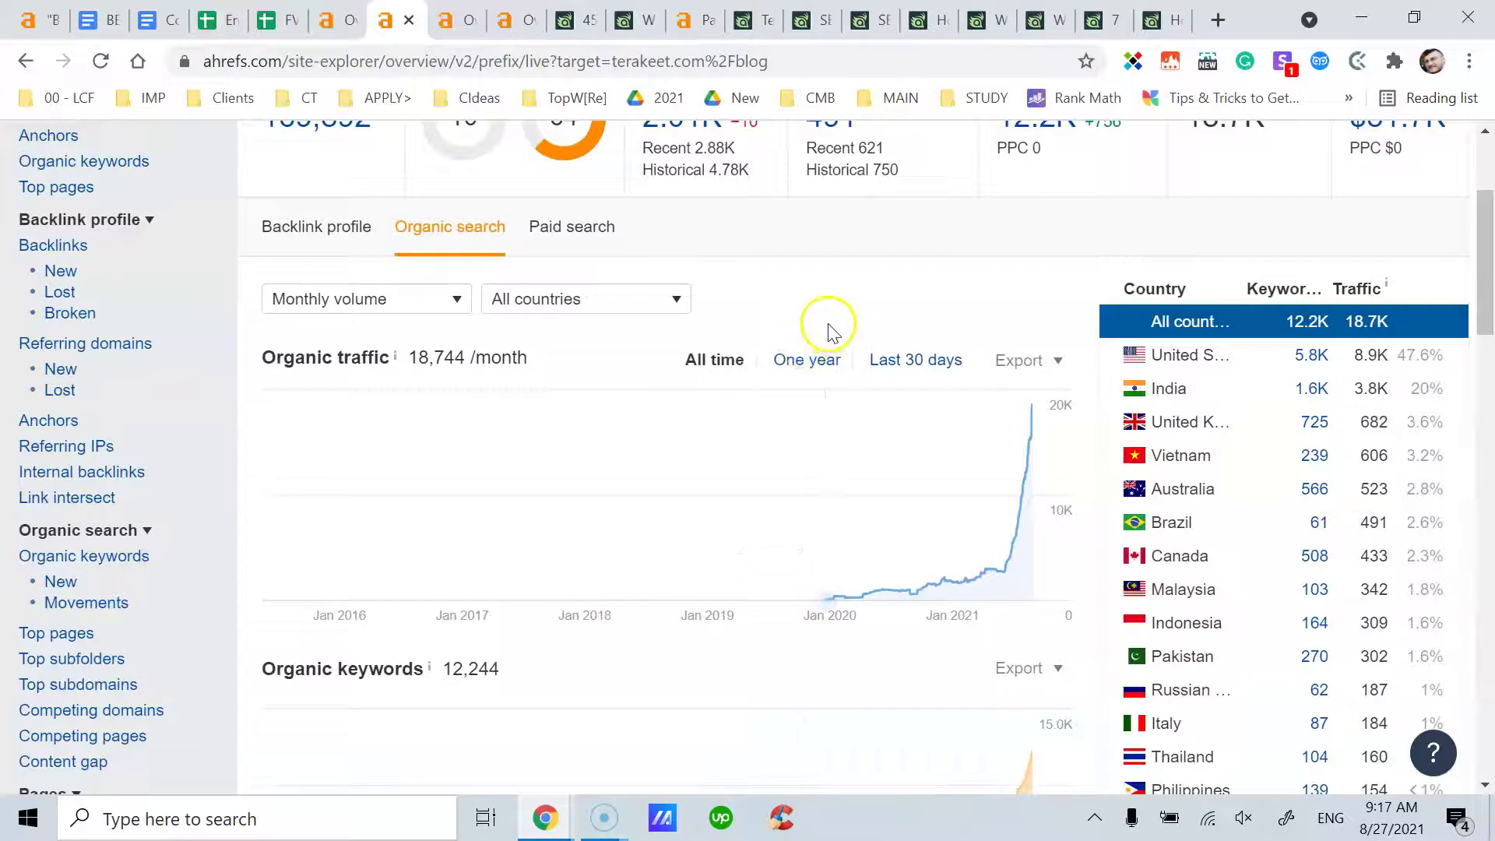
scroll(839, 336, up, 2)
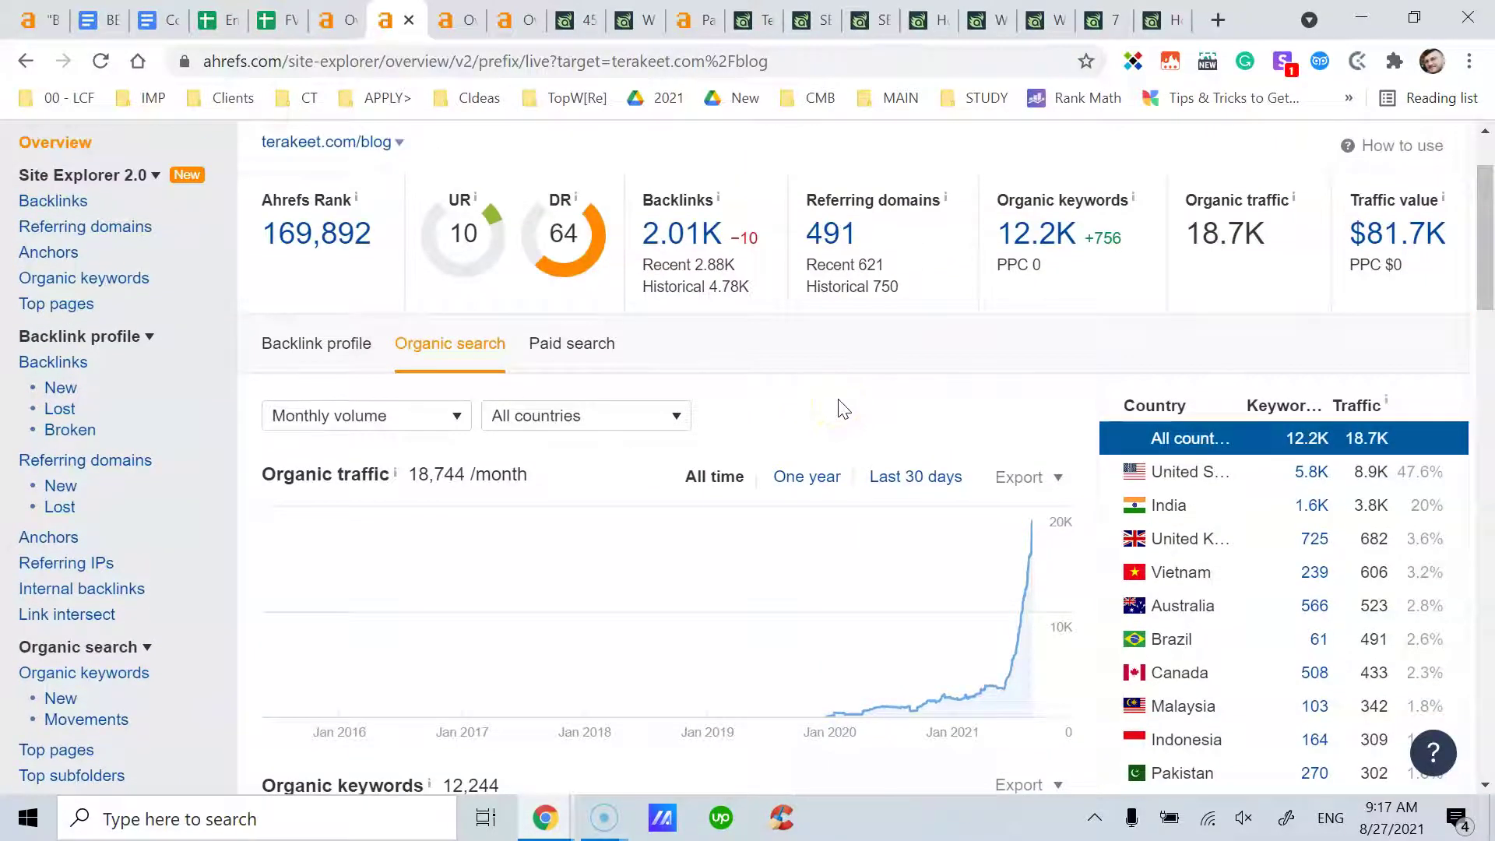
scroll(844, 409, up, 2)
scroll(841, 405, down, 3)
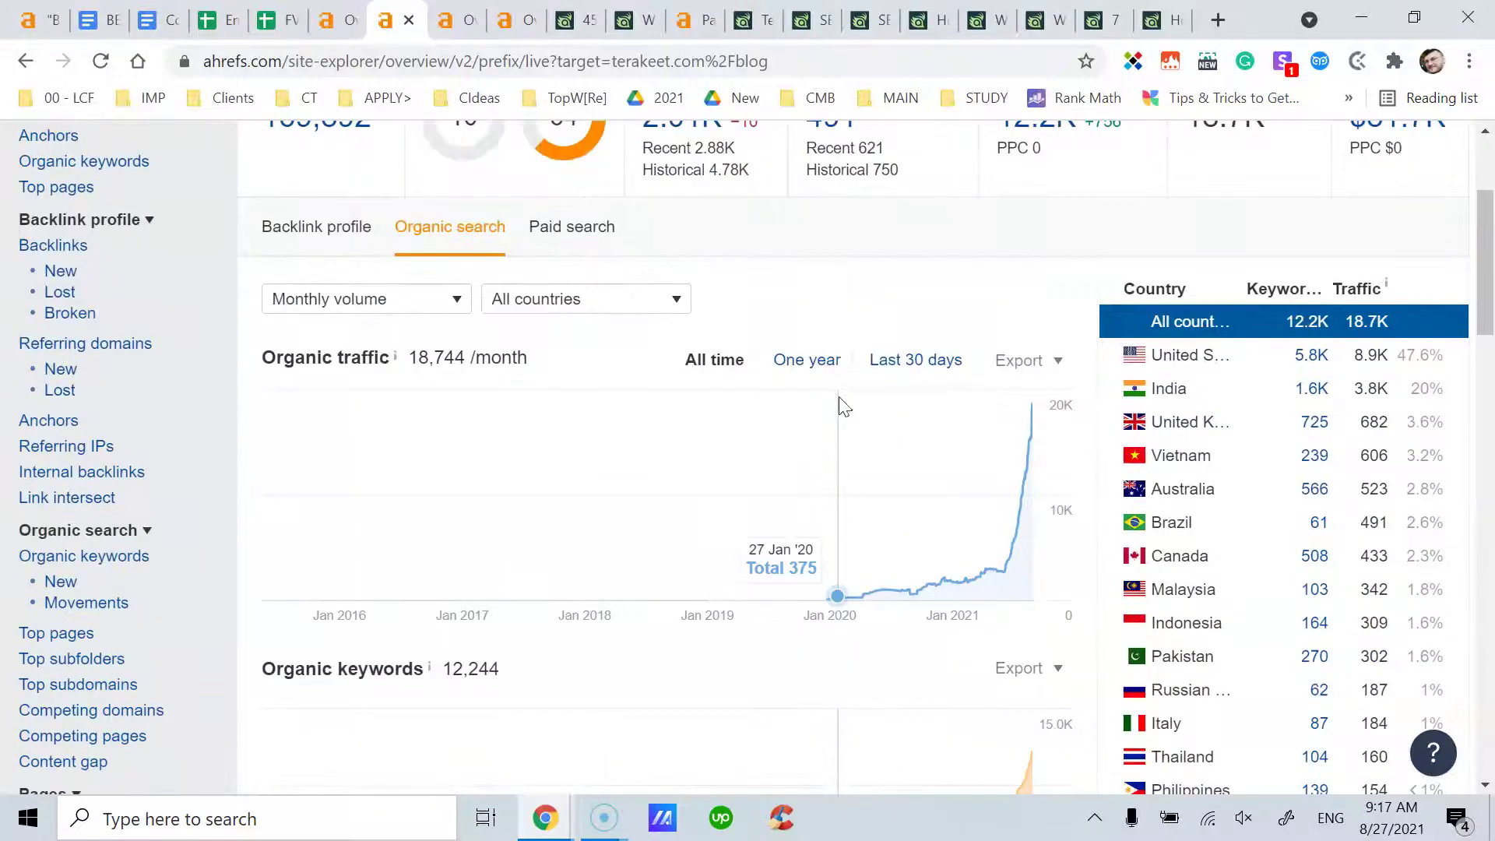
click(641, 302)
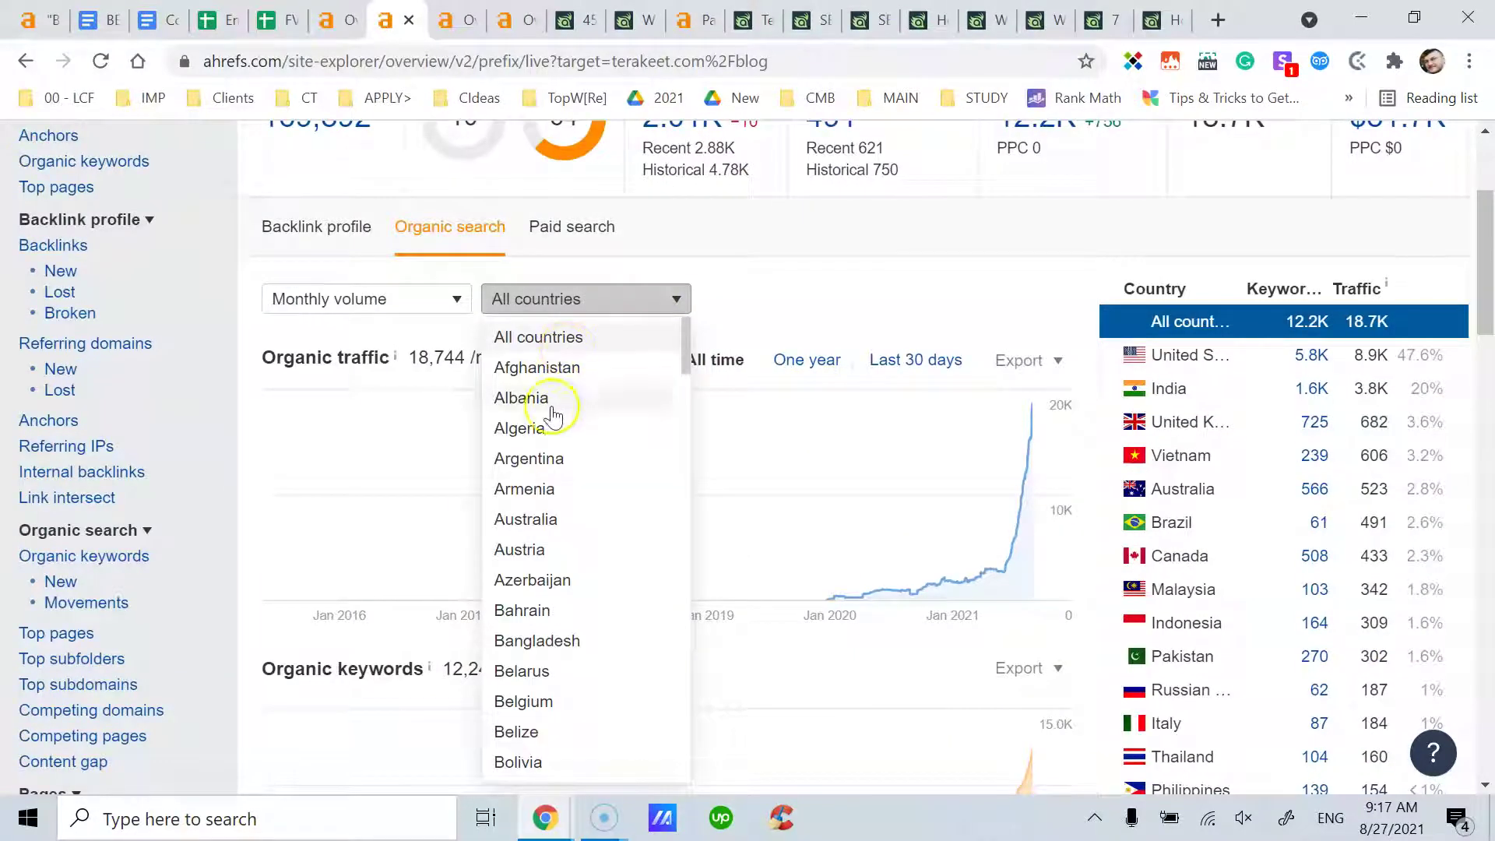
click(525, 613)
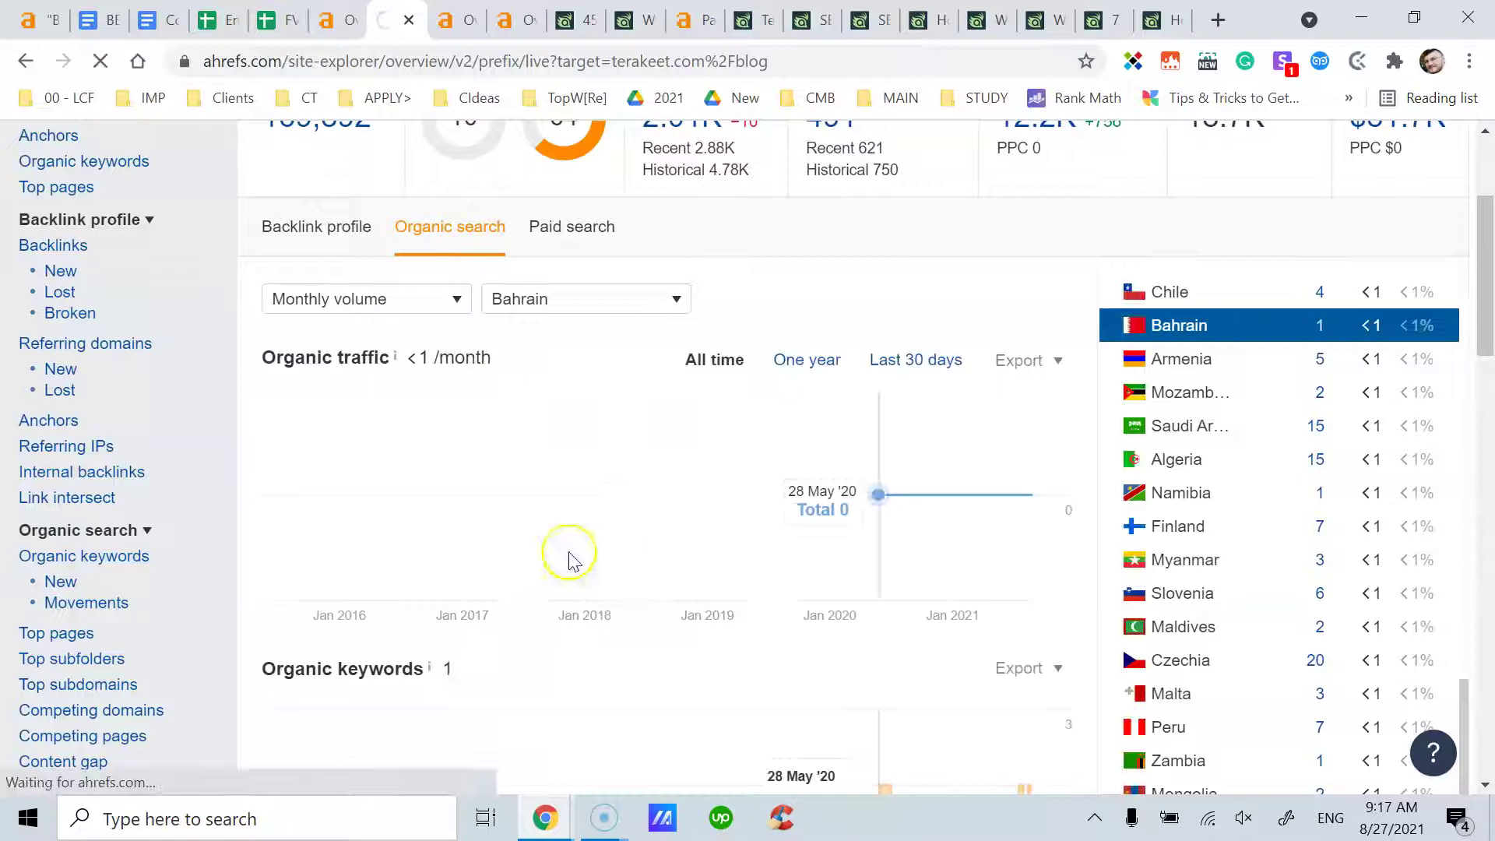
click(645, 299)
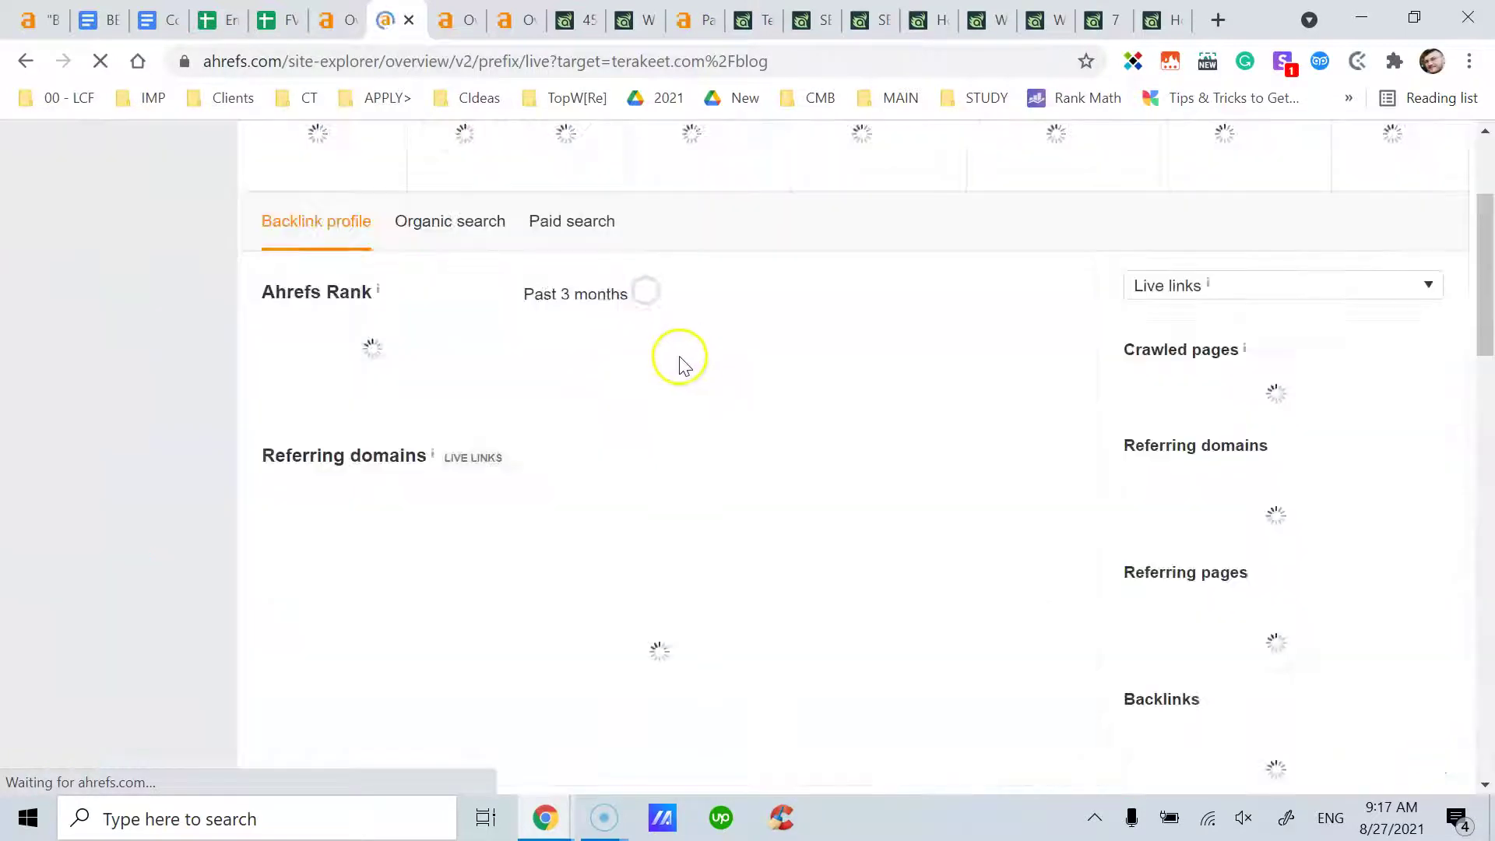
scroll(682, 307, up, 3)
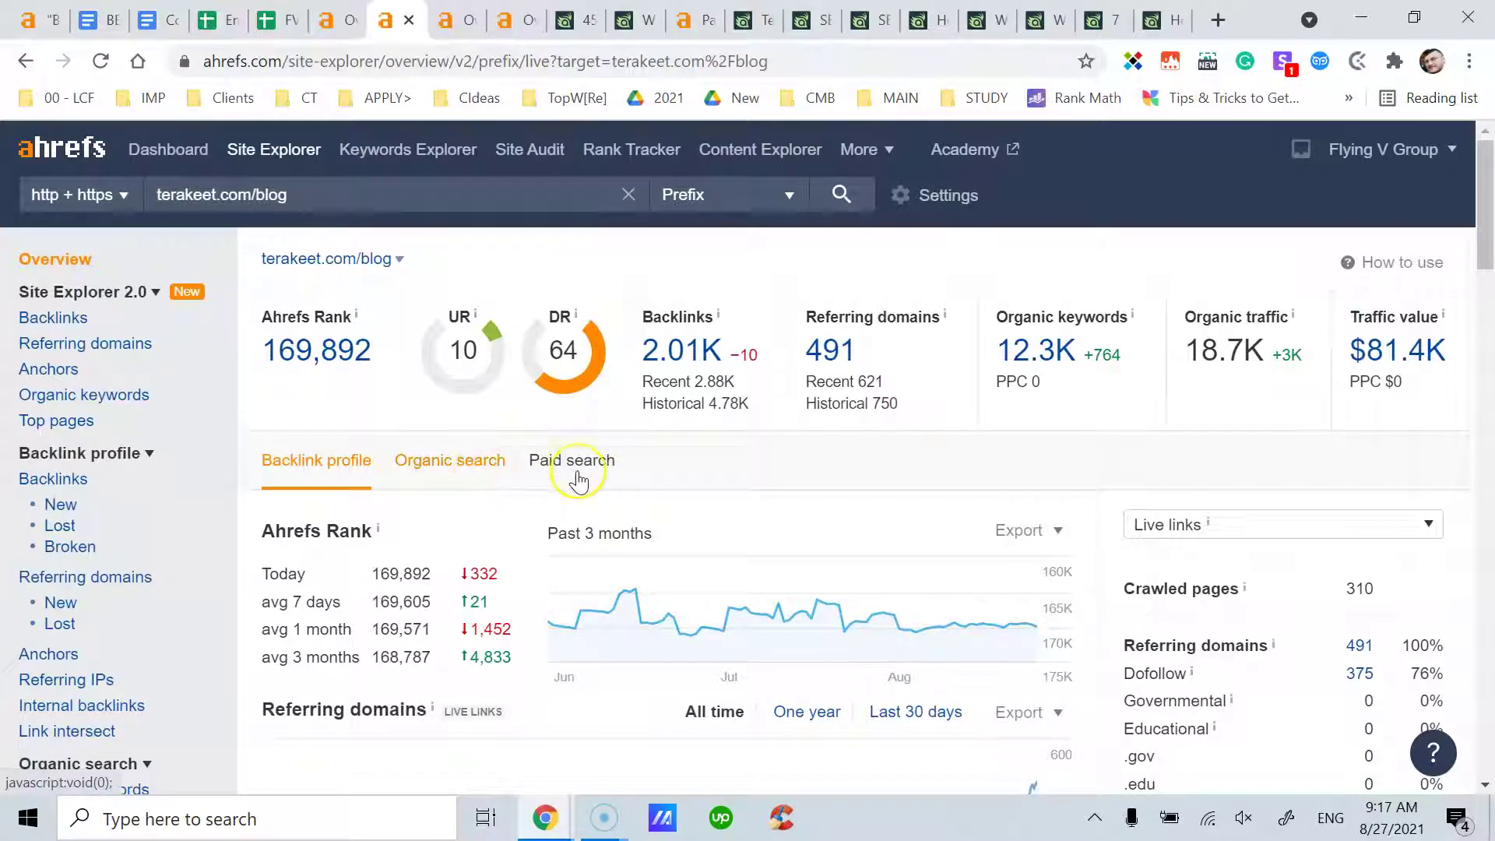
click(480, 471)
scroll(654, 483, down, 3)
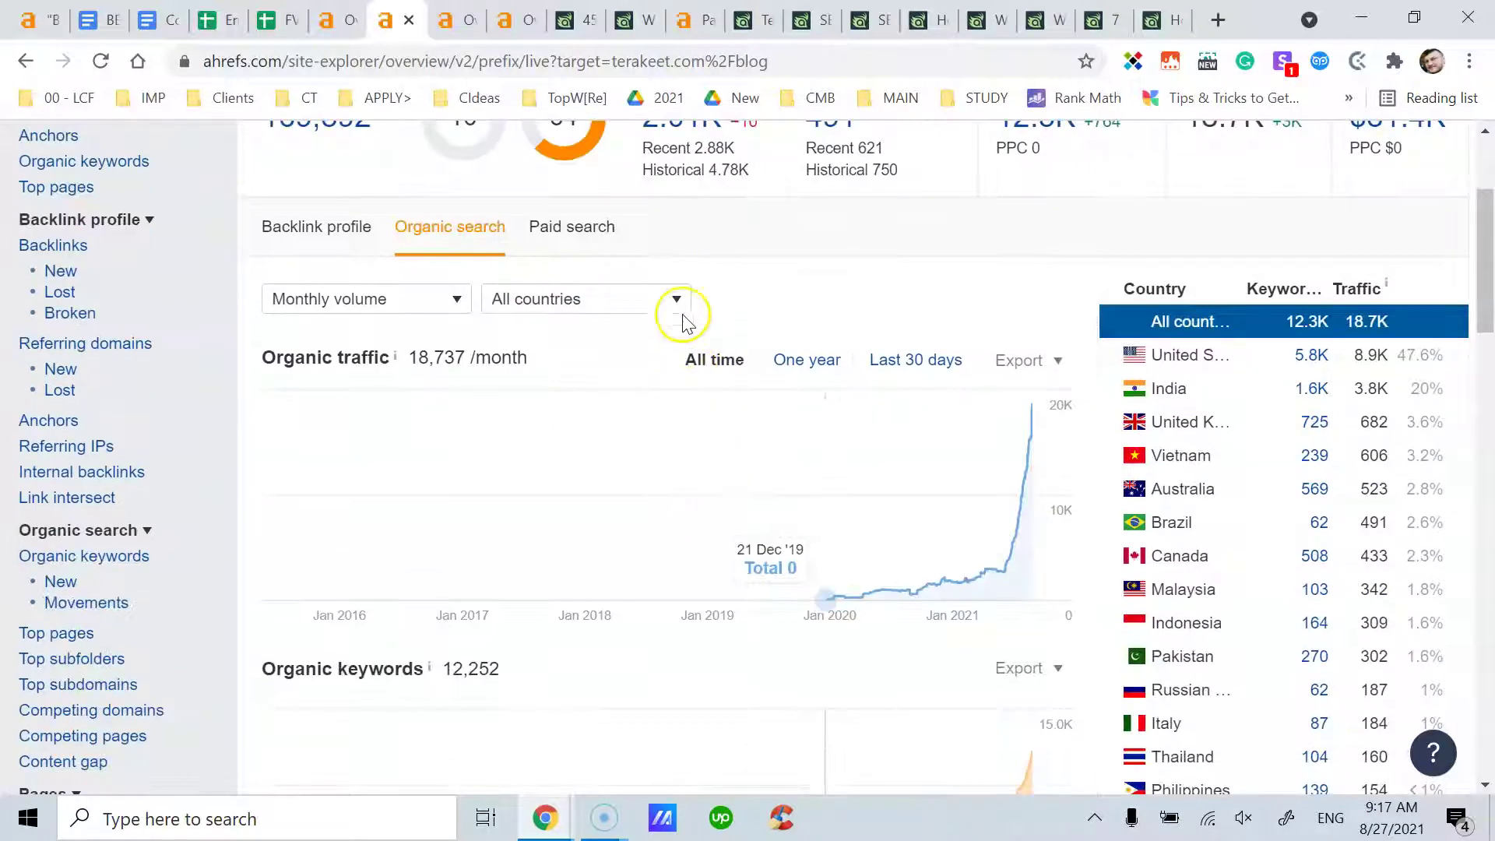
View the blog's organic search trends for the United States only, and reset the country filter to all countries
click(1186, 358)
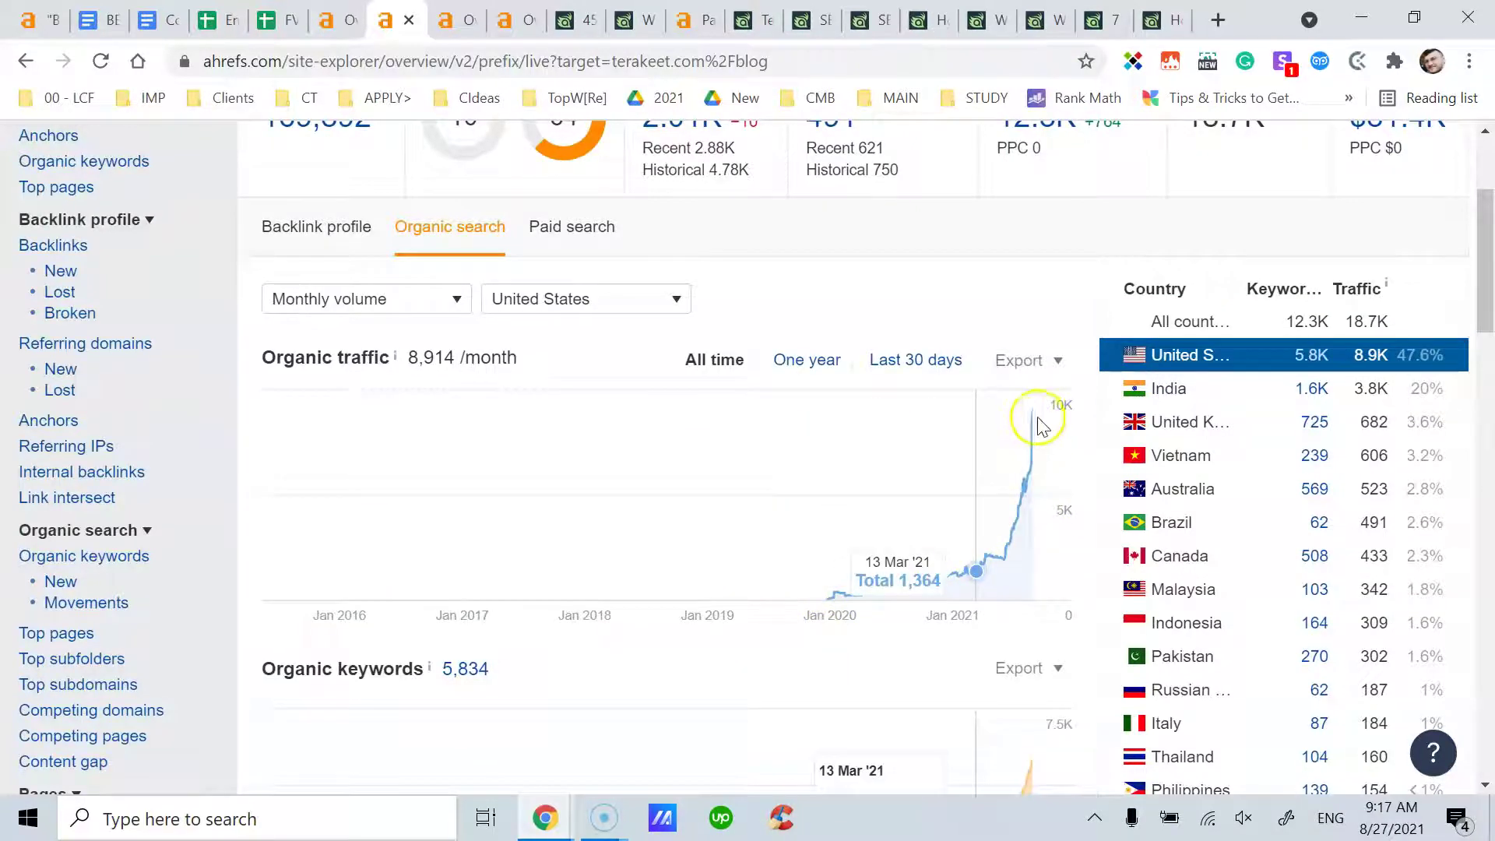
scroll(748, 570, up, 3)
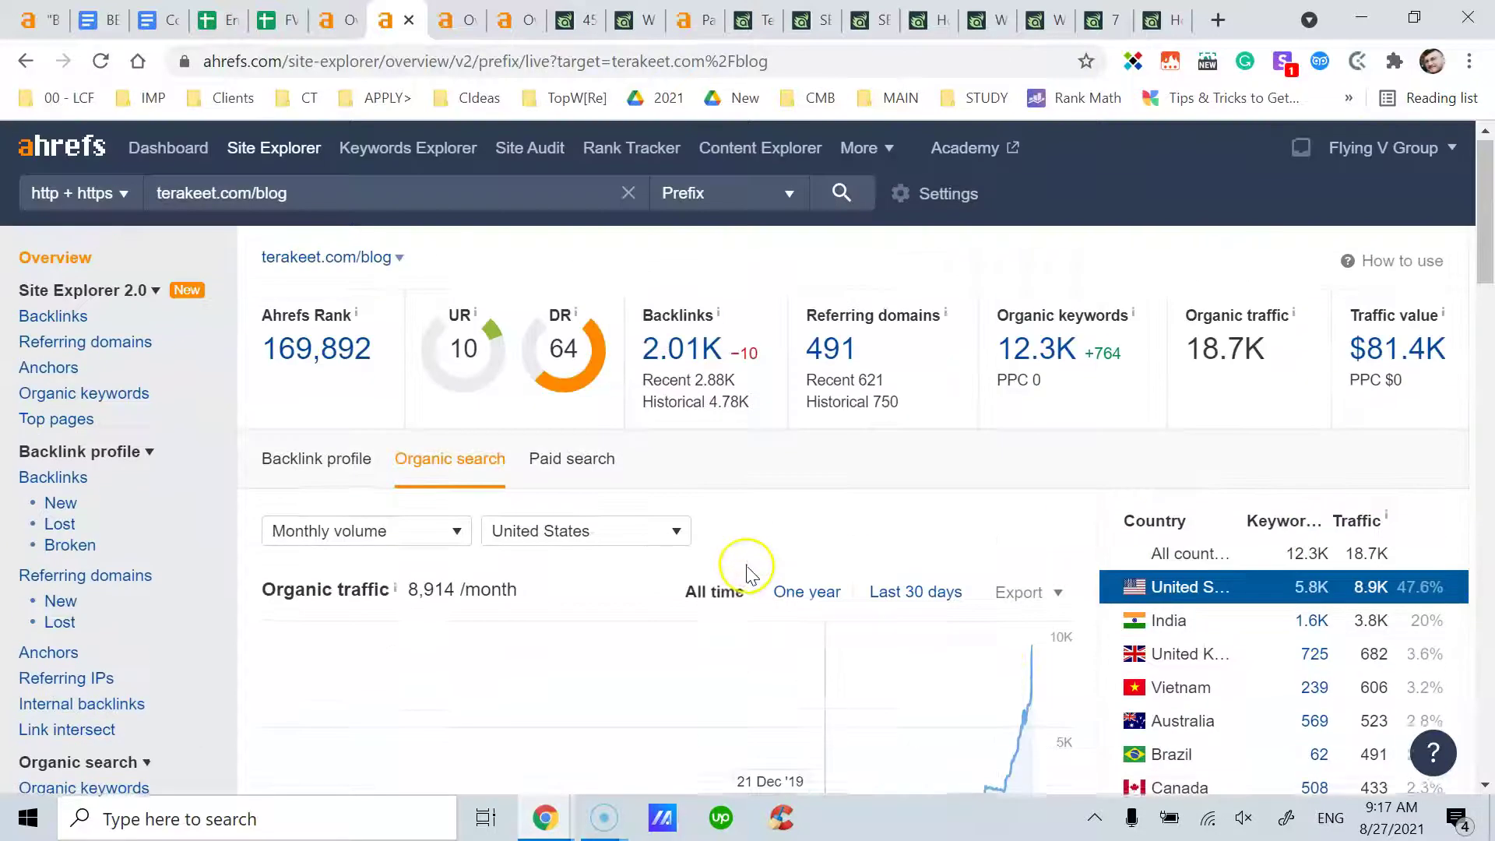
scroll(746, 561, down, 3)
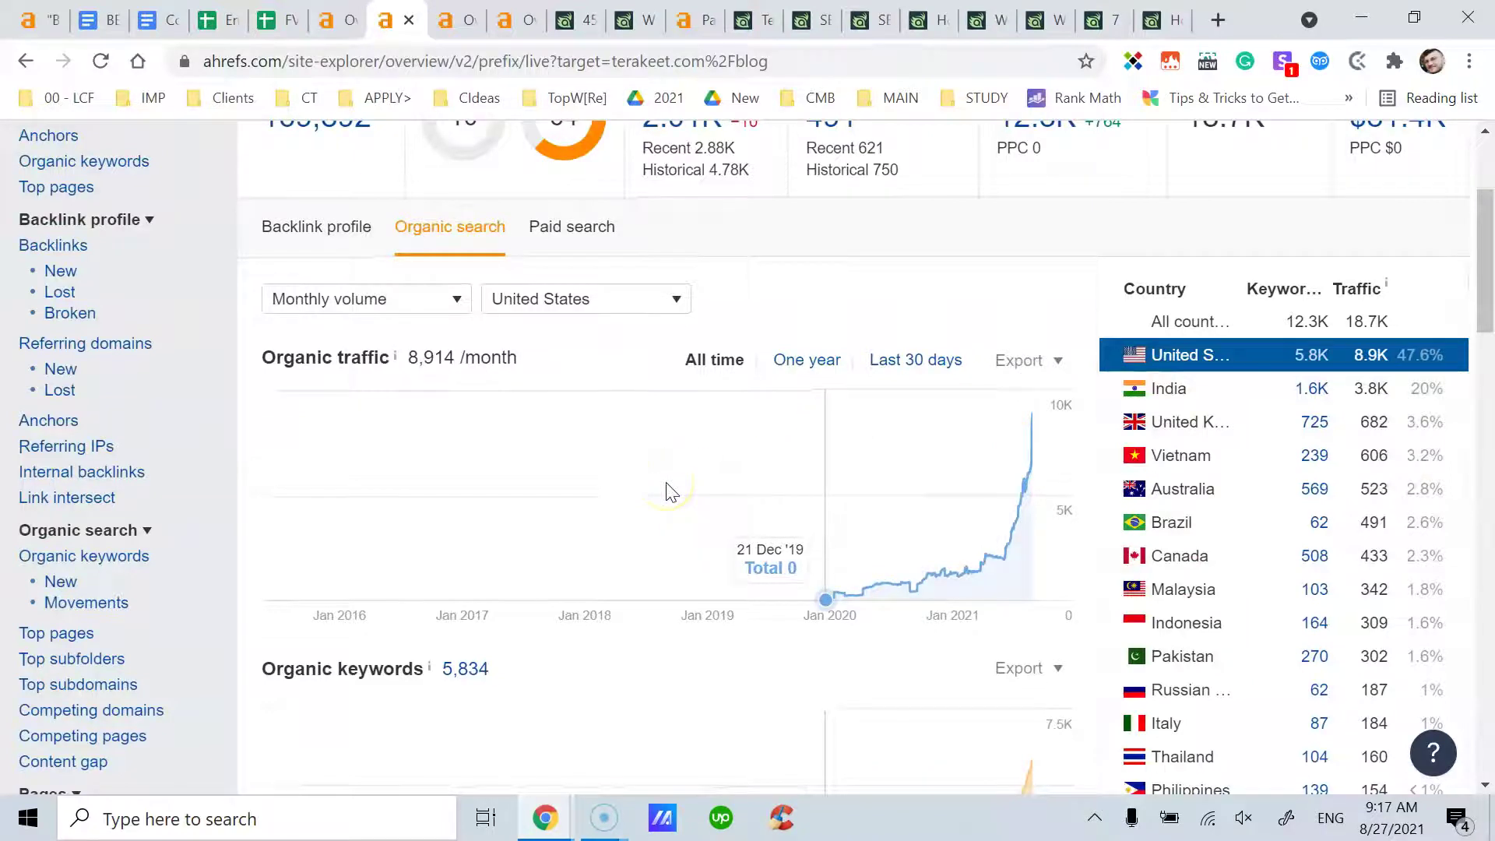
click(589, 308)
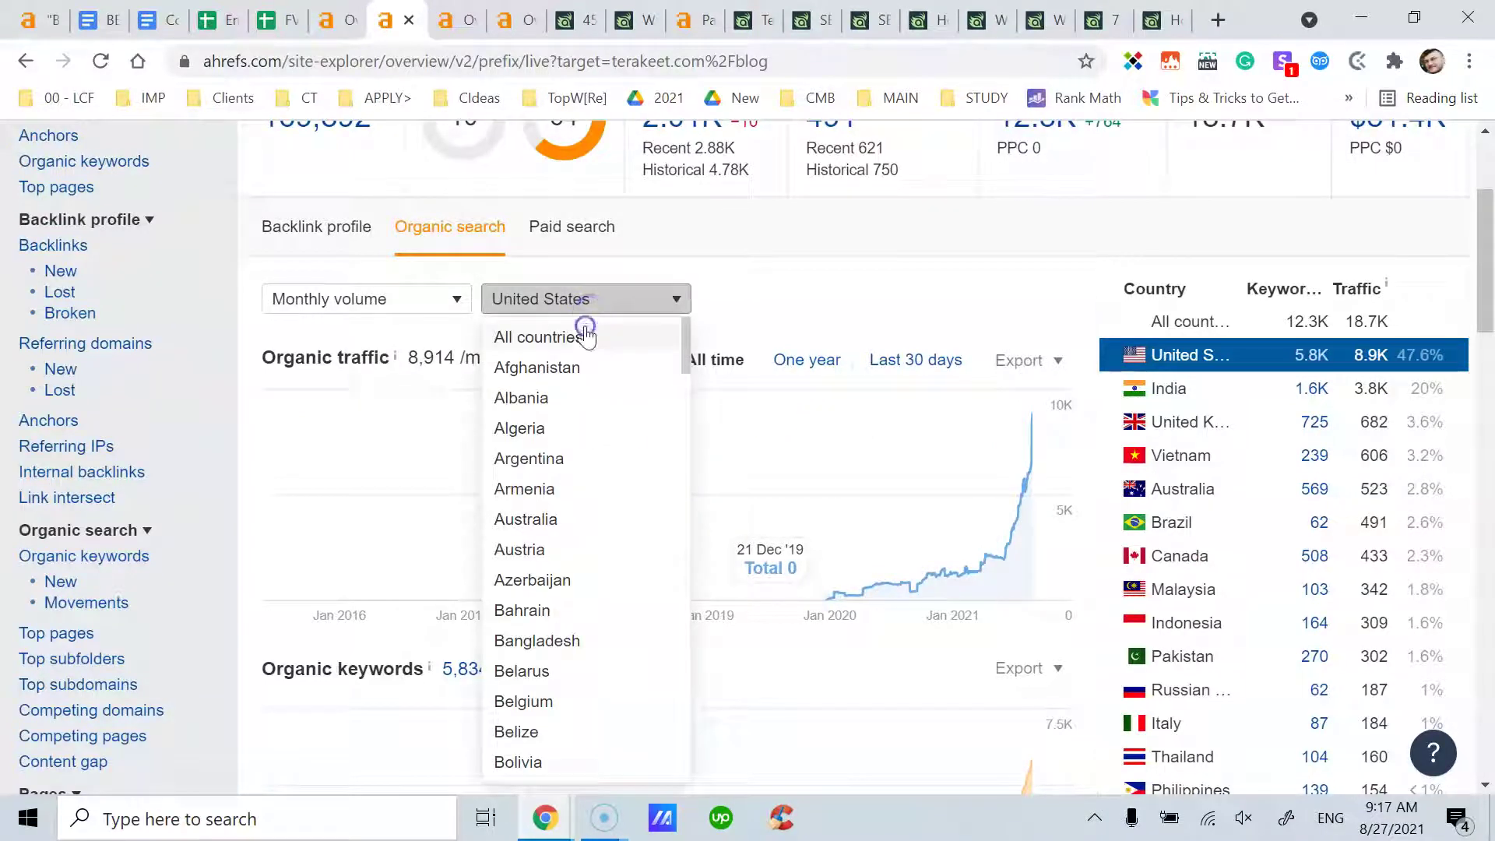
click(588, 336)
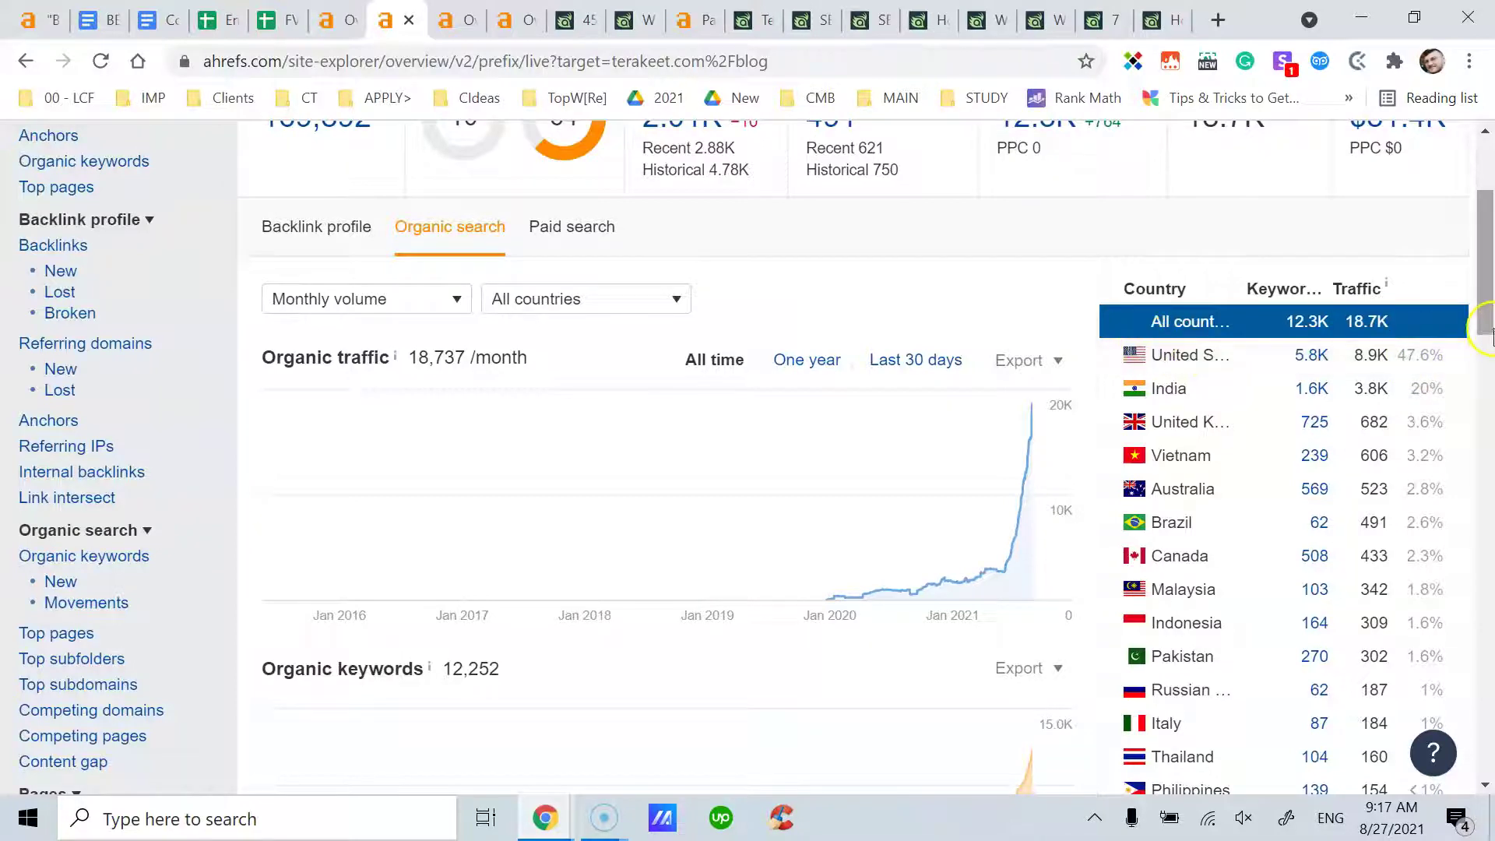
scroll(1145, 351, down, 5)
scroll(1106, 373, up, 8)
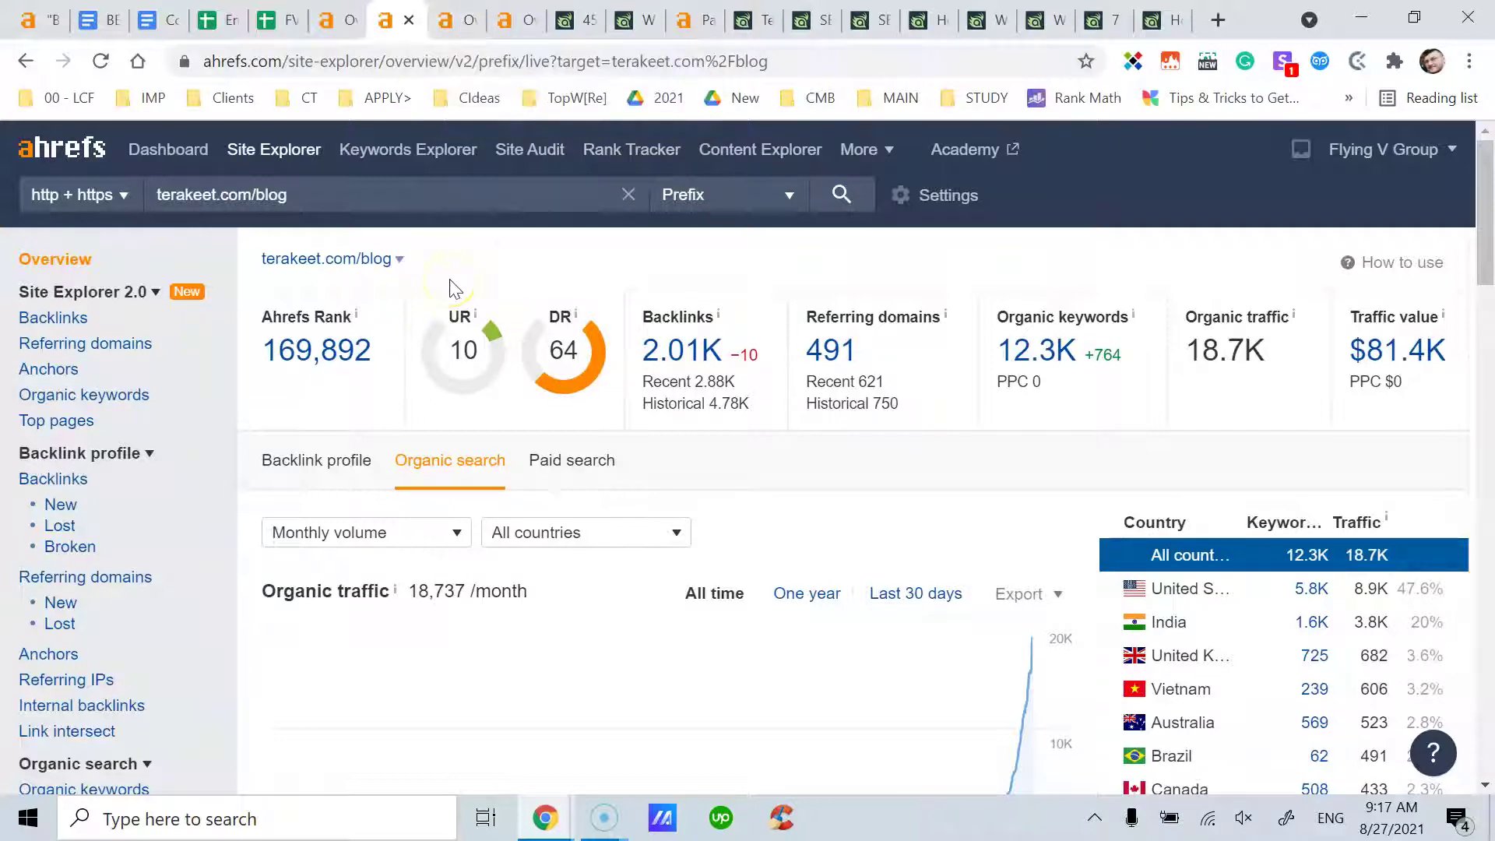
Check the headline metrics of the seos-to-follow-on-twitter post and the content-strategy post
click(454, 20)
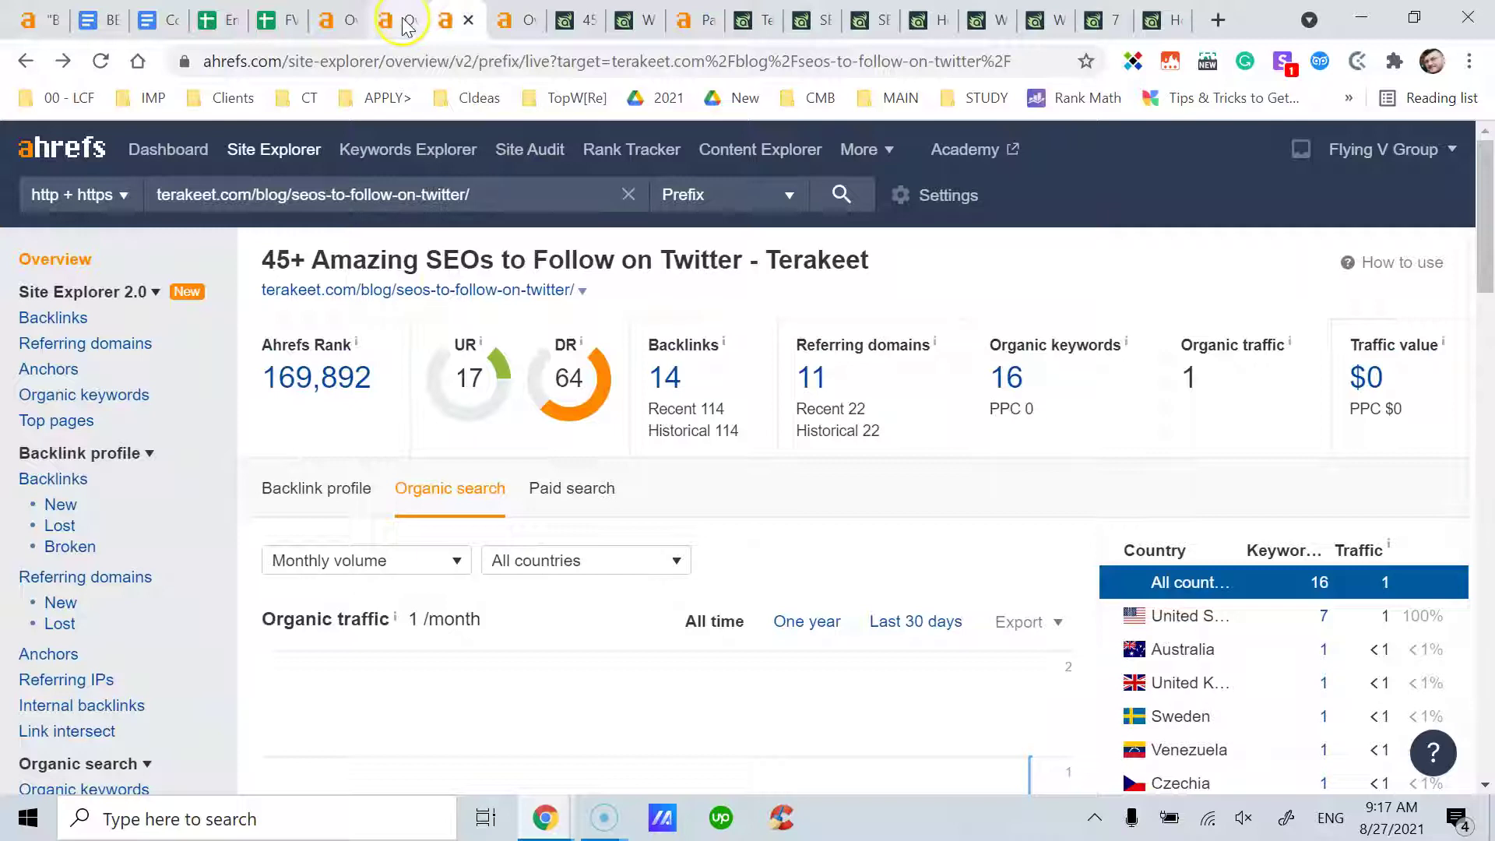
click(521, 29)
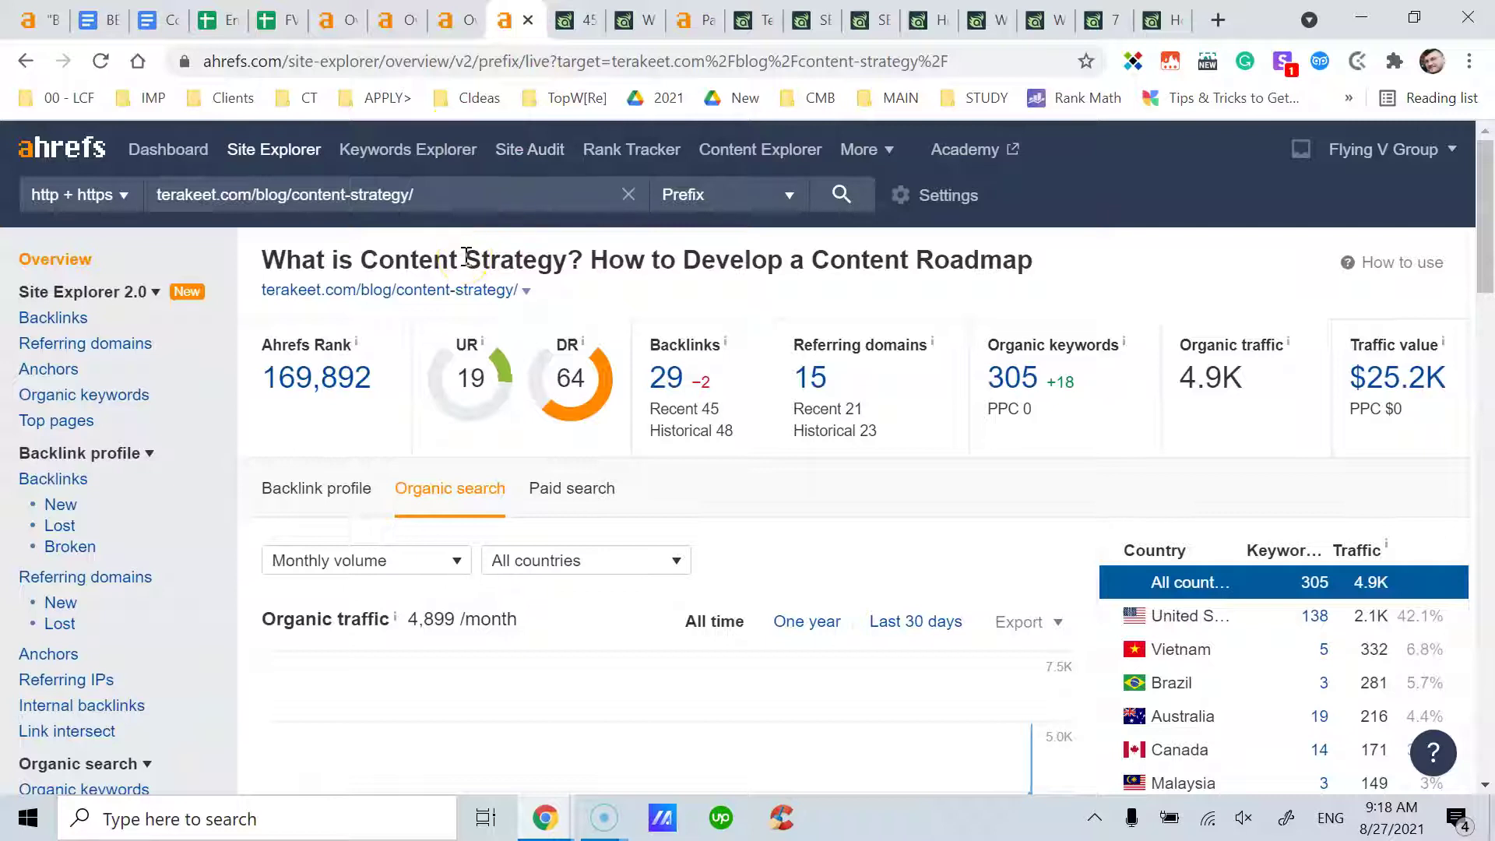
Return to the terakeet.com/blog overview and examine its all-time organic traffic growth from December 2019 through mid-June 2021 to the latest peak
click(397, 20)
scroll(597, 408, down, 1)
scroll(596, 408, down, 2)
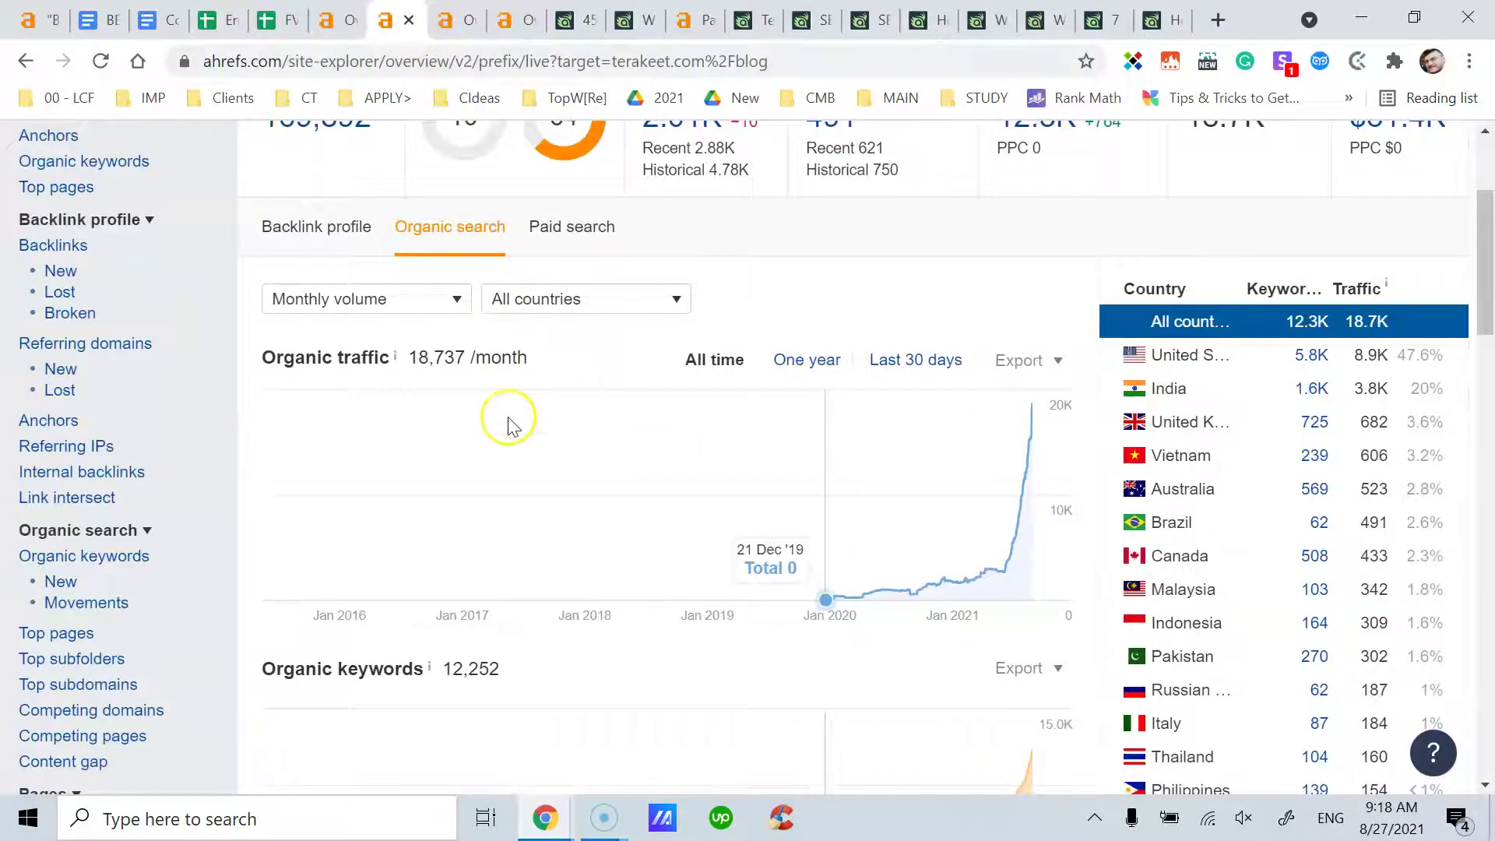
scroll(507, 421, down, 1)
scroll(638, 473, up, 2)
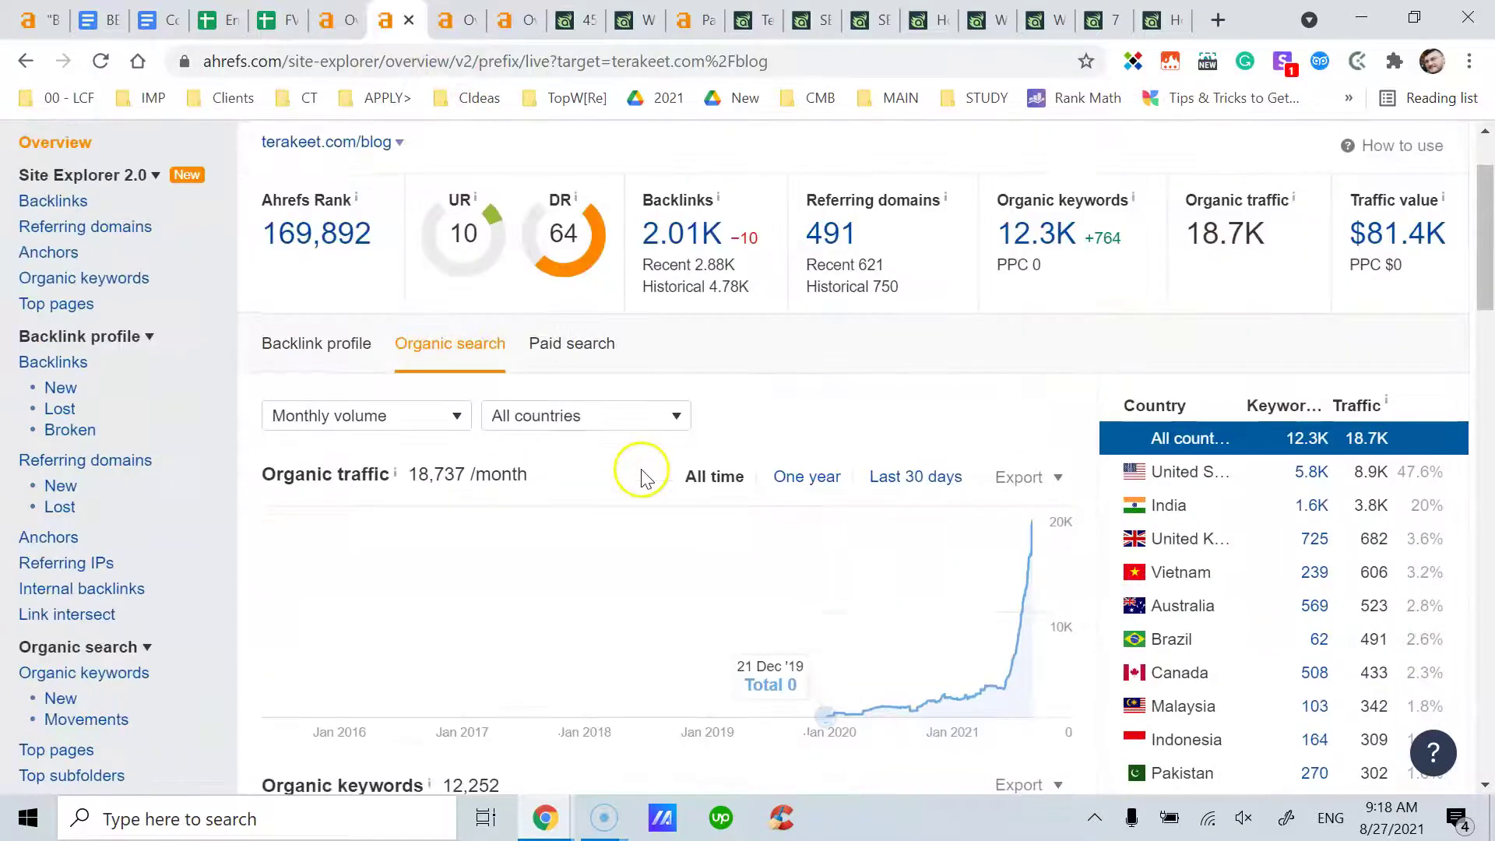
scroll(642, 477, down, 1)
scroll(645, 478, down, 1)
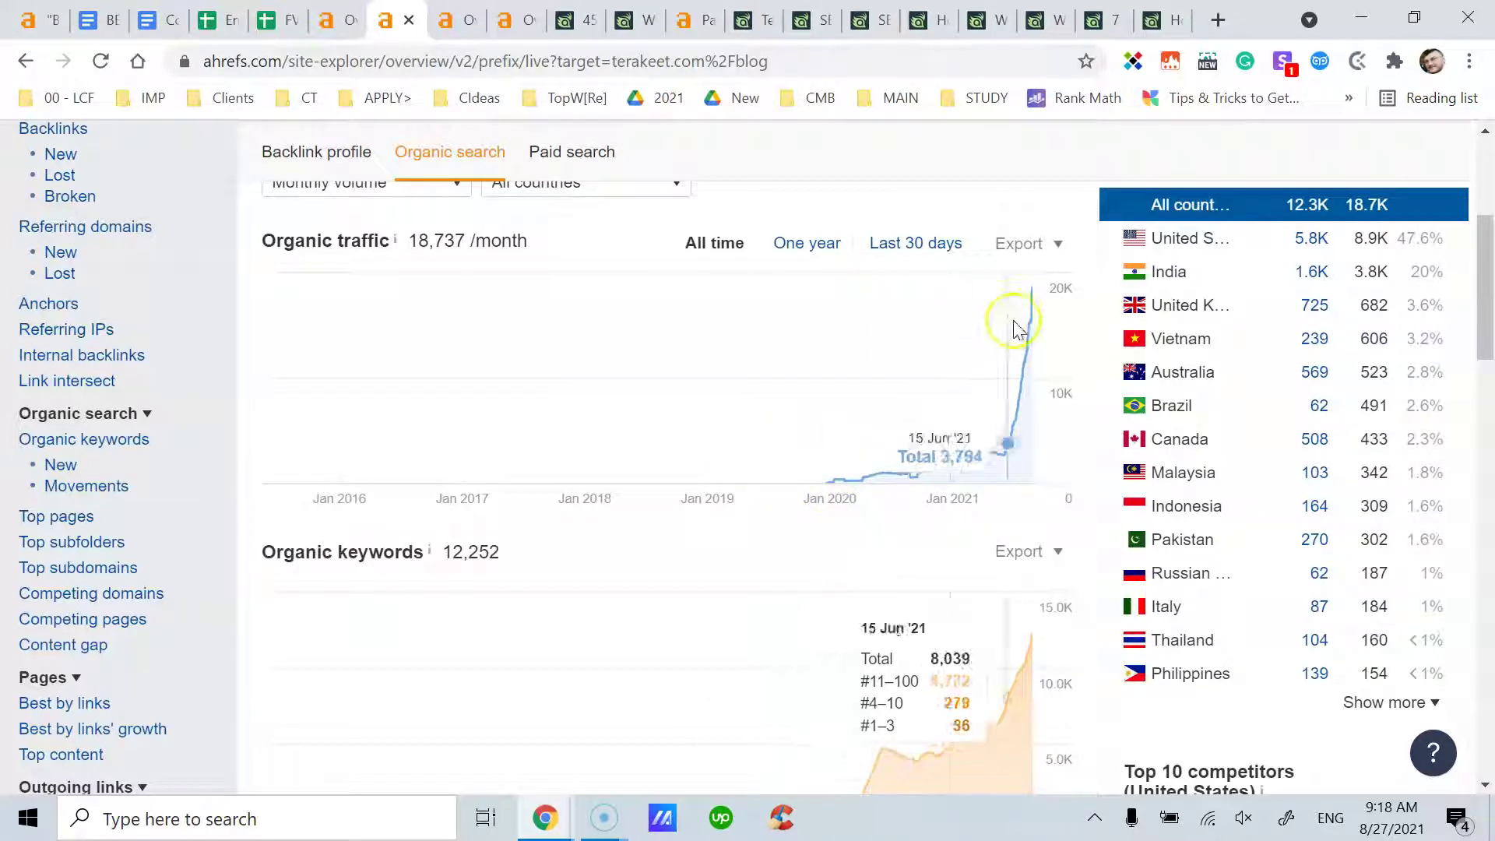
click(1036, 295)
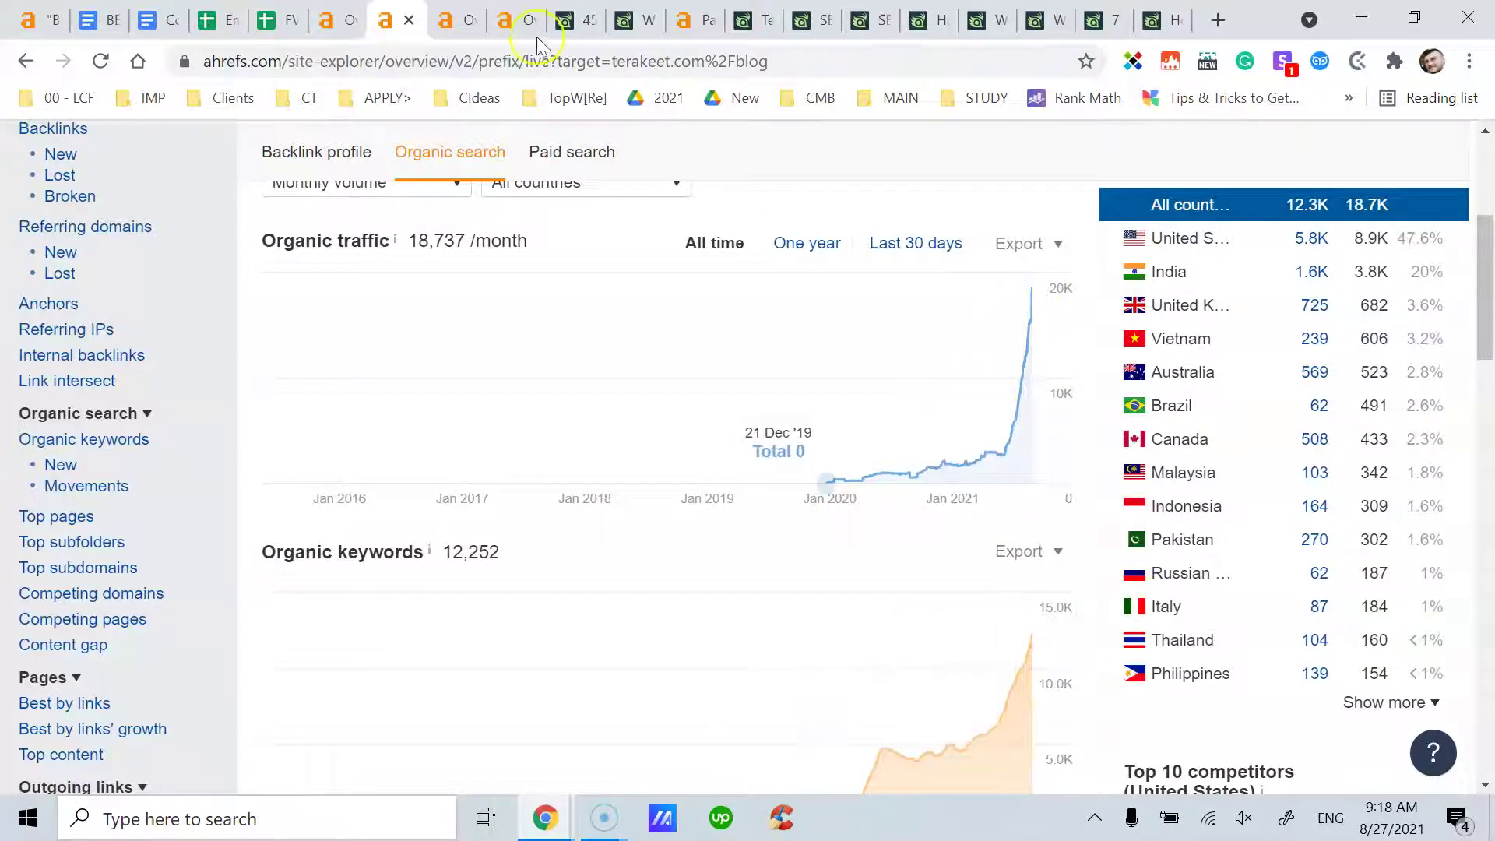
Examine the organic traffic and organic keywords charts of the seos-to-follow-on-twitter post up to 24 August 2021
click(465, 22)
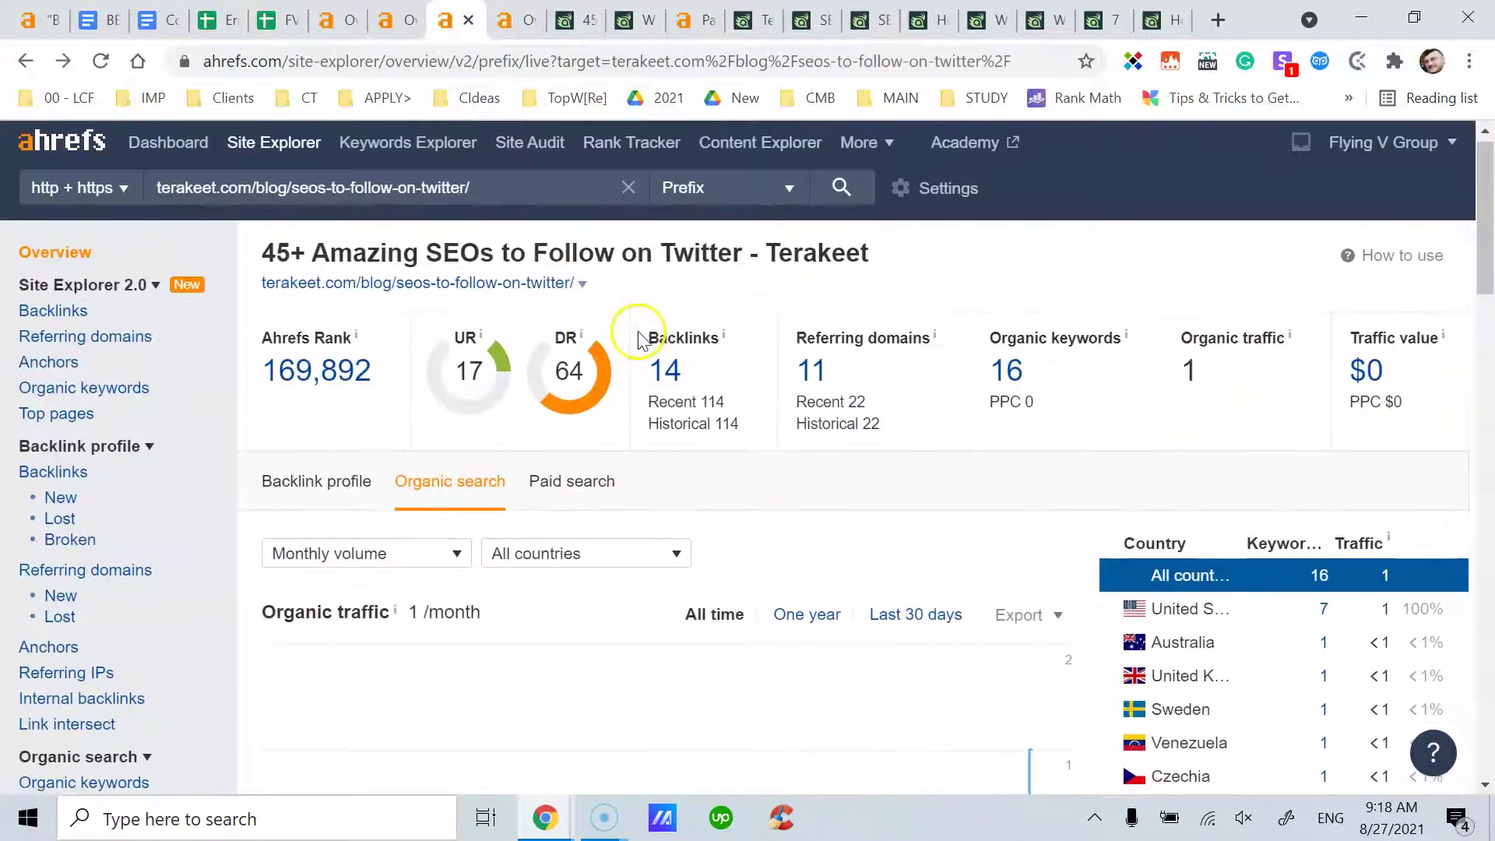
scroll(654, 331, down, 8)
scroll(1020, 506, up, 1)
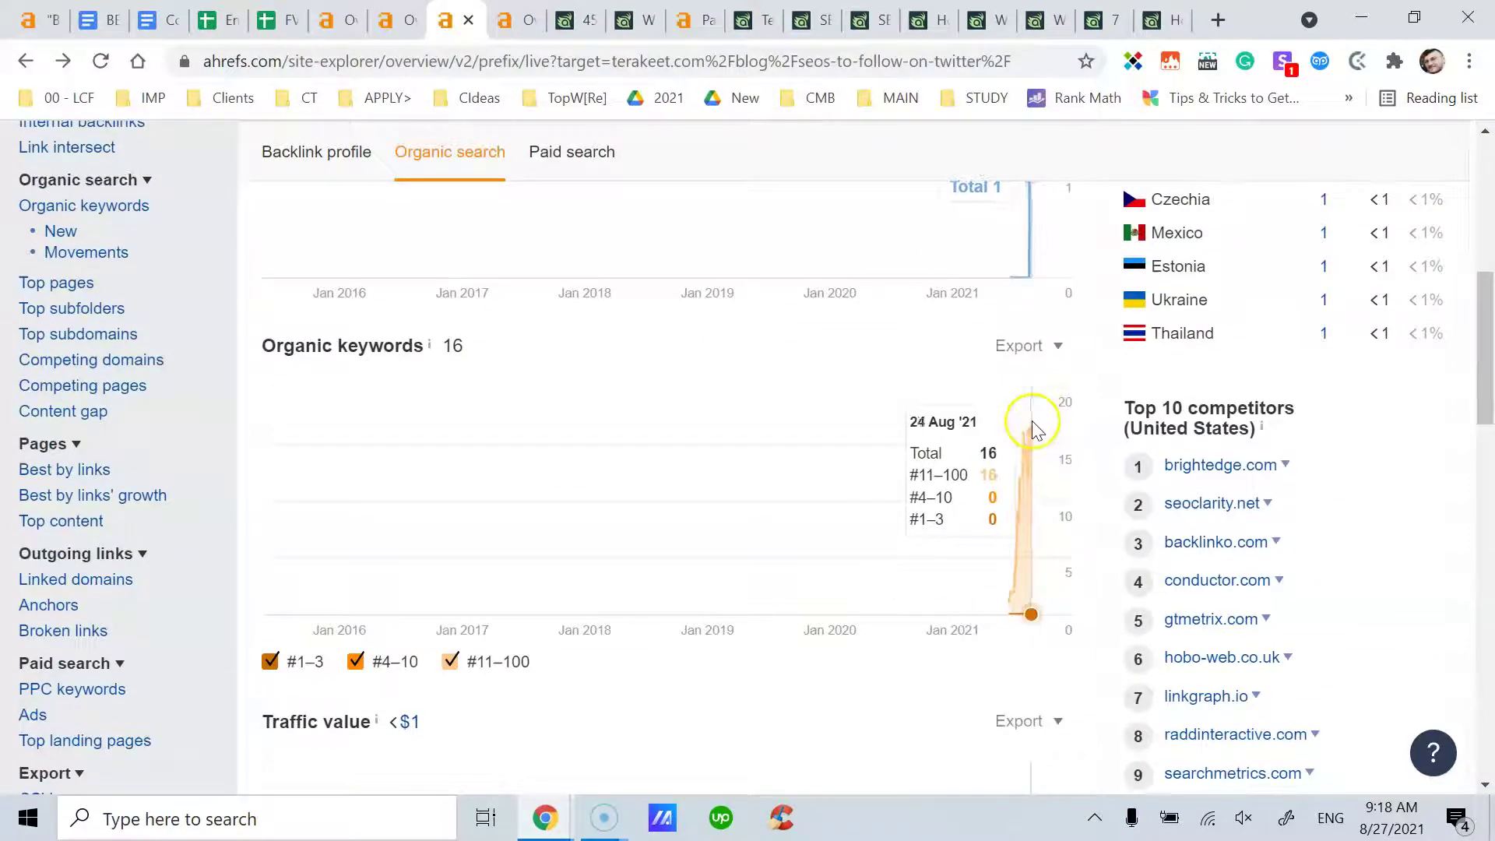
Examine how organic traffic and organic keywords for the content-strategy post developed around May 2021
click(514, 22)
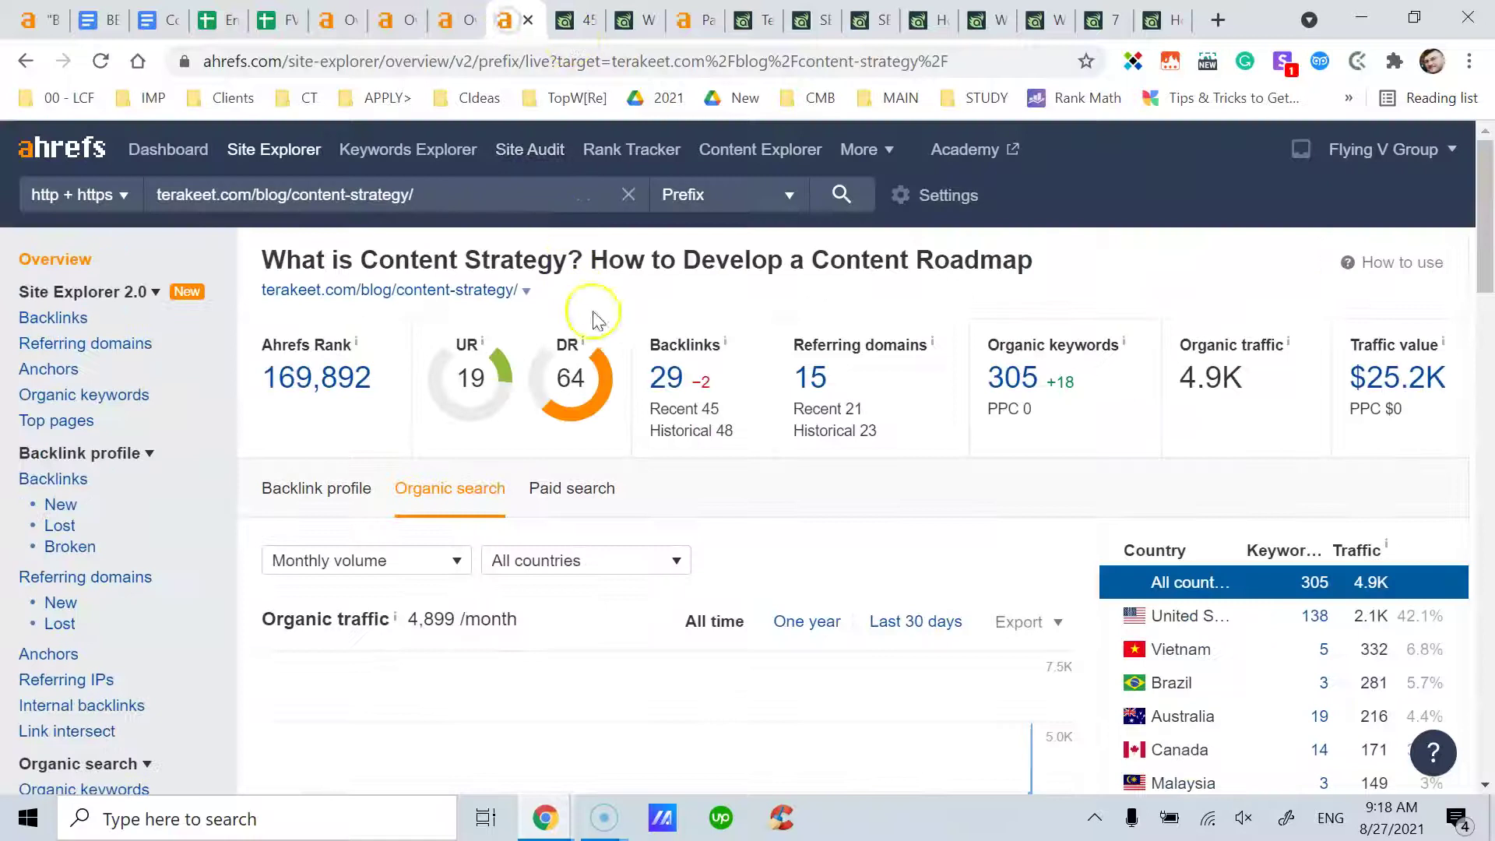
scroll(857, 471, down, 5)
scroll(774, 307, up, 3)
scroll(778, 311, down, 1)
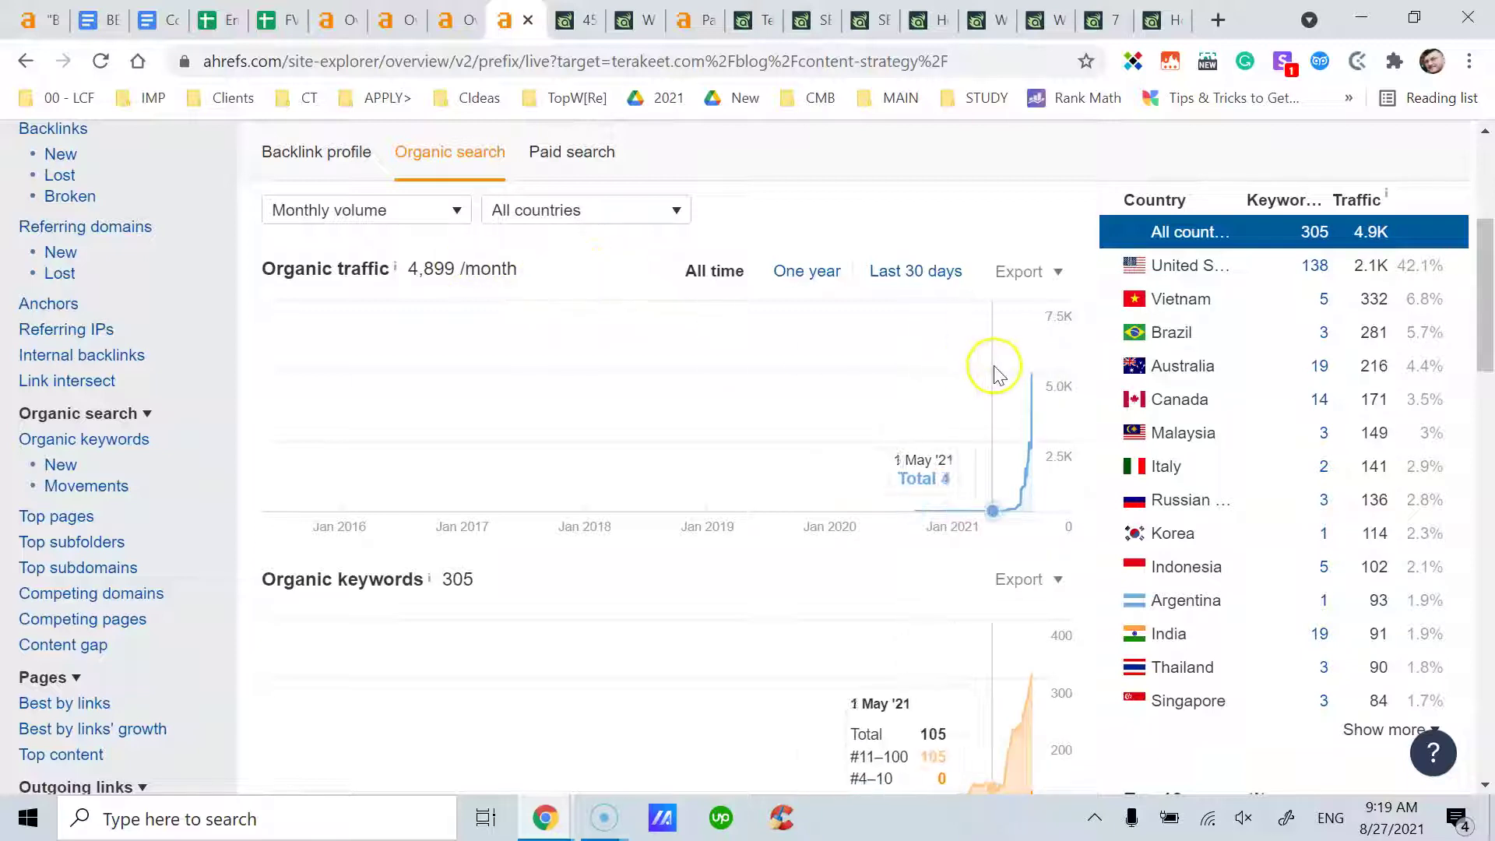
scroll(877, 400, down, 3)
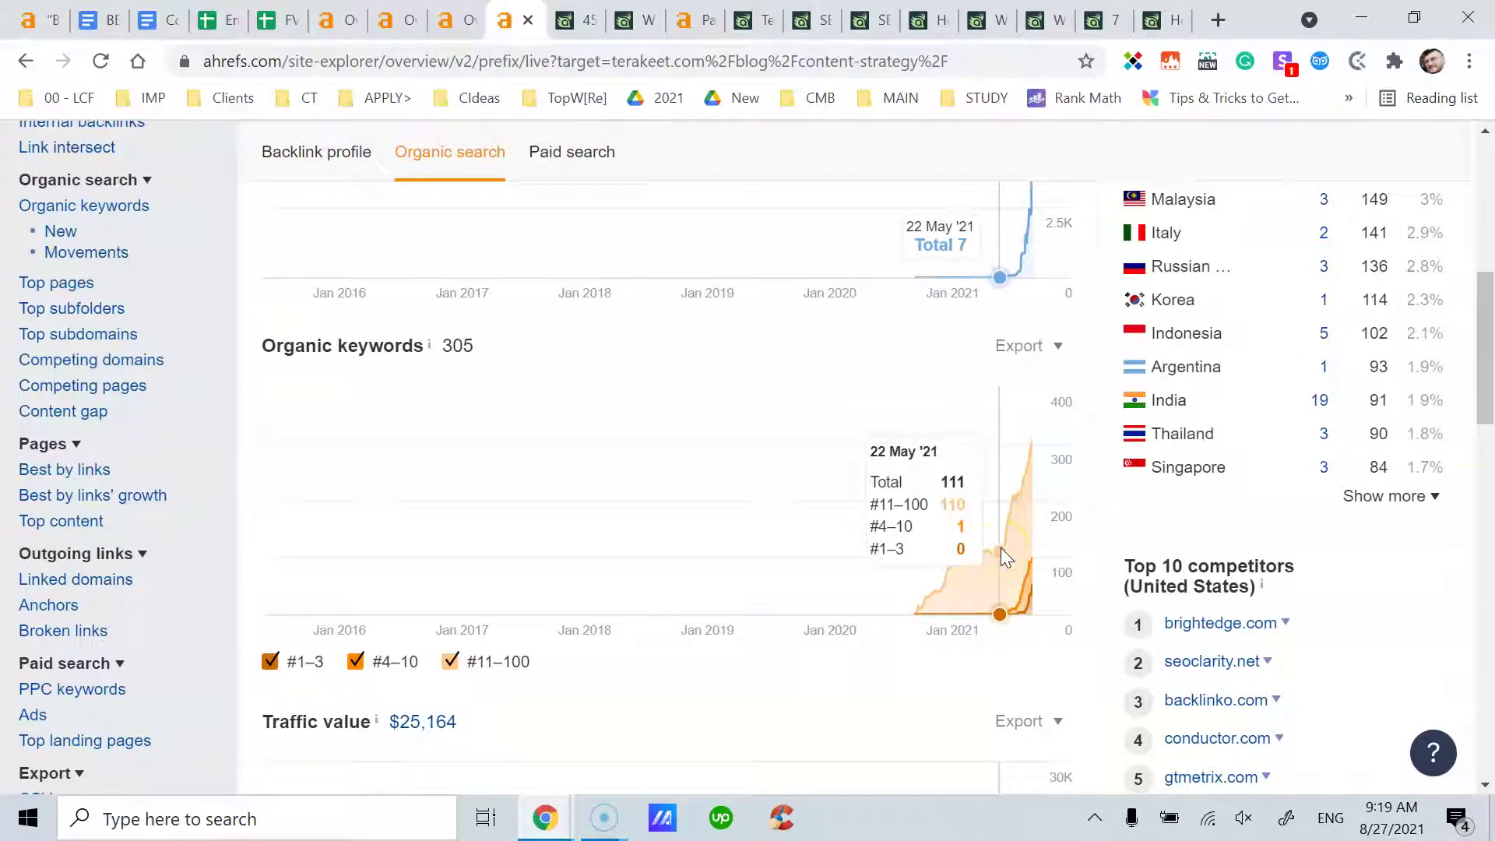
Examine the organic keywords chart and limit it to the #1–3 ranking positions by hiding #4–10 and #11–100
click(1033, 479)
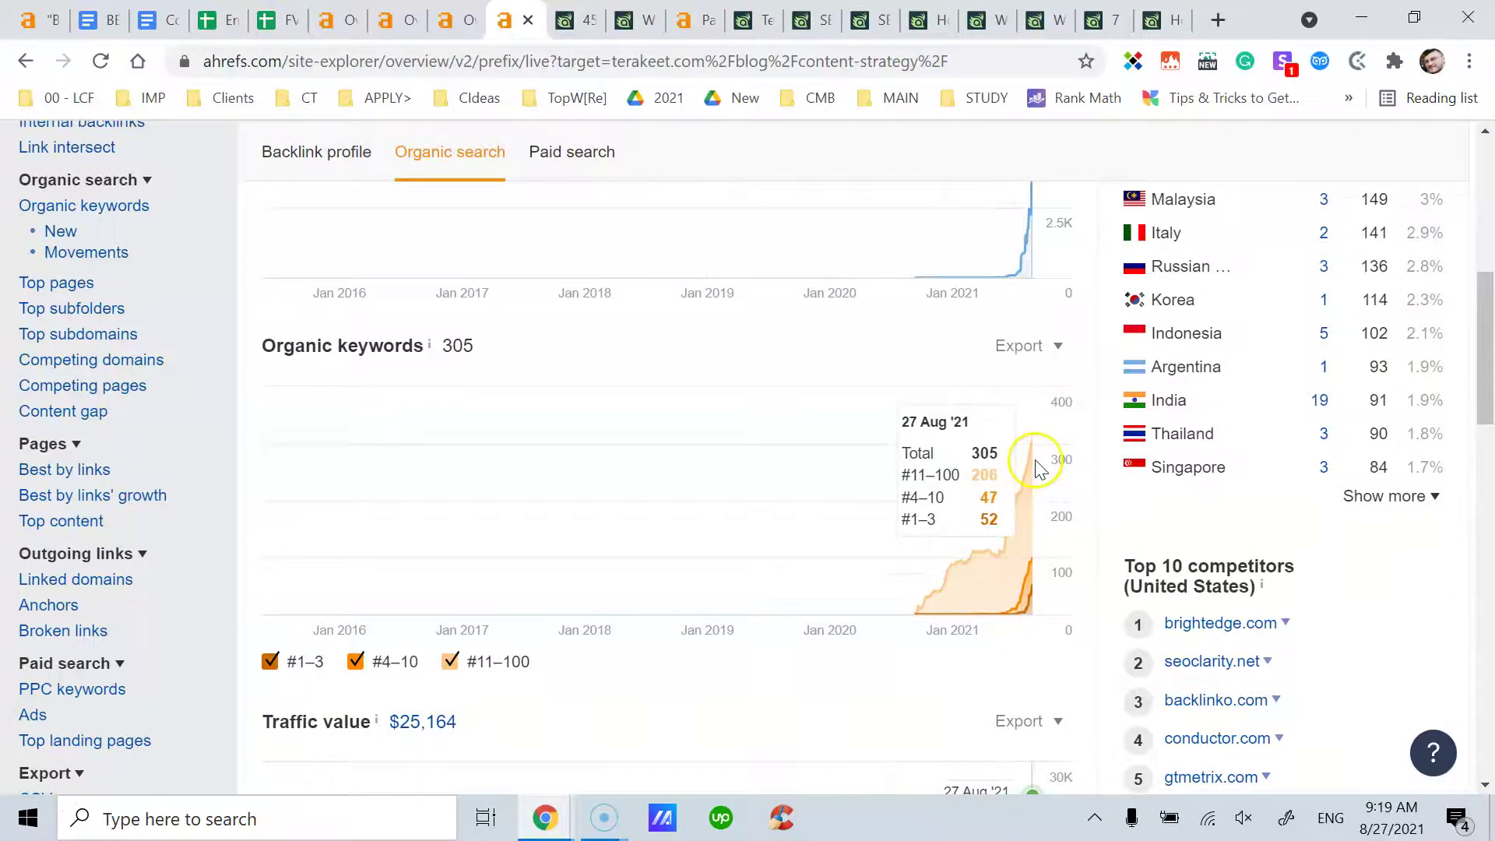
scroll(907, 550, up, 1)
scroll(907, 550, up, 5)
scroll(916, 535, down, 7)
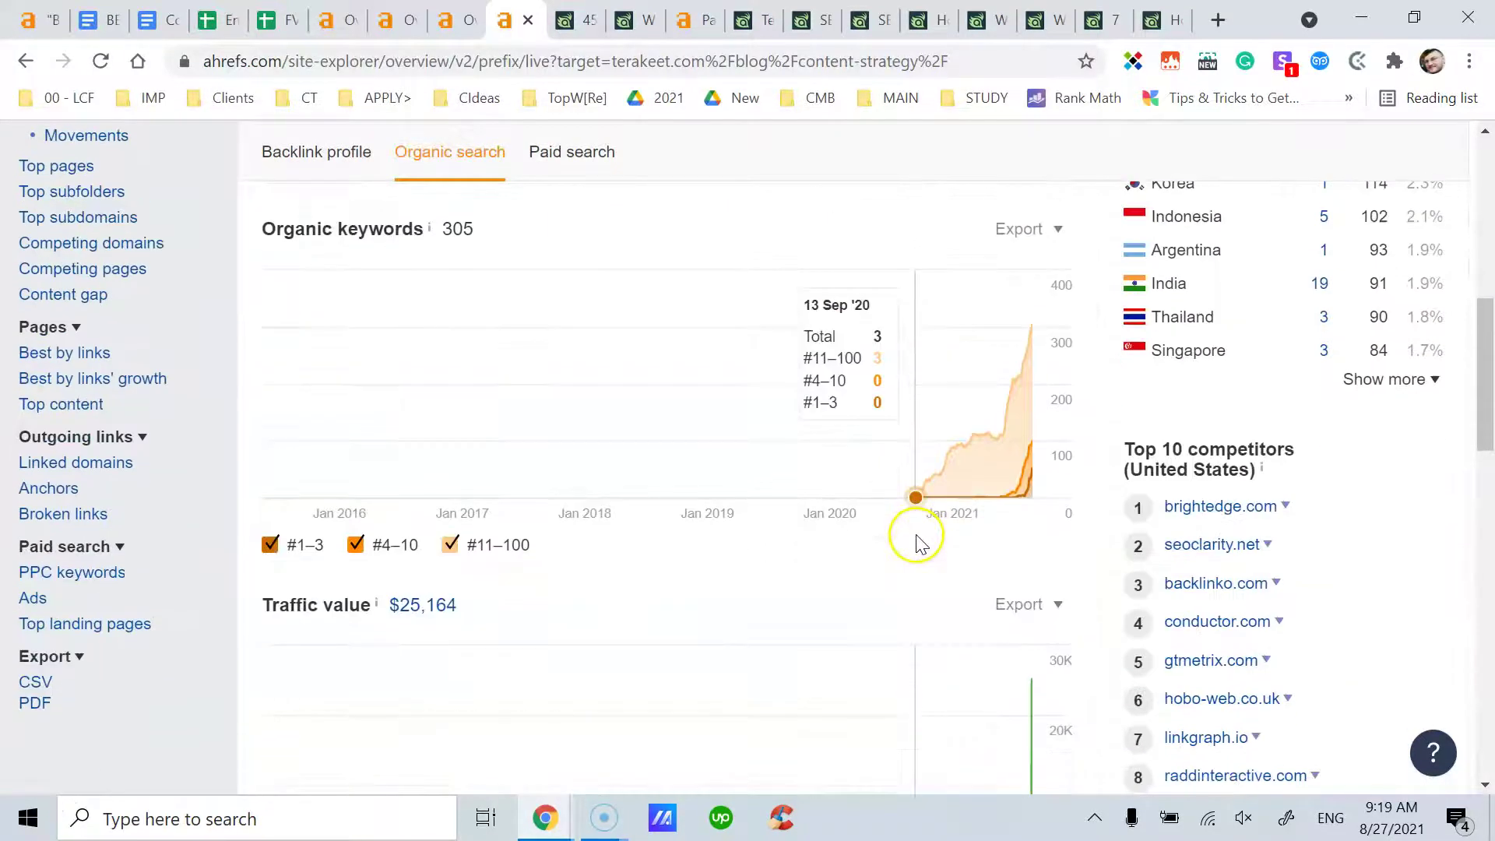
click(355, 544)
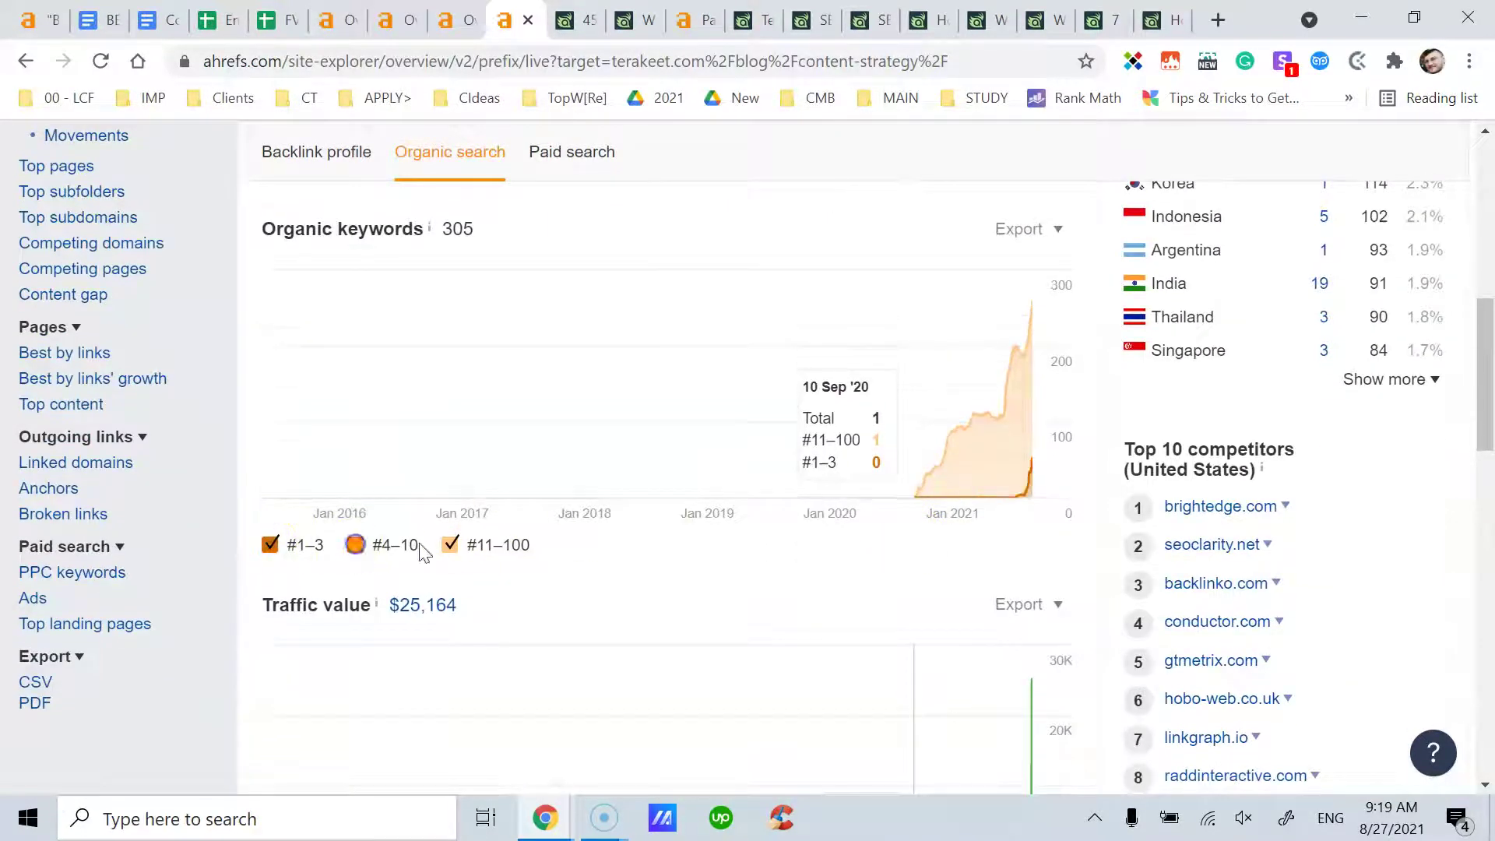
click(451, 545)
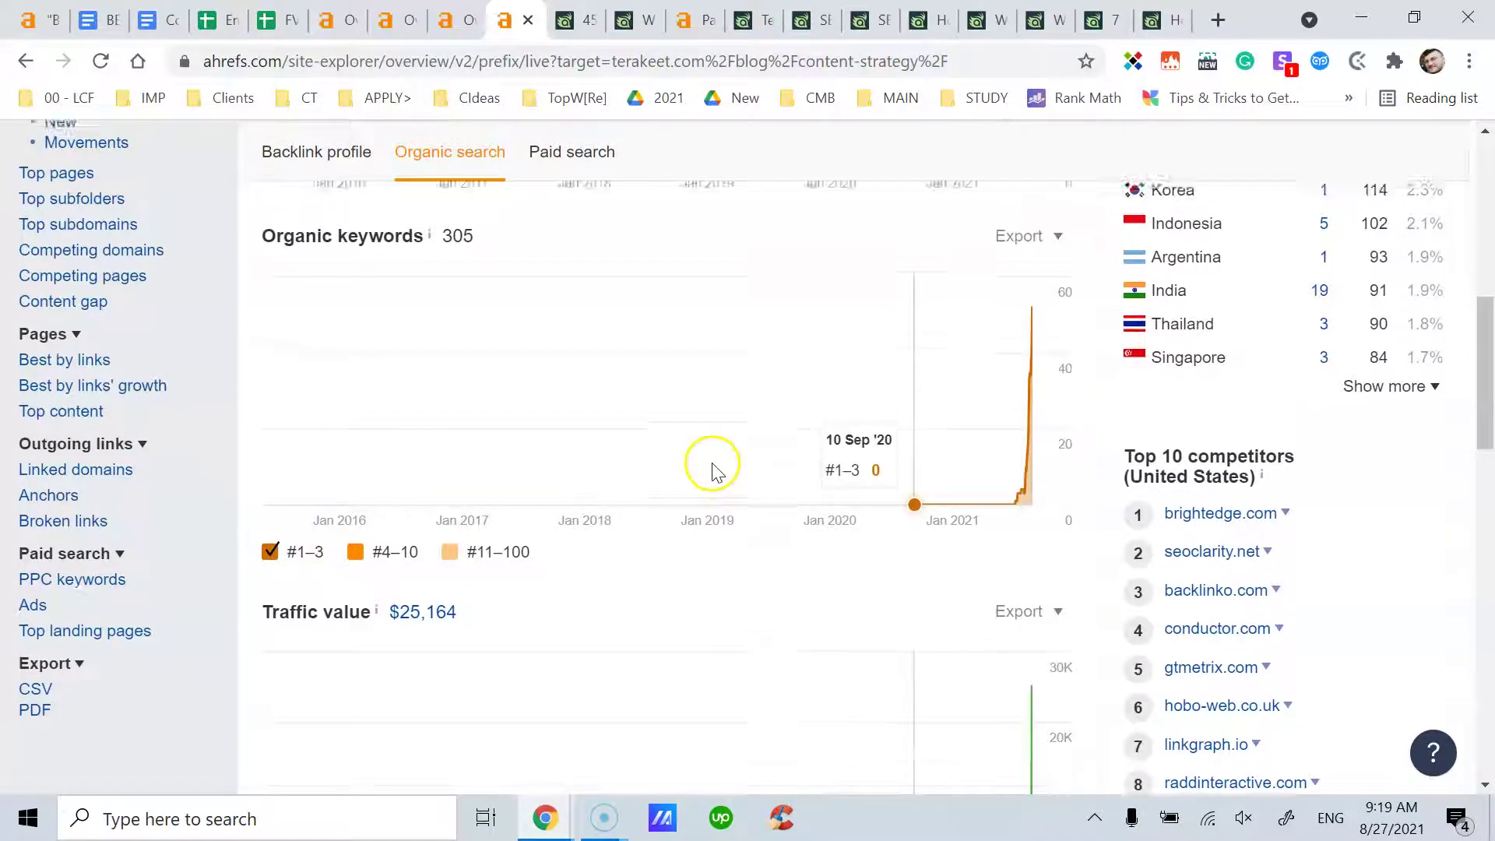
scroll(545, 507, up, 2)
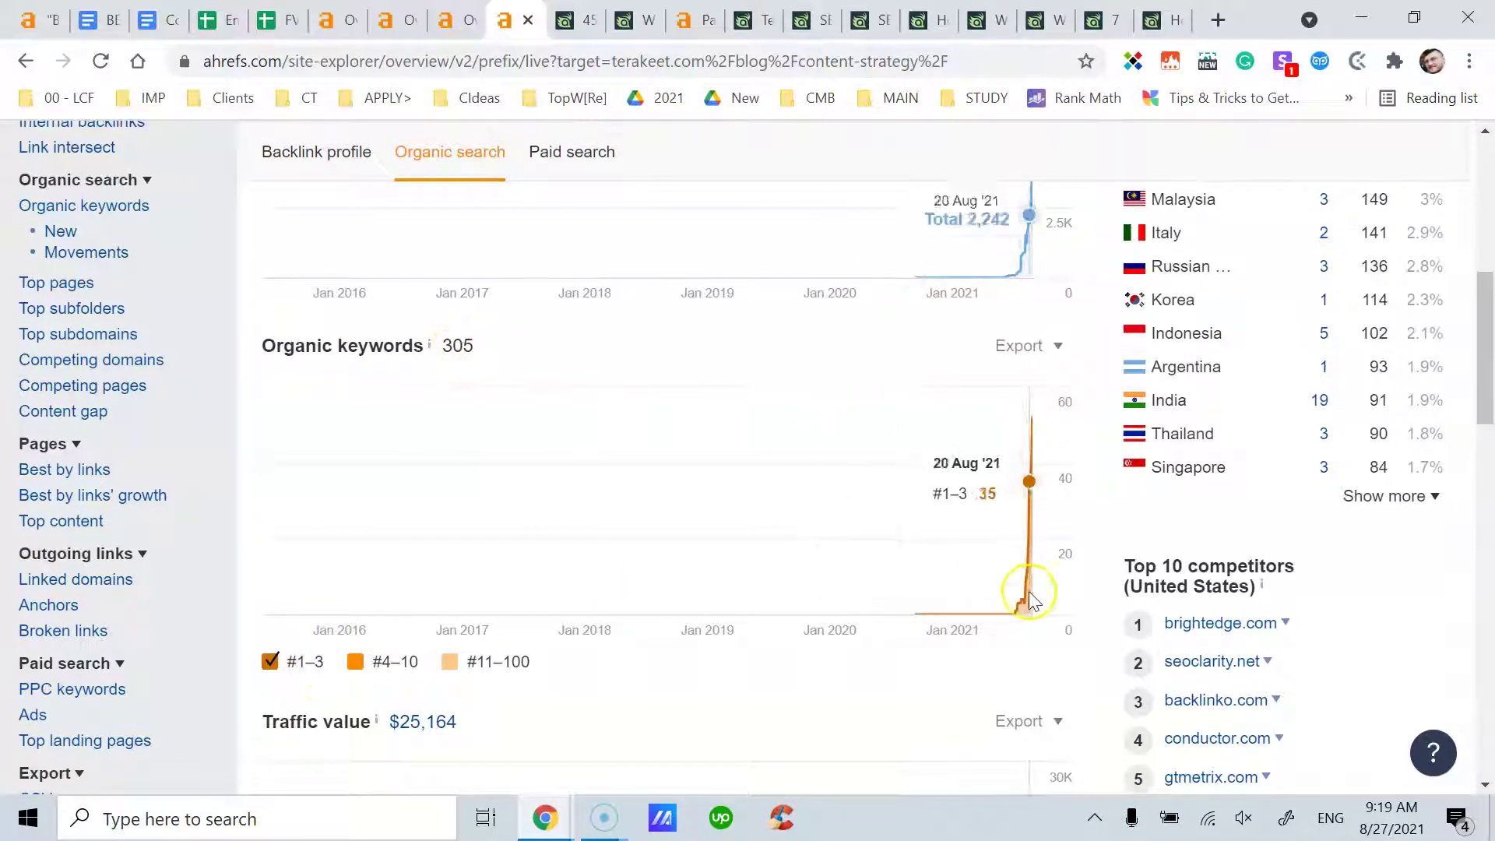
Show the #4–10 and #11–100 positions in the organic keywords chart again and review the traffic value chart and page overview
click(356, 661)
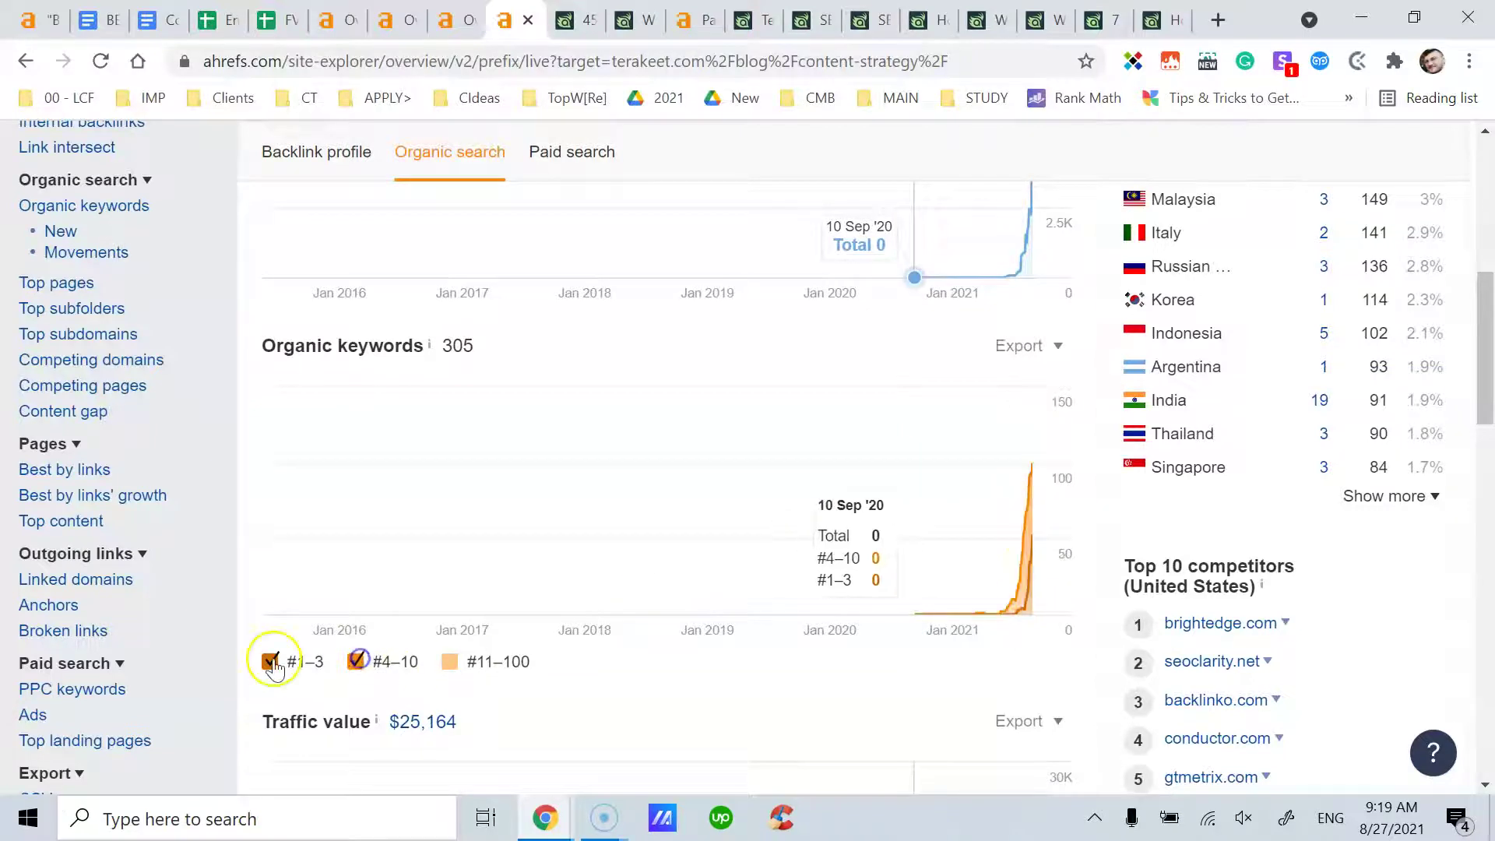
click(451, 664)
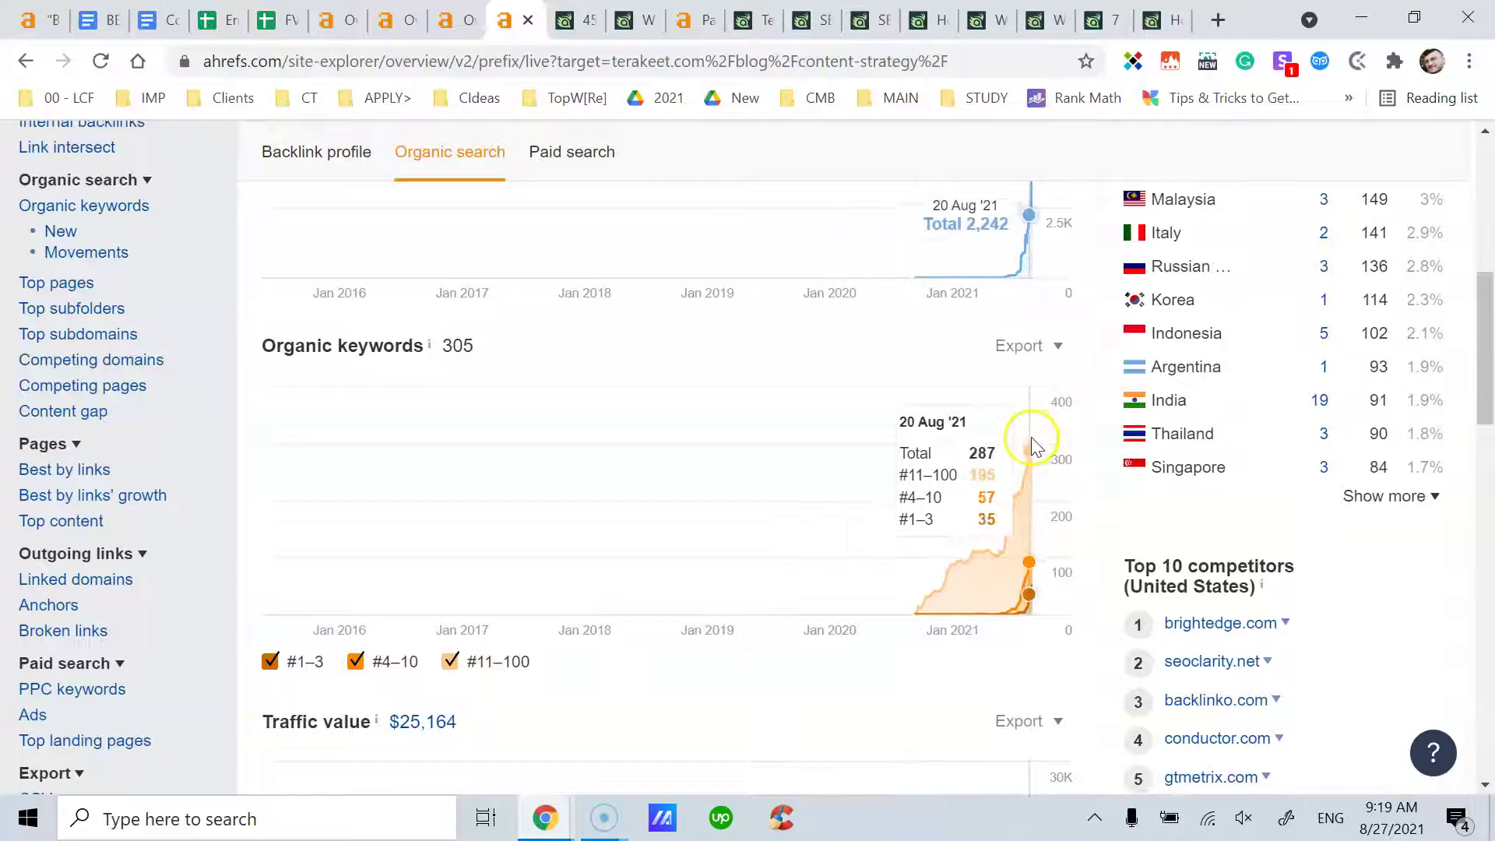
scroll(950, 523, down, 5)
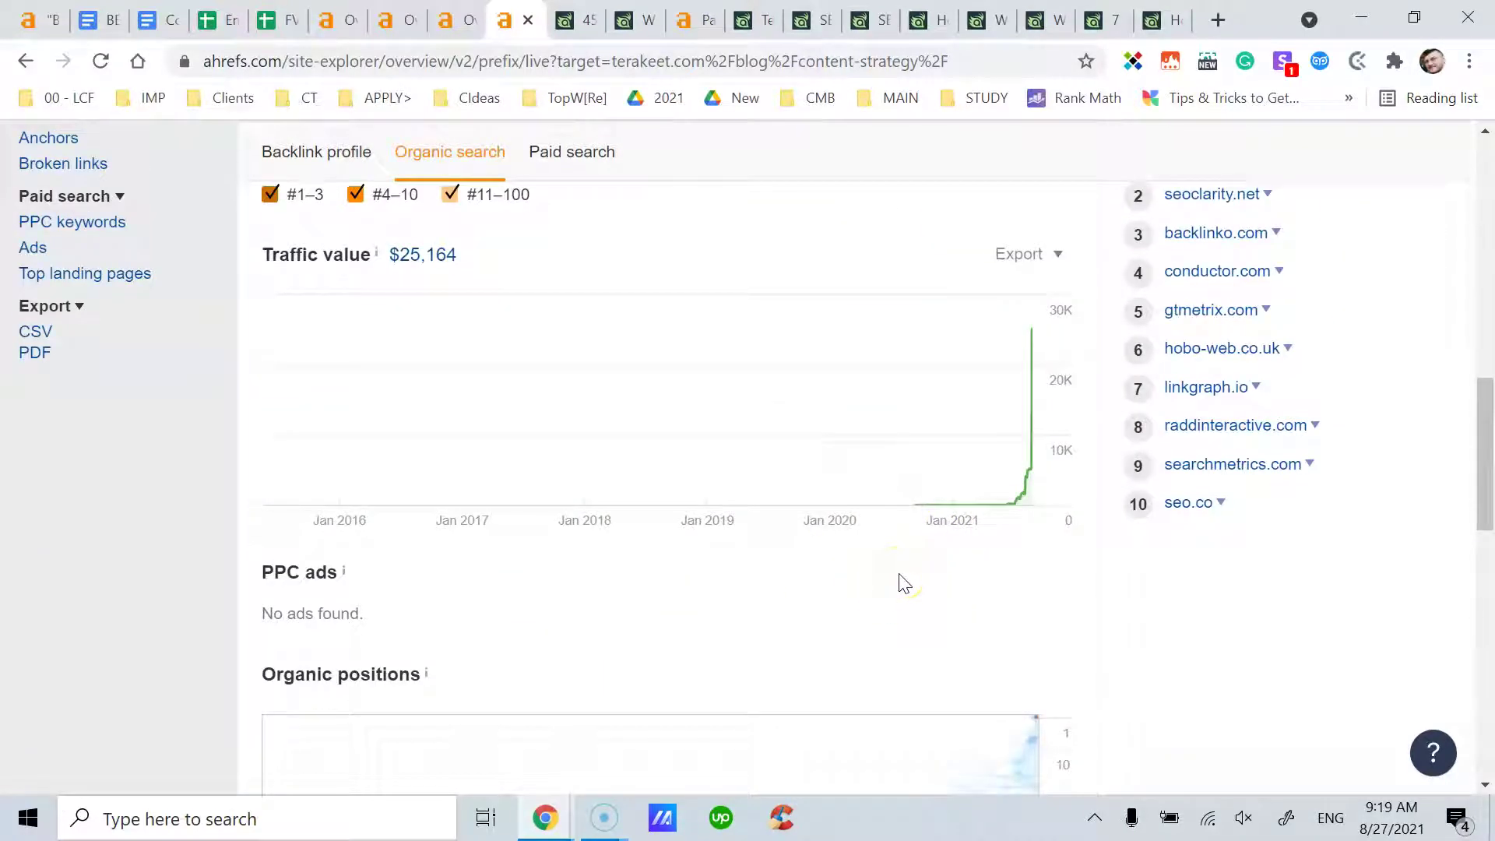
scroll(878, 590, up, 8)
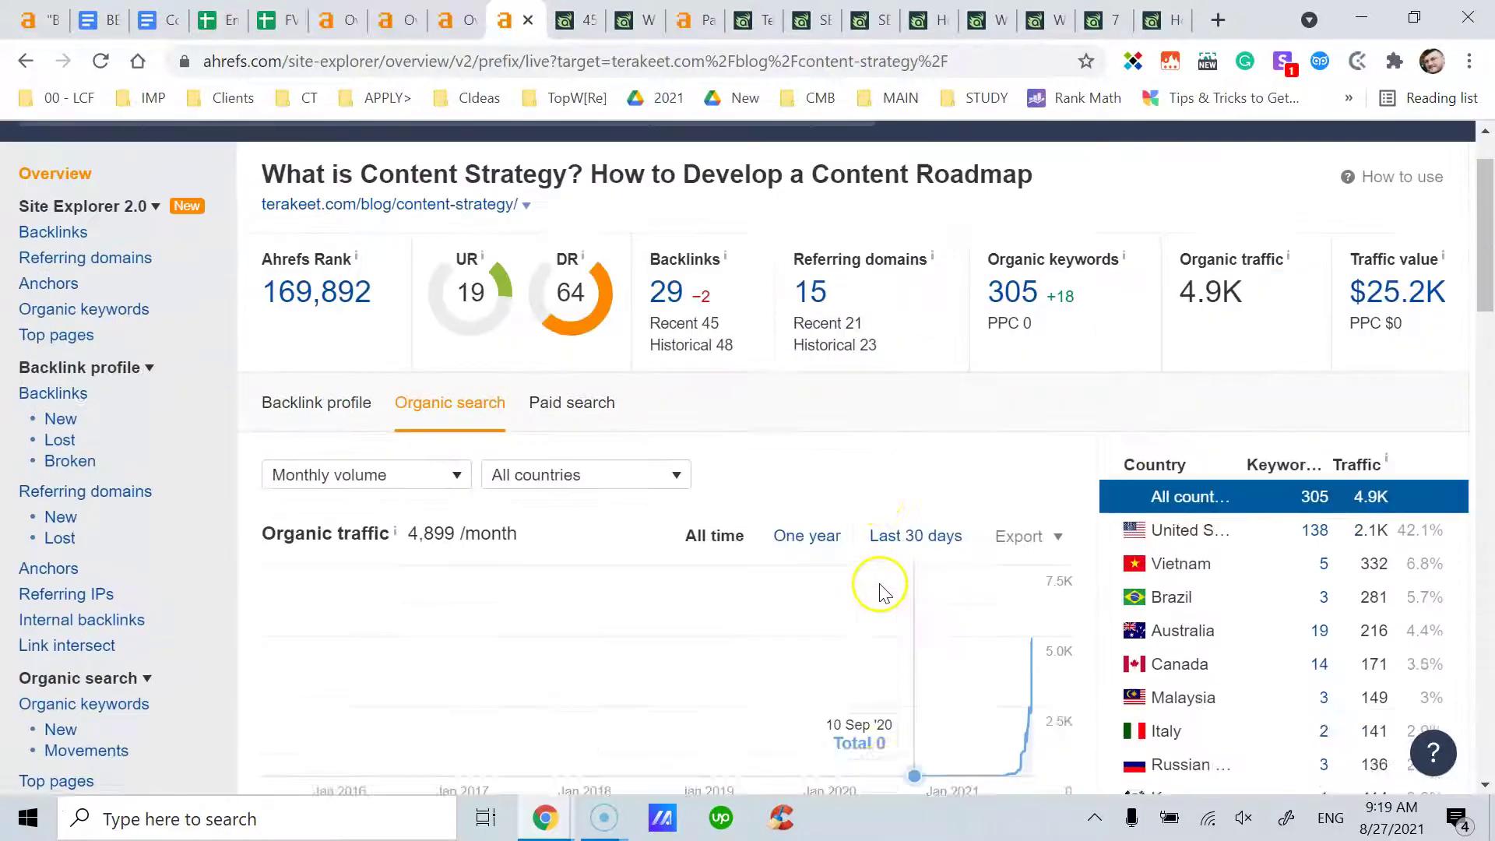
scroll(880, 590, up, 1)
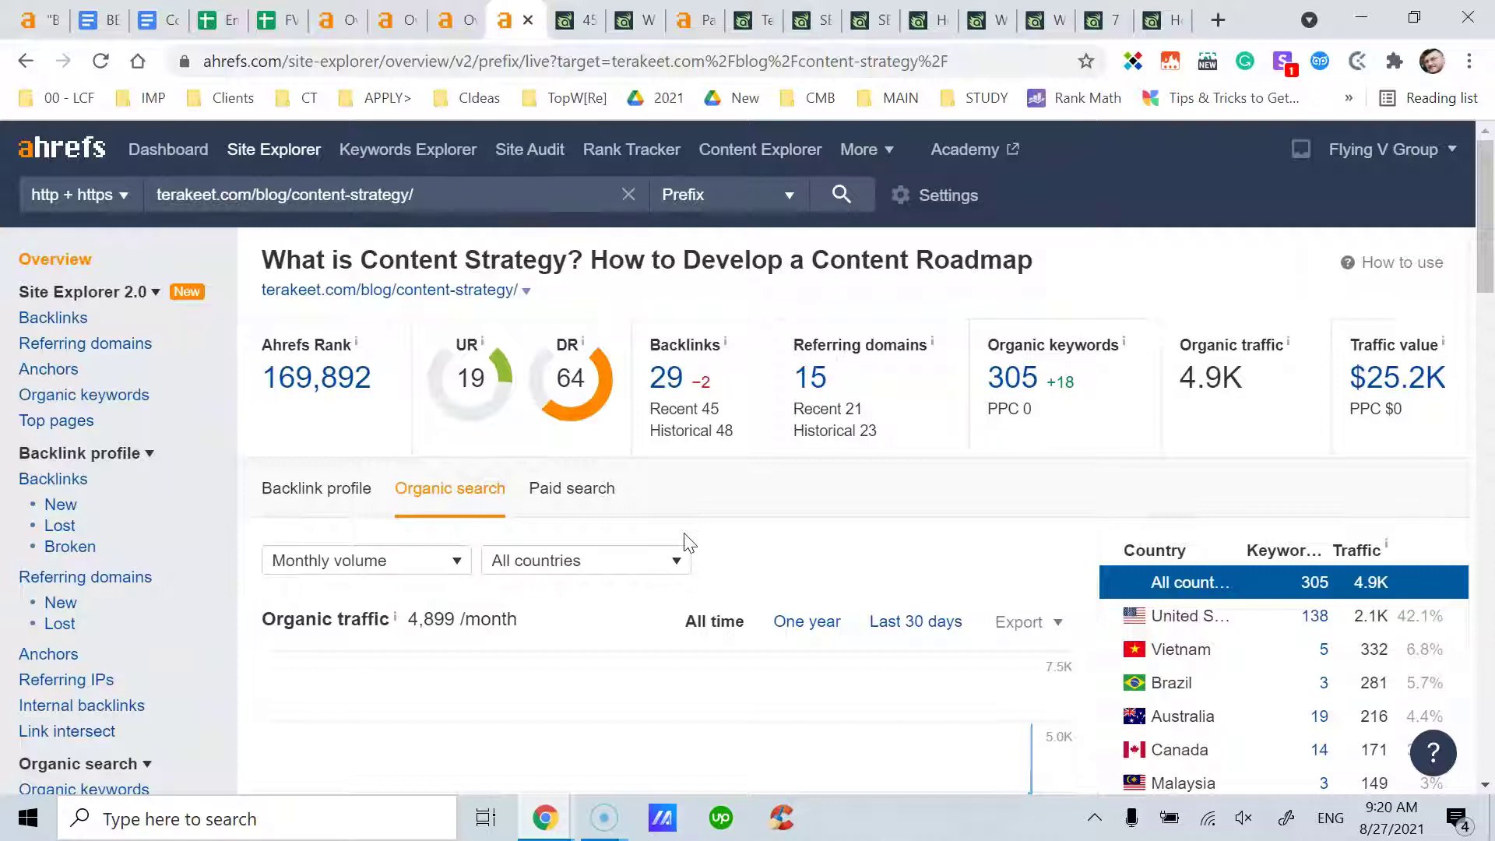
Open the Terakeet article "What is Content Strategy? How to Develop a Content Roadmap" and review its Key Points
click(586, 23)
click(623, 22)
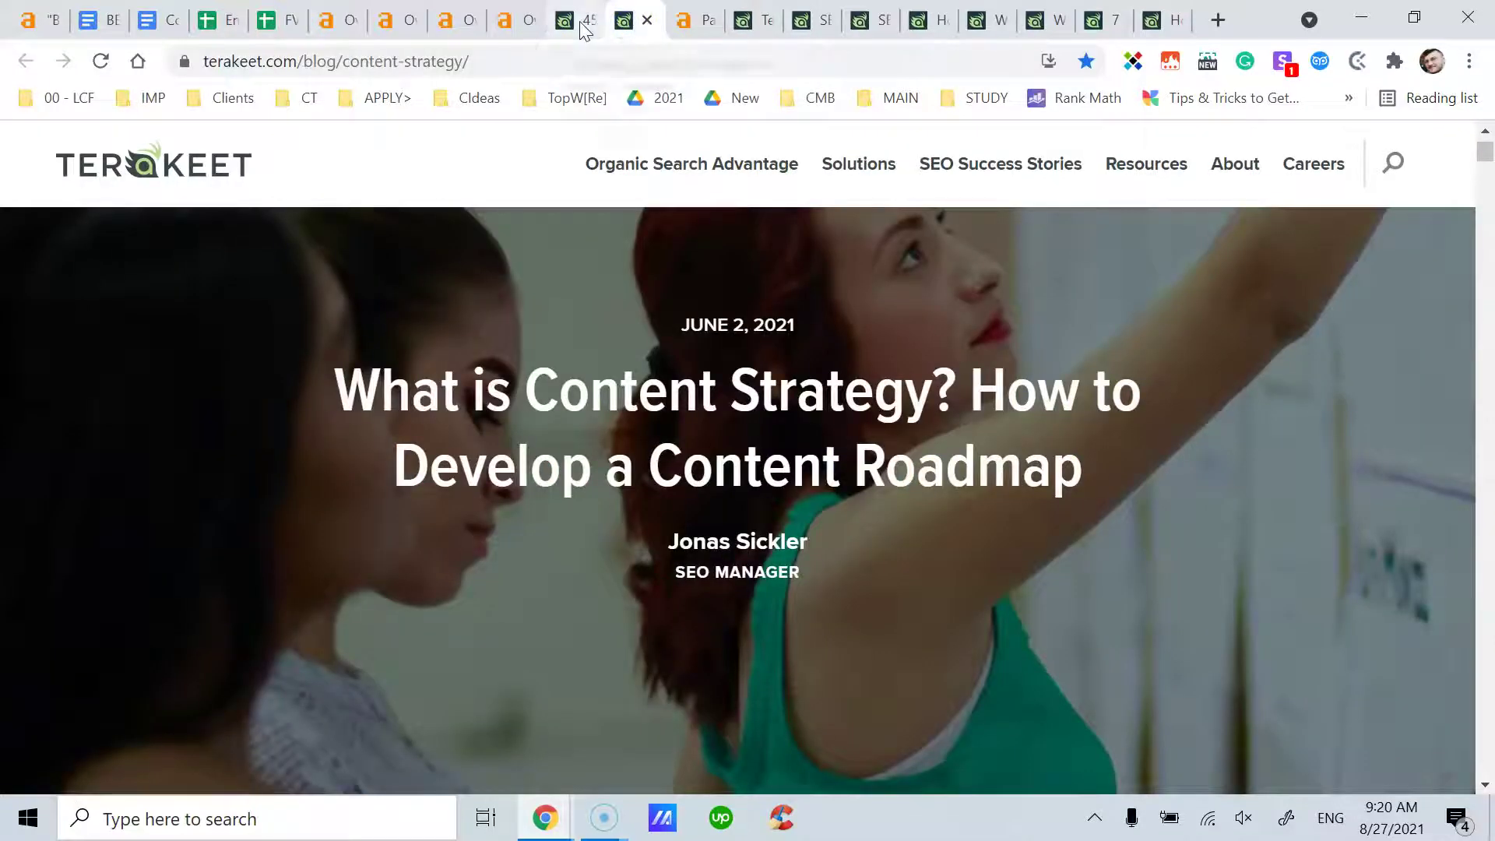
click(584, 23)
click(633, 23)
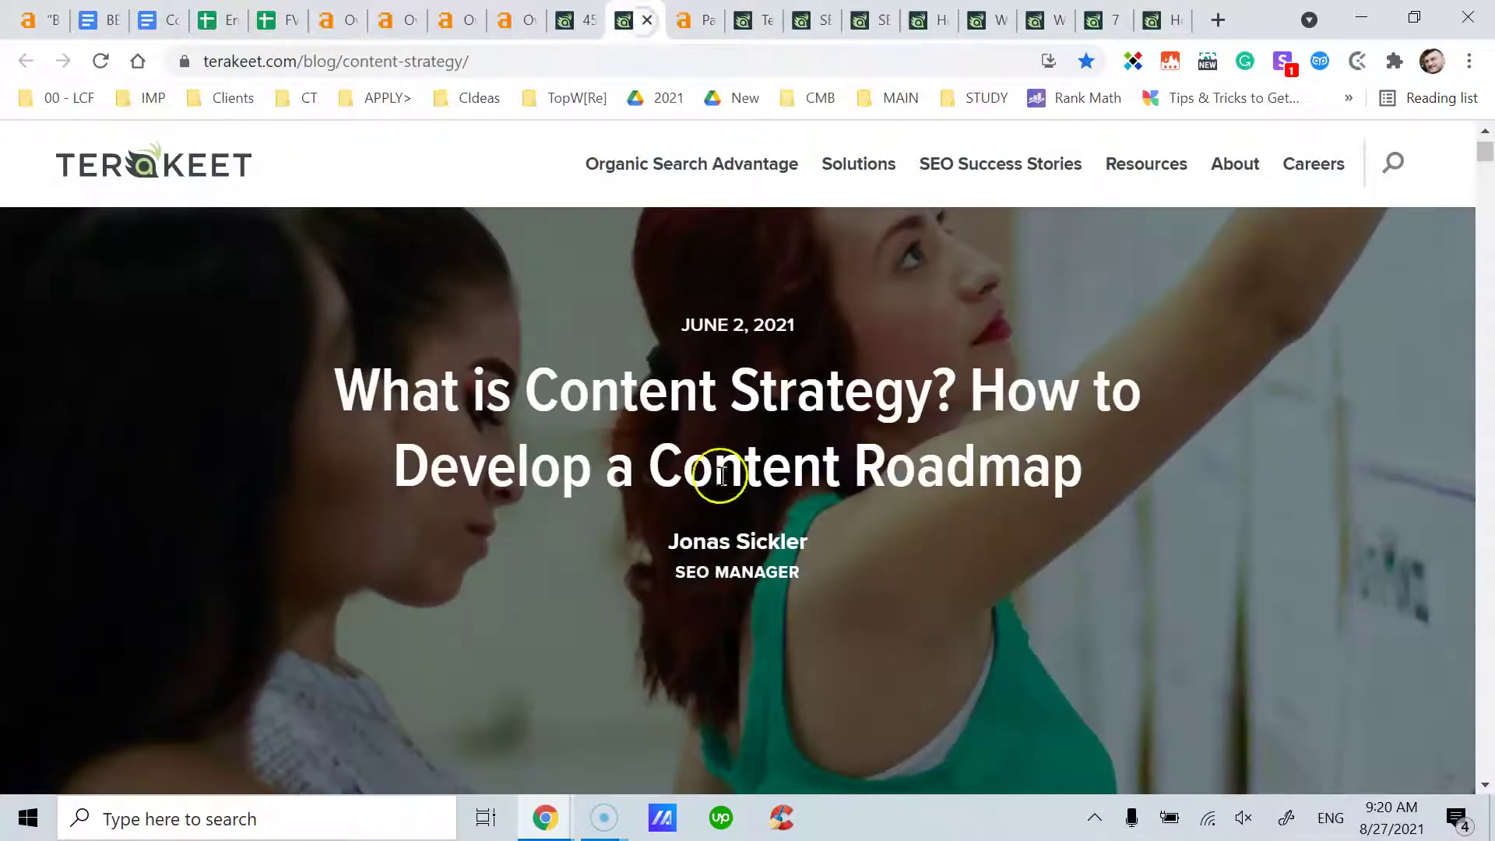
scroll(723, 475, down, 8)
scroll(701, 436, up, 2)
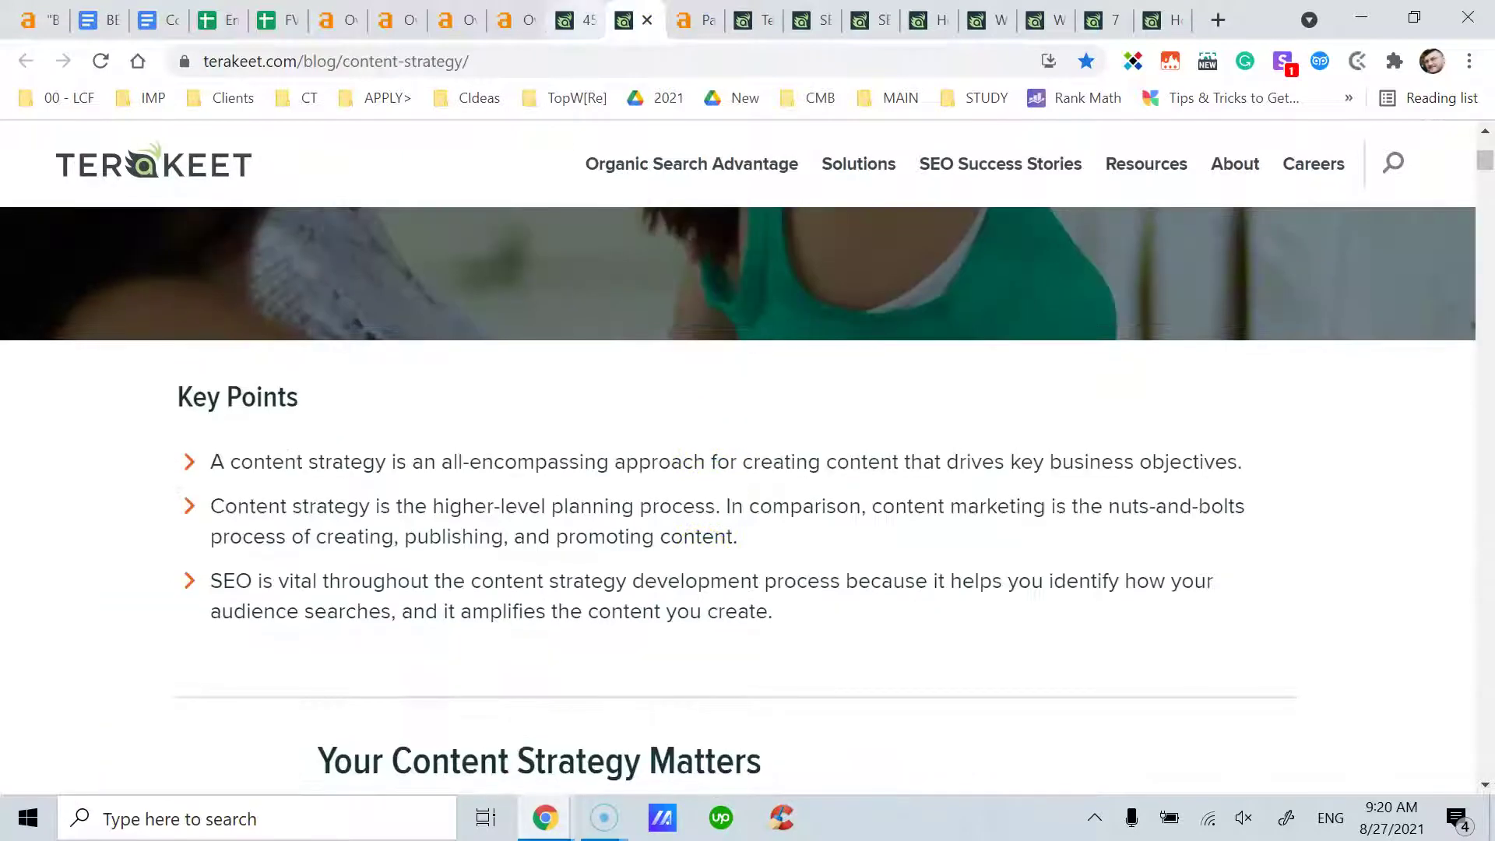
Open the article "45+ Amazing SEOs to Follow on Twitter" and look over its key points and shout-outs section
click(584, 22)
scroll(667, 440, down, 10)
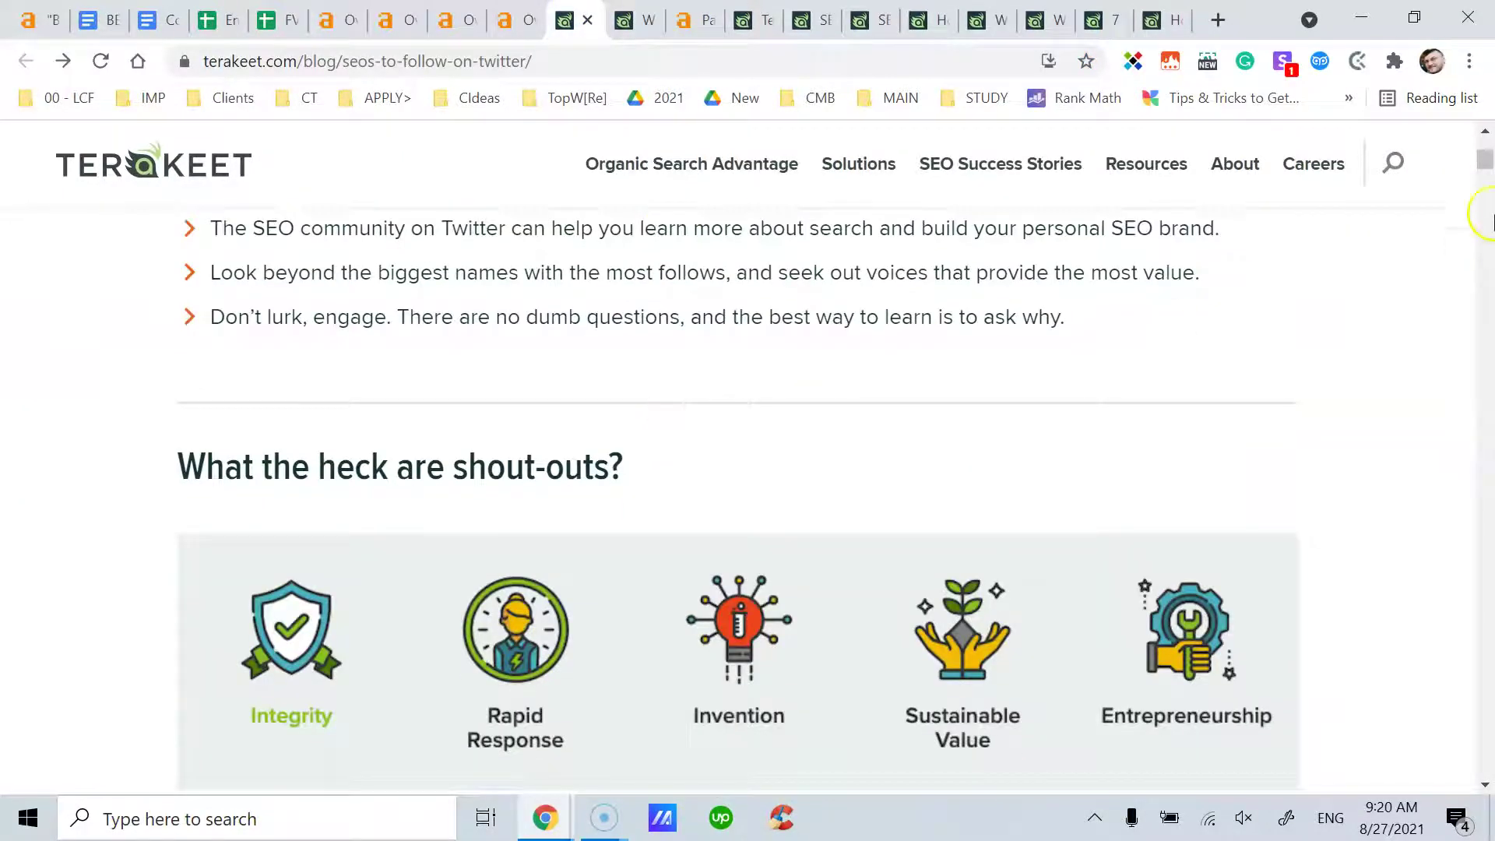
scroll(782, 325, up, 5)
scroll(179, 585, down, 3)
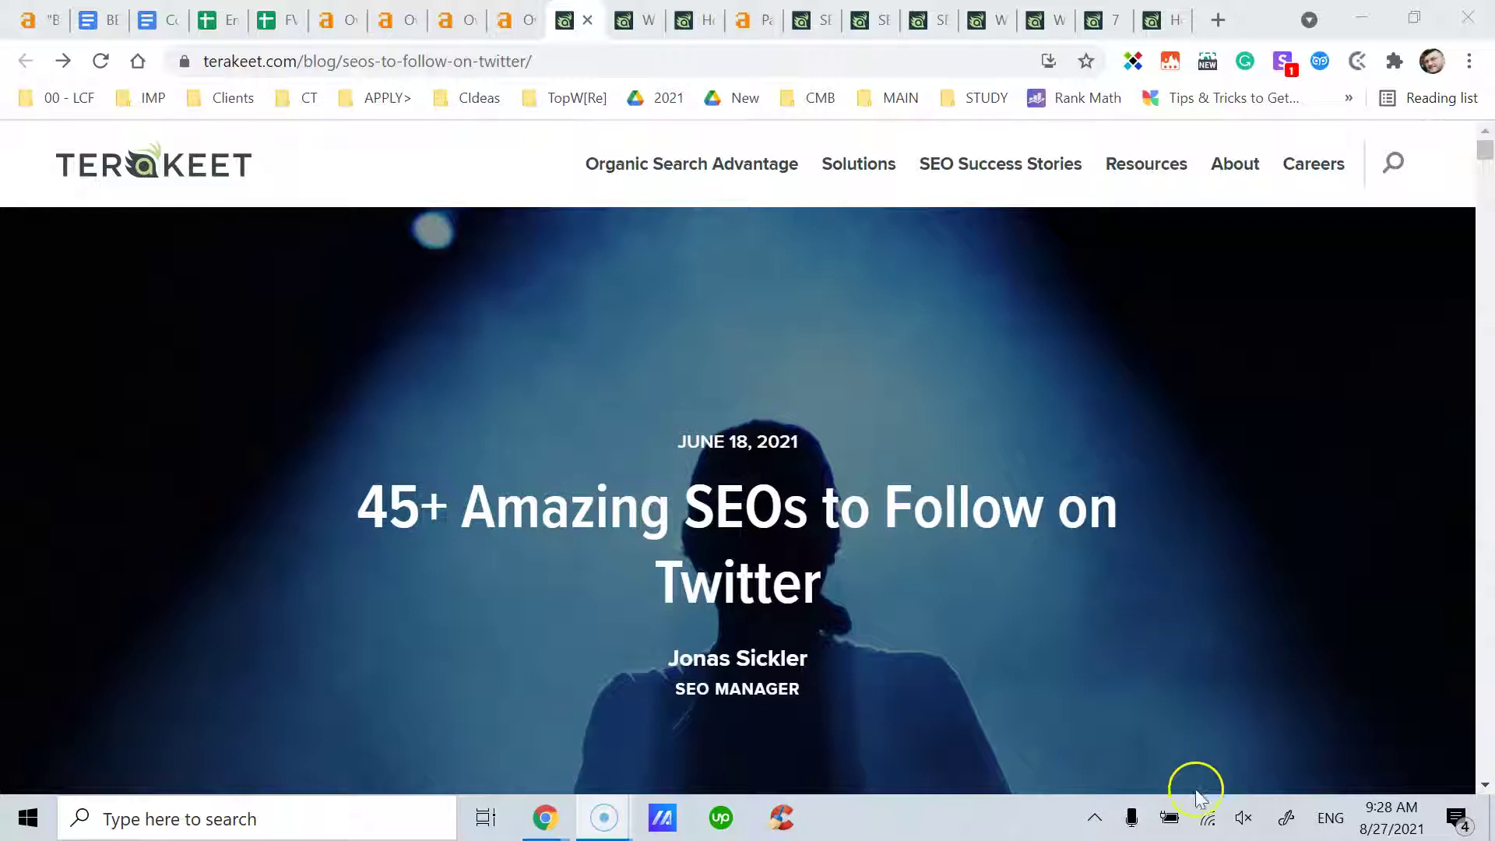
Unmute the computer's speakers and set their volume to 10
click(1244, 818)
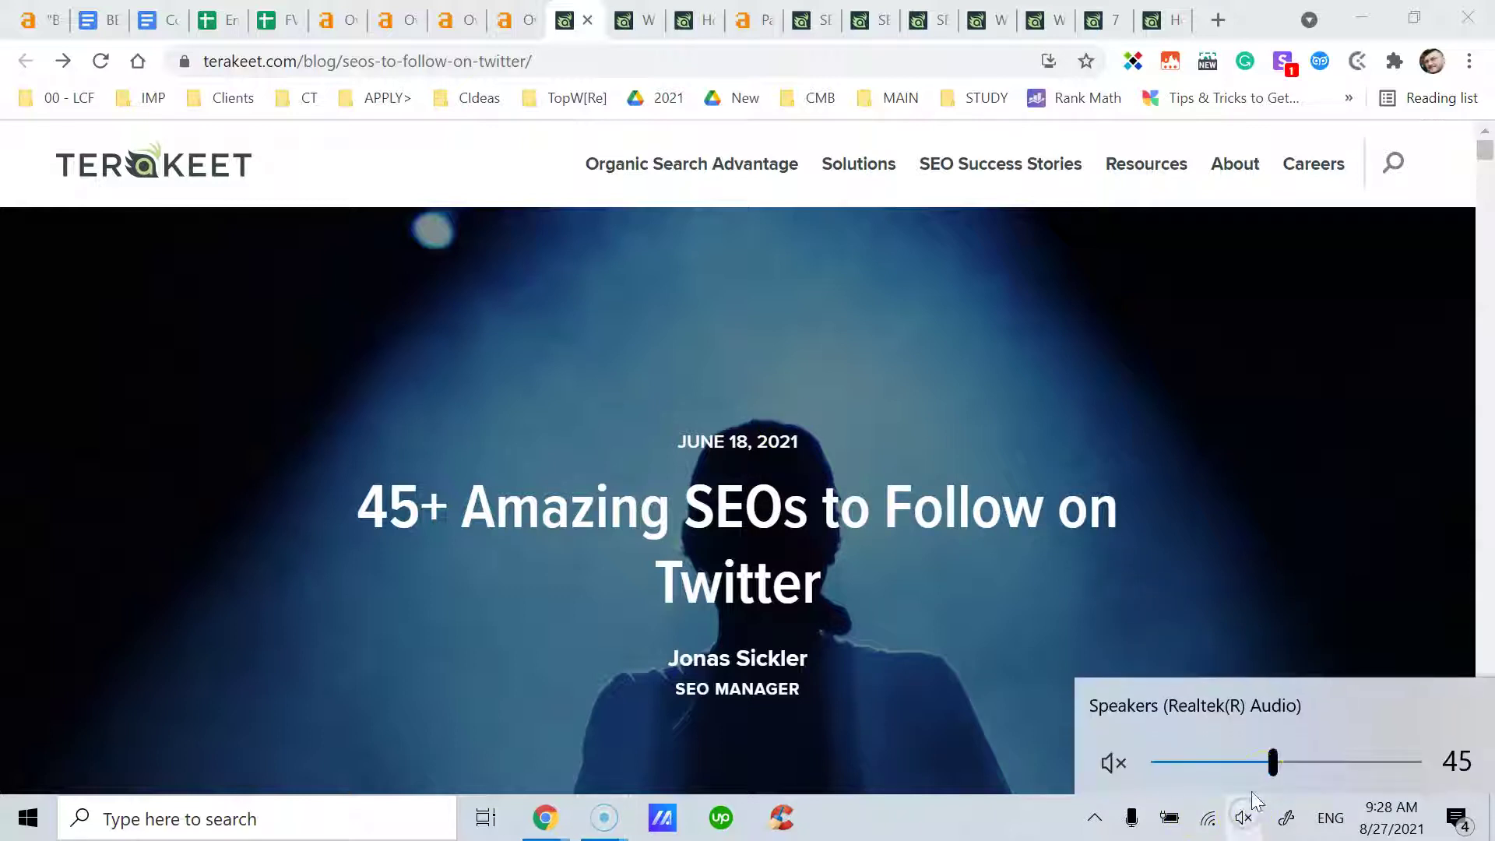
click(1183, 767)
click(671, 444)
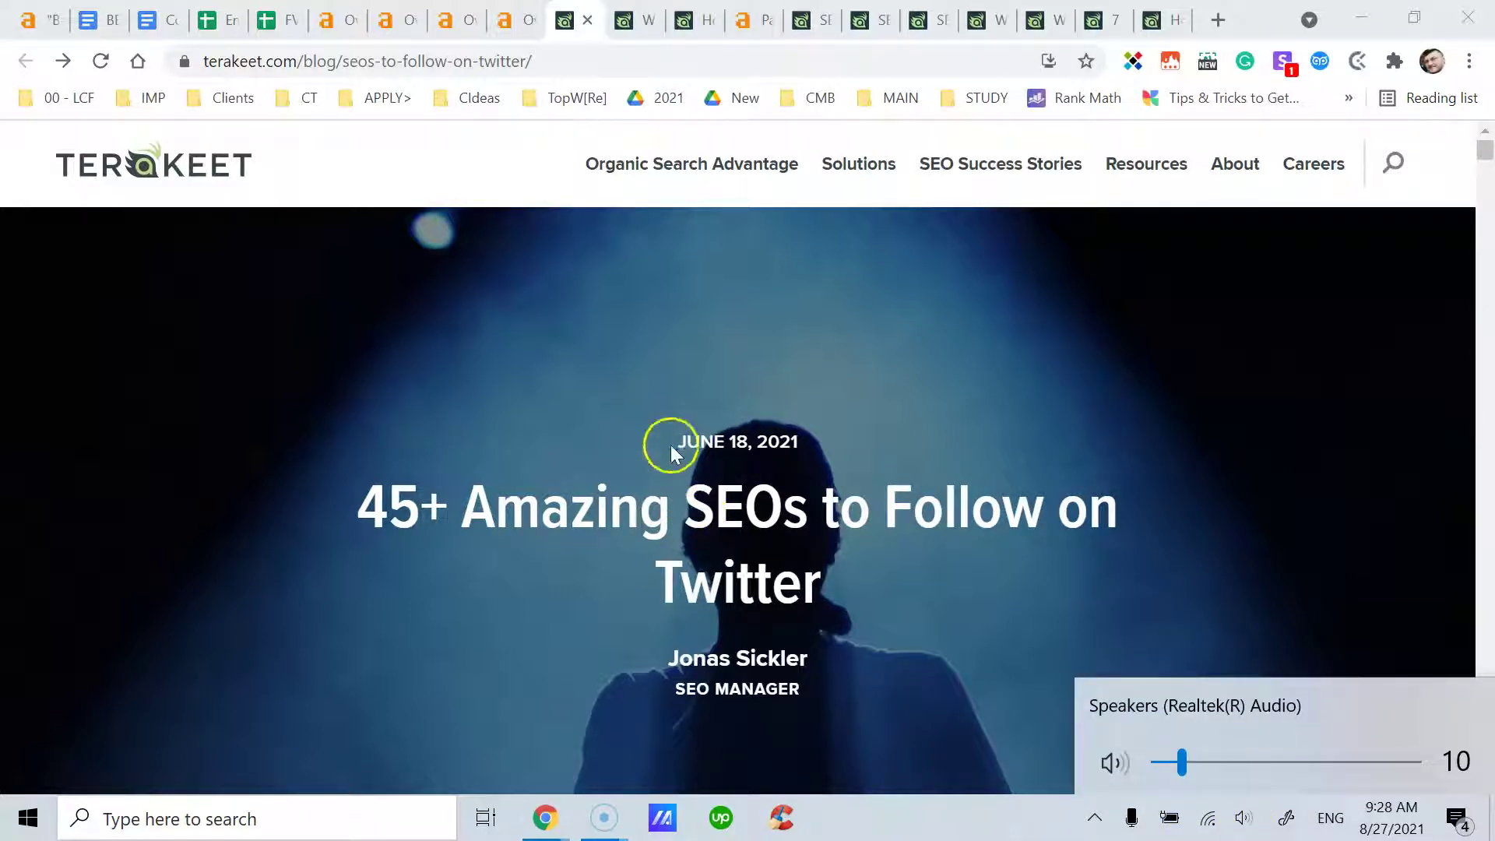
click(749, 439)
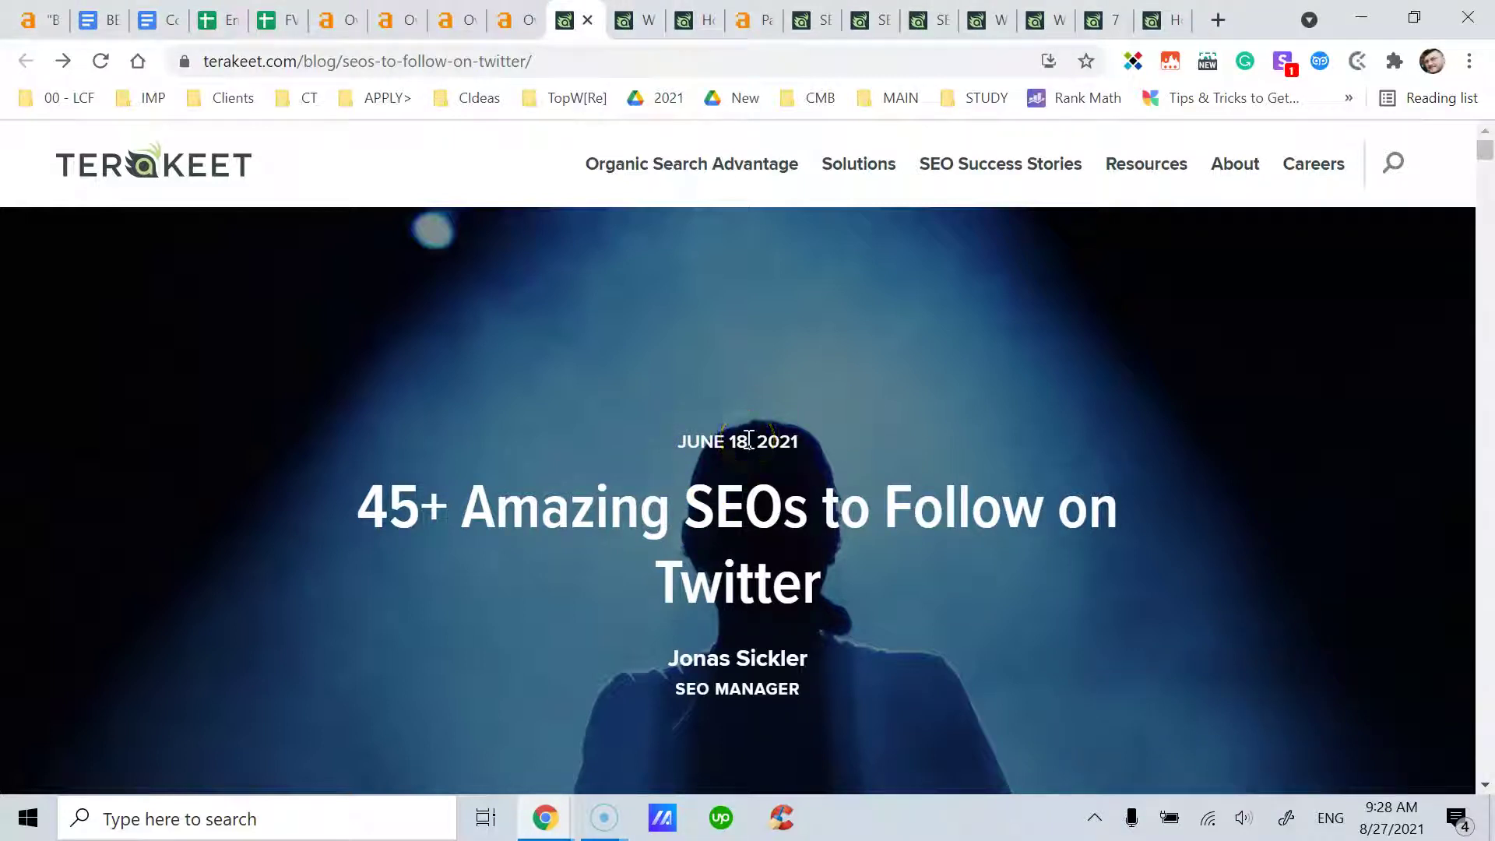
Open the "How to Create an Effective SEO Strategy (2021 Guide)" article and highlight its updated date
click(627, 23)
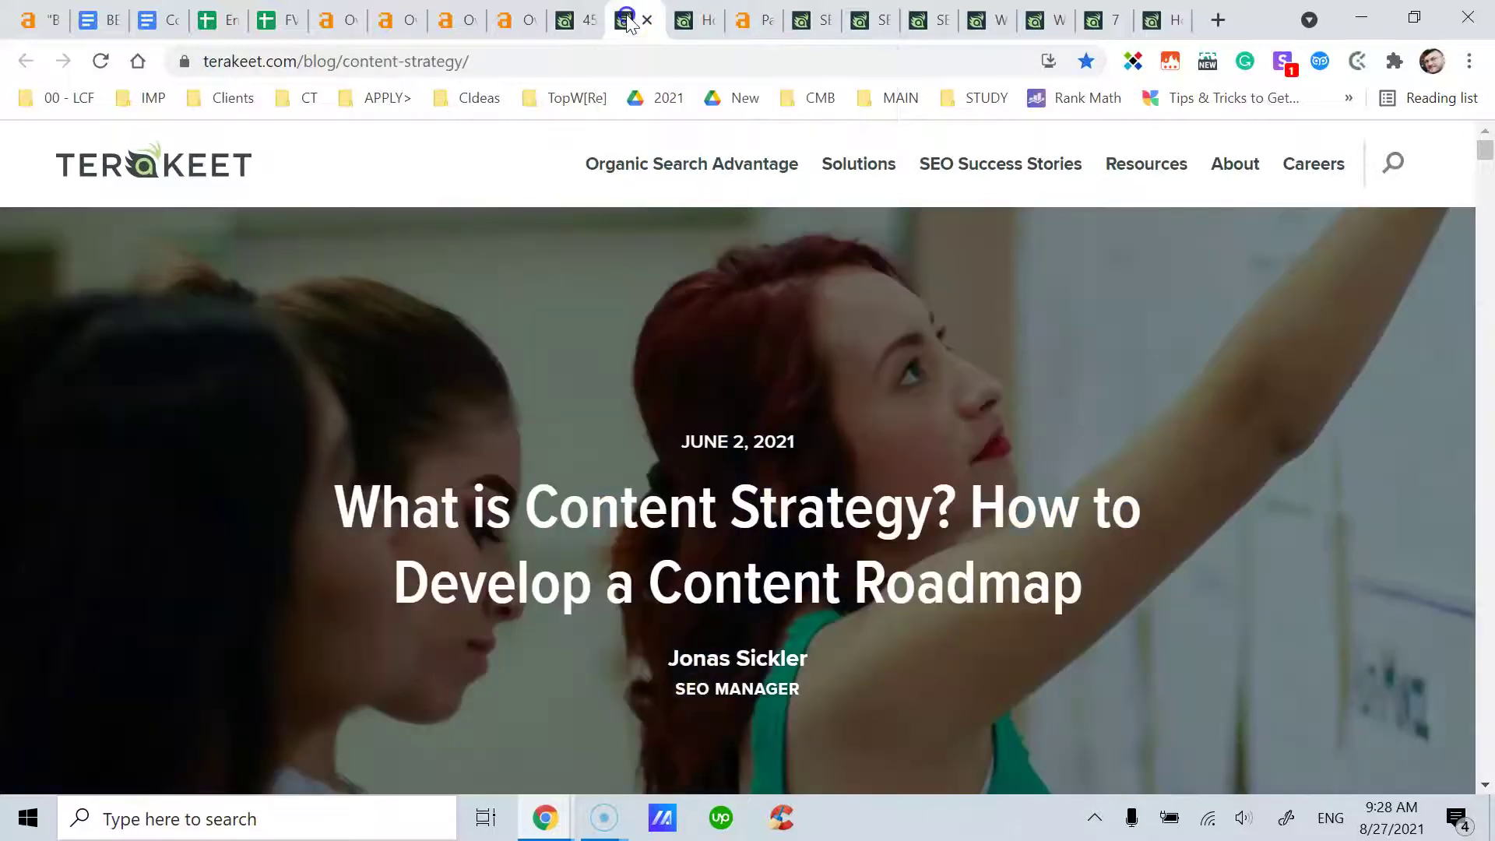
click(686, 22)
click(634, 463)
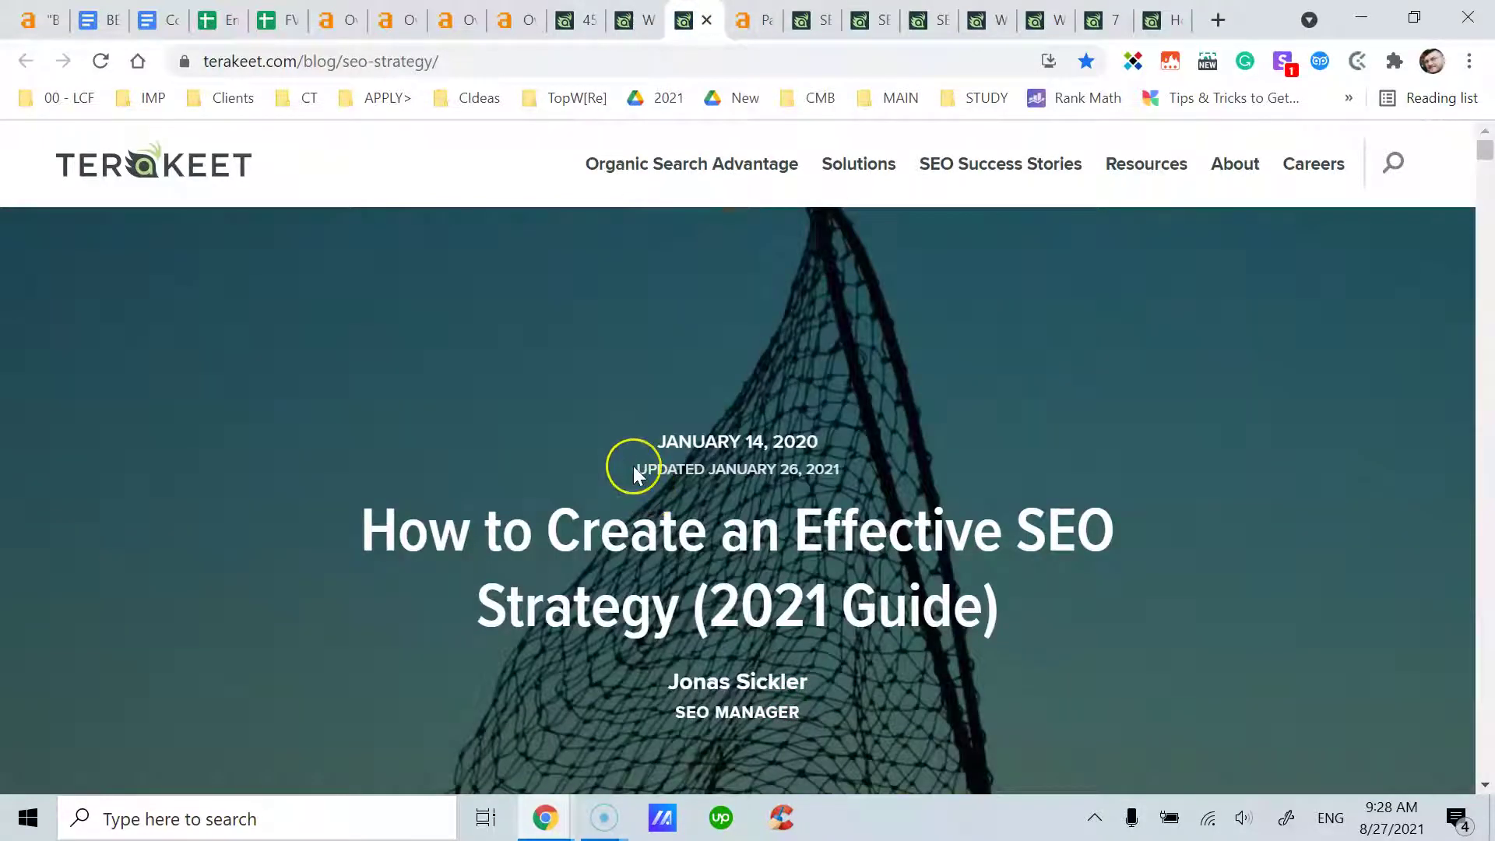
click(635, 467)
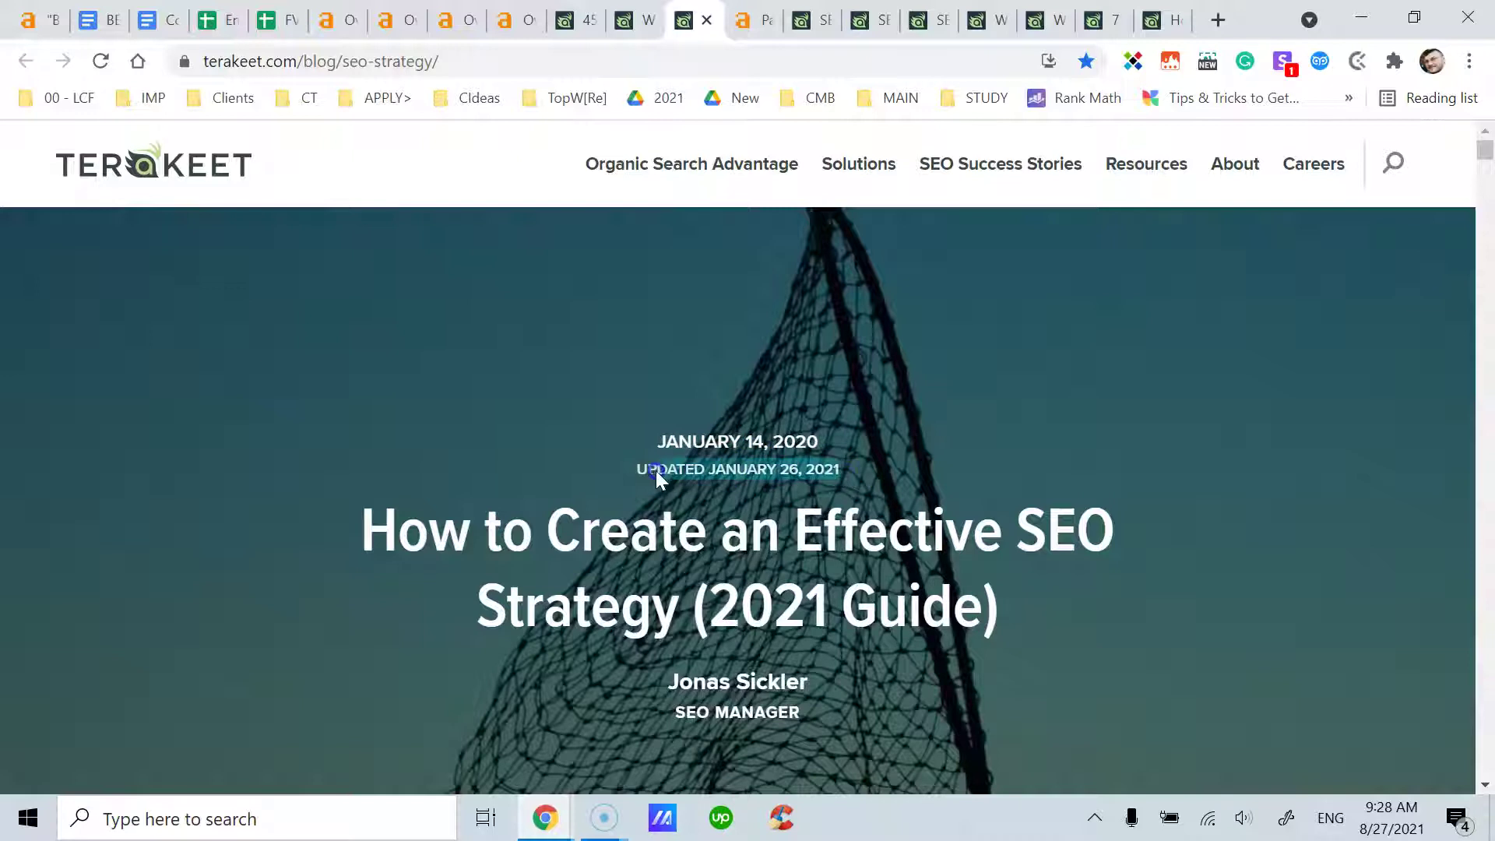
click(646, 470)
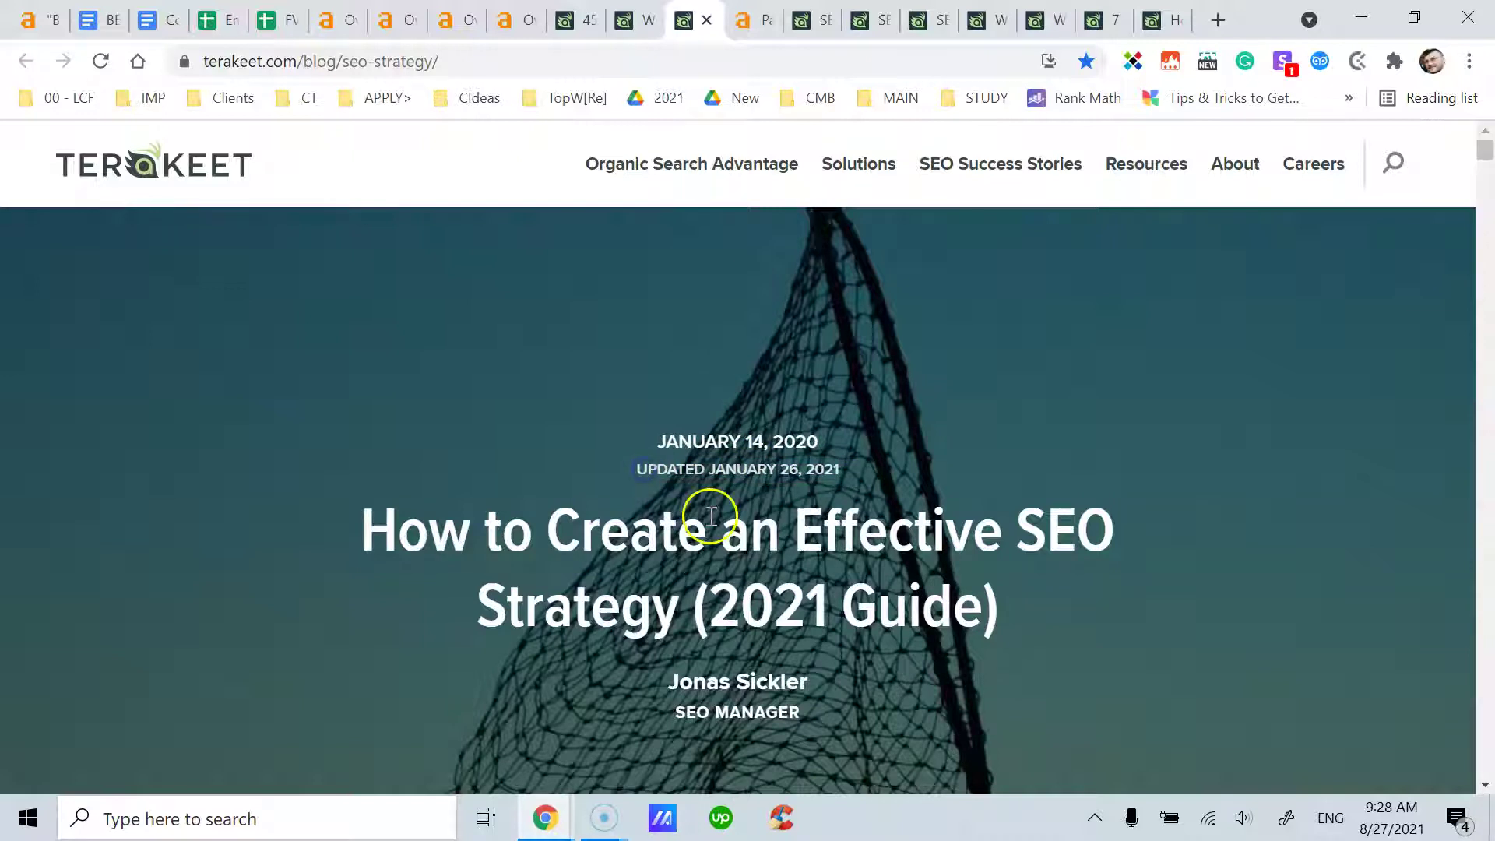
Compare the publication dates and author lines of the Twitter SEOs, content strategy and SEO strategy articles
click(574, 20)
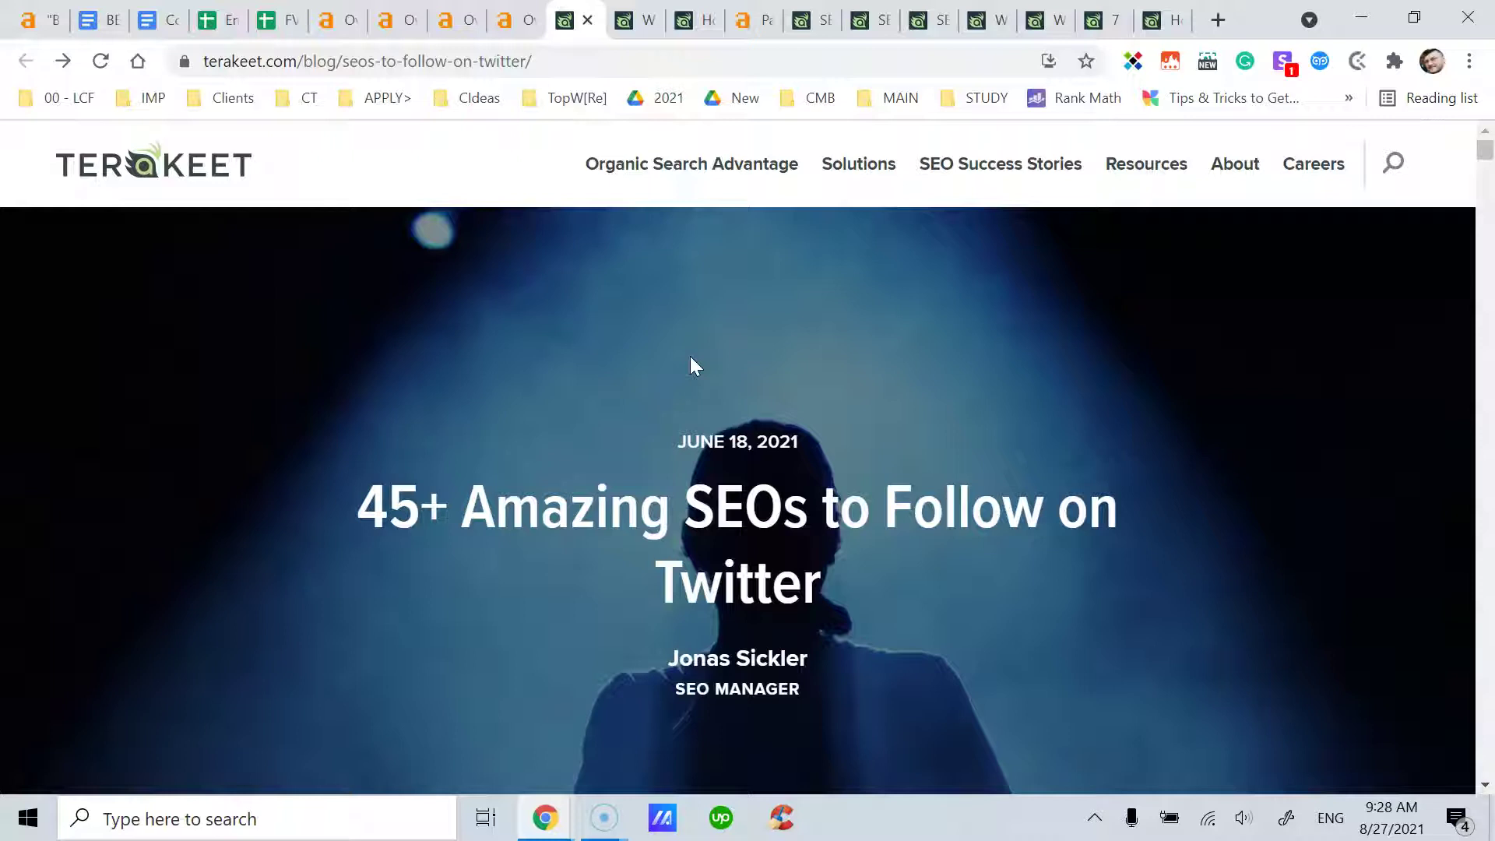
click(627, 20)
click(580, 21)
click(629, 28)
click(690, 31)
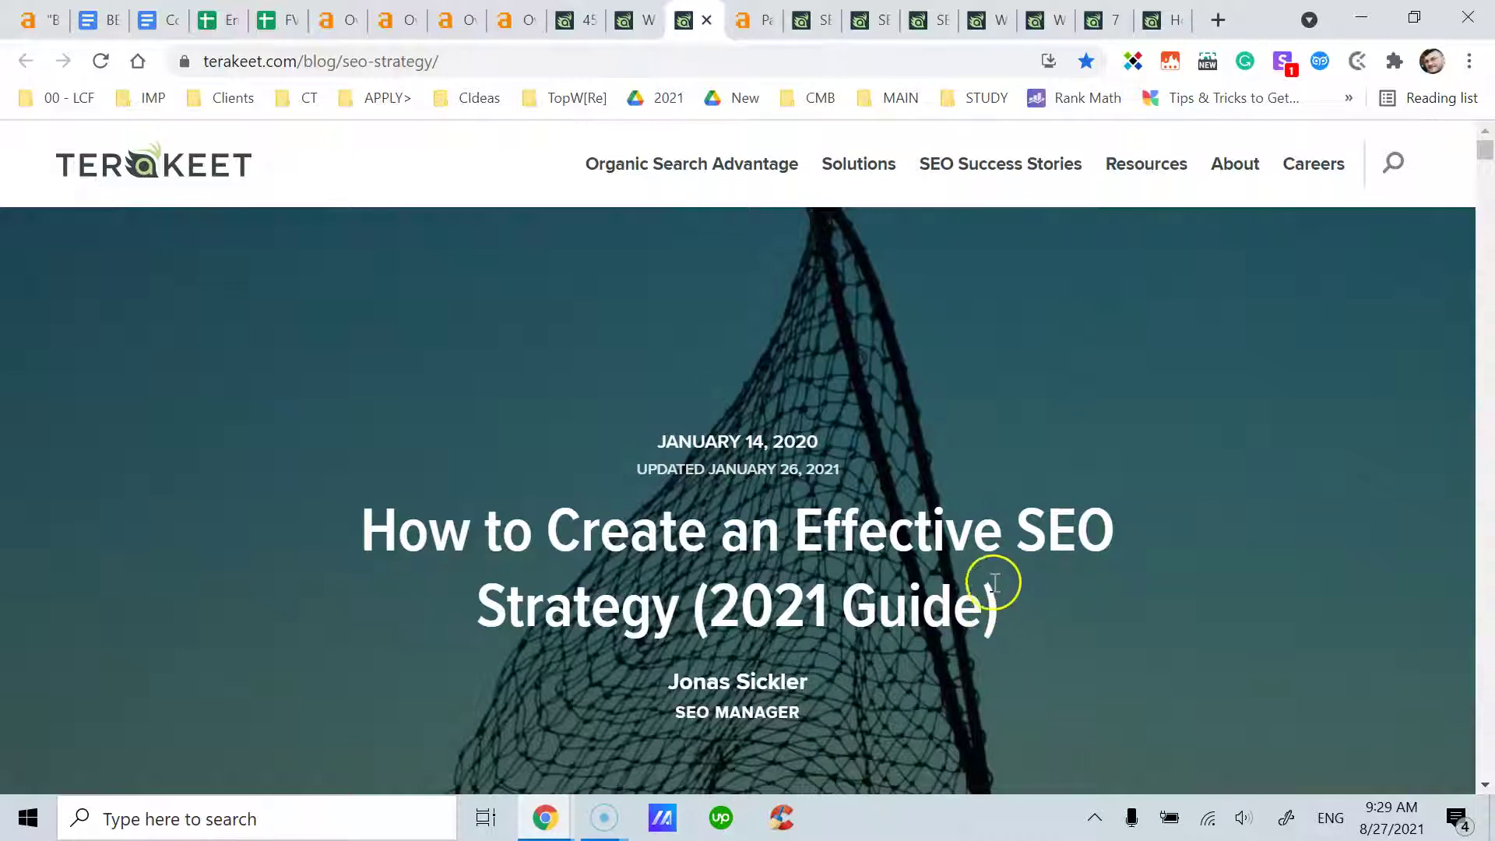
click(644, 22)
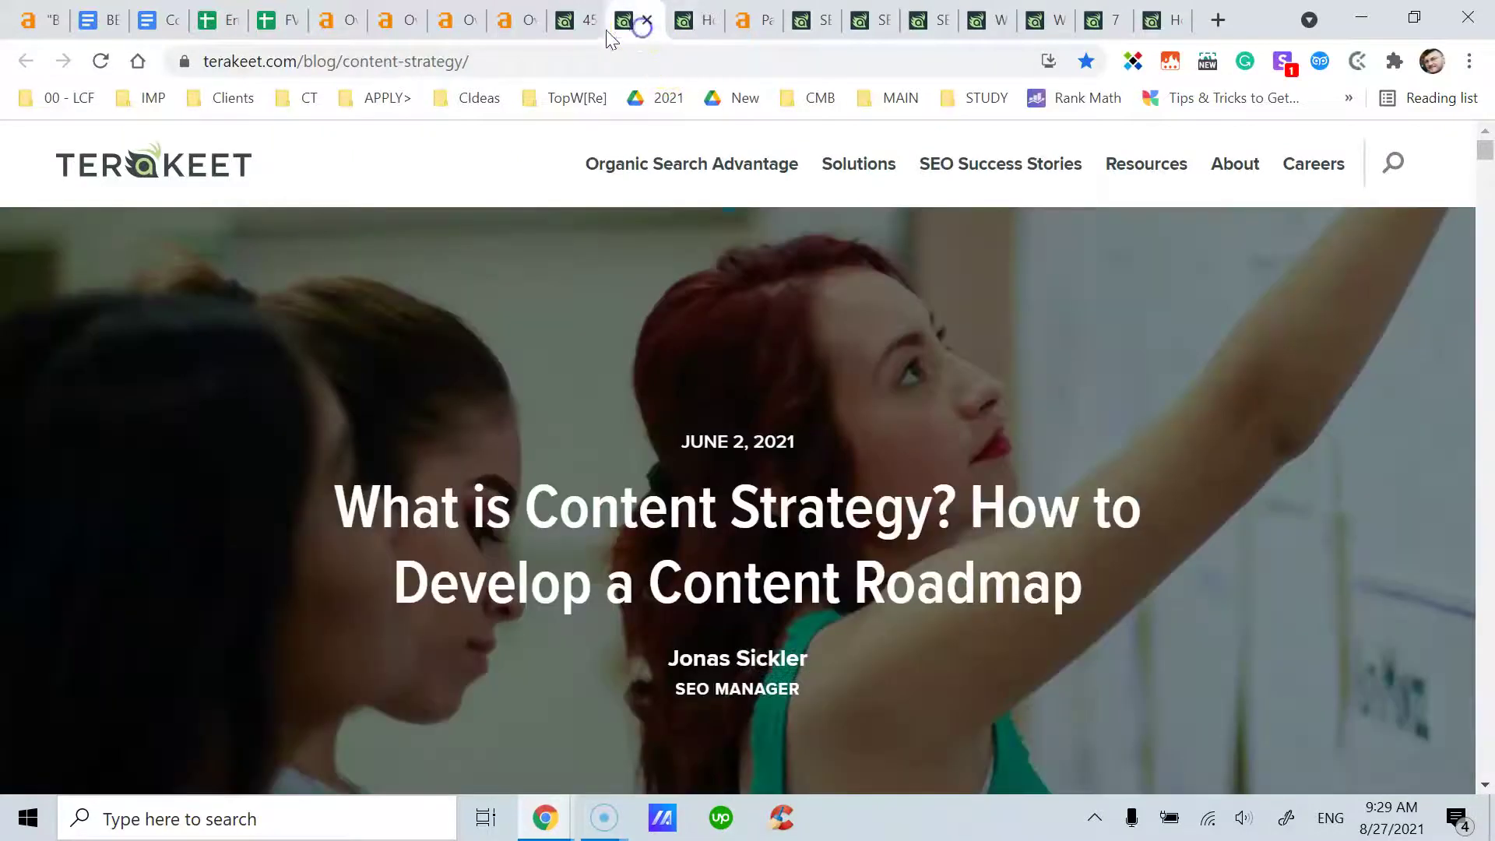
click(592, 30)
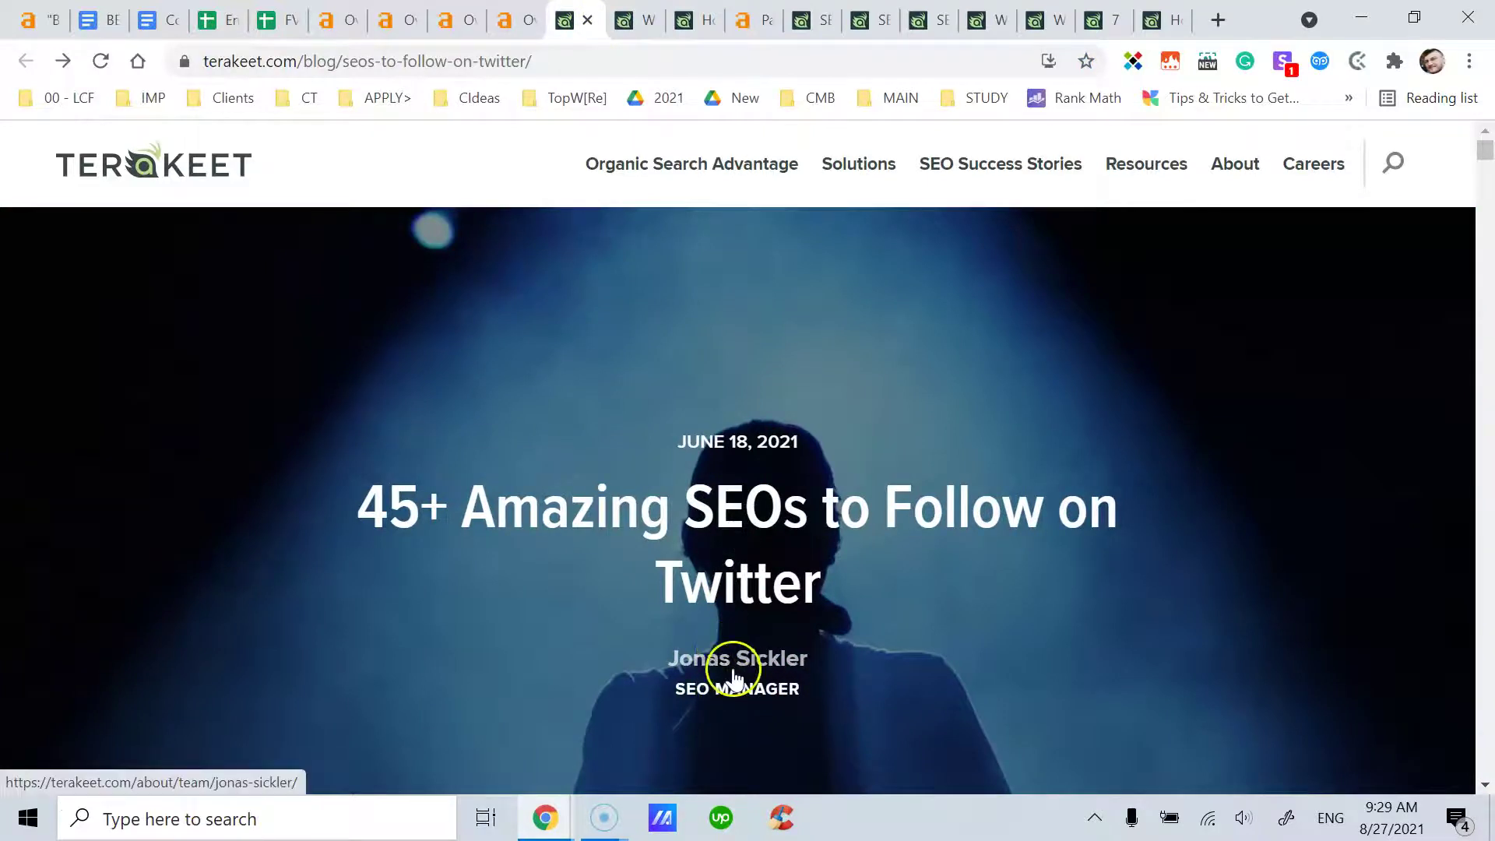
click(648, 23)
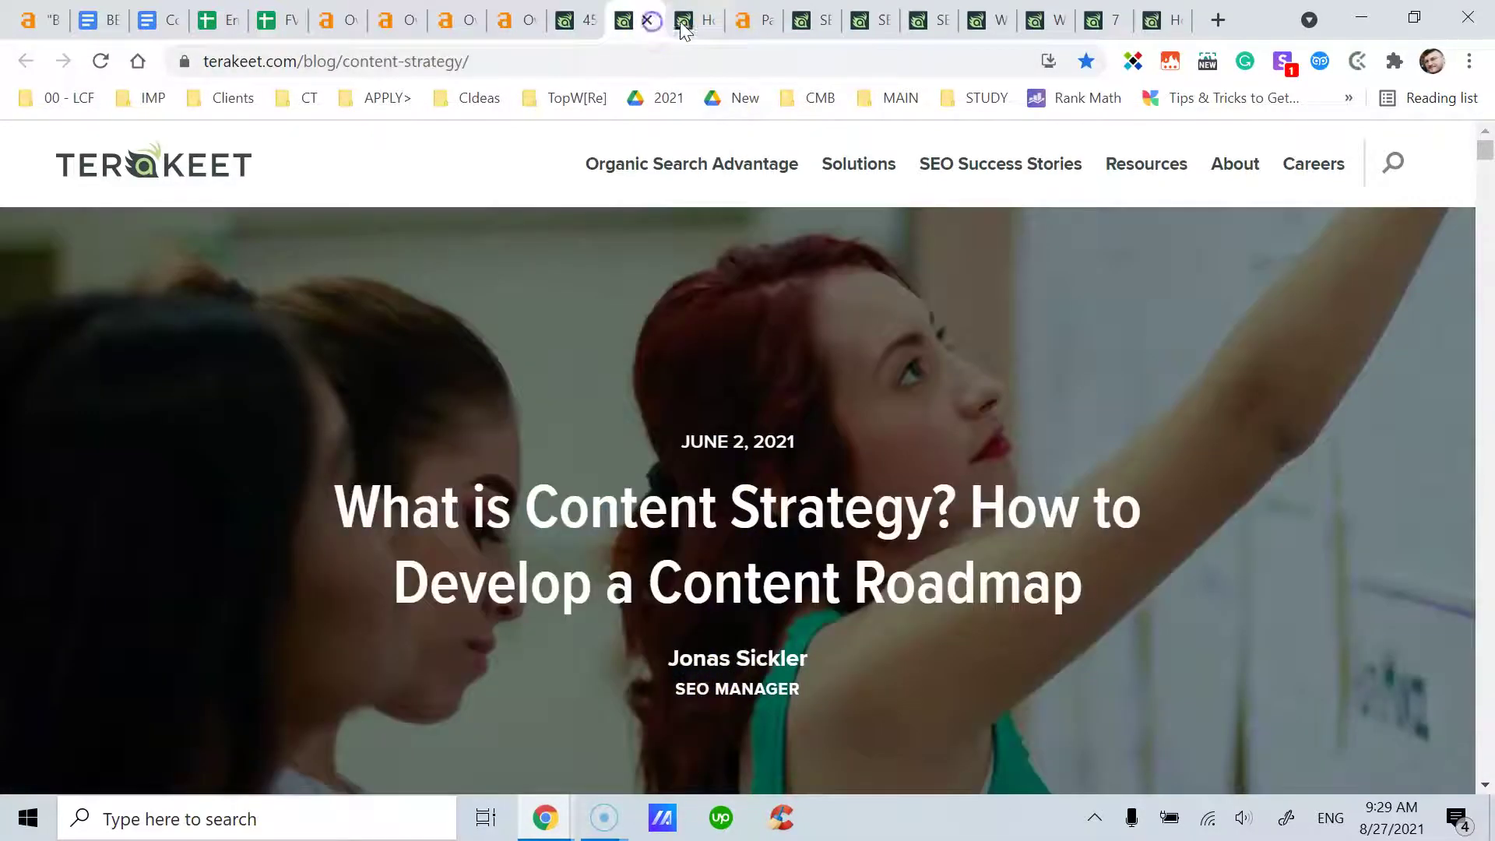
click(689, 23)
scroll(677, 427, down, 3)
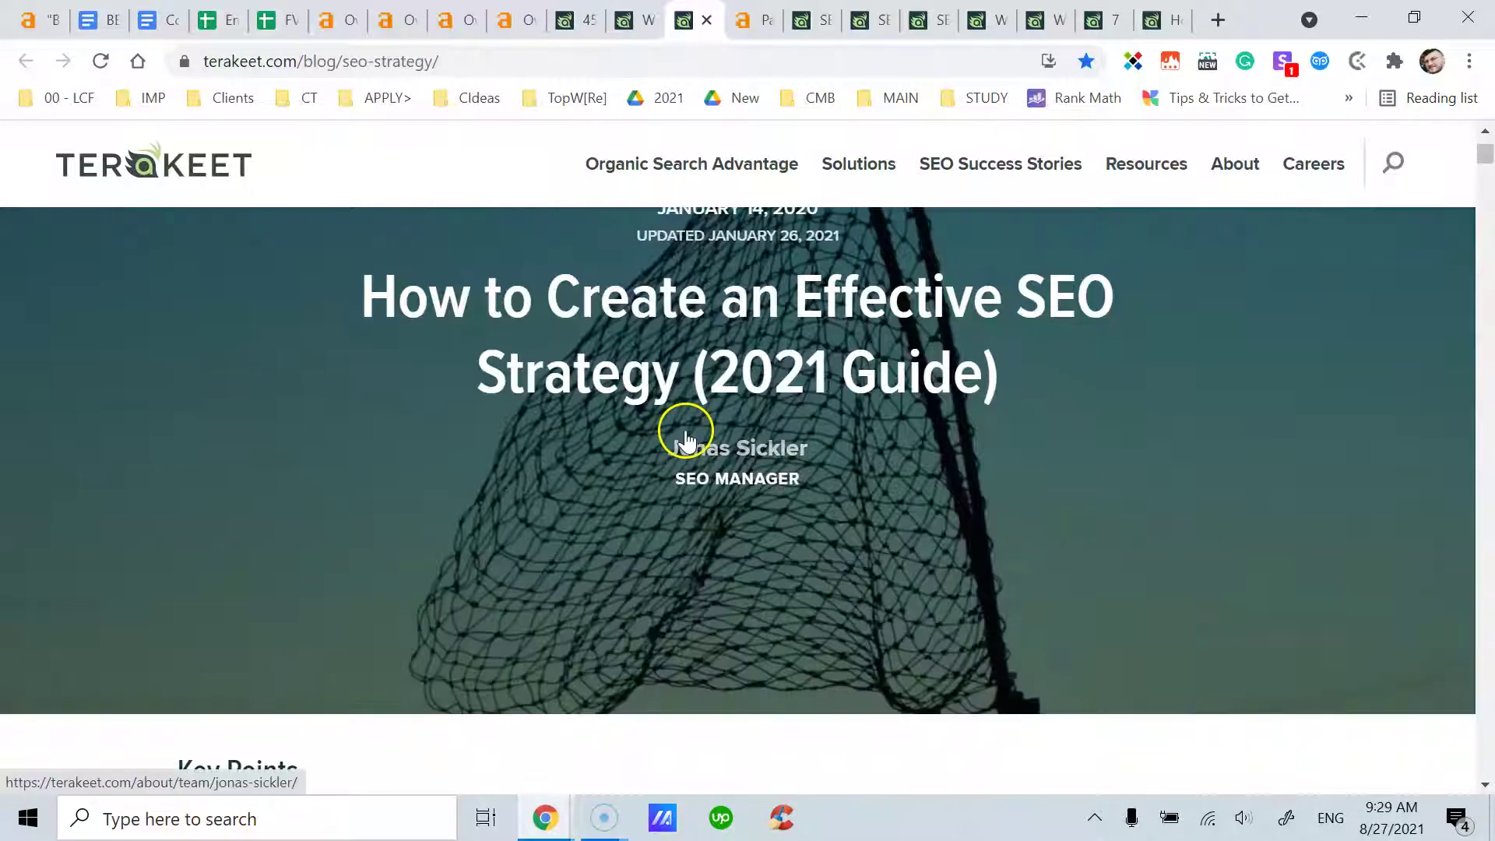
scroll(683, 429, up, 3)
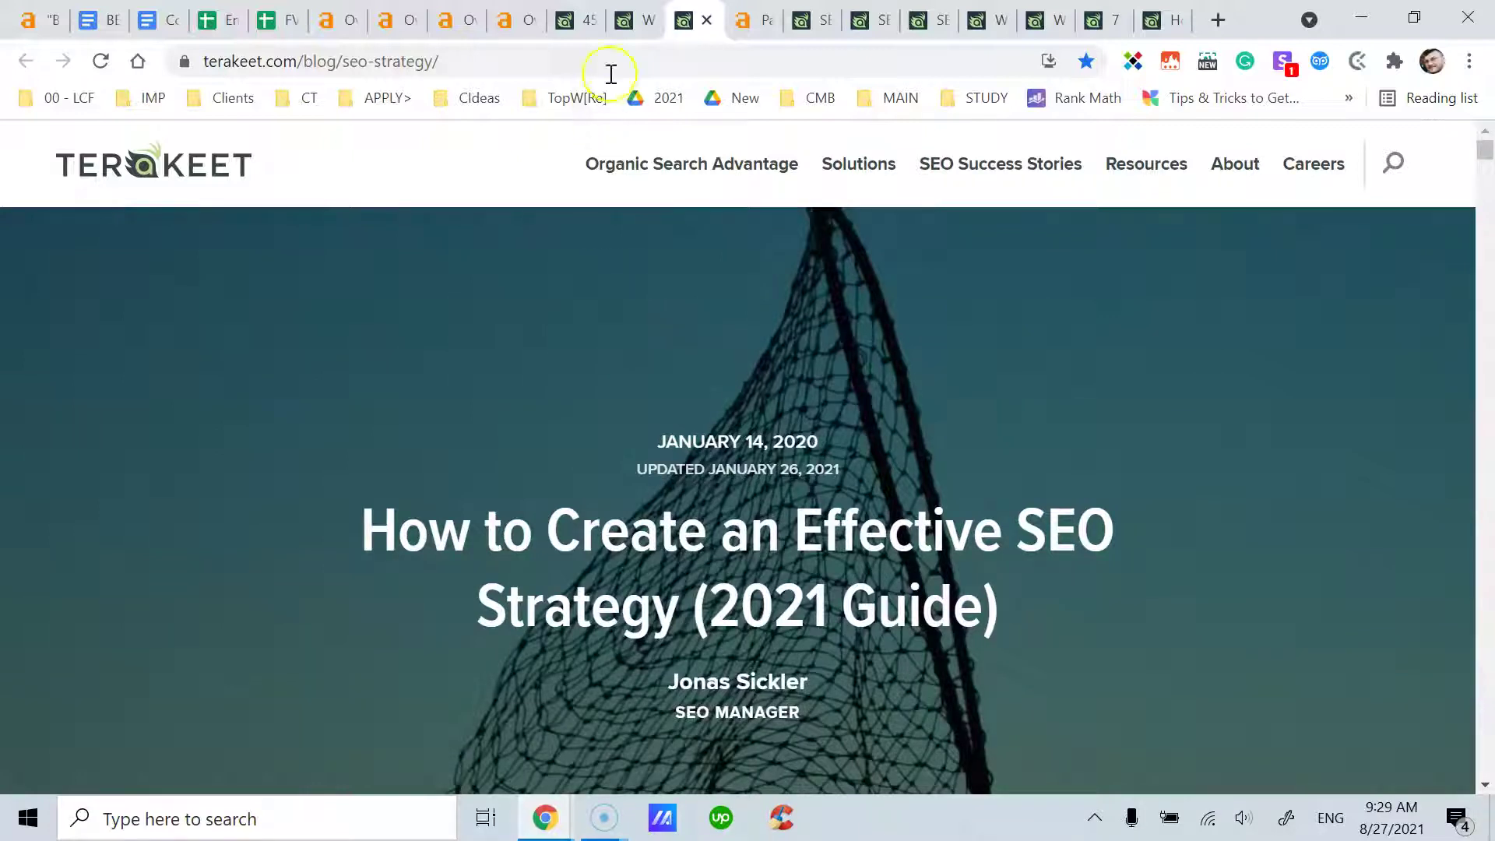
Switch repeatedly among the three open Terakeet blog articles to compare their titles and topics
click(632, 21)
click(579, 21)
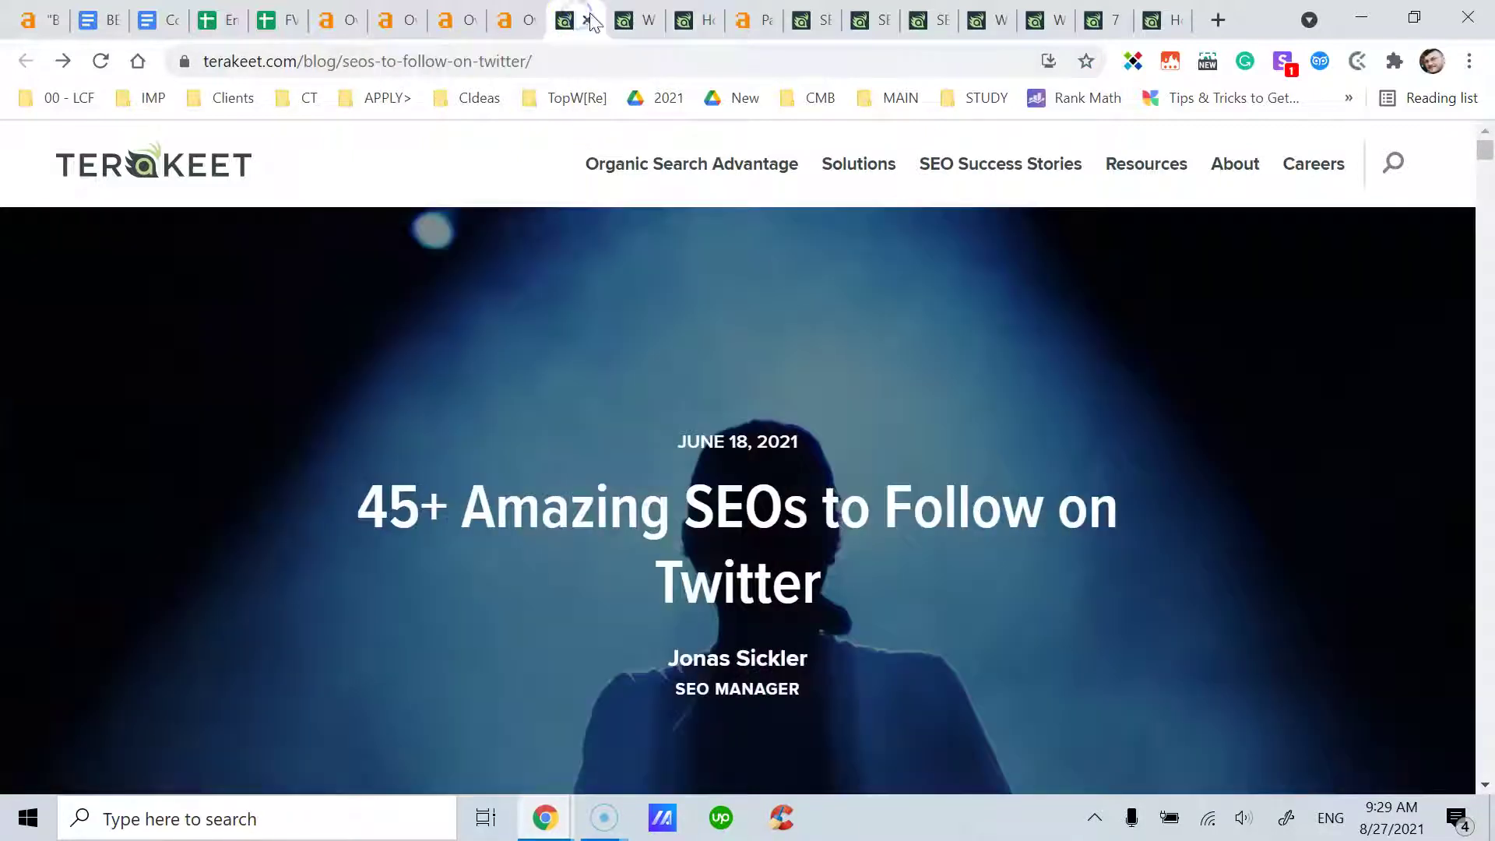
click(632, 21)
click(680, 24)
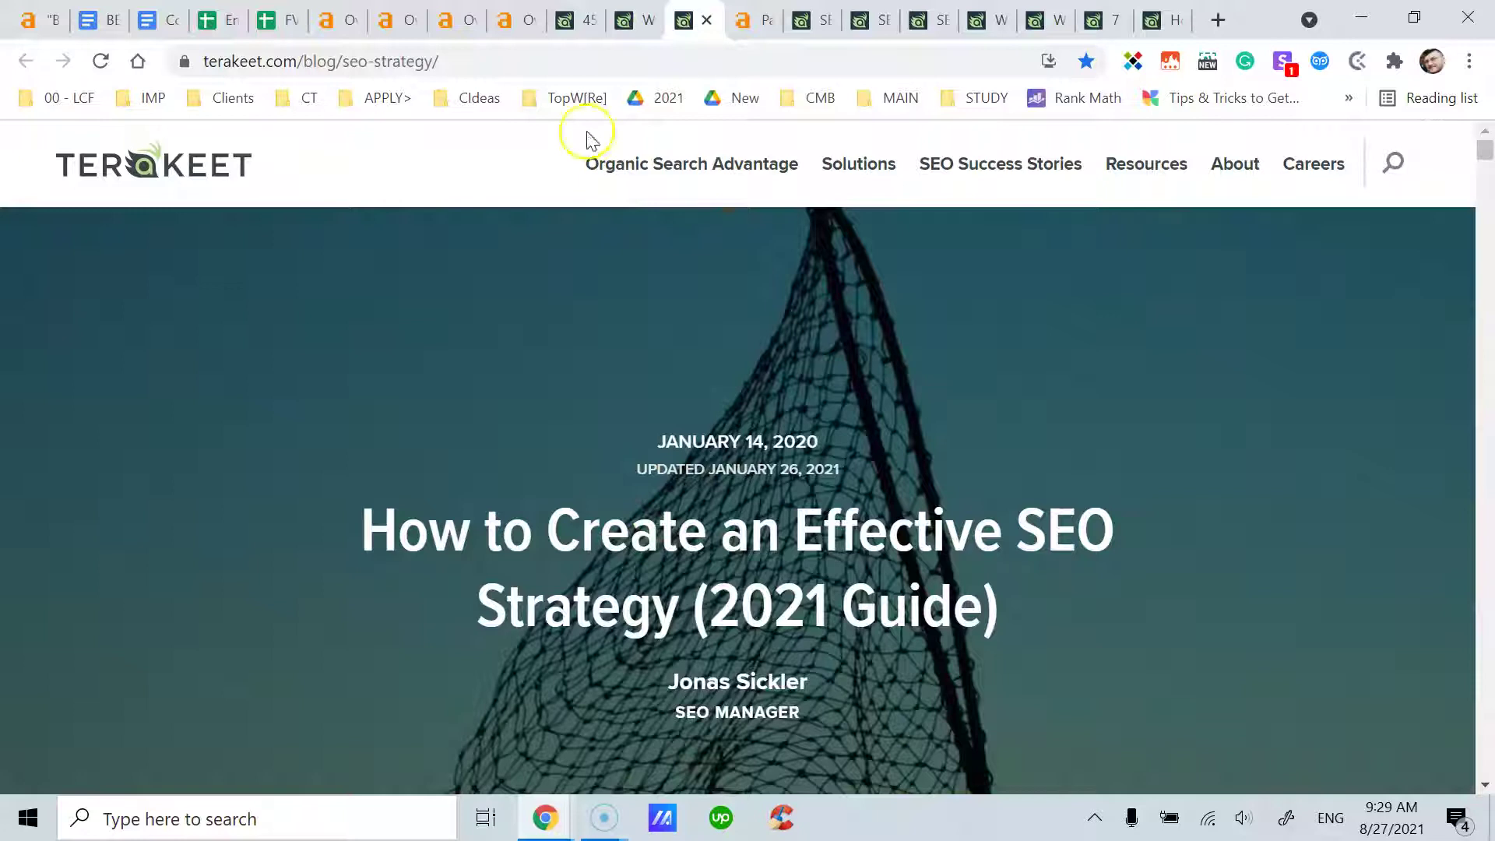
click(627, 21)
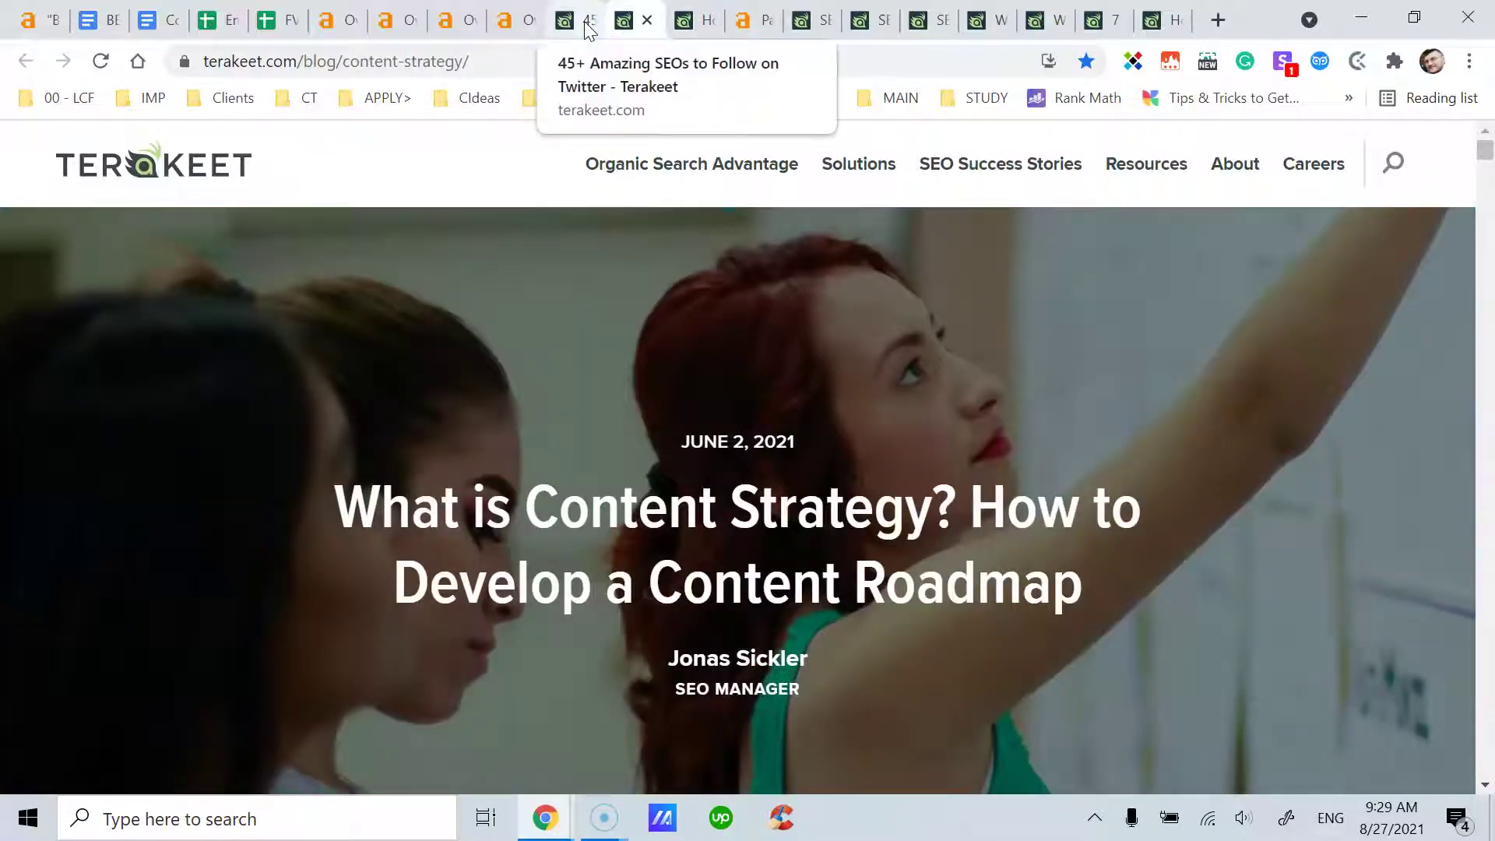
click(586, 23)
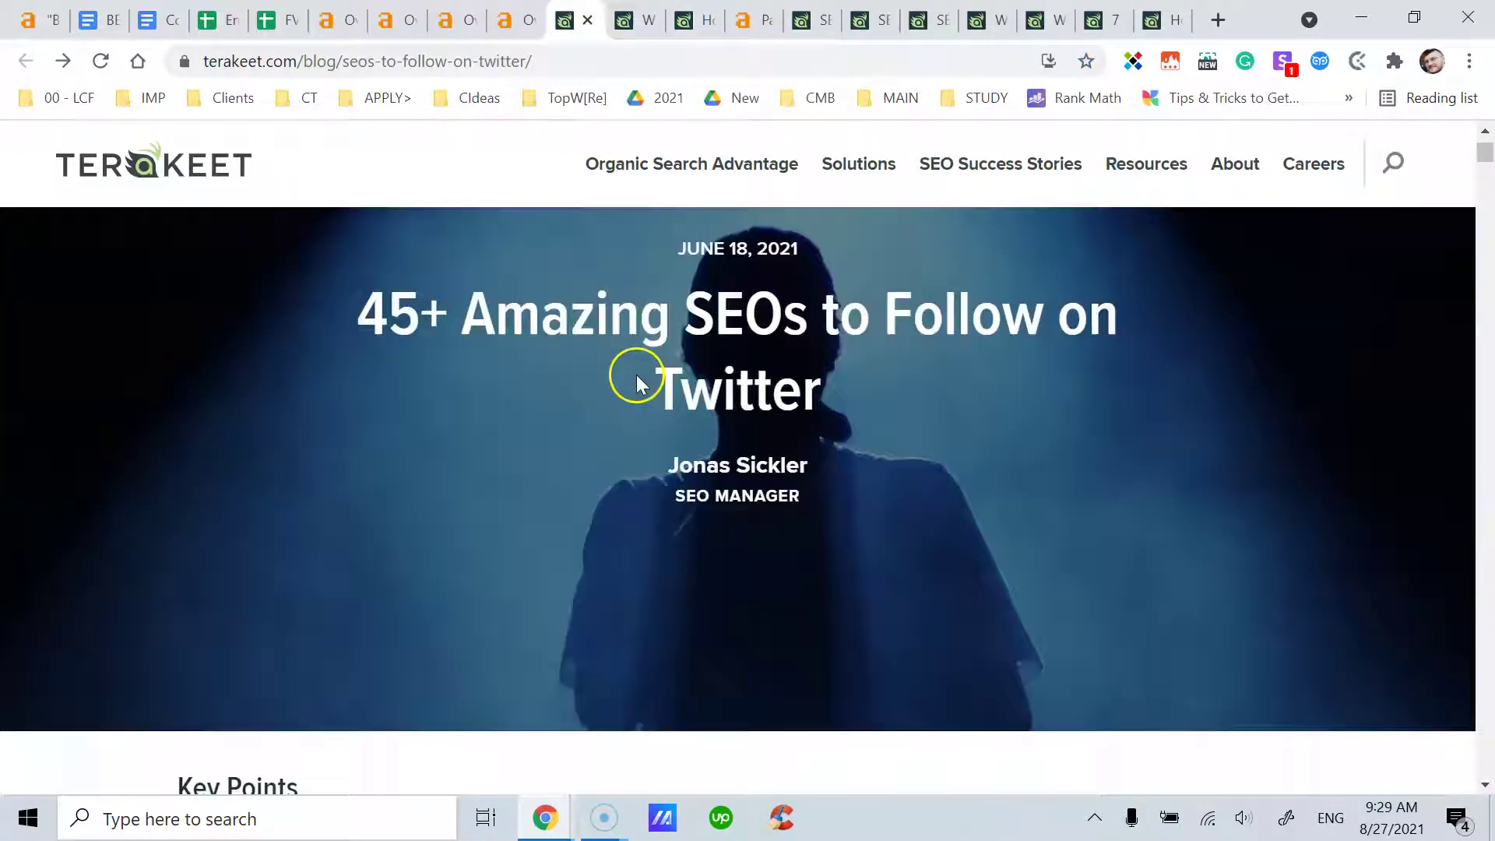
scroll(637, 375, down, 1)
scroll(639, 376, up, 3)
click(628, 21)
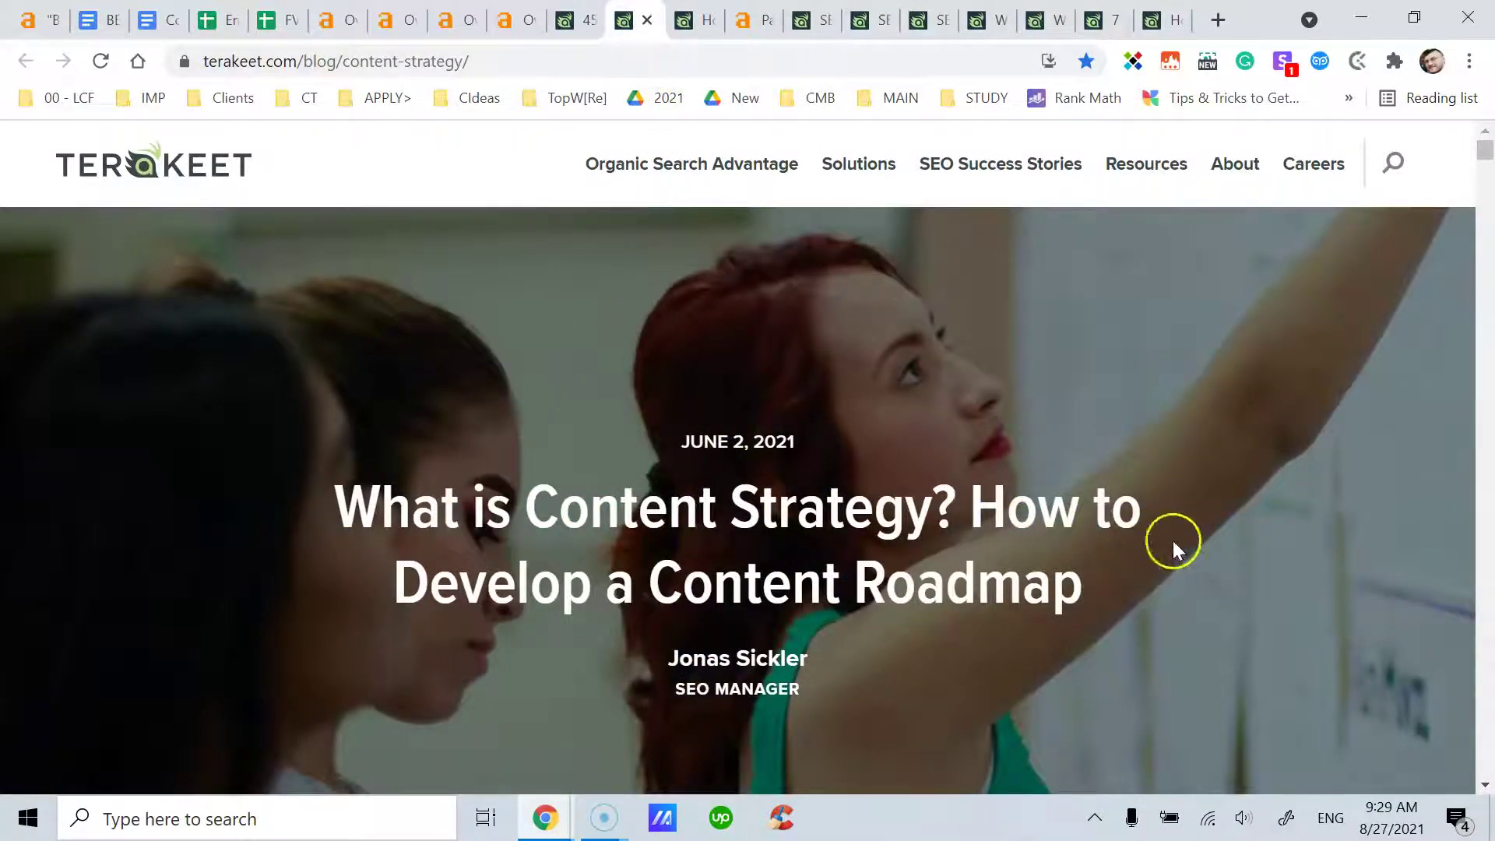
click(597, 25)
click(686, 22)
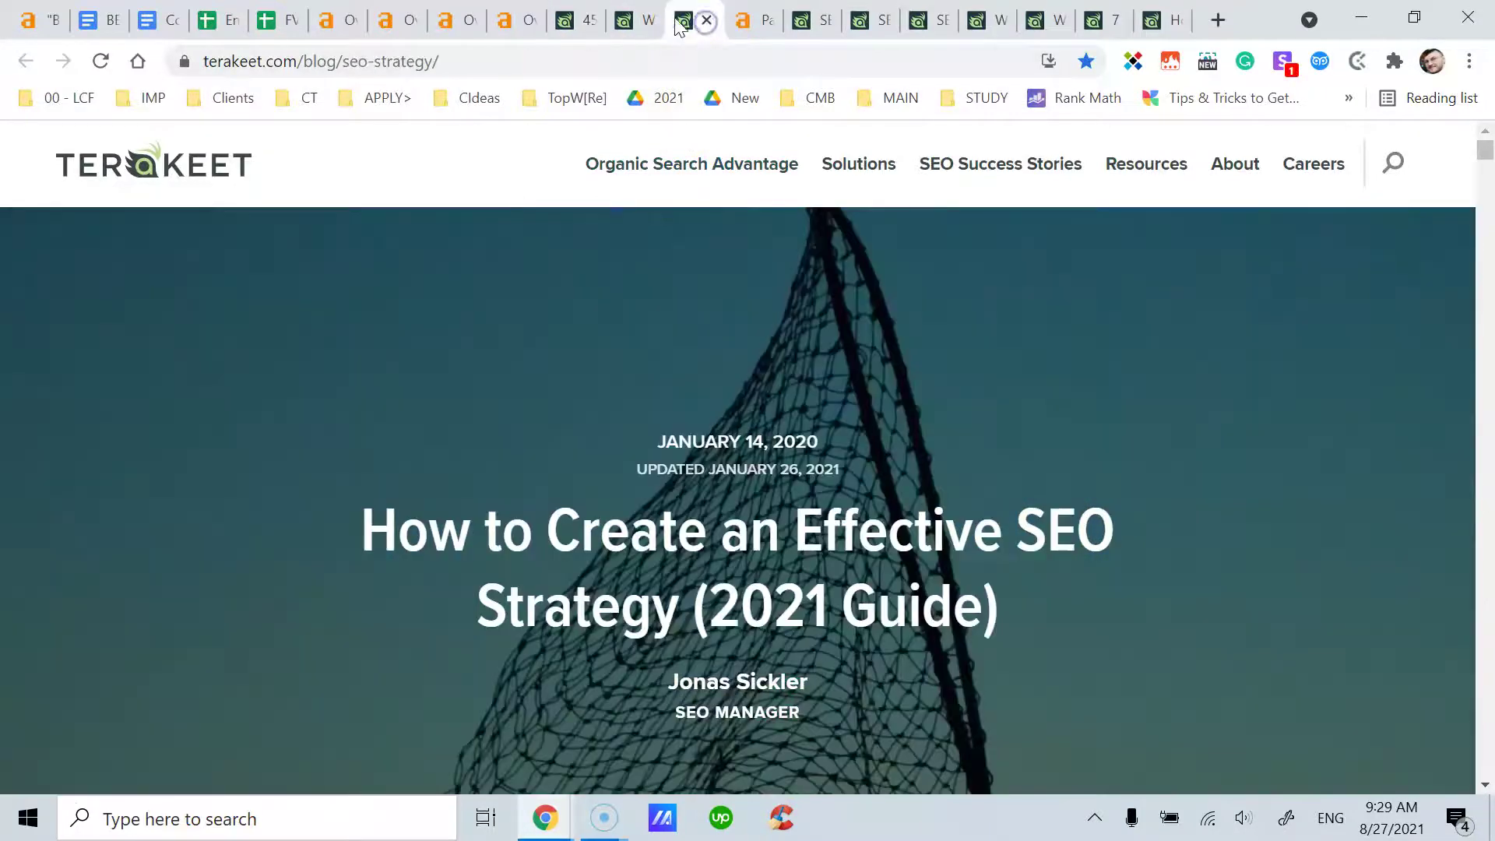
Compare the header images, titles and author lines of the Twitter SEOs, content strategy and SEO strategy articles
click(628, 22)
click(576, 23)
click(685, 444)
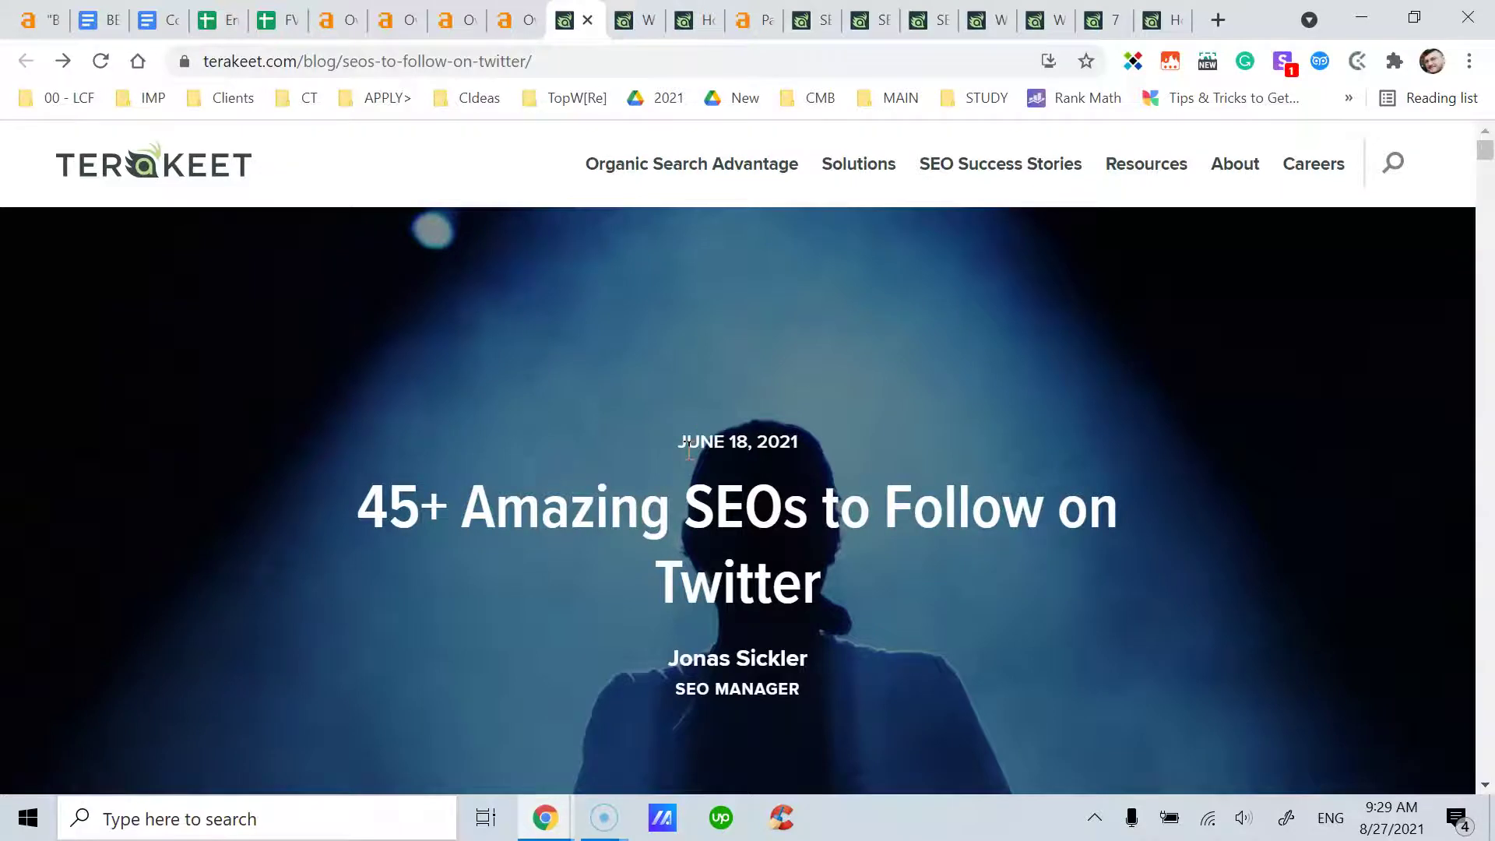
click(645, 25)
click(697, 24)
click(632, 487)
click(759, 578)
click(628, 21)
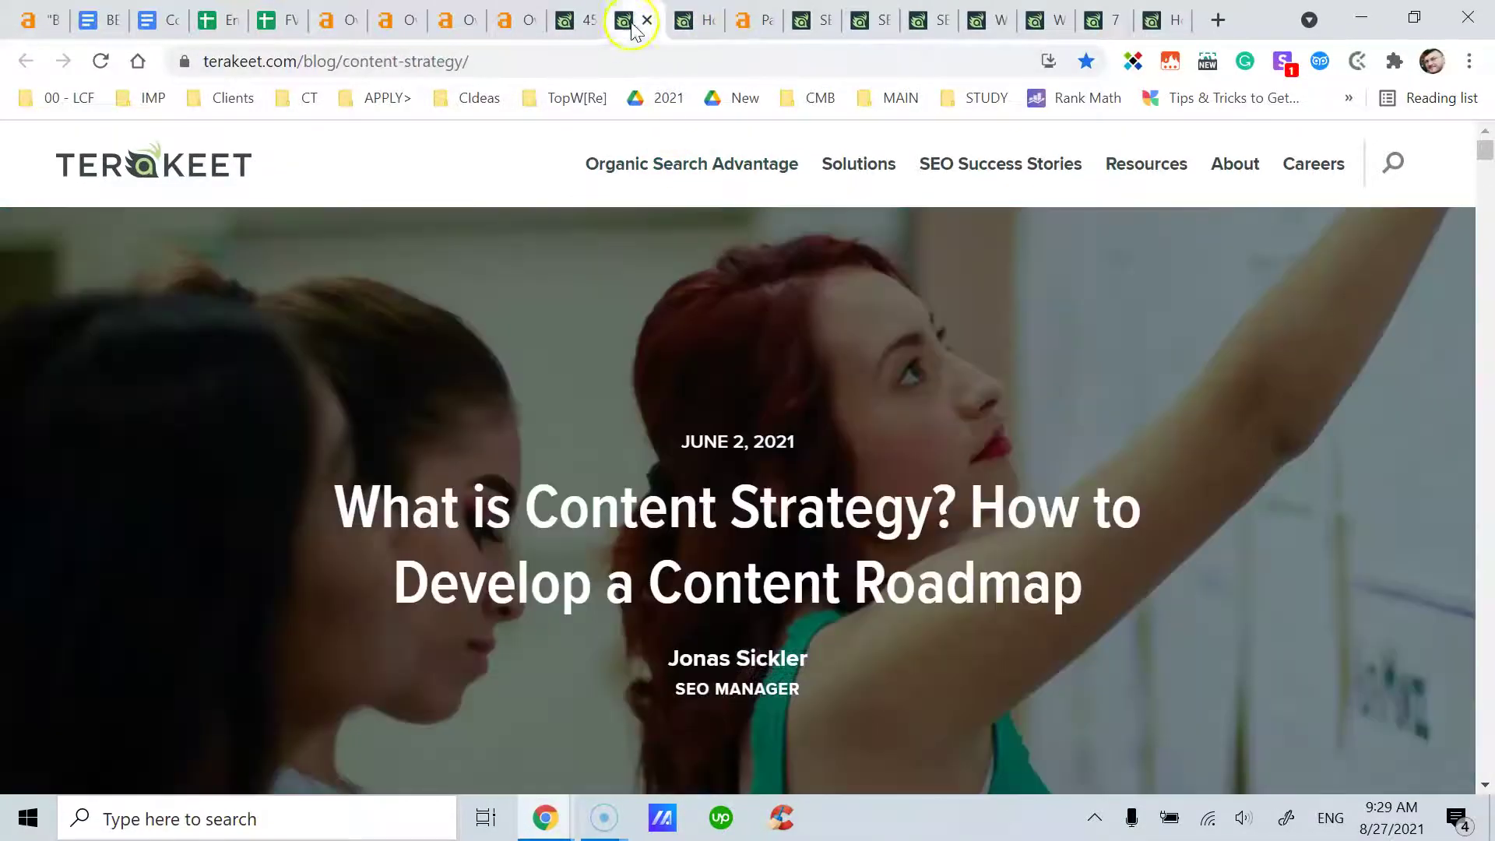
click(585, 29)
click(596, 423)
click(792, 524)
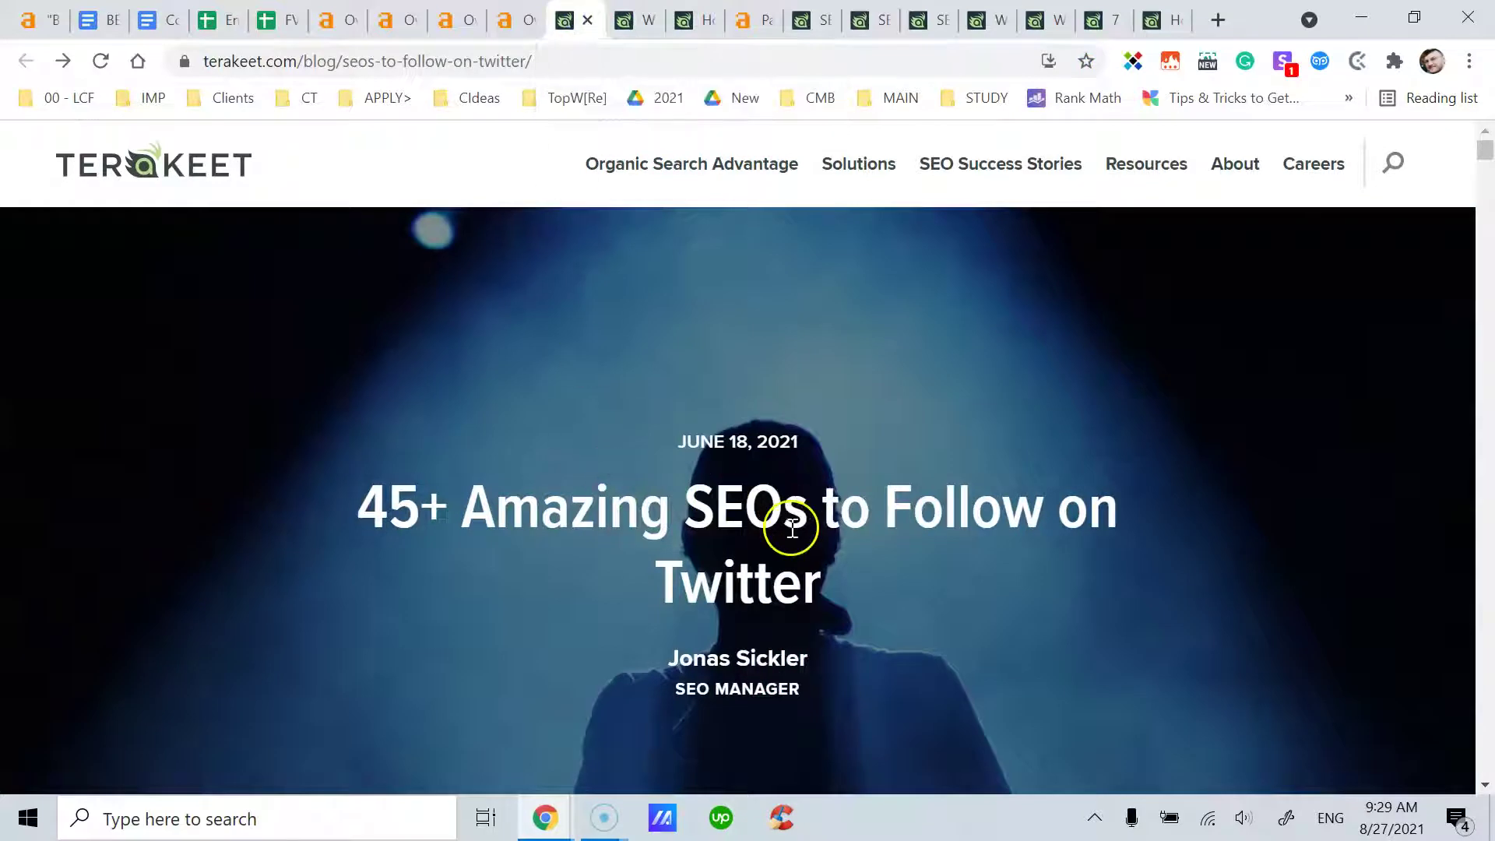
click(645, 24)
click(700, 25)
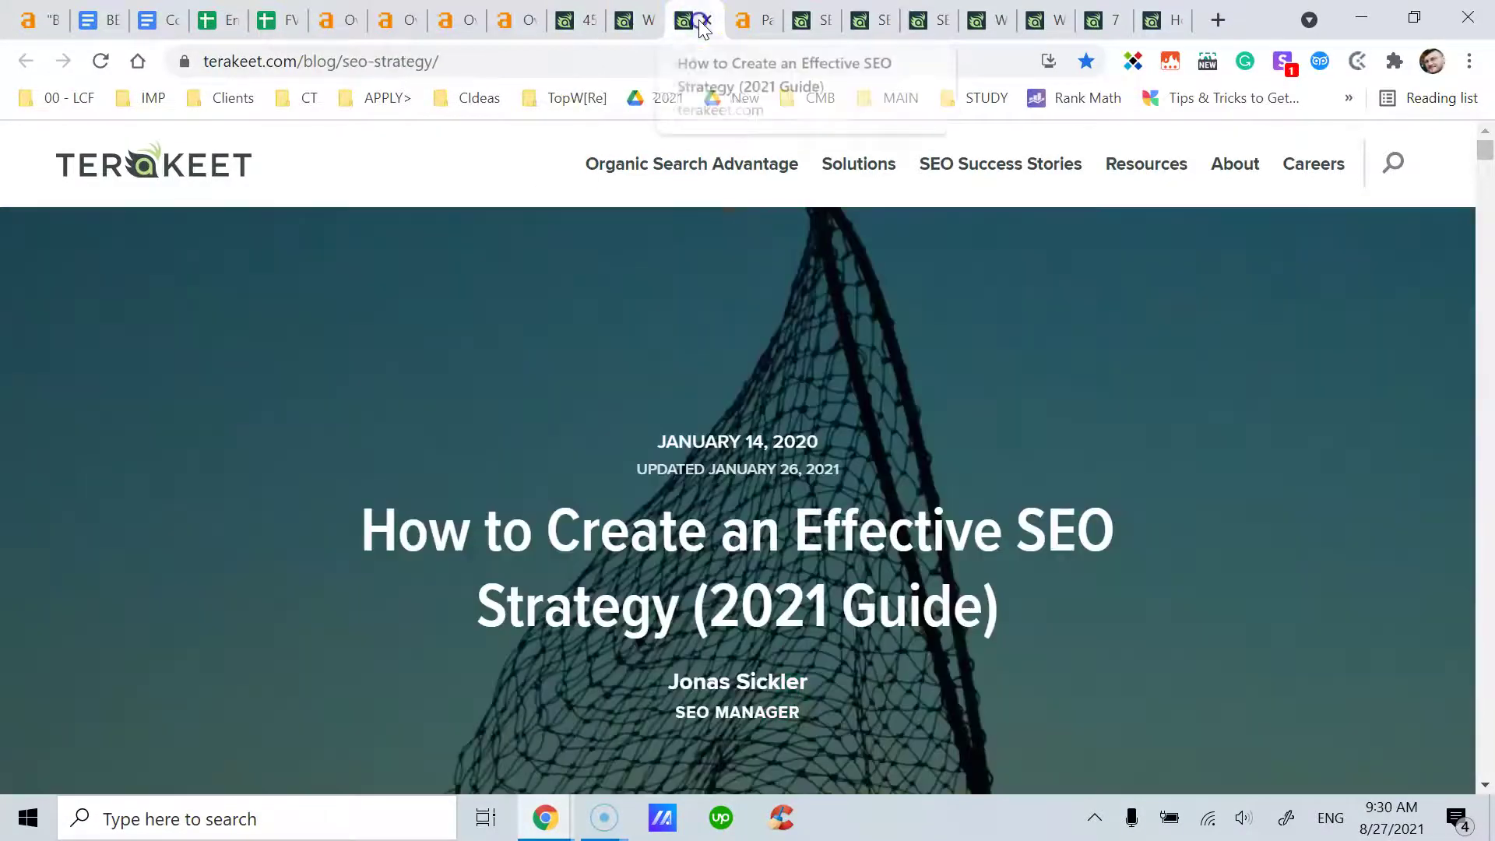
click(584, 25)
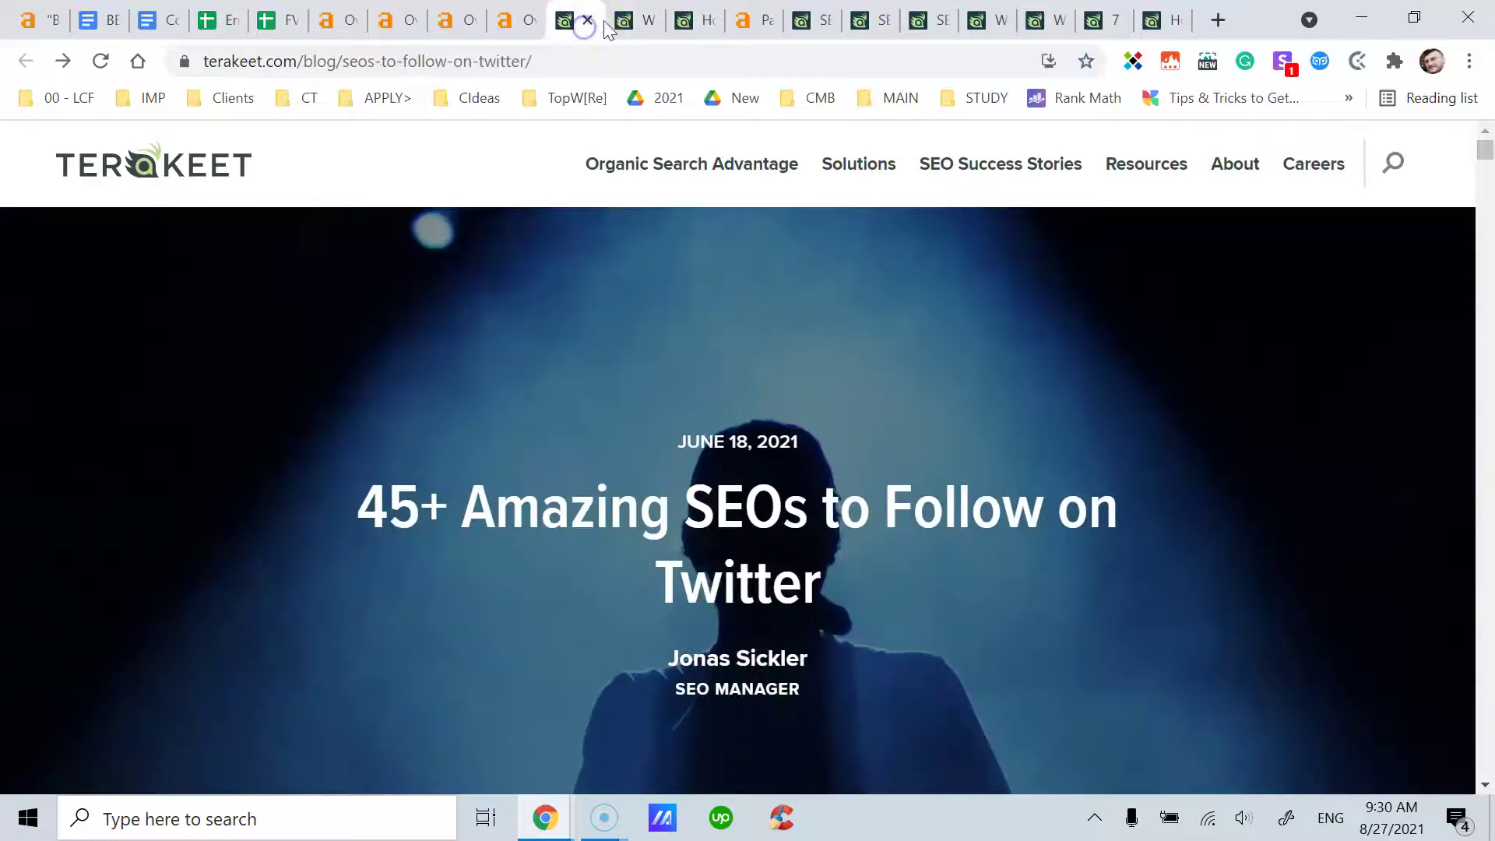
click(628, 25)
click(746, 686)
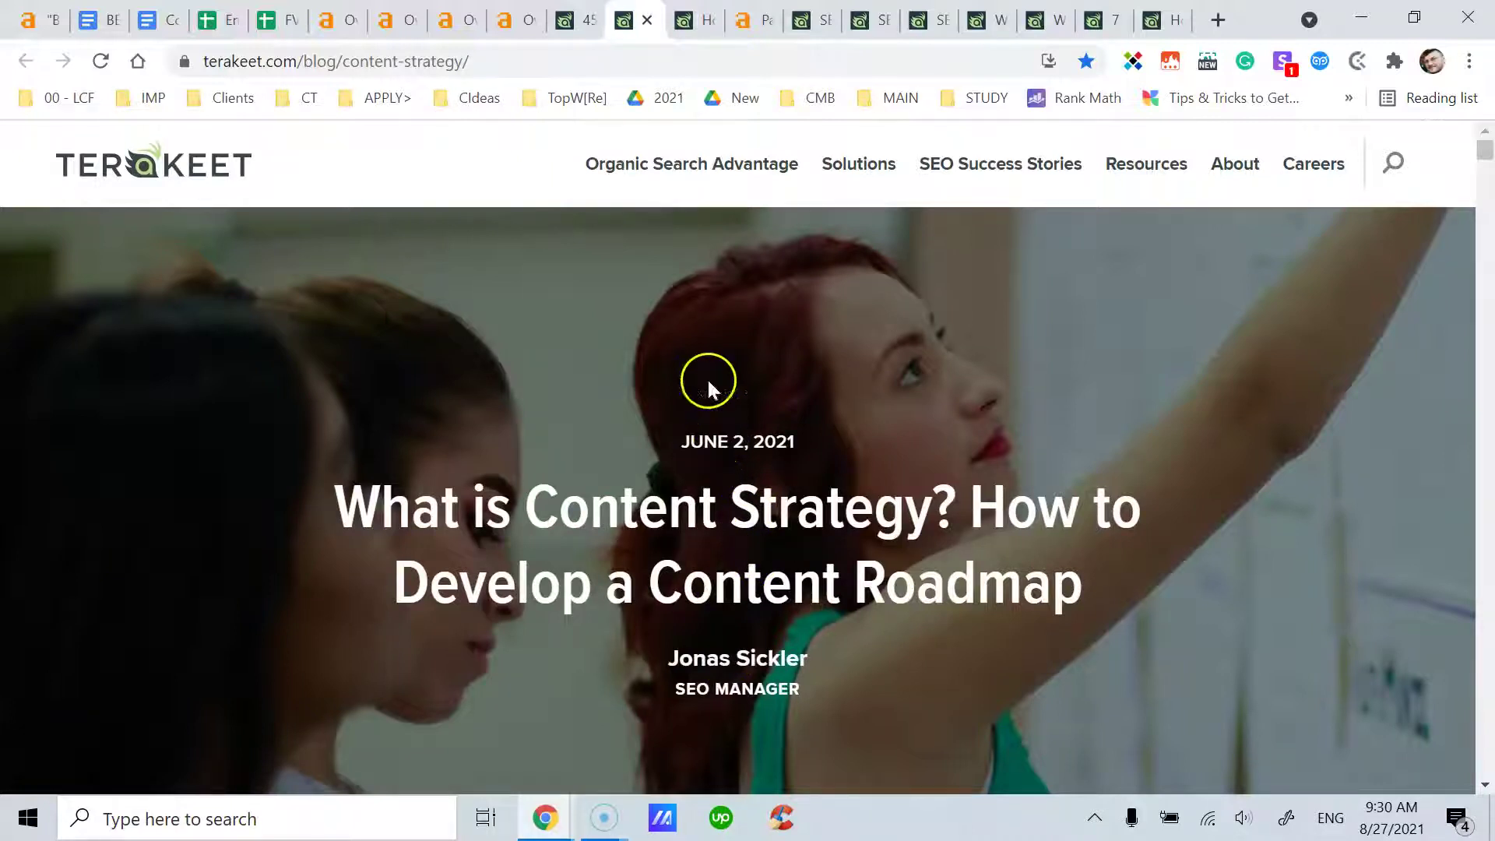
Examine the header image and opening section of the "45+ Amazing SEOs to Follow on Twitter" article
click(595, 24)
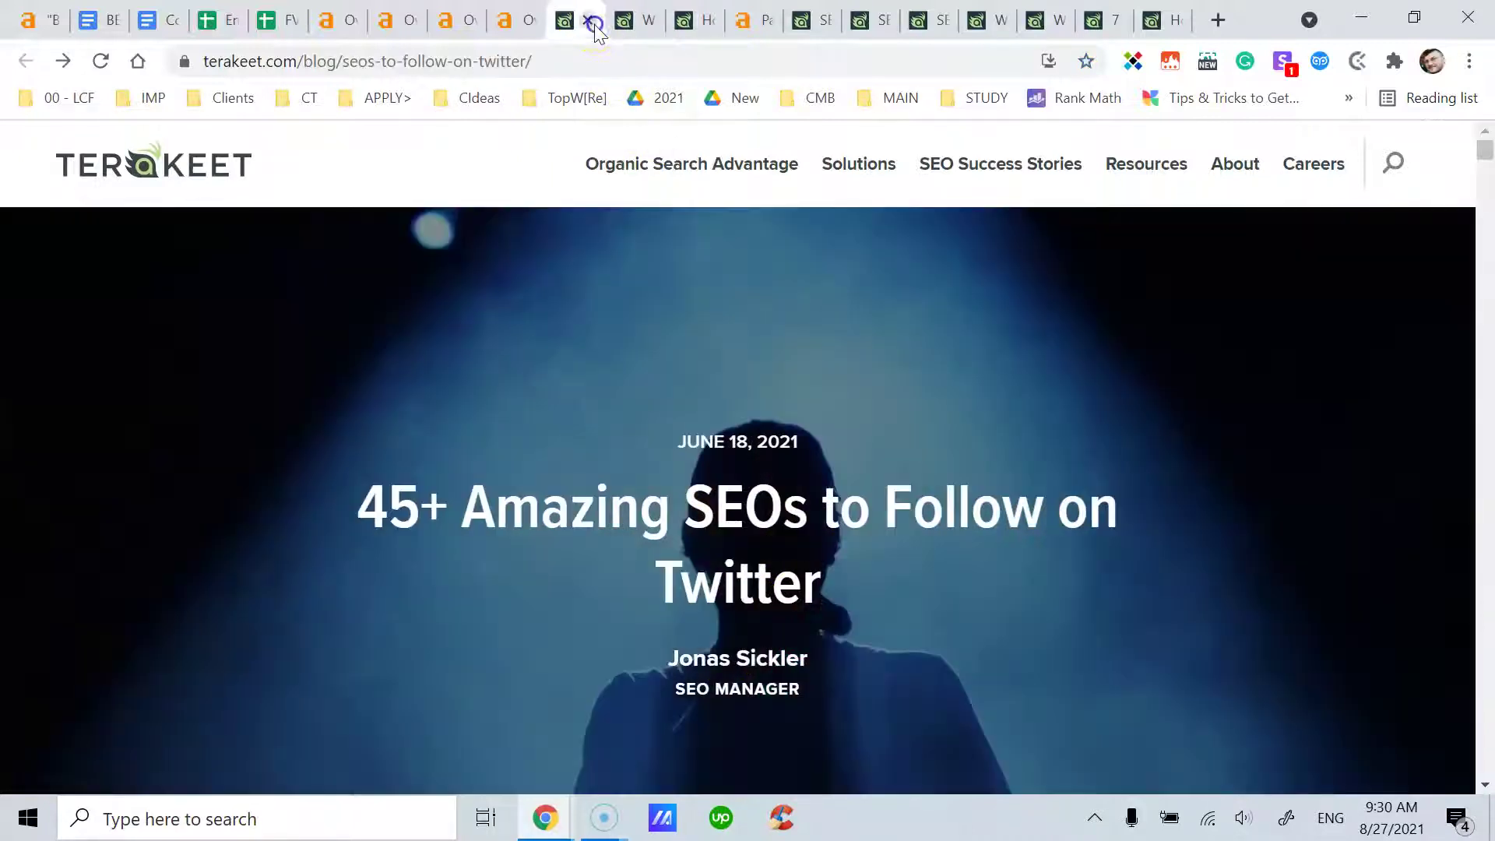
scroll(709, 366, down, 4)
scroll(709, 365, up, 4)
right_click(721, 351)
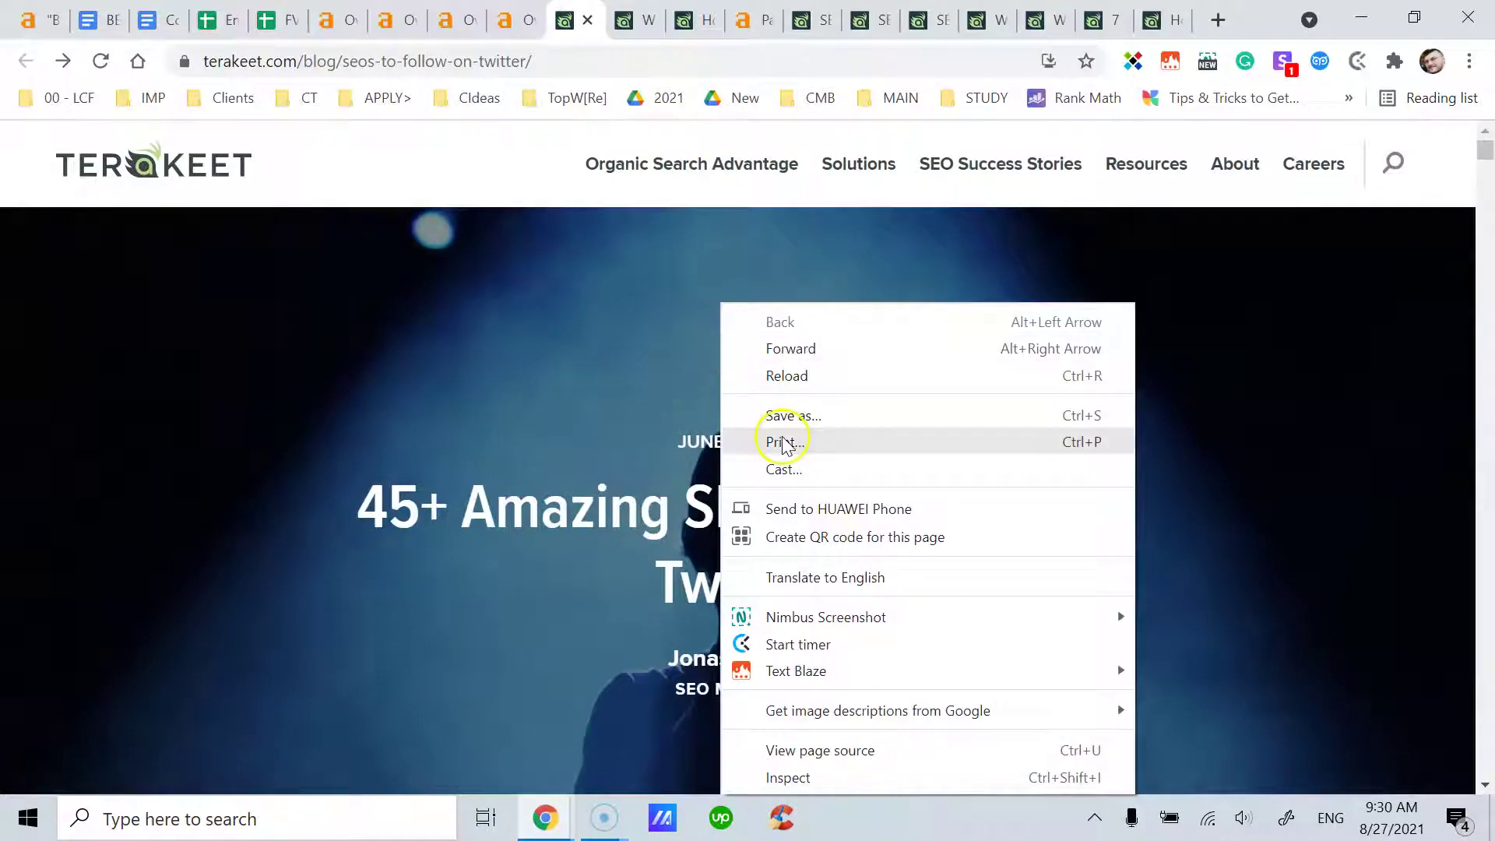
click(450, 353)
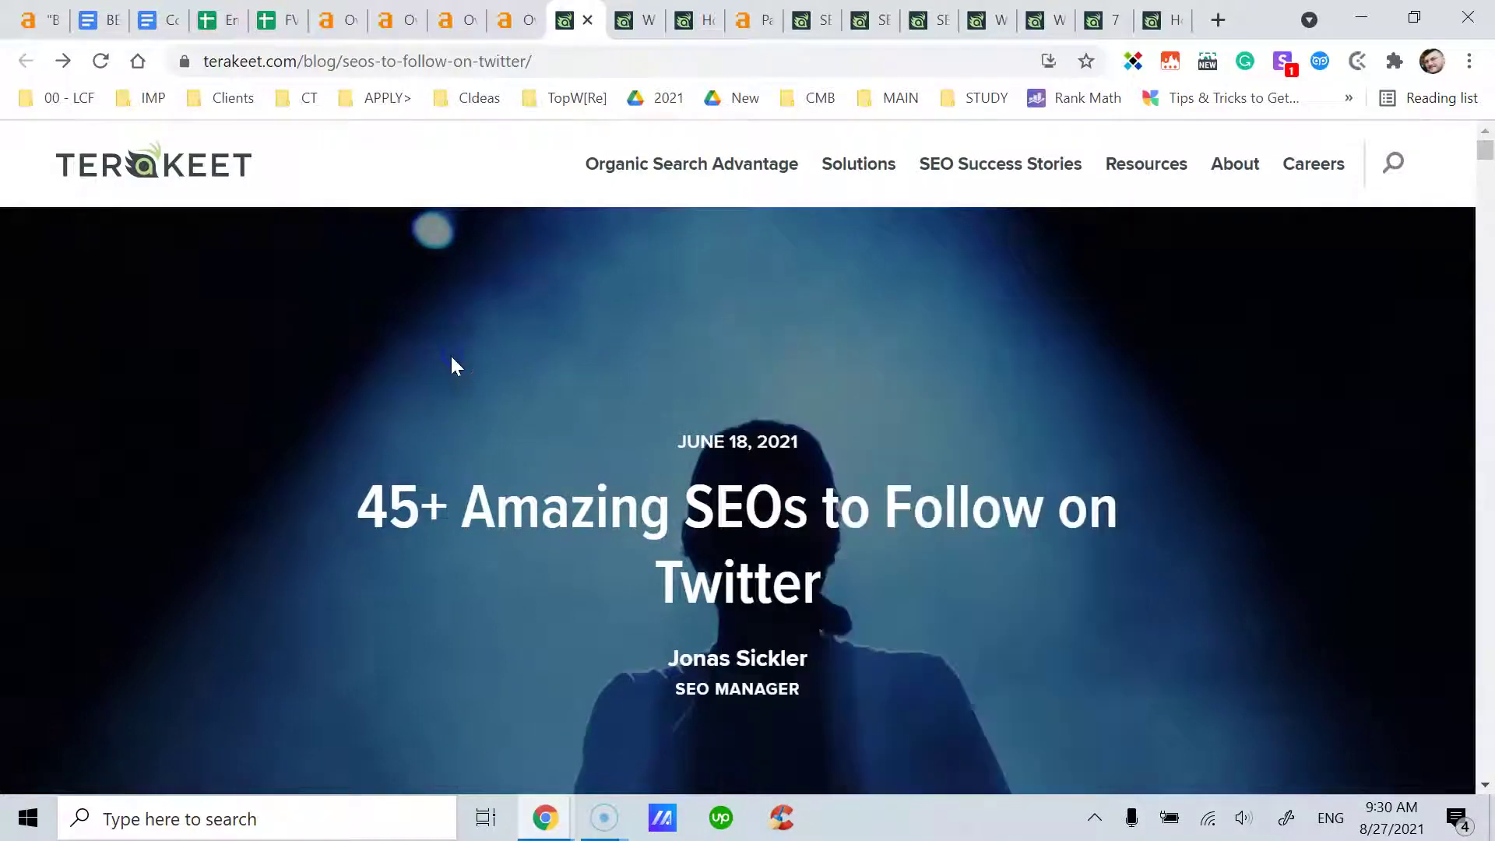
scroll(589, 408, down, 5)
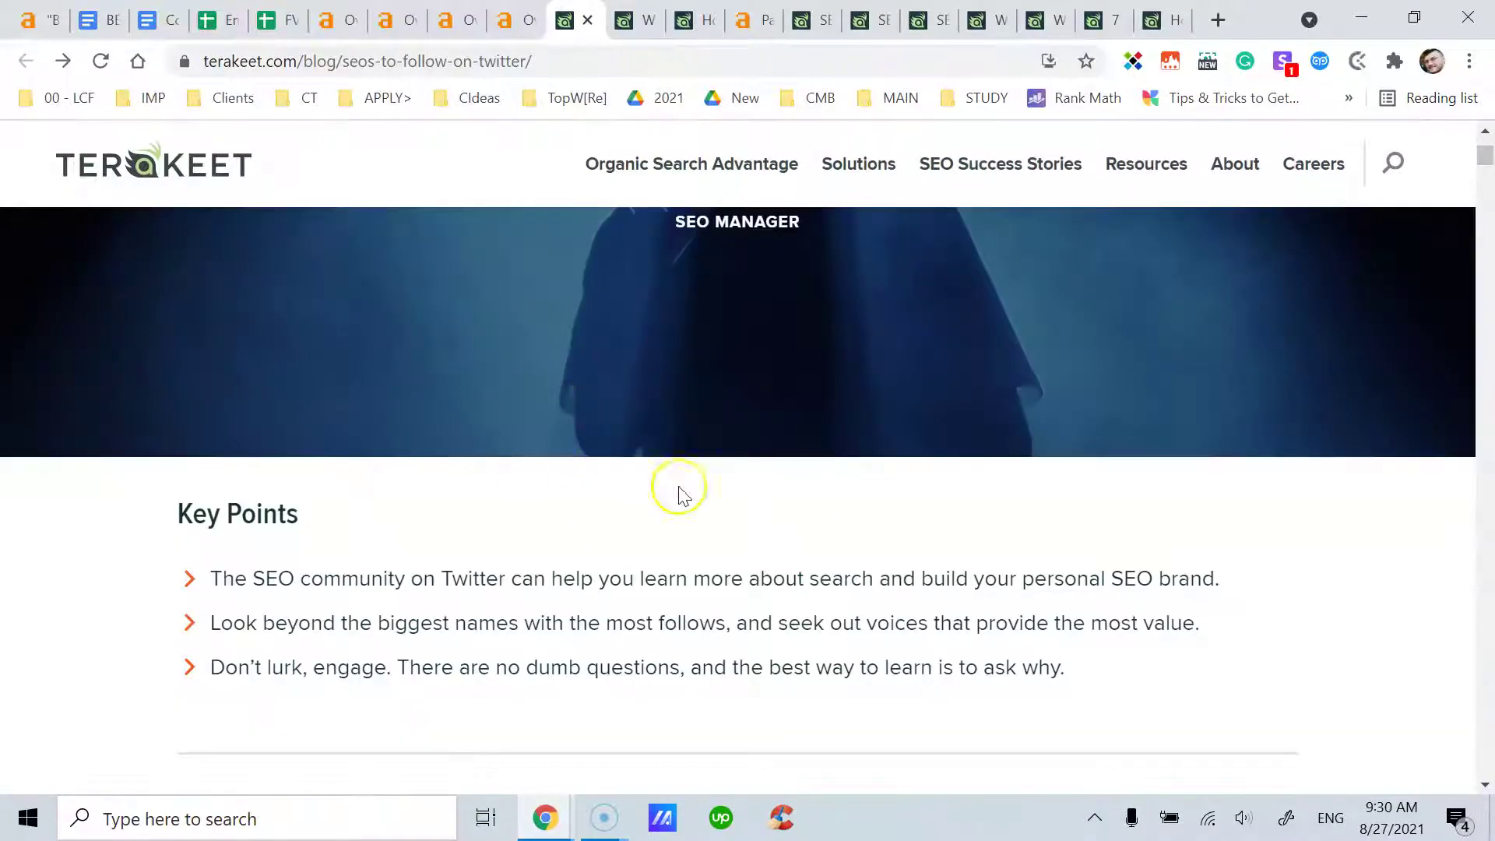
scroll(646, 475, down, 4)
scroll(619, 455, up, 9)
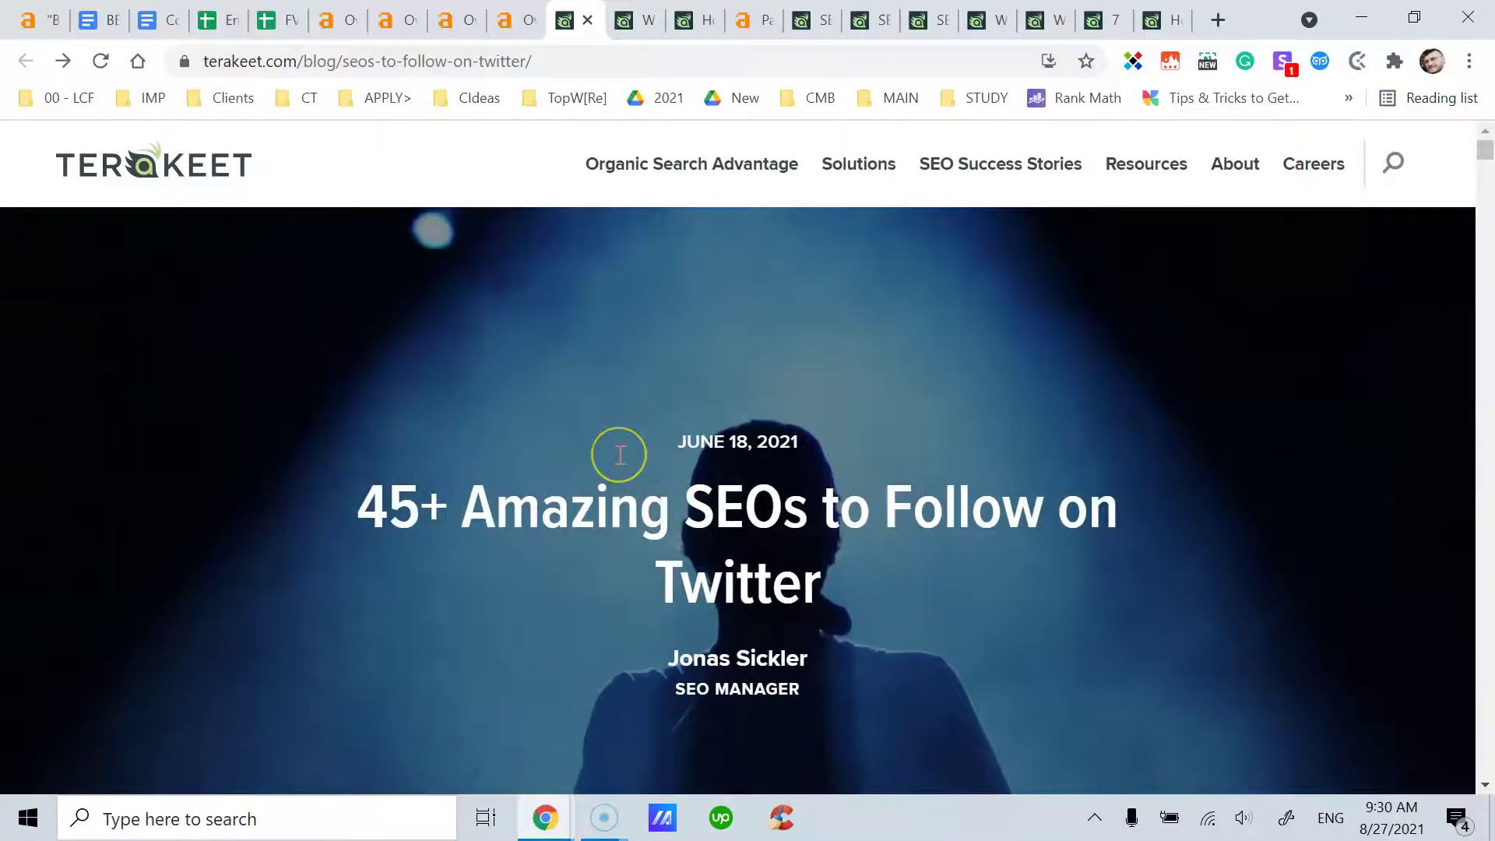
right_click(586, 348)
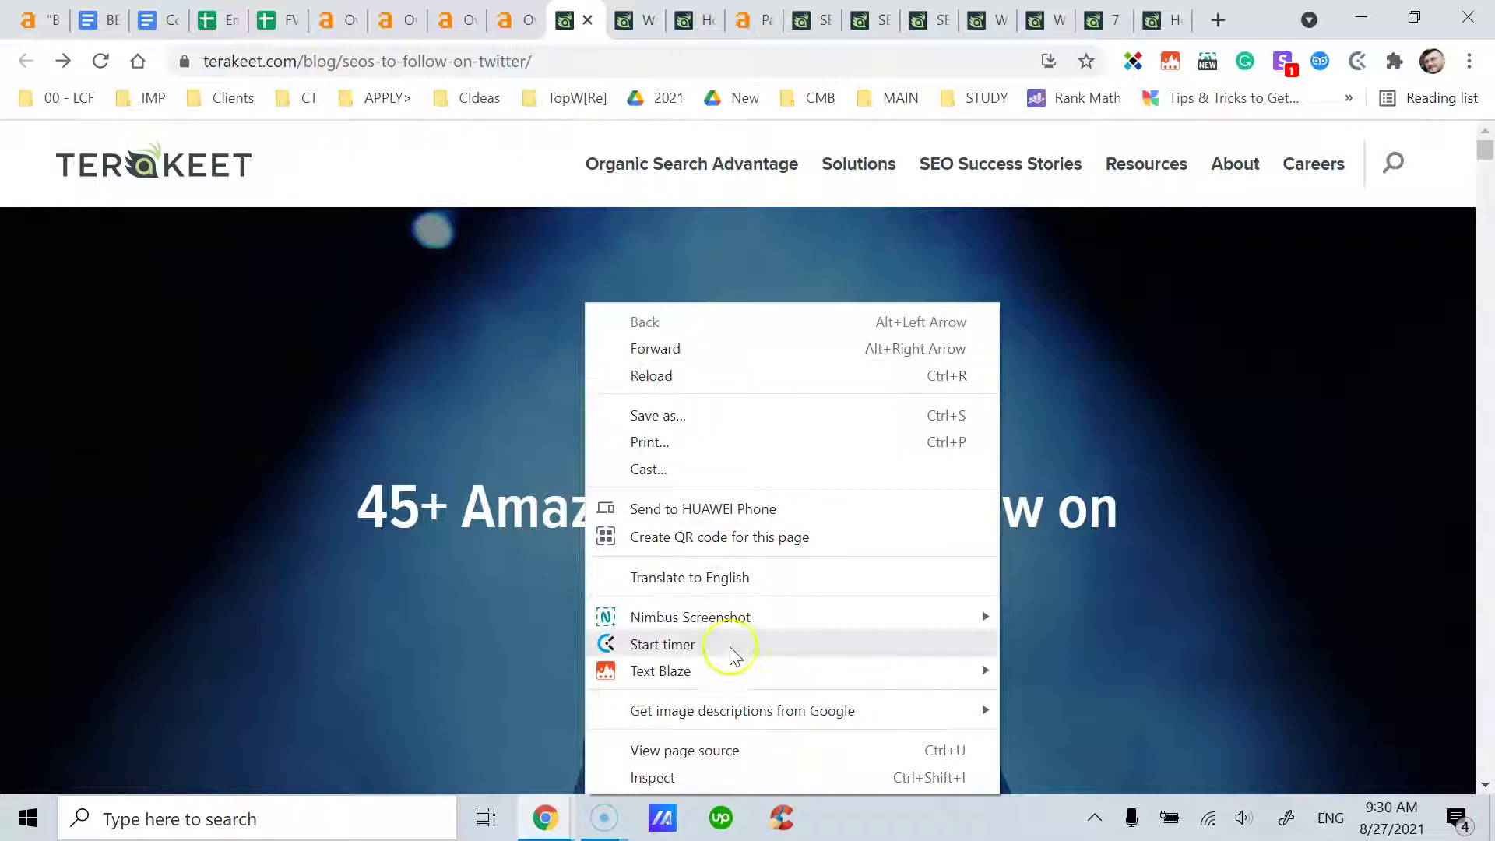
click(498, 422)
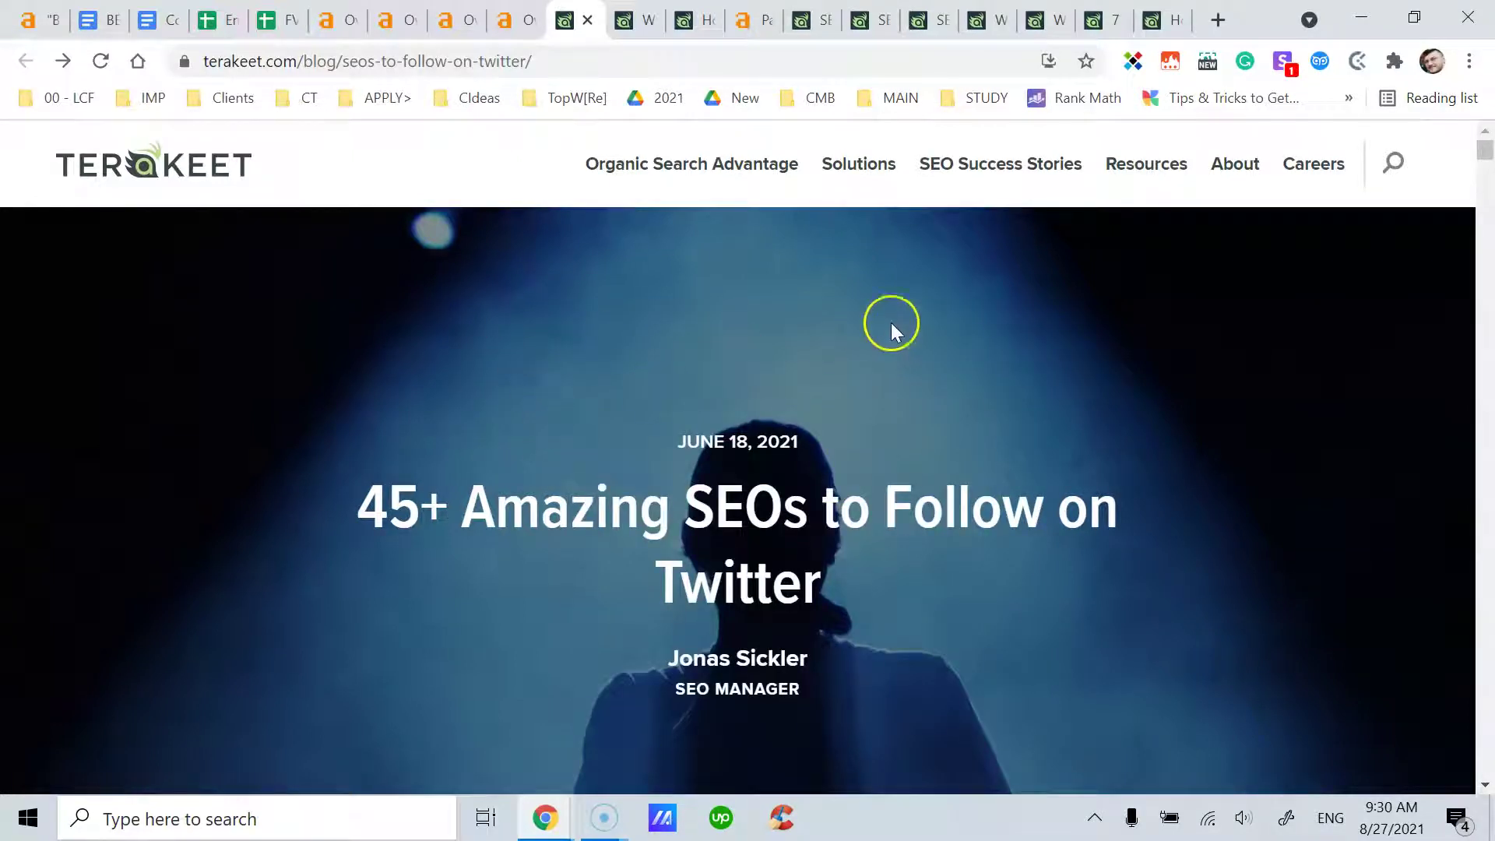
scroll(987, 468, down, 5)
scroll(989, 433, up, 5)
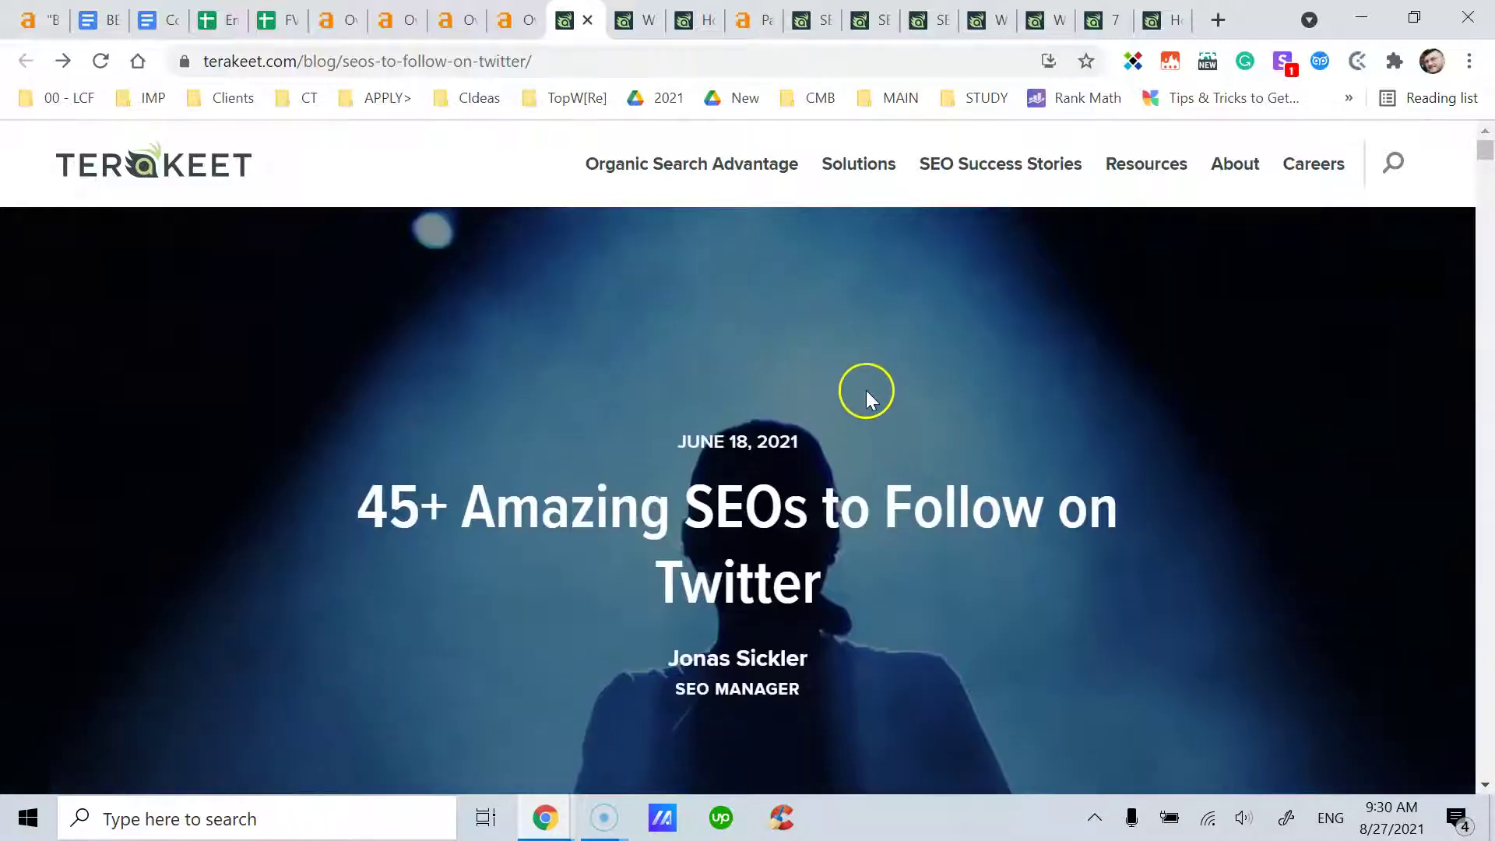
Bring the Key Points sections of the Twitter SEOs, content strategy and SEO strategy articles into view to compare their layout
scroll(615, 372, down, 4)
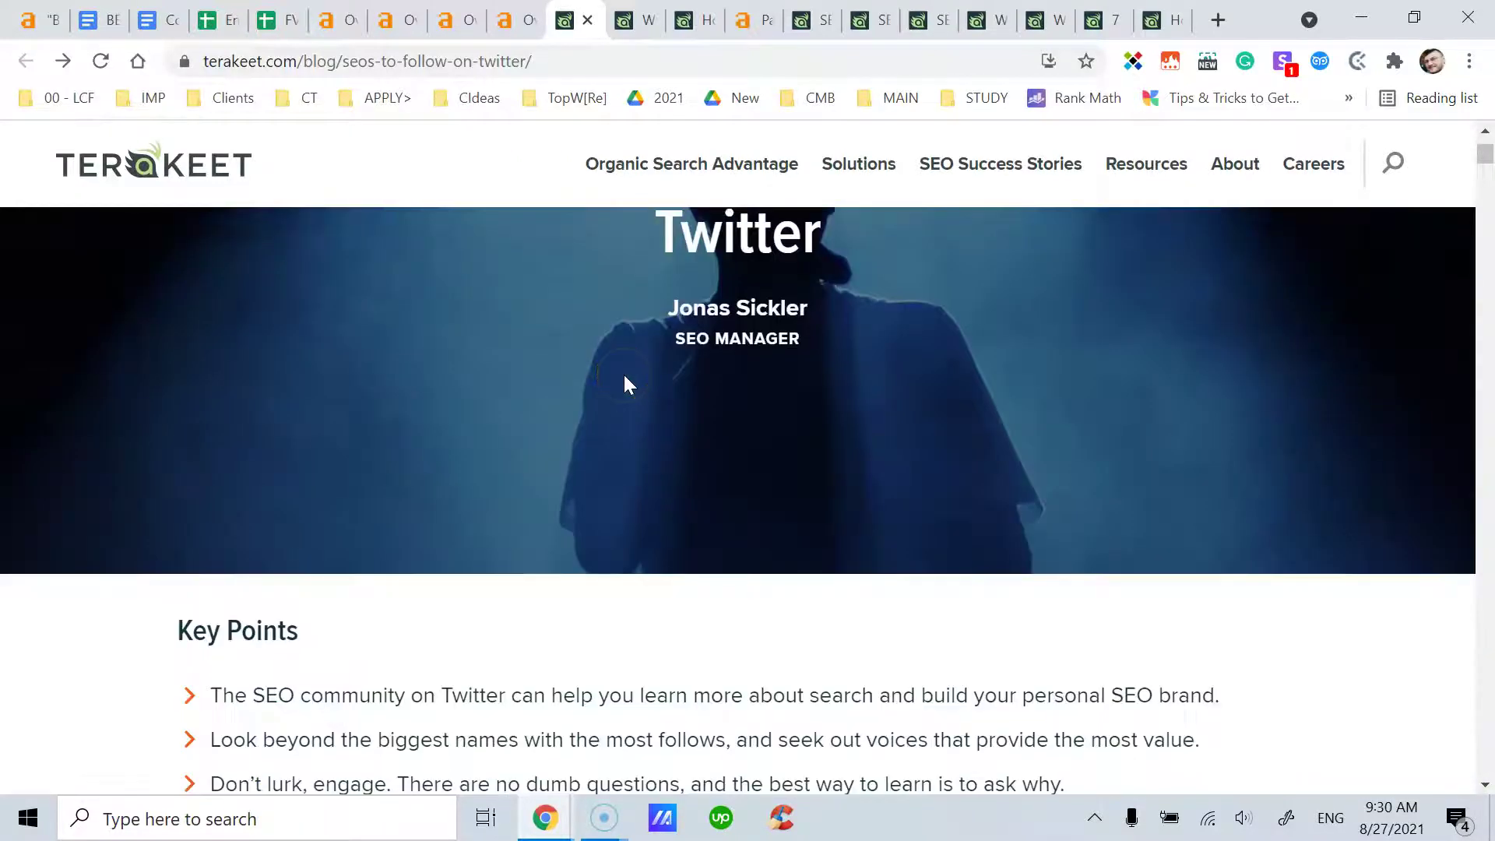
scroll(627, 382, down, 3)
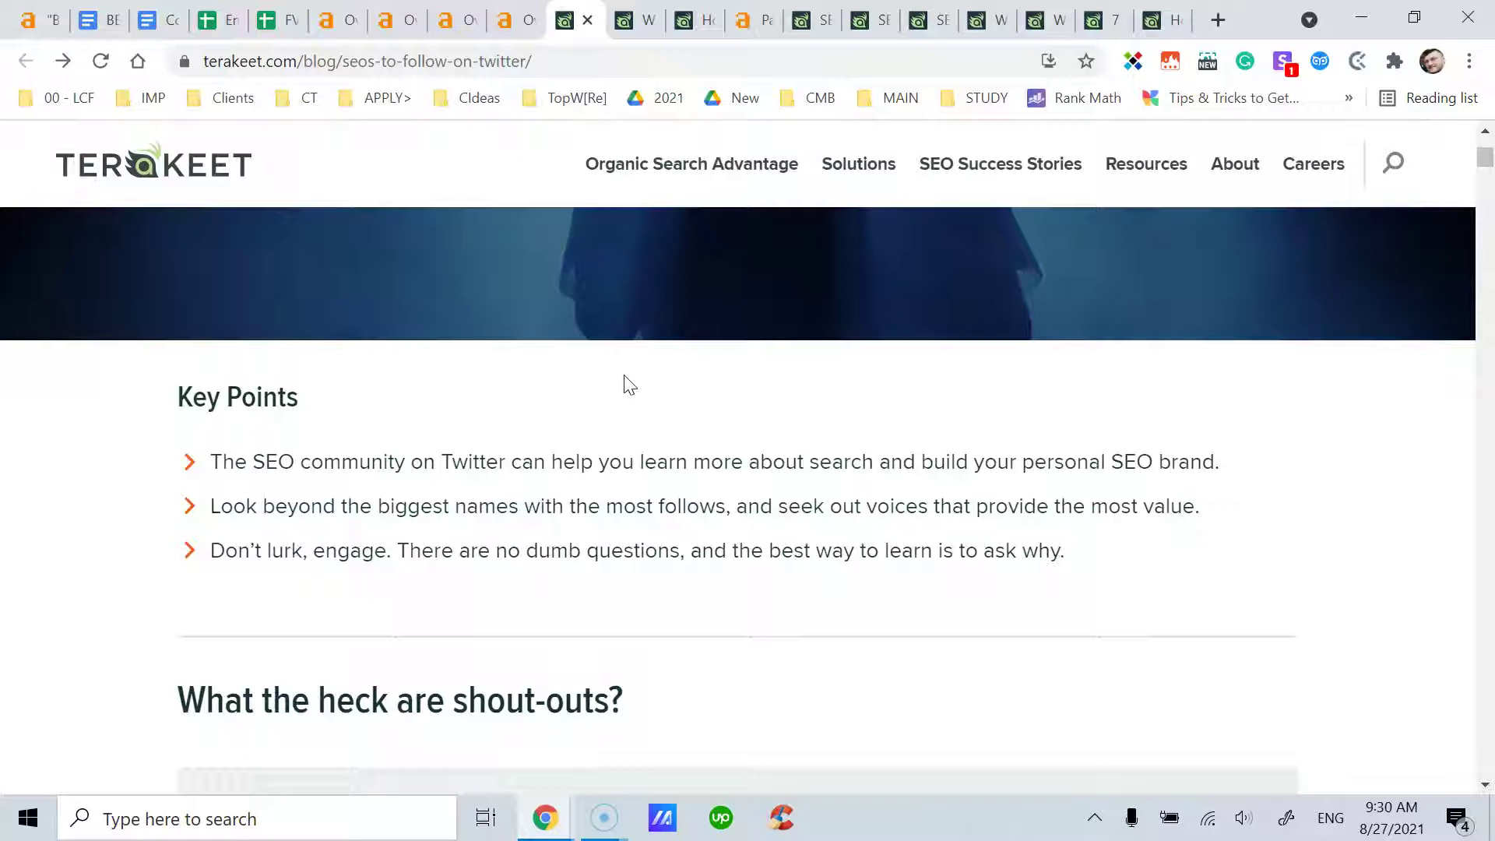
click(634, 21)
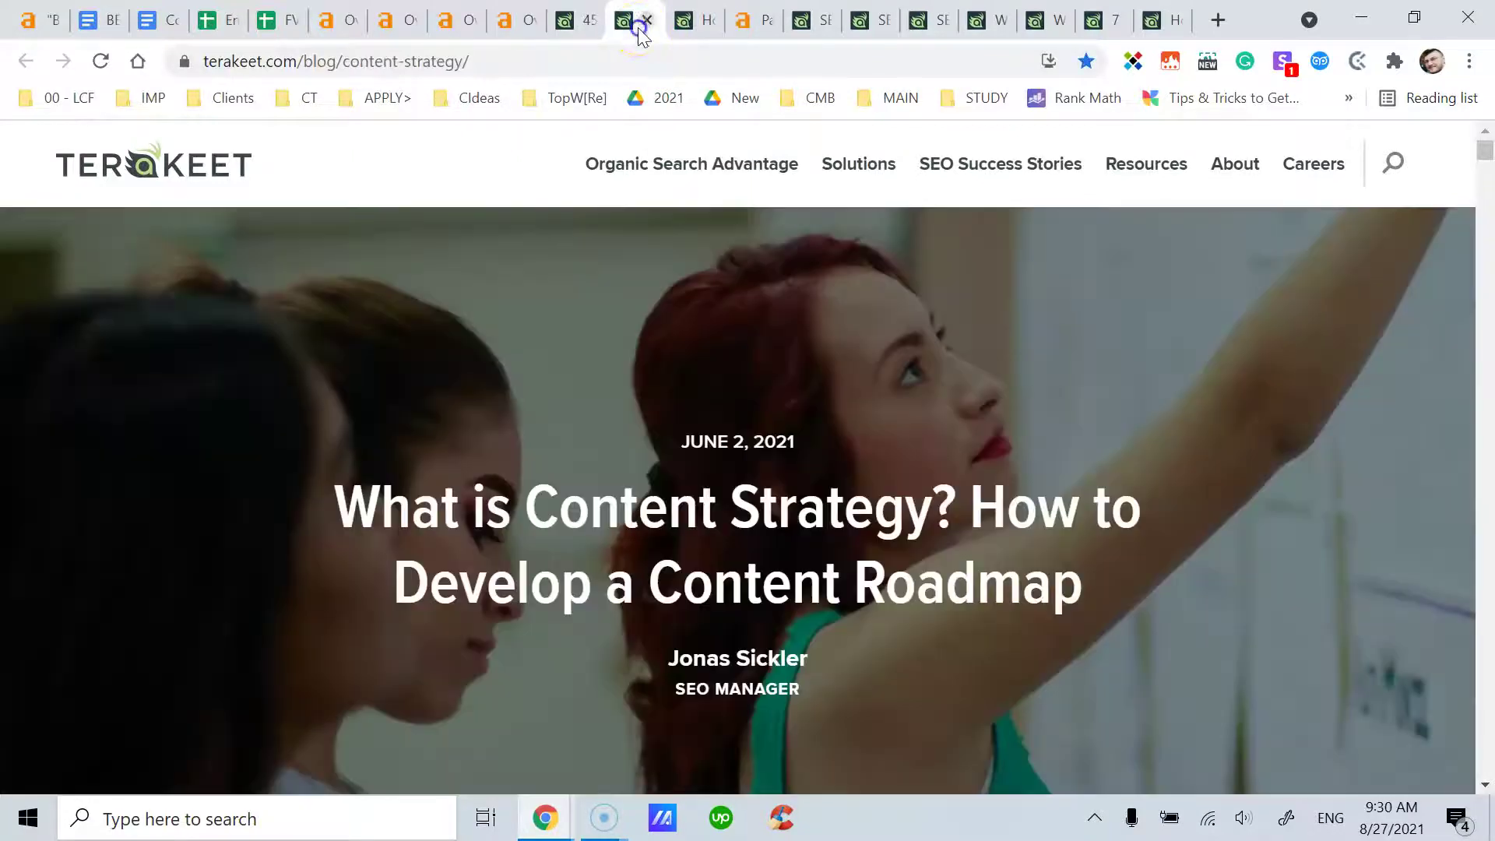
scroll(586, 363, down, 5)
click(695, 21)
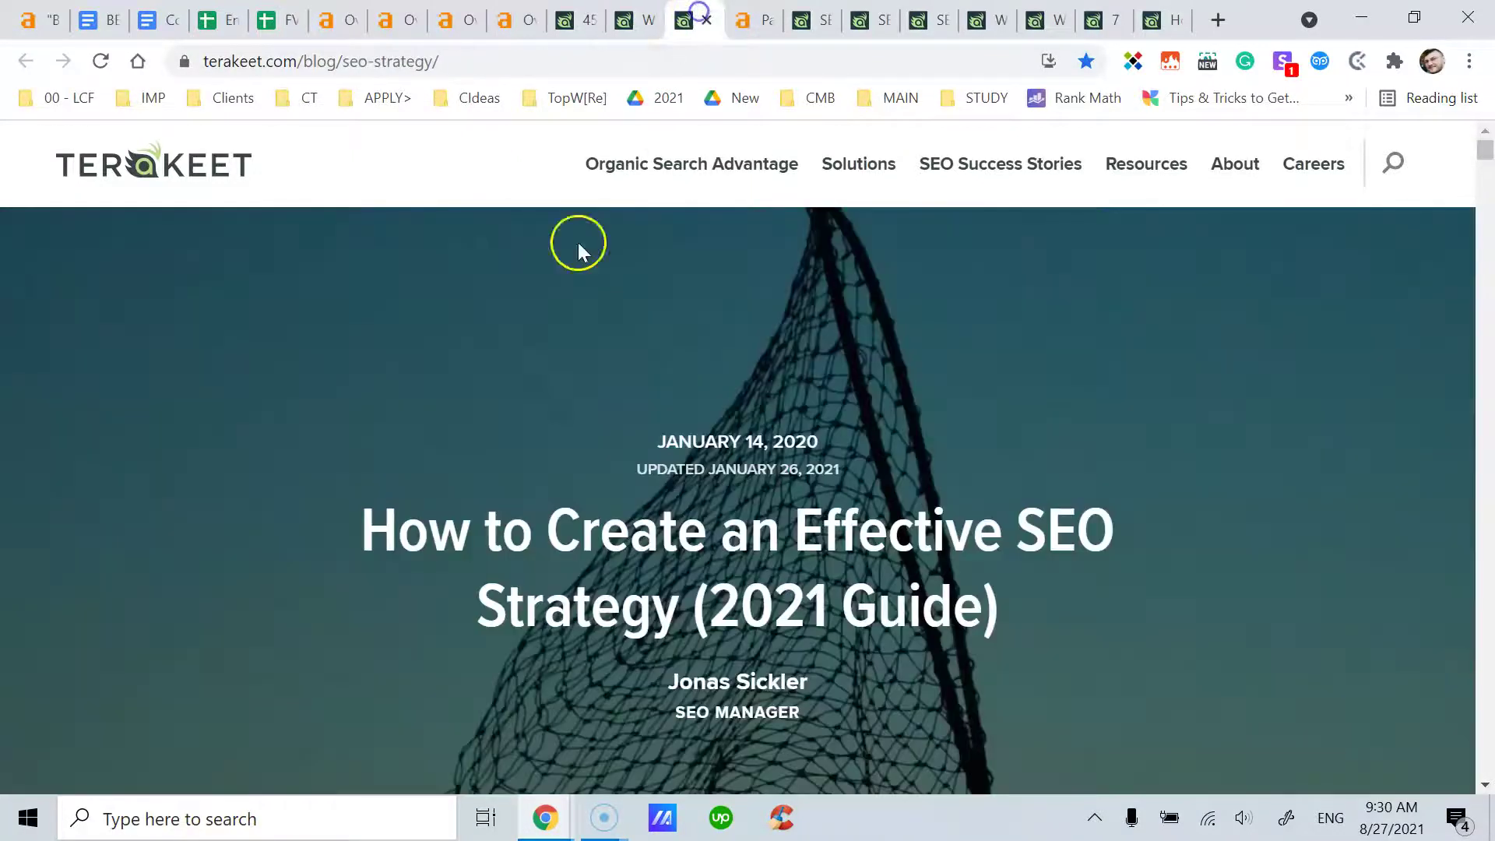
scroll(549, 394, down, 5)
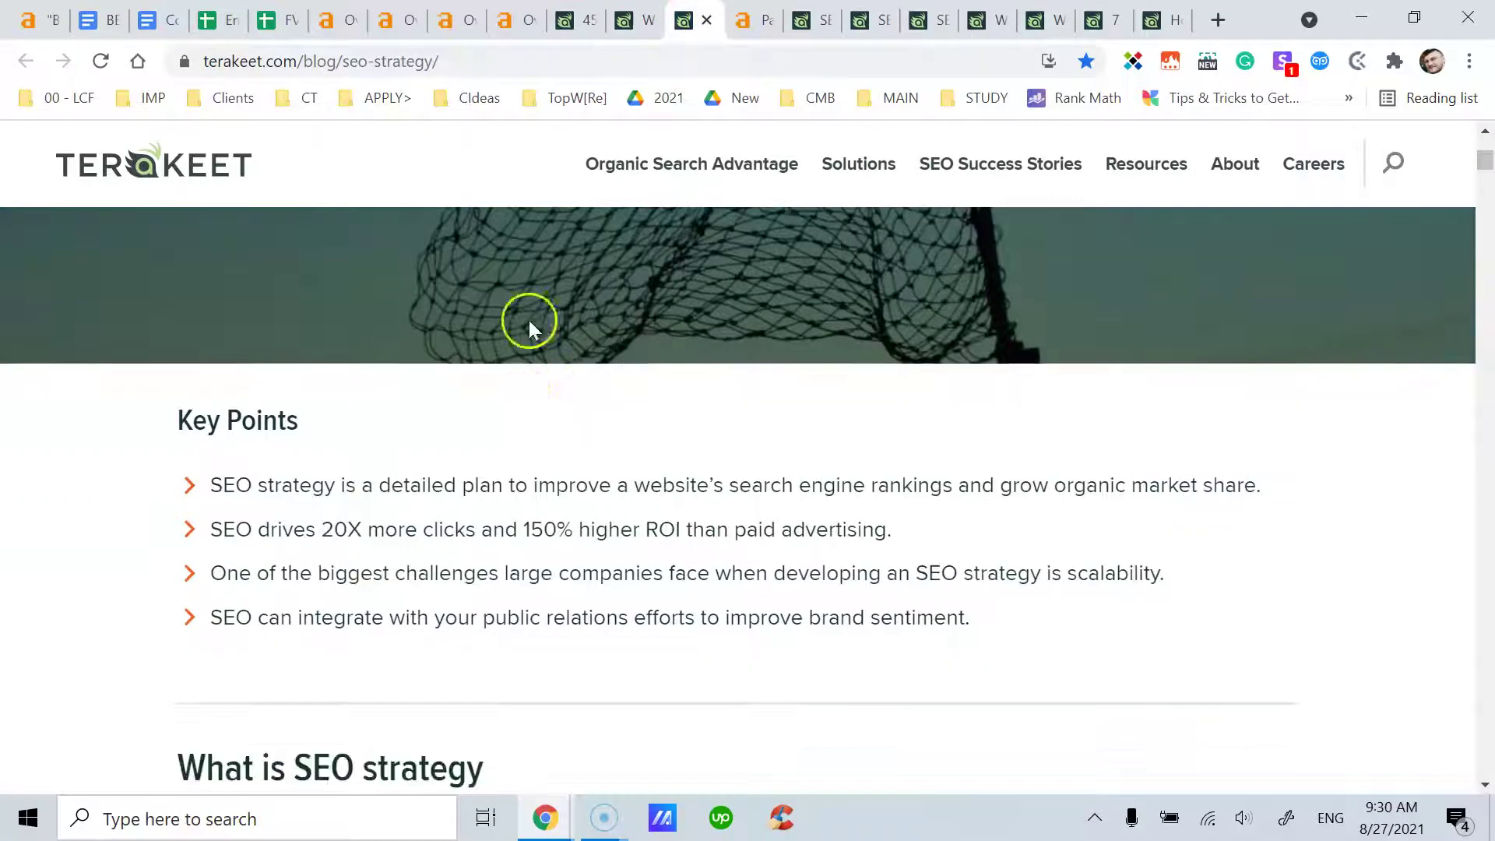
click(635, 30)
click(688, 21)
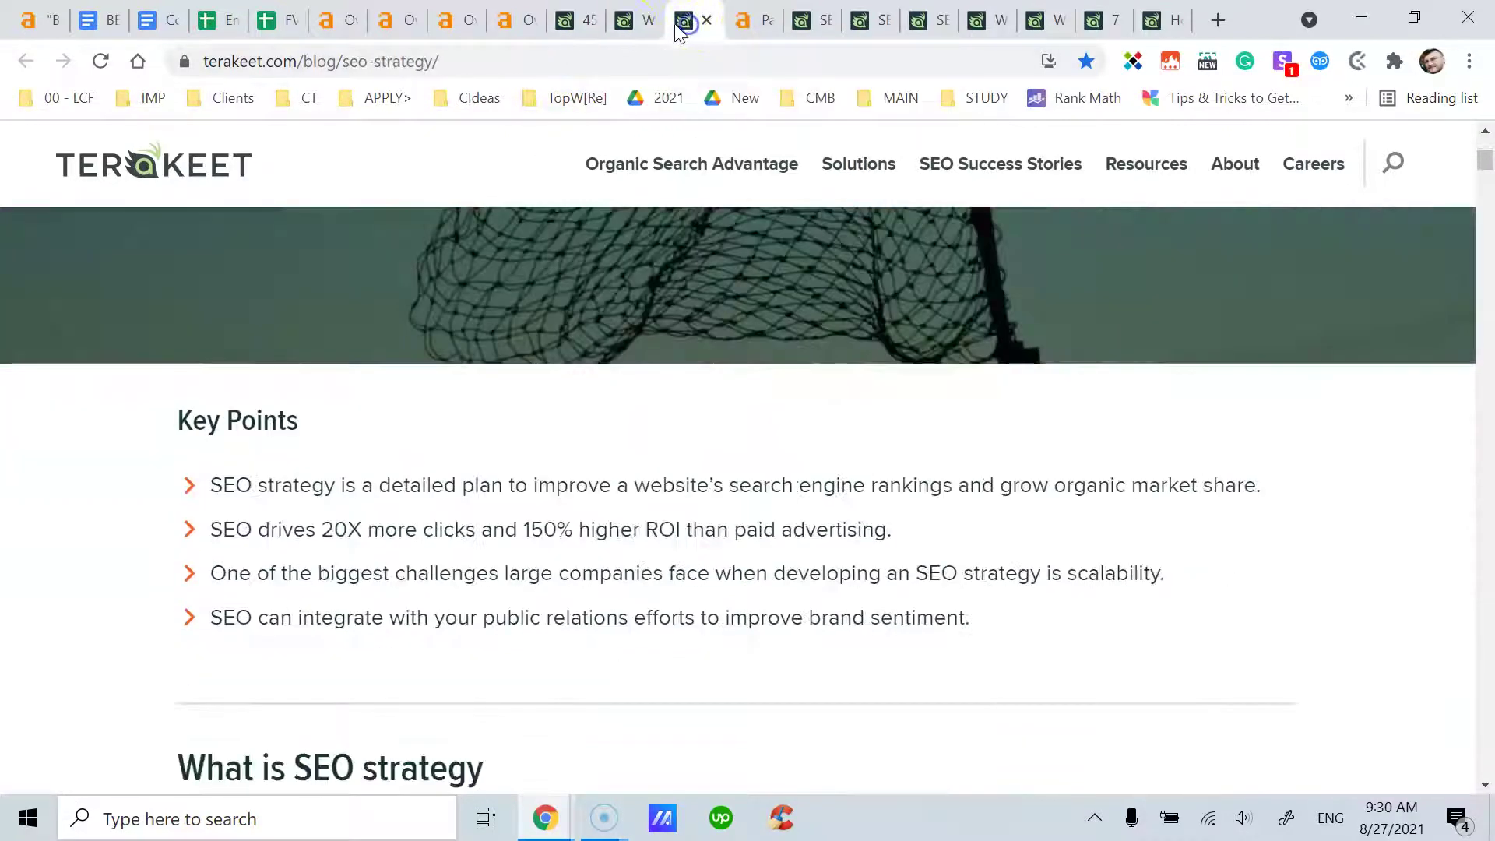
Highlight the Key Points heading in the Twitter SEOs article and review the bullets beneath it
click(582, 21)
drag(360, 405, 212, 406)
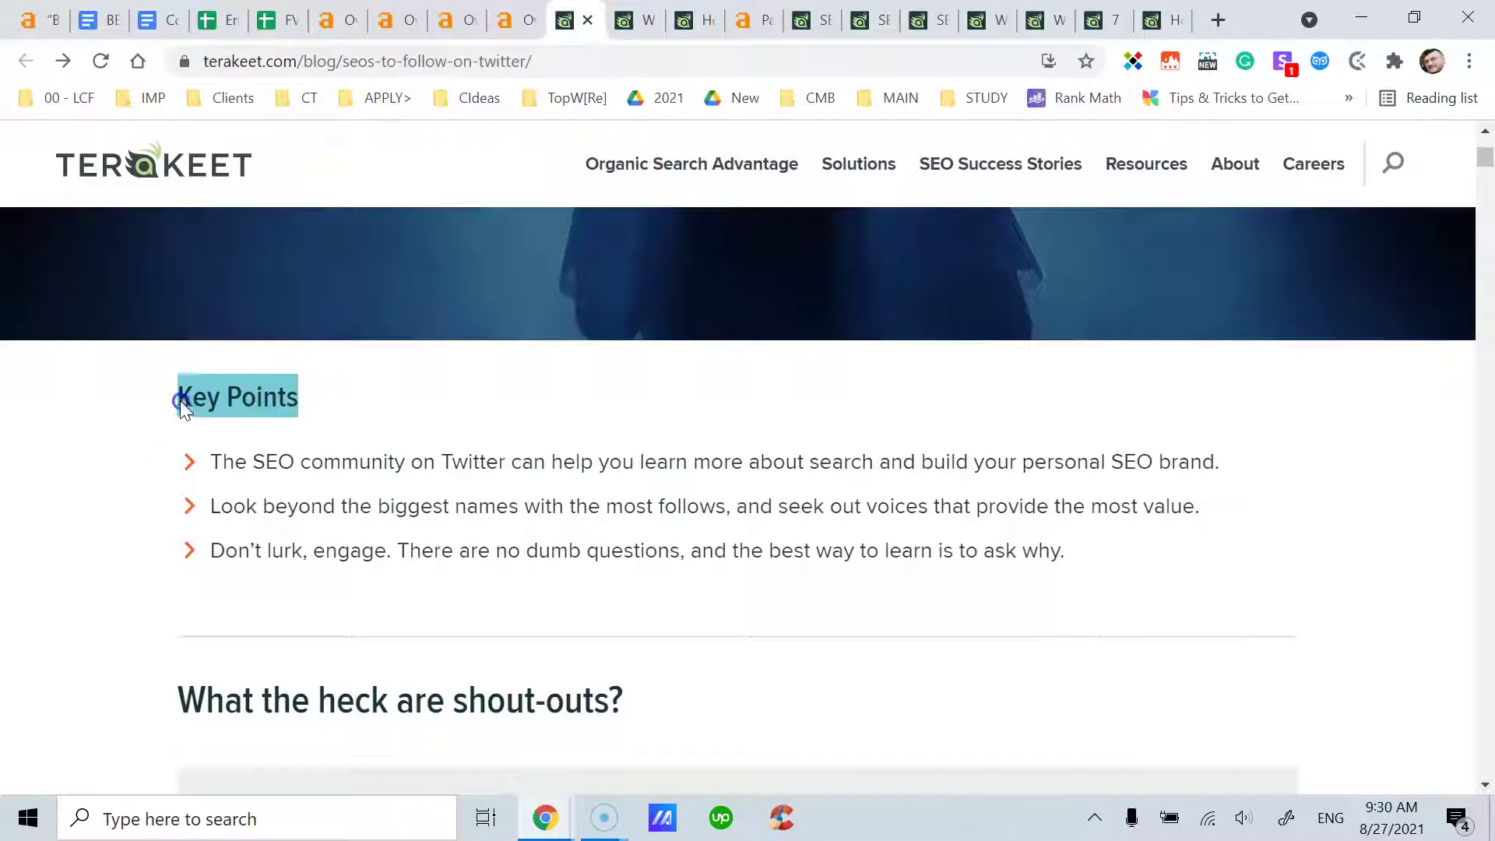
click(394, 395)
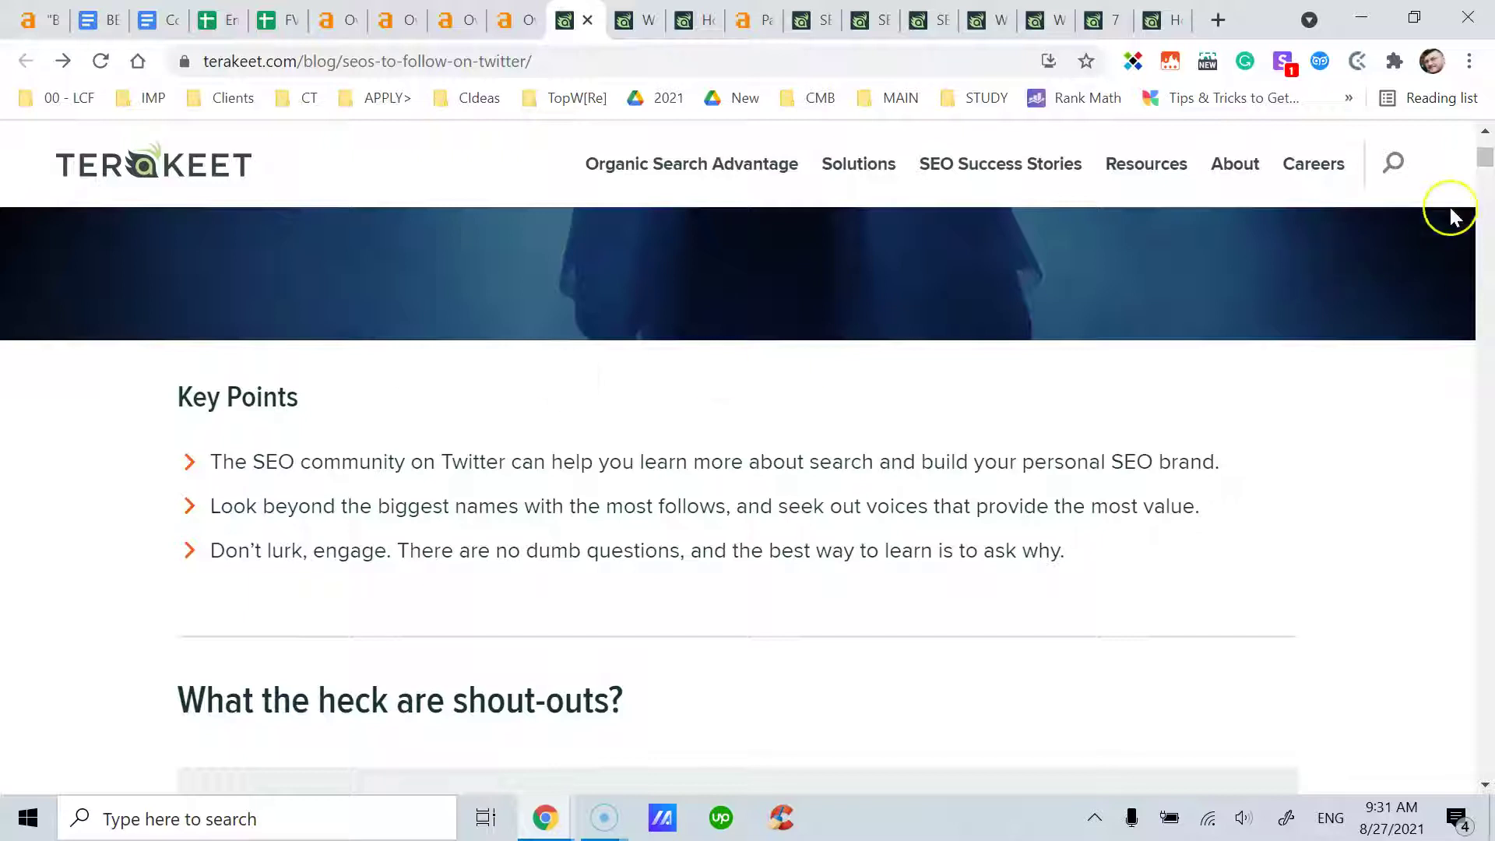
scroll(1481, 160, down, 1)
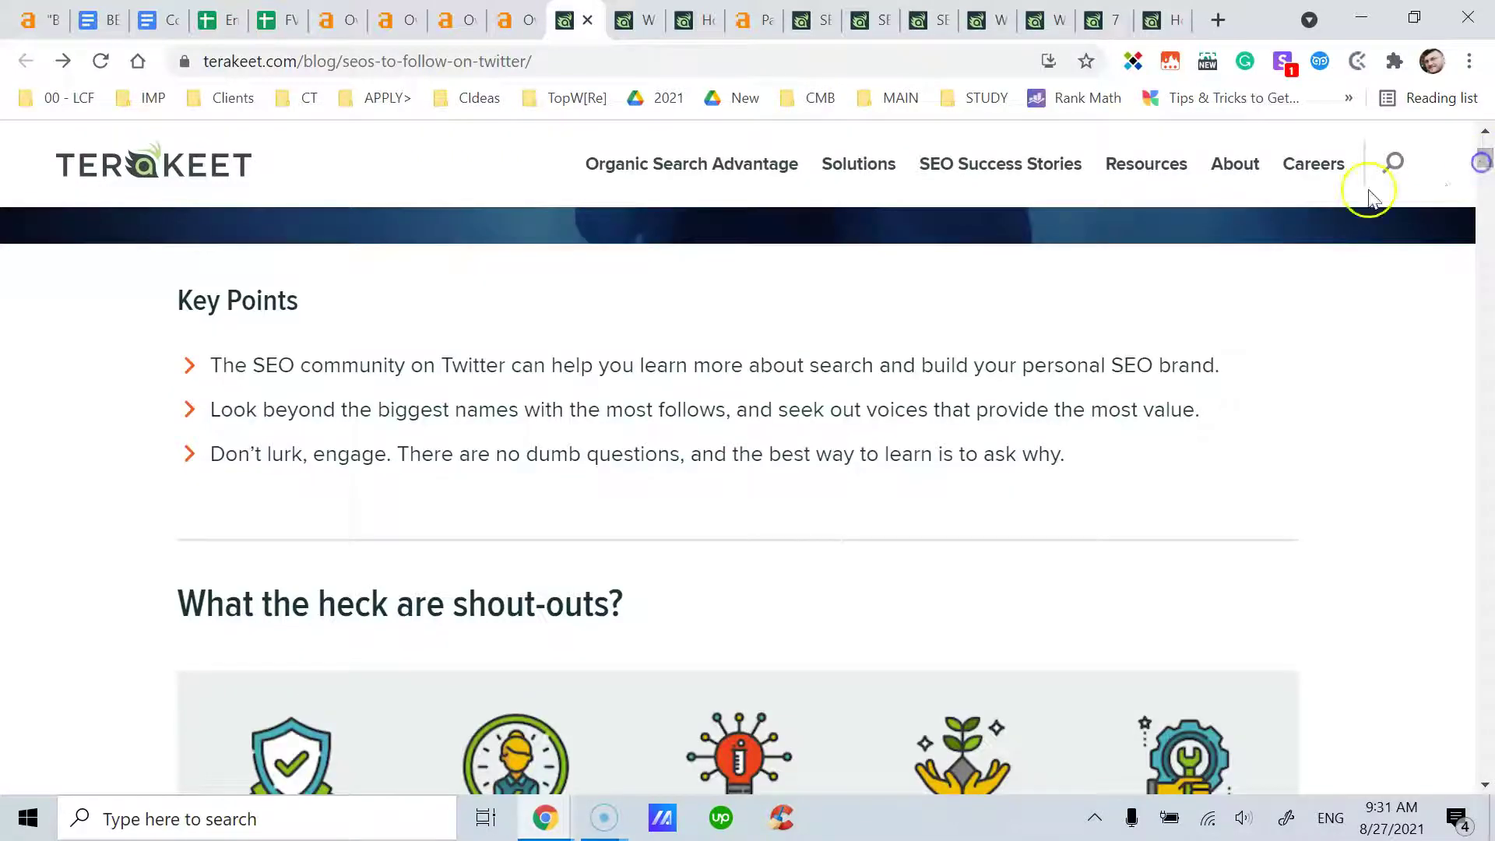
scroll(693, 389, up, 1)
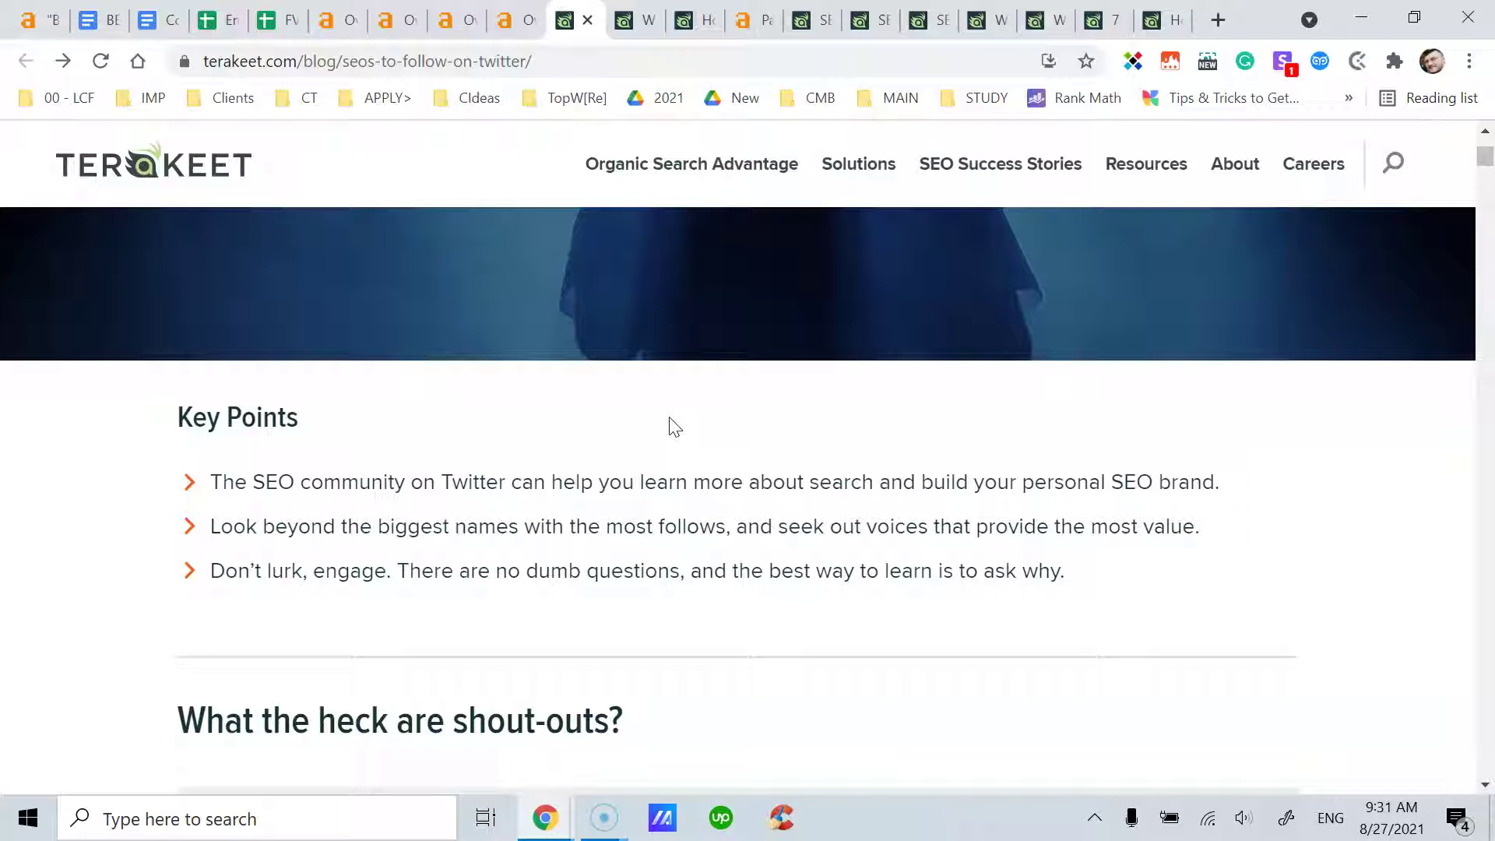
drag(675, 411, 392, 432)
drag(337, 417, 166, 424)
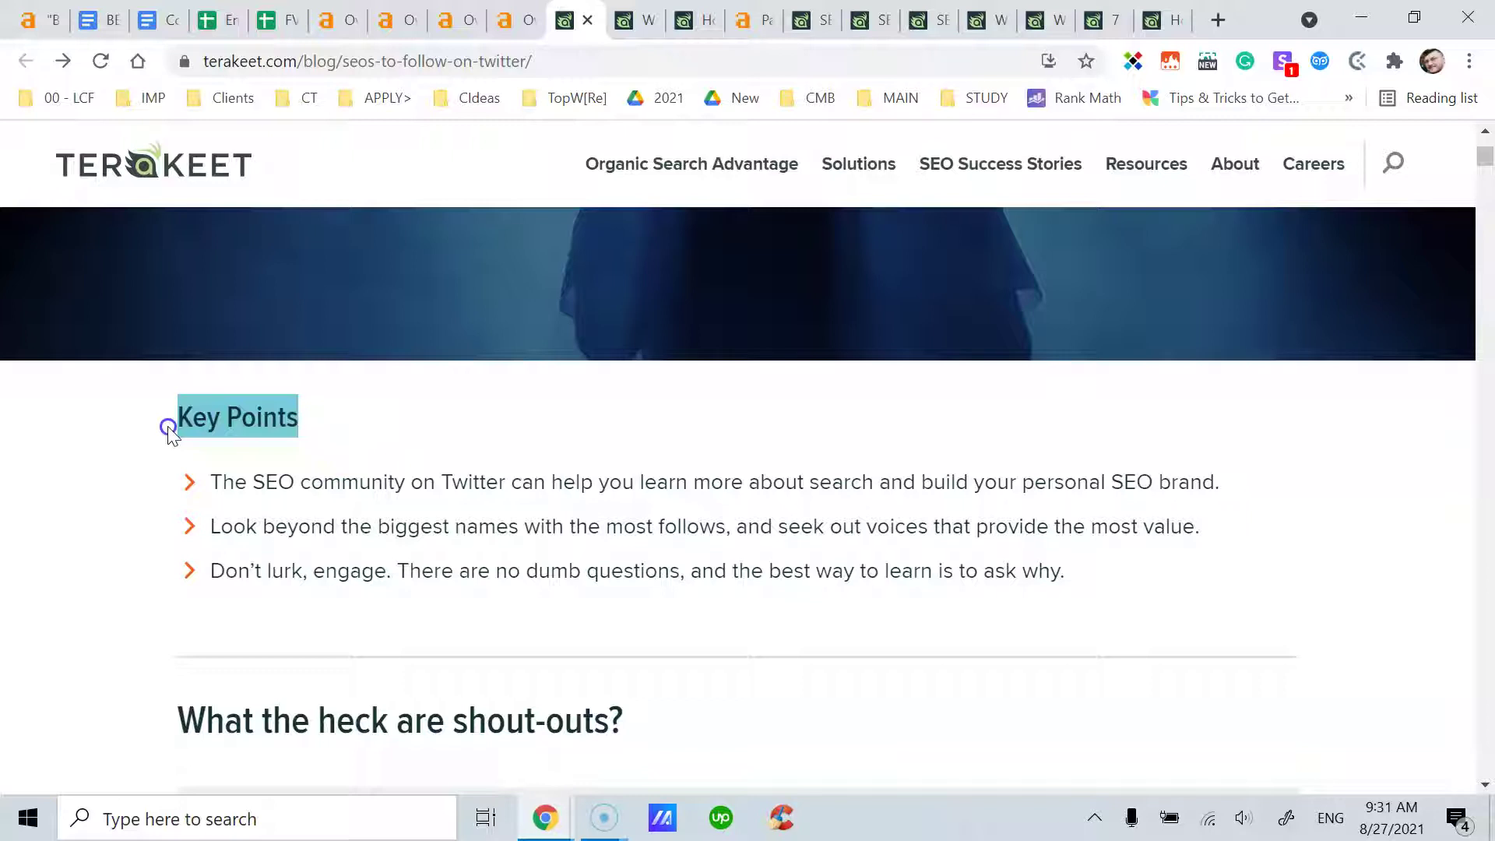
click(167, 424)
scroll(381, 415, up, 4)
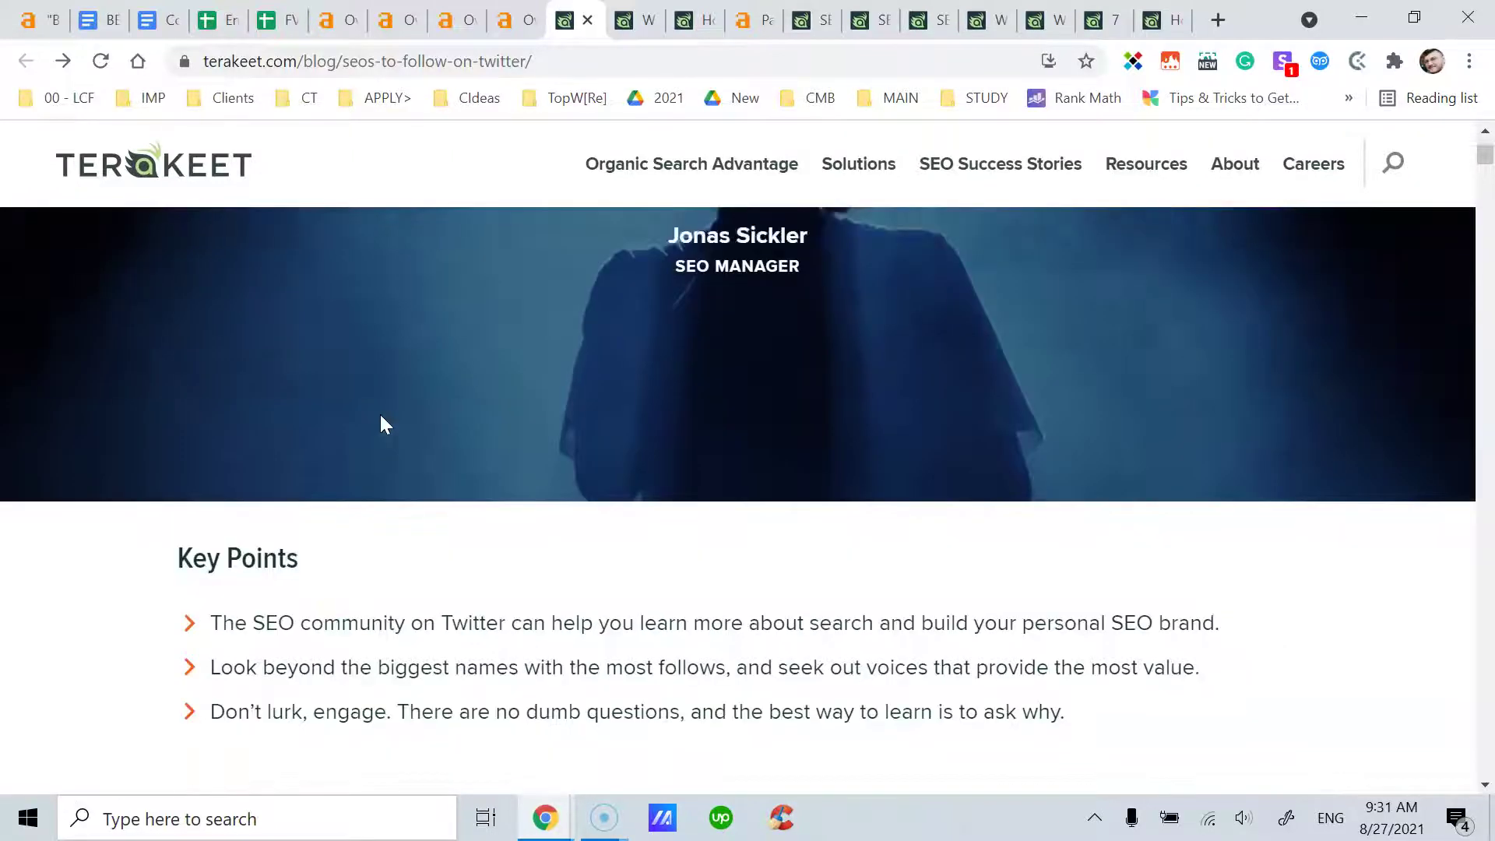
scroll(380, 415, down, 3)
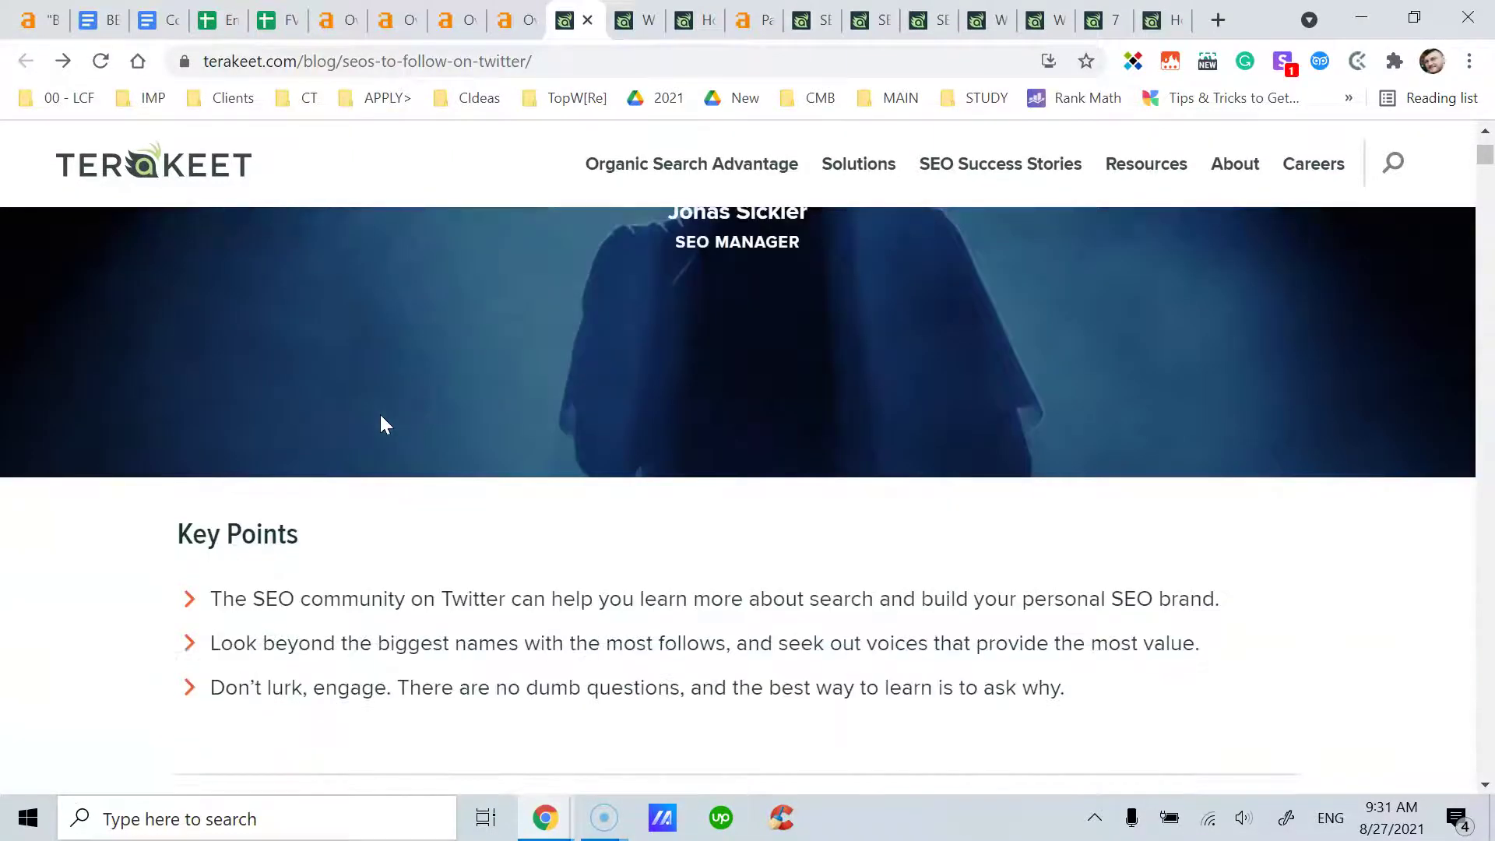
scroll(380, 415, down, 1)
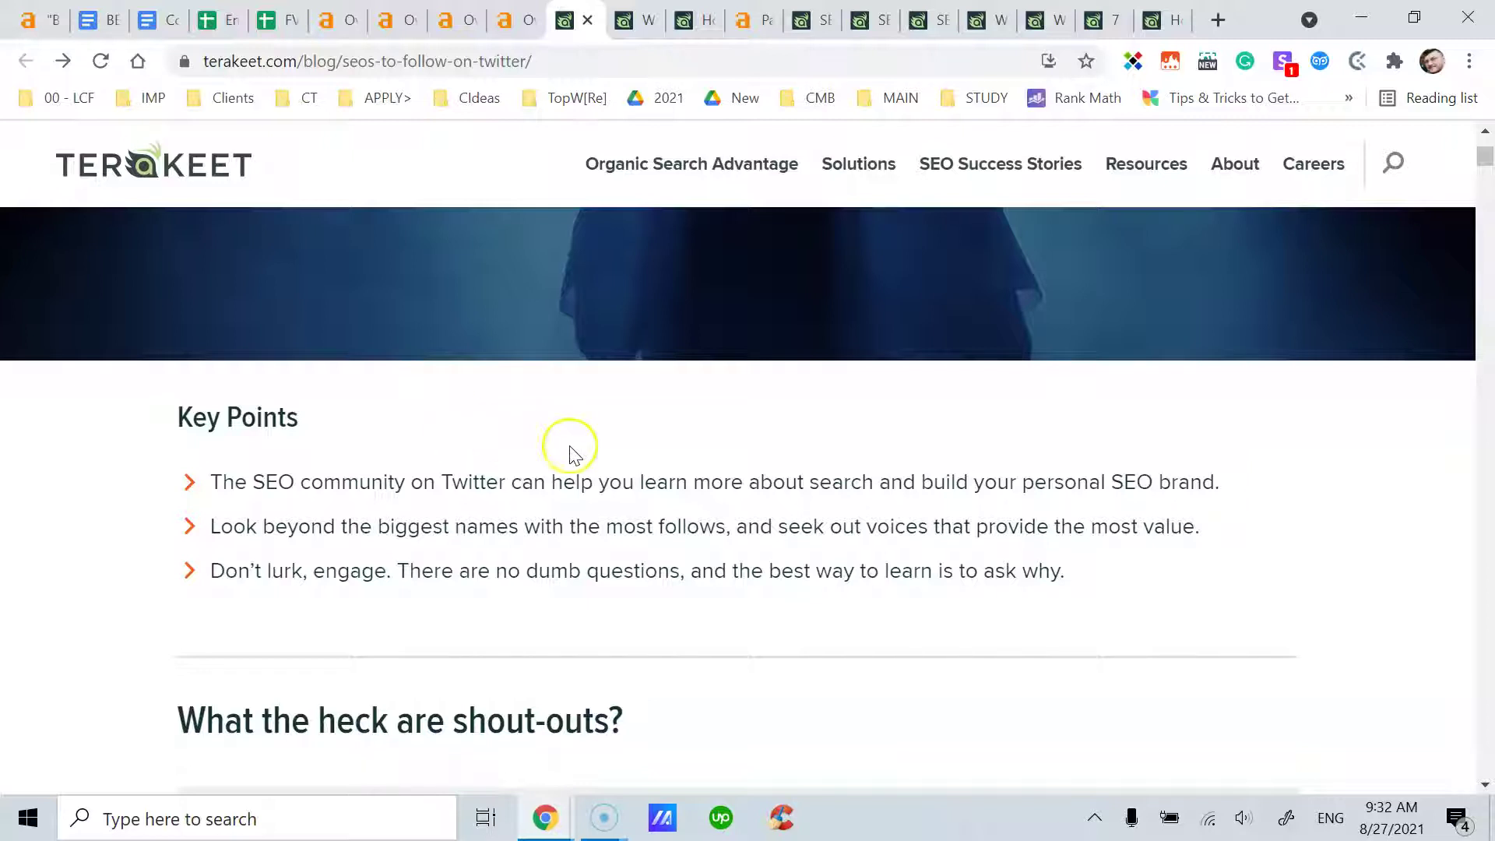
View the saved articles in the Terakeet.com subfolder of the STUDY bookmarks folder
click(944, 98)
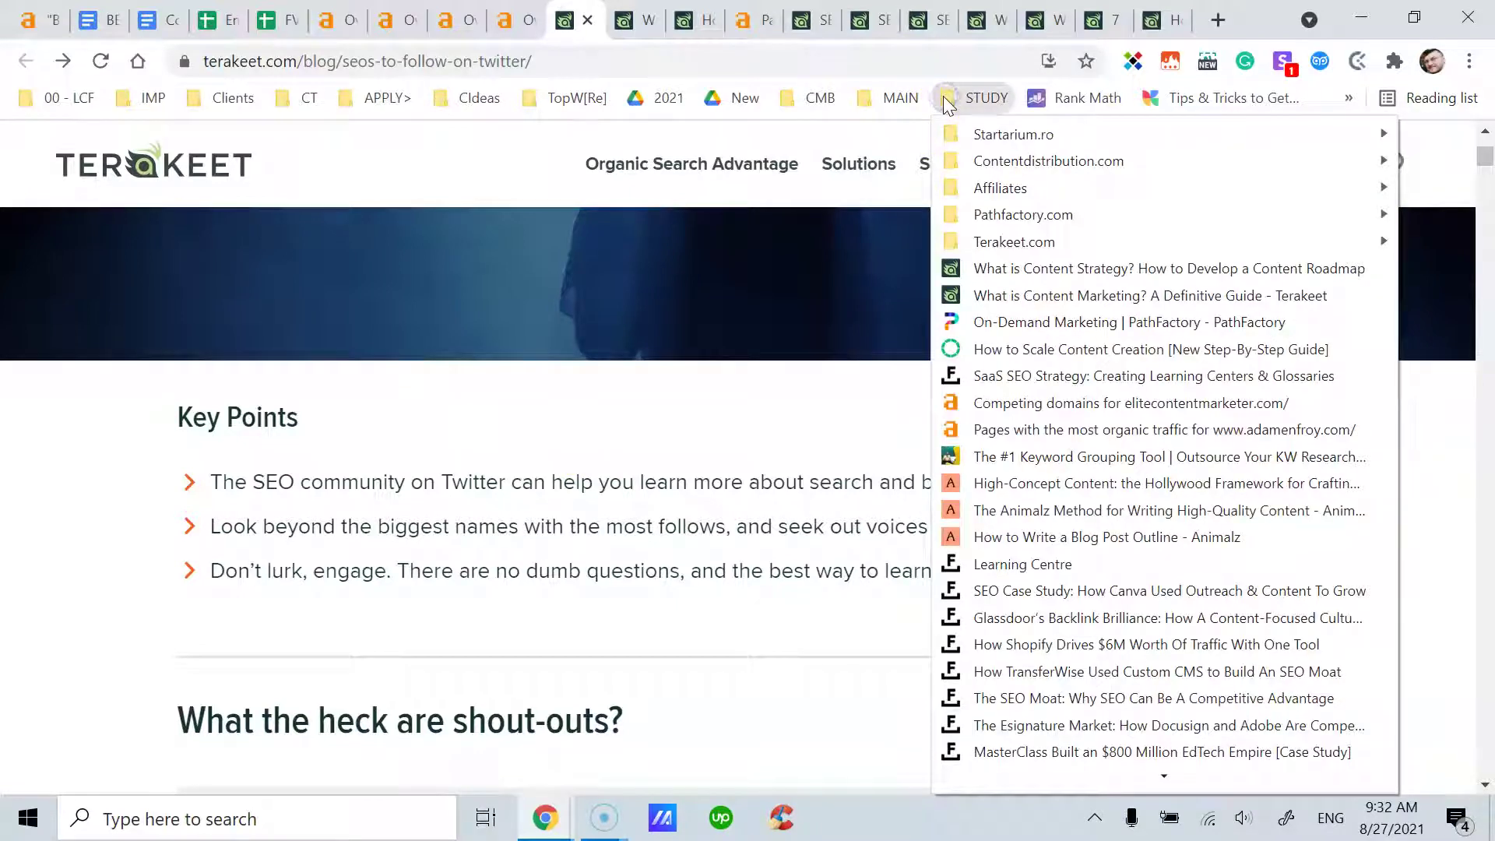
mouse_move(1015, 248)
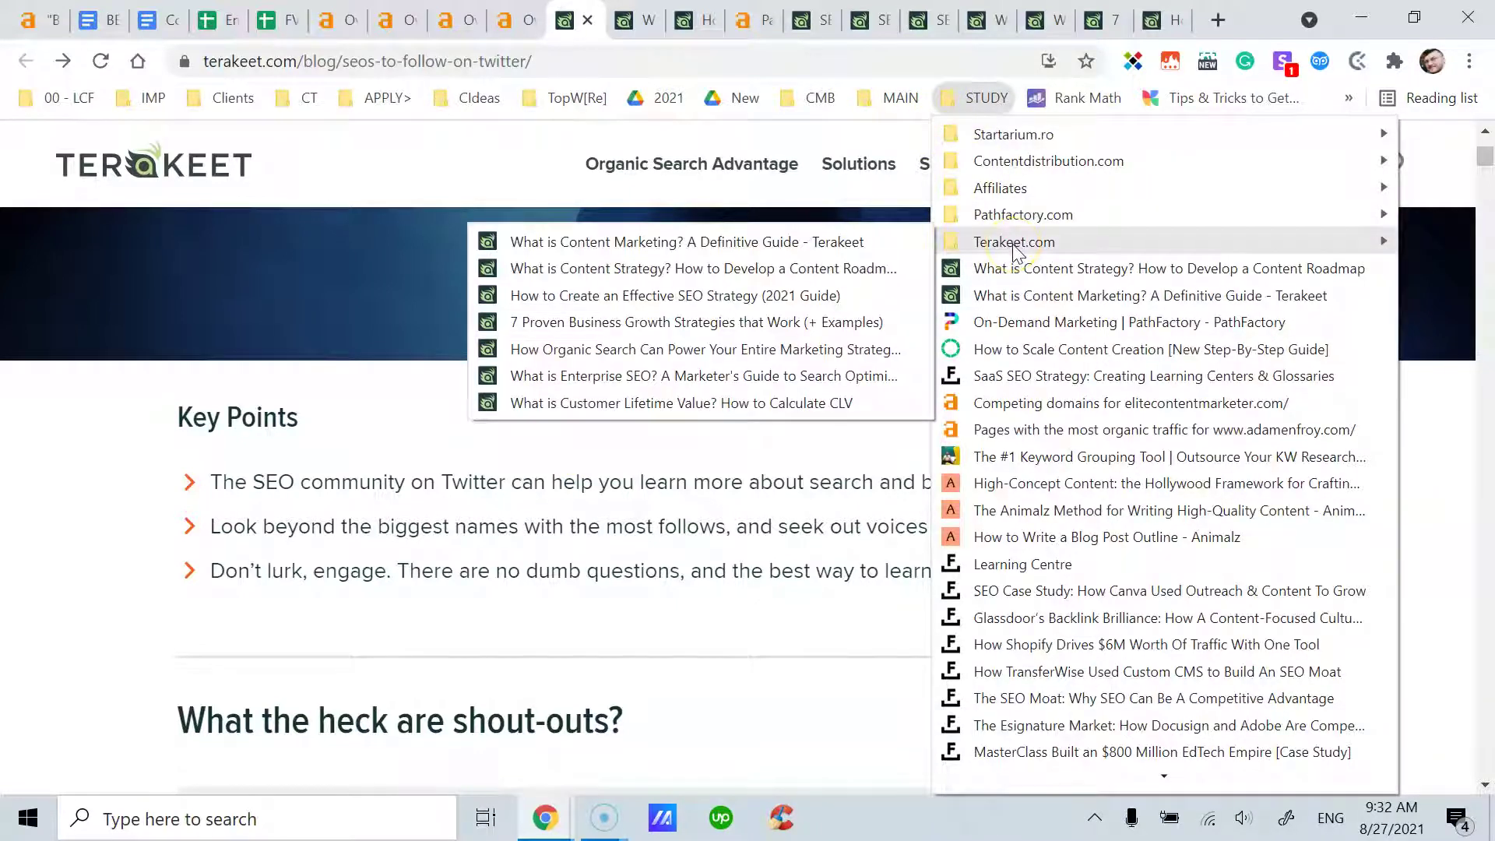
click(339, 337)
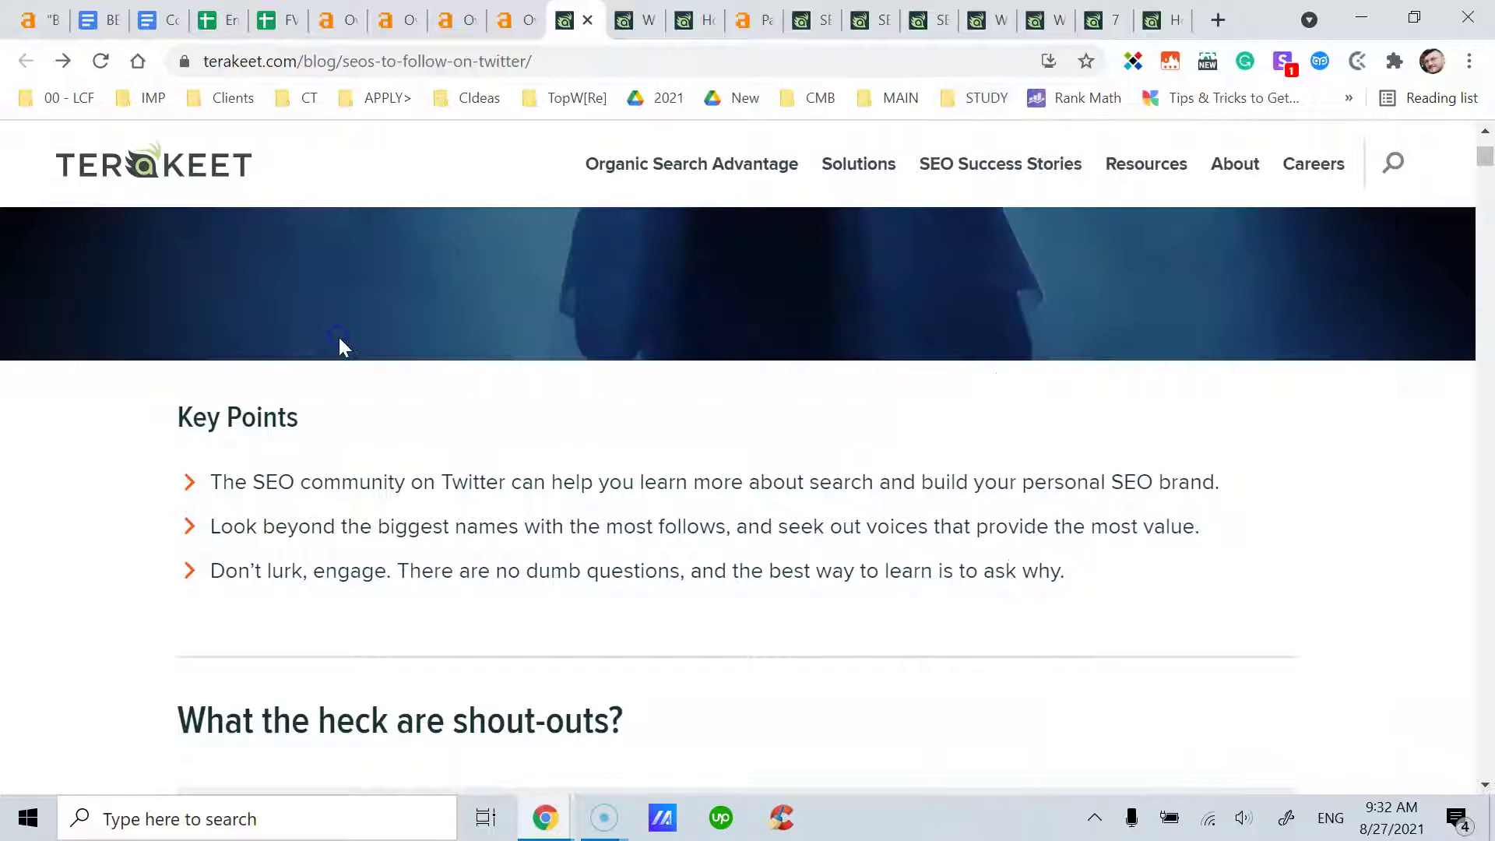
Compare the Key Points bullets of the Twitter SEOs and content strategy articles with those of the SEO strategy article
scroll(184, 617, up, 1)
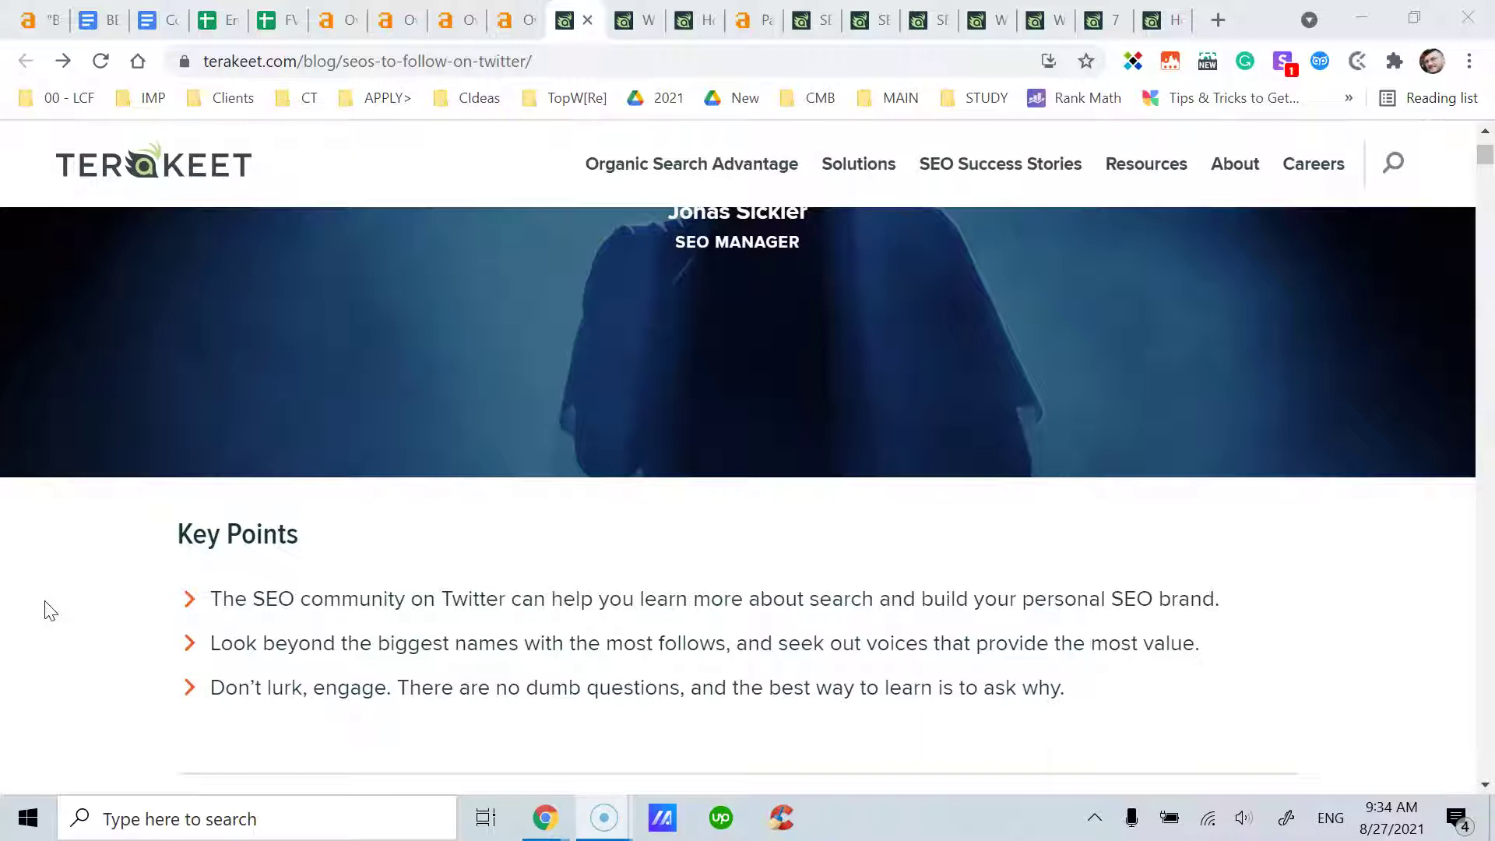
click(635, 21)
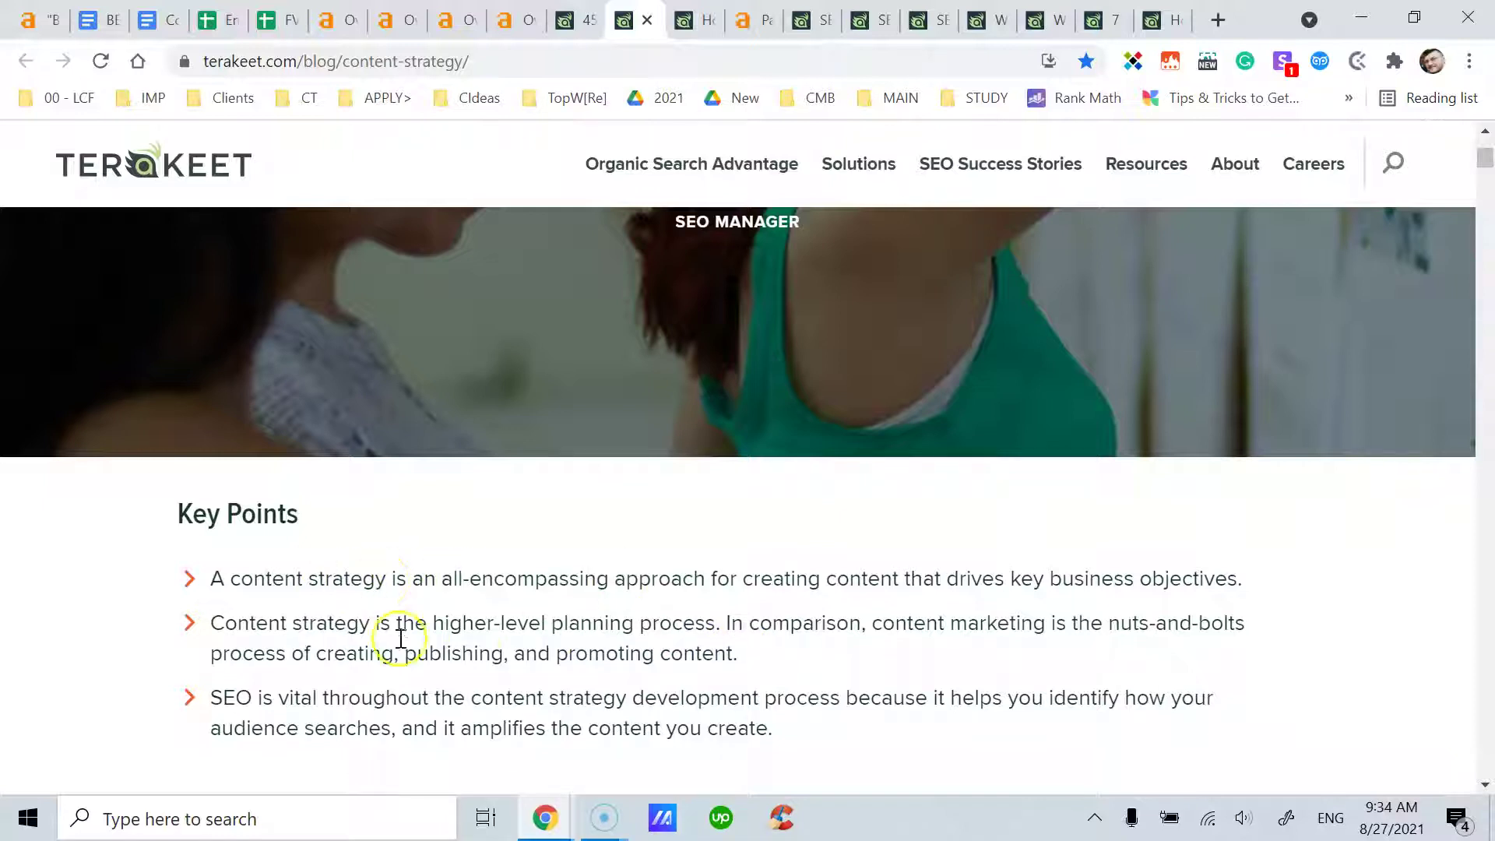
click(574, 20)
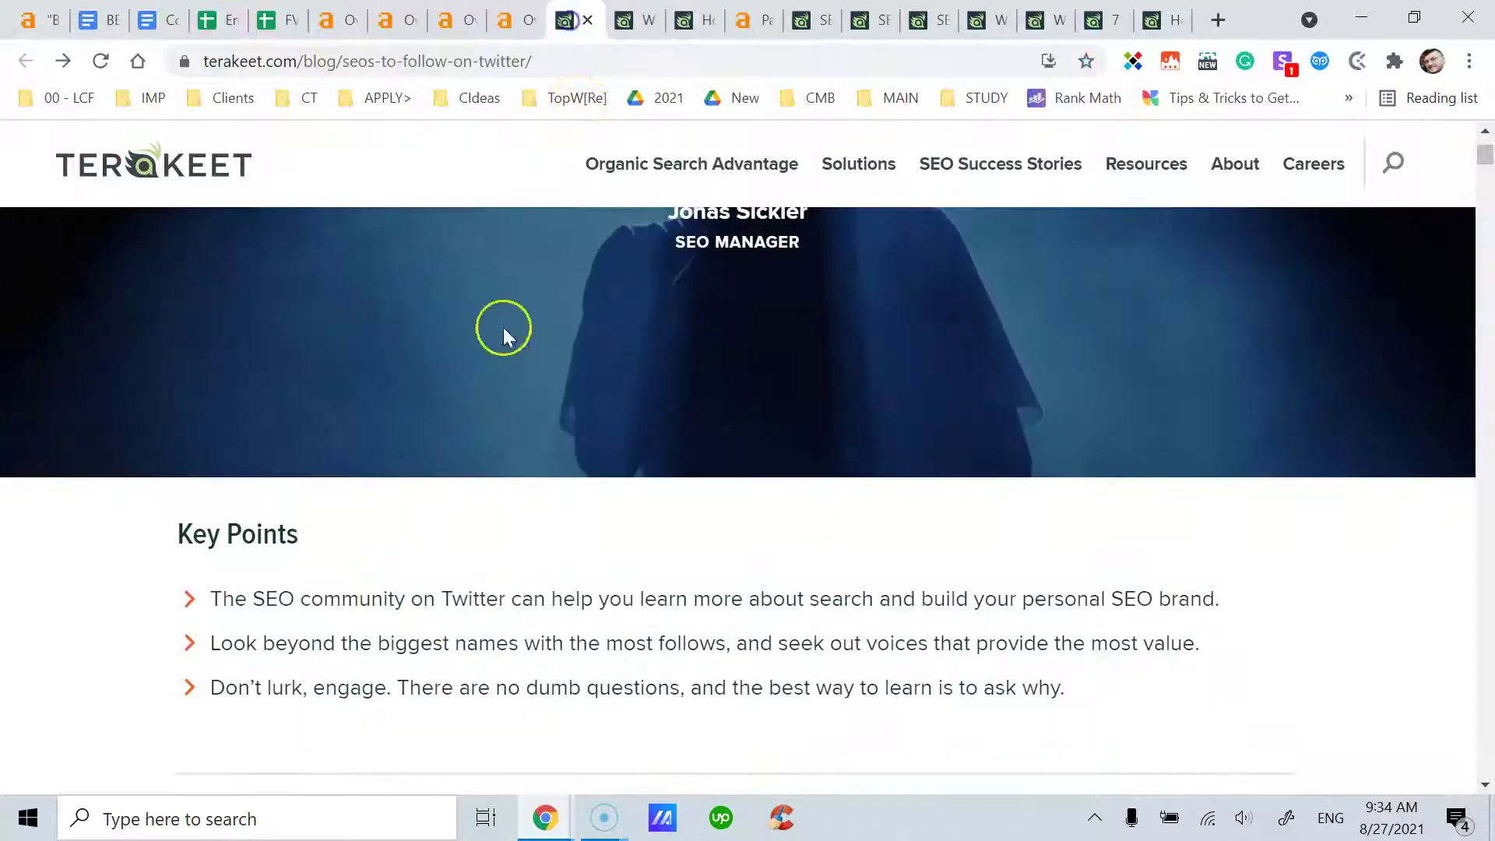
click(686, 21)
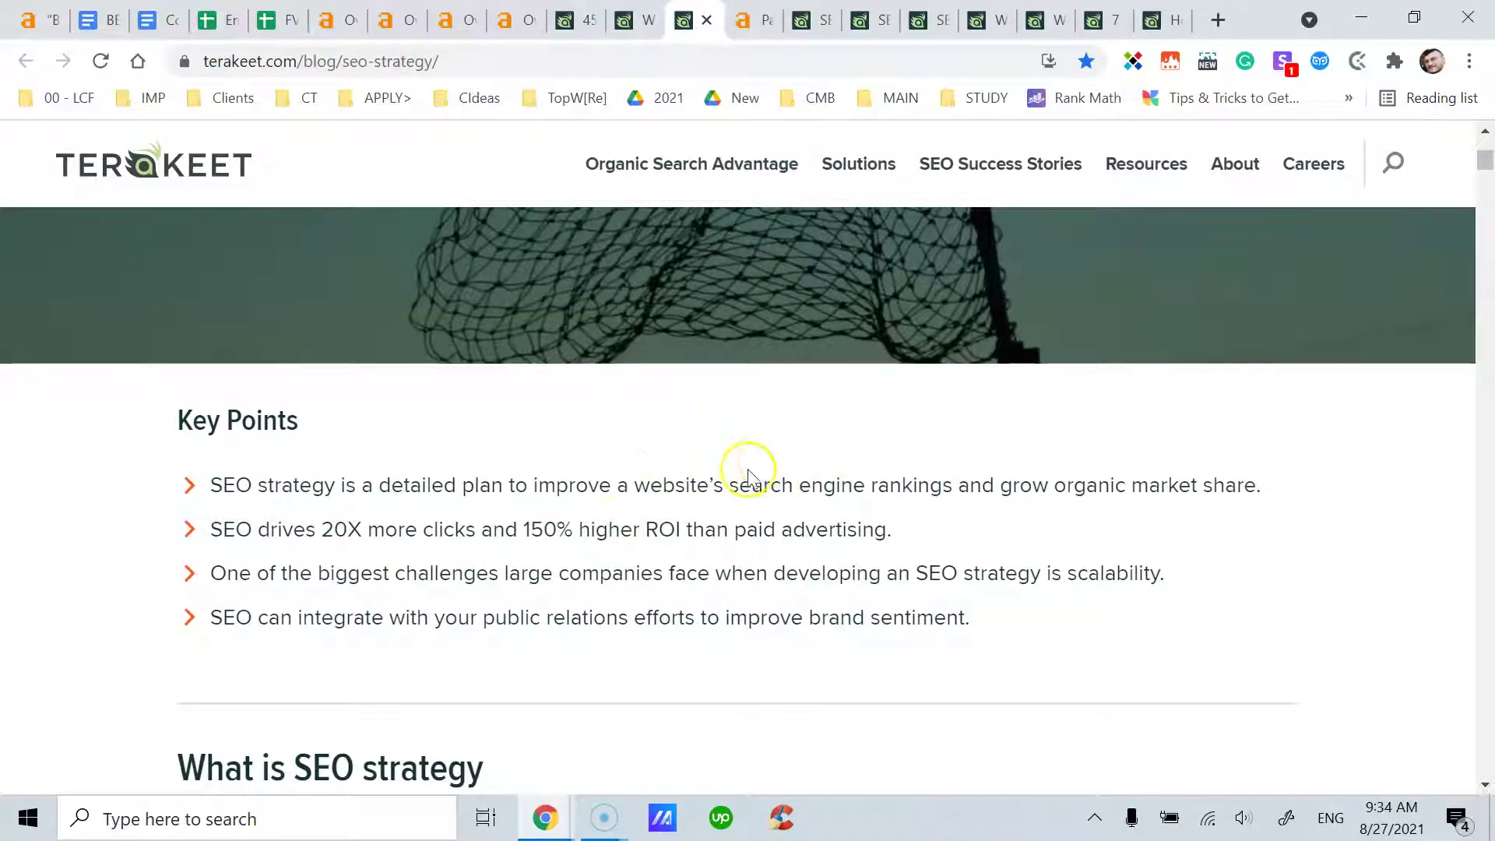
Highlight the second and third Key Points bullets of the content strategy article and check the section that follows them
scroll(732, 483, up, 1)
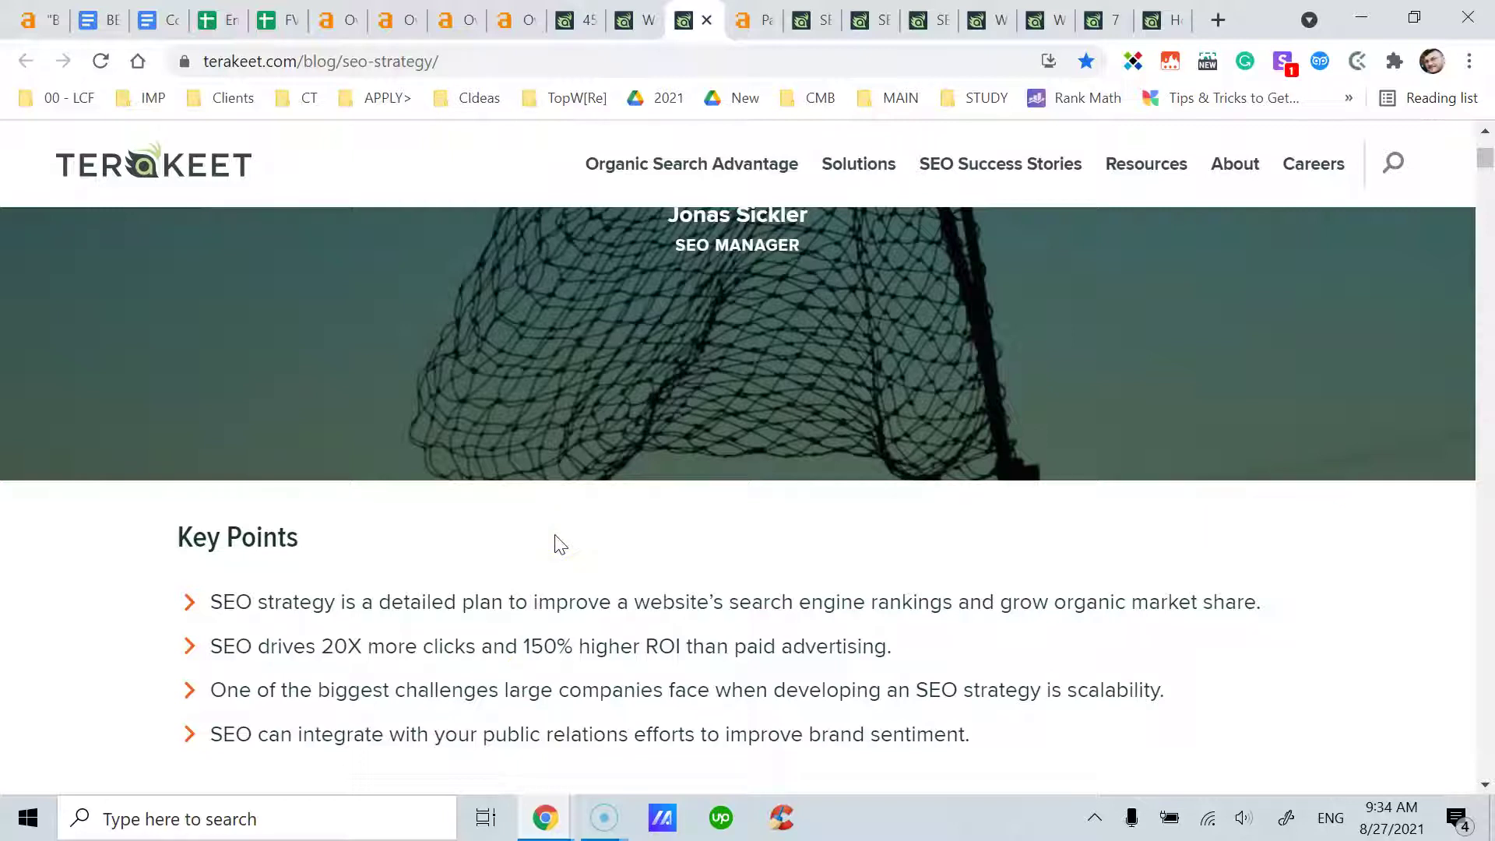
click(643, 22)
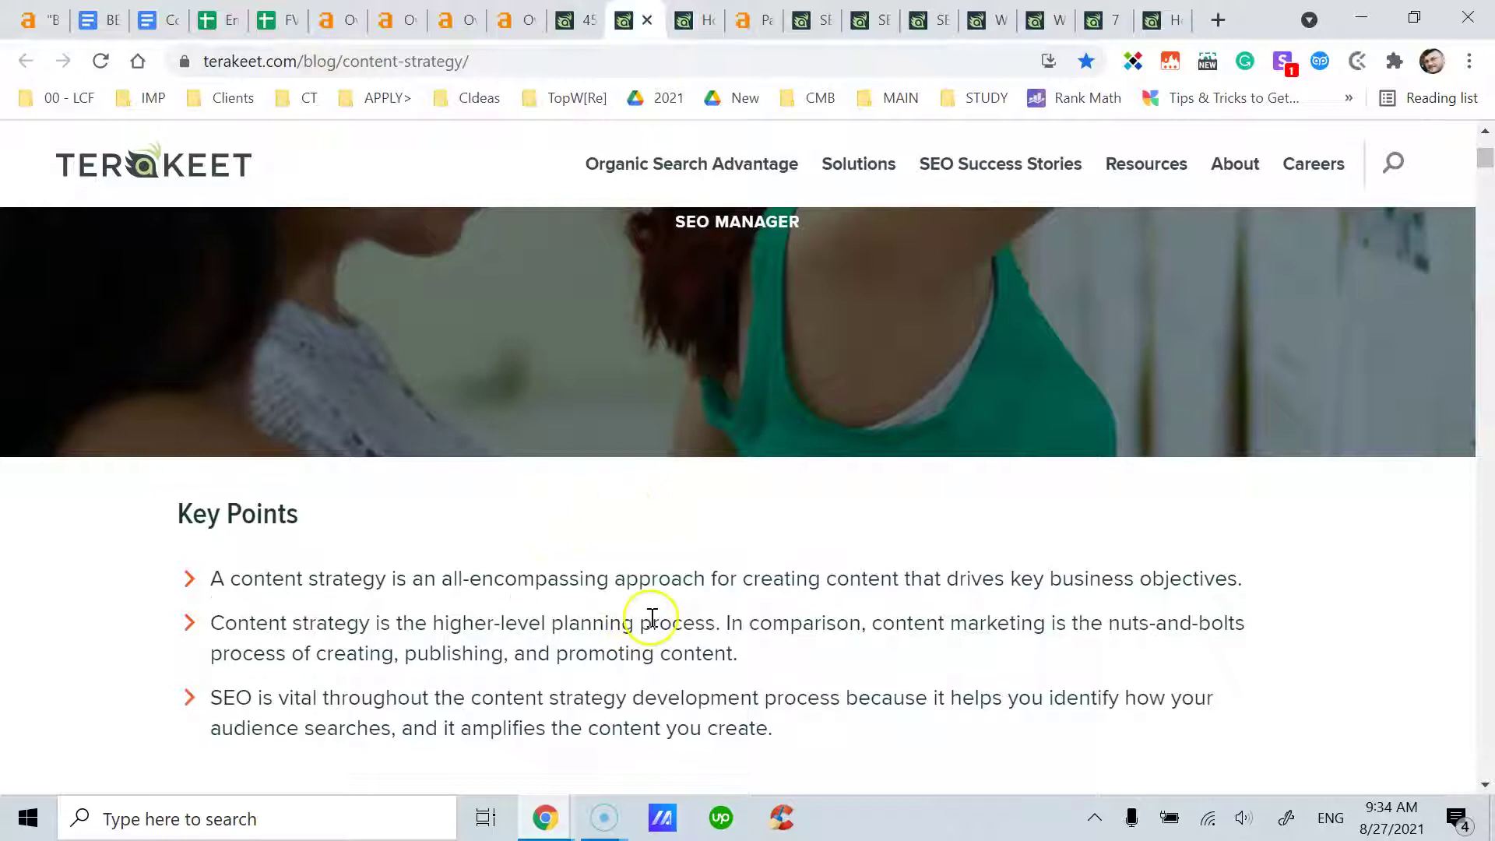
drag(768, 664, 210, 618)
click(214, 620)
drag(773, 732, 220, 697)
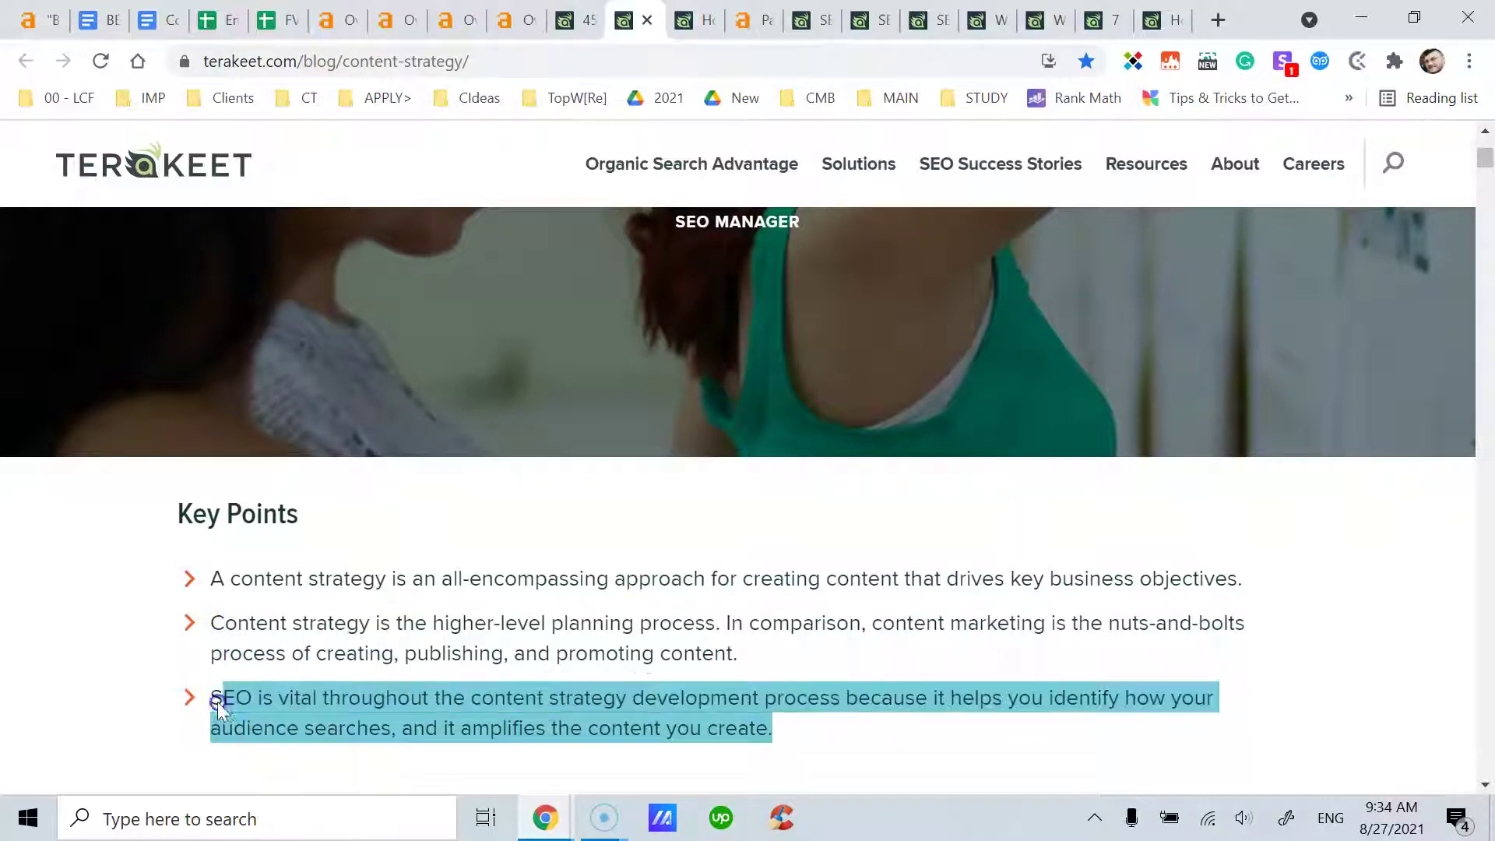
click(213, 697)
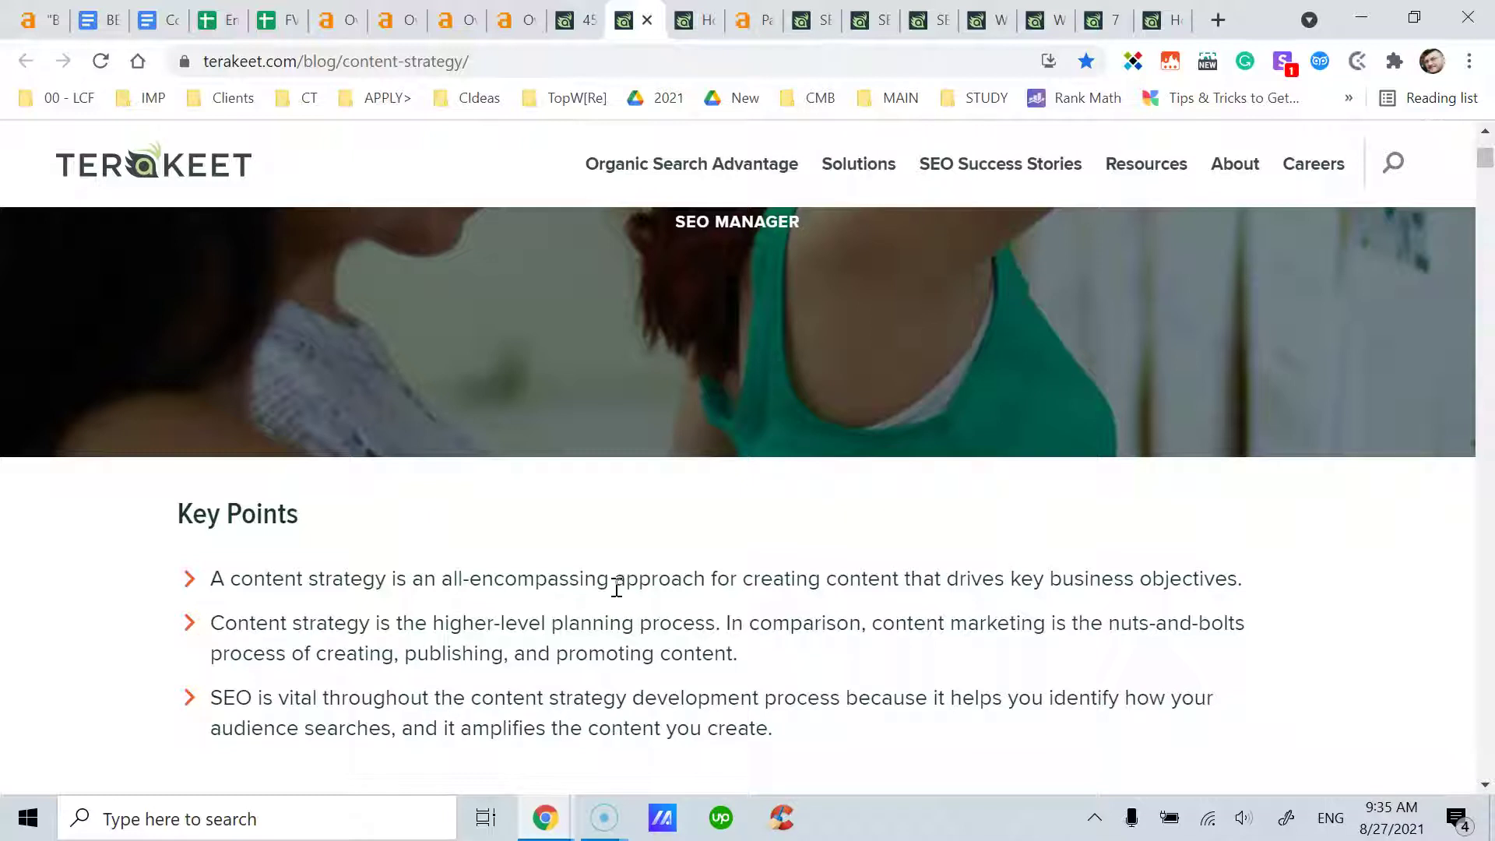
scroll(611, 581, down, 1)
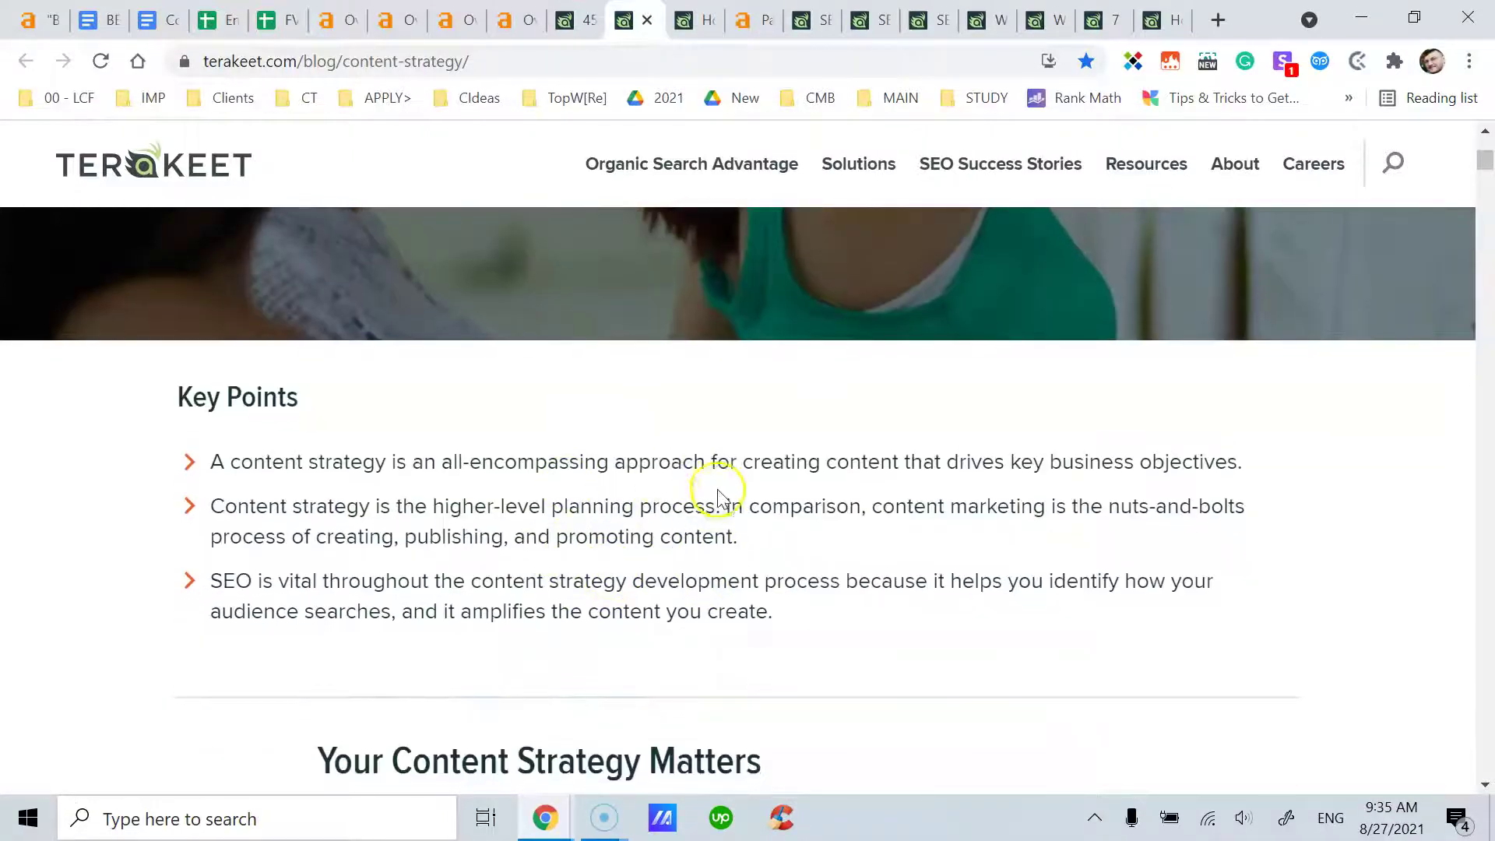
scroll(718, 496, down, 3)
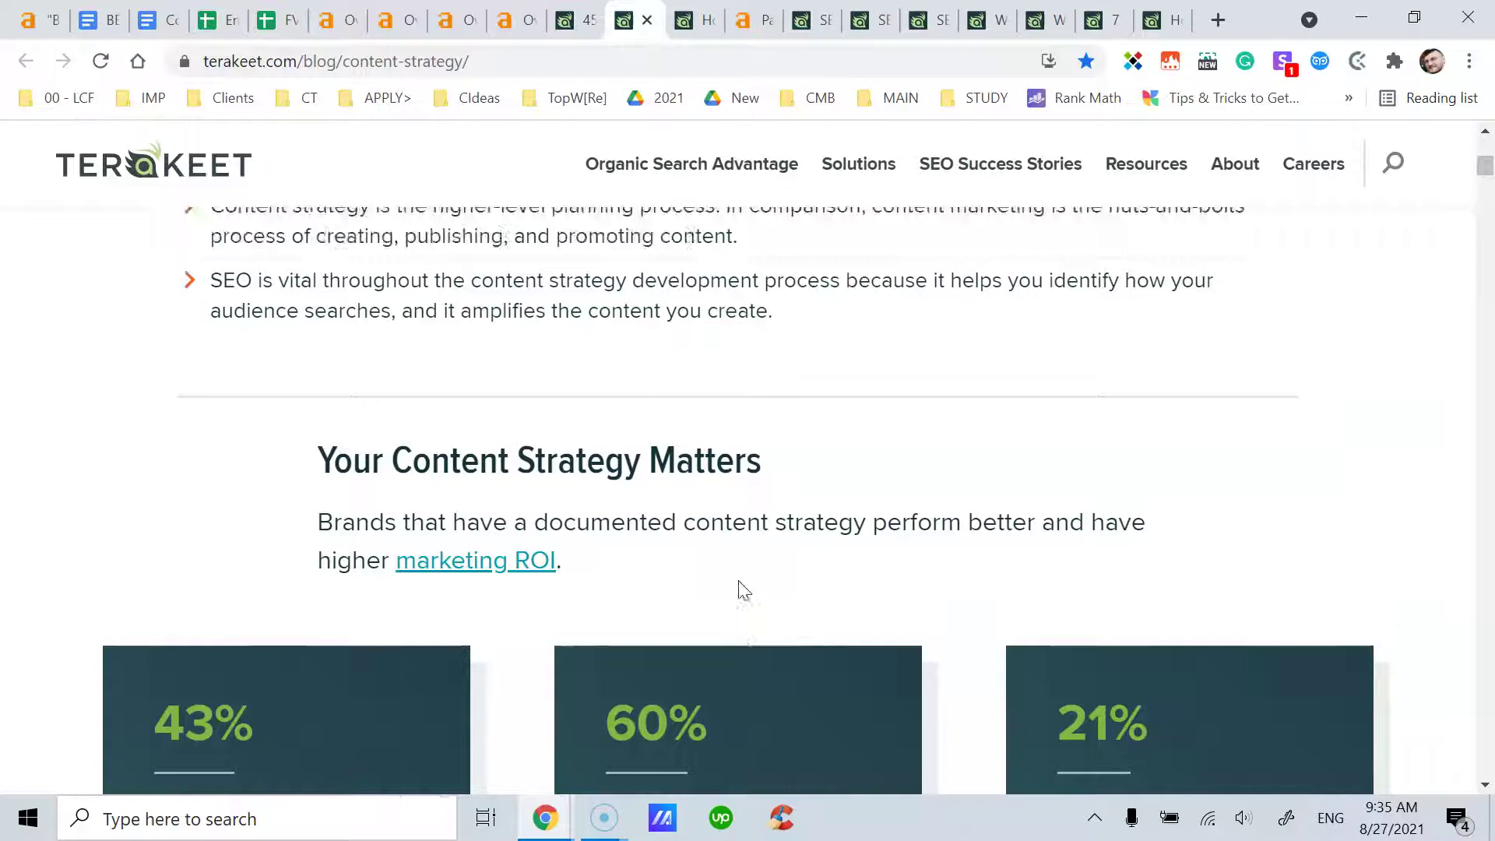
scroll(743, 591, up, 4)
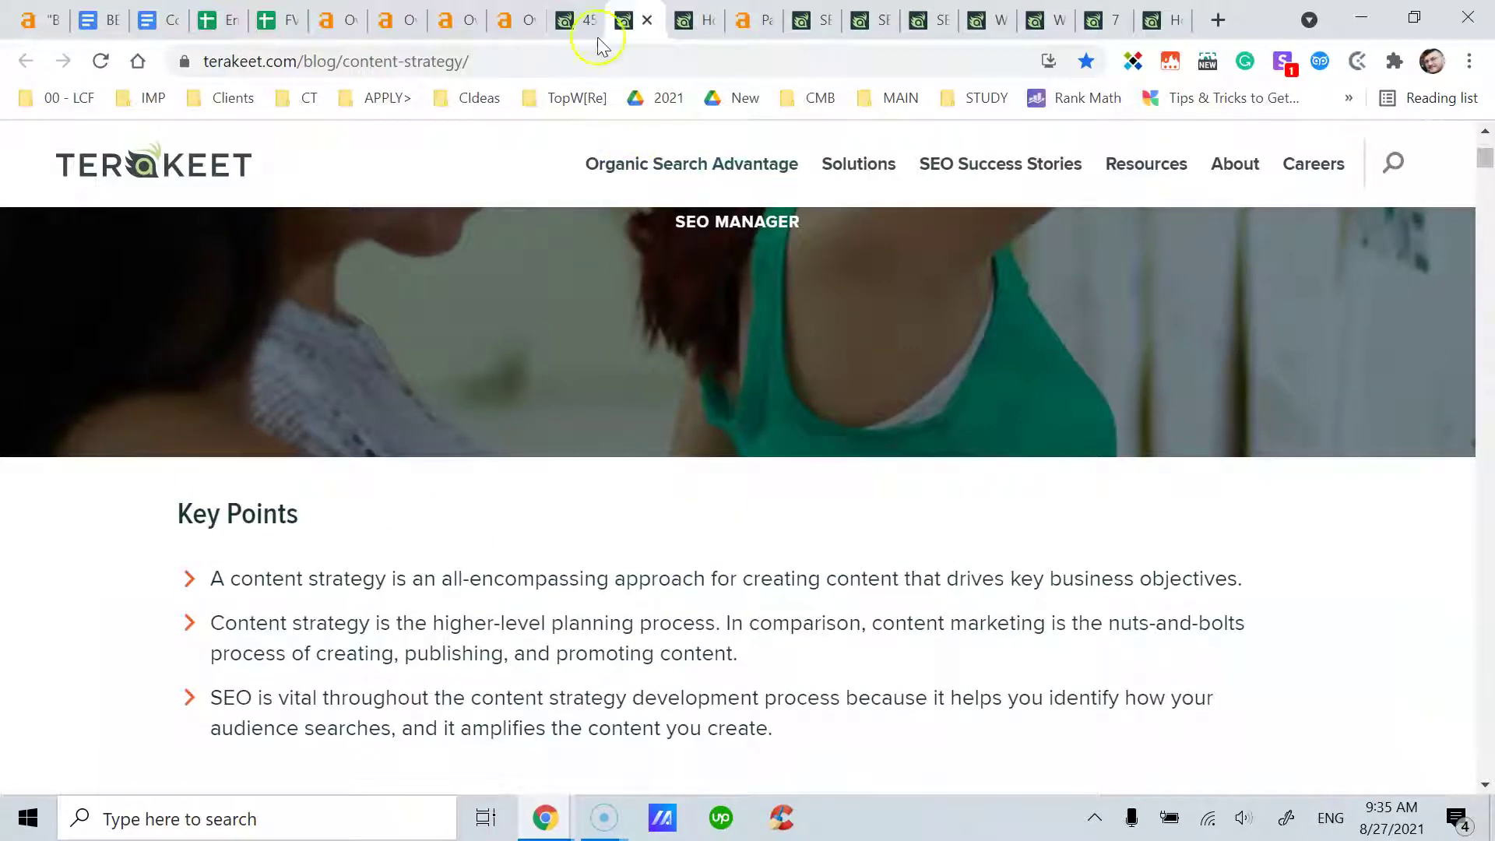
Compare the Key Points section of the Twitter SEOs article with that of the SEO strategy article
click(586, 21)
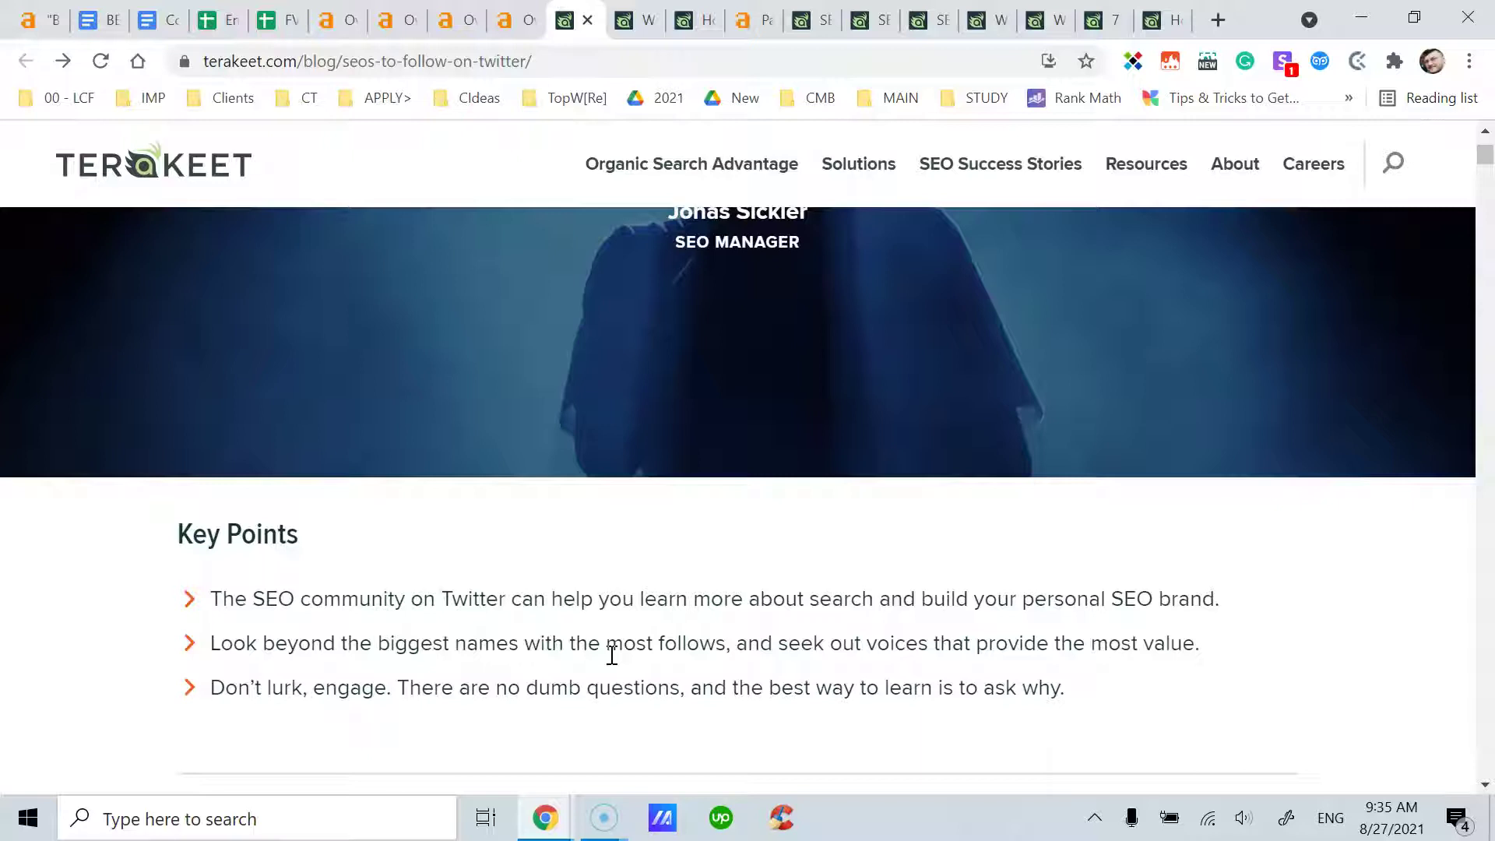
click(635, 23)
click(681, 30)
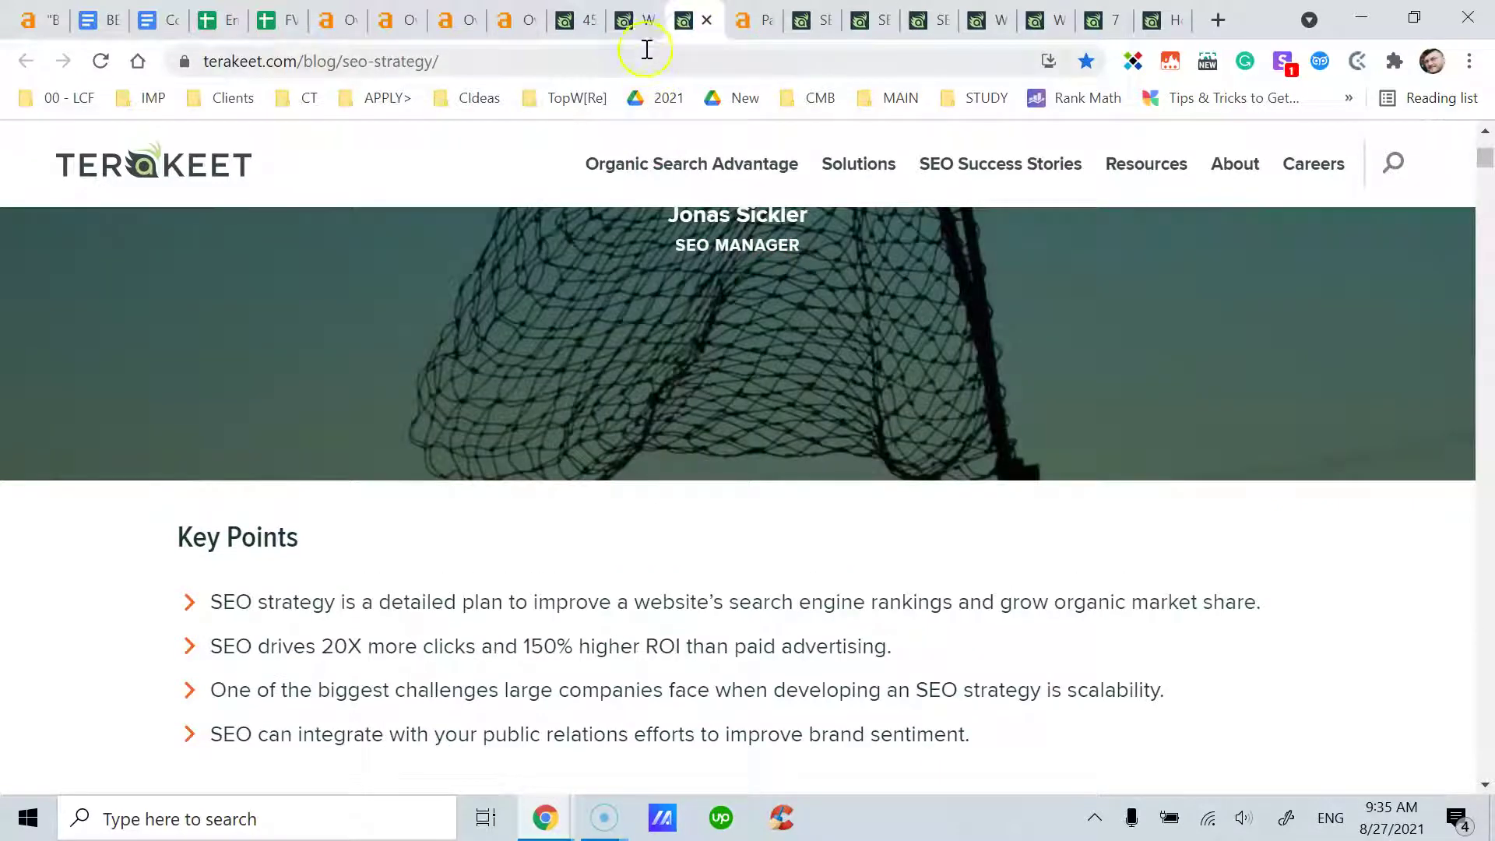
Examine the opening of the Twitter SEOs article, from its title through the Key Points to the shout-outs section
click(591, 21)
scroll(568, 507, down, 4)
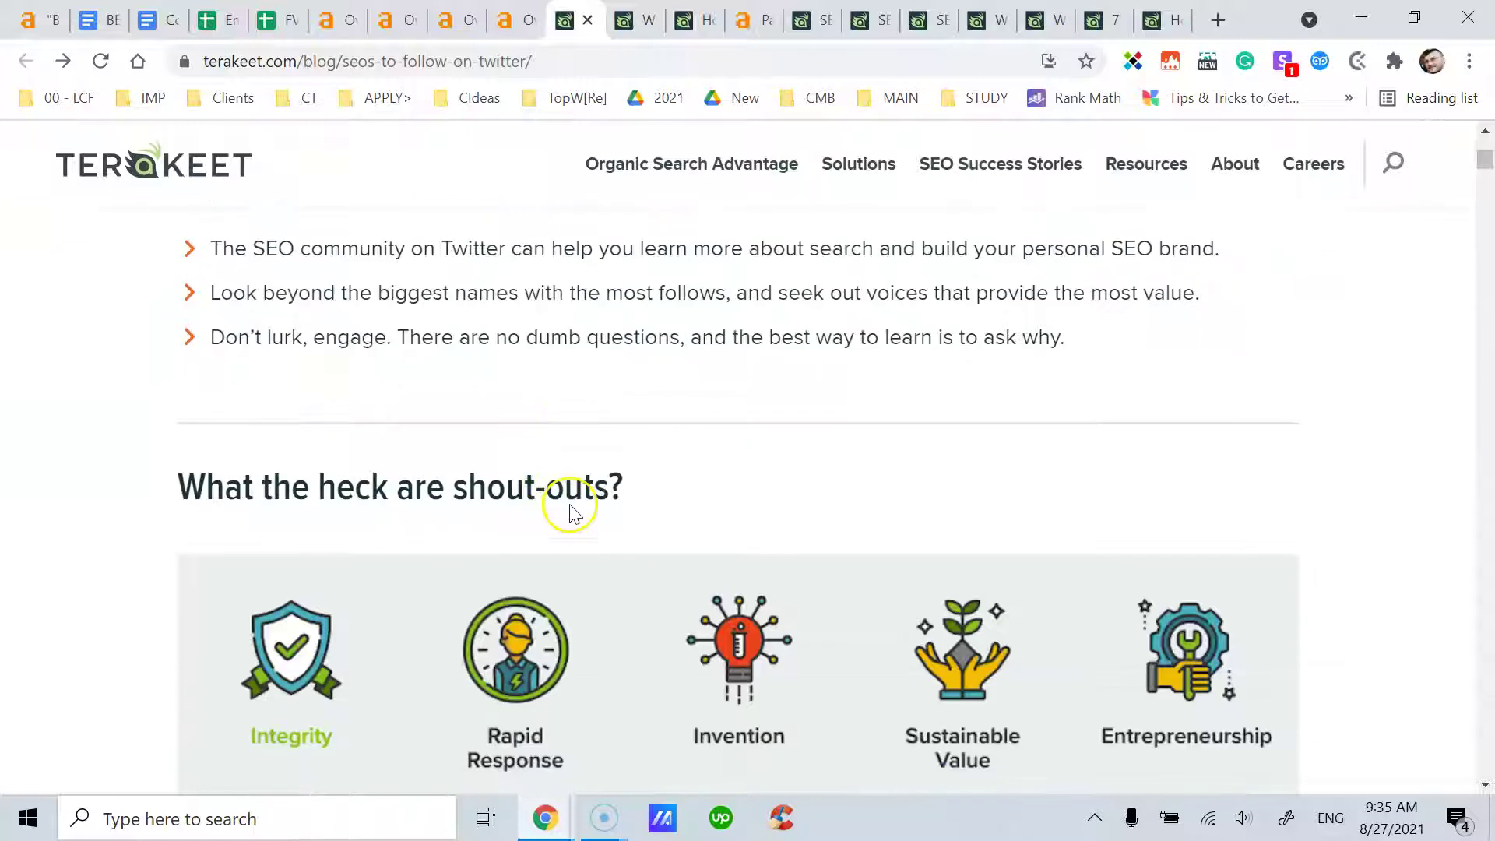
scroll(574, 507, up, 4)
scroll(573, 503, up, 4)
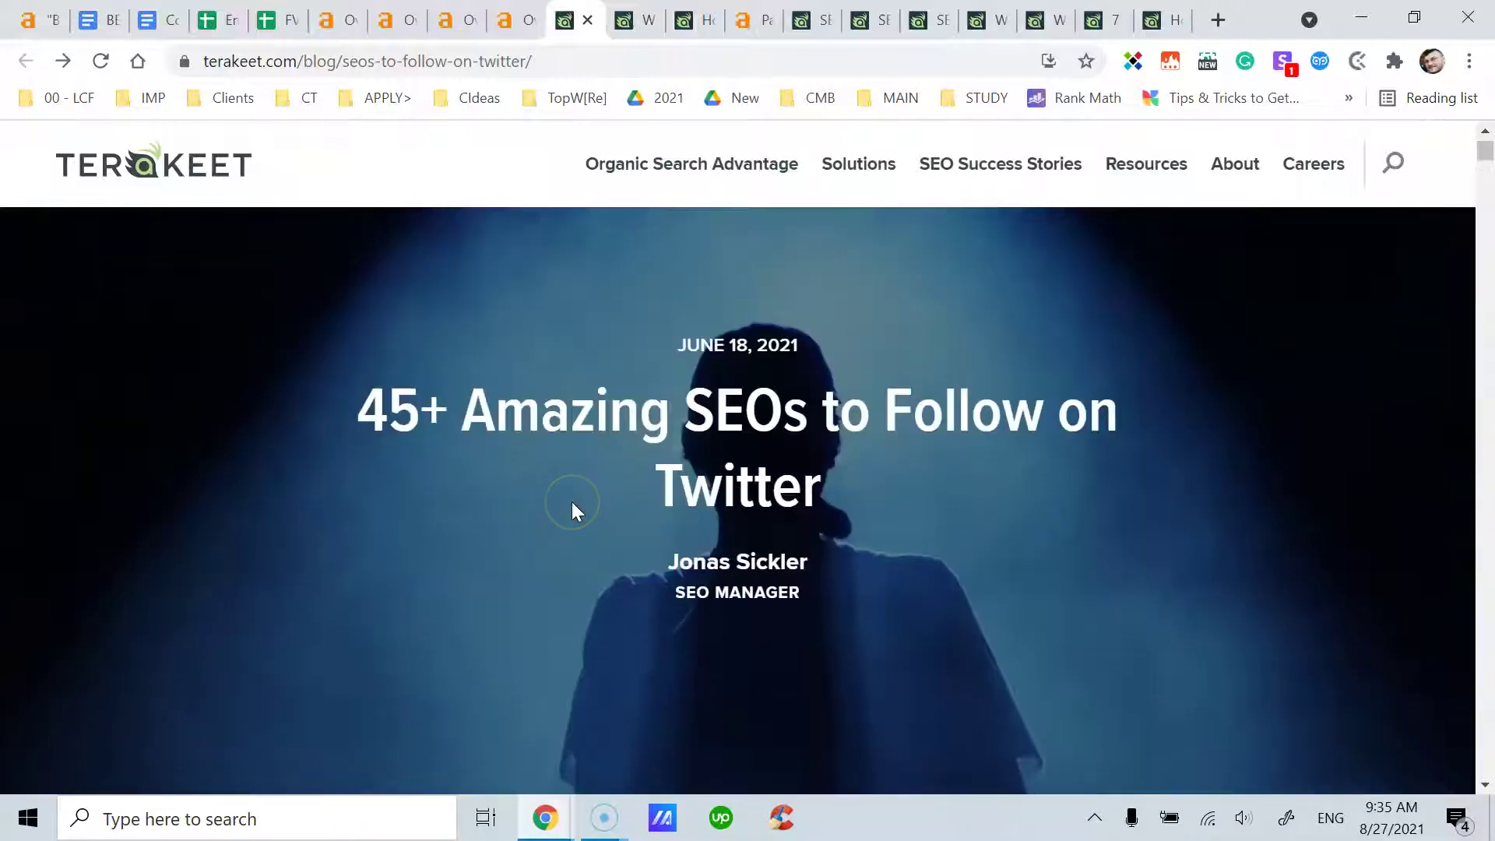
scroll(572, 501, down, 5)
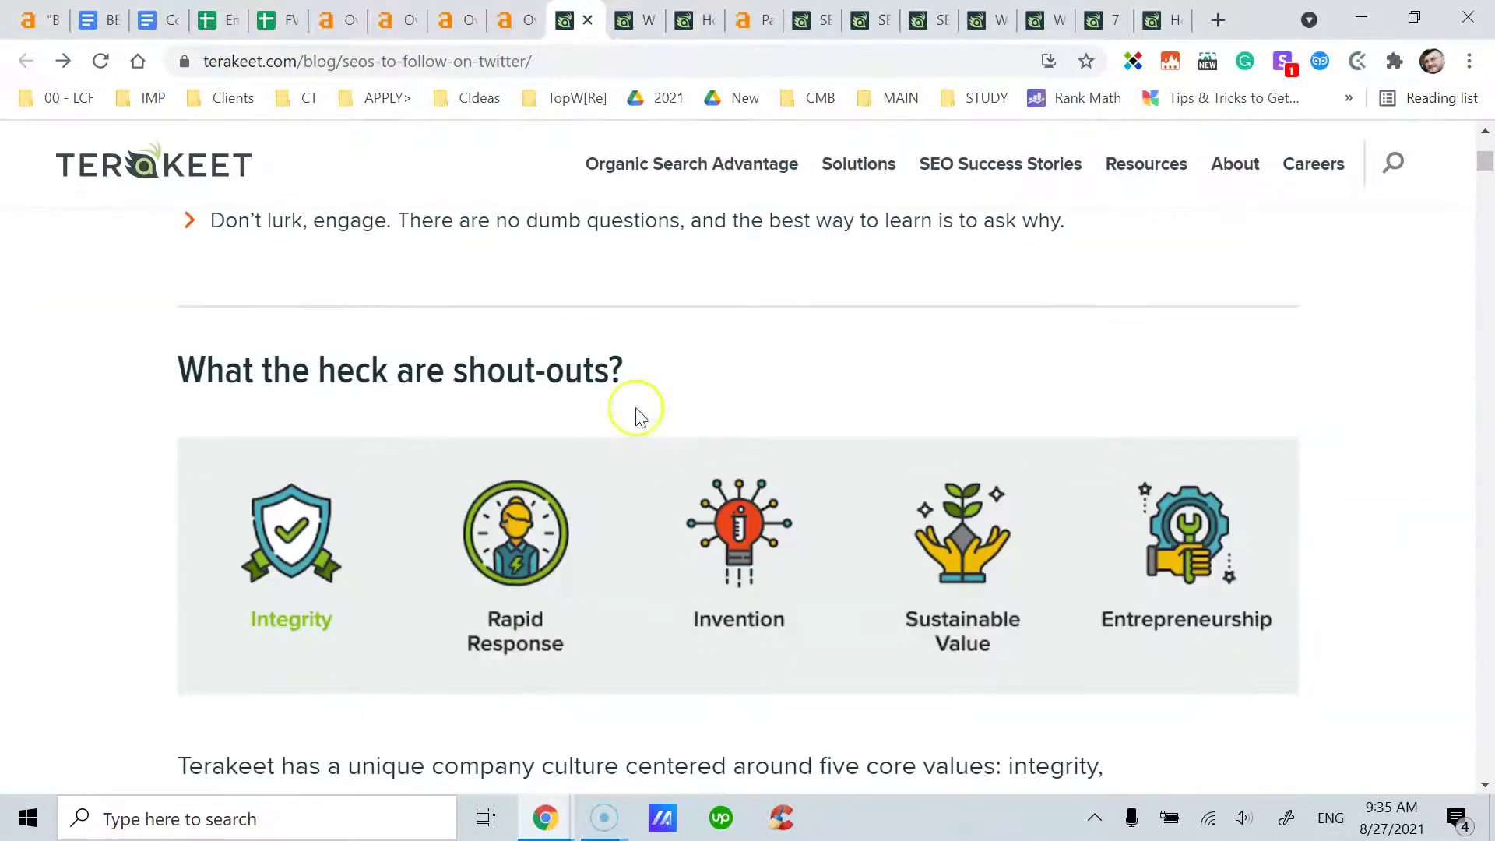
scroll(674, 379, up, 3)
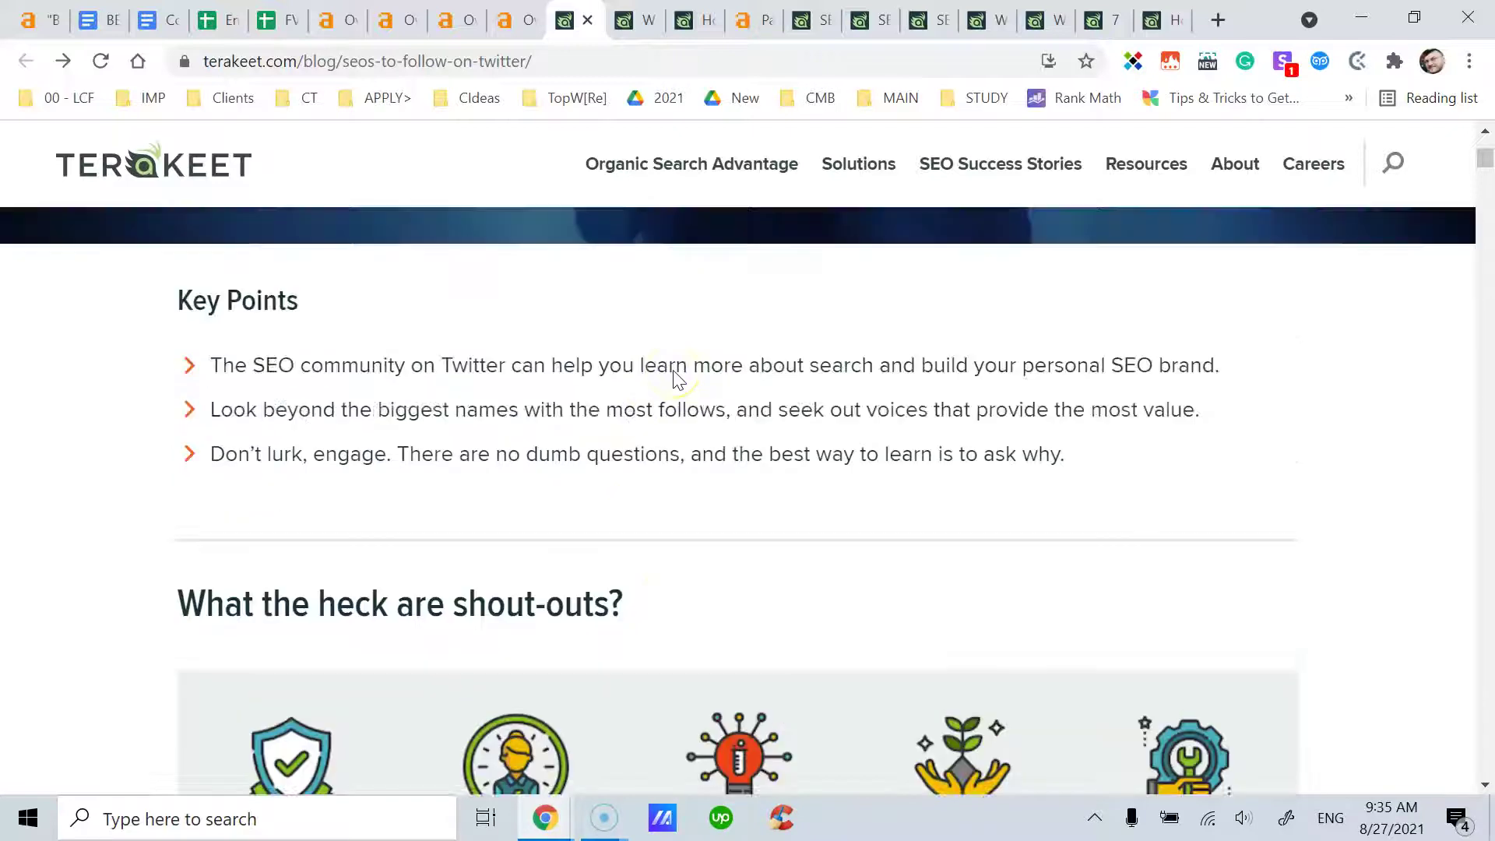
scroll(676, 377, up, 4)
scroll(675, 372, down, 8)
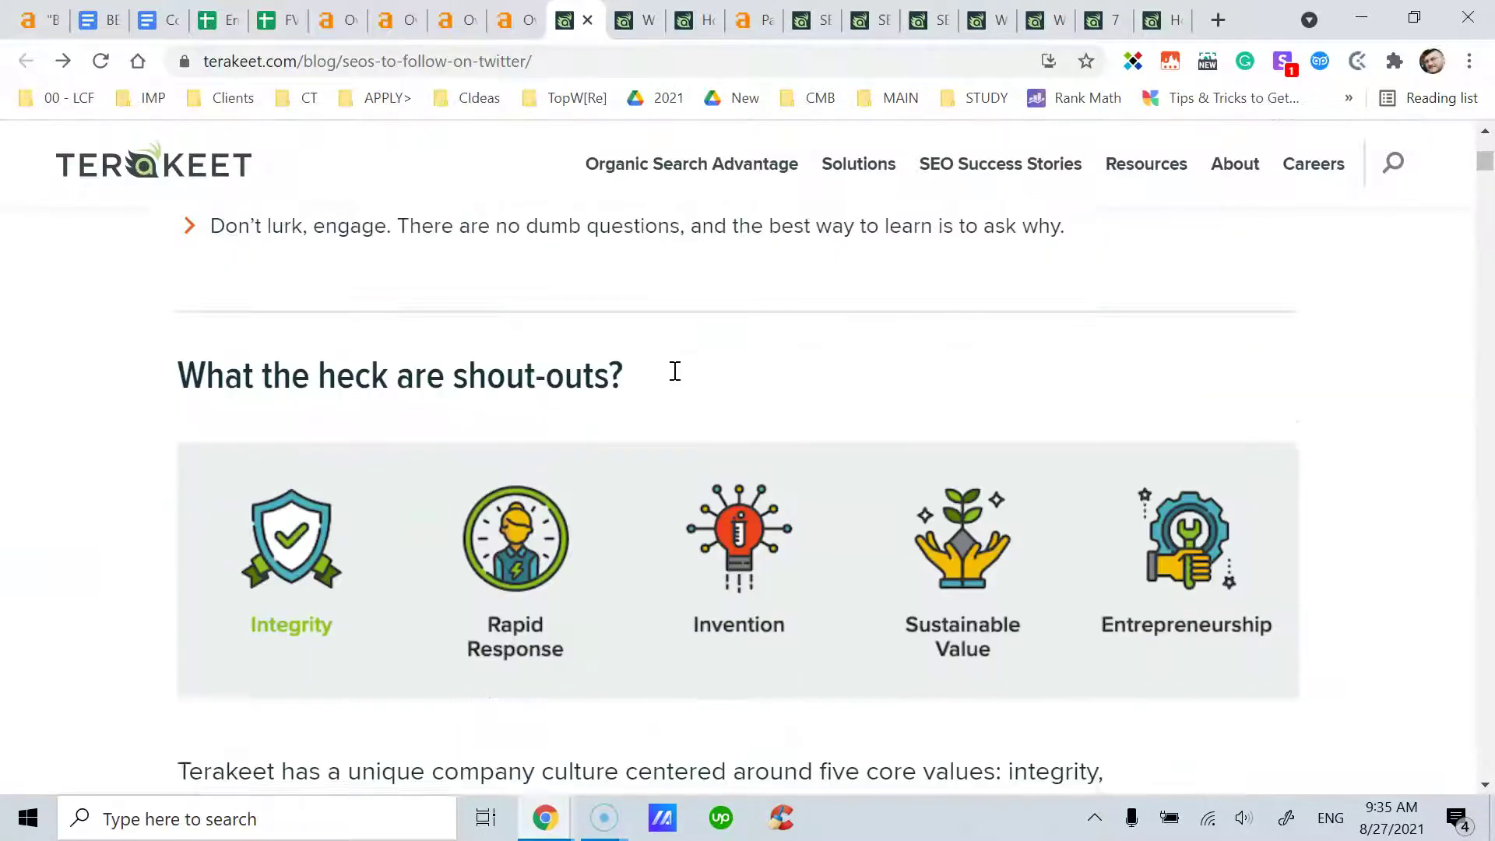
Check the suggested file name for the core values banner under the shout-outs heading without saving the image
right_click(523, 403)
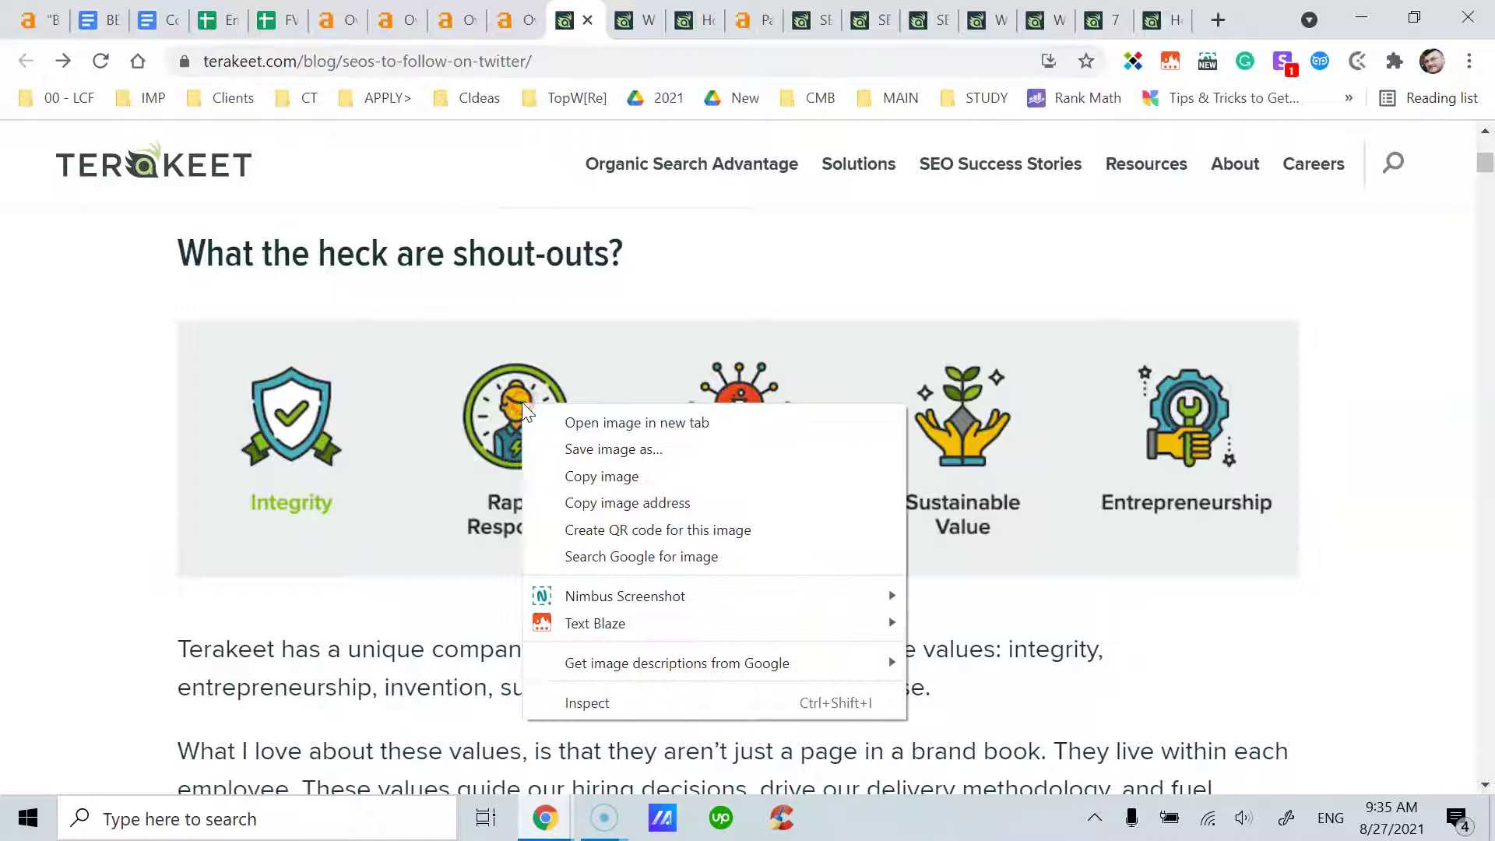
click(549, 447)
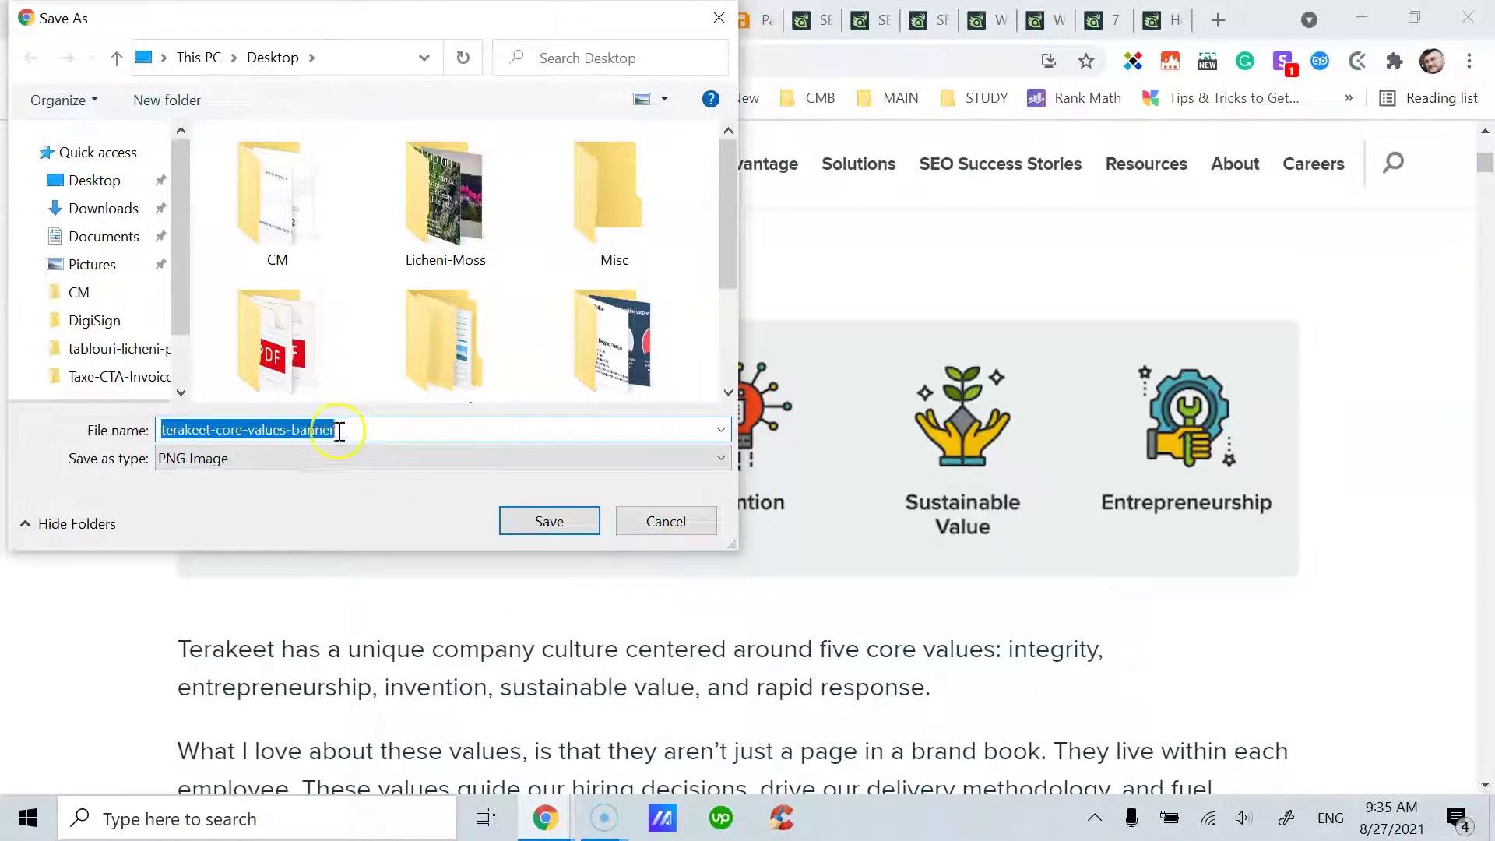
click(163, 430)
drag(159, 430, 286, 432)
click(285, 432)
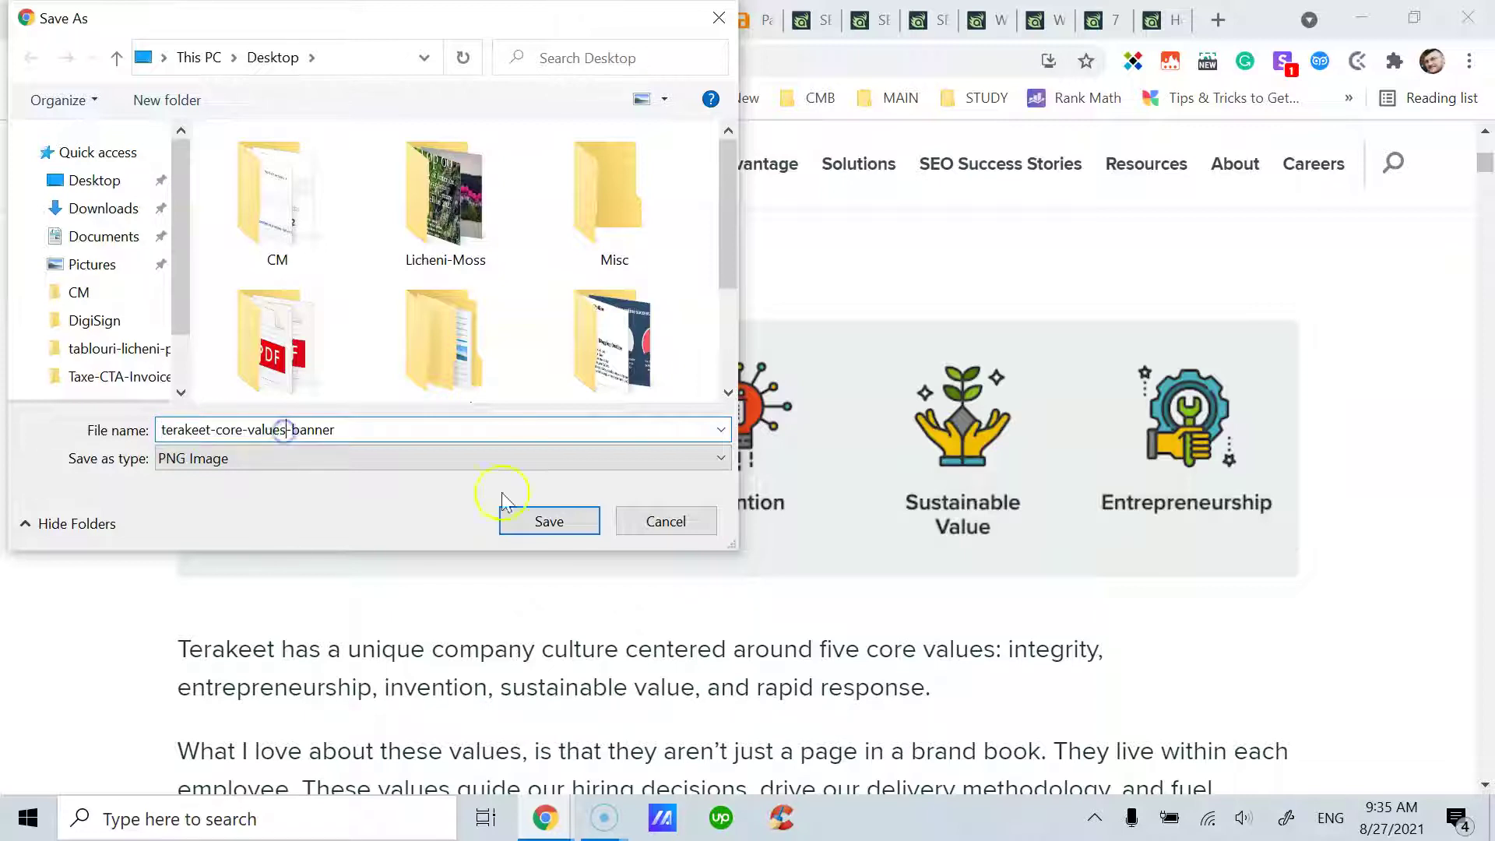
click(665, 521)
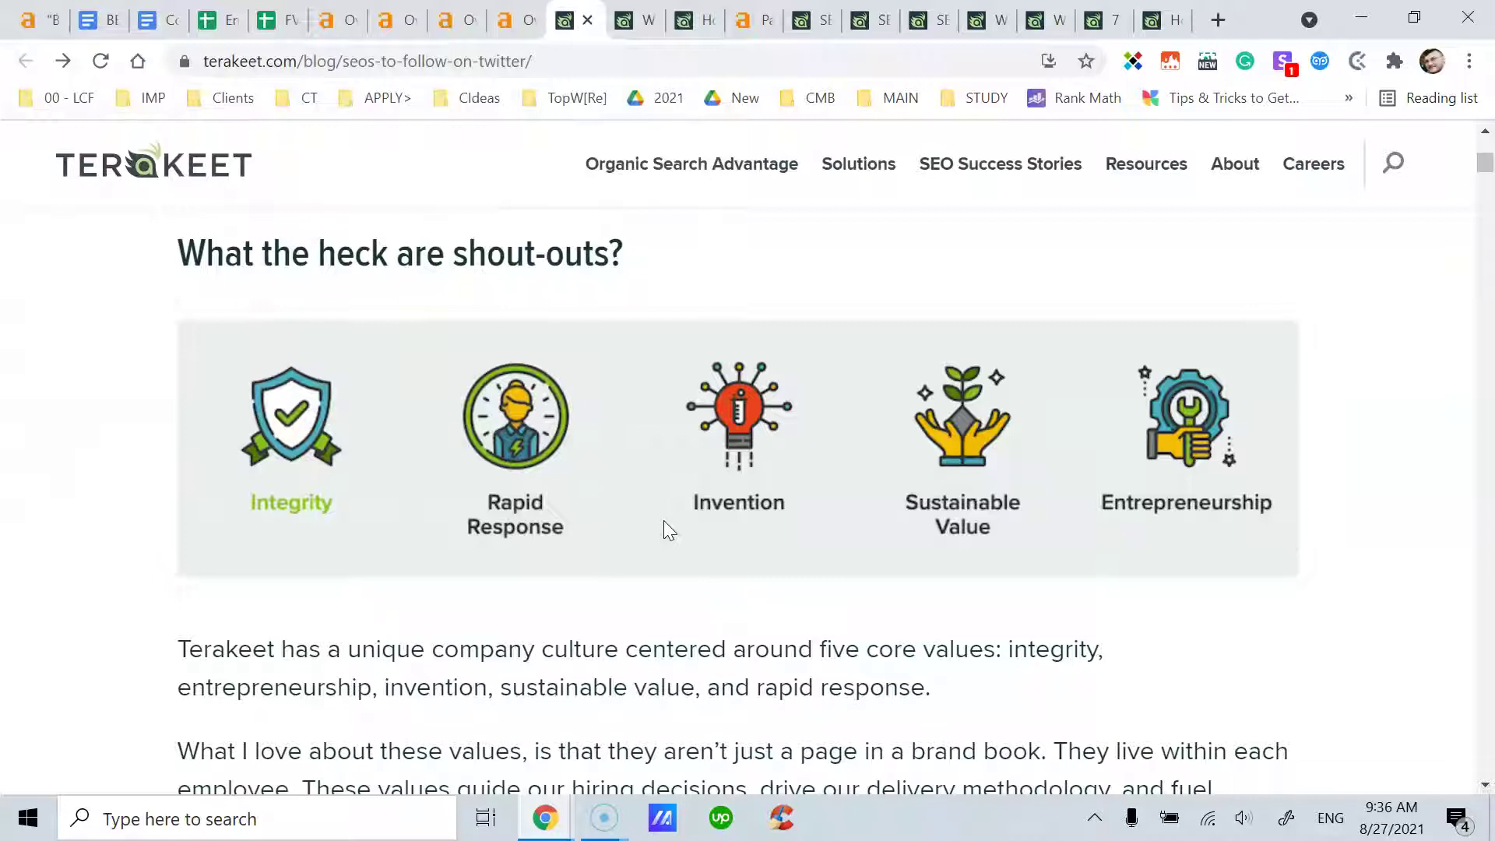
Highlight part of the shout-outs heading and review the text below the banner down to the list of memorable topics
scroll(664, 520, up, 1)
scroll(663, 520, down, 1)
click(702, 442)
drag(651, 260, 460, 248)
click(651, 251)
scroll(736, 347, down, 2)
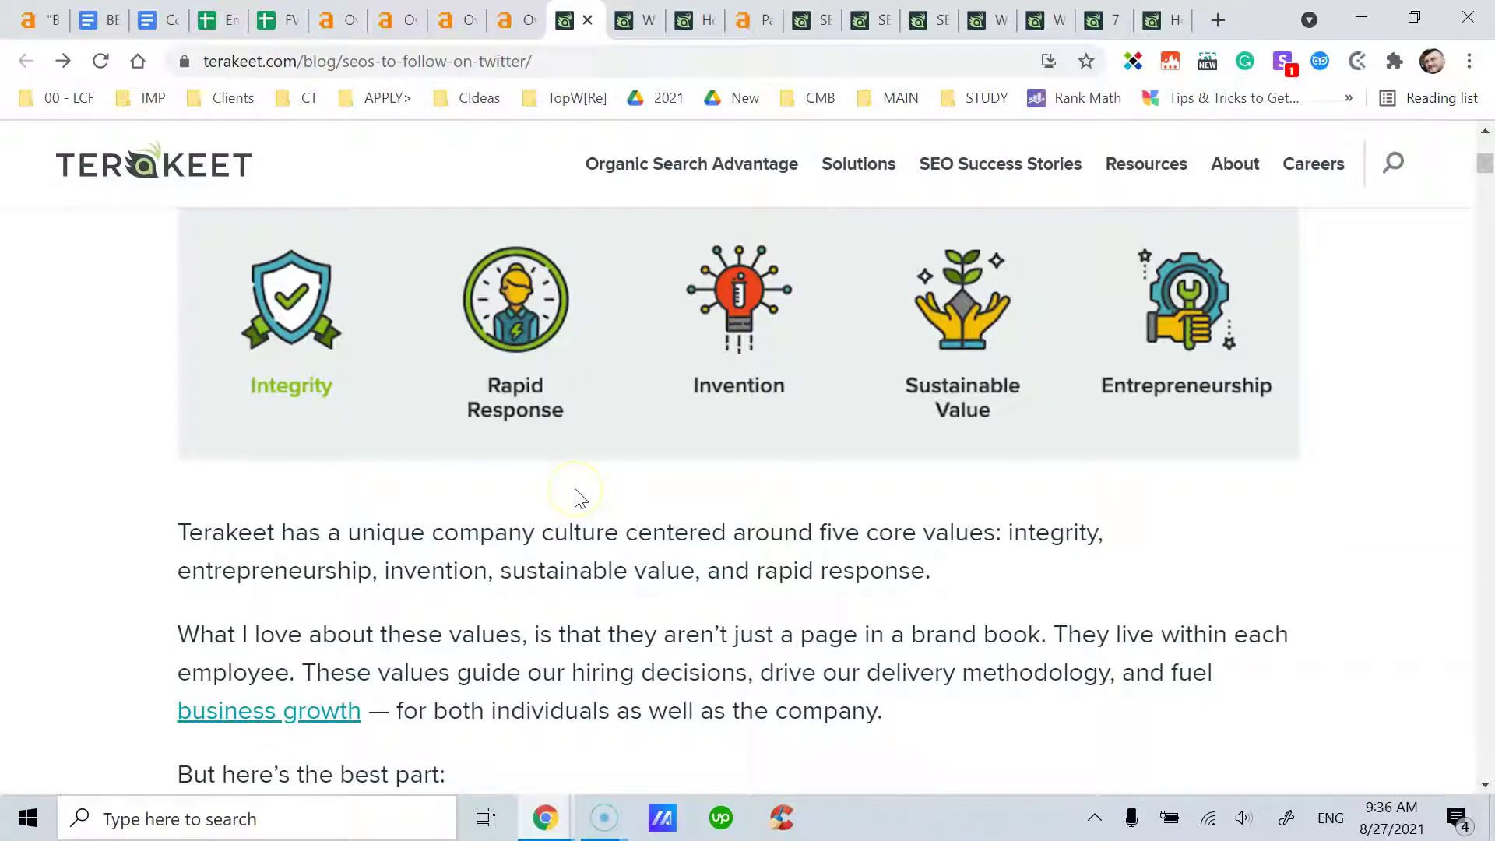
scroll(594, 571, down, 2)
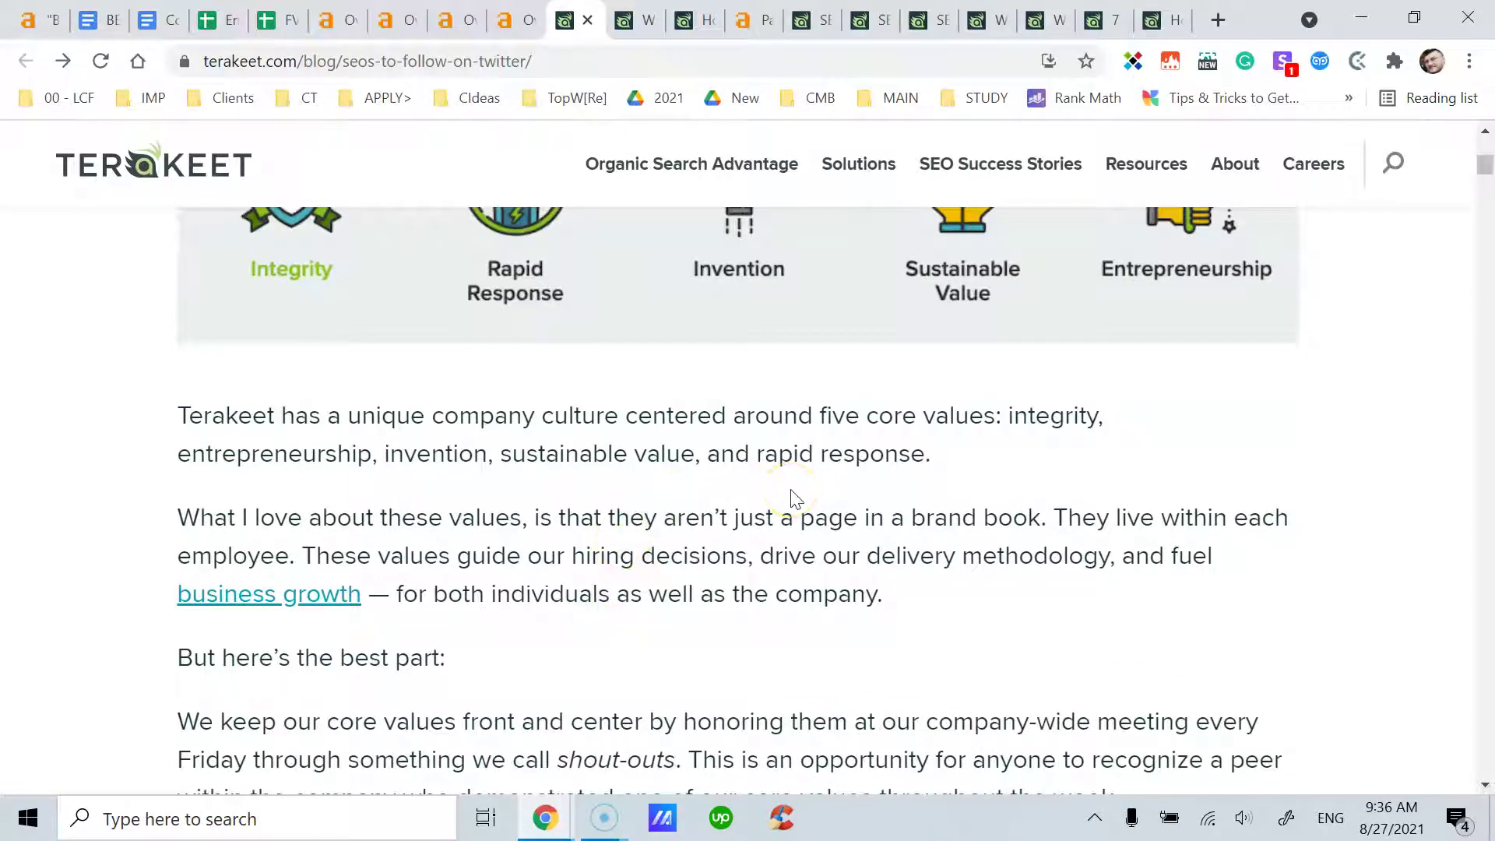
scroll(791, 499, down, 8)
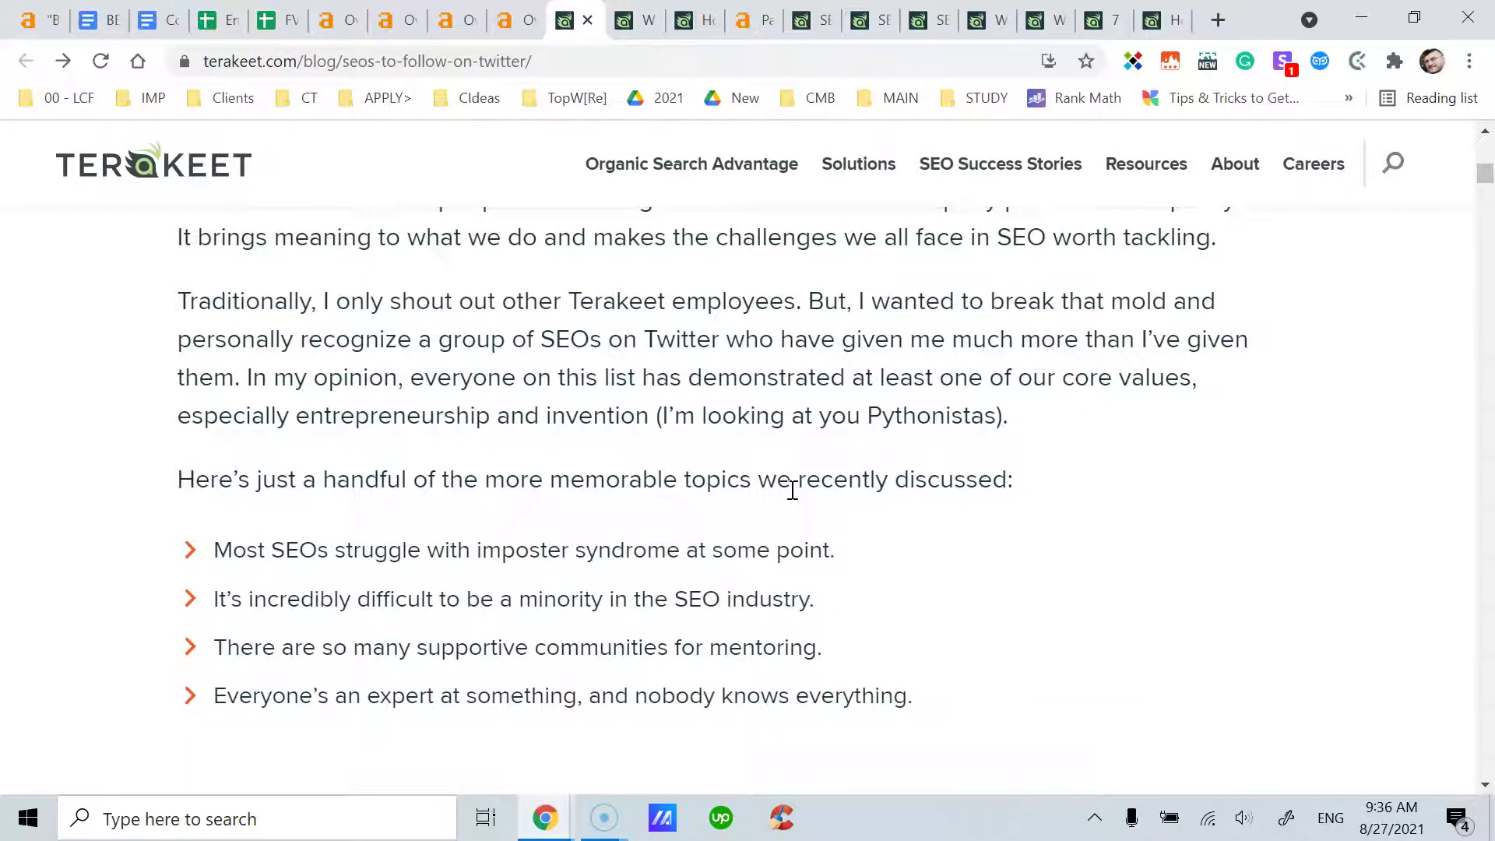
scroll(792, 490, down, 1)
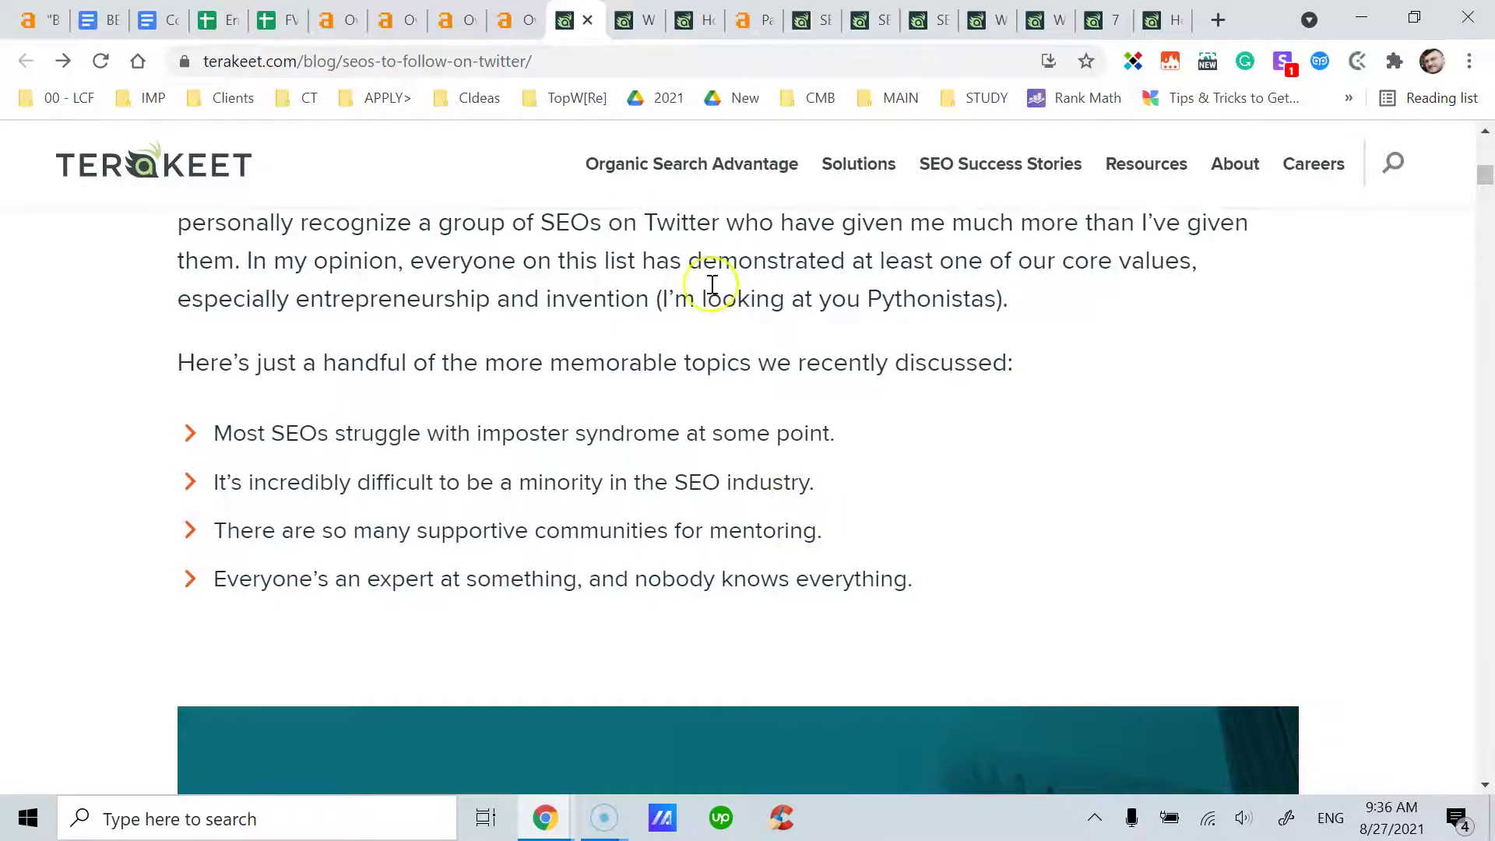
Examine the Your Content Strategy Matters section and its three statistic cards in the content strategy article
click(642, 27)
scroll(641, 398, down, 5)
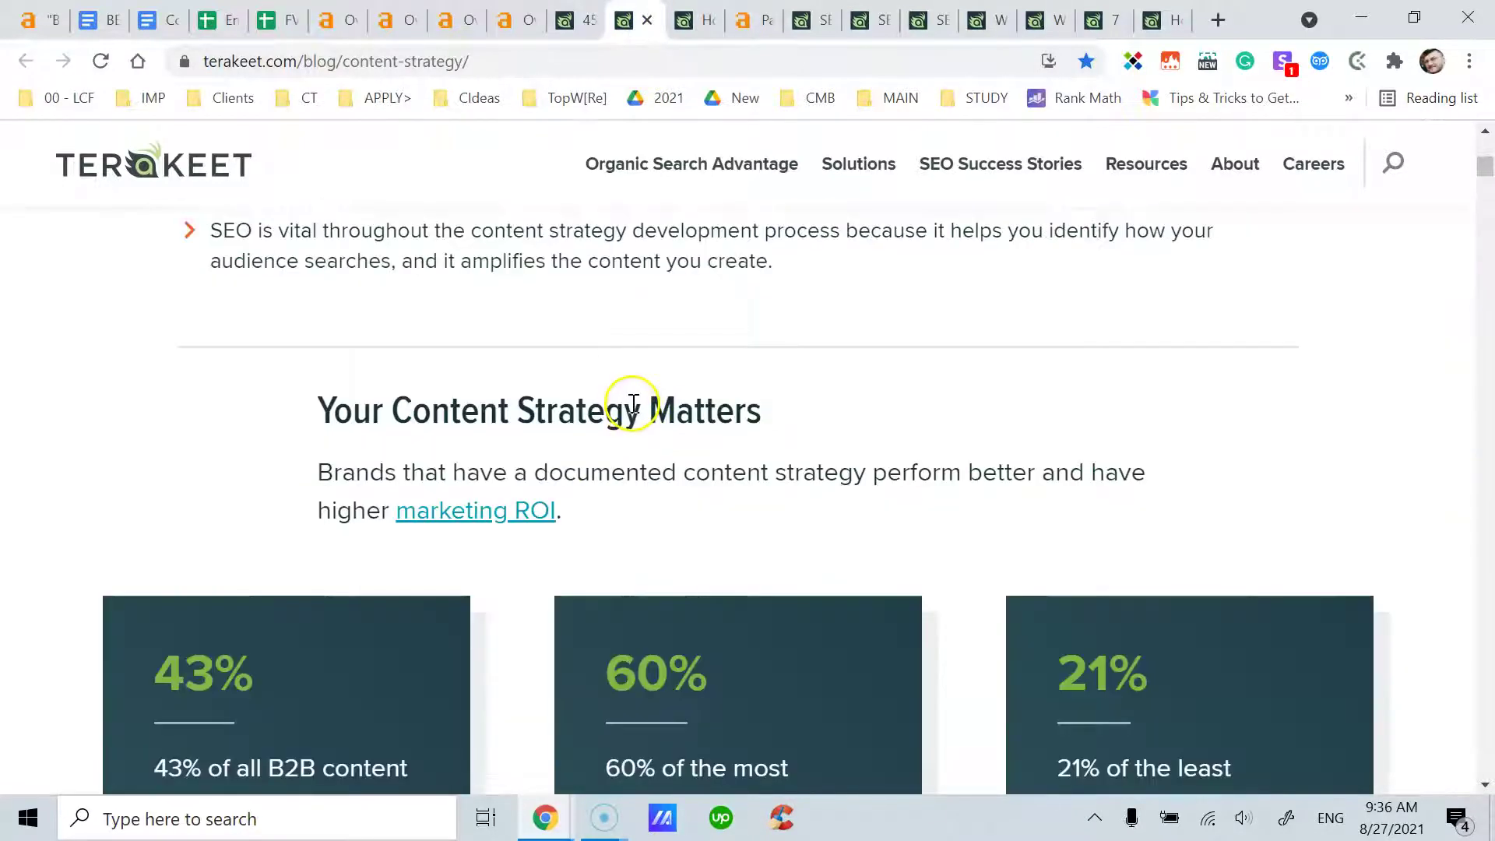
scroll(634, 408, down, 1)
scroll(630, 400, up, 9)
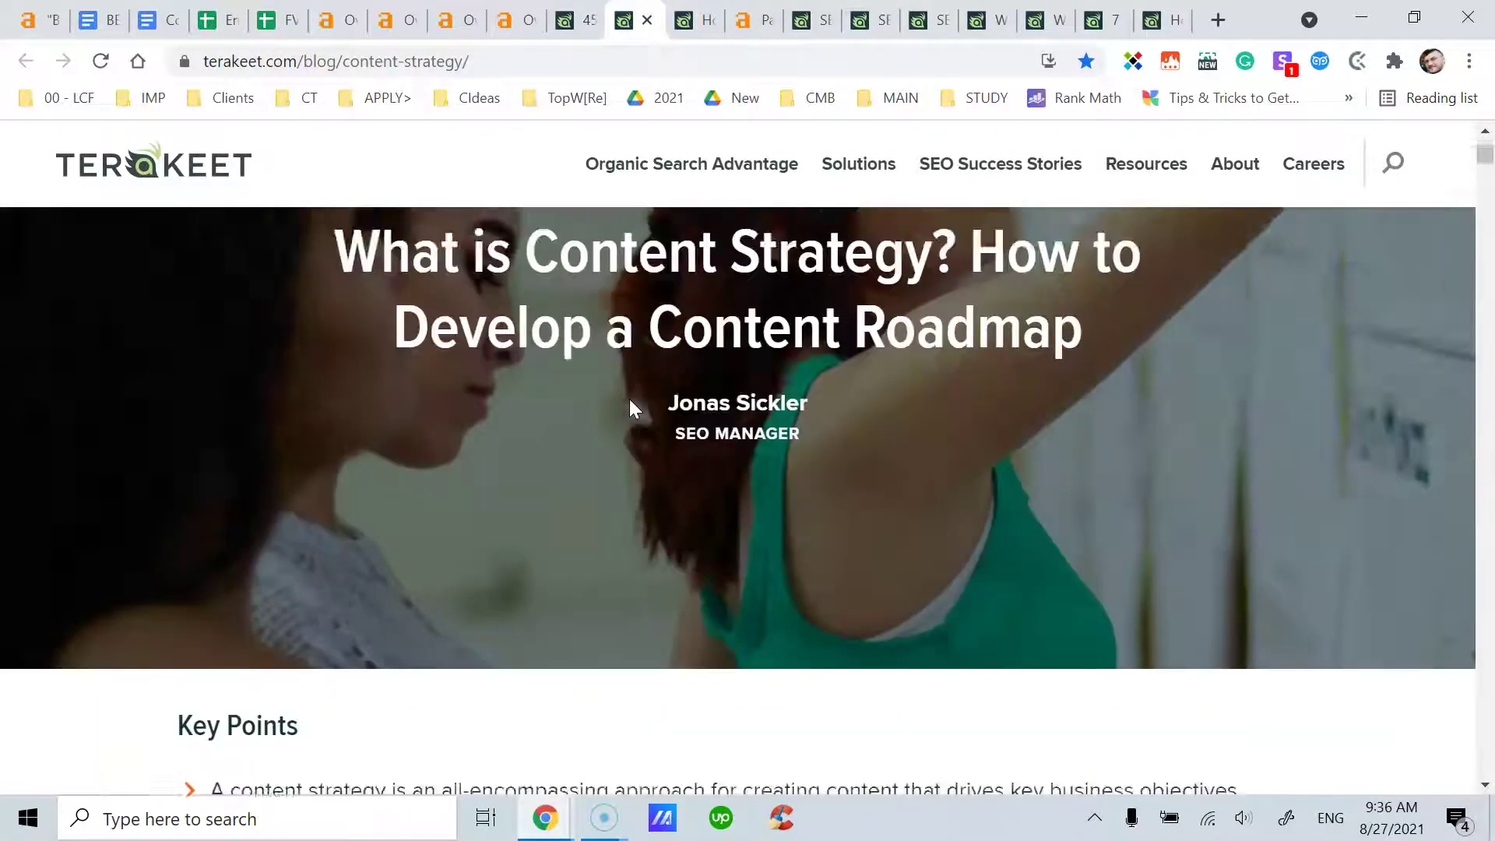
scroll(630, 399, down, 5)
scroll(632, 407, down, 5)
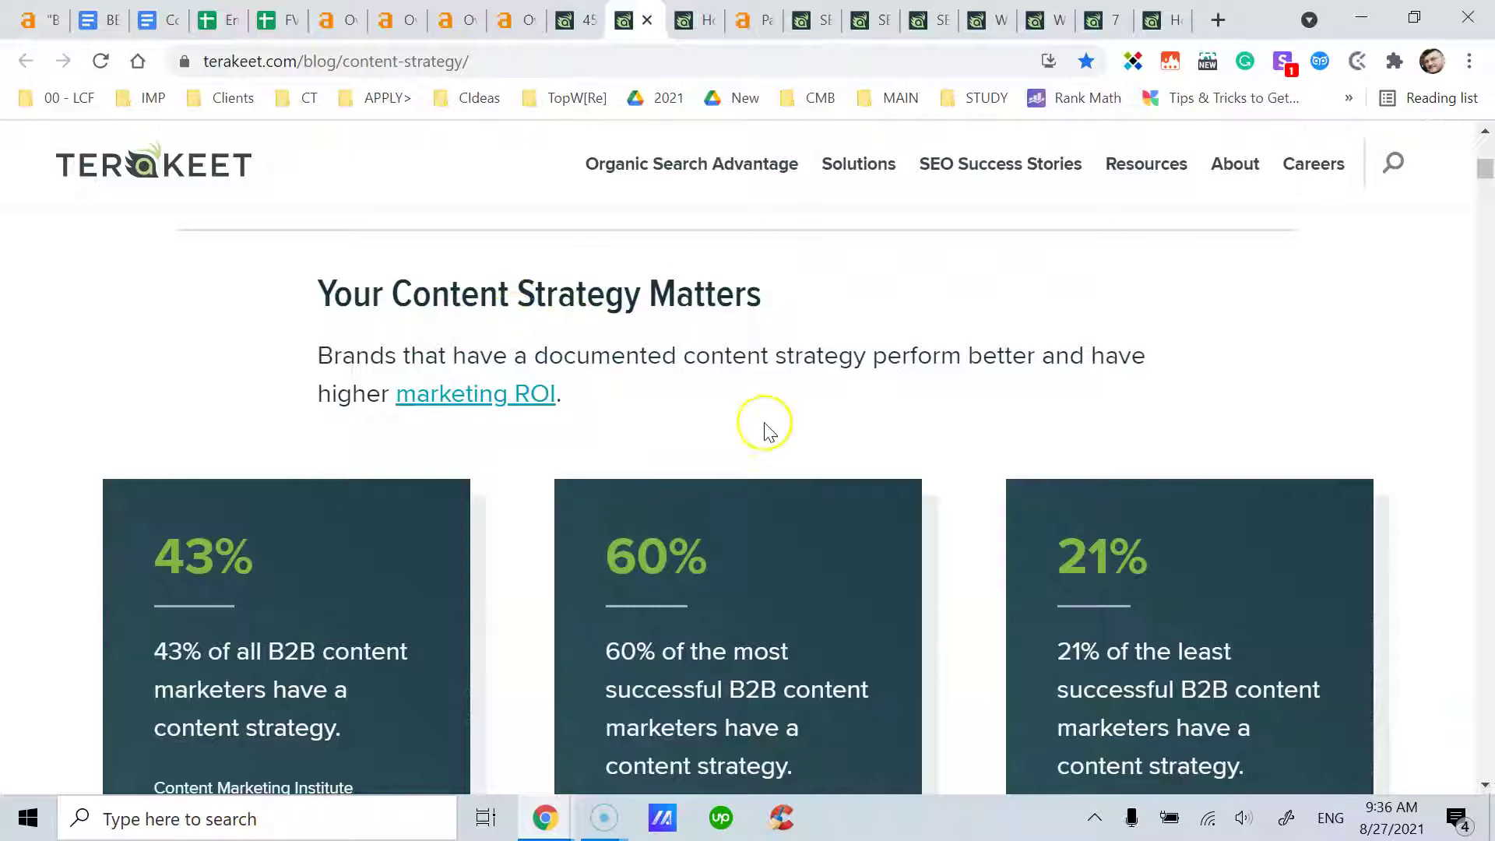
scroll(725, 401, down, 4)
scroll(725, 401, up, 2)
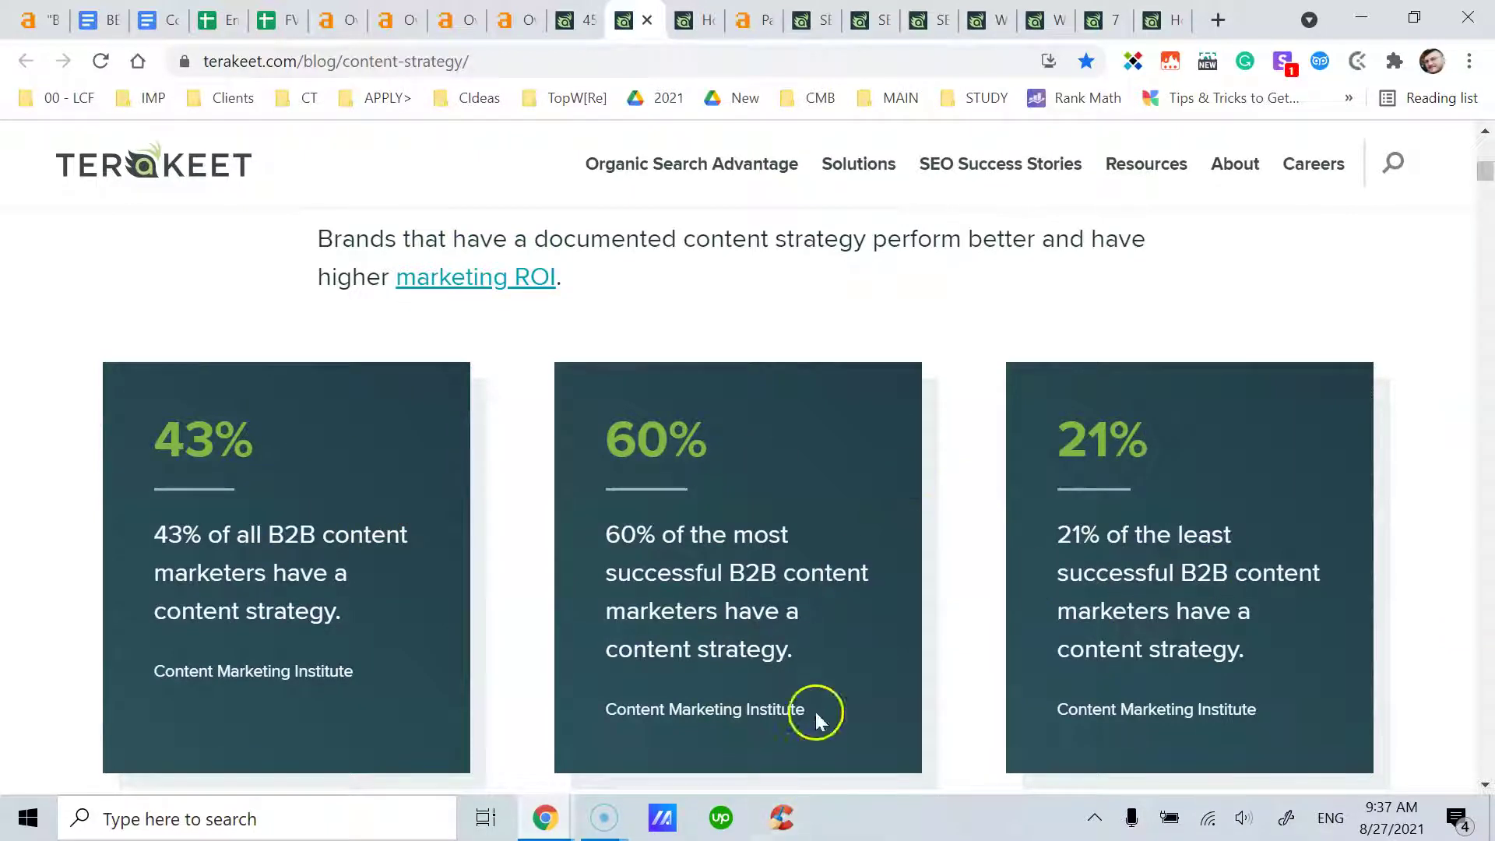
scroll(427, 567, down, 3)
scroll(434, 568, up, 3)
Check whether the 43% statistic card in the content strategy article can be saved as an image
right_click(414, 550)
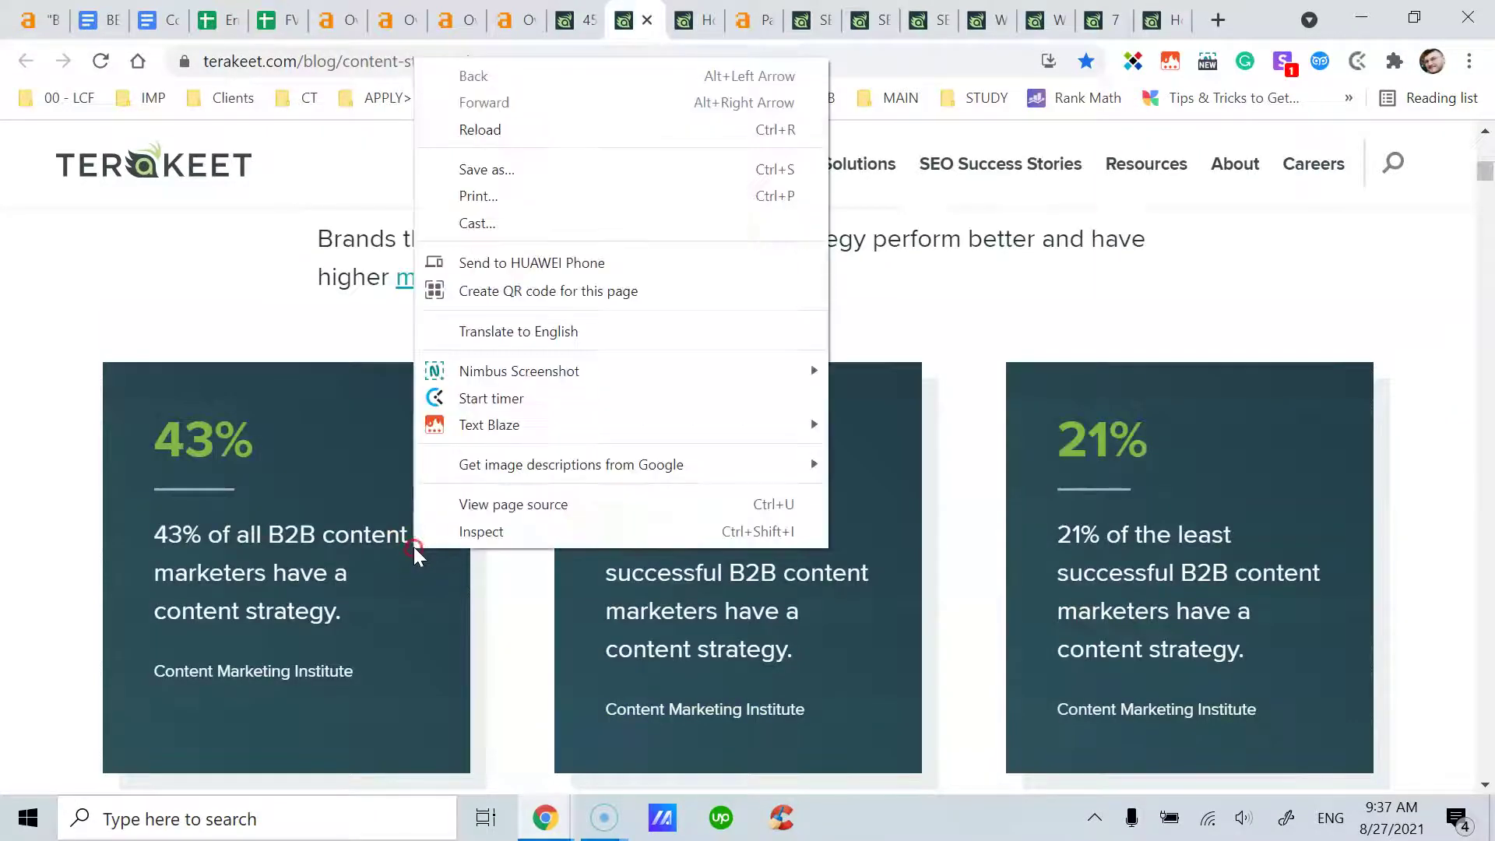
click(938, 295)
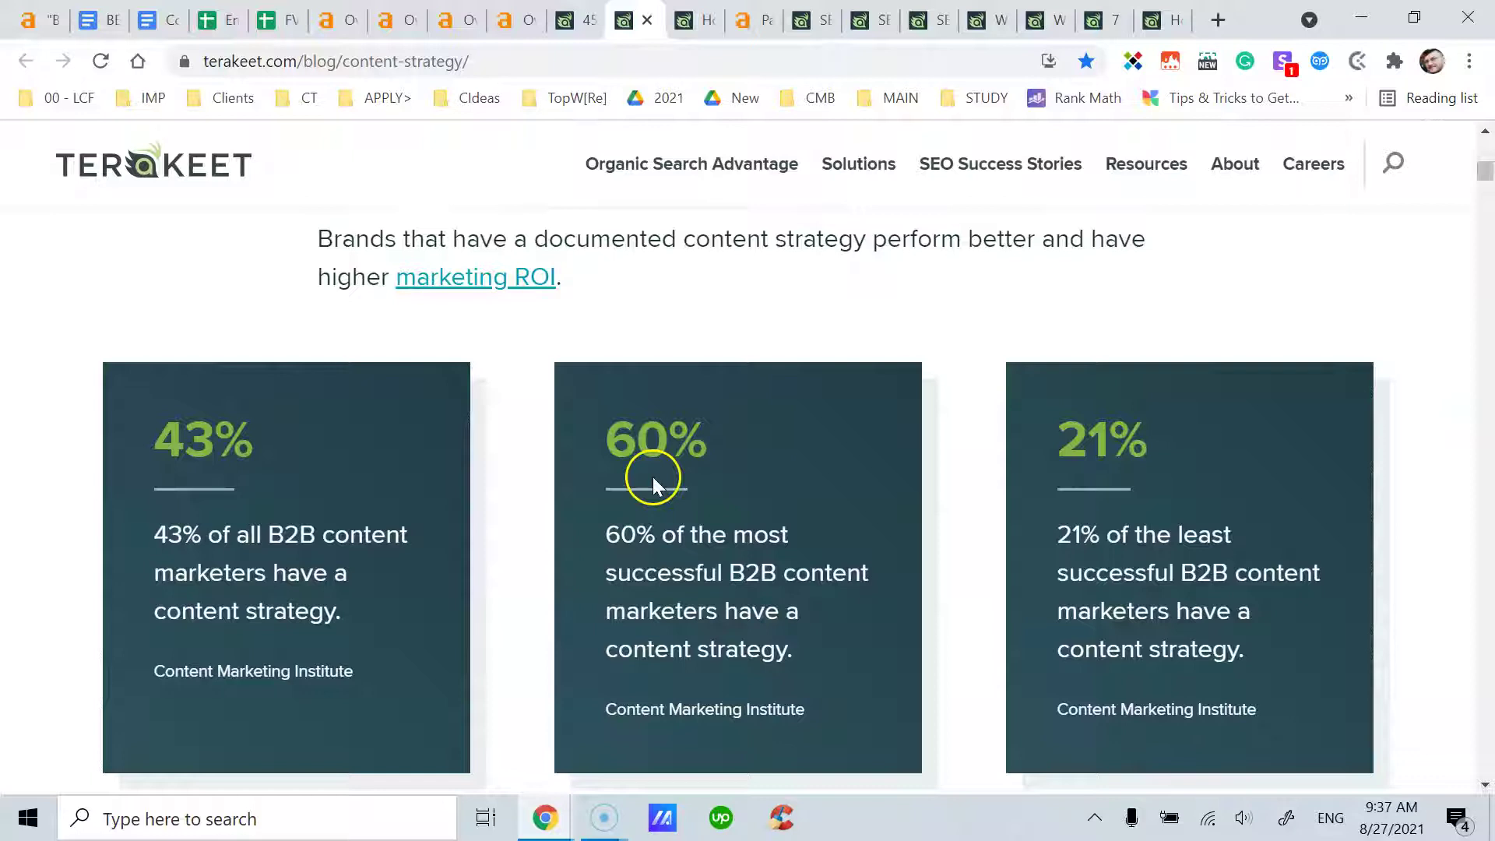
right_click(274, 506)
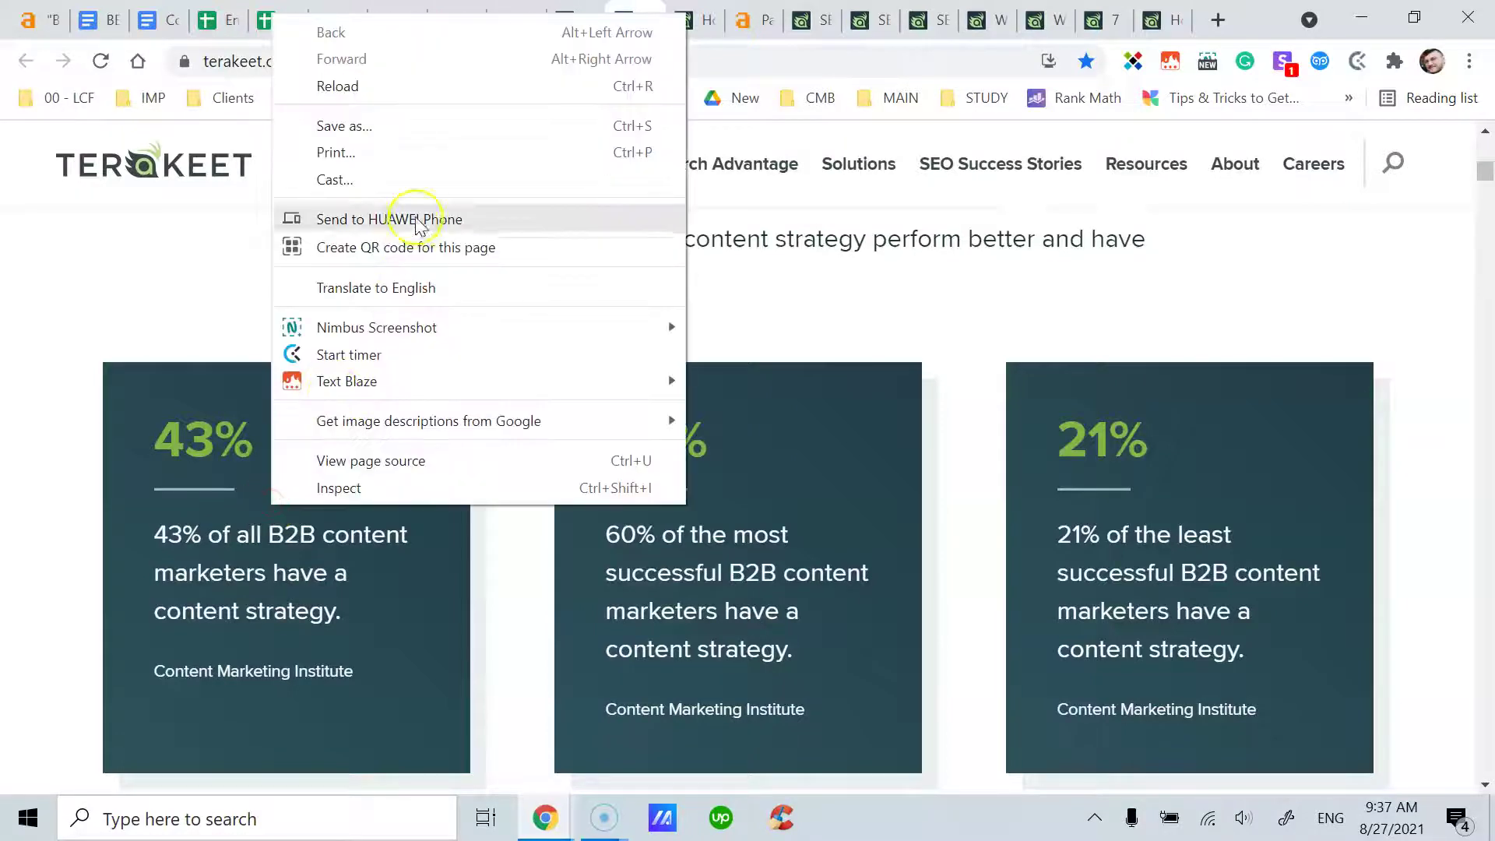
click(862, 283)
Highlight the What is SEO strategy heading above the definition box in the SEO strategy article
click(687, 28)
scroll(703, 436, down, 3)
scroll(704, 436, down, 4)
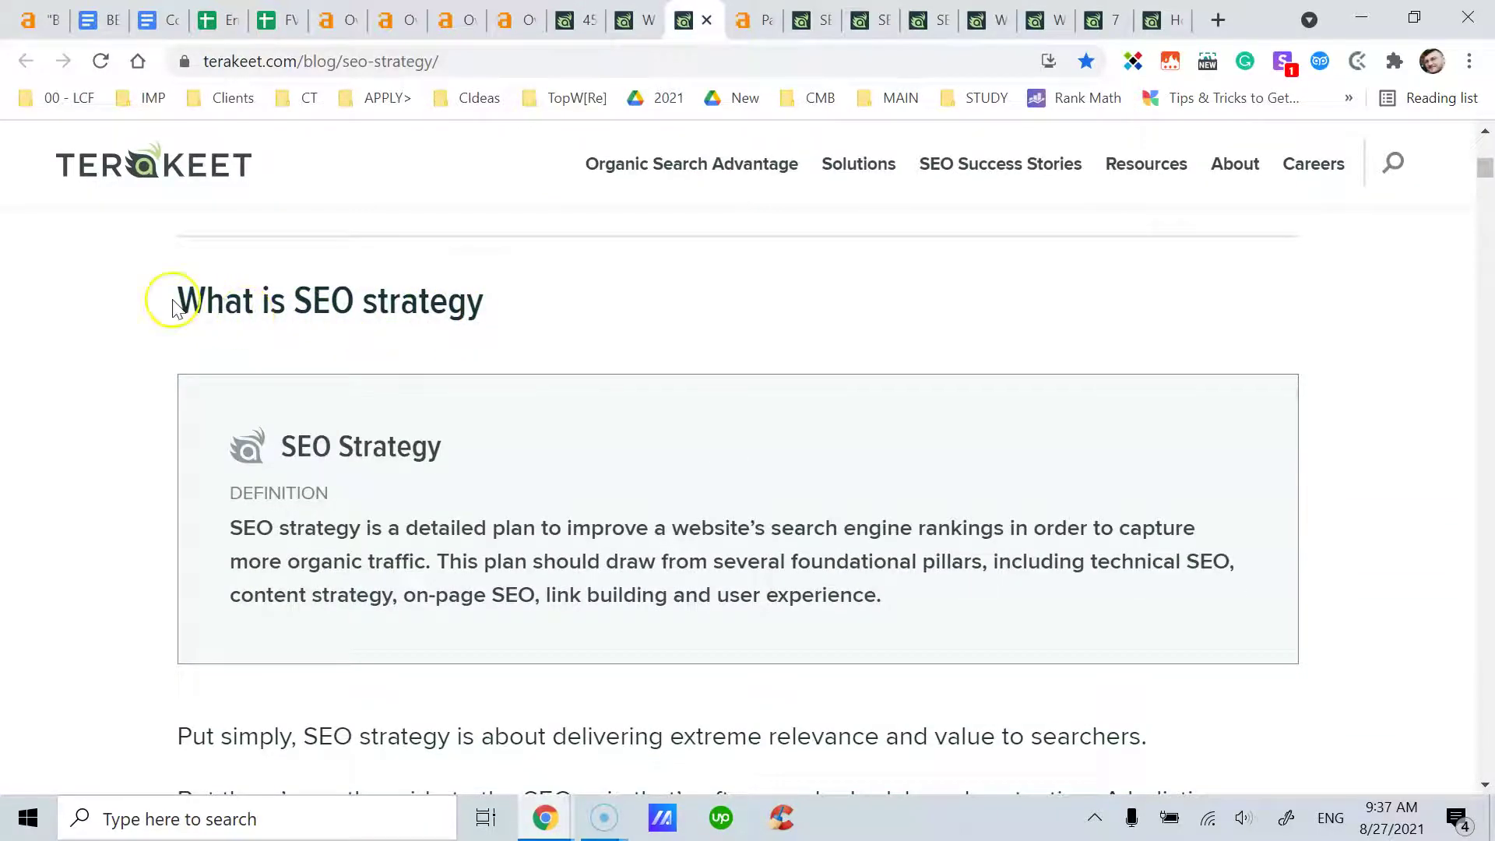
drag(177, 300, 285, 301)
click(285, 302)
click(656, 21)
click(691, 21)
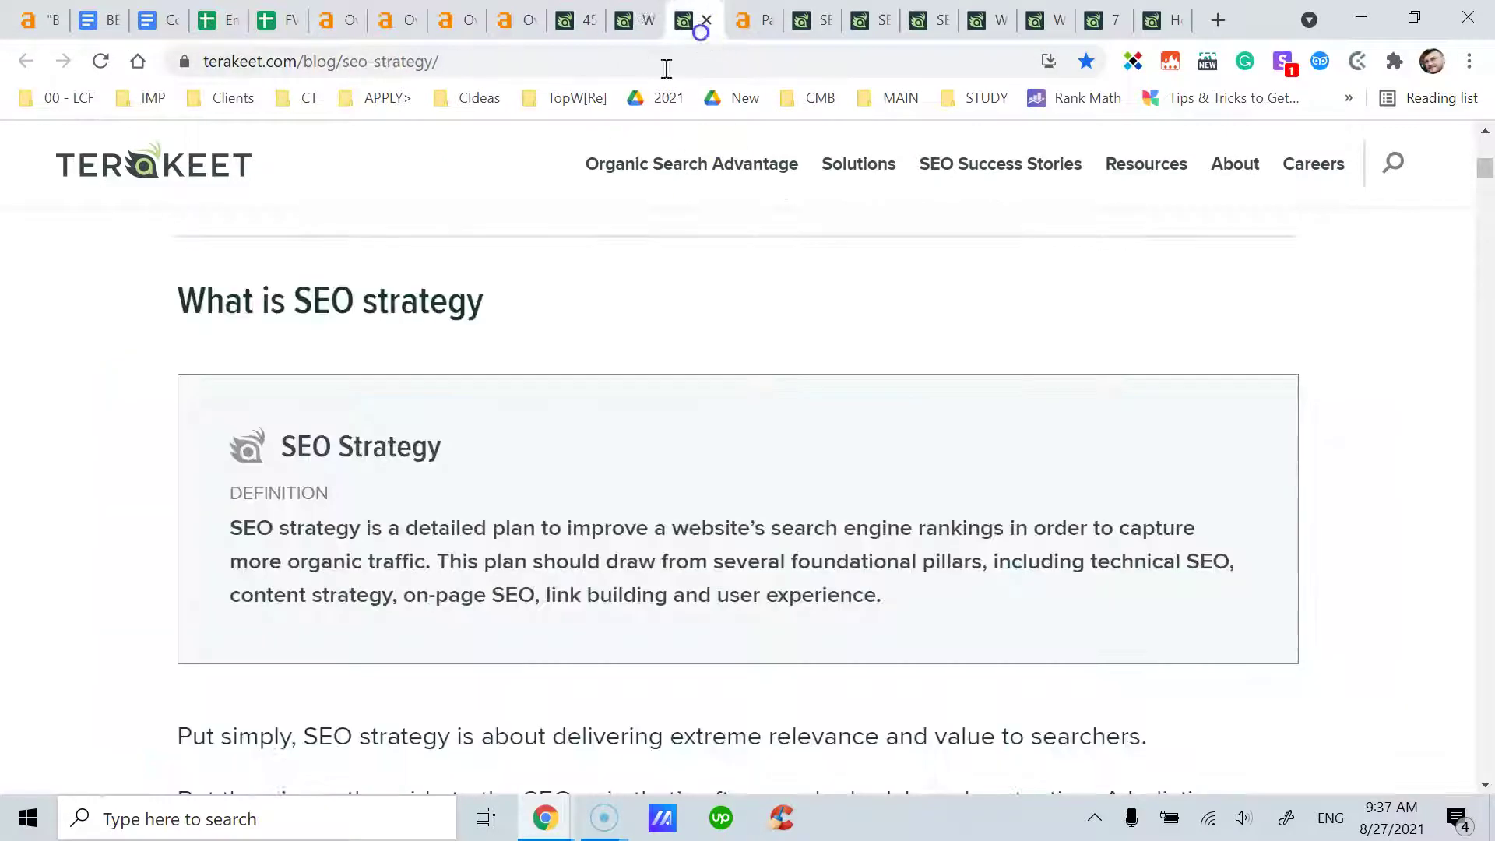
click(182, 301)
drag(182, 301, 501, 310)
click(500, 310)
Review the paragraphs and internal links below the SEO strategy definition box and return to the Twitter SEOs article
scroll(732, 544, down, 3)
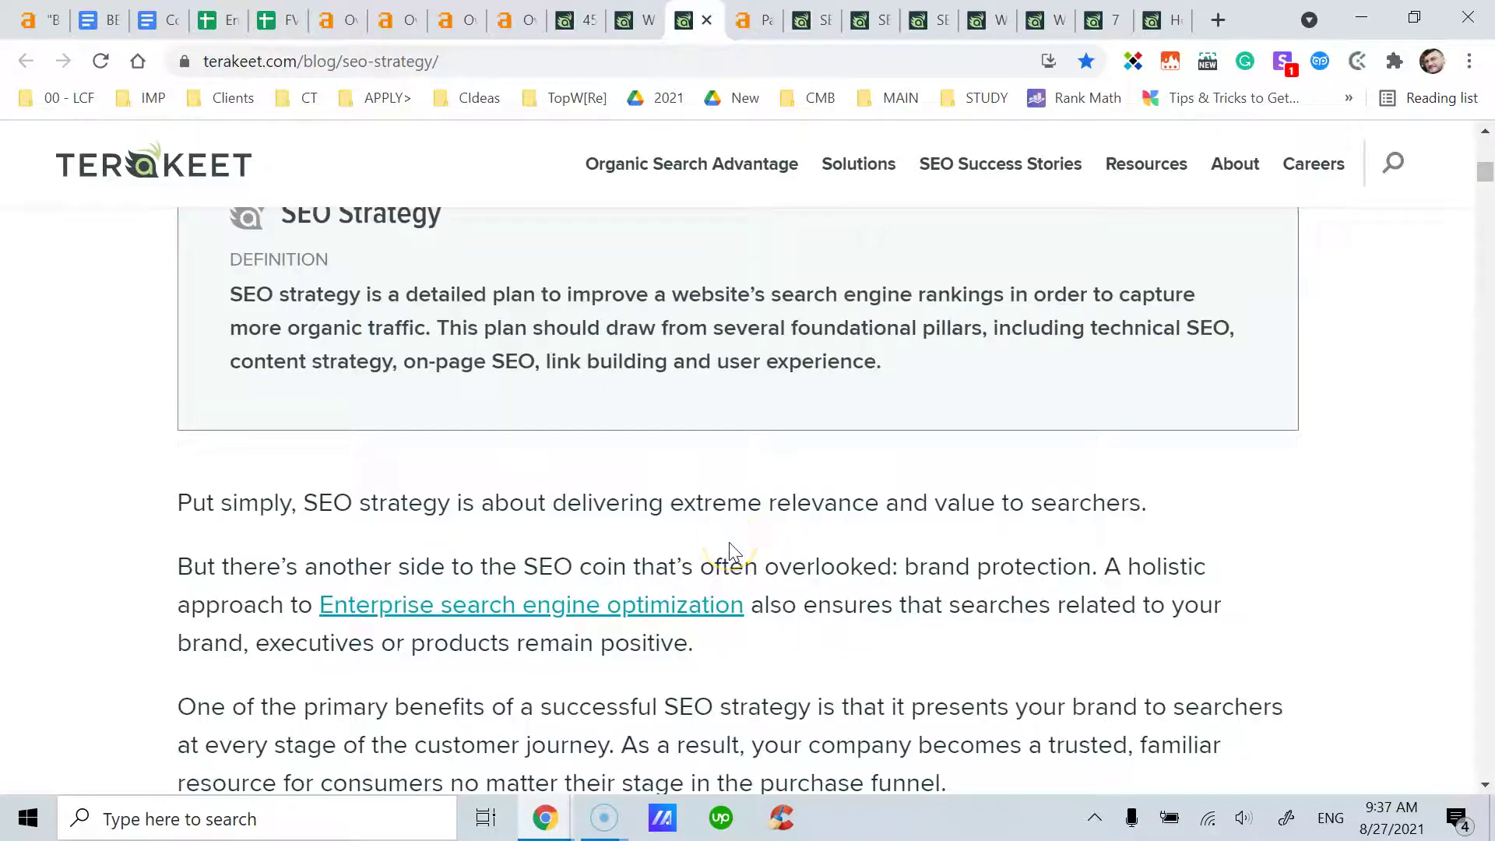
scroll(732, 553, down, 3)
scroll(701, 533, up, 2)
click(637, 505)
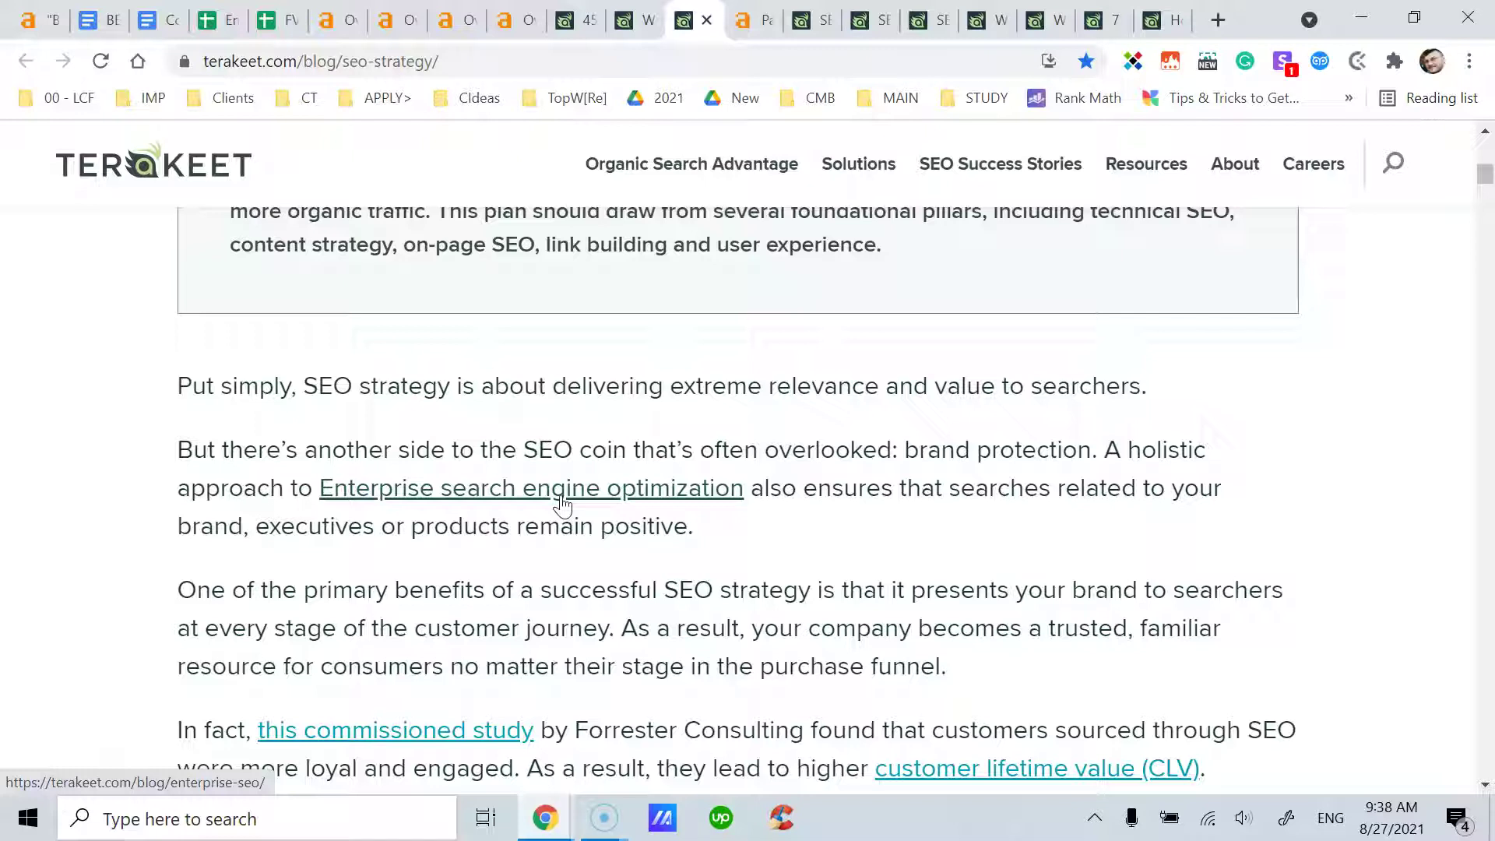
scroll(562, 498, up, 5)
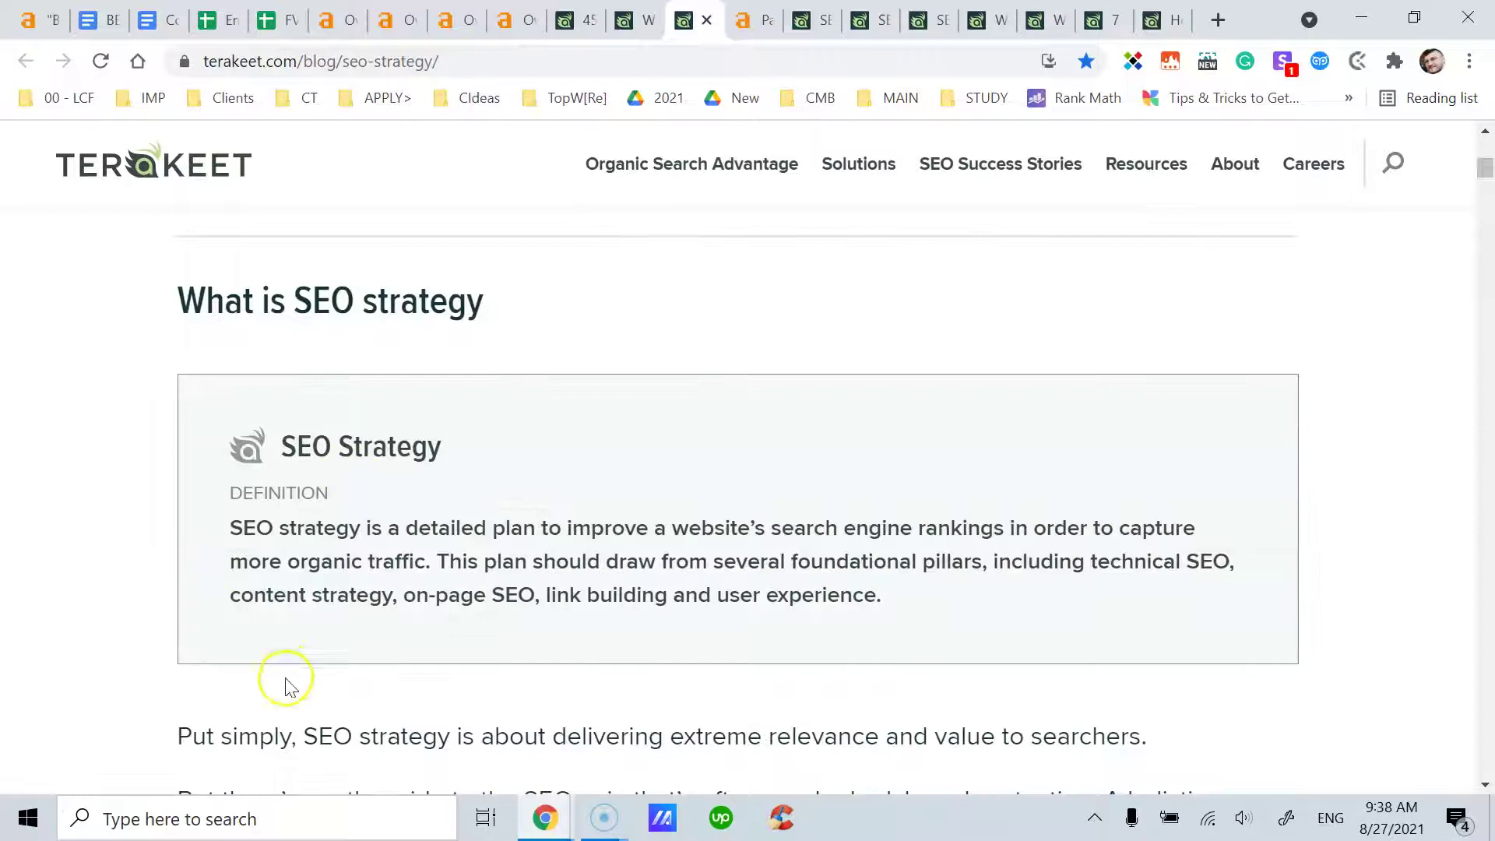
click(580, 20)
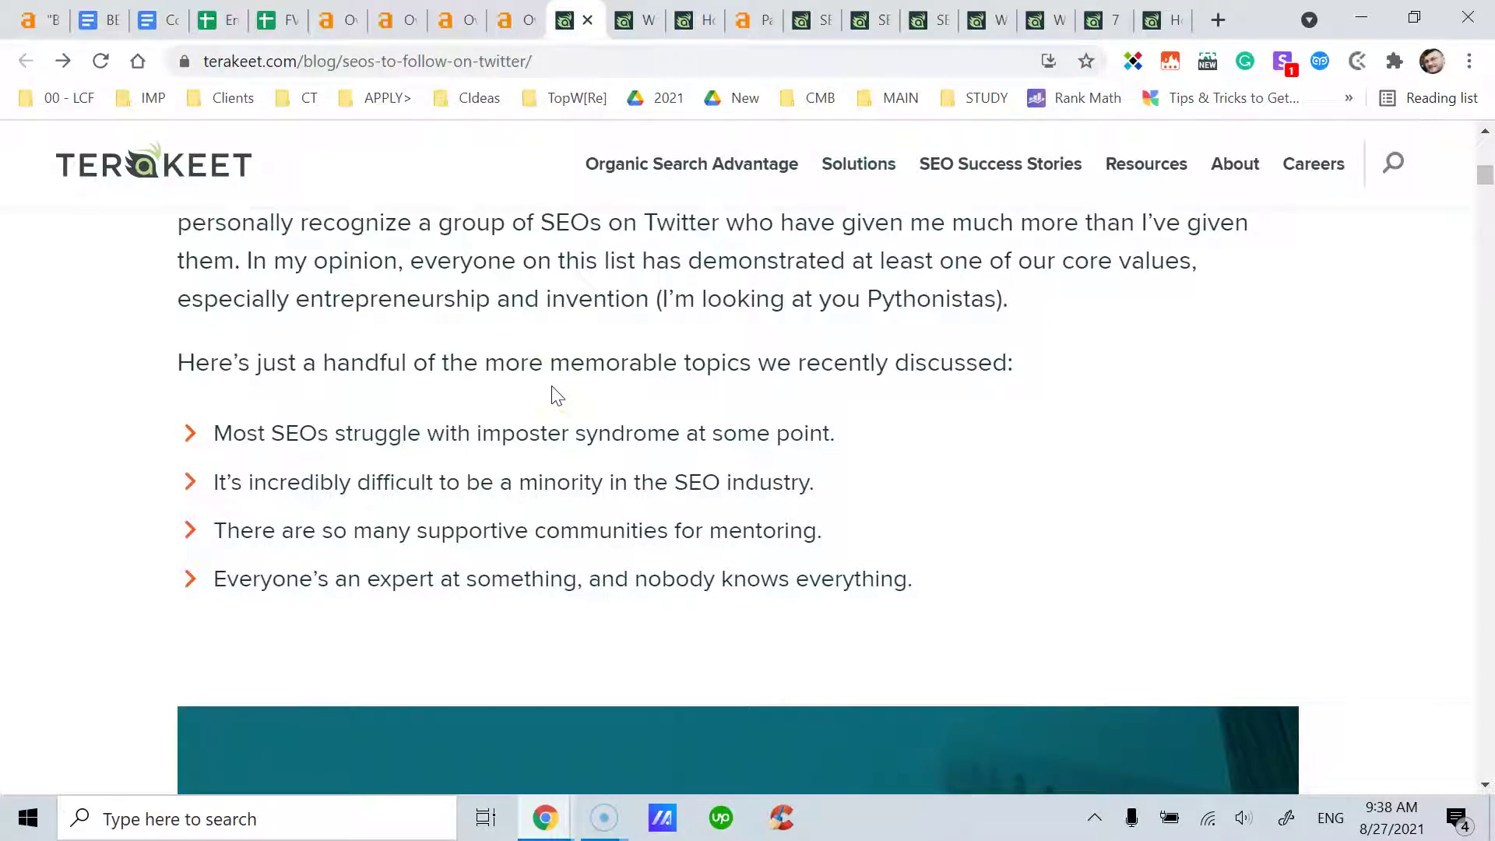
Review the Twitter SEOs article from its list of memorable topics to the How this SEO Twitter list came together section and the core values graphic
scroll(558, 396, up, 3)
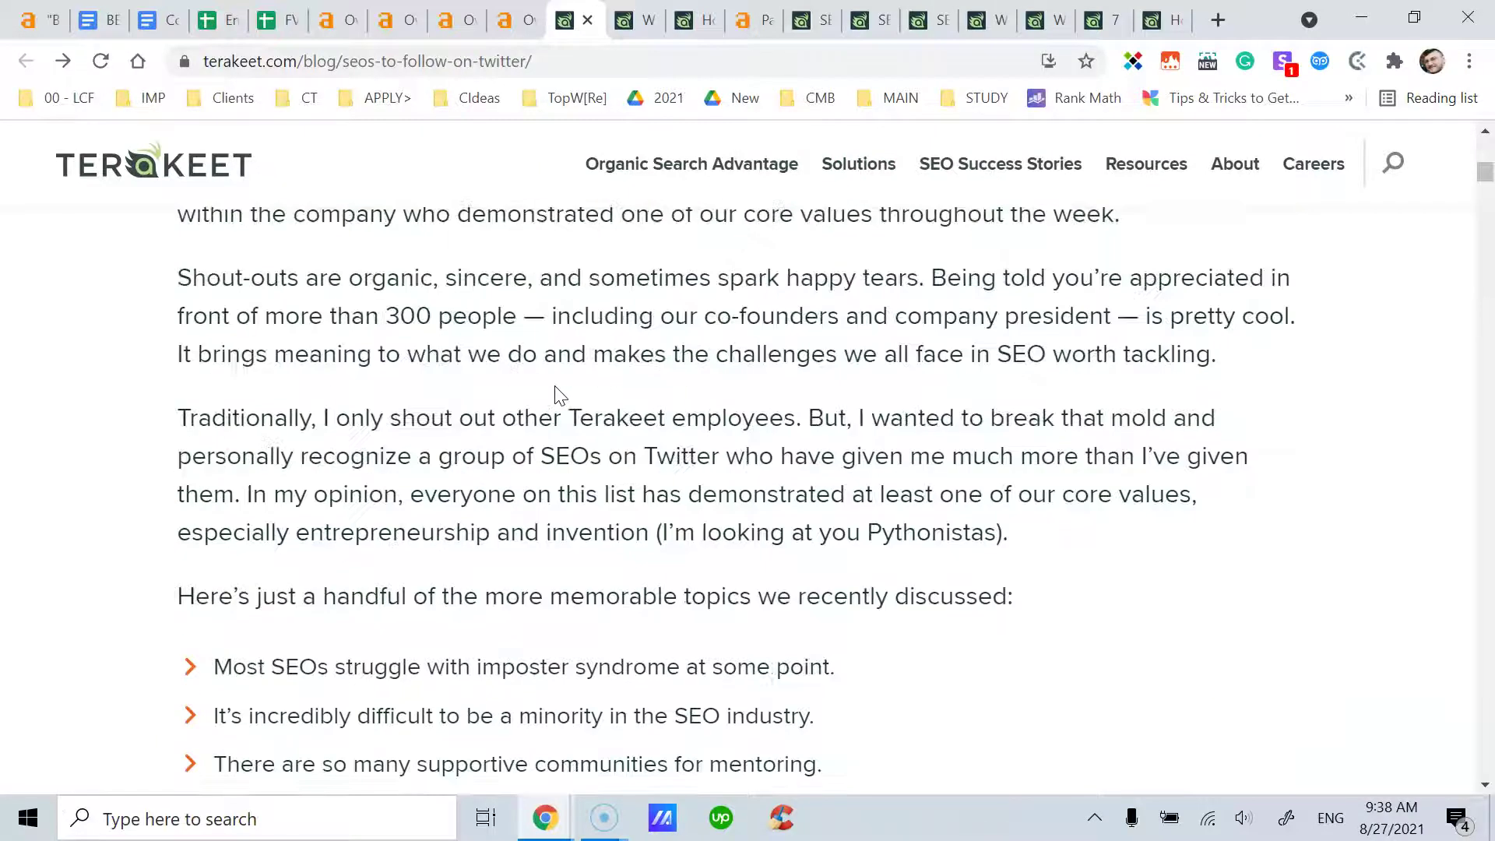
scroll(558, 396, down, 2)
click(629, 399)
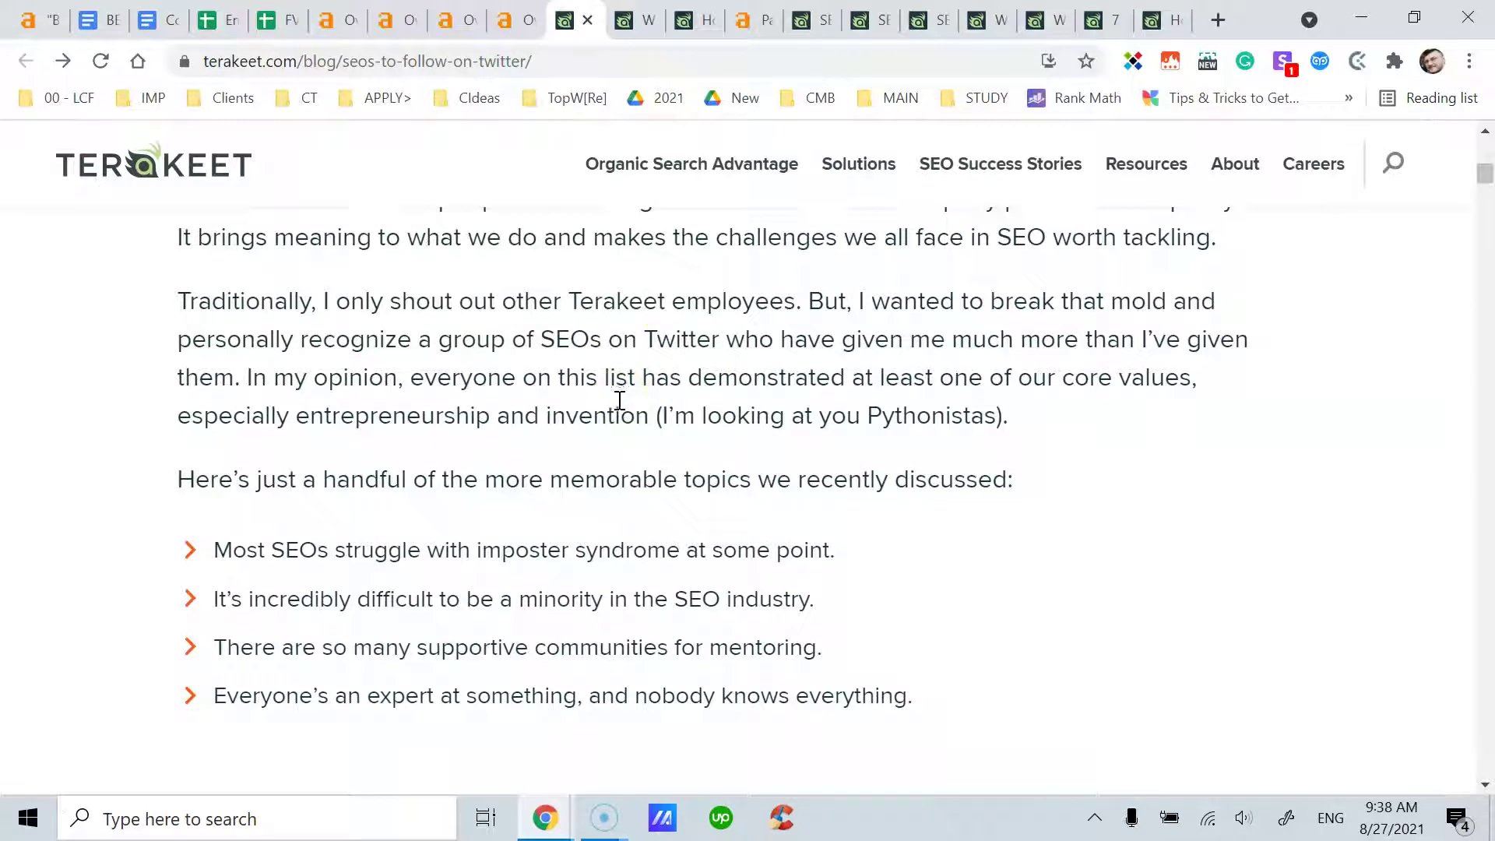
scroll(701, 483, down, 3)
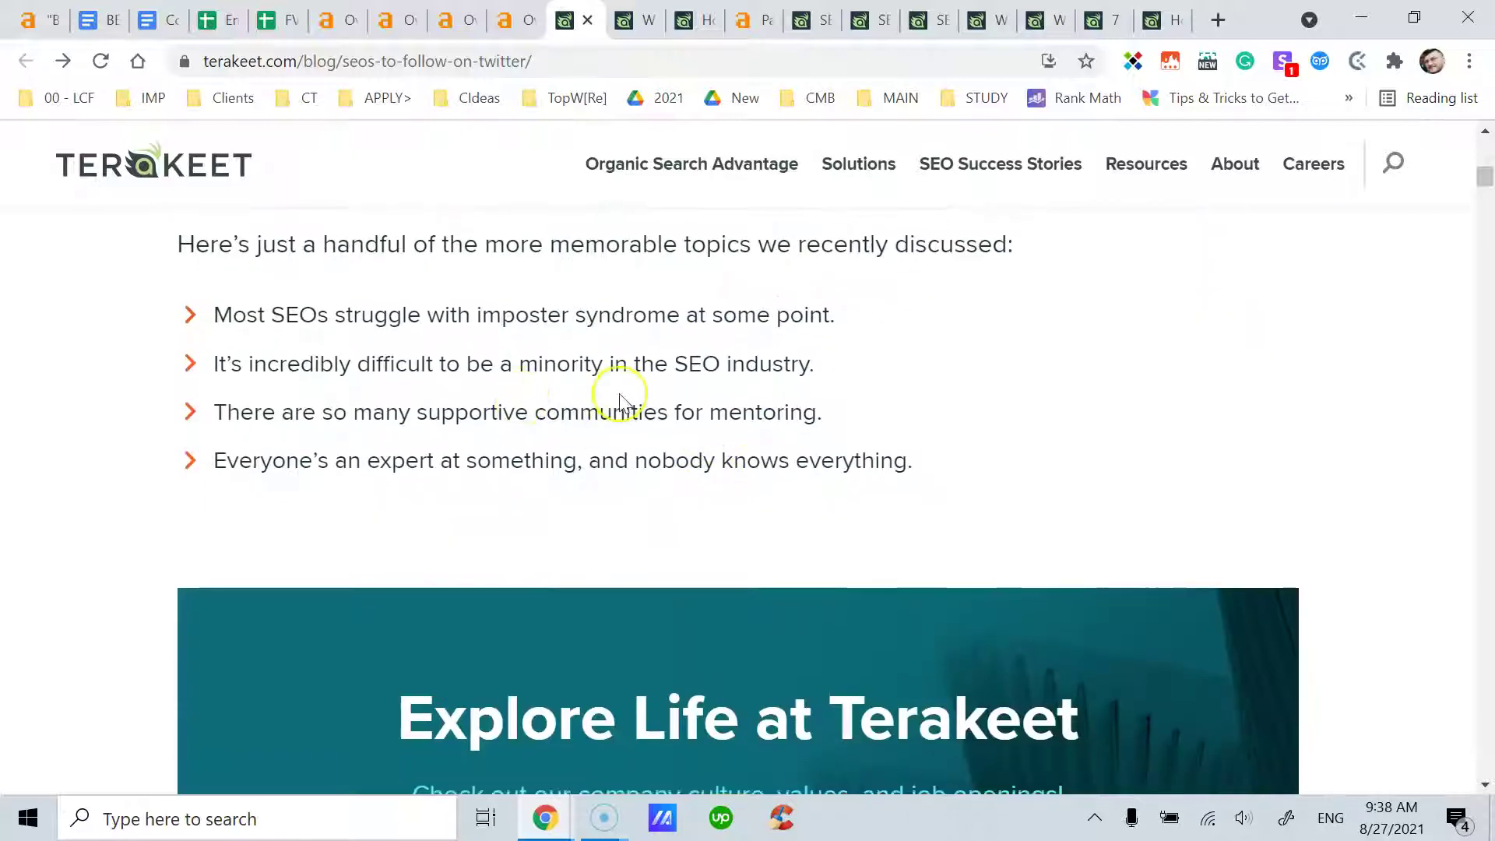
scroll(619, 395, down, 9)
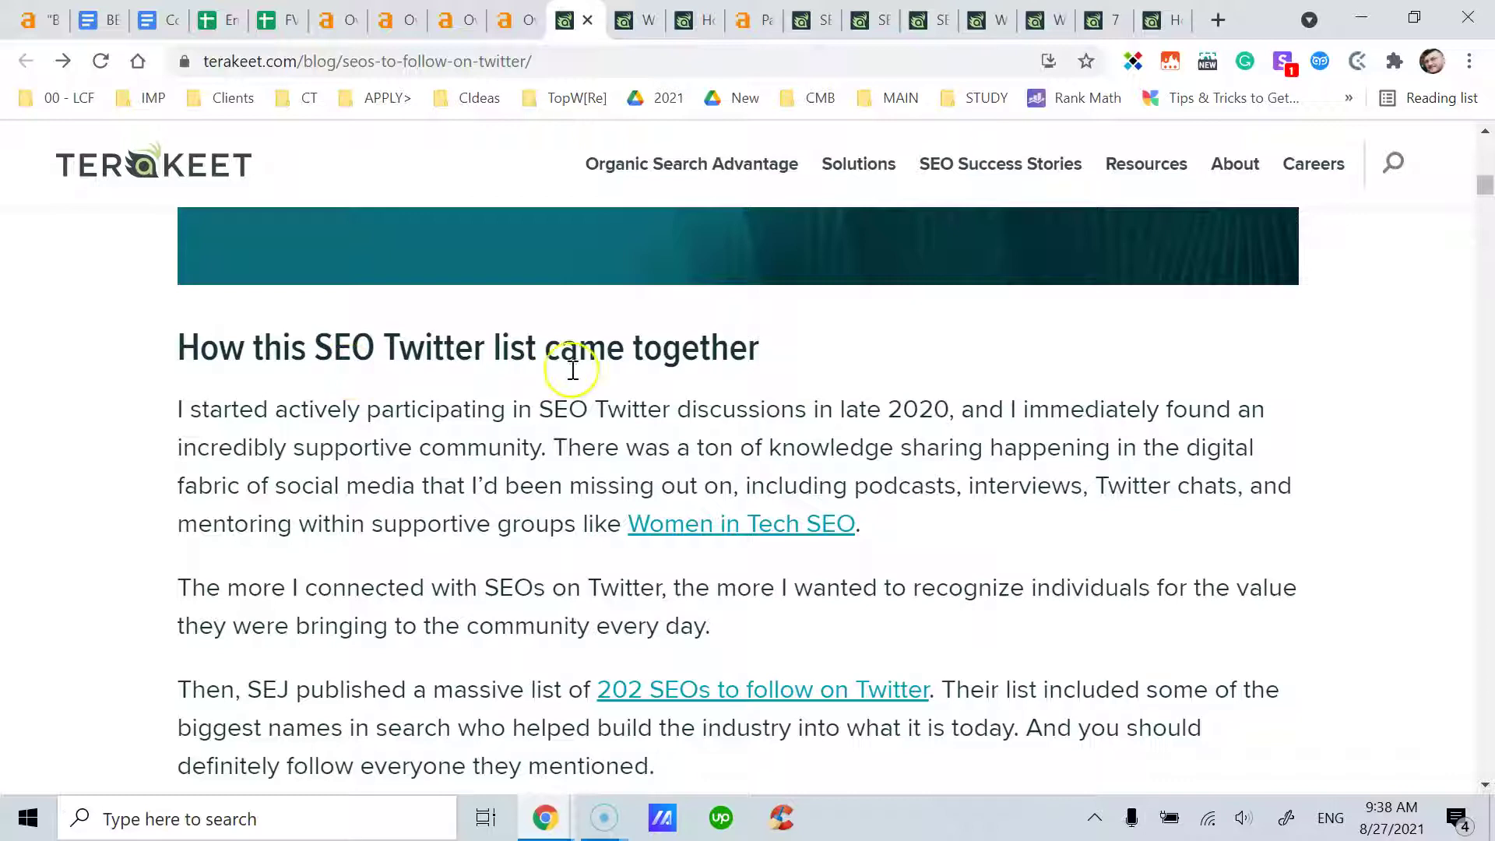
scroll(773, 380, down, 2)
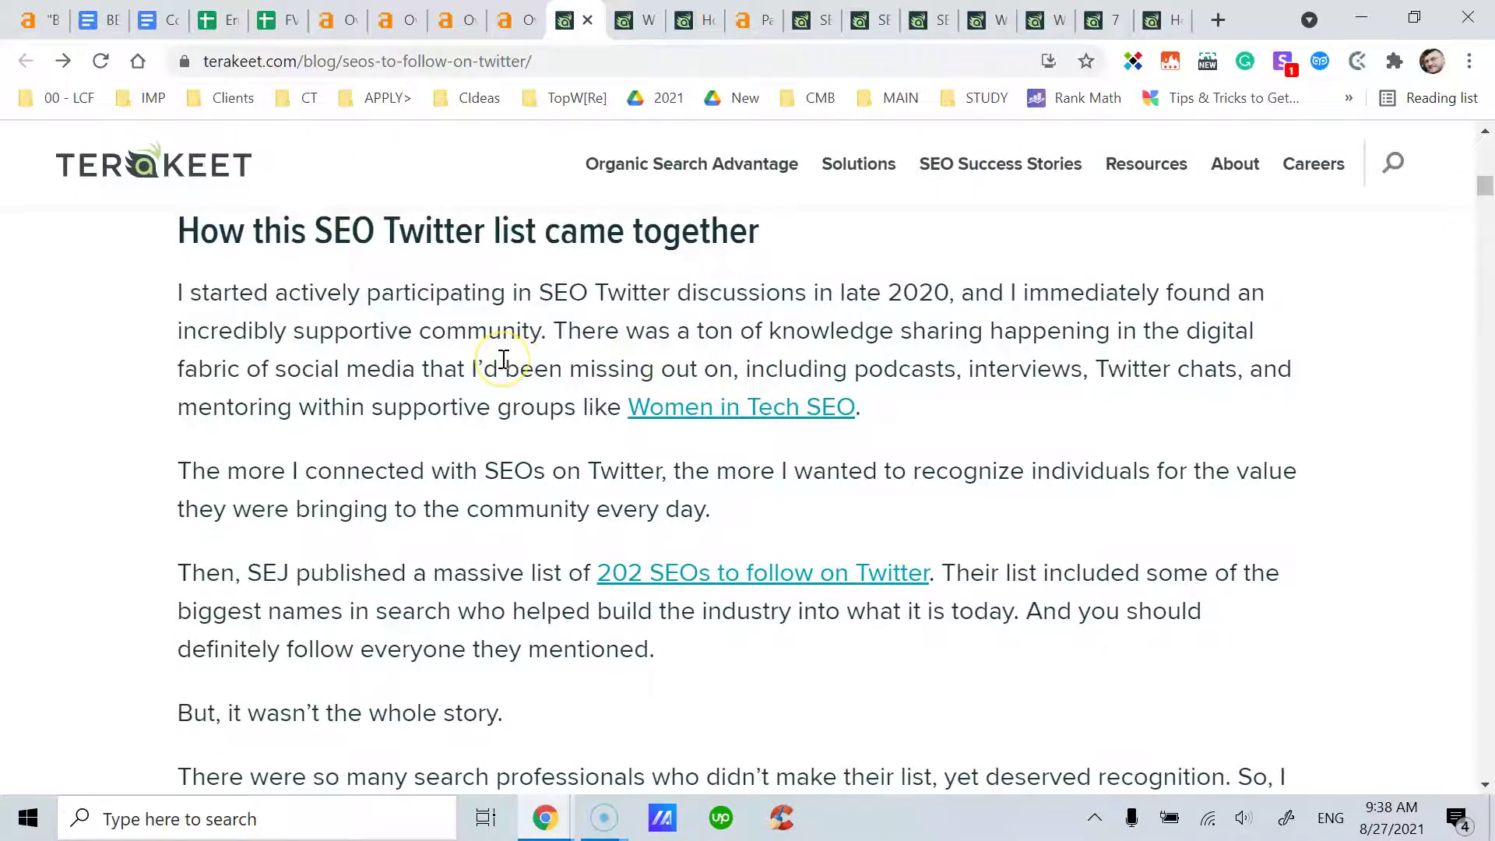
scroll(504, 358, up, 10)
scroll(503, 358, up, 15)
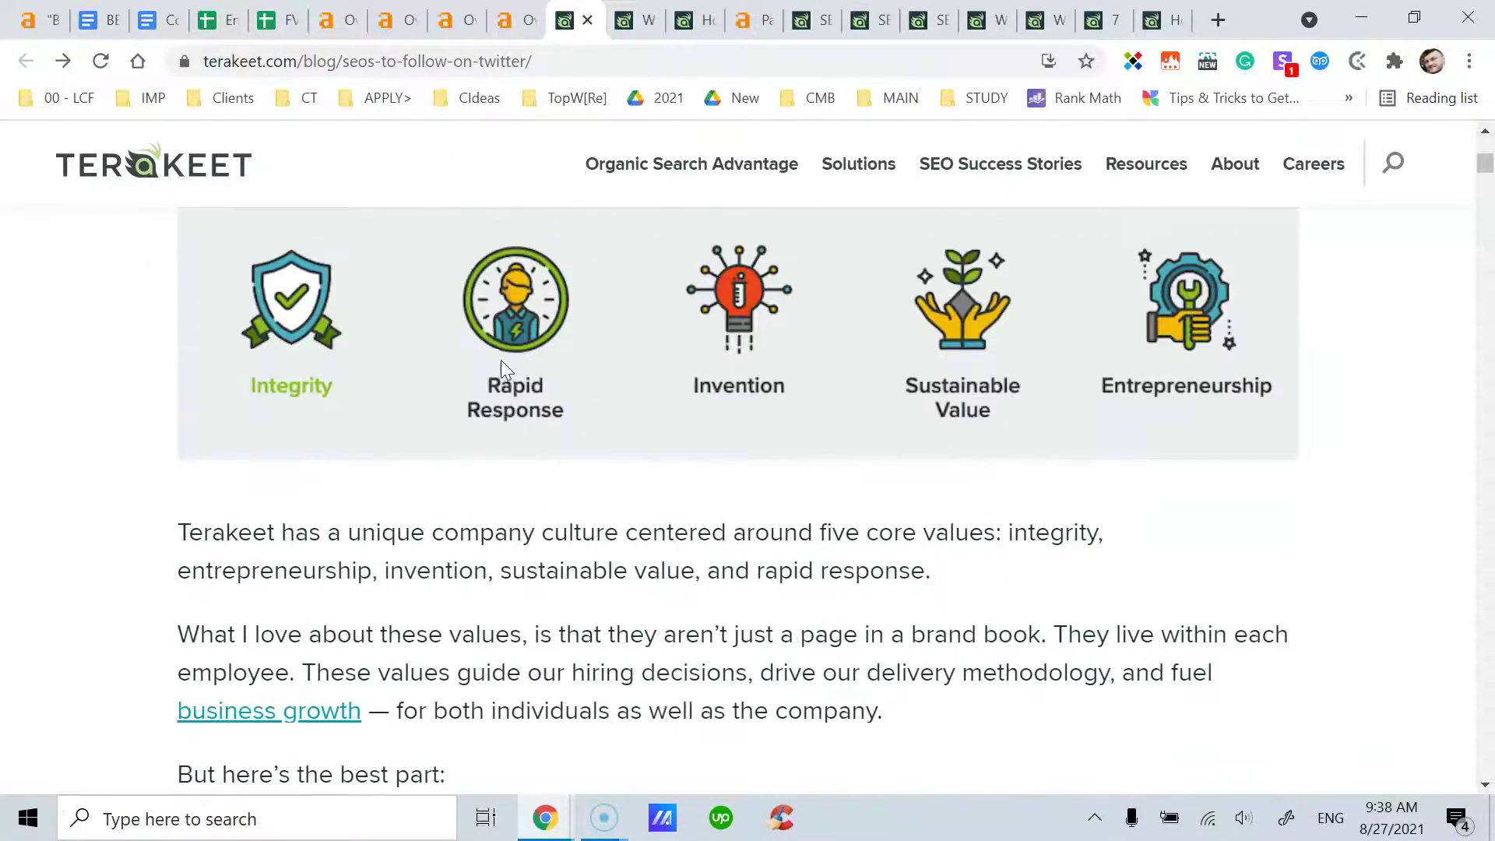
scroll(501, 362, down, 1)
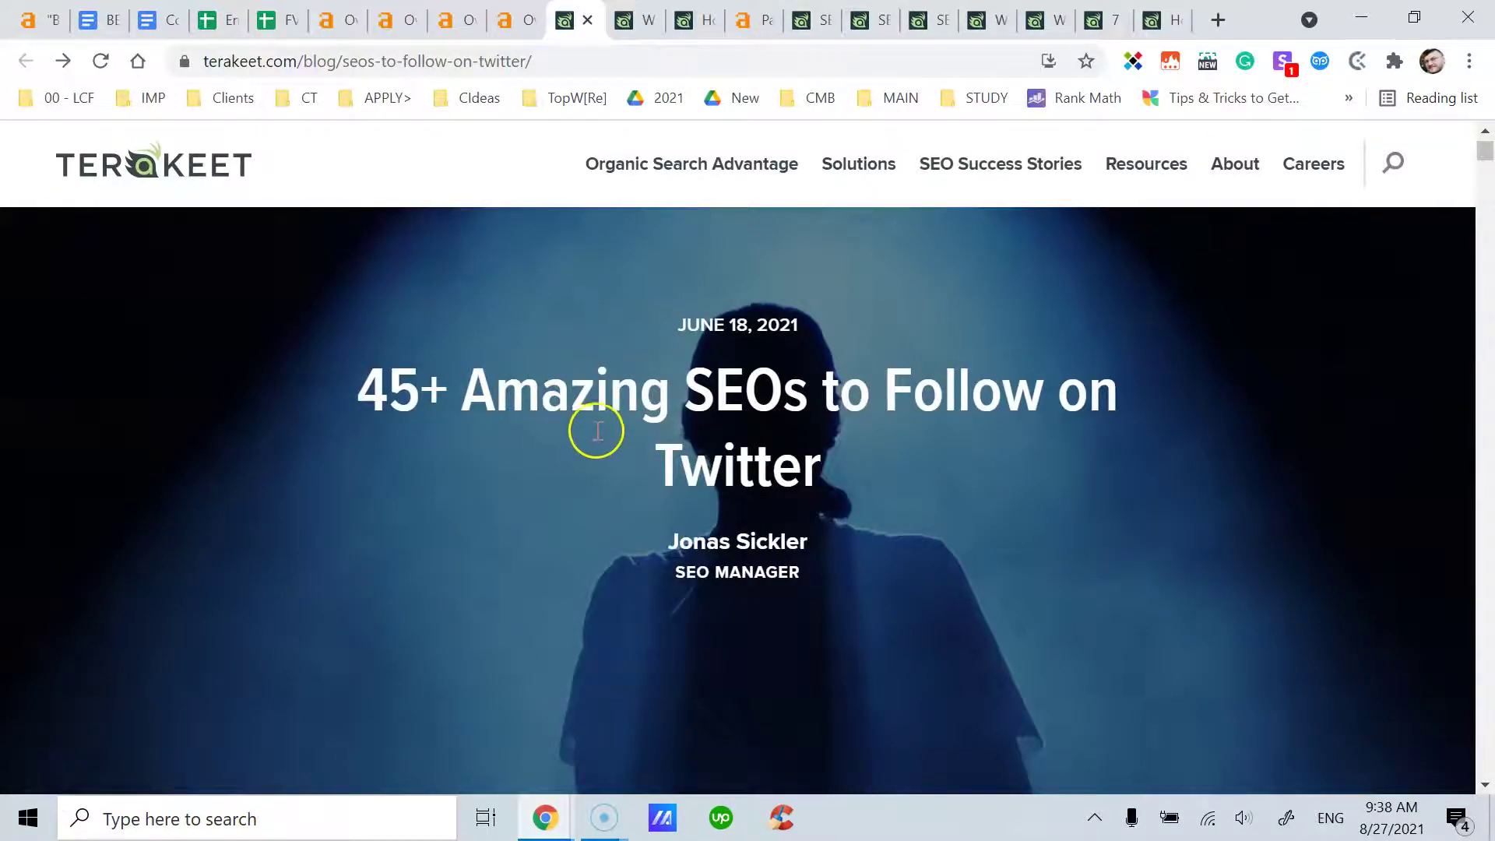
Examine the paragraphs and links under How this SEO Twitter list came together in the Twitter SEOs article
scroll(591, 491, down, 10)
scroll(592, 492, down, 20)
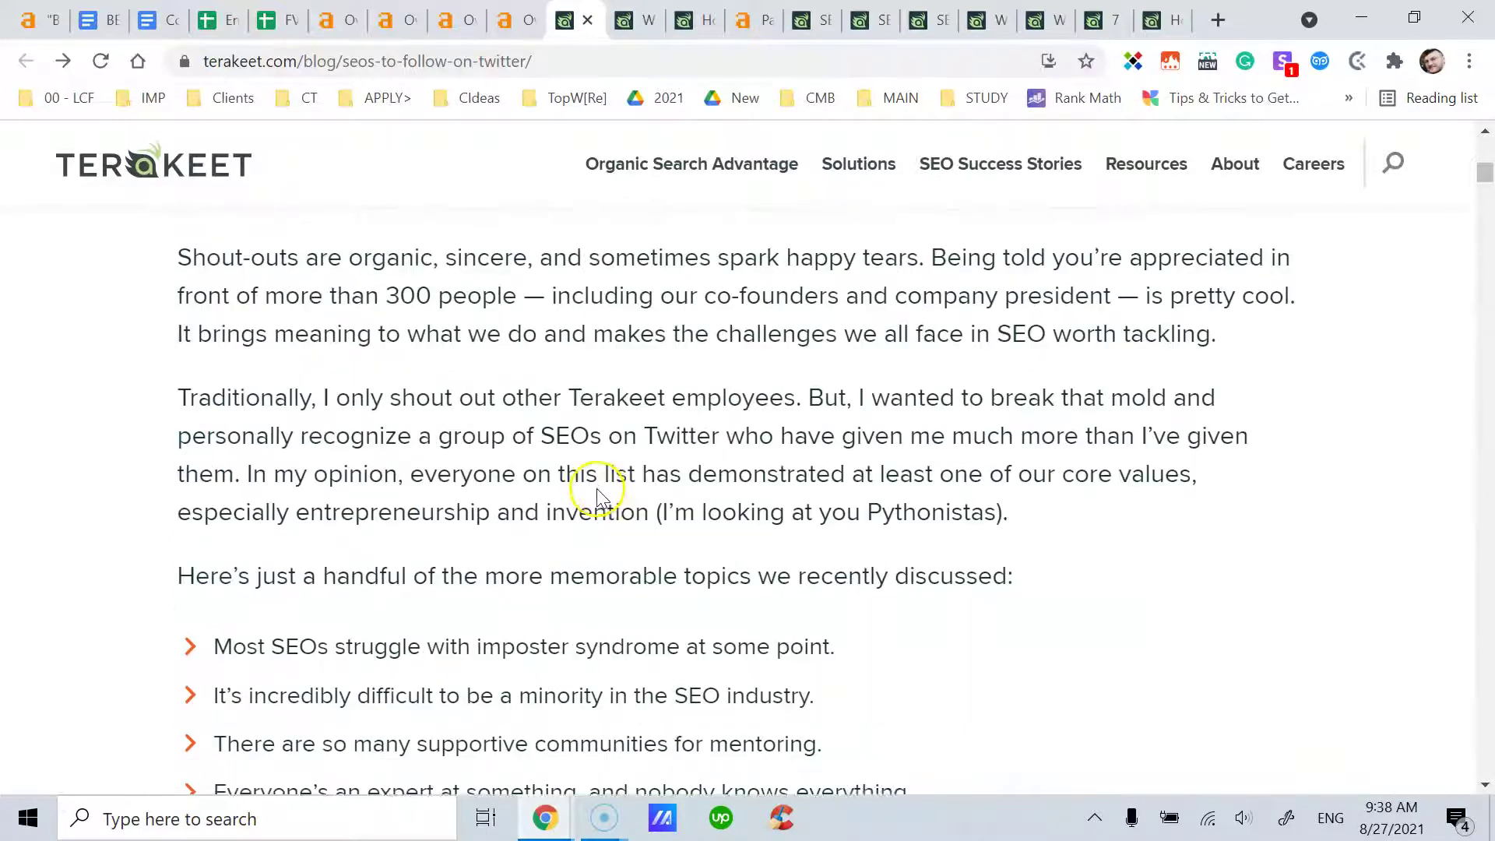
scroll(604, 490, down, 2)
scroll(606, 492, up, 1)
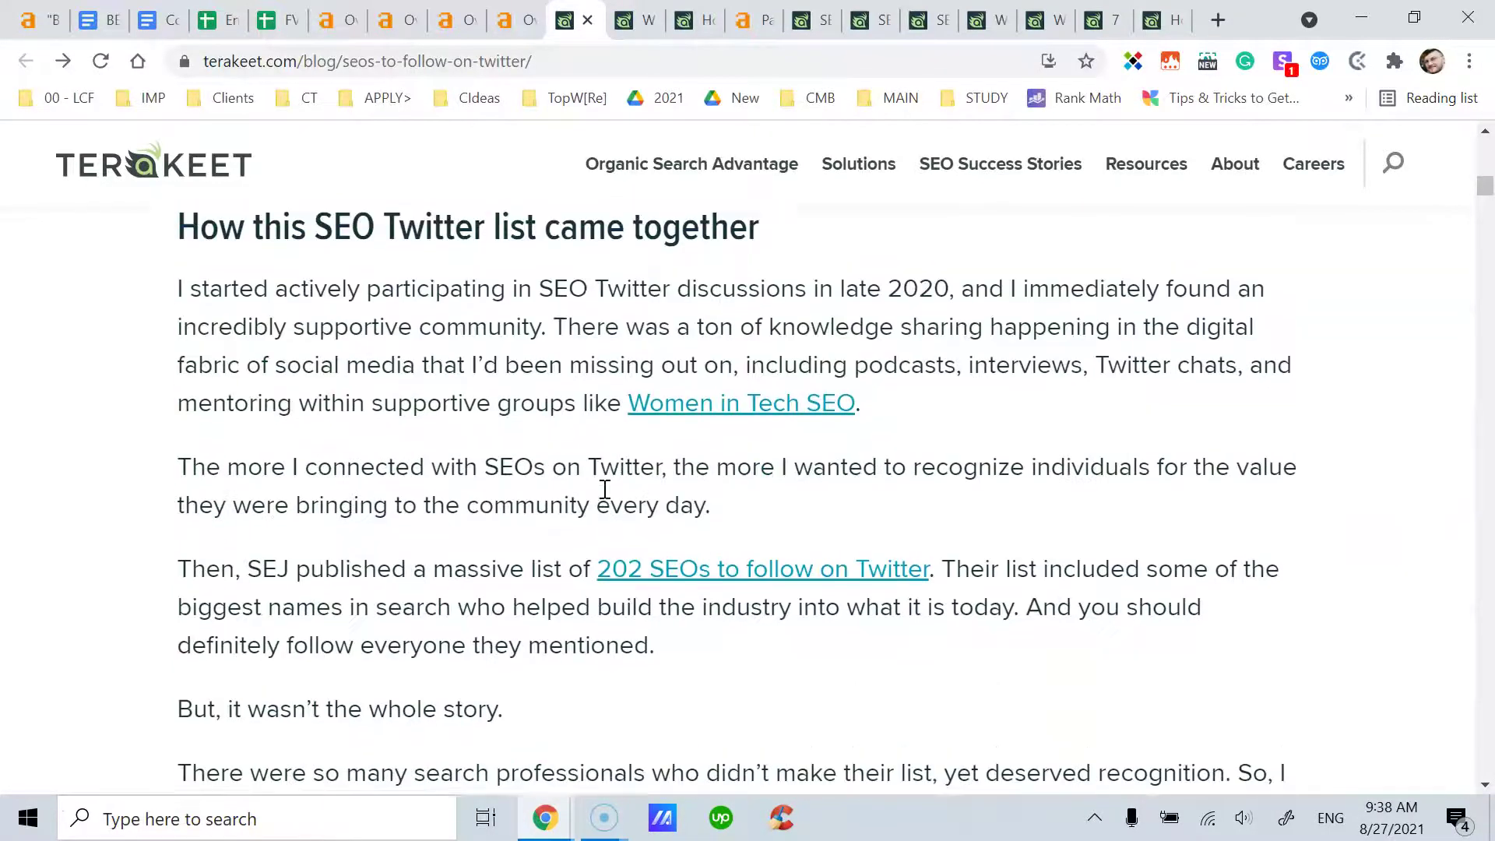
click(615, 435)
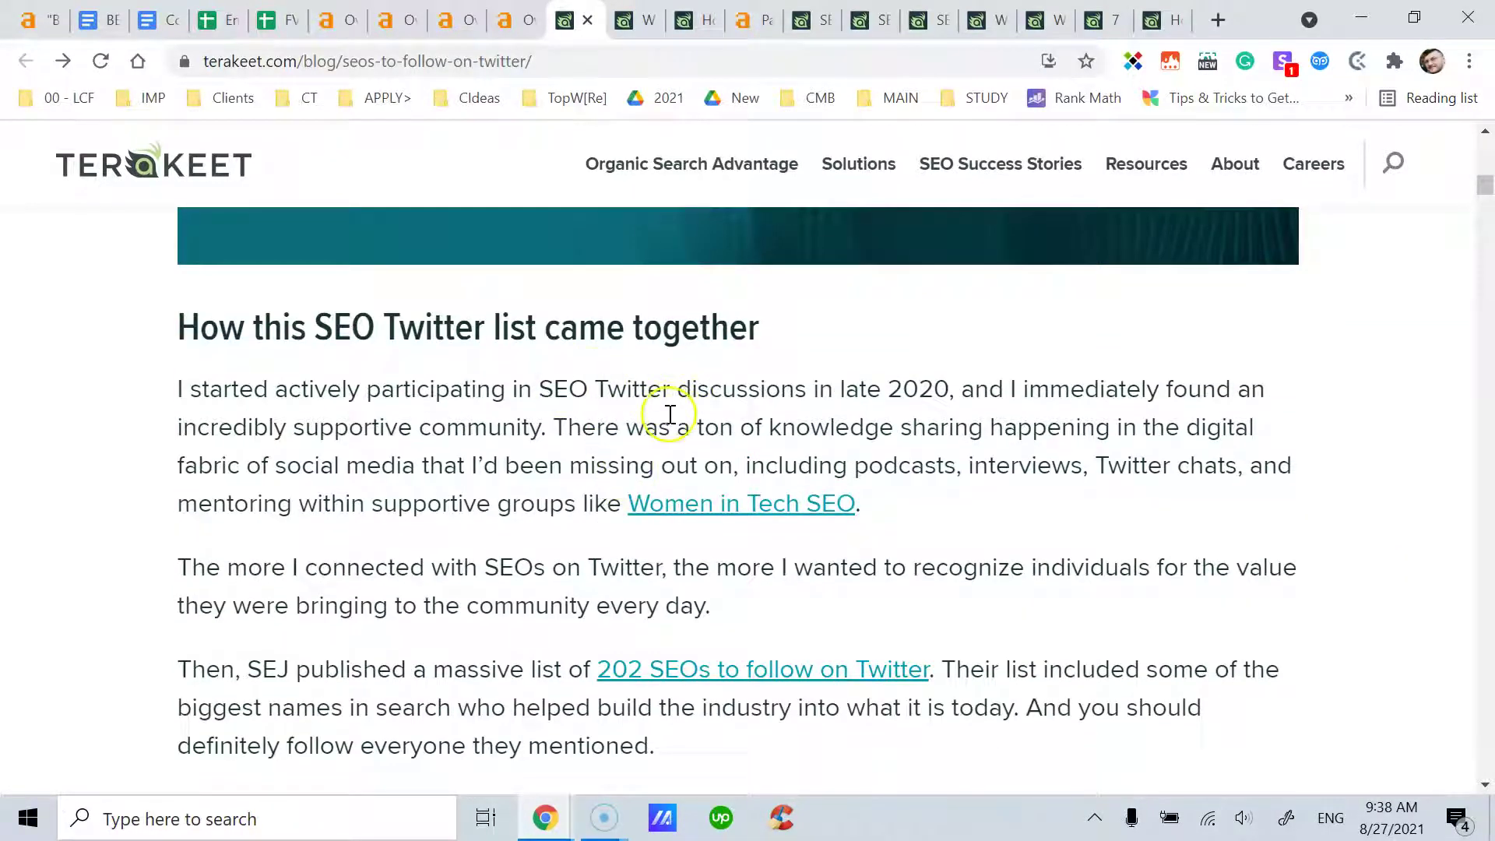
scroll(671, 417, down, 1)
scroll(711, 534, down, 1)
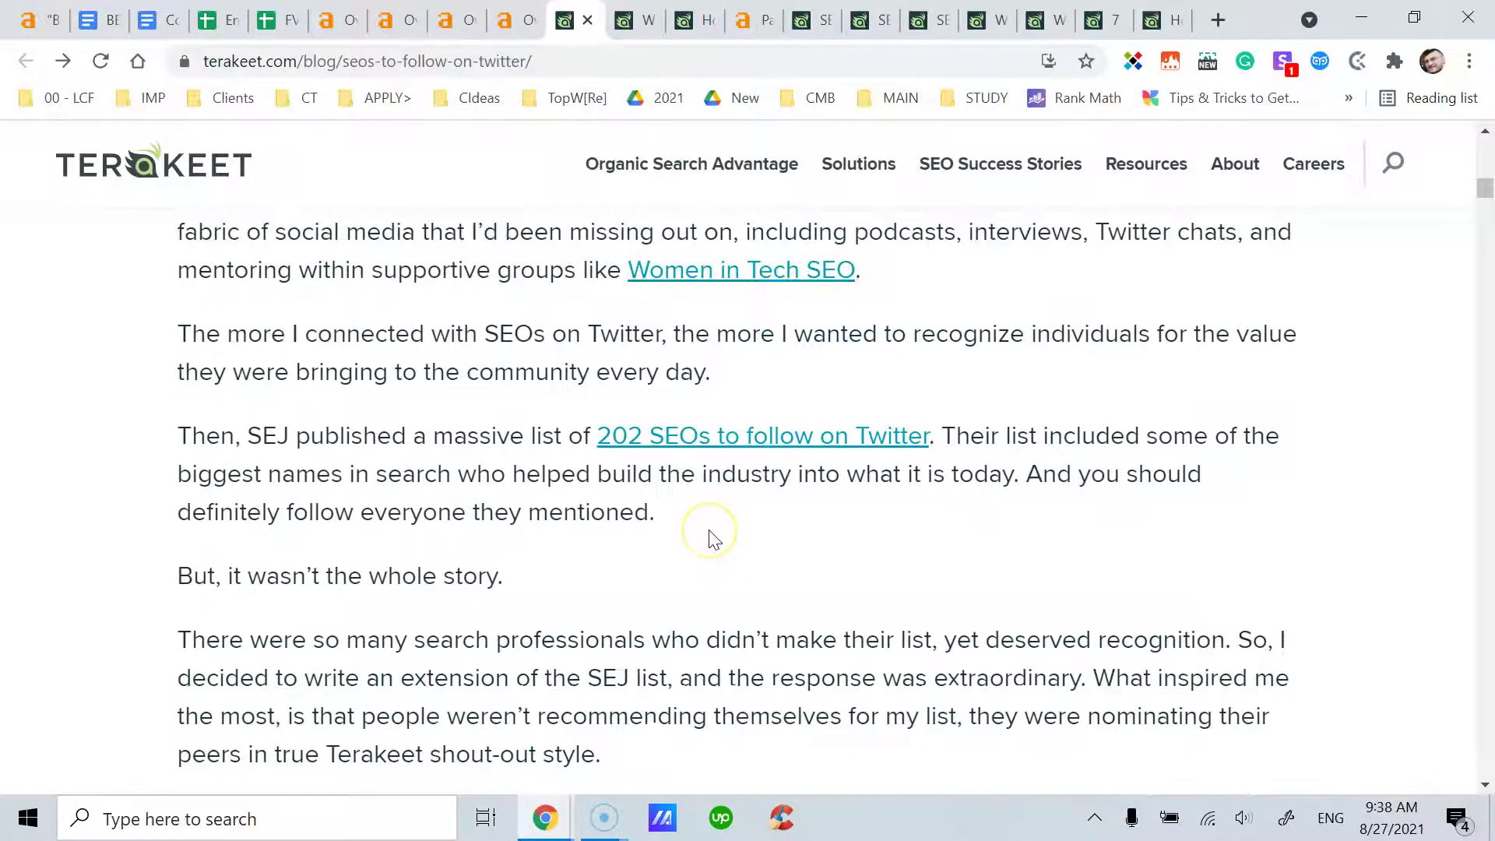
scroll(715, 539, down, 4)
scroll(715, 539, down, 2)
scroll(715, 539, up, 8)
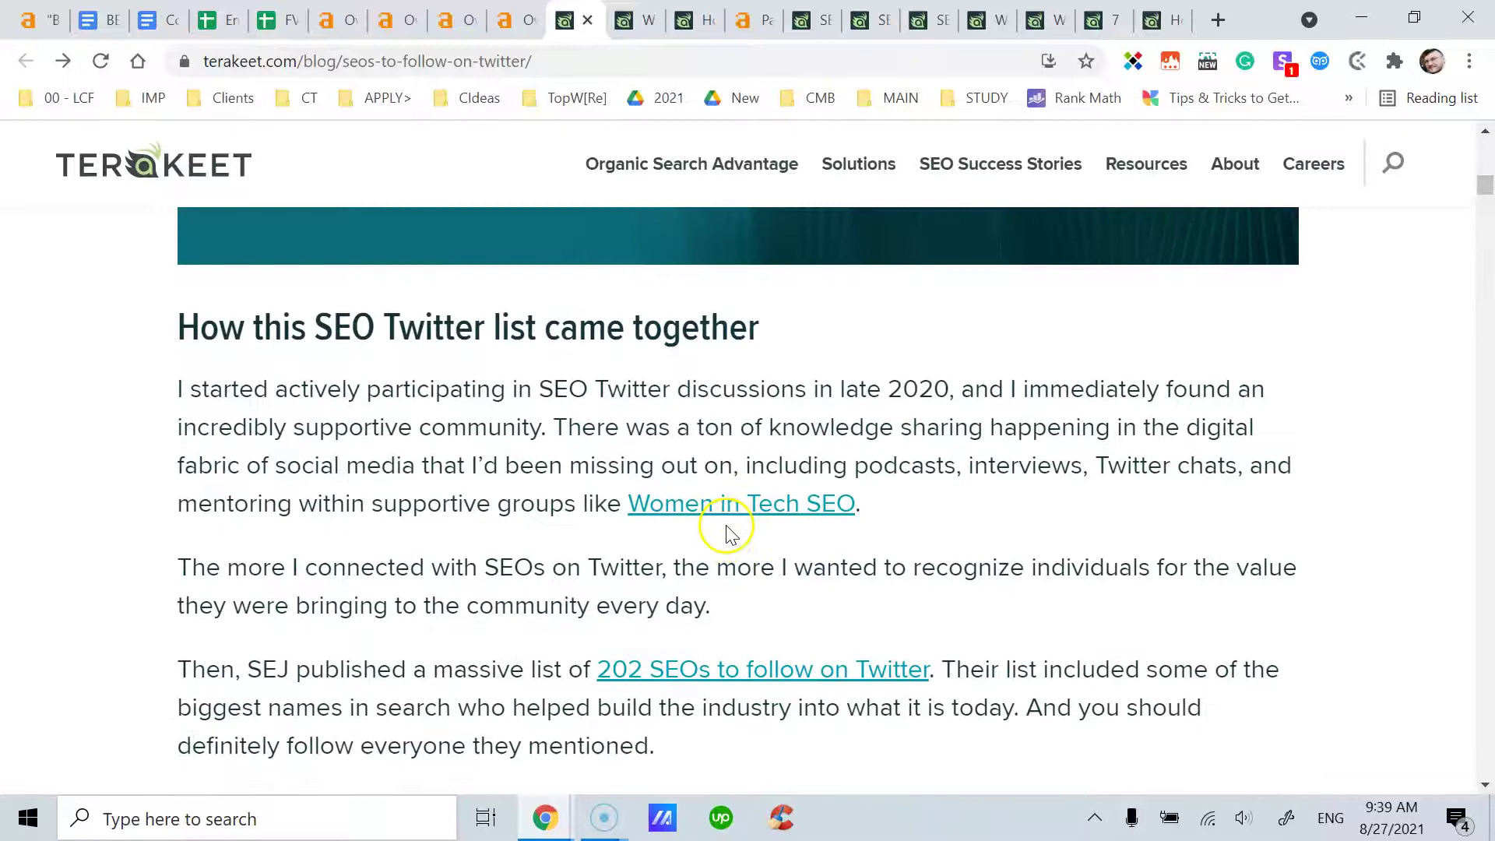
scroll(701, 711, up, 1)
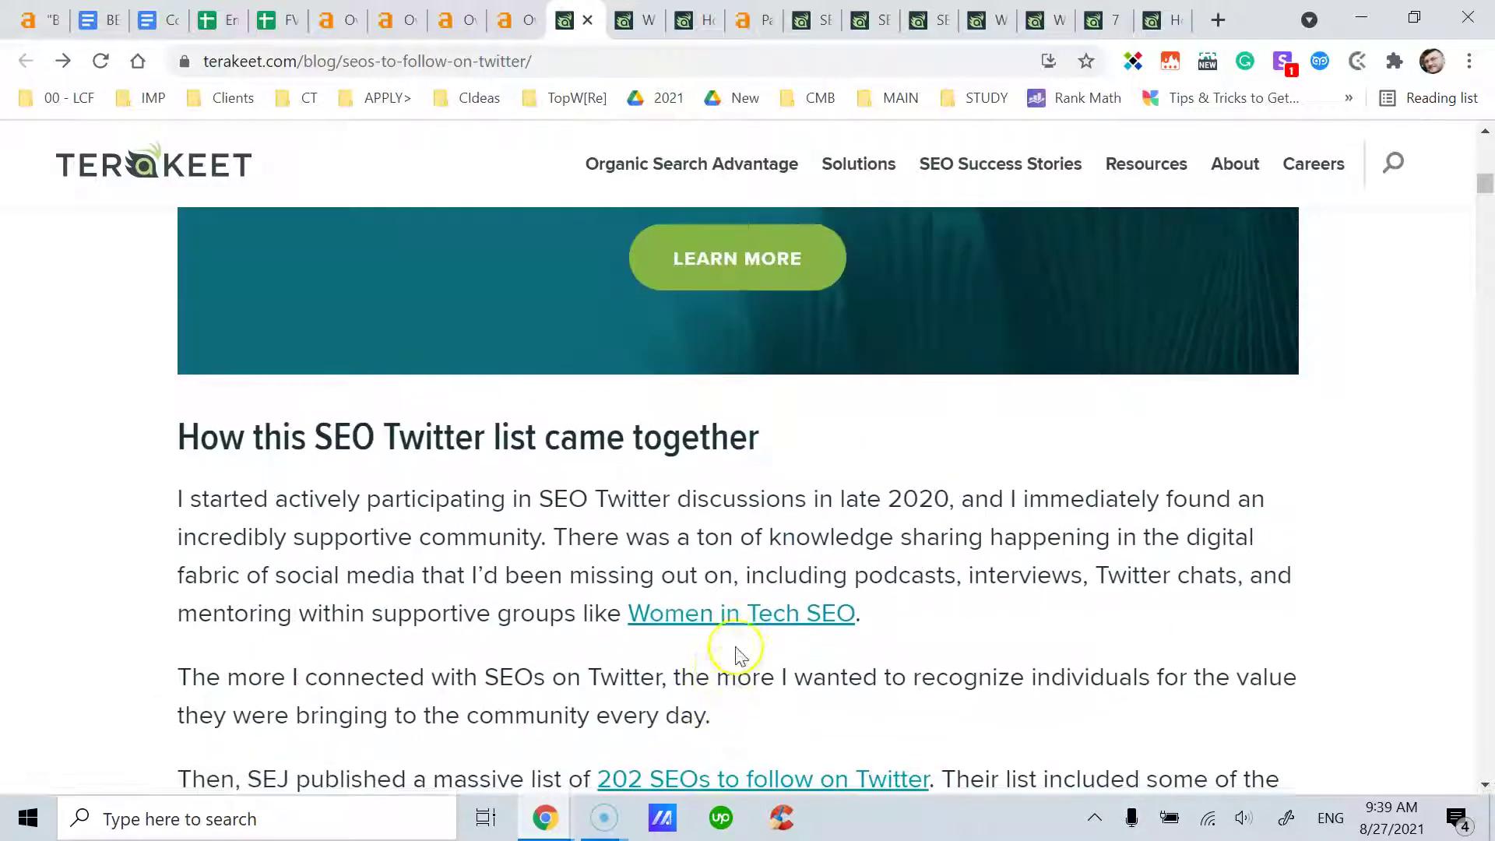
scroll(734, 545, down, 3)
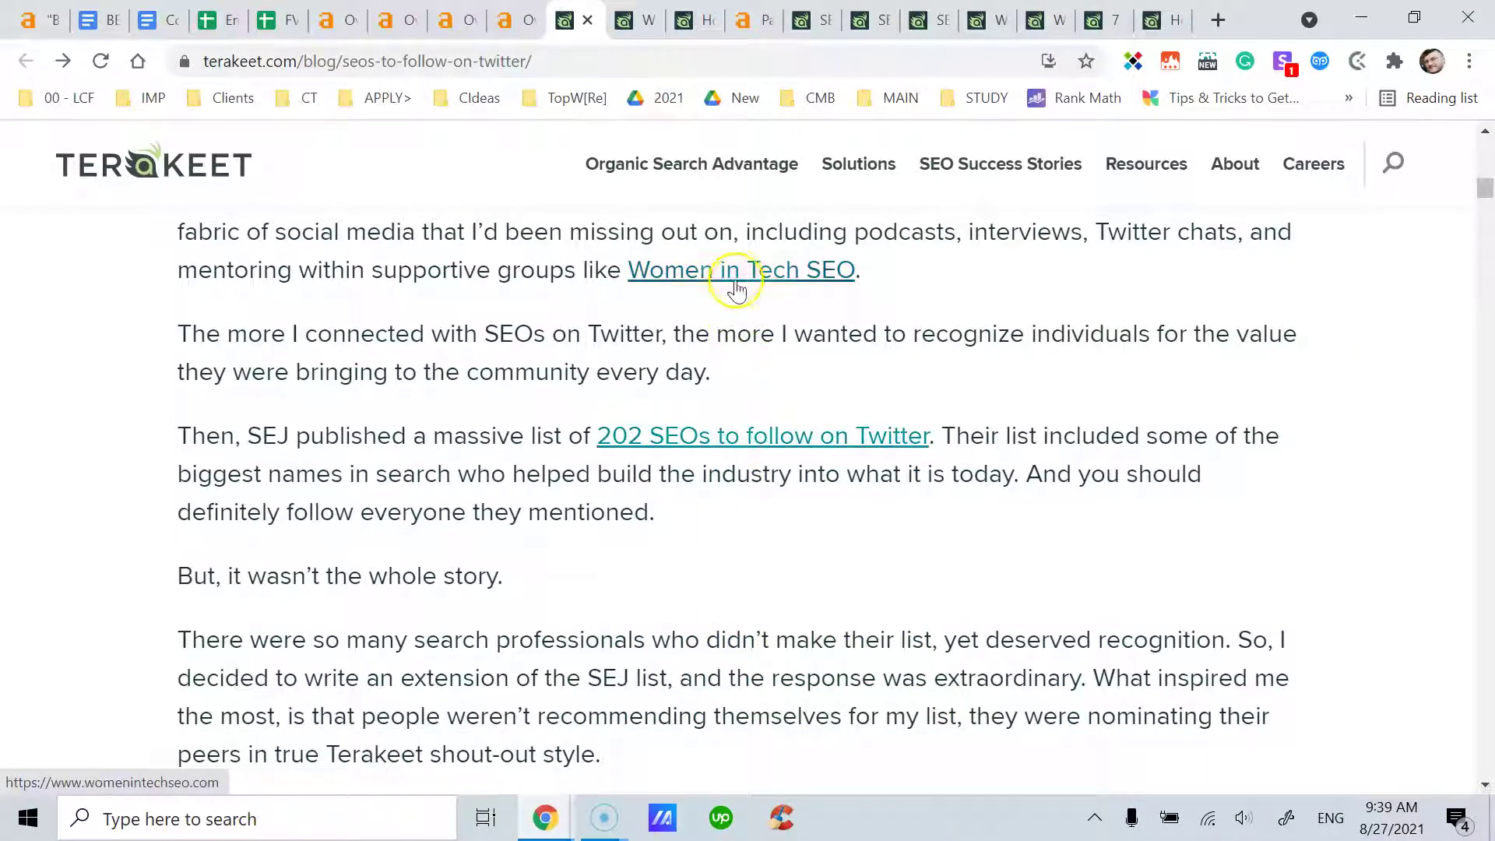
Compare the definition boxes in the content strategy and SEO strategy articles, check the marketing strategy link, and return to the Twitter SEOs article
click(634, 21)
scroll(623, 331, up, 5)
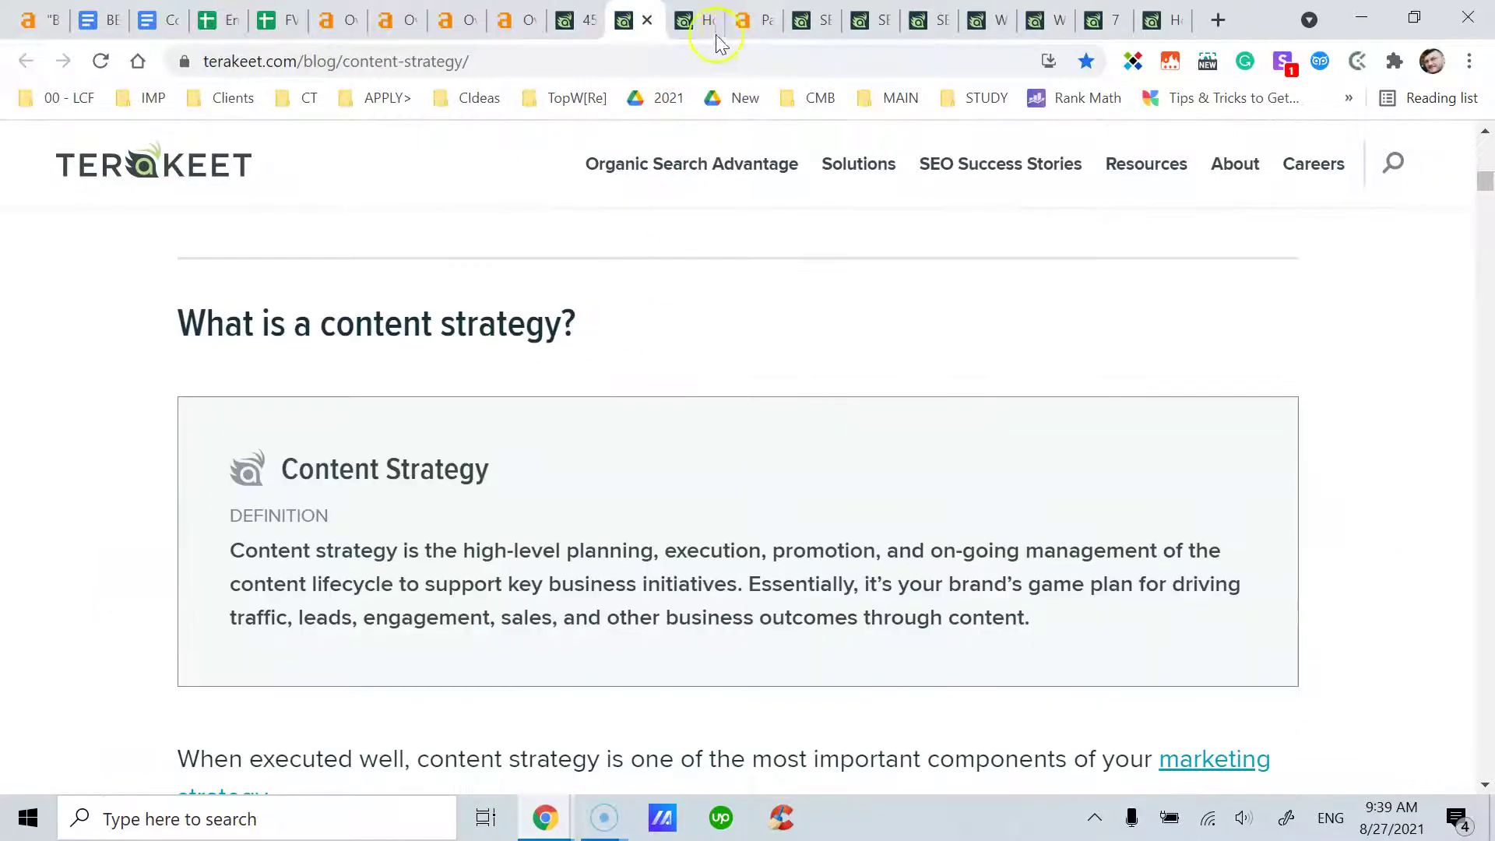
click(697, 22)
scroll(667, 408, down, 8)
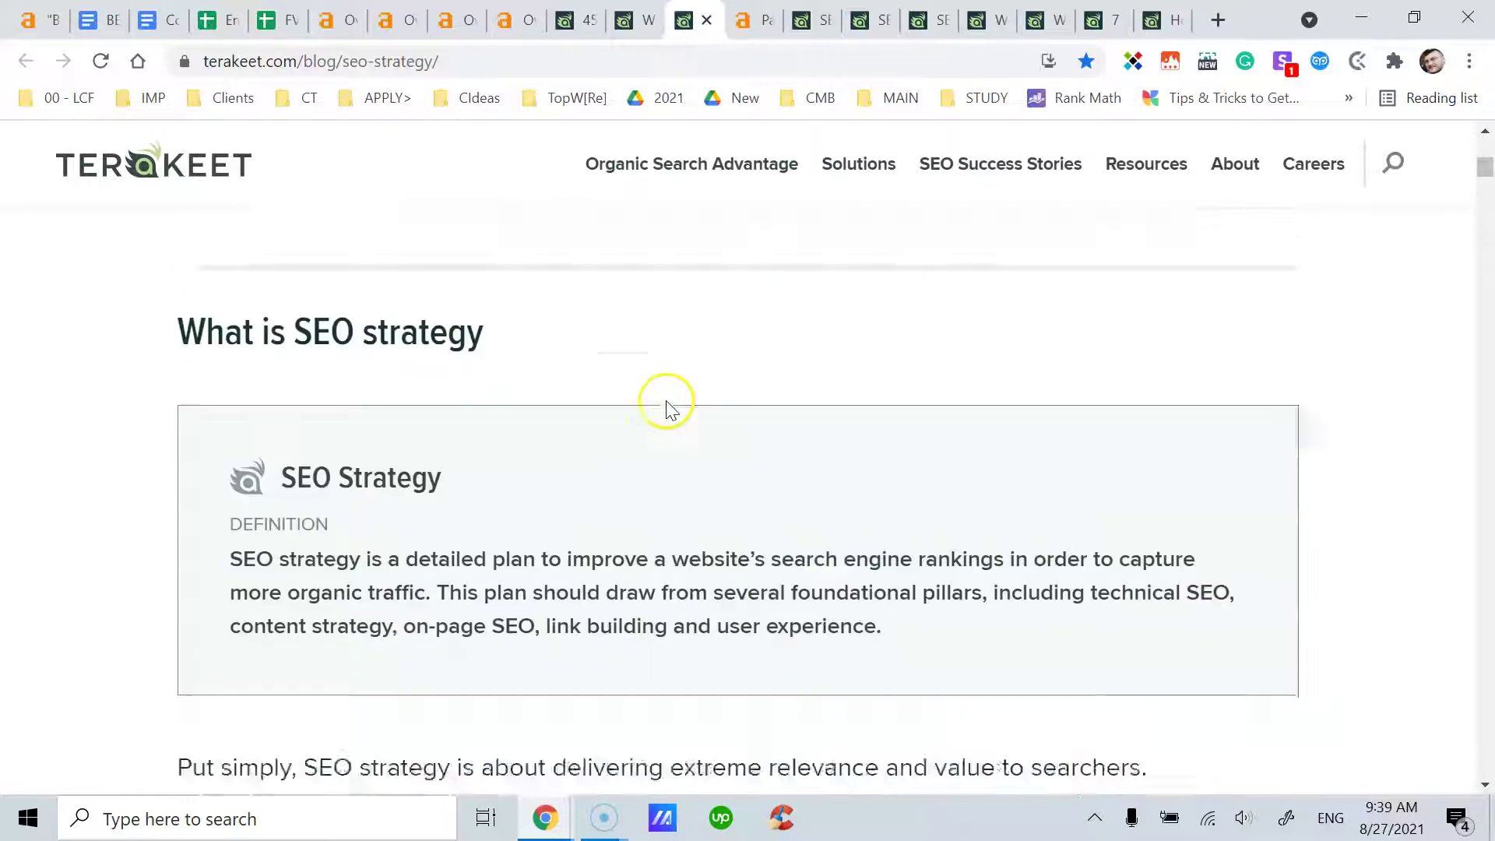
click(634, 22)
scroll(640, 417, down, 6)
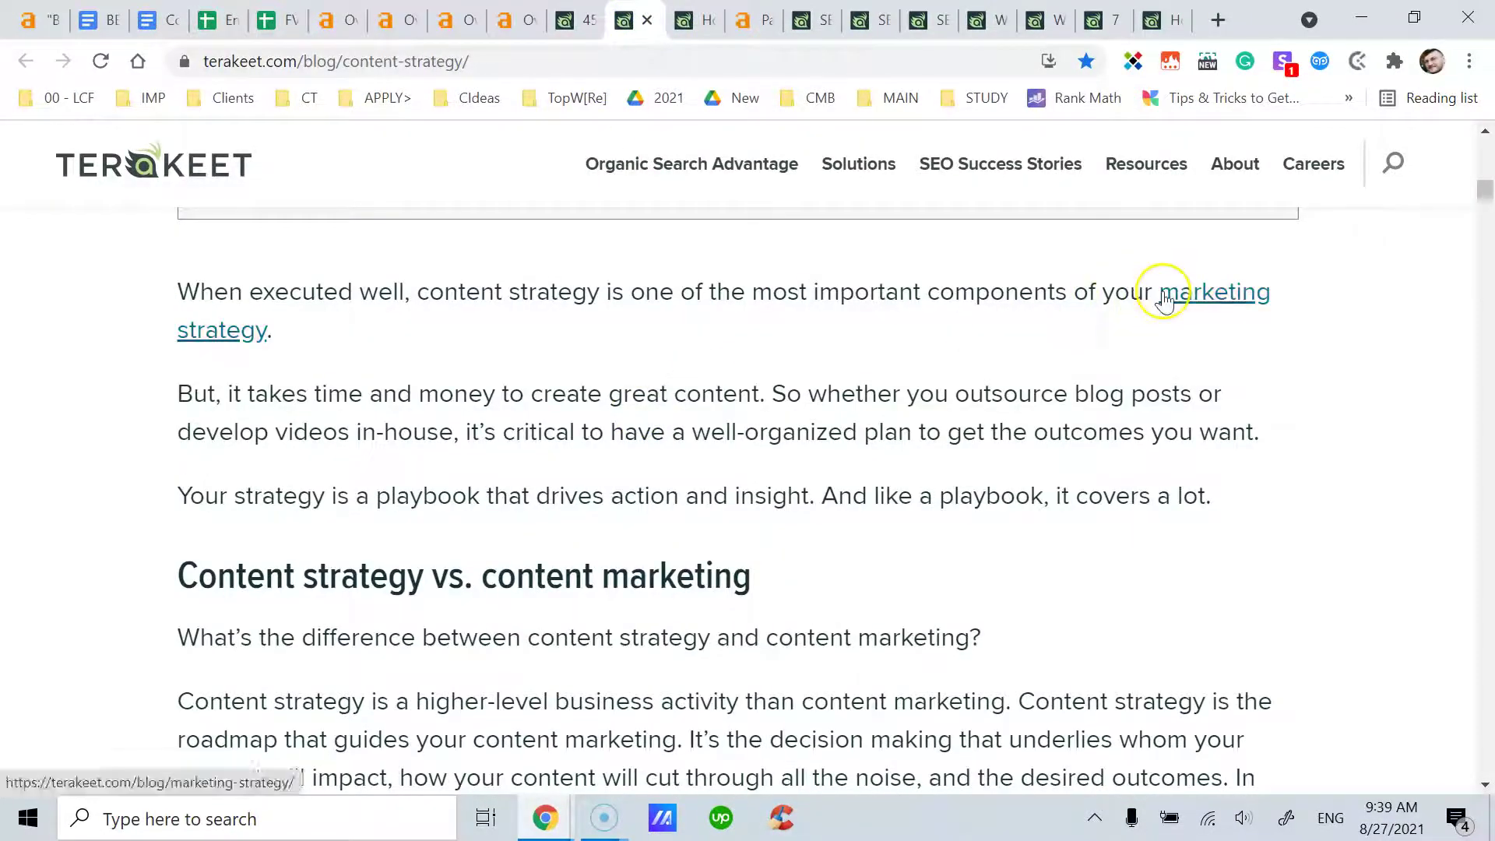
click(578, 21)
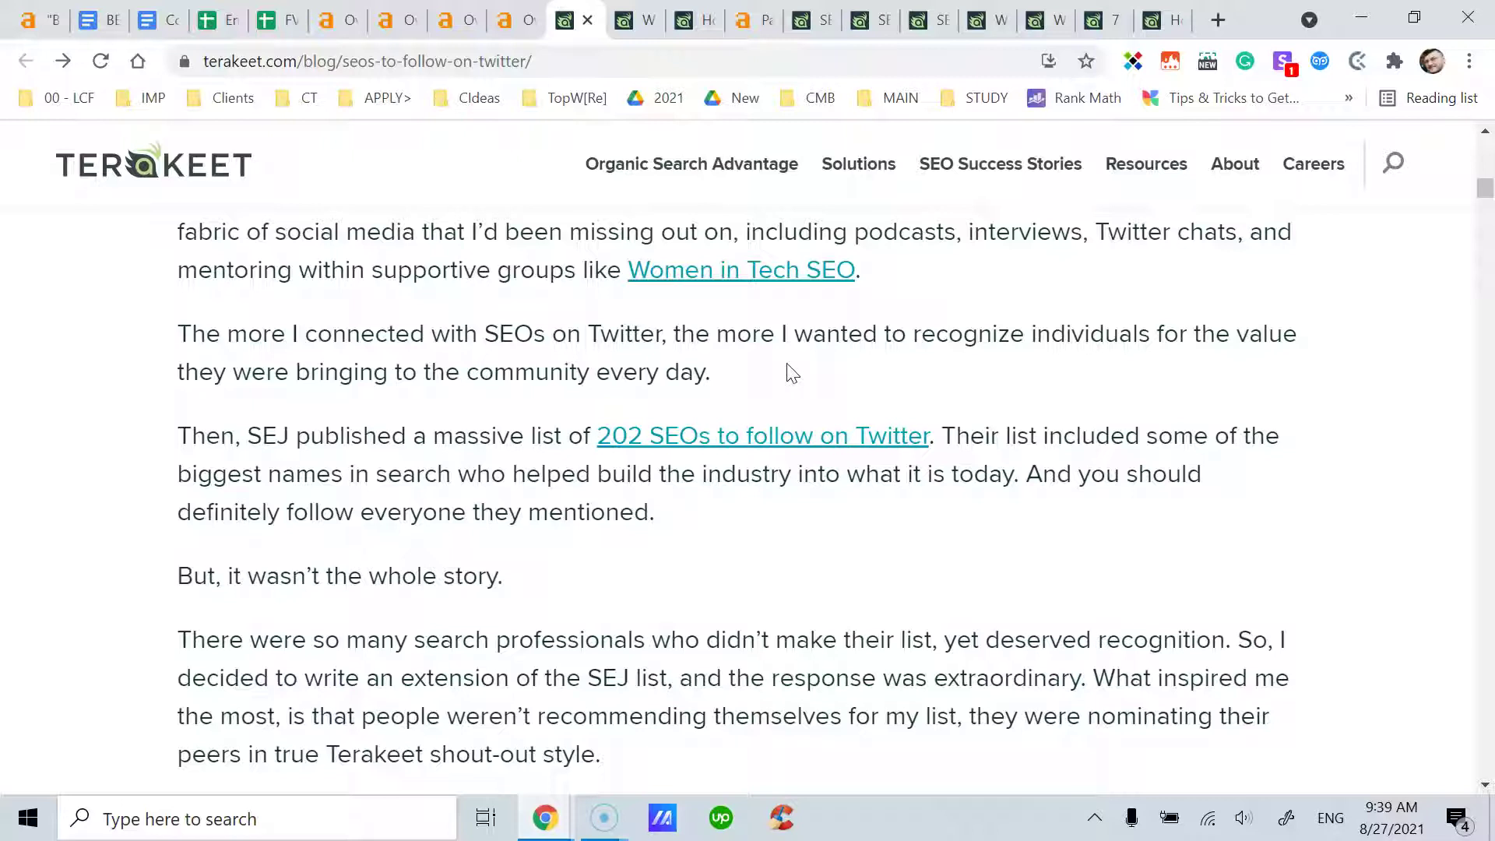
Review the Twitter SEOs article's introduction from its Key Points down to the list-building methodology
scroll(664, 534, down, 10)
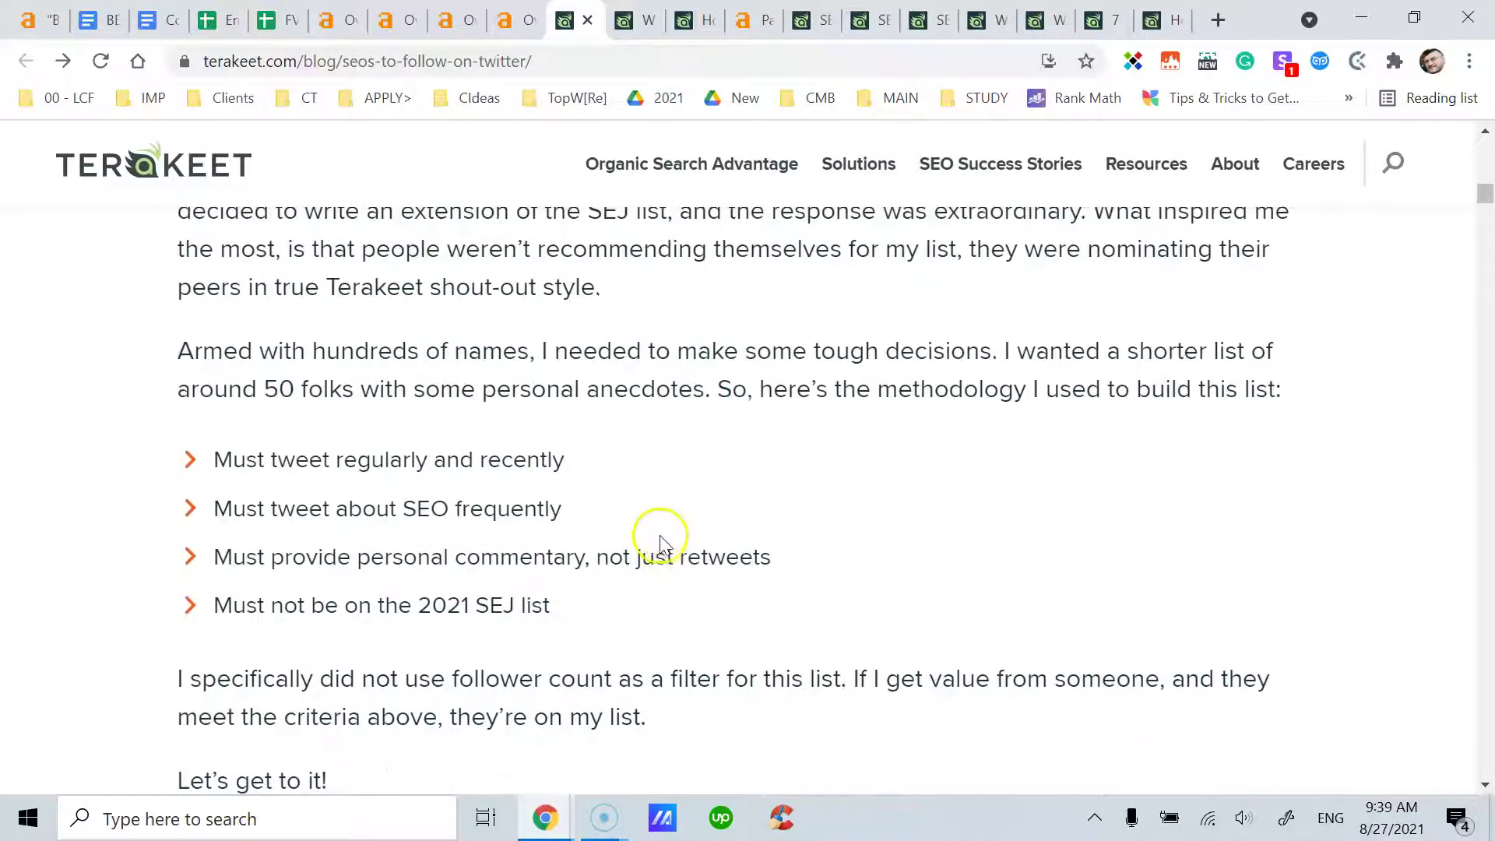
scroll(662, 538, up, 20)
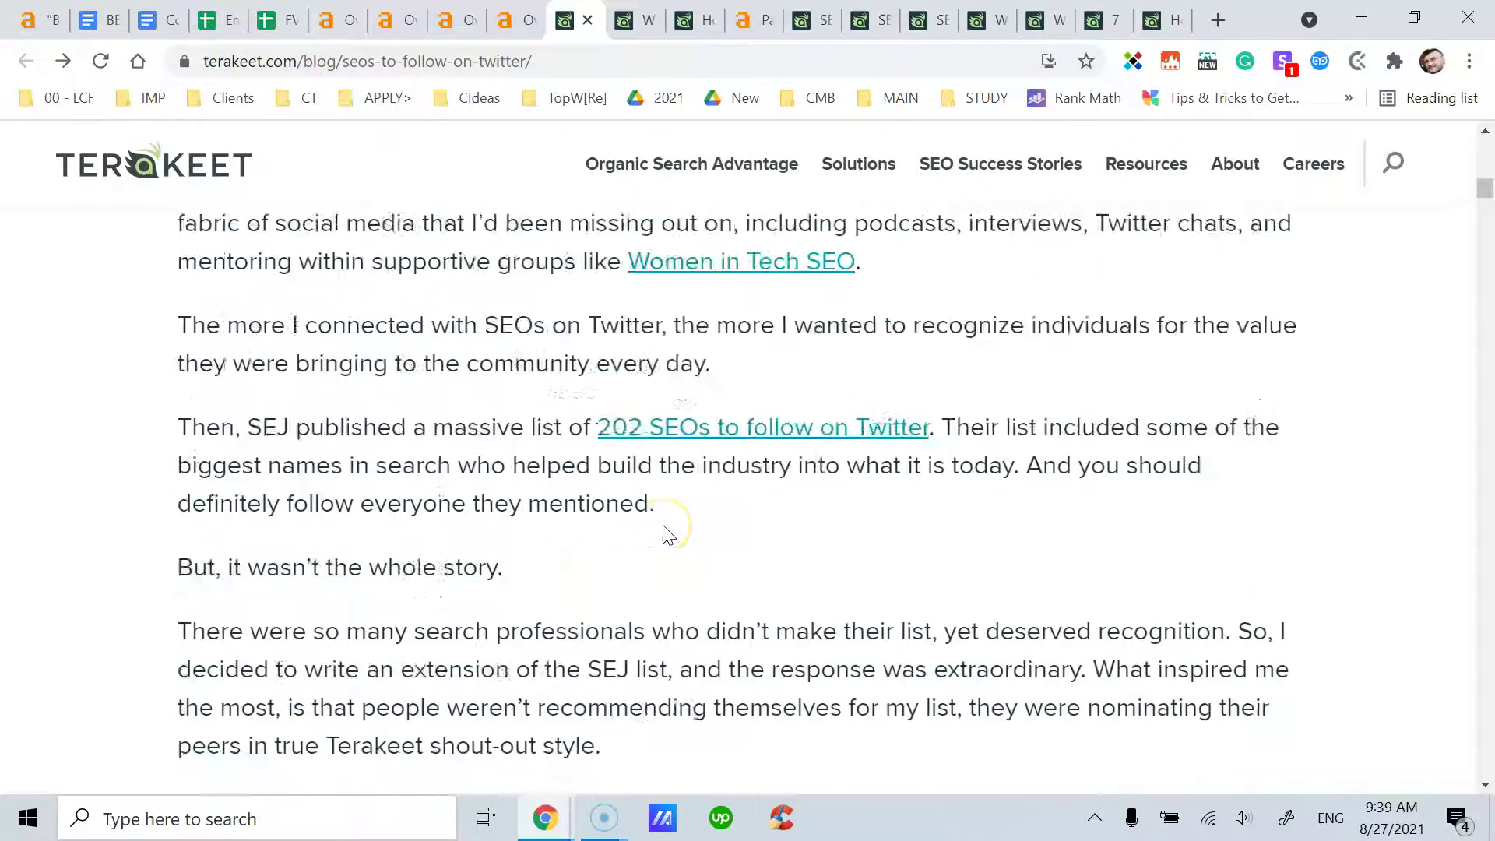
scroll(664, 533, up, 15)
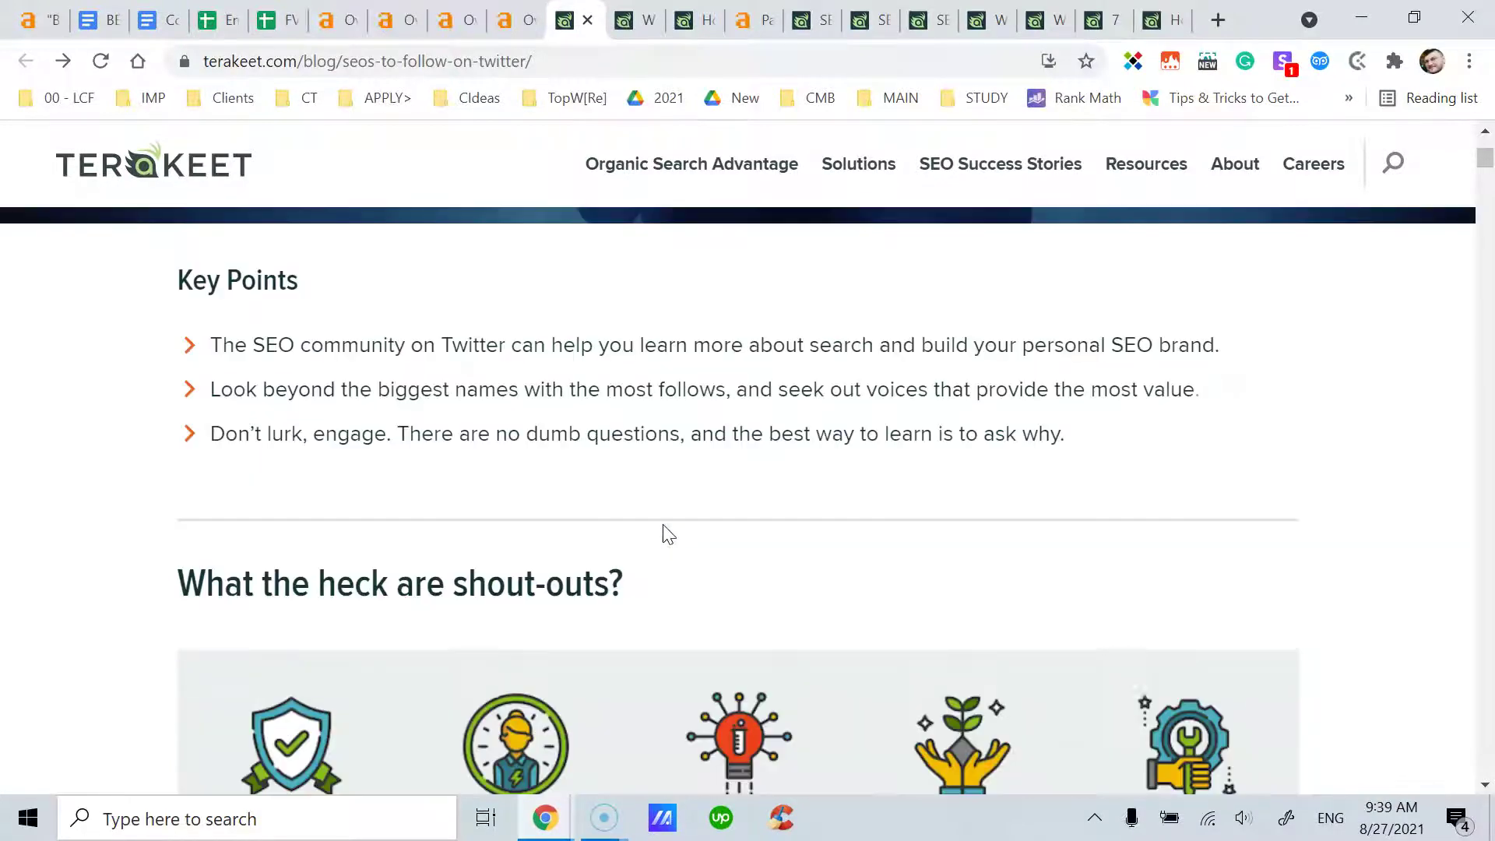
scroll(664, 520, down, 20)
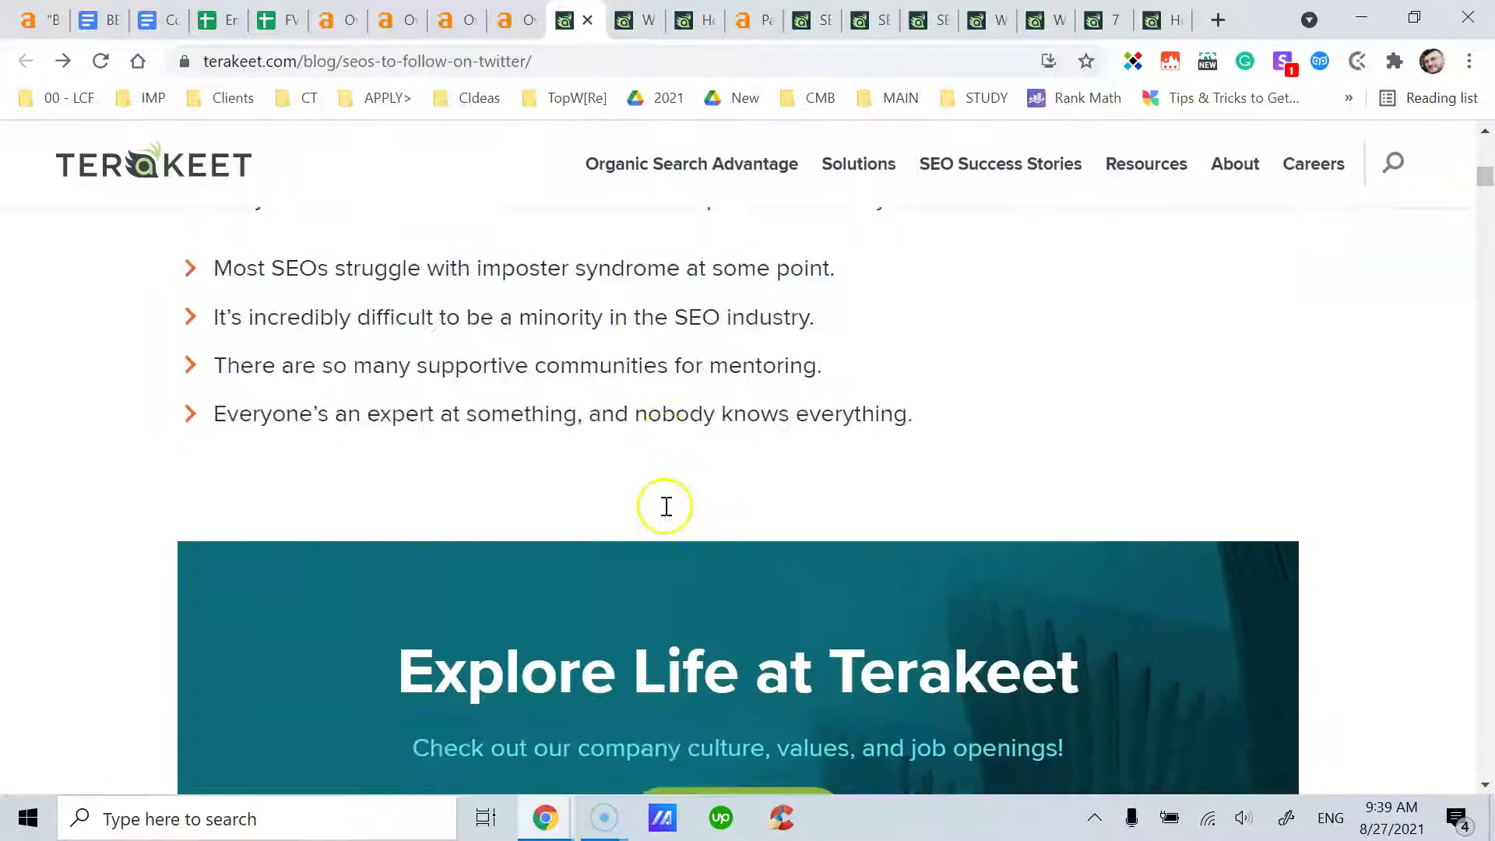
scroll(665, 514, down, 6)
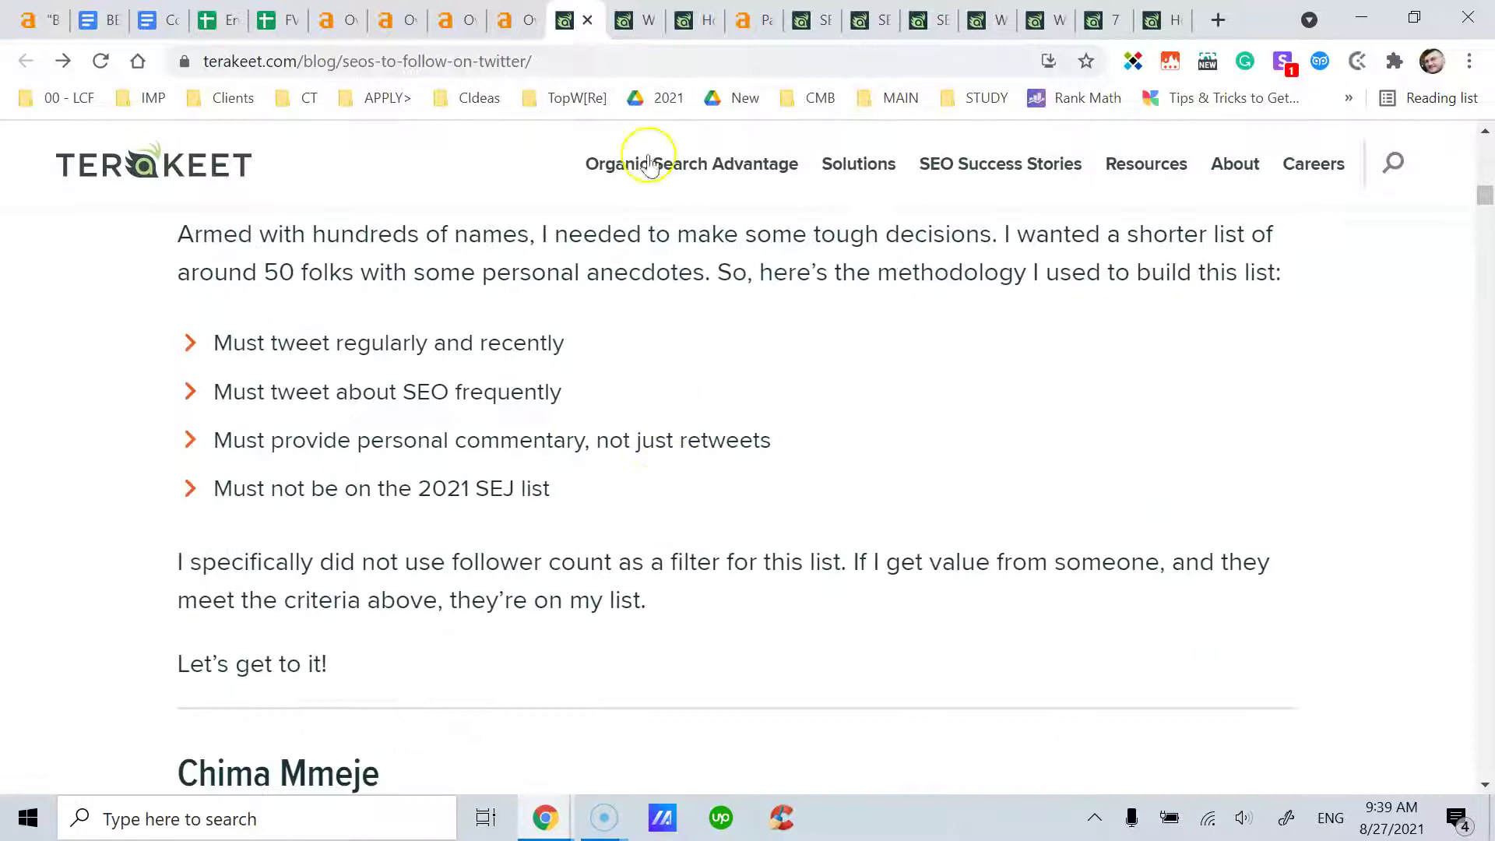
Compare the opening sections of the content strategy and SEO strategy articles and return to the Twitter SEOs article's methodology list
click(645, 21)
scroll(695, 420, down, 5)
scroll(697, 424, up, 20)
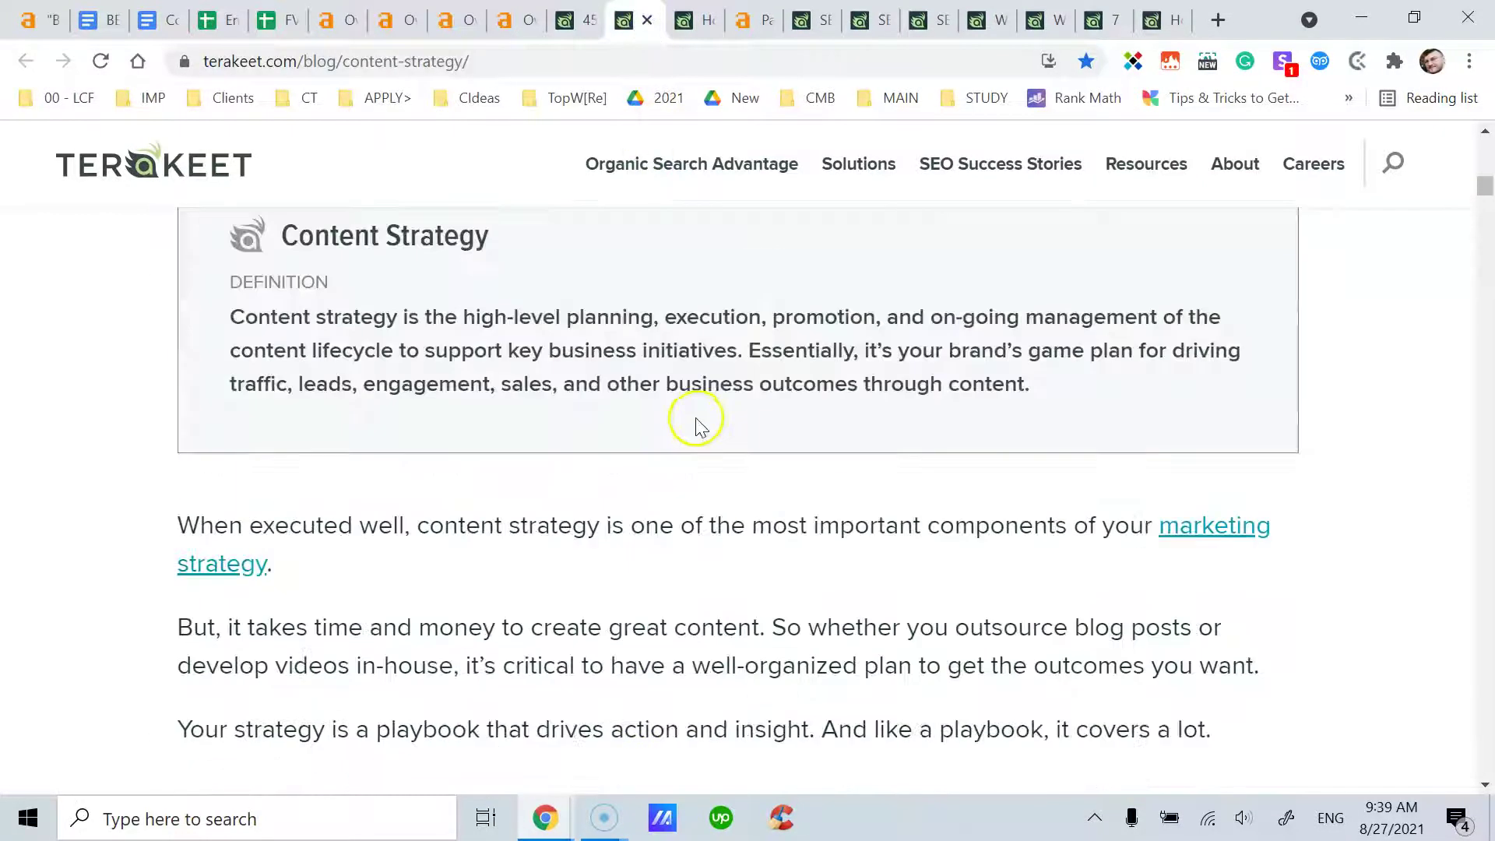
scroll(697, 420, up, 4)
scroll(708, 407, down, 18)
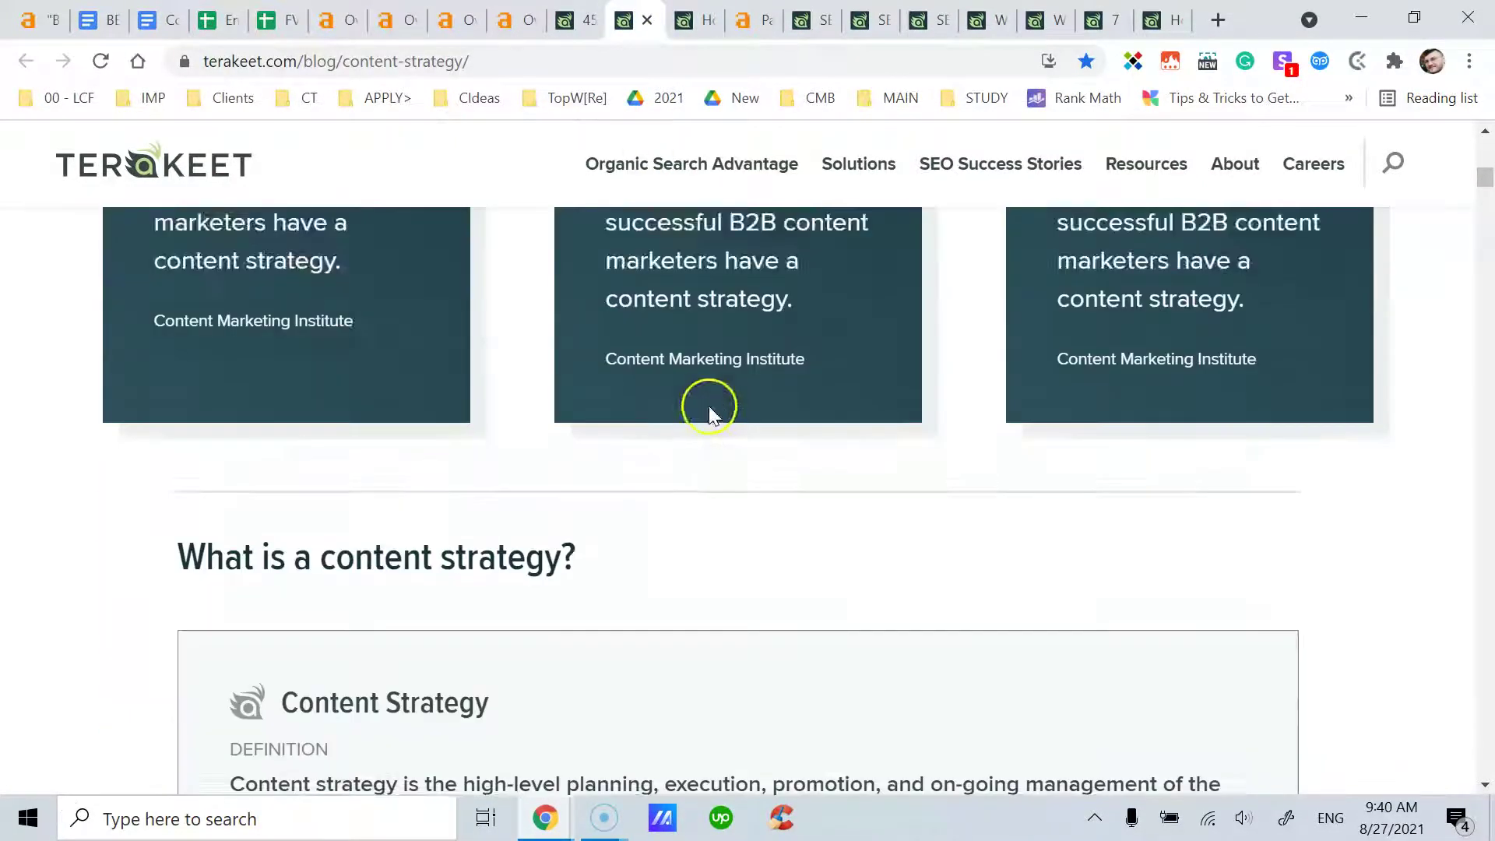
click(699, 21)
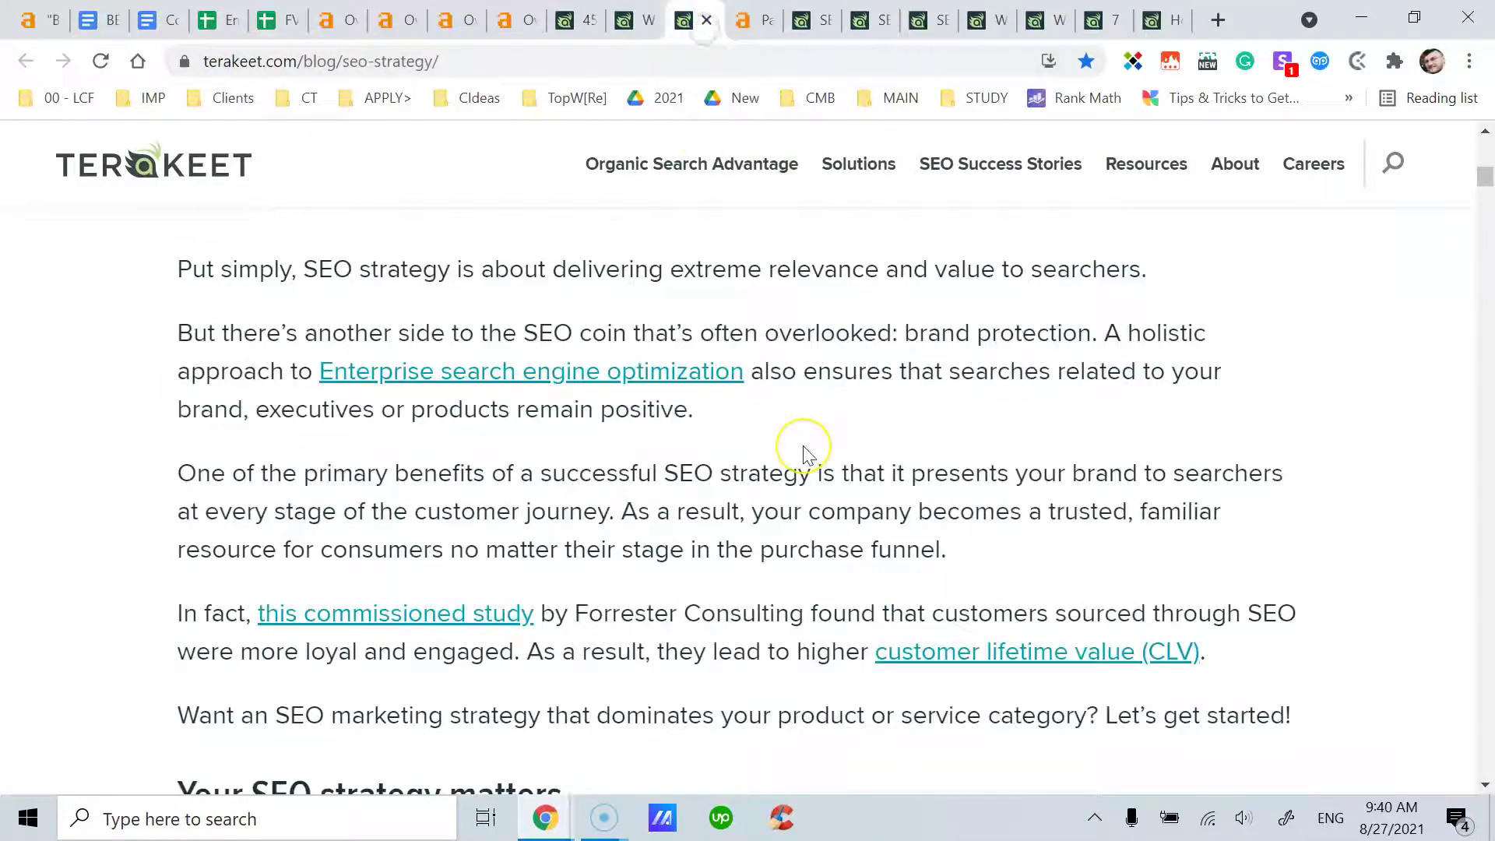
scroll(802, 457, down, 3)
scroll(809, 455, up, 3)
click(632, 27)
click(585, 27)
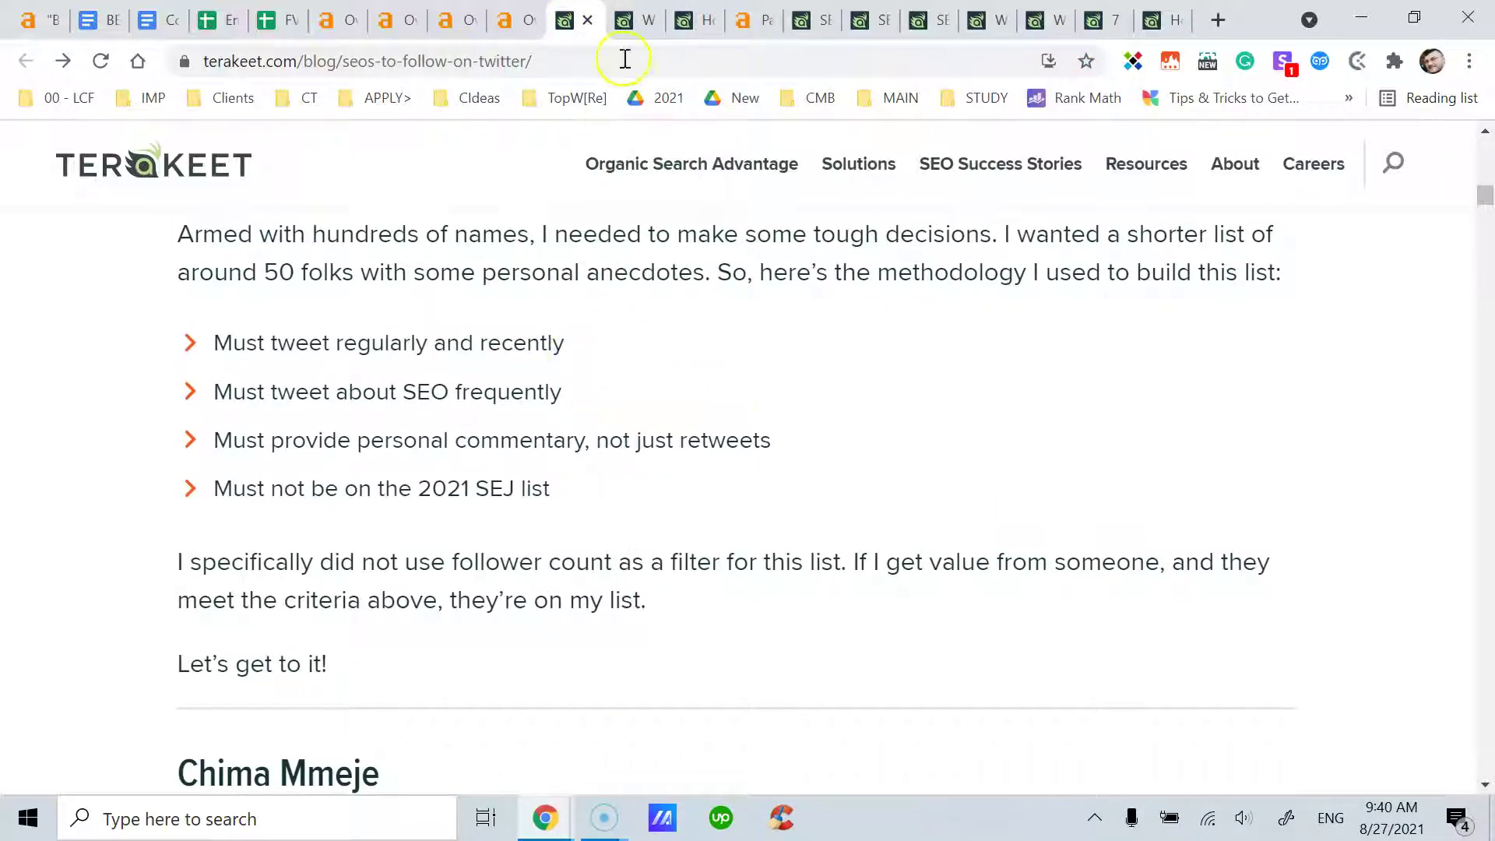
Highlight the words SEO frequently in the second criterion of the Twitter SEOs article's methodology list
drag(561, 395, 408, 394)
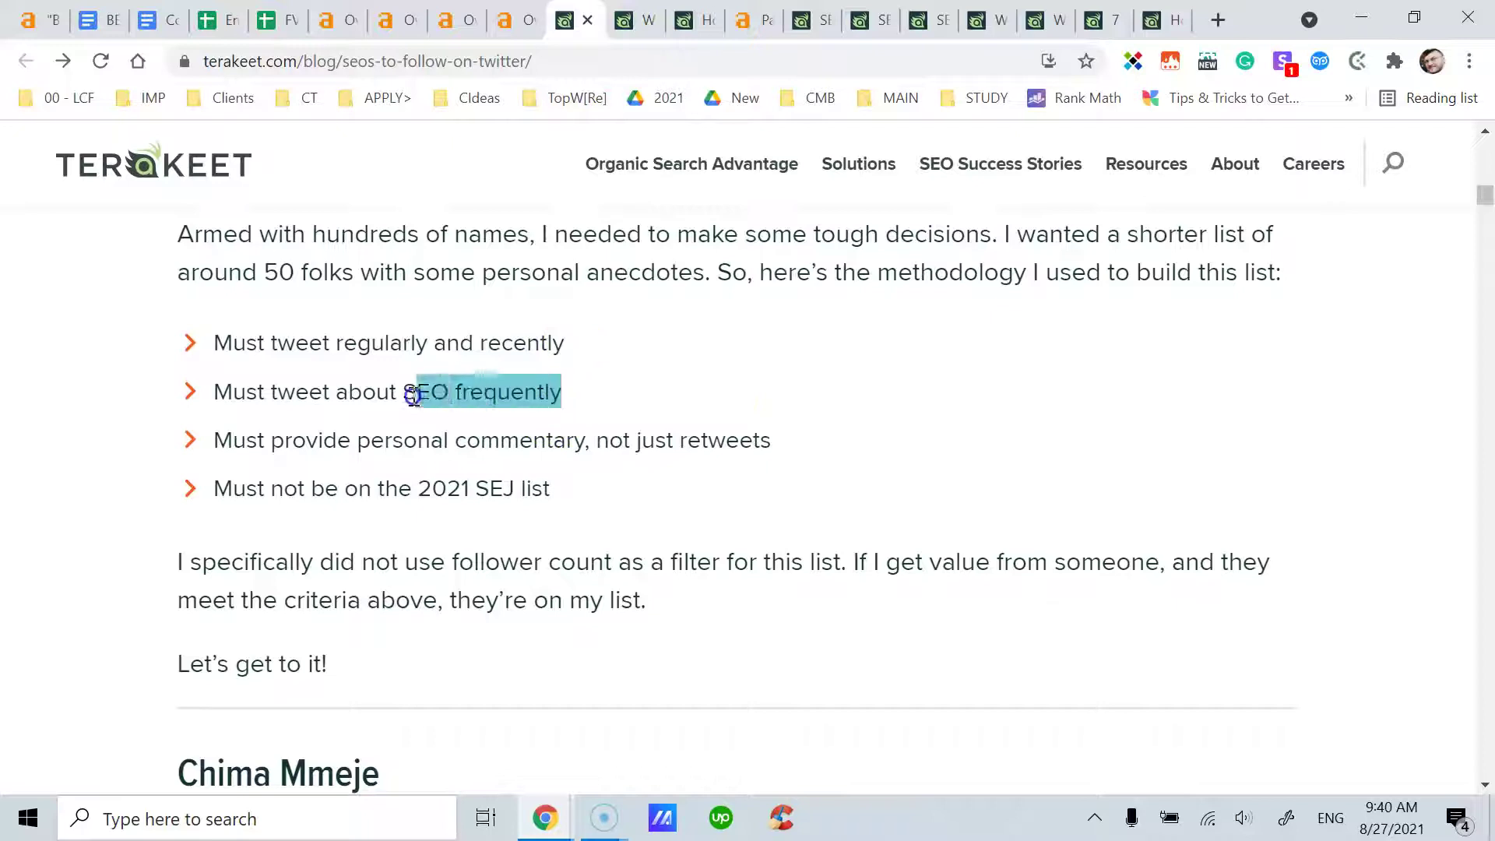
click(413, 396)
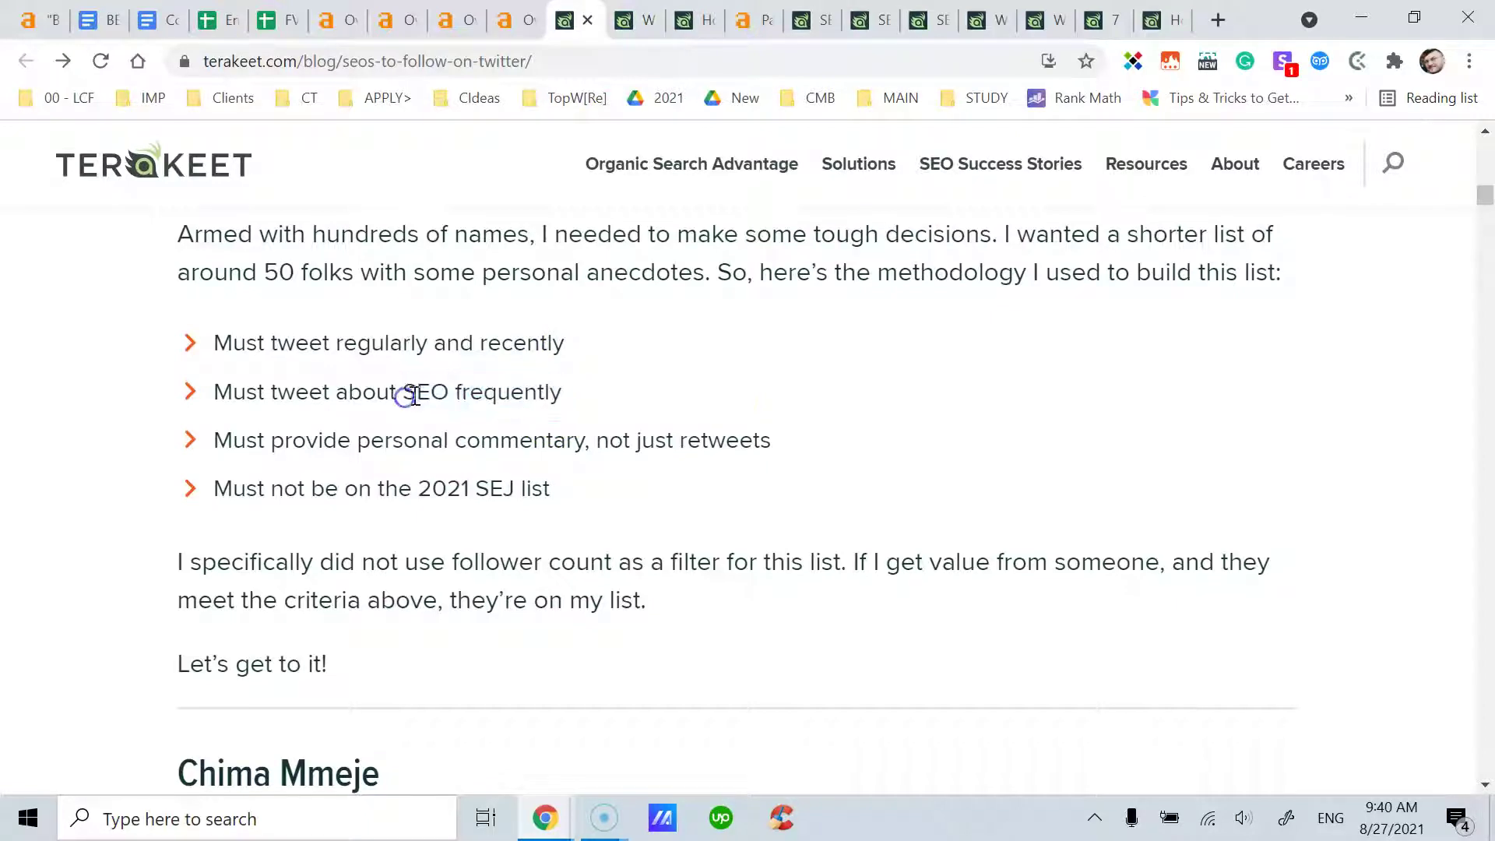
click(580, 394)
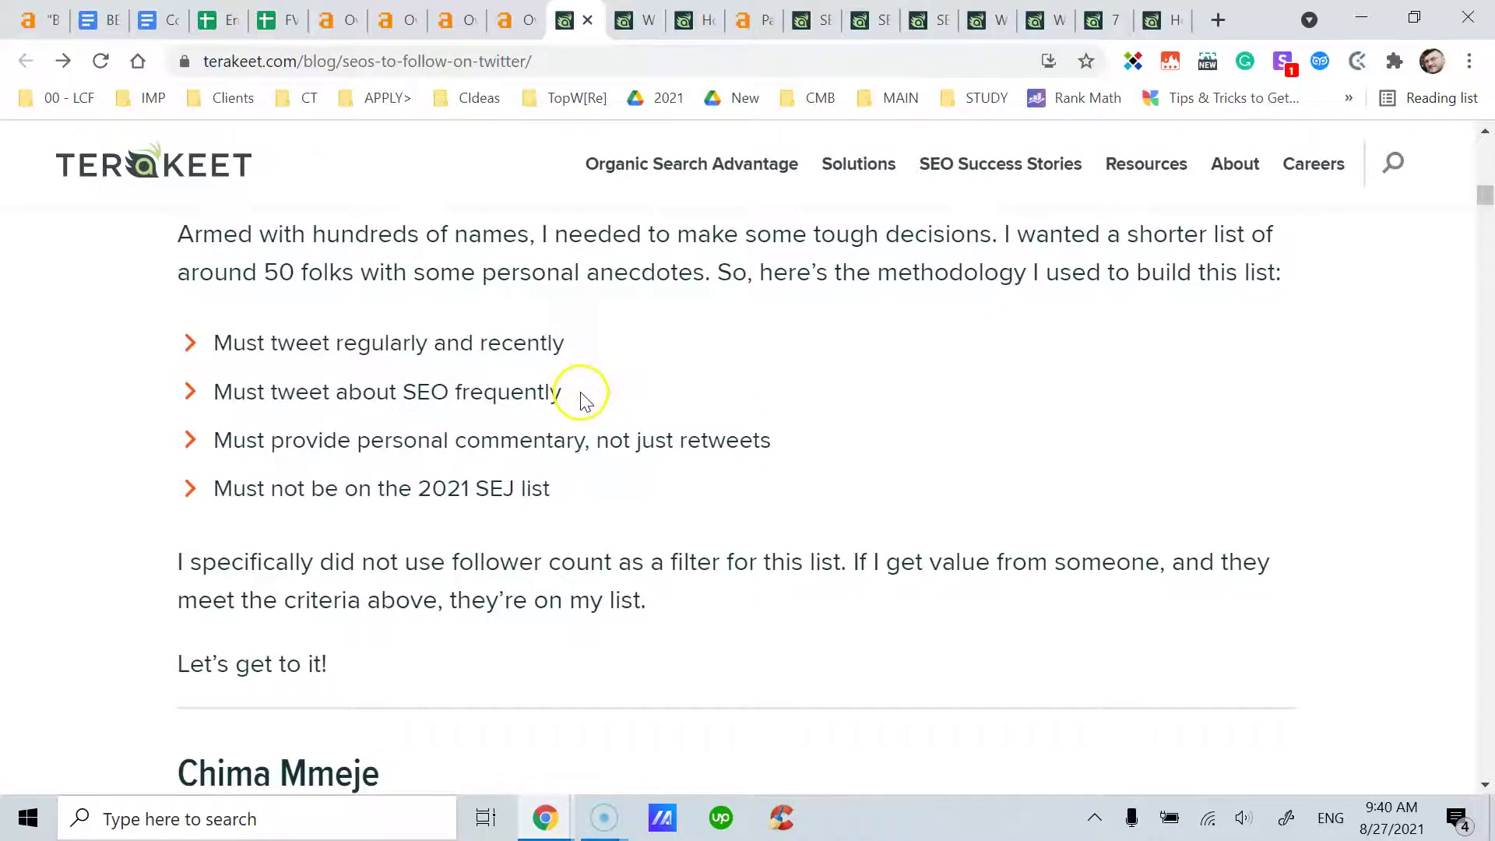
scroll(581, 394, down, 3)
scroll(581, 394, up, 3)
drag(562, 395, 395, 395)
Review the content strategy article's internal links and sections from the definition box down to SEO content strategy tips
click(637, 19)
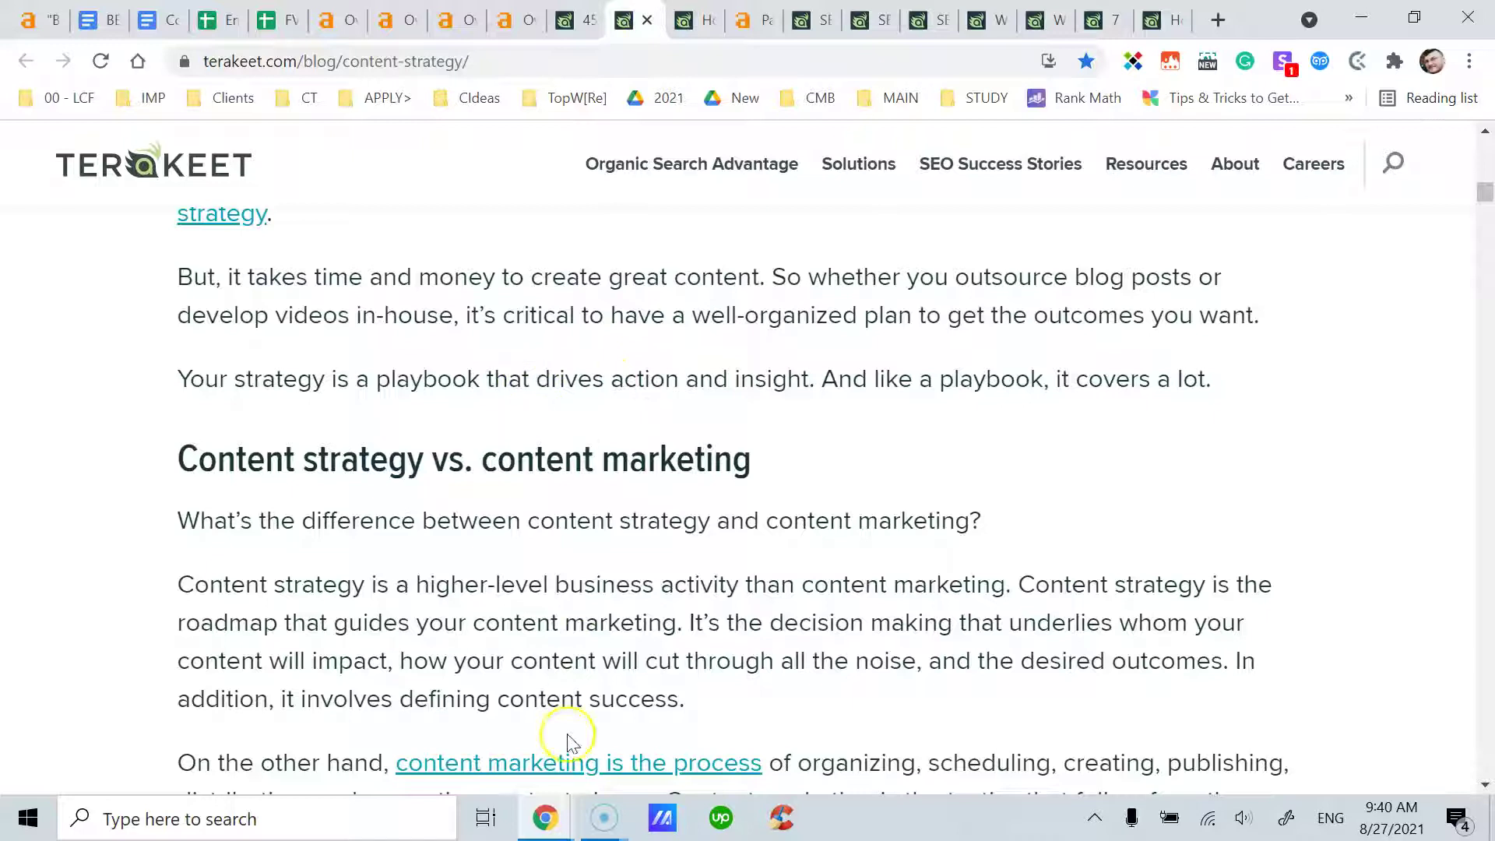
scroll(535, 489, up, 3)
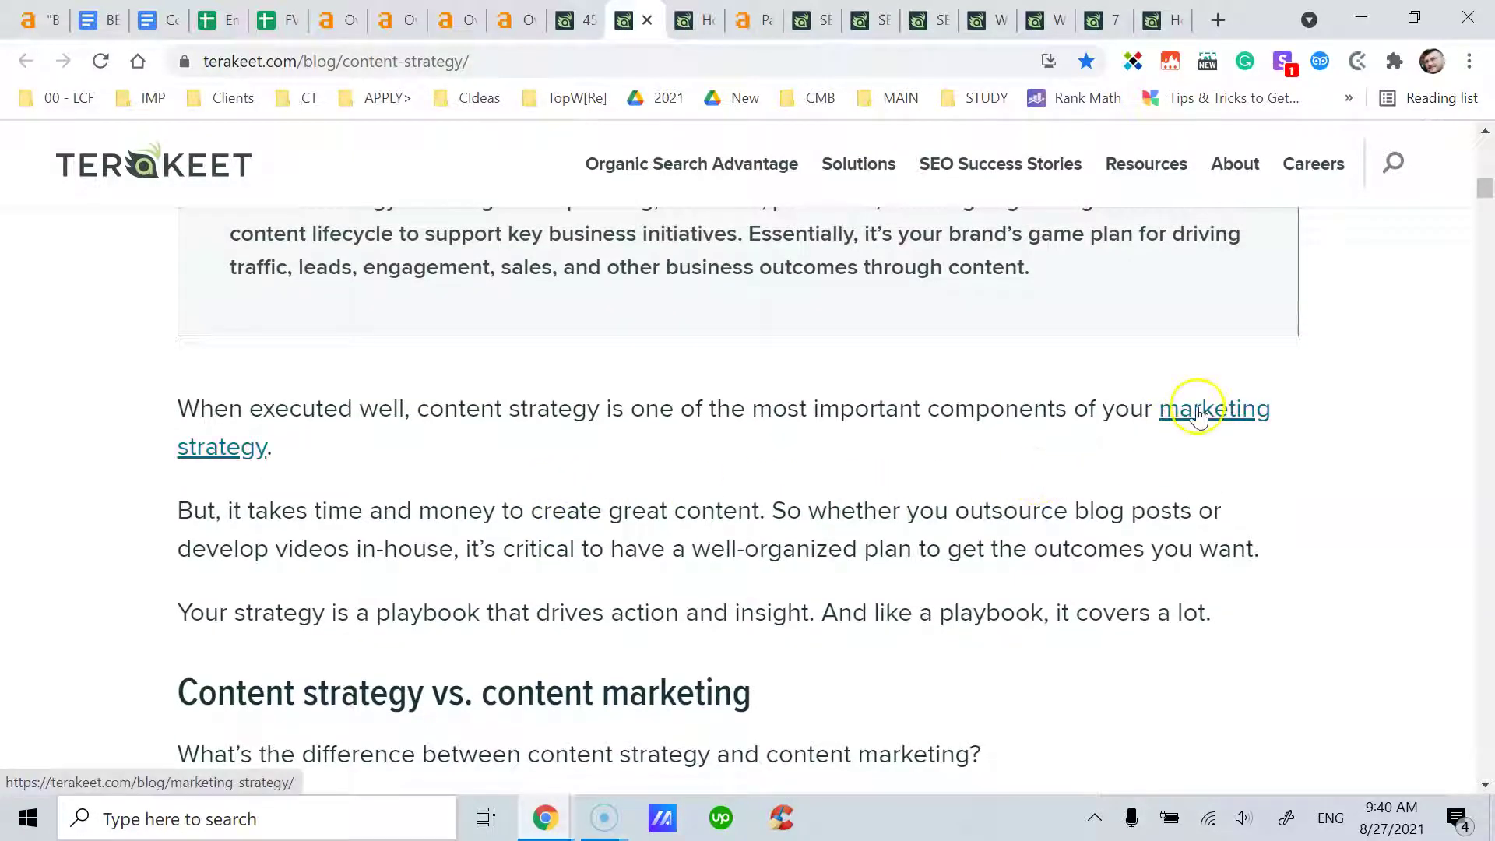
scroll(833, 484, down, 15)
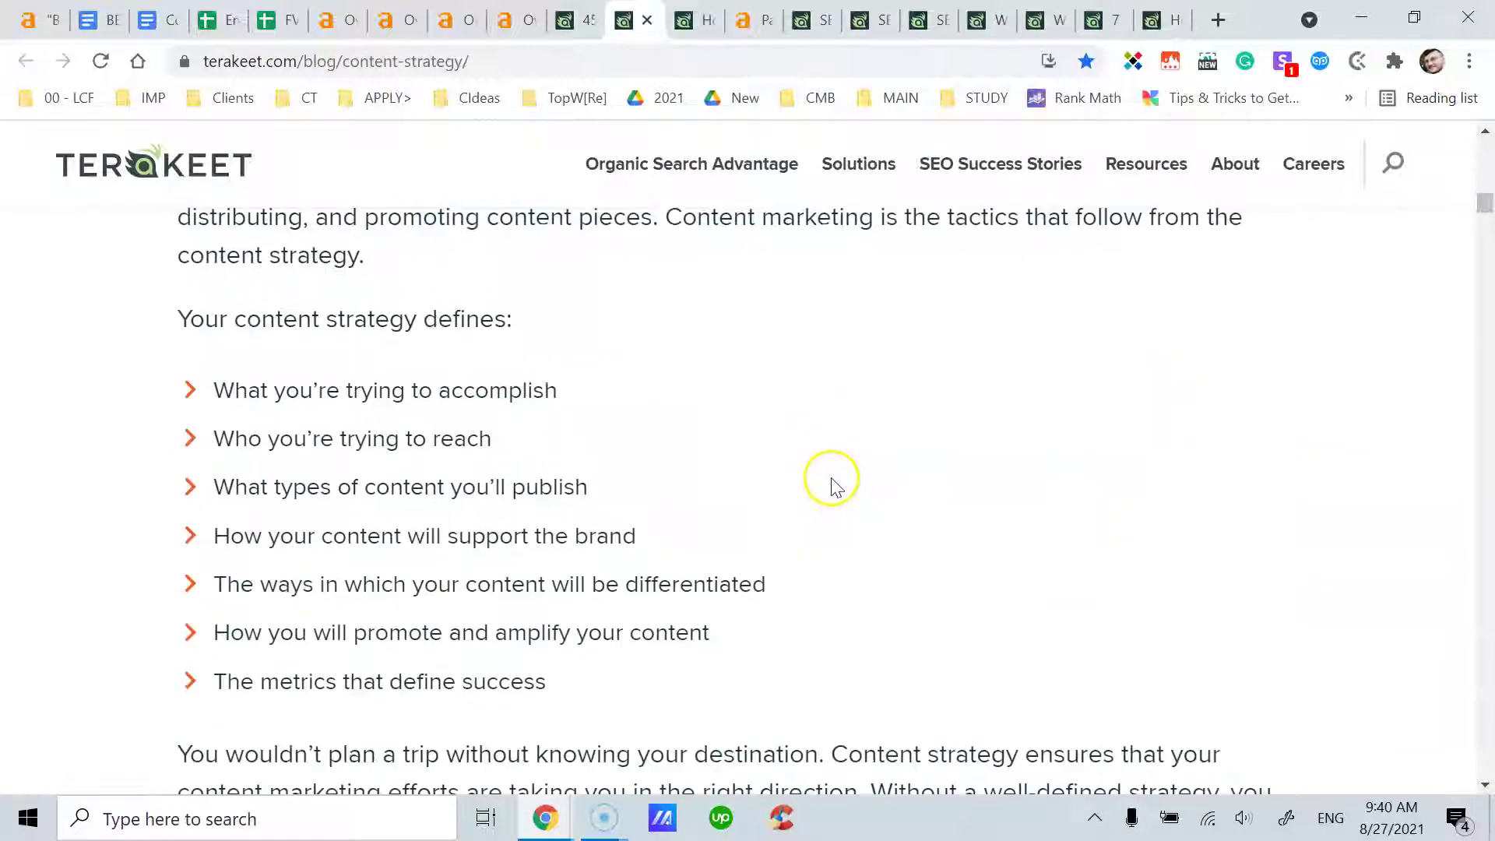
scroll(834, 479, down, 5)
scroll(693, 499, down, 3)
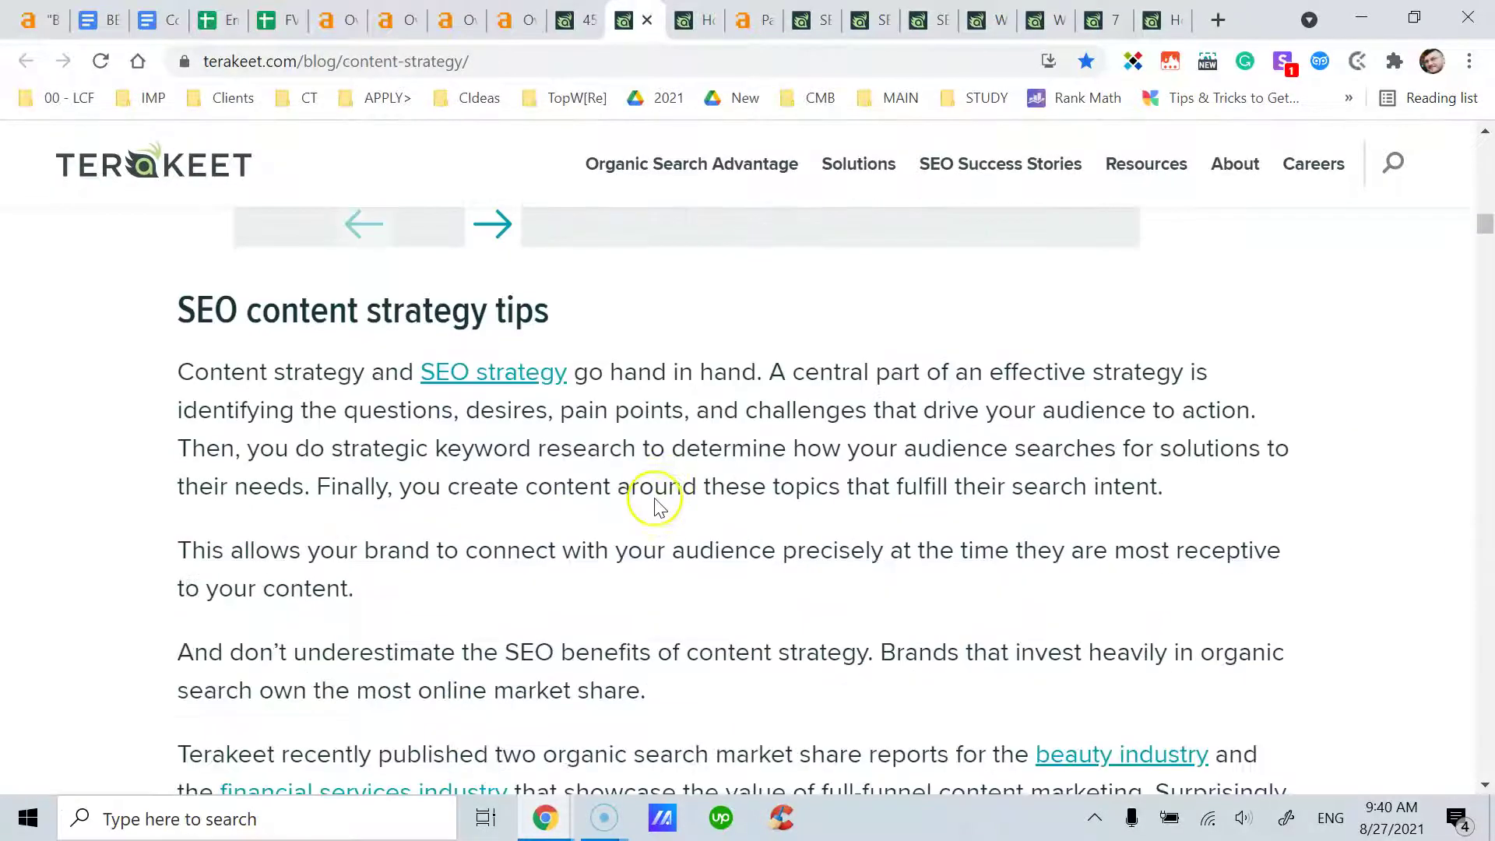
Compare the end of the Twitter SEOs article's introduction with the content strategy article's sections from SEO content strategy tips to Launch SEO topic clusters
click(601, 25)
scroll(545, 444, down, 6)
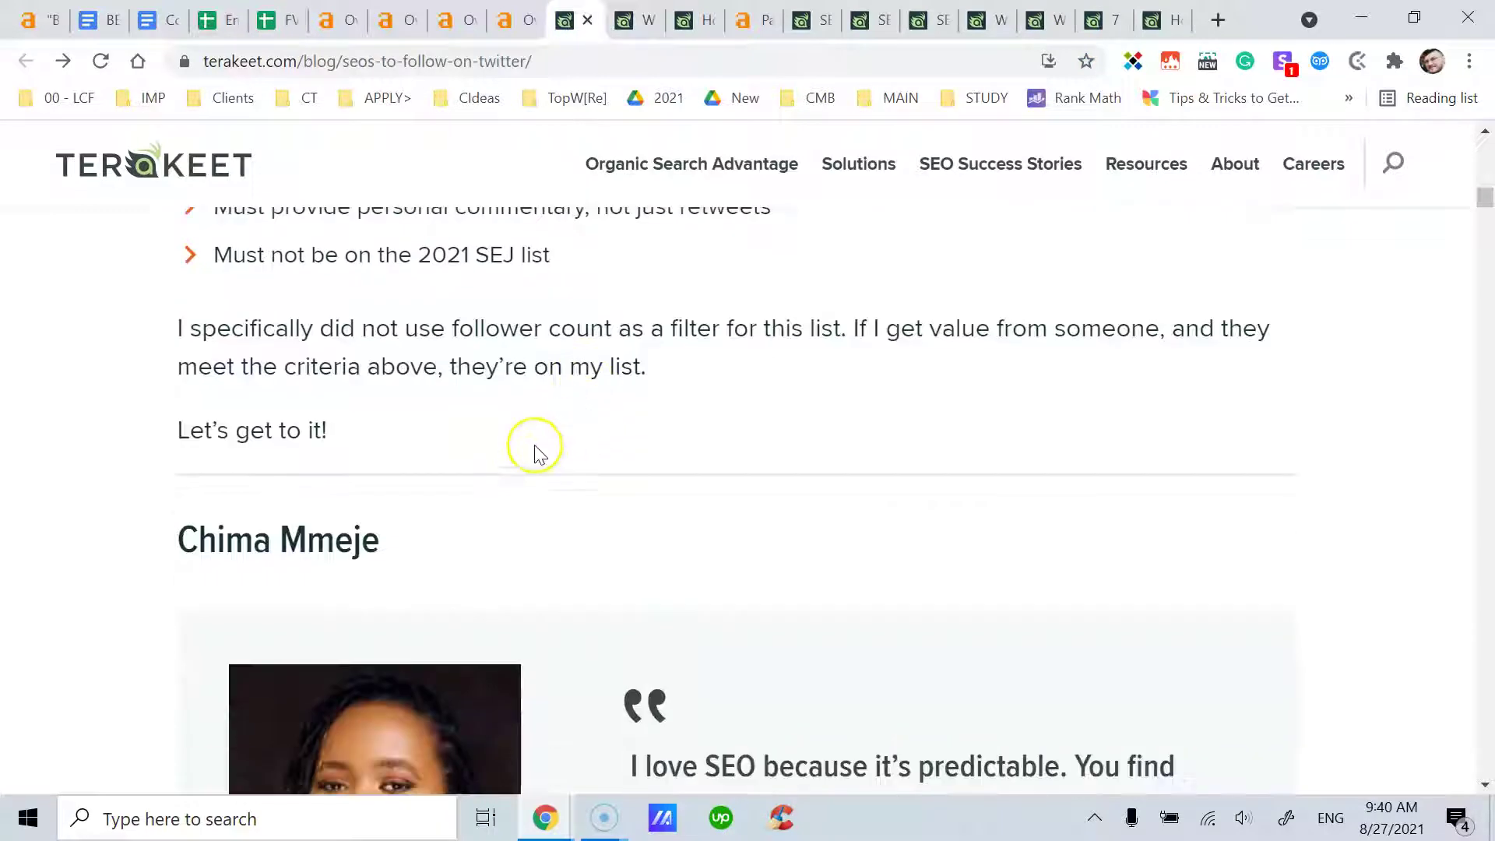
click(643, 31)
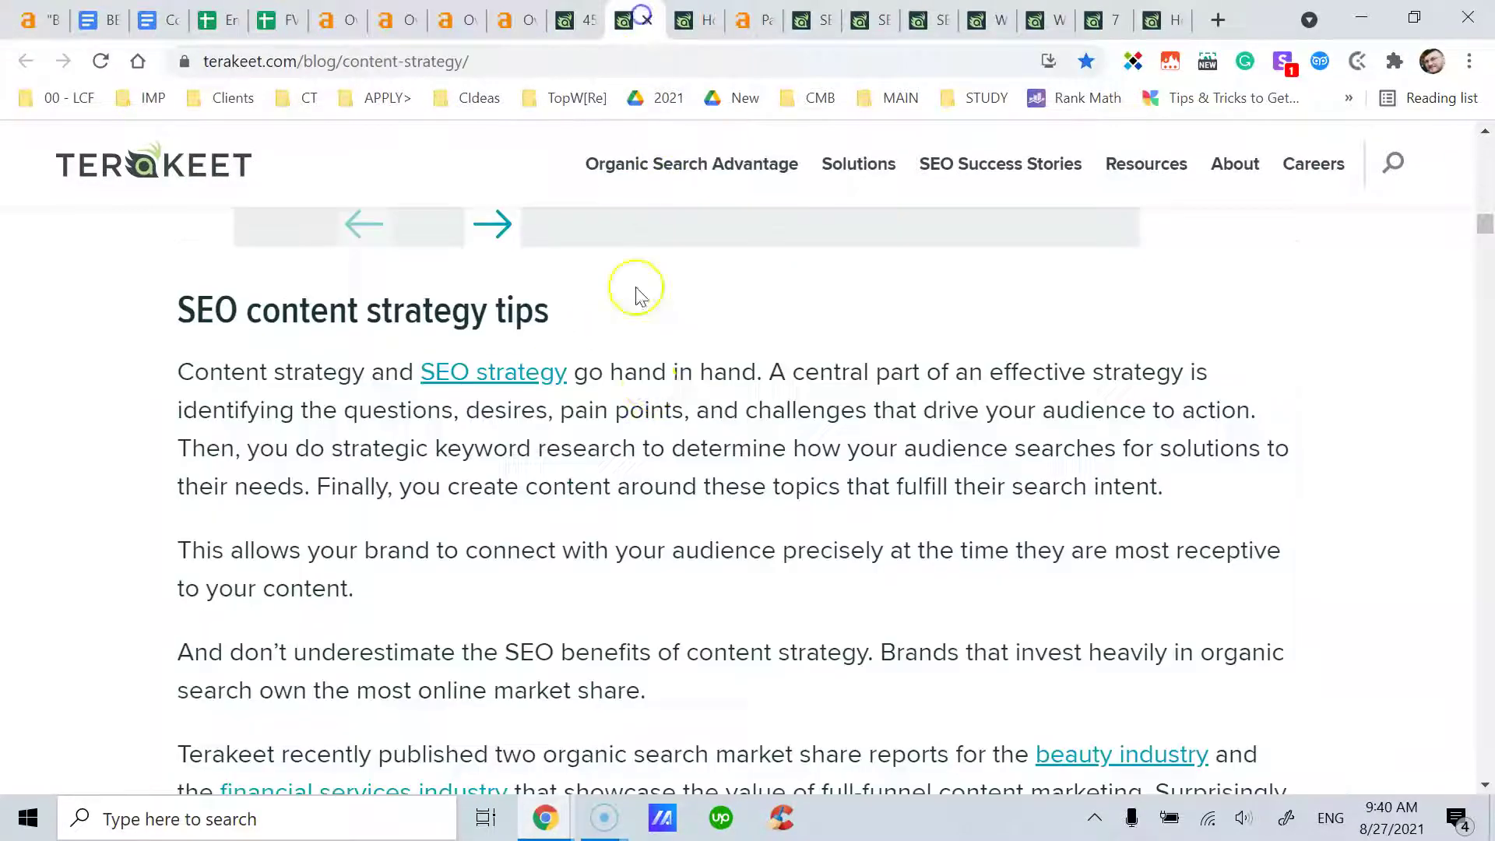
scroll(565, 319, down, 10)
scroll(574, 338, down, 12)
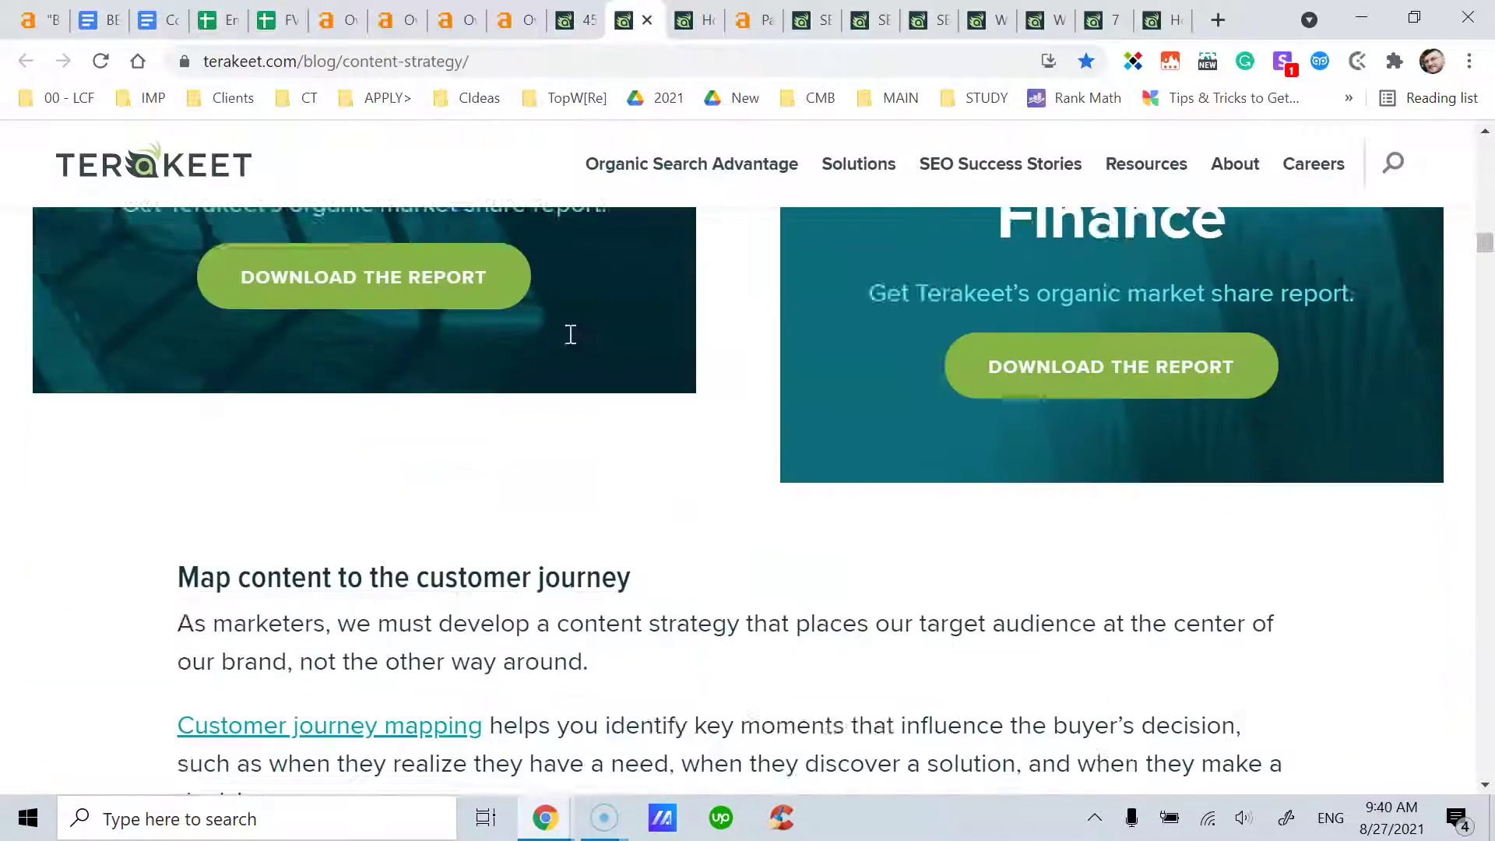
scroll(502, 448, down, 6)
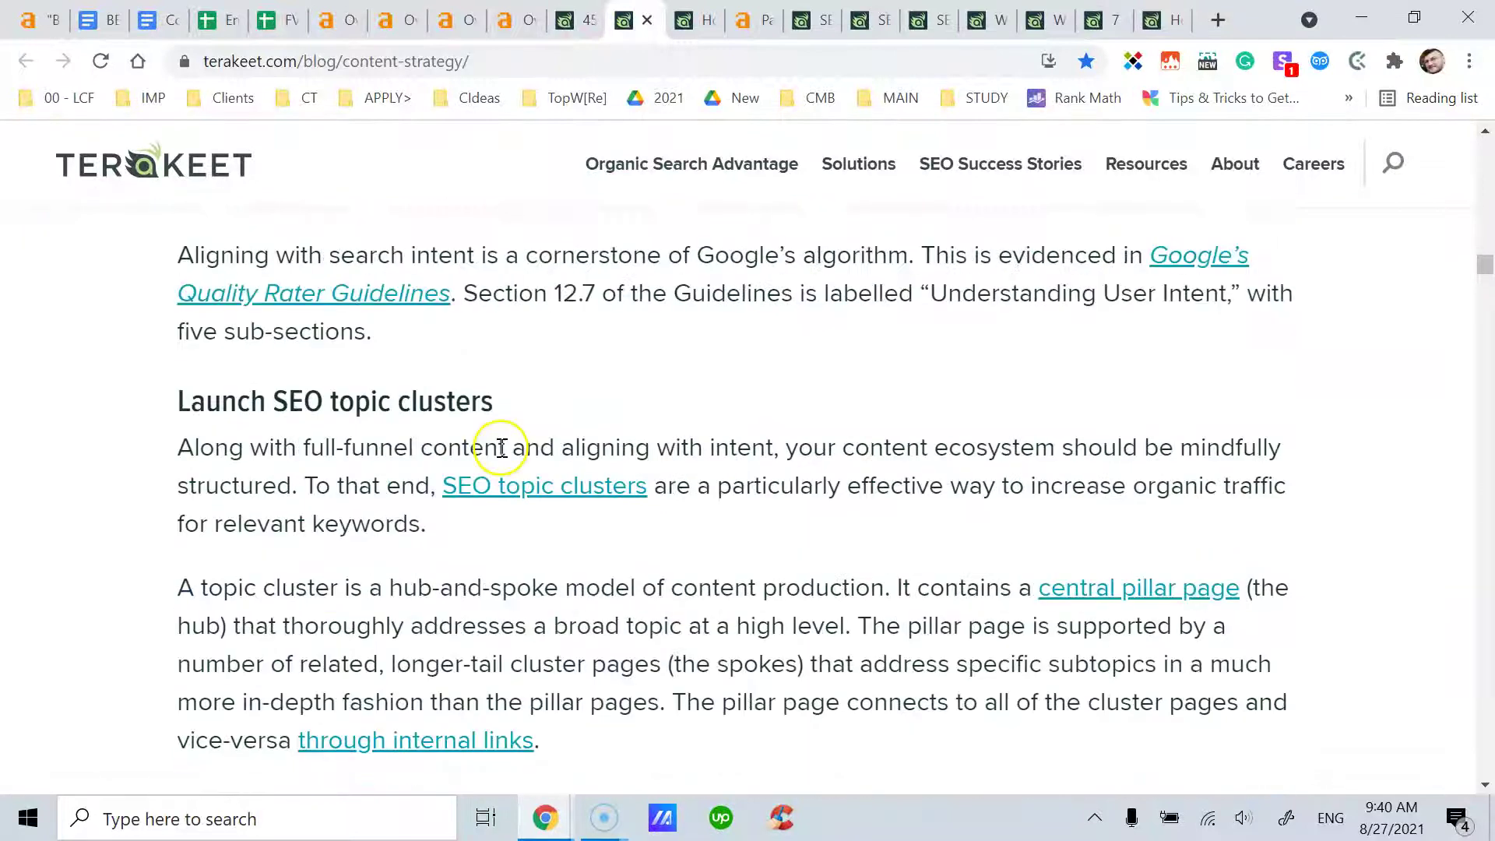
scroll(545, 397, down, 5)
Return to the content strategy article's section comparing strategy with marketing and highlight its heading Content strategy vs. content marketing
scroll(914, 398, up, 20)
scroll(904, 381, up, 20)
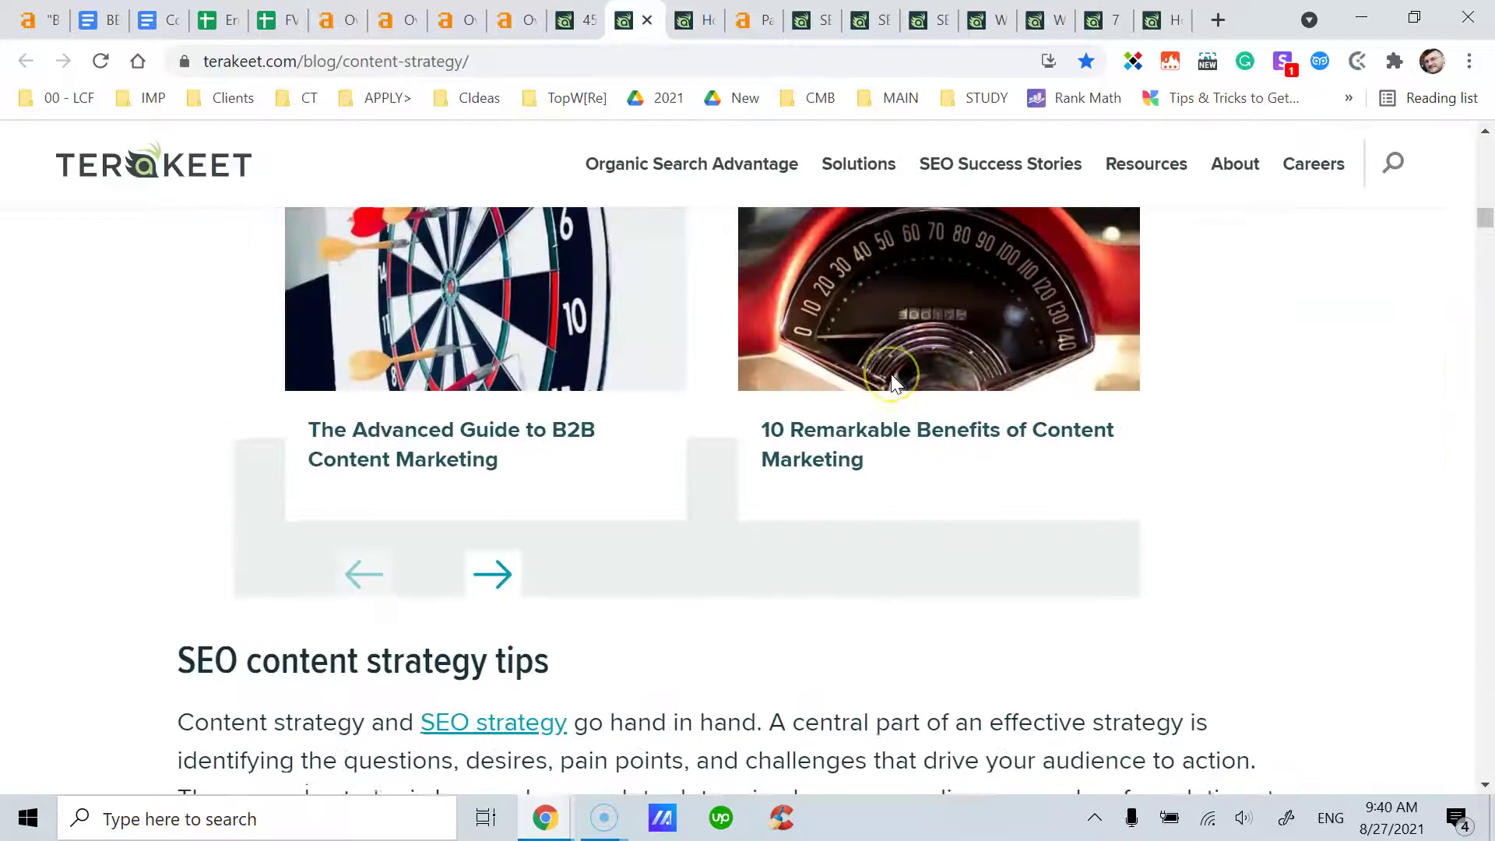
scroll(872, 374, up, 10)
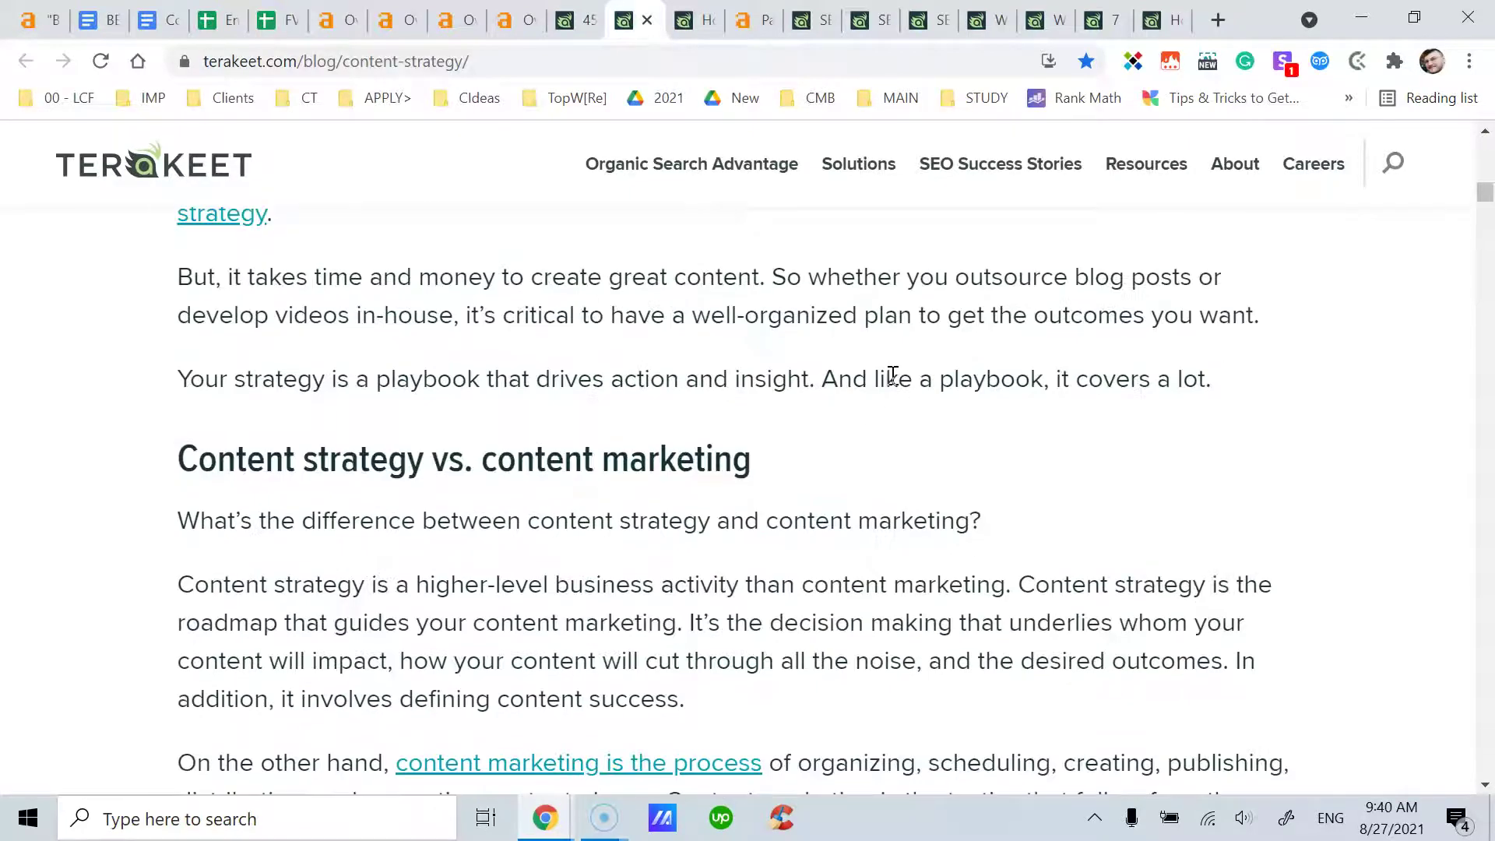
scroll(827, 354, down, 17)
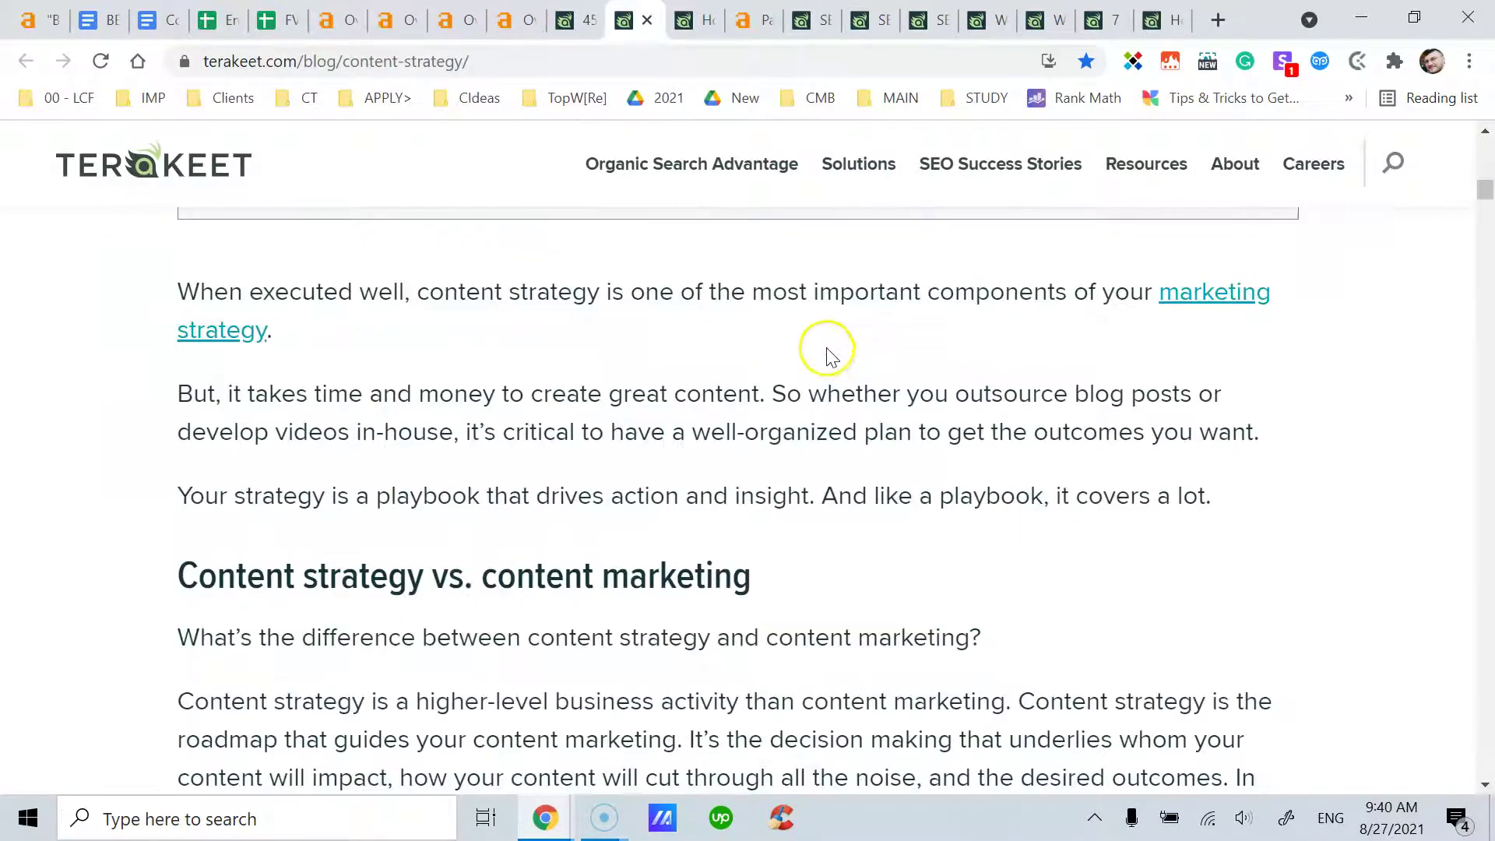
scroll(802, 337, up, 6)
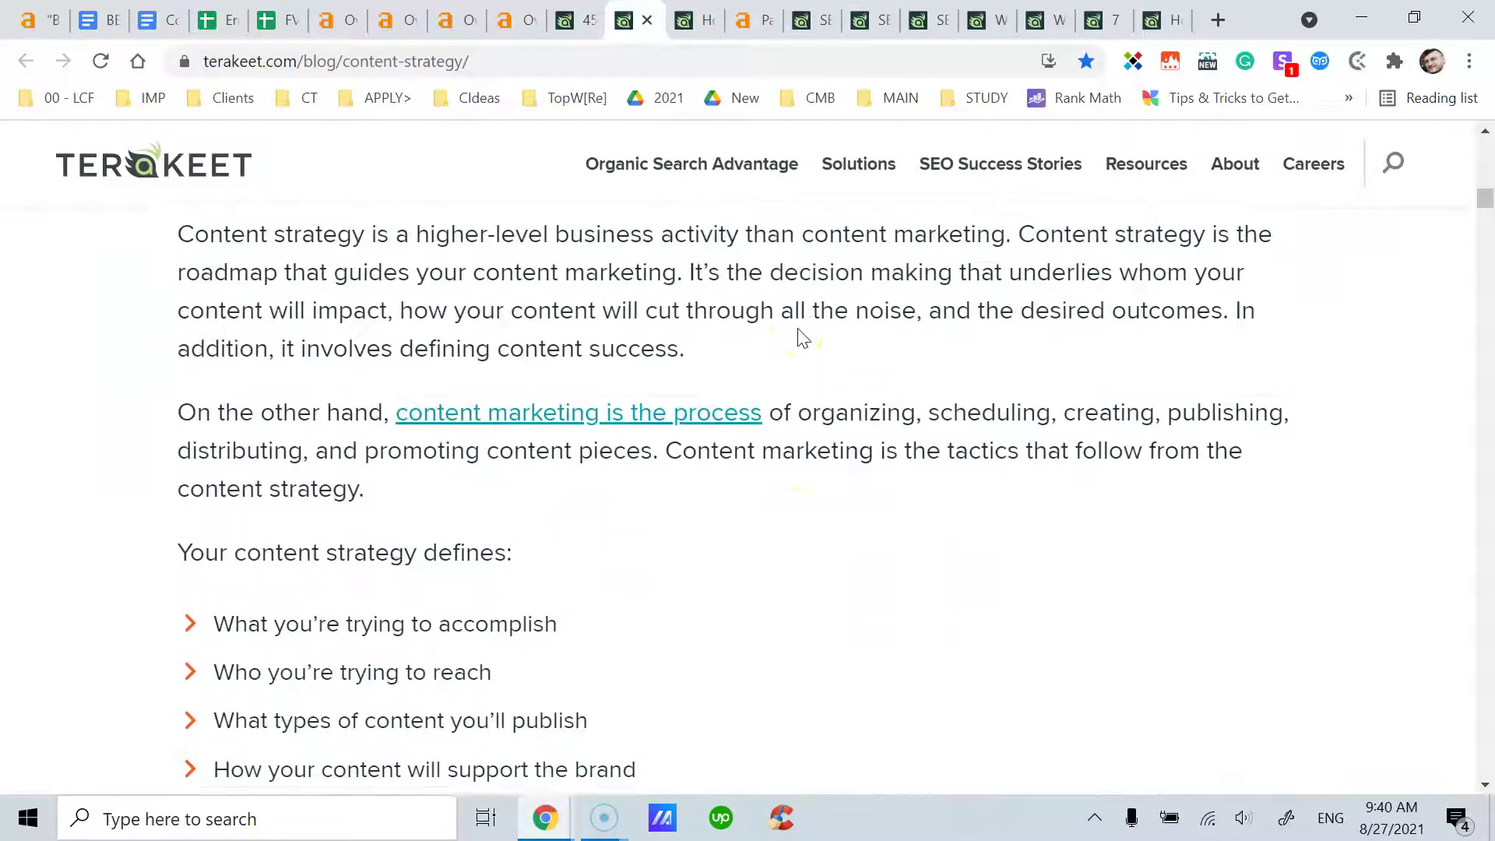
drag(794, 337, 174, 351)
click(172, 354)
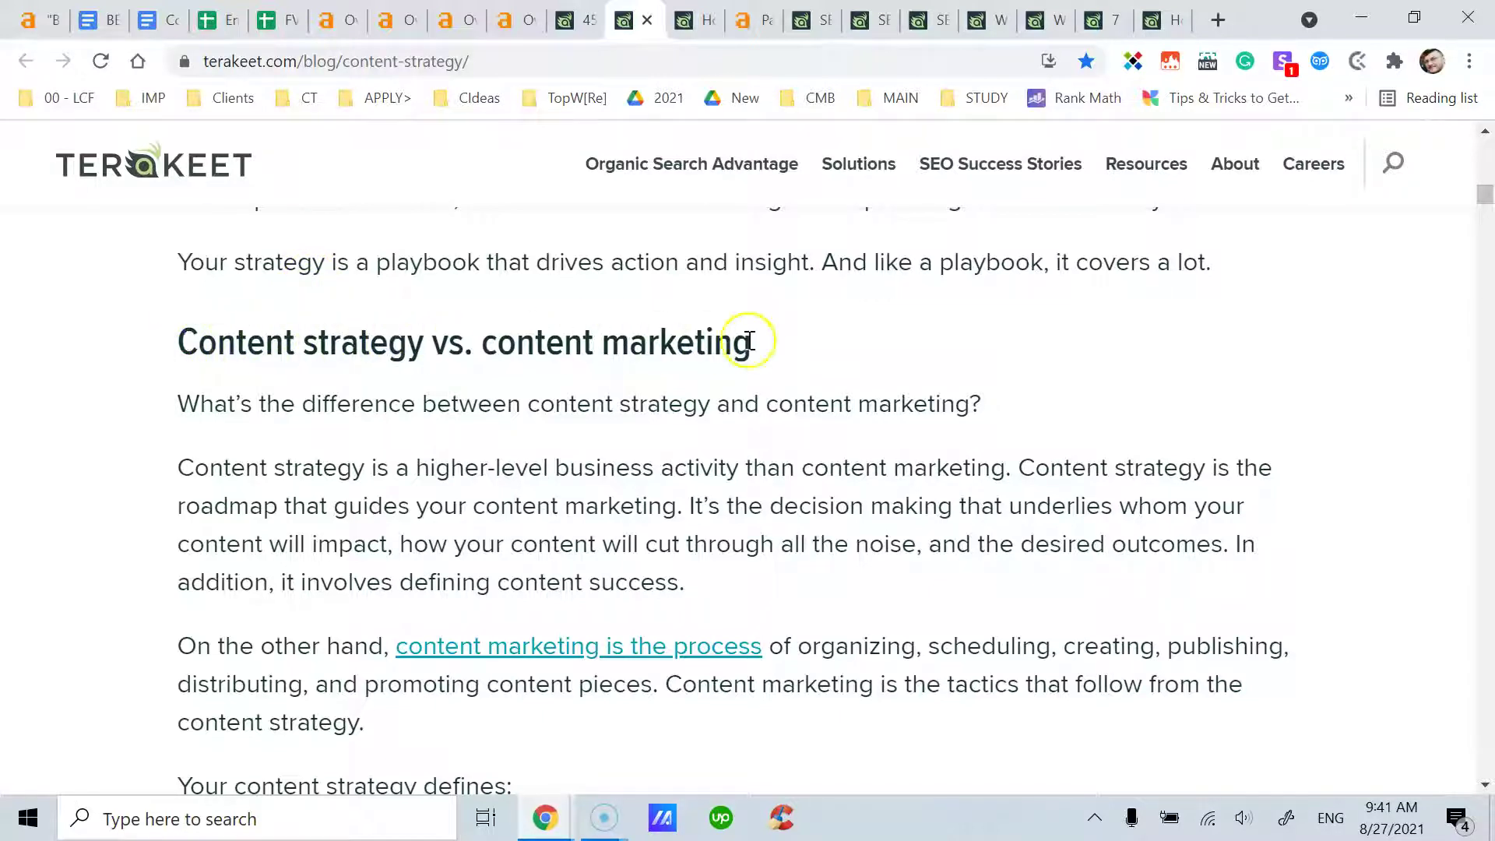
drag(771, 353, 179, 362)
click(178, 361)
Review the section's content marketing link and bullet list, highlighting the line Your content strategy defines and its words content strategy
scroll(662, 405, down, 3)
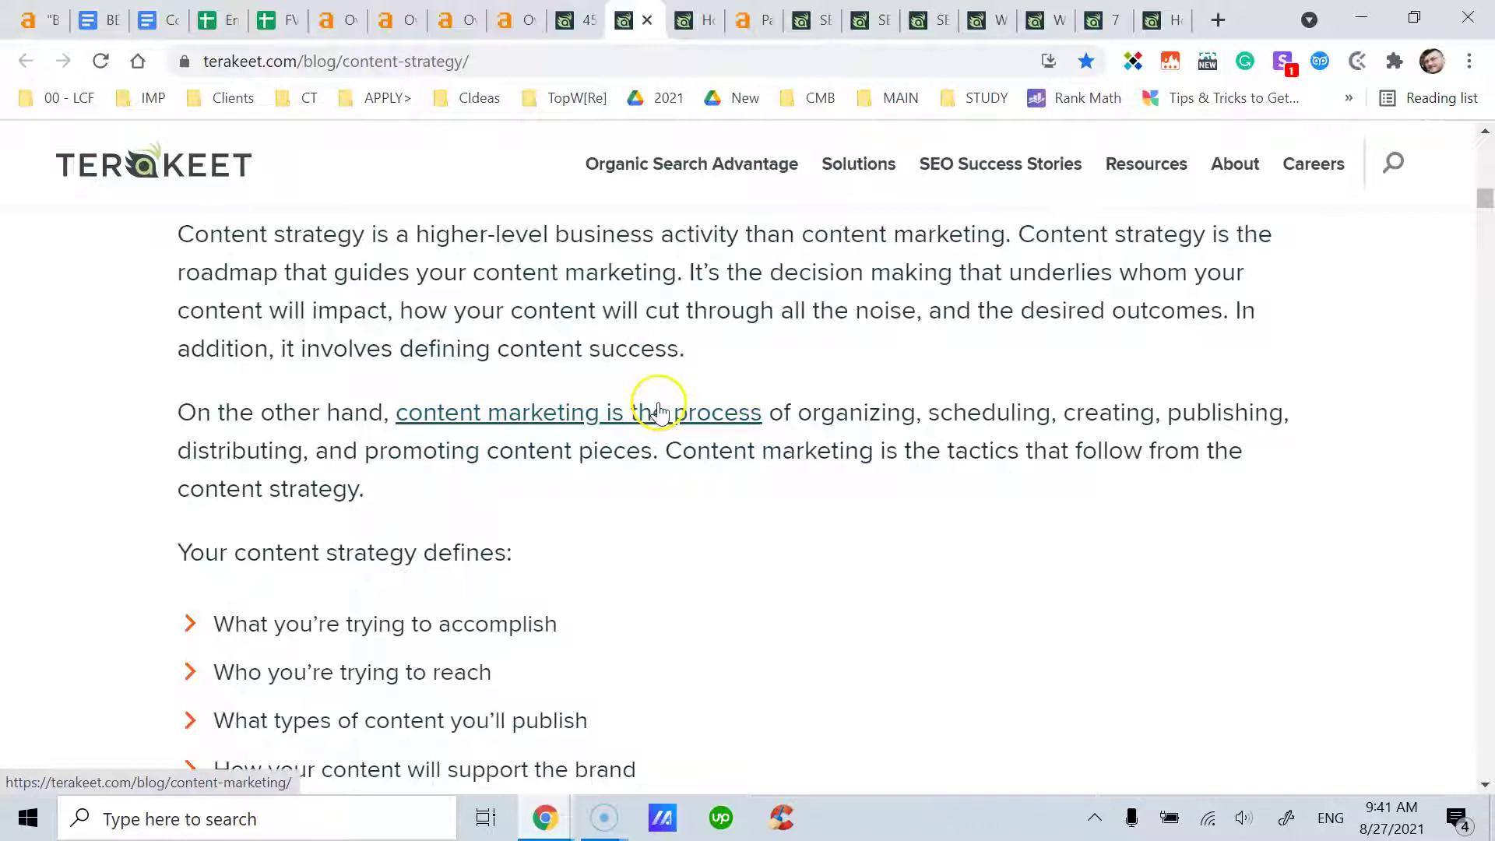
scroll(701, 358, up, 3)
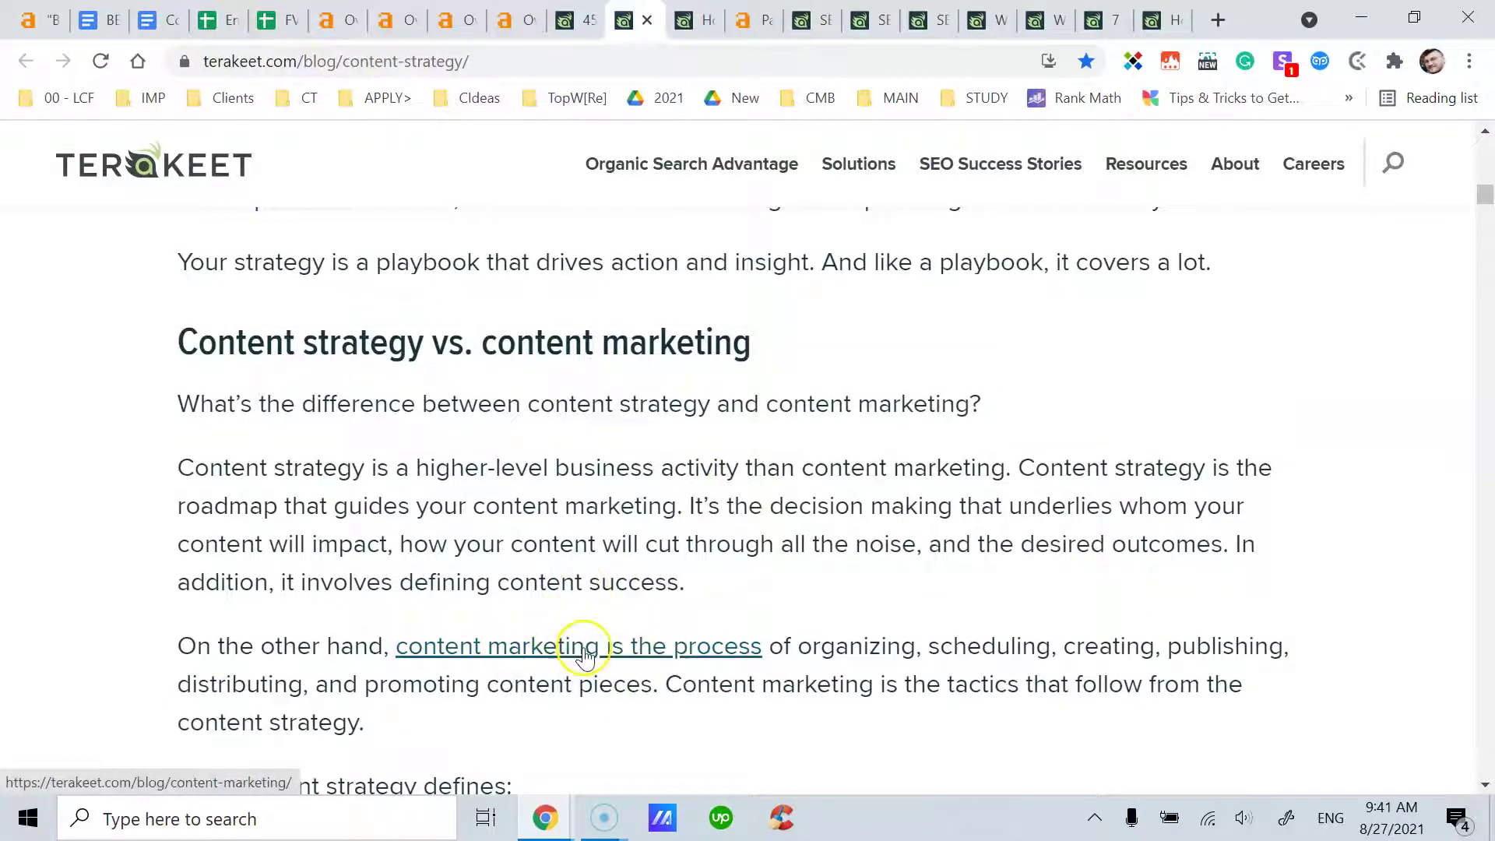
scroll(617, 608, down, 3)
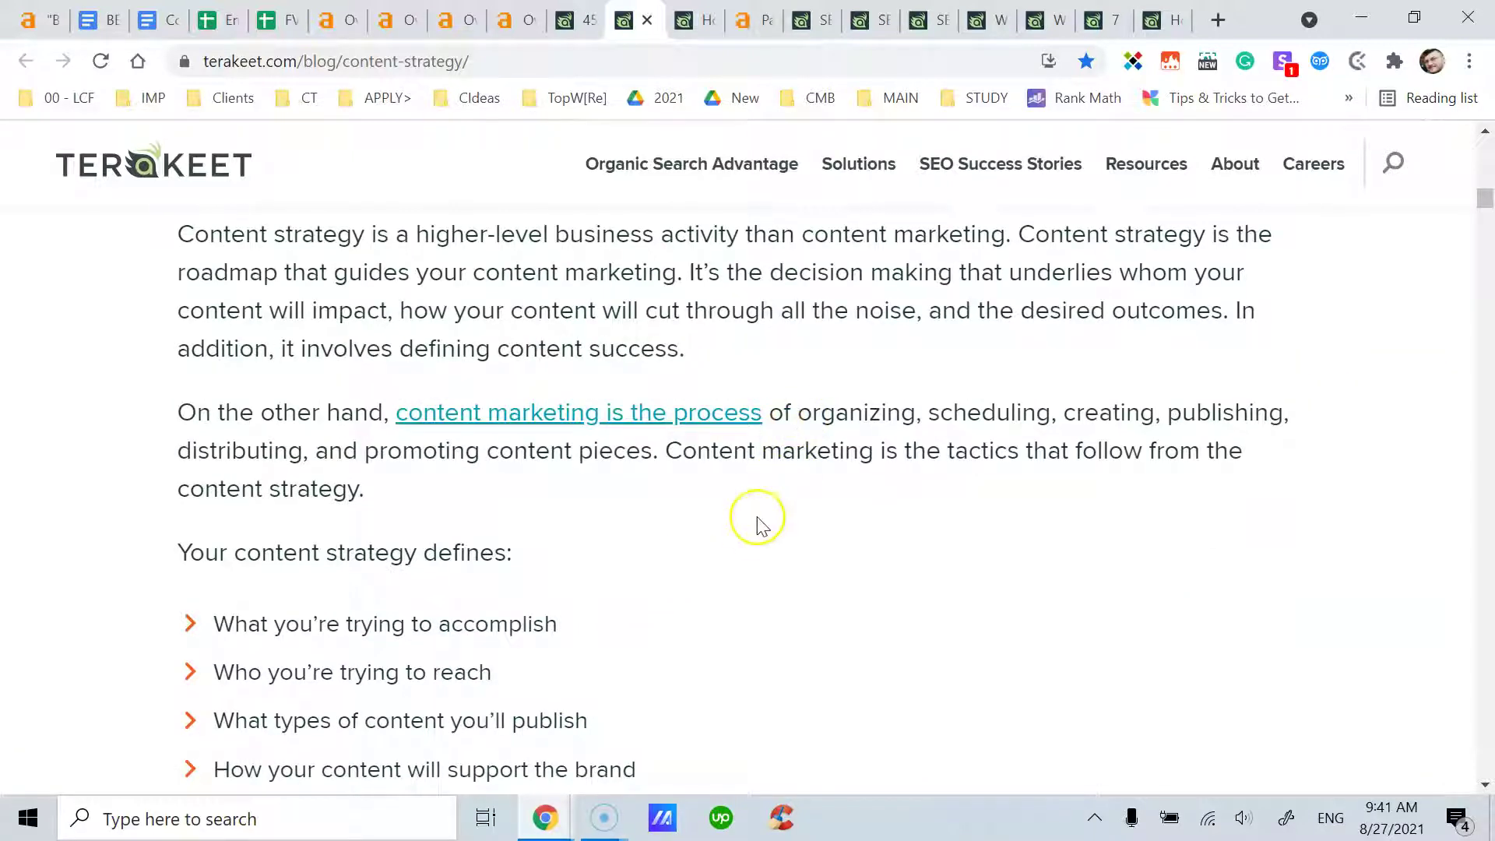
scroll(757, 529, down, 3)
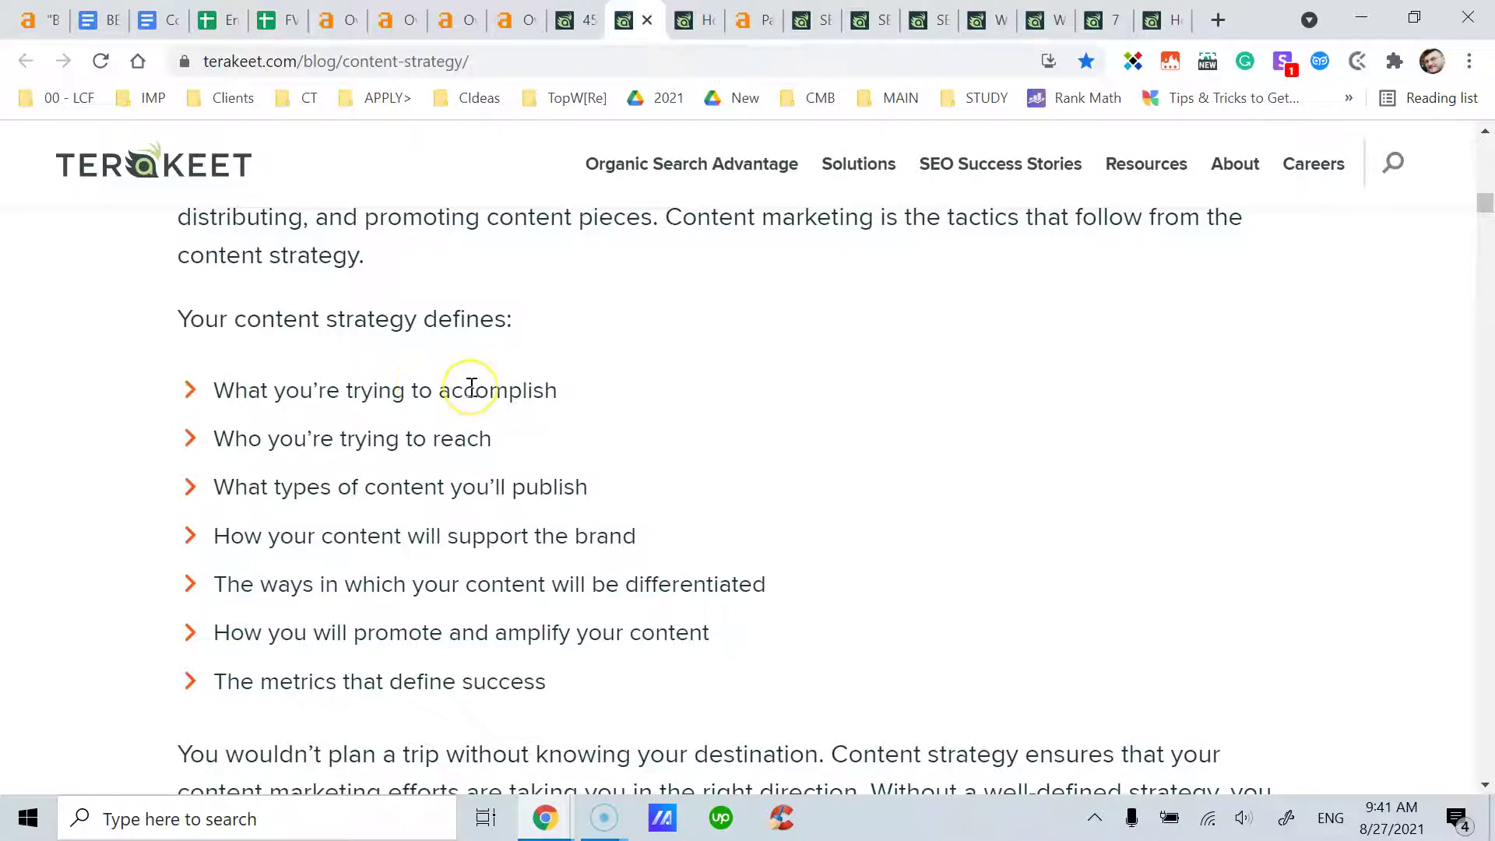
scroll(472, 387, down, 1)
scroll(472, 397, up, 1)
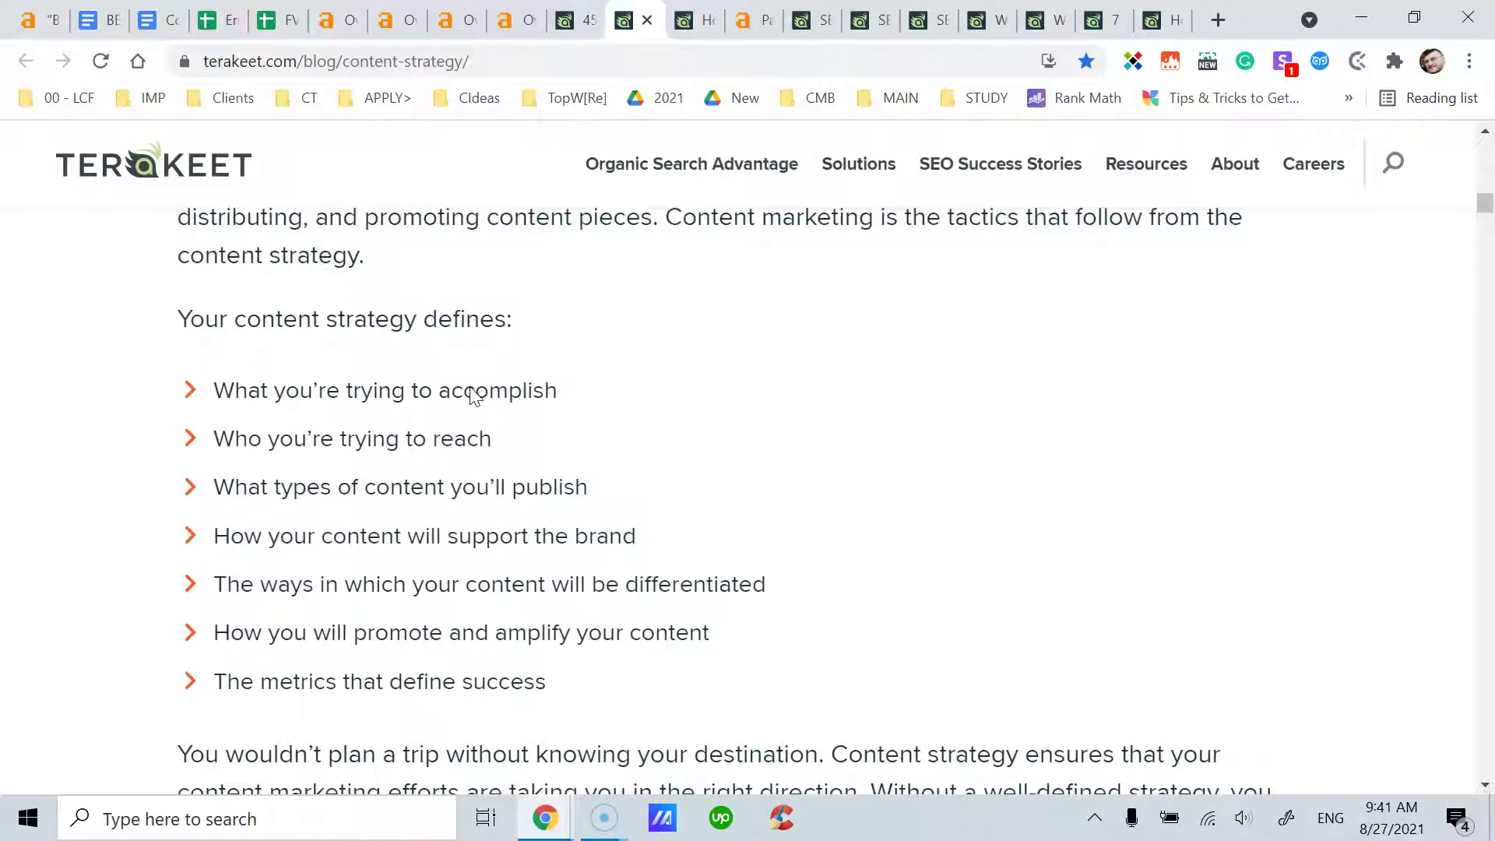
drag(179, 318, 551, 330)
click(244, 324)
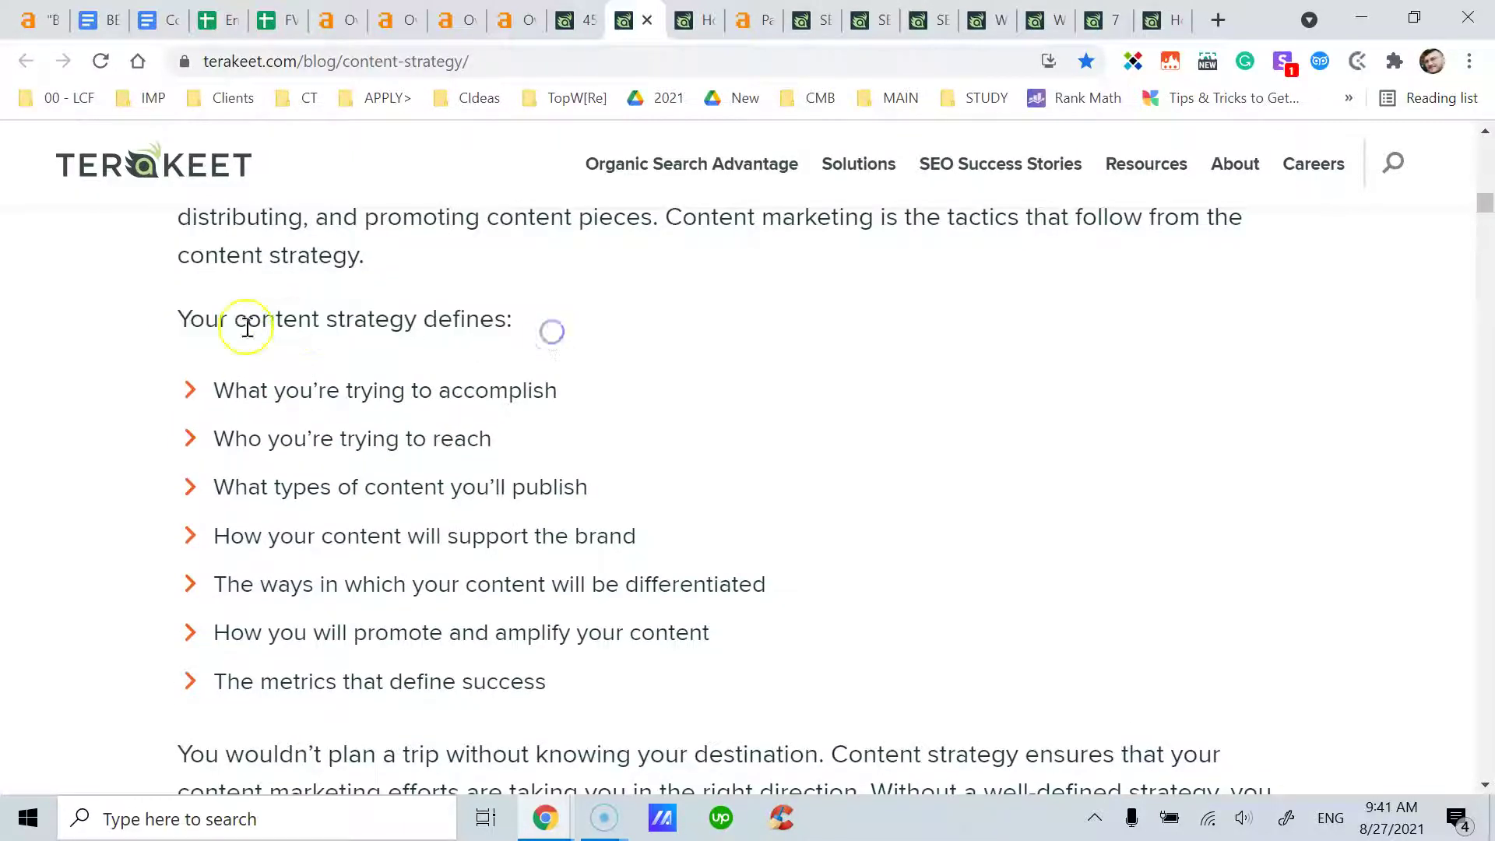
drag(233, 321, 407, 320)
click(405, 324)
Highlight the closing paragraph beginning You wouldn't plan a trip without knowing your destination, below the bullet list
scroll(449, 557, down, 1)
scroll(458, 549, down, 1)
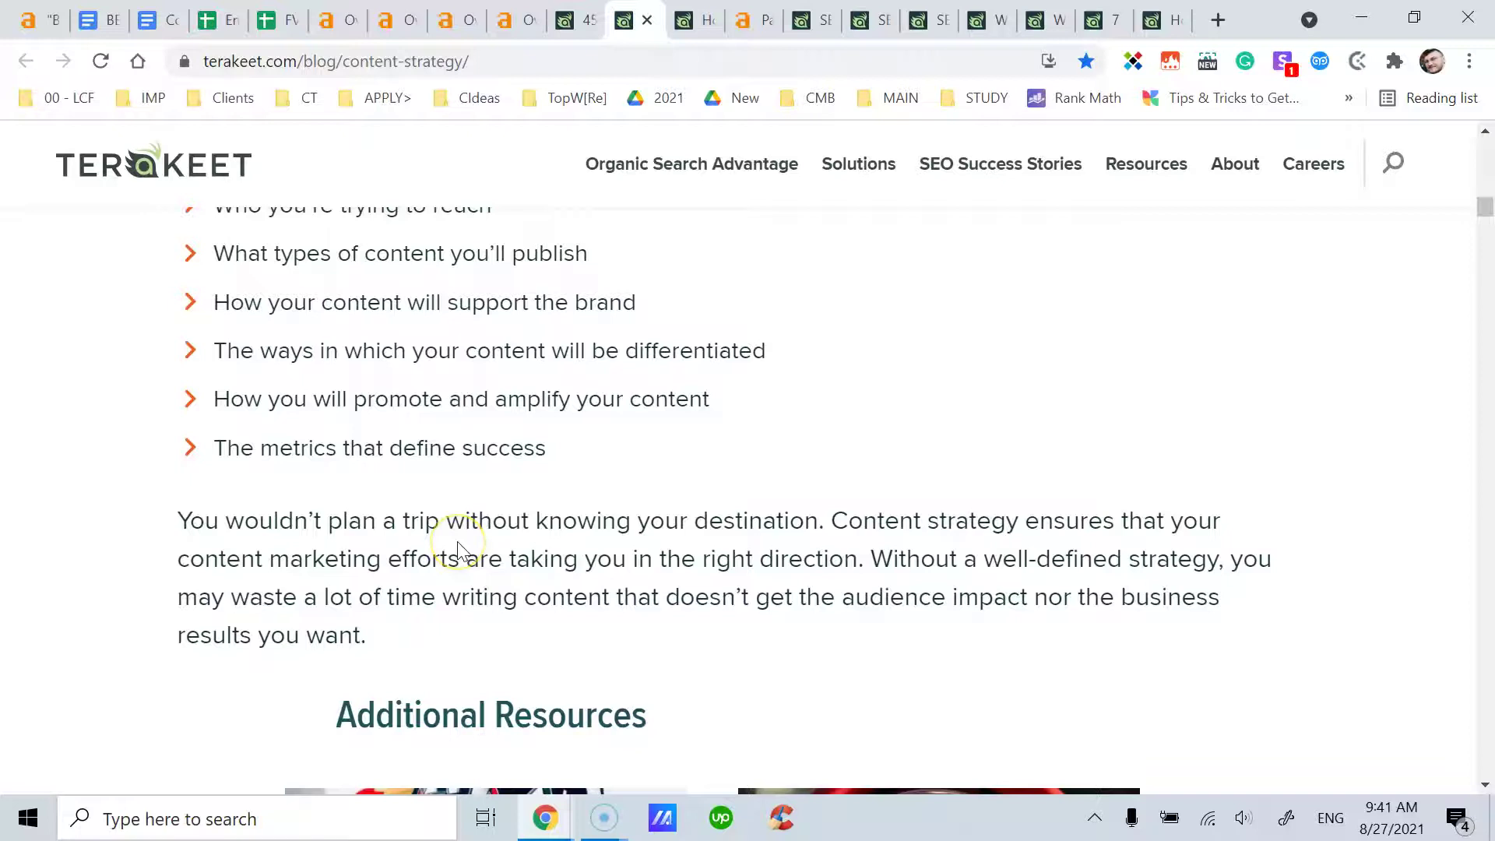
scroll(459, 549, down, 1)
drag(414, 517, 179, 420)
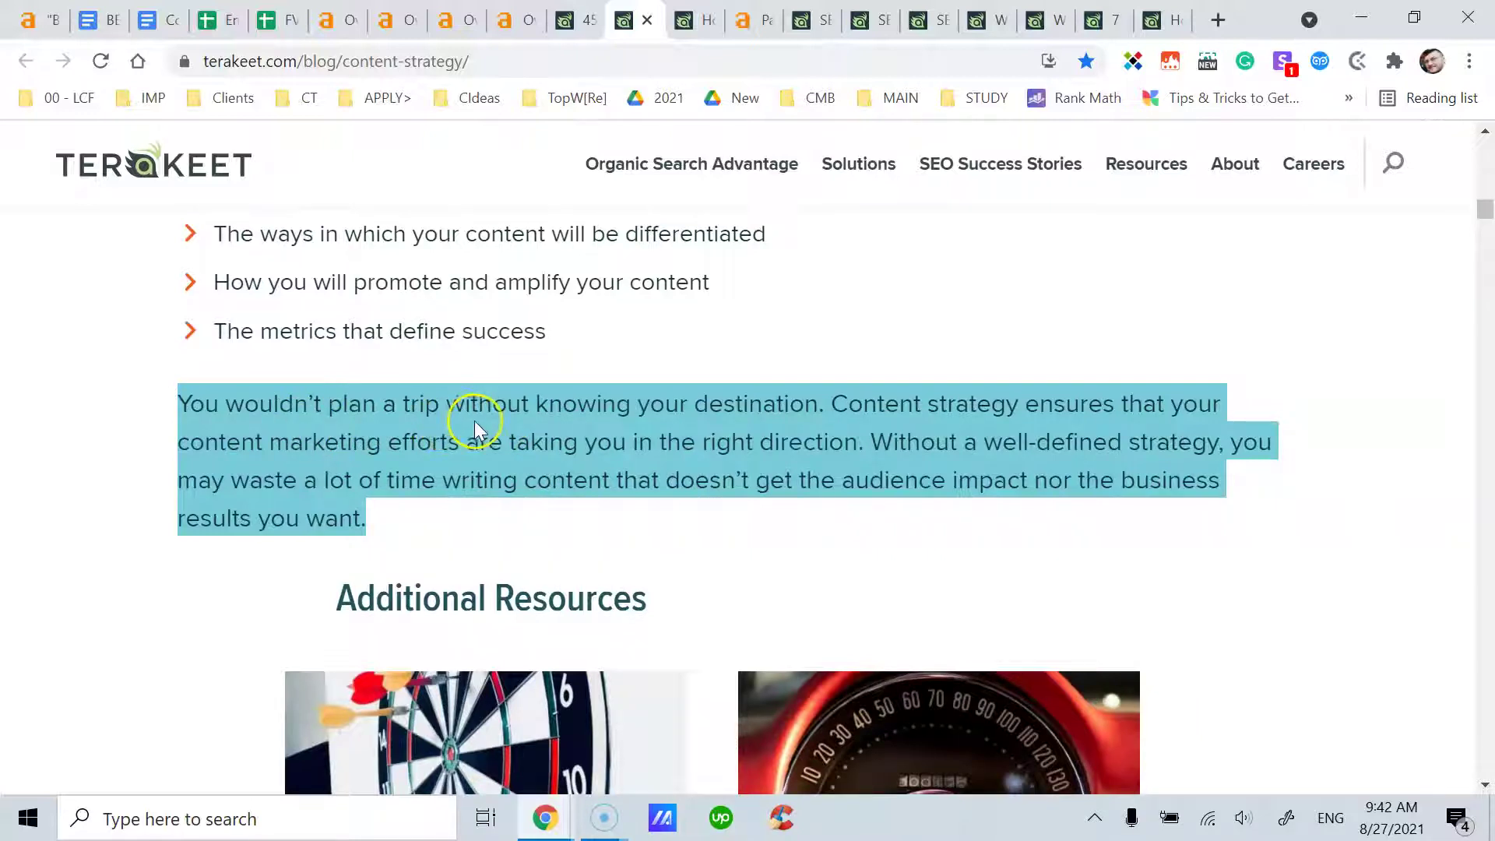
click(839, 408)
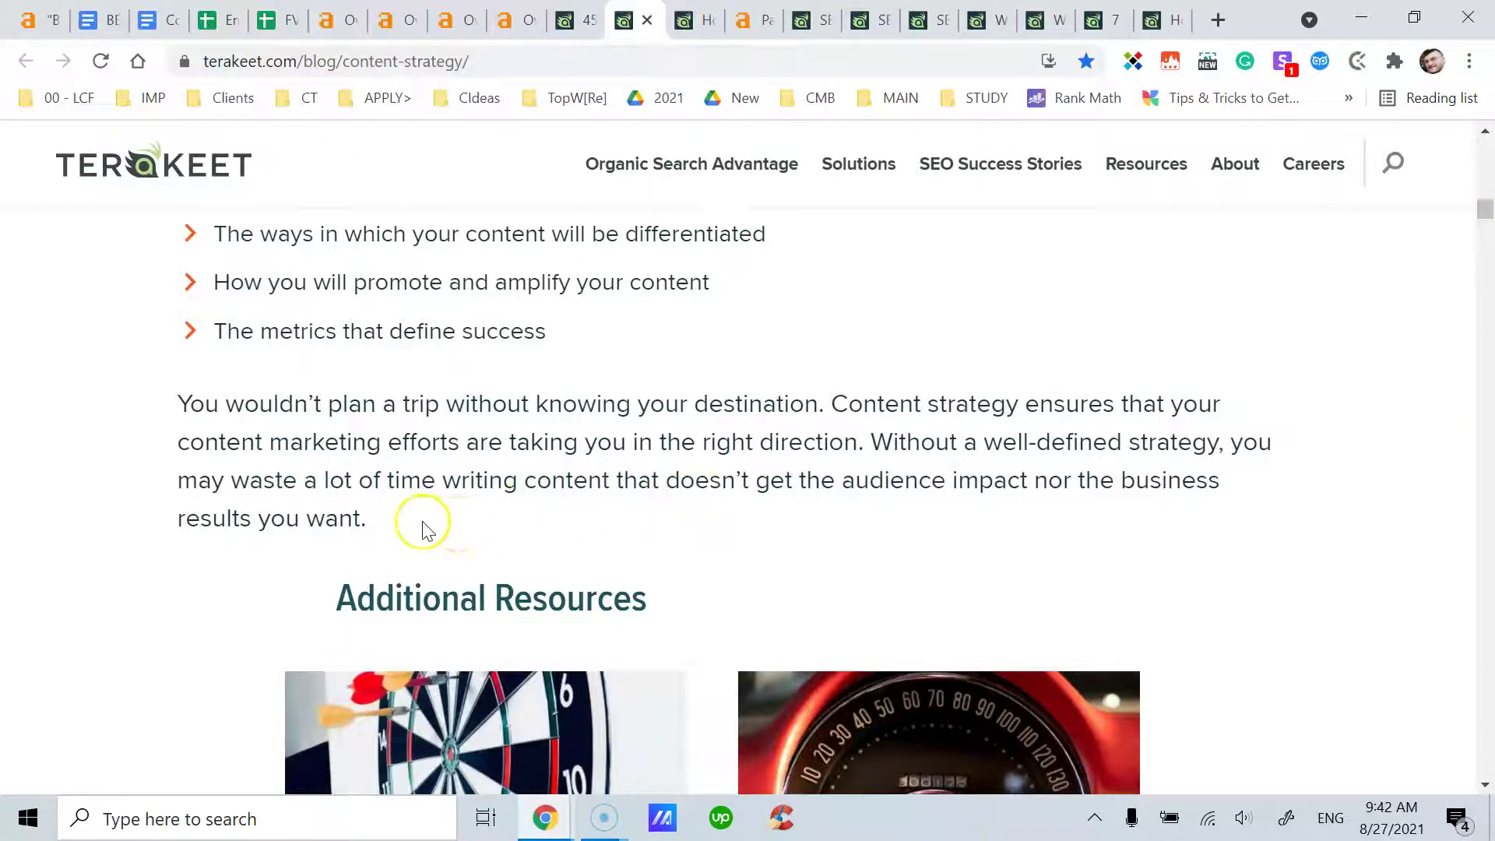
Examine the content strategy article's Additional Resources block and its placement before the SEO content strategy tips section
scroll(426, 530, down, 3)
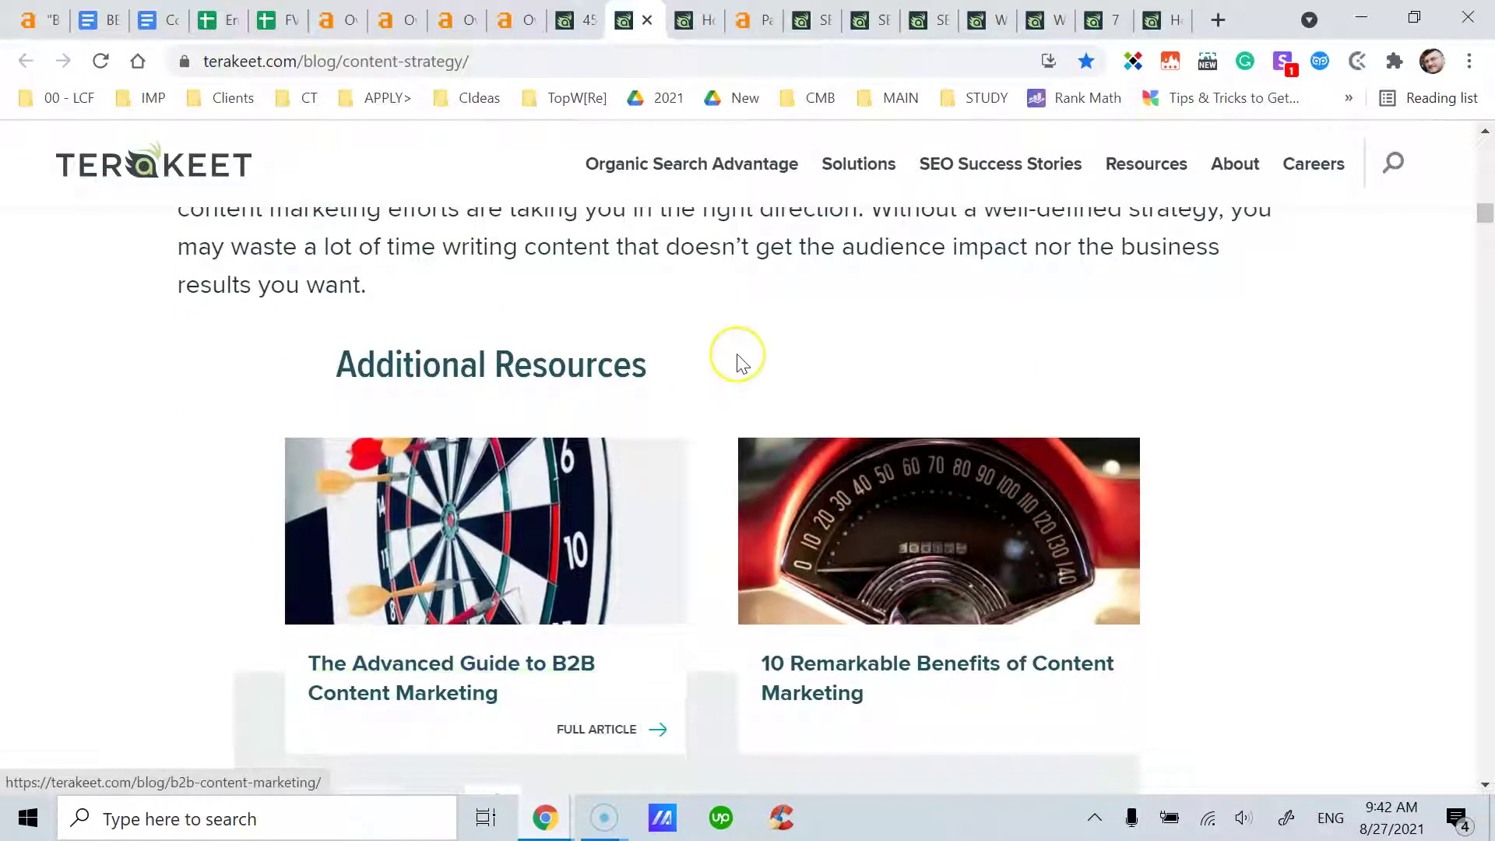
scroll(736, 356, down, 3)
scroll(737, 355, up, 3)
scroll(737, 355, down, 4)
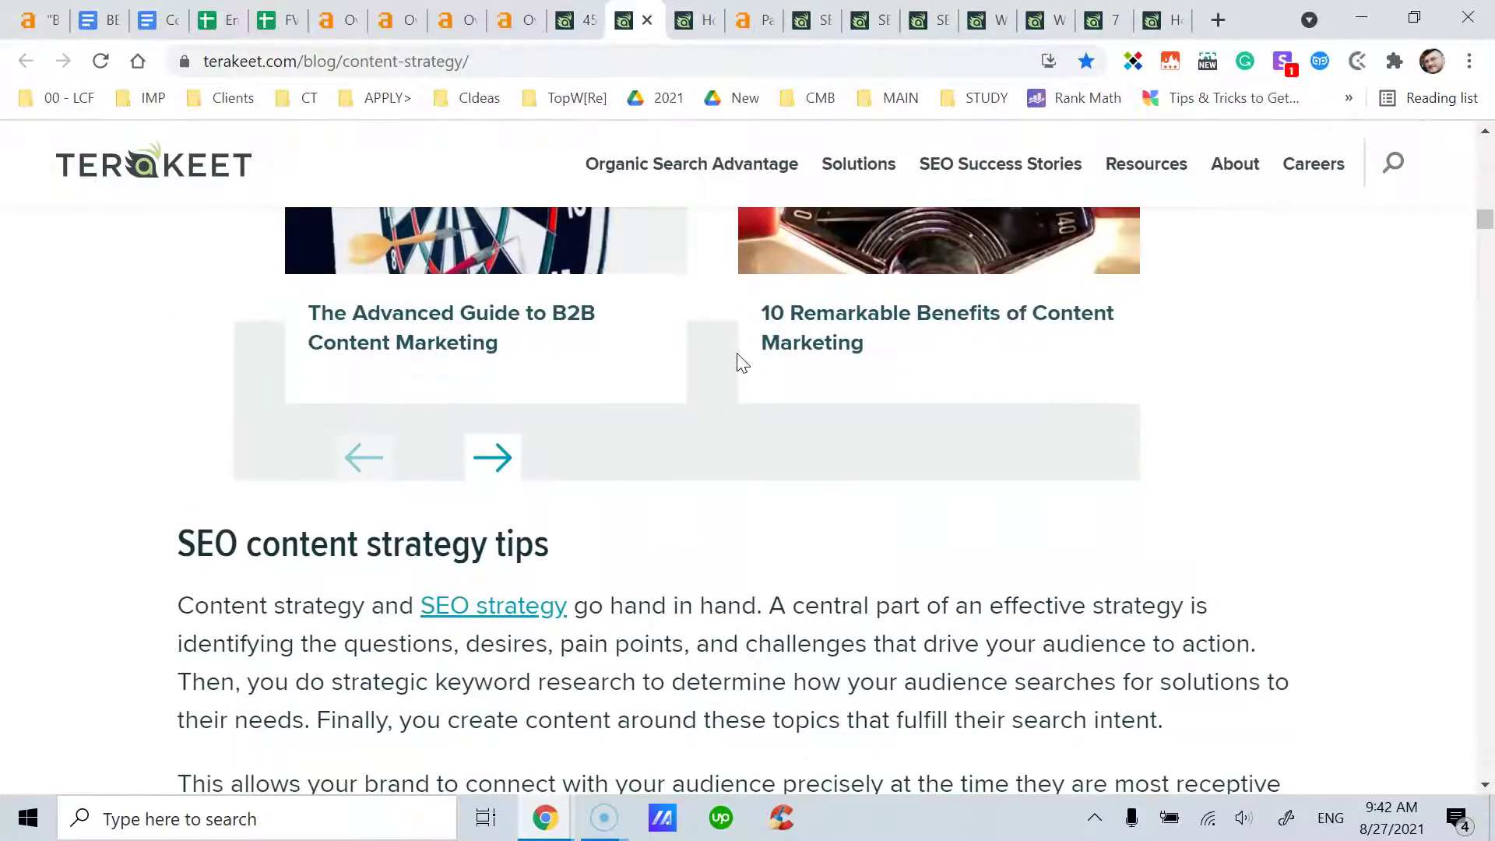
scroll(741, 363, up, 4)
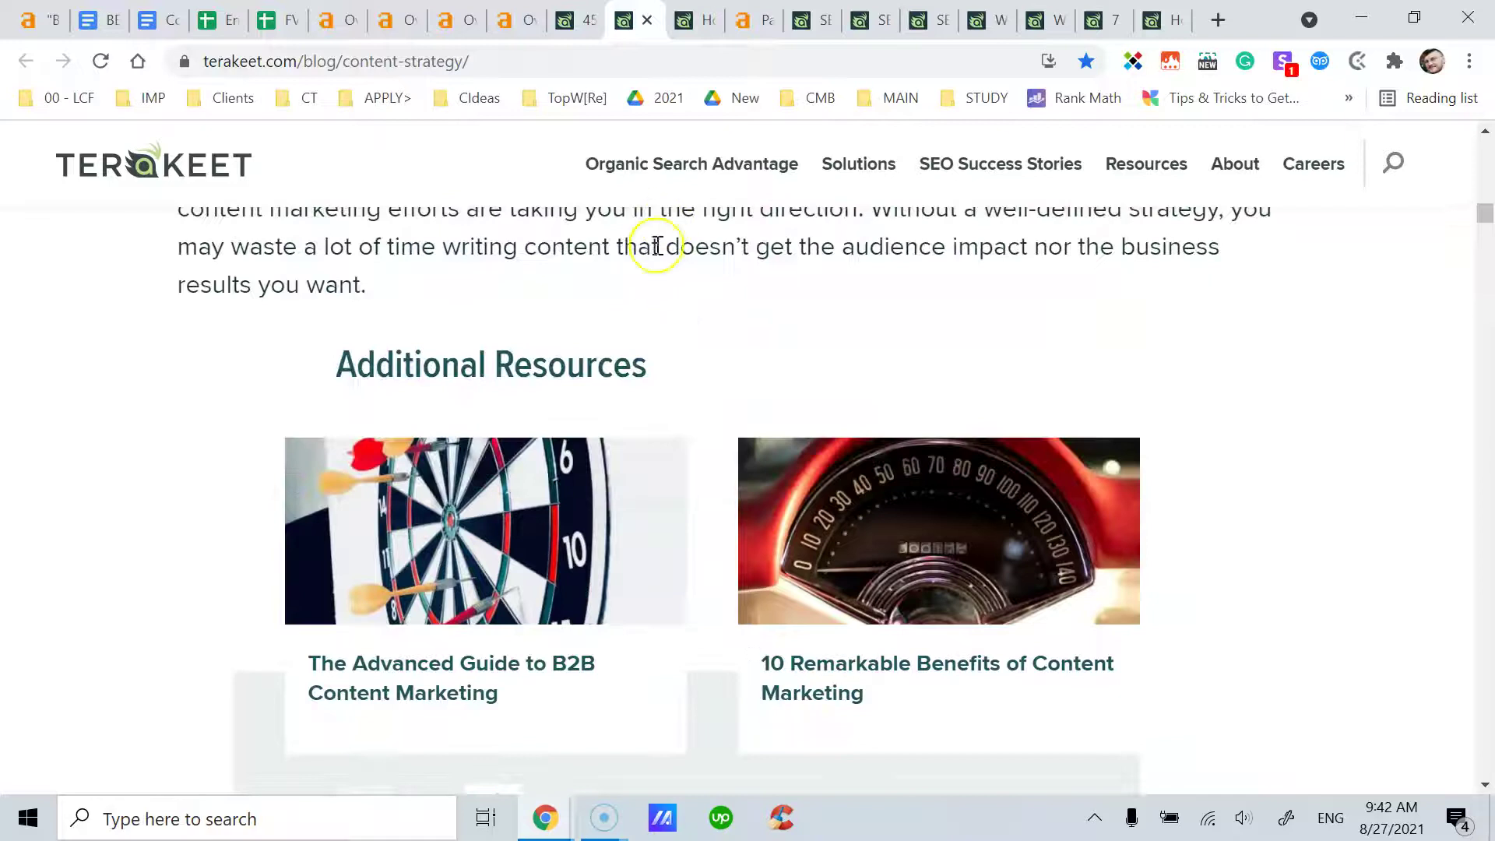
scroll(669, 337, down, 2)
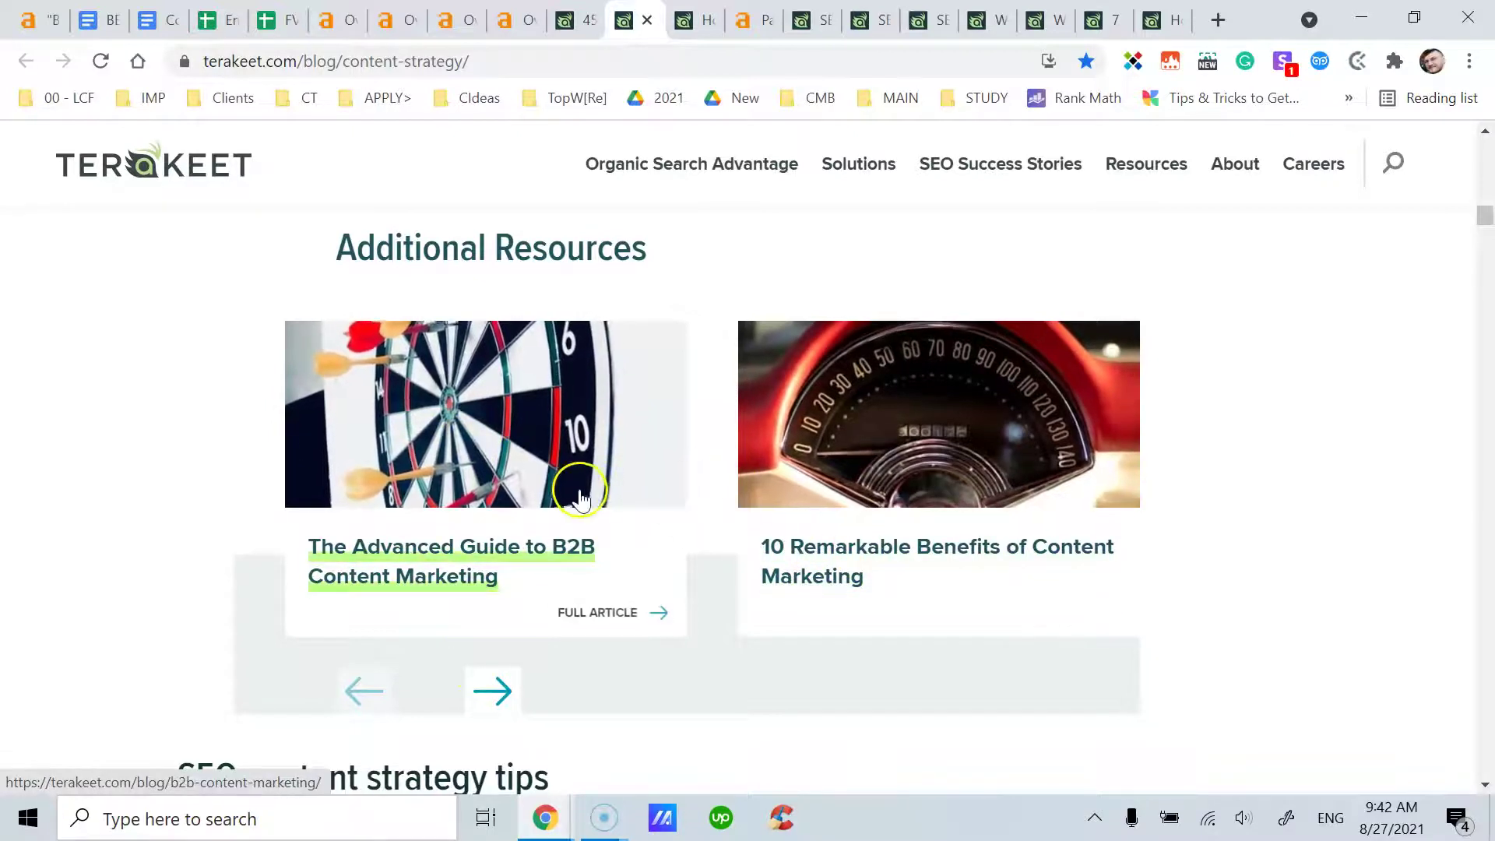
scroll(494, 250, down, 1)
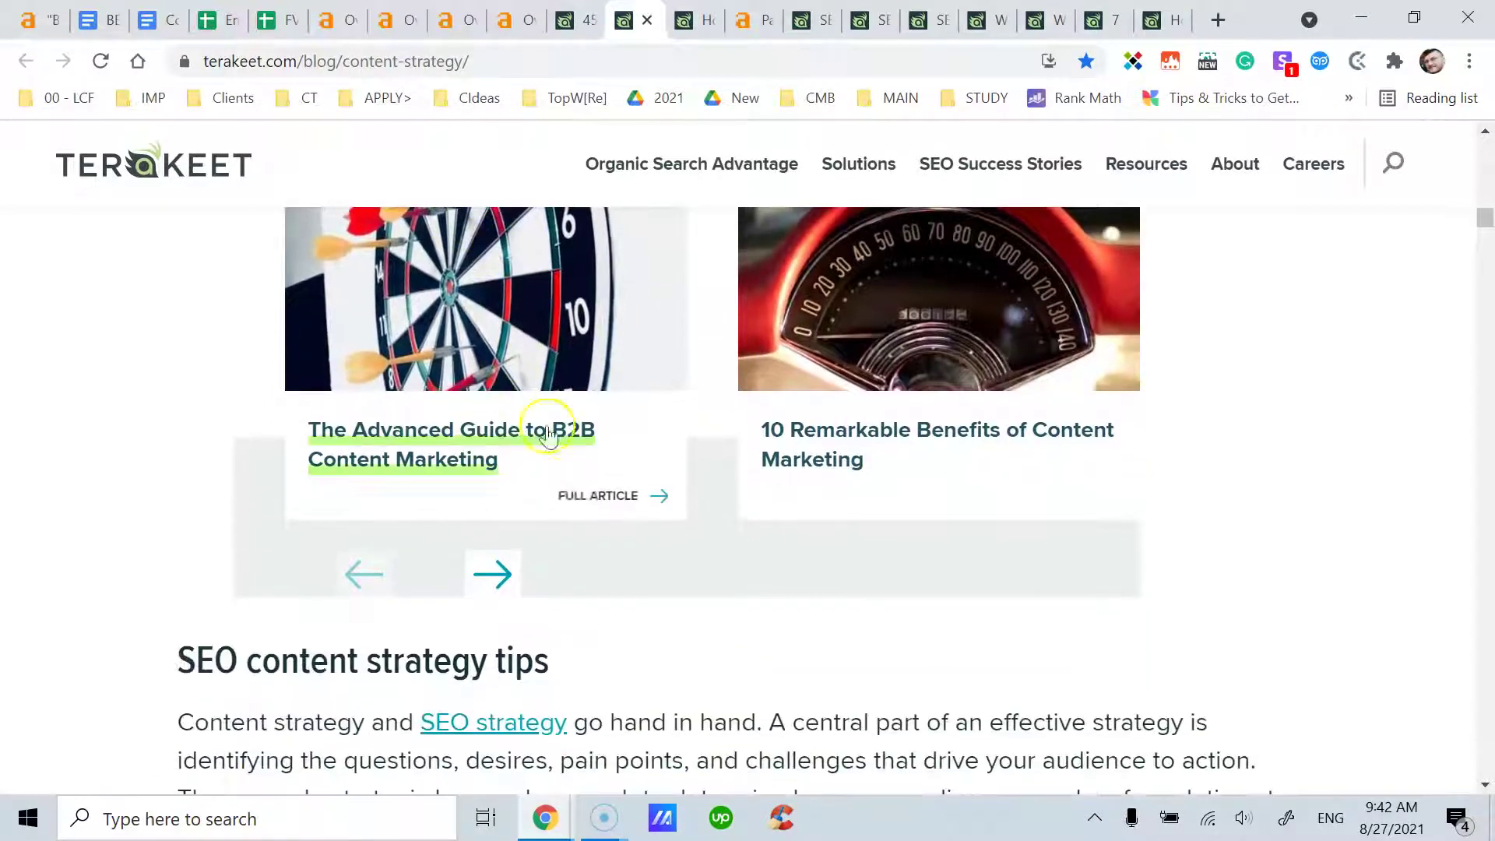
scroll(584, 576, up, 2)
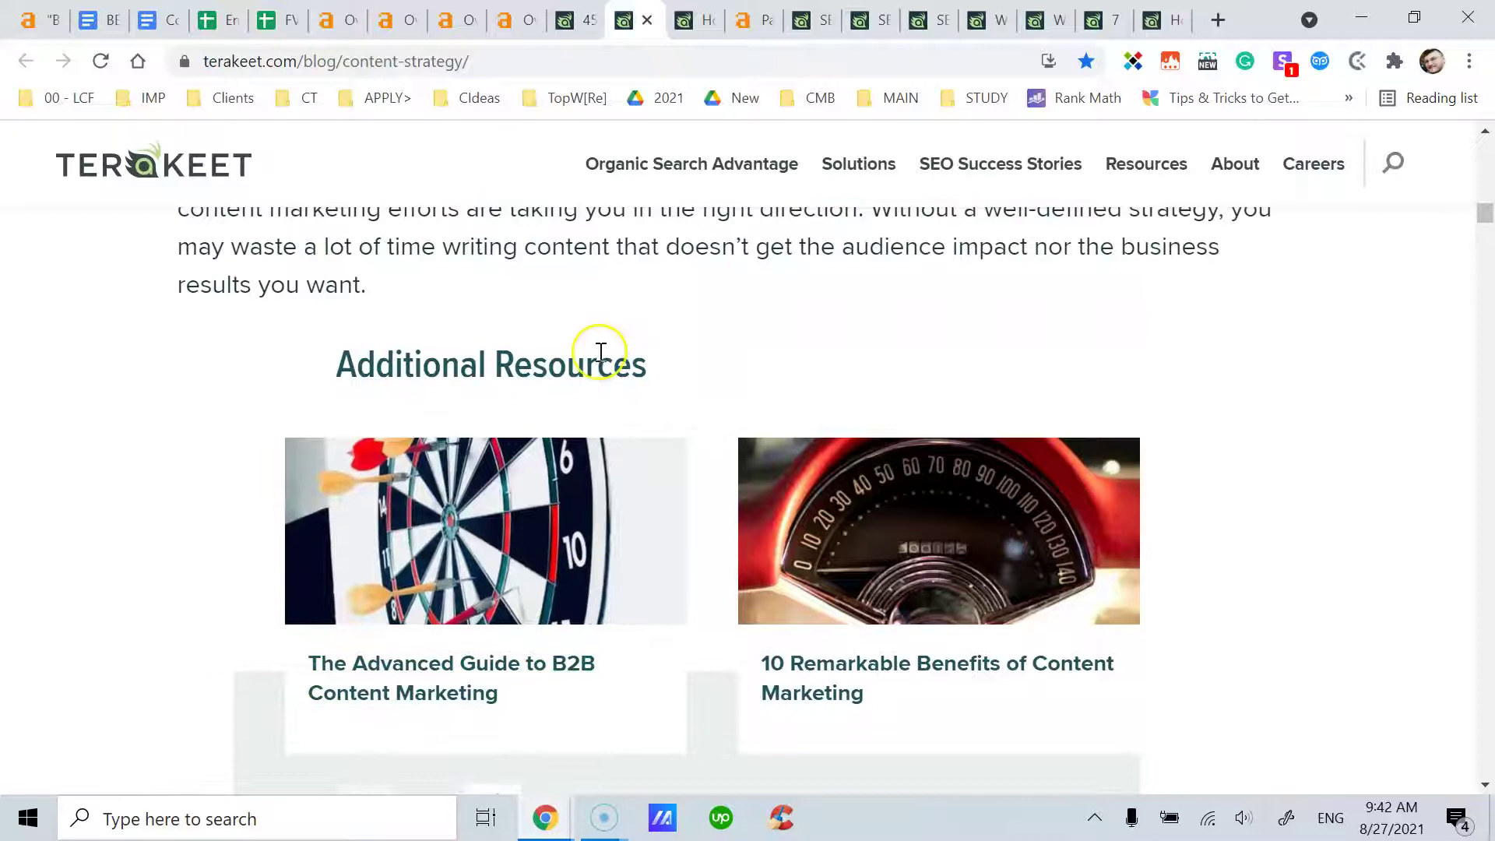
scroll(599, 343, down, 1)
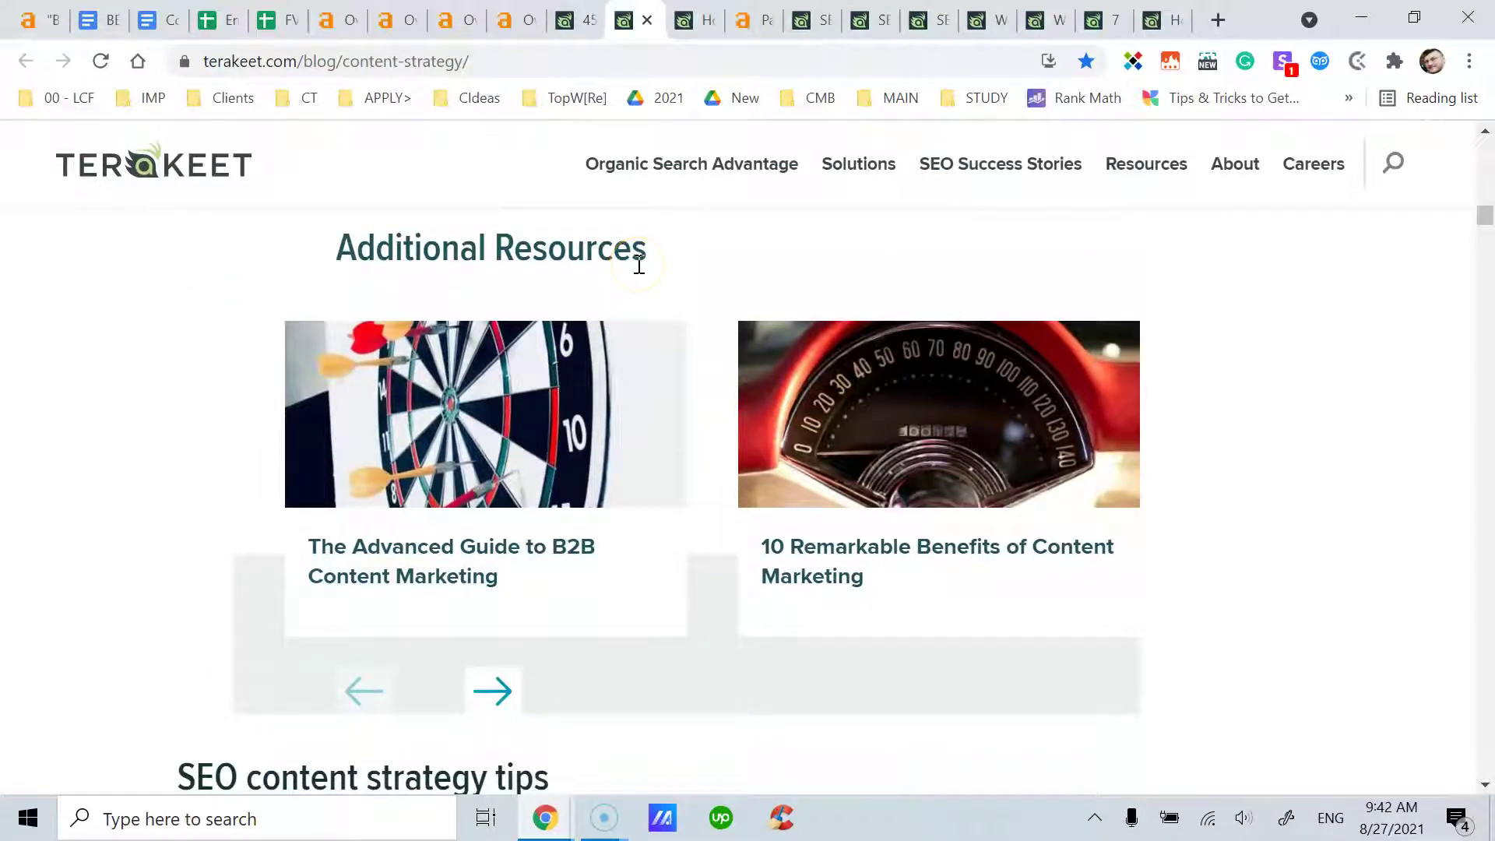
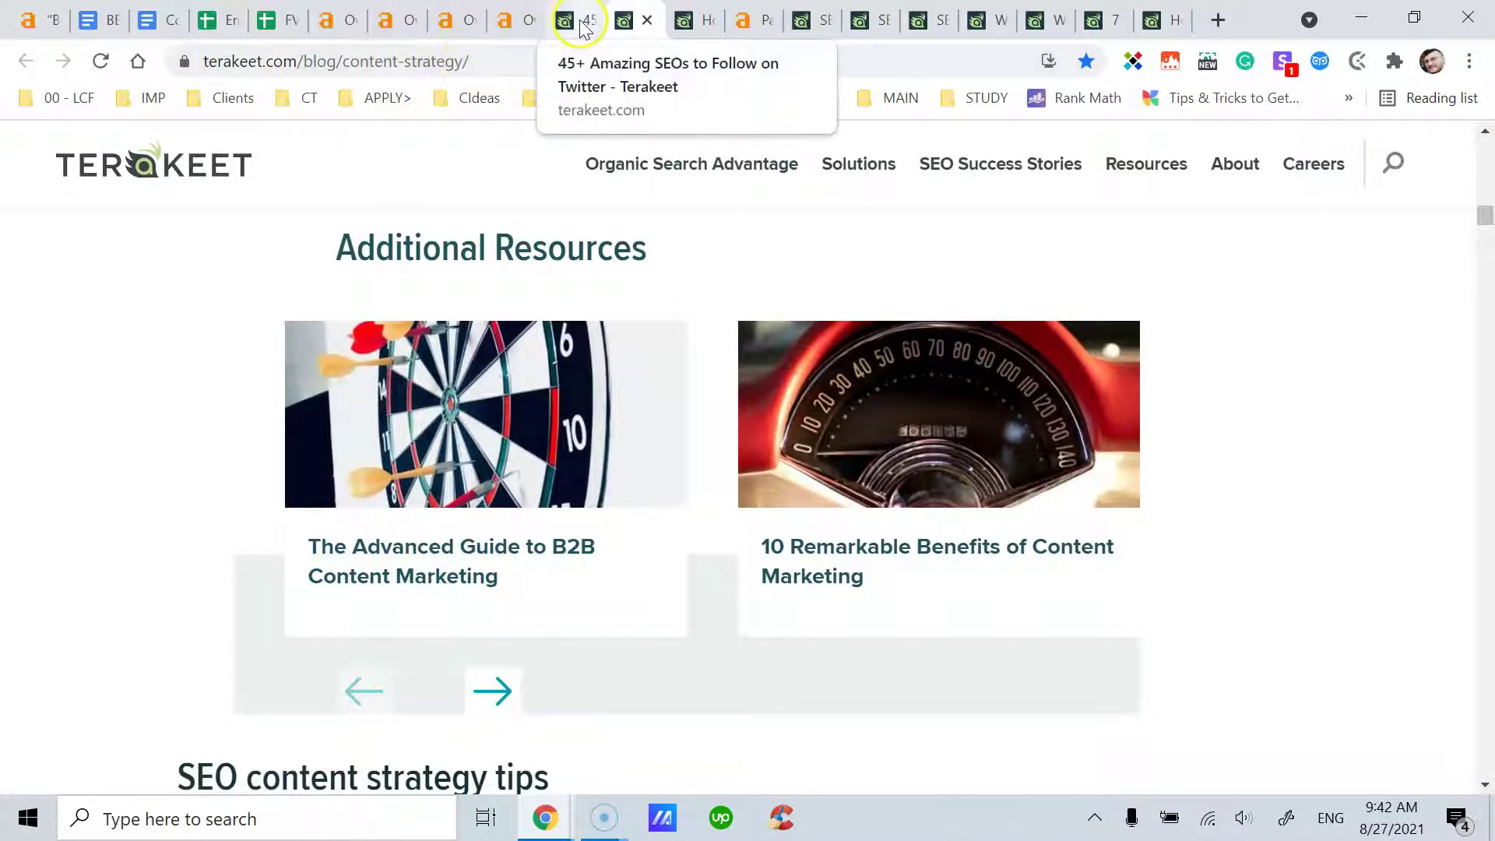
Compare the SEO strategy and content strategy articles with the Twitter SEOs article, ending at its first expert's quote card
click(700, 21)
scroll(743, 385, down, 3)
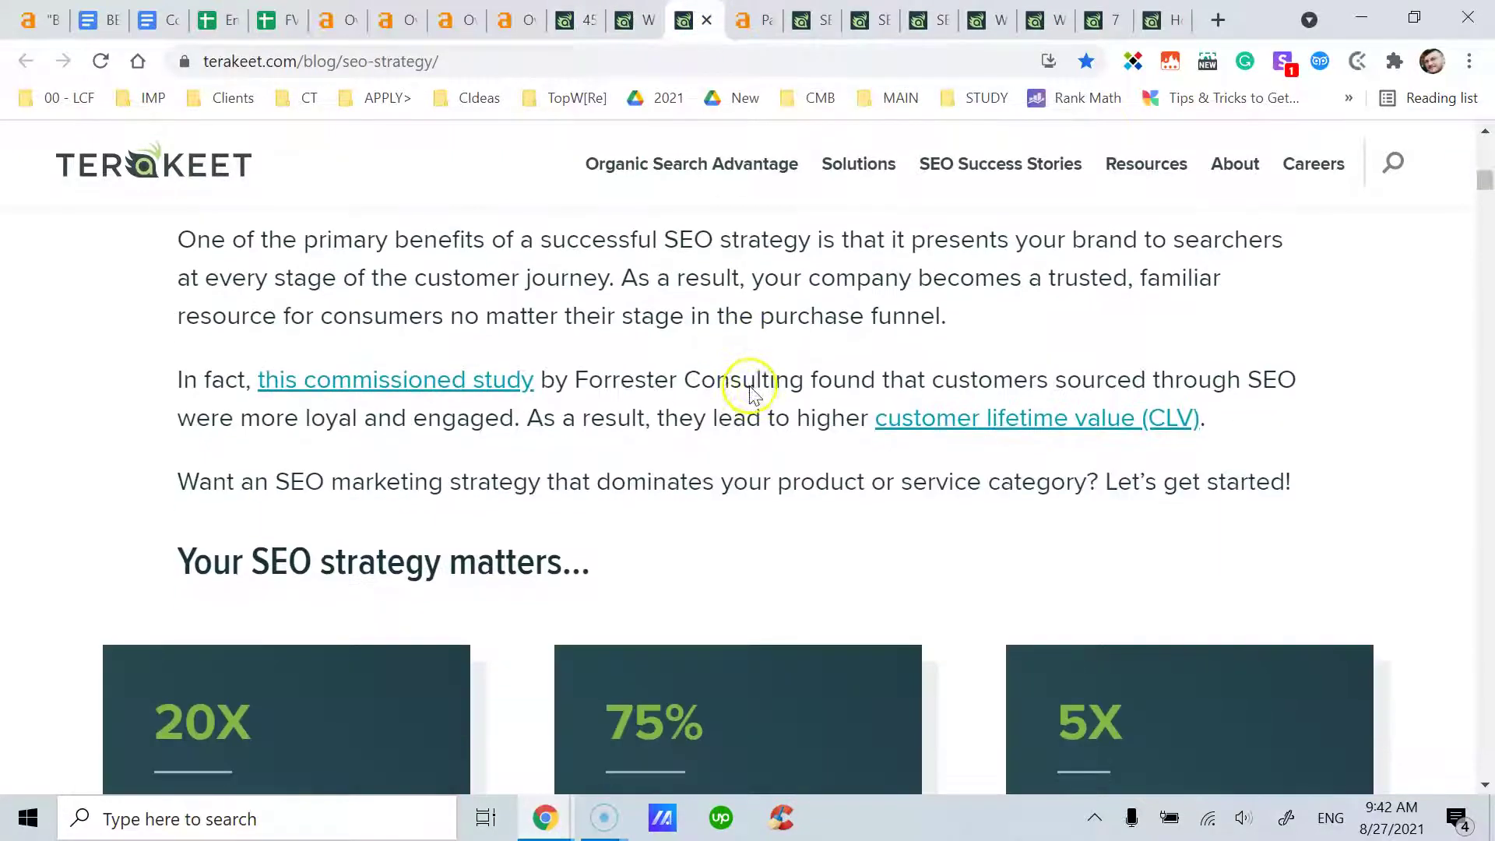
click(576, 19)
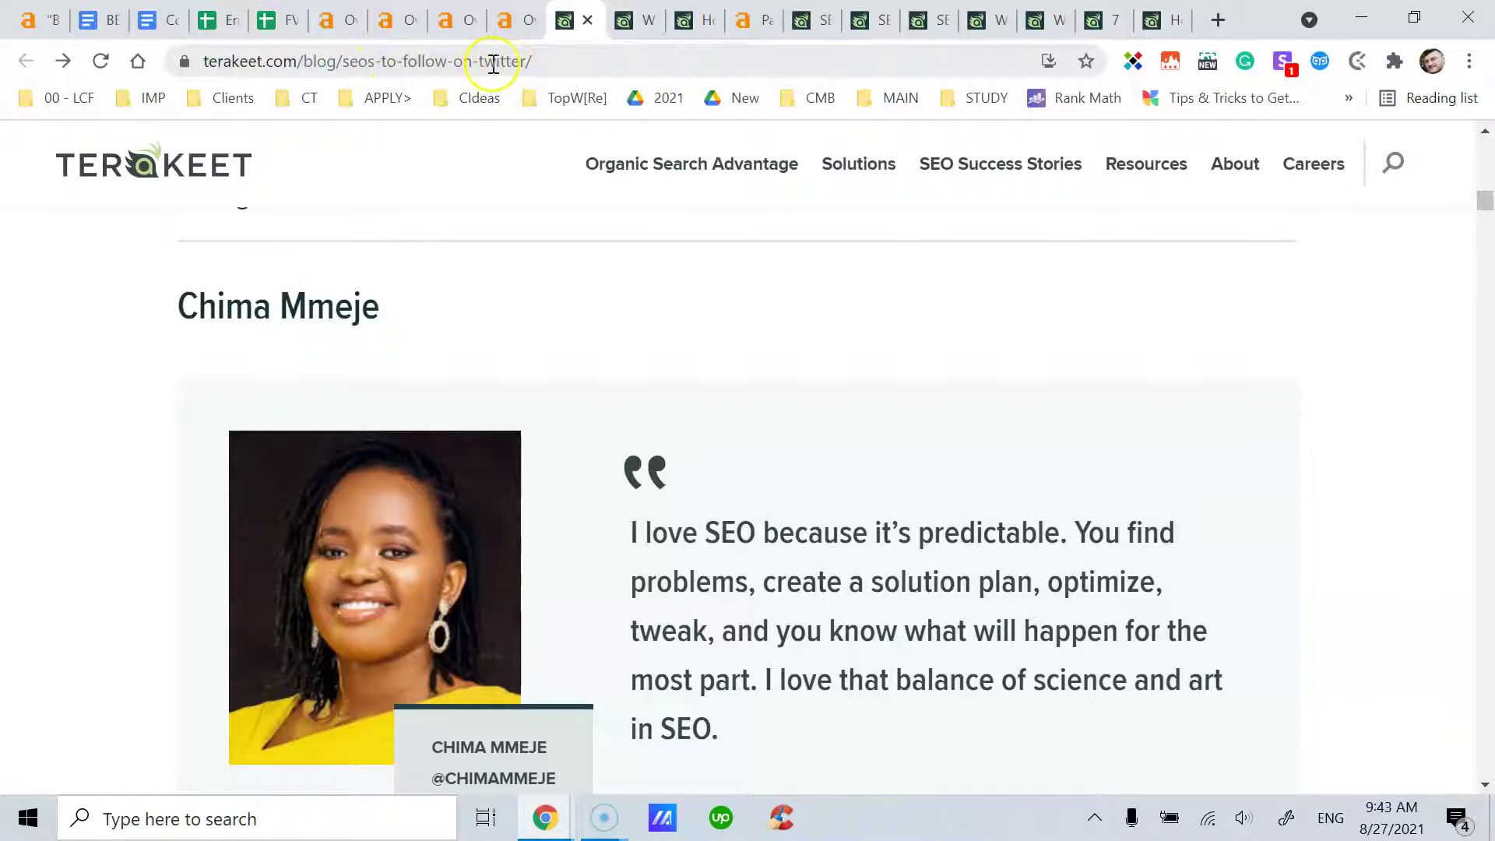
click(632, 20)
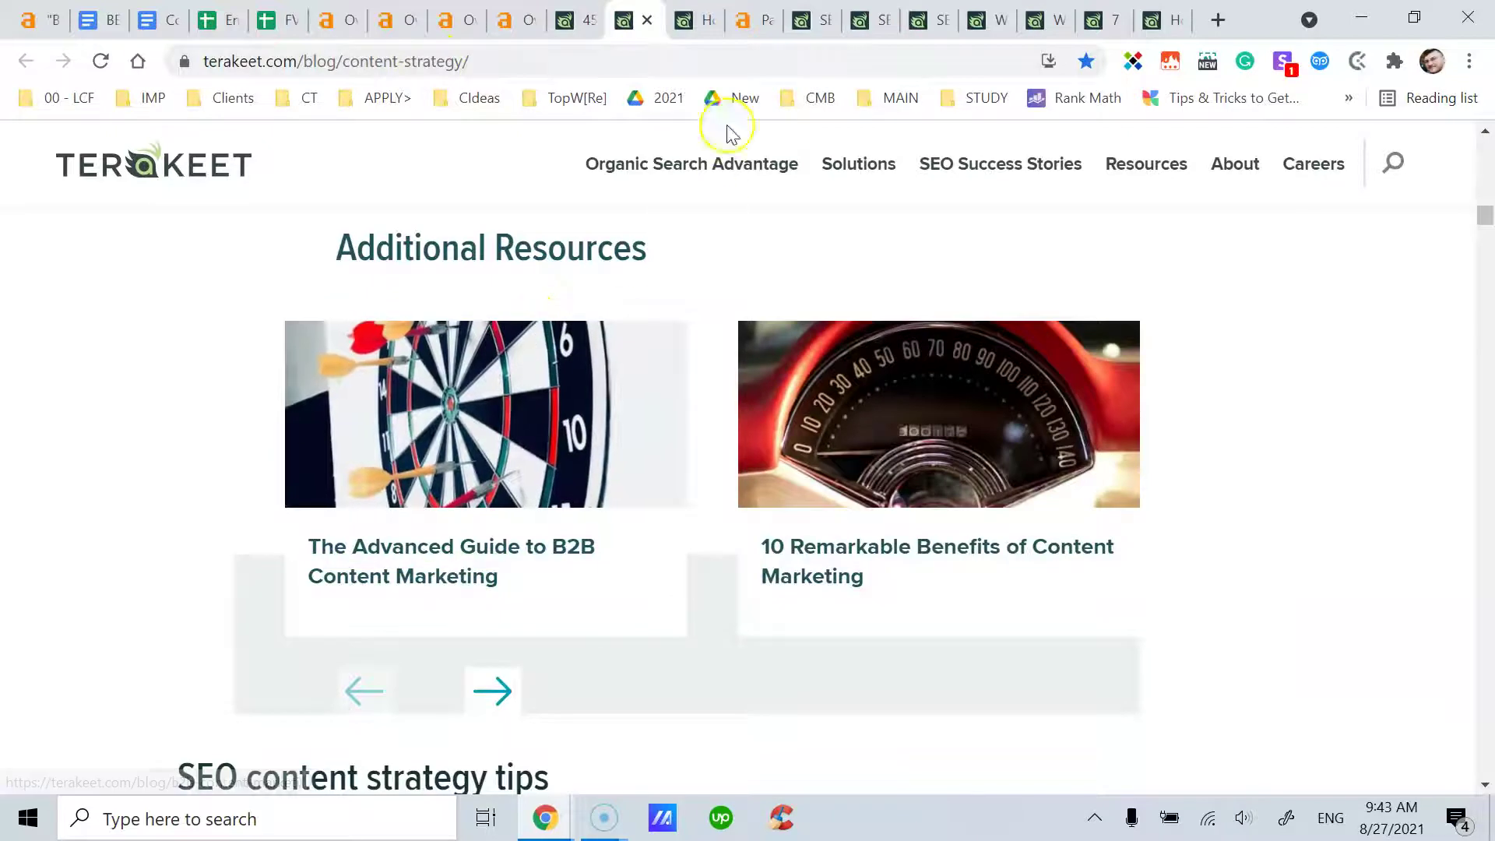
click(705, 27)
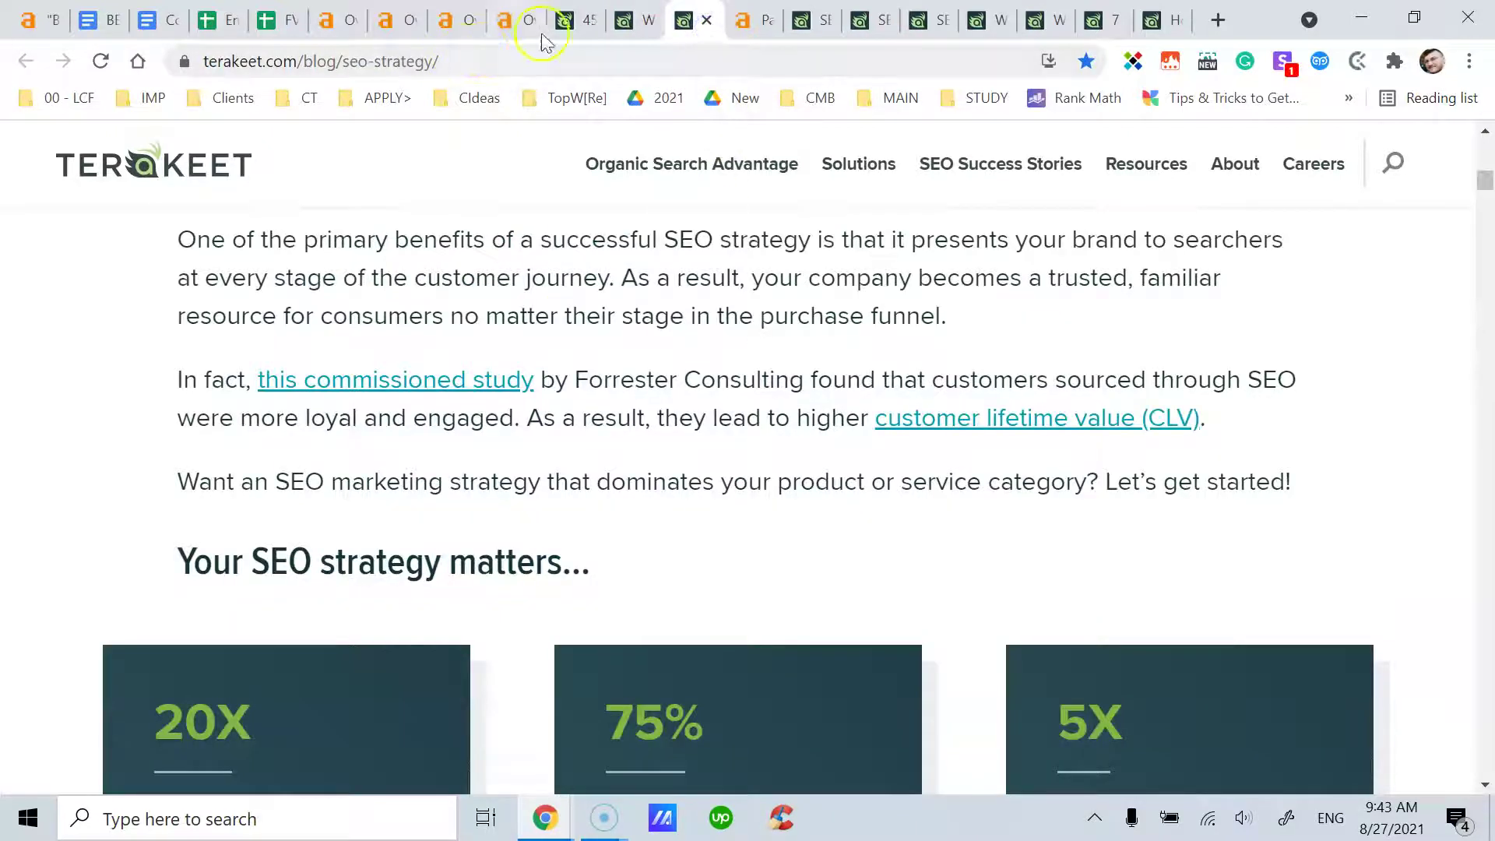
click(566, 23)
scroll(788, 424, down, 3)
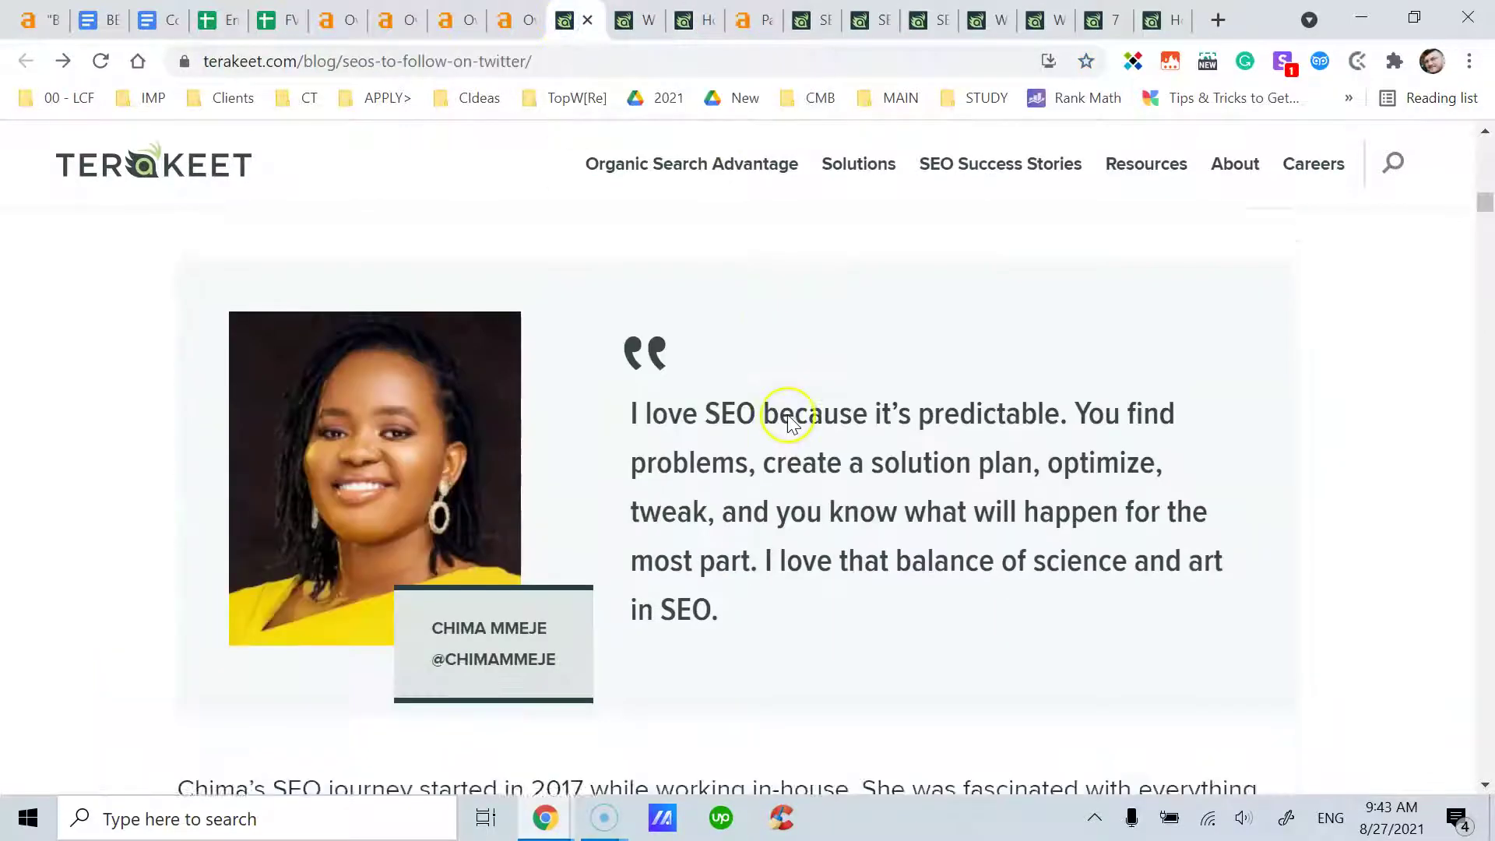
scroll(747, 401, up, 2)
scroll(444, 457, up, 1)
scroll(445, 447, down, 1)
right_click(445, 447)
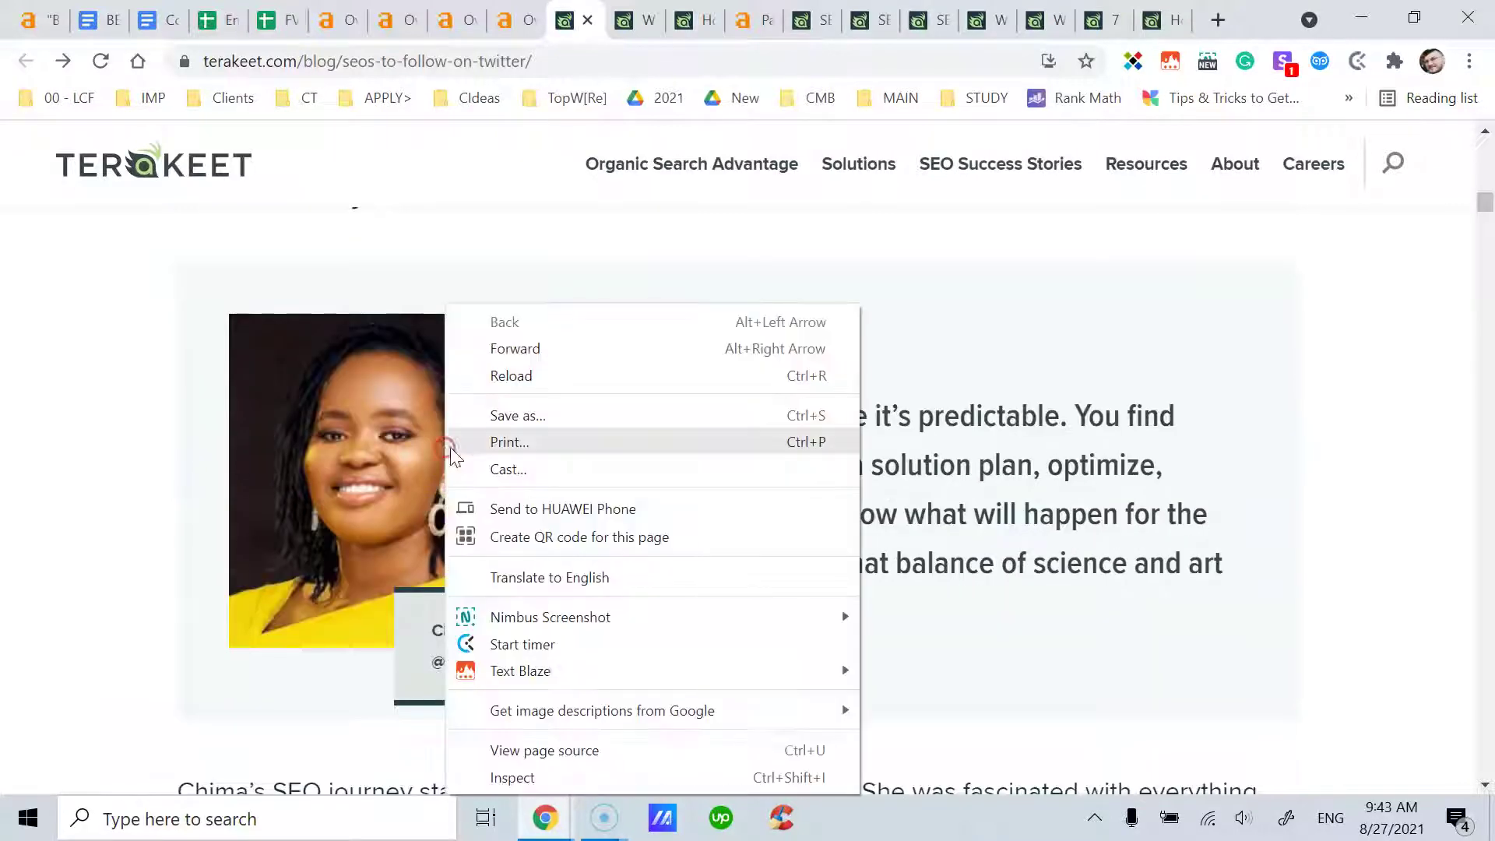
click(534, 417)
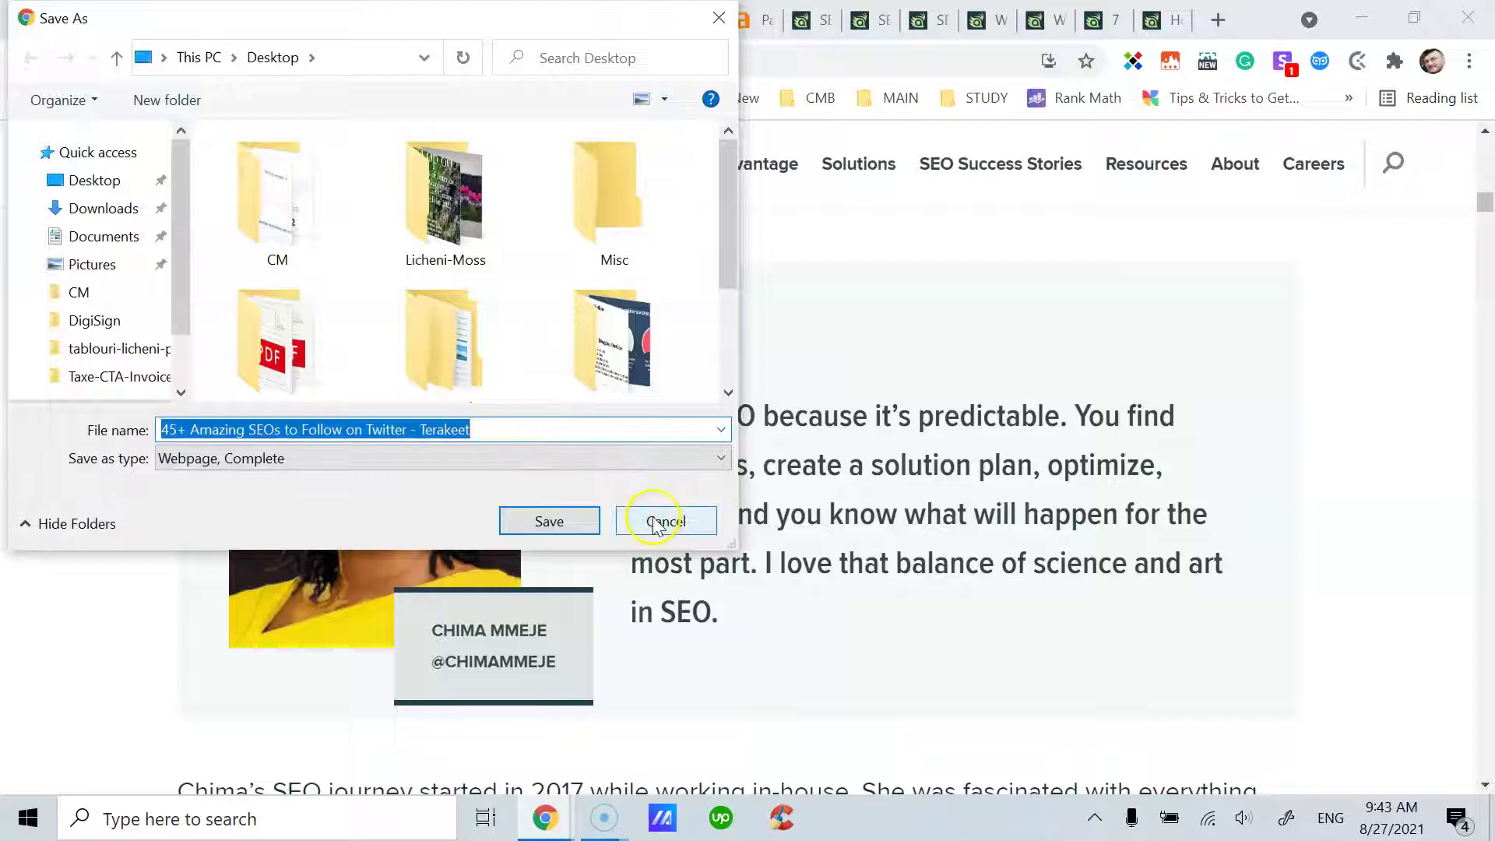
click(662, 520)
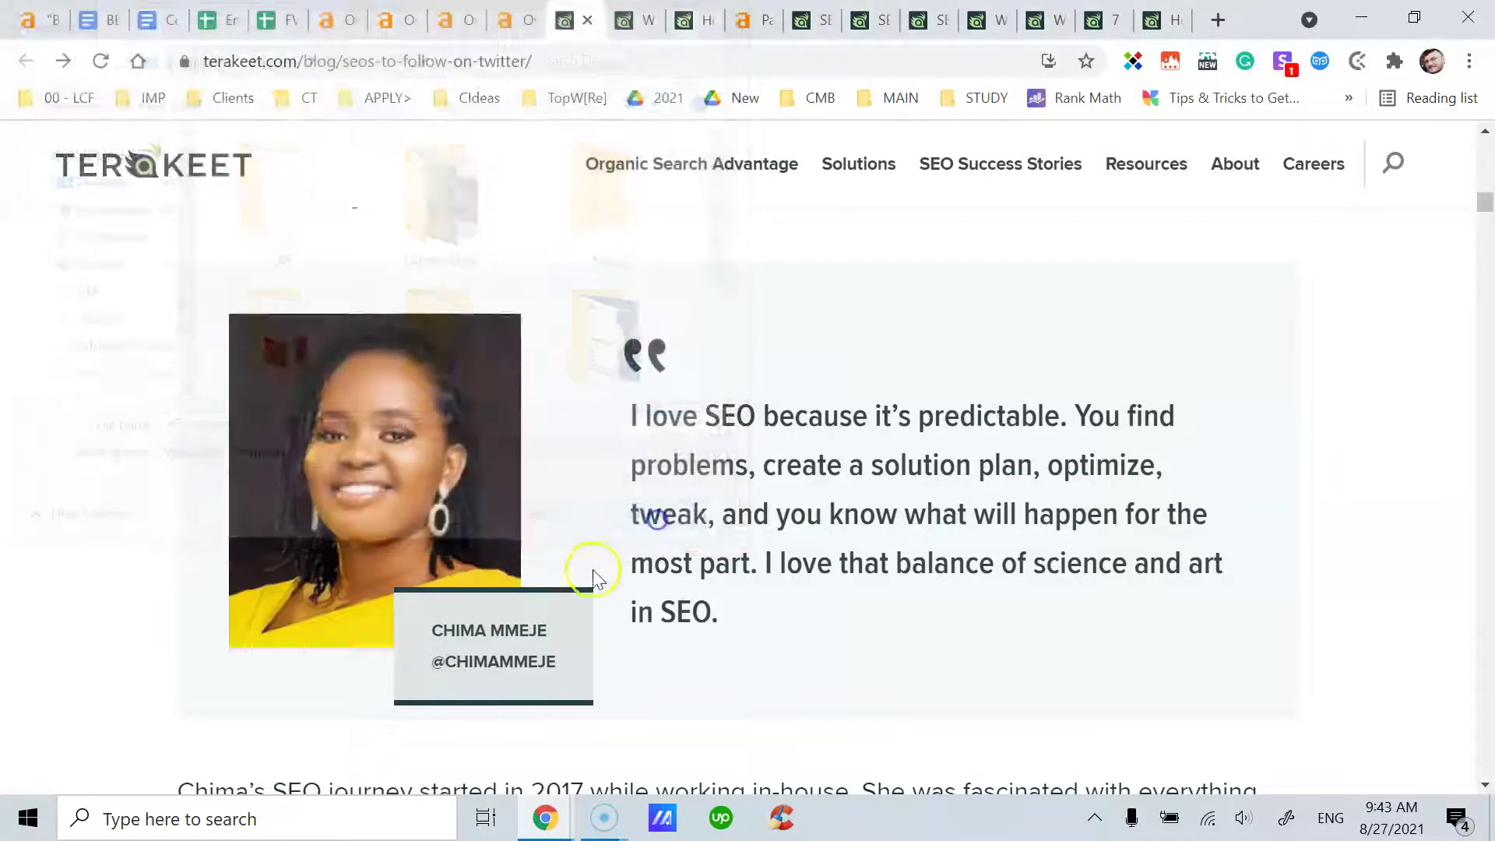
Check whether the second expert's photo can be saved as a separate image, cancelling the webpage save
scroll(593, 561, down, 12)
right_click(444, 390)
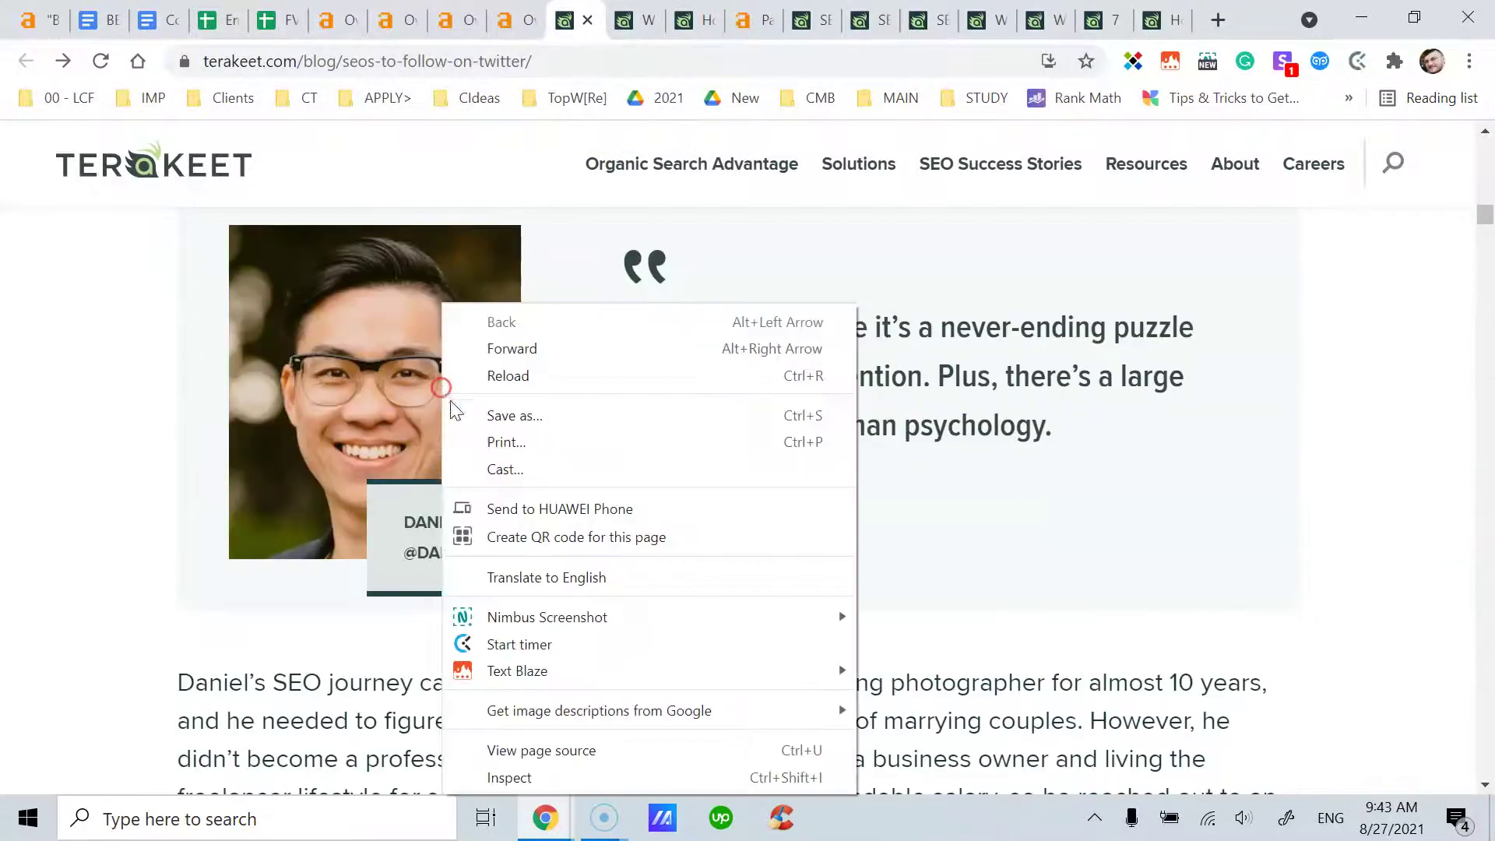
click(494, 418)
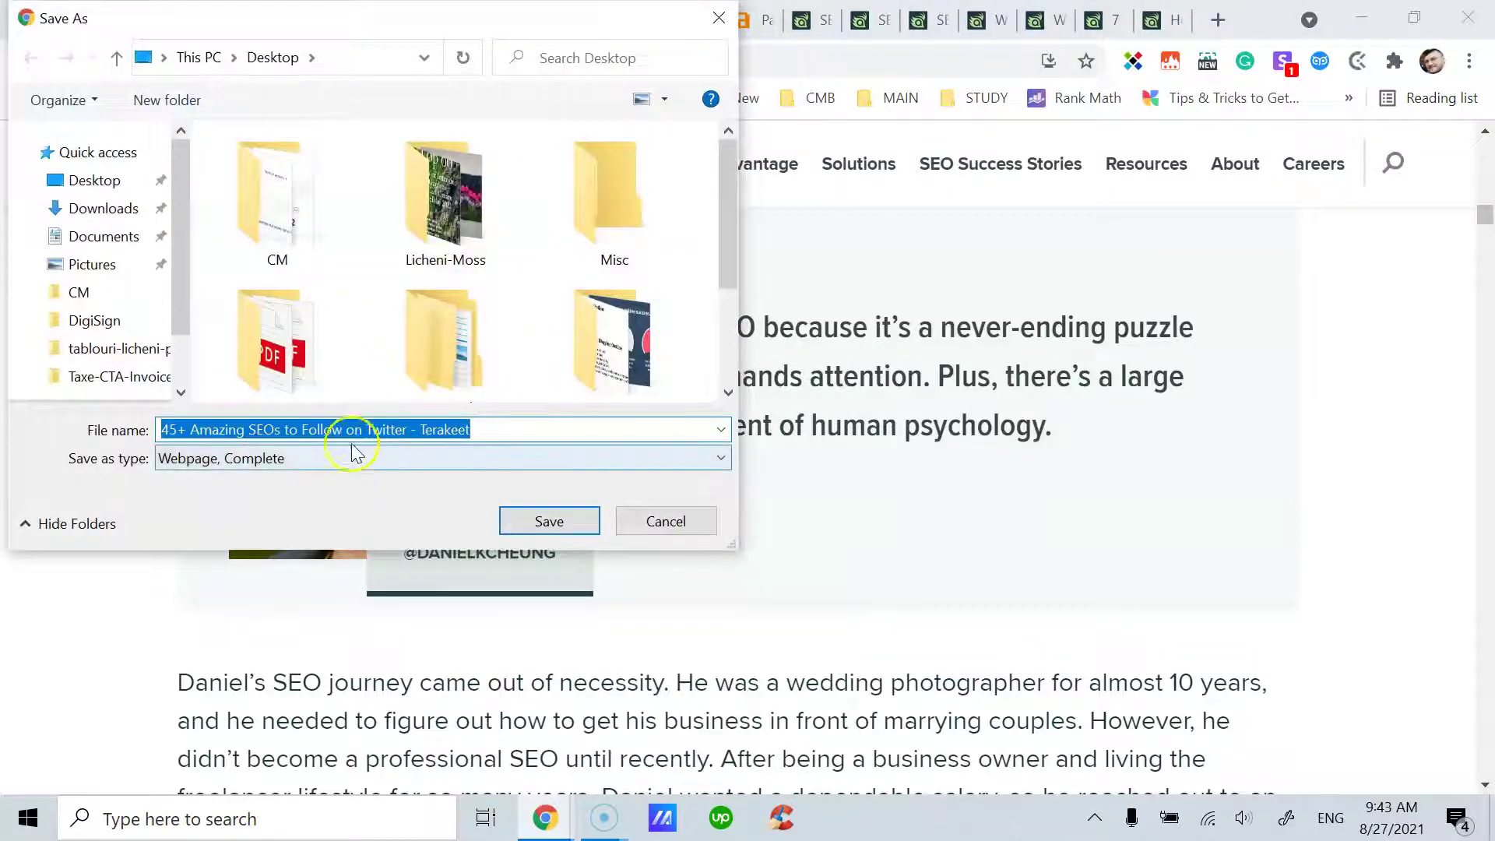
click(633, 522)
Examine the first expert's quote card and the list of selection criteria above it
scroll(457, 444, down, 5)
scroll(456, 455, up, 12)
scroll(465, 464, up, 7)
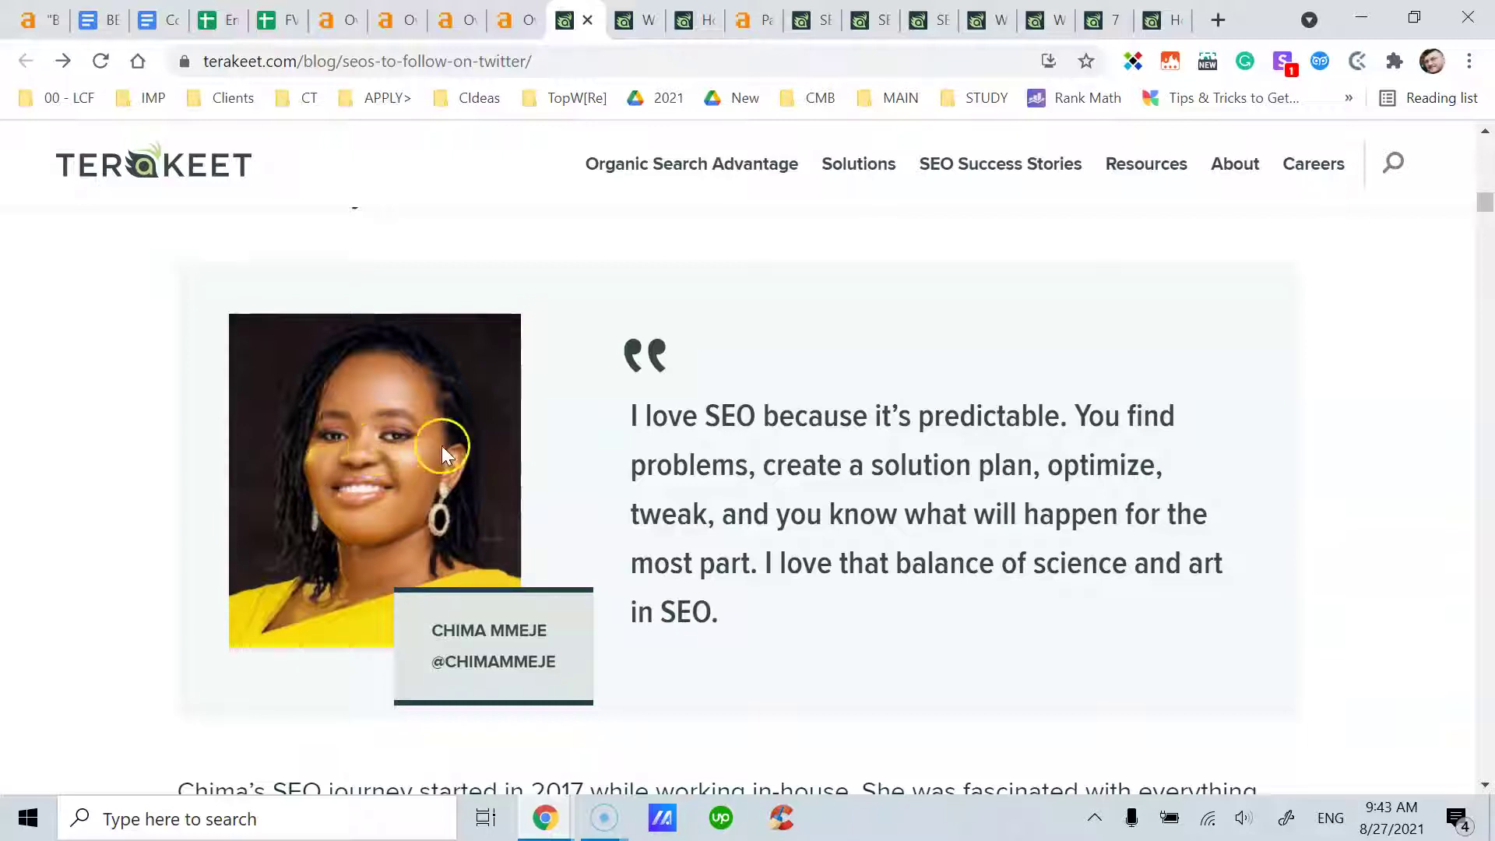
scroll(356, 458, up, 5)
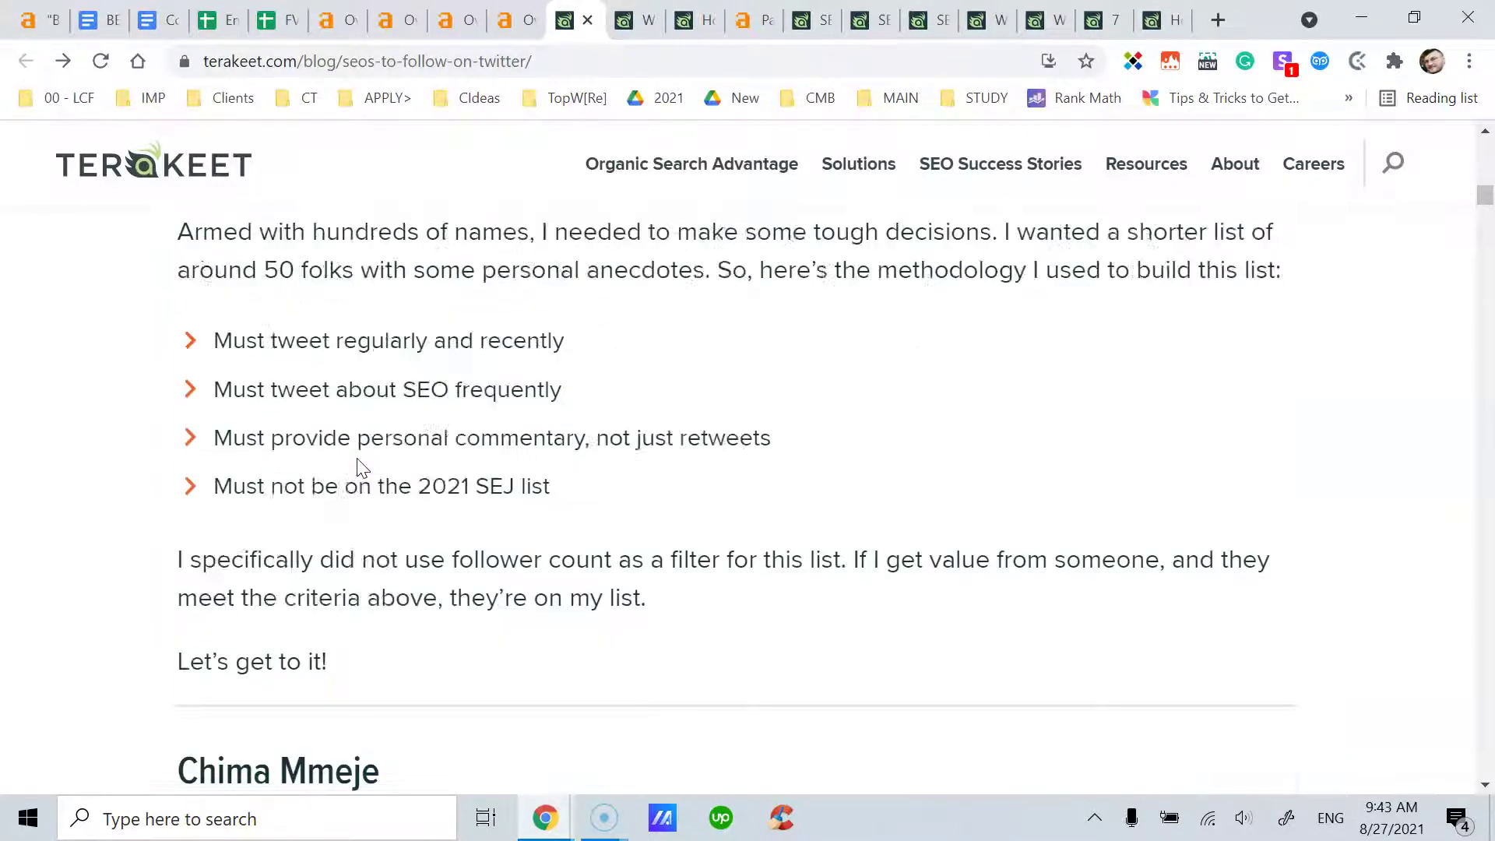
scroll(361, 460, down, 5)
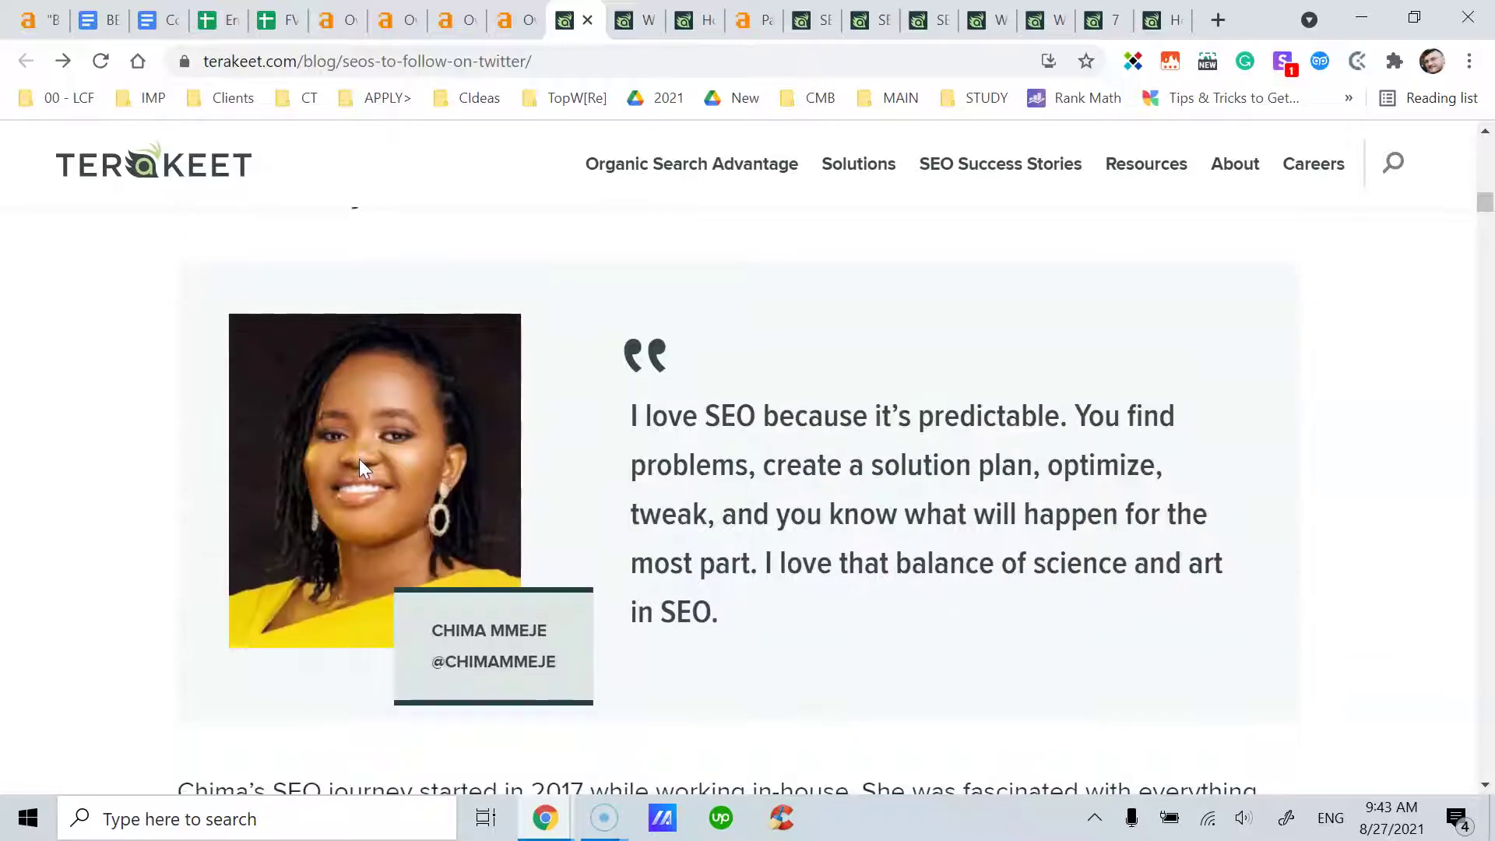
click(437, 456)
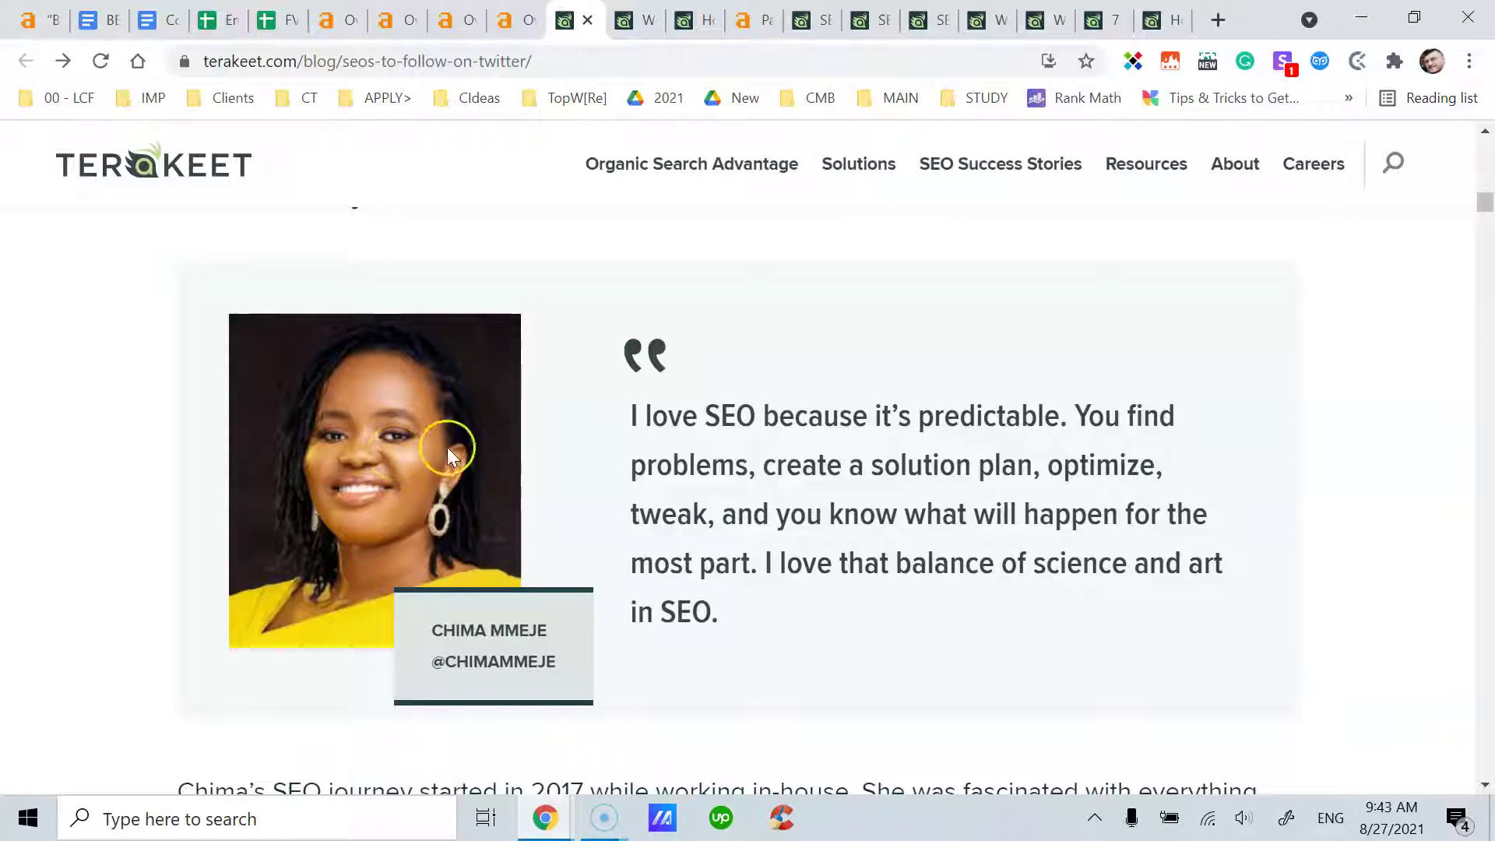
scroll(447, 447, down, 2)
scroll(465, 460, up, 3)
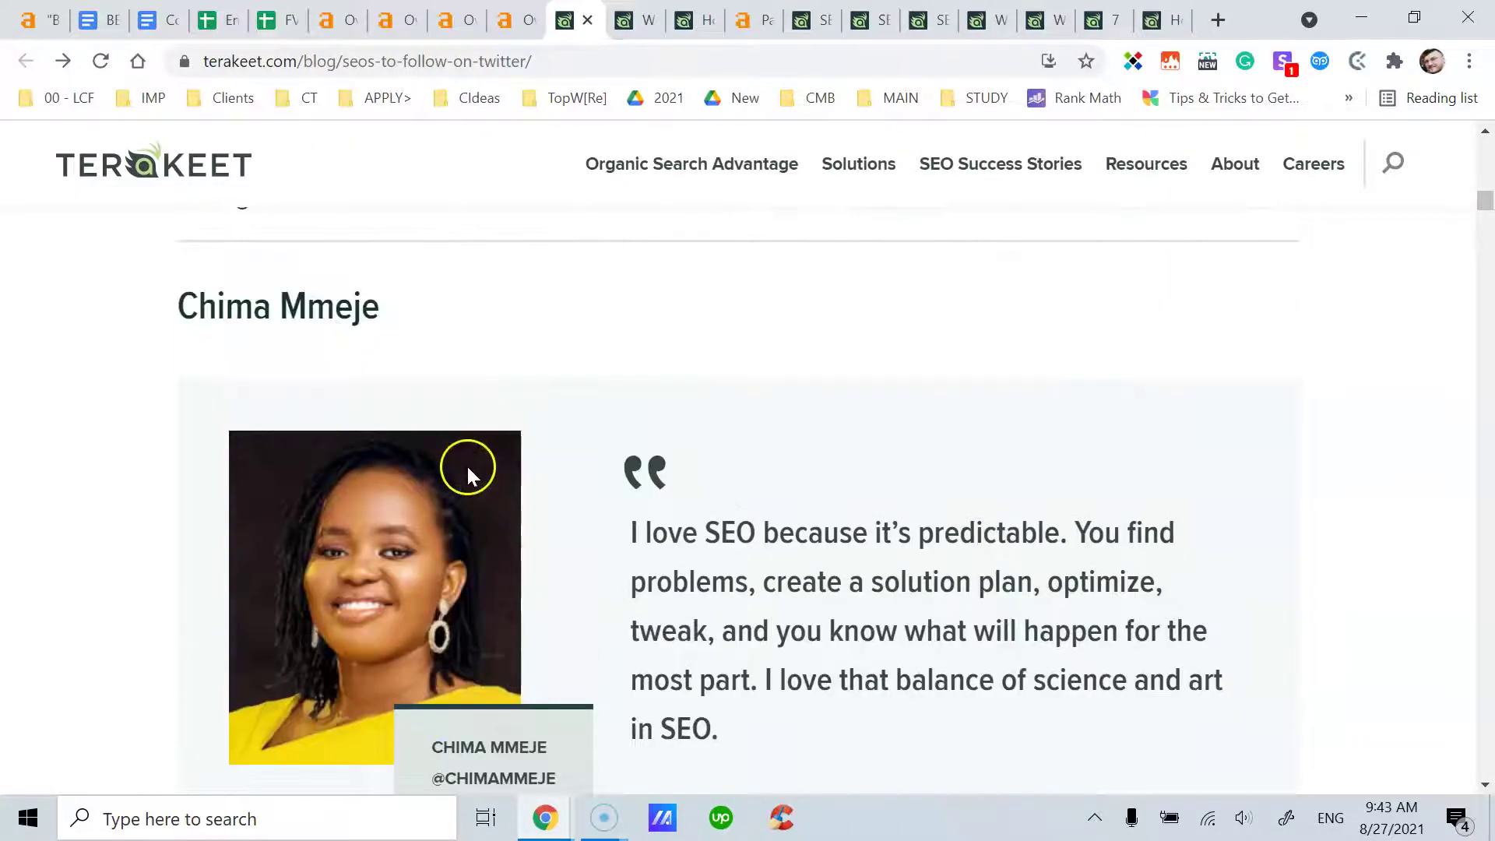
scroll(466, 464, down, 3)
Highlight the name label overlapping the first expert's photo and check the save options available on the card
drag(434, 518, 548, 516)
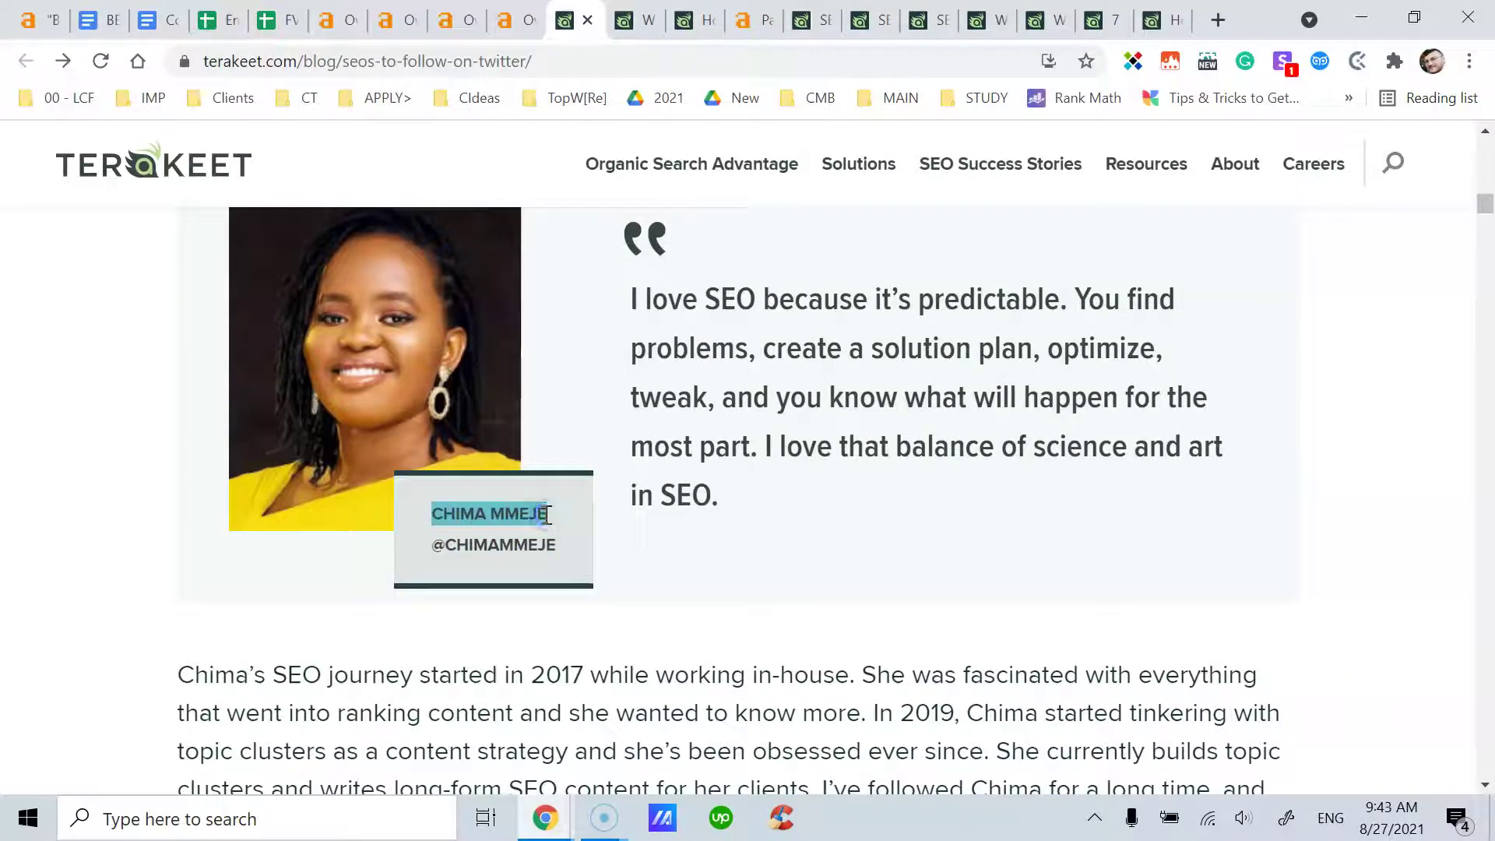
click(605, 533)
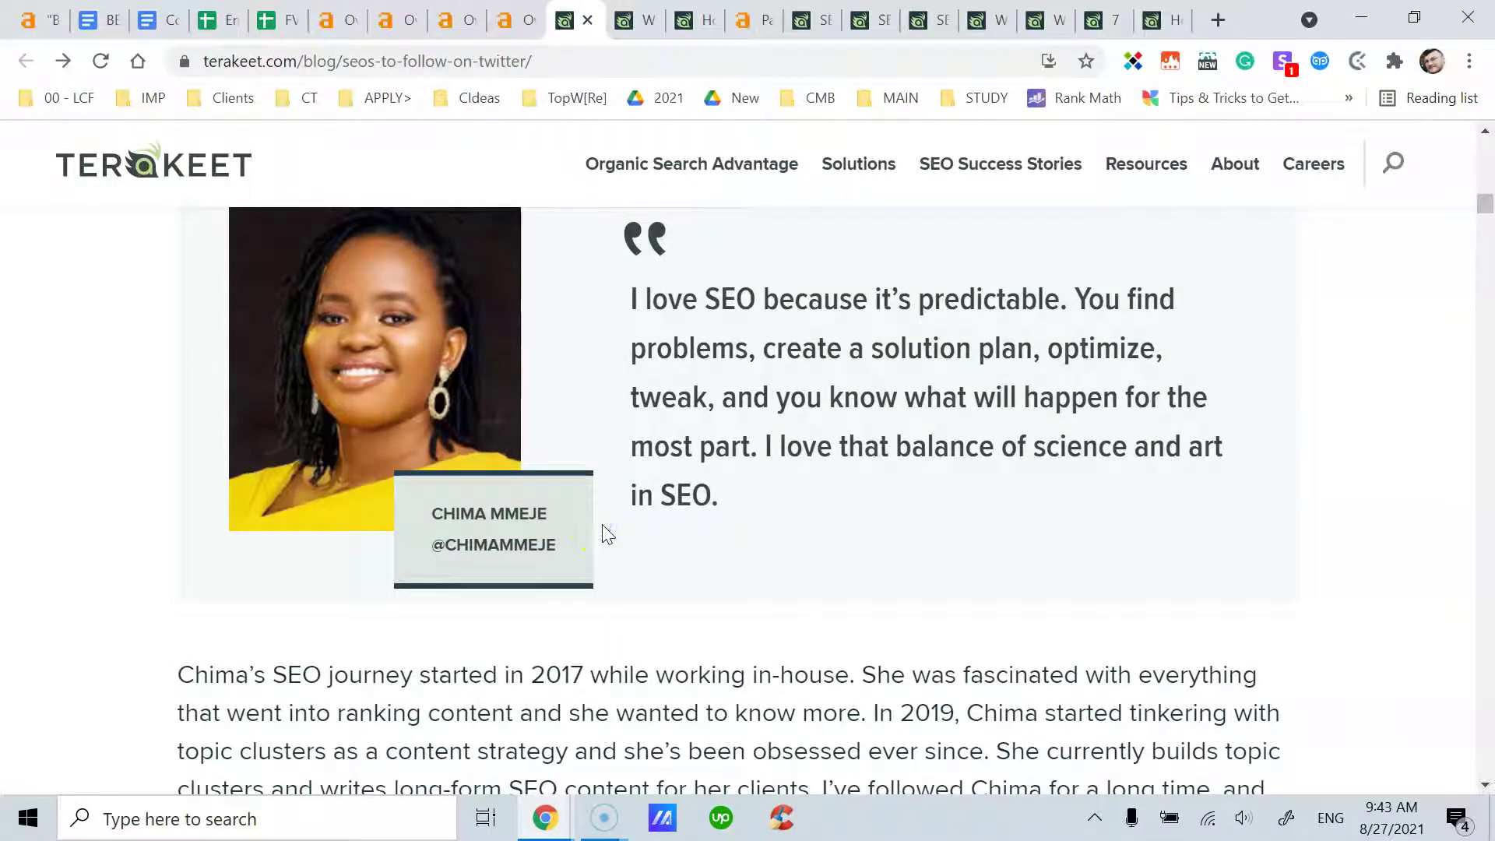
click(412, 425)
right_click(412, 366)
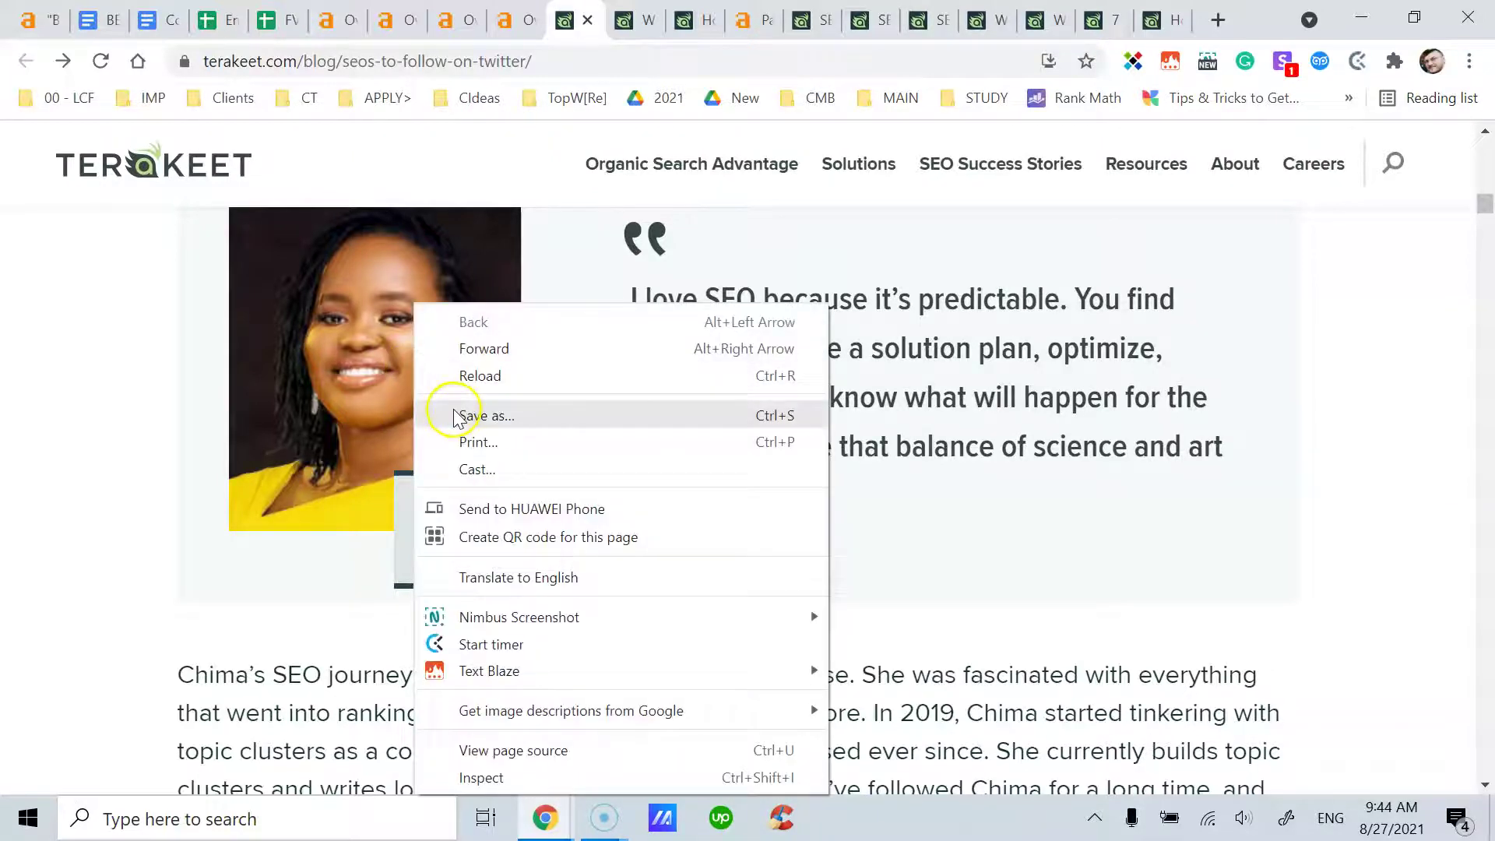
click(323, 418)
Highlight the name on the first expert's photo label again and clear the highlight
drag(434, 516, 544, 517)
click(336, 309)
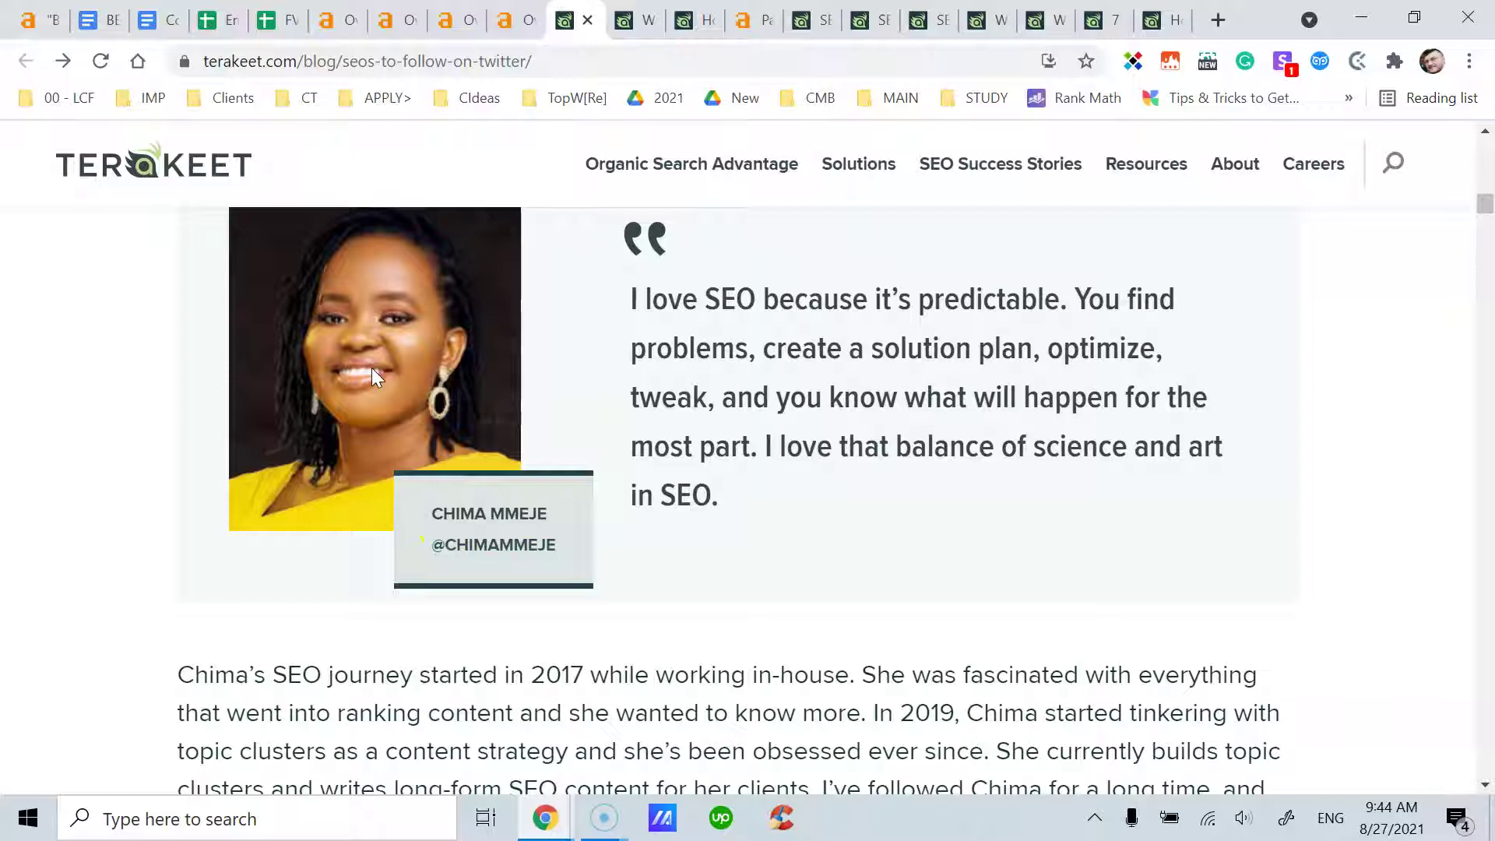
click(470, 374)
drag(441, 513, 527, 513)
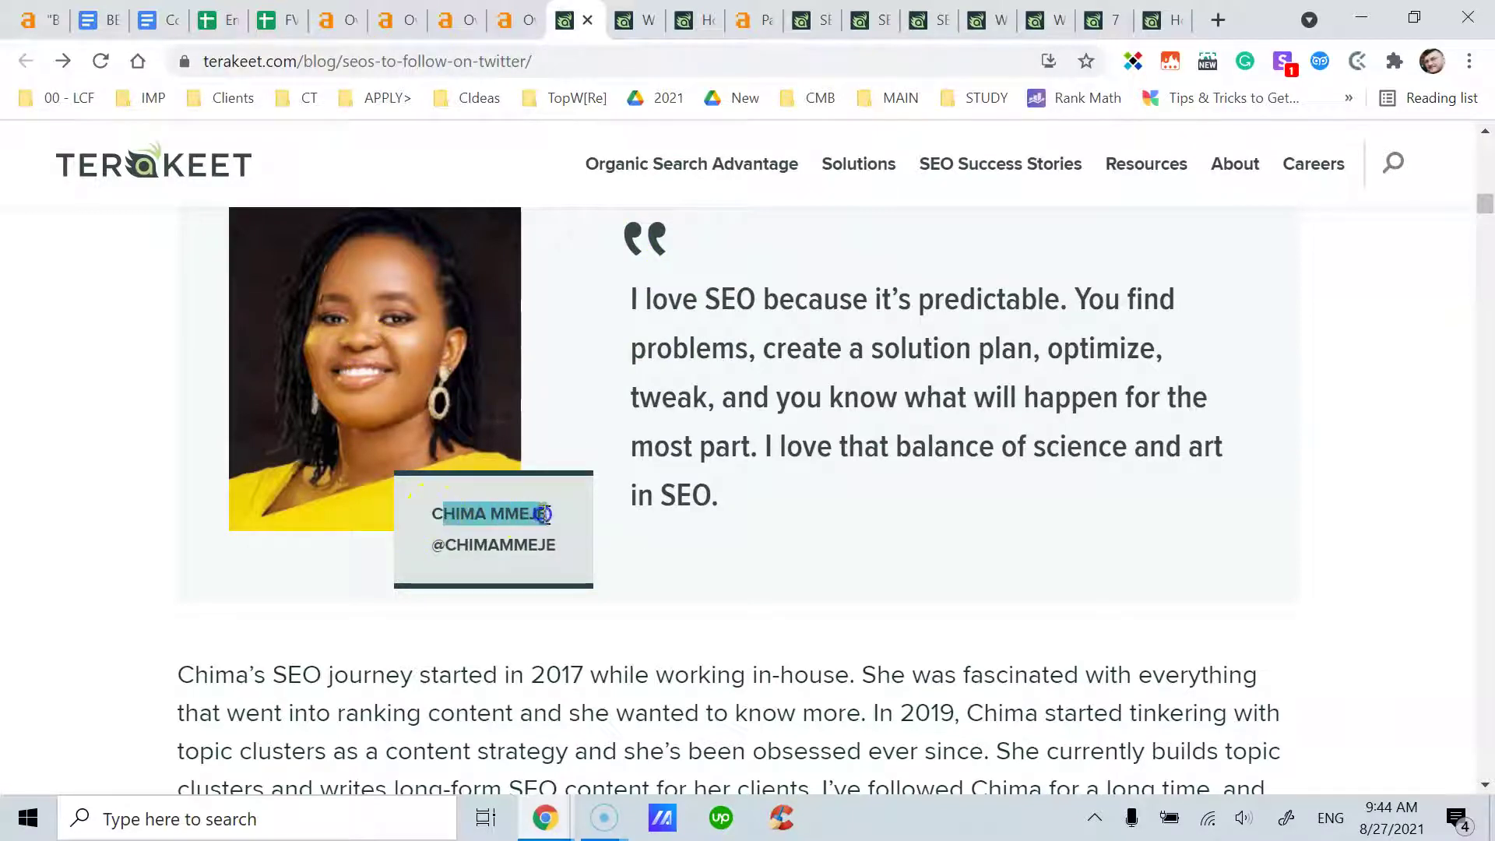
scroll(801, 494, up, 3)
click(801, 494)
scroll(779, 493, down, 3)
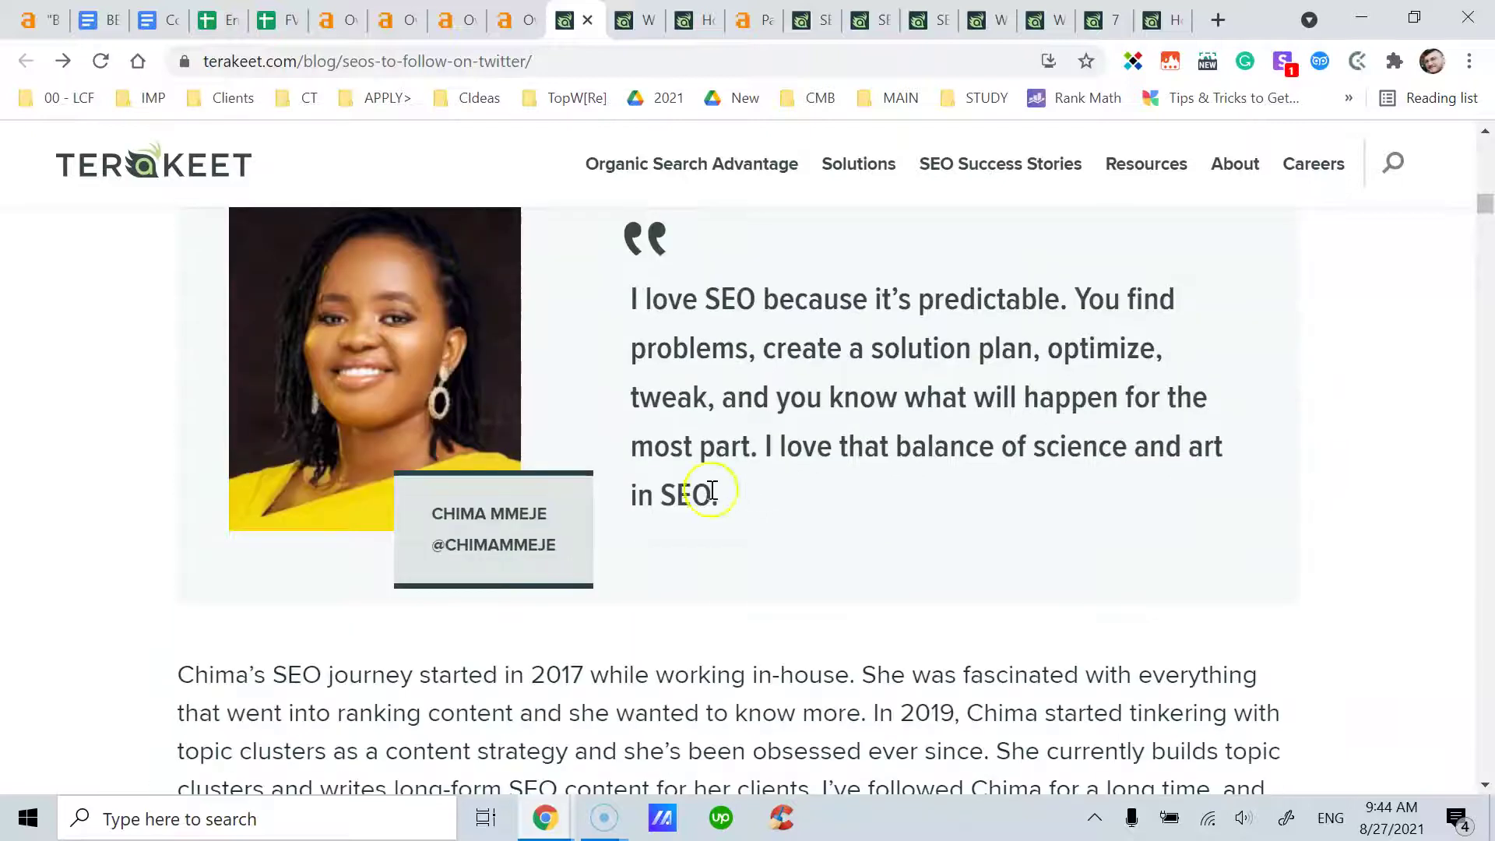
Review the expert bios, Twitter links and quote cards up to the quote SEO is problem solving on a daily basis
scroll(701, 501, down, 2)
scroll(702, 501, up, 1)
scroll(702, 497, down, 2)
scroll(574, 483, up, 1)
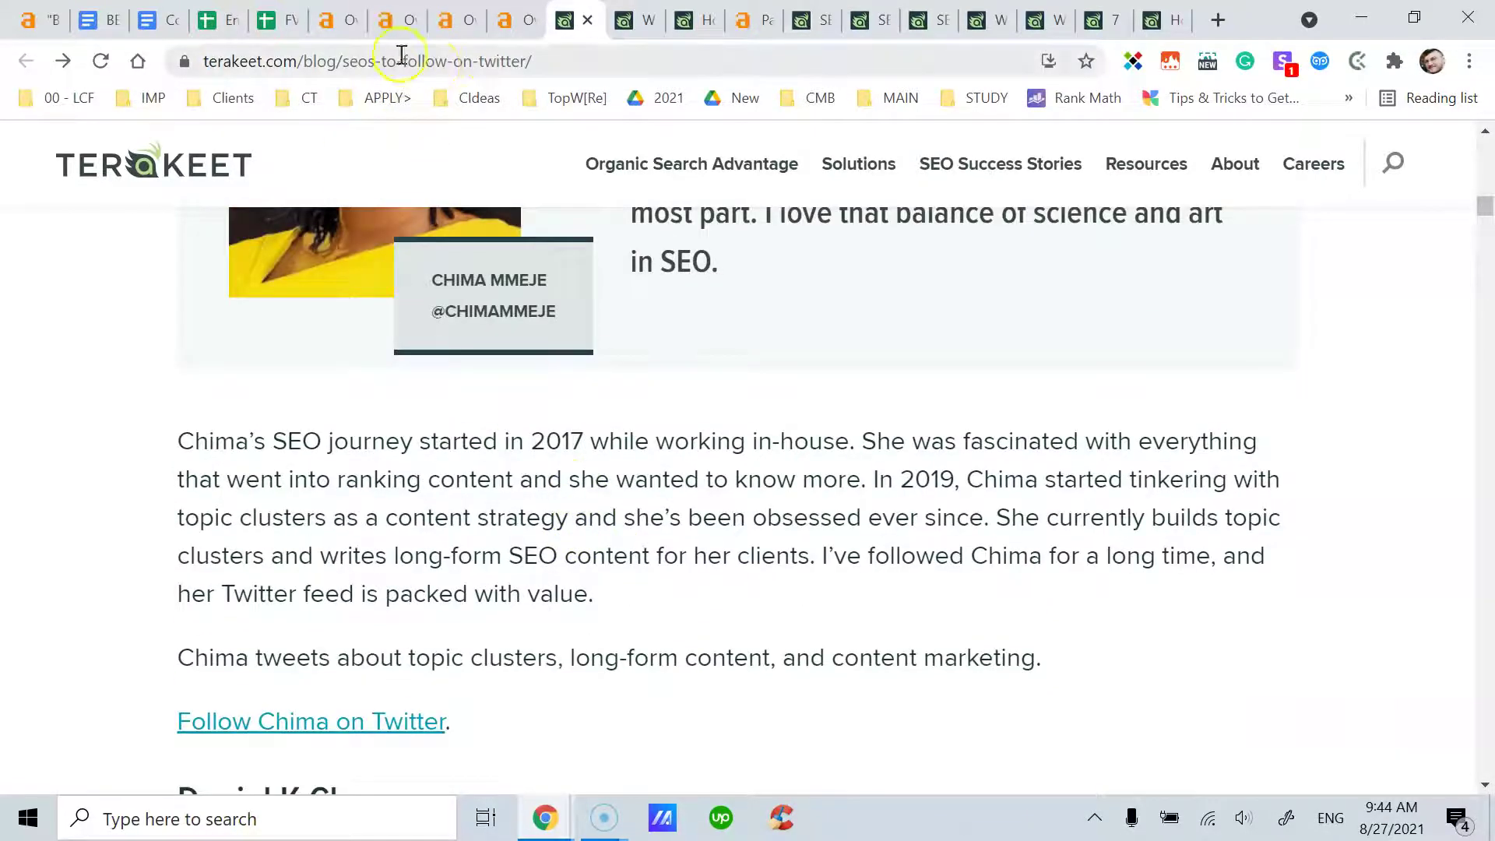
scroll(582, 452, down, 1)
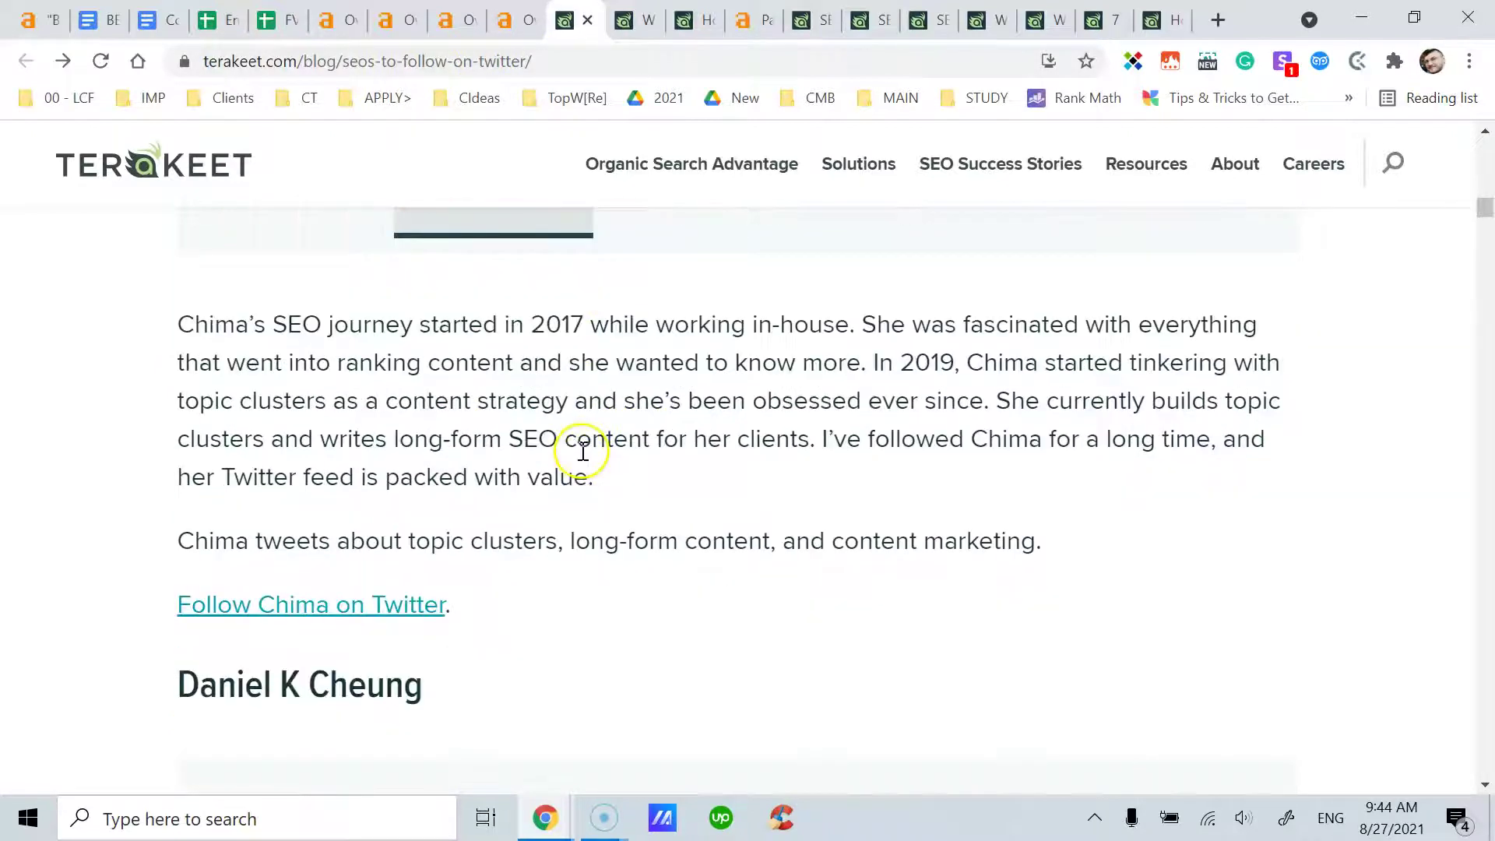
scroll(533, 517, down, 4)
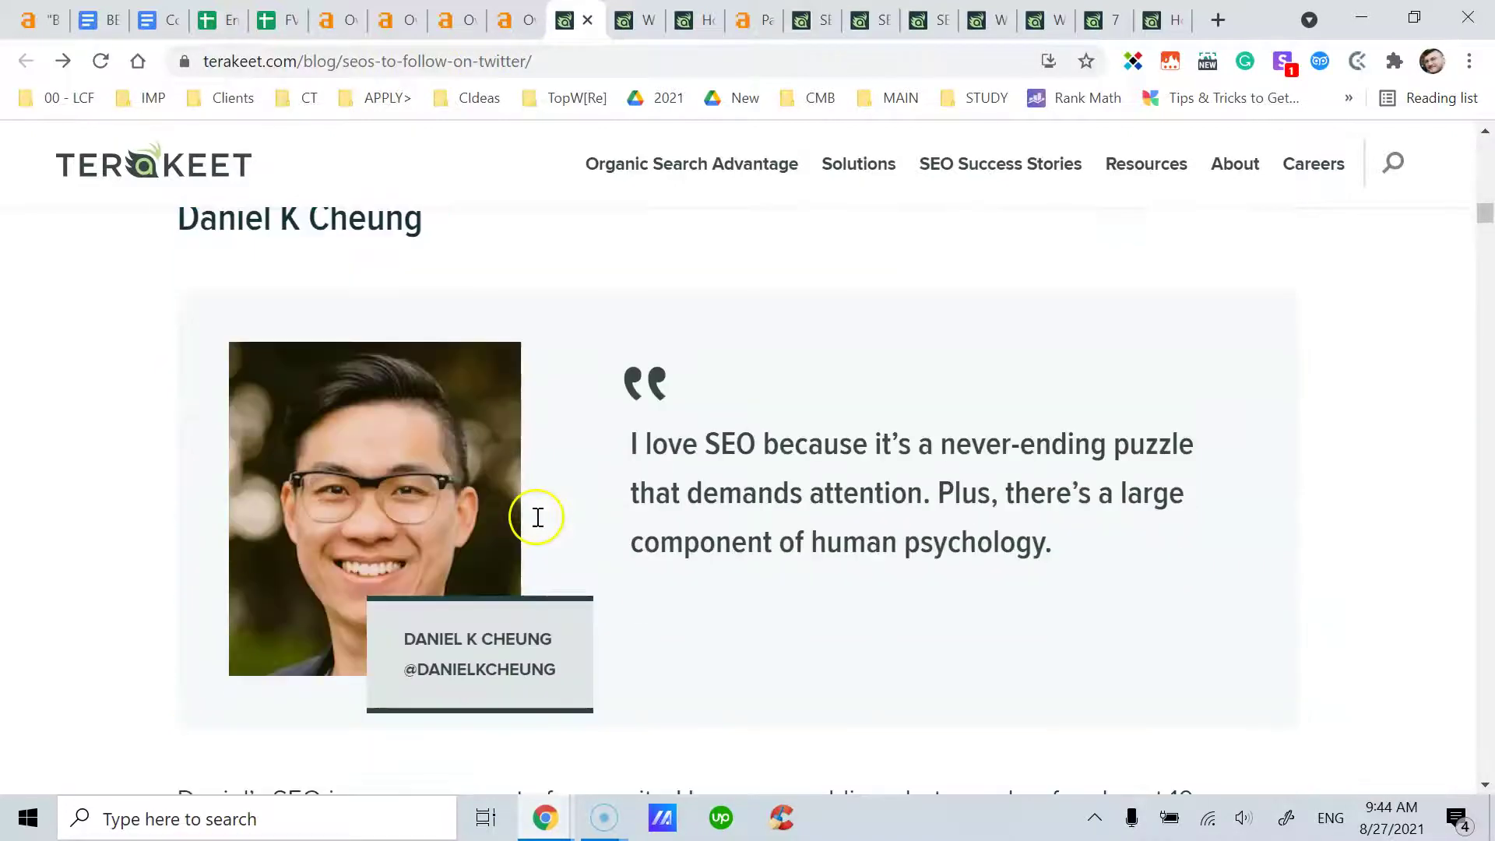
scroll(594, 498, down, 9)
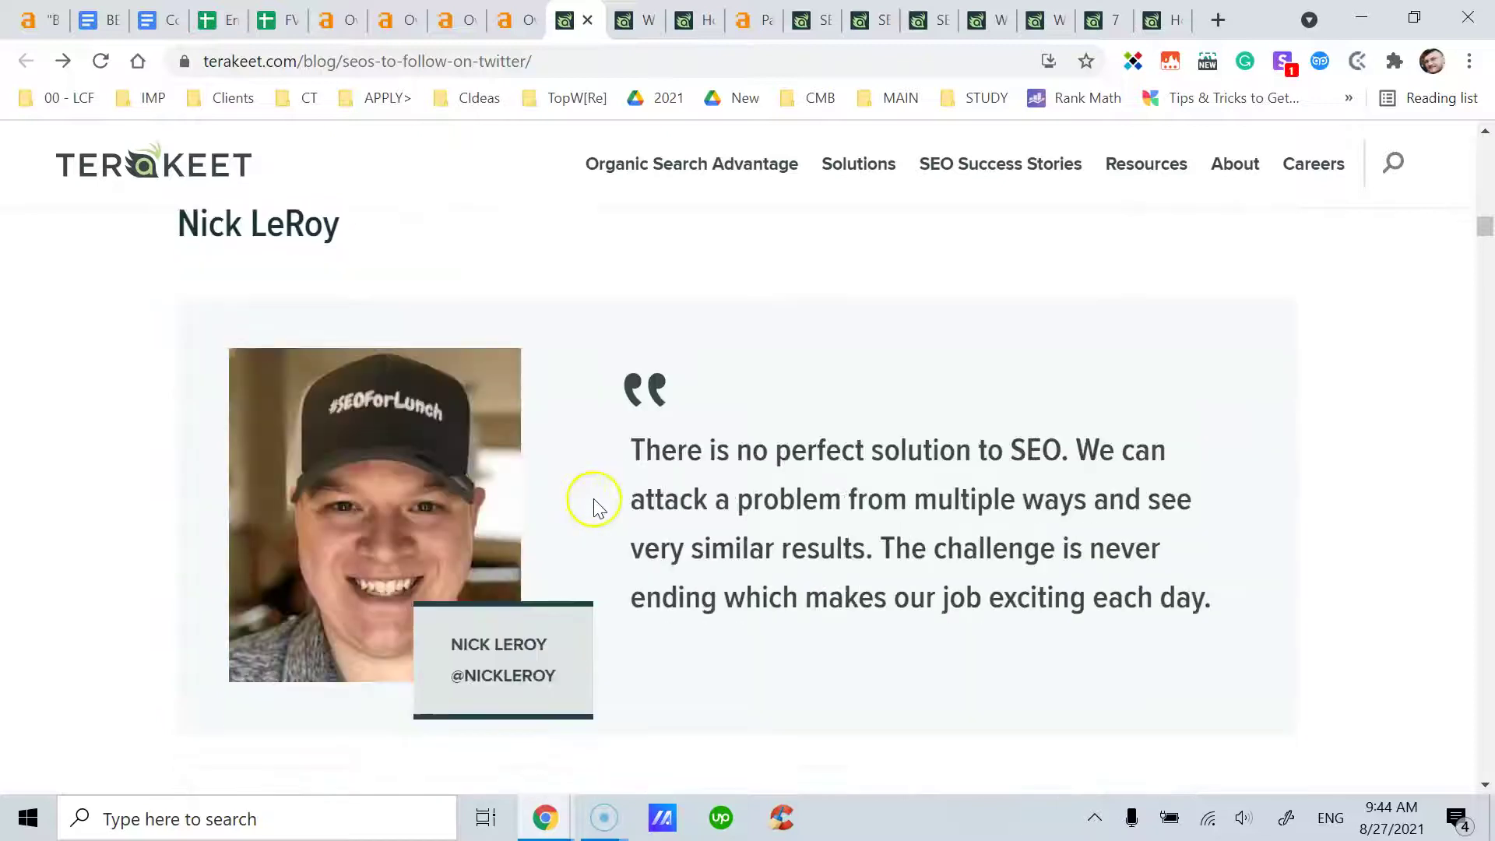
scroll(736, 517, down, 4)
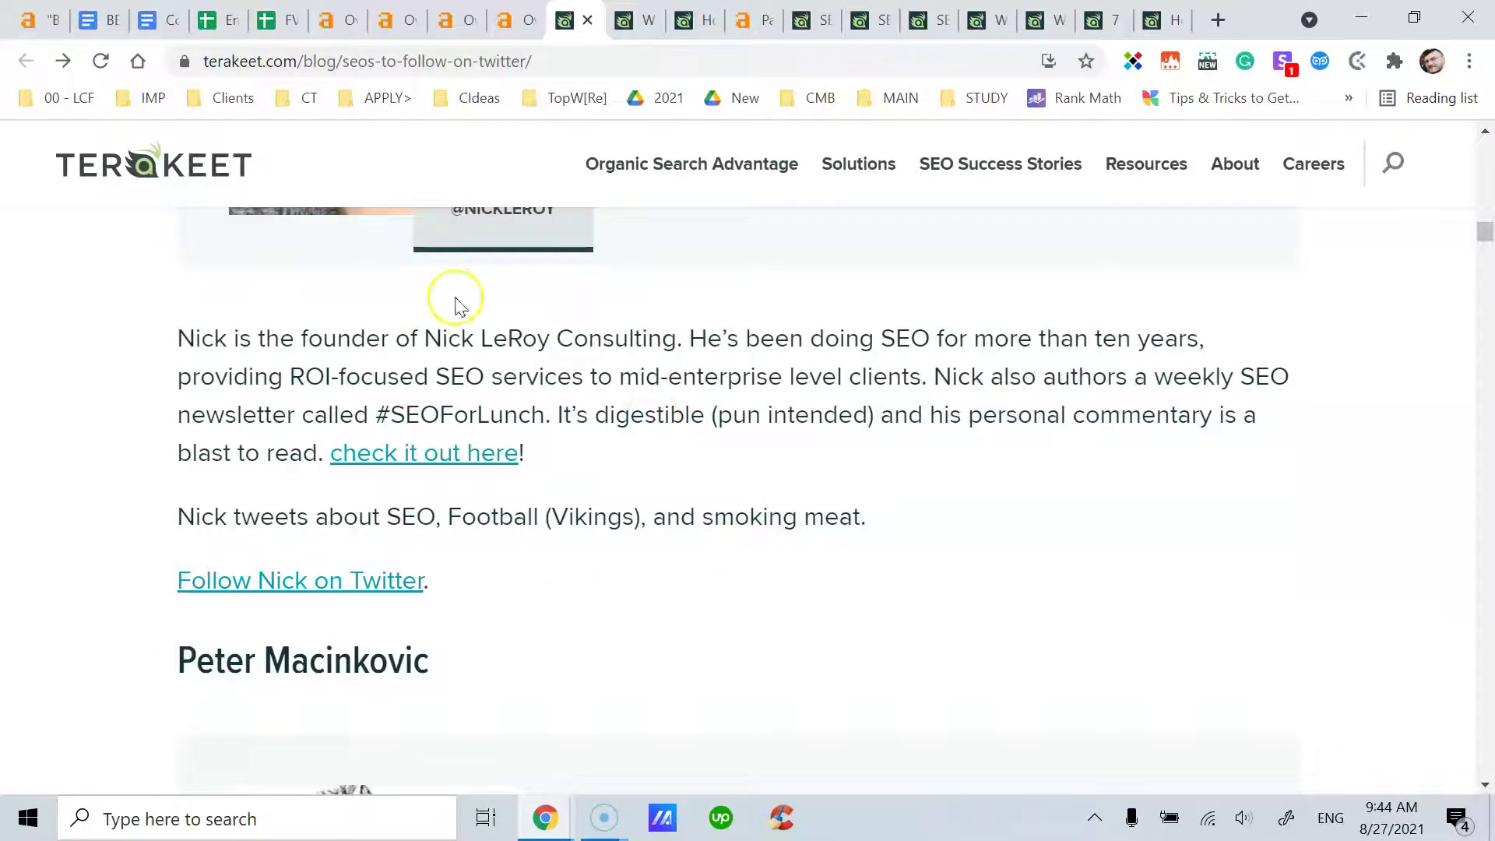
scroll(637, 394, down, 4)
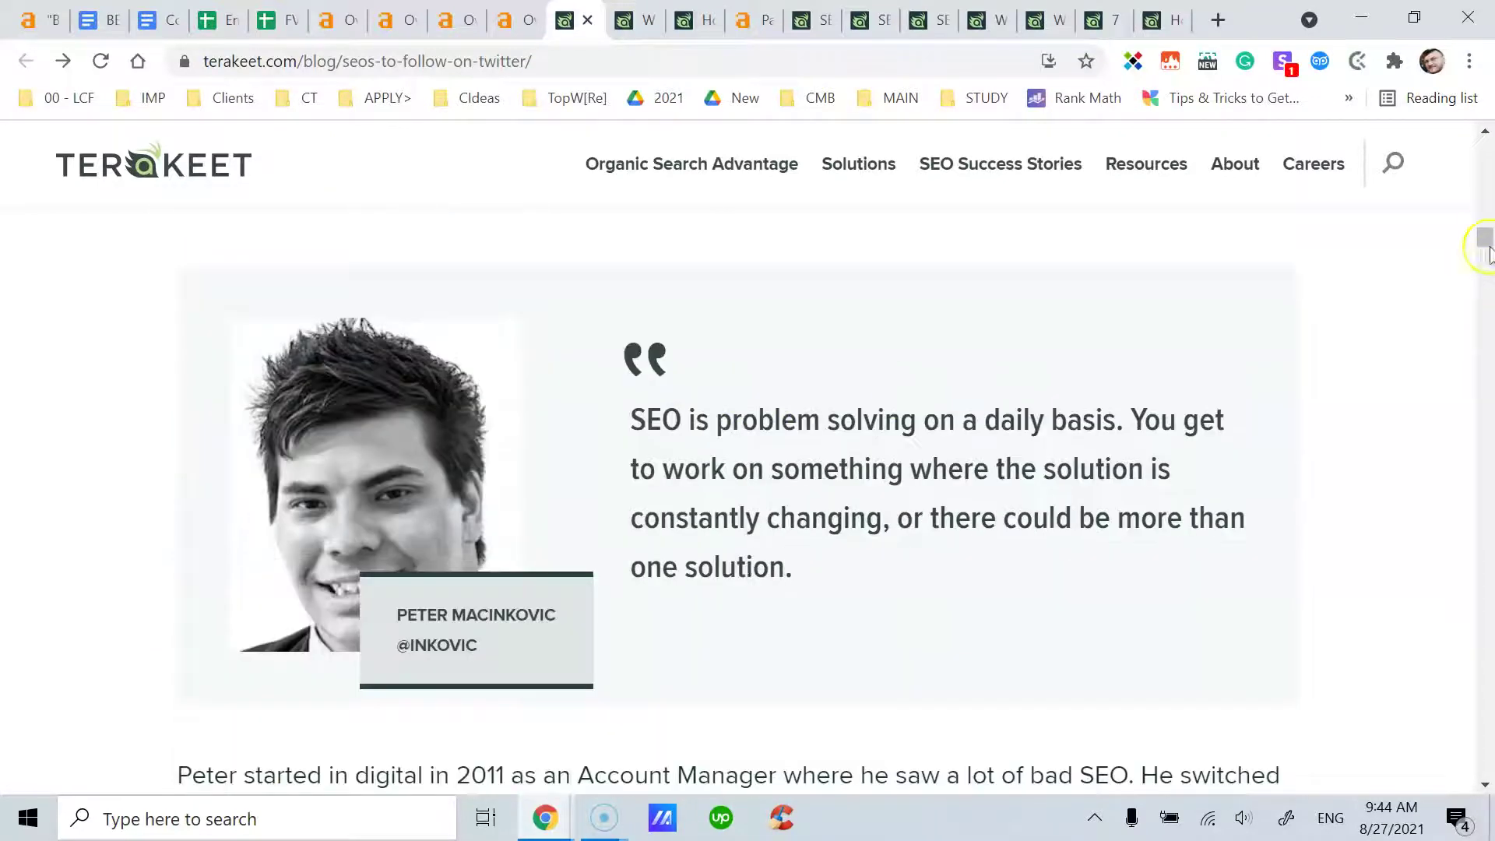
Review the Twitter SEOs article's title, Key Points and What the heck are shout-outs? section with its core values graphic
drag(1484, 236, 1485, 144)
scroll(707, 418, down, 4)
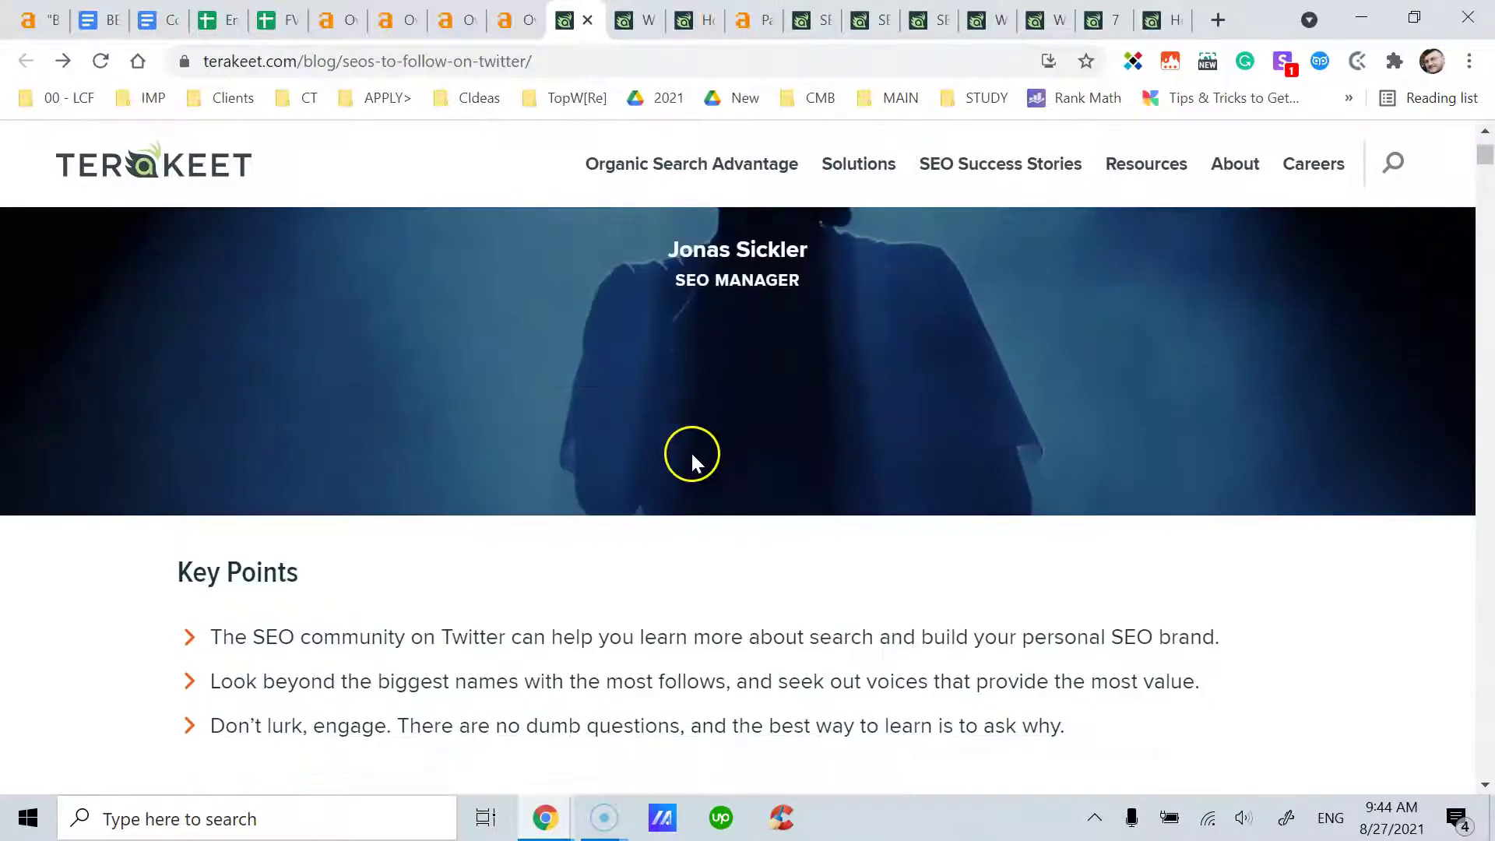
scroll(692, 460, down, 6)
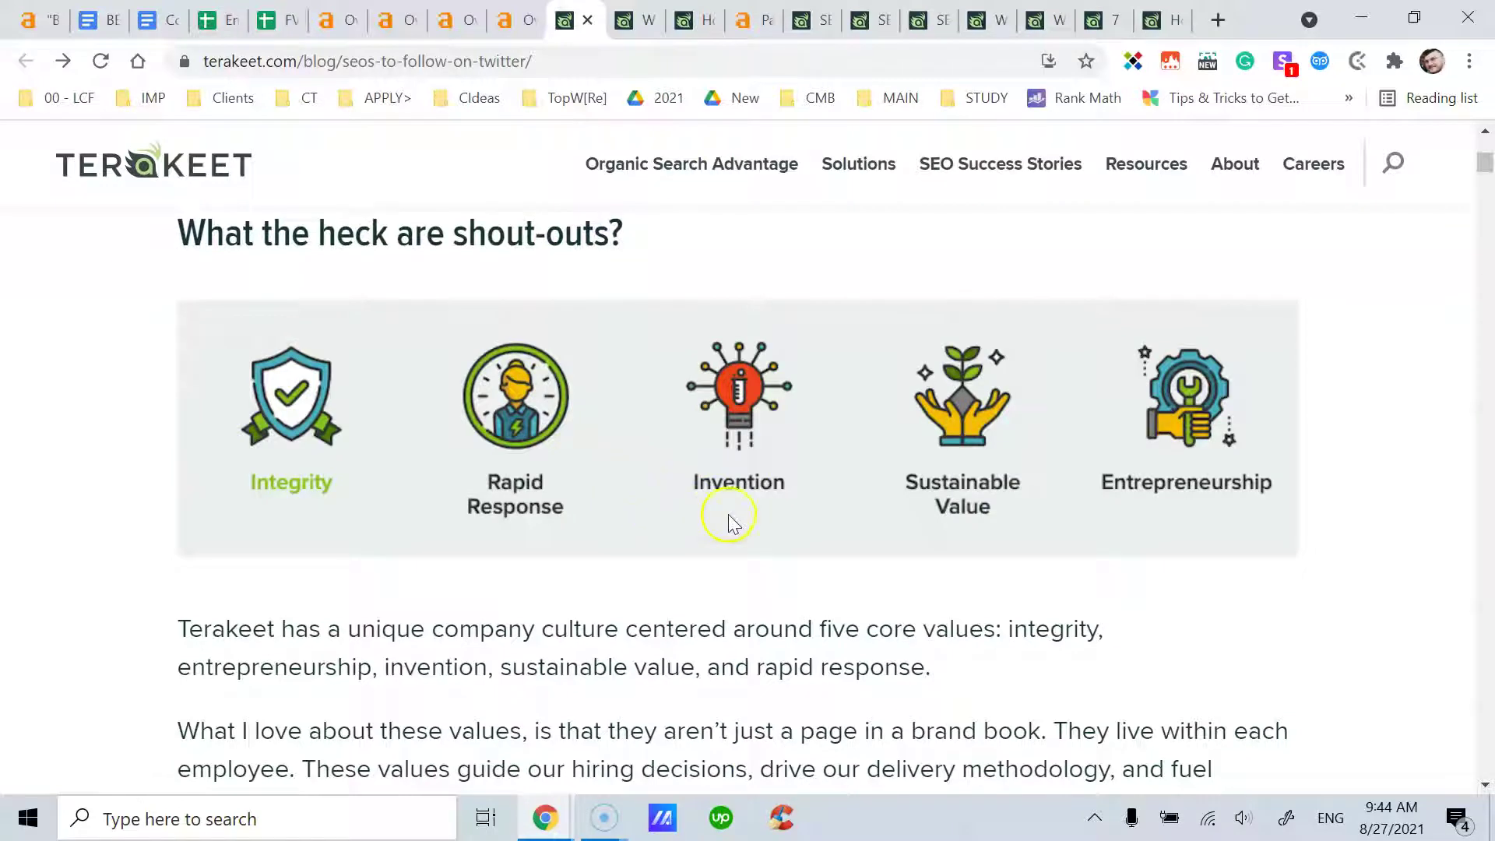
scroll(720, 522, down, 5)
scroll(685, 494, up, 15)
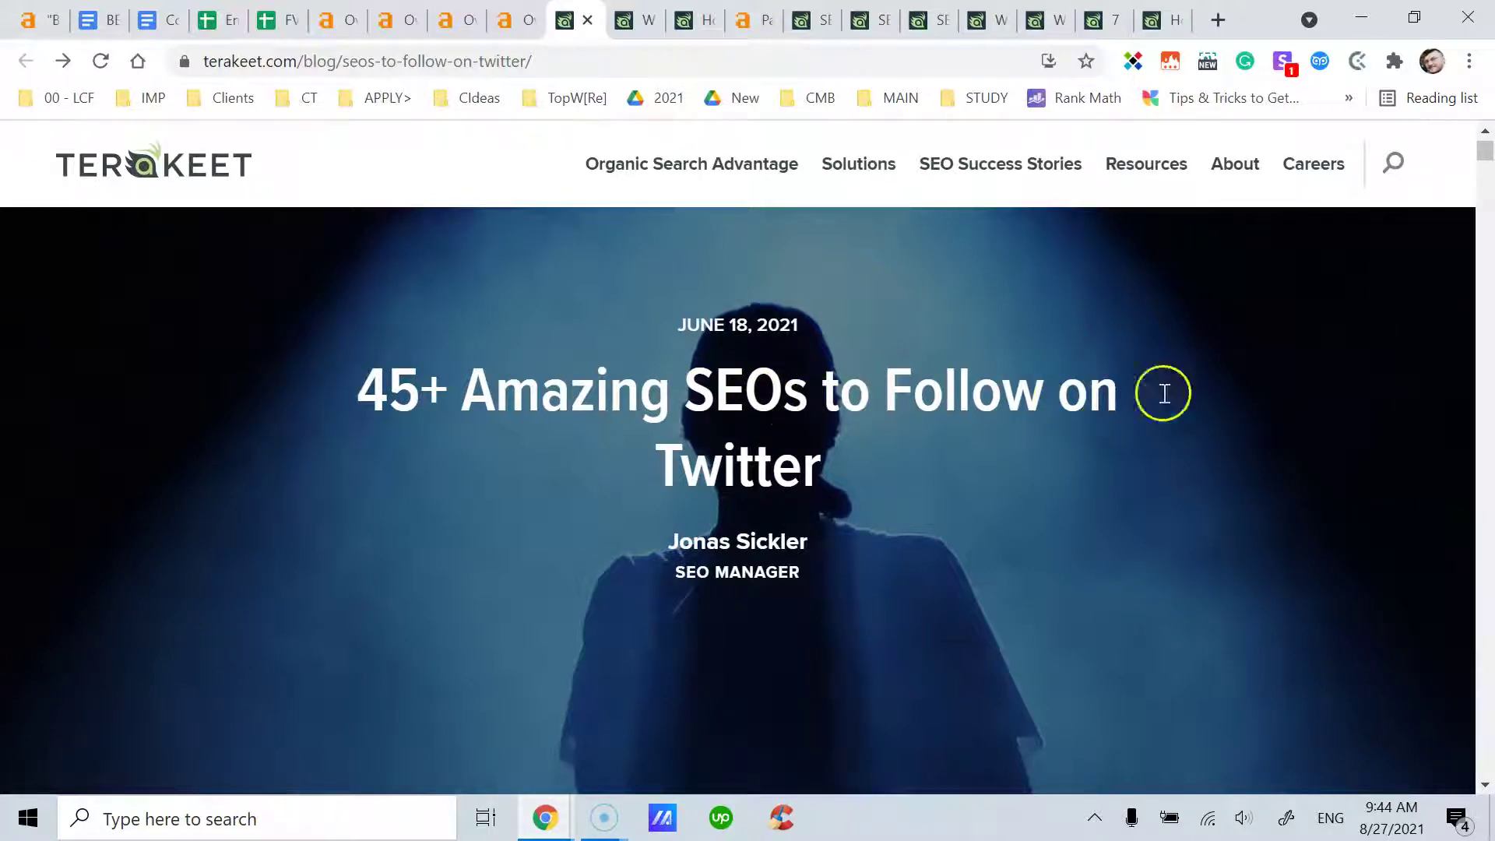
Examine the bios, tweet topics and Follow on Twitter links of the experts in the second half of the article
drag(1485, 151, 1489, 523)
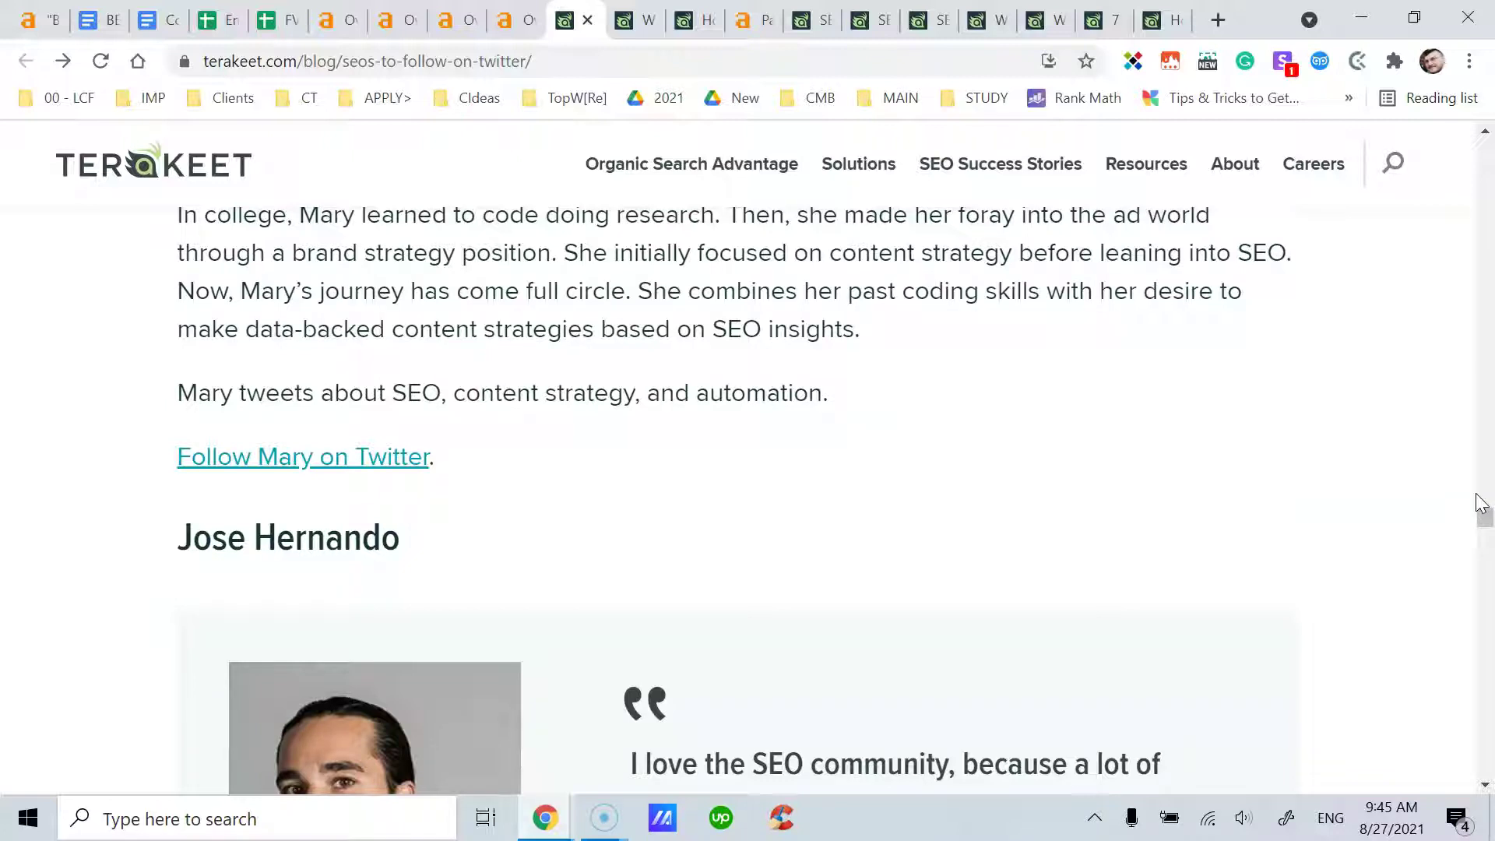
scroll(1054, 401, down, 15)
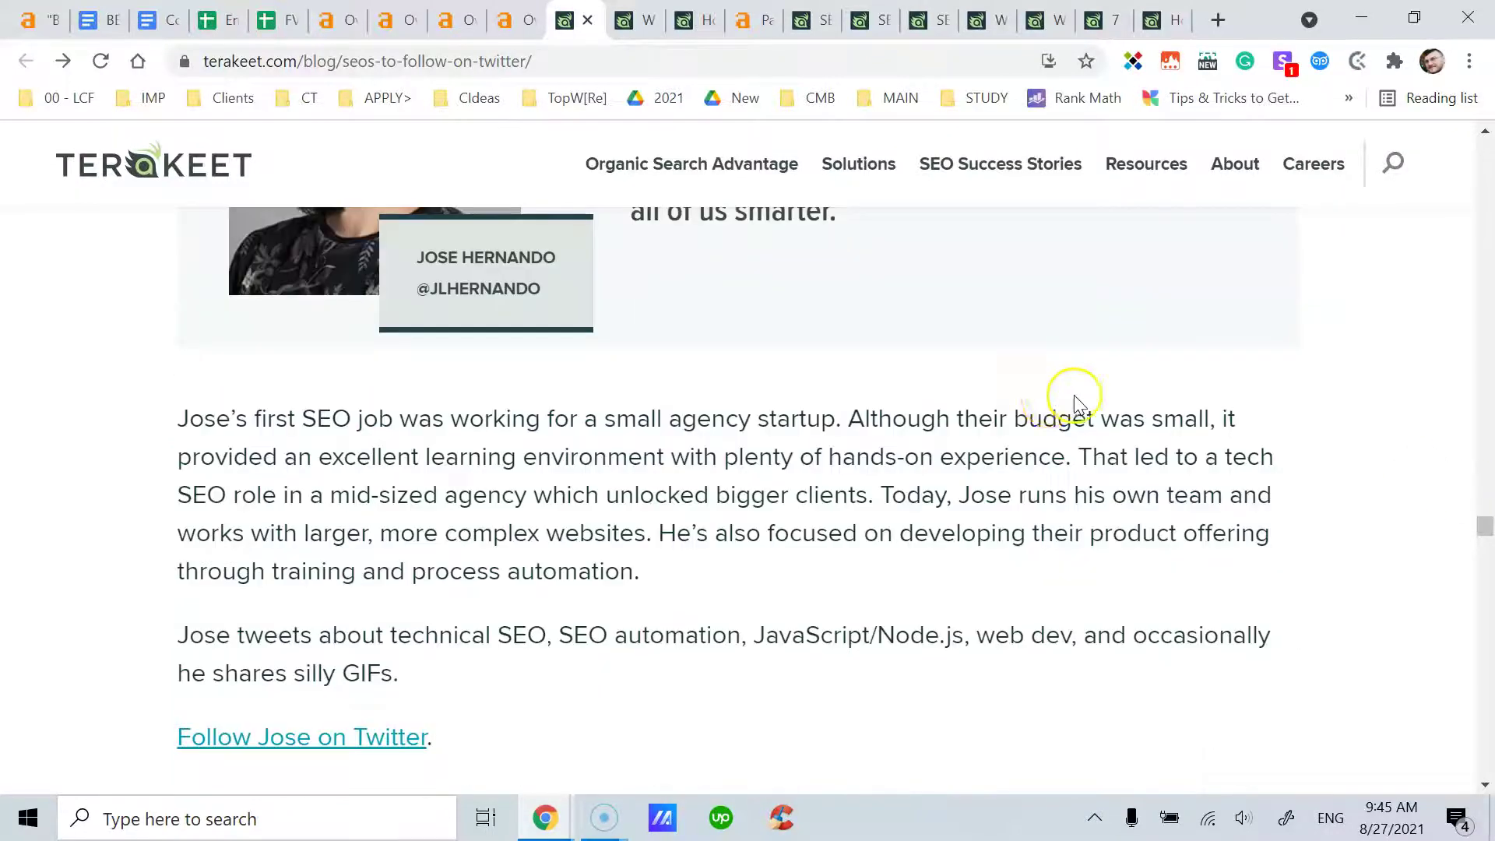
scroll(1033, 406, down, 14)
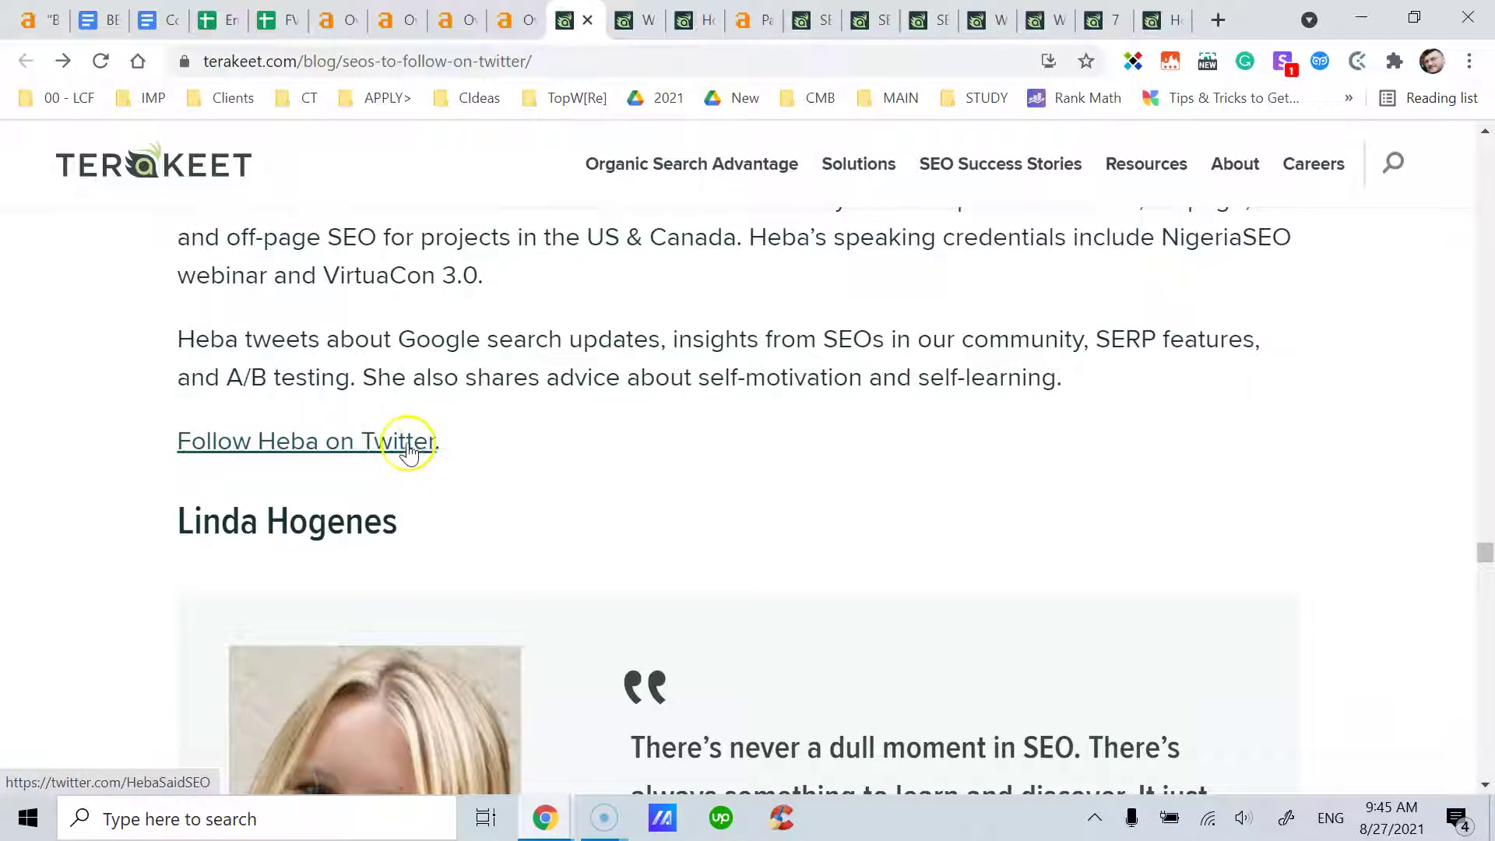
scroll(468, 410, up, 3)
scroll(467, 411, down, 2)
scroll(468, 410, down, 1)
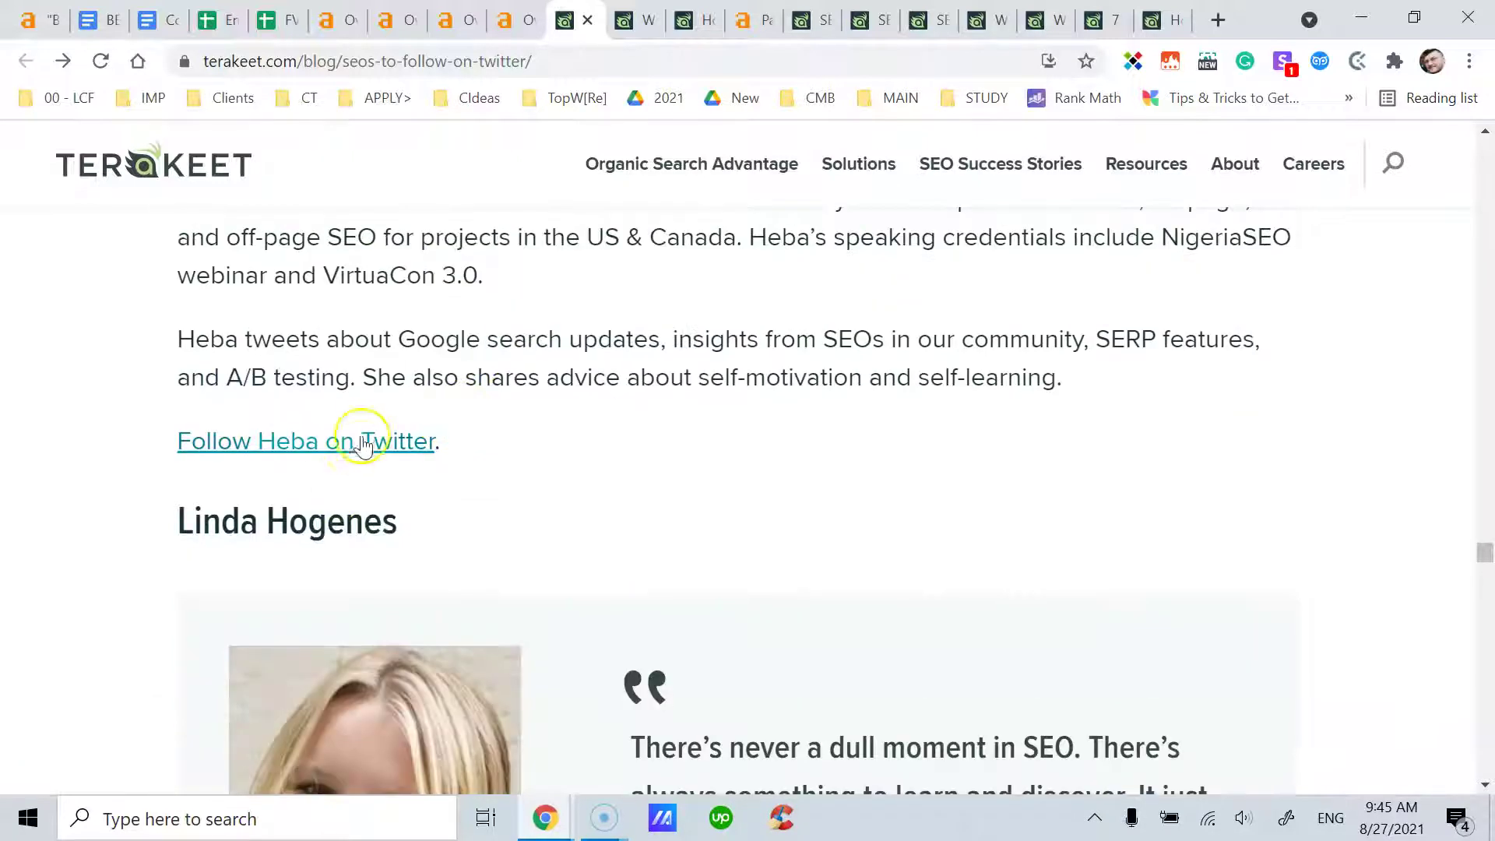
scroll(373, 432, down, 9)
scroll(403, 434, down, 11)
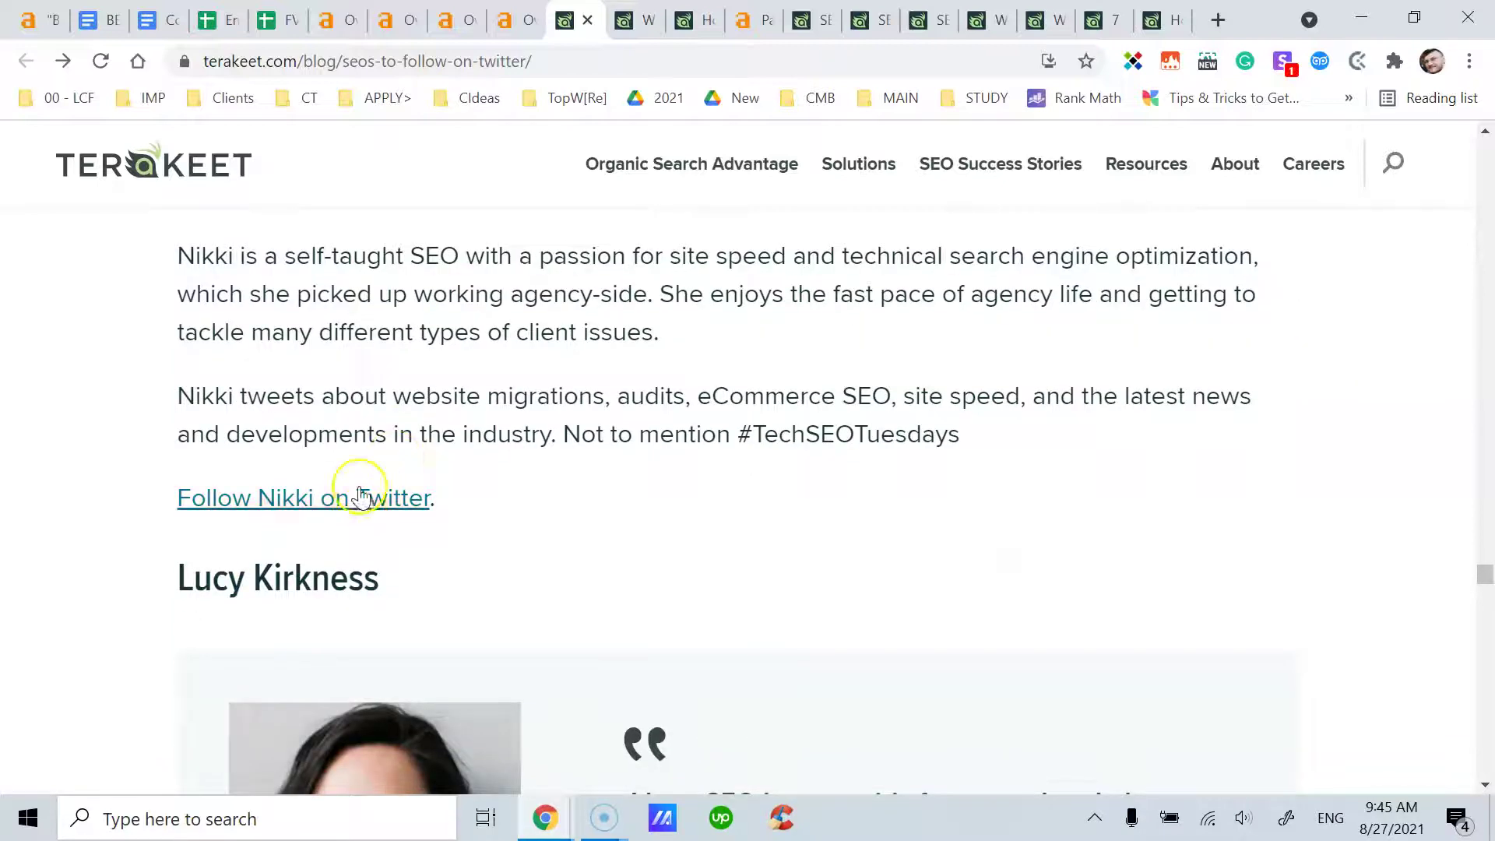
scroll(382, 467, down, 5)
scroll(446, 455, down, 4)
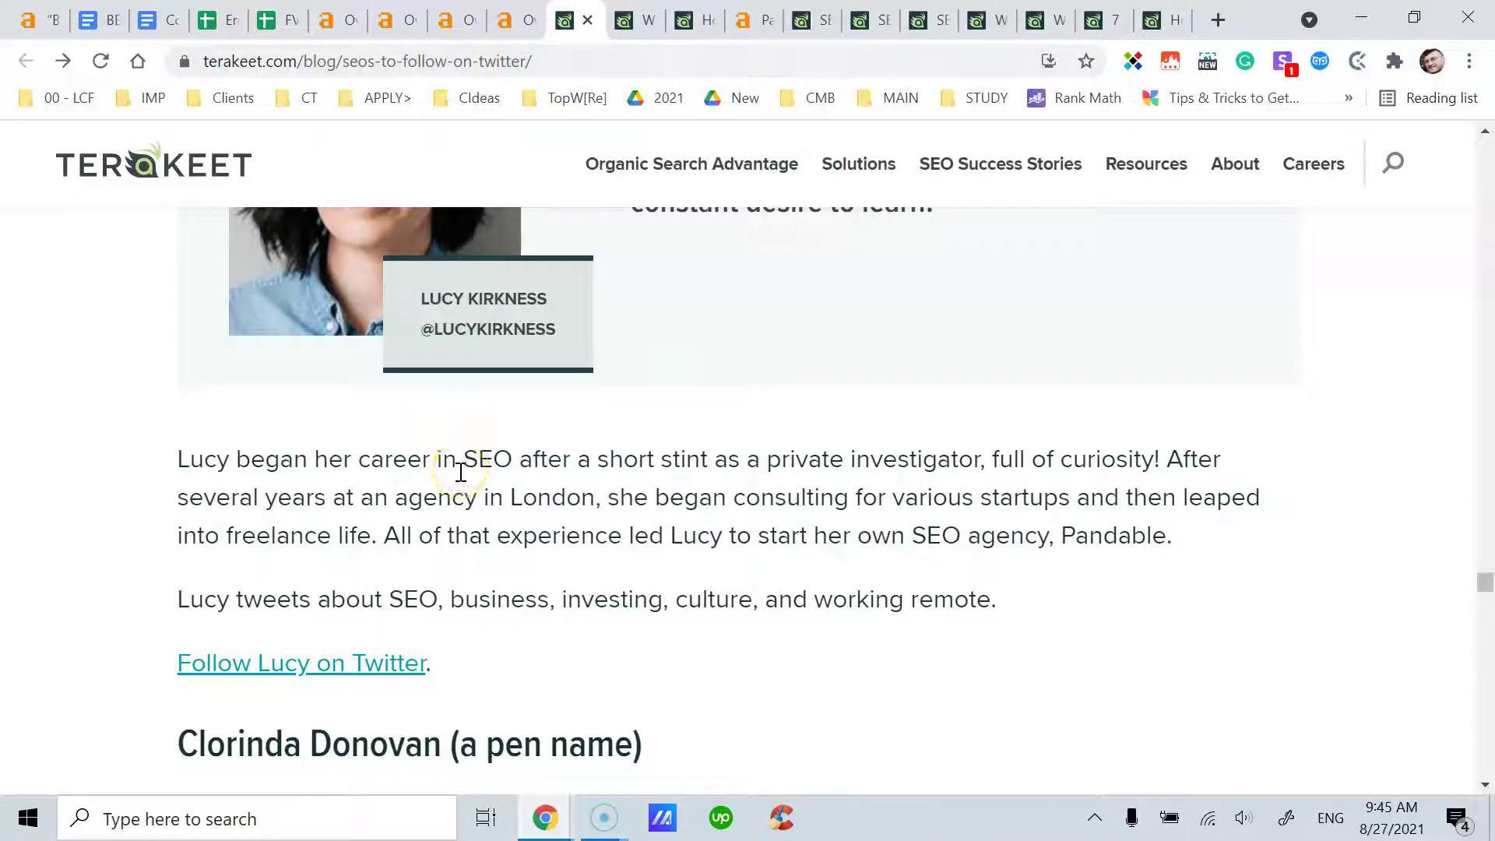
scroll(461, 471, down, 12)
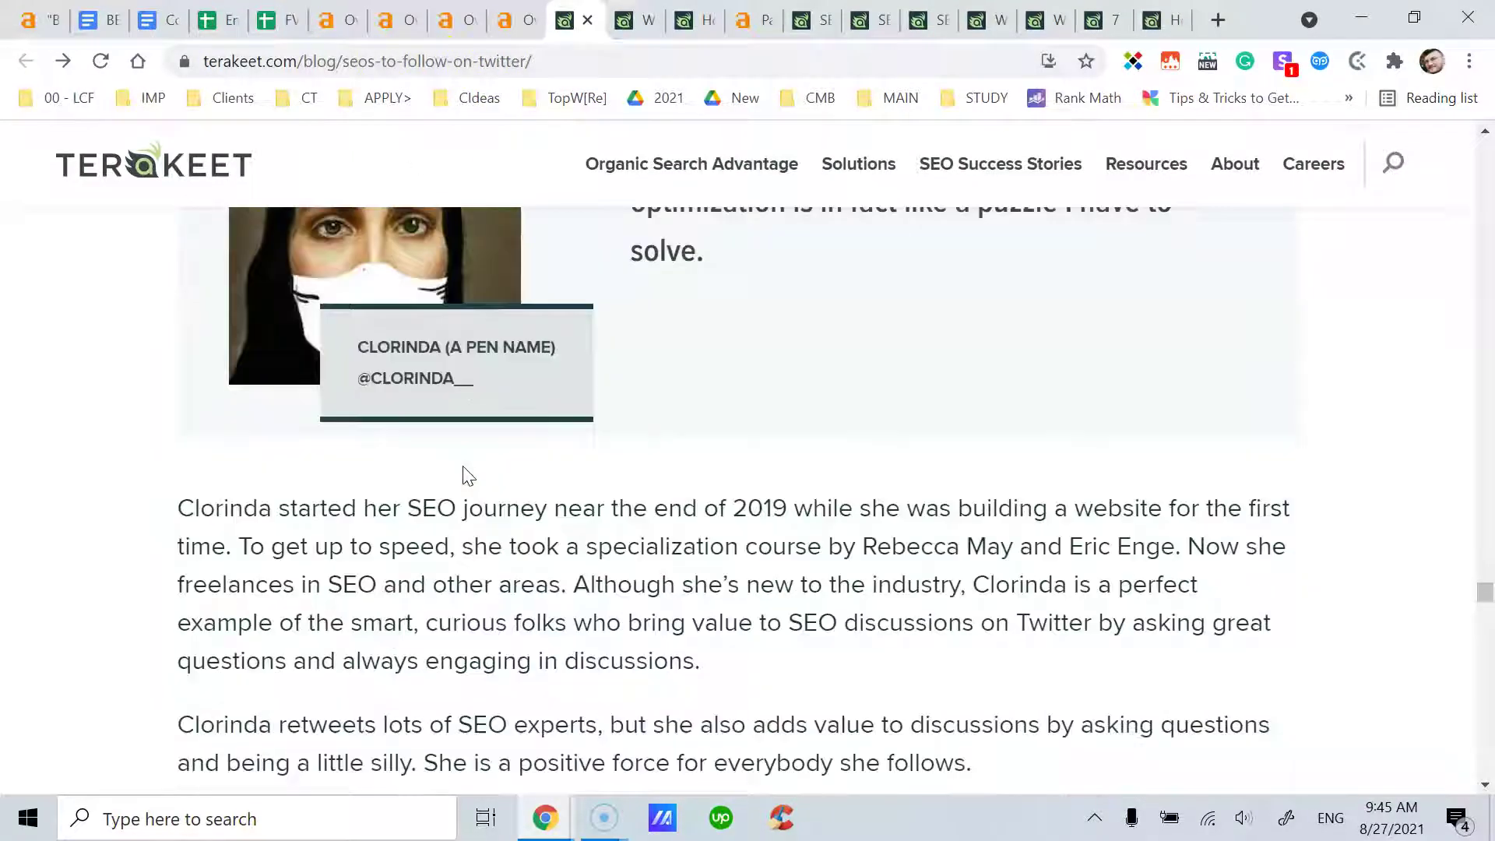
scroll(475, 479, down, 6)
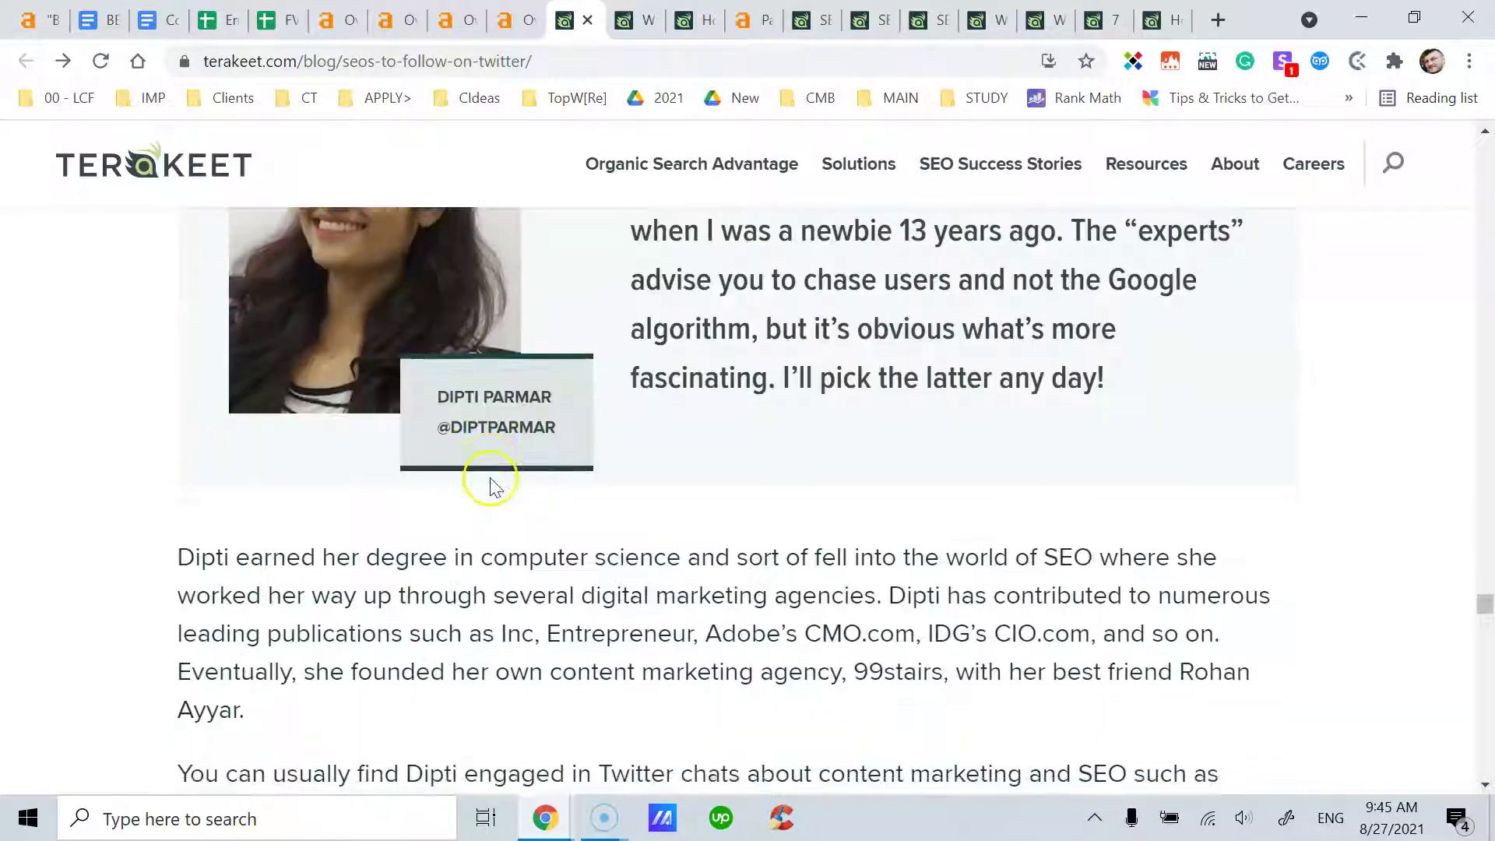
scroll(491, 483, down, 5)
scroll(490, 478, down, 4)
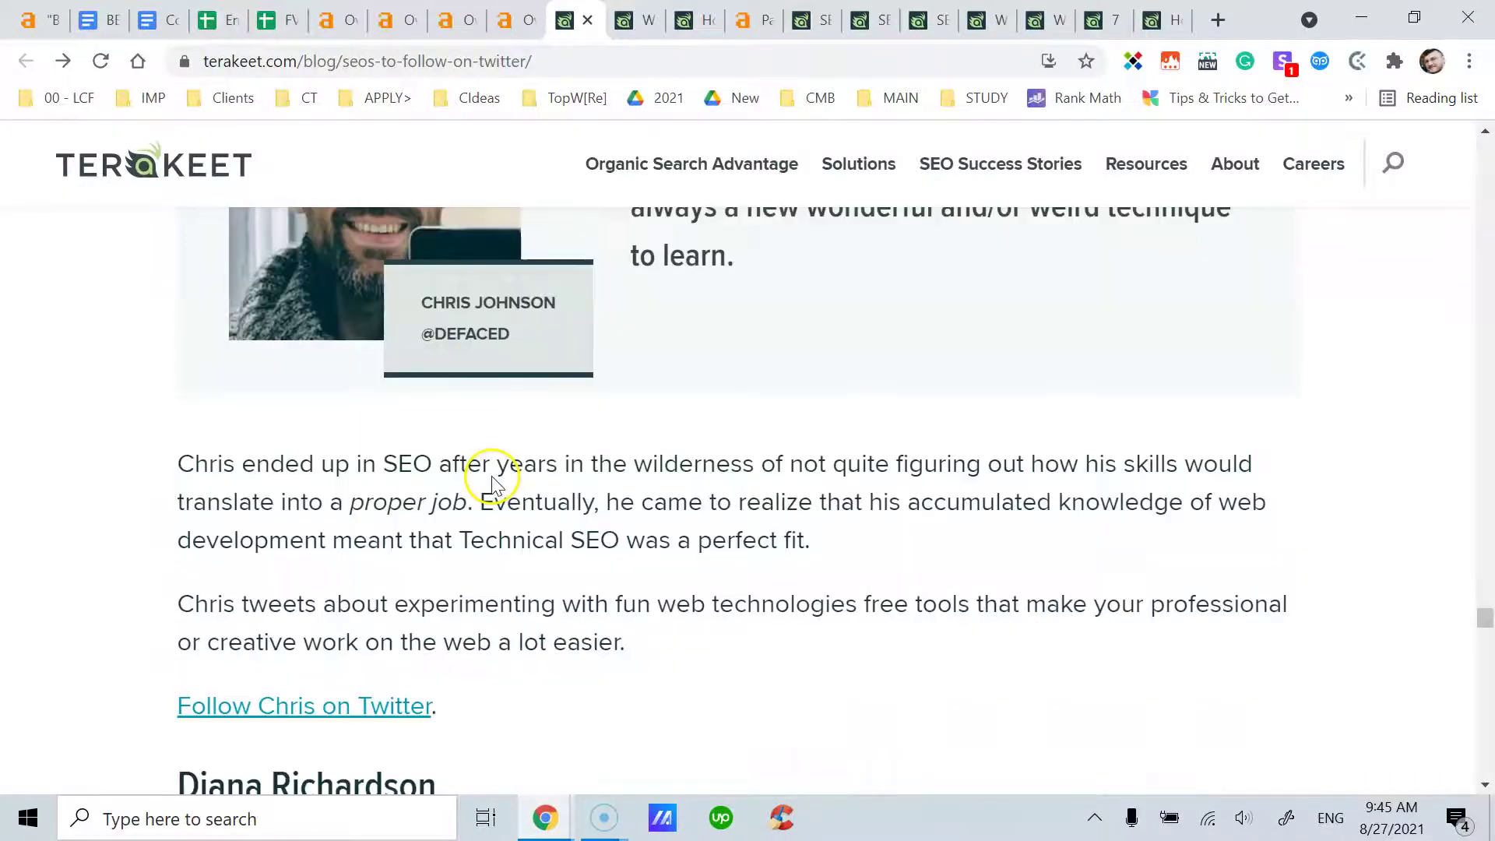
Examine the layout of the quote card beginning SEO lets me work on a lot of disparate problems and its bio
scroll(460, 374, up, 3)
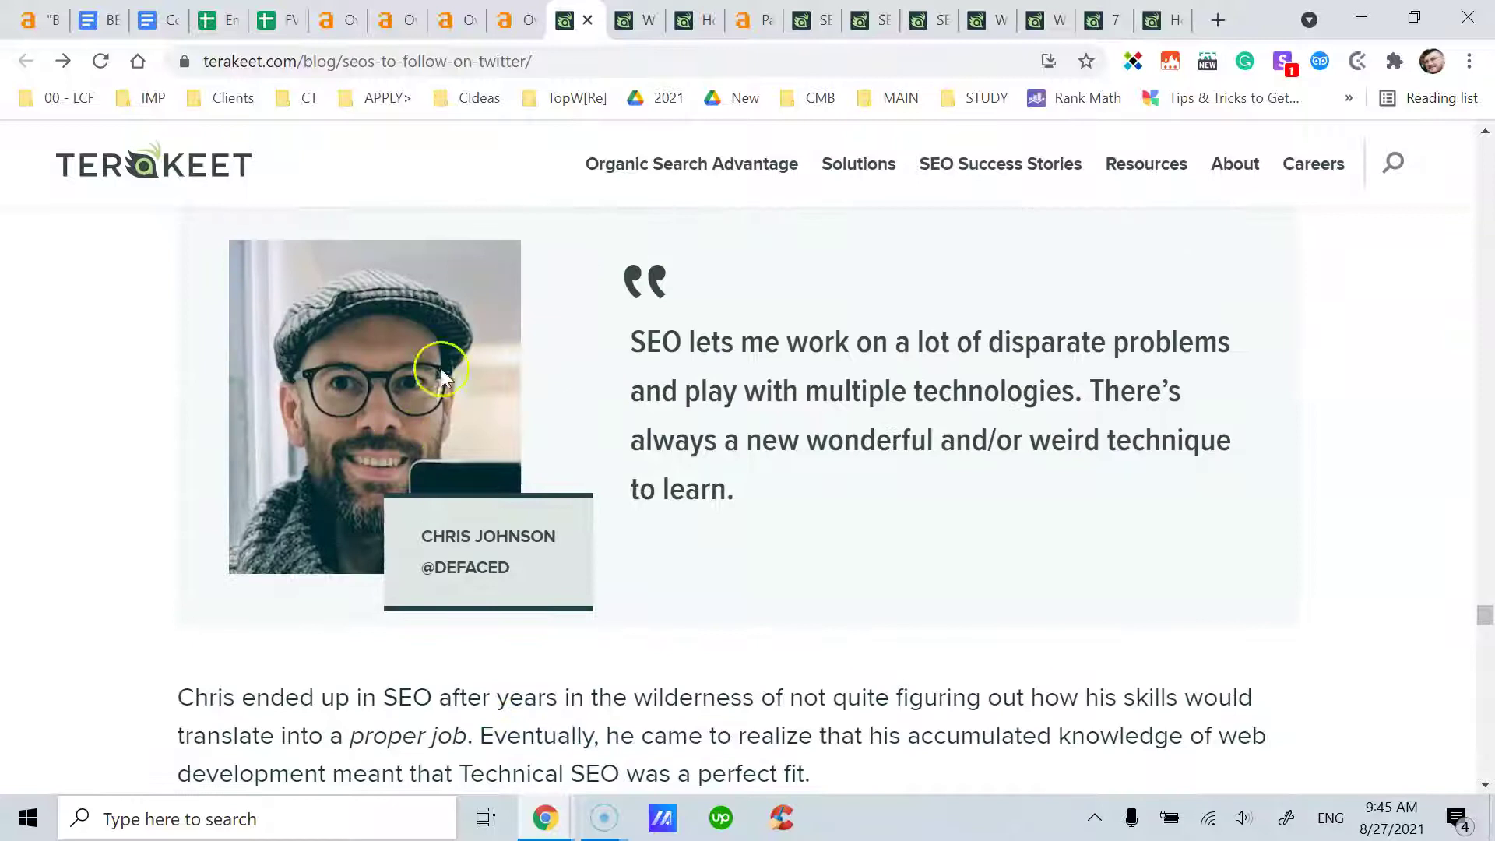
scroll(682, 385, down, 1)
scroll(683, 385, up, 2)
scroll(684, 389, down, 4)
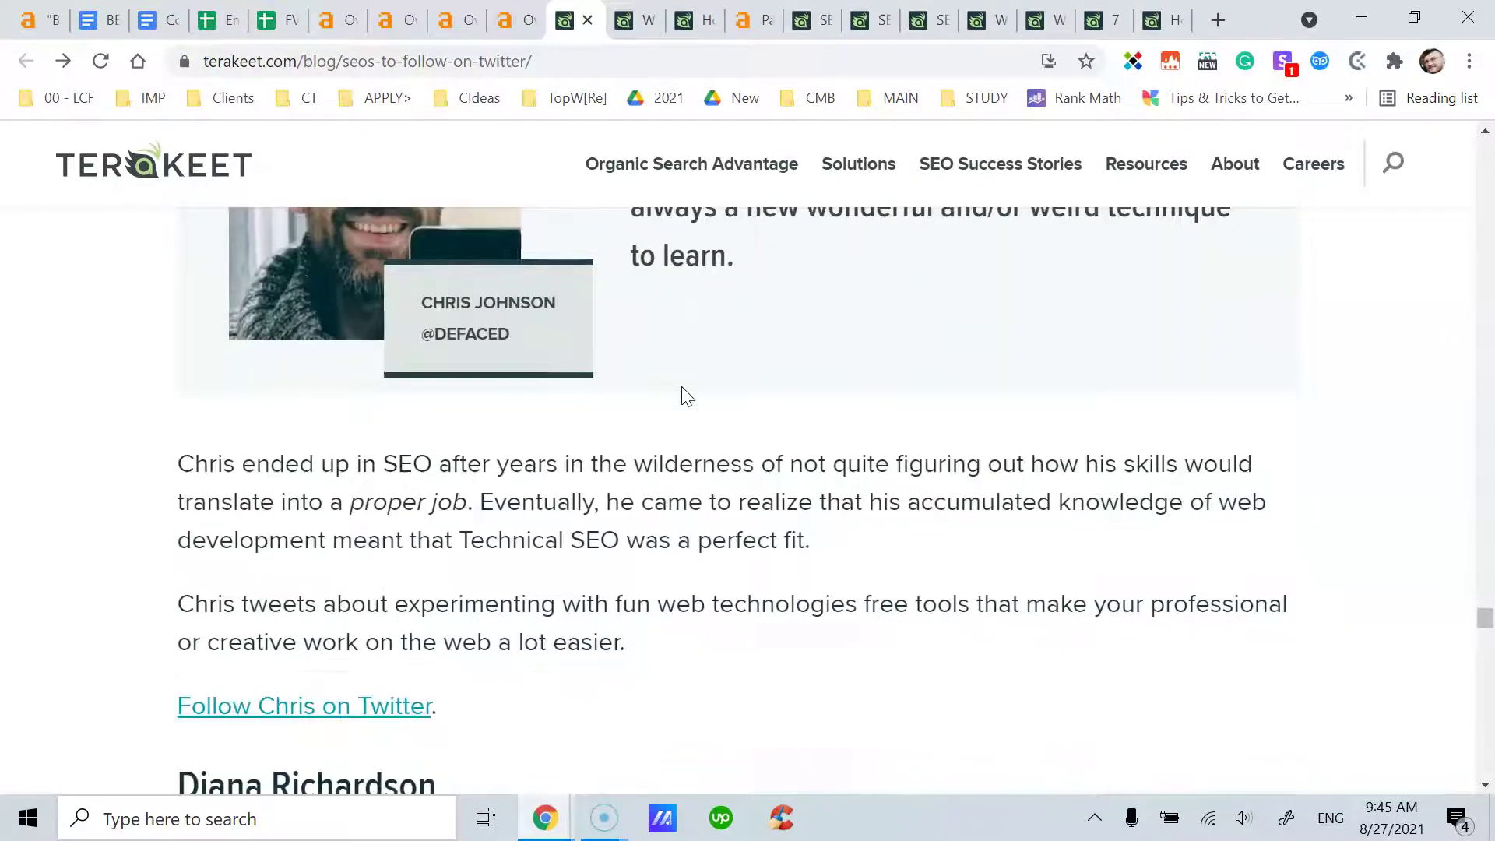
scroll(684, 393, up, 3)
scroll(685, 385, up, 2)
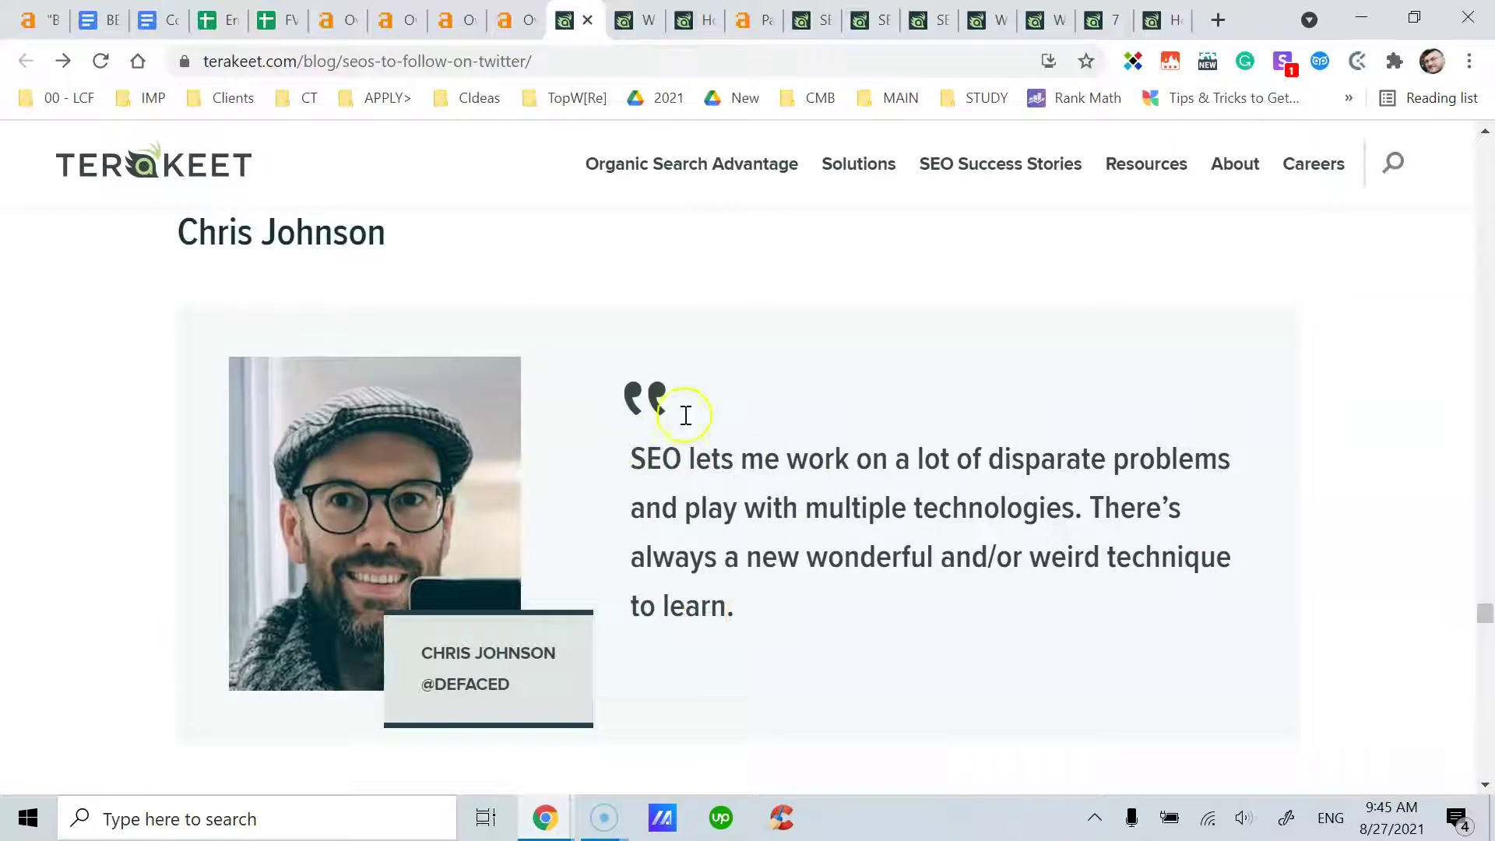
scroll(677, 517, up, 2)
scroll(683, 507, down, 3)
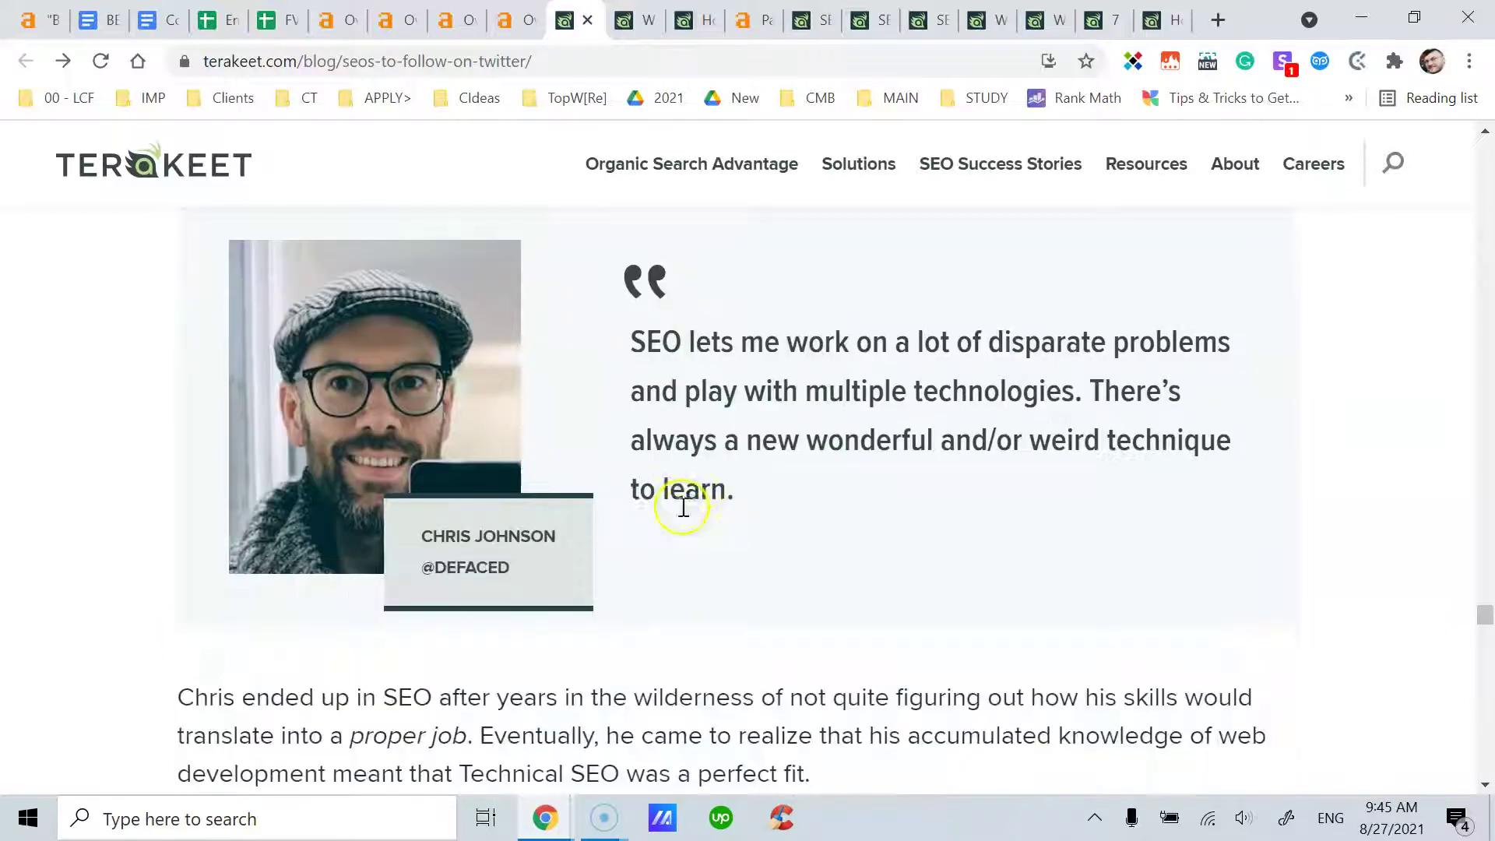
Read the bio and tweet-topics paragraphs beneath the quote card beginning SEO lets me work on a lot of disparate problems
scroll(683, 507, up, 2)
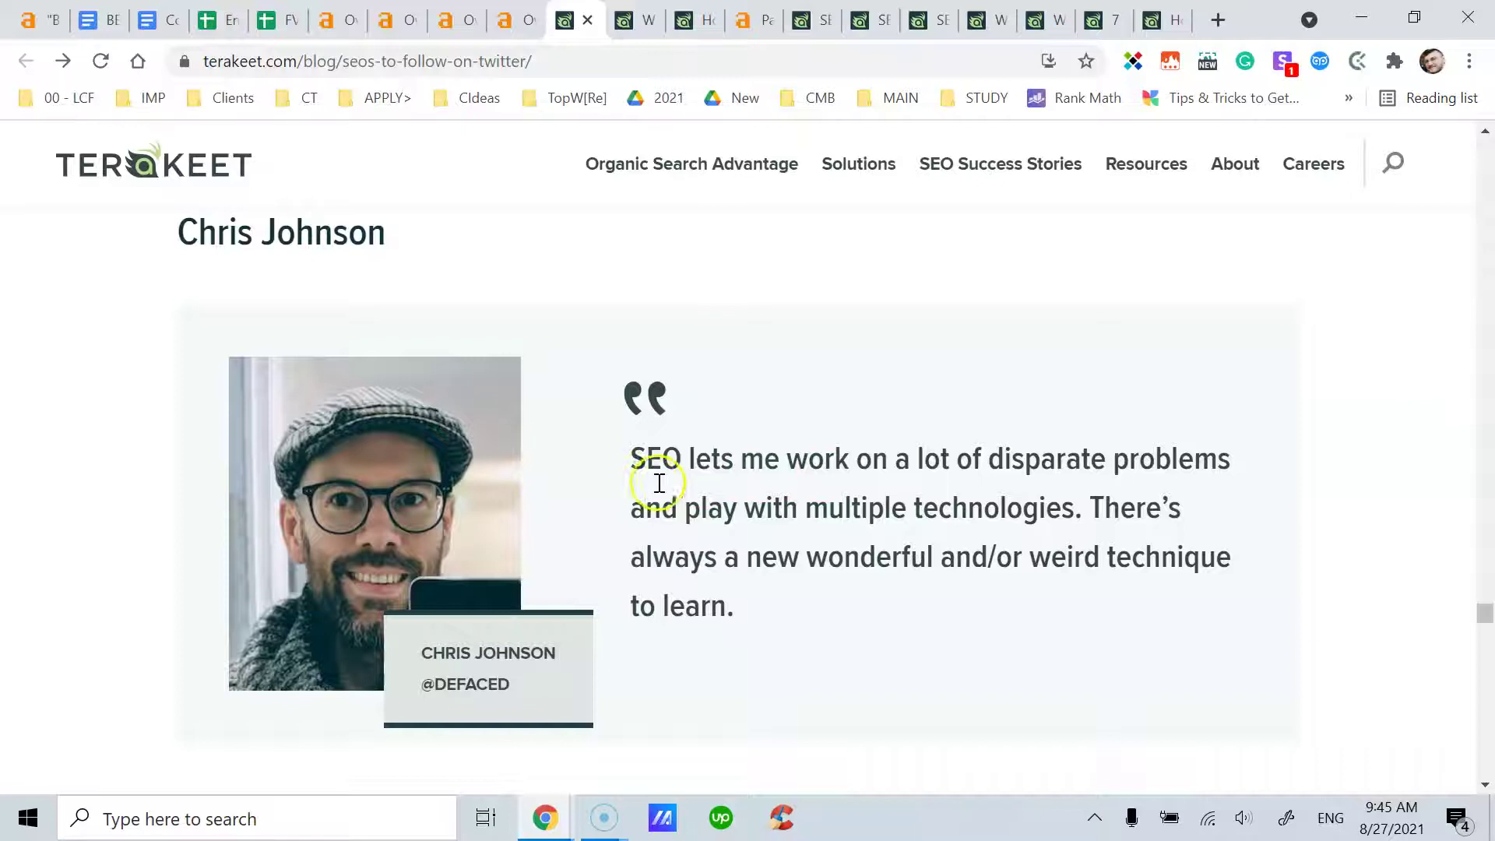
scroll(762, 484, down, 3)
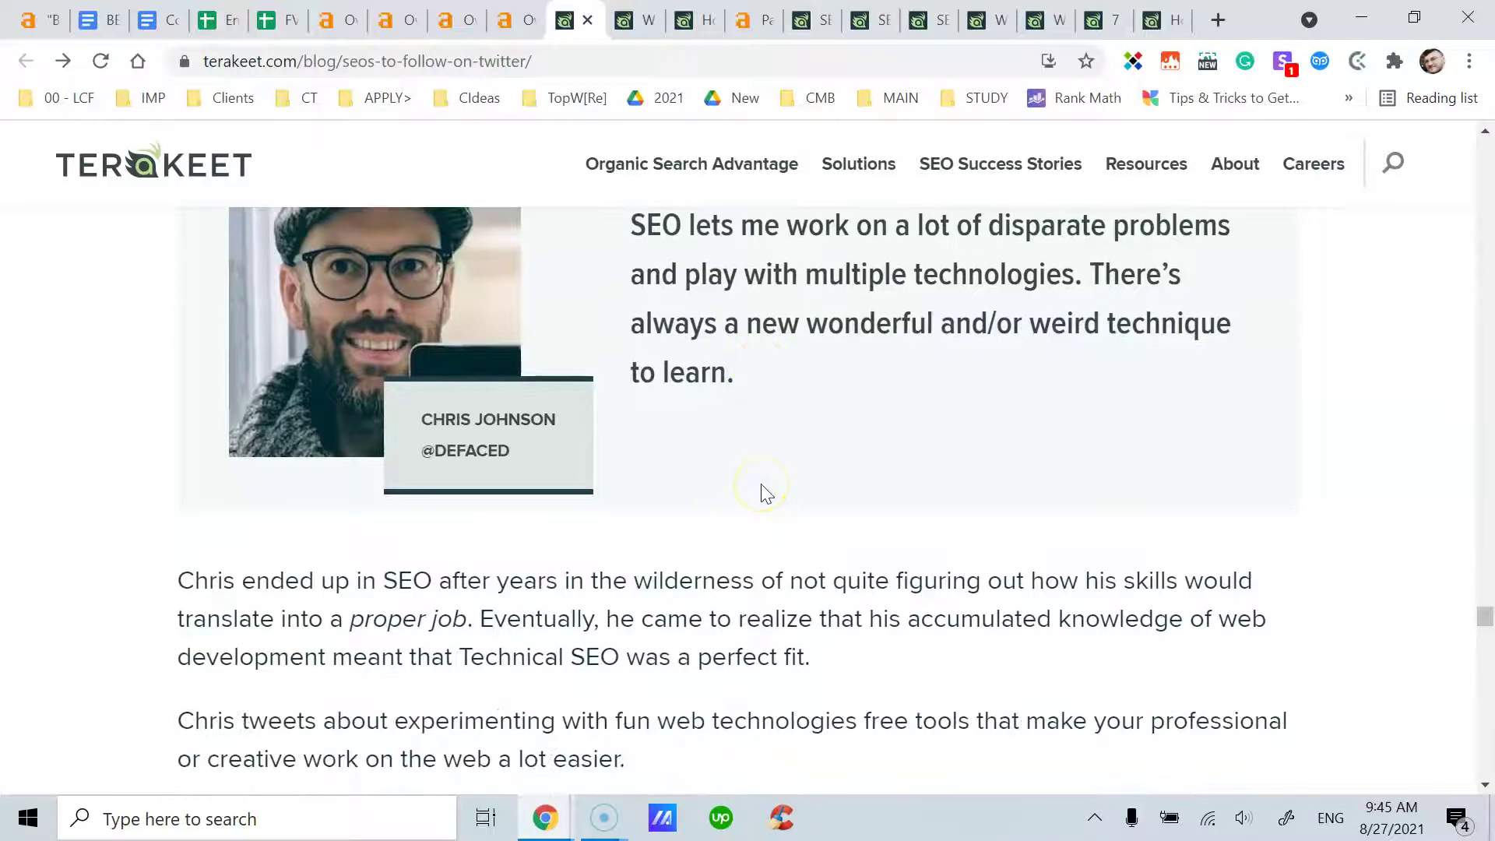
scroll(761, 490, down, 3)
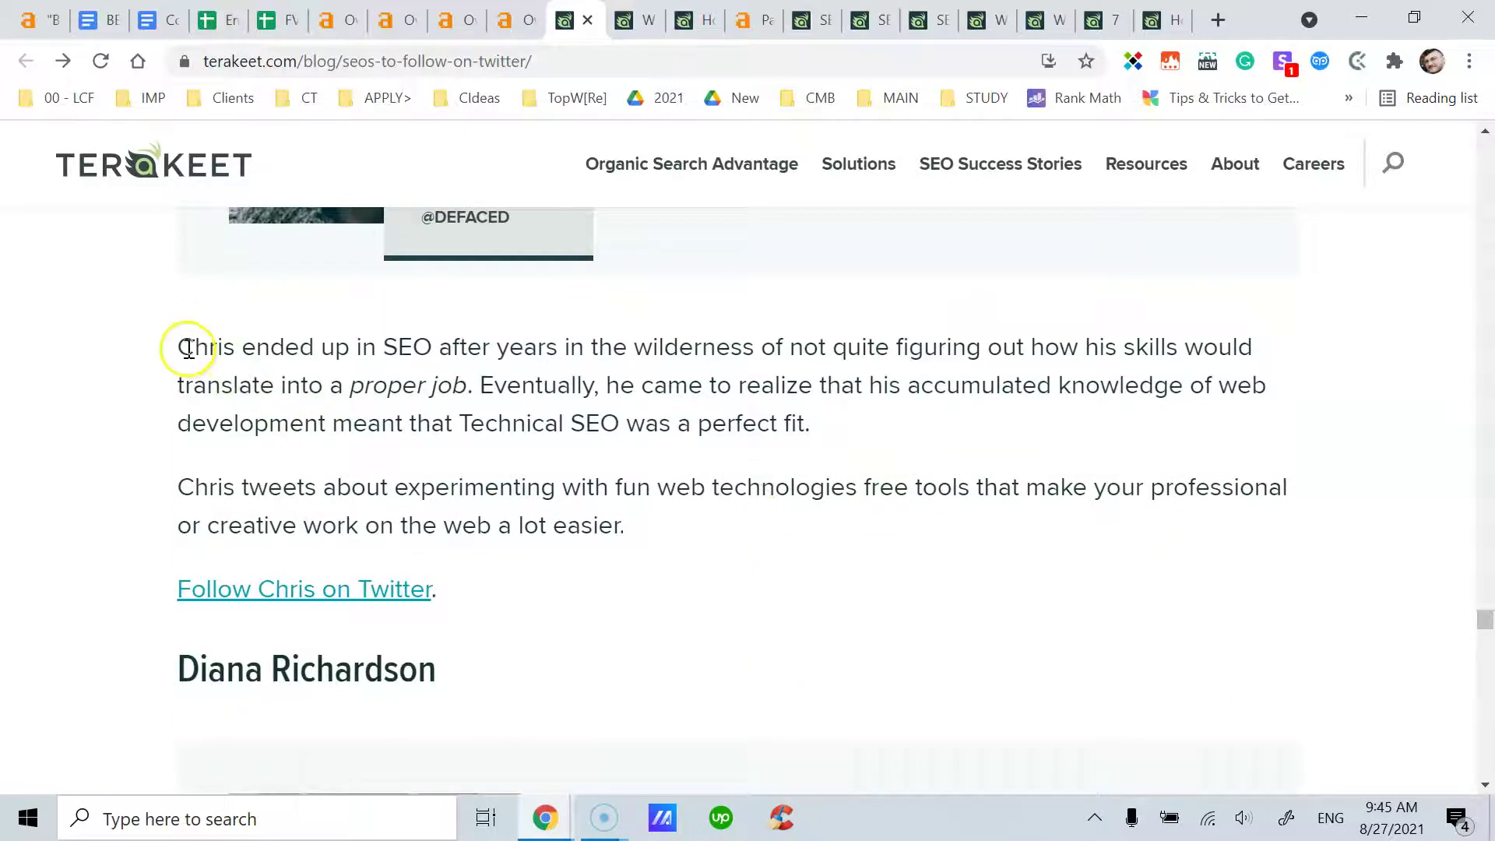
drag(184, 347, 836, 436)
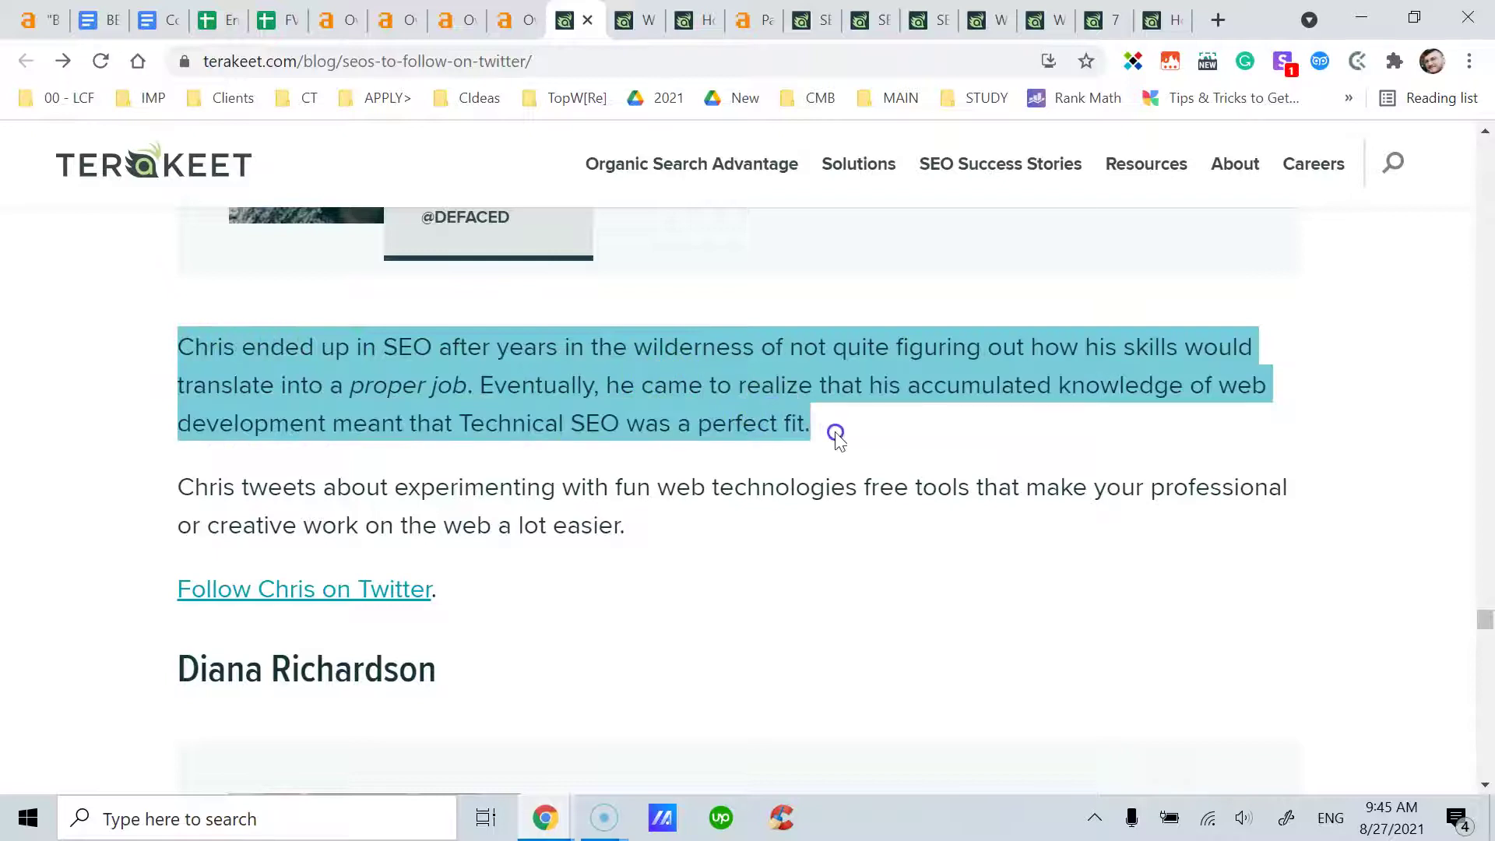
click(836, 436)
scroll(834, 434, up, 3)
scroll(550, 361, down, 4)
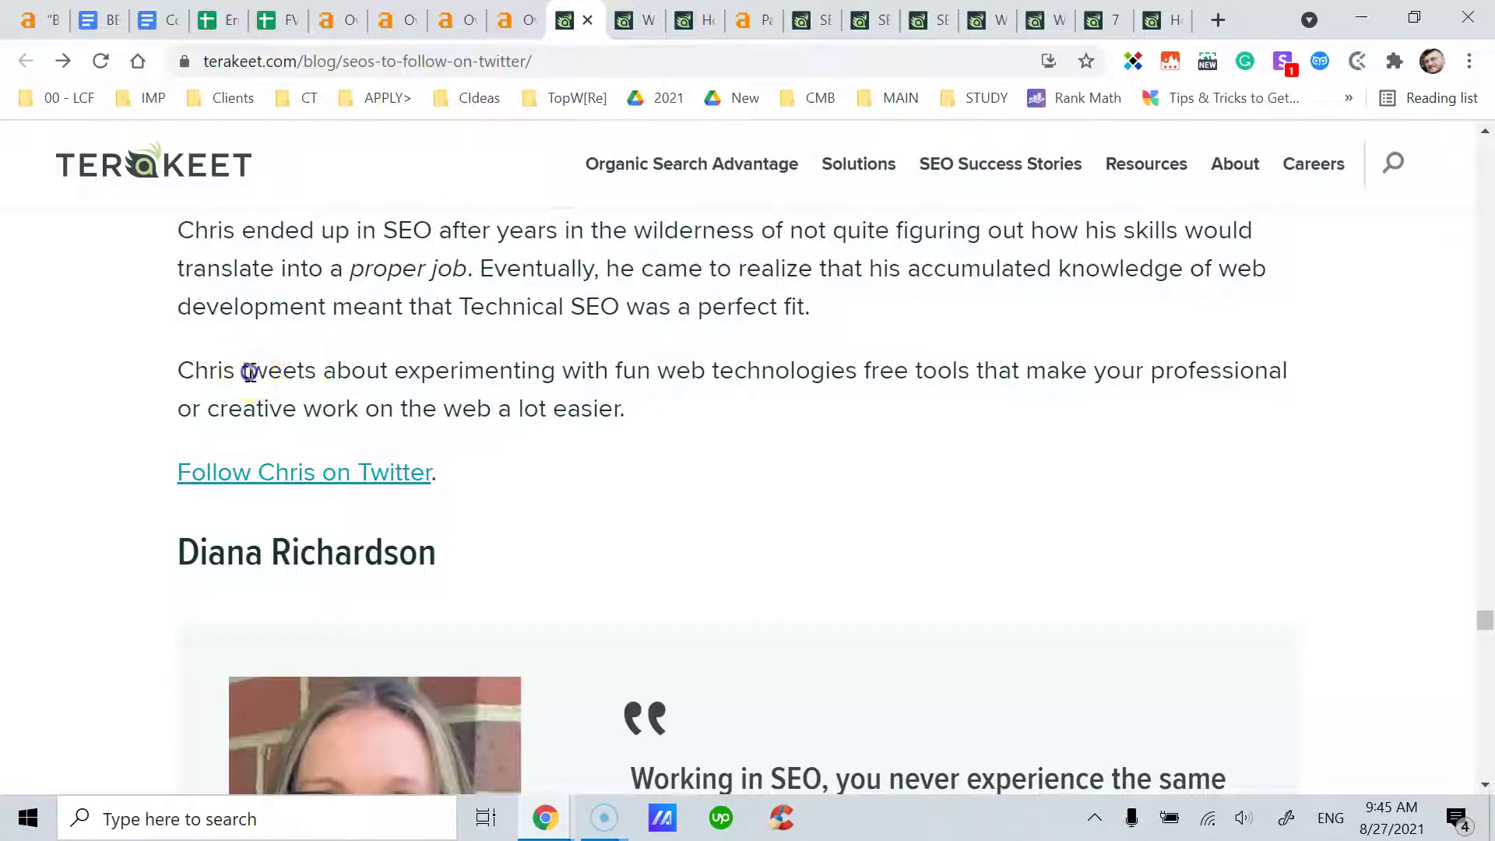
scroll(609, 424, down, 4)
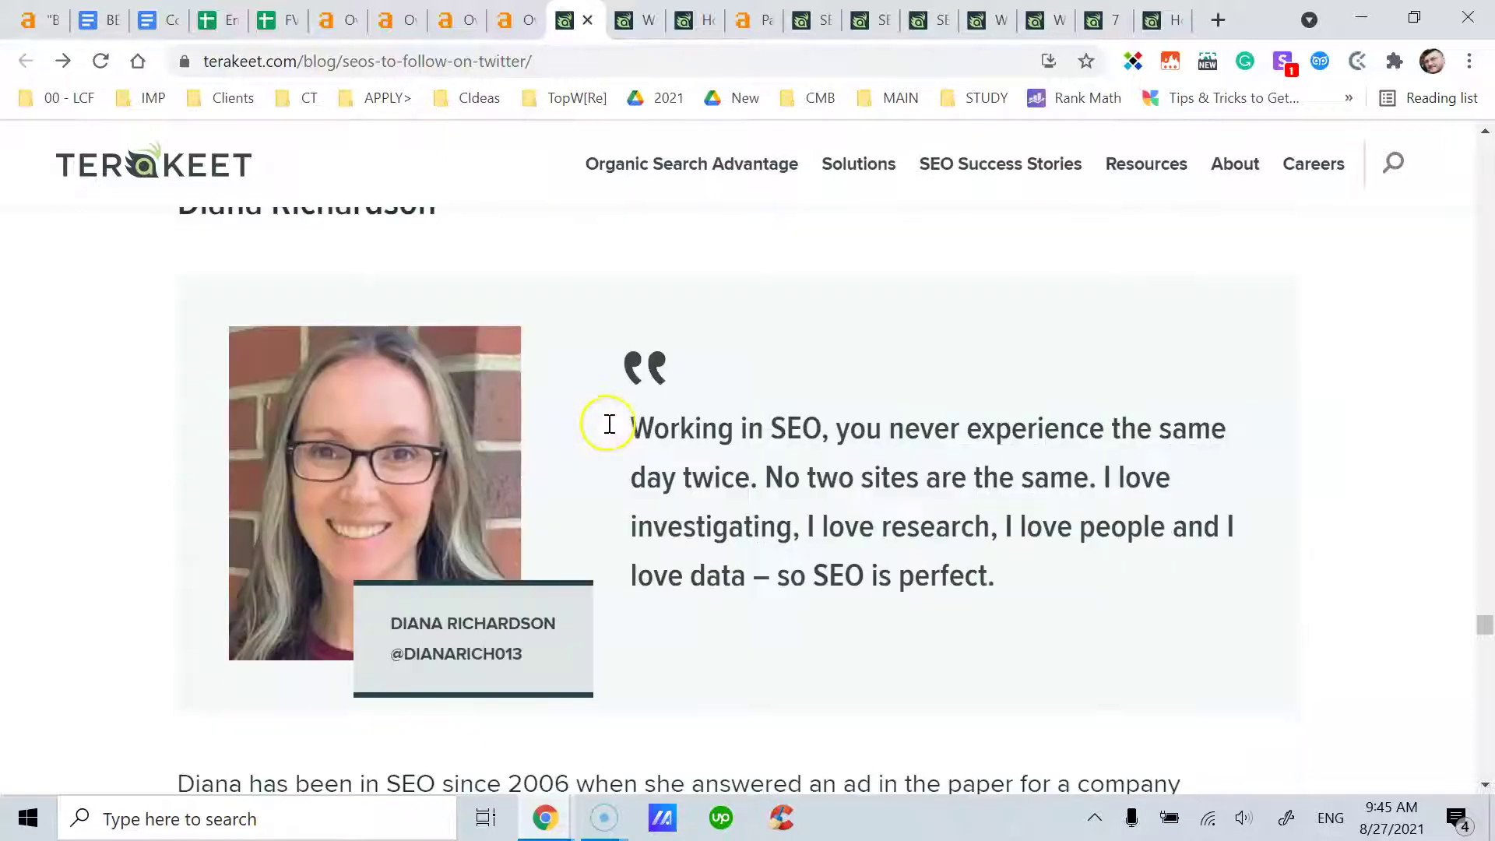
Skim the expert entries from the quote Working in SEO, you never experience the same day twice to SEO offers an endless opportunity to learn
scroll(610, 431, down, 15)
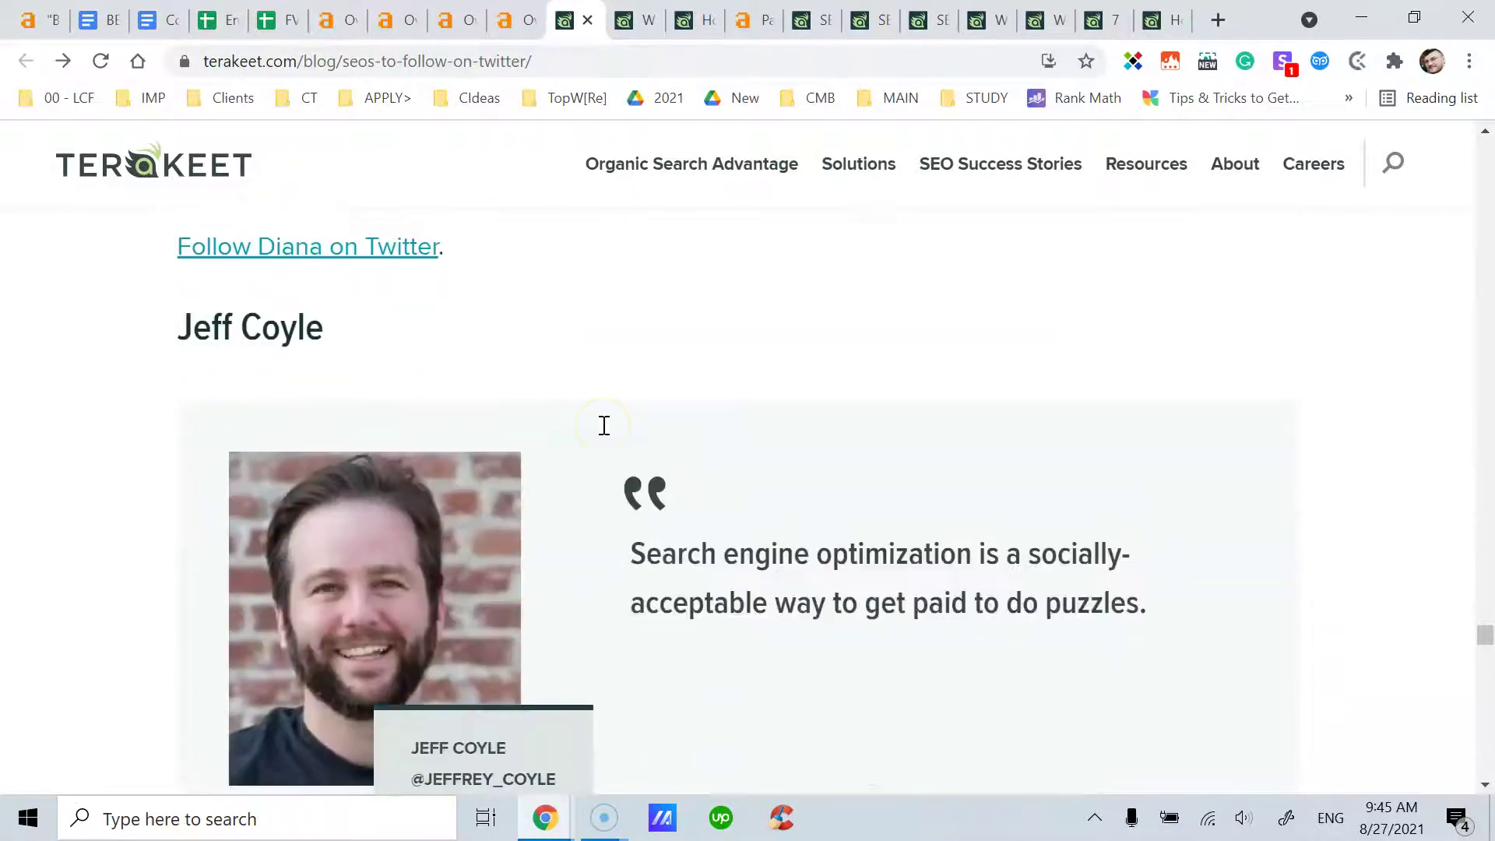
scroll(604, 425, down, 20)
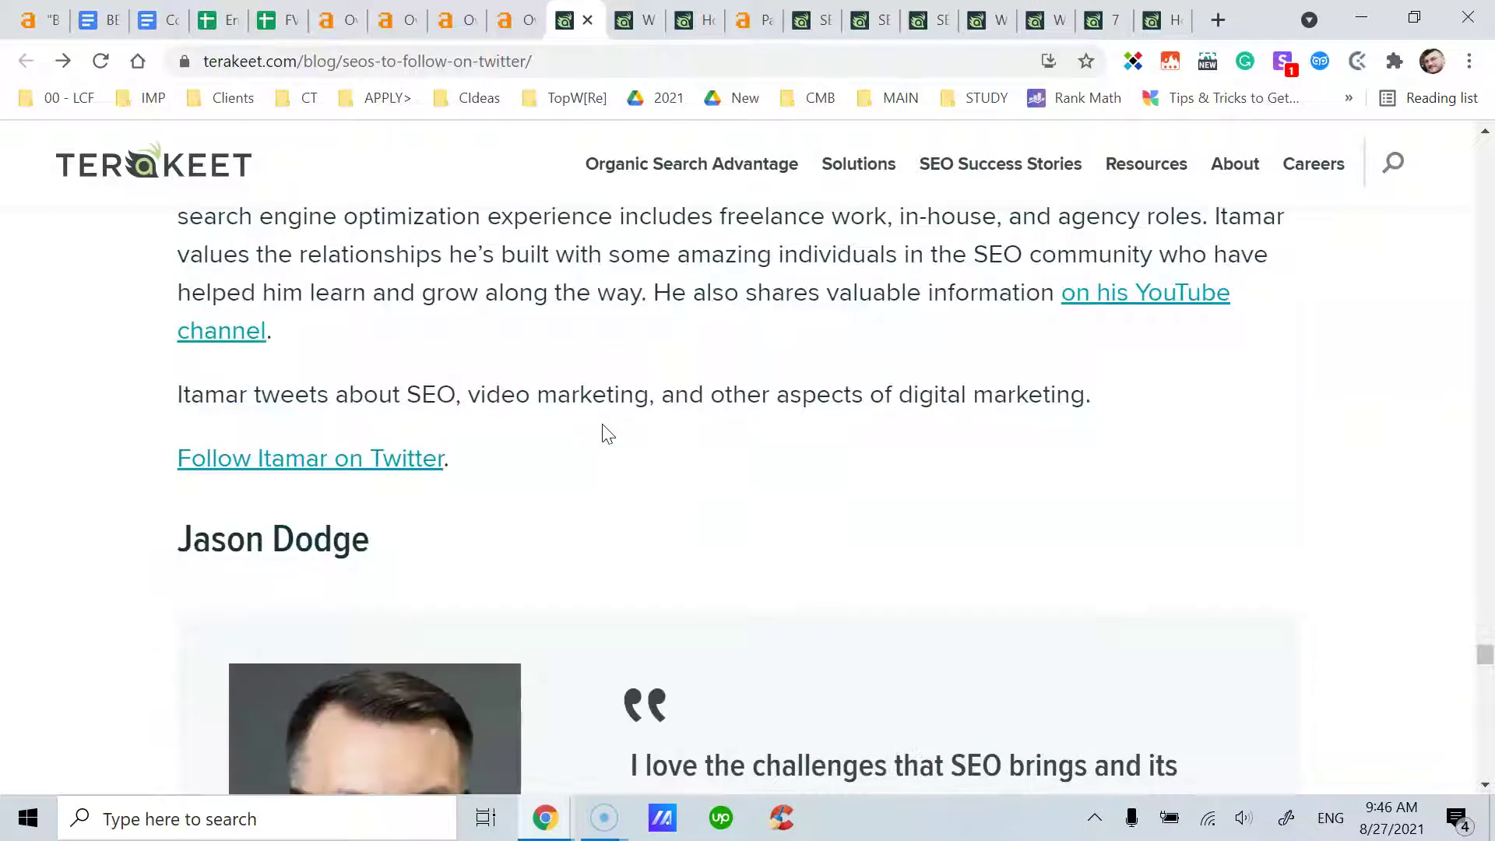
scroll(608, 435, down, 4)
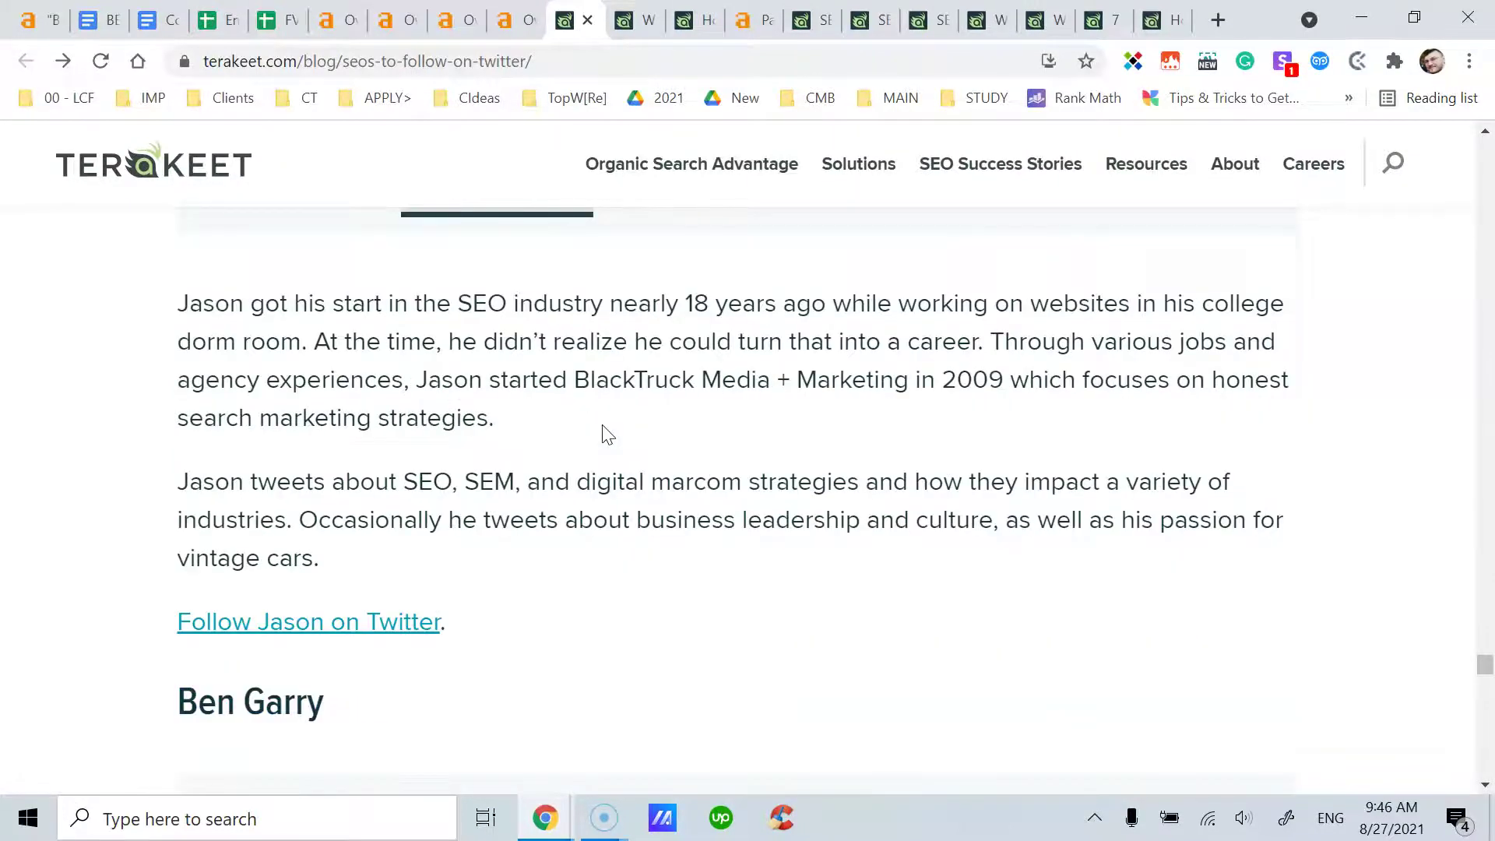
scroll(605, 432, down, 7)
click(685, 374)
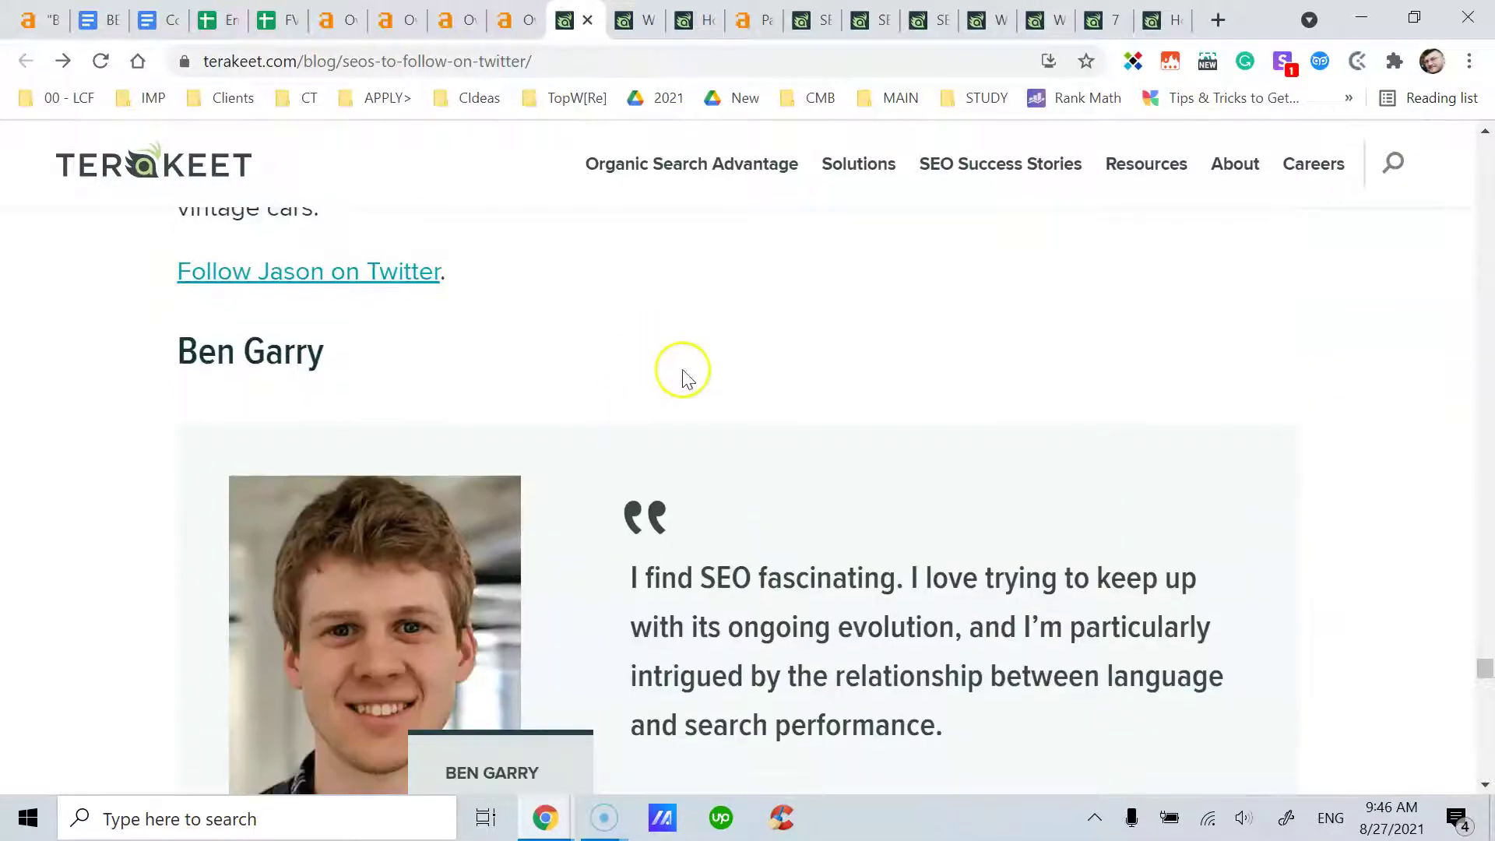
scroll(683, 390, down, 6)
scroll(682, 390, down, 8)
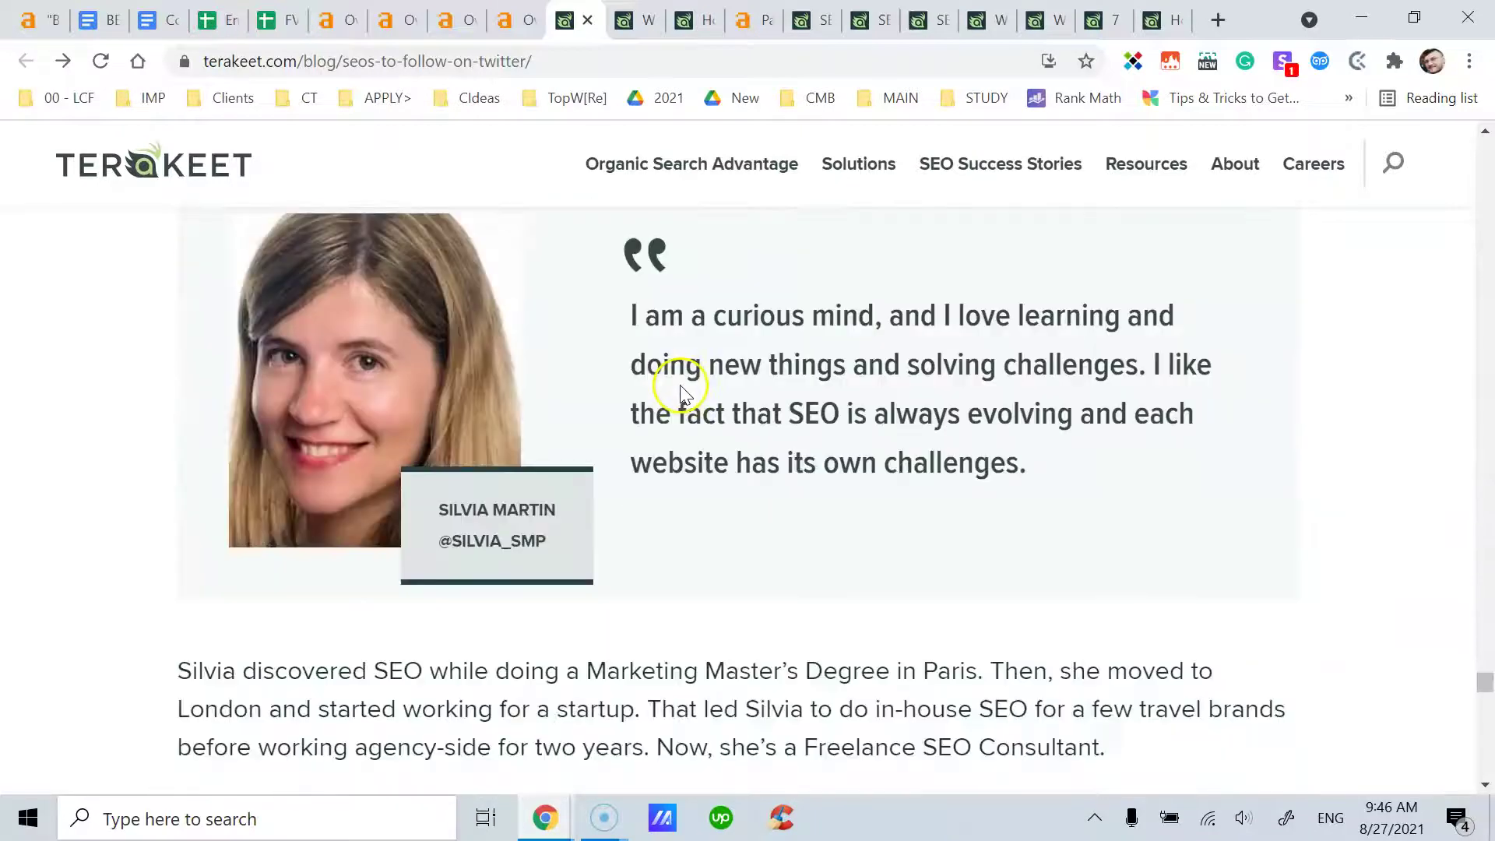
scroll(742, 390, down, 4)
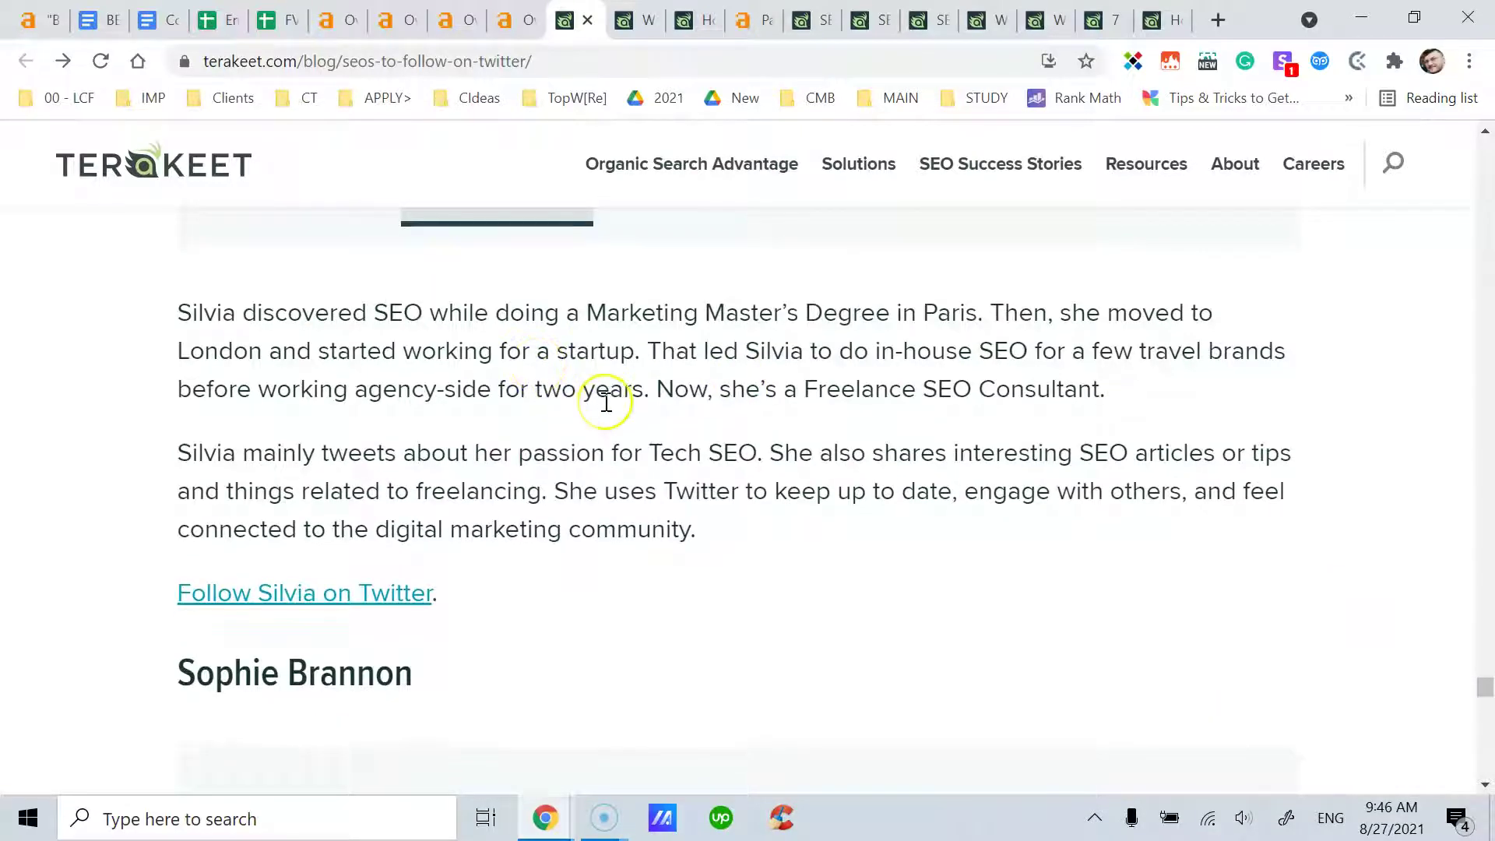
scroll(606, 402, down, 4)
scroll(605, 402, down, 5)
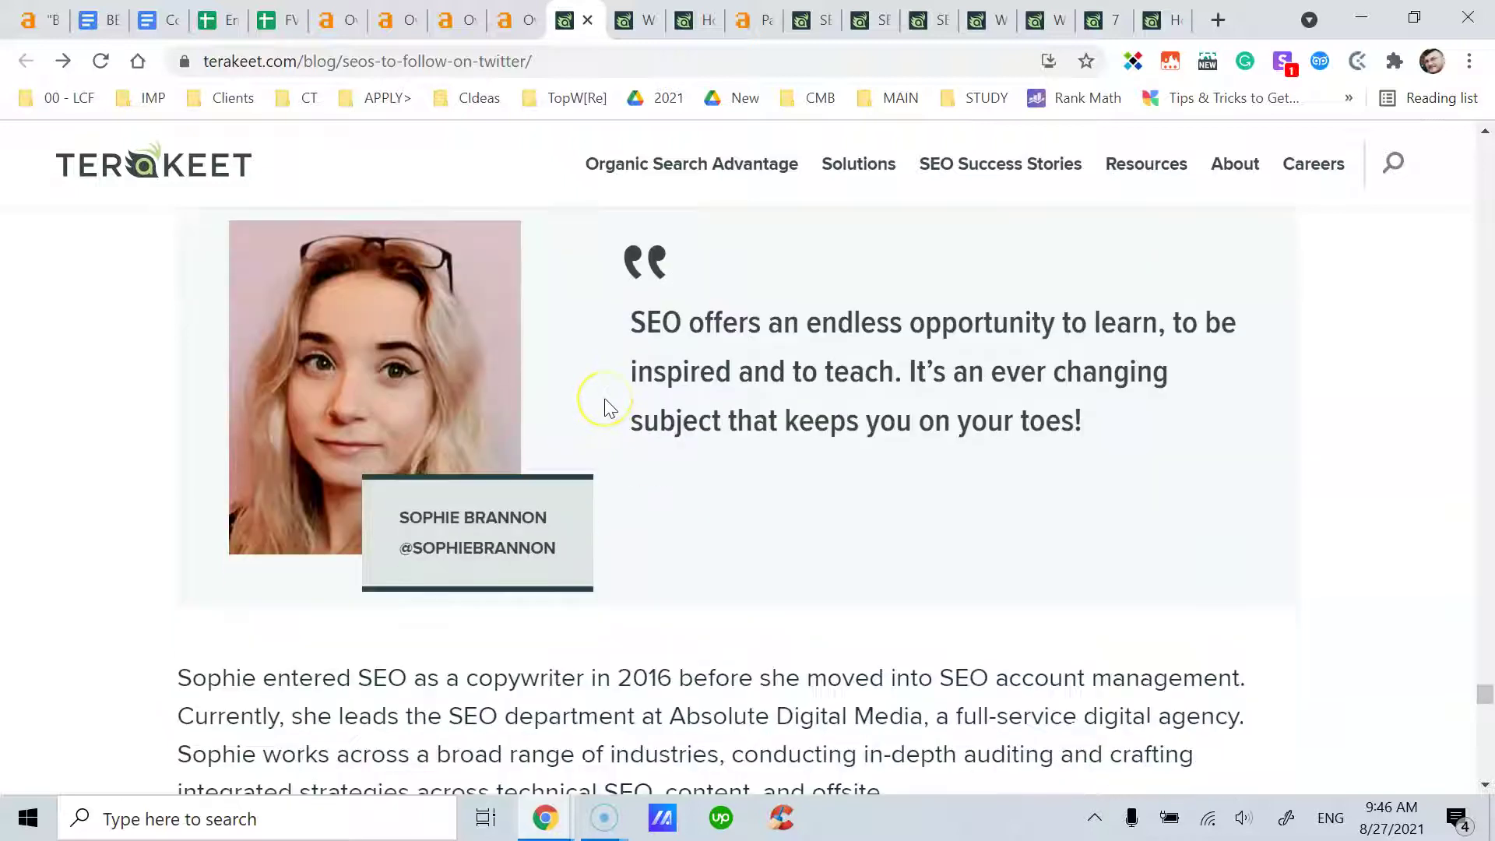
Review the expert bios, tweet topics and Twitter links up to the quote There are so many ways to make money in SEO
scroll(536, 441, down, 3)
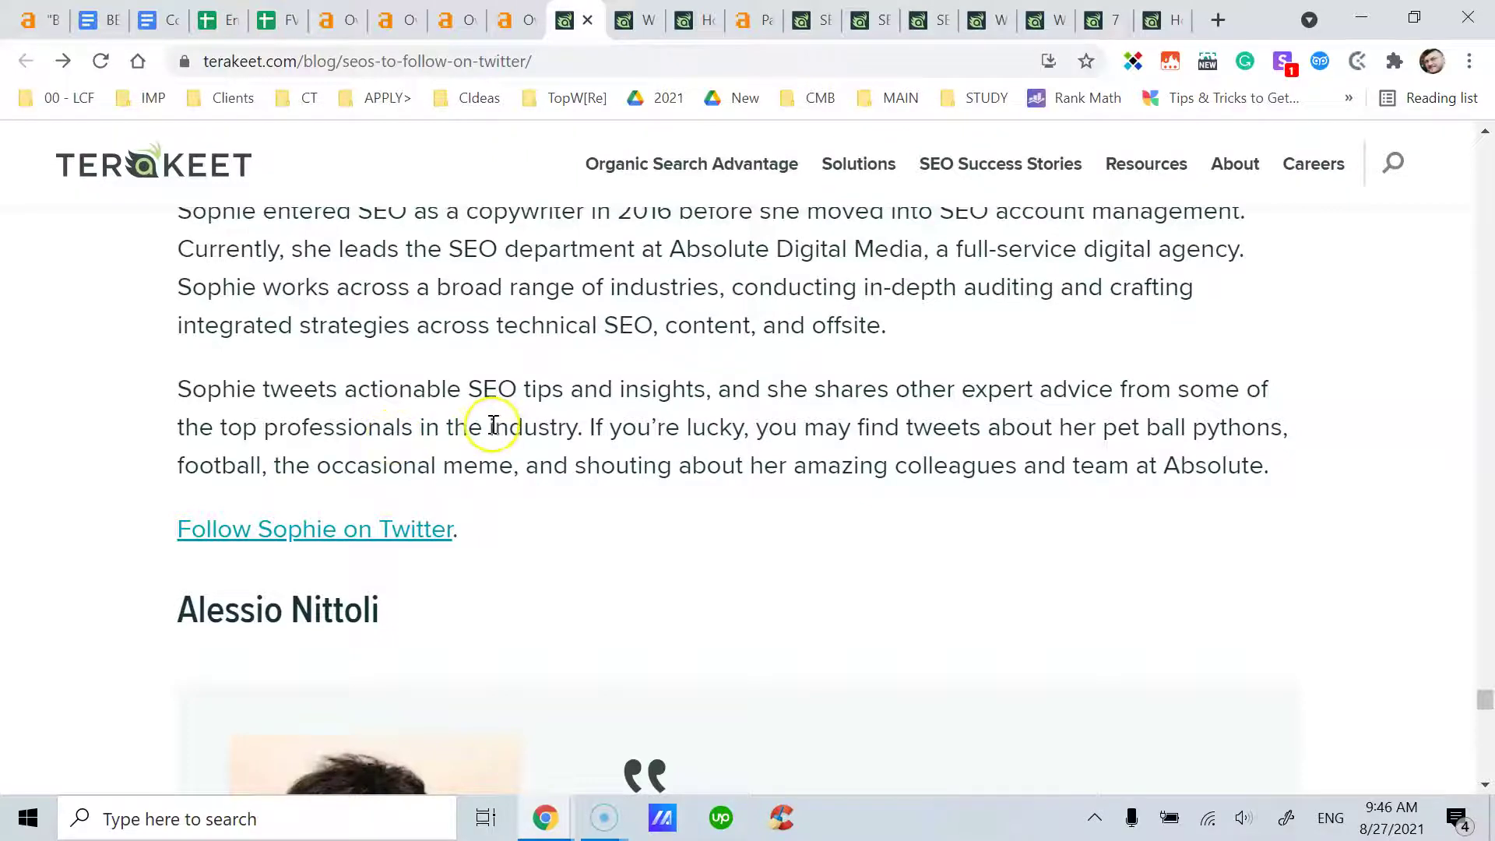
scroll(491, 431, down, 4)
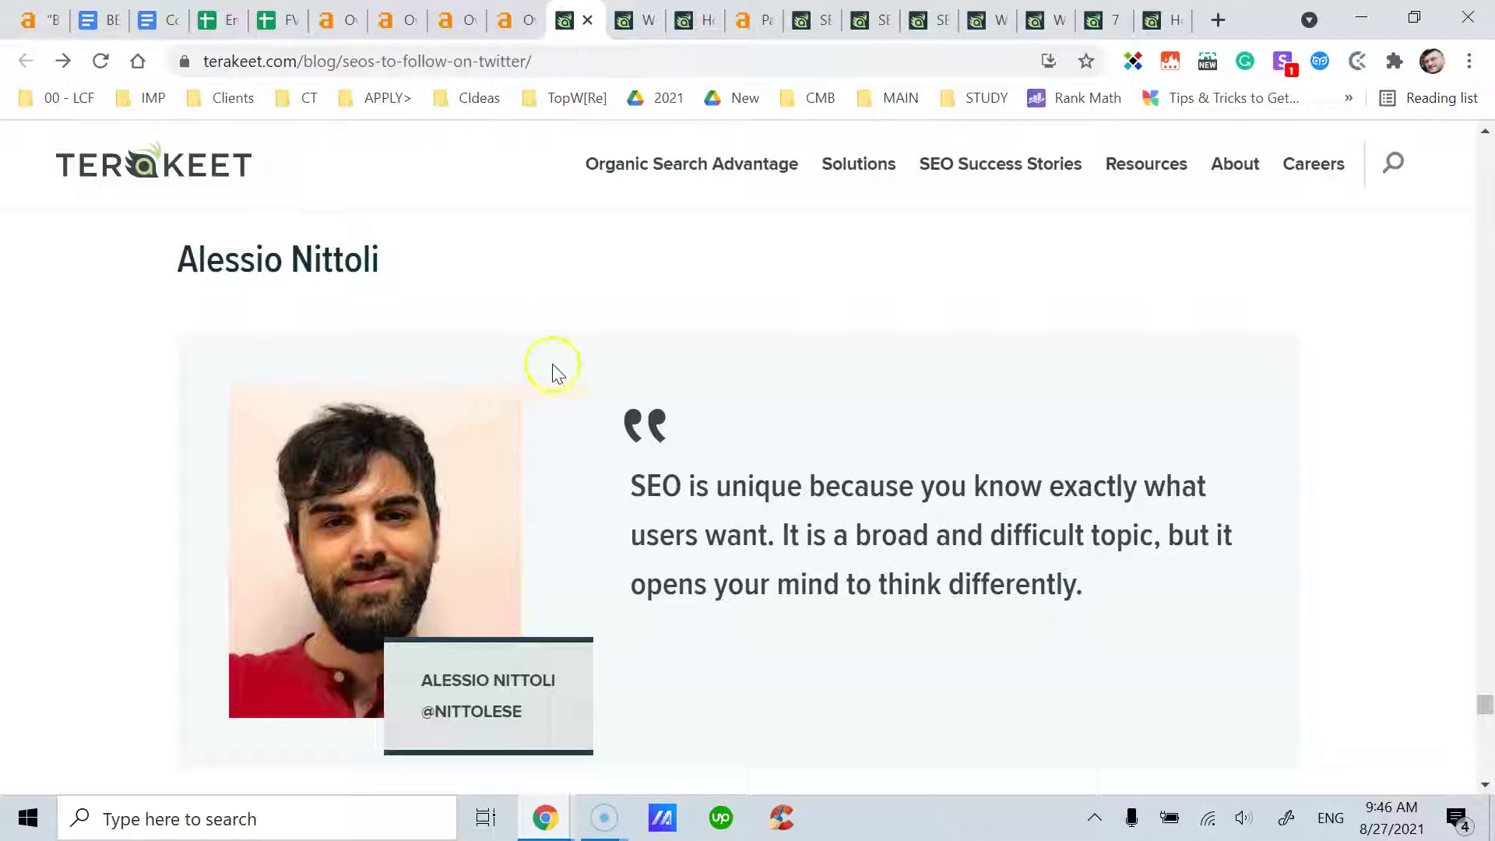
scroll(555, 366, down, 7)
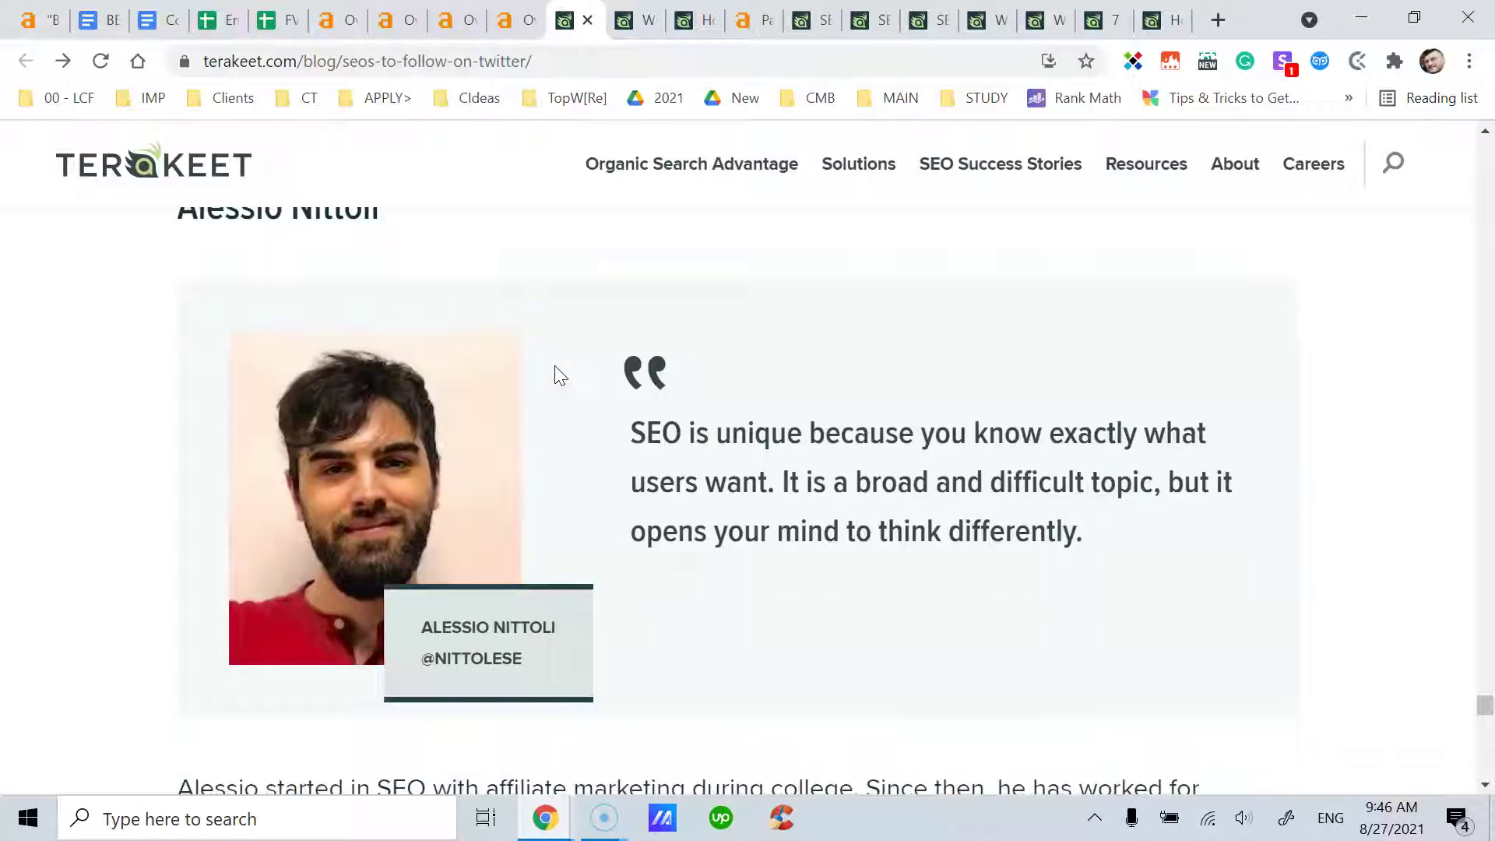
scroll(560, 376, down, 6)
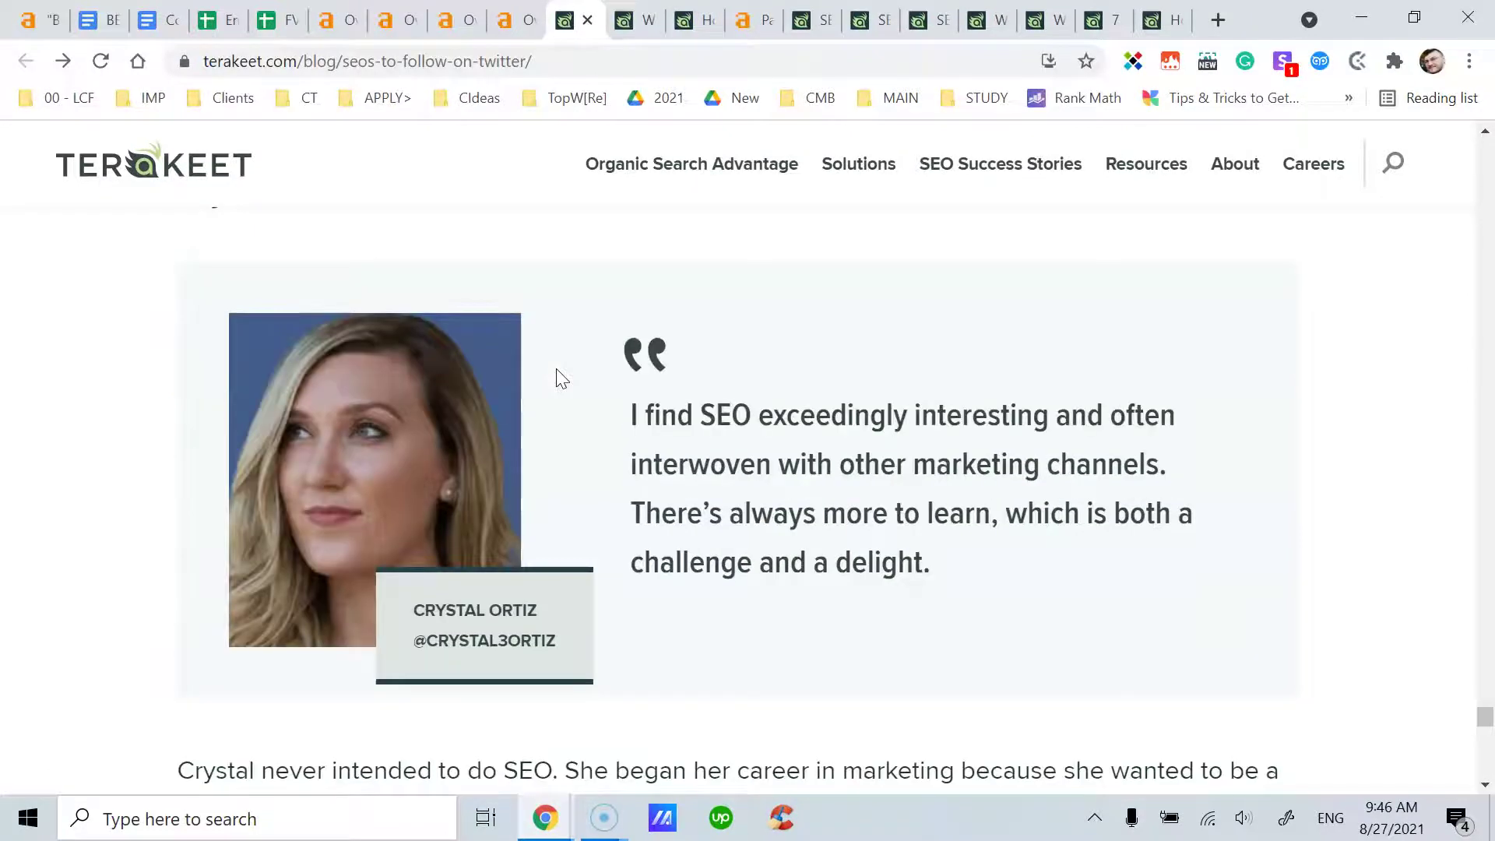
scroll(563, 379, down, 4)
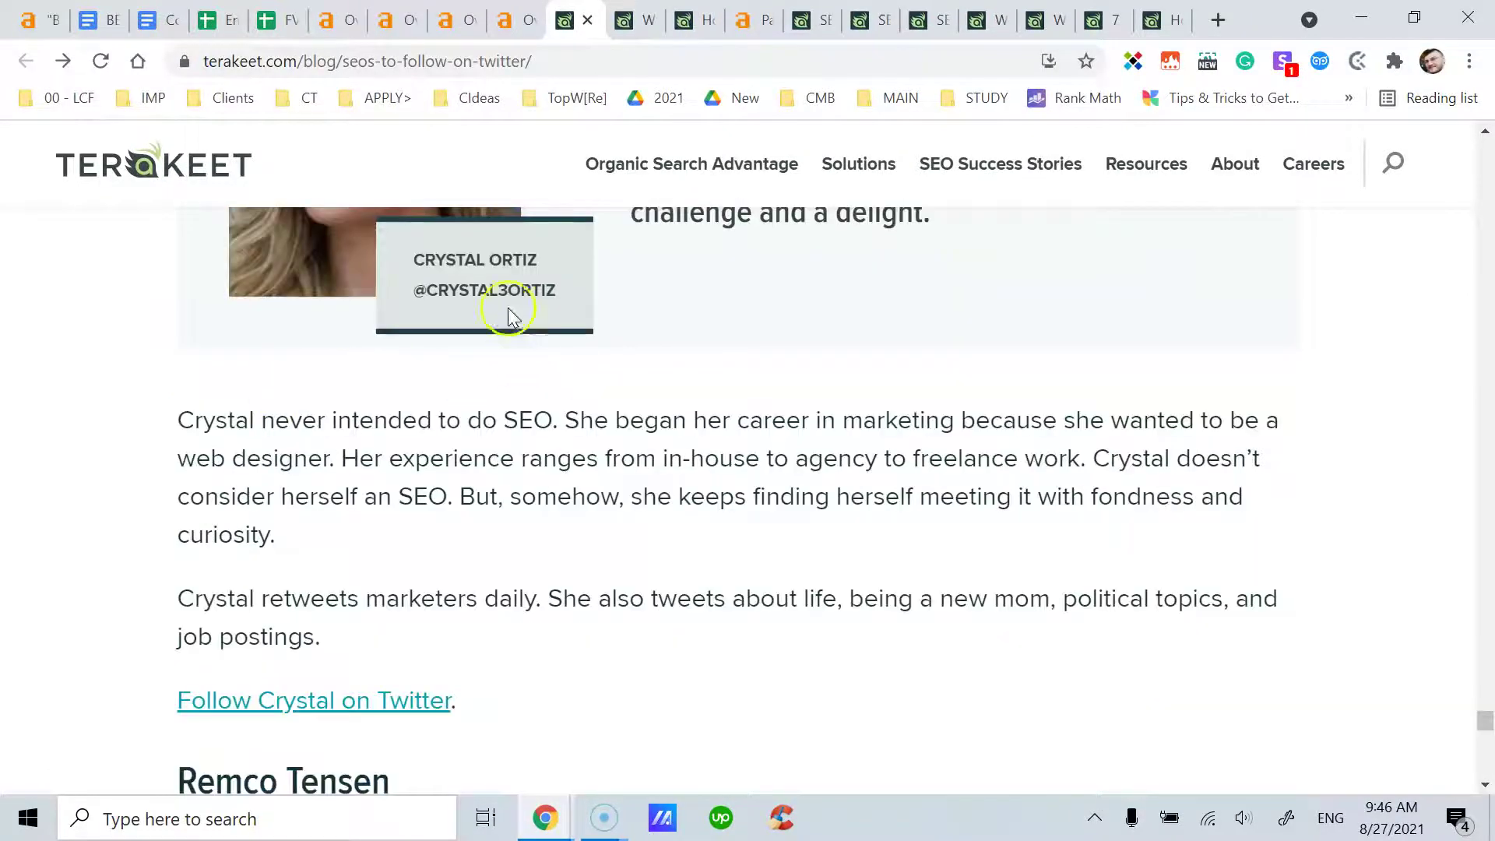
scroll(536, 447, down, 3)
scroll(543, 451, down, 3)
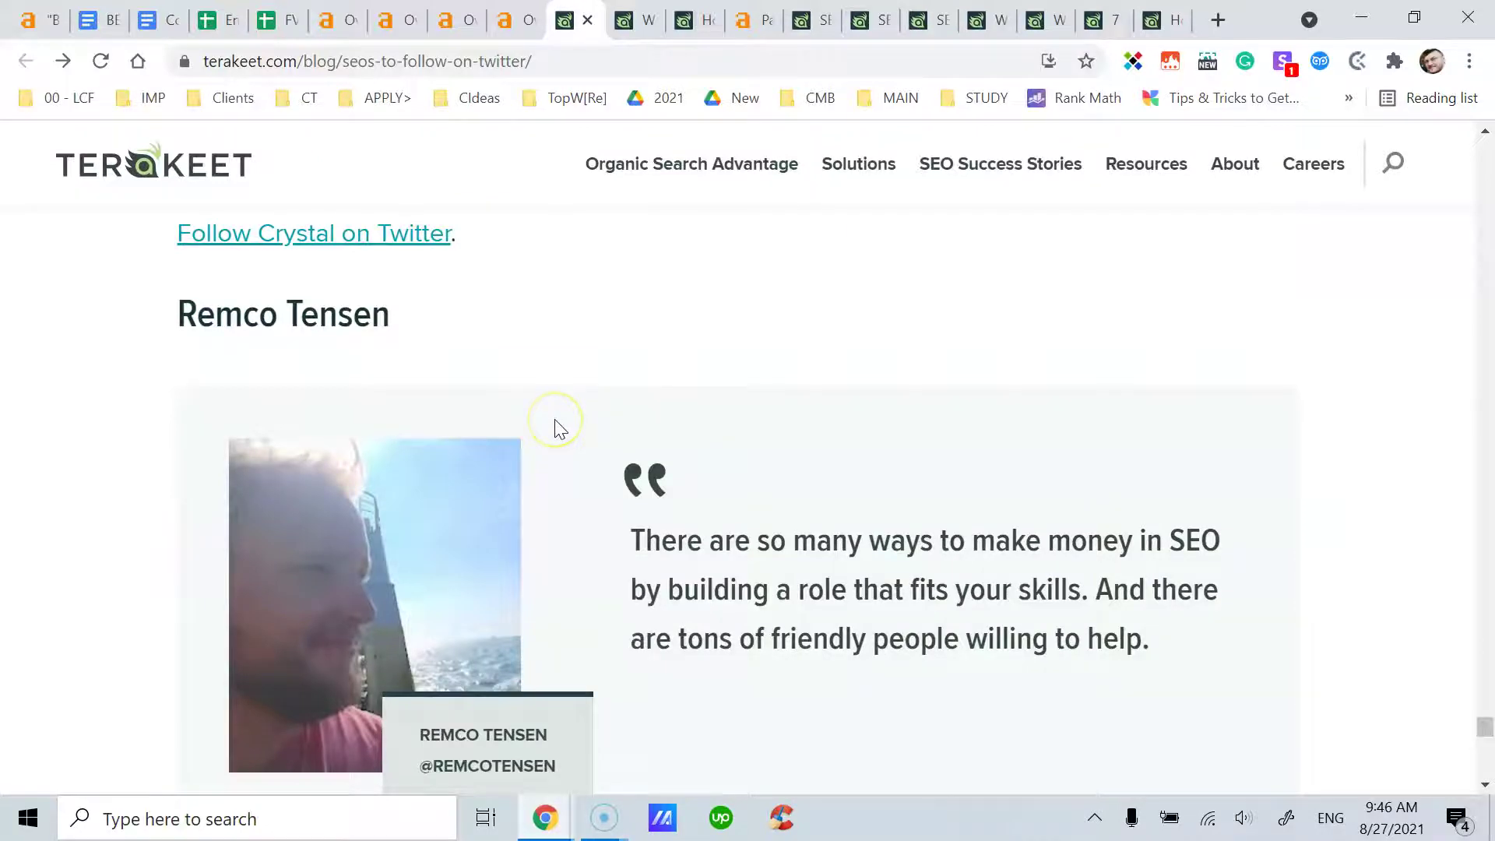
Compare the quote card There are so many ways to make money in SEO with its bio, tweet topics and Follow on Twitter link
scroll(560, 430, down, 7)
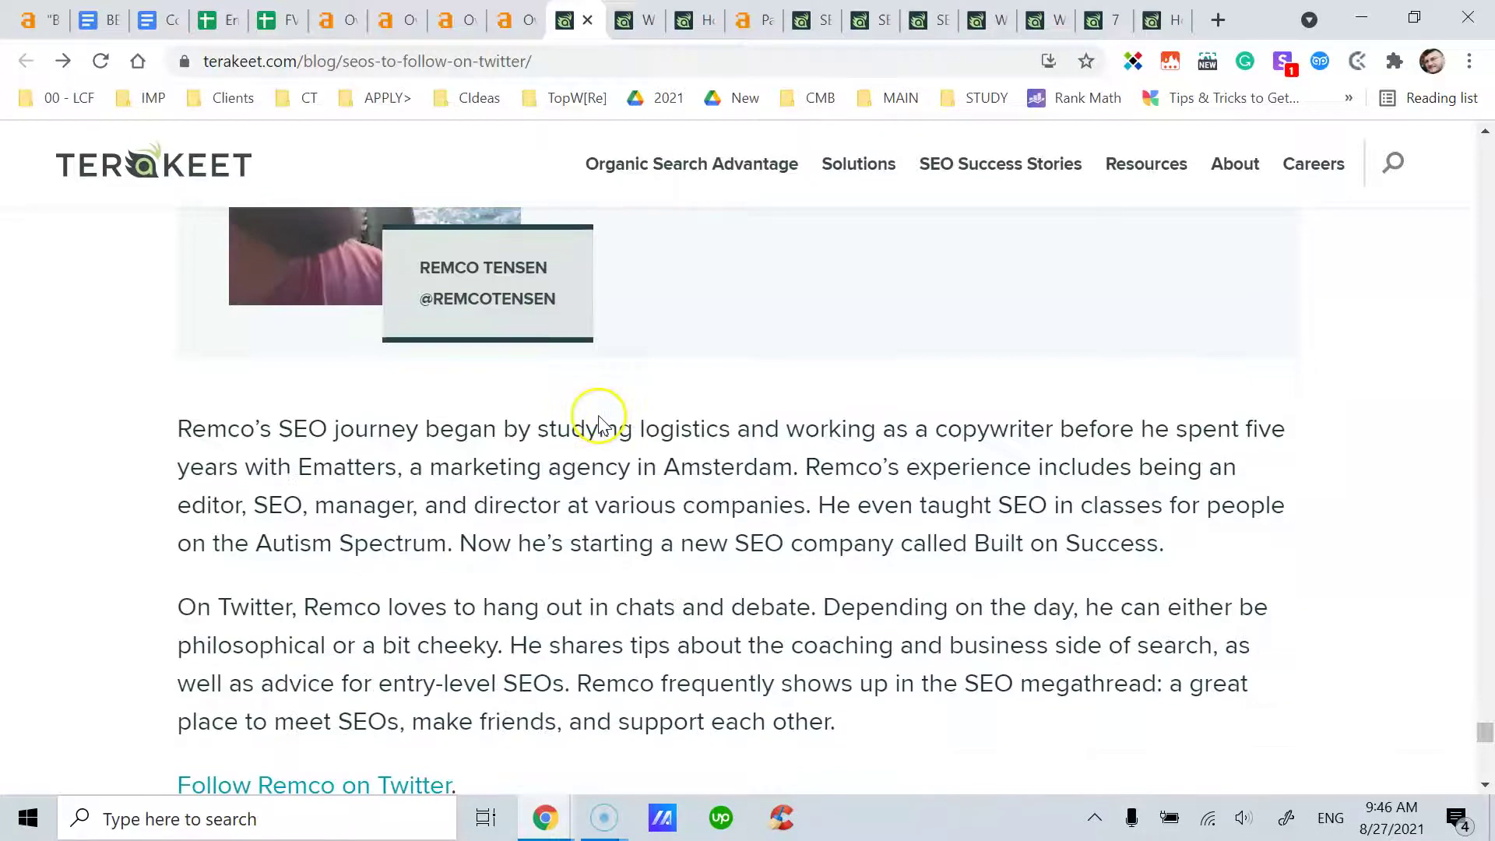
scroll(600, 420, down, 3)
scroll(601, 425, up, 10)
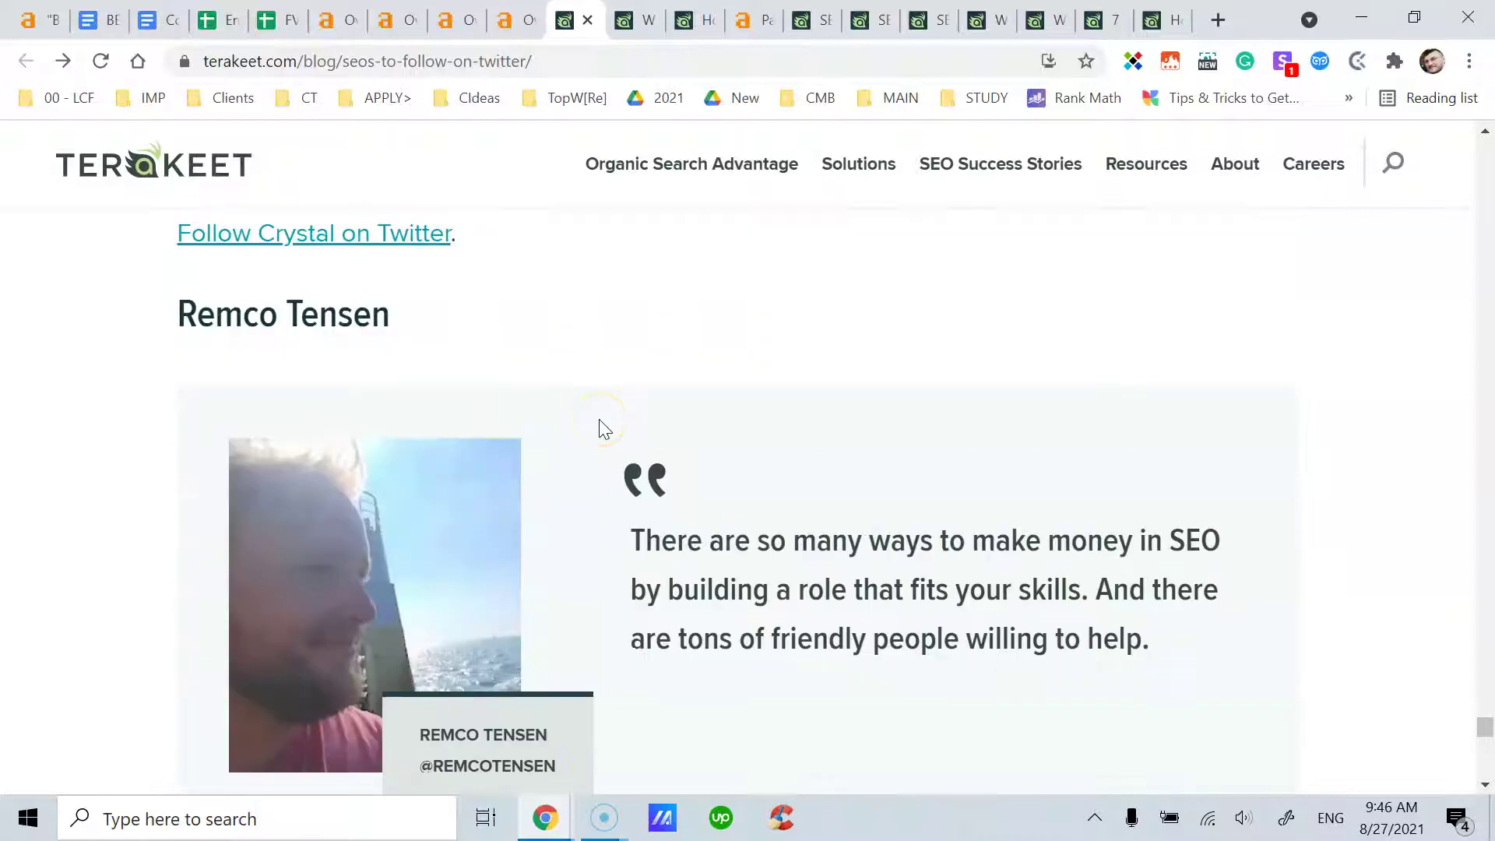
scroll(605, 429, down, 6)
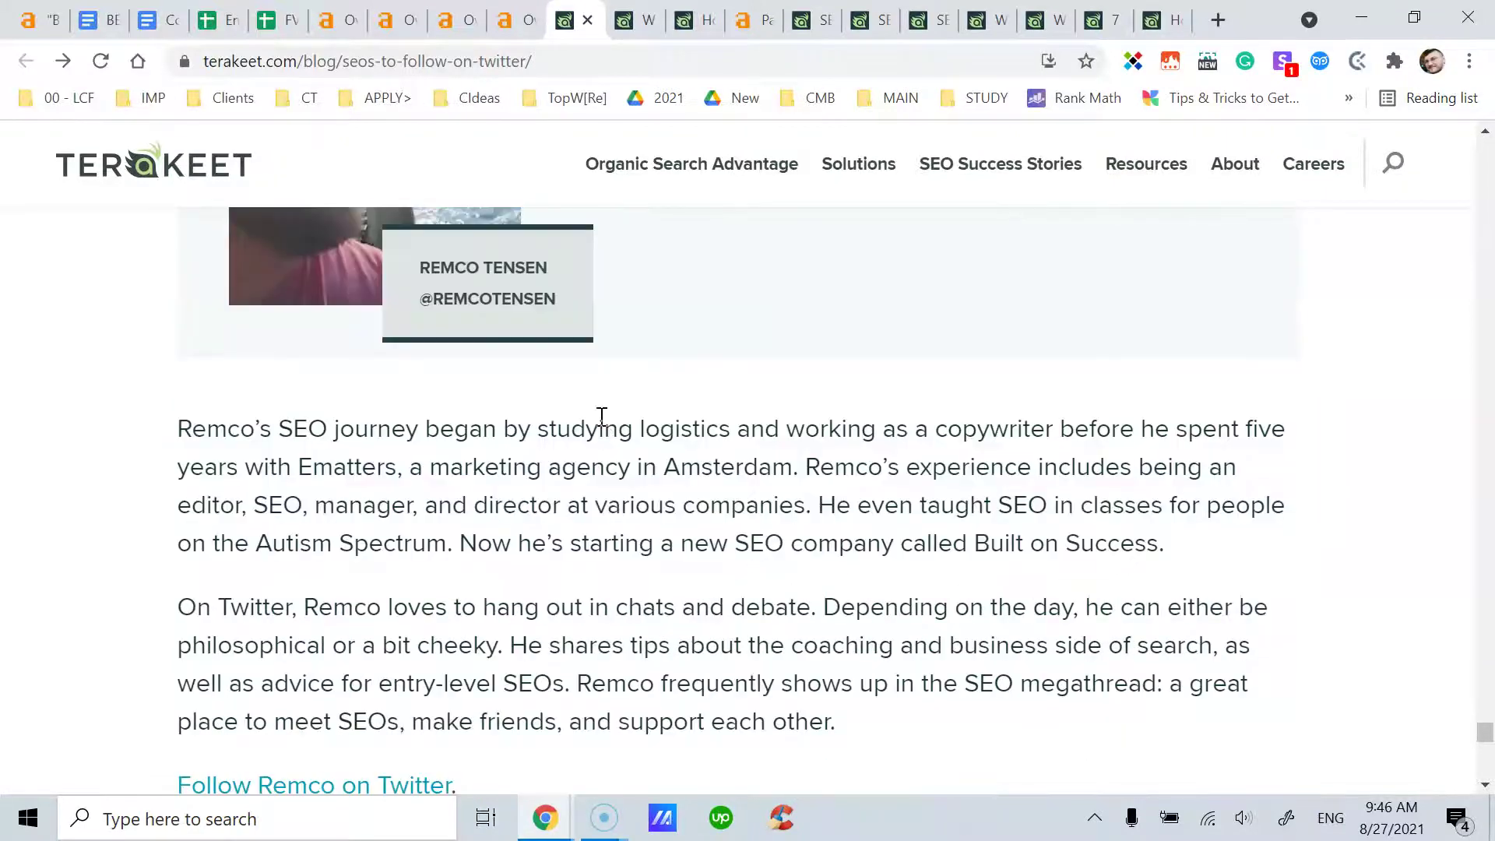
scroll(602, 417, down, 5)
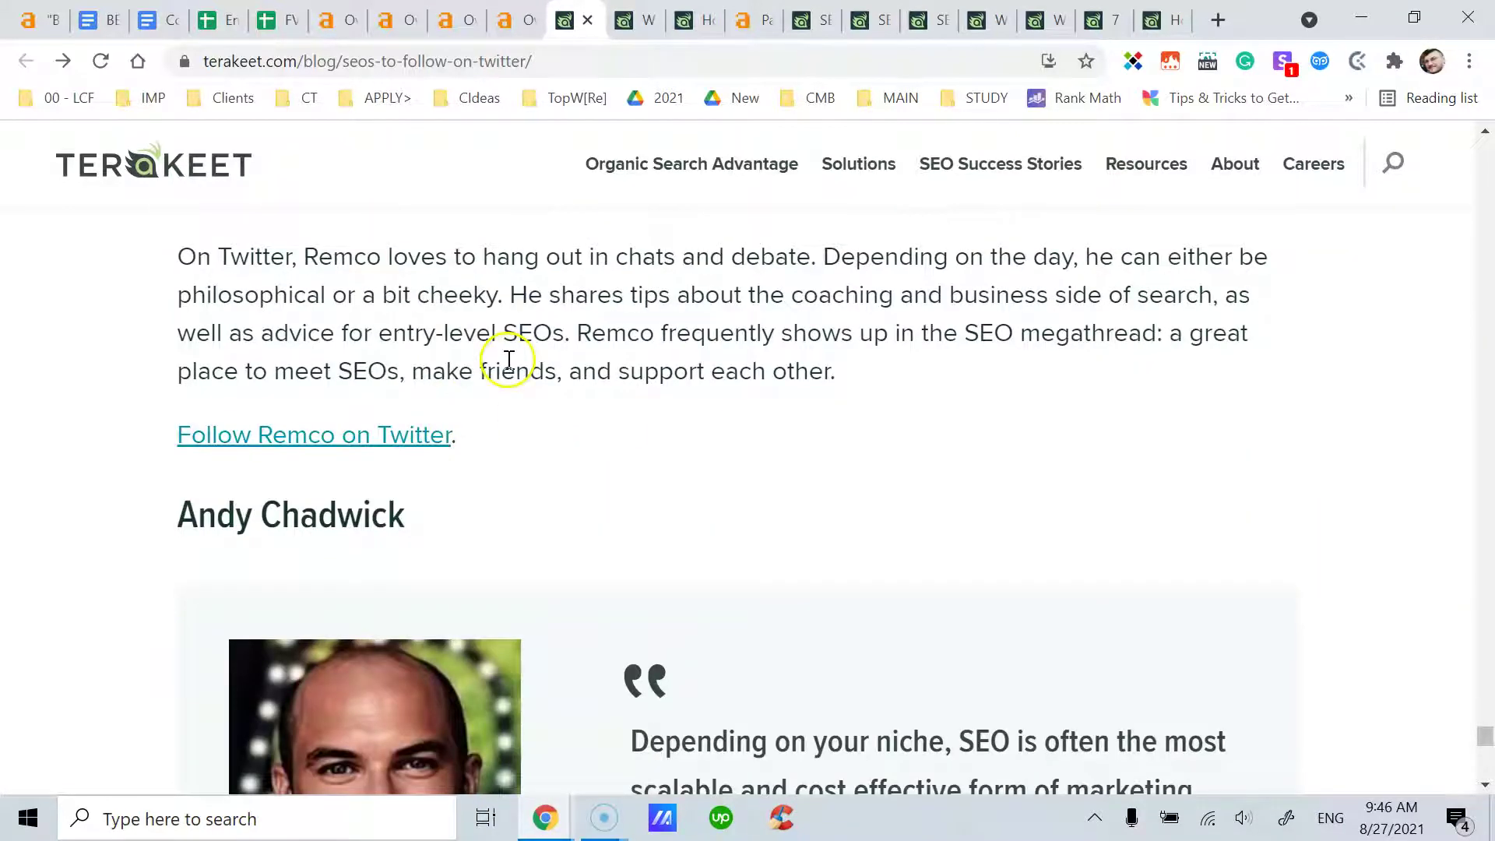
scroll(509, 358, up, 4)
scroll(510, 365, down, 4)
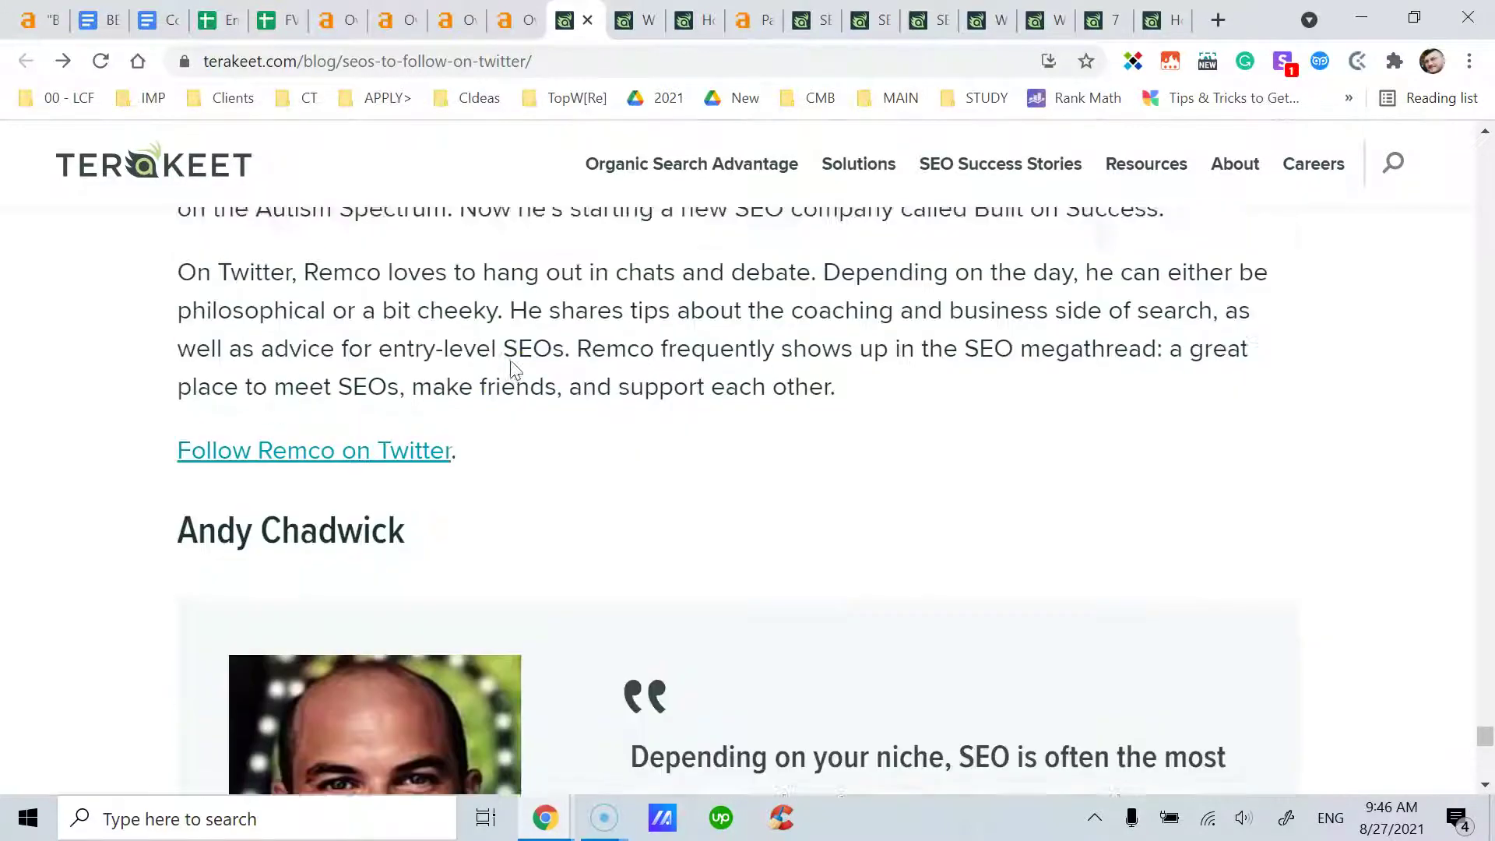
scroll(552, 384, up, 9)
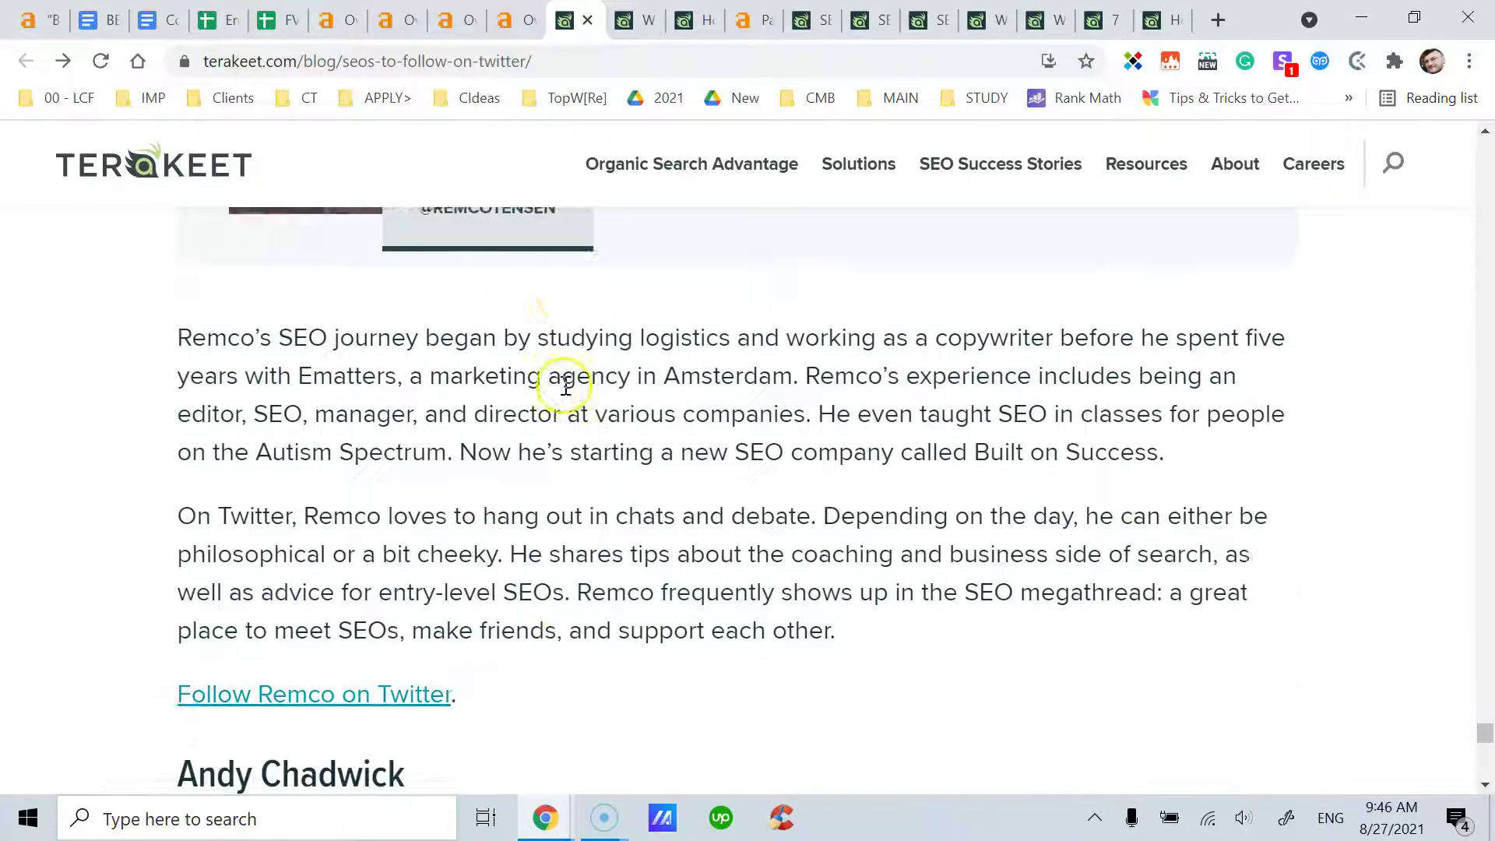
scroll(569, 395, down, 9)
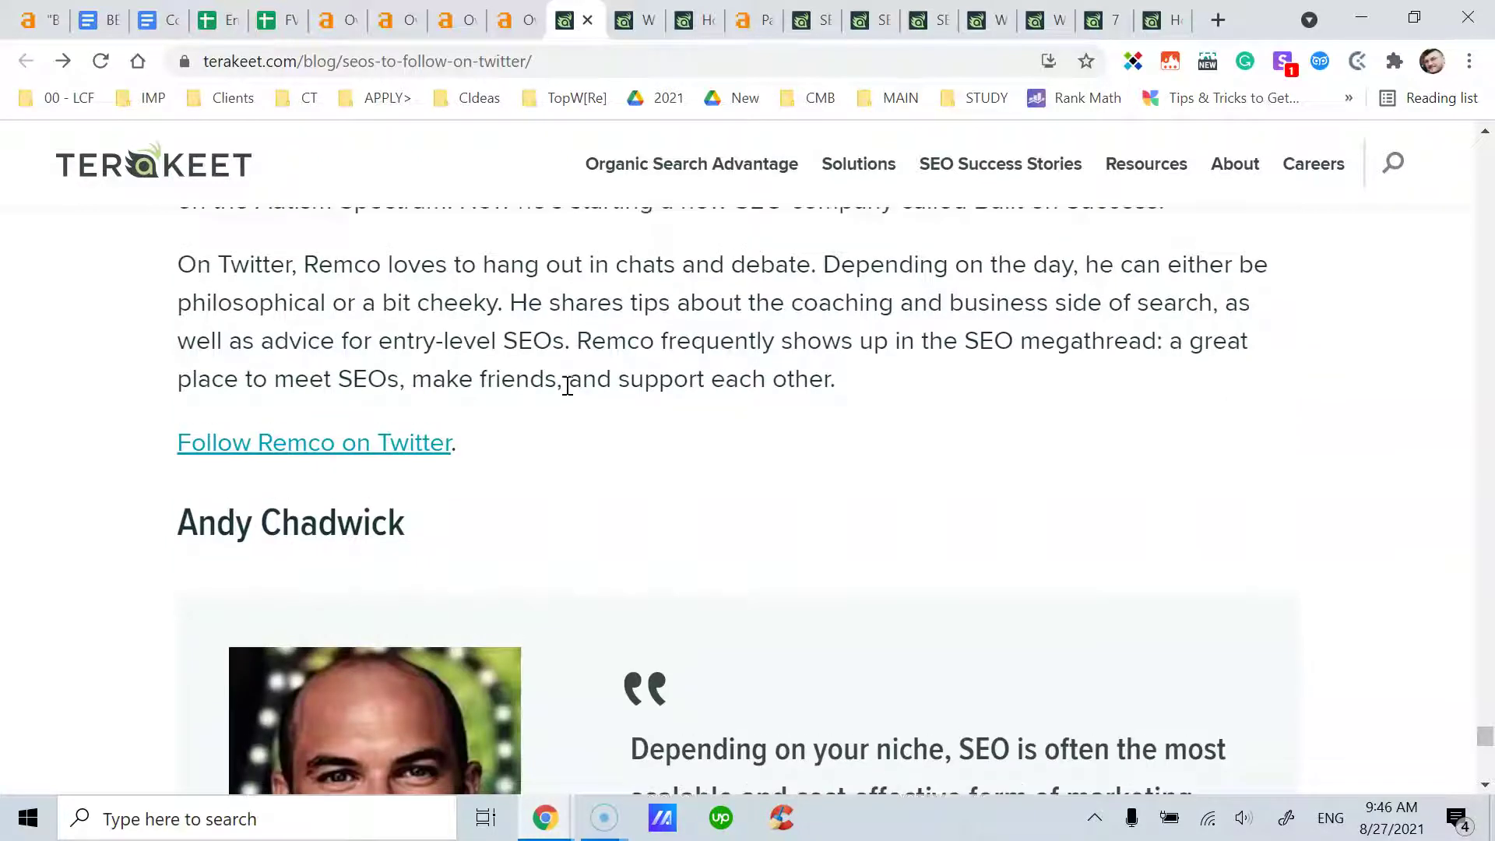
scroll(568, 395, up, 11)
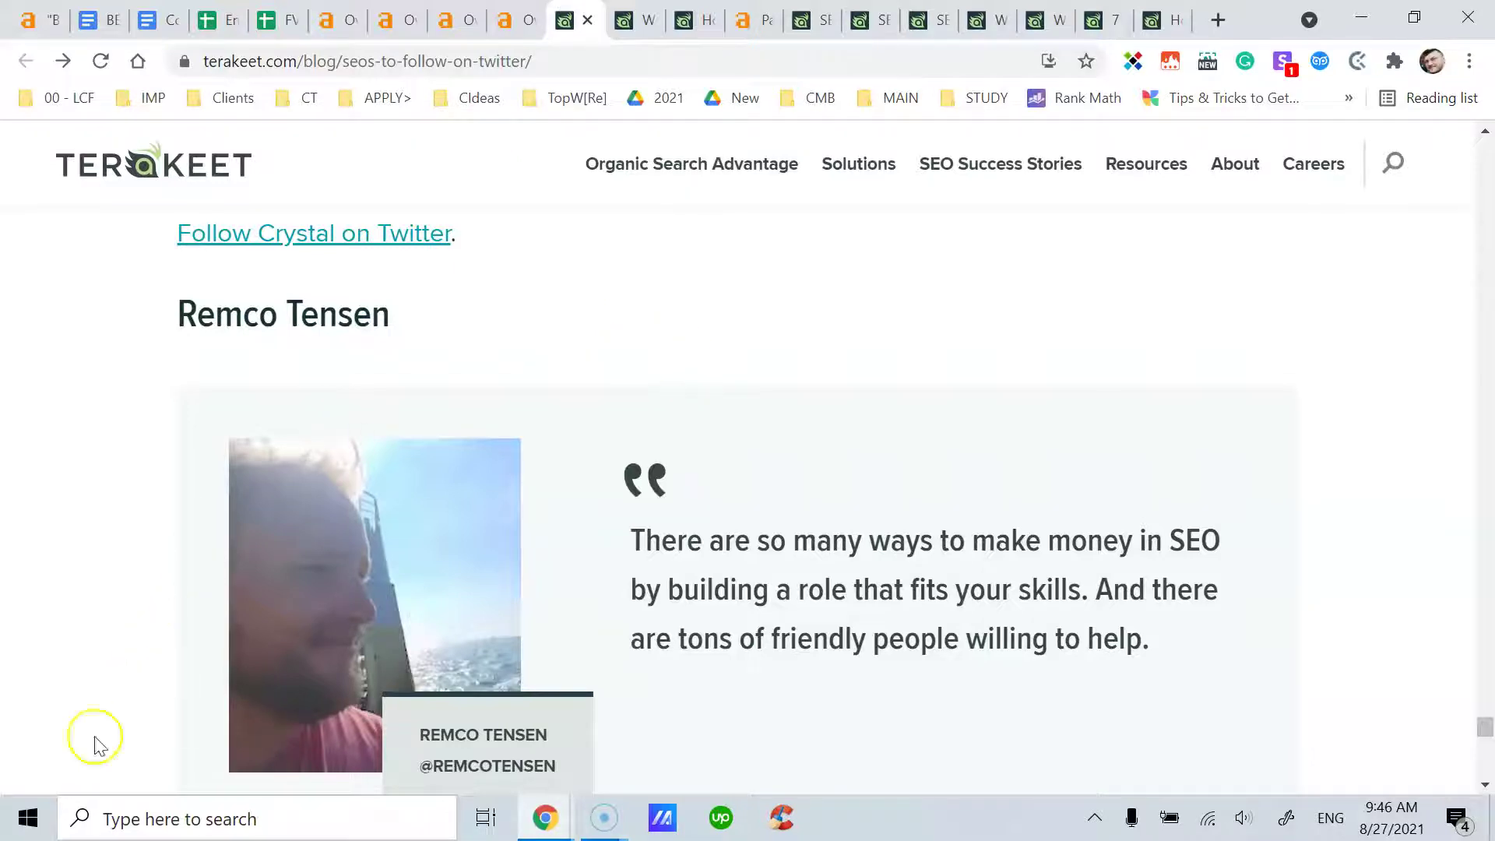
scroll(668, 496, down, 3)
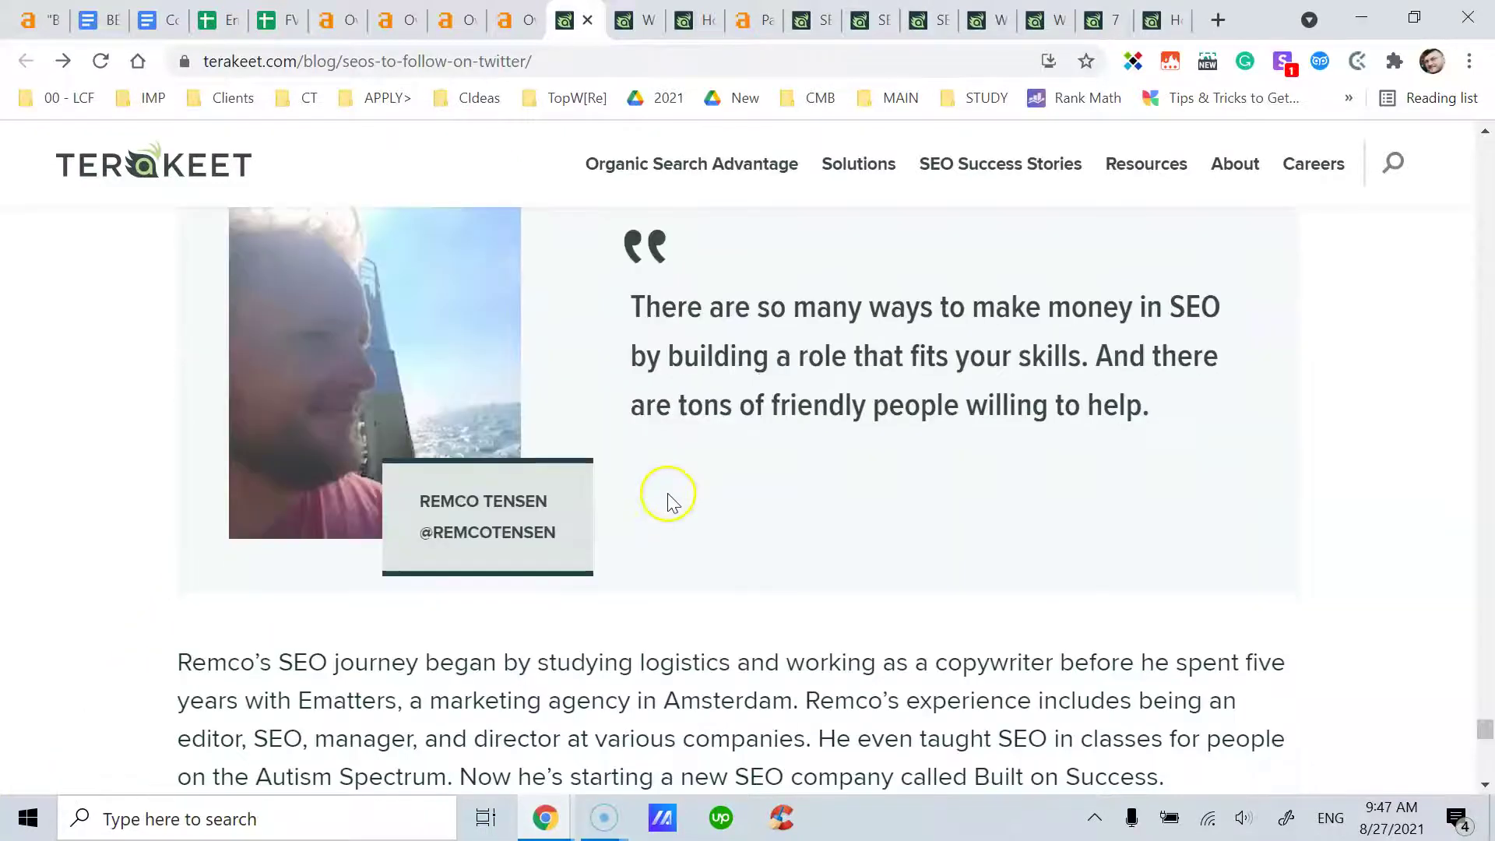
scroll(671, 500, up, 3)
scroll(670, 498, down, 10)
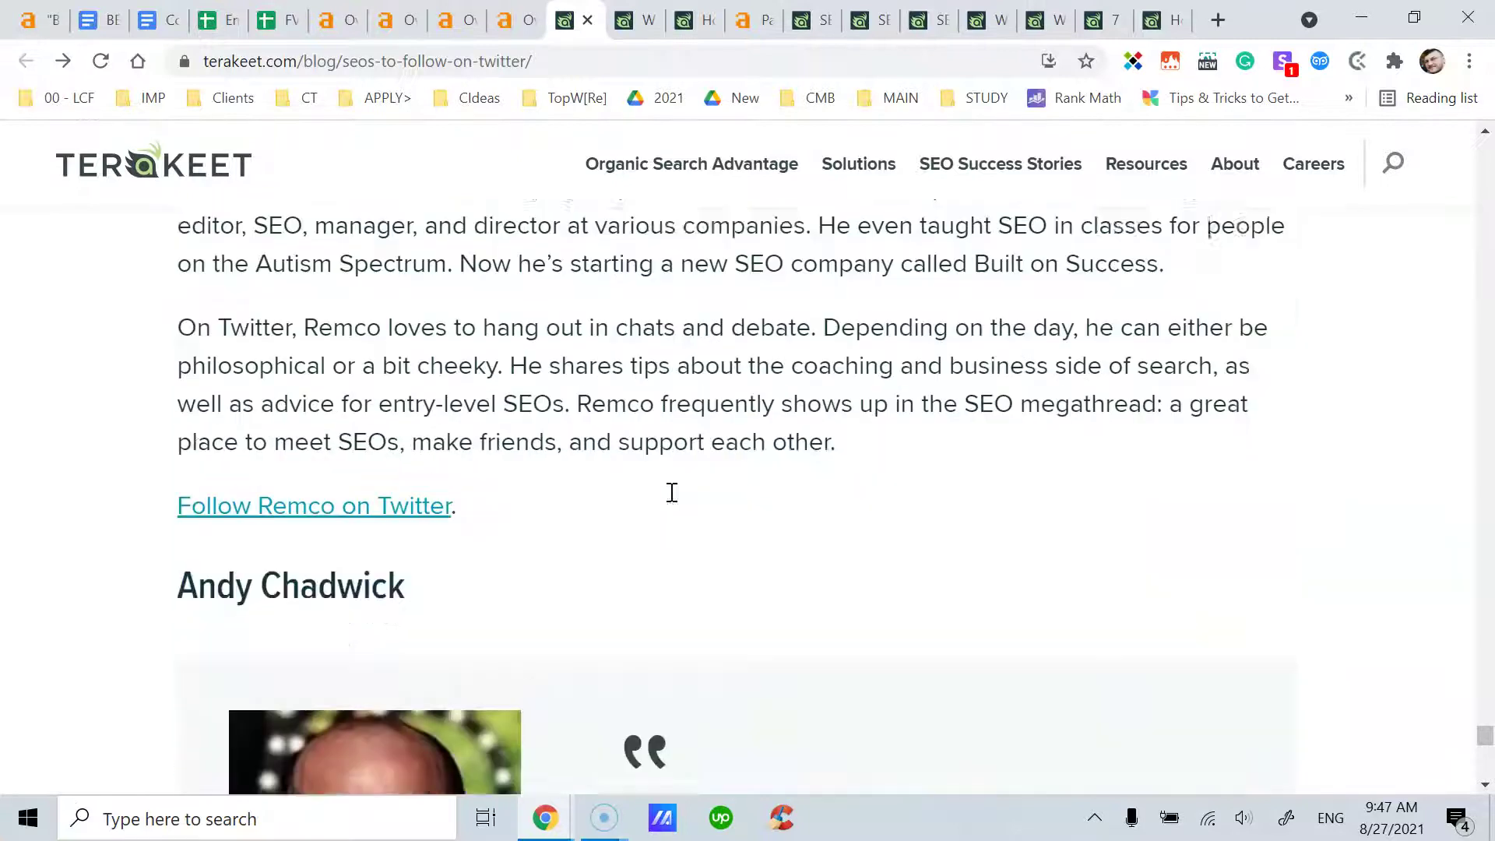
scroll(492, 434, up, 9)
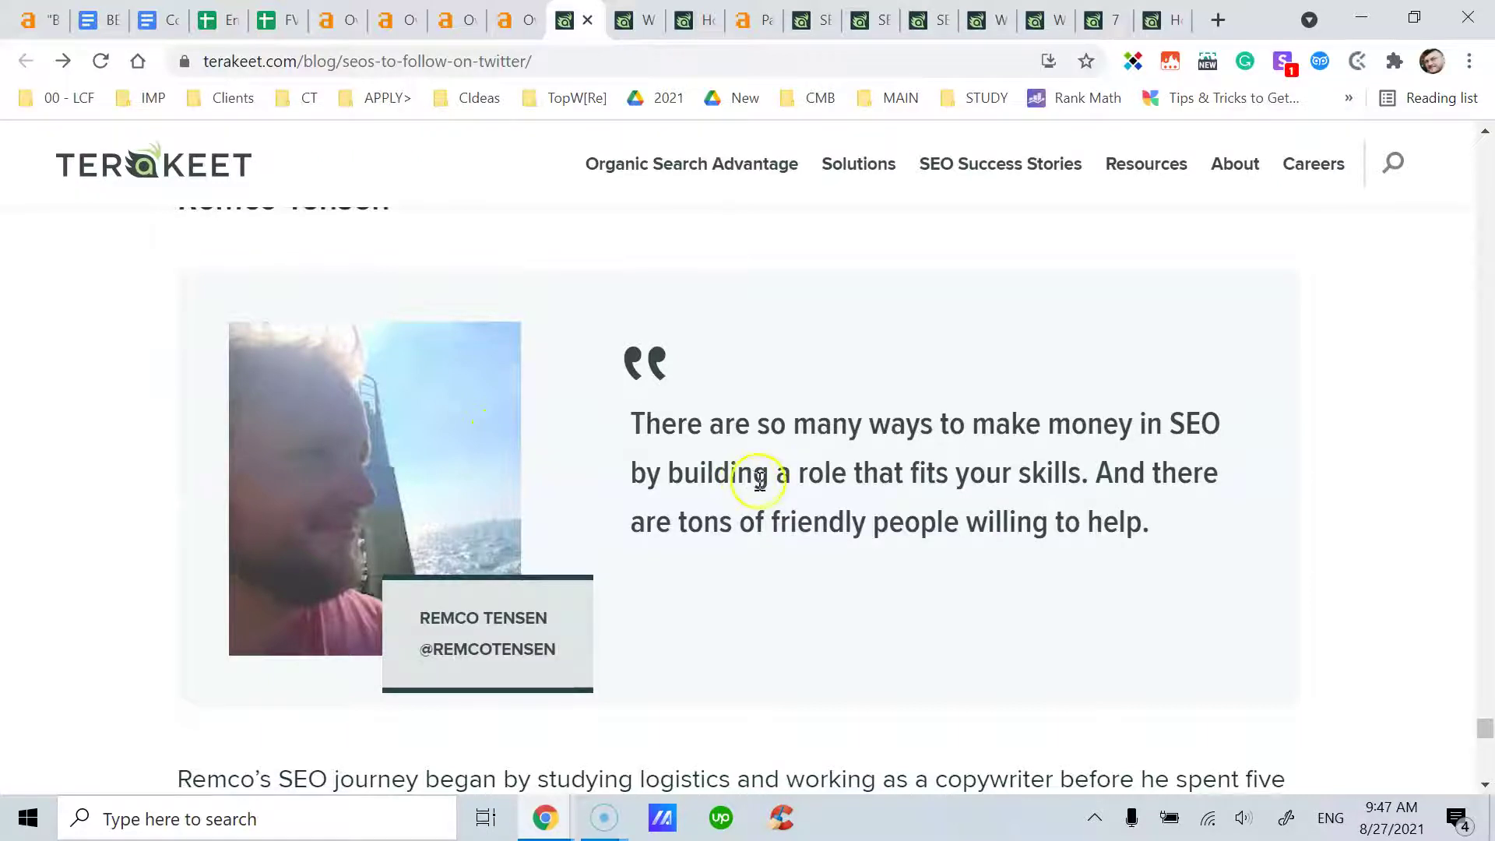
scroll(759, 479, down, 7)
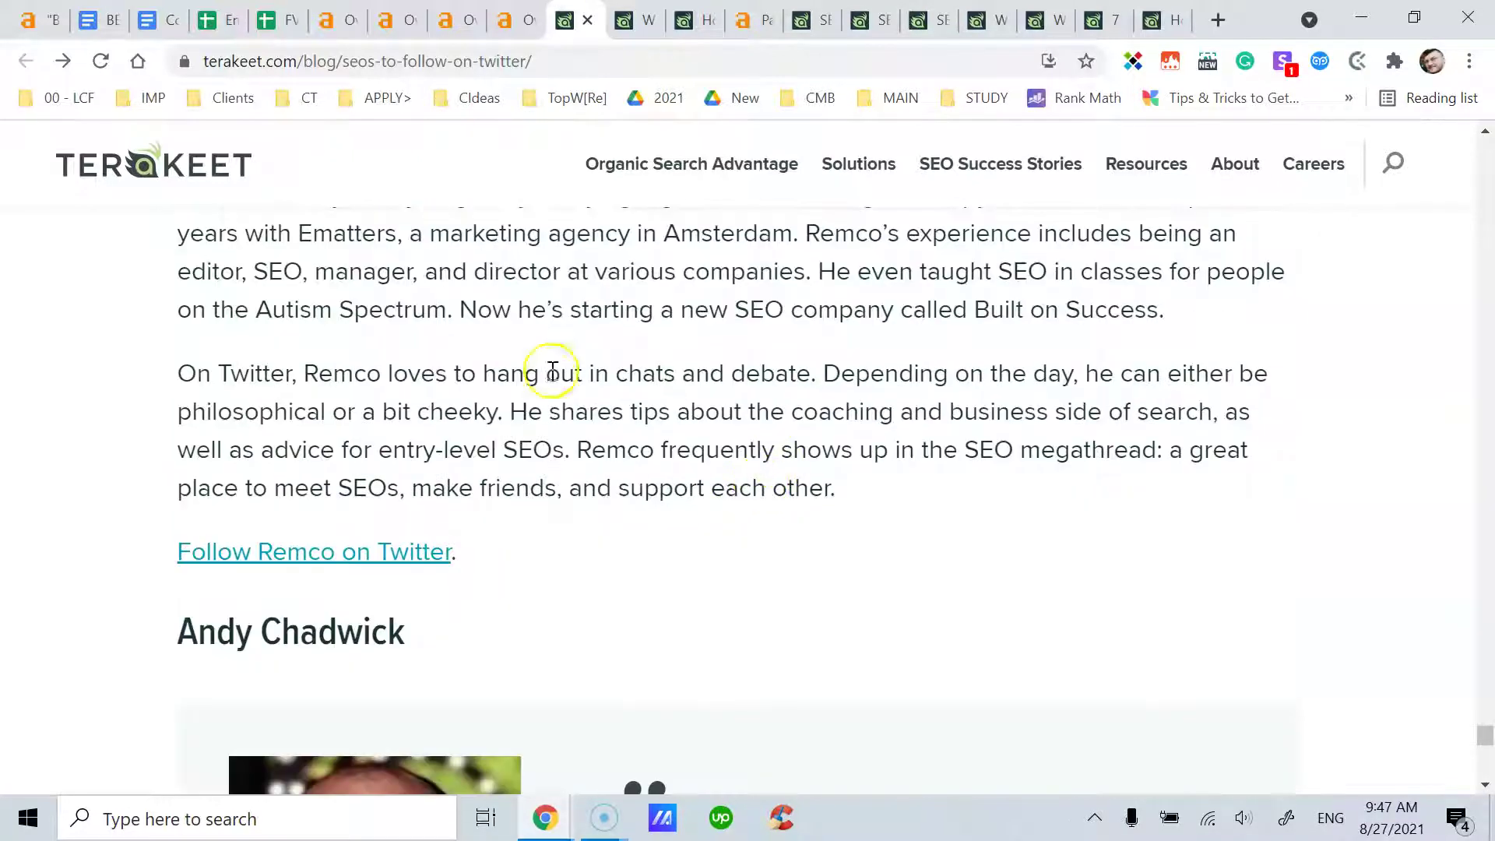
Check the remaining expert entries and the social sharing options at the end of the article
scroll(632, 448, down, 5)
scroll(635, 455, down, 18)
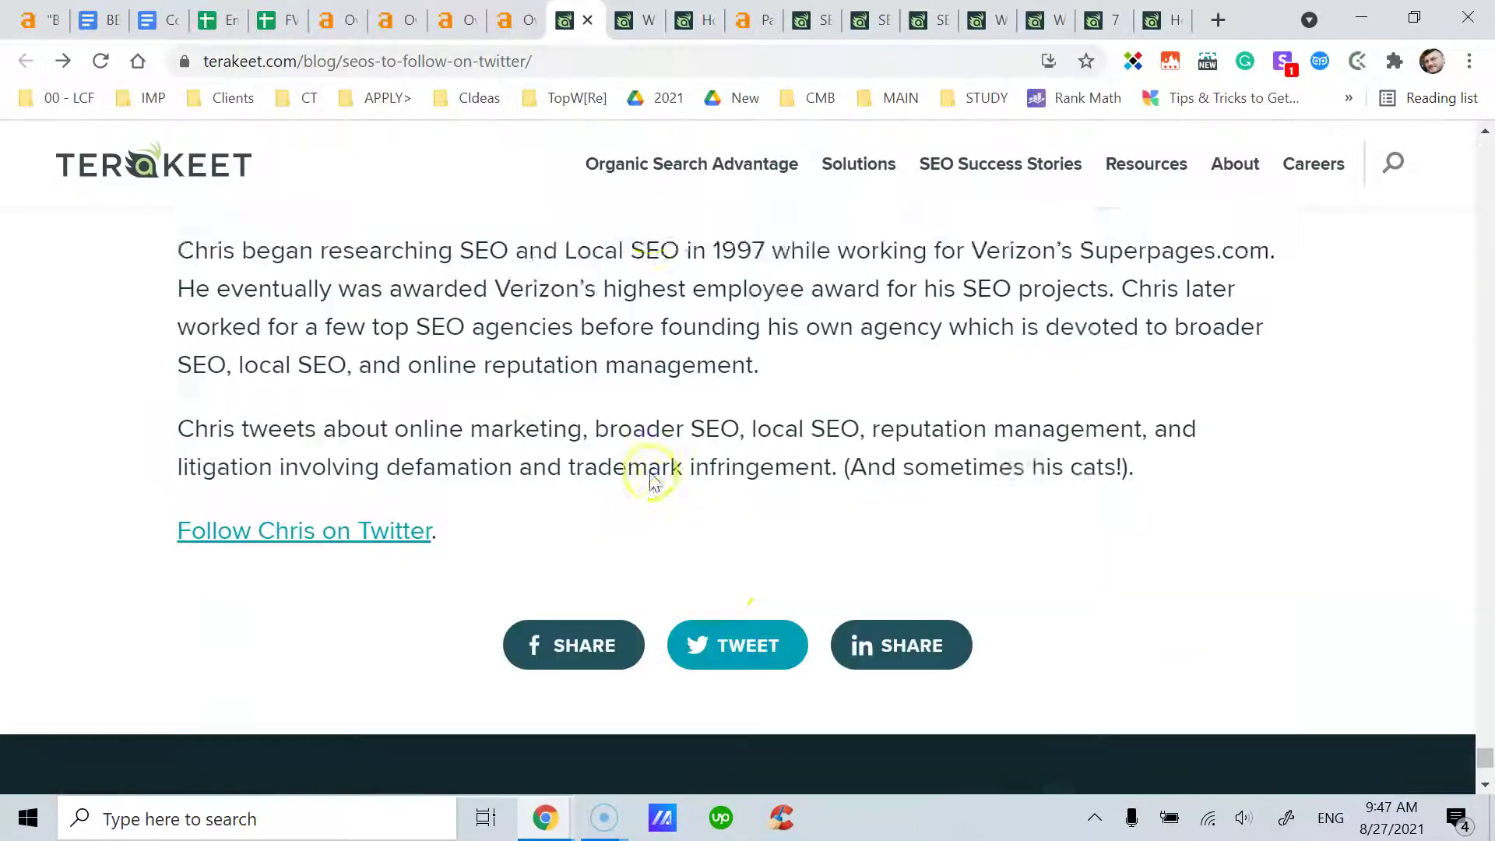
scroll(653, 479, down, 1)
Return to the mid-article entry quoting SEO scratches my creative itch and examine its bio and SEO strategy link
drag(1486, 767, 1485, 444)
scroll(1178, 473, up, 4)
scroll(581, 494, up, 1)
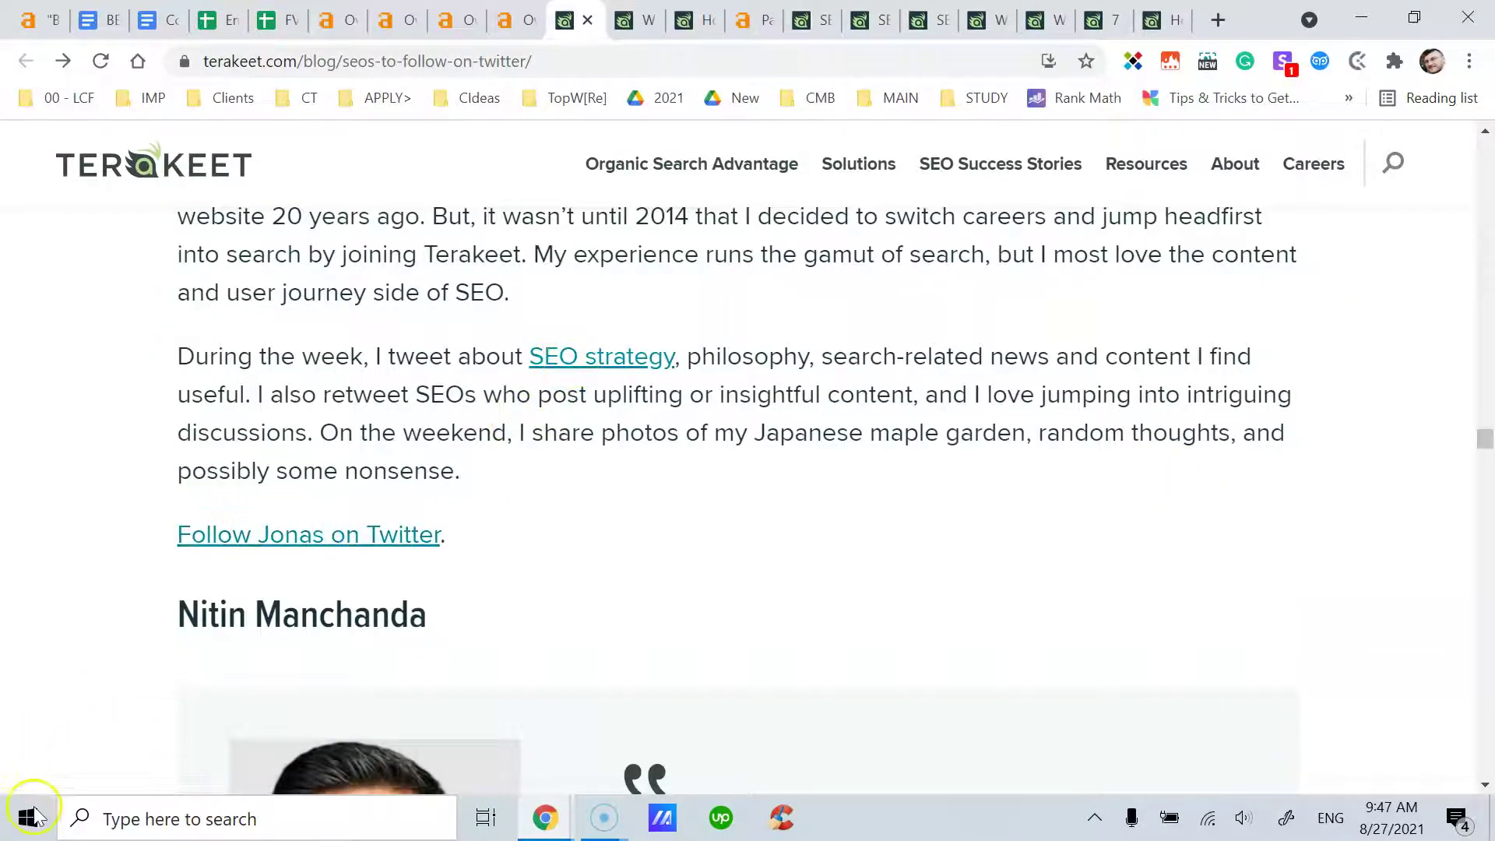
scroll(568, 574, up, 3)
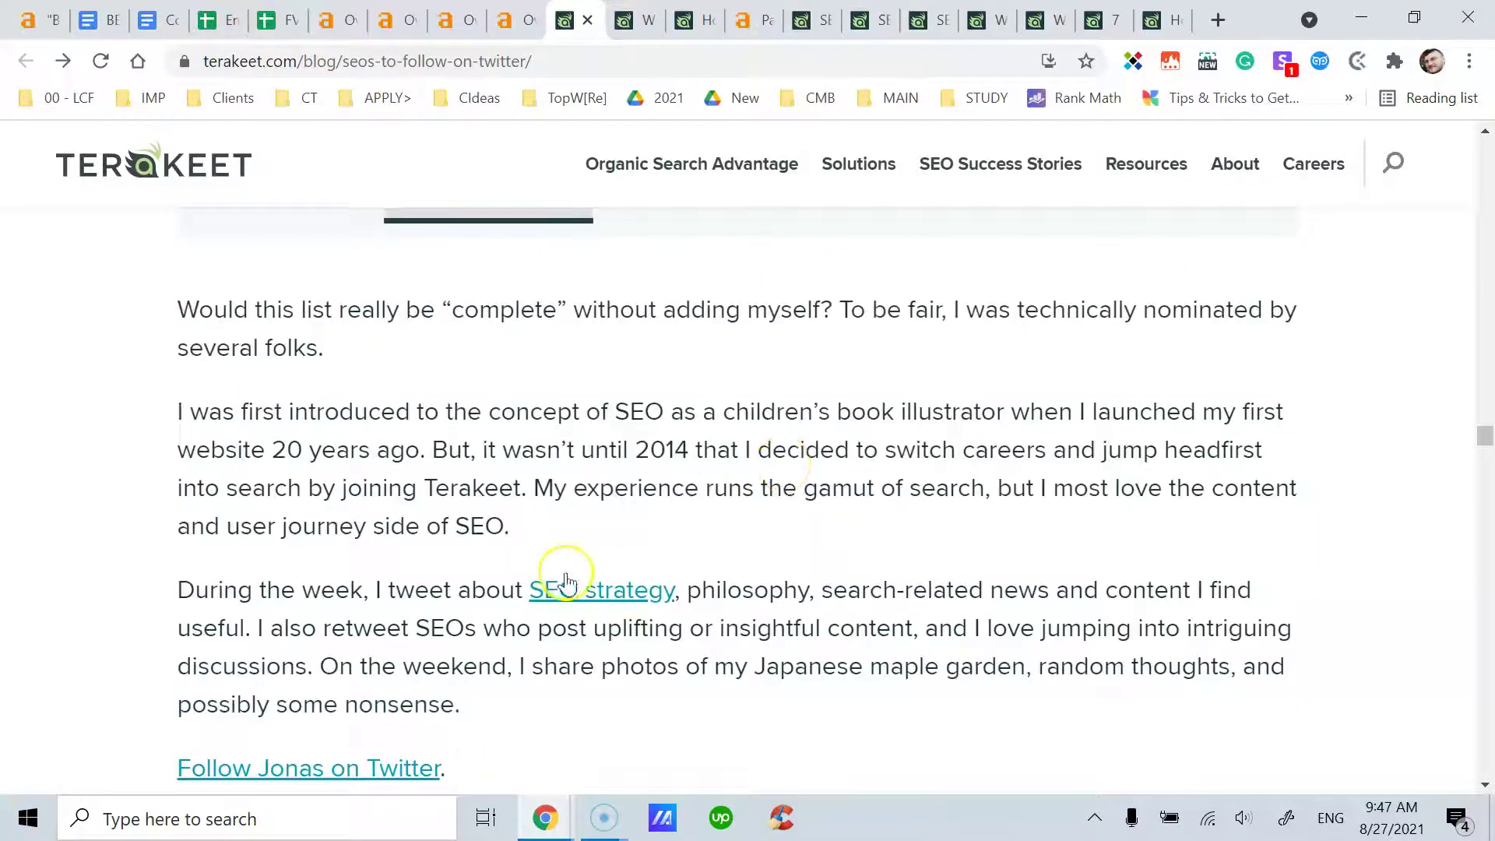
scroll(817, 480, up, 12)
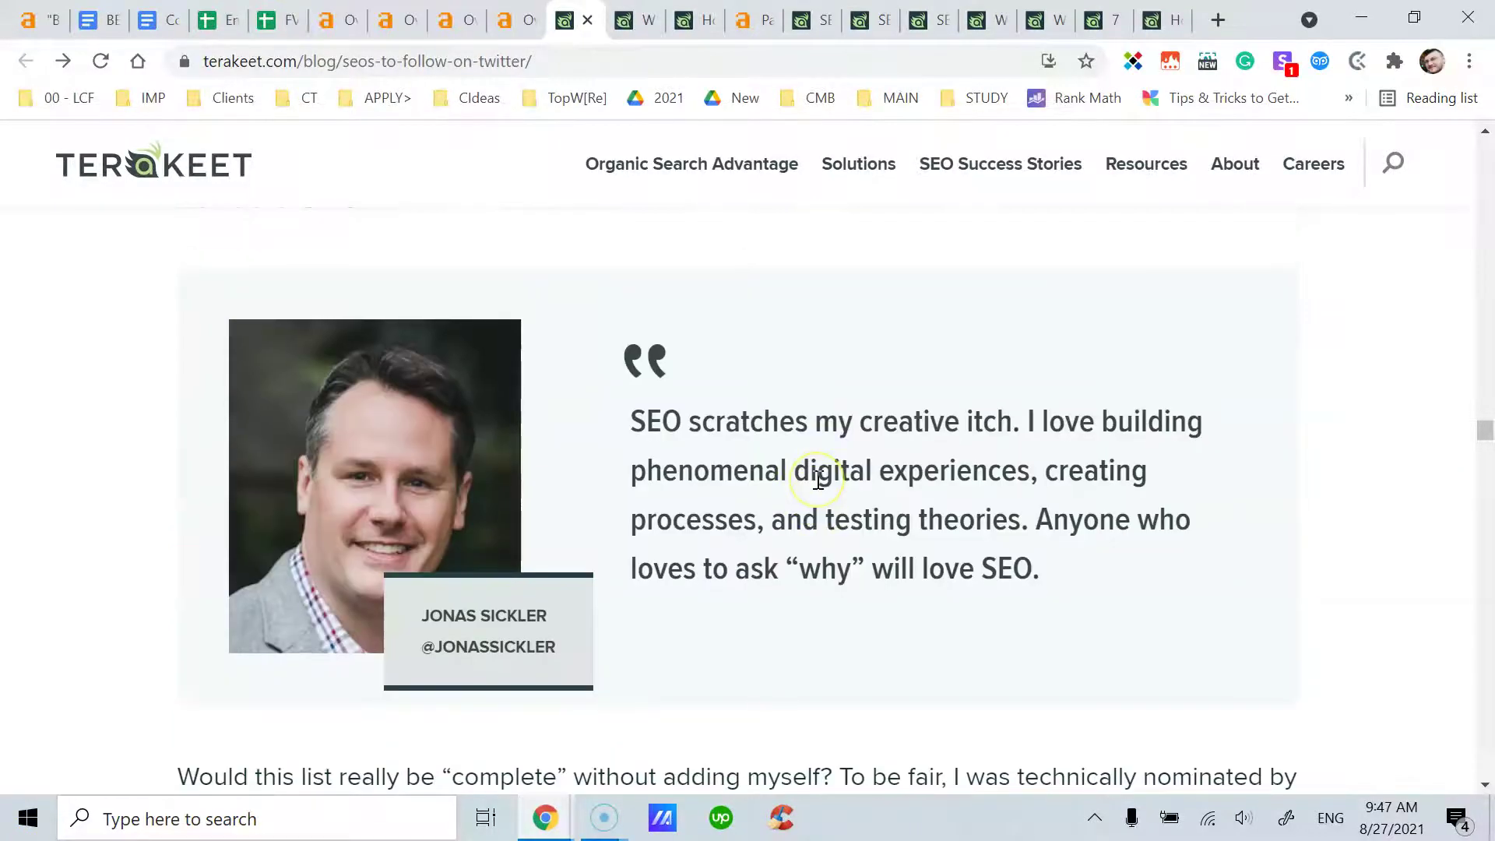
Read the bio and tweet topics under the quote SEO scratches my creative itch, skim the following expert entries and return to the title
scroll(818, 480, down, 10)
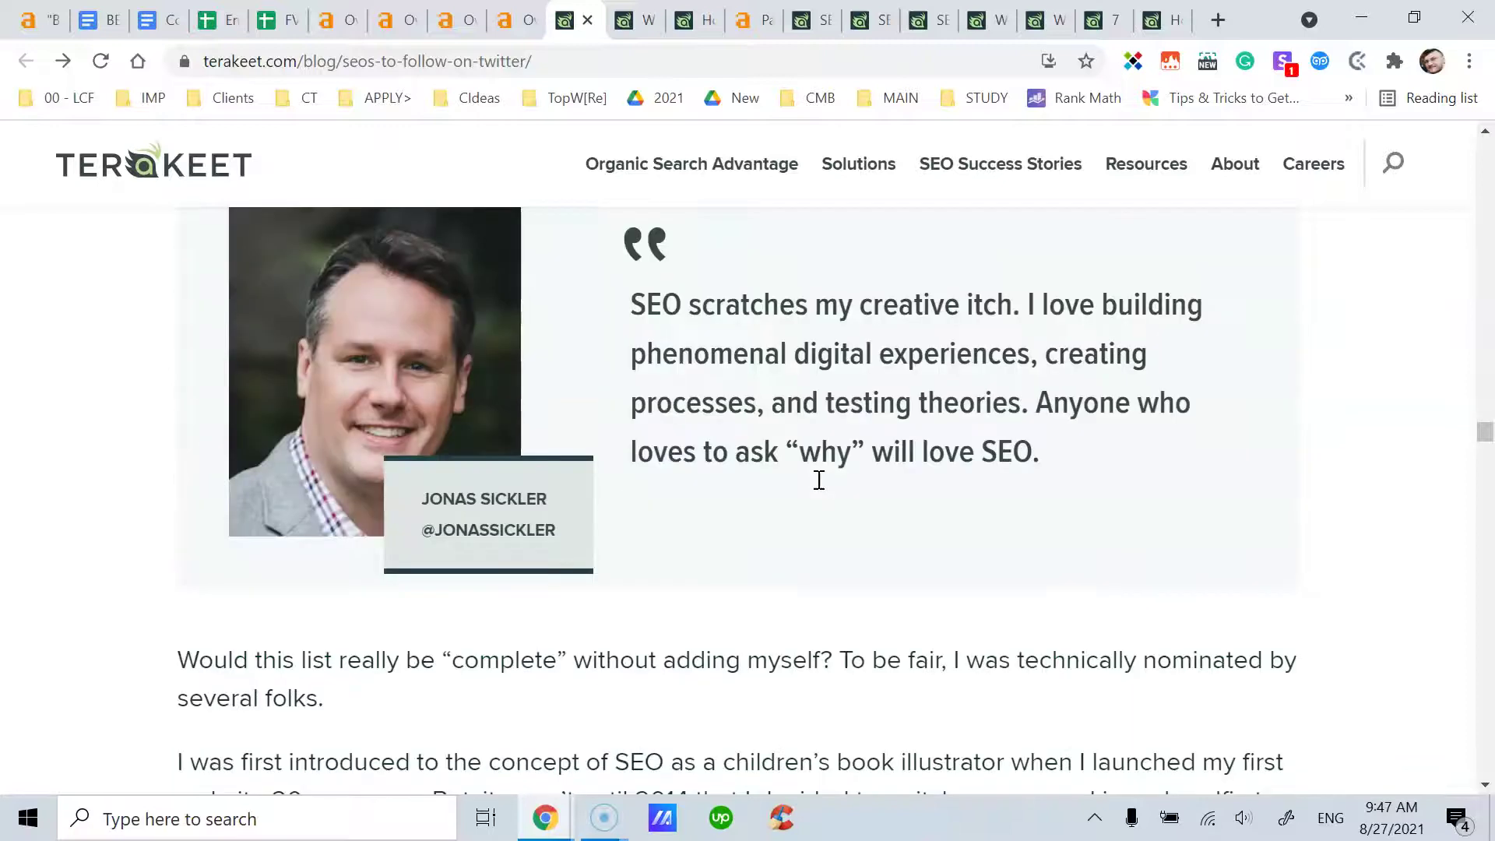
scroll(823, 489, down, 3)
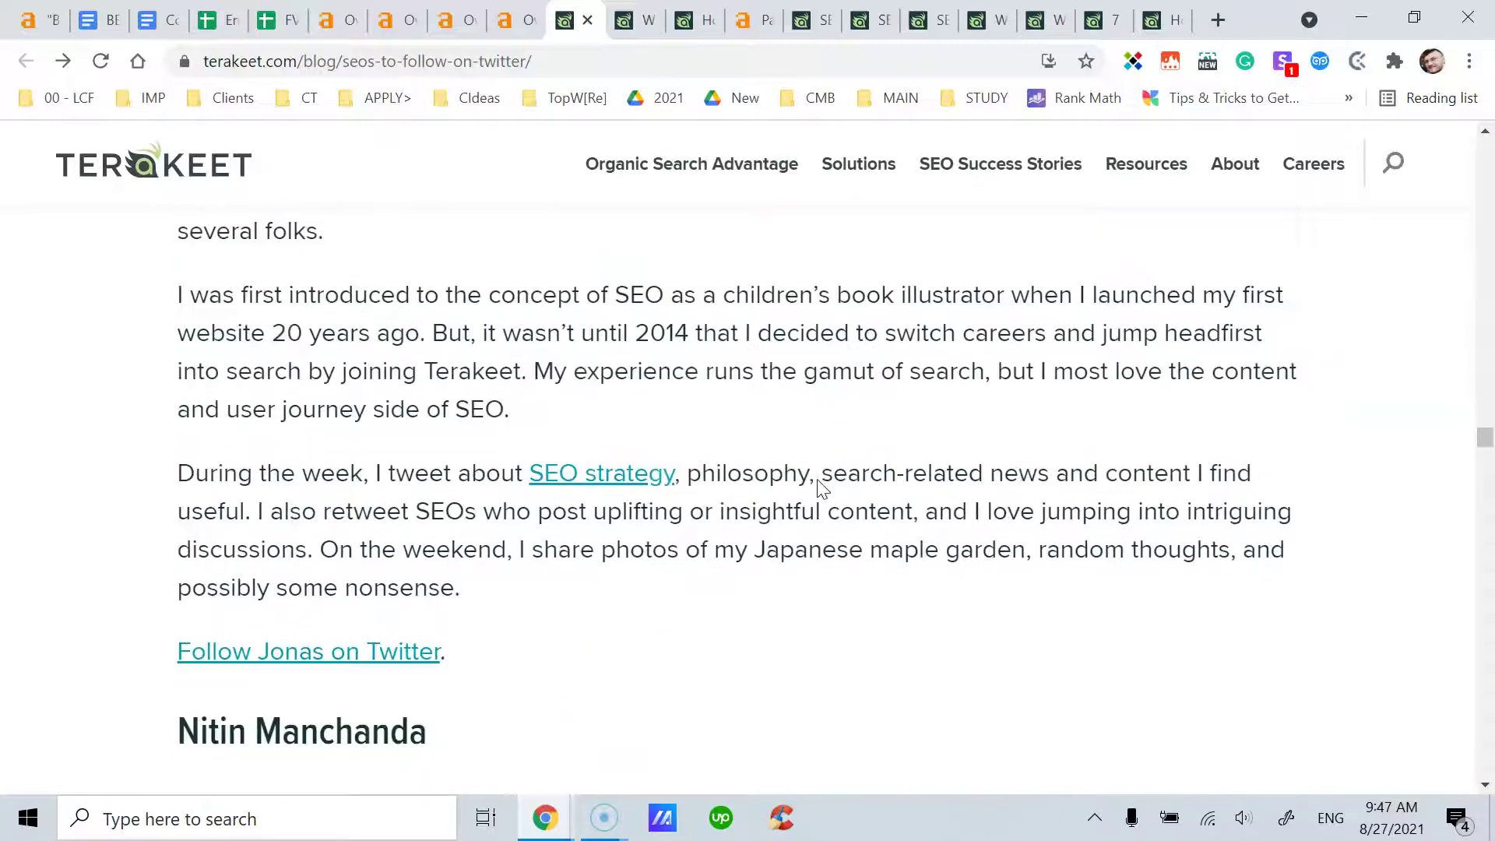
scroll(818, 483, up, 1)
scroll(781, 501, down, 18)
scroll(781, 510, down, 16)
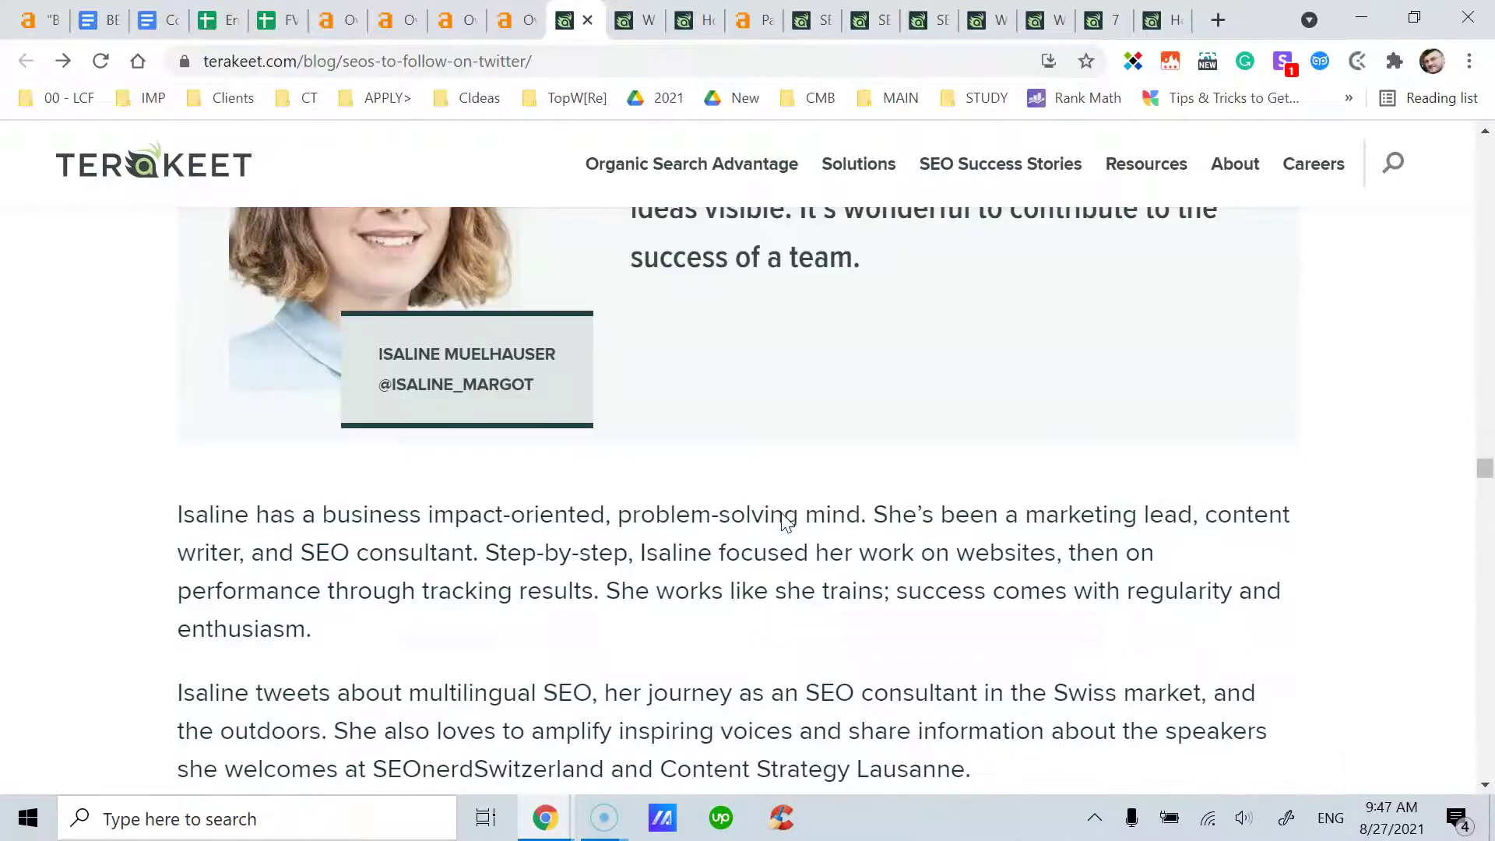
scroll(782, 514, down, 3)
drag(1484, 476, 1484, 140)
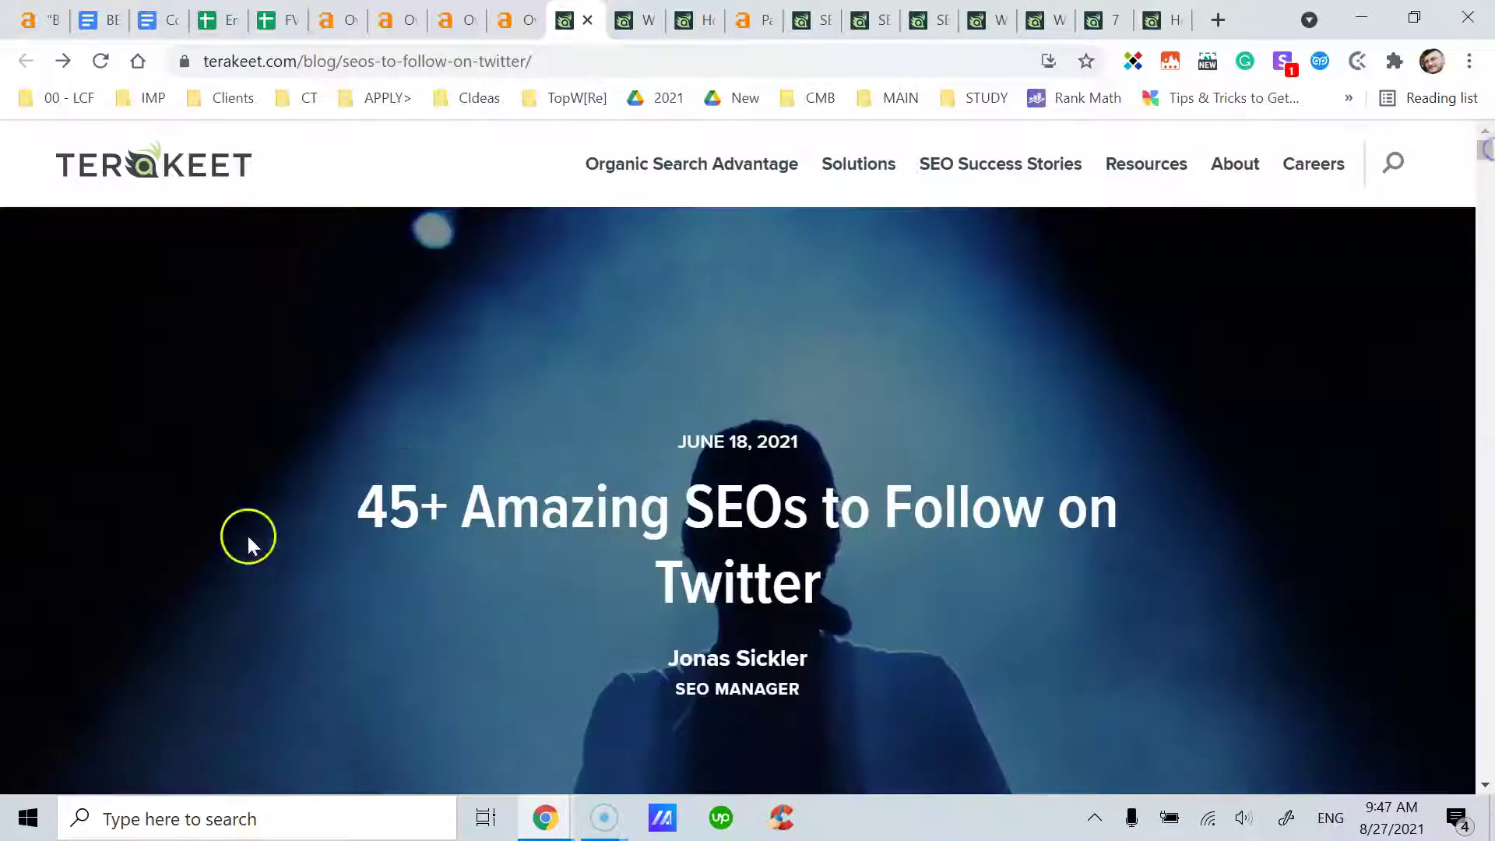
Recheck the title and Key Points of the 45+ Amazing SEOs to Follow on Twitter article
click(27, 800)
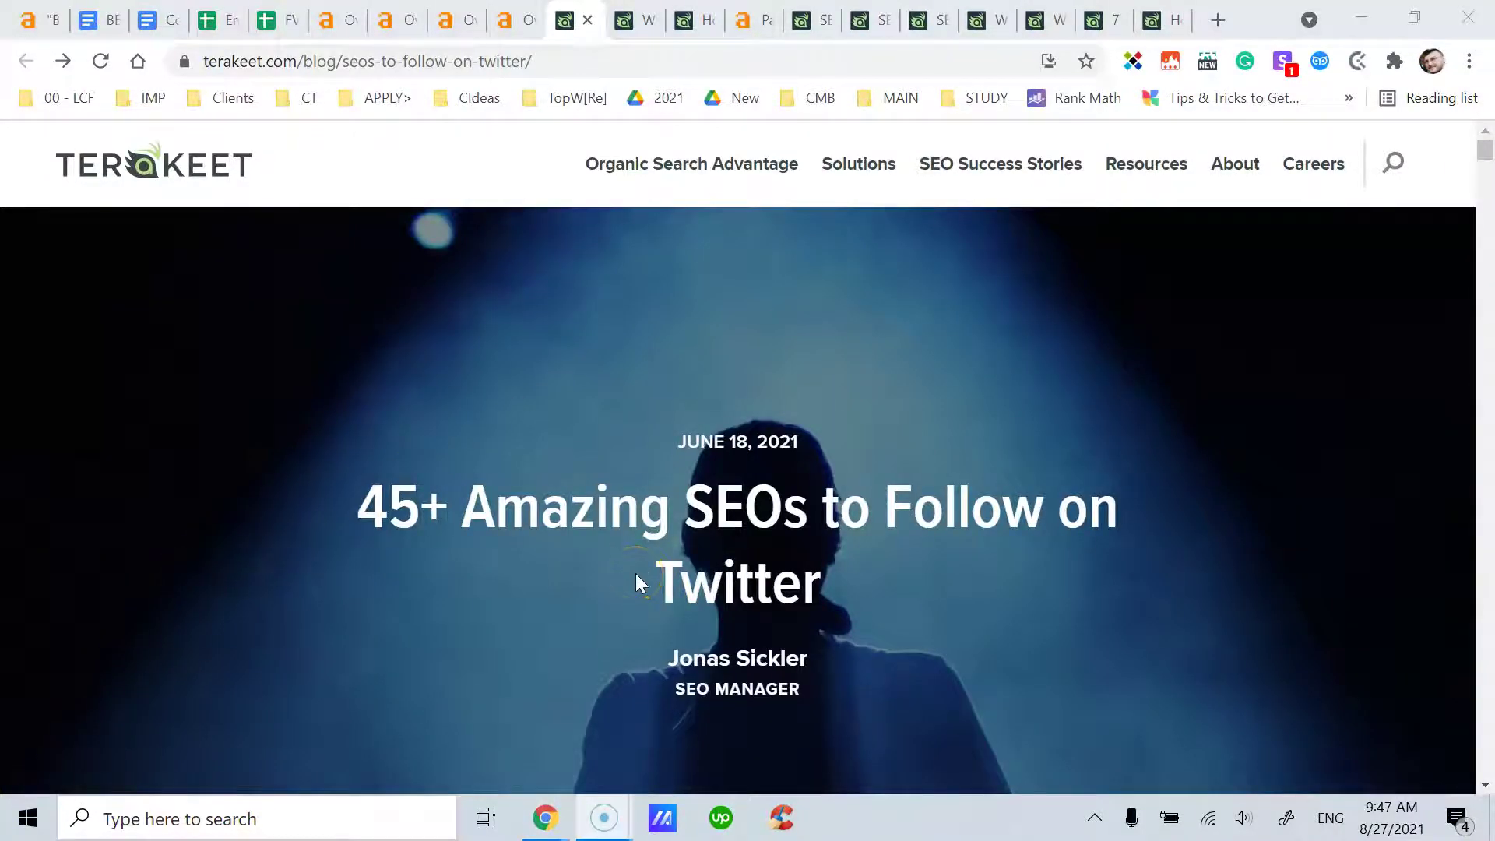
scroll(636, 574, down, 4)
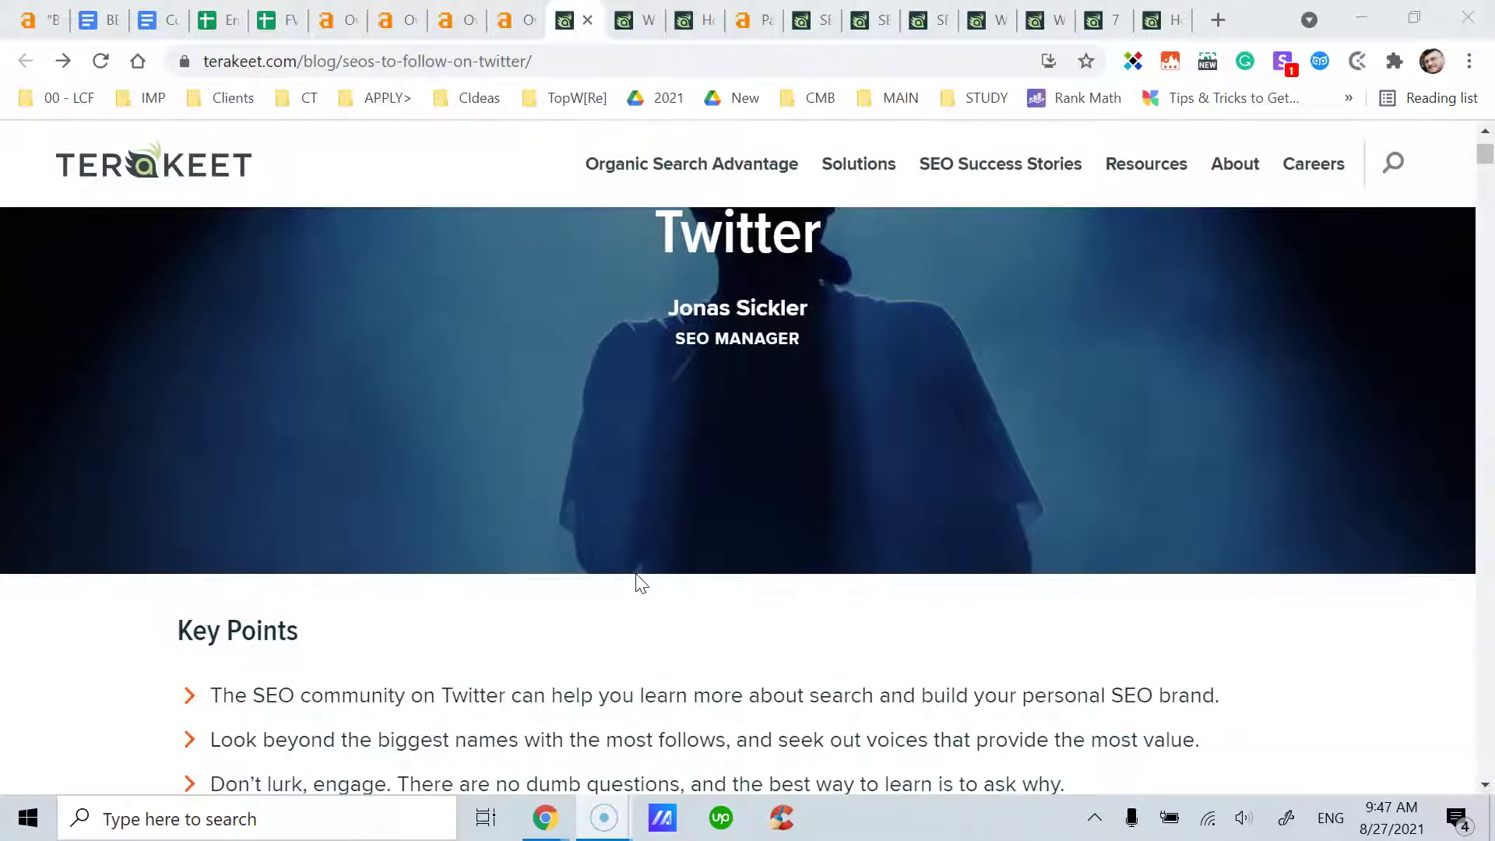
scroll(636, 575, down, 8)
drag(1486, 167, 1450, 148)
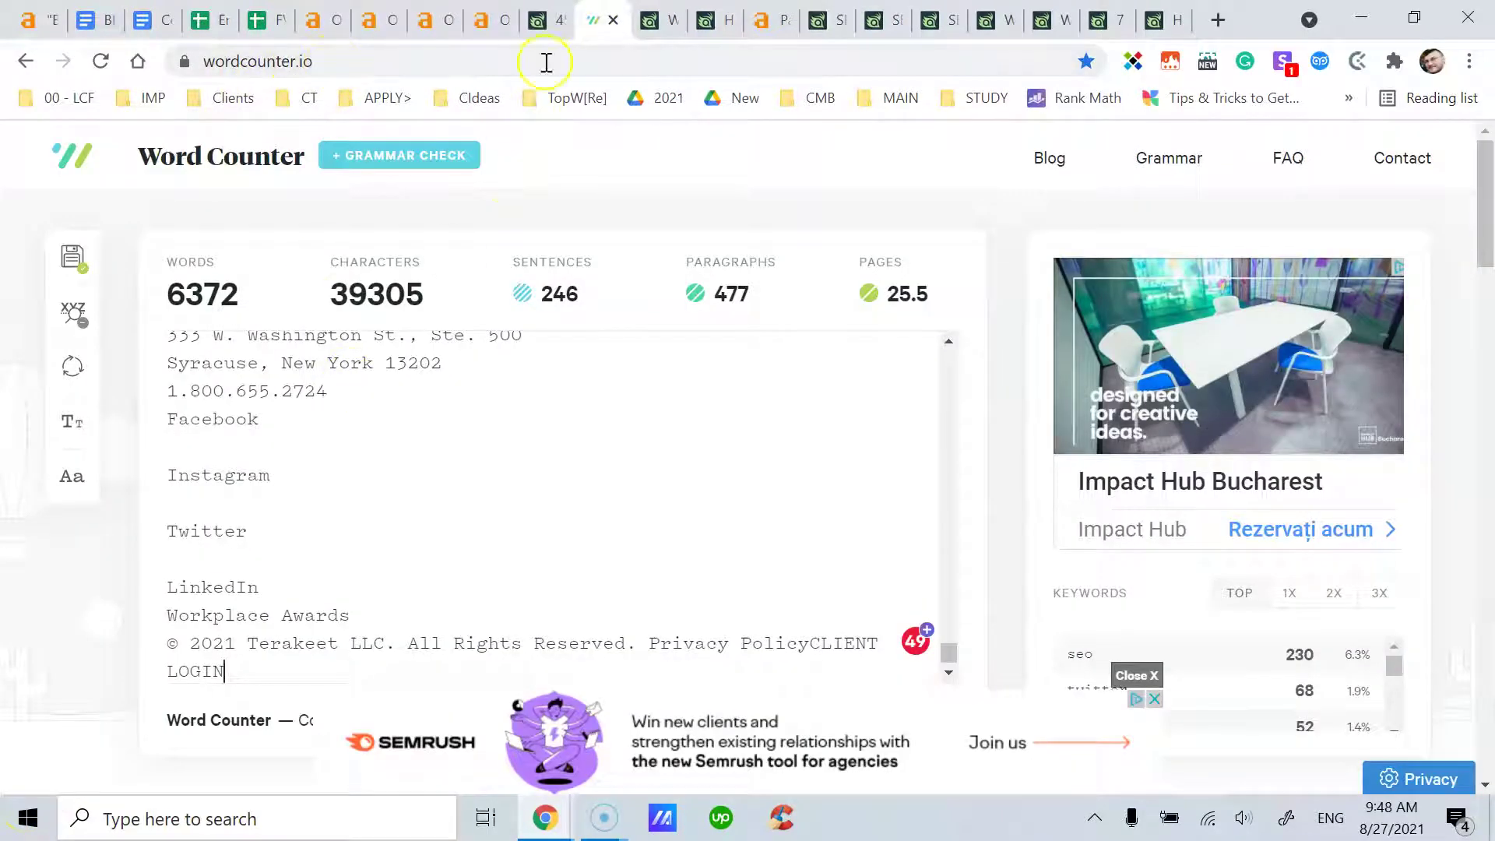
Select the entire article page to check what text was copied, clear the selection and return to the Word Counter totals
click(545, 20)
key(ctrl+a)
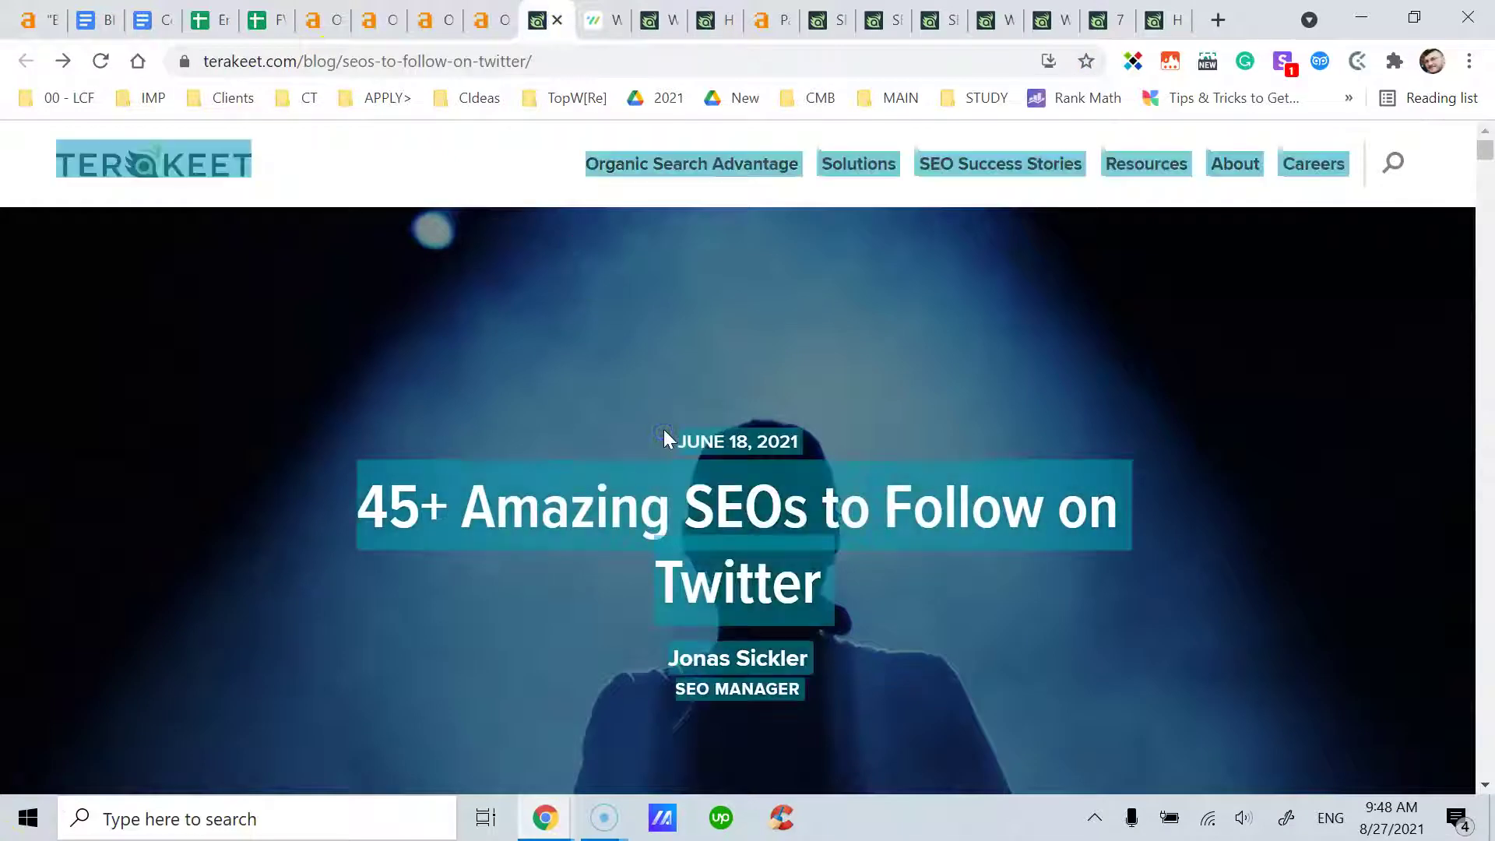
click(663, 428)
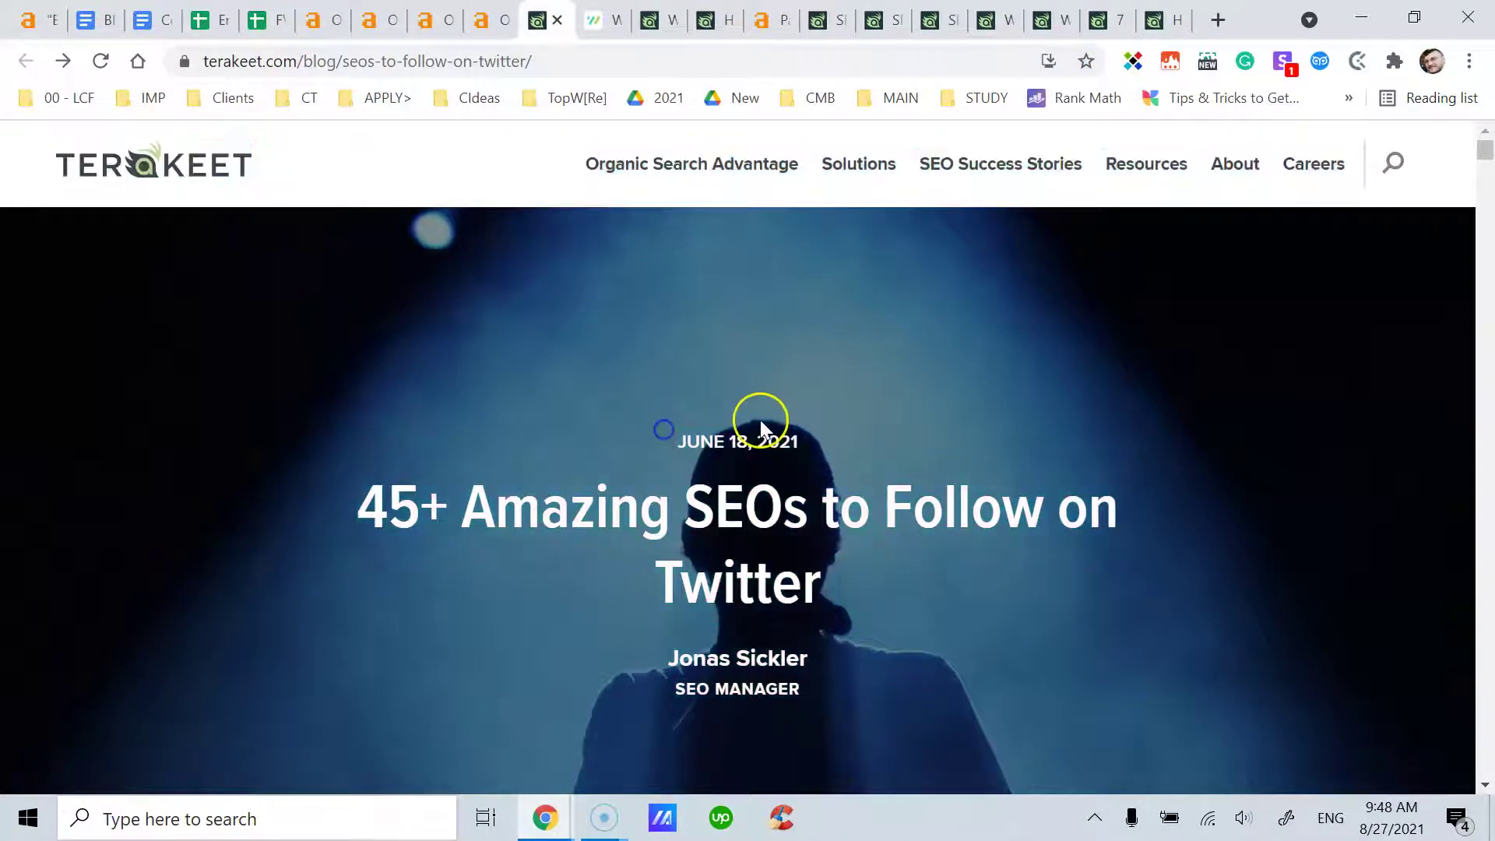
click(592, 22)
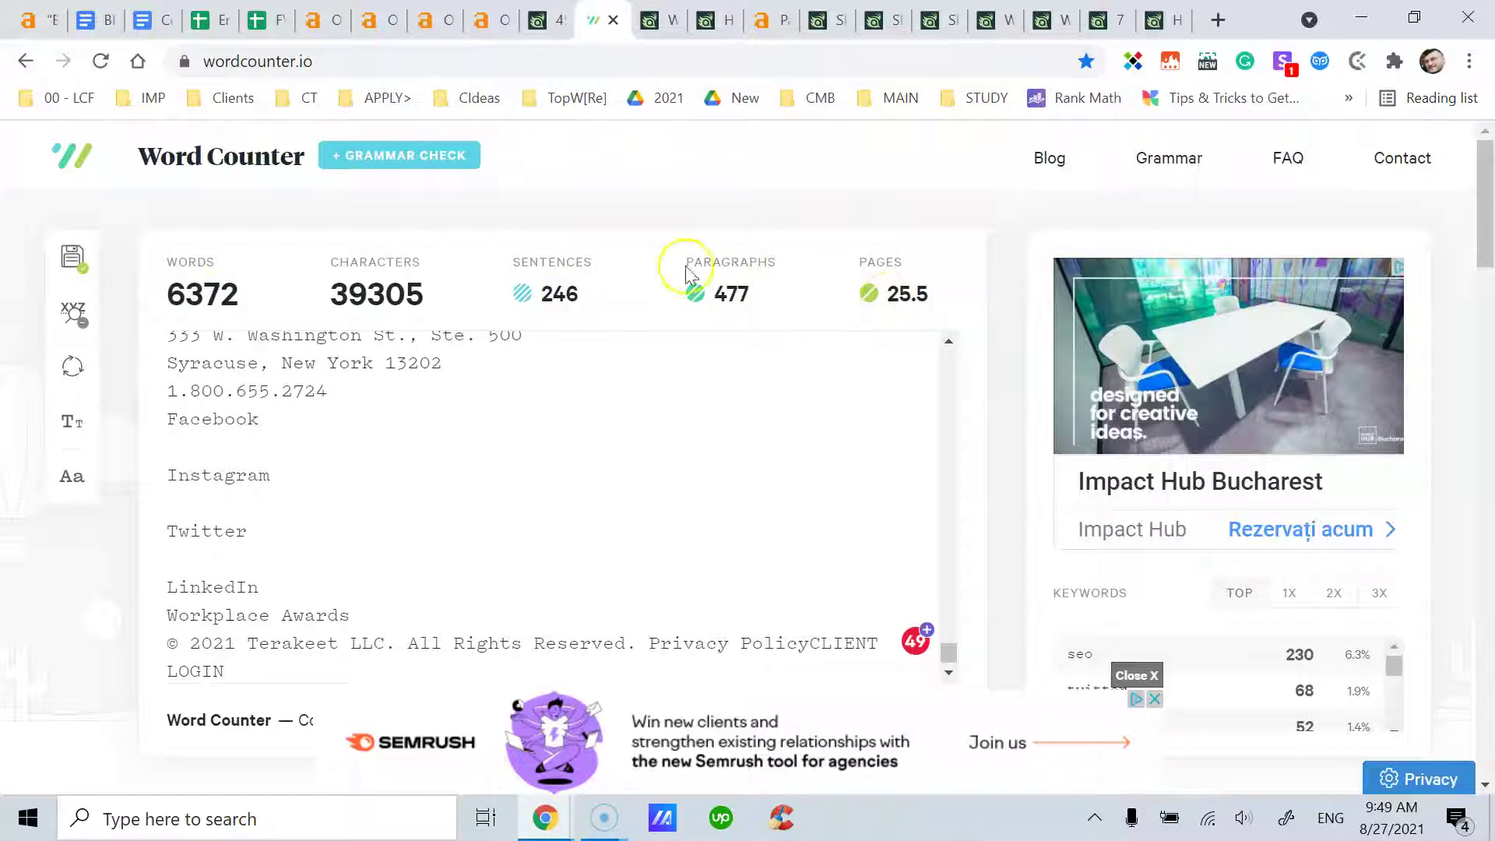
Compare the article's footer with the pasted copy and delete the footer text from Careers to the end in Word Counter
click(543, 21)
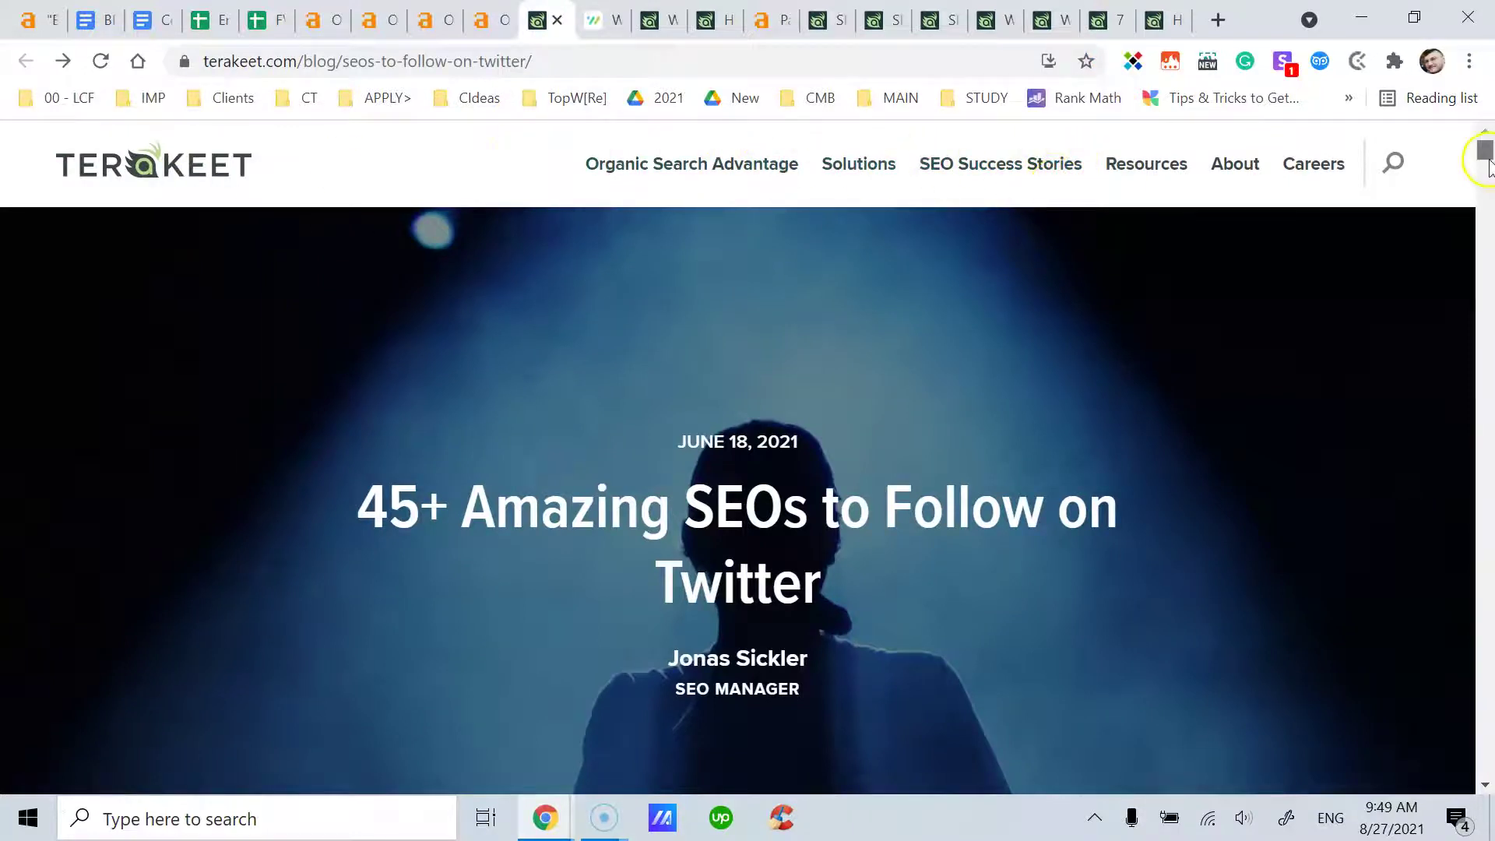
drag(1485, 152, 1485, 769)
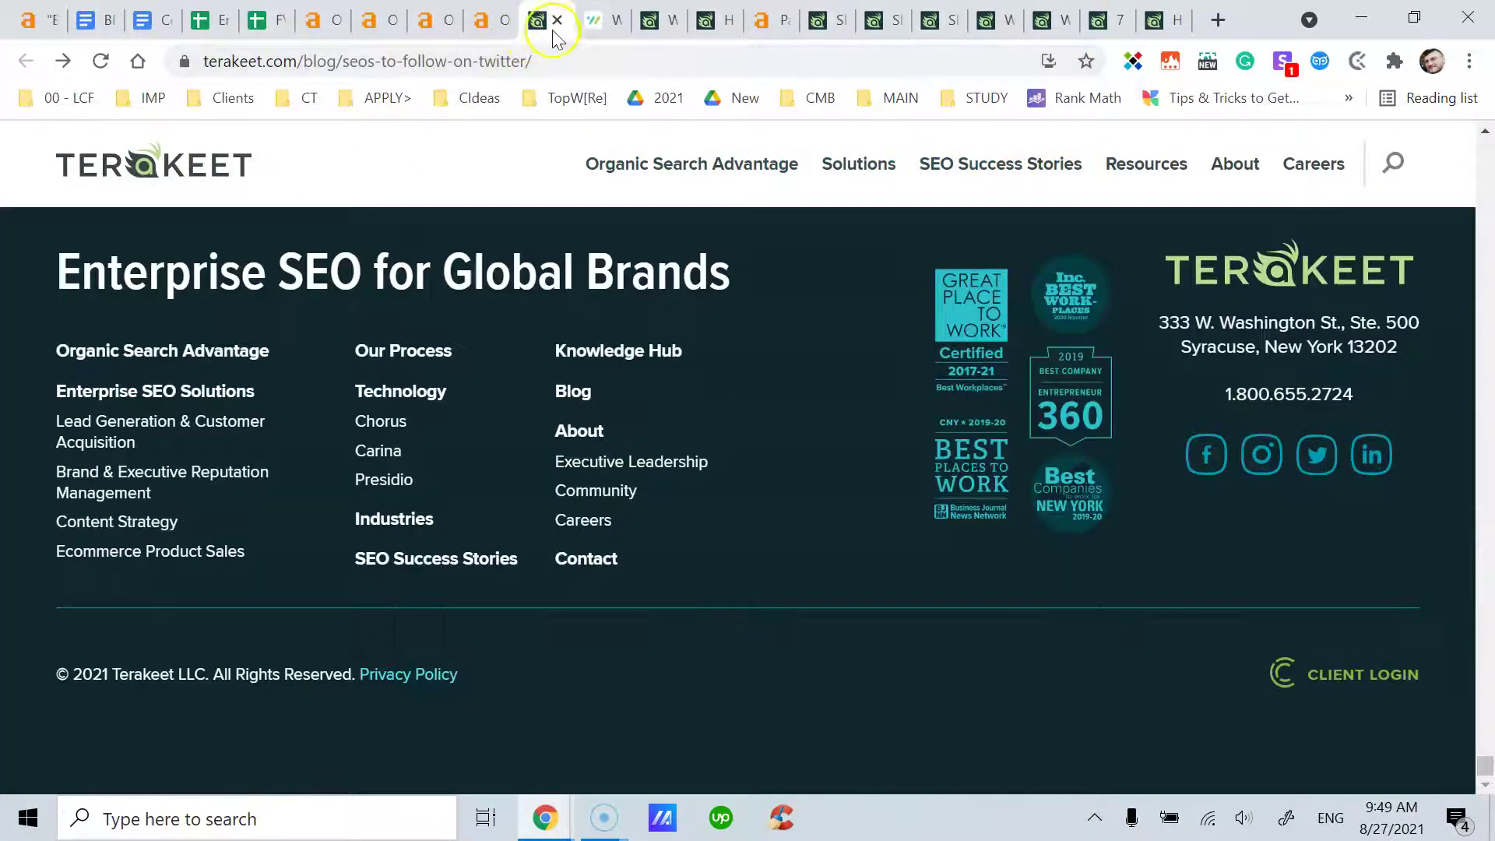
click(606, 23)
drag(859, 677, 159, 343)
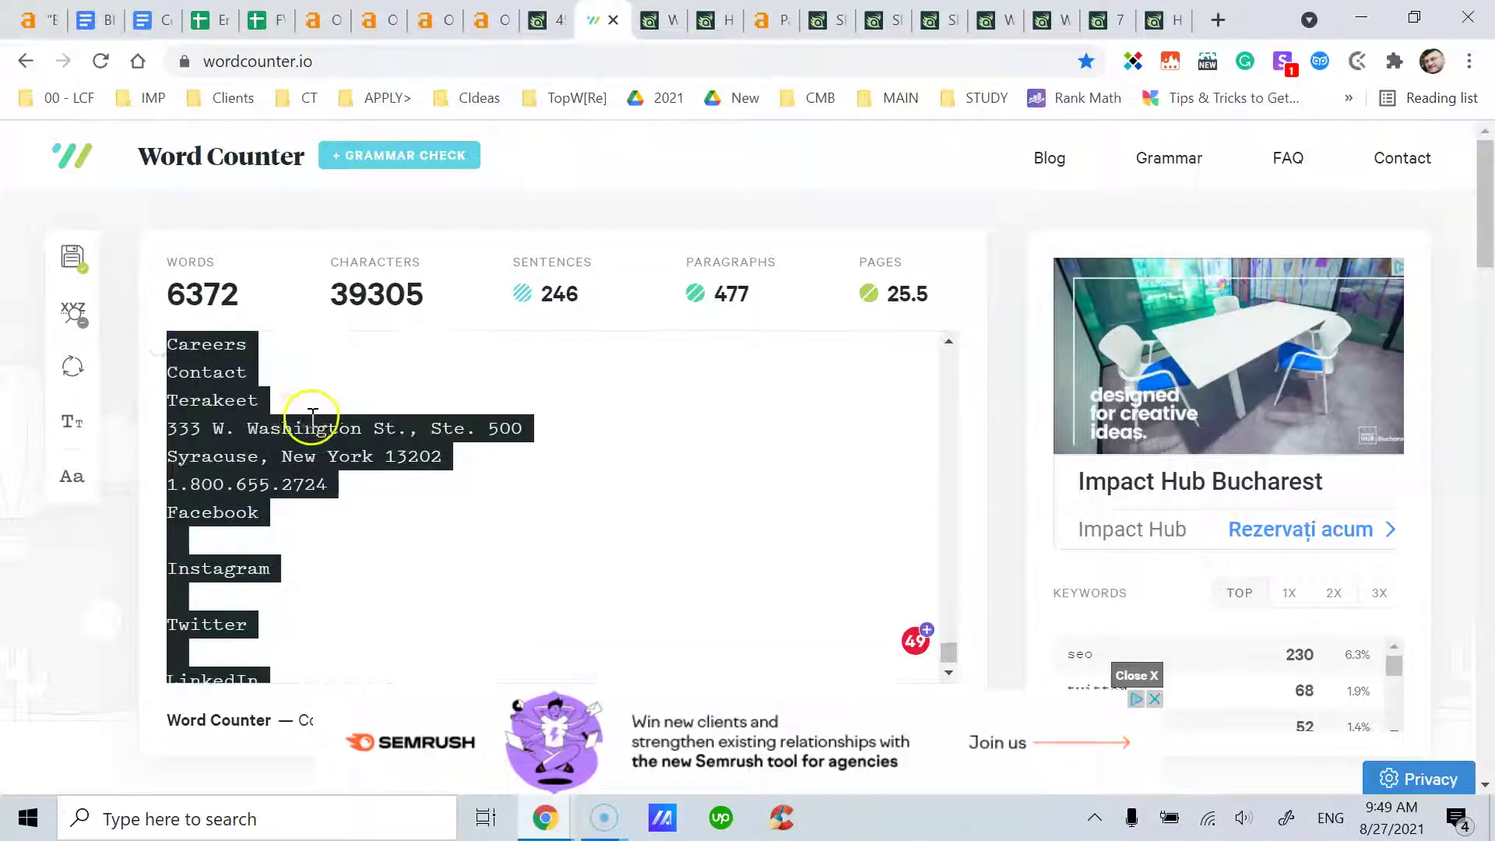
key(BackSpace)
drag(397, 631, 420, 505)
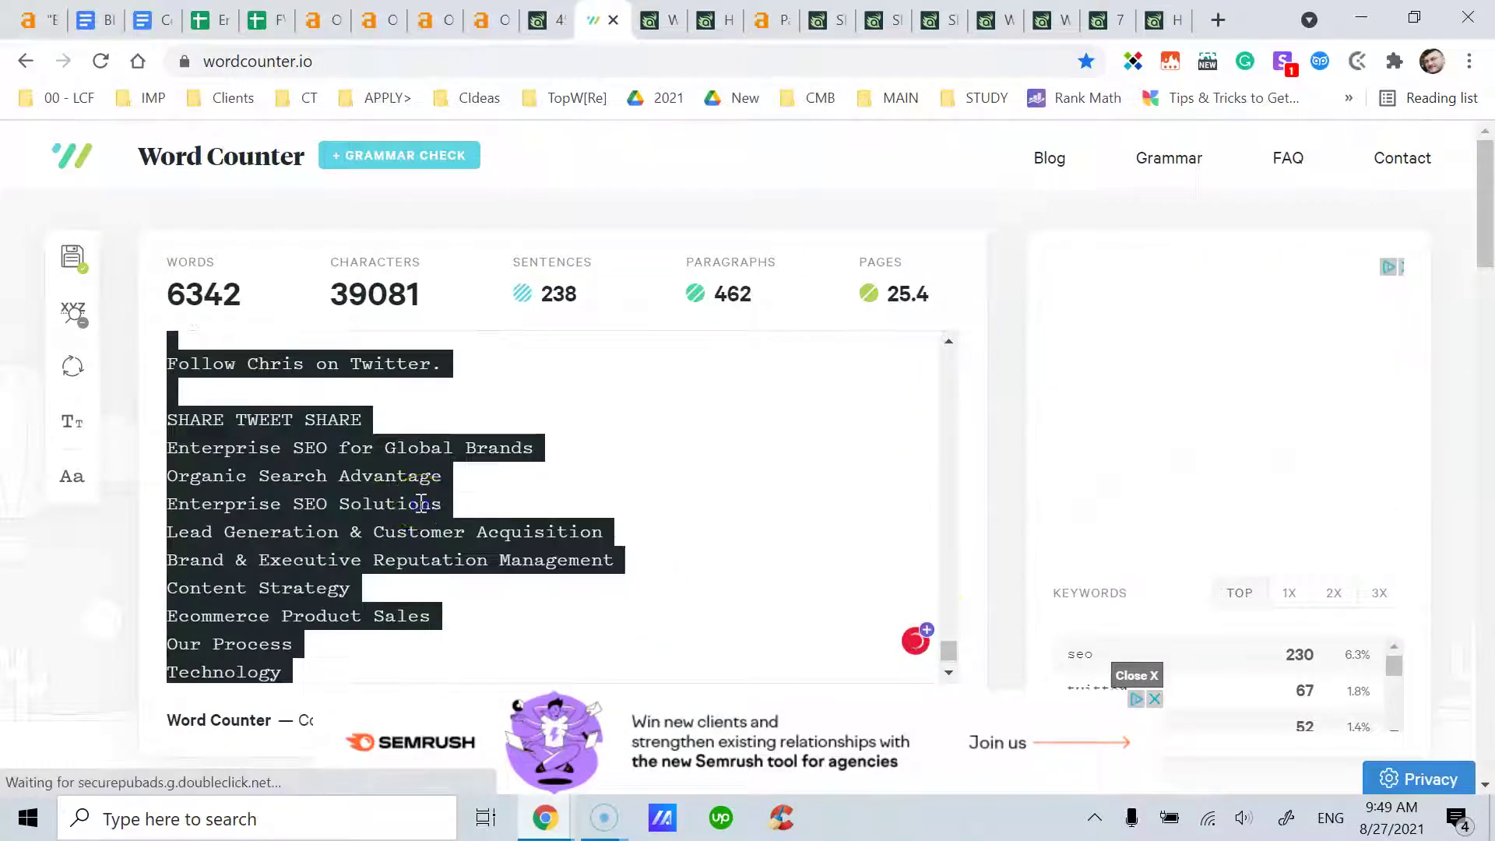
click(421, 505)
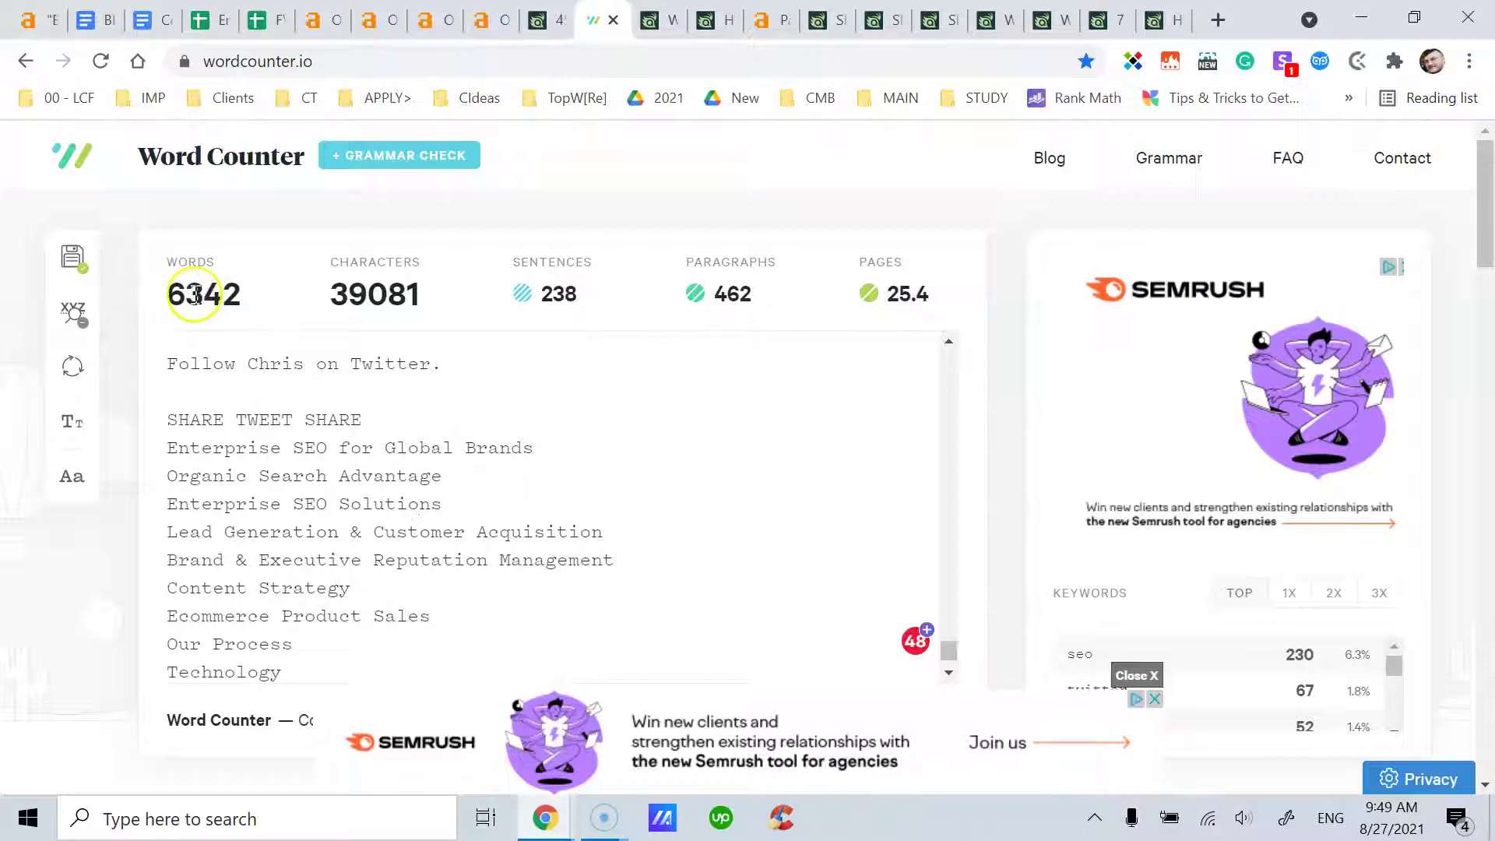
Check the beginning of the pasted text and its word count in Word Counter against the top of the article
drag(951, 652, 946, 316)
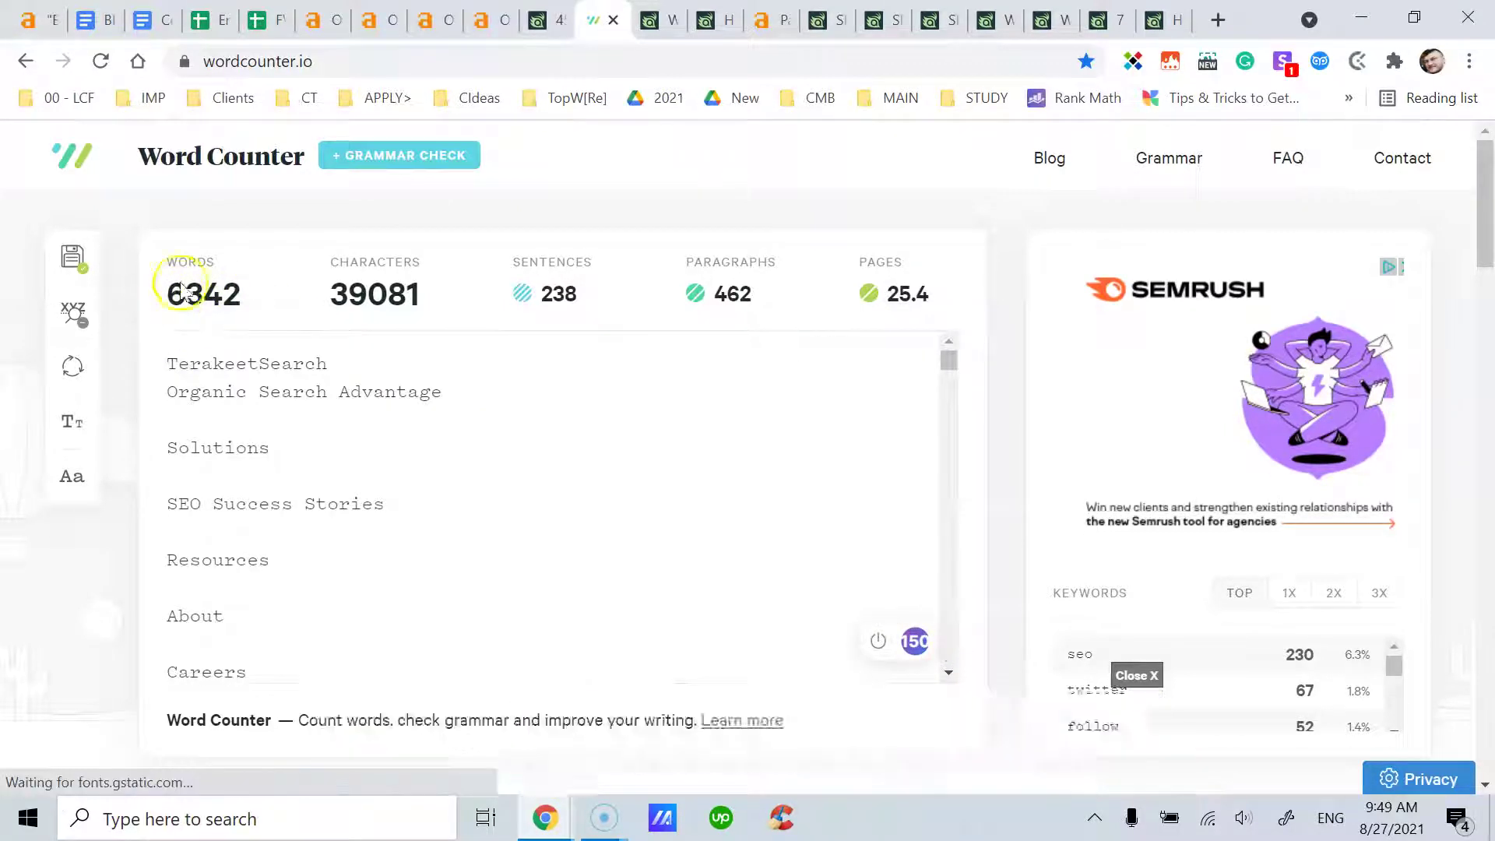
click(546, 19)
drag(1487, 759, 1483, 139)
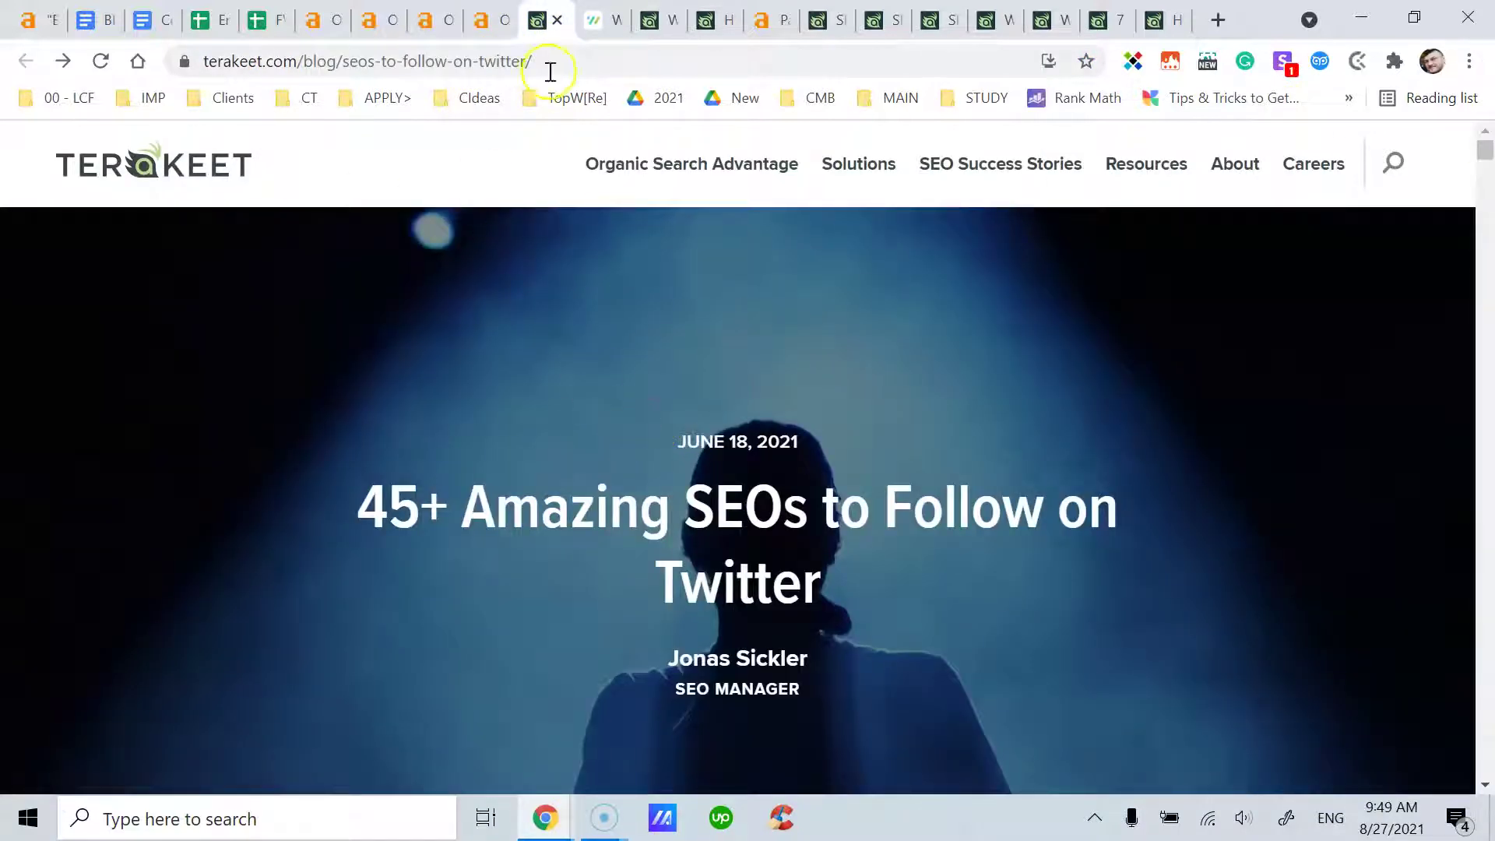
click(601, 20)
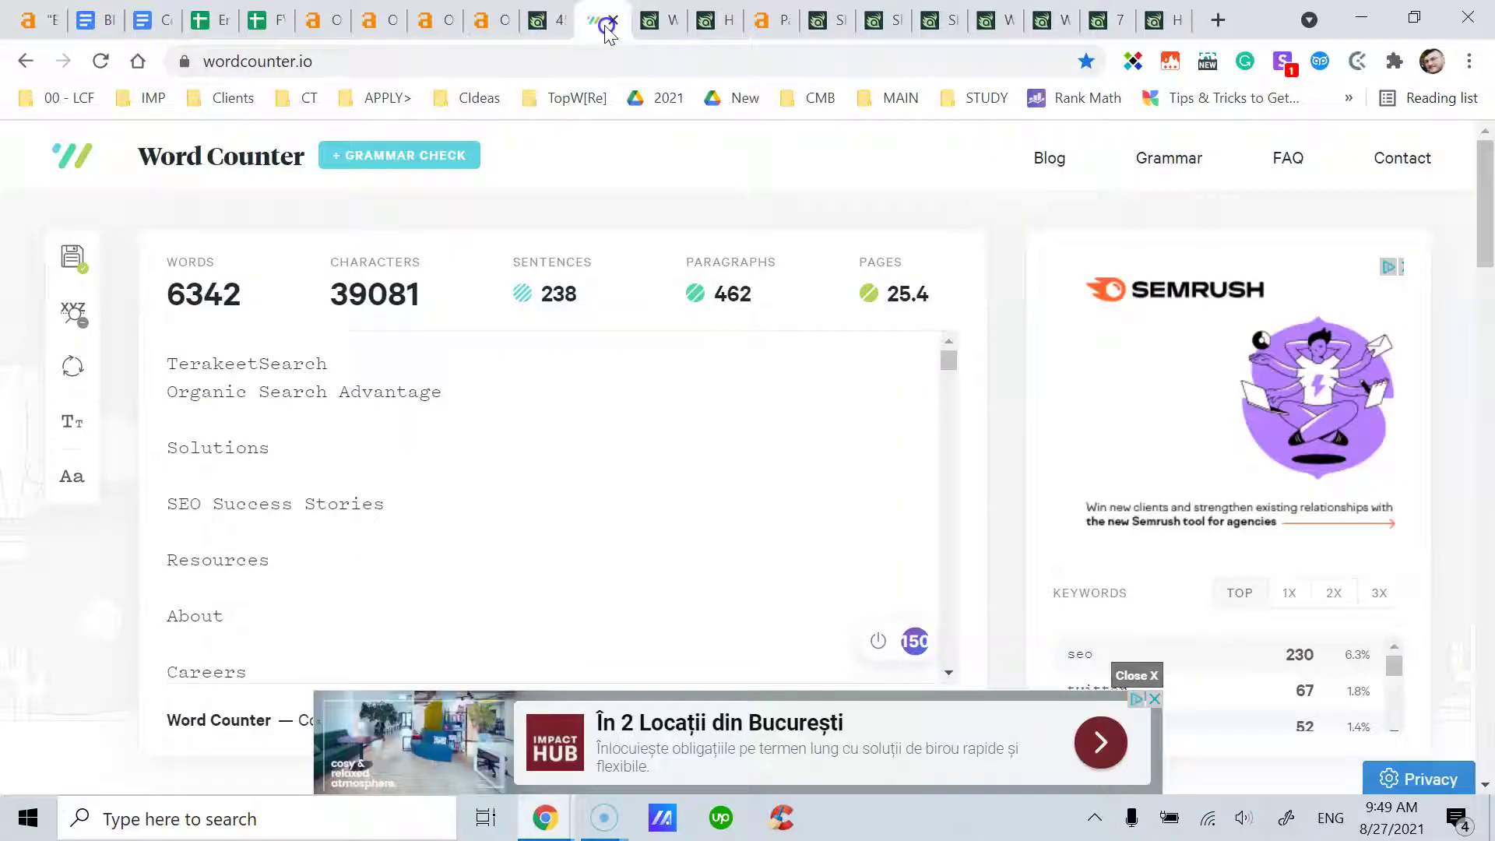
Skim the Twitter article's Key Points, the What the heck are shout-outs? section and the first expert quote cards
click(545, 31)
scroll(1059, 421, down, 15)
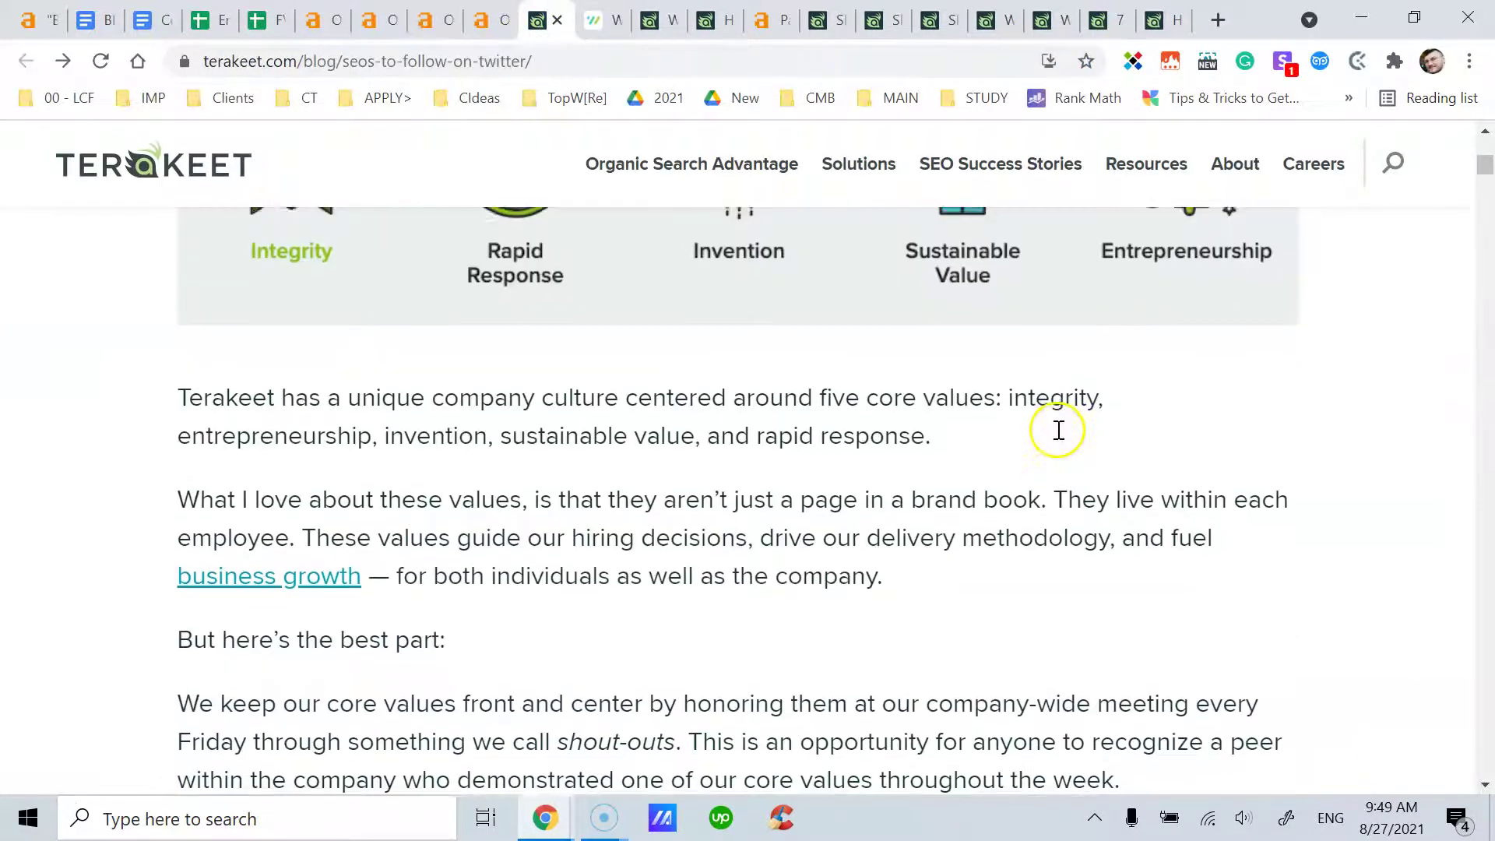
drag(1488, 238, 1483, 148)
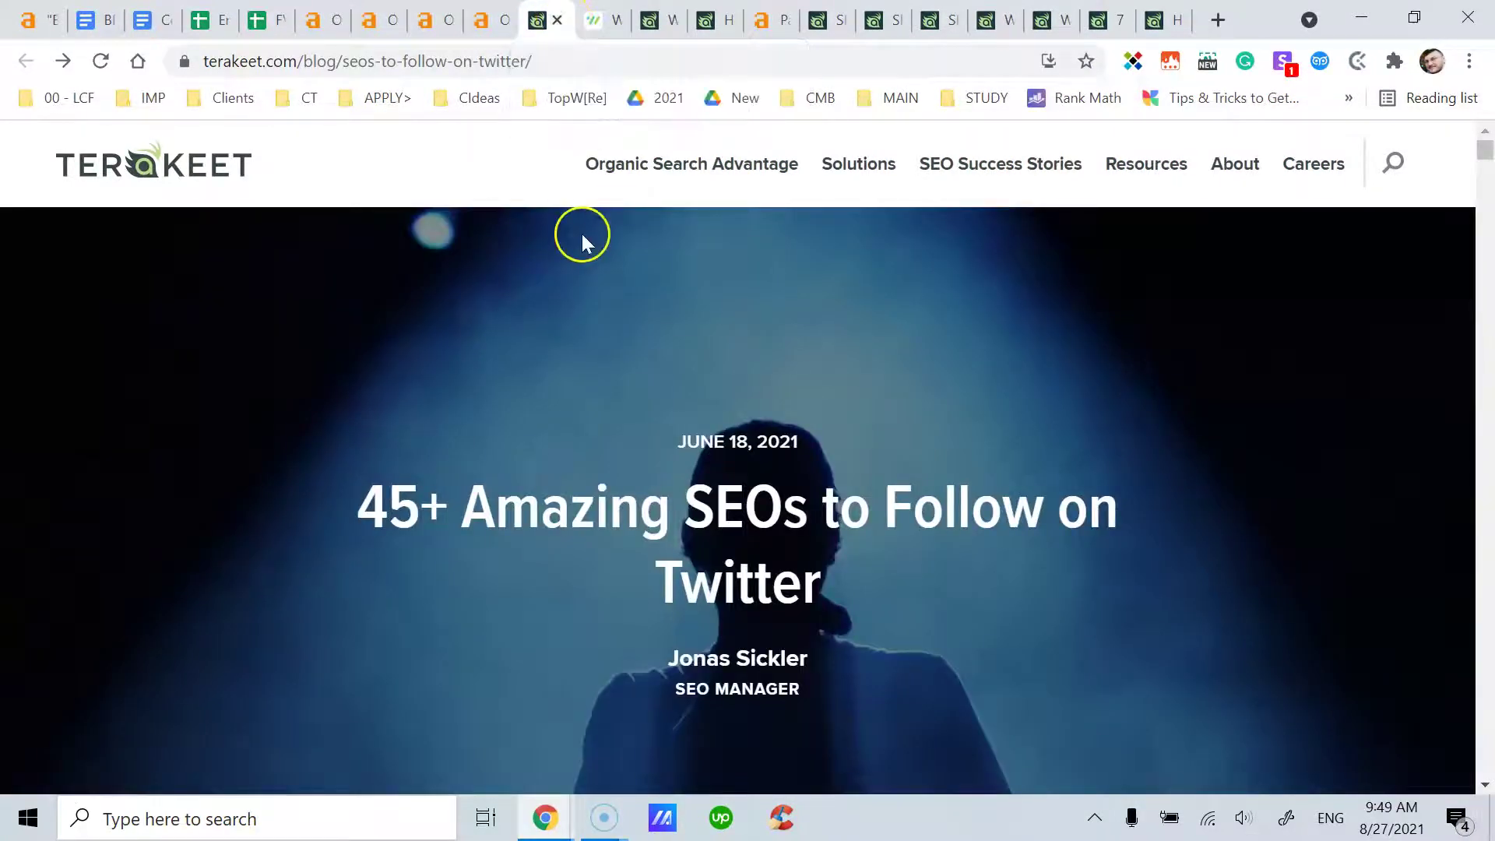
scroll(662, 311, down, 6)
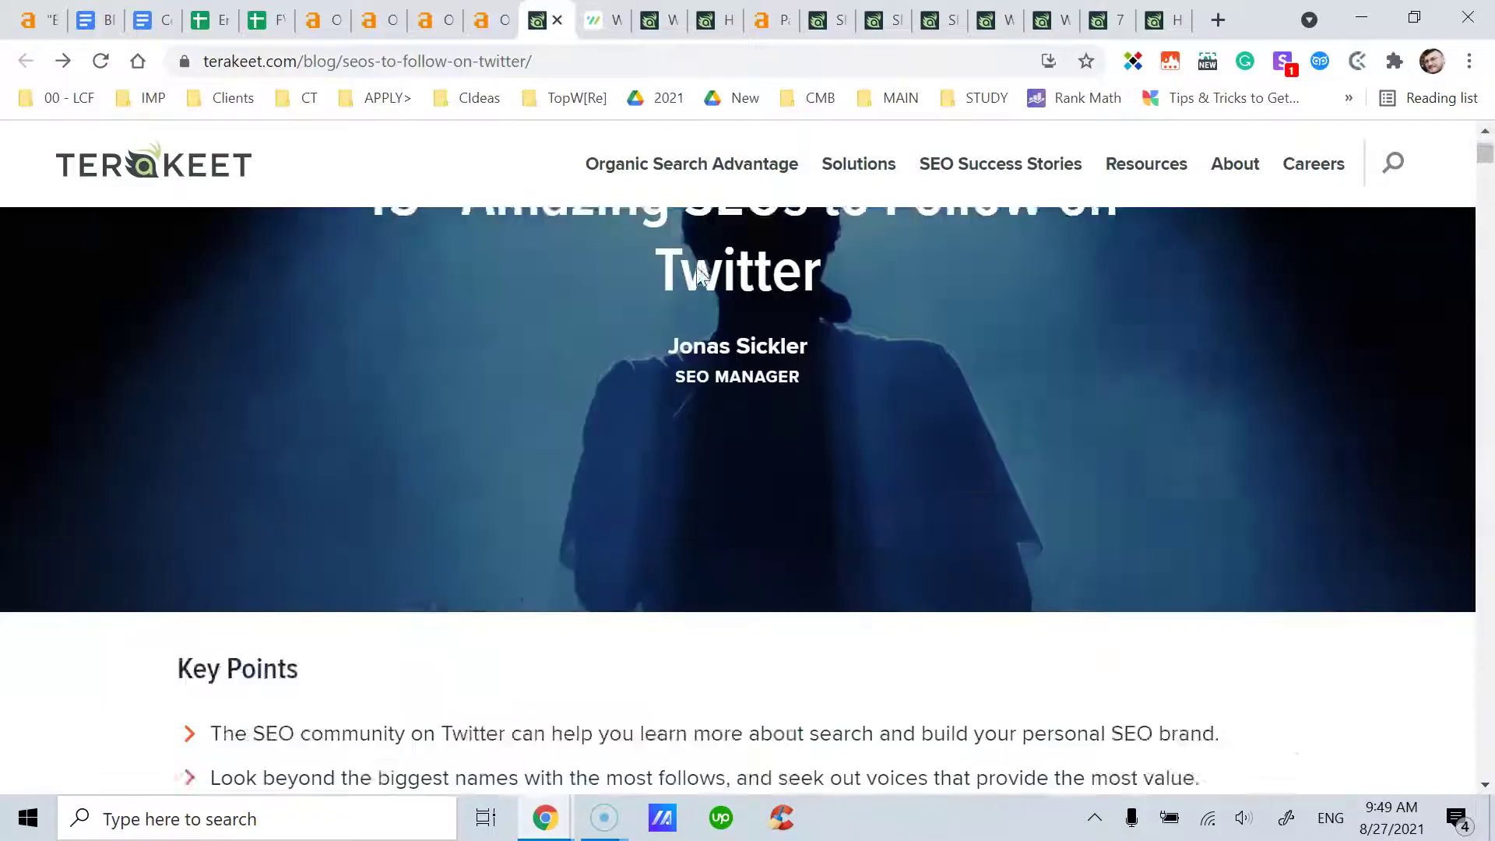
scroll(597, 374, down, 3)
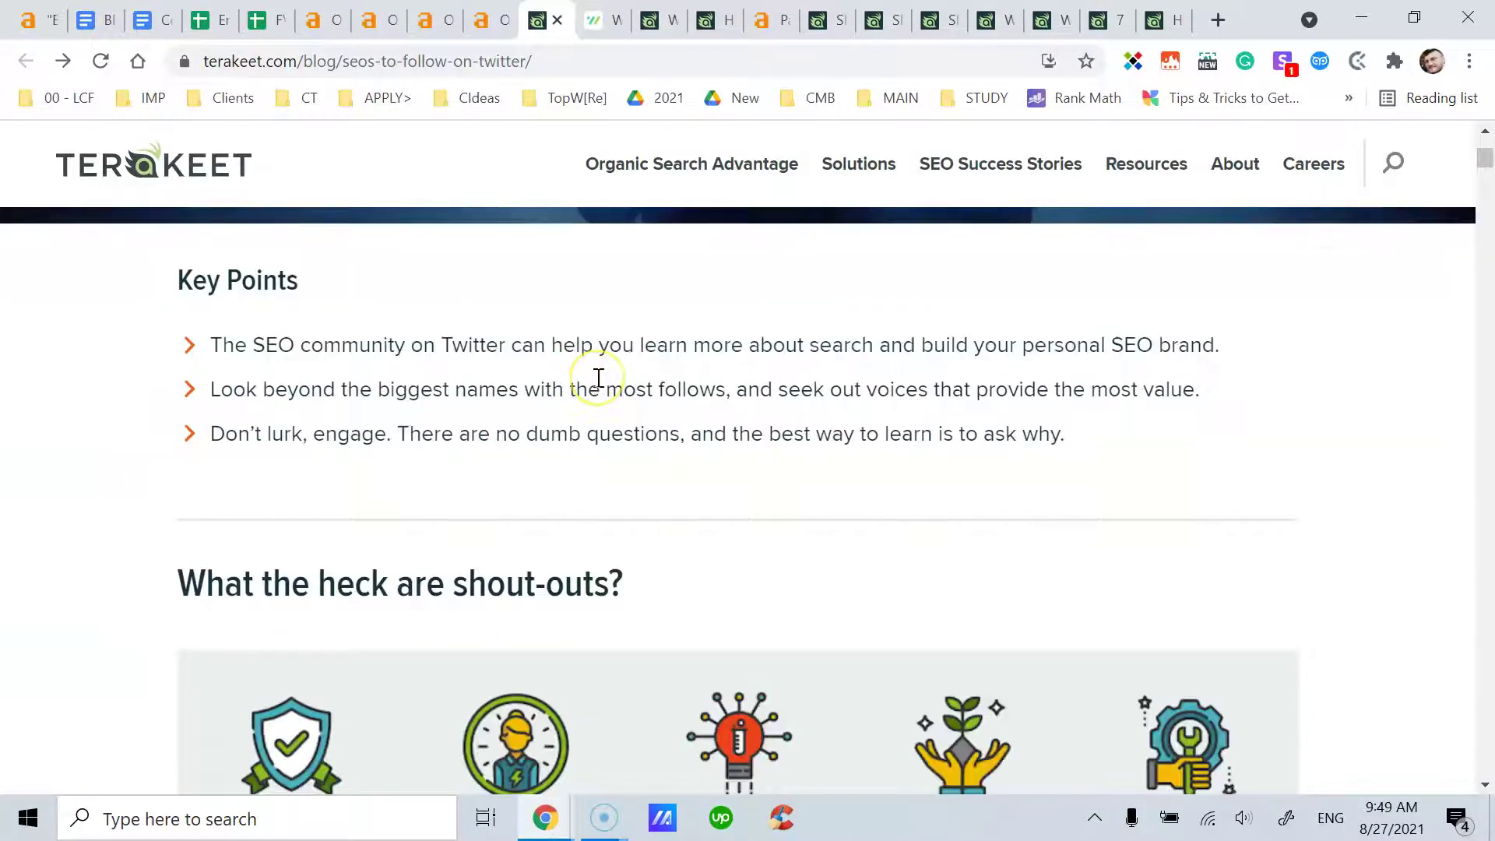
scroll(598, 377, down, 15)
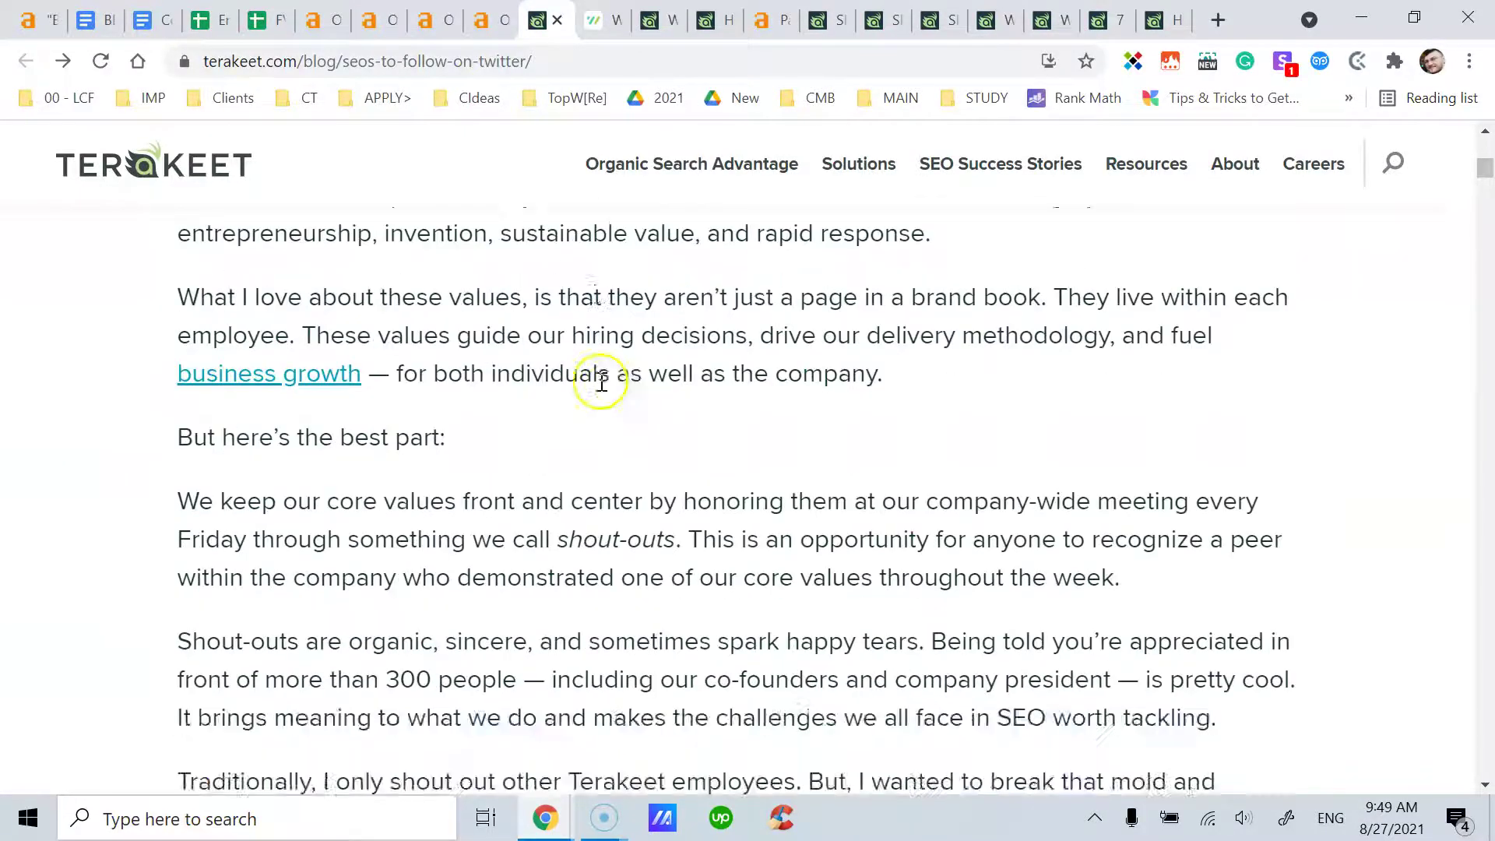
scroll(612, 390, down, 15)
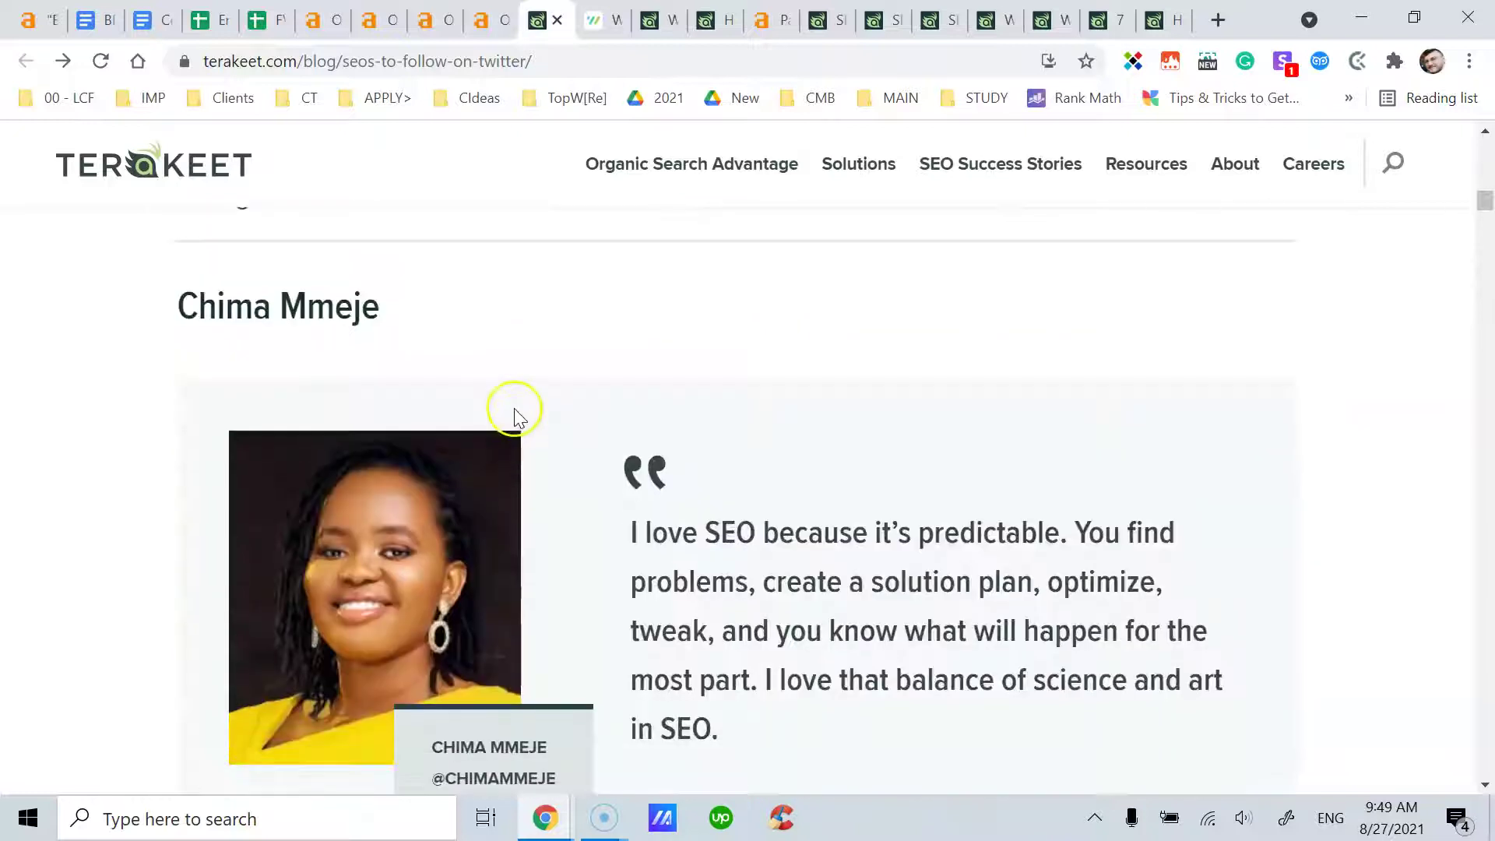
scroll(580, 455, down, 6)
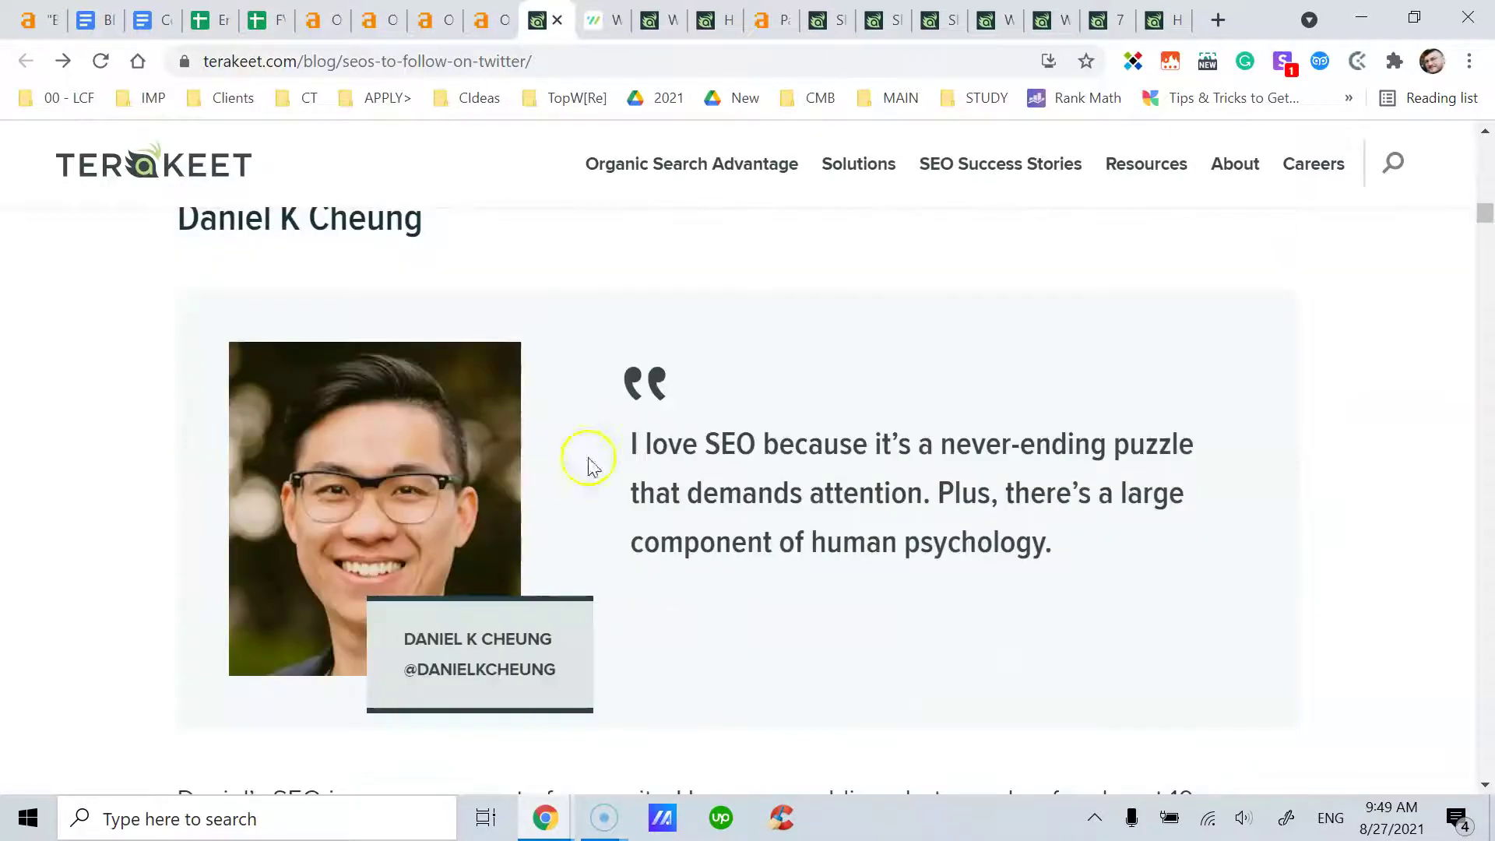
drag(1486, 226, 1378, 127)
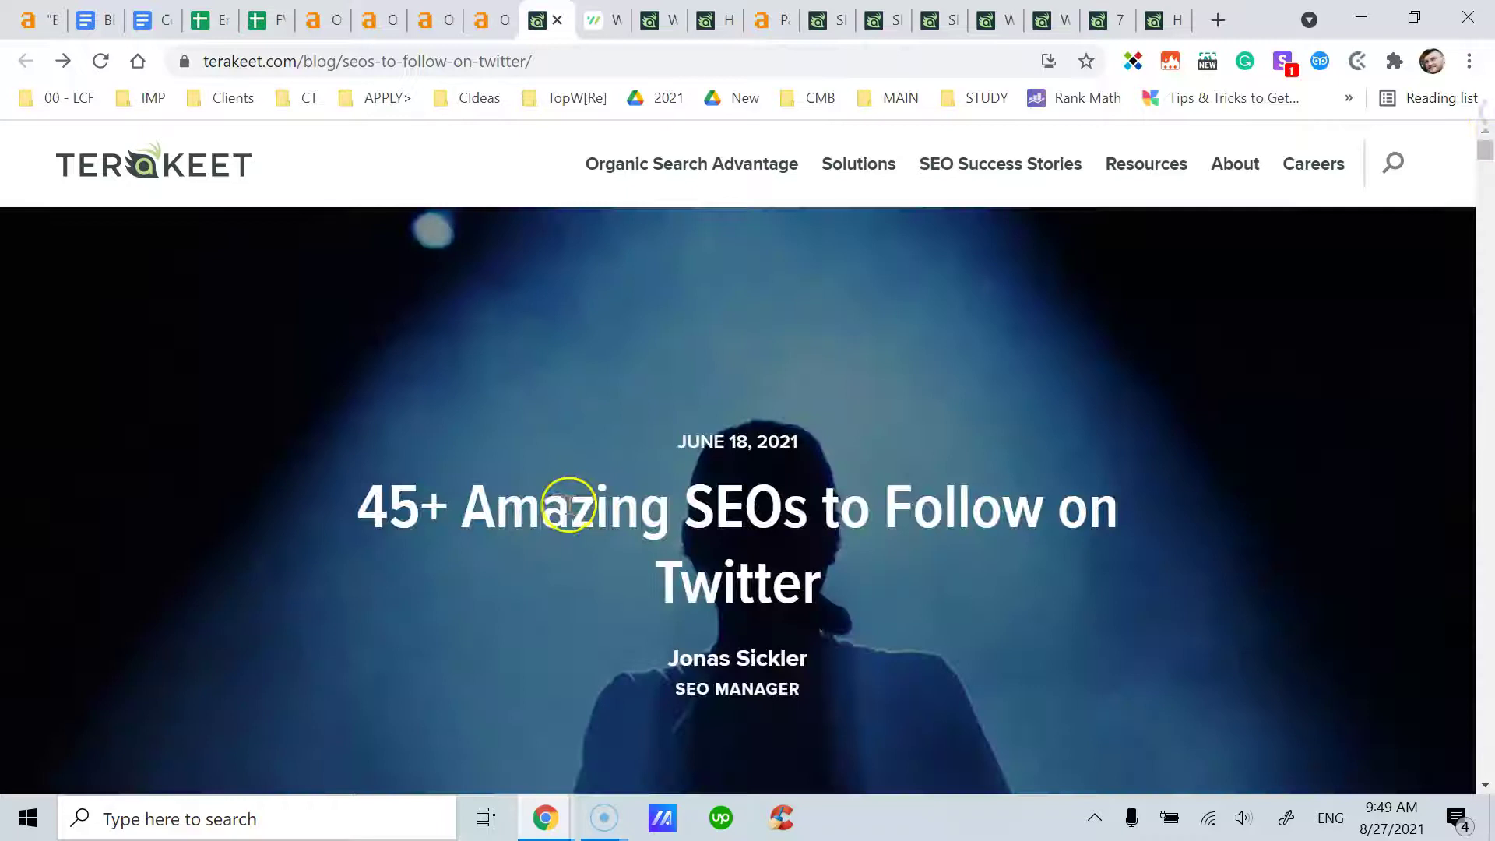
Review the article's introduction, including its memorable discussion topics and the reasons for extending the SEJ list, up to the first expert entry
scroll(573, 508, down, 5)
scroll(574, 507, down, 15)
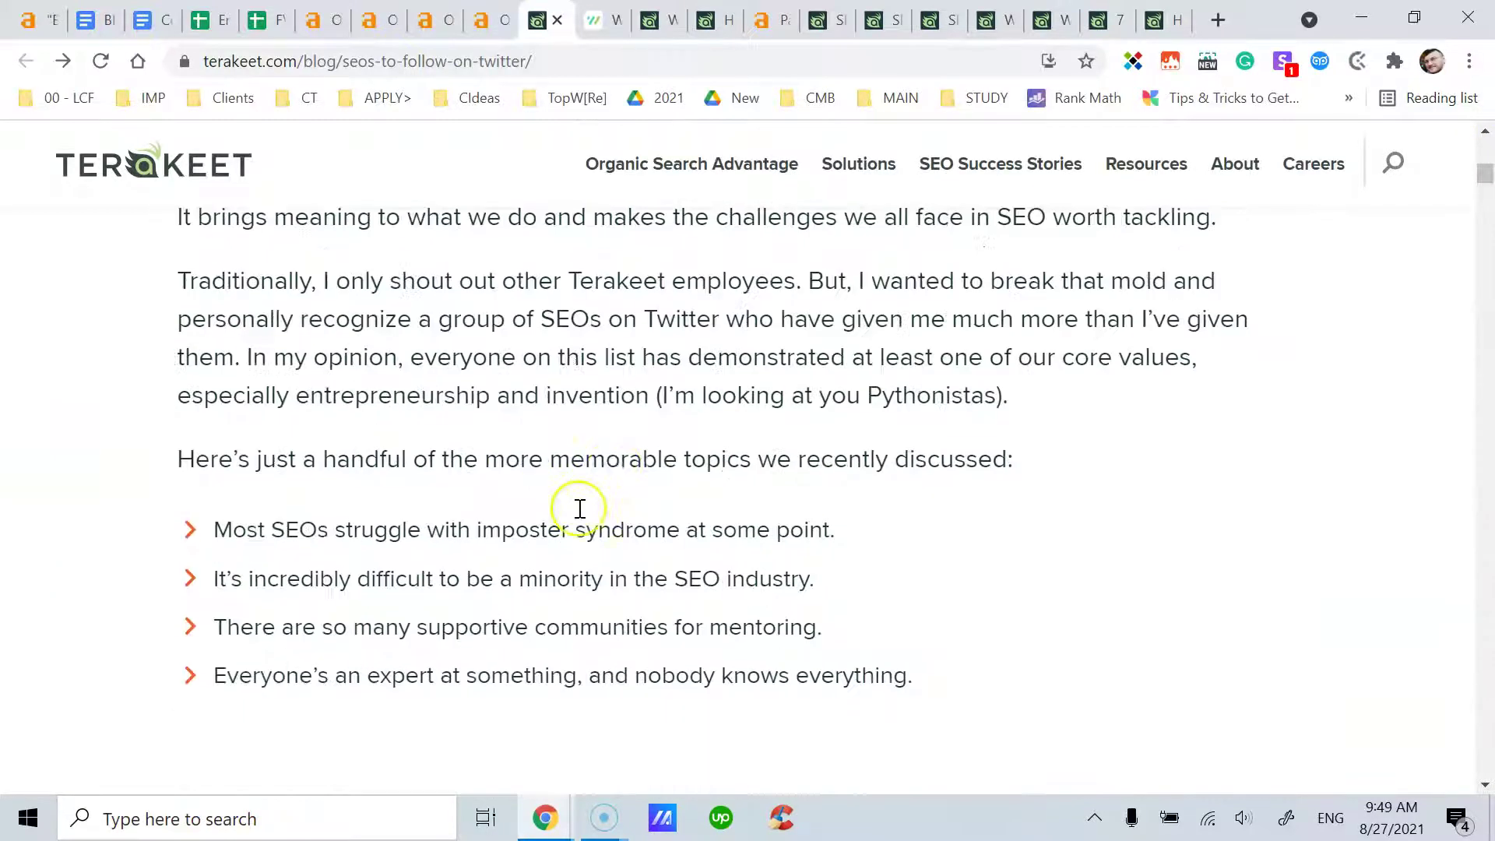
scroll(621, 477, down, 5)
scroll(500, 470, down, 10)
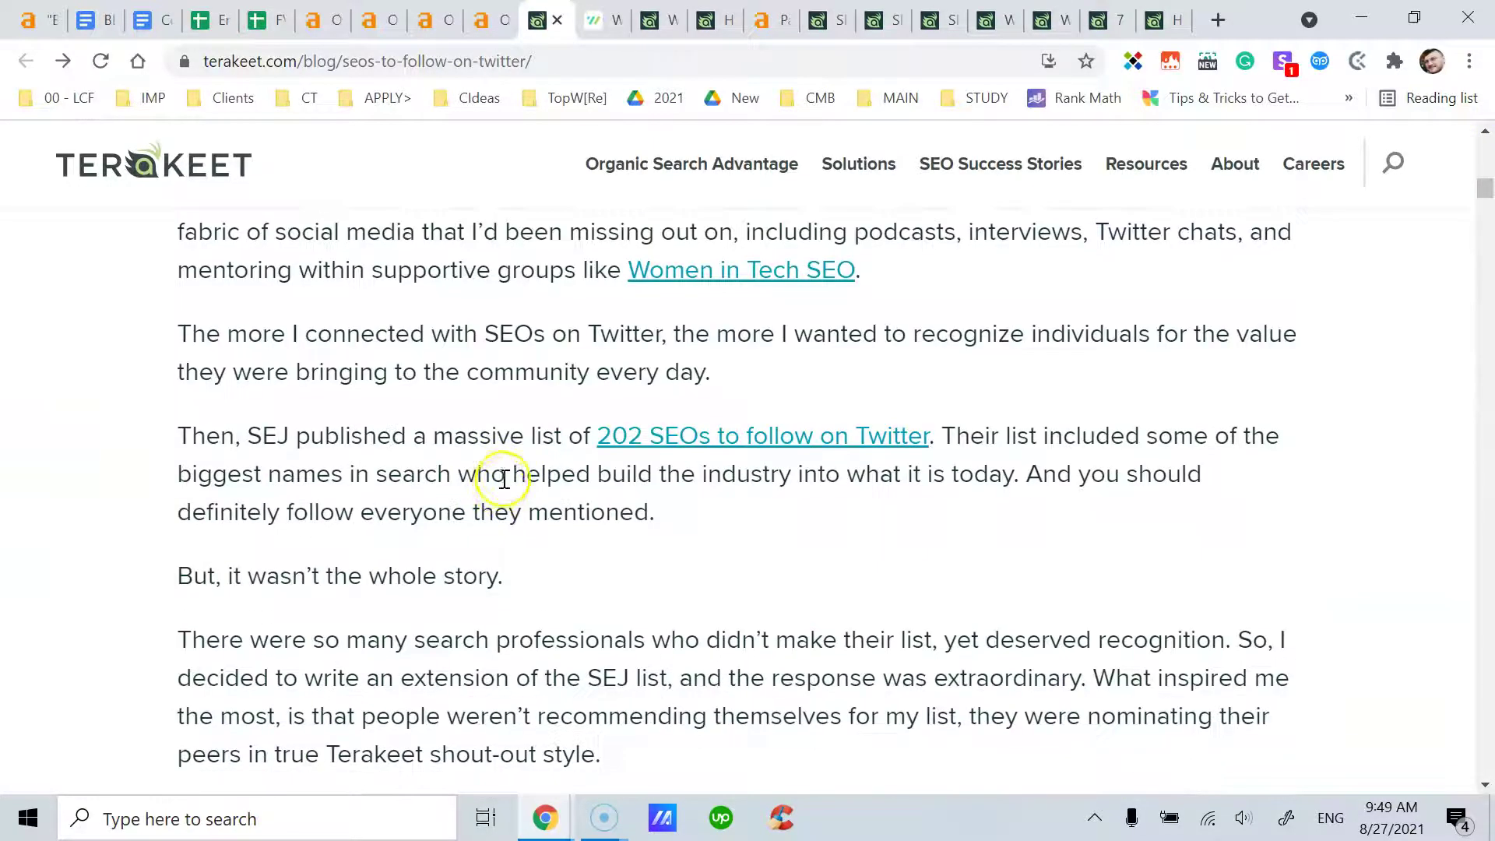
scroll(510, 479, down, 5)
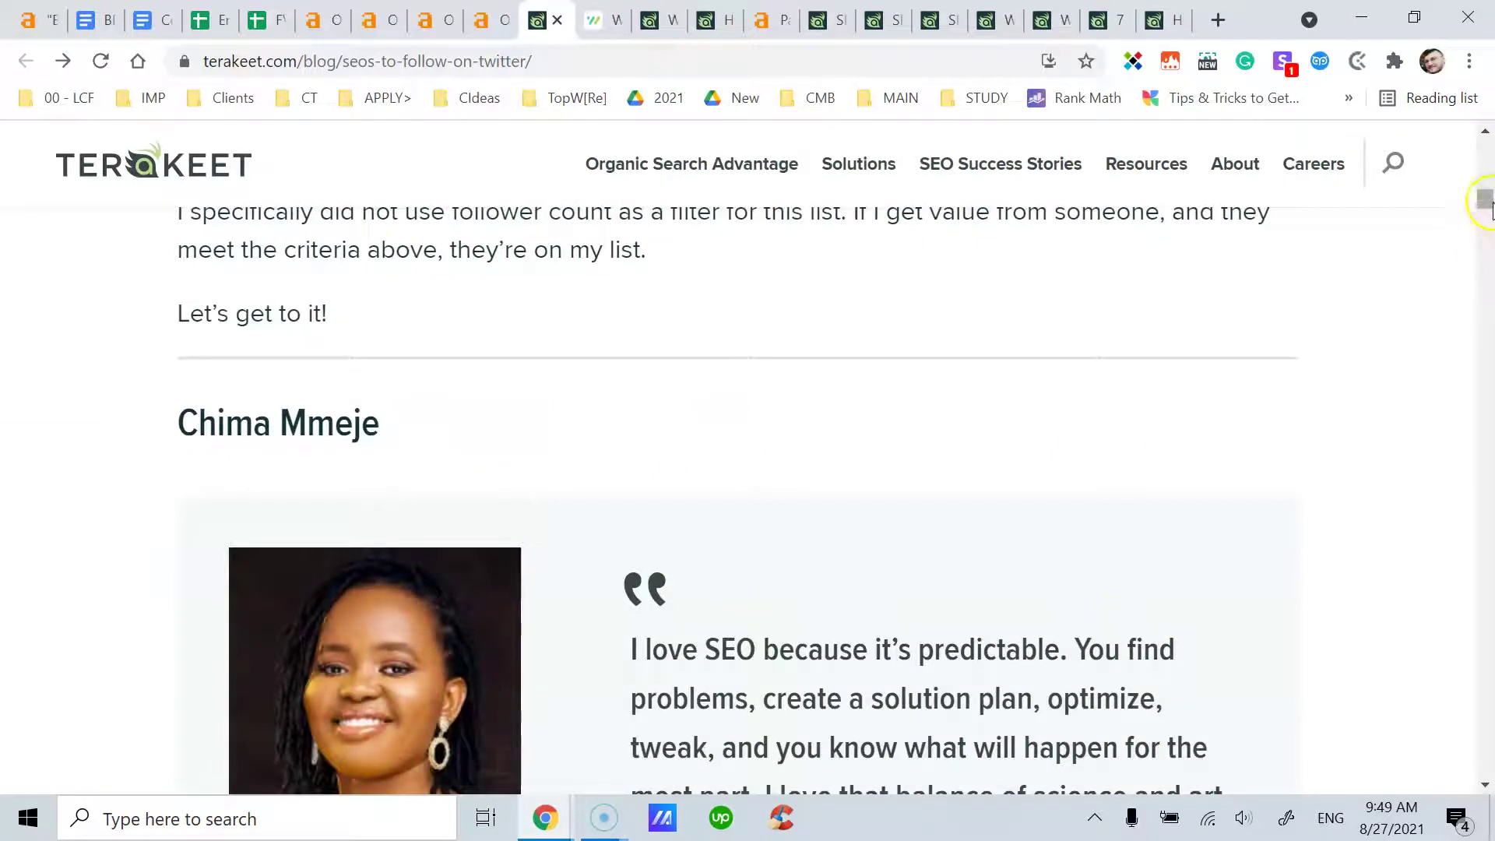
drag(1487, 200, 1488, 134)
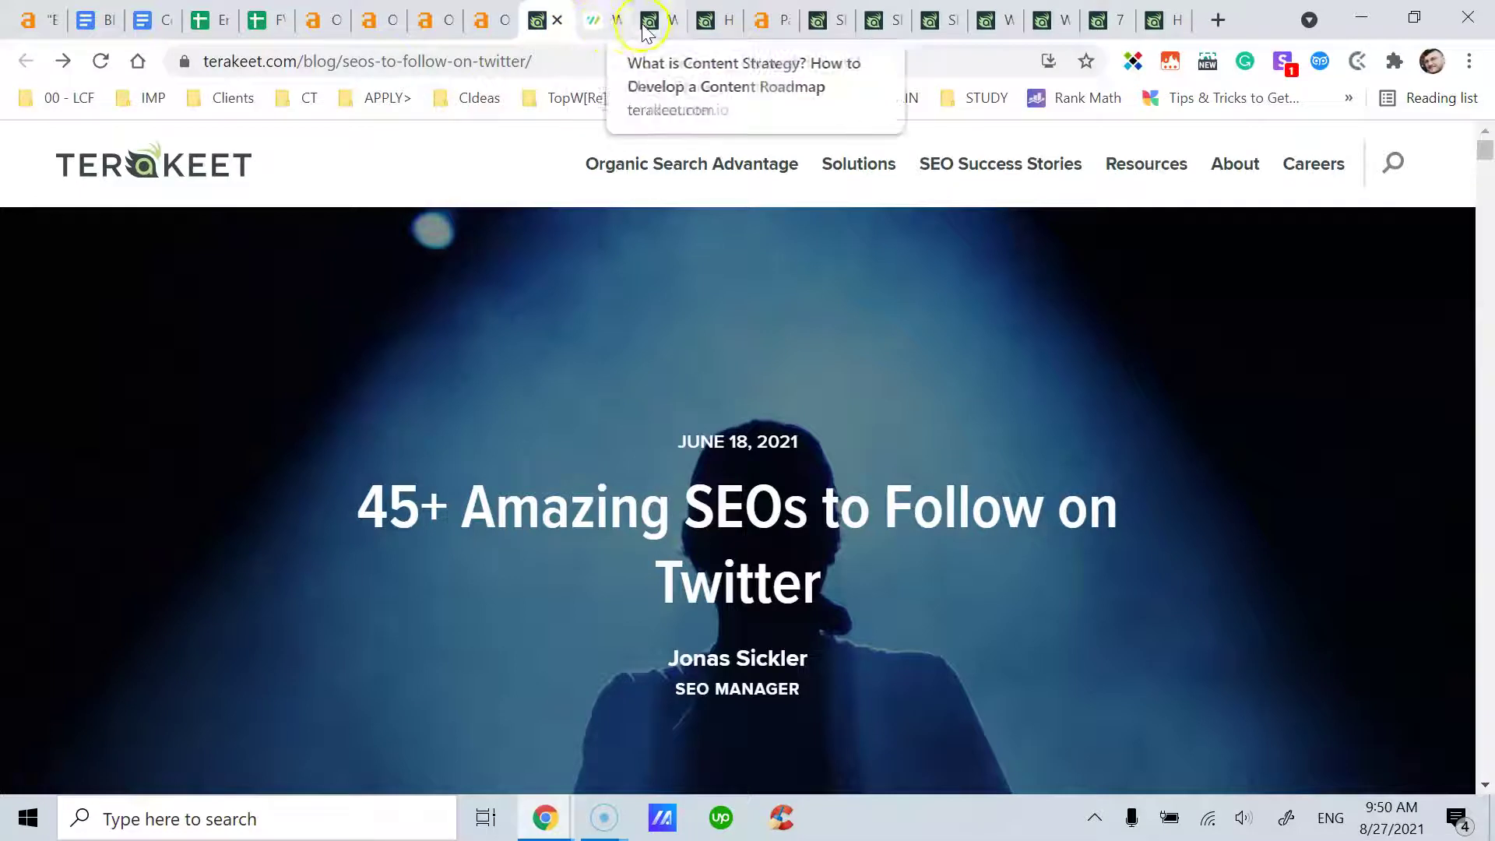
Close the 45+ Amazing SEOs to Follow on Twitter article and open the content strategy article at its title
click(557, 20)
click(600, 21)
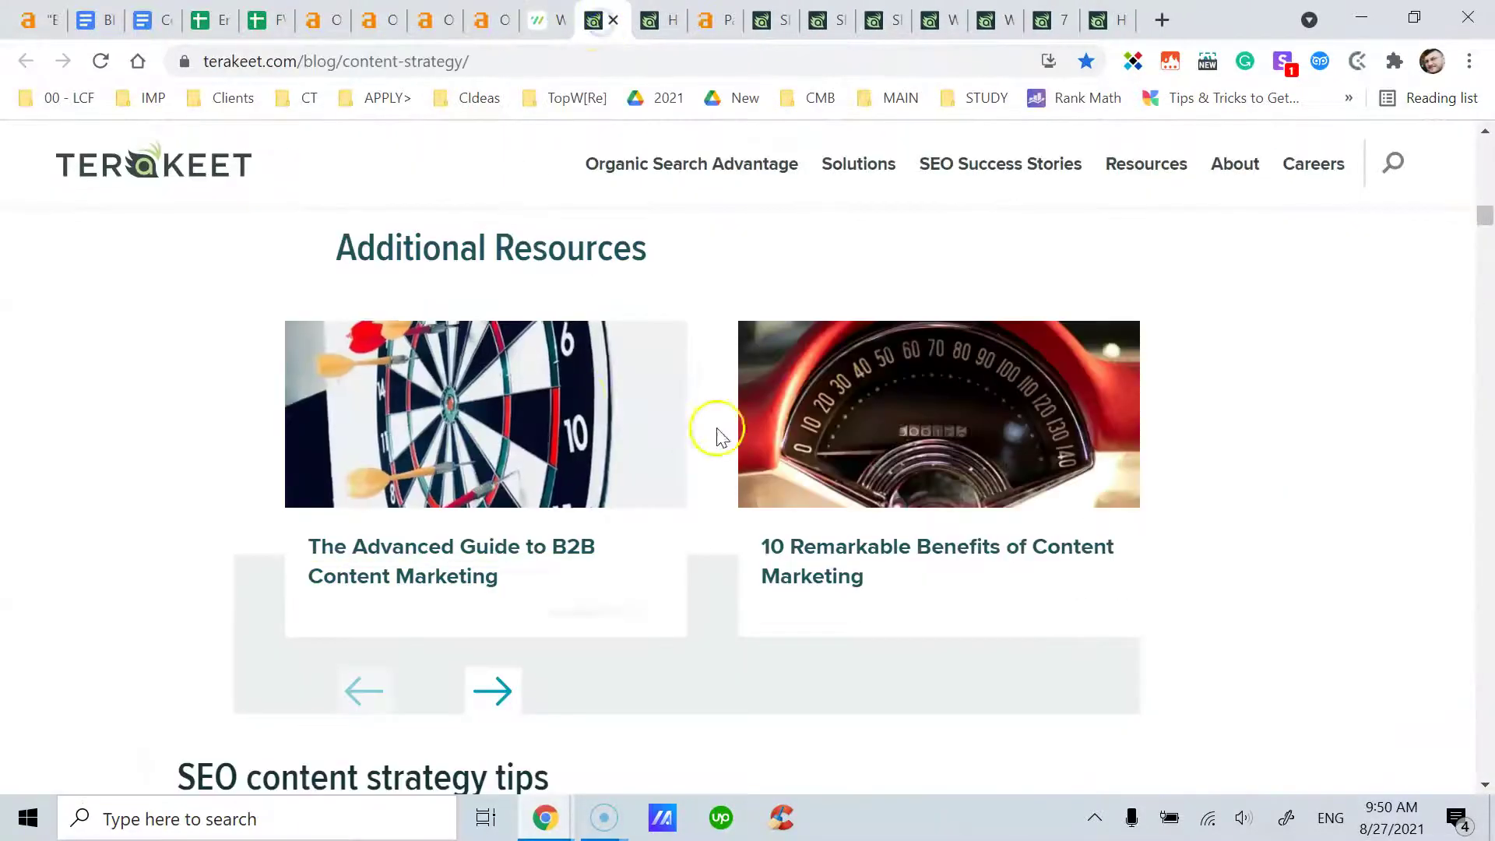
scroll(716, 451, down, 7)
drag(1487, 226, 1486, 144)
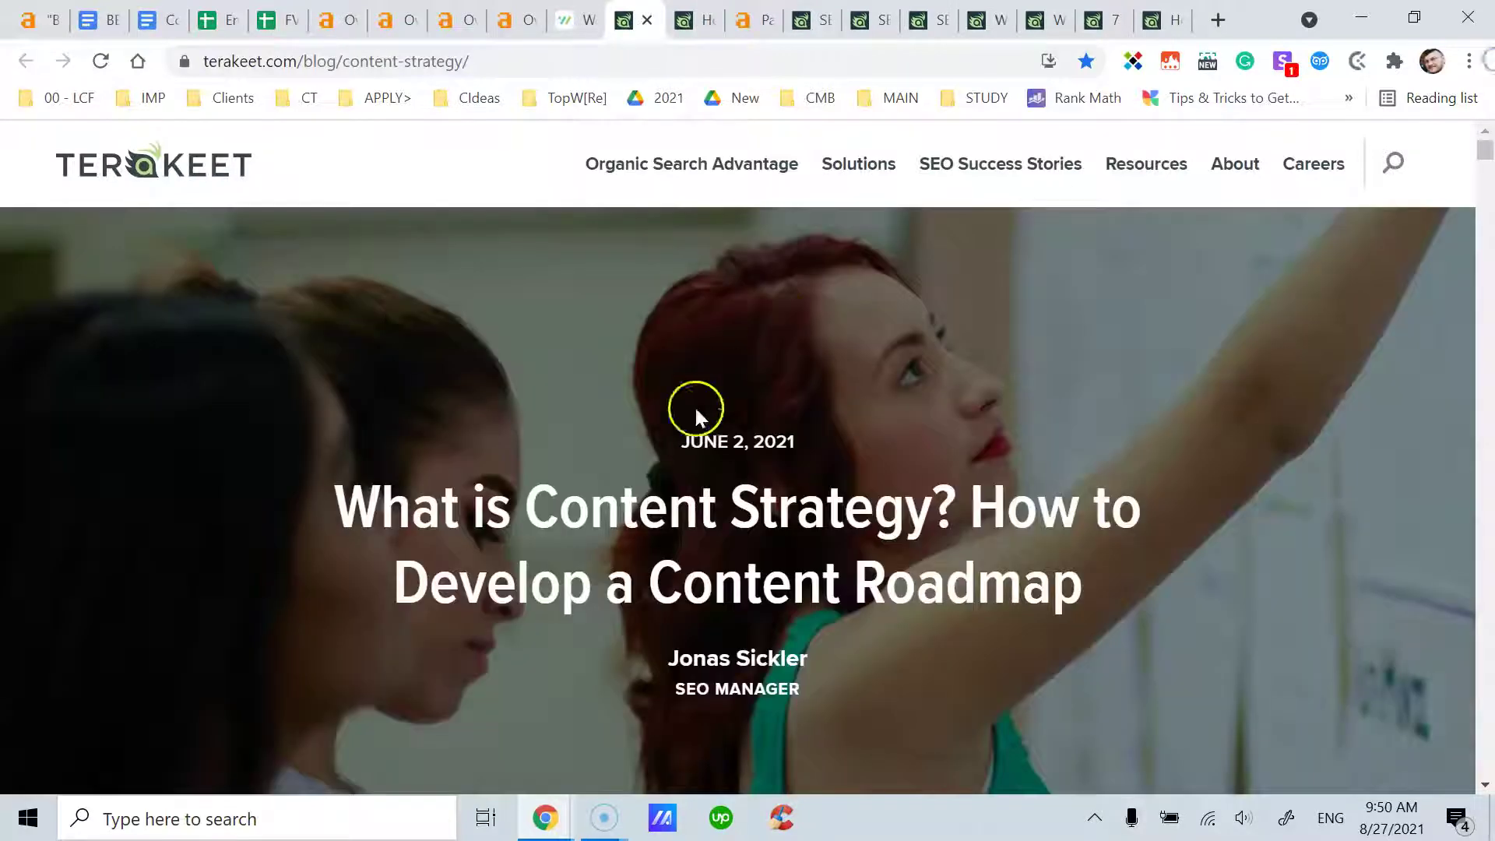
Skim the content strategy article from its Your Content Strategy Matters statistics through Additional Resources to Map content to the customer journey
scroll(606, 402, down, 15)
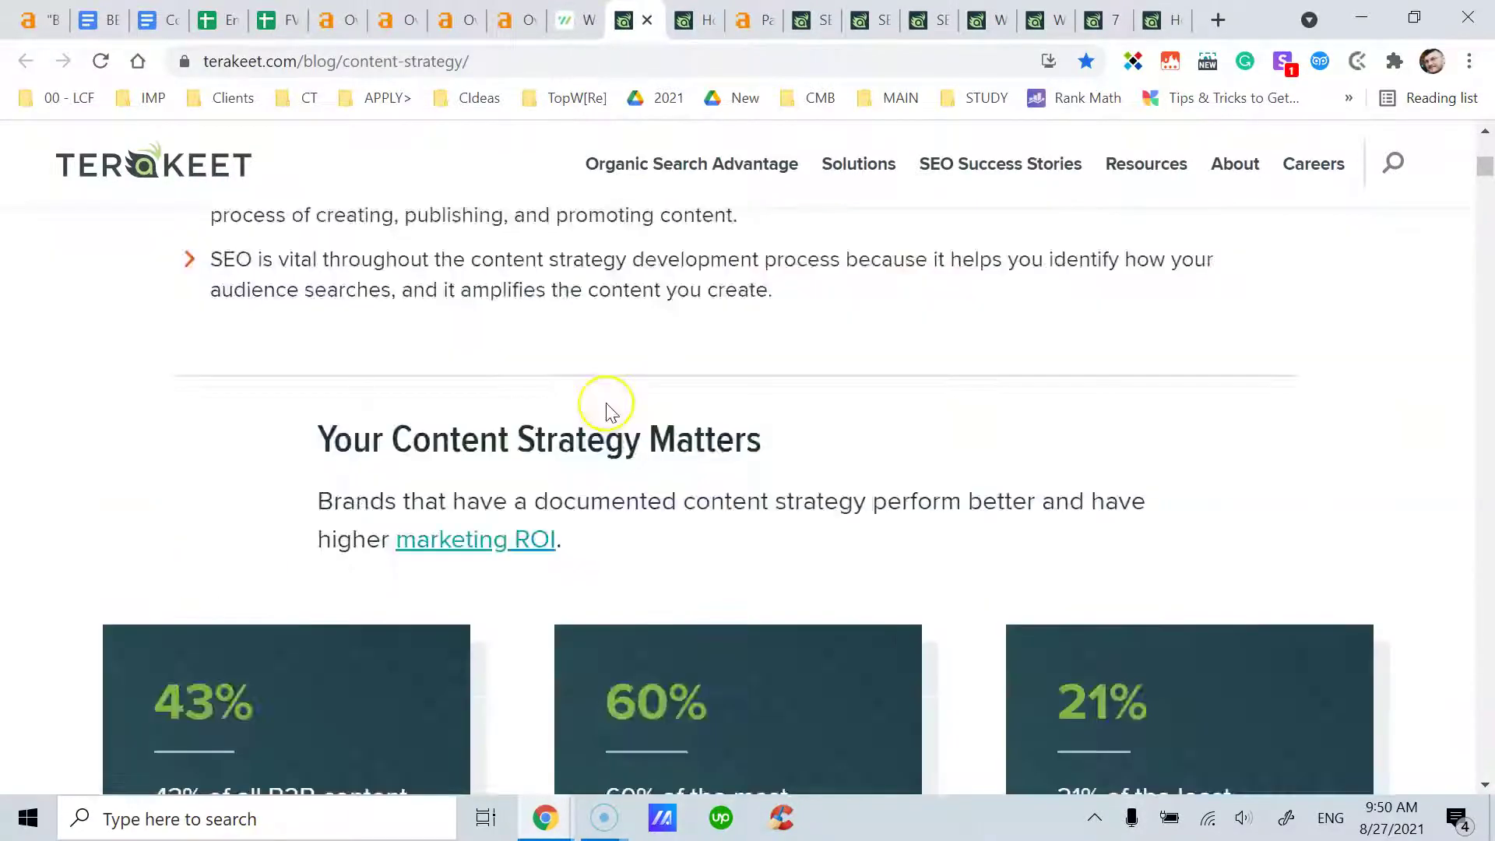
scroll(615, 416, down, 10)
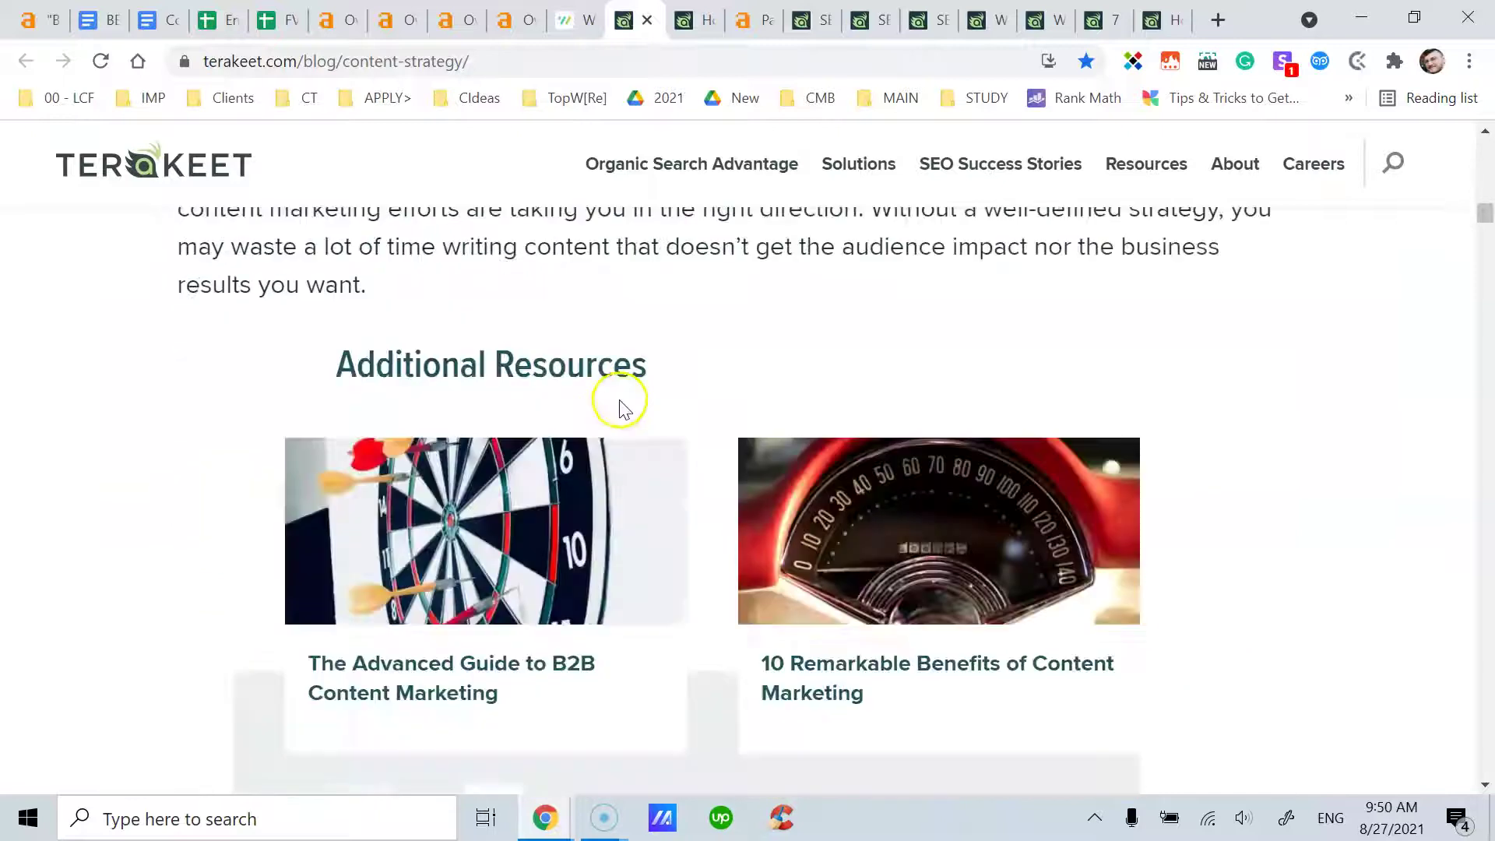
scroll(620, 403, down, 10)
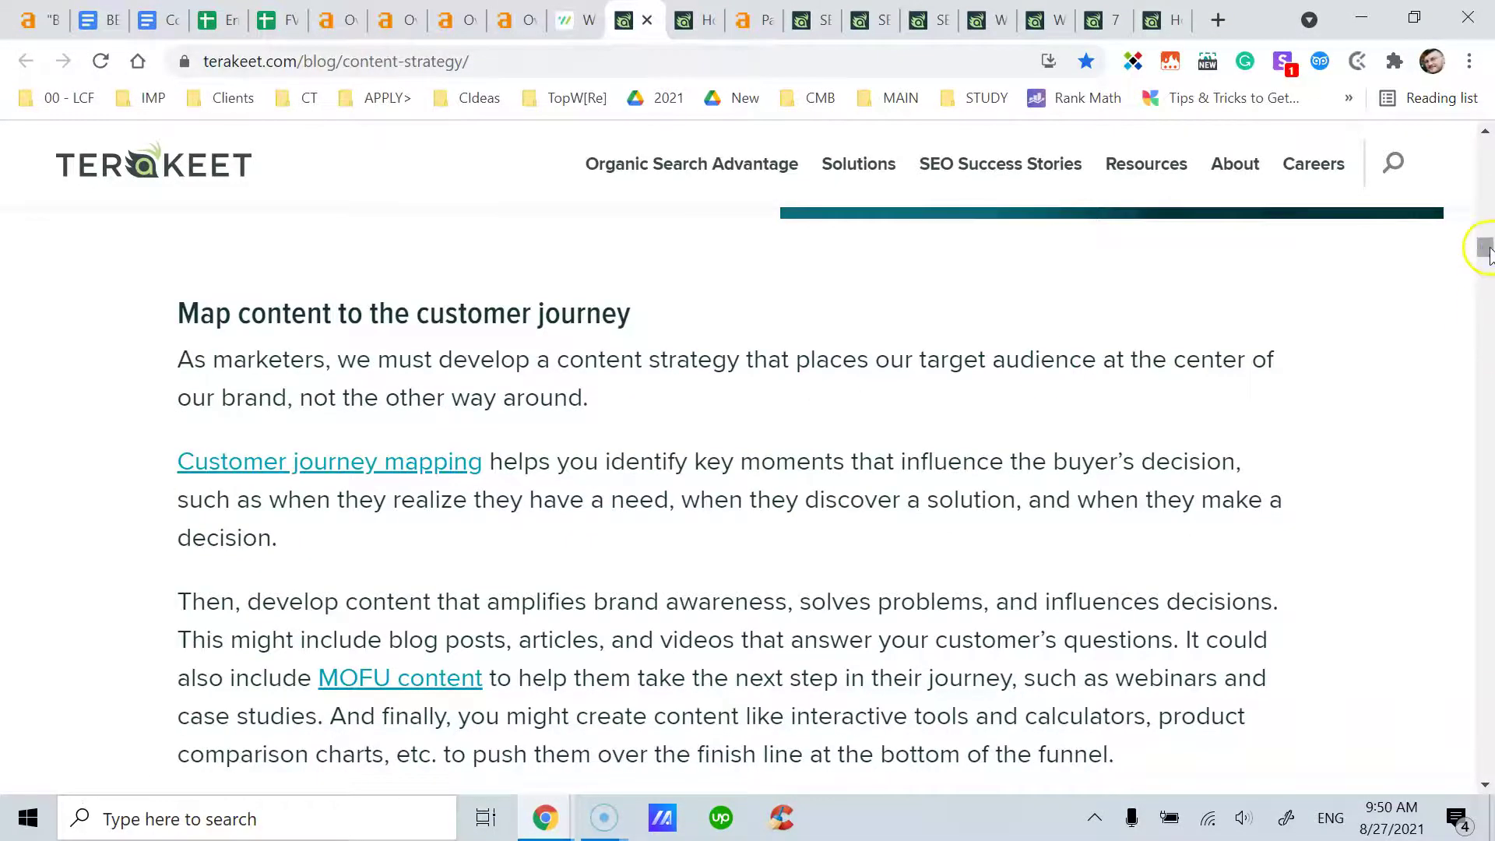
Examine the opening of the content strategy article, including its title, Key Points, statistics cards and content strategy definition
drag(1485, 249, 1485, 136)
scroll(534, 507, down, 12)
scroll(534, 510, up, 5)
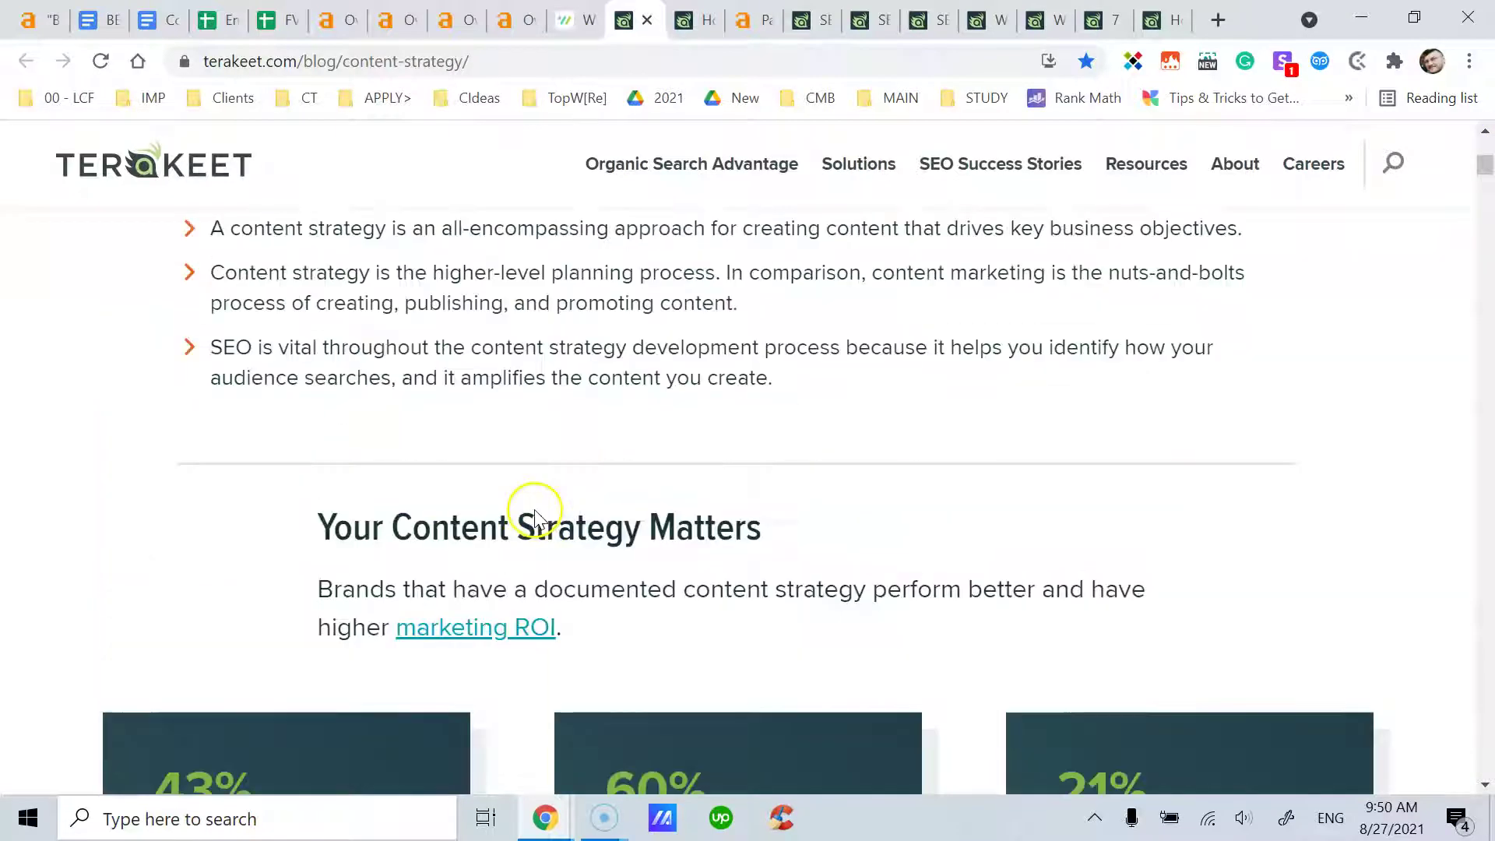
scroll(534, 510, up, 4)
scroll(534, 510, down, 4)
scroll(535, 514, up, 2)
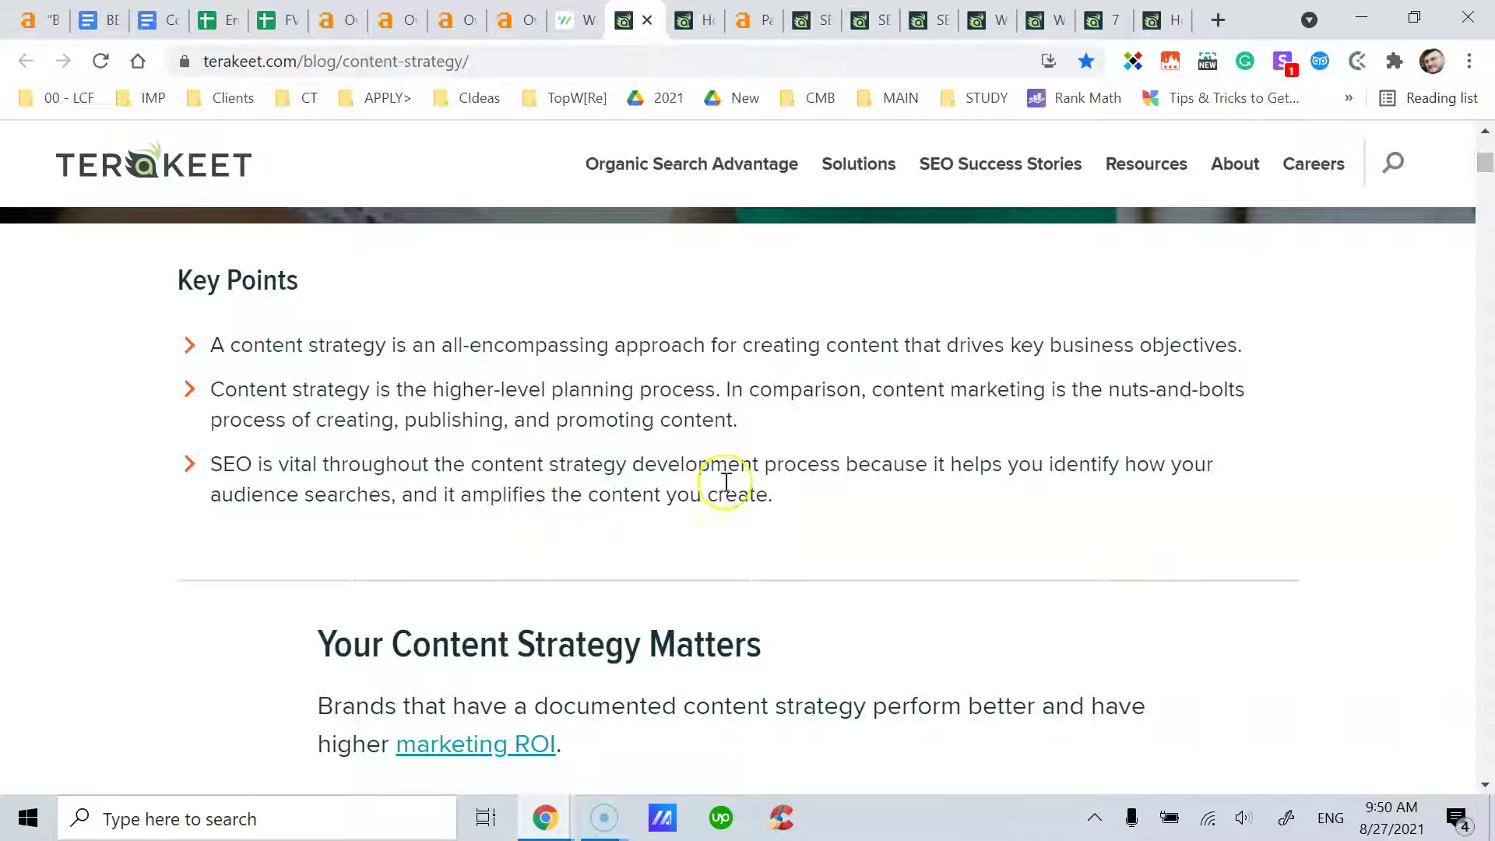
scroll(371, 394, down, 5)
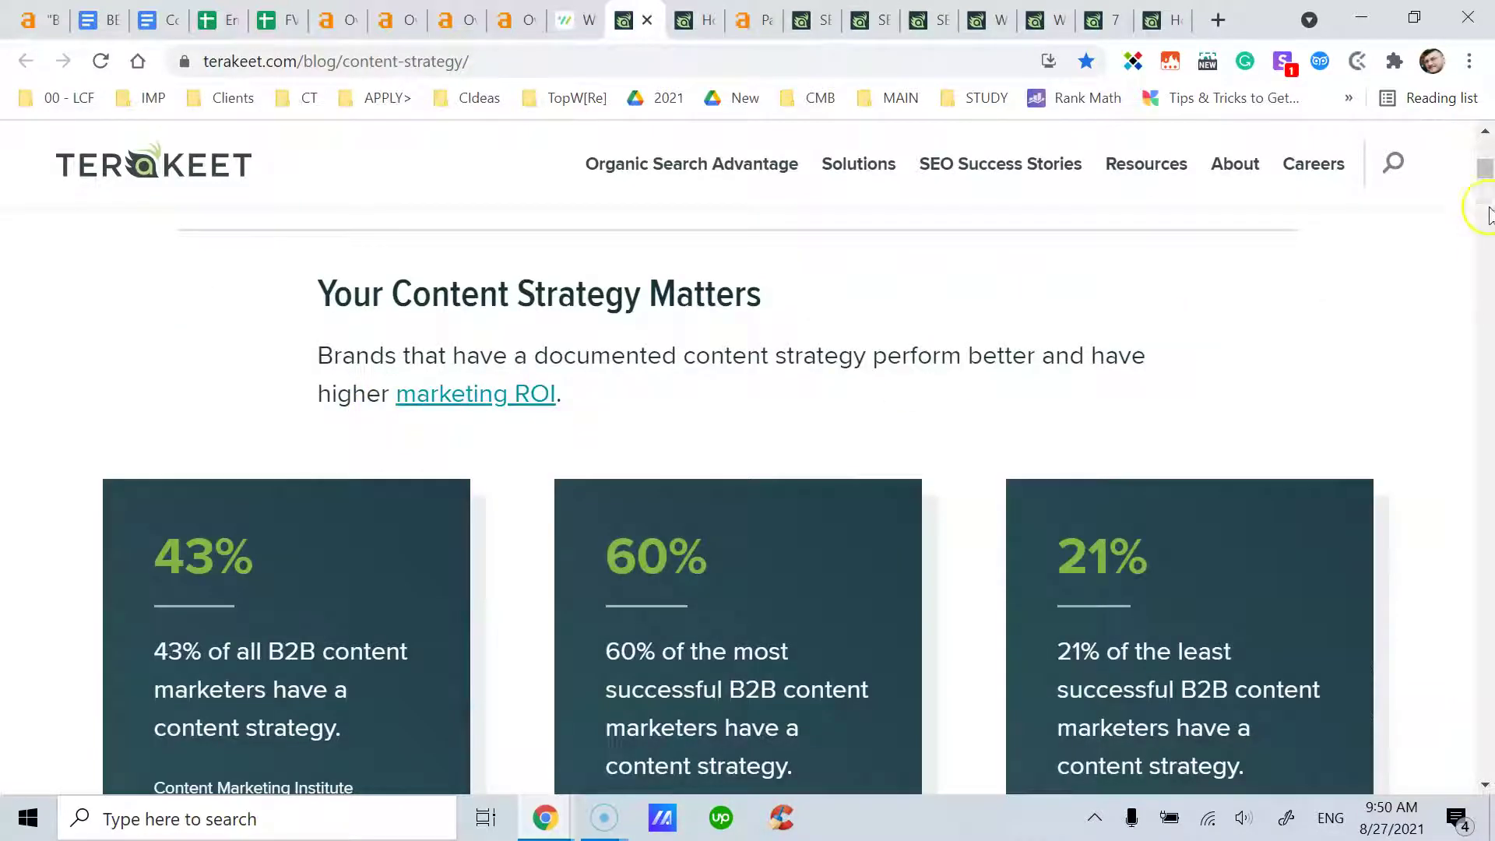
drag(1487, 172, 1489, 191)
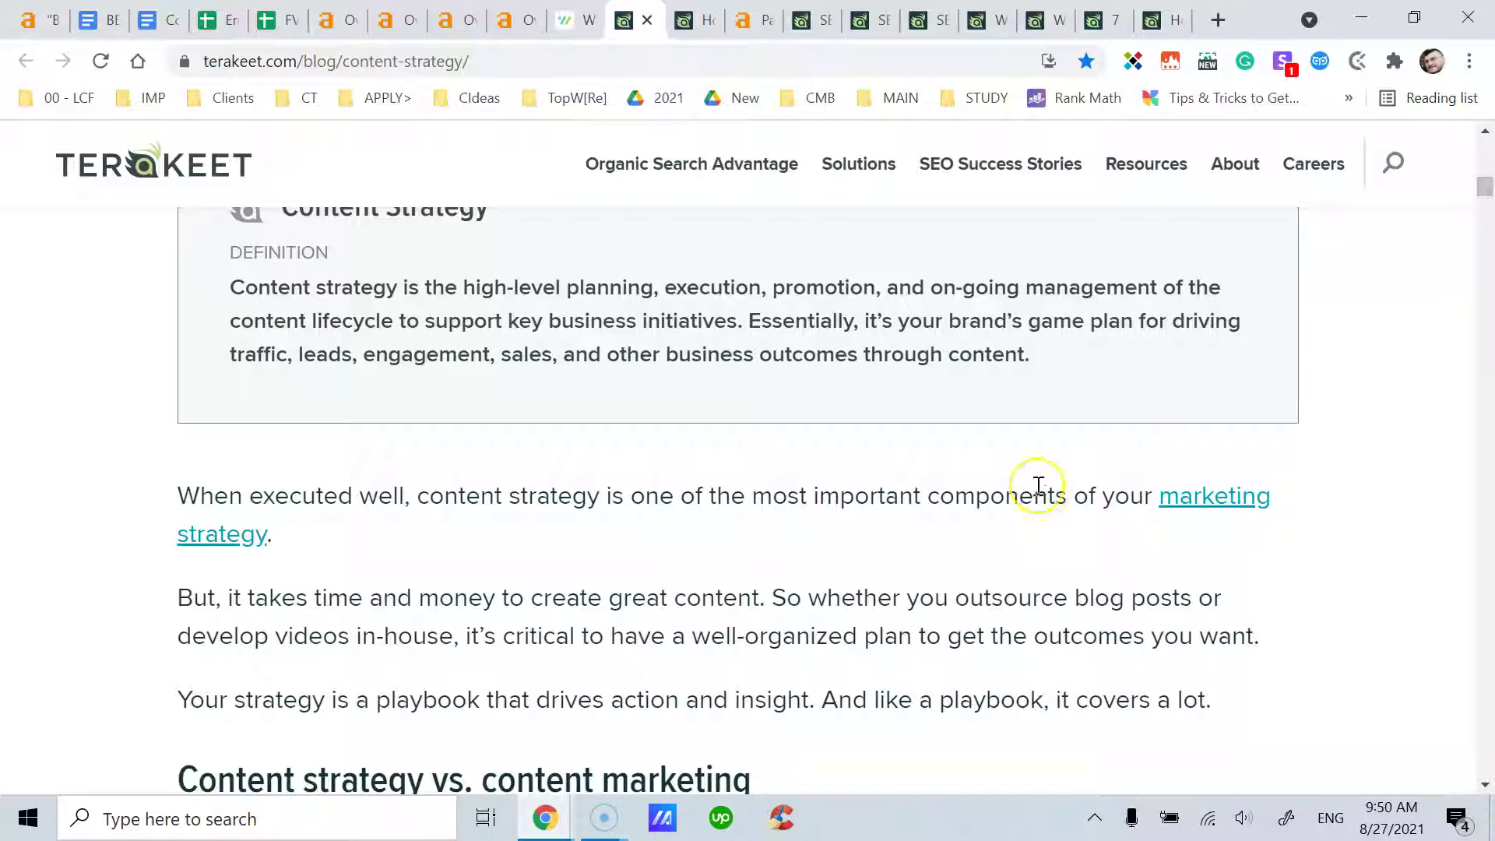
scroll(635, 495, up, 10)
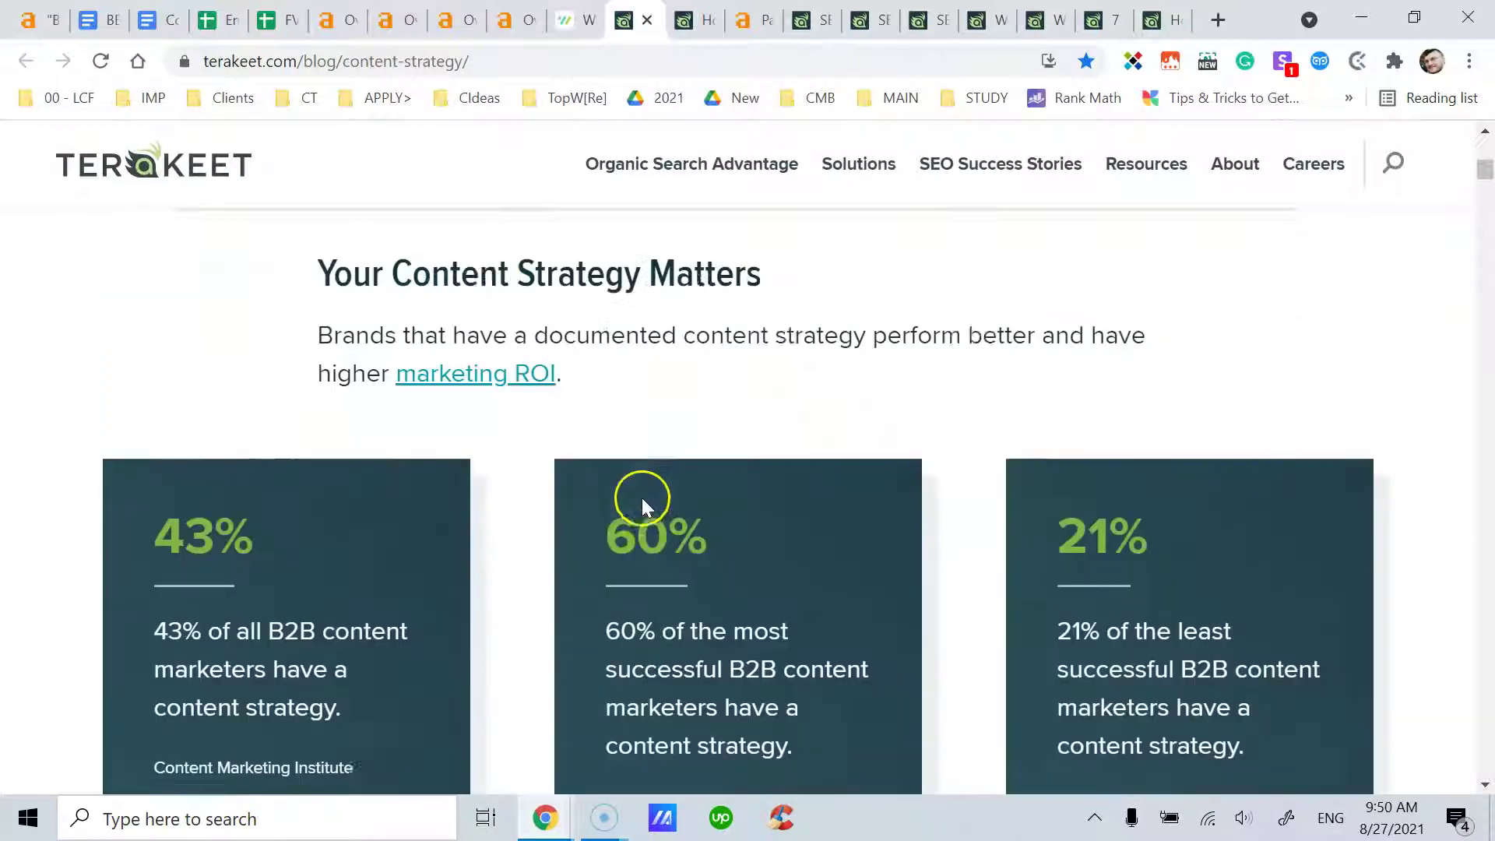
scroll(641, 497, up, 8)
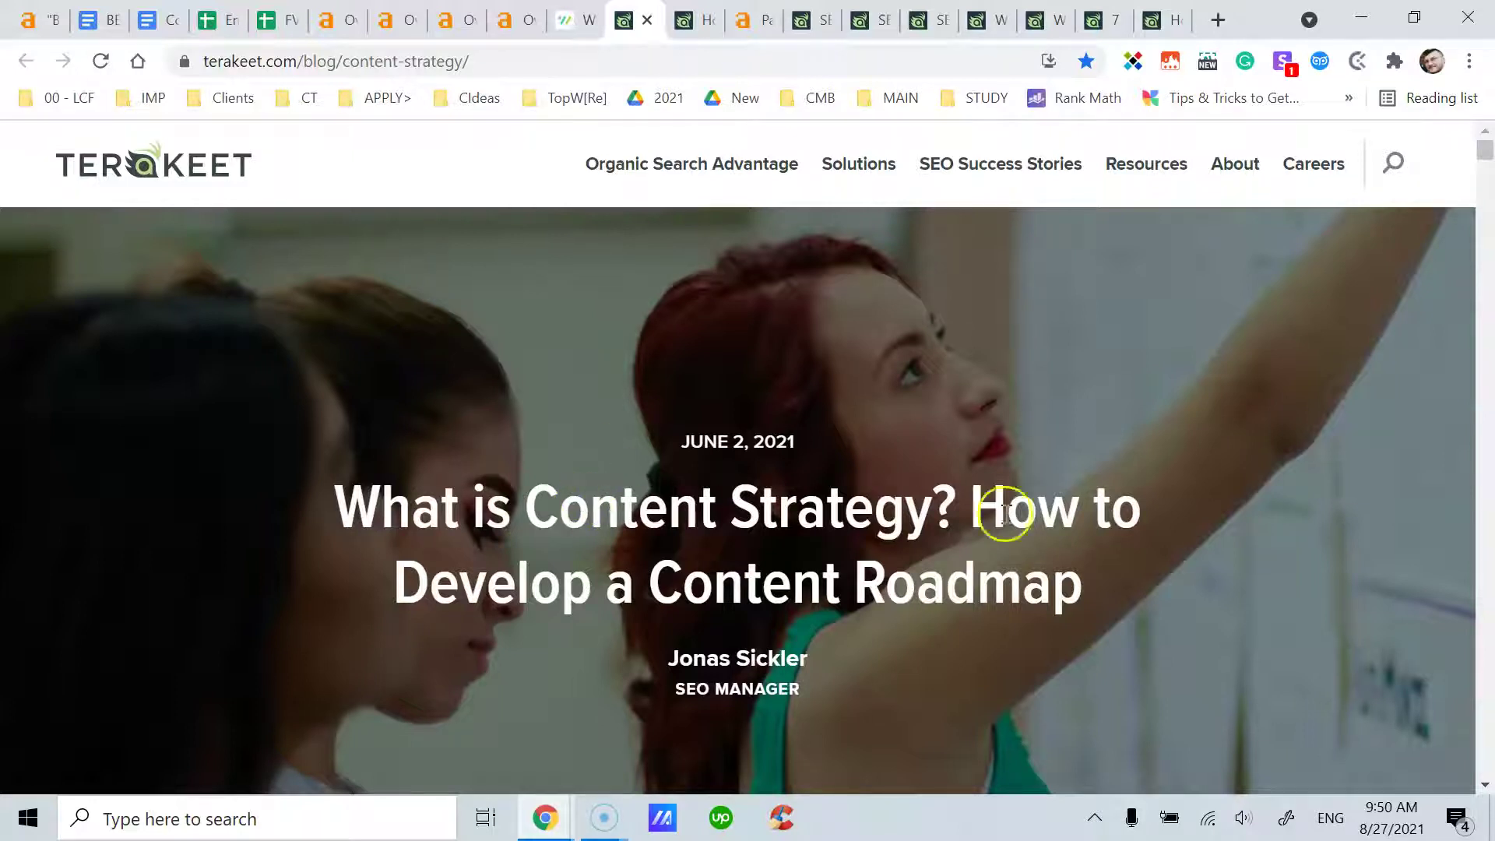
Review the article's structure from the Key Points and statistics through to the content strategy vs. content marketing section
scroll(436, 341, down, 5)
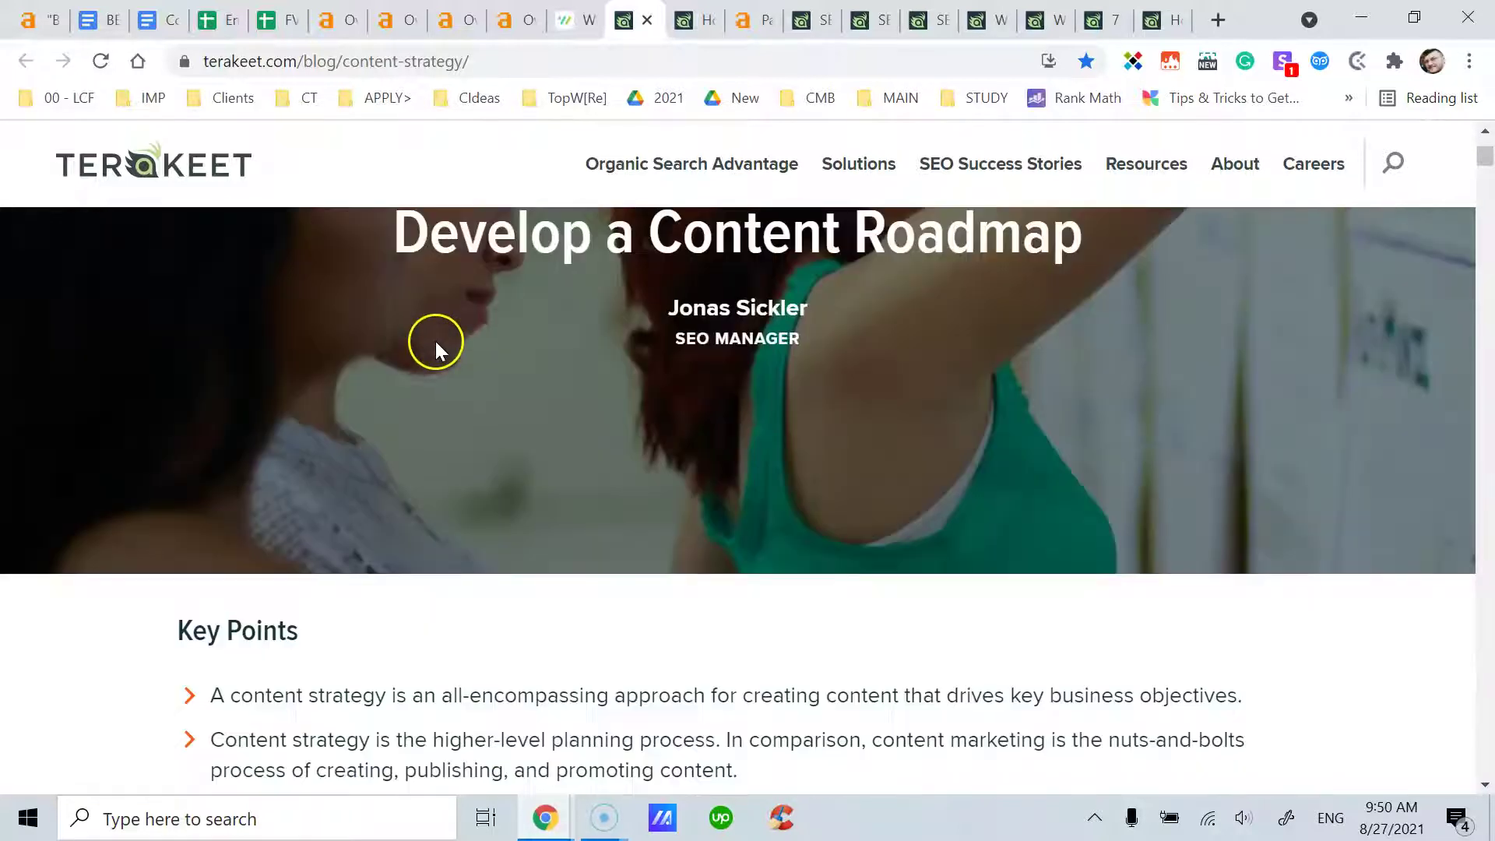
scroll(428, 342, down, 3)
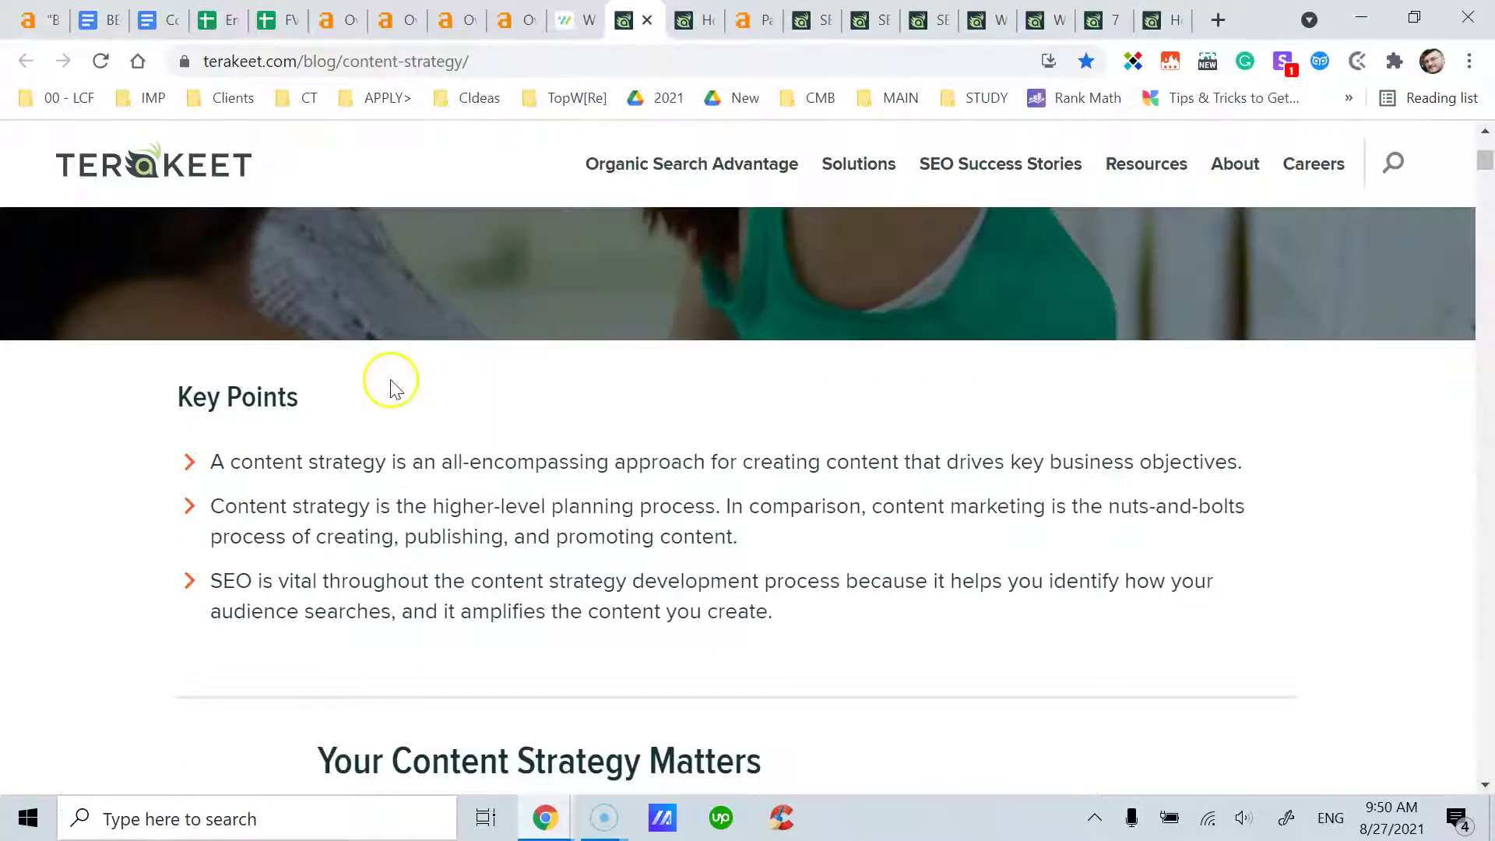
scroll(484, 477, down, 5)
scroll(511, 411, up, 3)
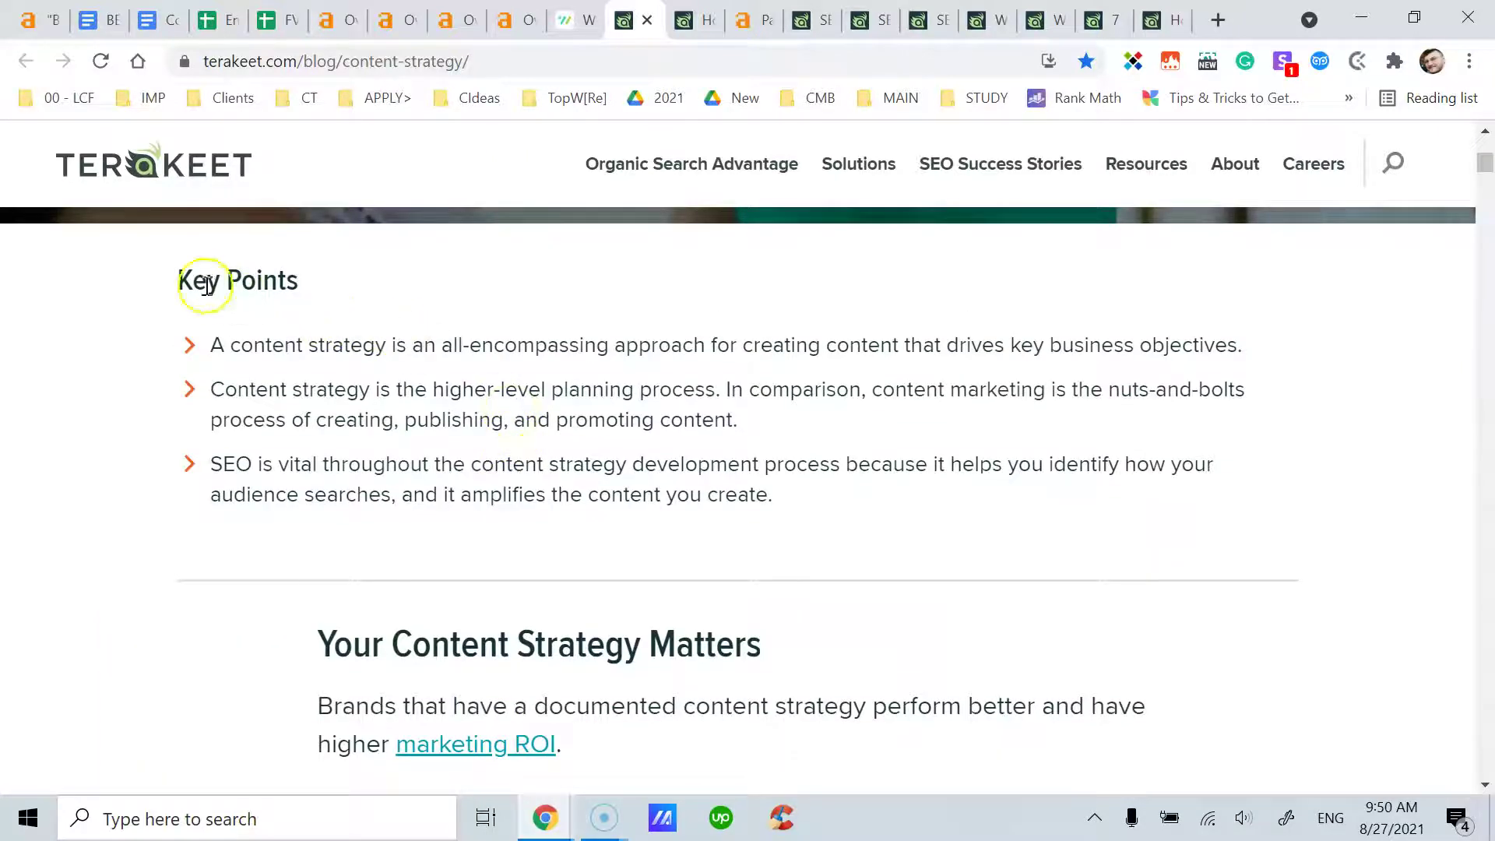
scroll(430, 372, down, 3)
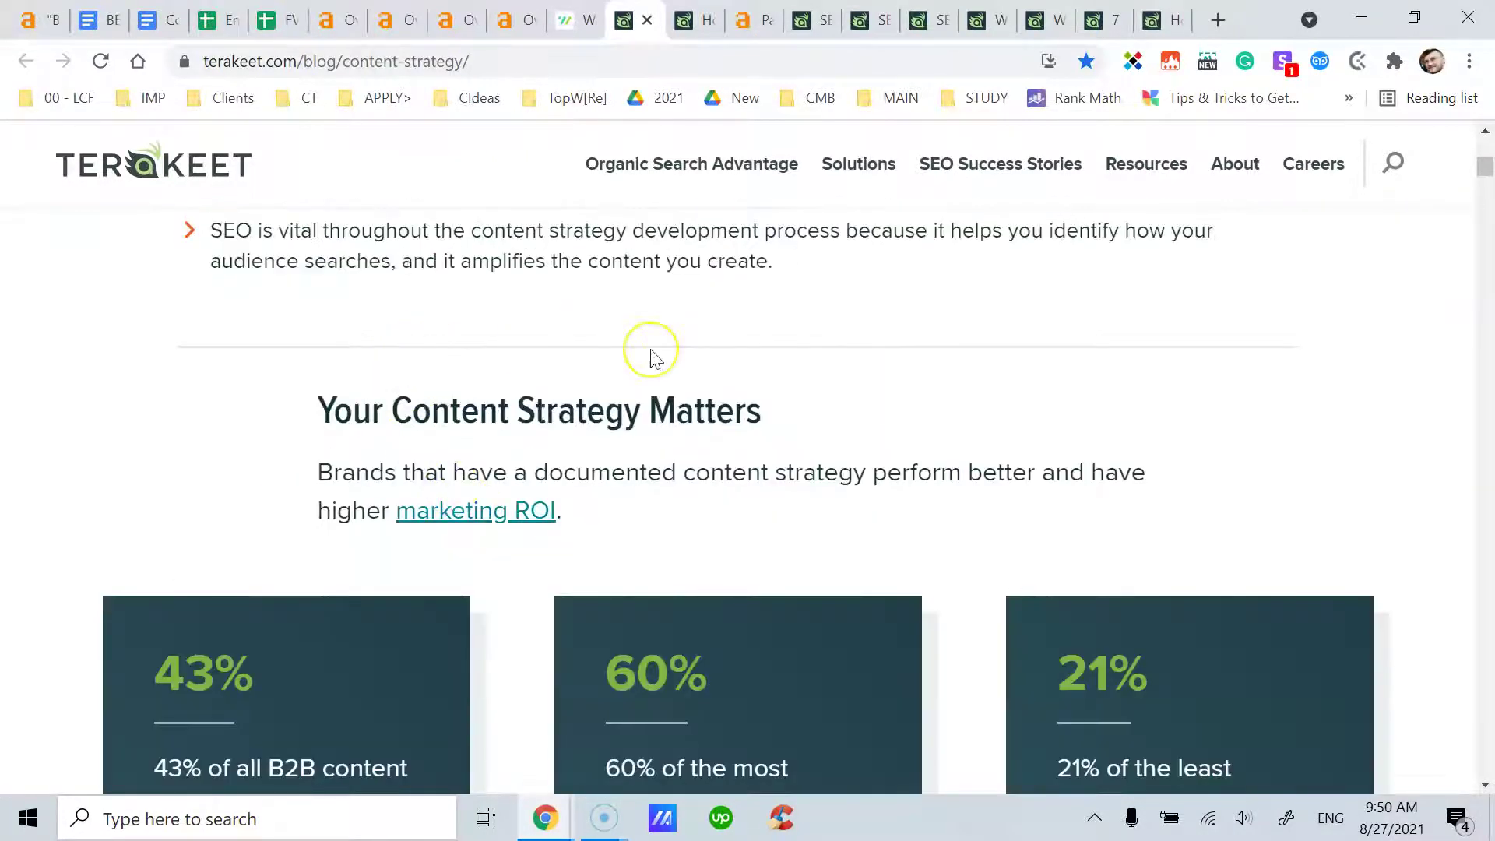
scroll(656, 360, down, 5)
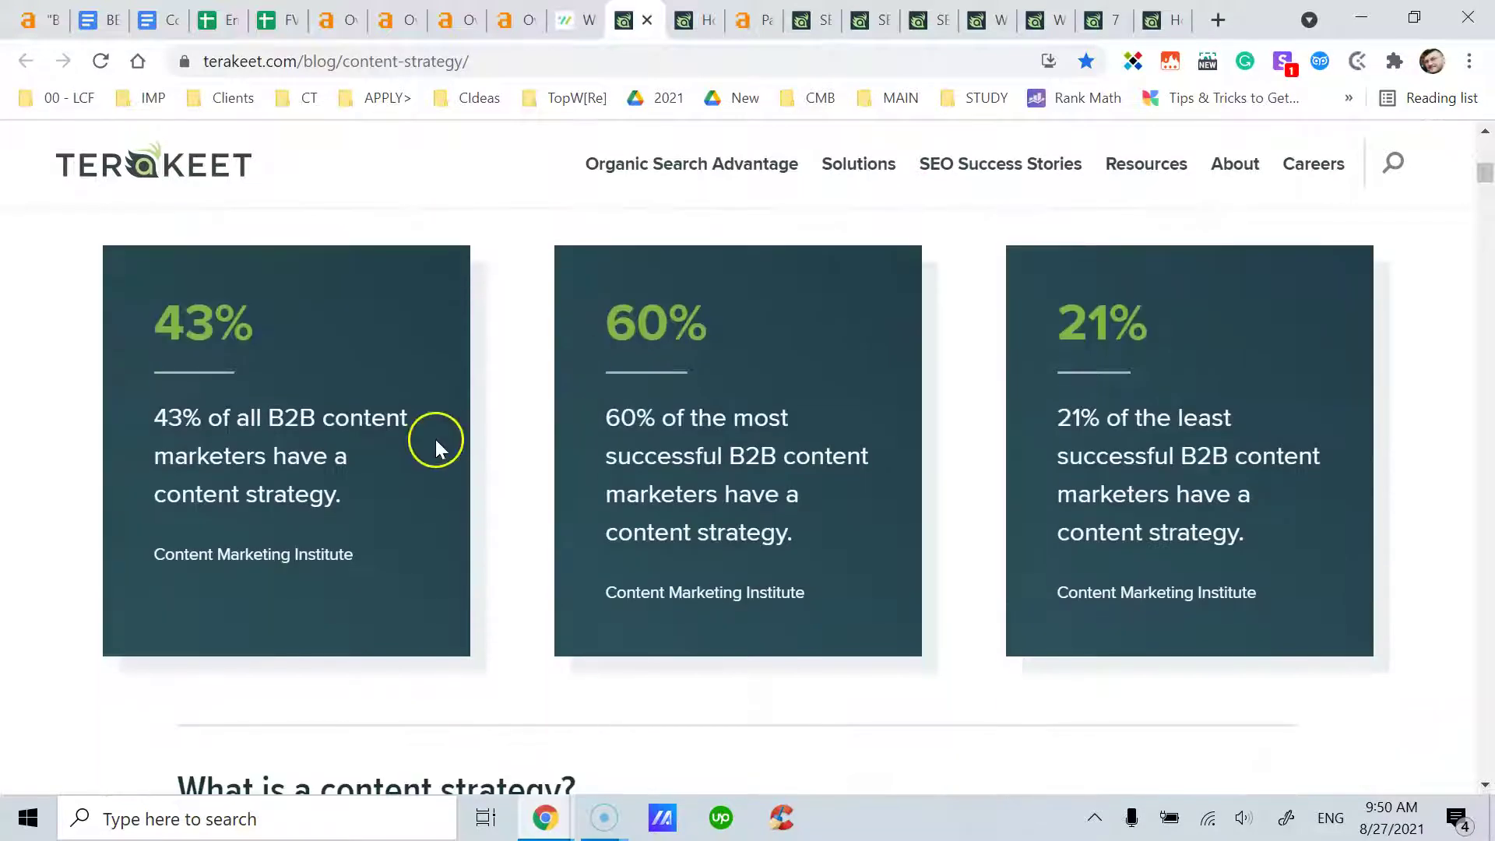
scroll(491, 443, down, 6)
scroll(498, 440, down, 20)
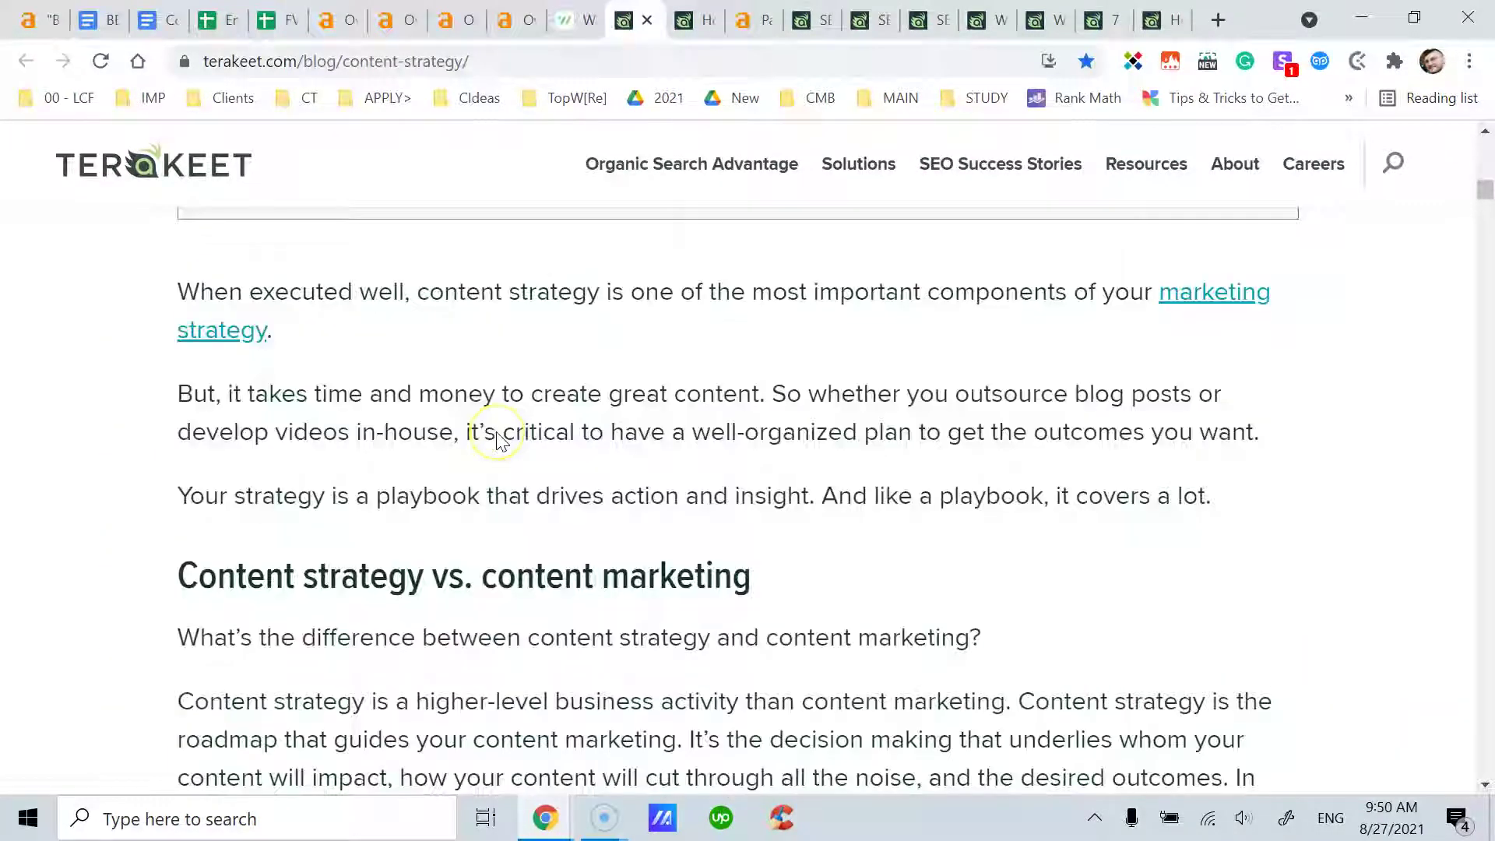
Skim the article from the SEO content strategy tips through the content goals in the 15-step section
scroll(498, 428, down, 8)
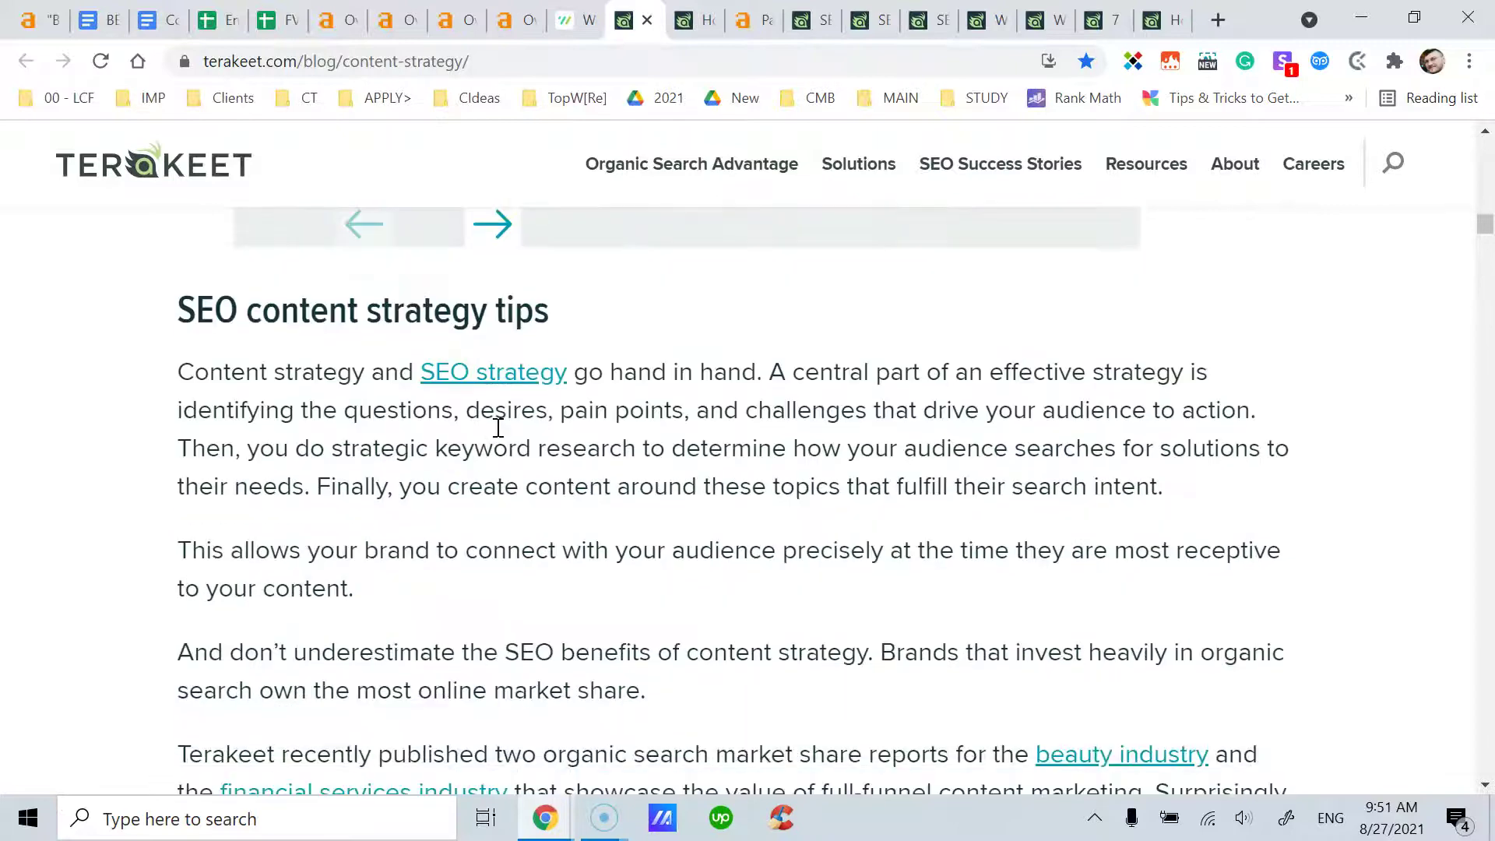
scroll(551, 359, down, 15)
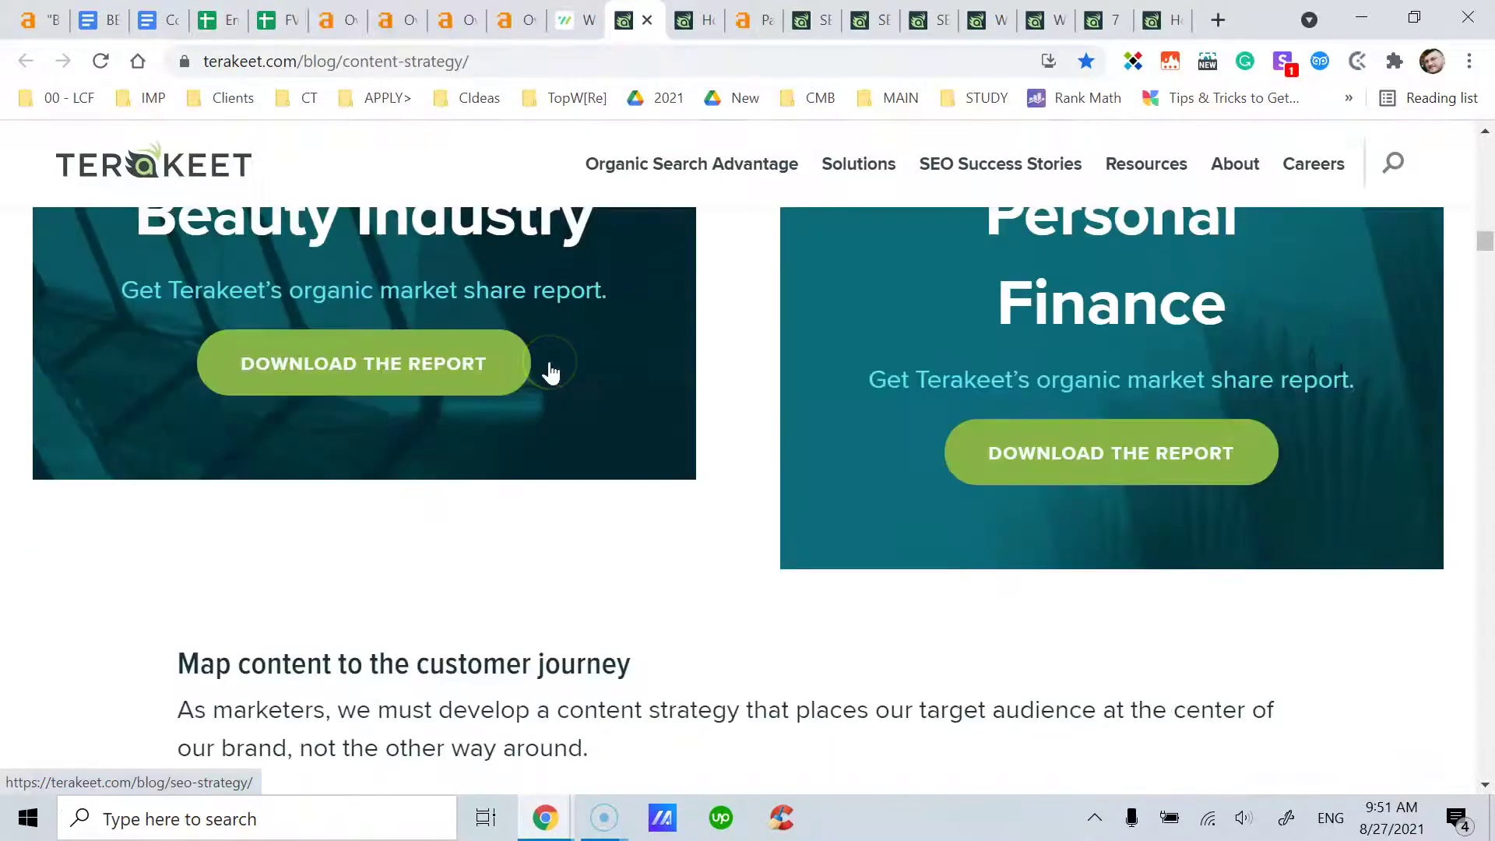
scroll(551, 373, down, 20)
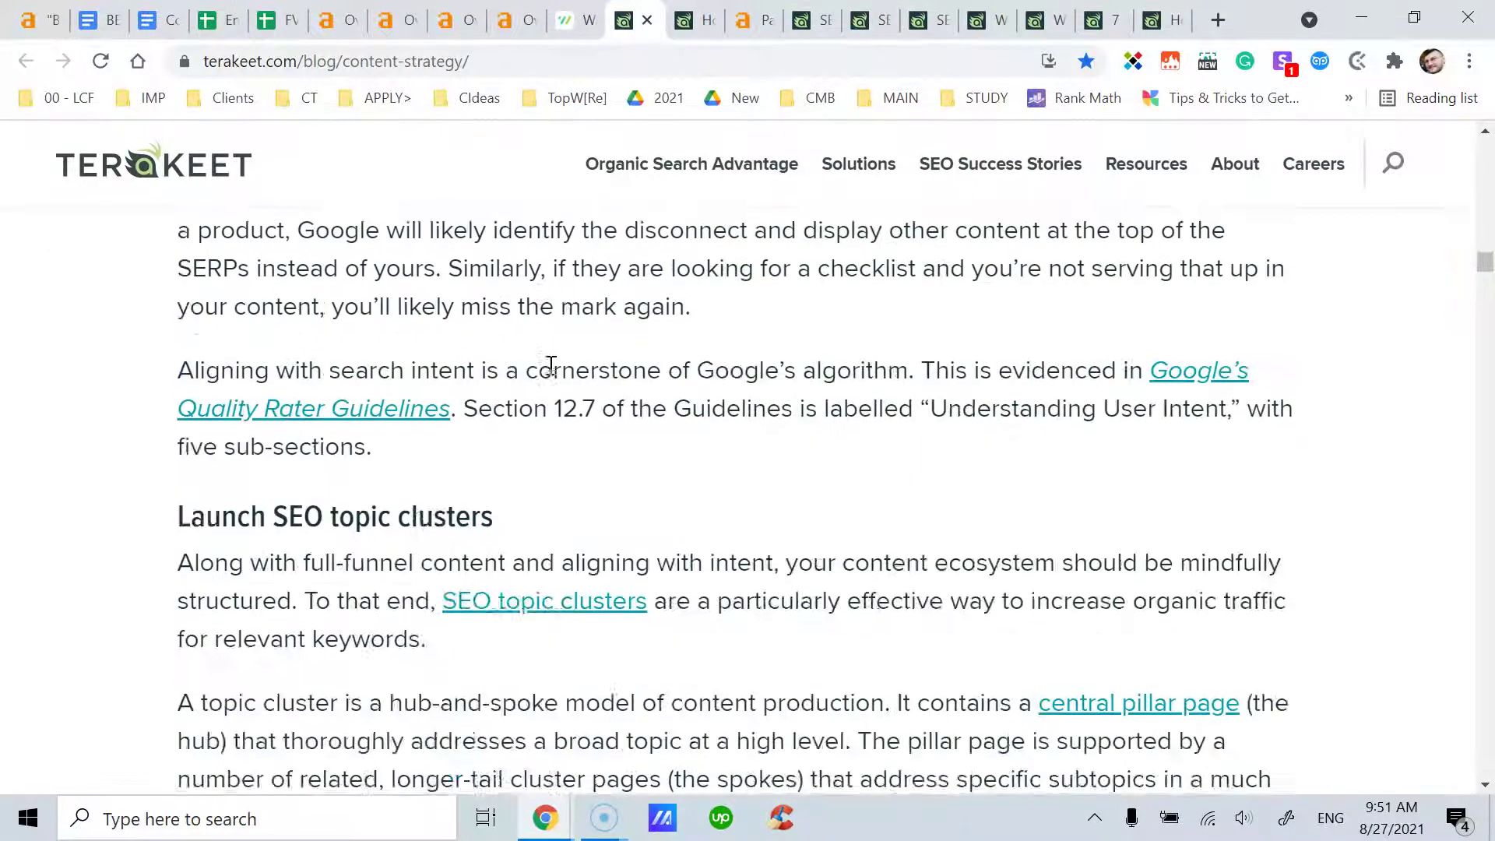
scroll(551, 366, down, 5)
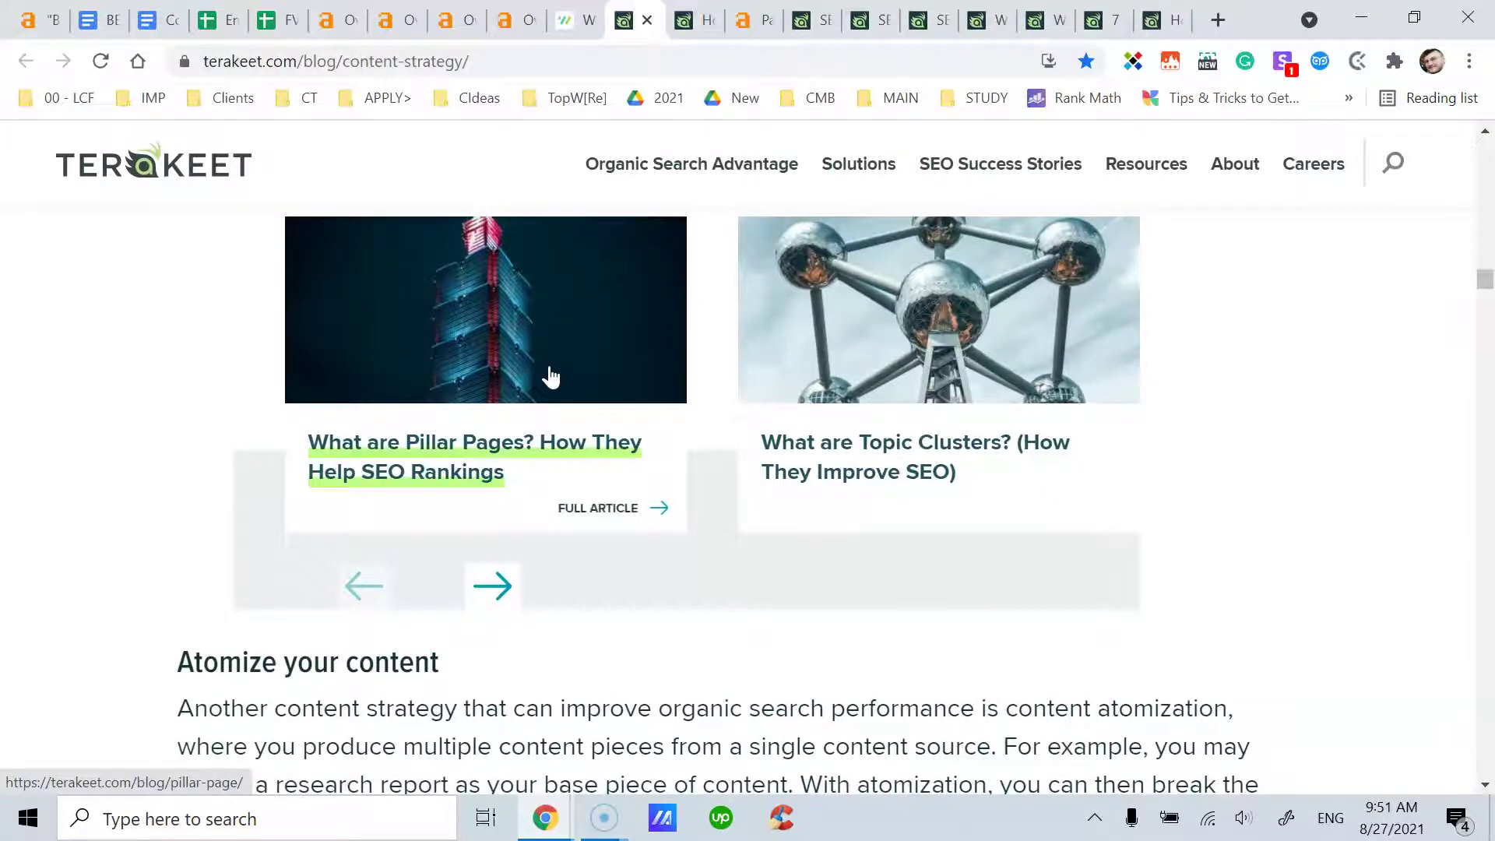
scroll(551, 377, down, 14)
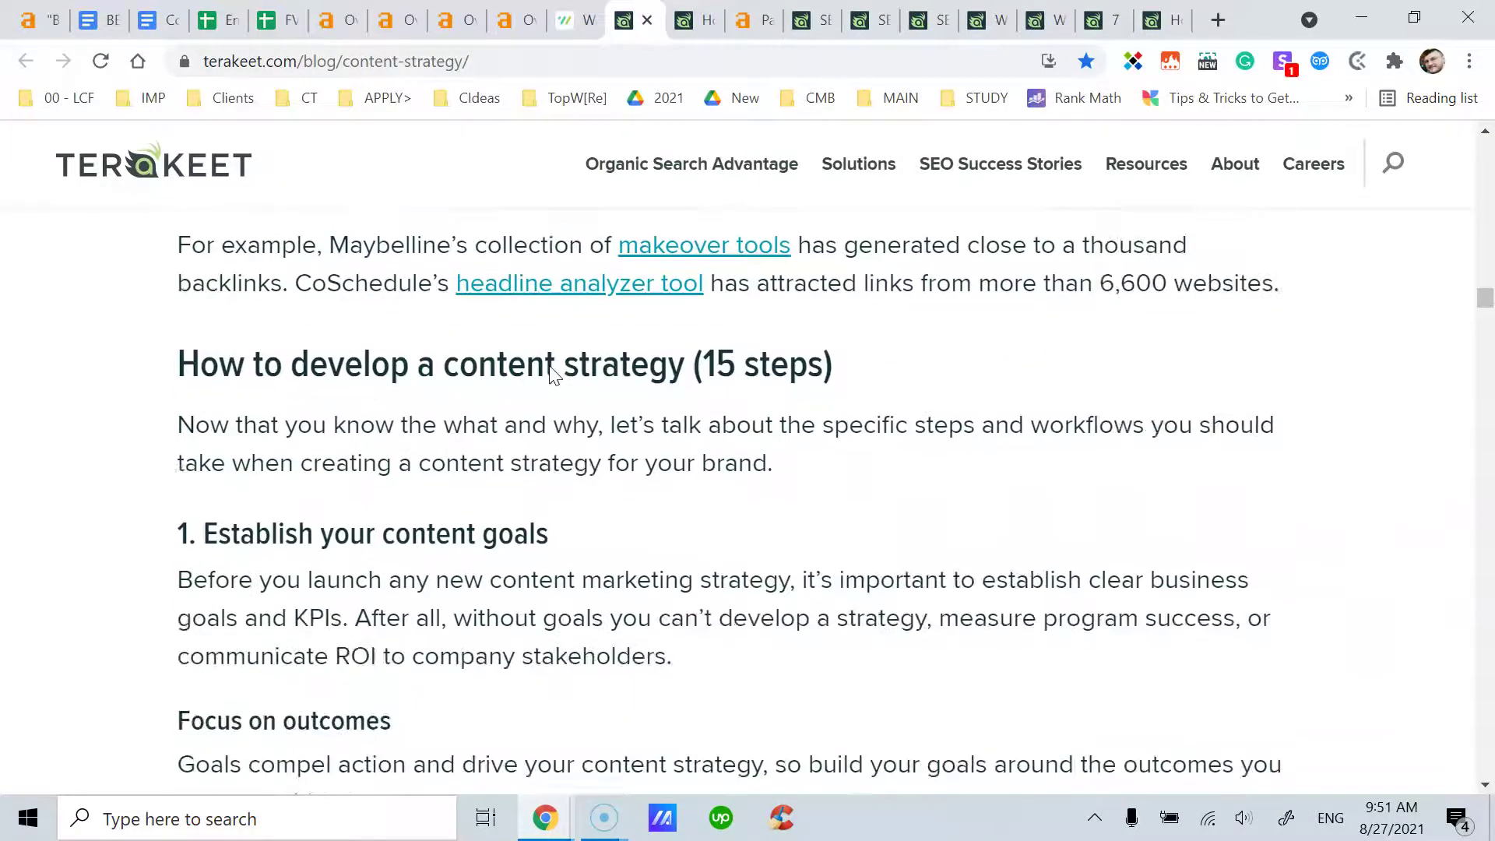
scroll(551, 374, down, 7)
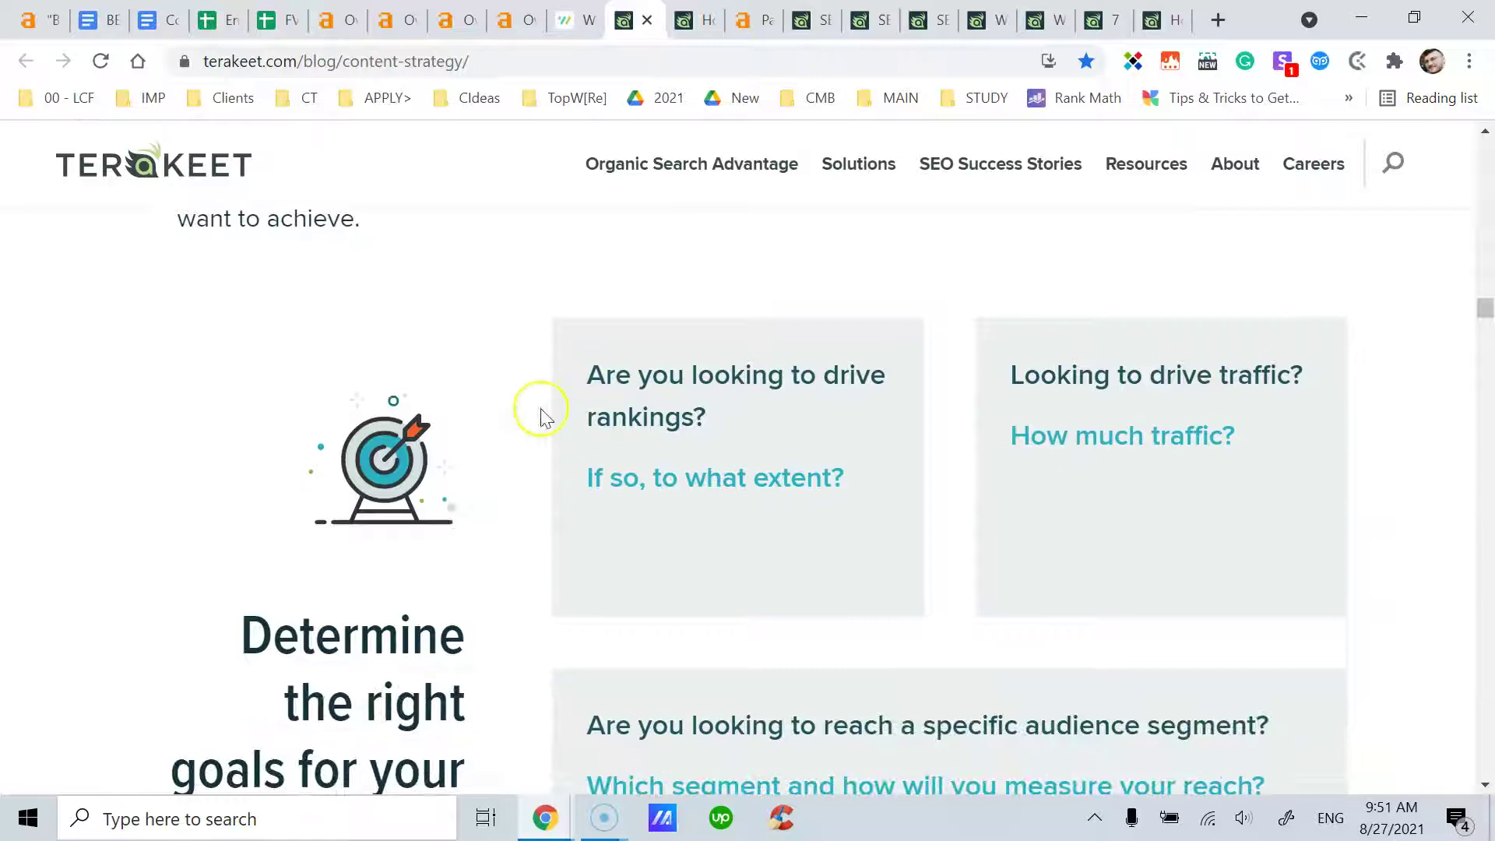
scroll(754, 421, down, 6)
scroll(448, 552, down, 5)
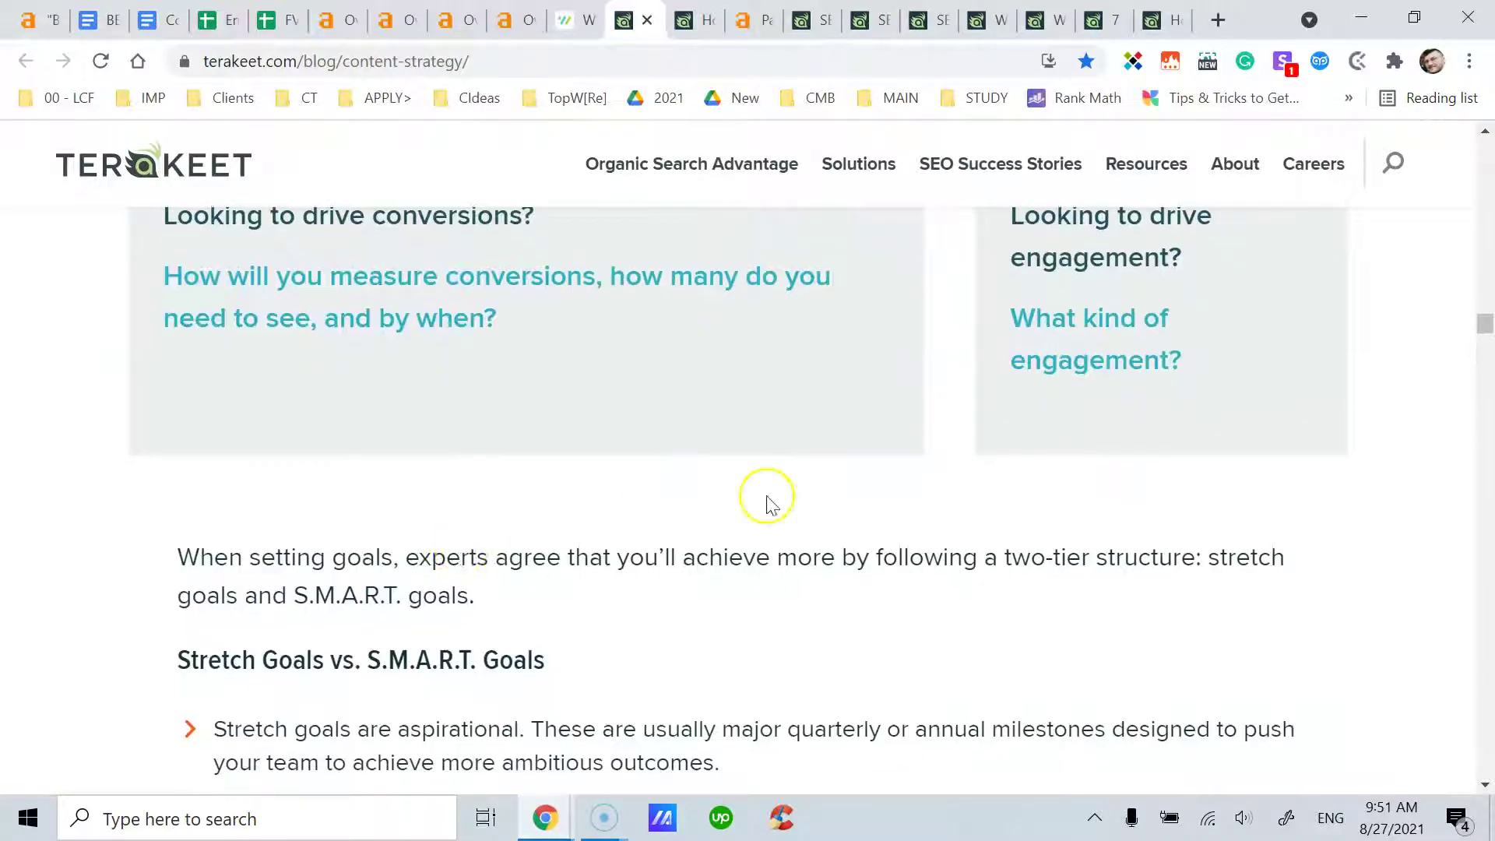
scroll(498, 444, down, 6)
Look back over the sections between the content goals cards and the SEO content strategy tips heading
scroll(526, 450, up, 12)
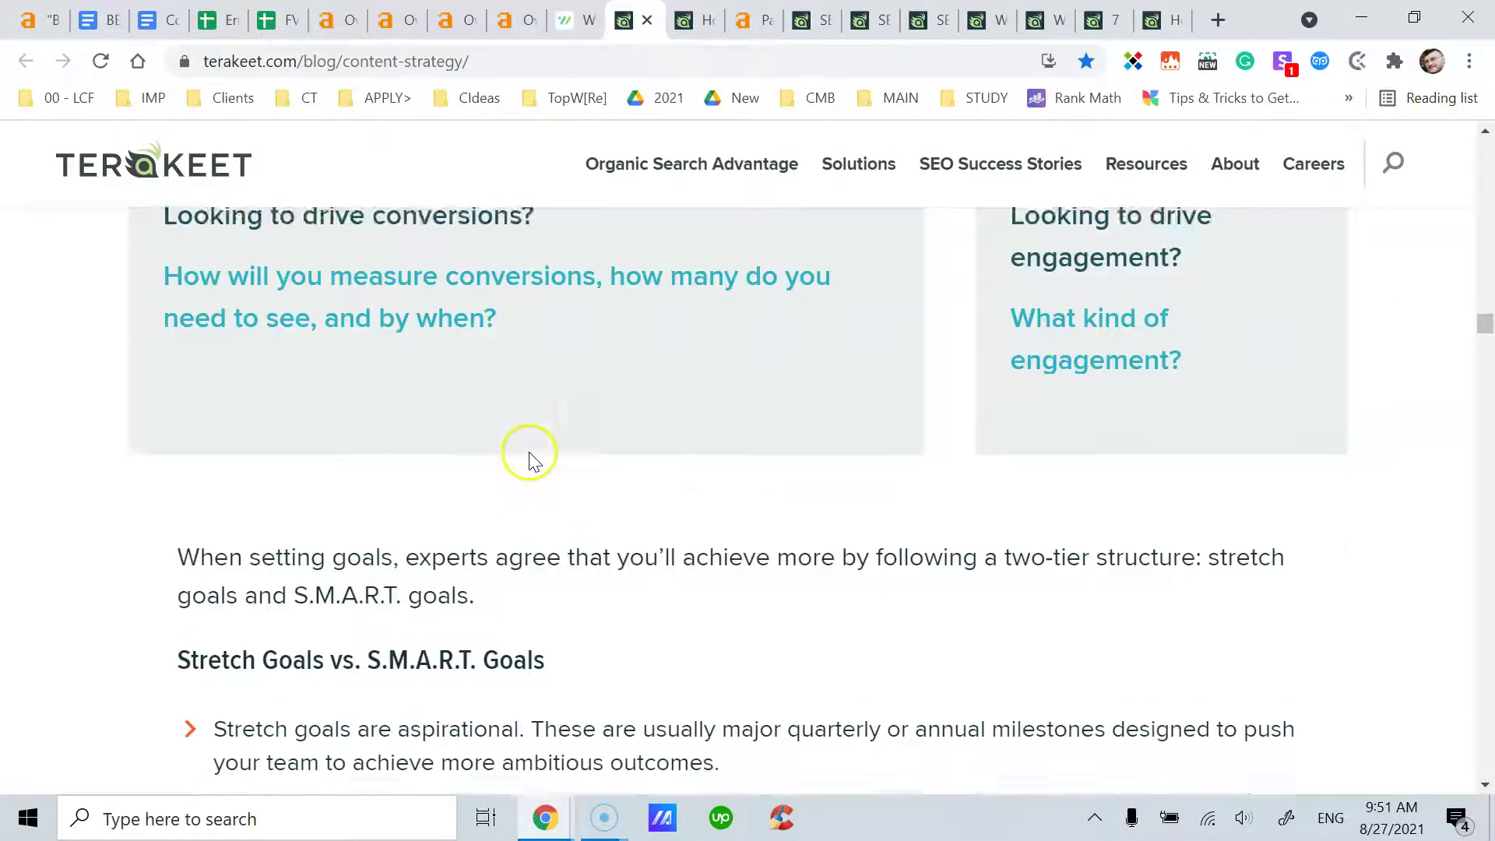
scroll(530, 457, up, 5)
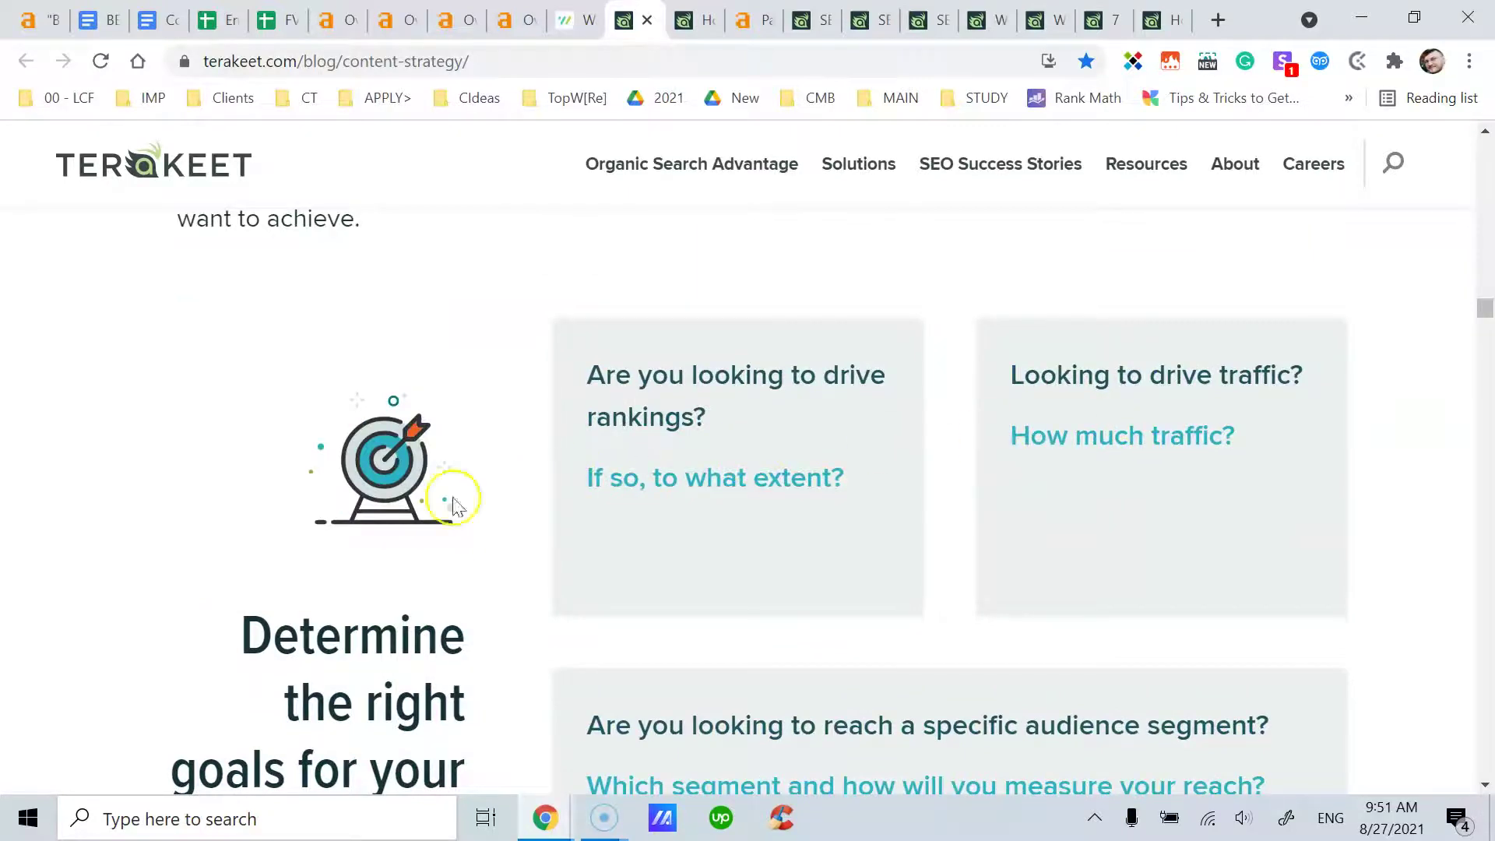
scroll(740, 458, up, 10)
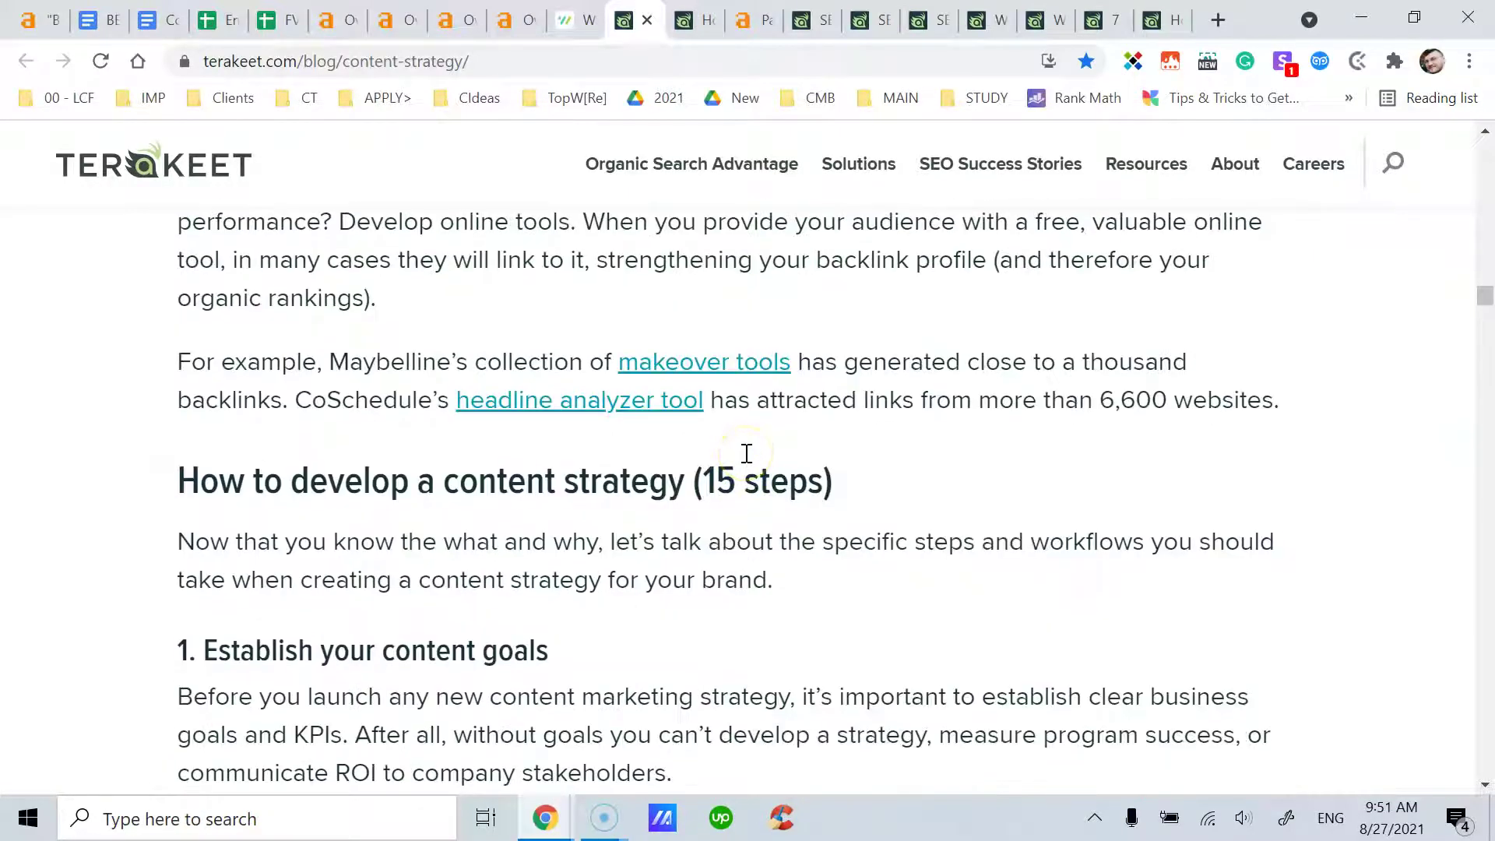
scroll(713, 454, up, 15)
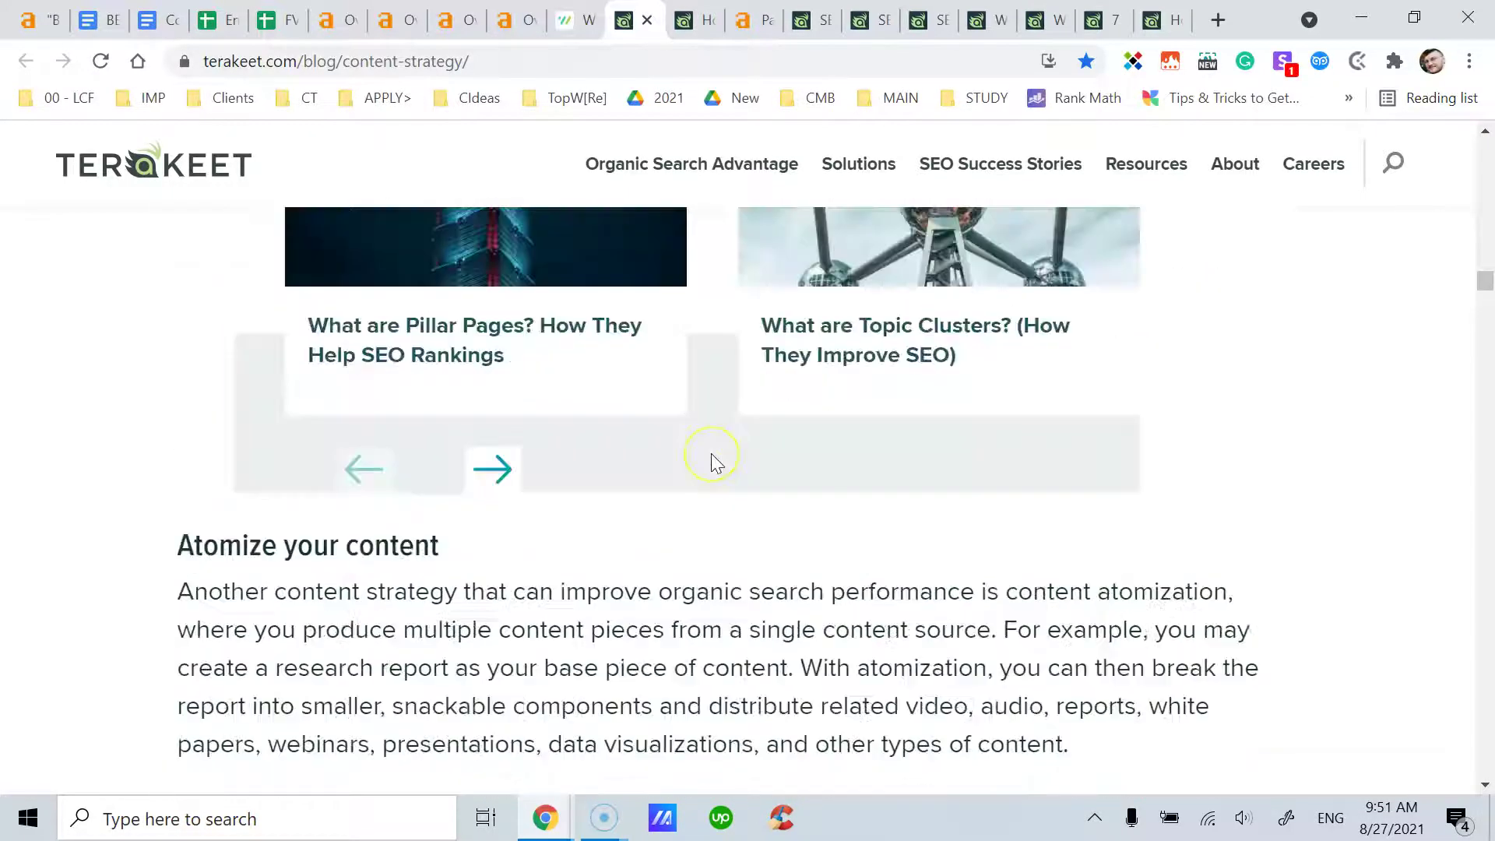
scroll(714, 461, up, 15)
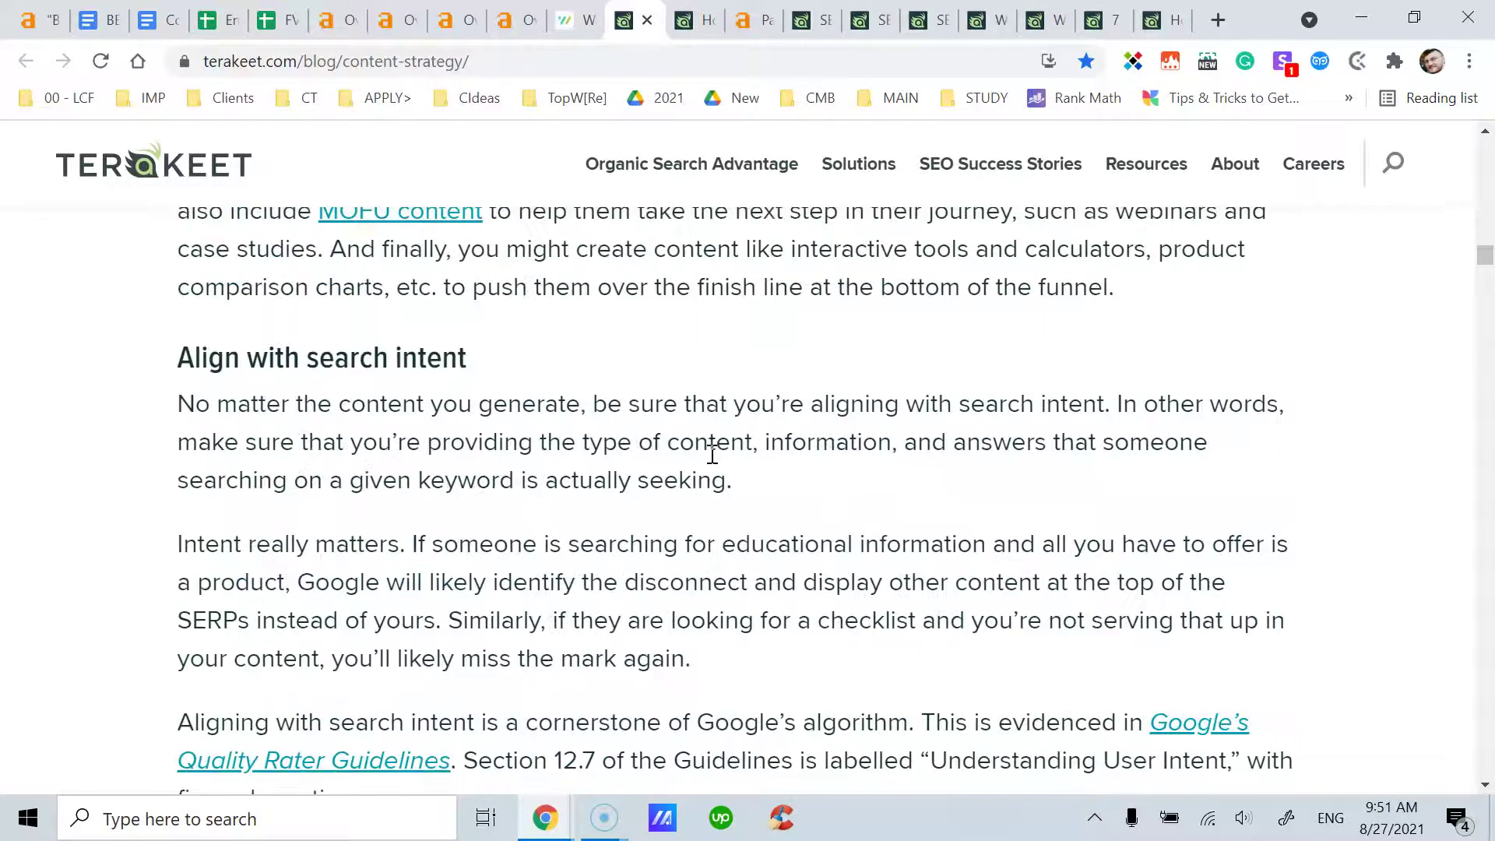
scroll(712, 458, up, 15)
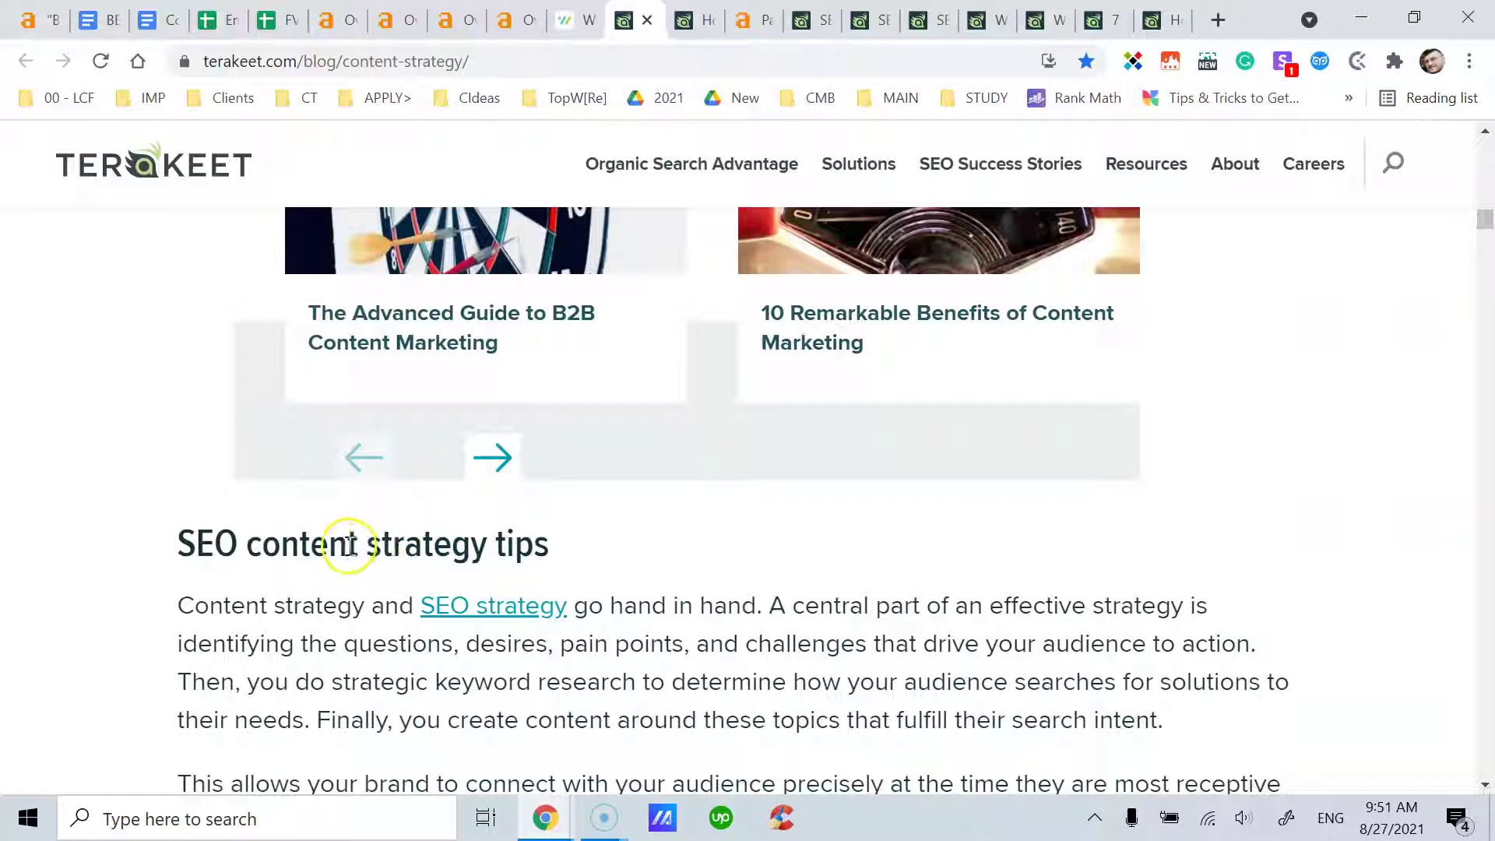
Examine the SEO content strategy tips and their subsections on customer journey, search intent and SEO topic clusters
scroll(361, 567, down, 13)
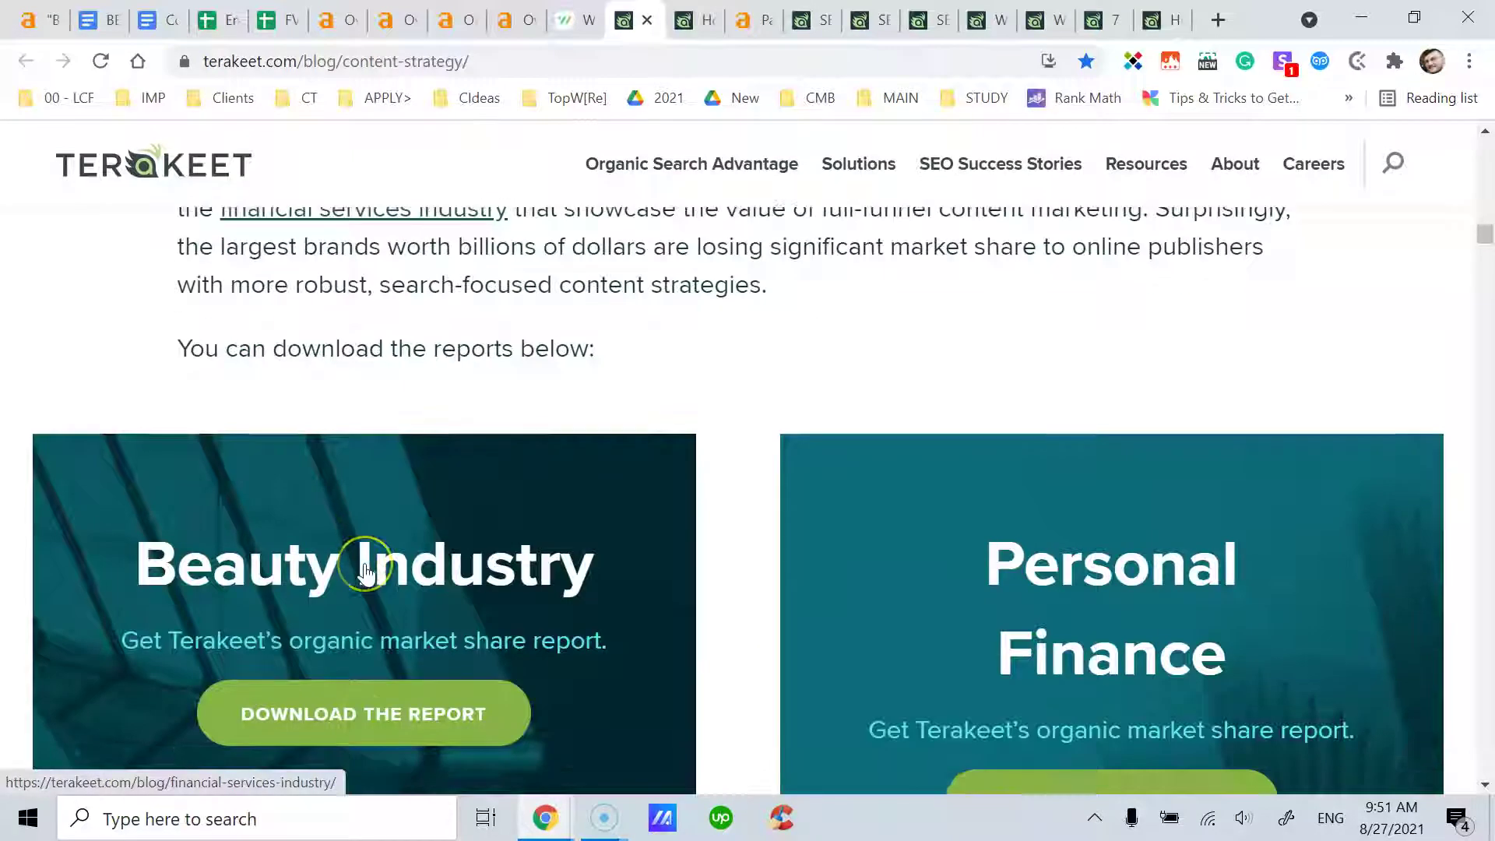
scroll(362, 572, down, 8)
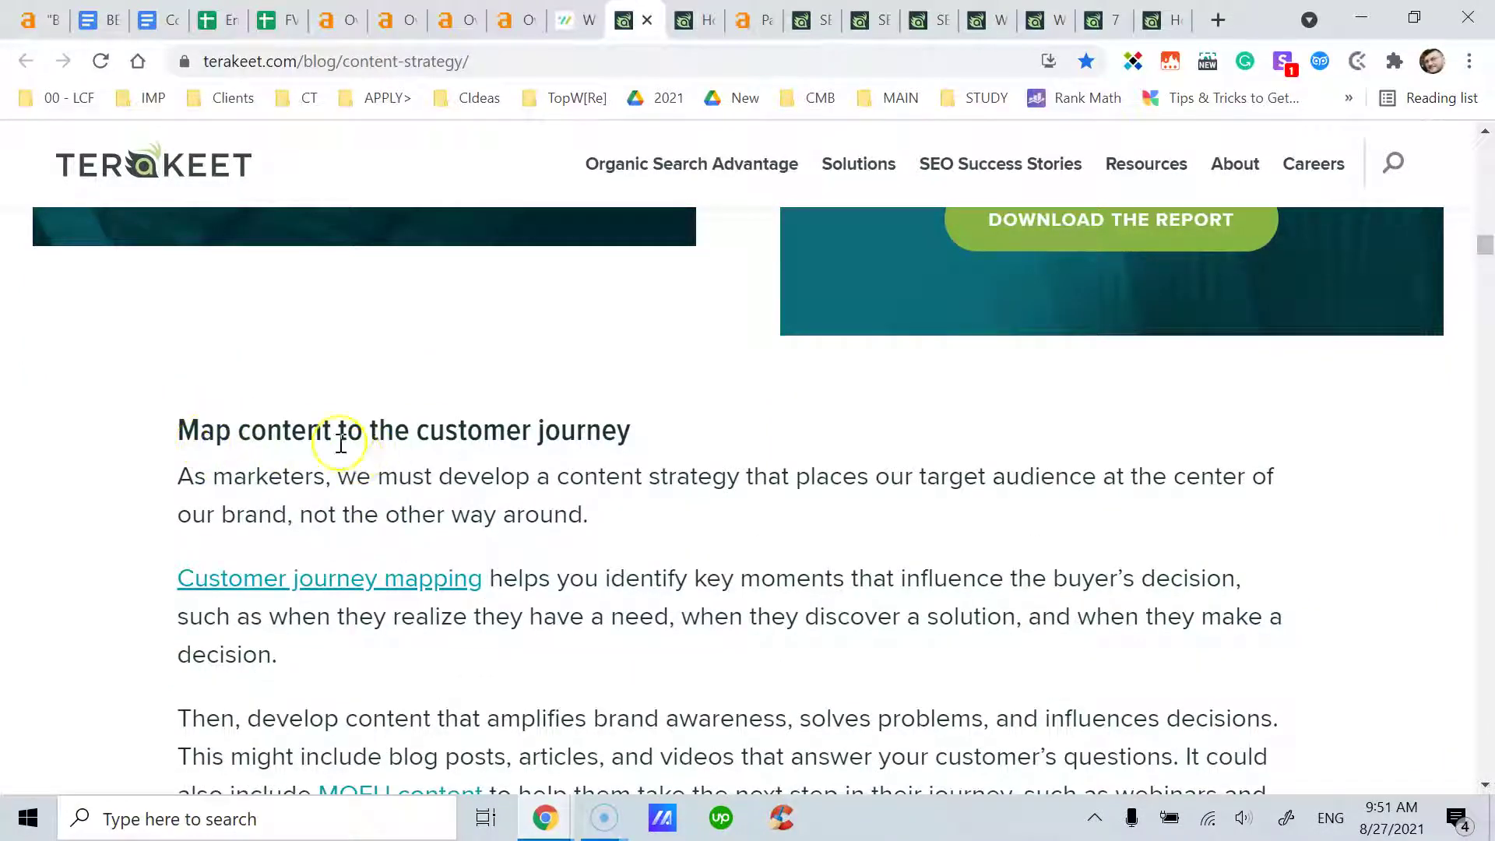
scroll(397, 458, up, 15)
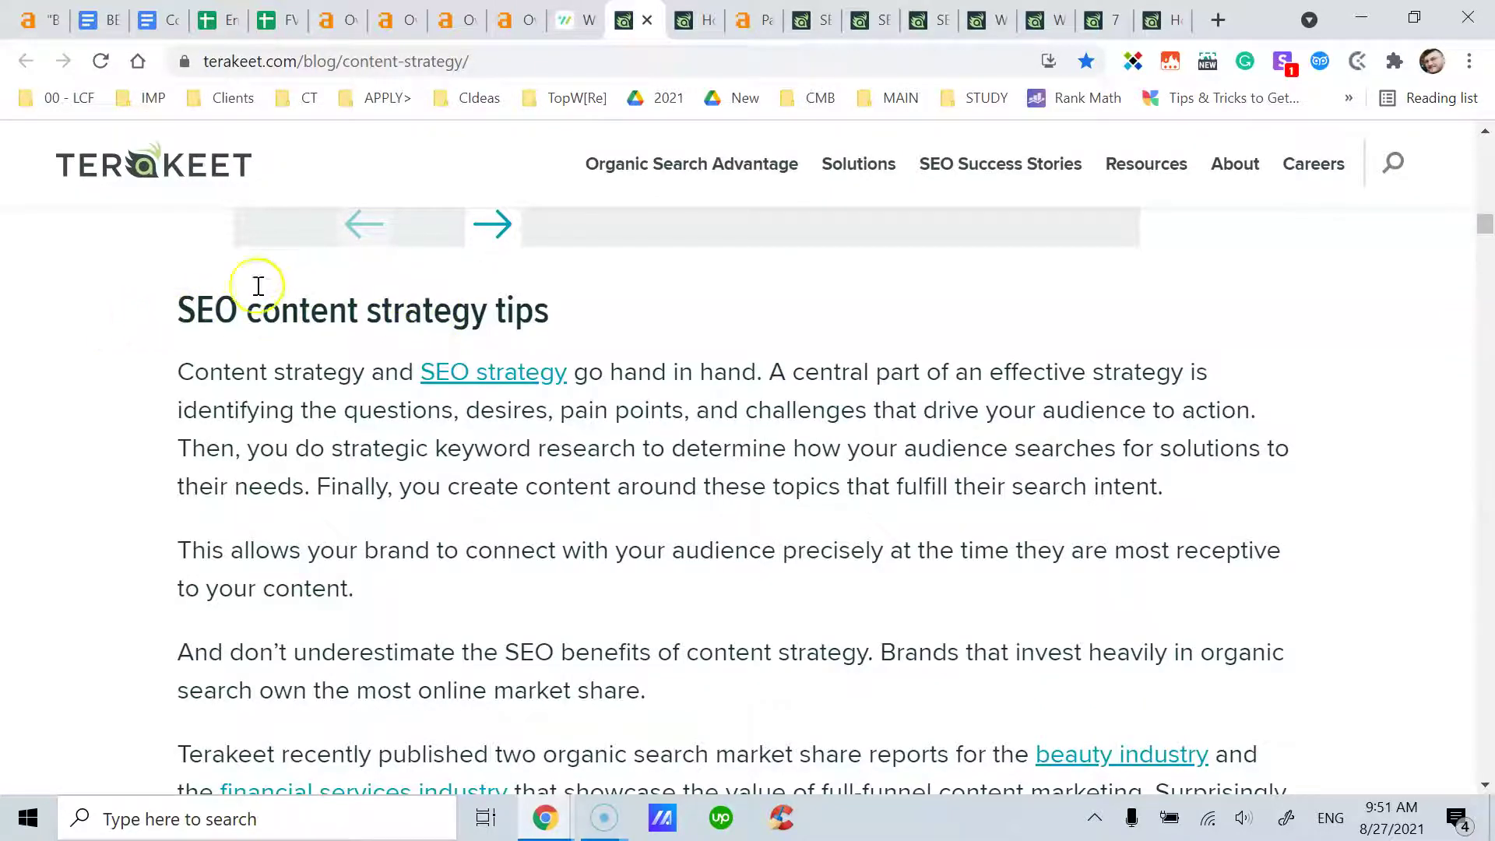
drag(173, 311, 557, 307)
click(558, 309)
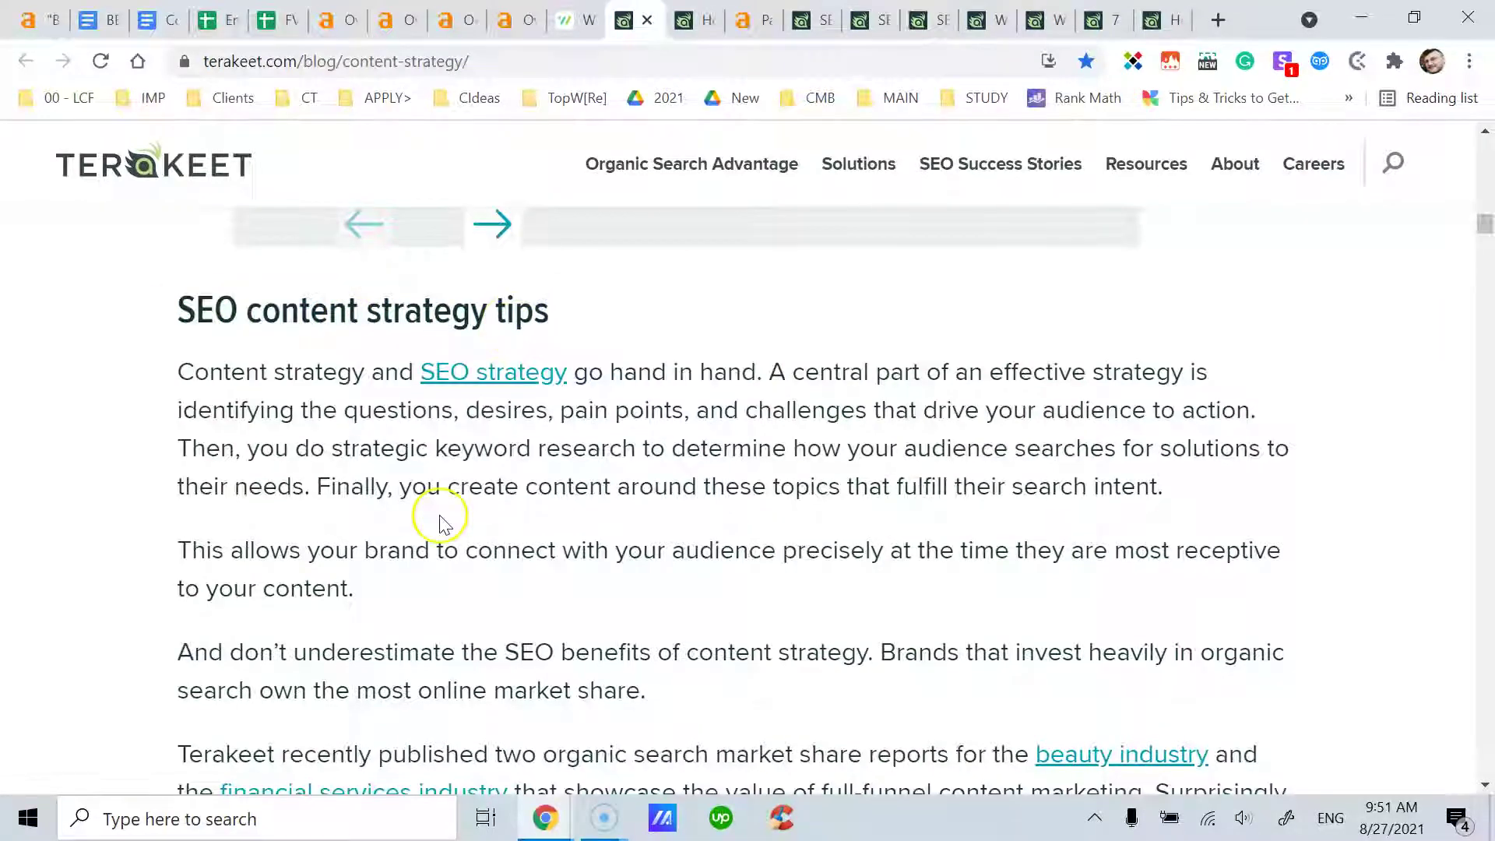
scroll(439, 521, down, 15)
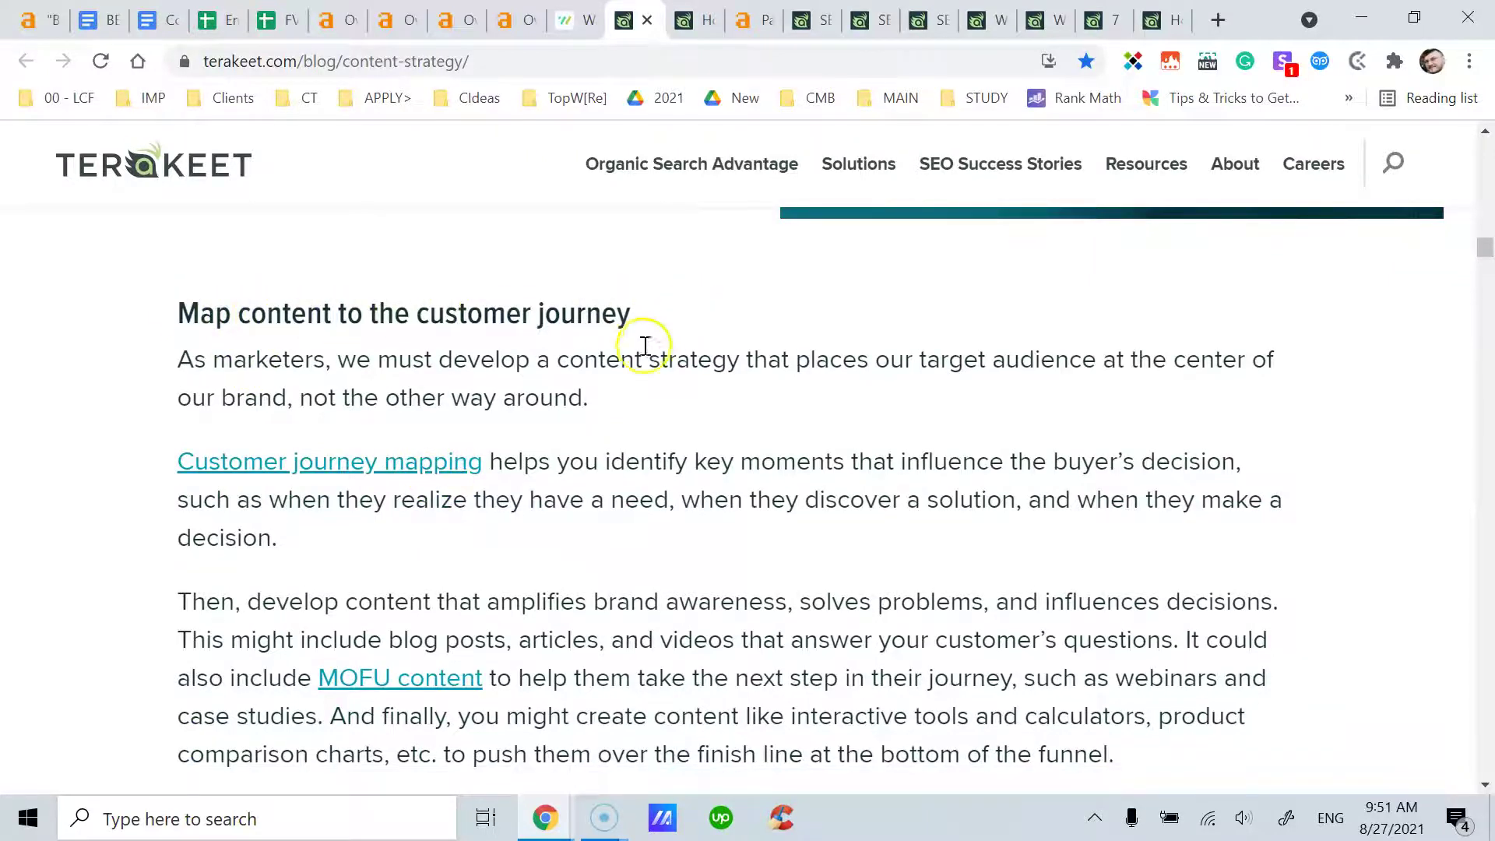
scroll(643, 349, down, 5)
scroll(467, 360, down, 1)
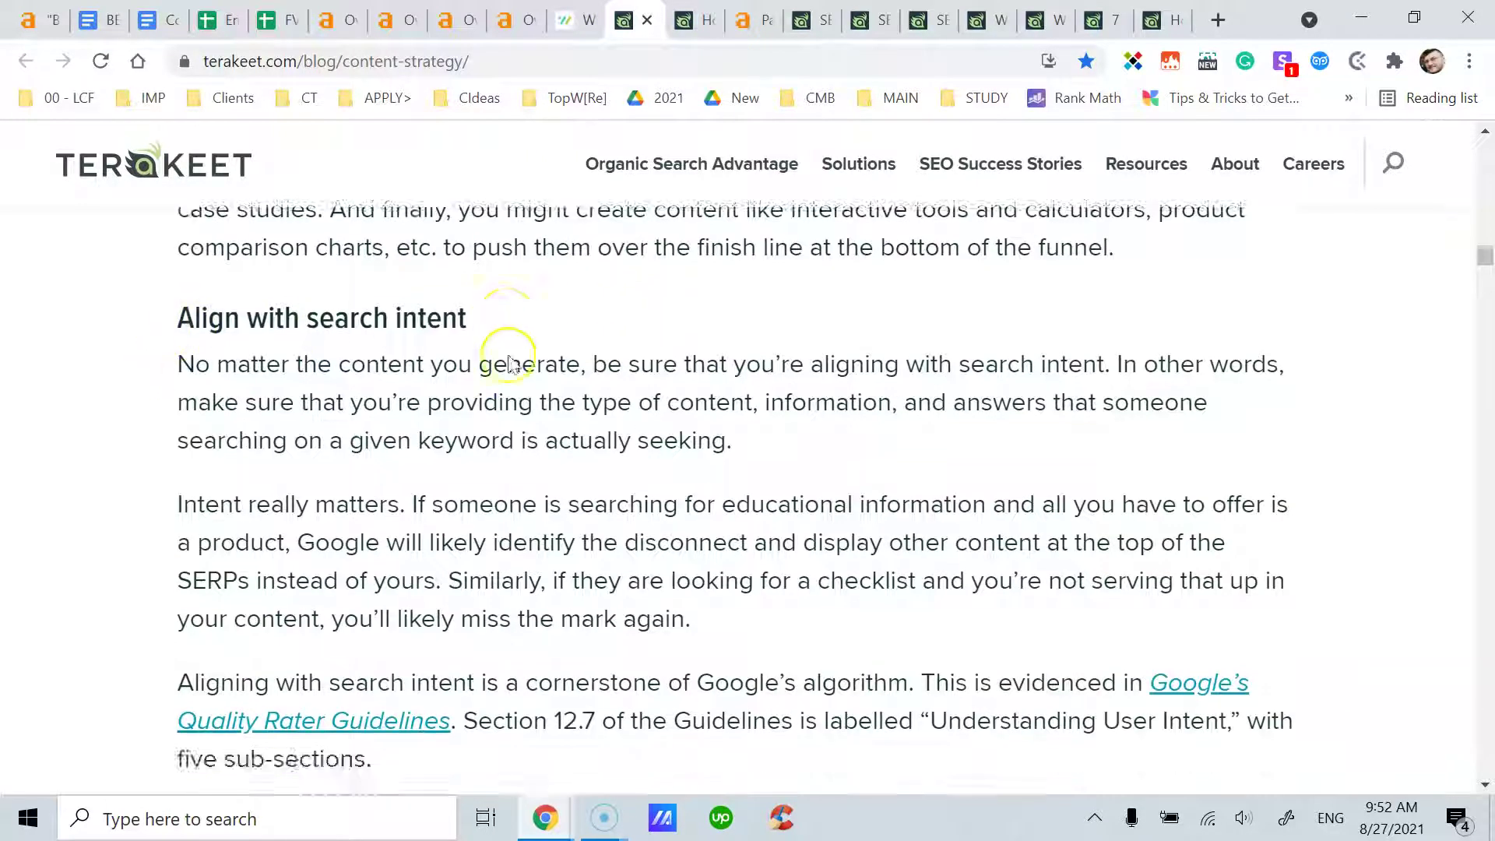
scroll(511, 364, down, 5)
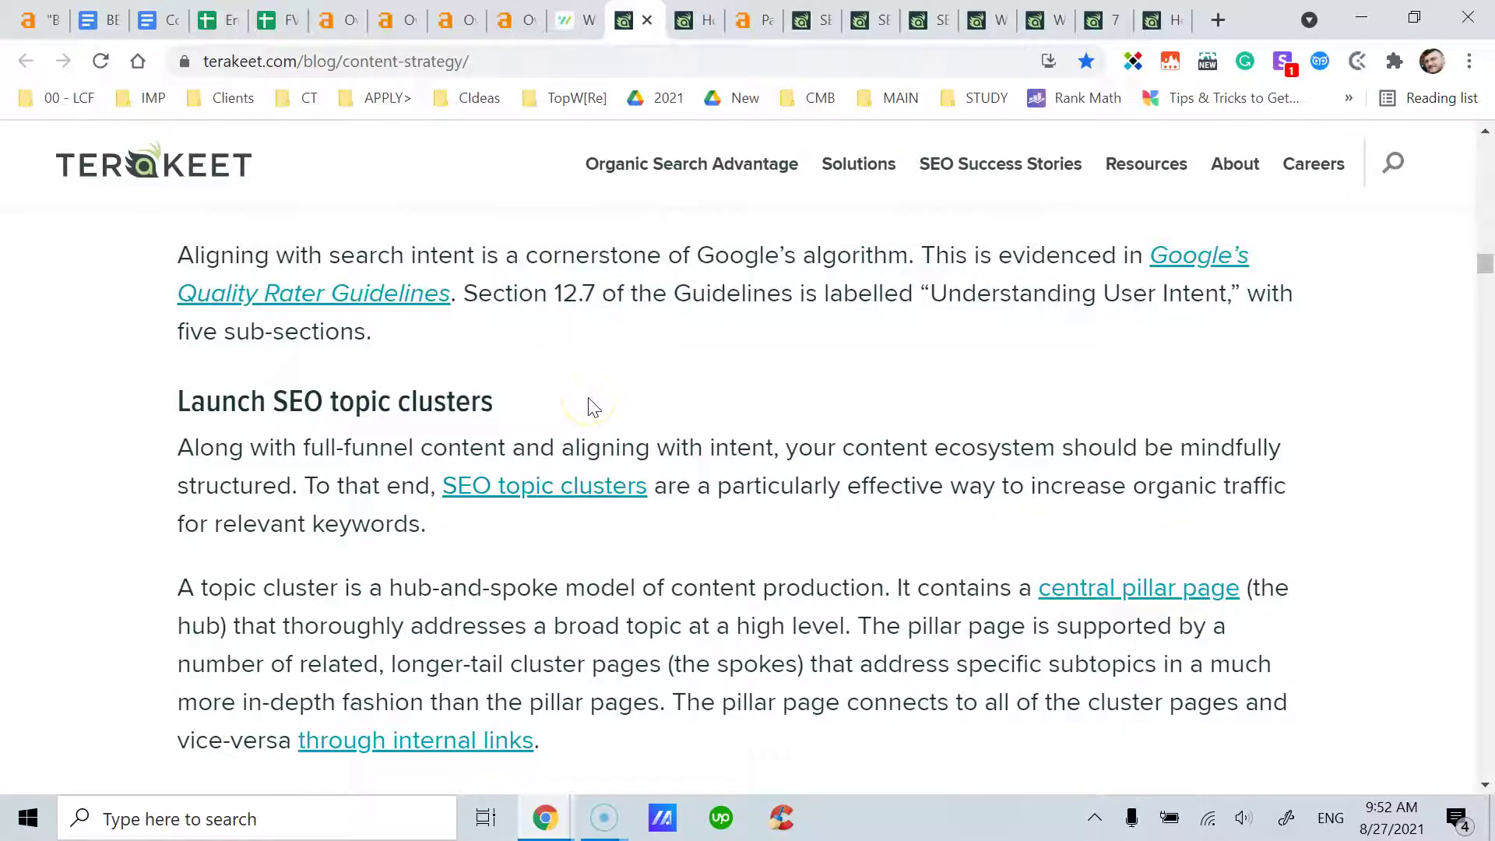
Return to the Additional Resources article cards above the SEO content strategy tips and look them over
scroll(592, 406, up, 20)
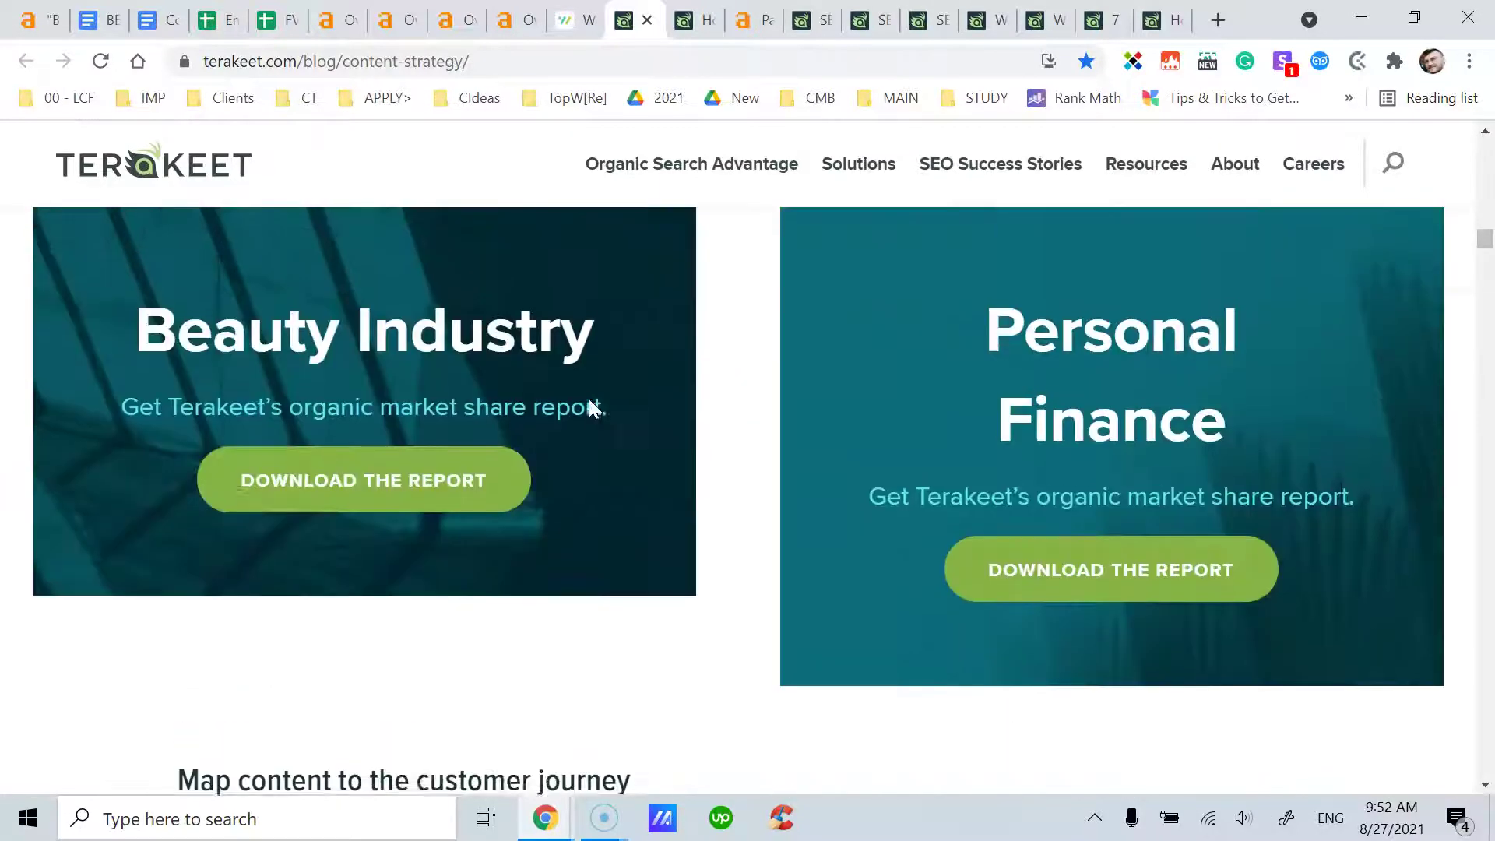
scroll(590, 400, up, 6)
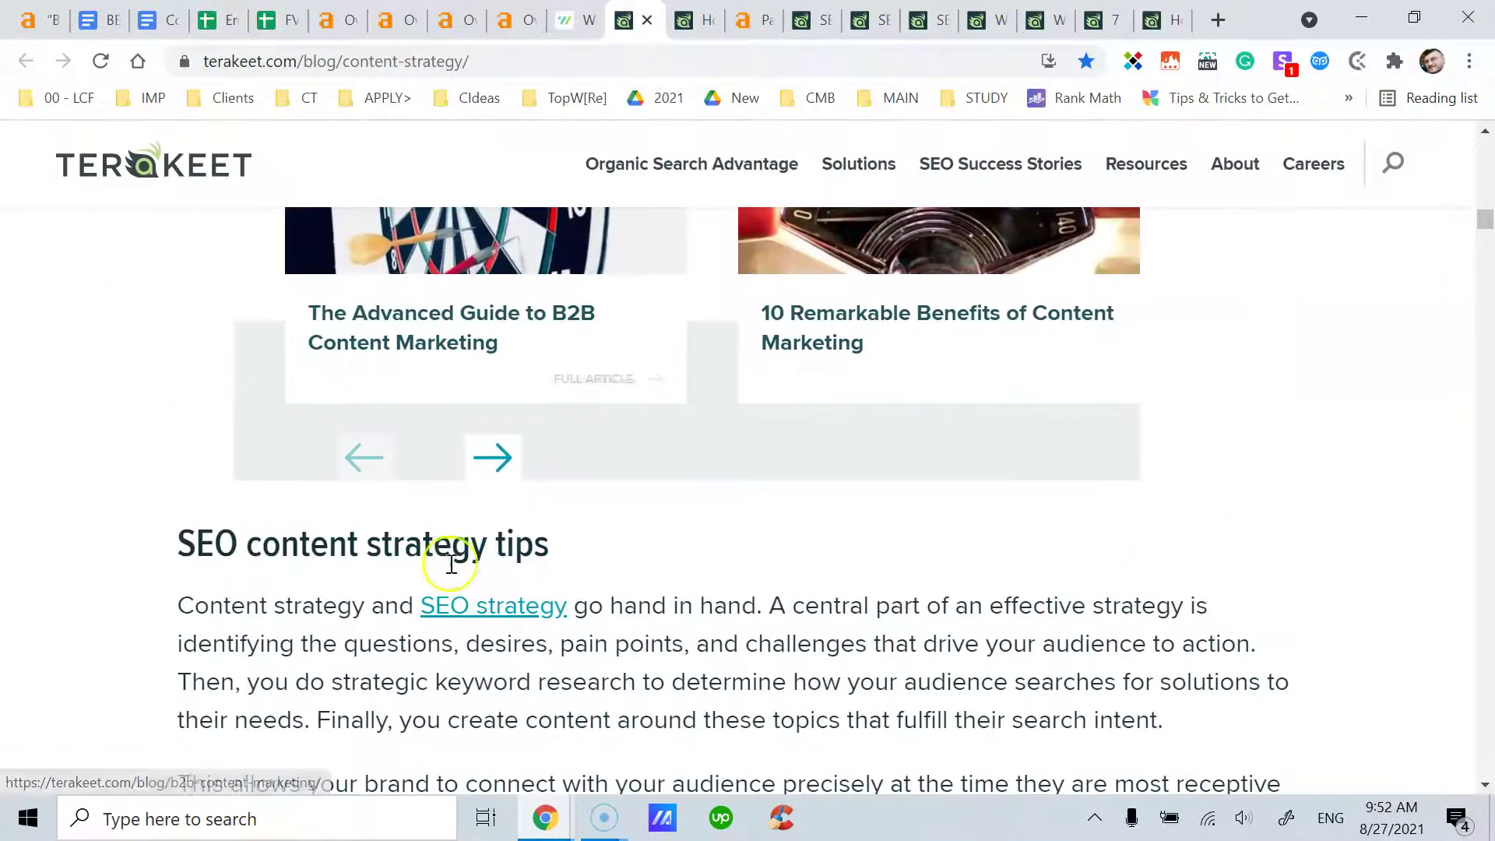
scroll(368, 537, up, 15)
scroll(374, 534, down, 18)
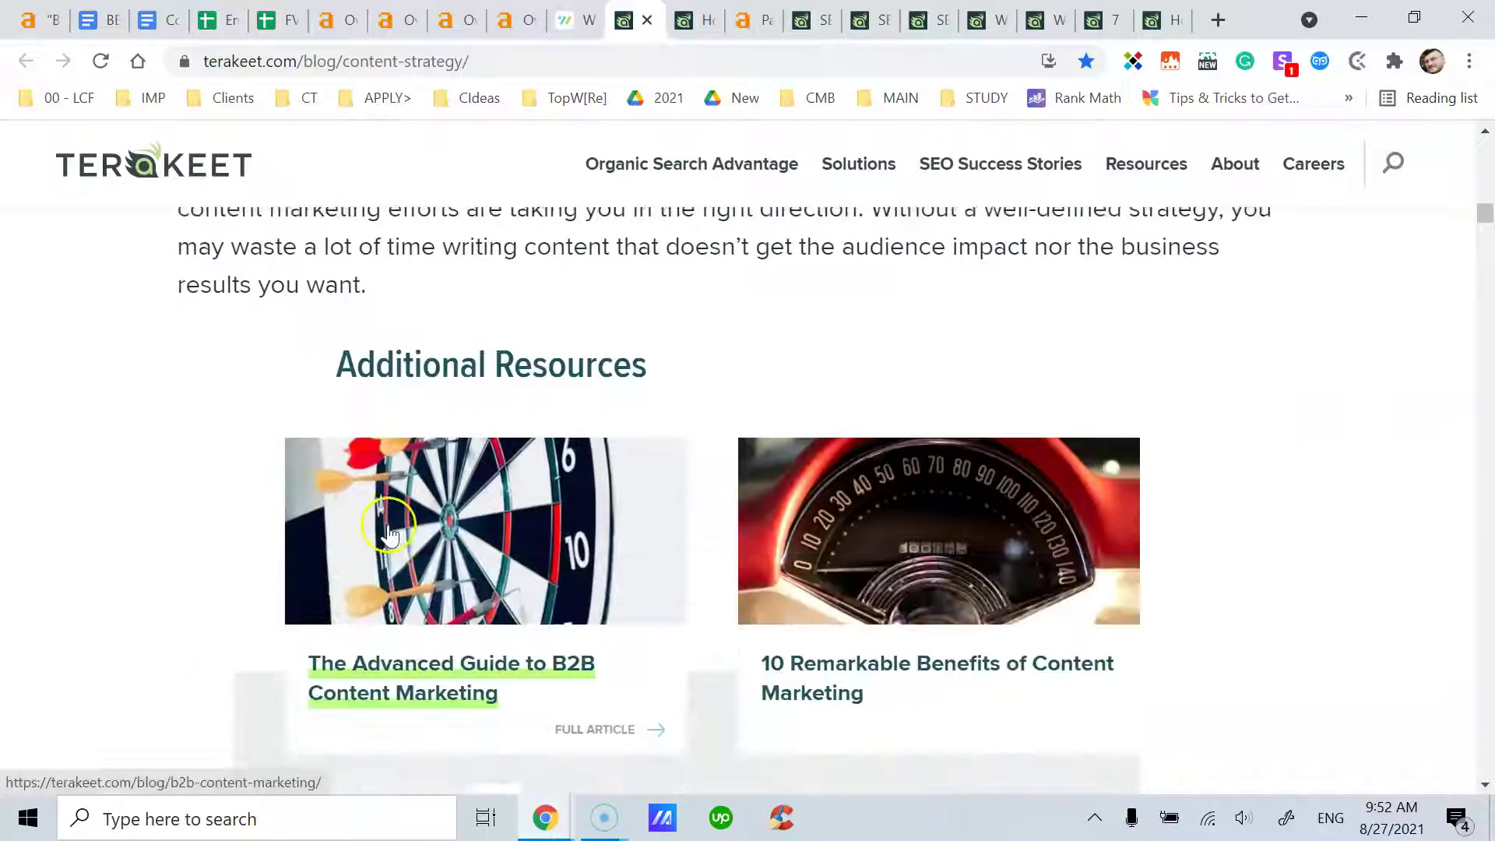
Find the article's "How to develop a content strategy (15 steps)" heading and highlight it for examination
scroll(437, 496, down, 10)
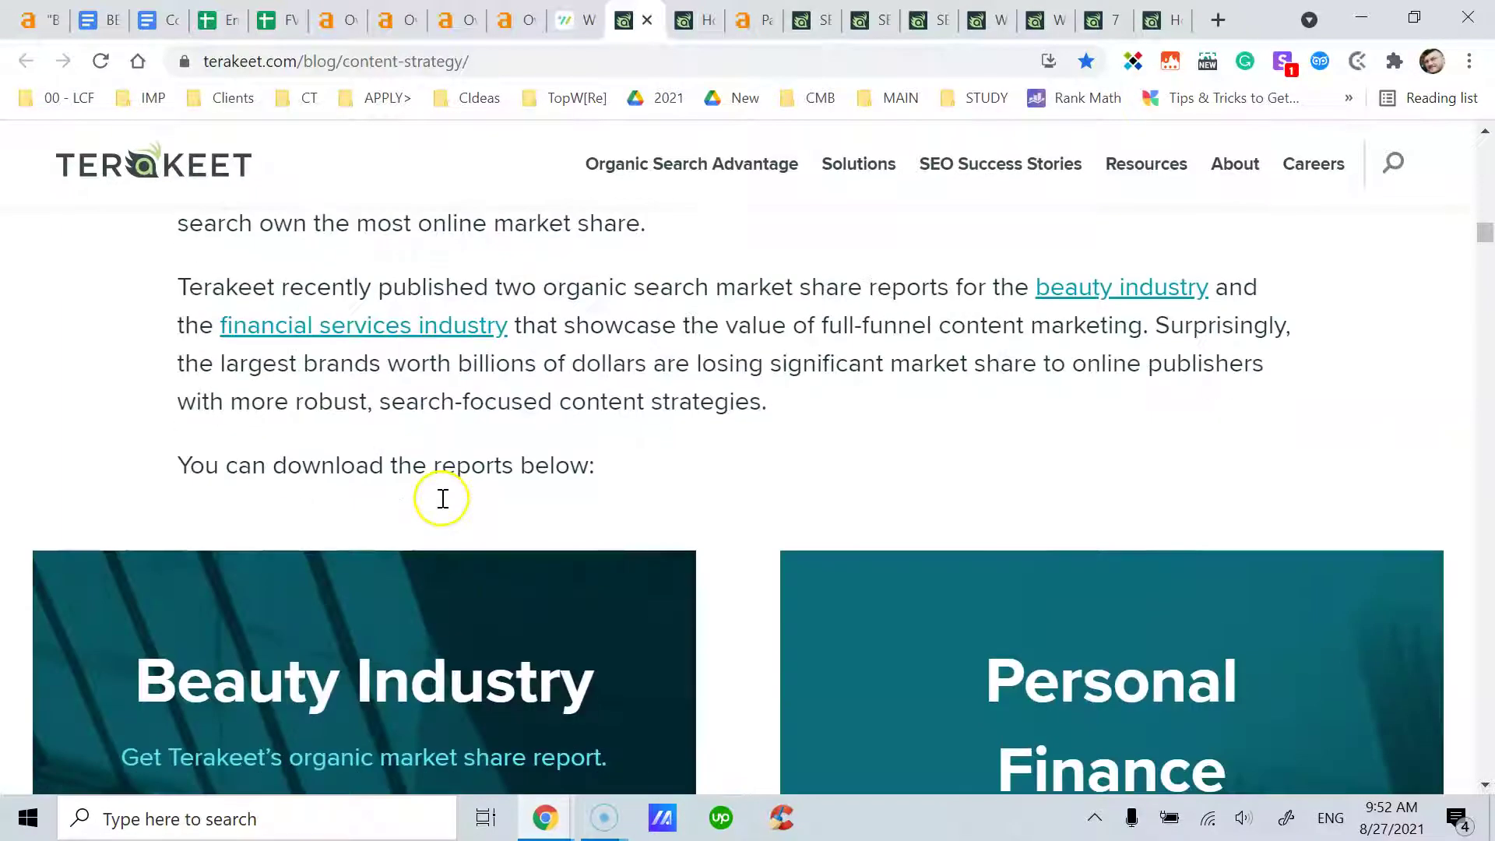
scroll(442, 498, down, 19)
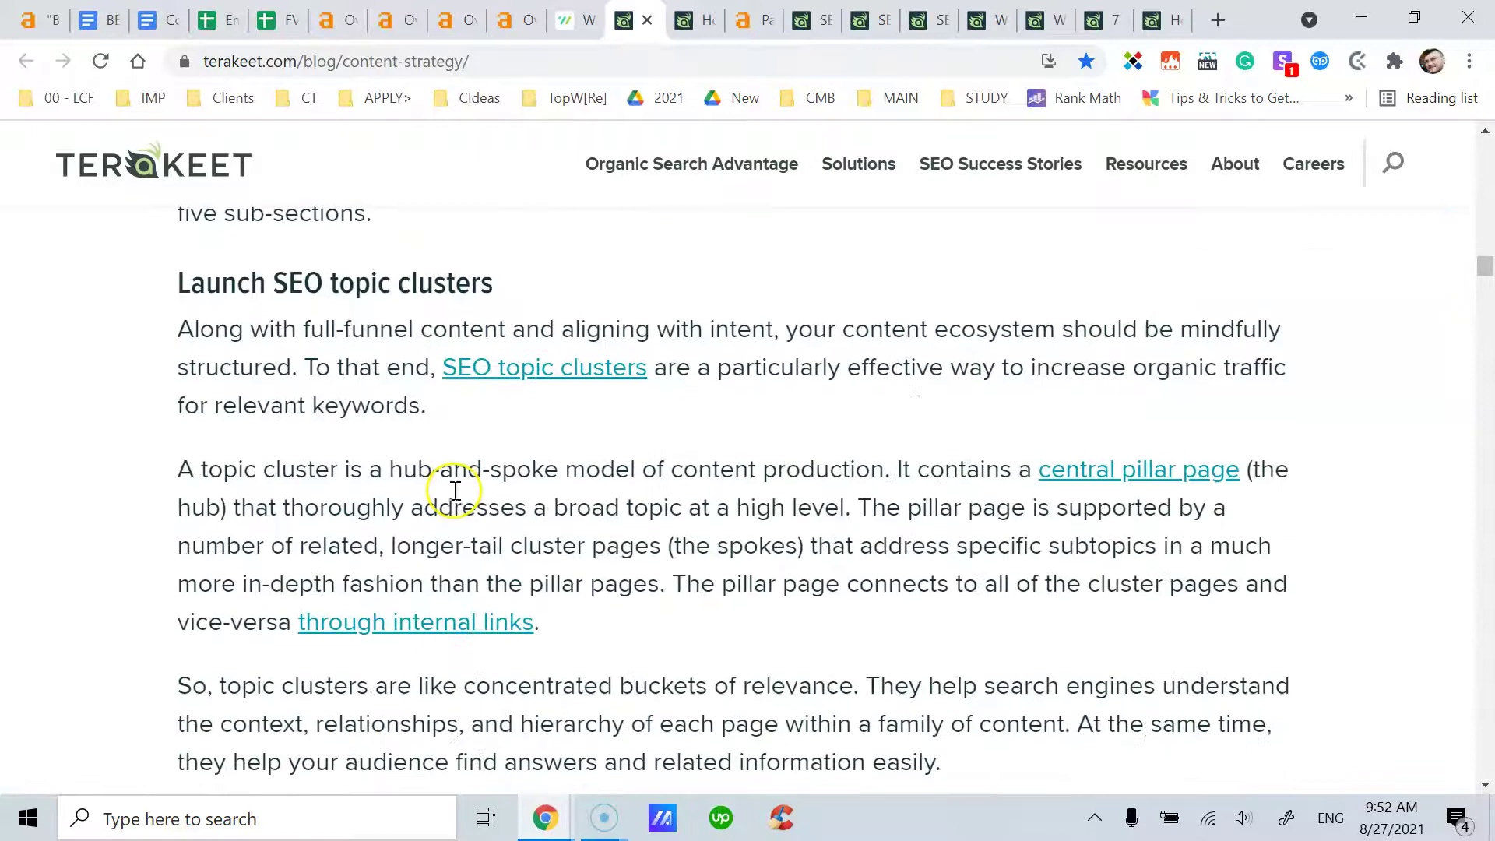
scroll(454, 497, down, 20)
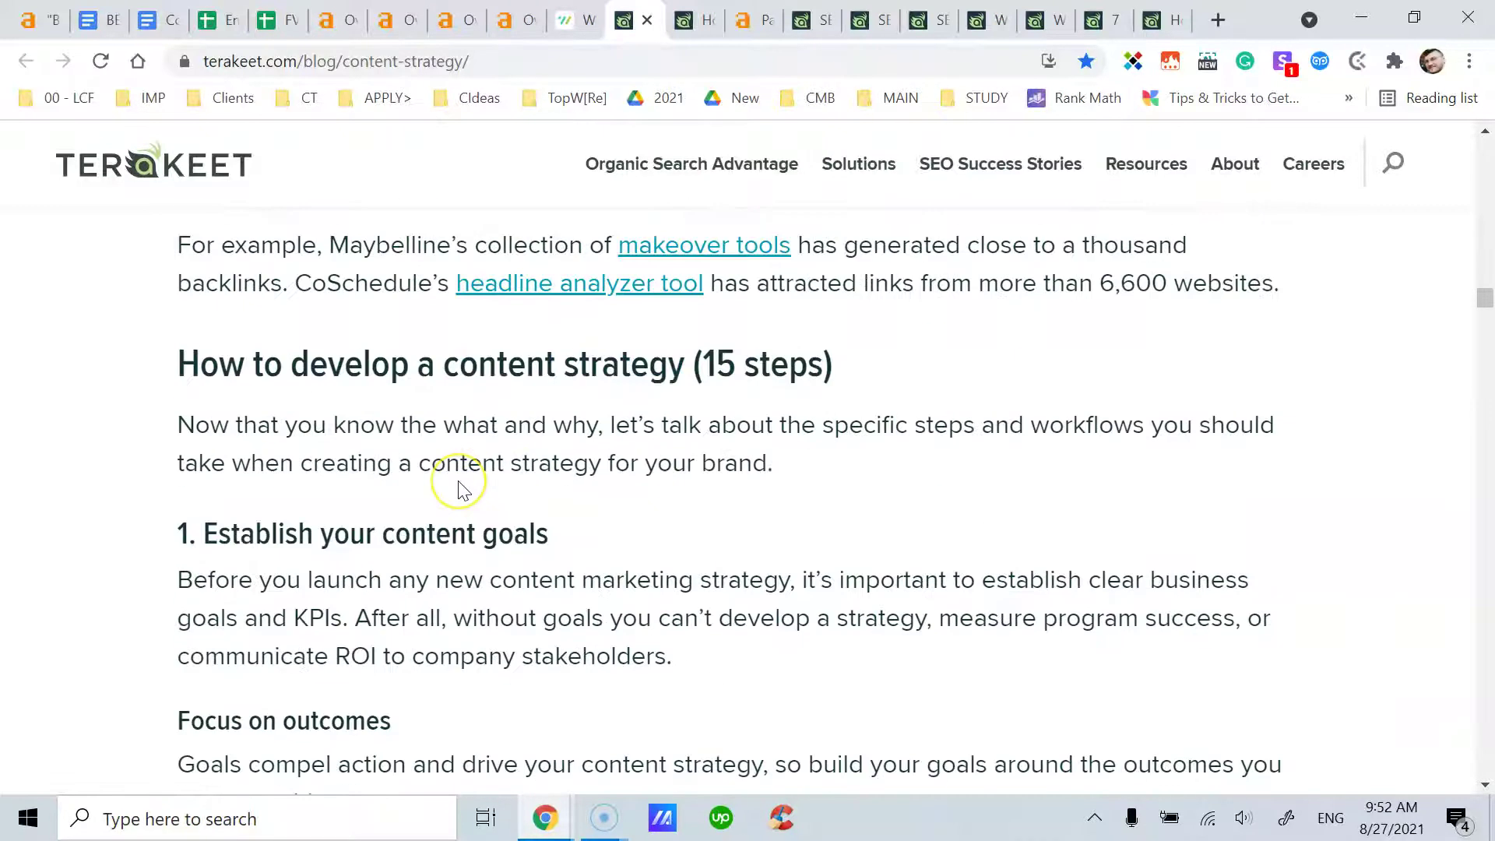
scroll(459, 491, up, 1)
drag(702, 248, 746, 253)
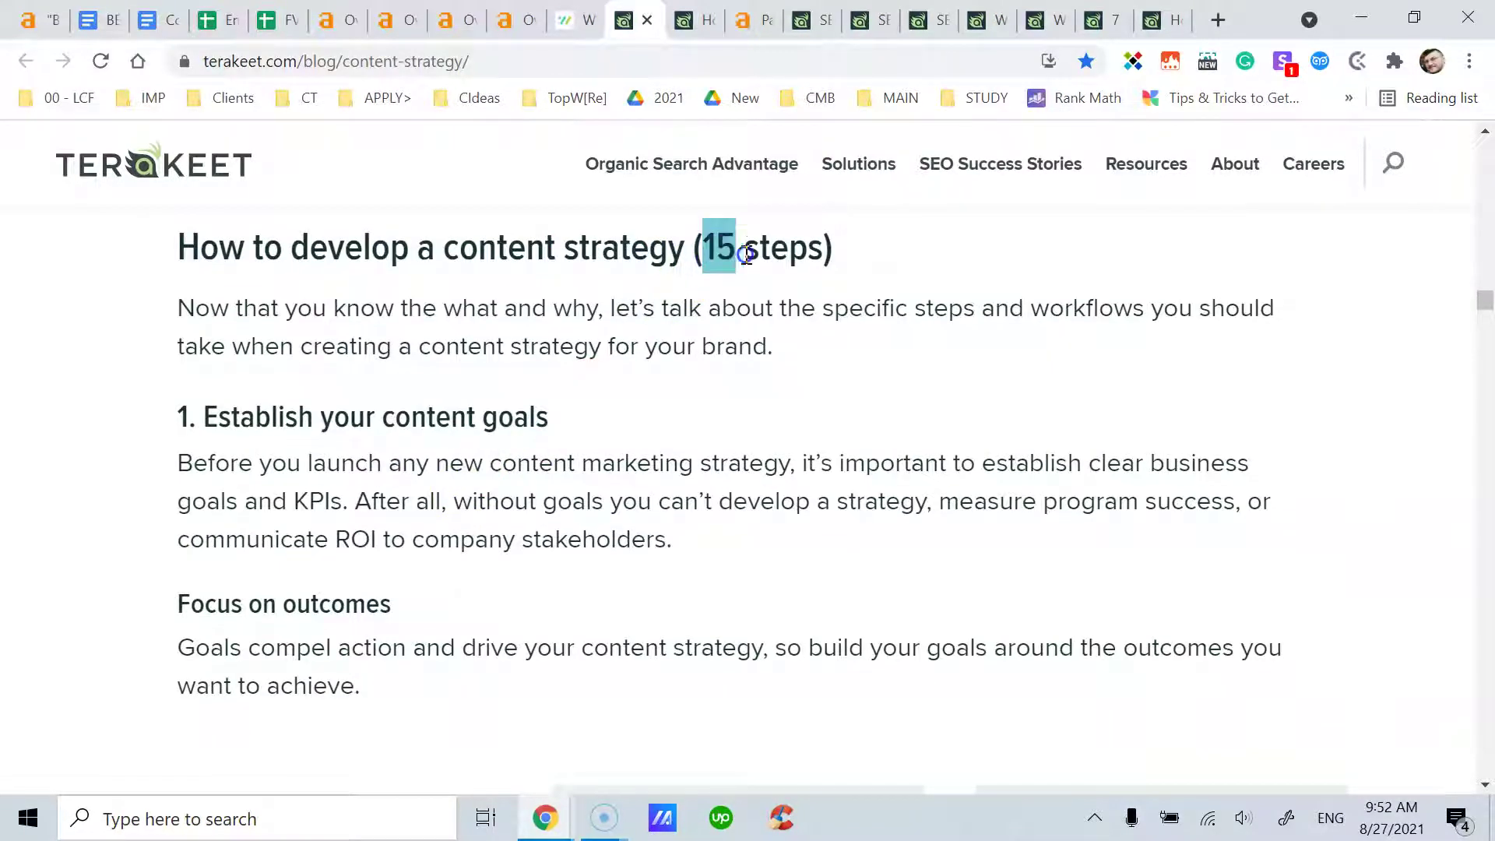
mouse_move(862, 257)
mouse_down()
mouse_move(178, 241)
mouse_move(849, 261)
mouse_up()
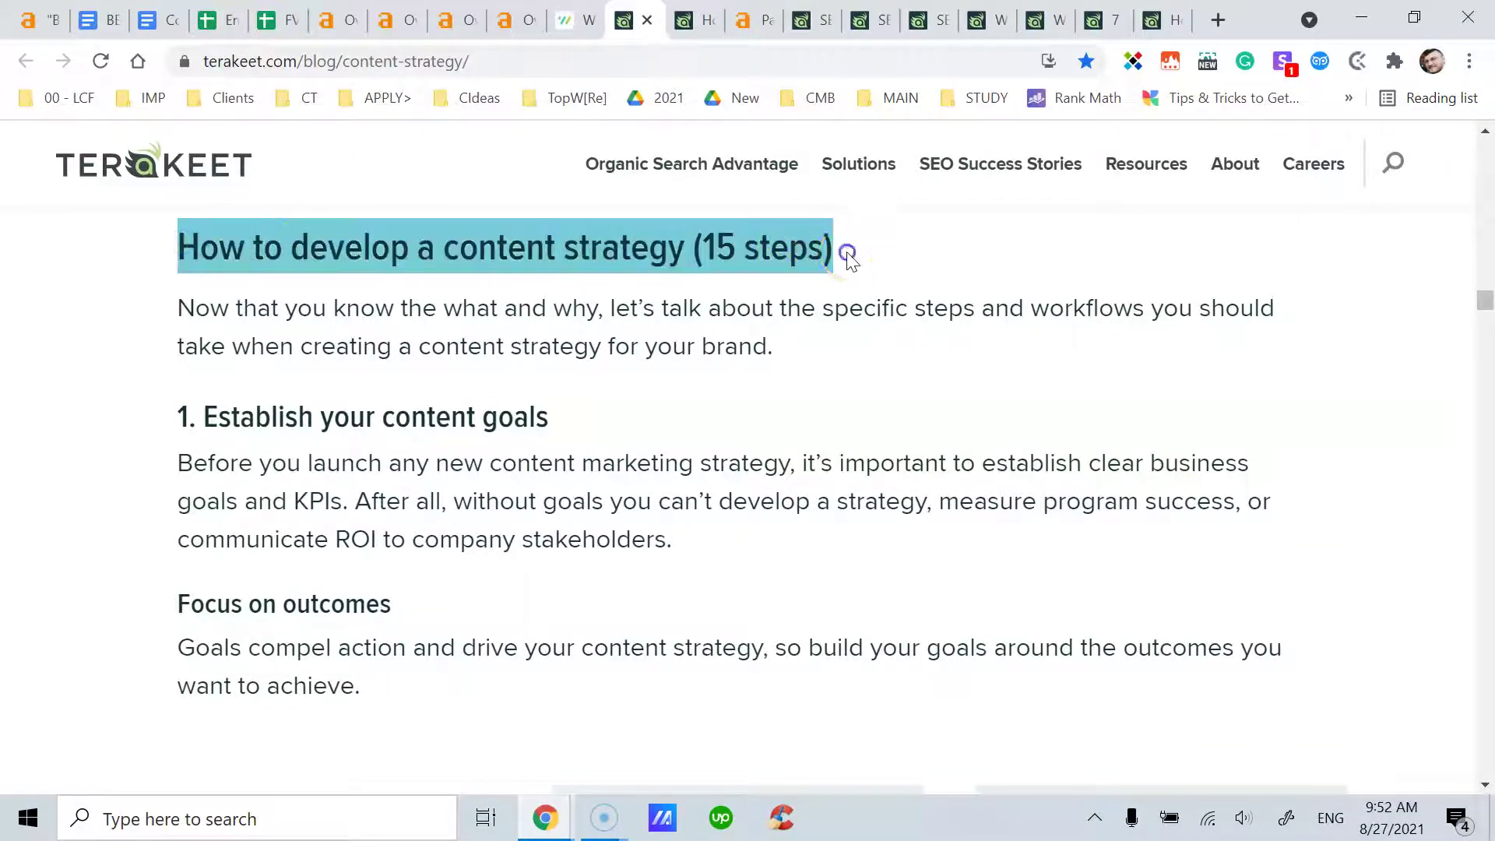
click(847, 257)
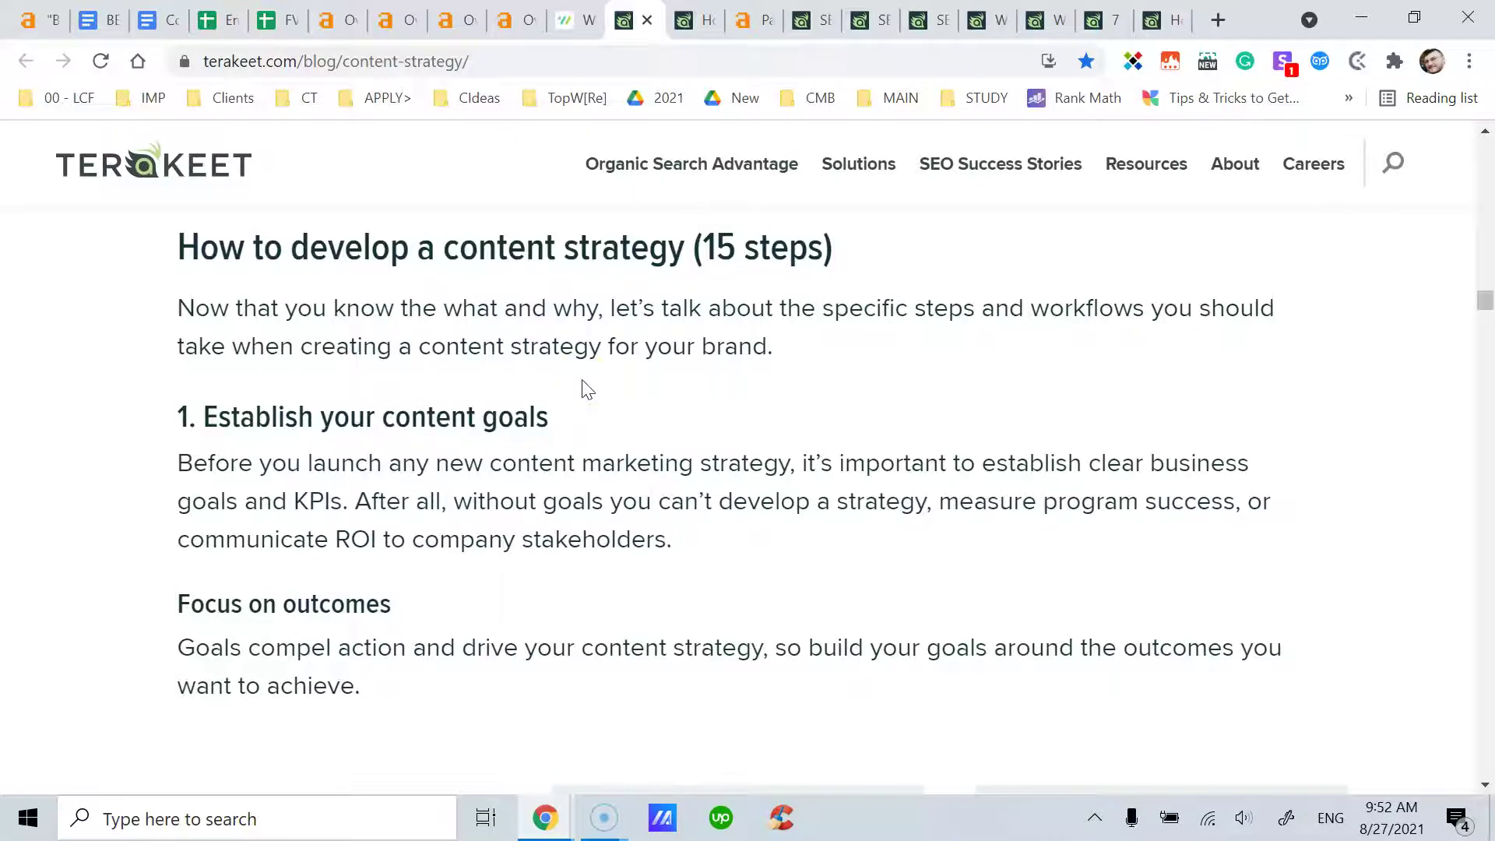
Examine the Stretch Goals vs. S.M.A.R.T. Goals section and highlight the "Publish 25 blog posts each month" example
scroll(587, 384, down, 10)
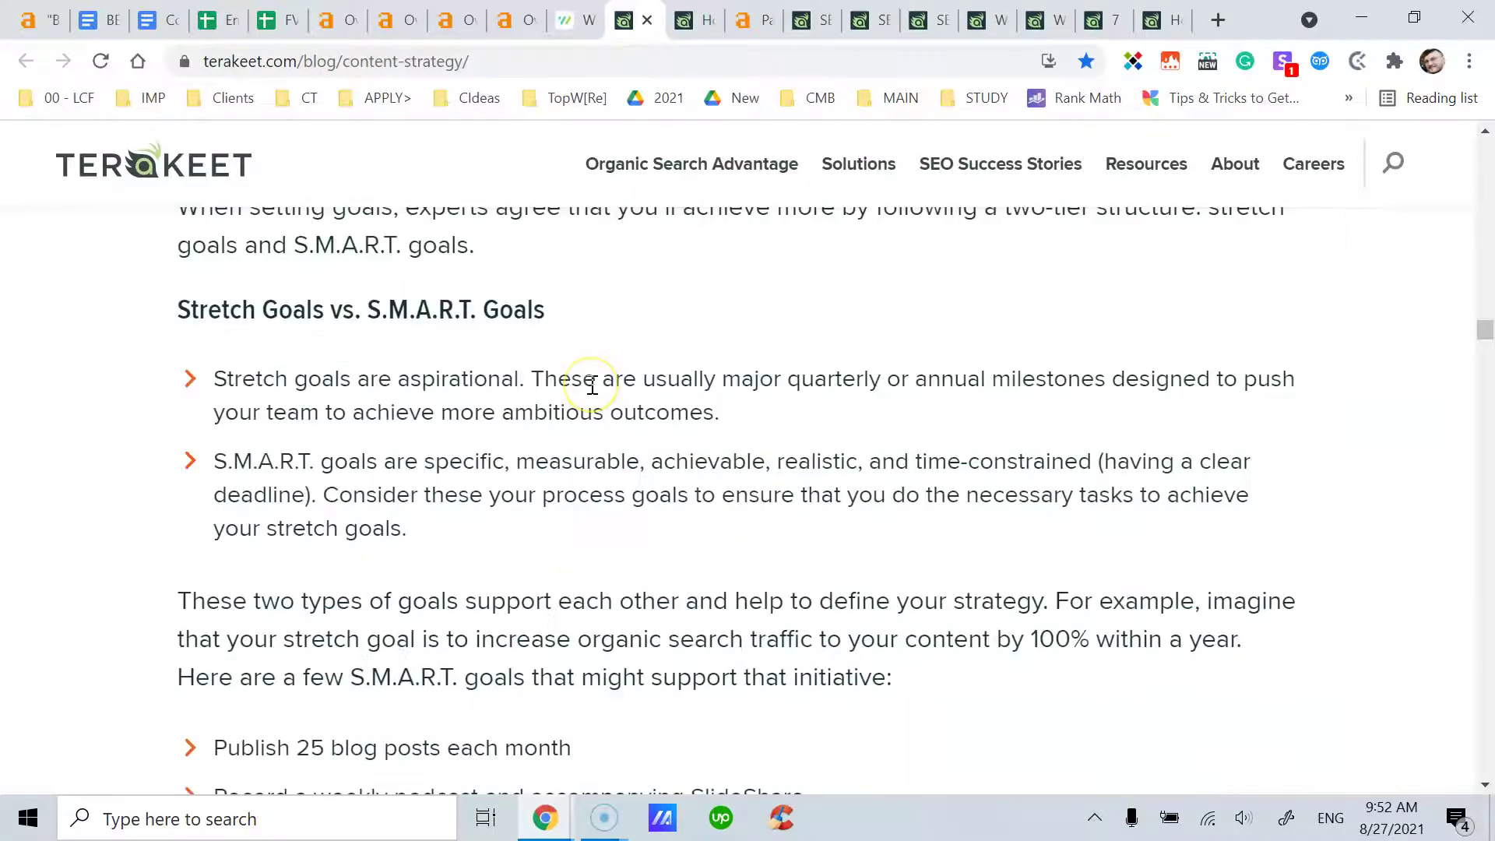
scroll(591, 385, up, 3)
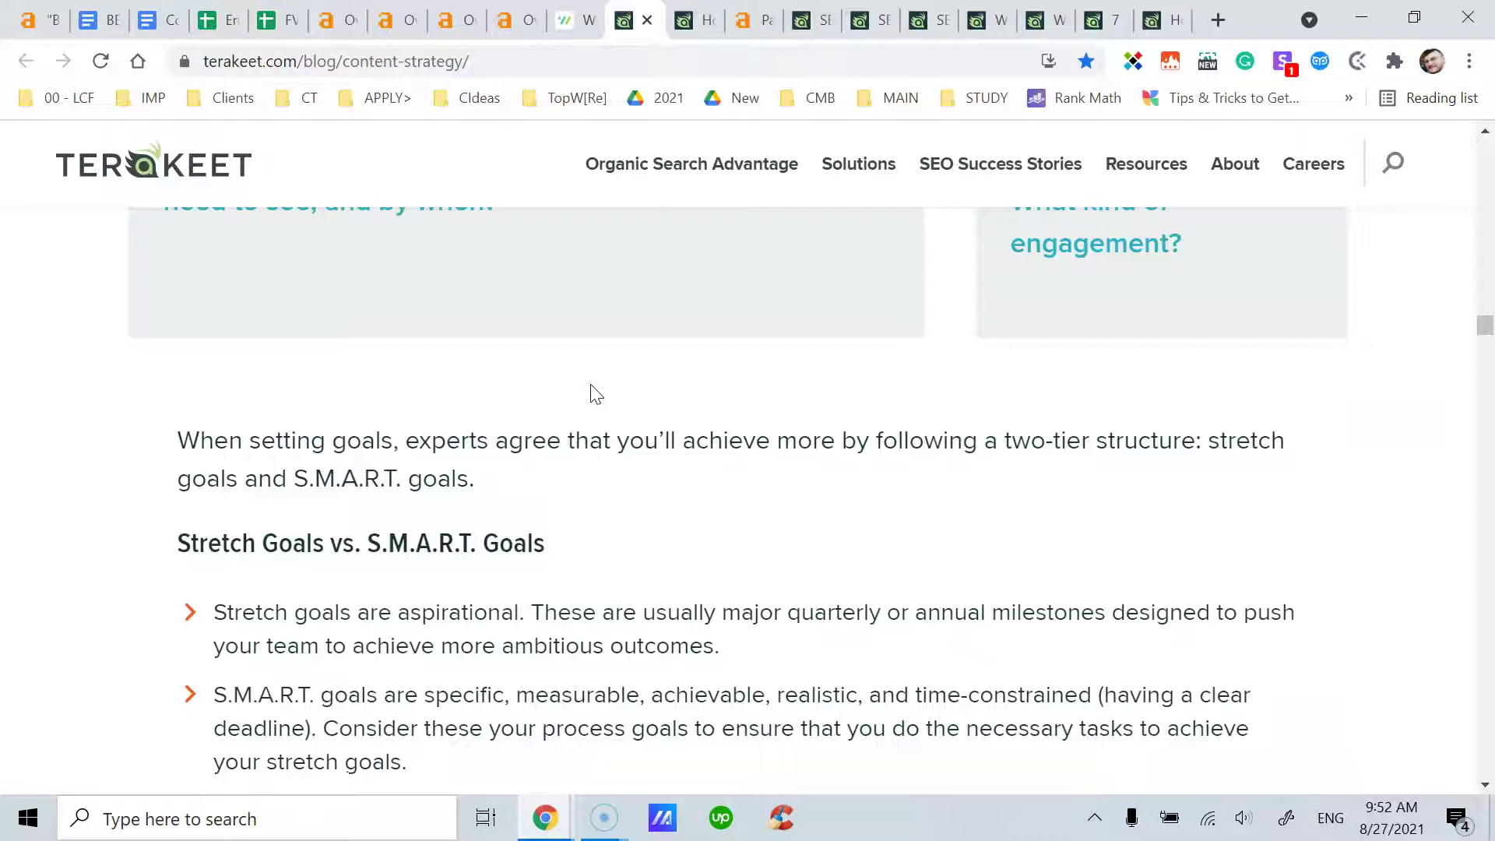
scroll(591, 385, down, 2)
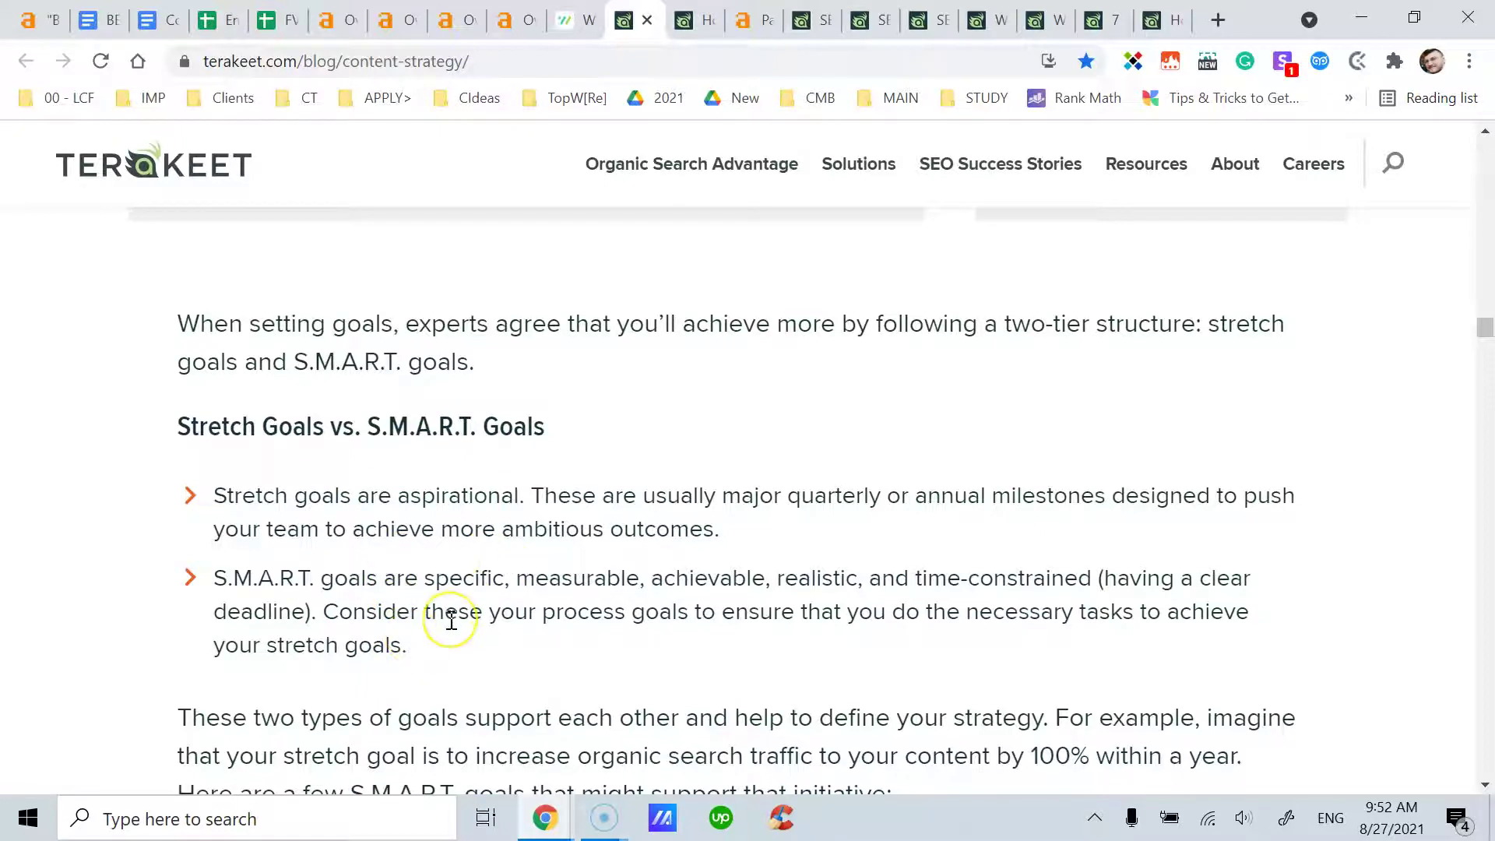
scroll(451, 615, down, 3)
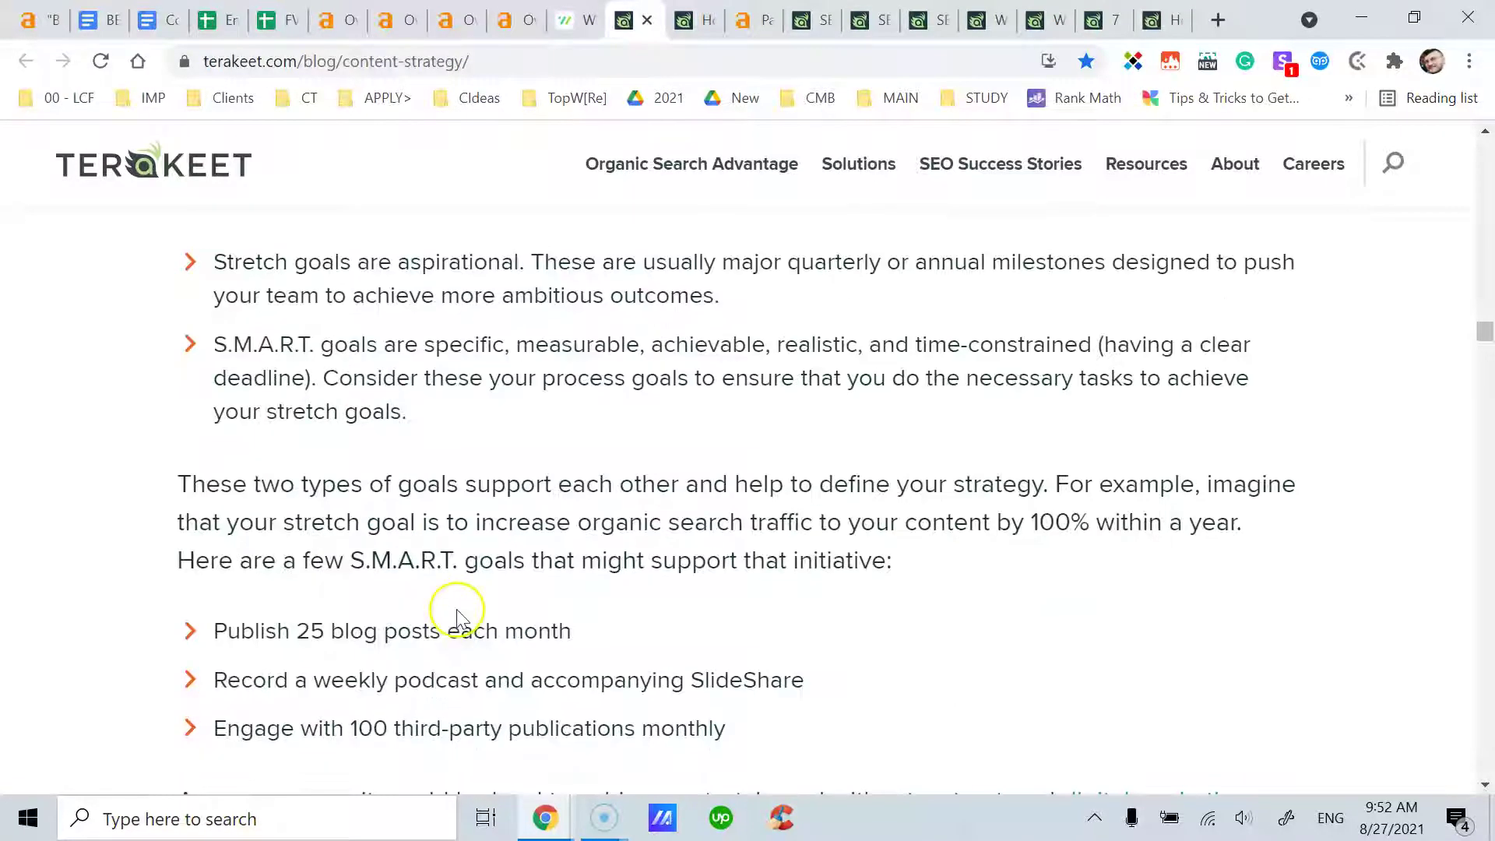
scroll(456, 615, down, 3)
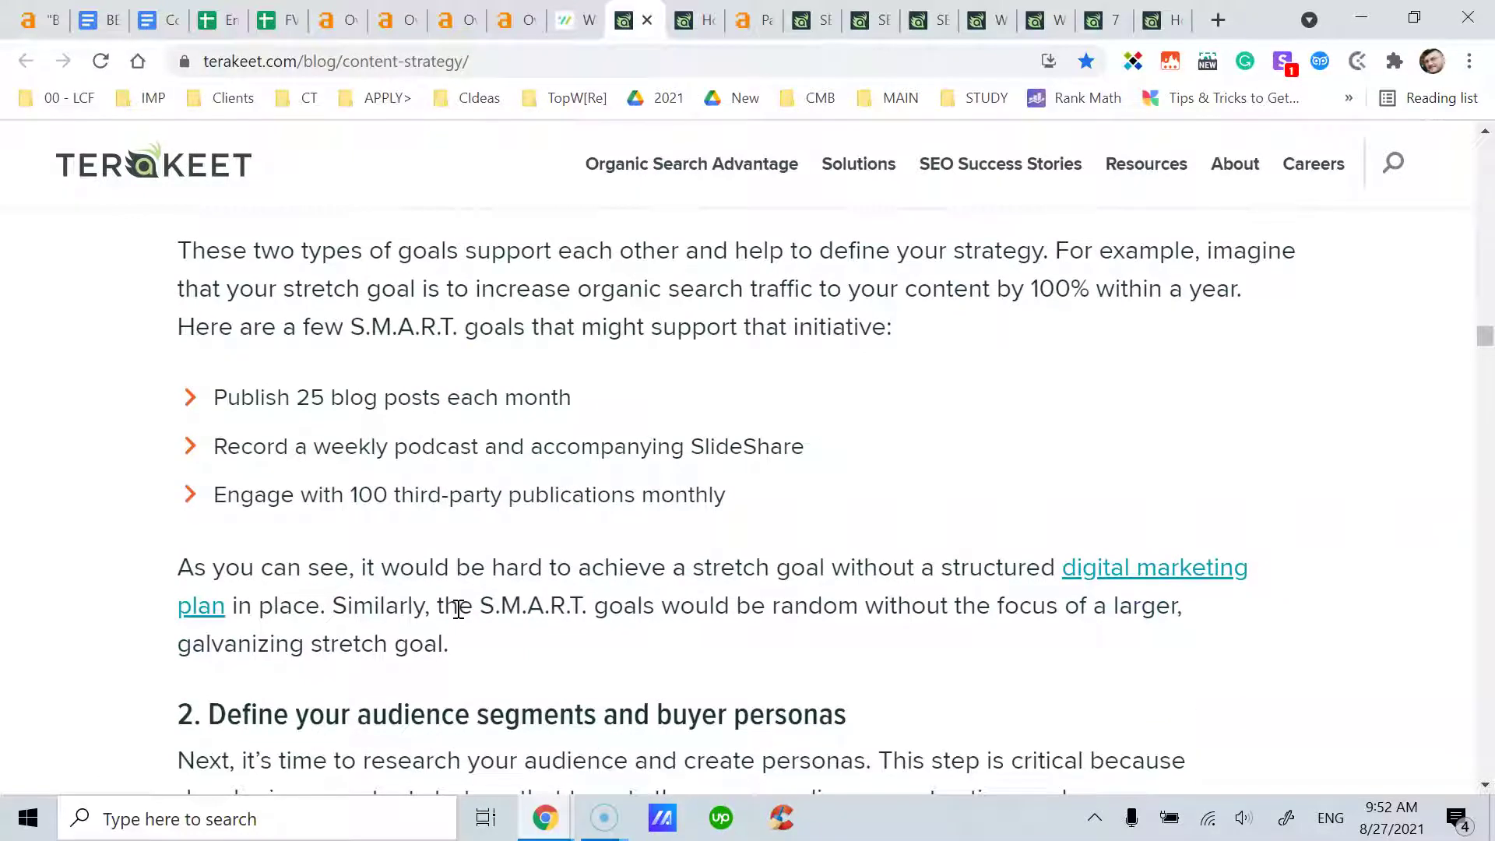
drag(214, 397, 600, 408)
click(601, 408)
drag(296, 398, 325, 397)
click(325, 398)
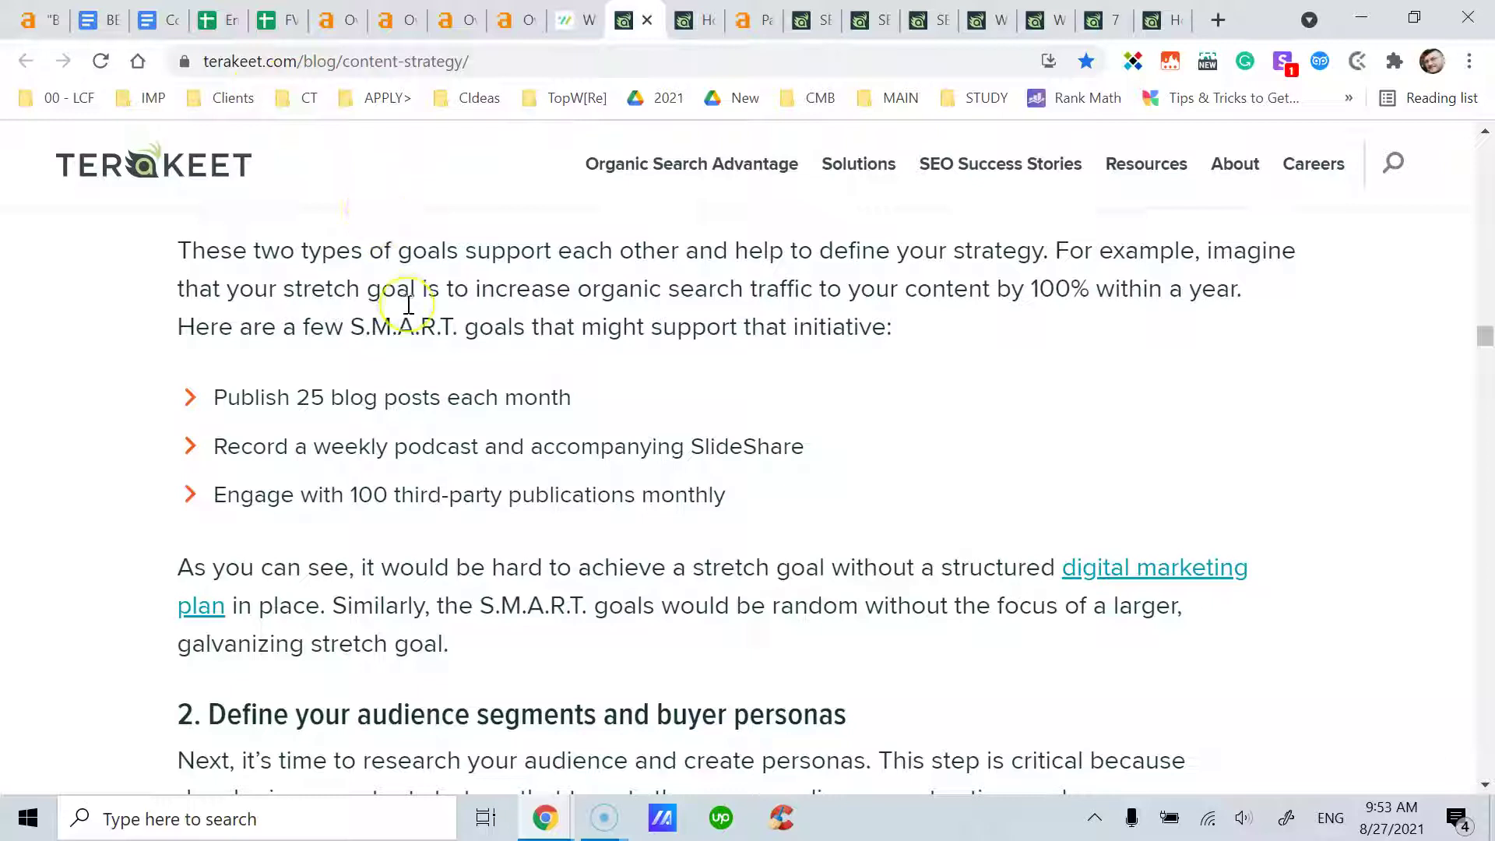
Return to the start of the content strategy article and switch to Terakeet's blog listing page
drag(1485, 362, 1485, 155)
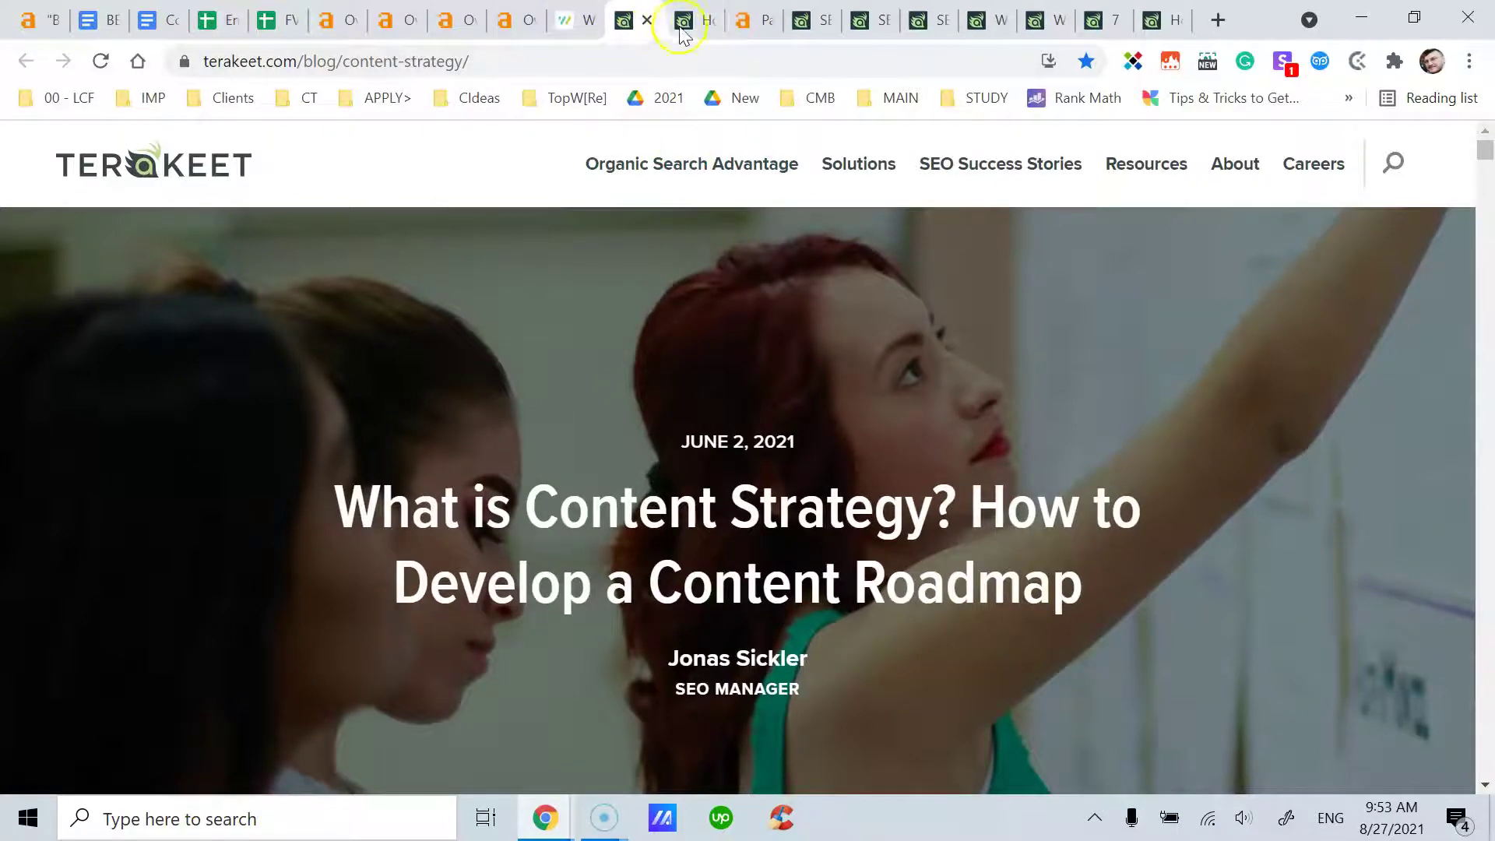
click(682, 30)
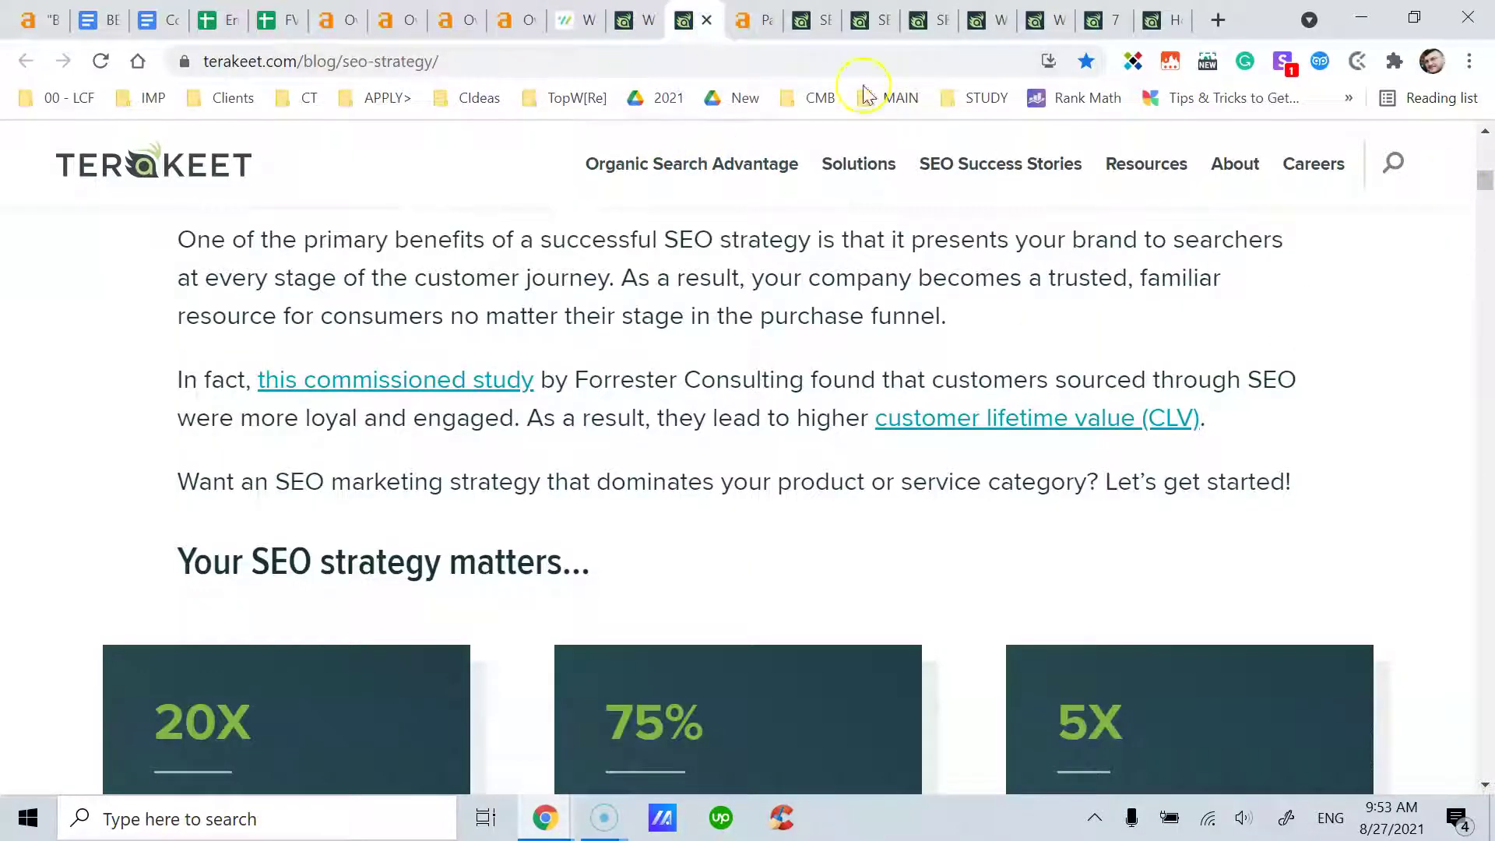
click(810, 20)
mouse_move(1144, 180)
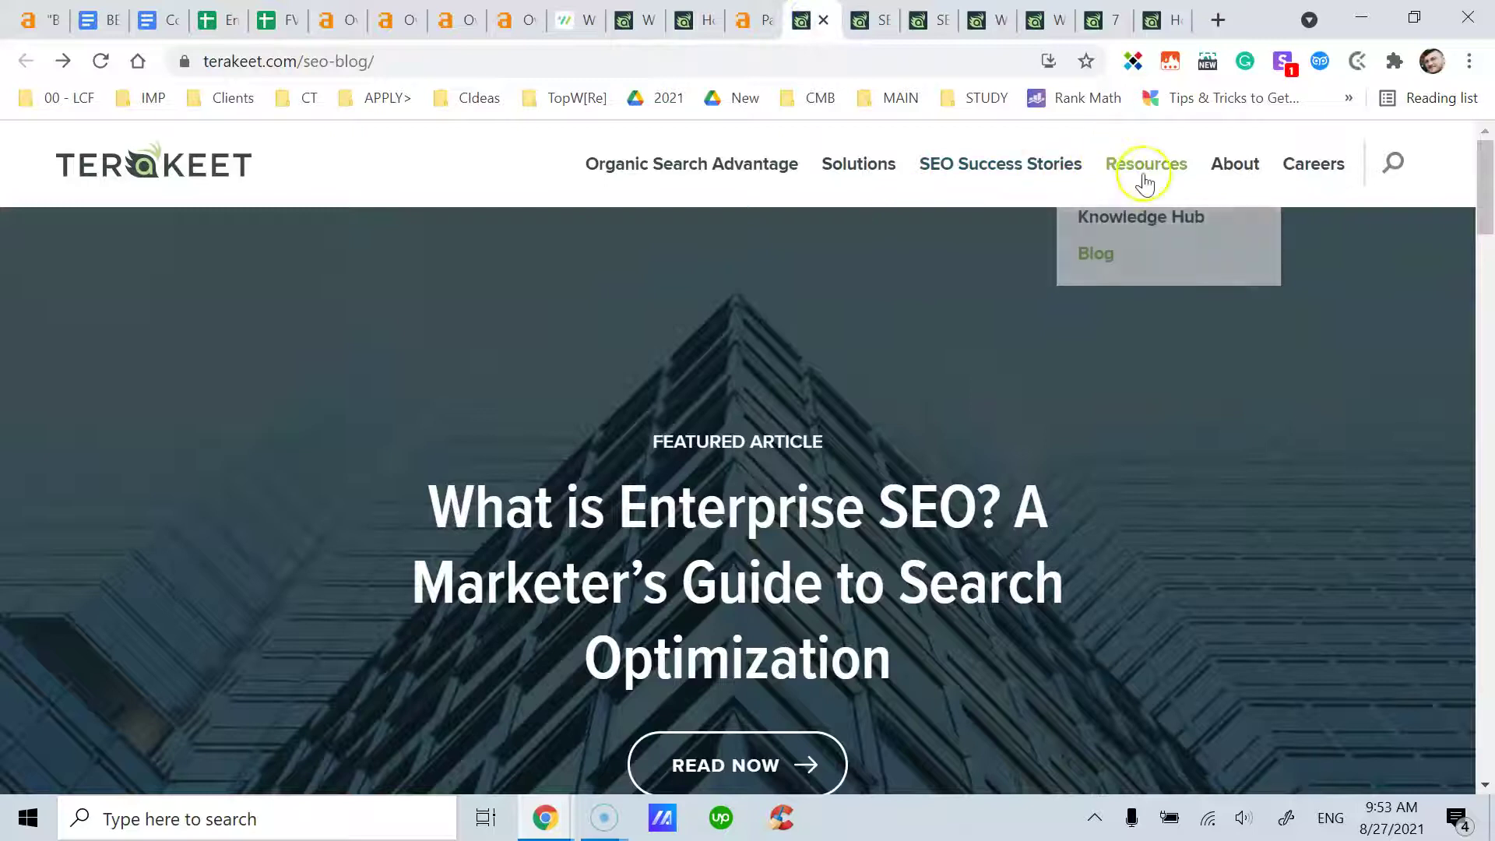
click(1122, 256)
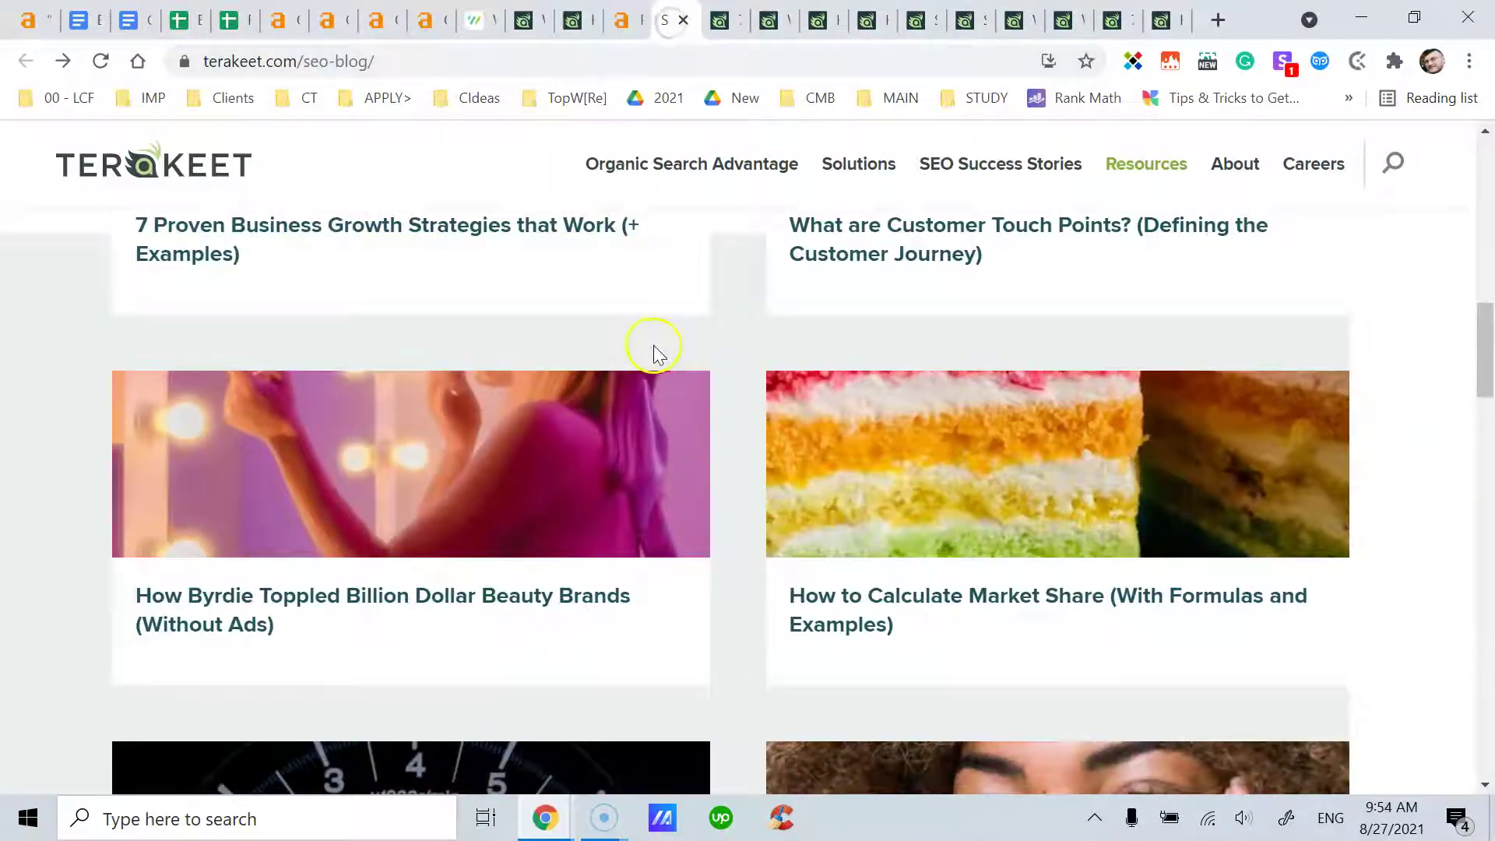
Look over the article cards in Terakeet's blog listing, from business growth strategies to Core Web Vitals
scroll(652, 345, up, 8)
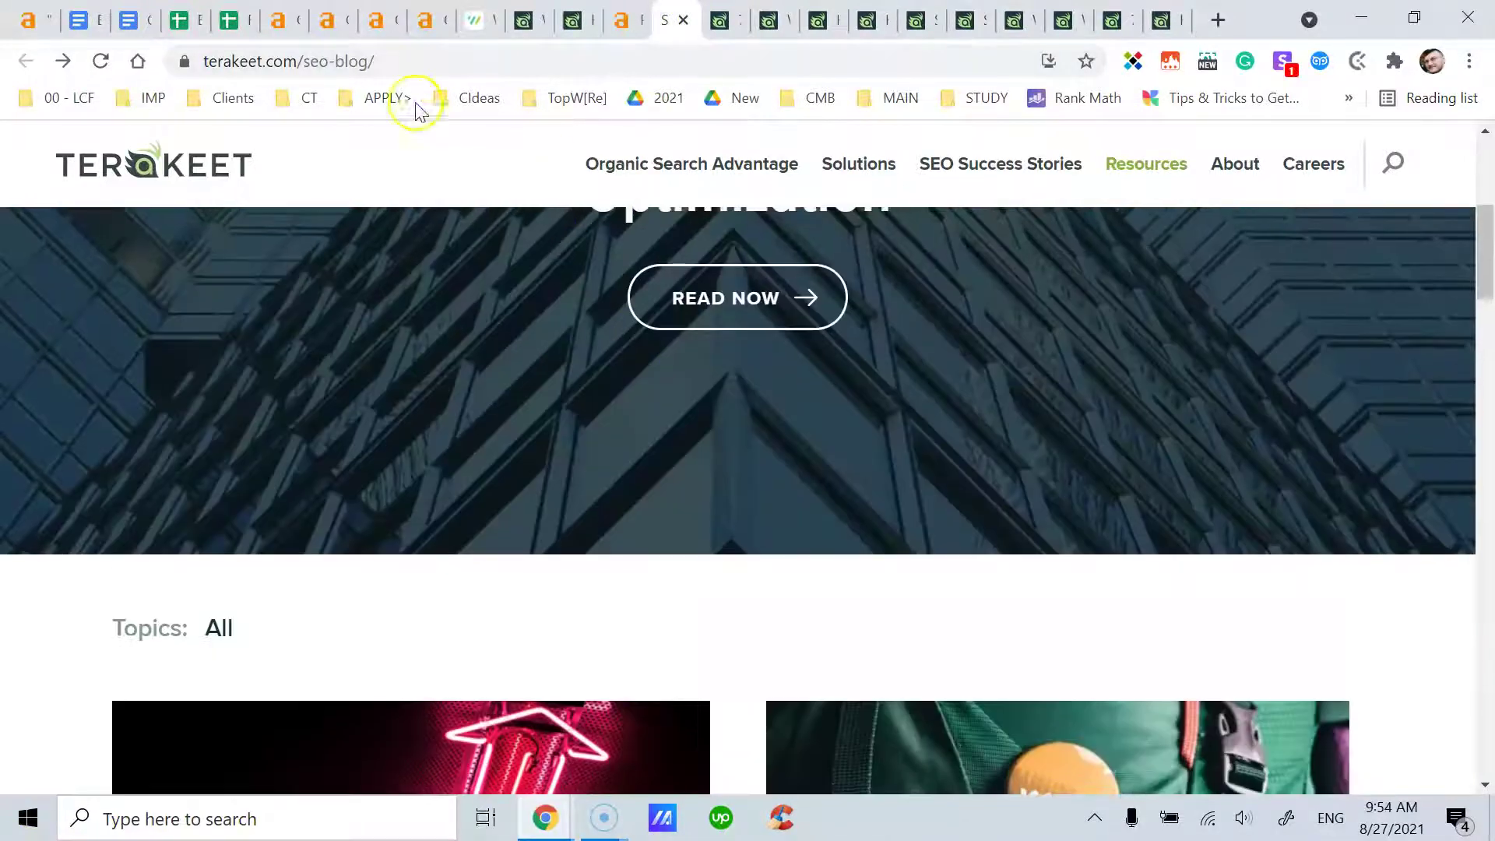
scroll(503, 307, down, 10)
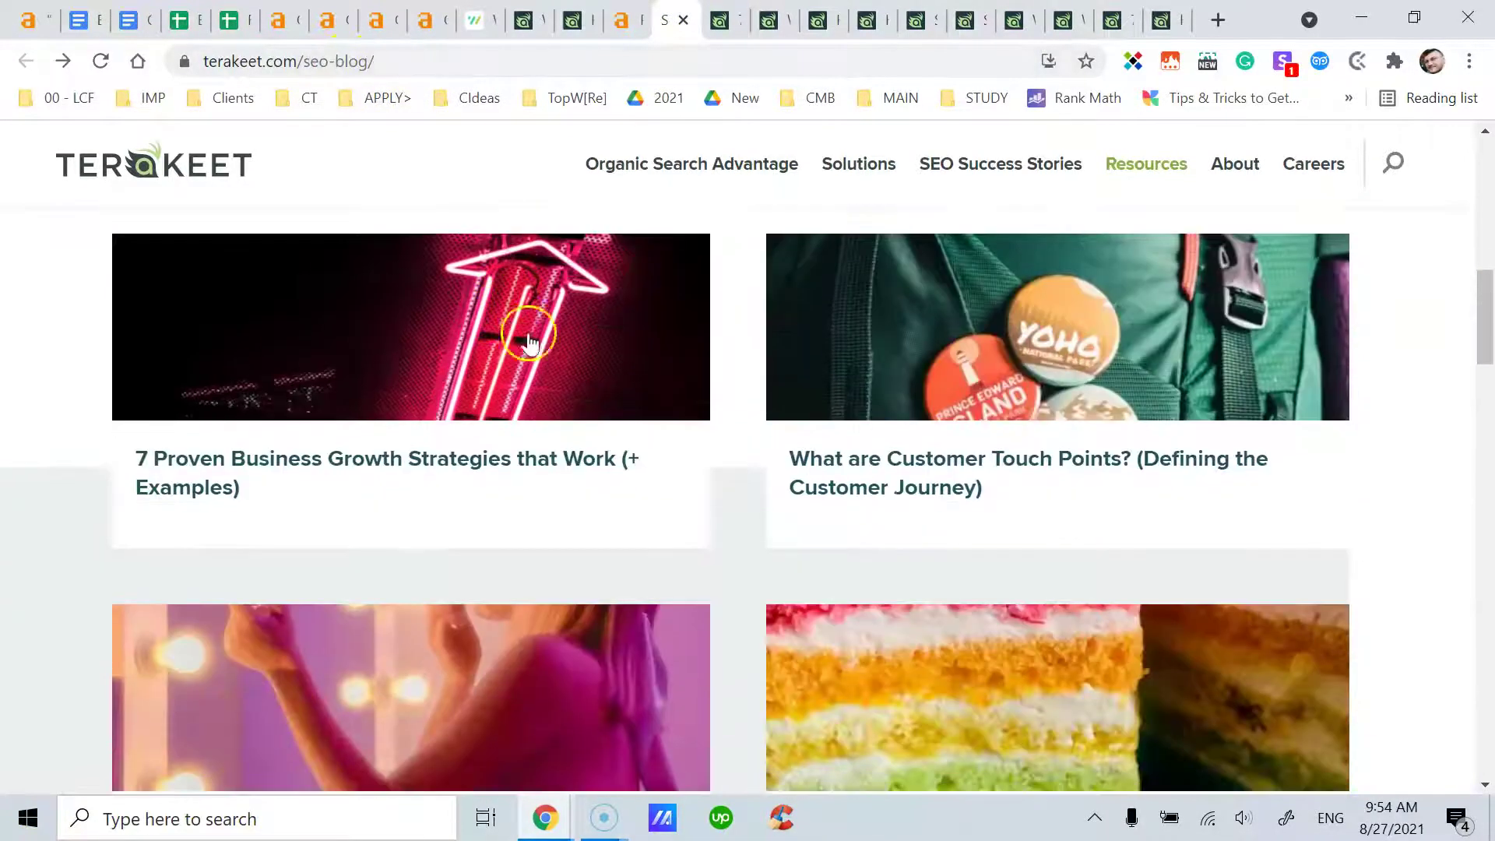
scroll(696, 427, up, 3)
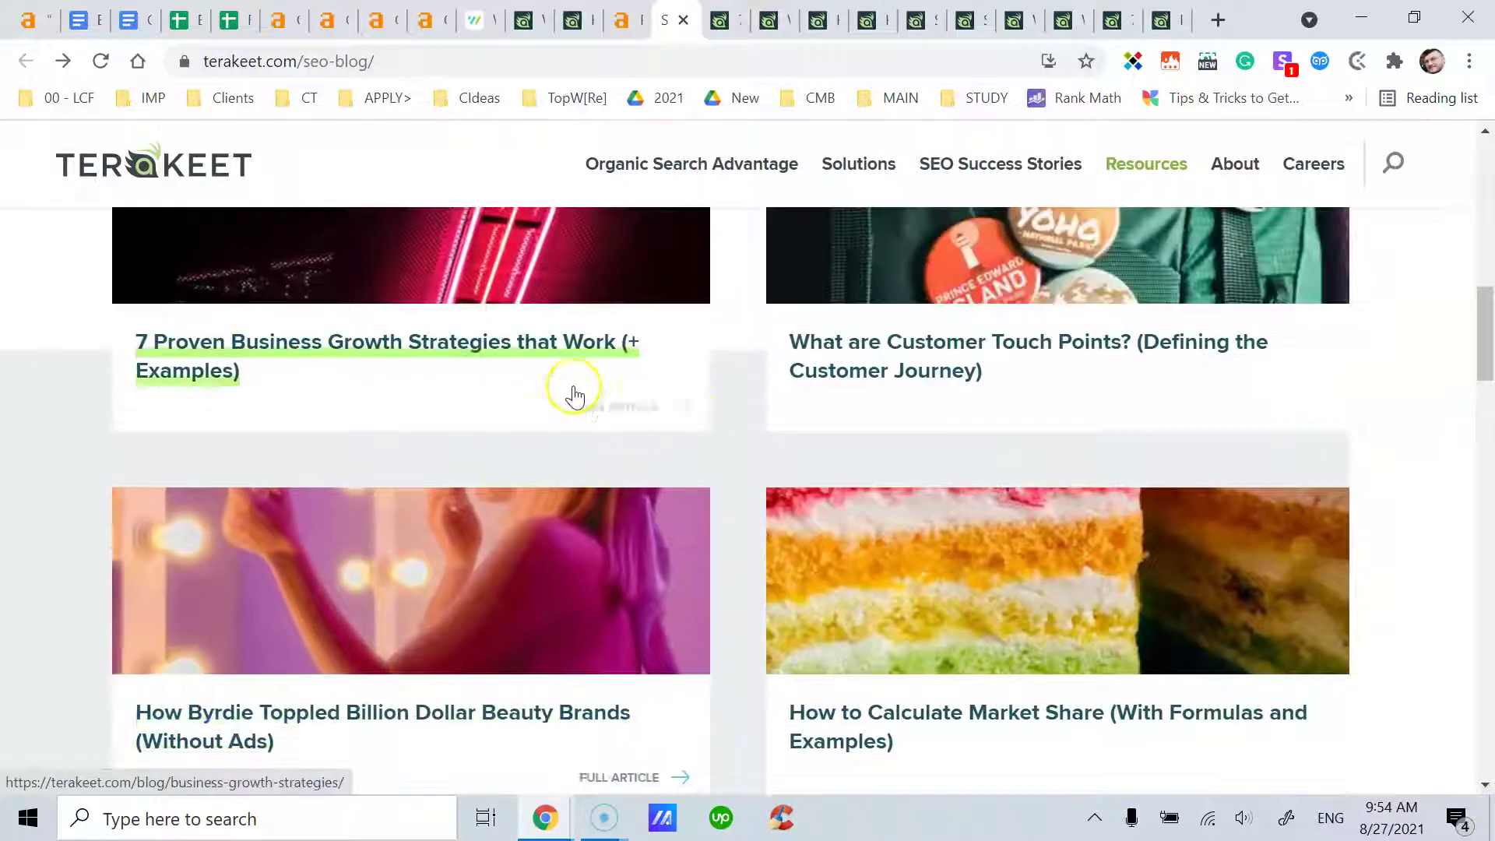
scroll(549, 594, down, 5)
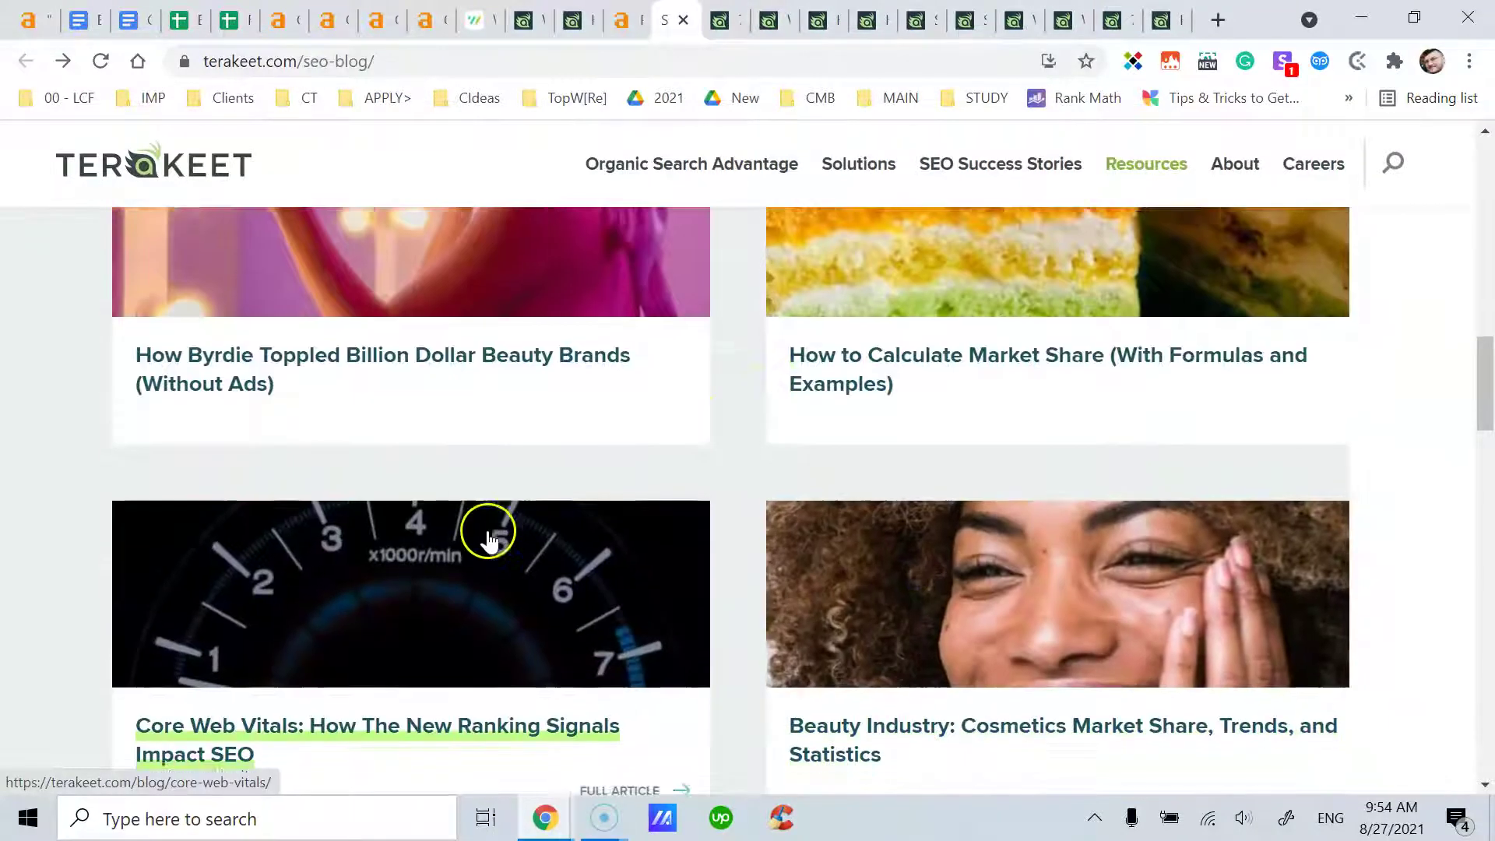
scroll(491, 527, down, 2)
scroll(647, 405, up, 5)
Compare the titles and publication dates of the opened business growth strategies and customer touch points articles
click(723, 22)
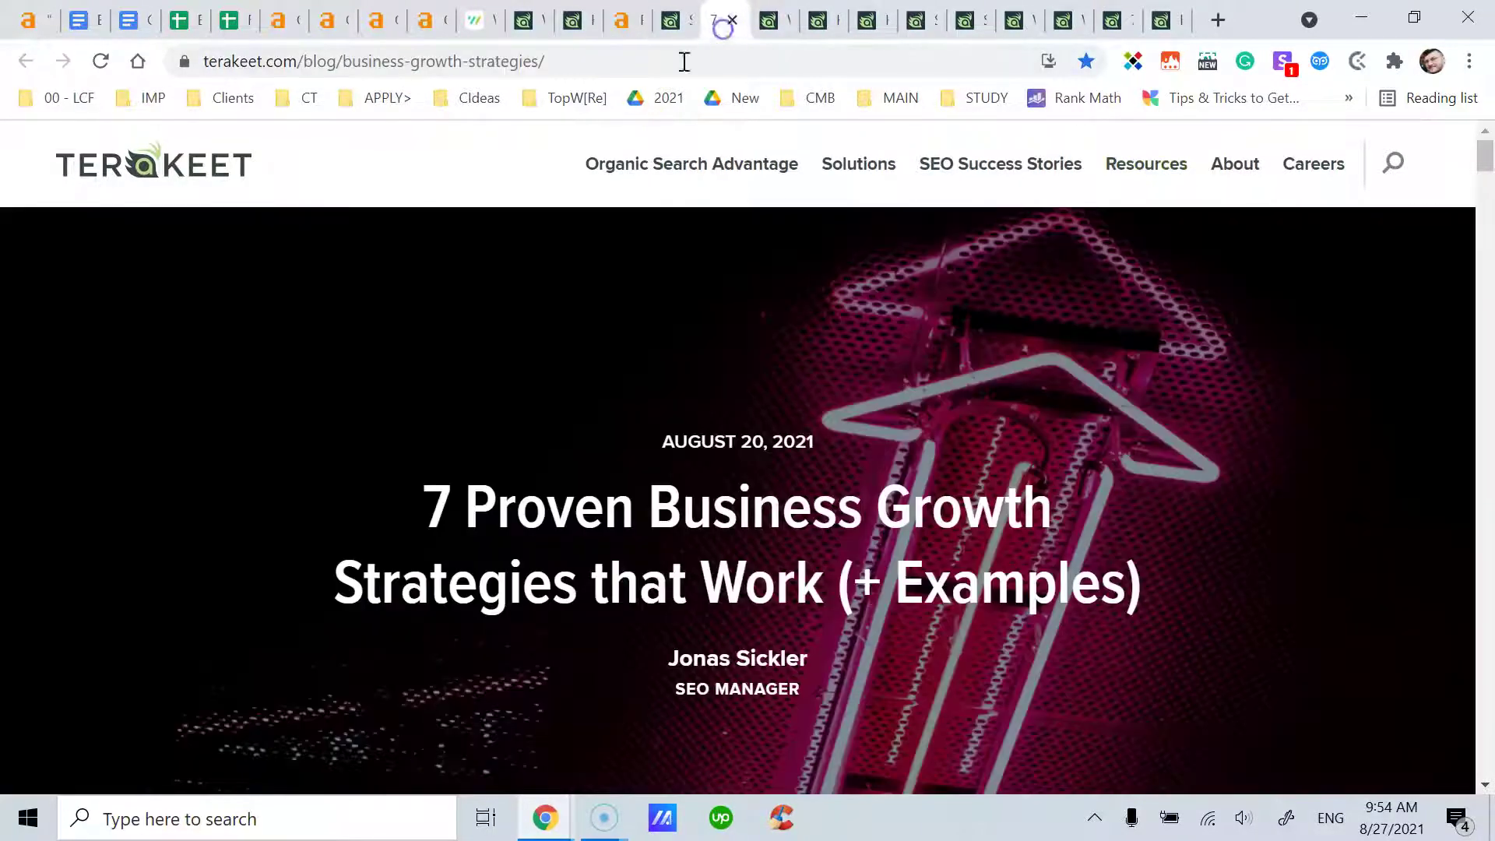
click(761, 22)
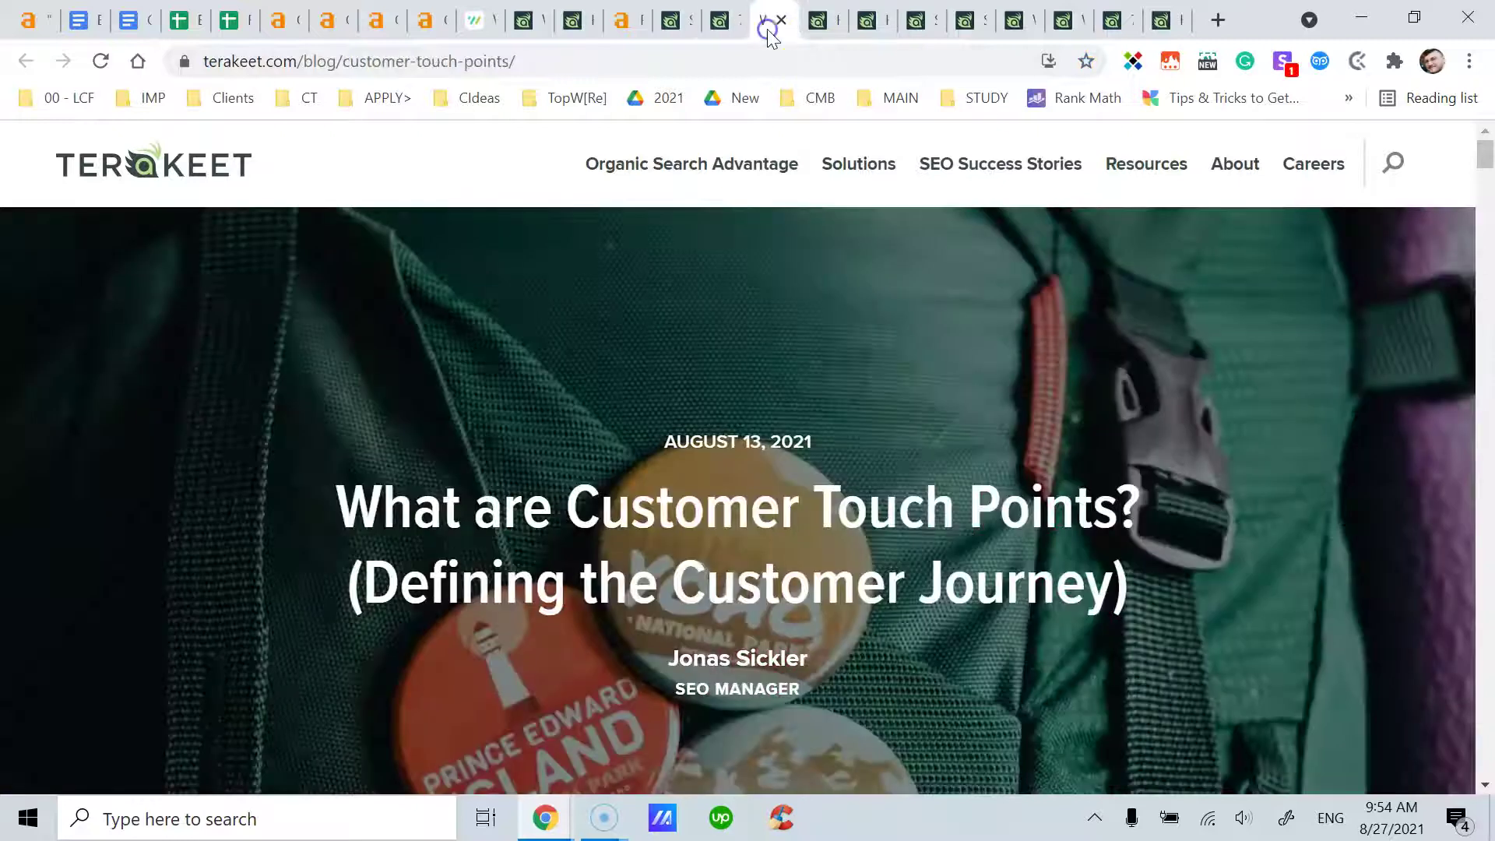
click(722, 31)
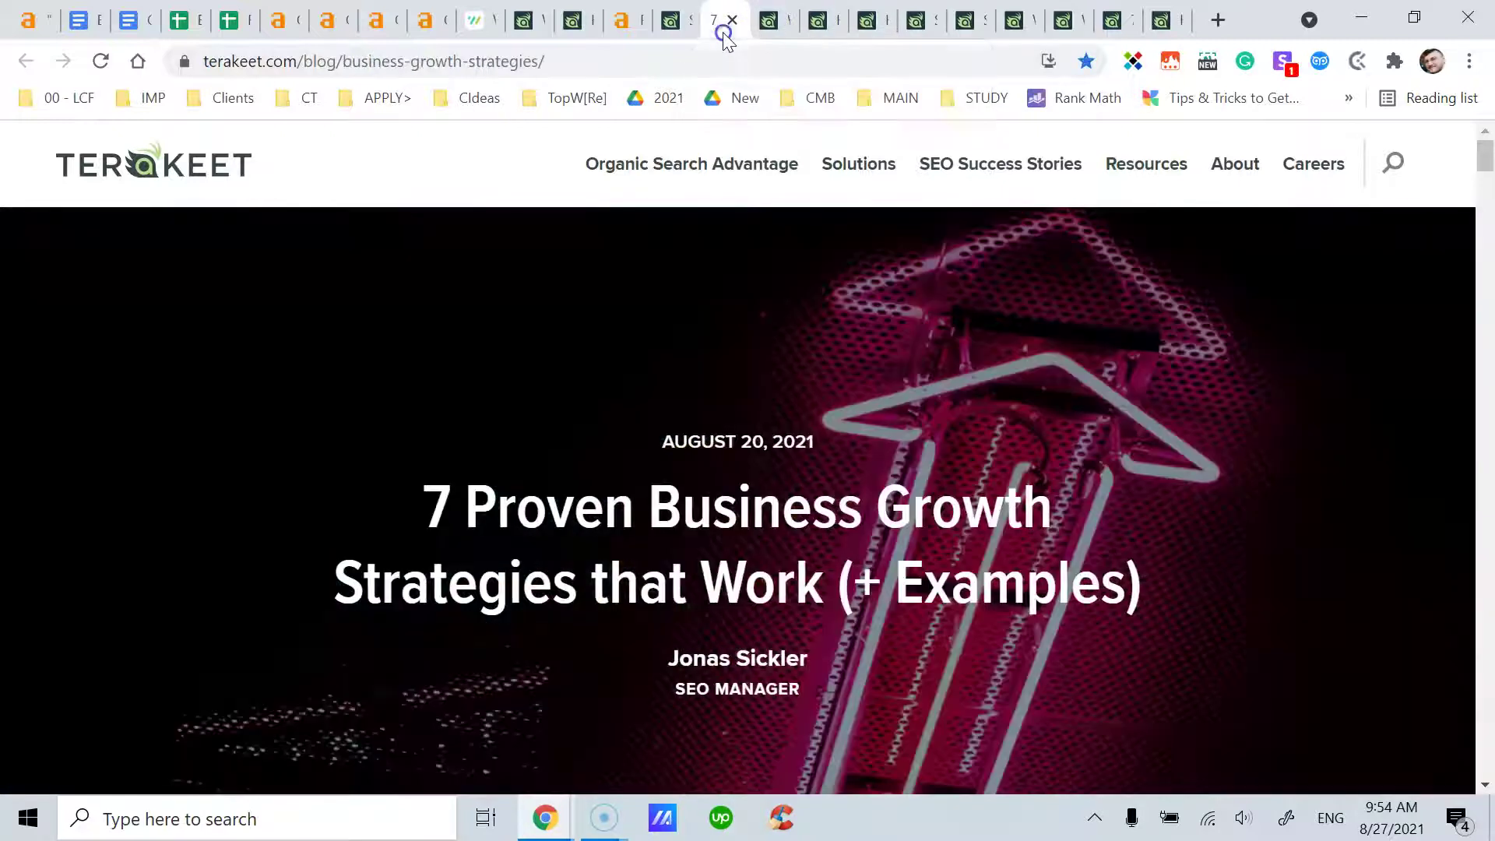
click(768, 35)
click(819, 37)
click(771, 23)
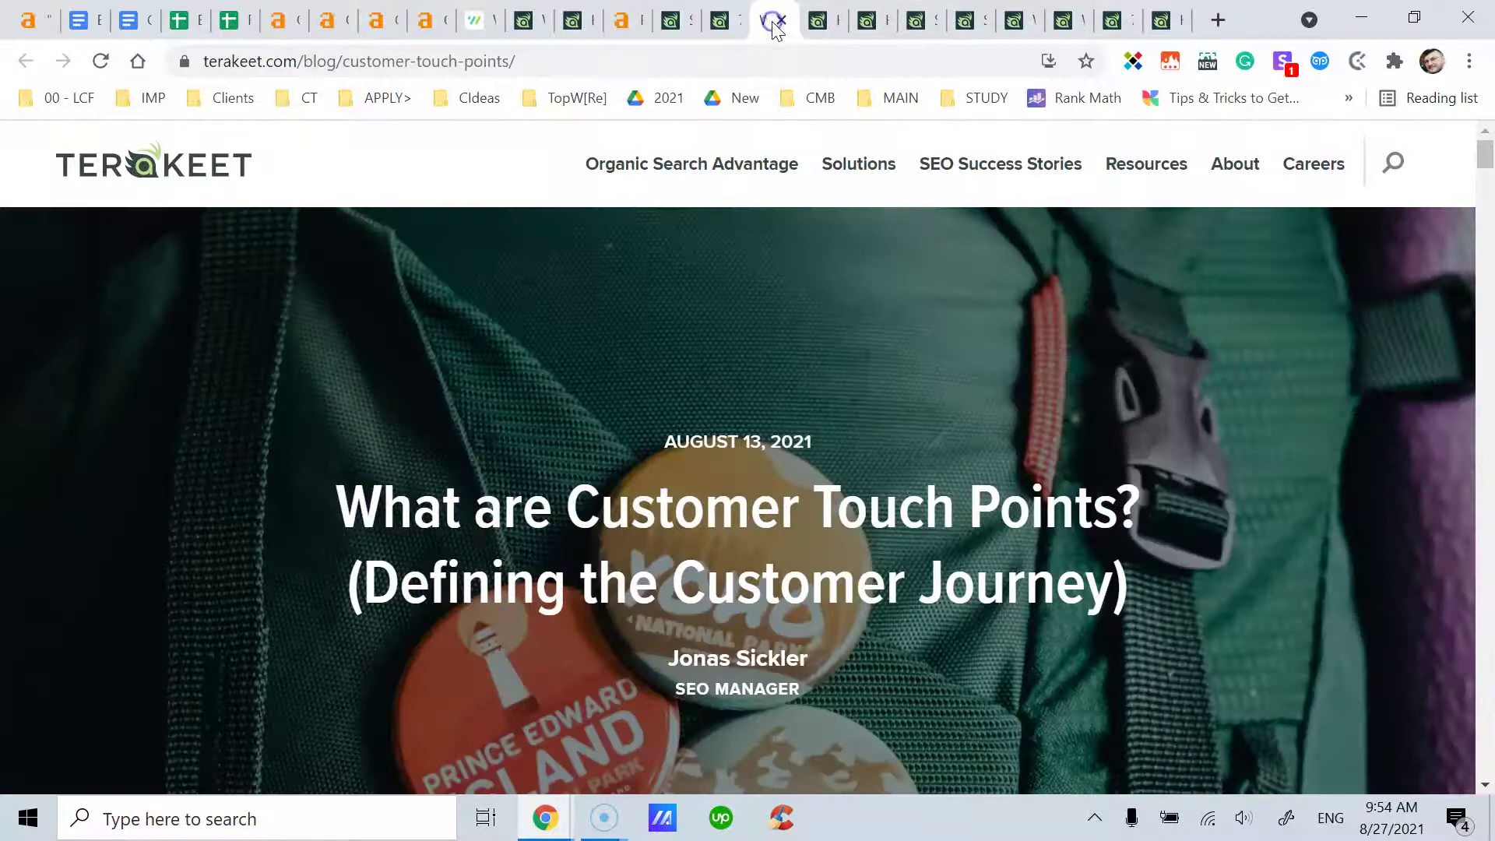
View the Byrdie case study and market share calculation articles, dismissing the report pop-up on each
click(819, 27)
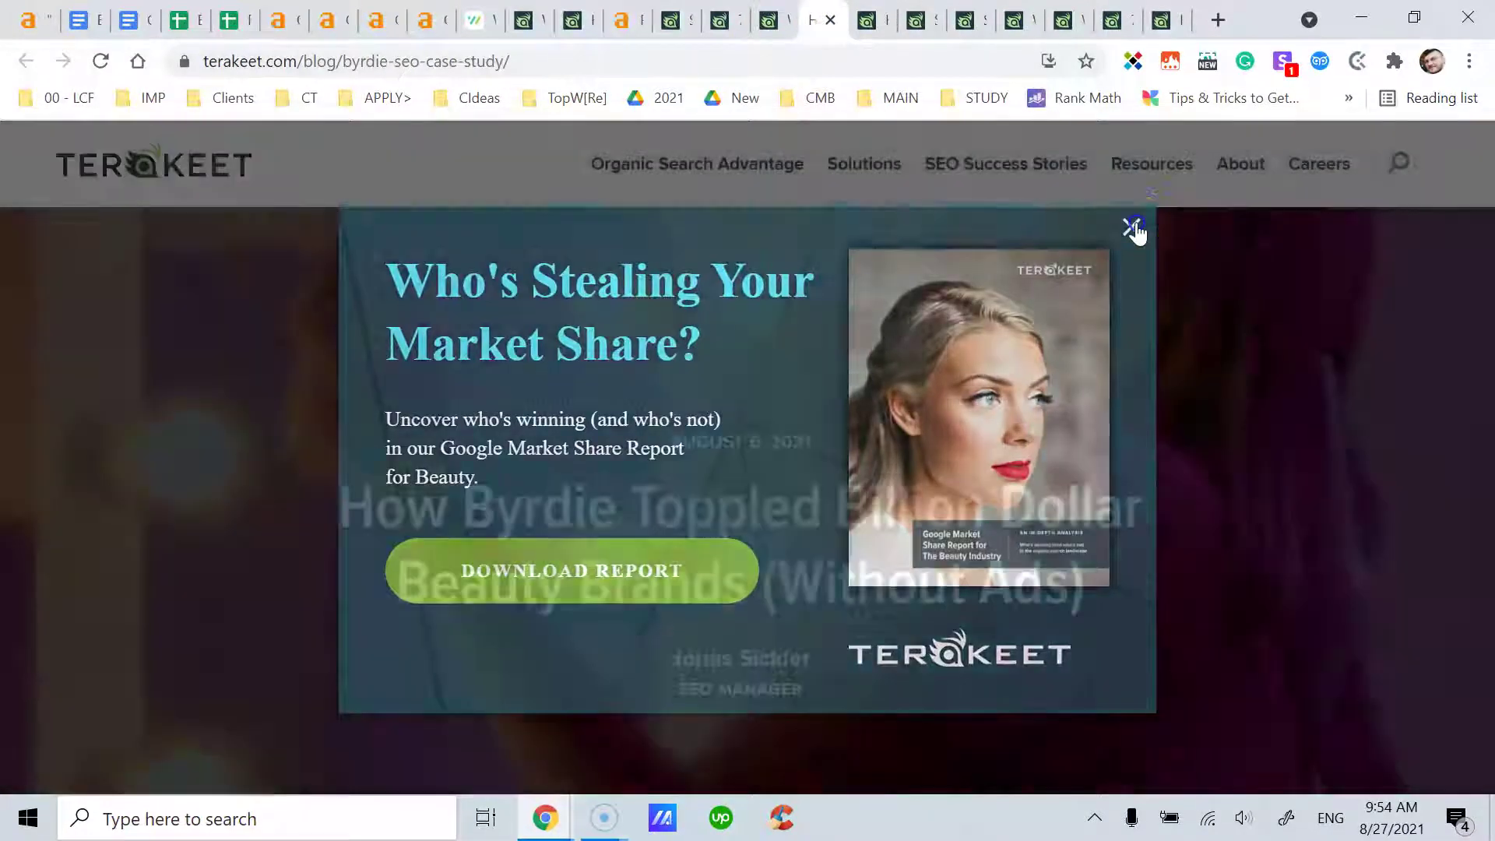
click(1133, 228)
click(869, 21)
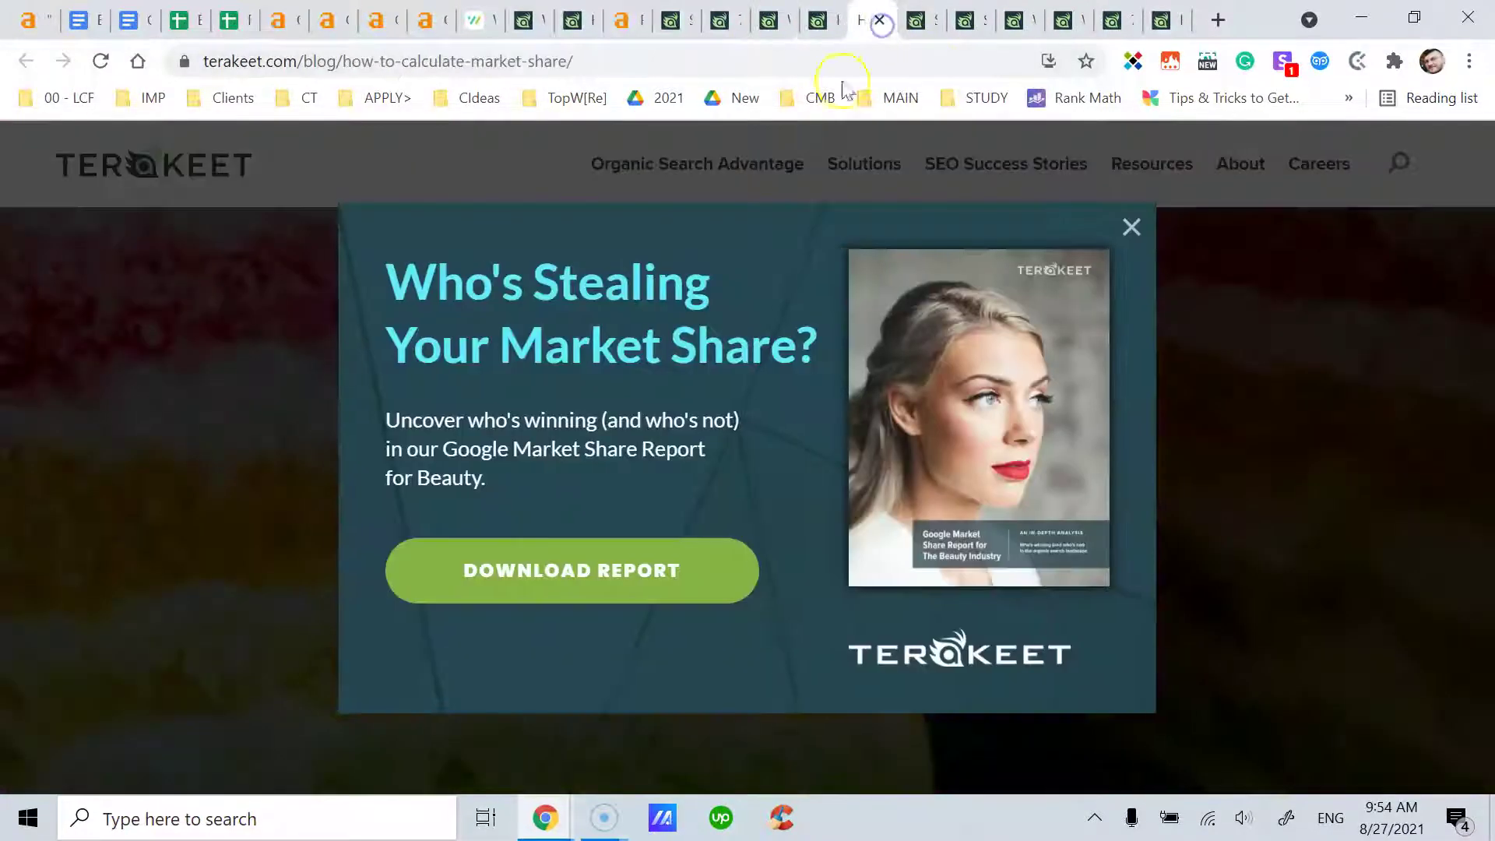
click(1125, 222)
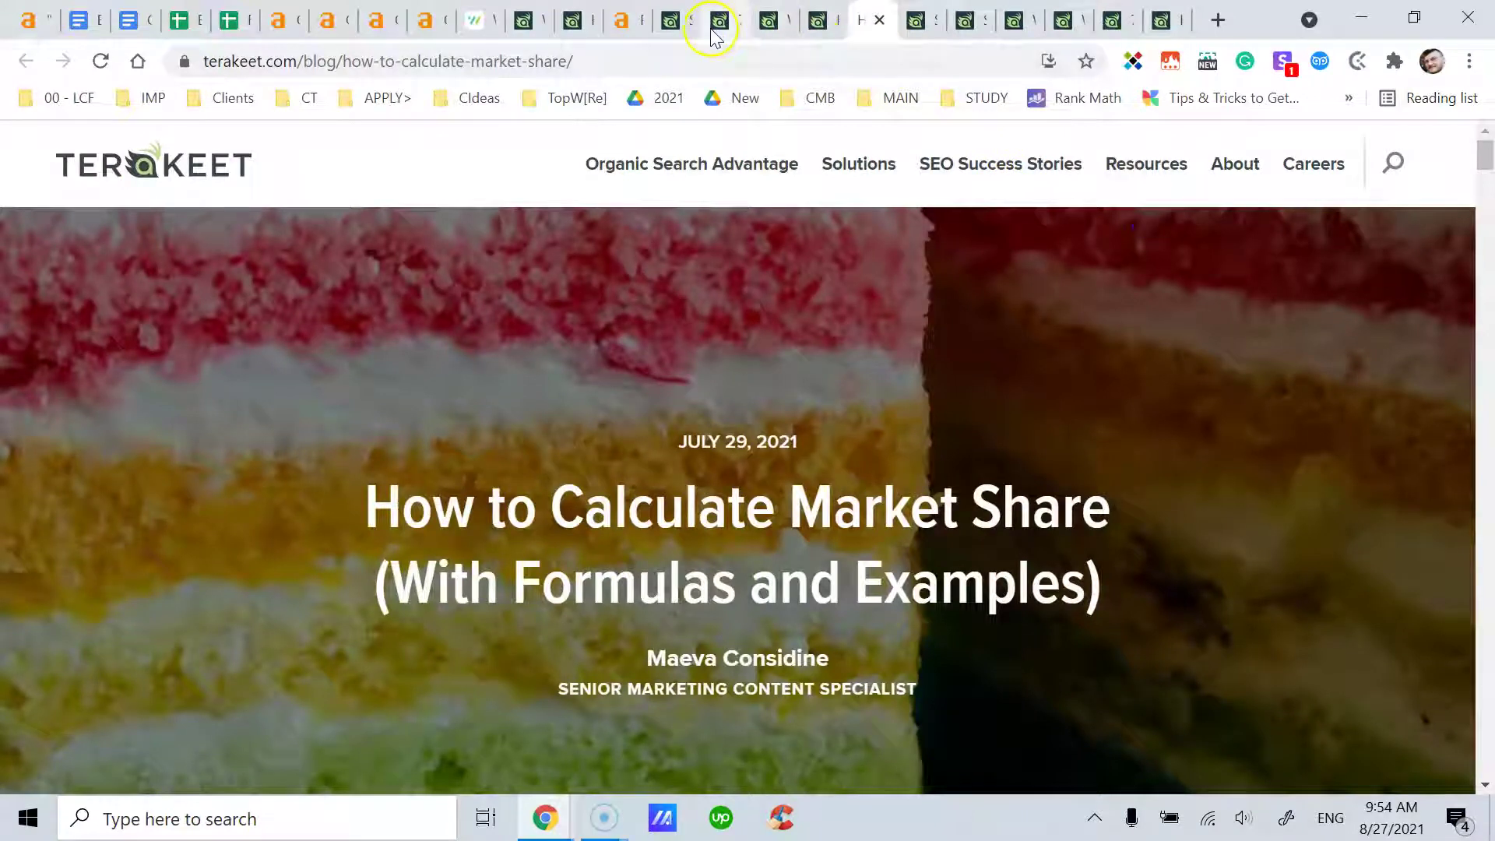
Recheck the publication dates of the business growth strategies, customer touch points and Byrdie articles in order
click(698, 24)
click(730, 415)
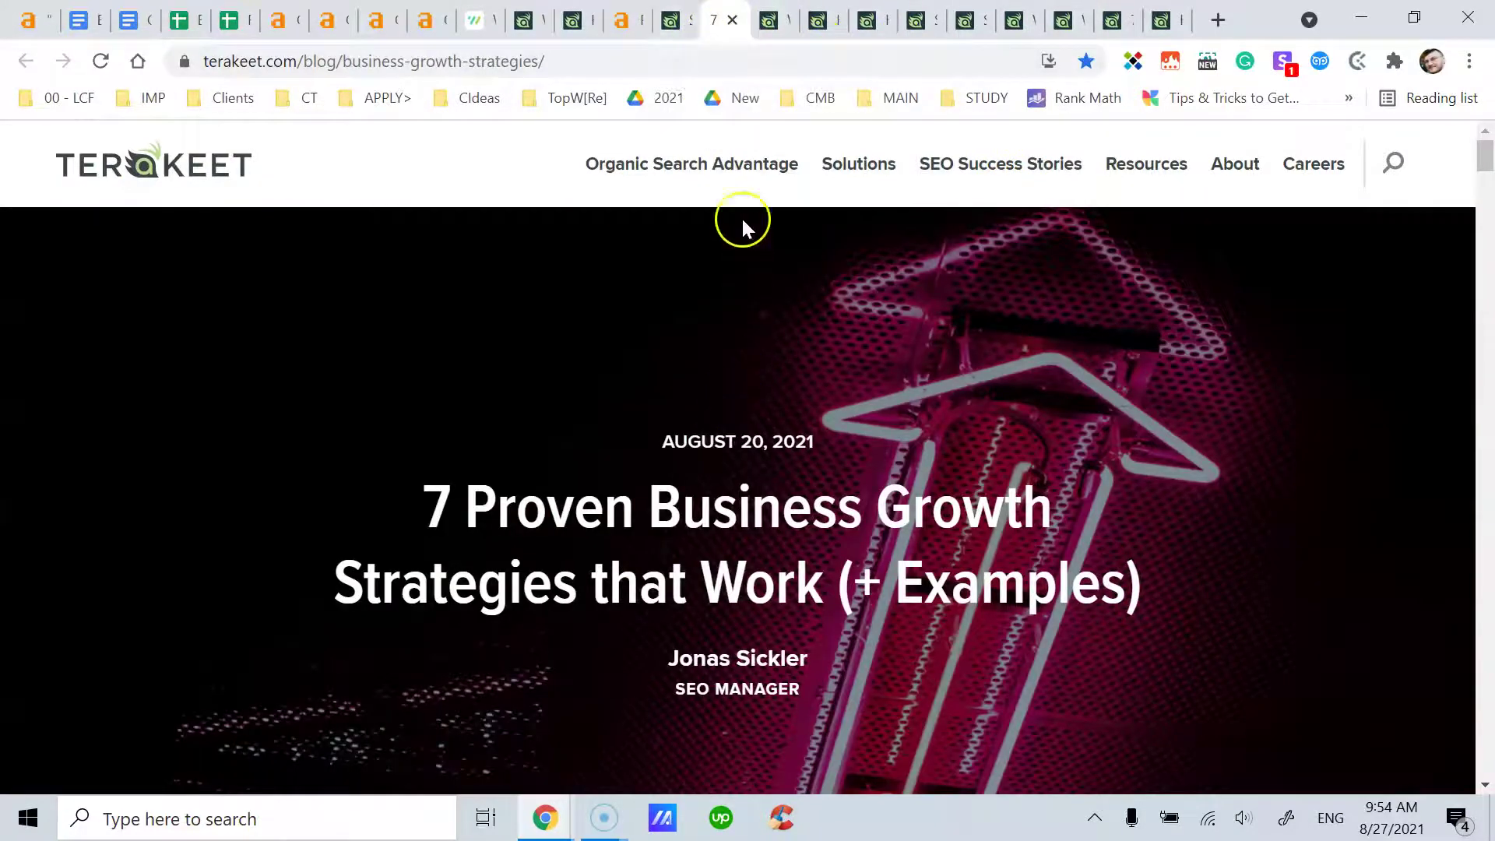
click(774, 32)
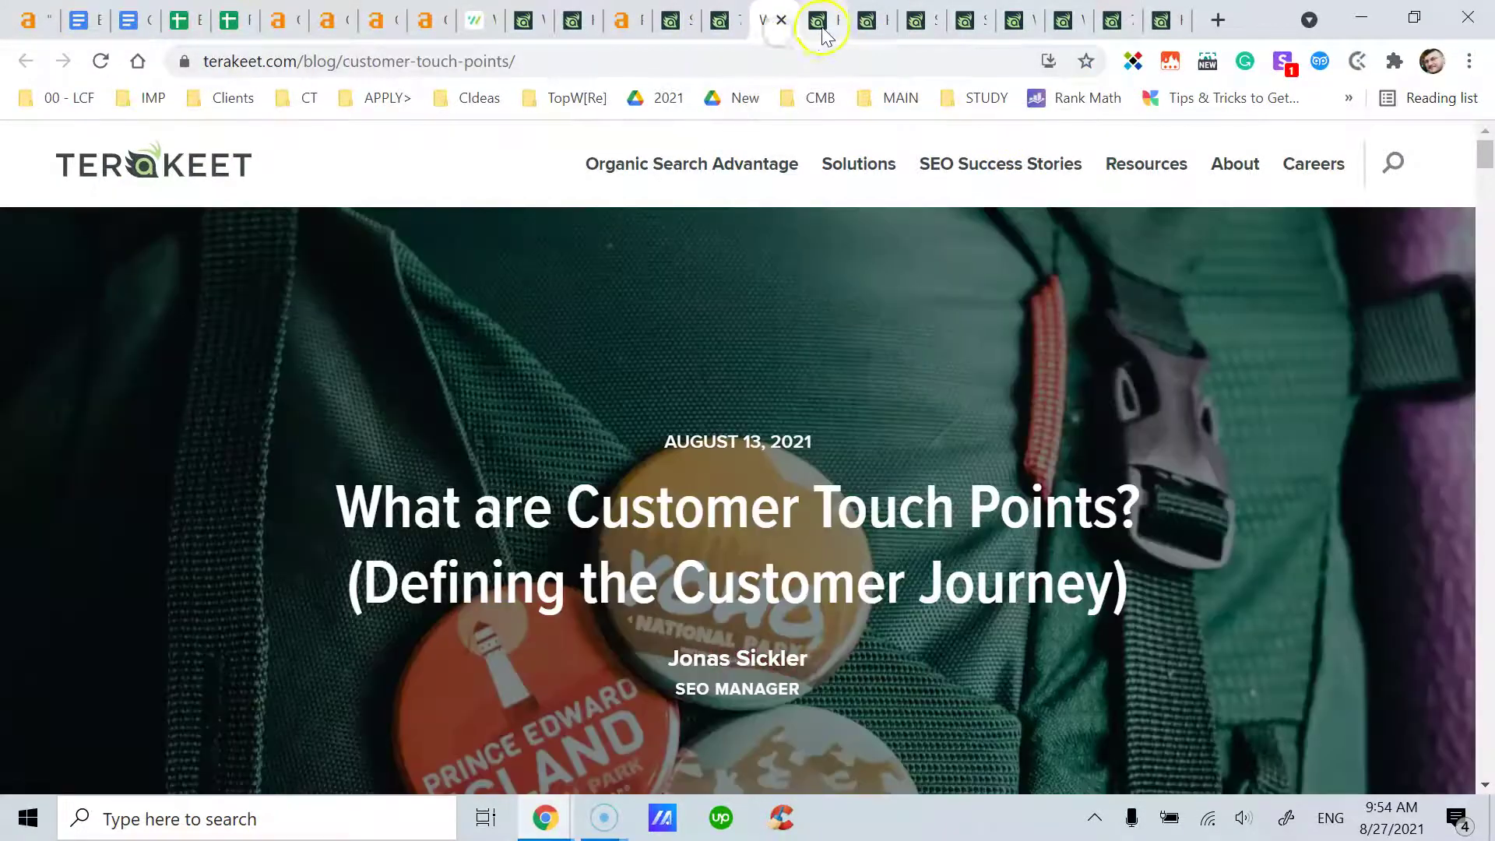
click(819, 25)
Close the business growth, customer touch points, Byrdie and market share articles along with the blog listing page
click(720, 21)
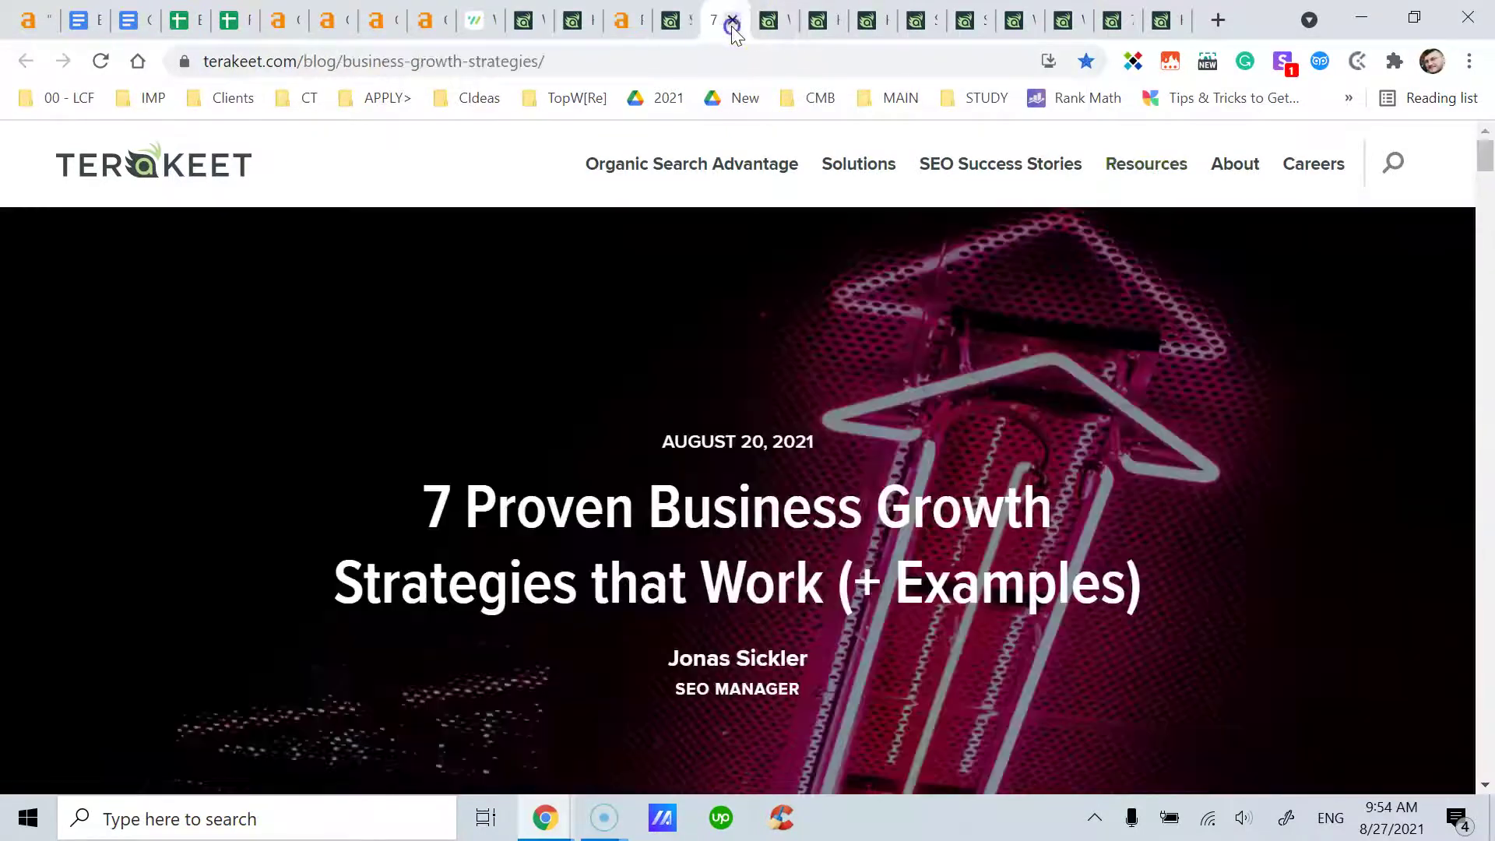
click(733, 20)
click(733, 20)
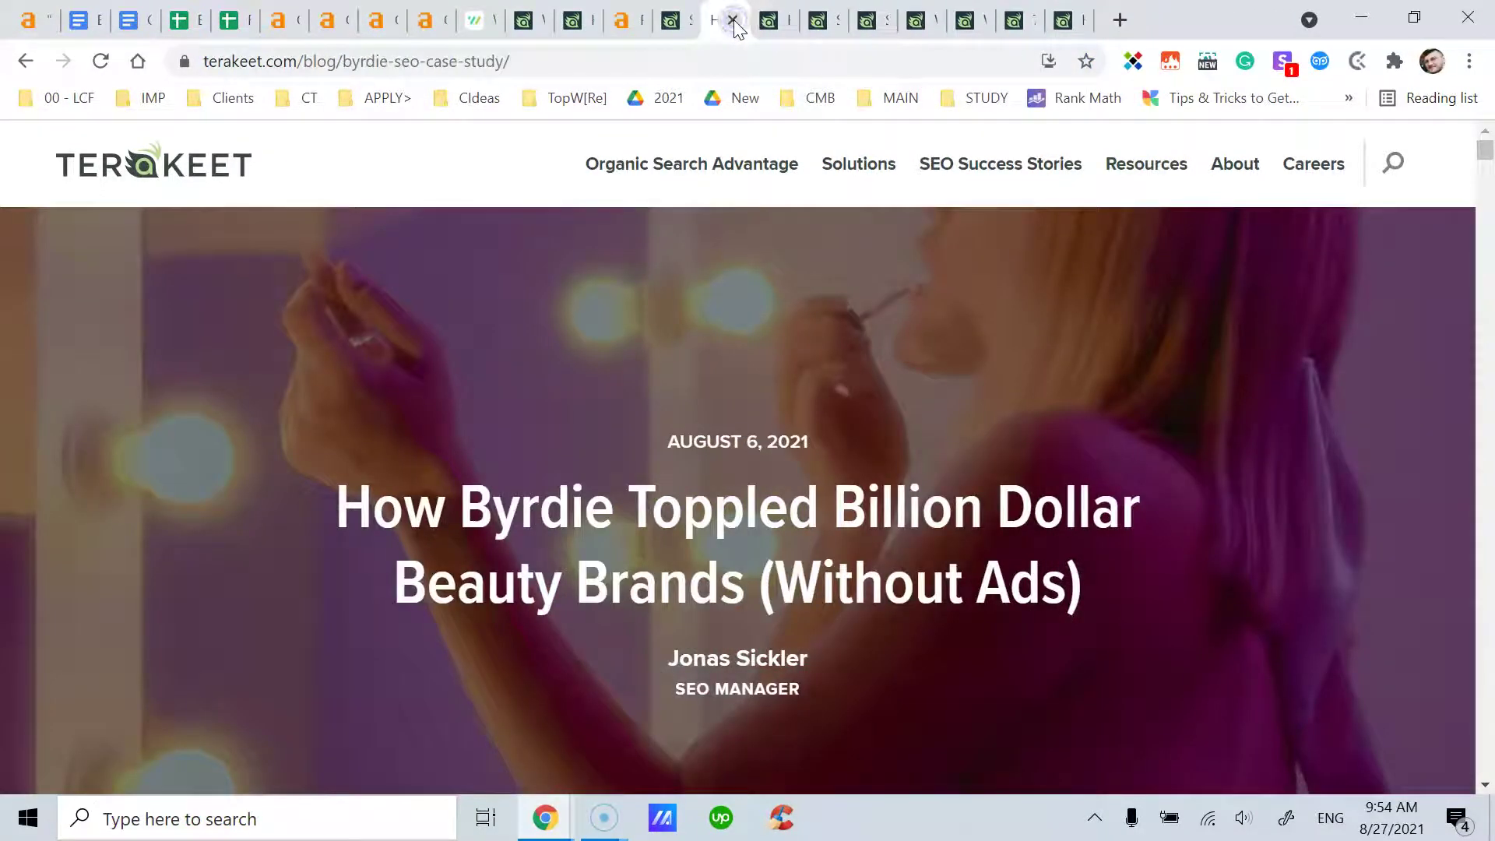
click(733, 20)
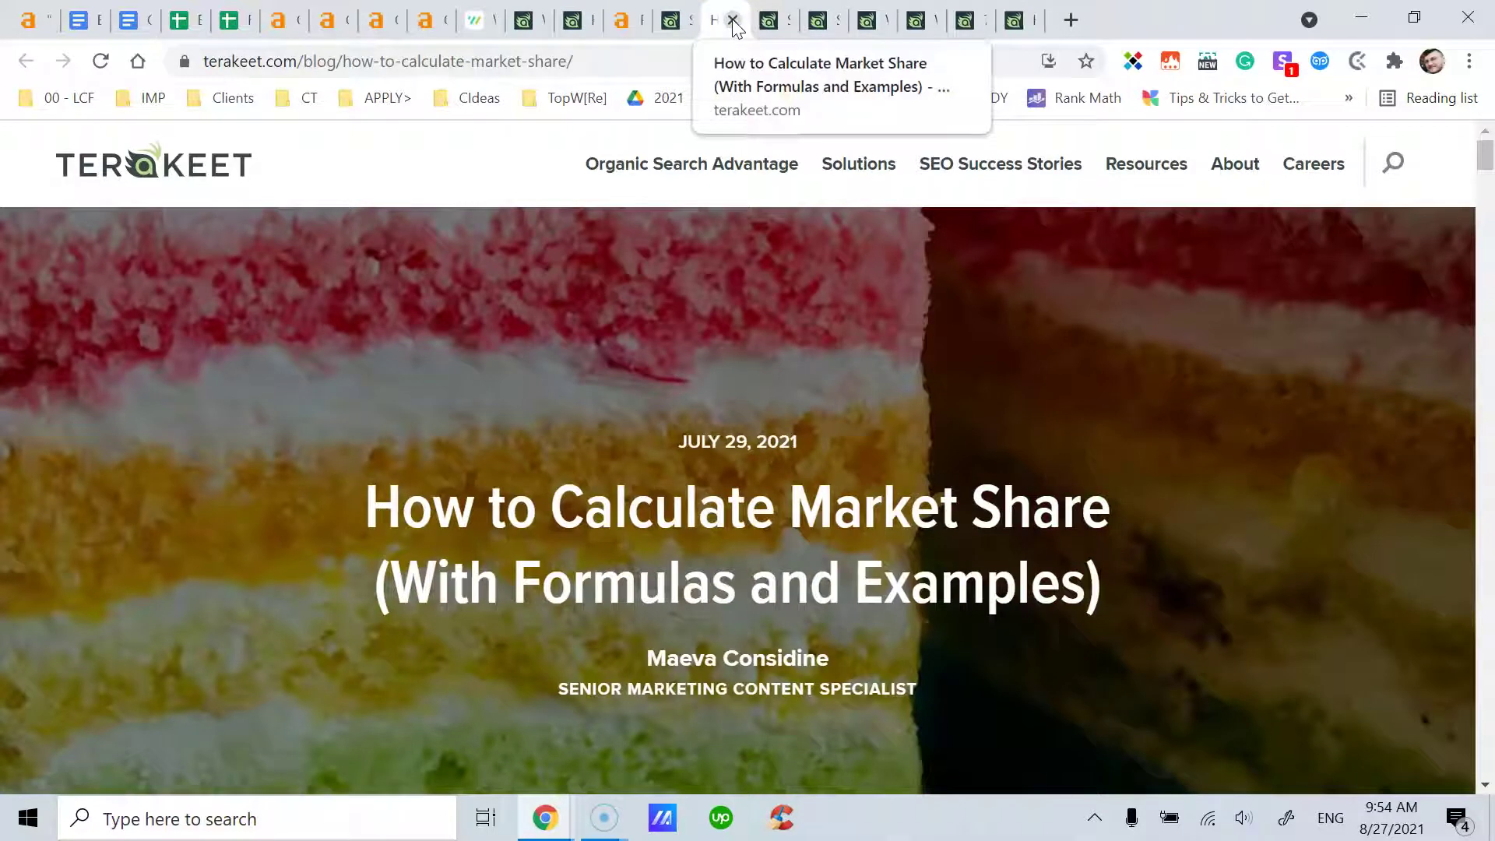
click(733, 21)
click(686, 21)
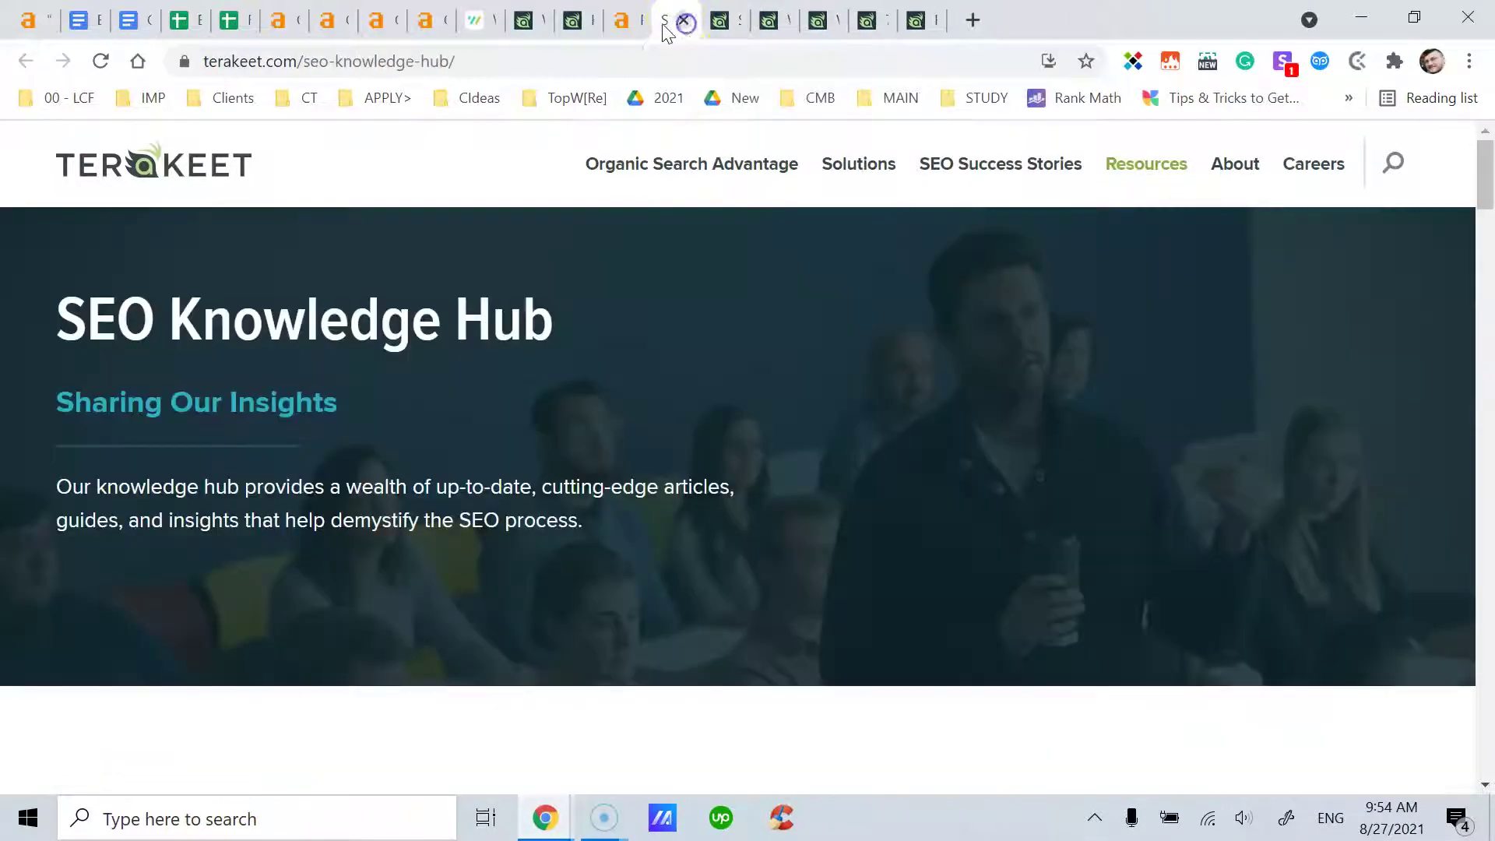
click(685, 22)
Switch from the content strategy article to the SEO strategy article and examine its "Your SEO strategy matters" statistics cards
click(535, 21)
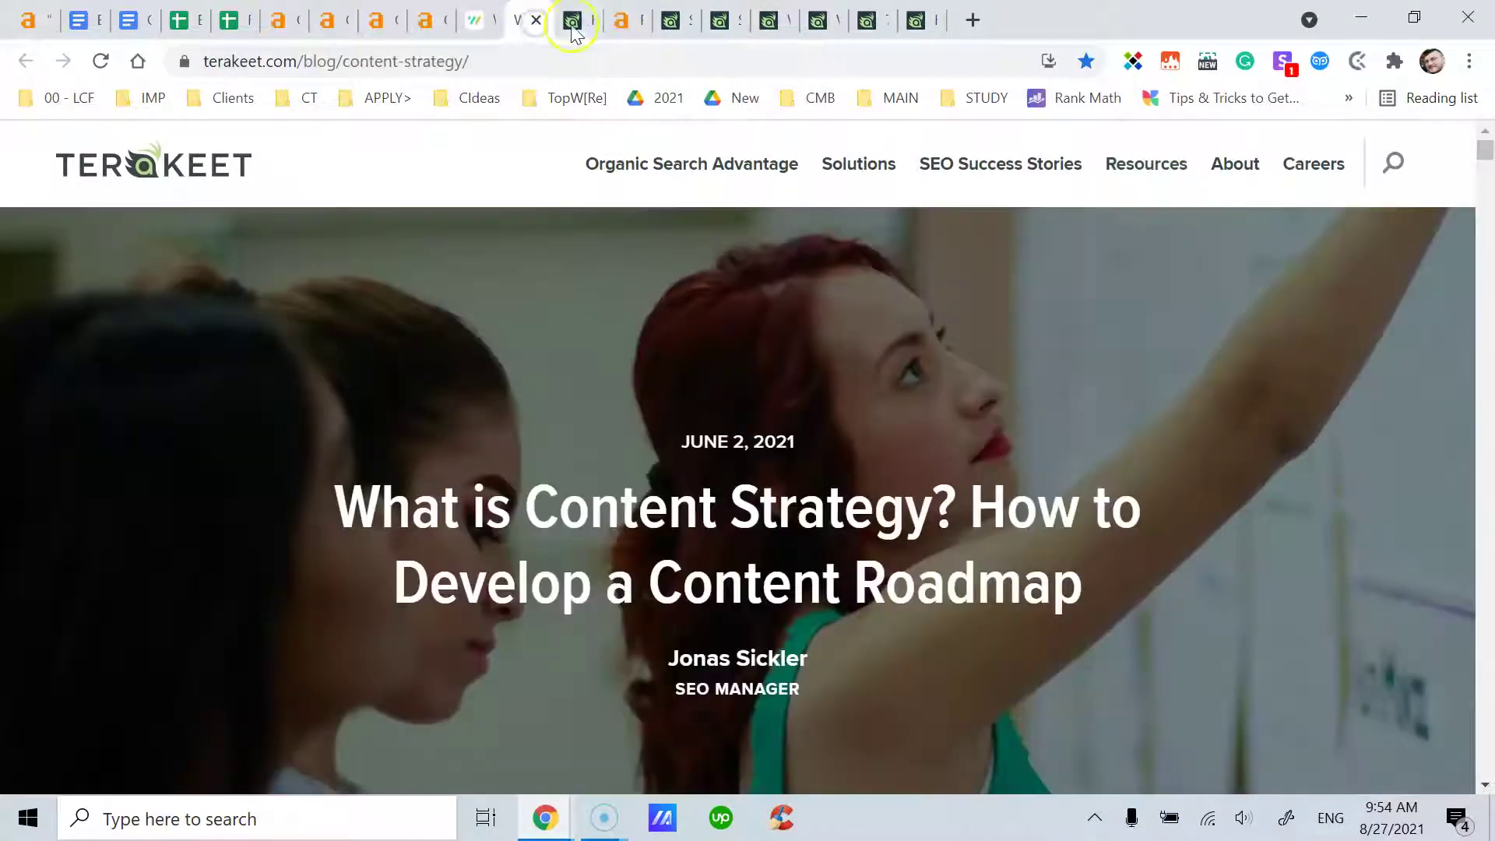
click(572, 23)
scroll(592, 350, down, 5)
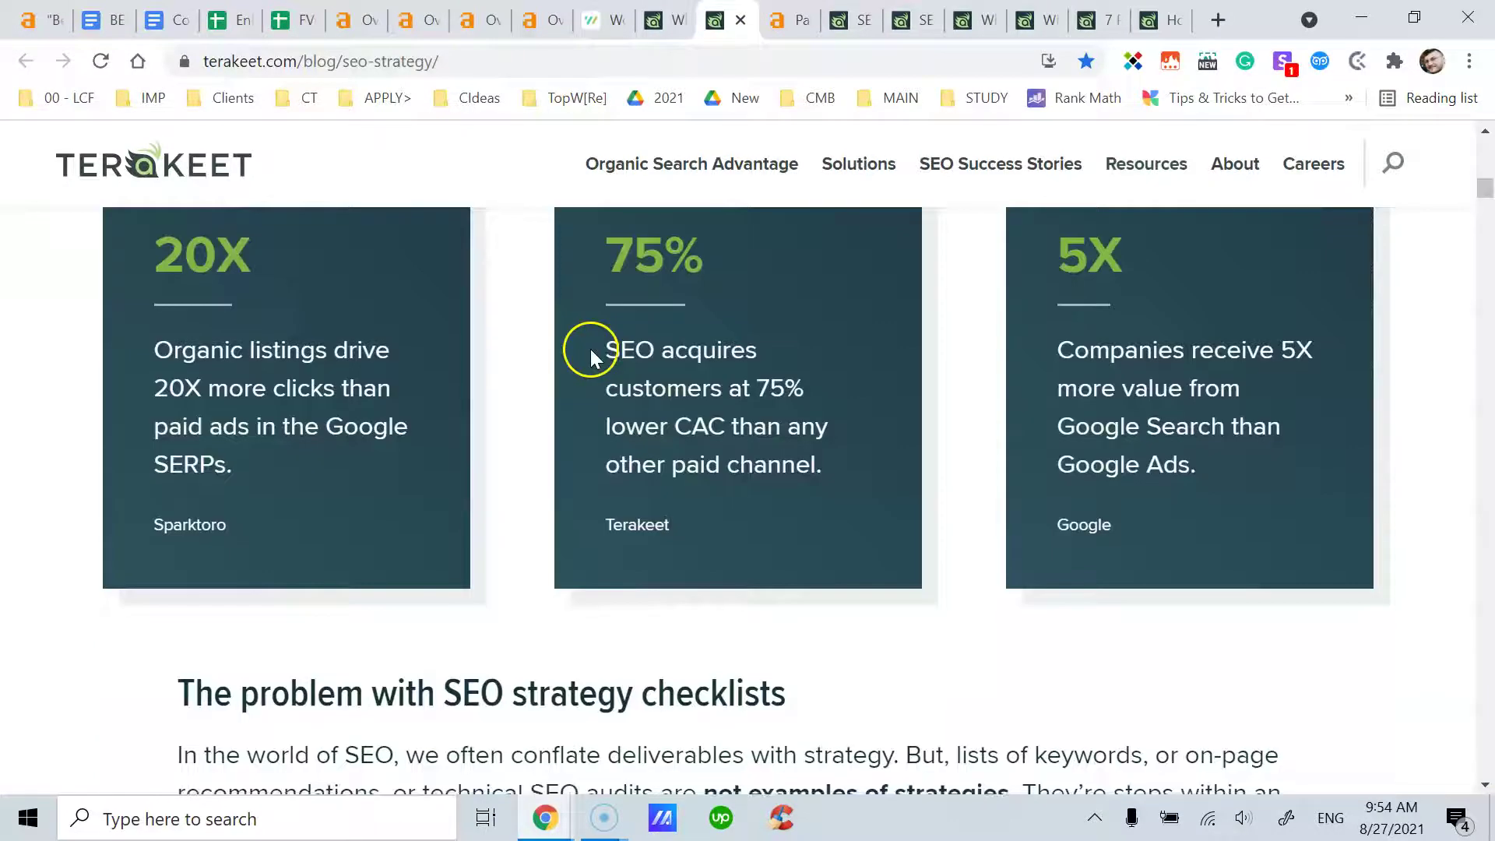
Return to the content strategy article and find its example S.M.A.R.T. goals, including the monthly blog post target
scroll(591, 346, down, 5)
scroll(592, 342, up, 7)
click(660, 21)
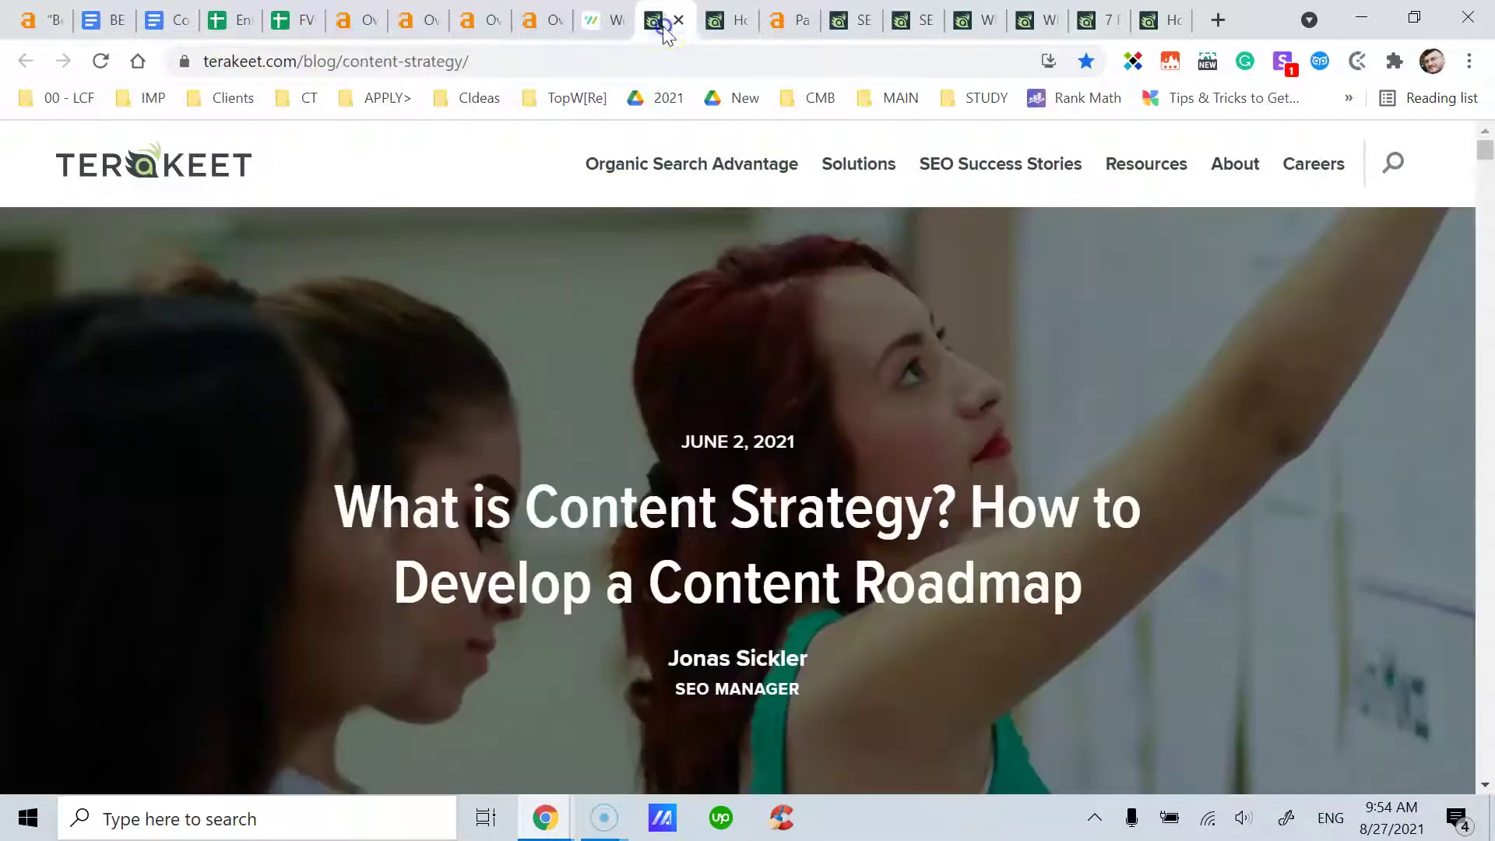
scroll(621, 394, down, 15)
scroll(1489, 493, down, 20)
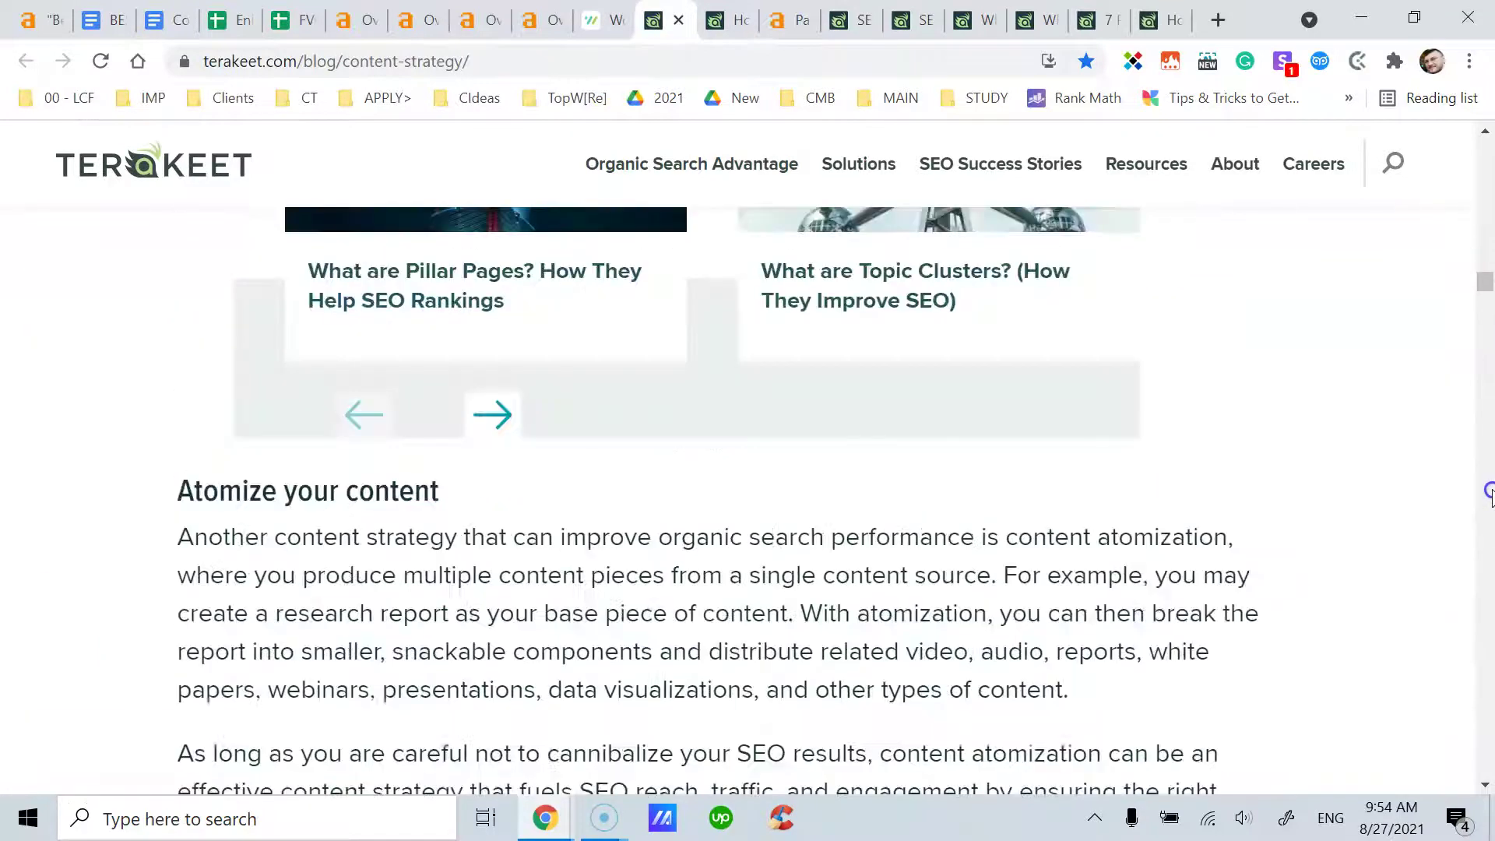
scroll(1488, 492, down, 15)
scroll(694, 427, up, 7)
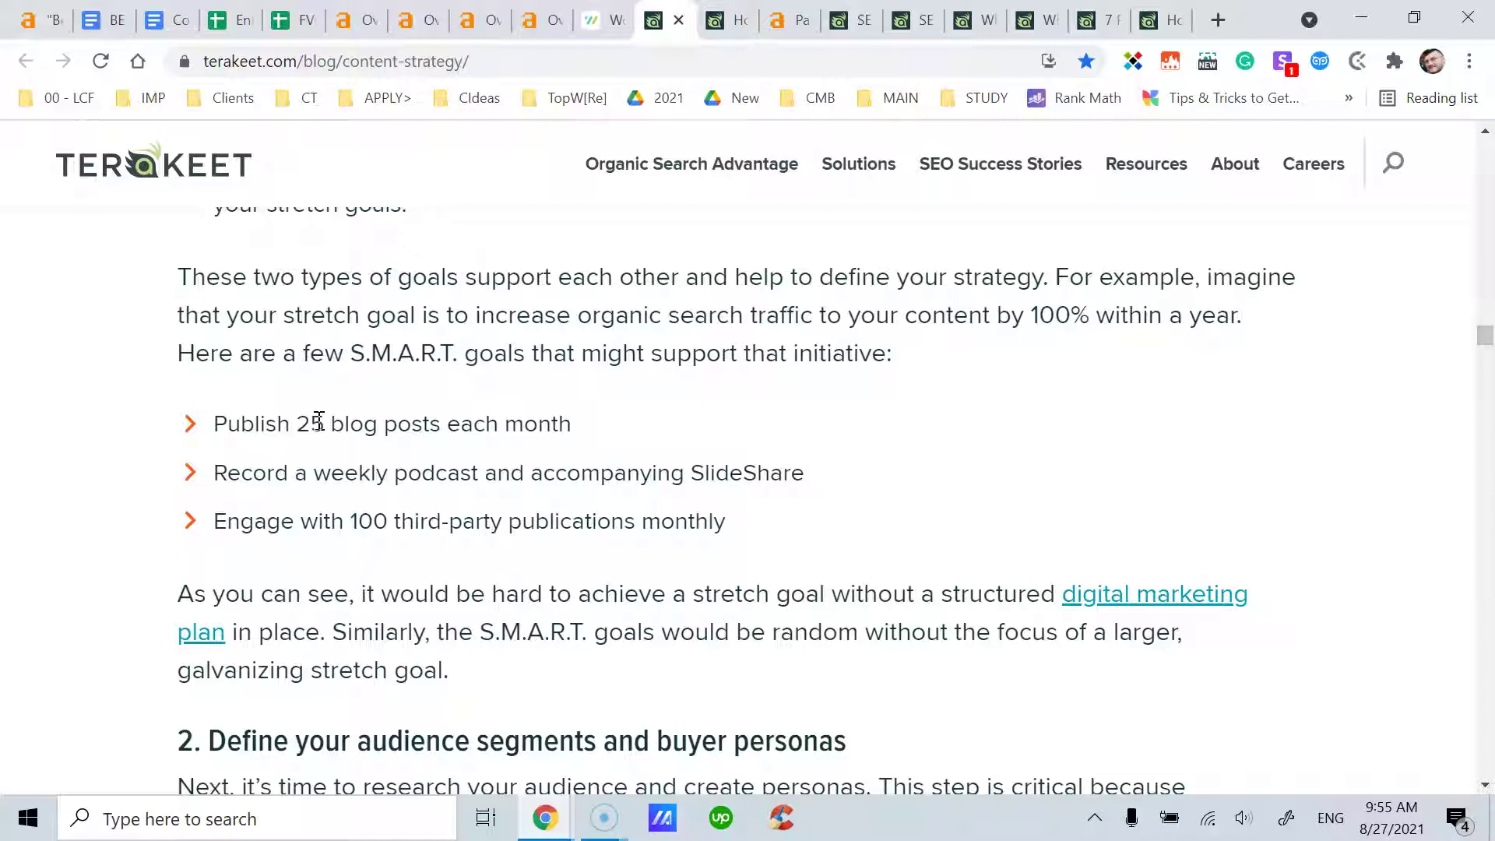
click(298, 424)
Examine the audience segments, data sources and audience insights parts of section 2, including the B2C and B2B characteristic lists
scroll(463, 438, down, 3)
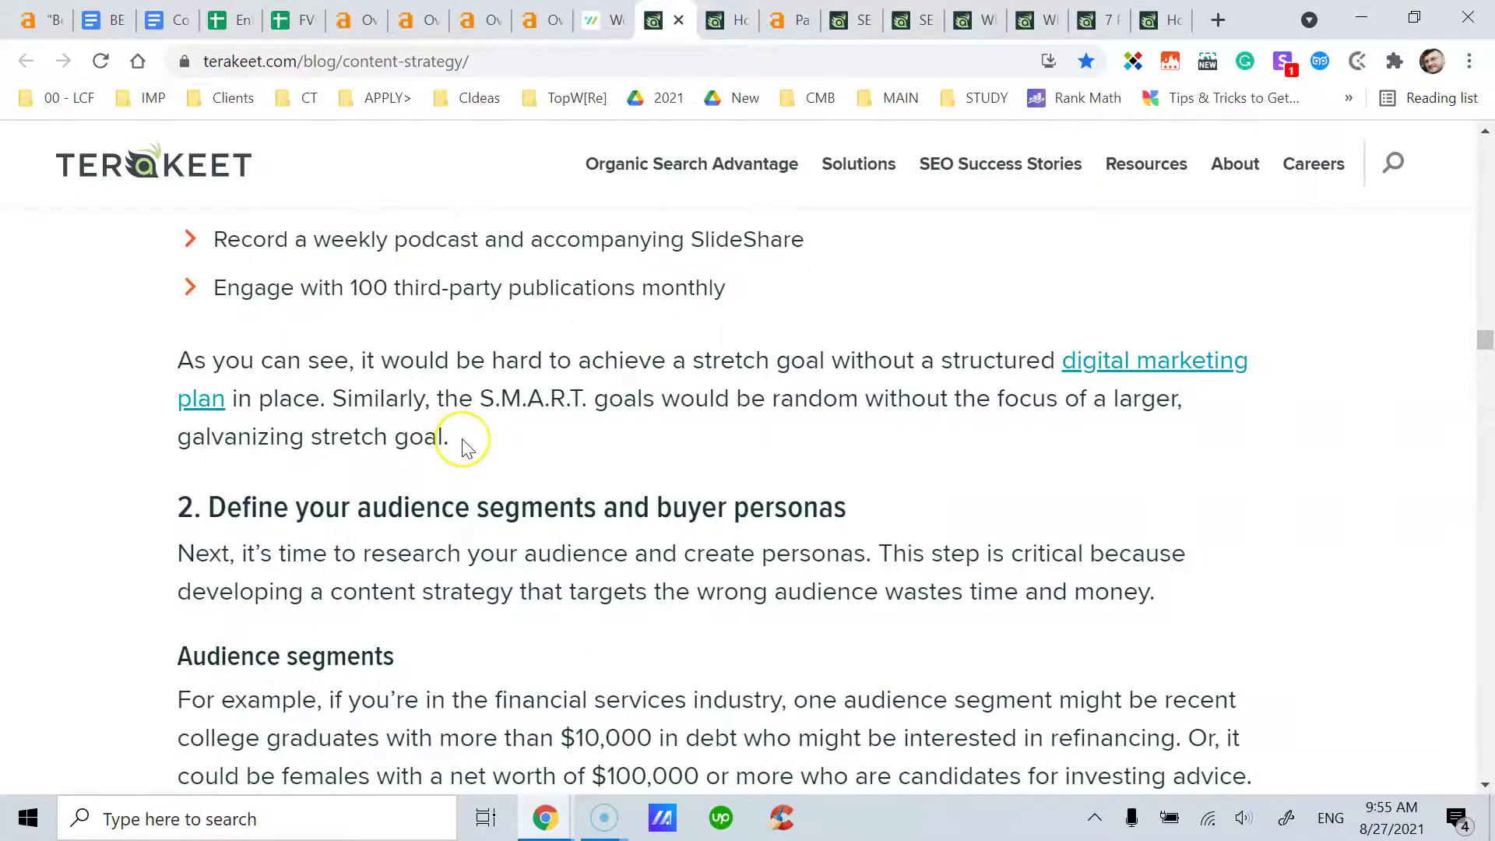
scroll(463, 438, down, 3)
scroll(465, 444, down, 7)
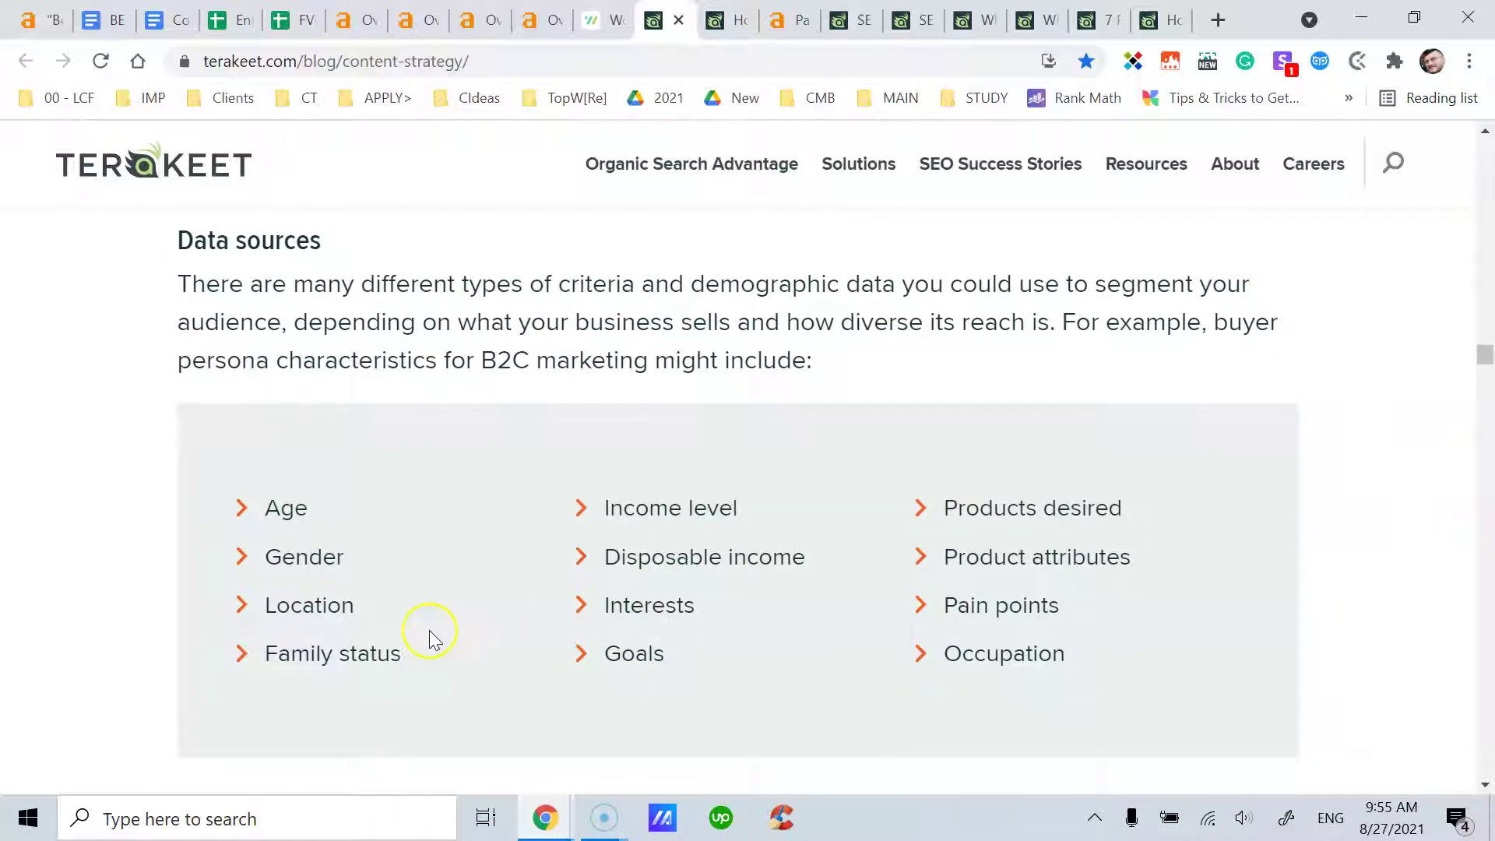
scroll(454, 445, up, 3)
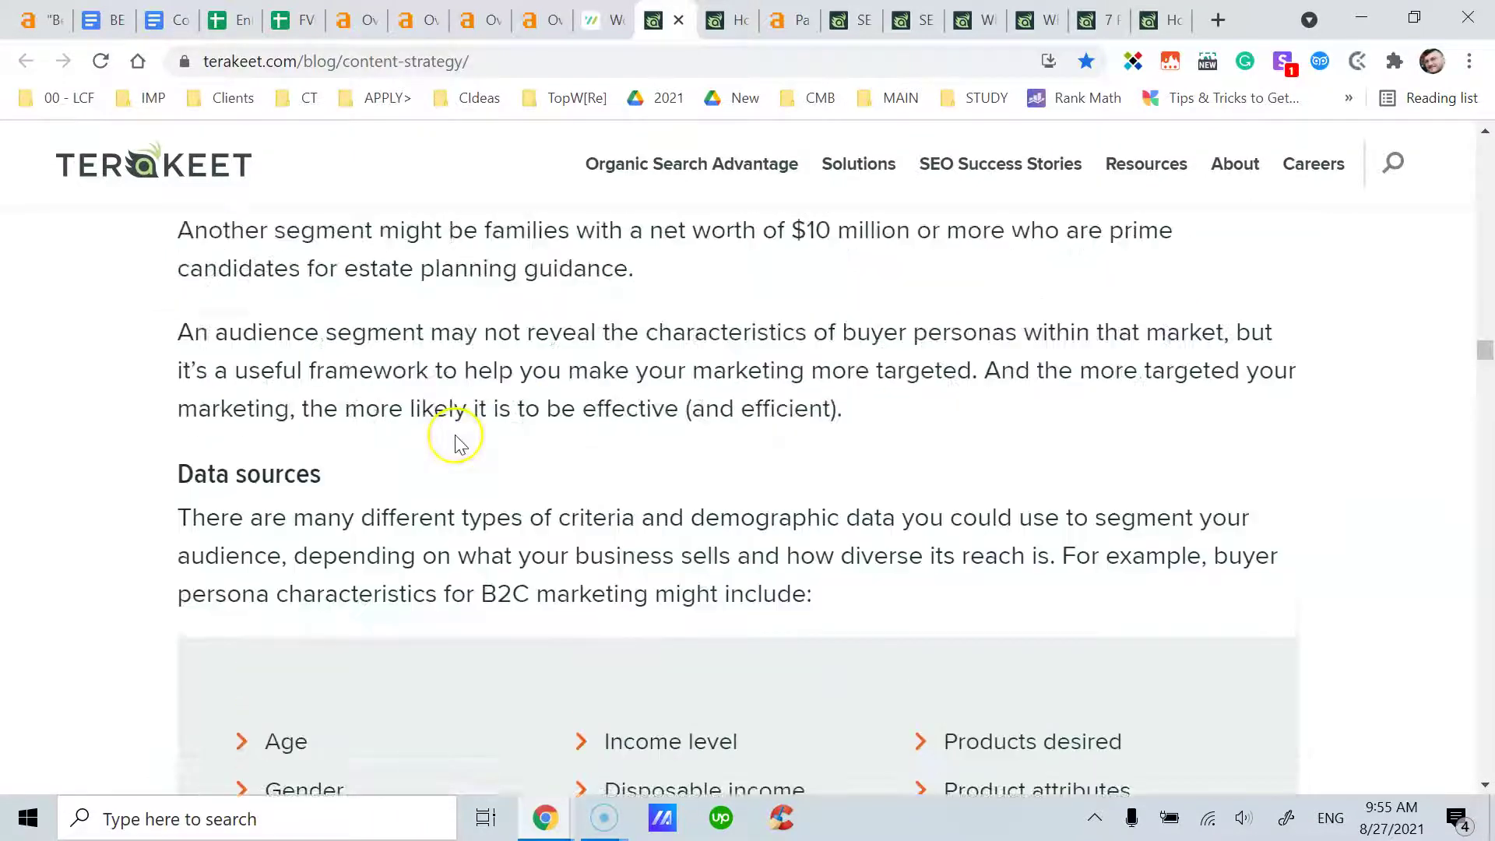
scroll(454, 436, up, 3)
scroll(453, 467, down, 1)
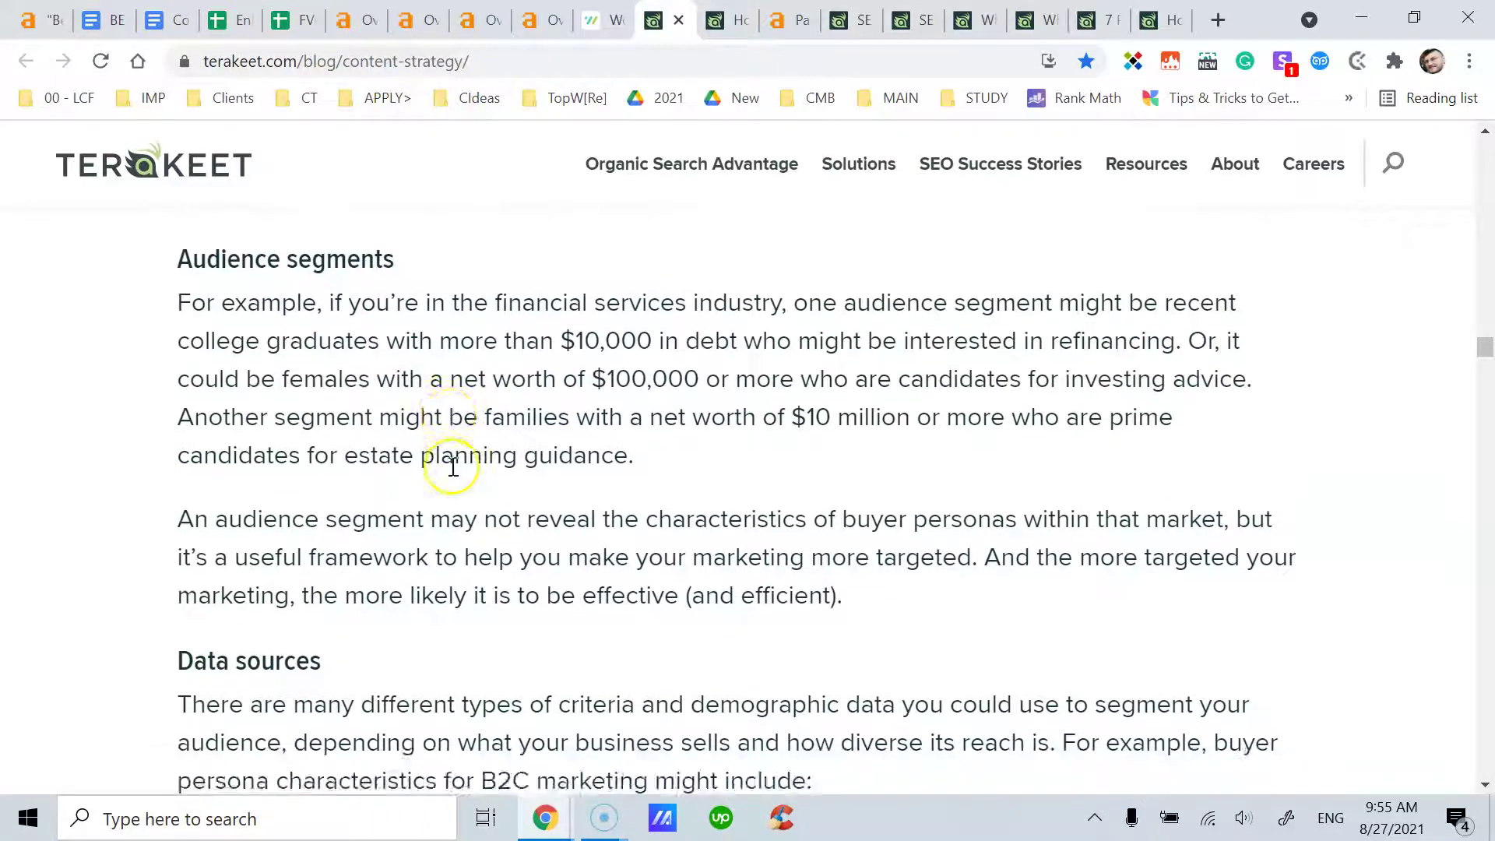
scroll(454, 469, down, 5)
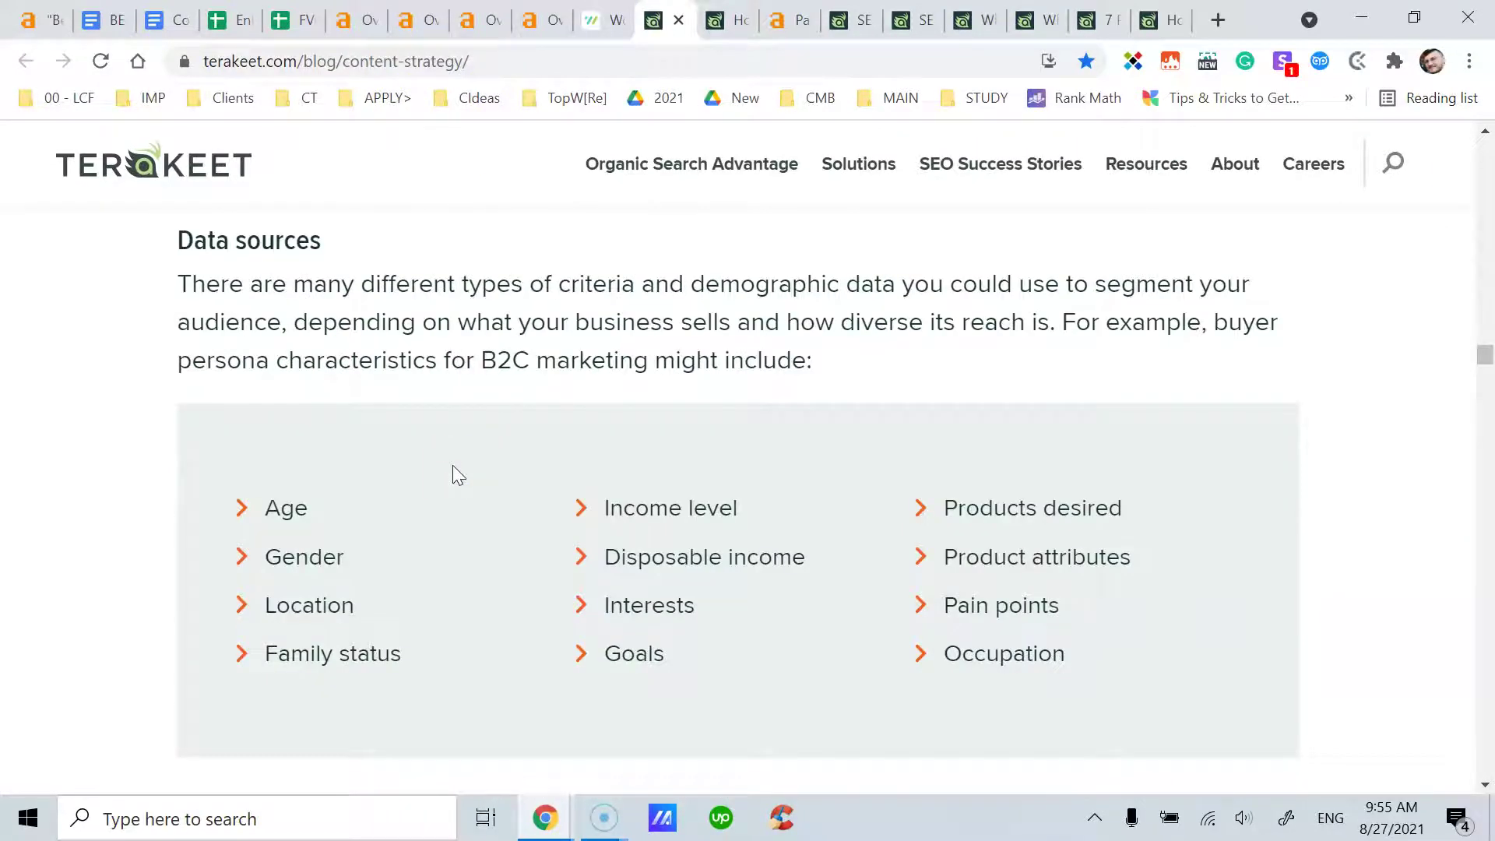
scroll(452, 465, down, 7)
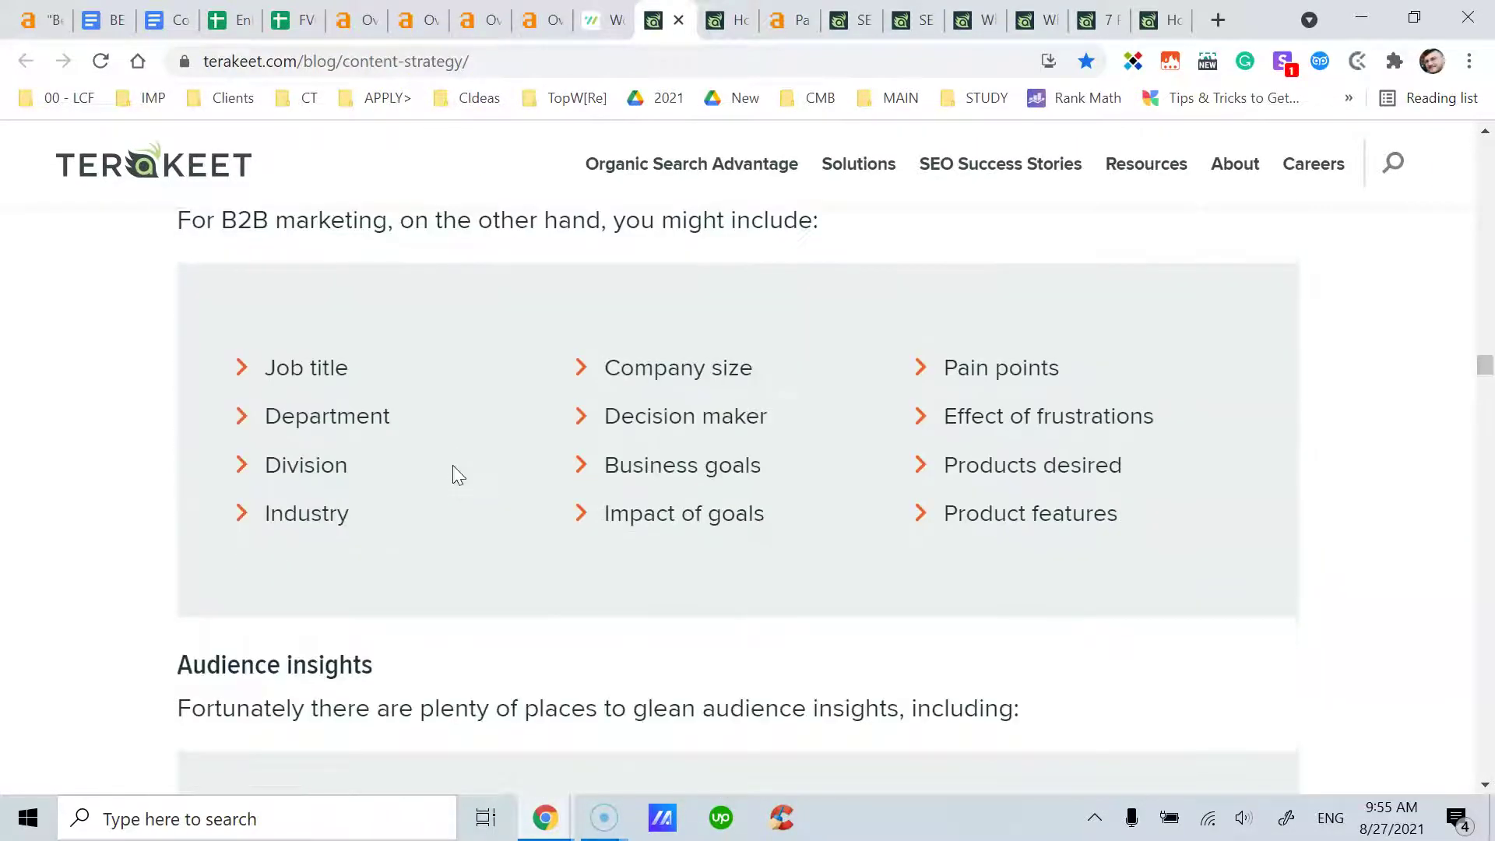
scroll(459, 475, down, 4)
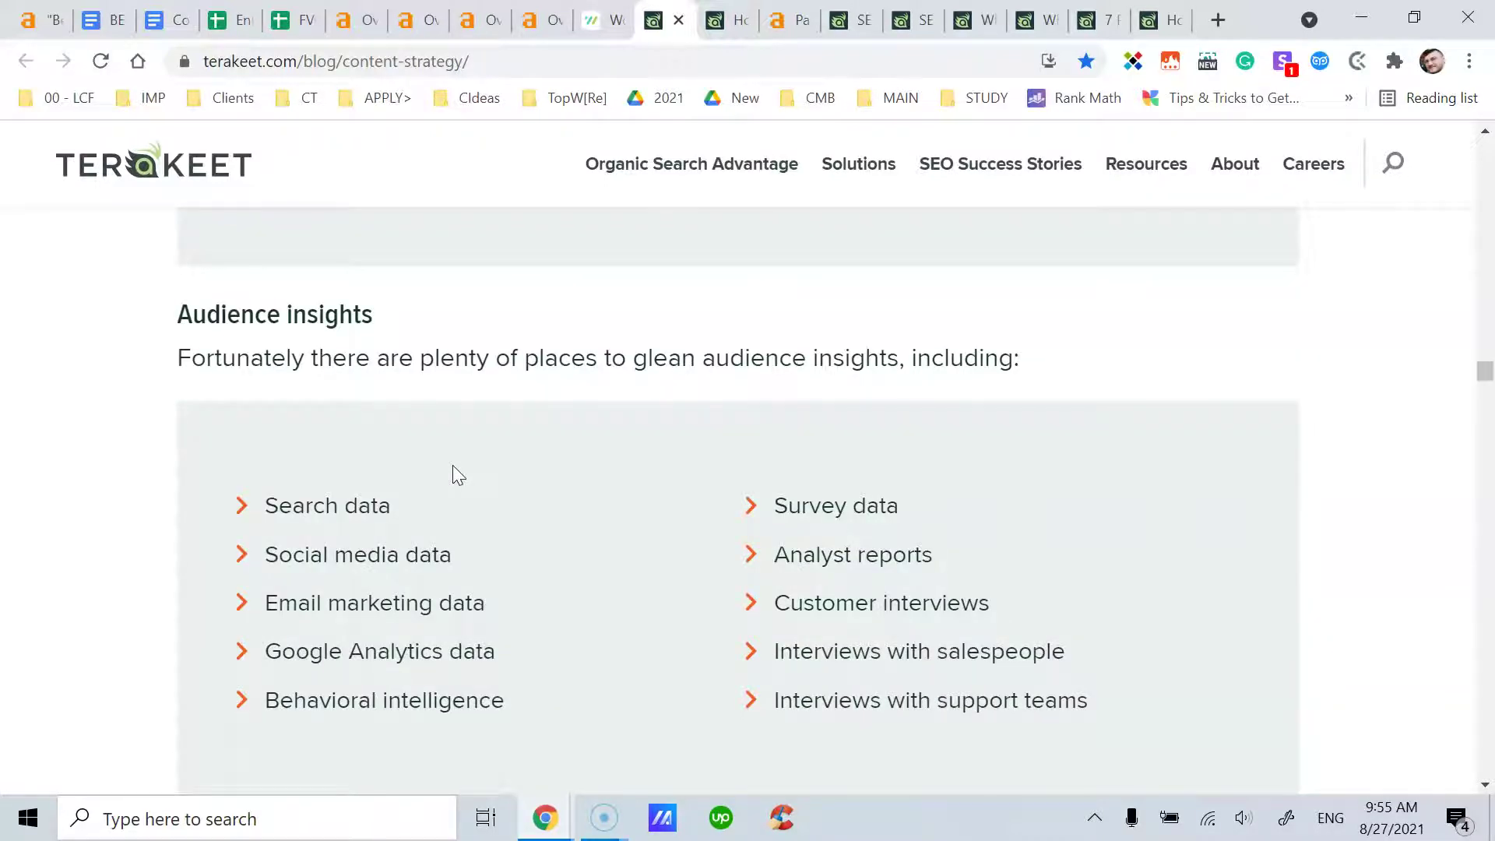
scroll(453, 467, down, 7)
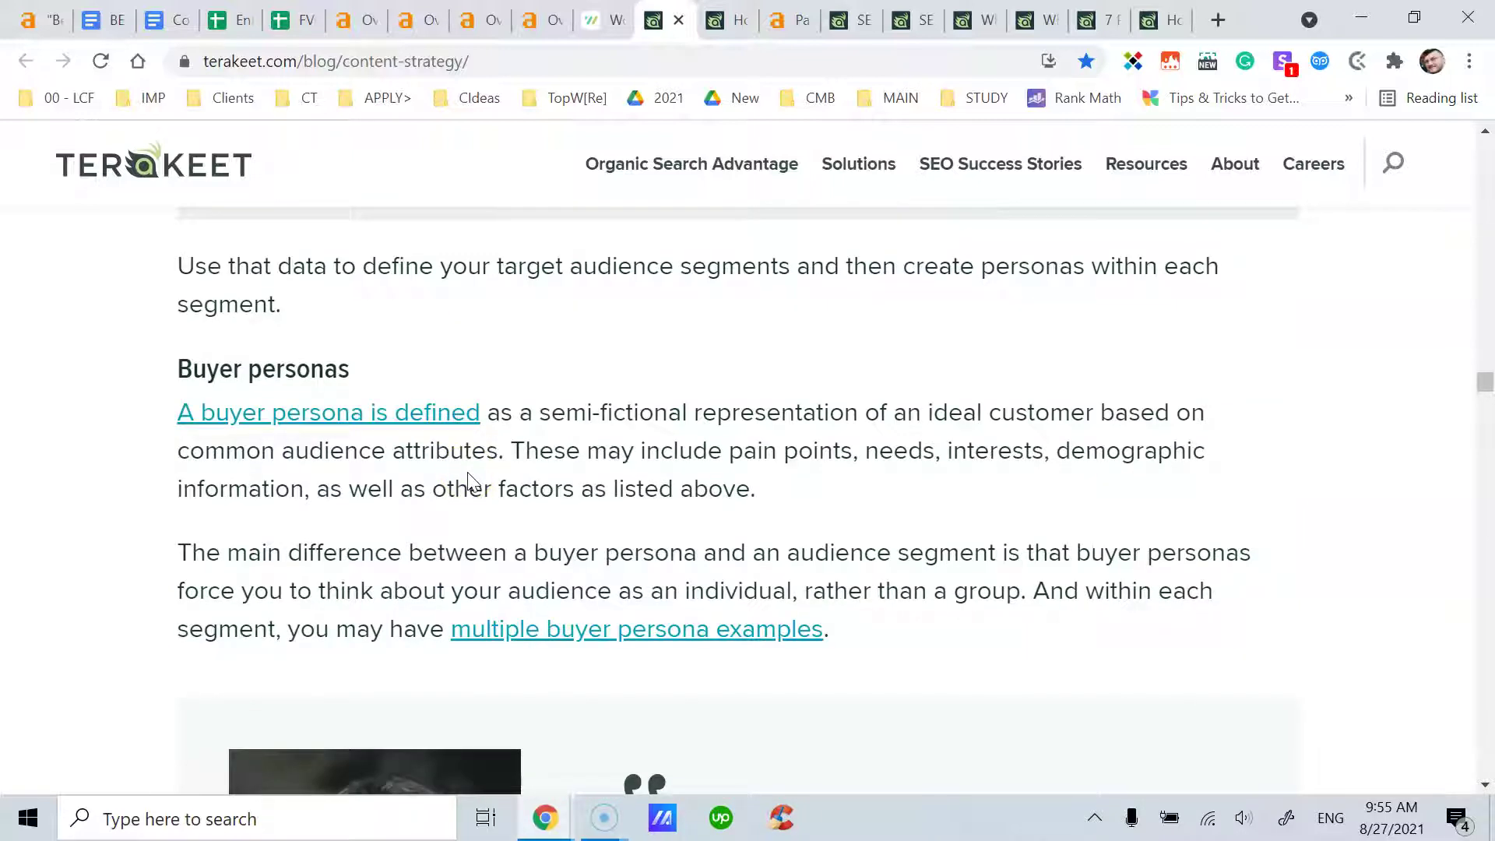
Examine how the author's quote box is placed between the buyer personas text and the sample persona
scroll(520, 476, down, 7)
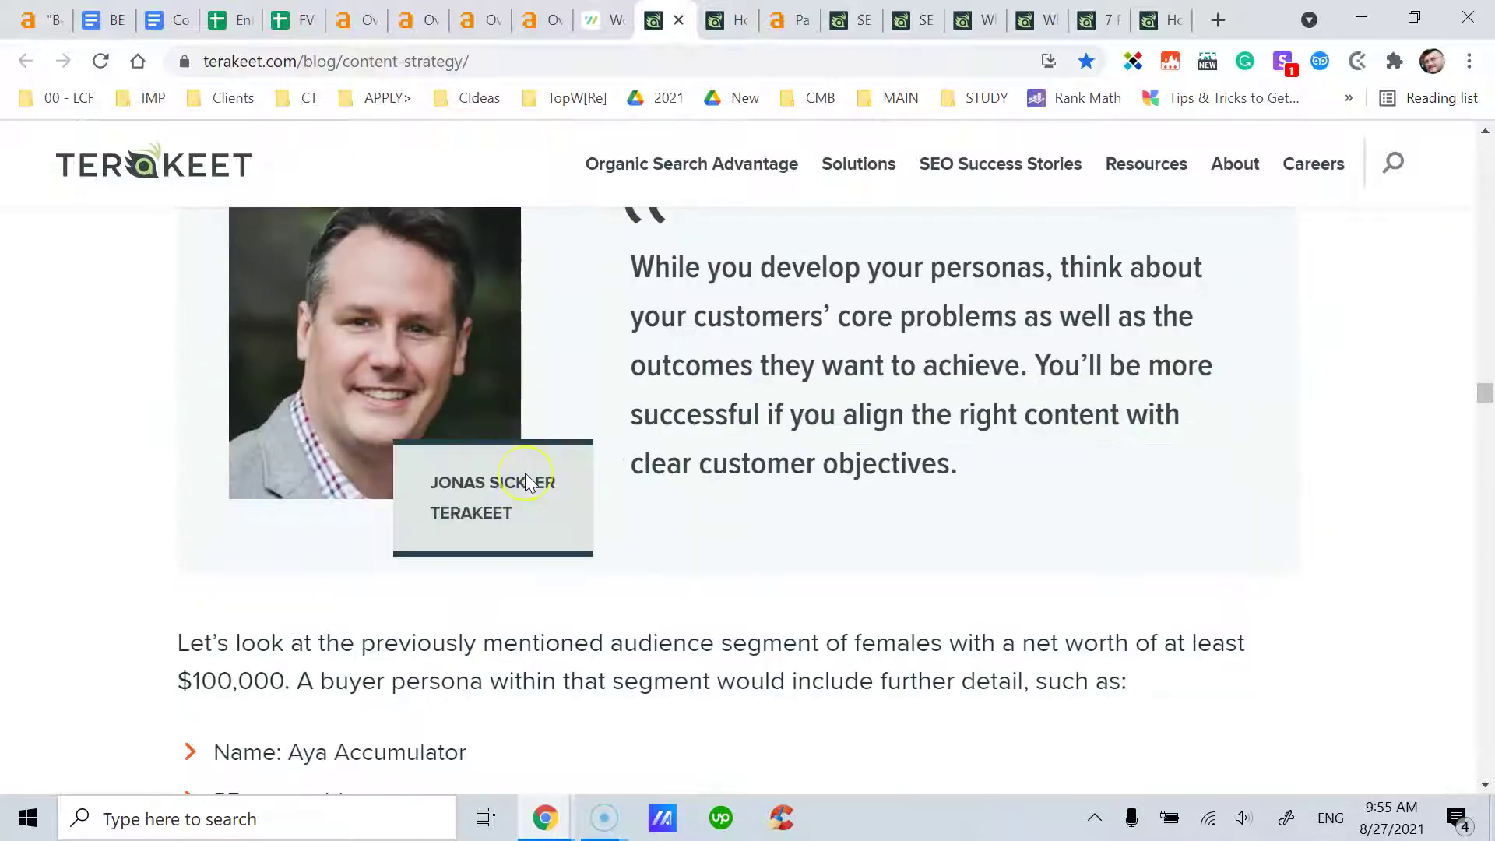
scroll(526, 481, up, 3)
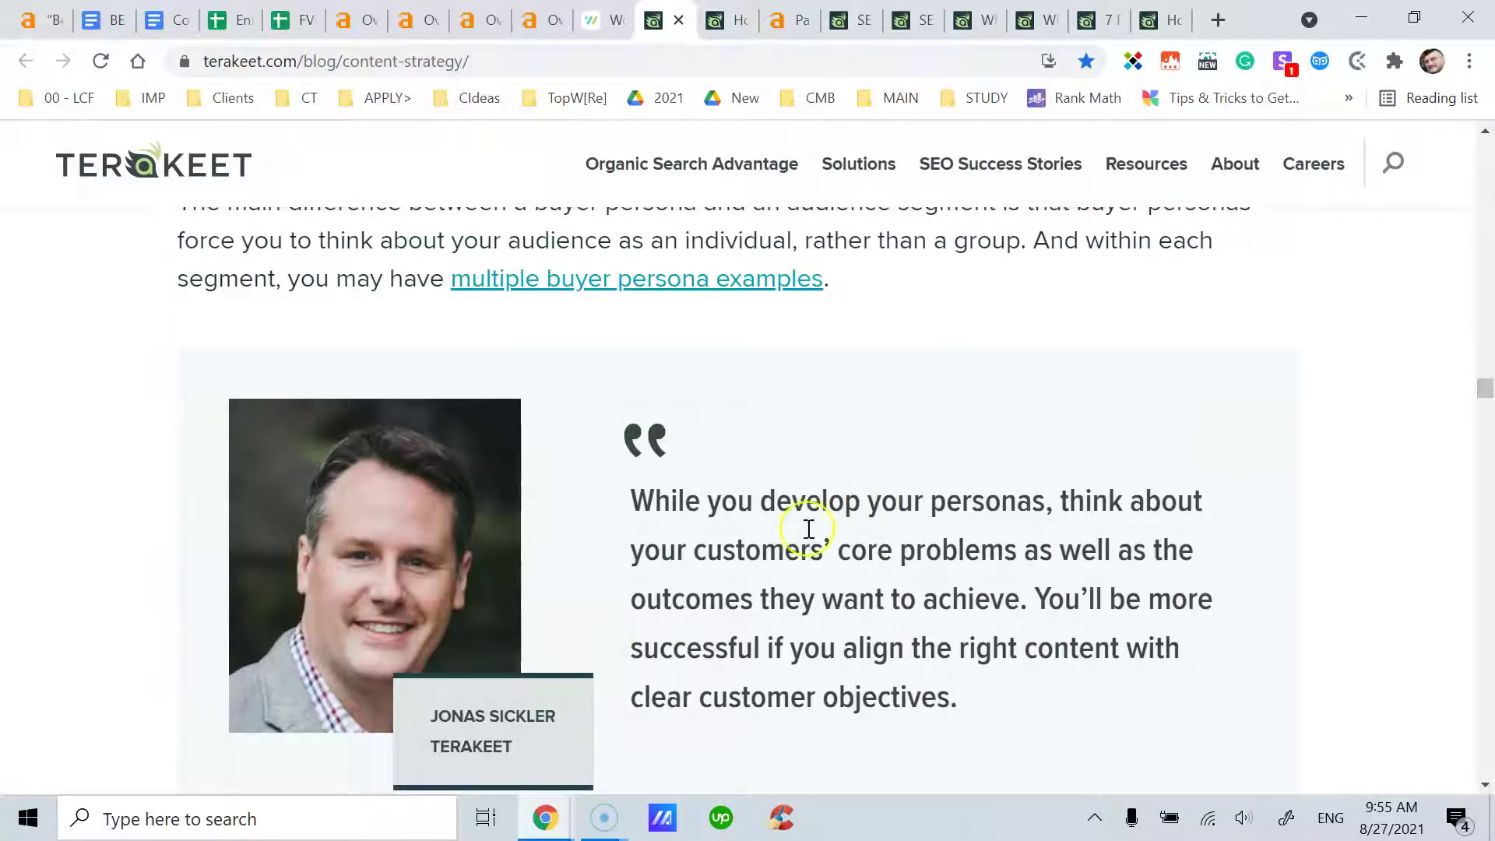
scroll(663, 502, up, 3)
scroll(655, 541, down, 6)
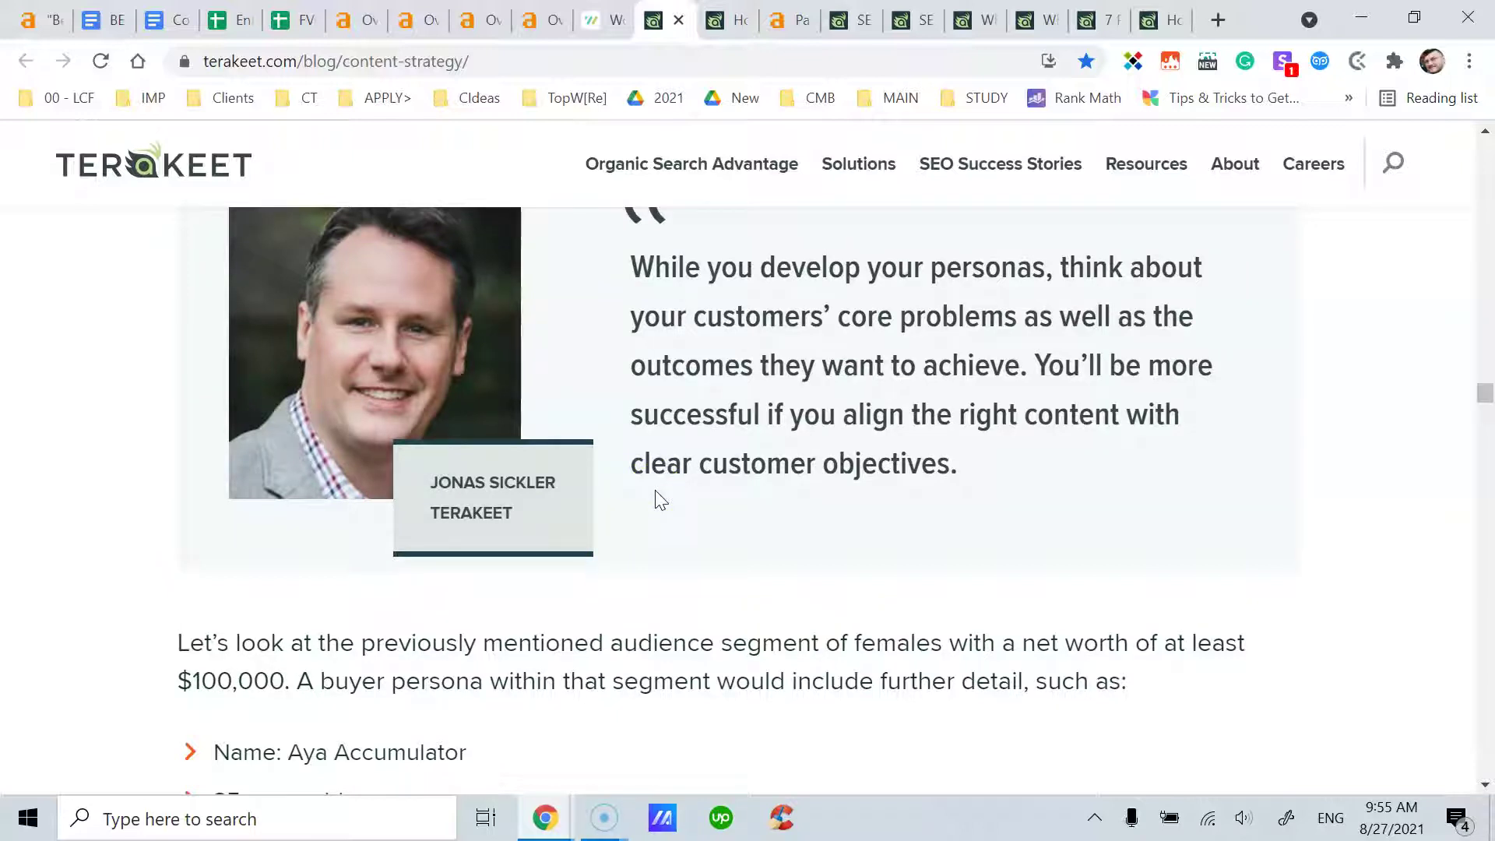
scroll(655, 490, down, 2)
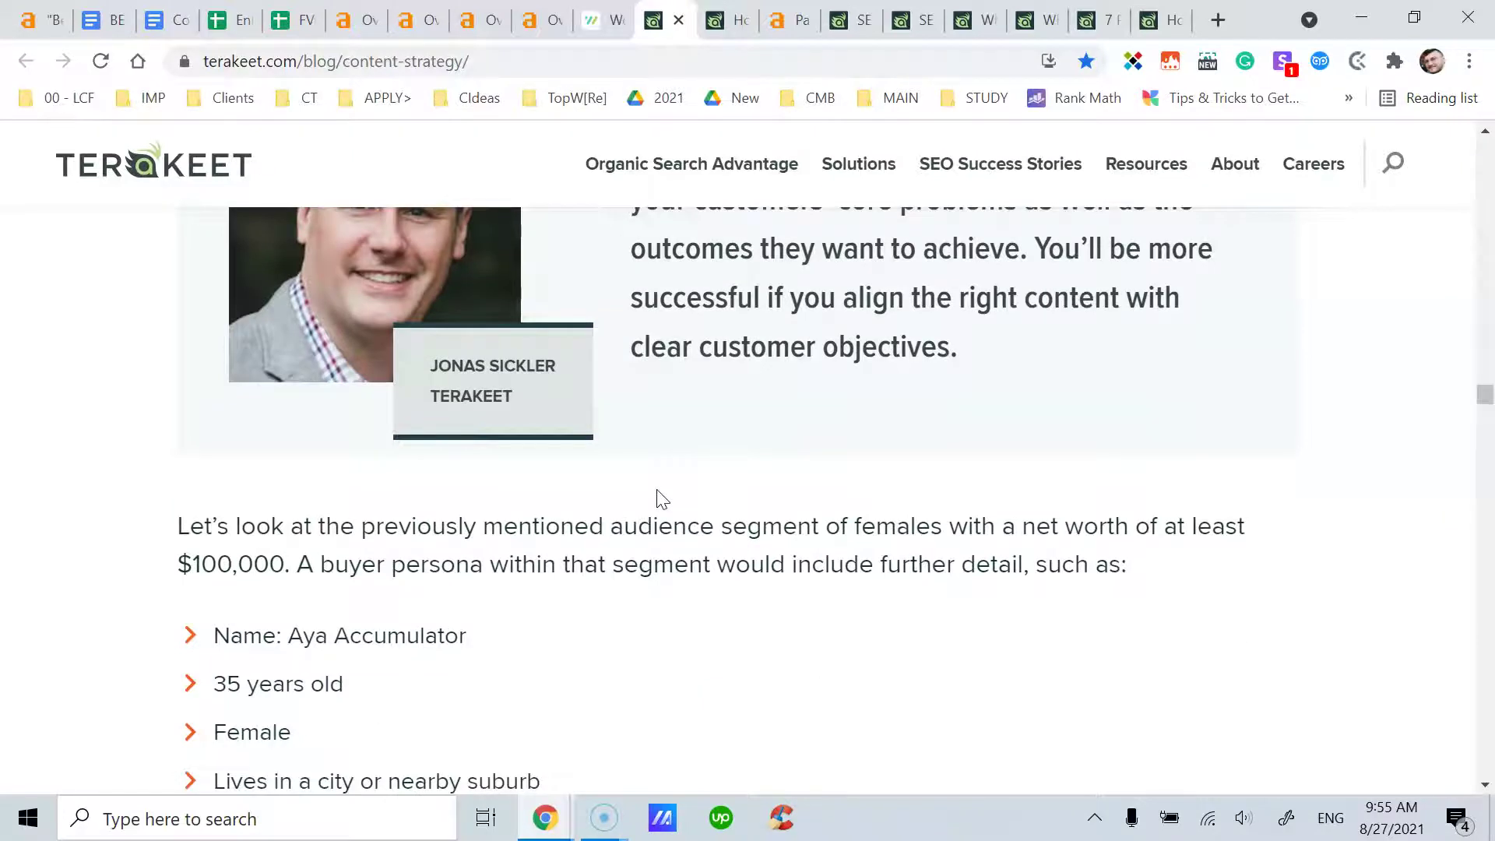
scroll(662, 499, up, 3)
scroll(658, 491, down, 1)
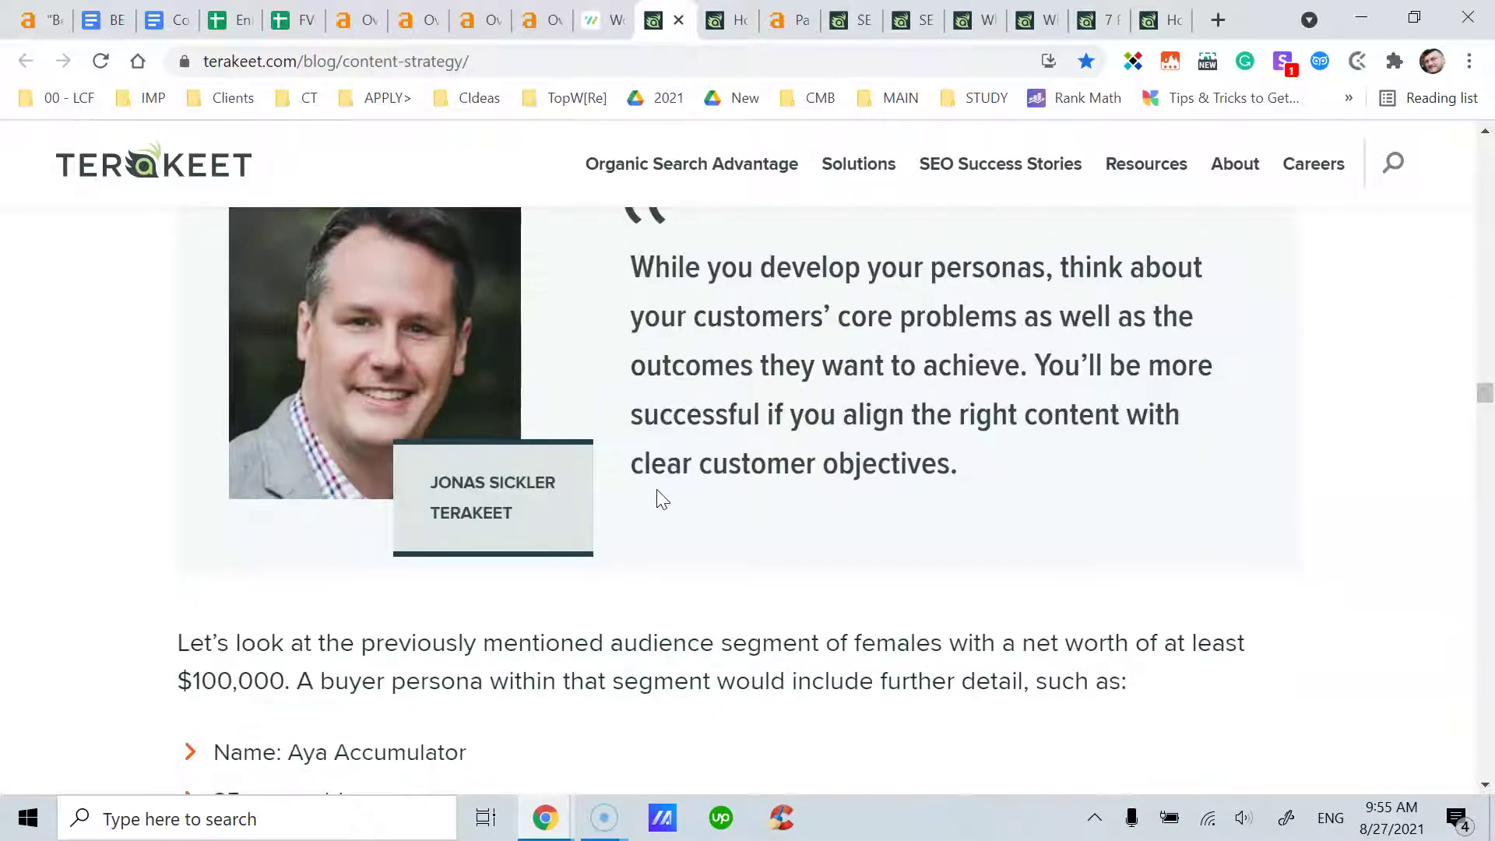
scroll(437, 494, up, 5)
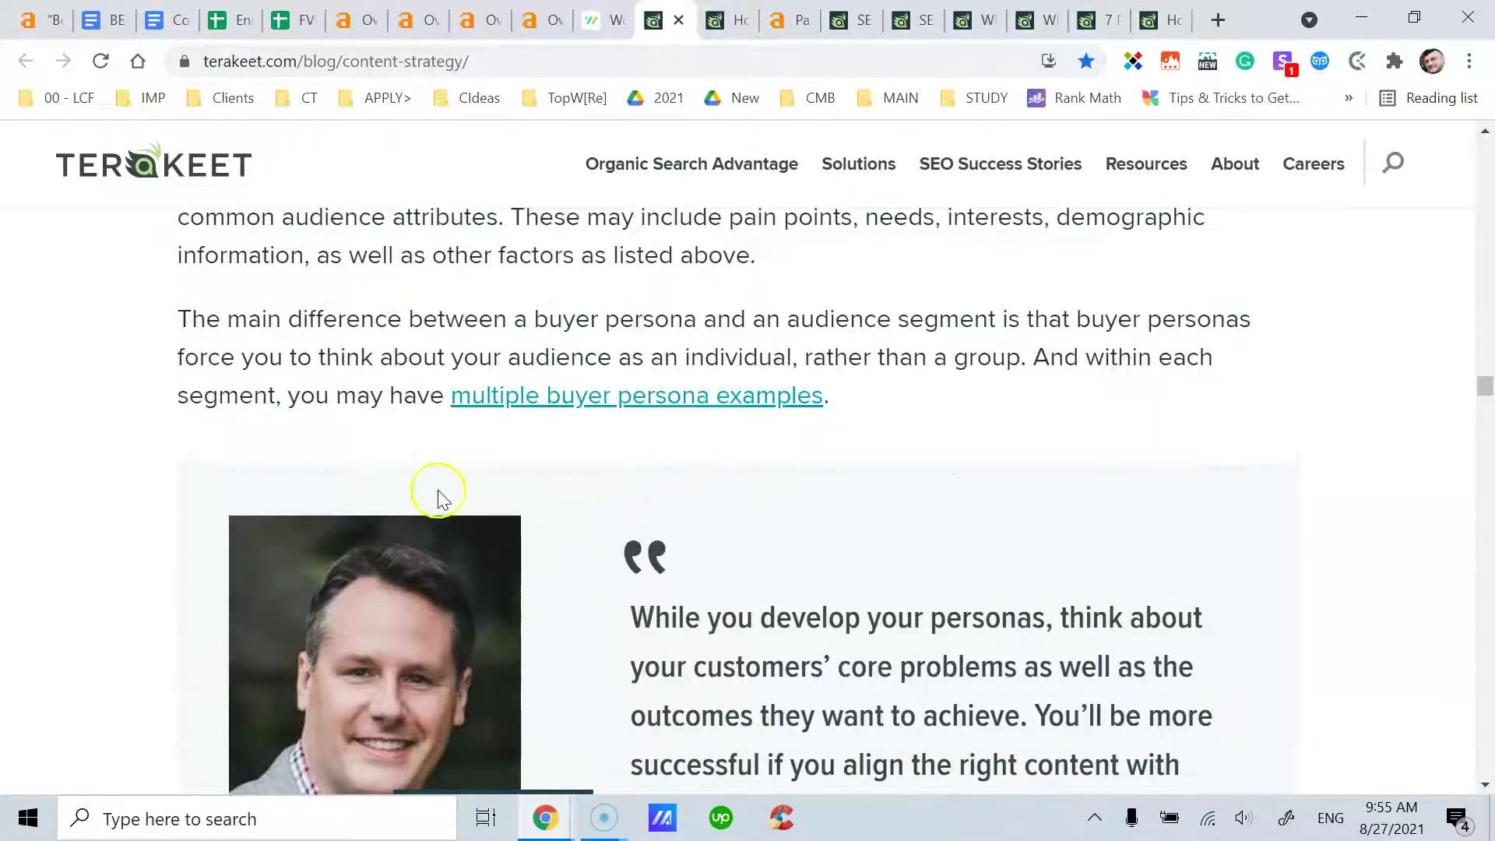
scroll(584, 463, down, 7)
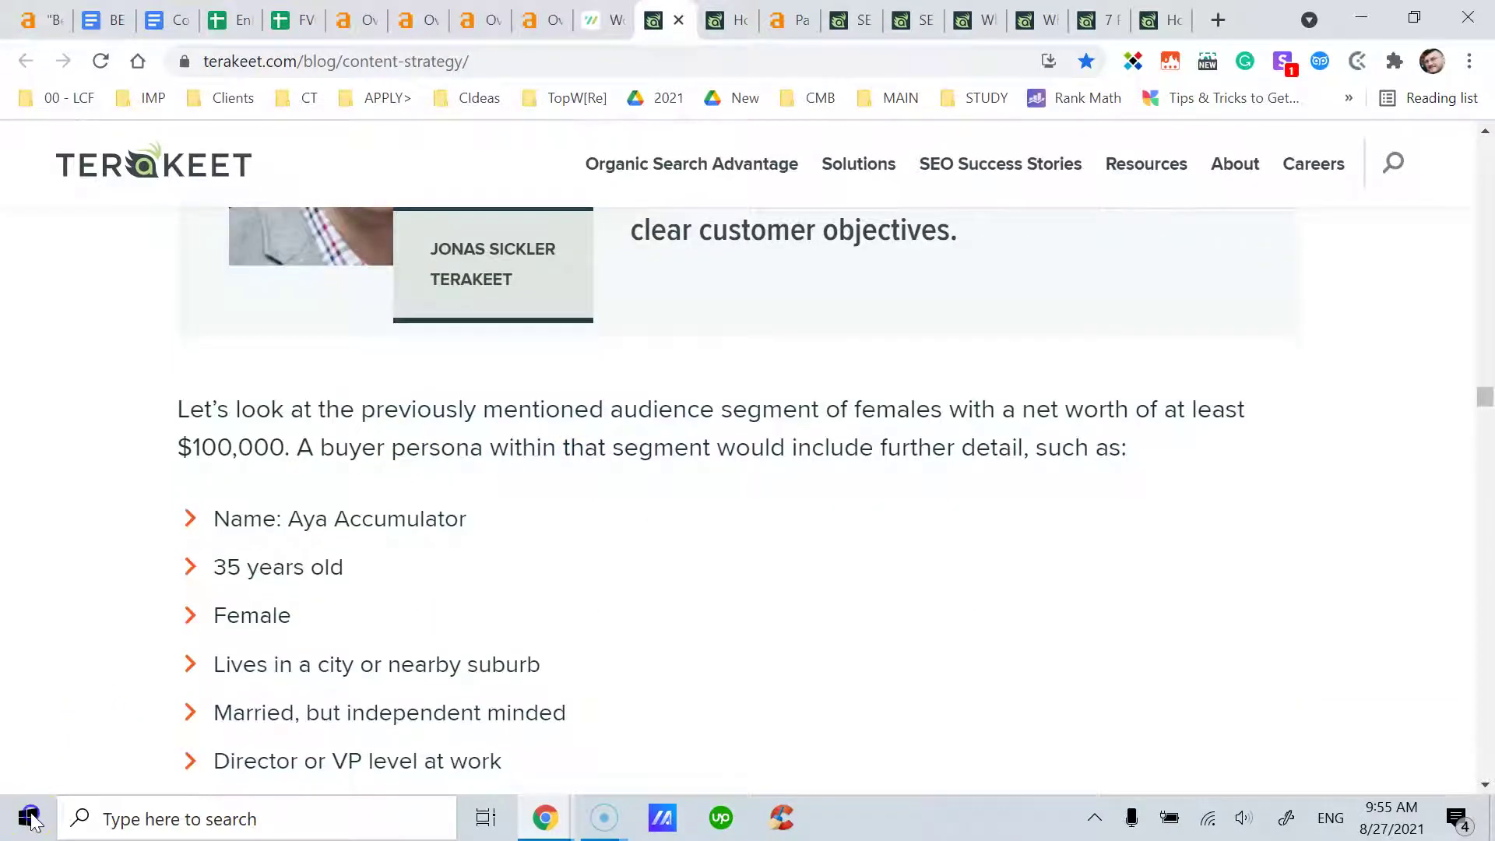
Examine how the video is embedded under the heading "3. Conduct a content audit and gap analysis"
scroll(640, 584, down, 6)
scroll(640, 584, down, 6)
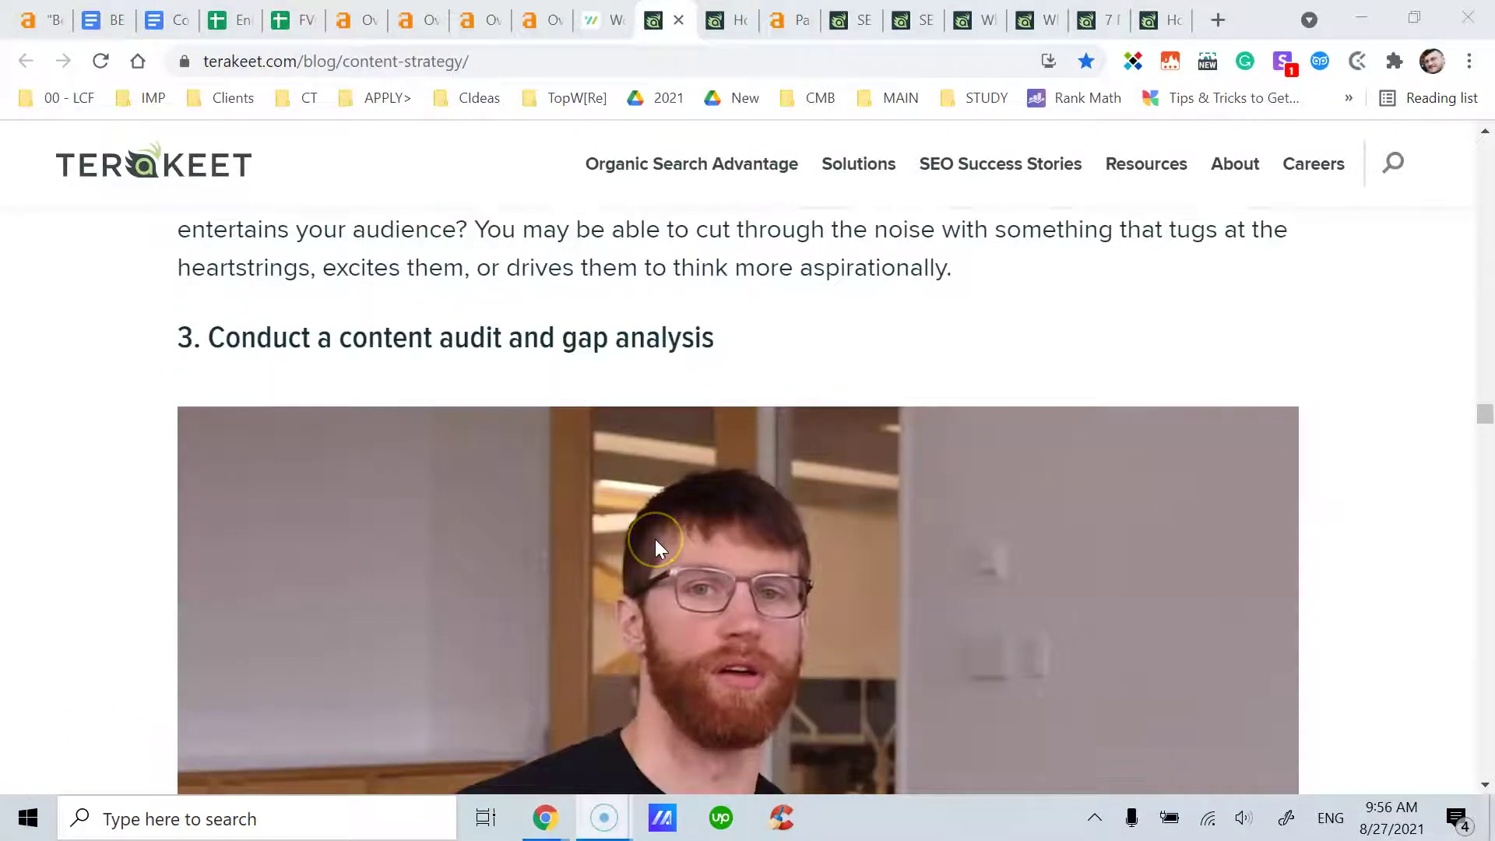
scroll(656, 539, down, 6)
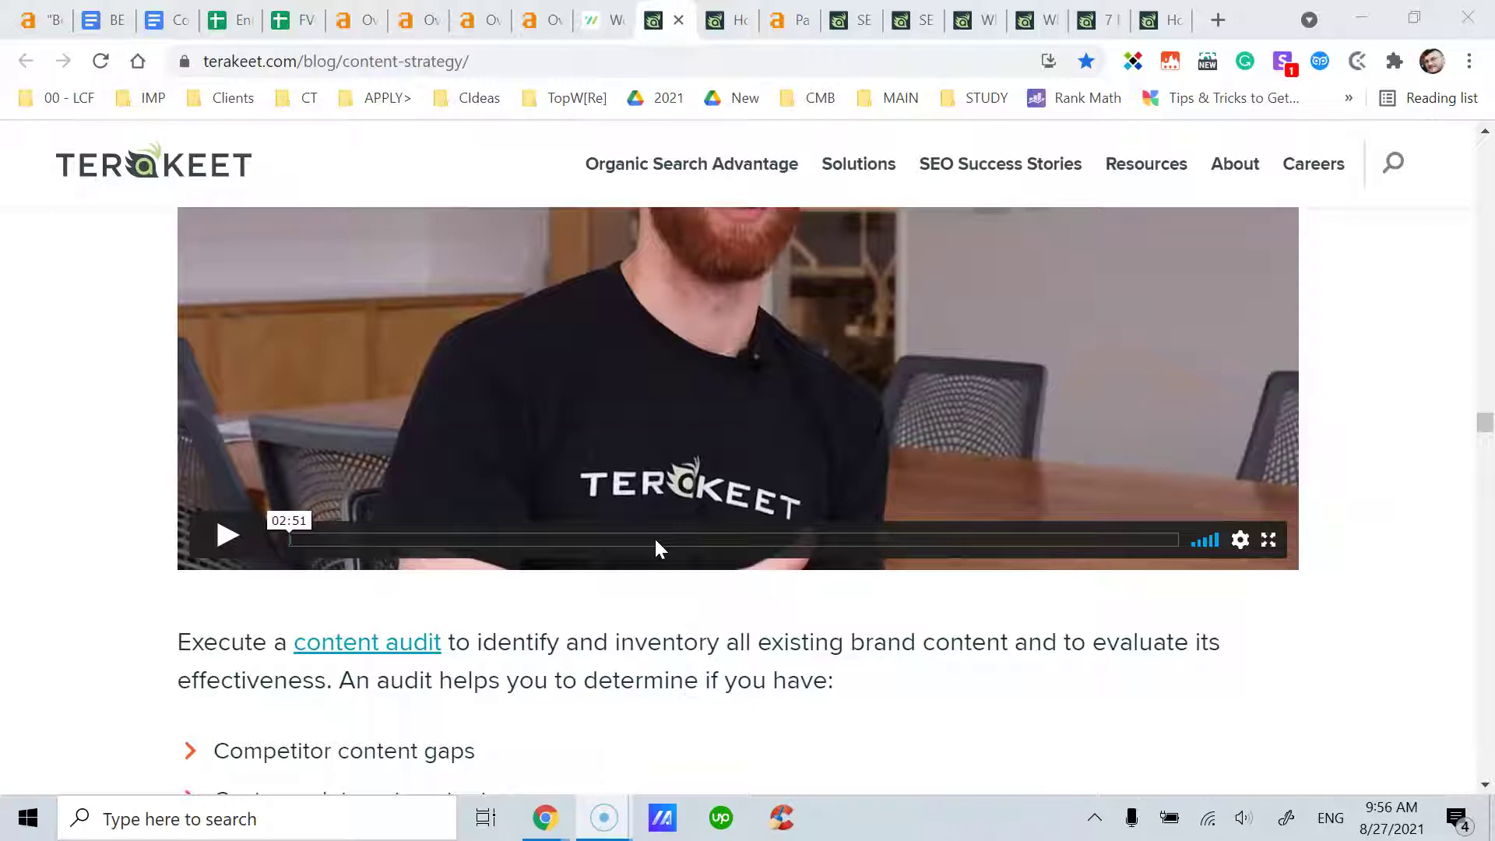
scroll(656, 536, up, 6)
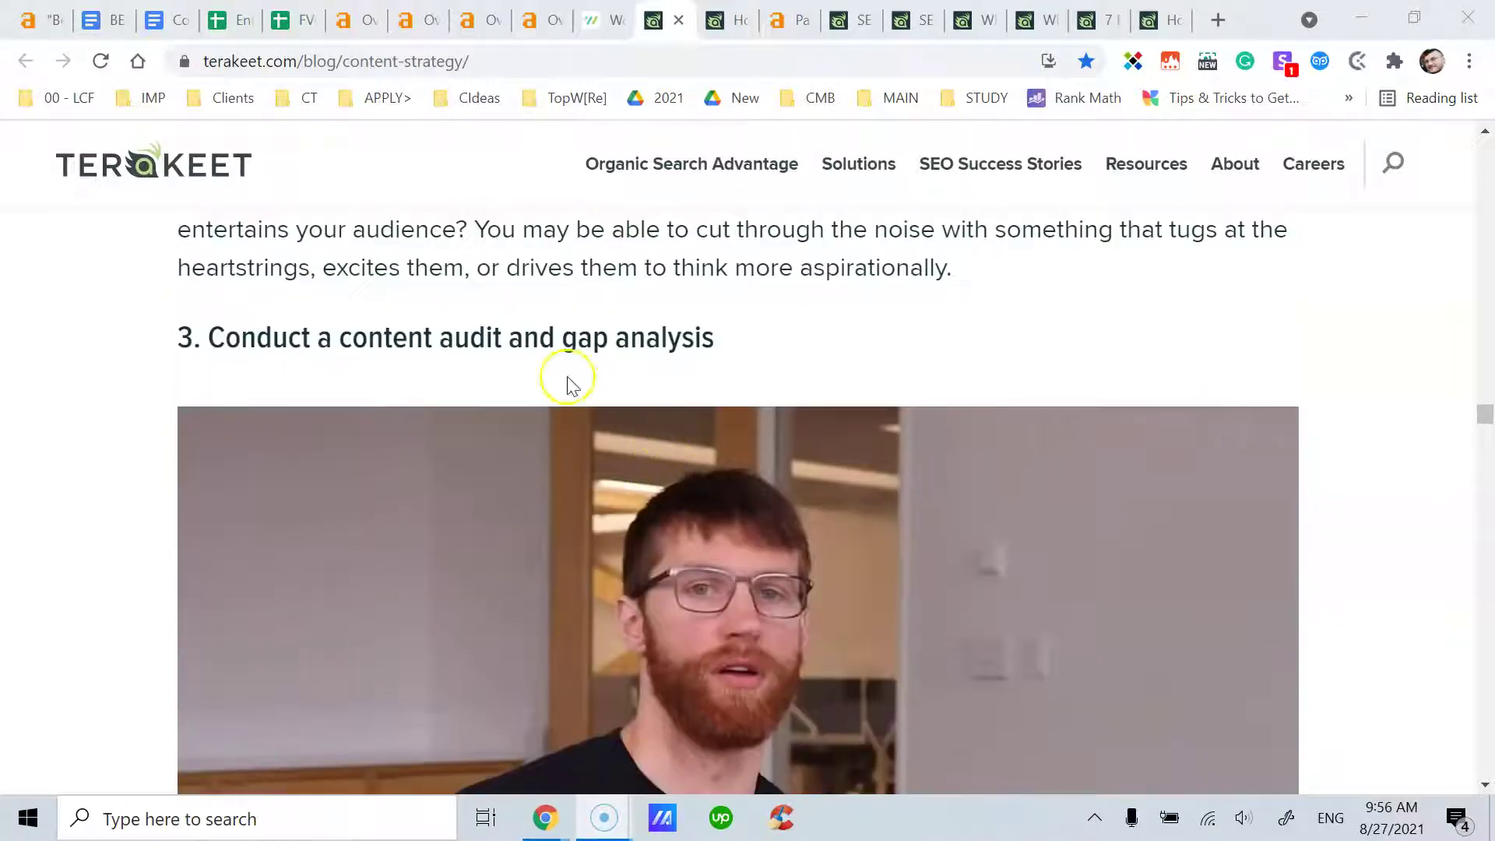
scroll(677, 387, down, 6)
scroll(651, 409, up, 6)
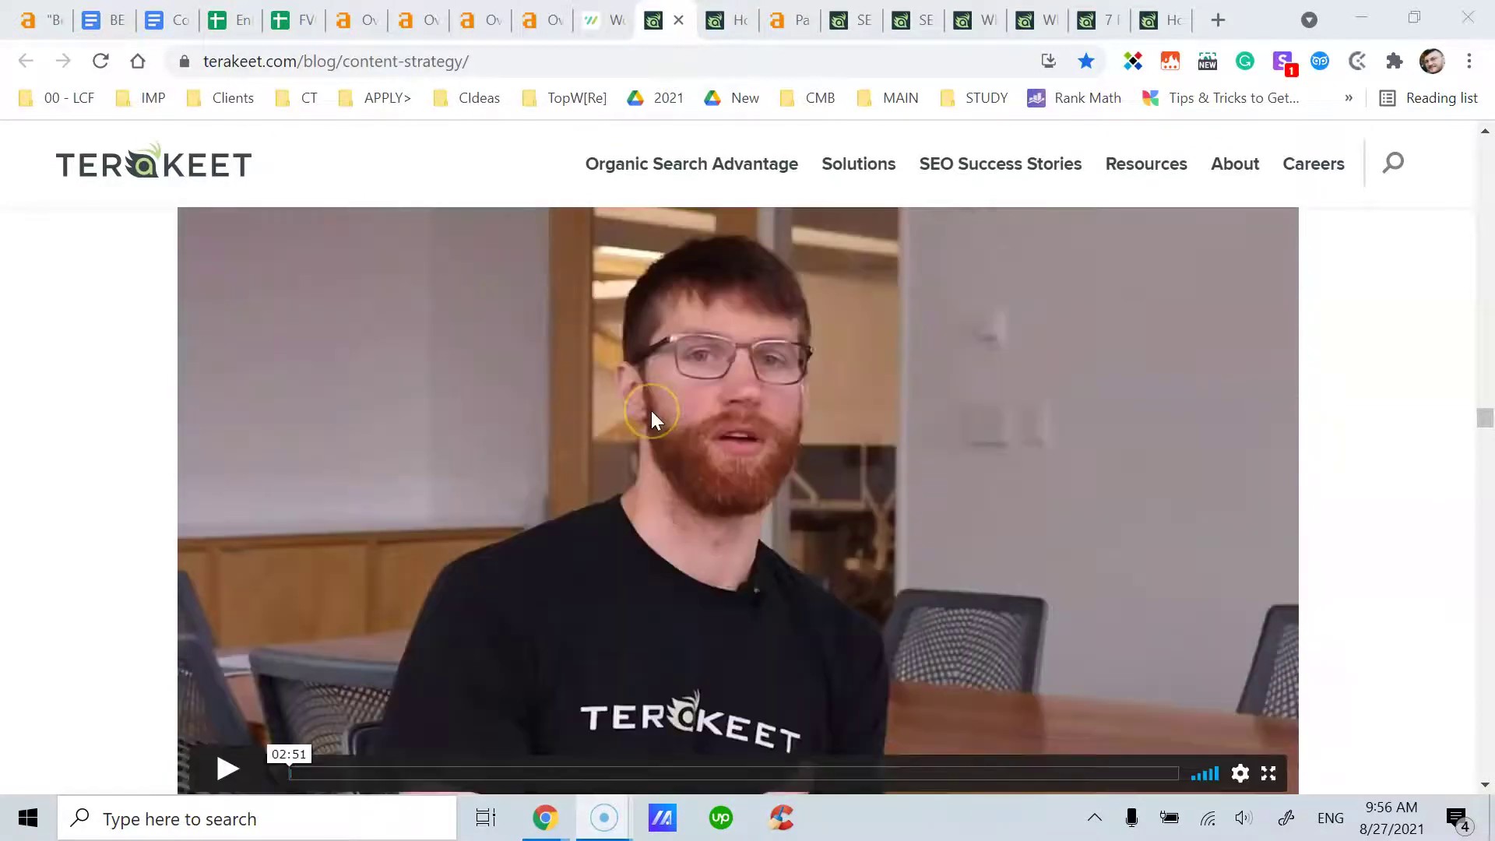
scroll(572, 394, down, 4)
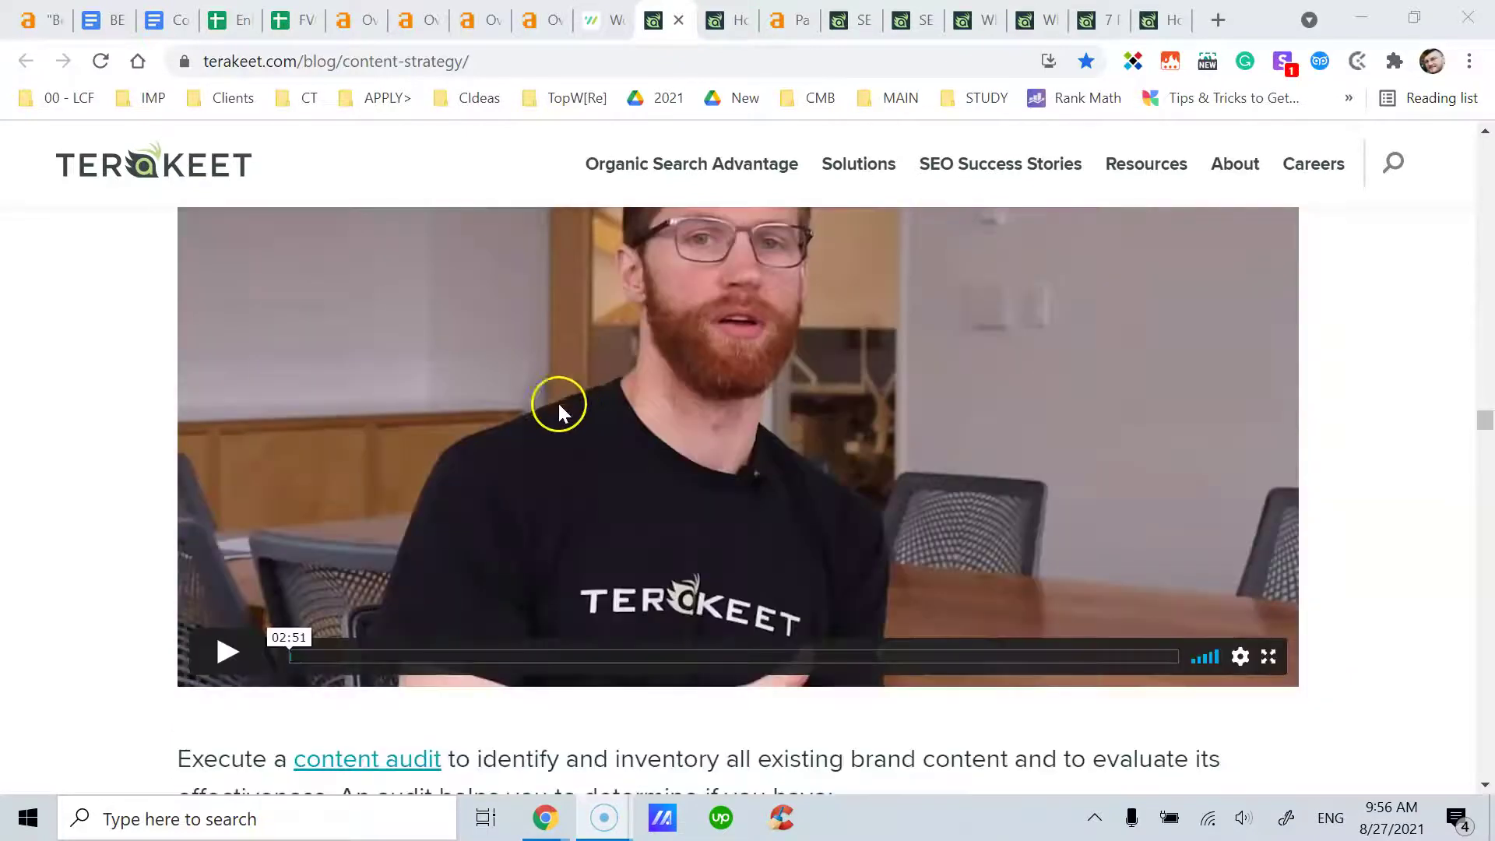
Play part of the content audit video with the speaker volume set to 67, and pause it
click(226, 651)
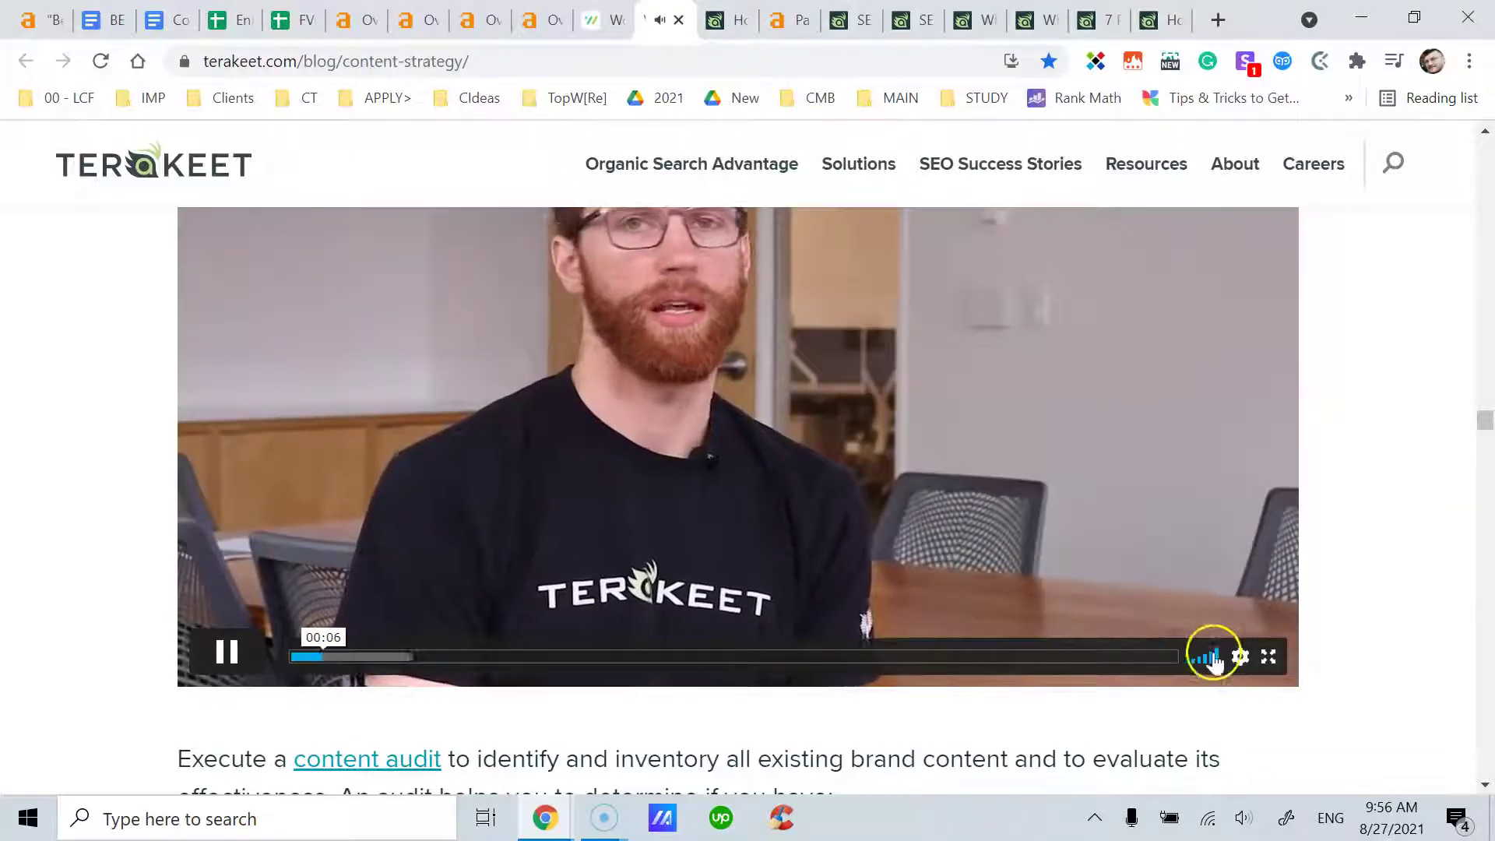
click(1243, 818)
click(1331, 762)
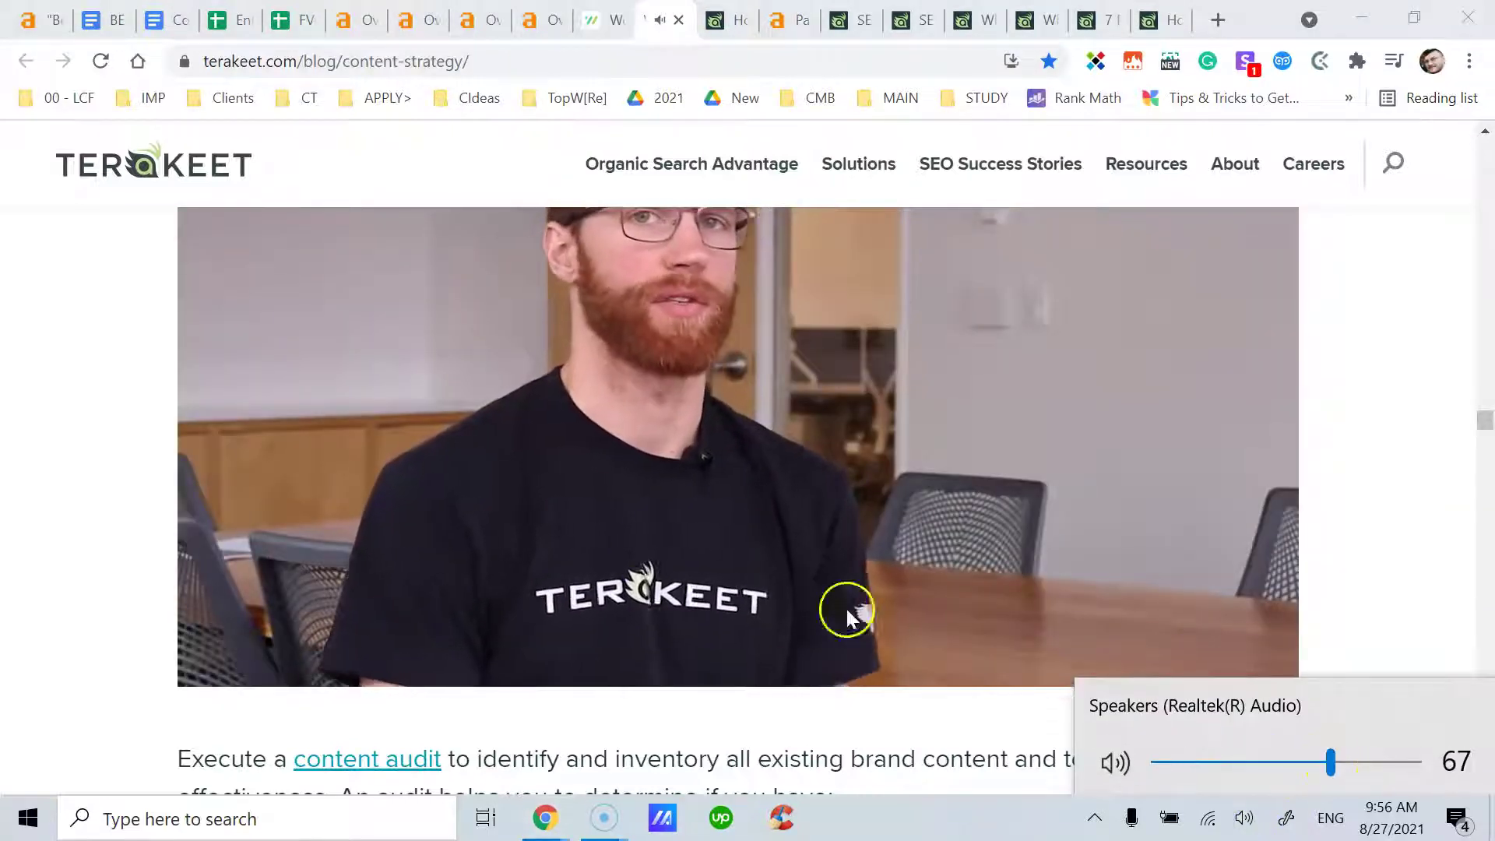
scroll(434, 589, up, 1)
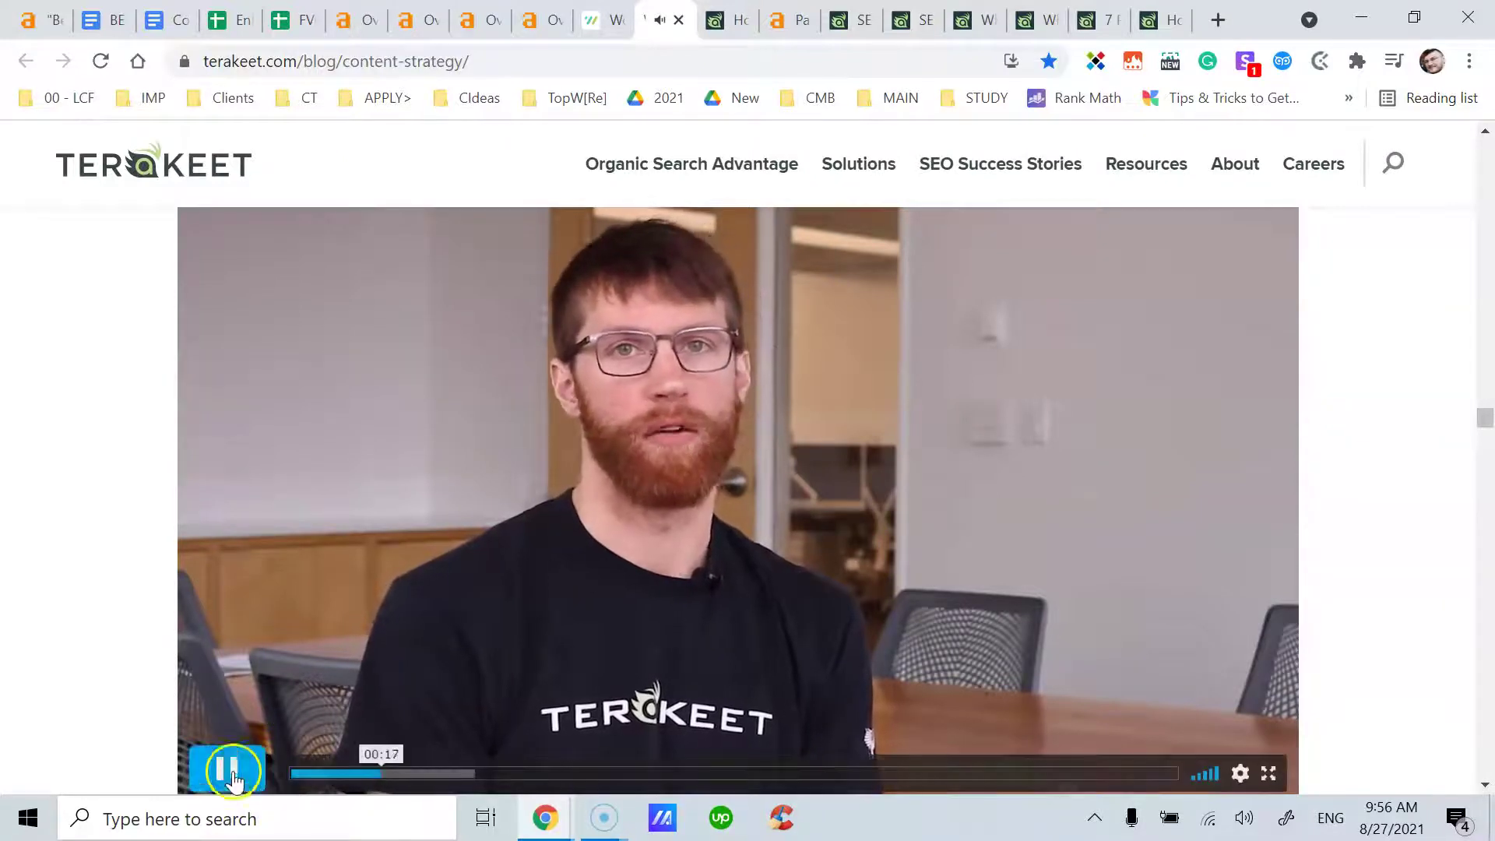
scroll(150, 629, up, 3)
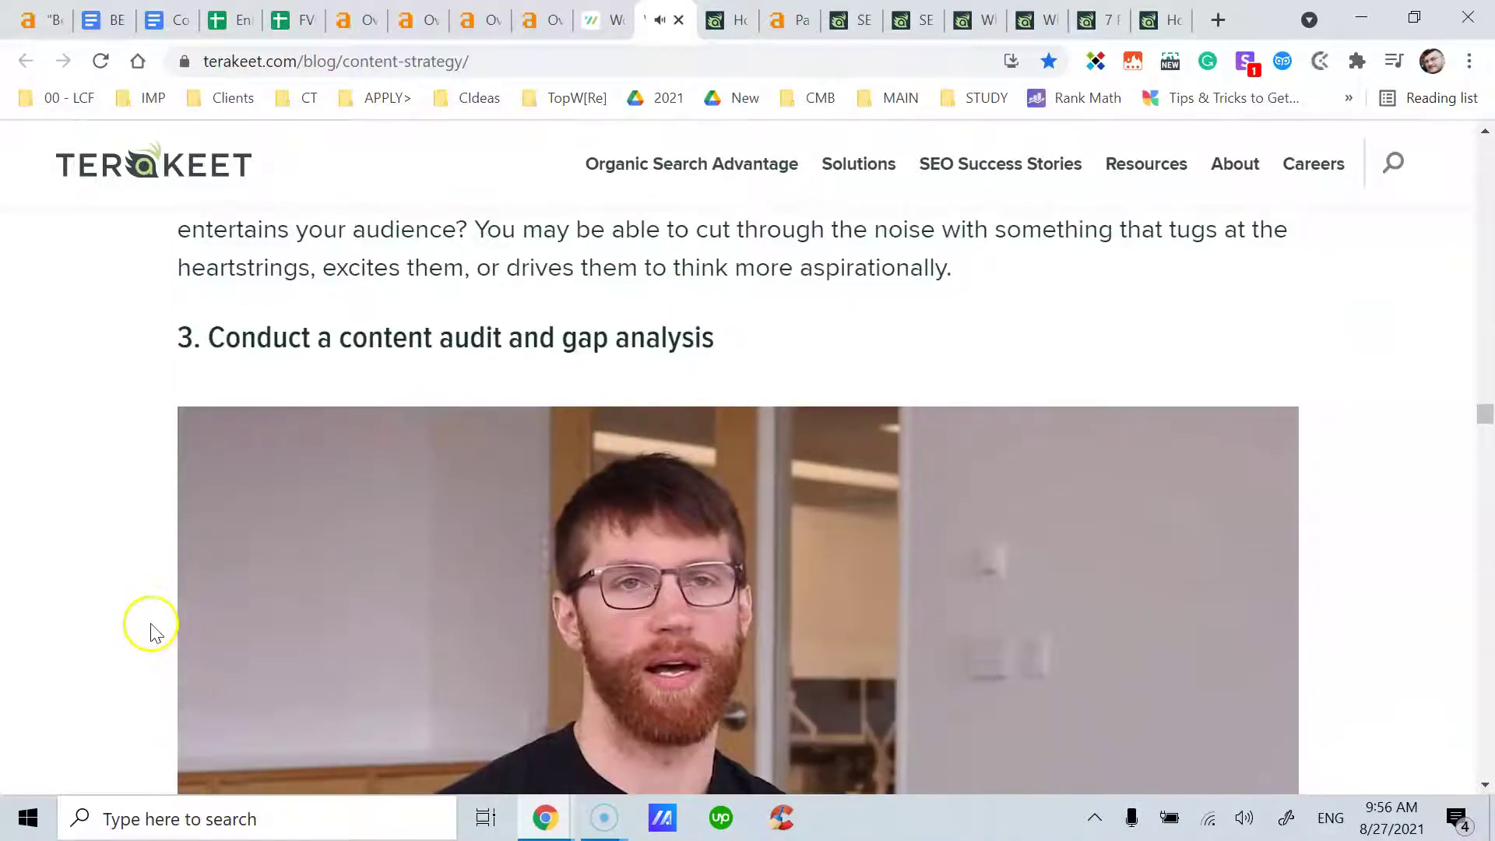
scroll(151, 624, down, 3)
click(609, 467)
Check the conversion funnel diagram's suggested file name and type in the image save dialog, and cancel without saving
scroll(609, 467, down, 2)
scroll(612, 477, down, 3)
scroll(610, 477, up, 3)
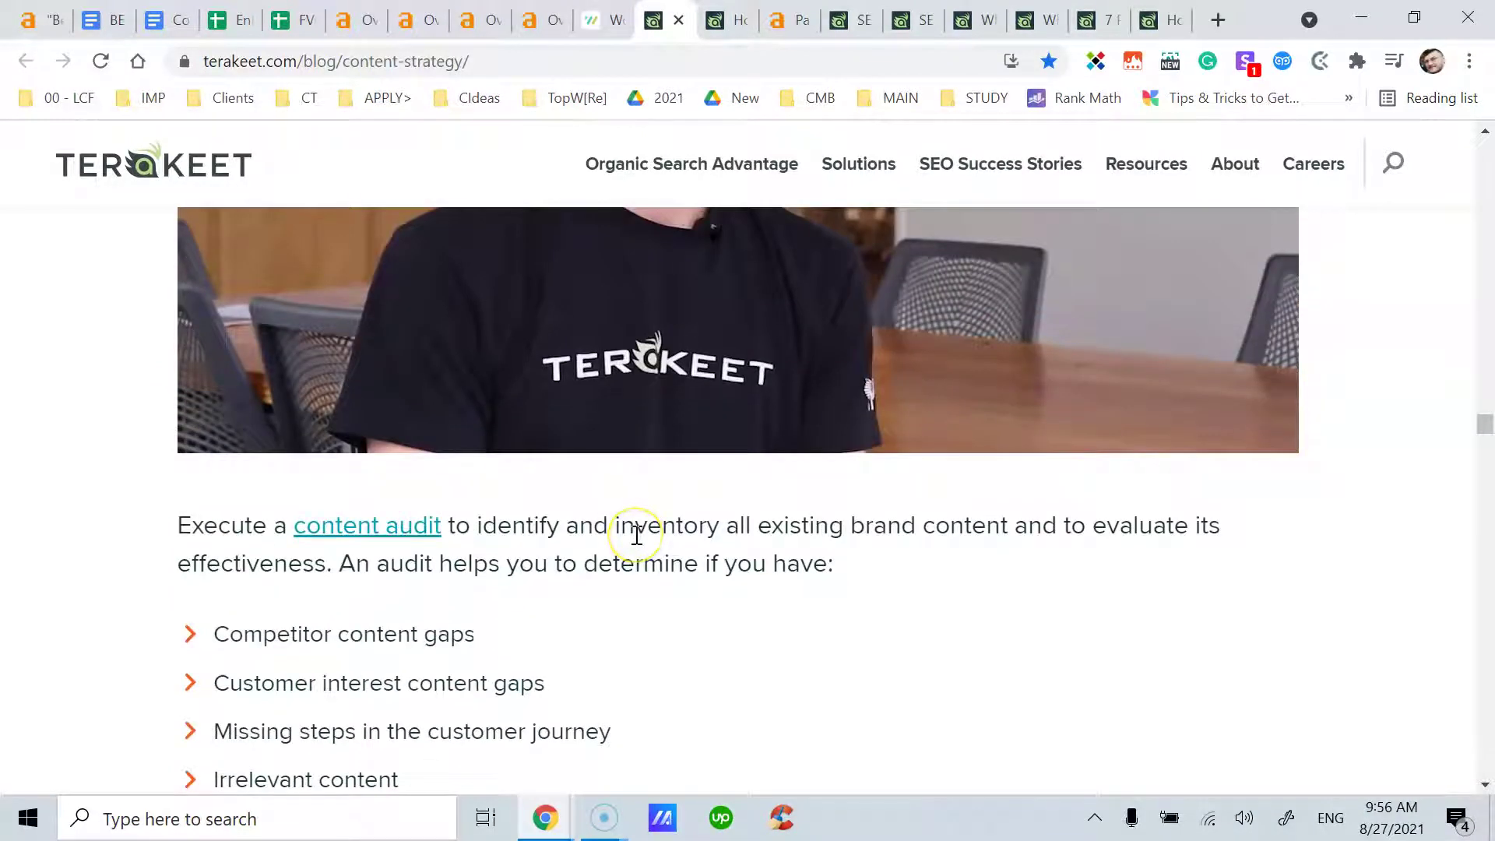
scroll(636, 533, down, 4)
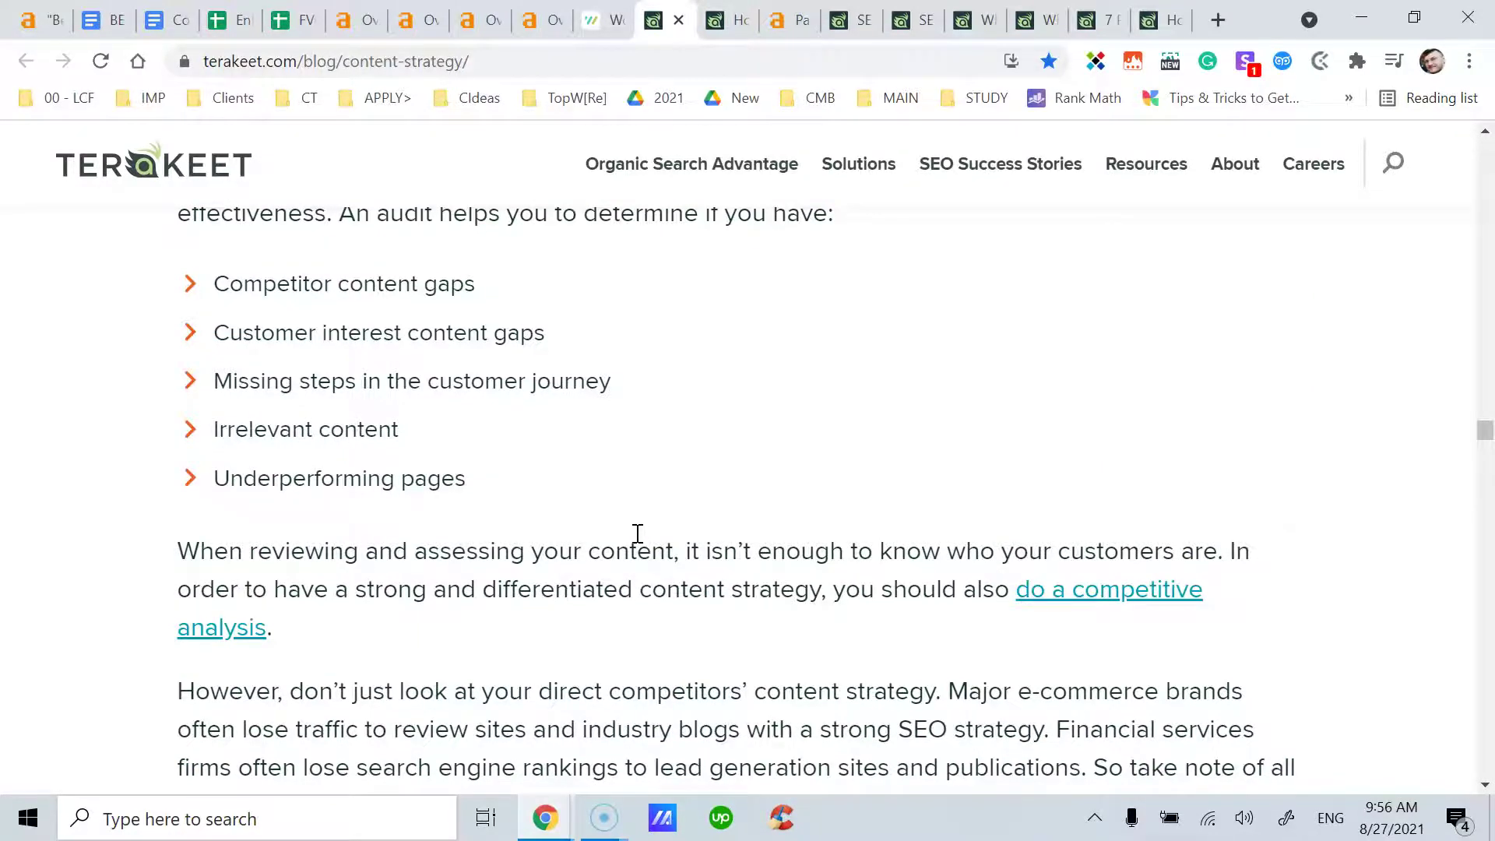
scroll(637, 534, down, 10)
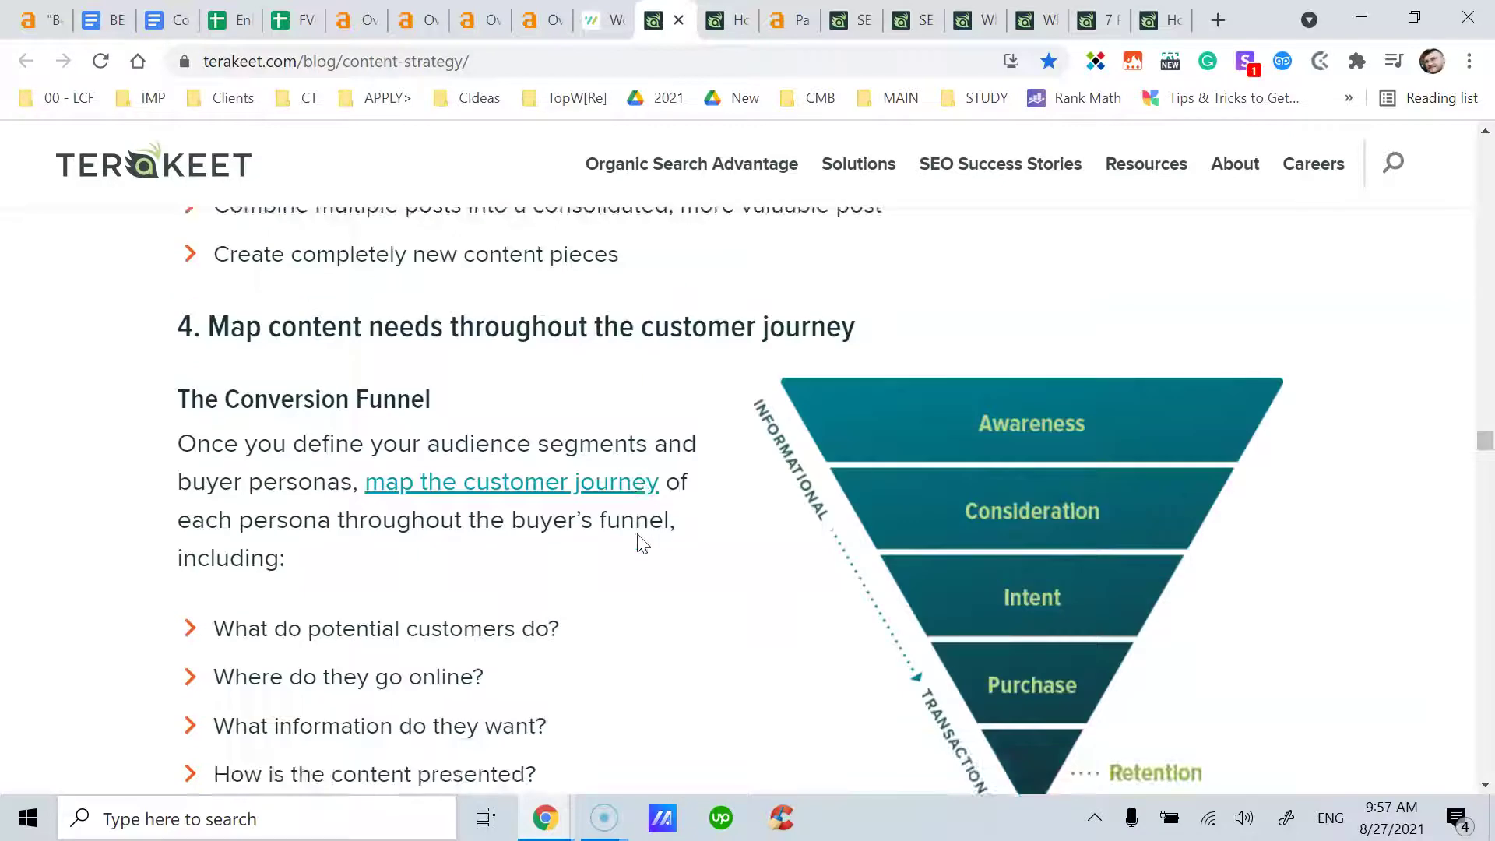
scroll(639, 535, down, 1)
right_click(1097, 435)
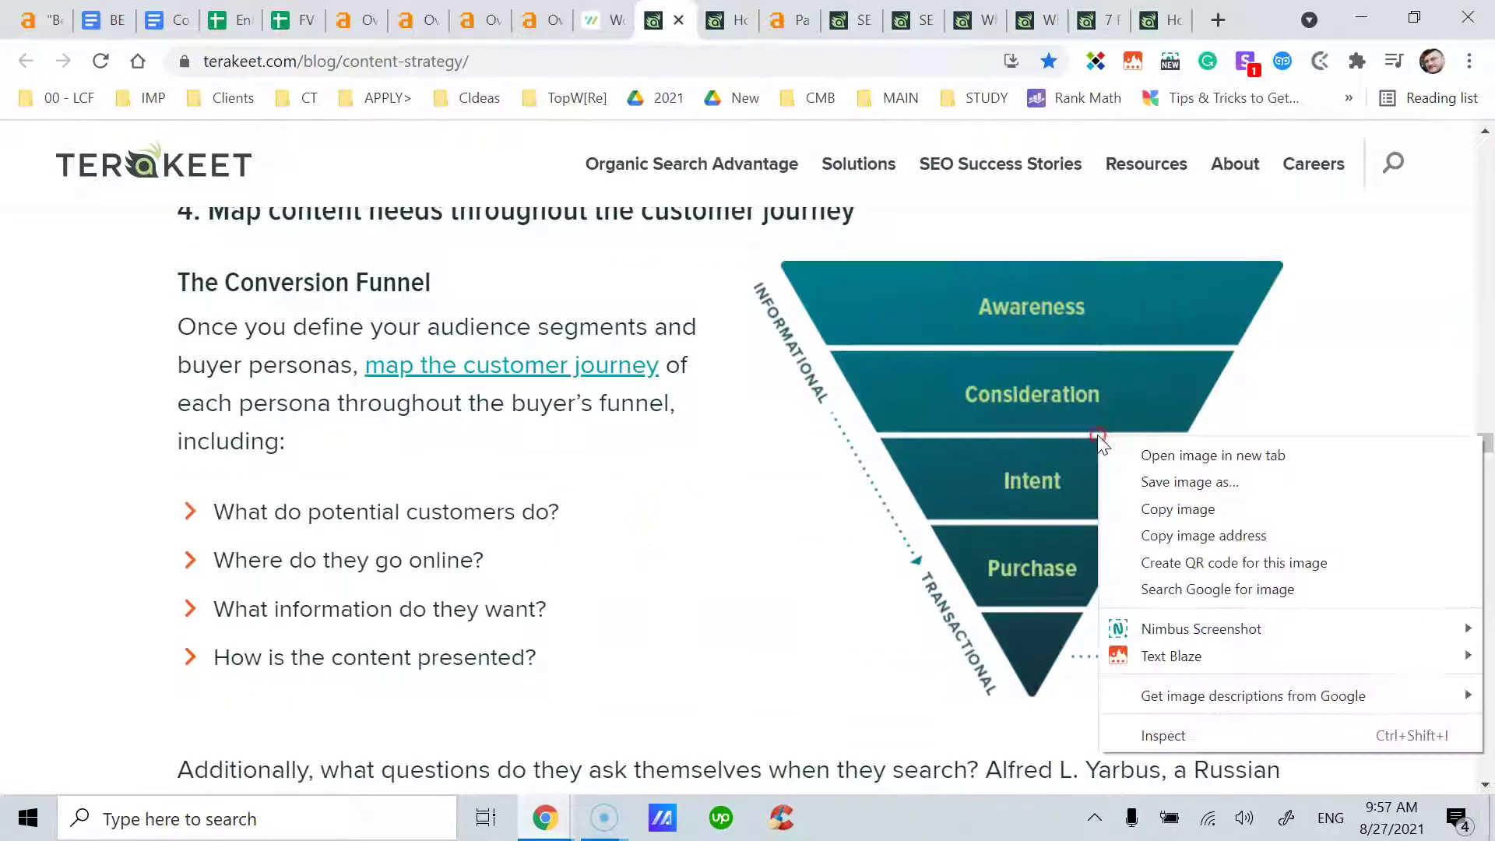
click(1230, 482)
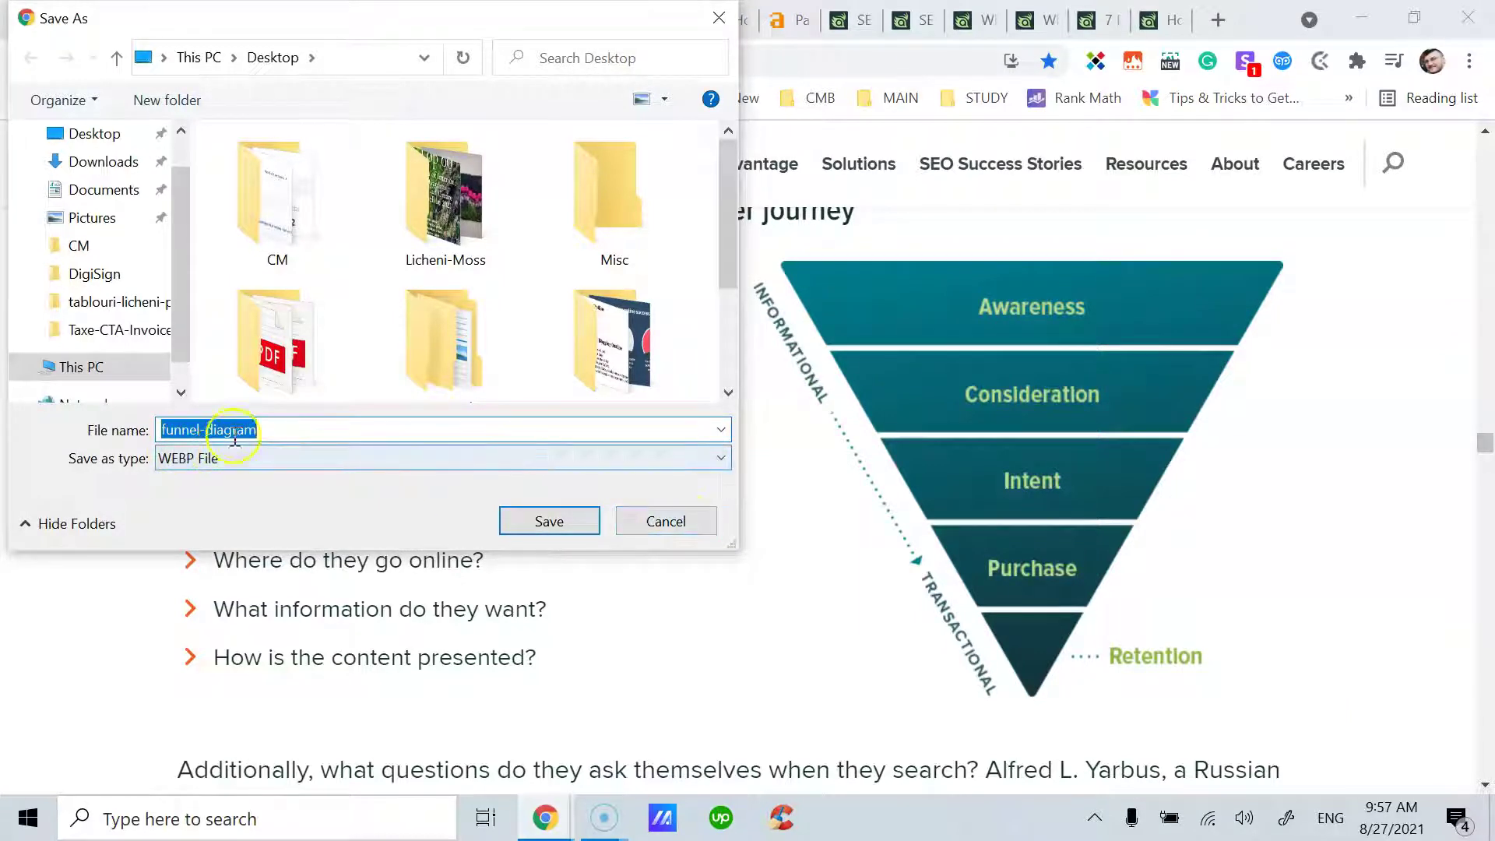
click(666, 525)
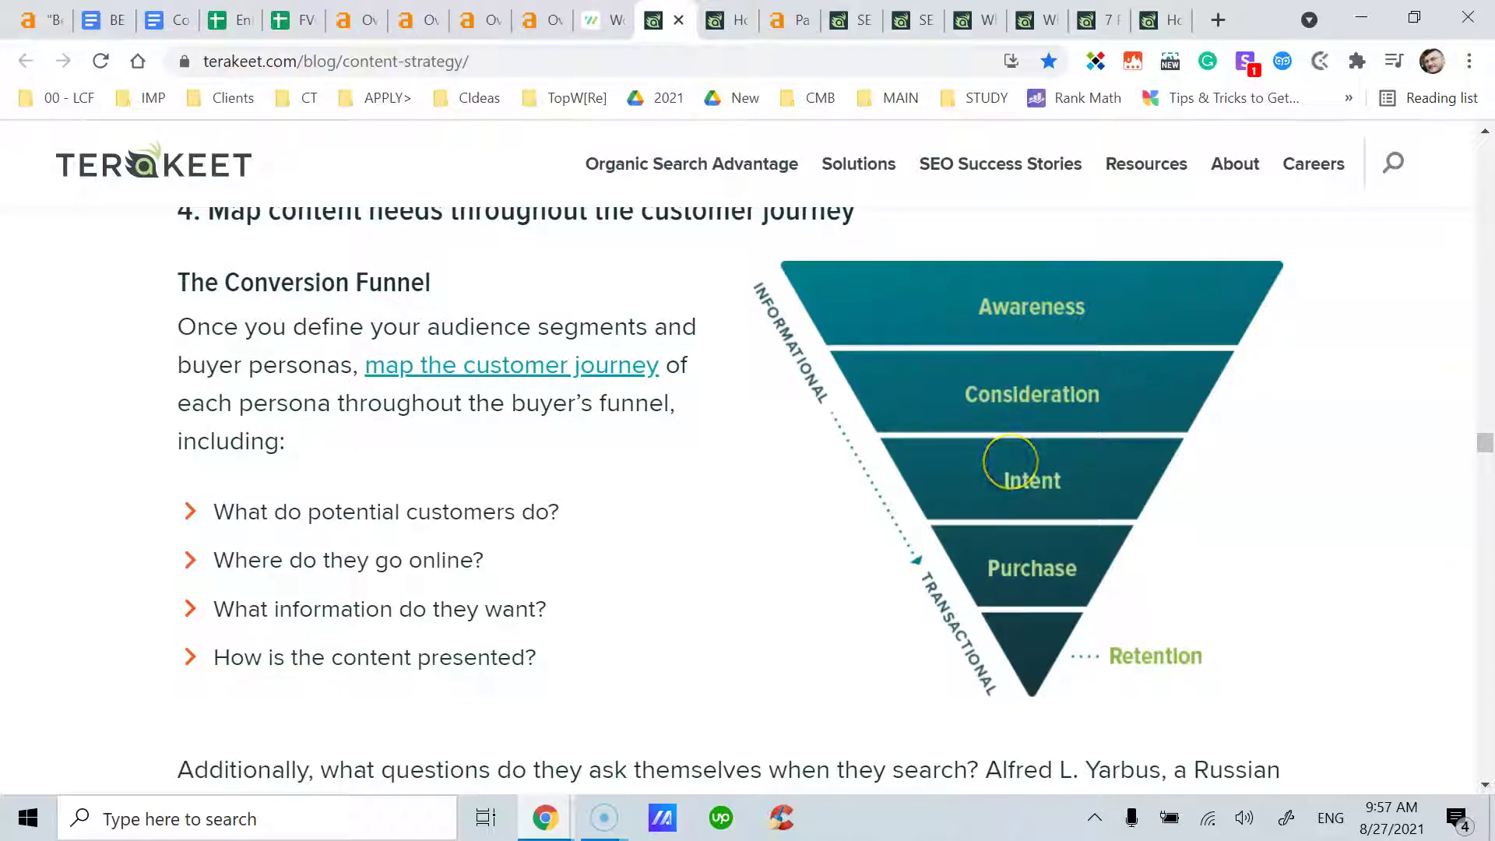
Check the suggested file name and type of the painting below the conversion funnel in the image save dialog, and cancel without saving
scroll(948, 467, down, 4)
scroll(948, 468, down, 5)
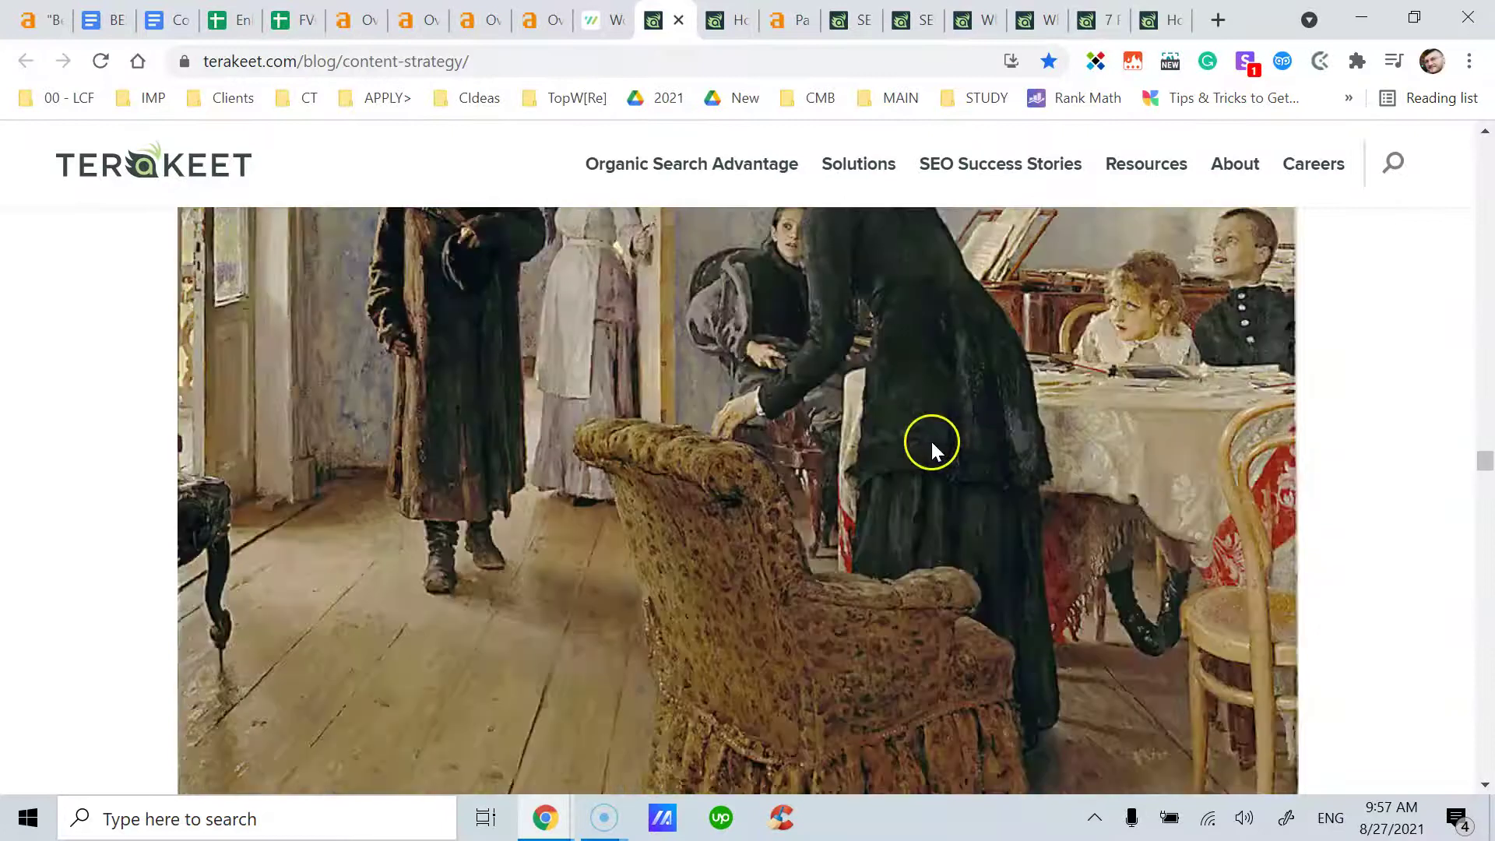
right_click(940, 428)
click(994, 470)
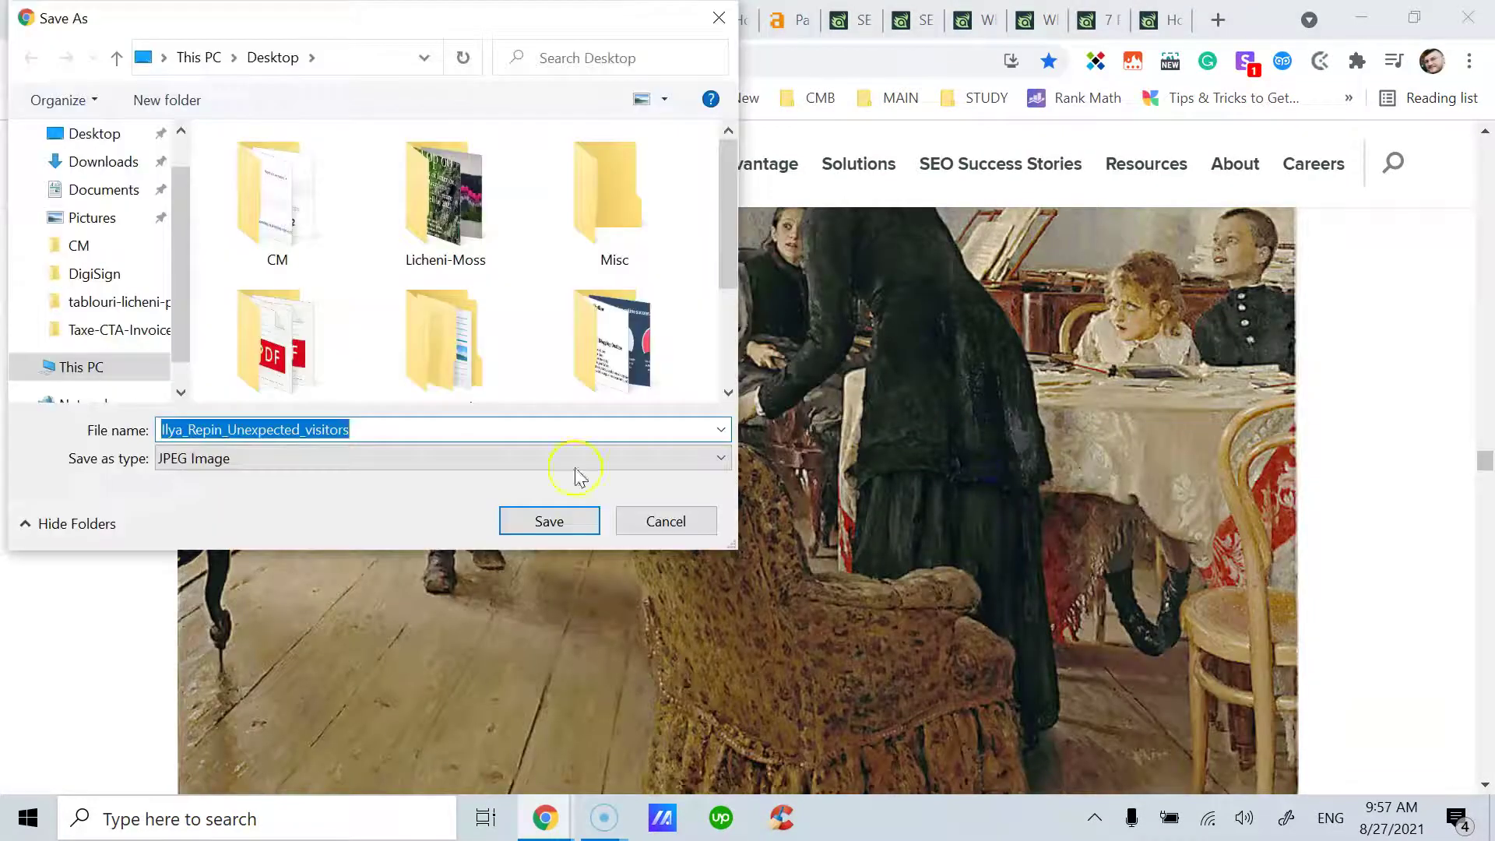
click(666, 521)
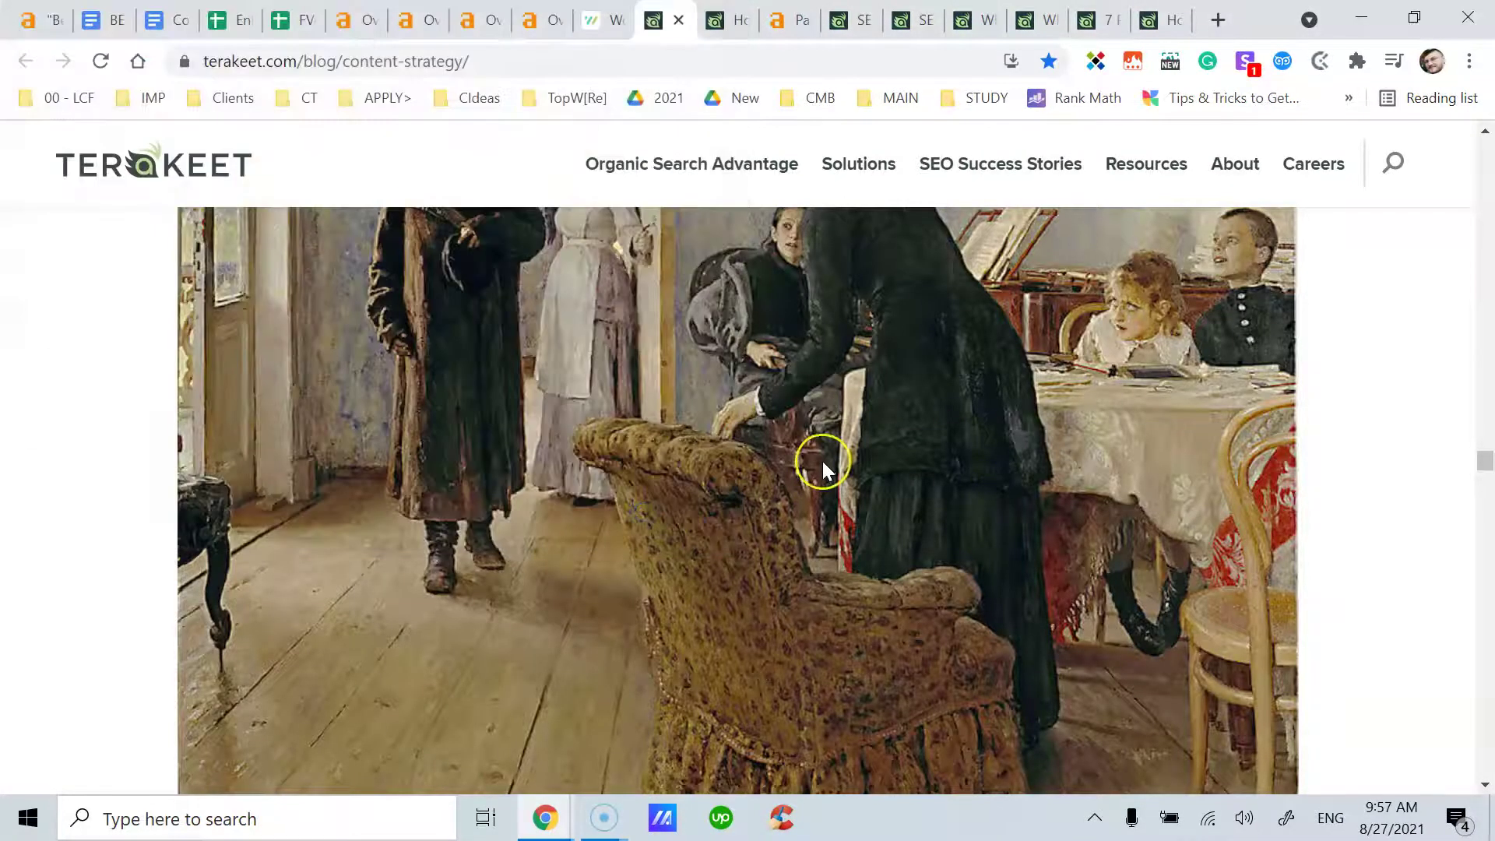
Examine how the painting supports the eye movements study text between the conversion funnel diagram and the funnel stages section
scroll(824, 461, up, 1)
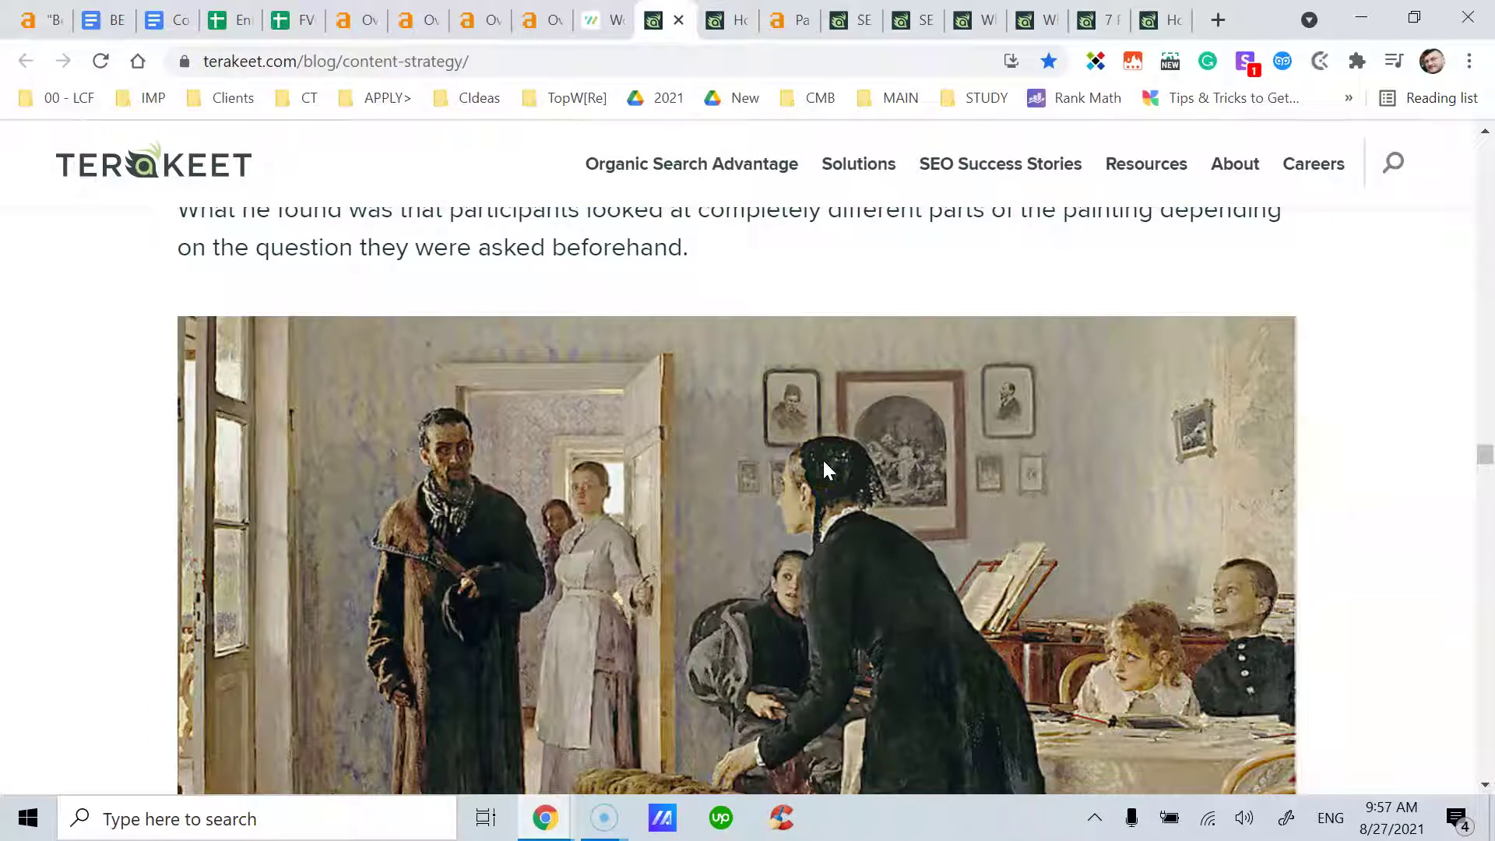
scroll(822, 458, down, 5)
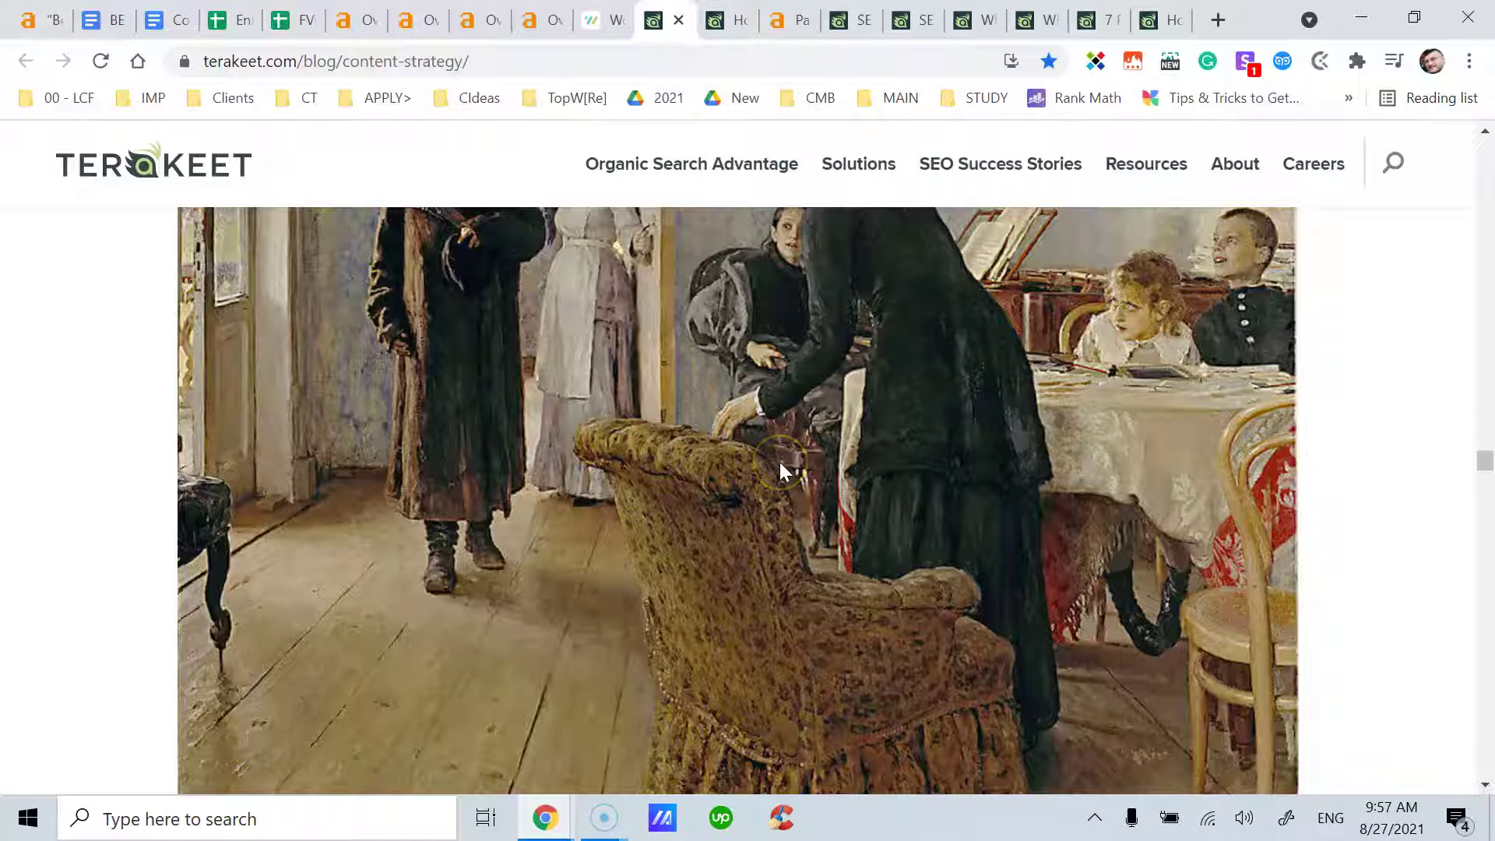
scroll(781, 468, down, 5)
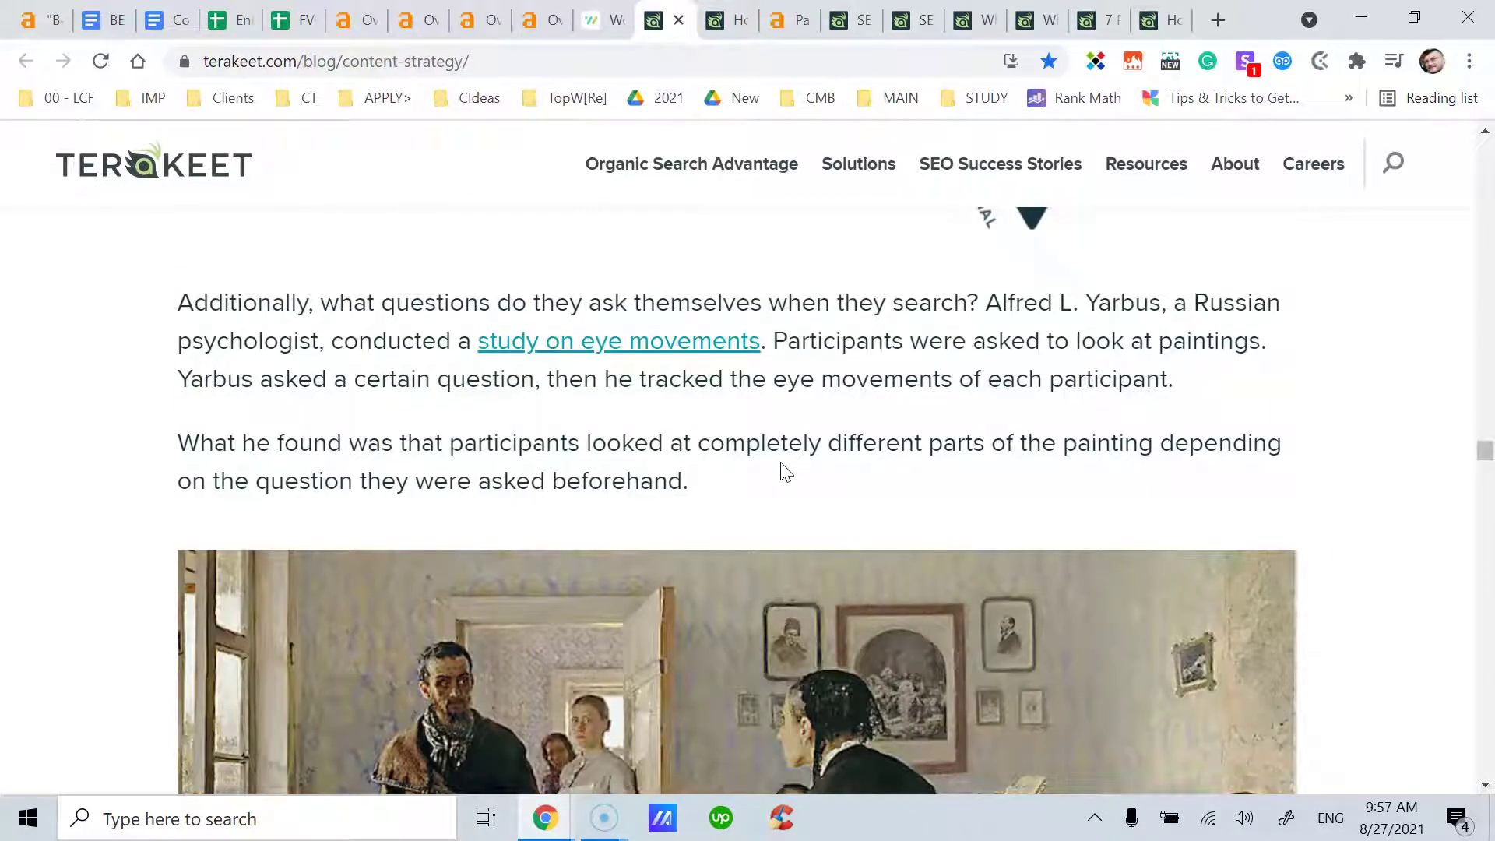
scroll(786, 471, up, 5)
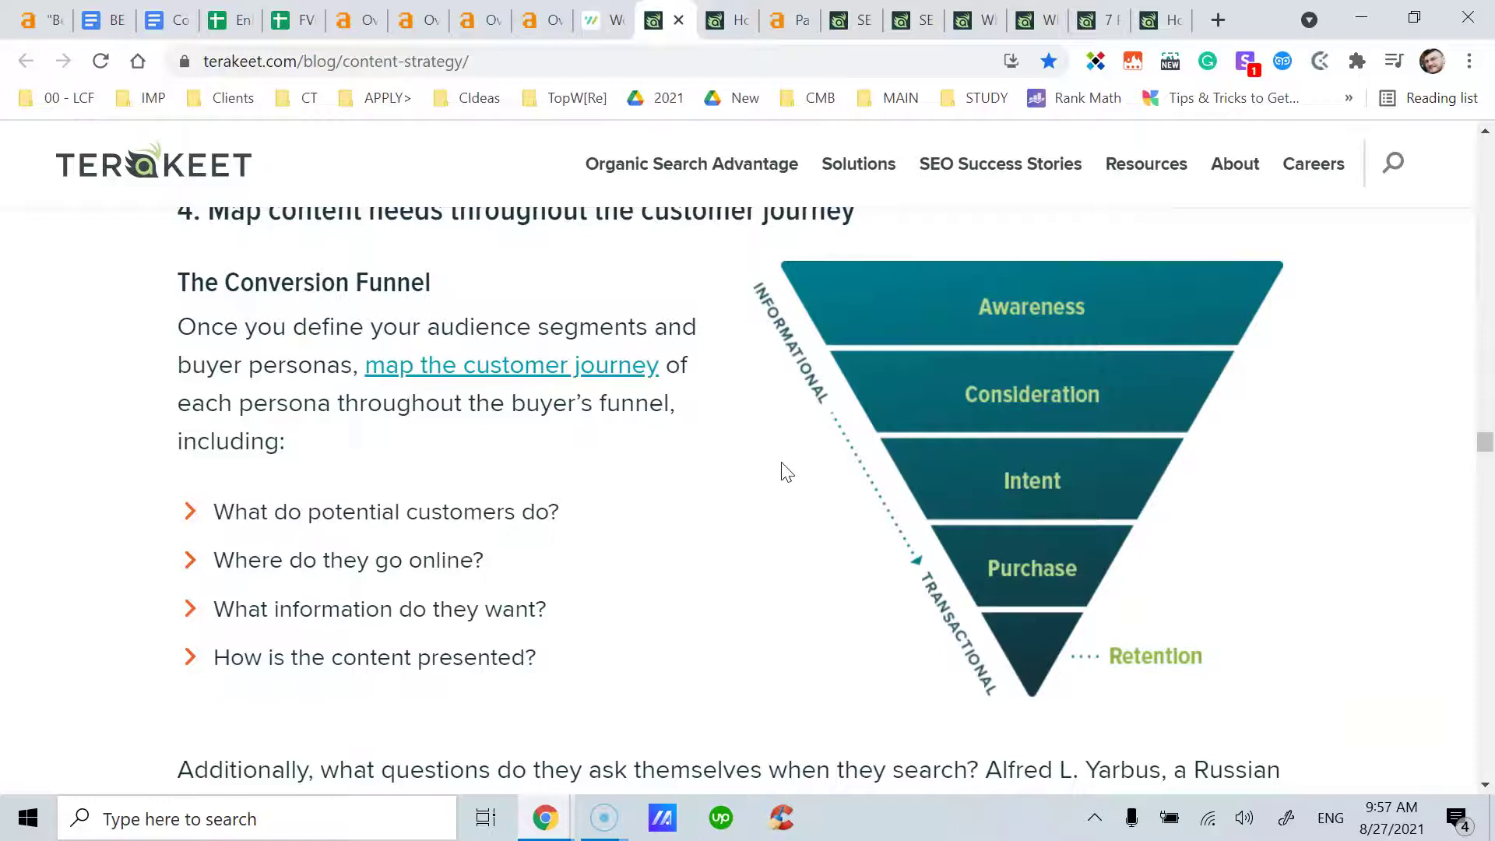
scroll(786, 471, down, 4)
scroll(786, 468, down, 4)
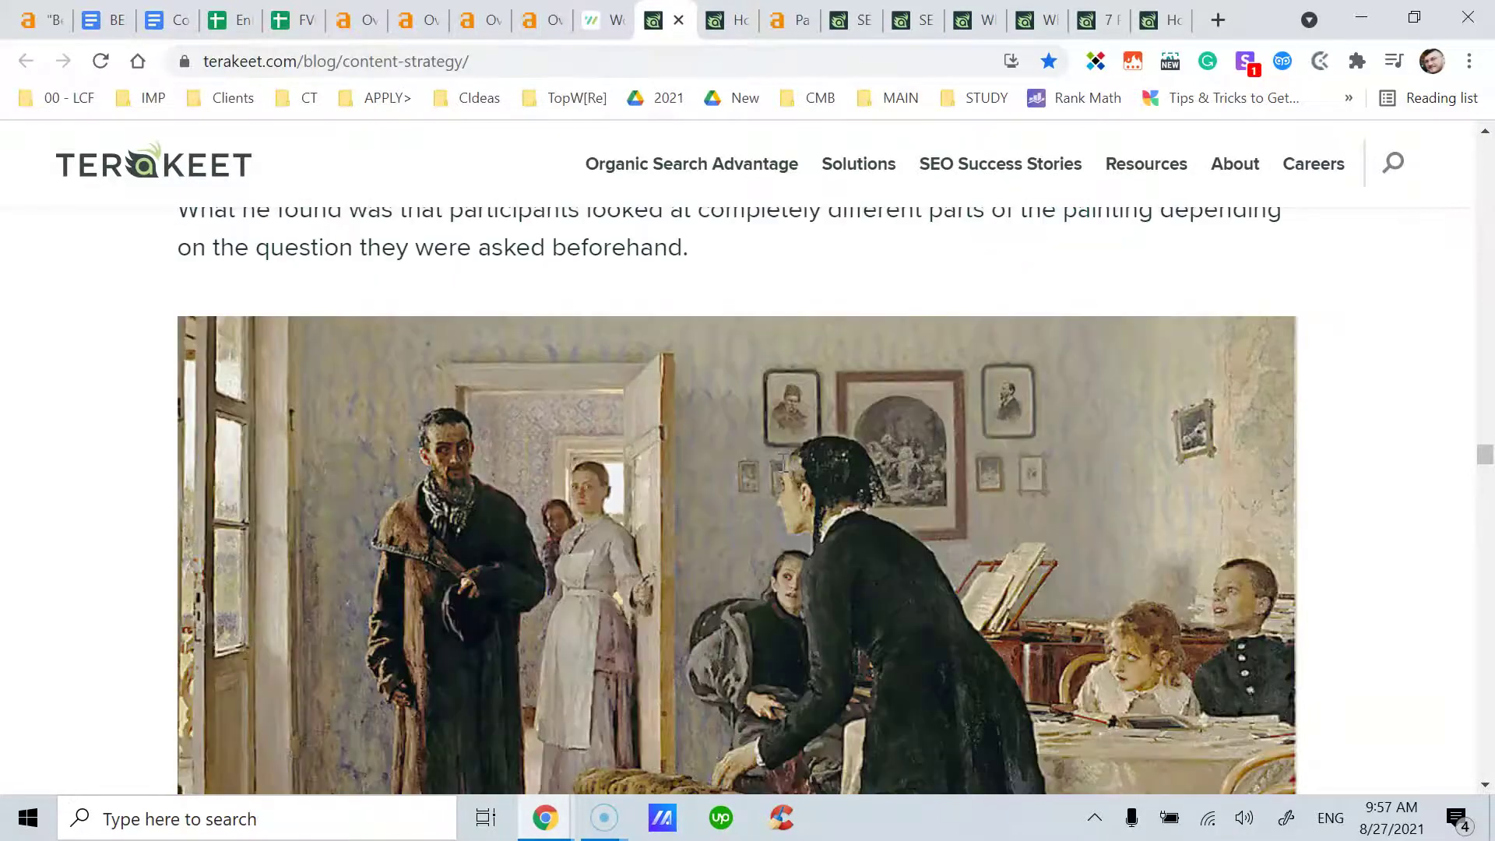
scroll(782, 464, down, 2)
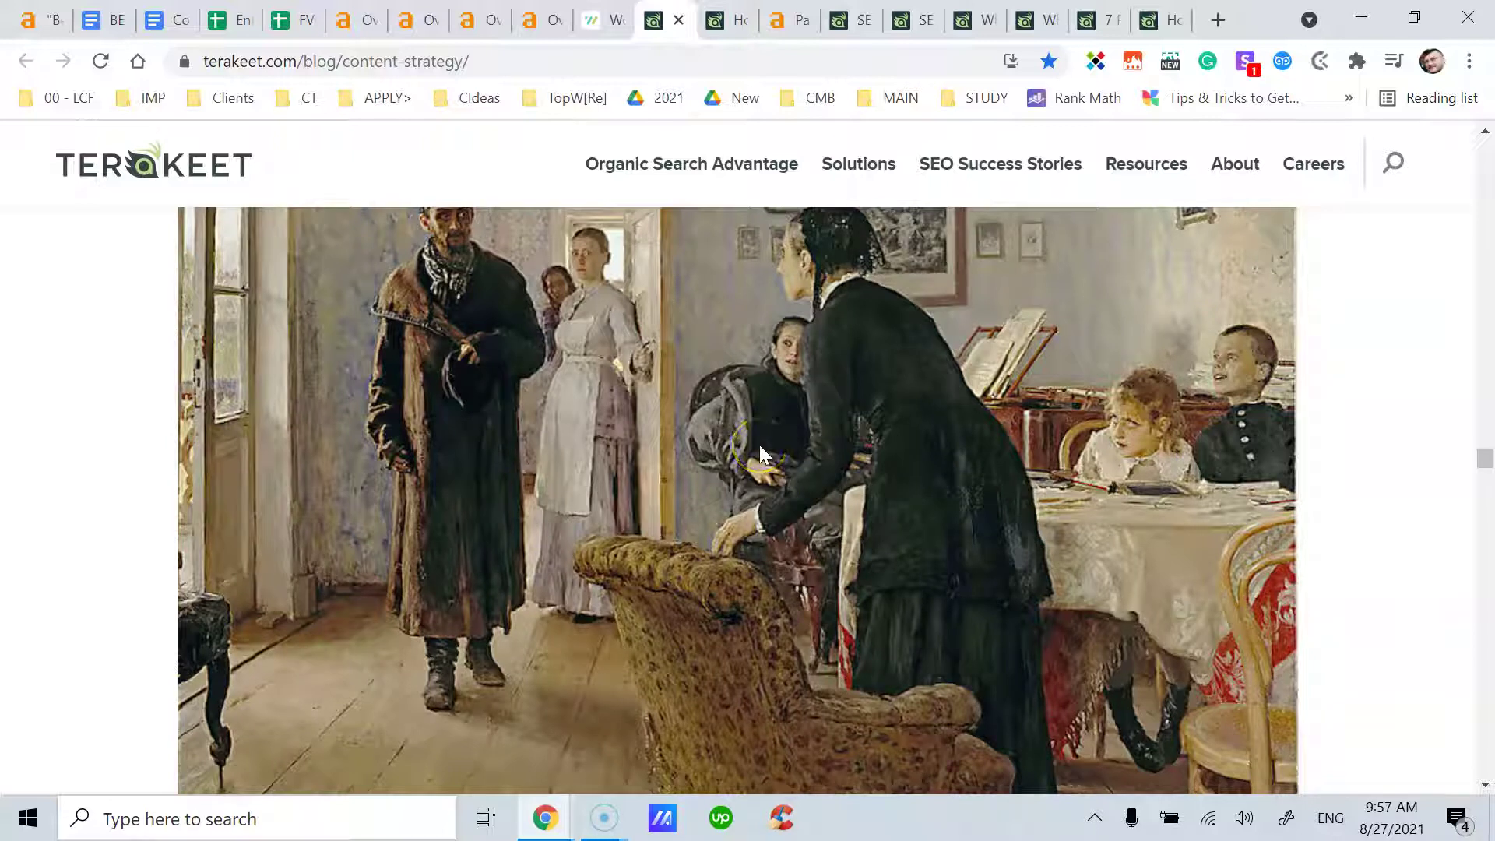
scroll(759, 446, up, 10)
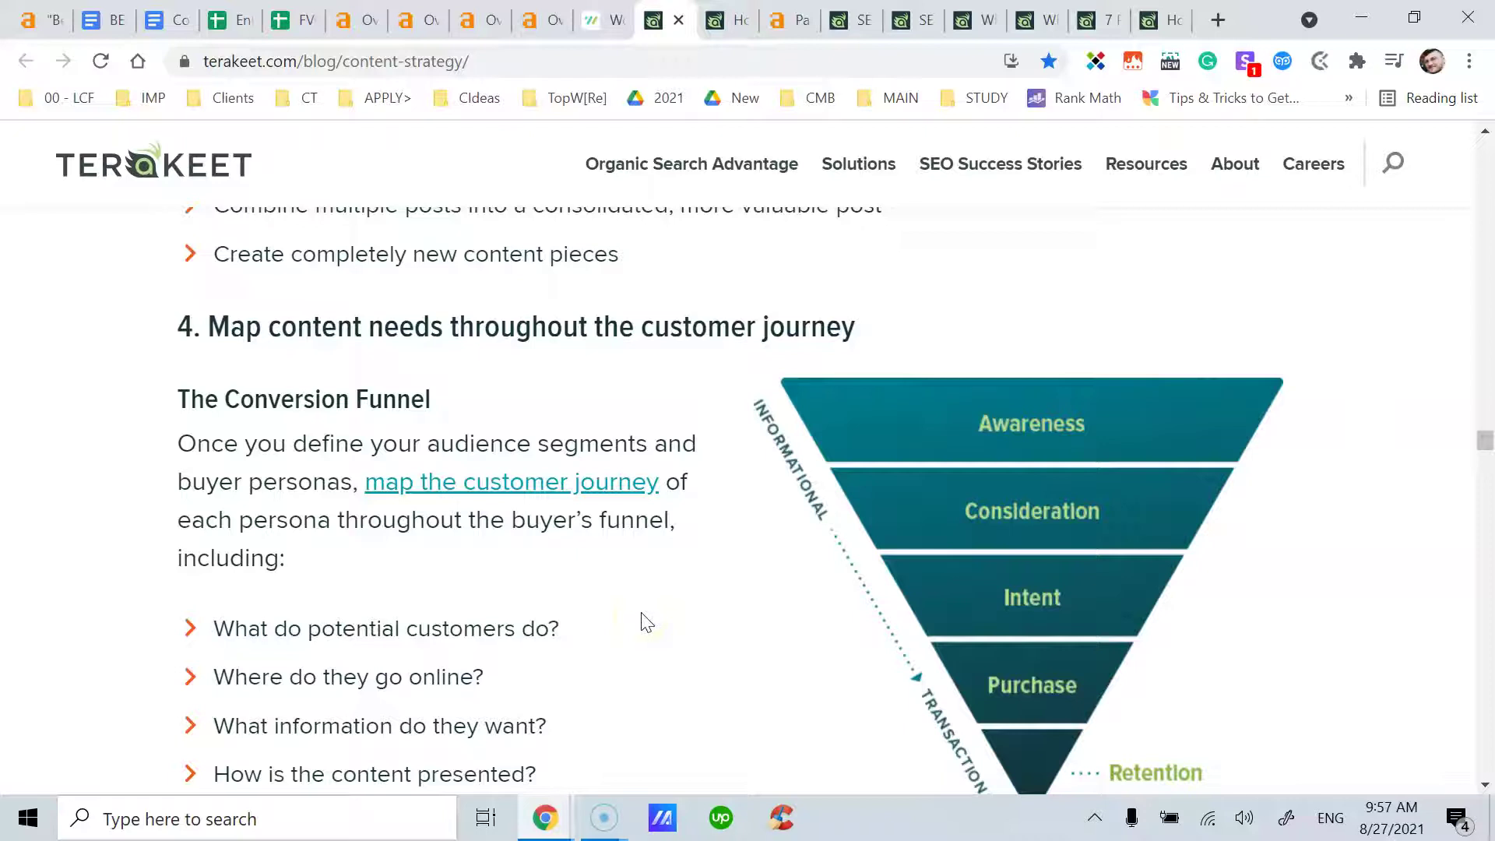
scroll(647, 623, down, 18)
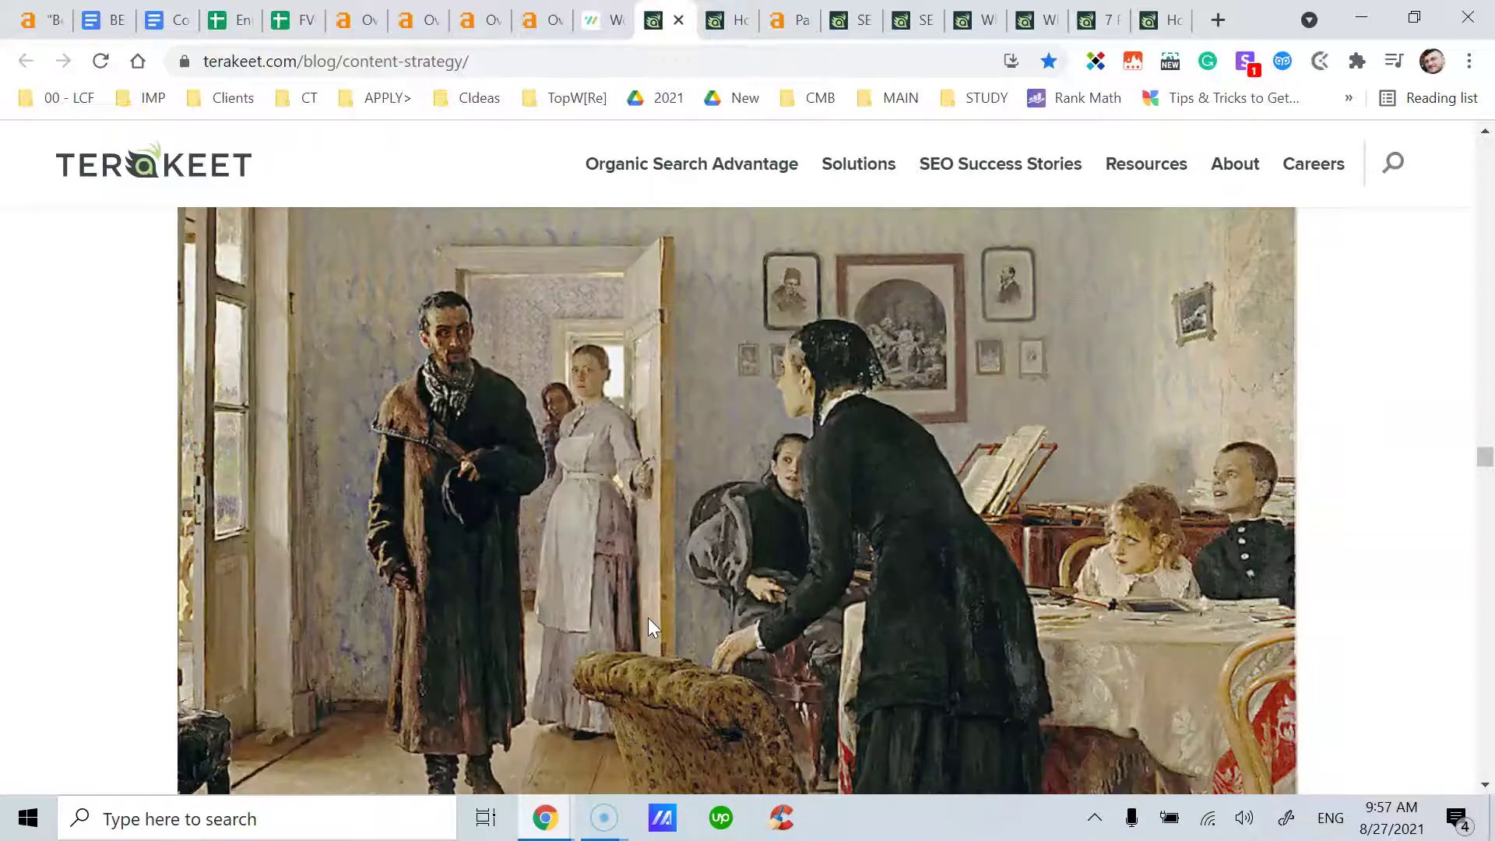
Examine the "Create Better Content. At Scale." call-to-action banner and how it follows the "Targeting stages of the funnel" text
scroll(653, 627, down, 2)
scroll(654, 621, down, 5)
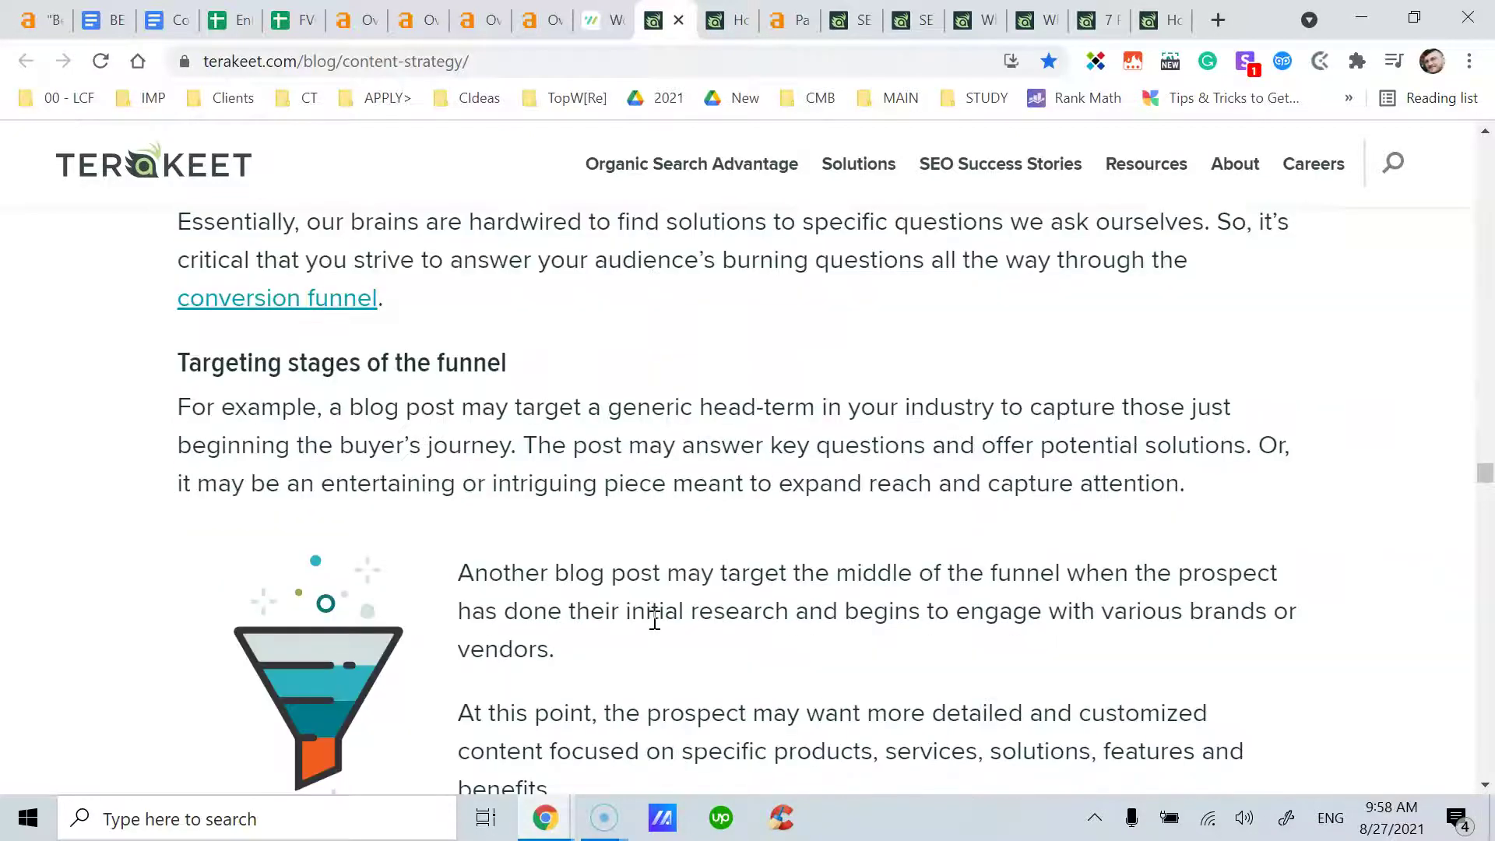
scroll(654, 621, down, 14)
scroll(667, 612, up, 4)
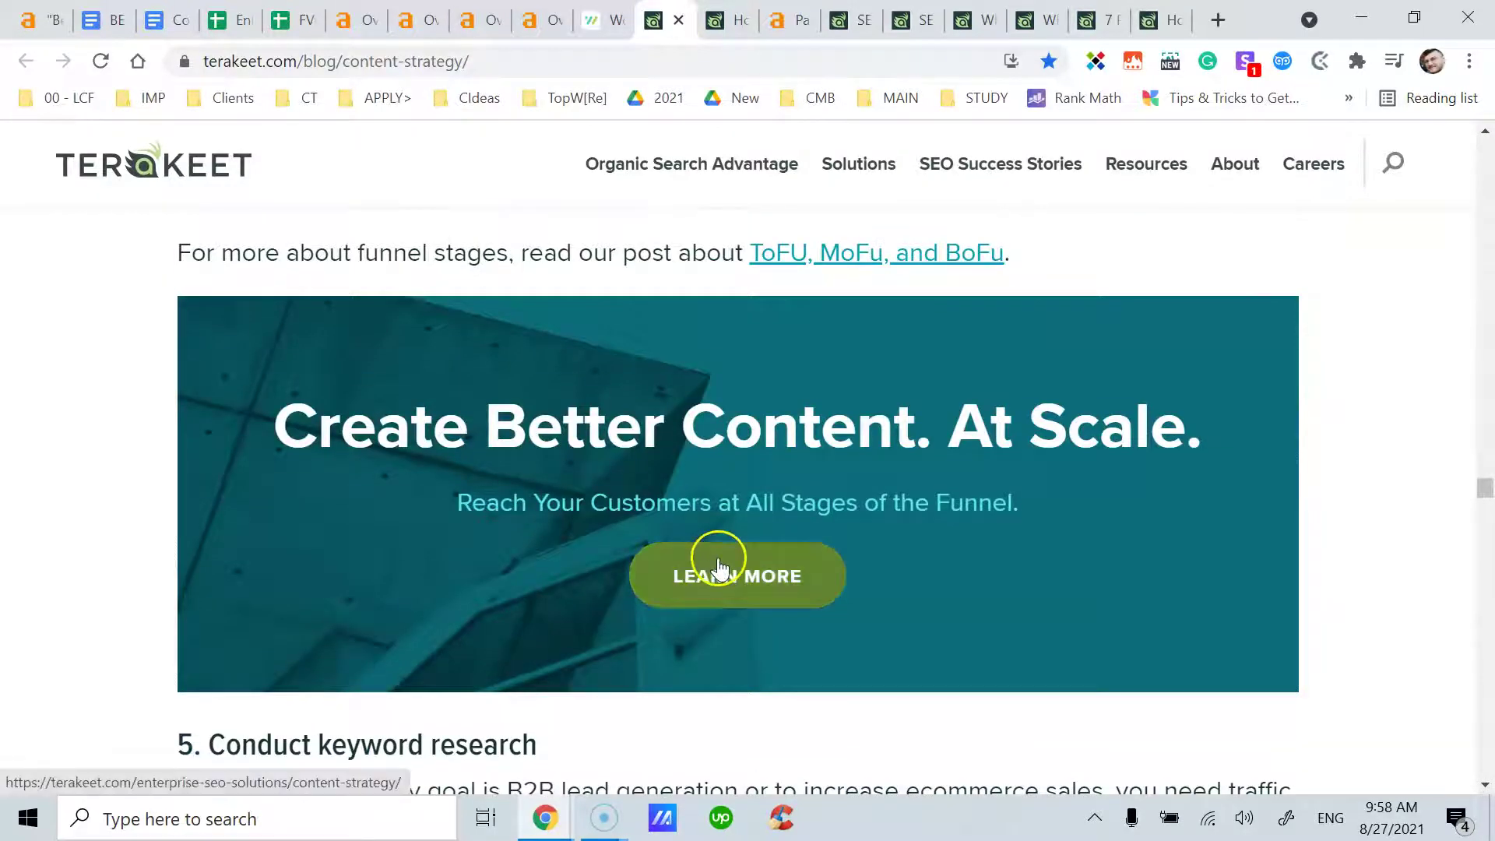
click(21, 809)
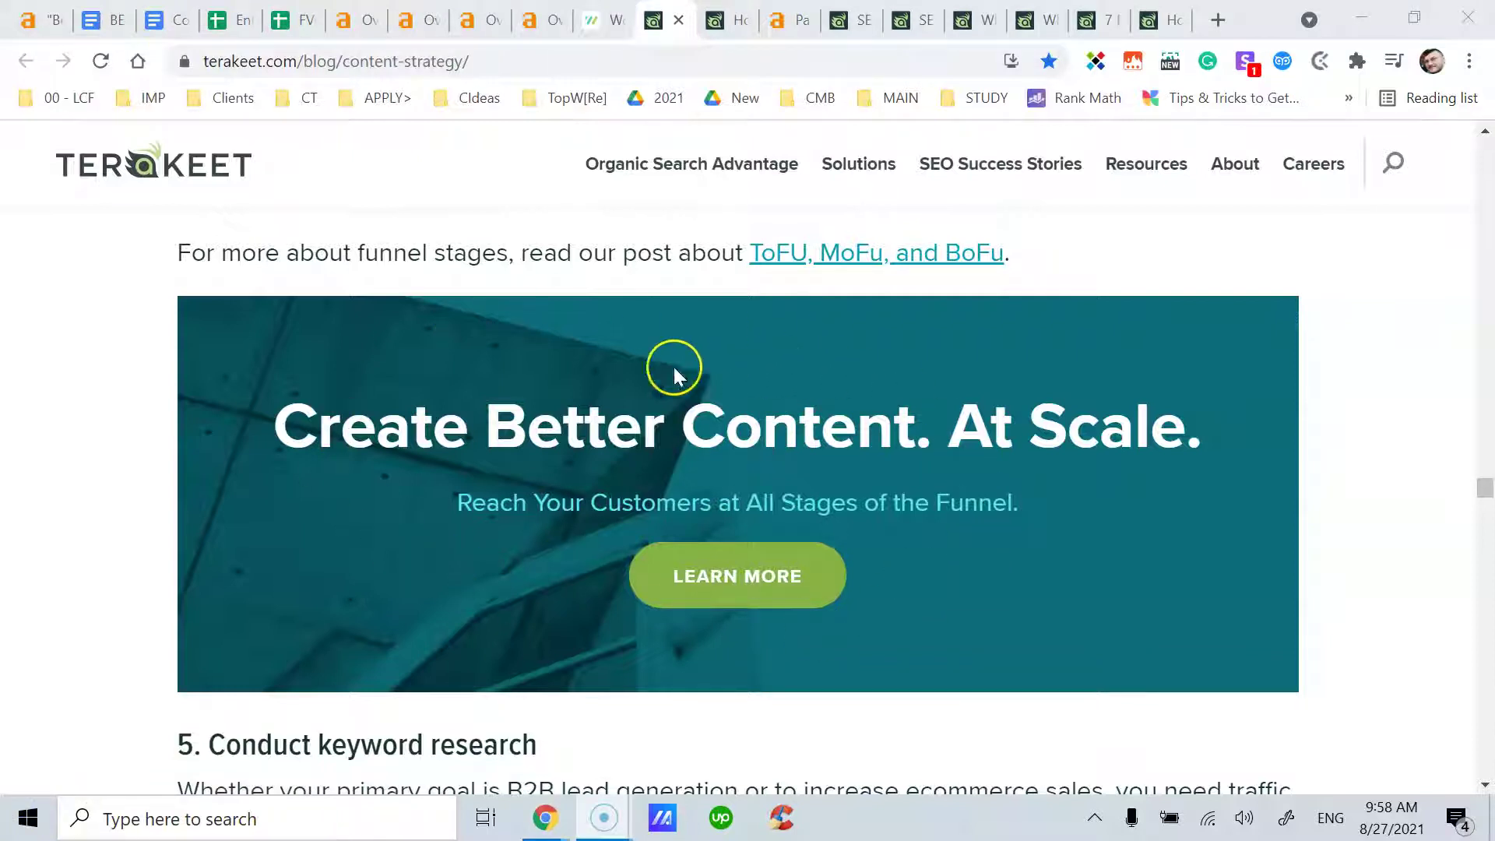
scroll(961, 537, up, 1)
scroll(960, 537, down, 1)
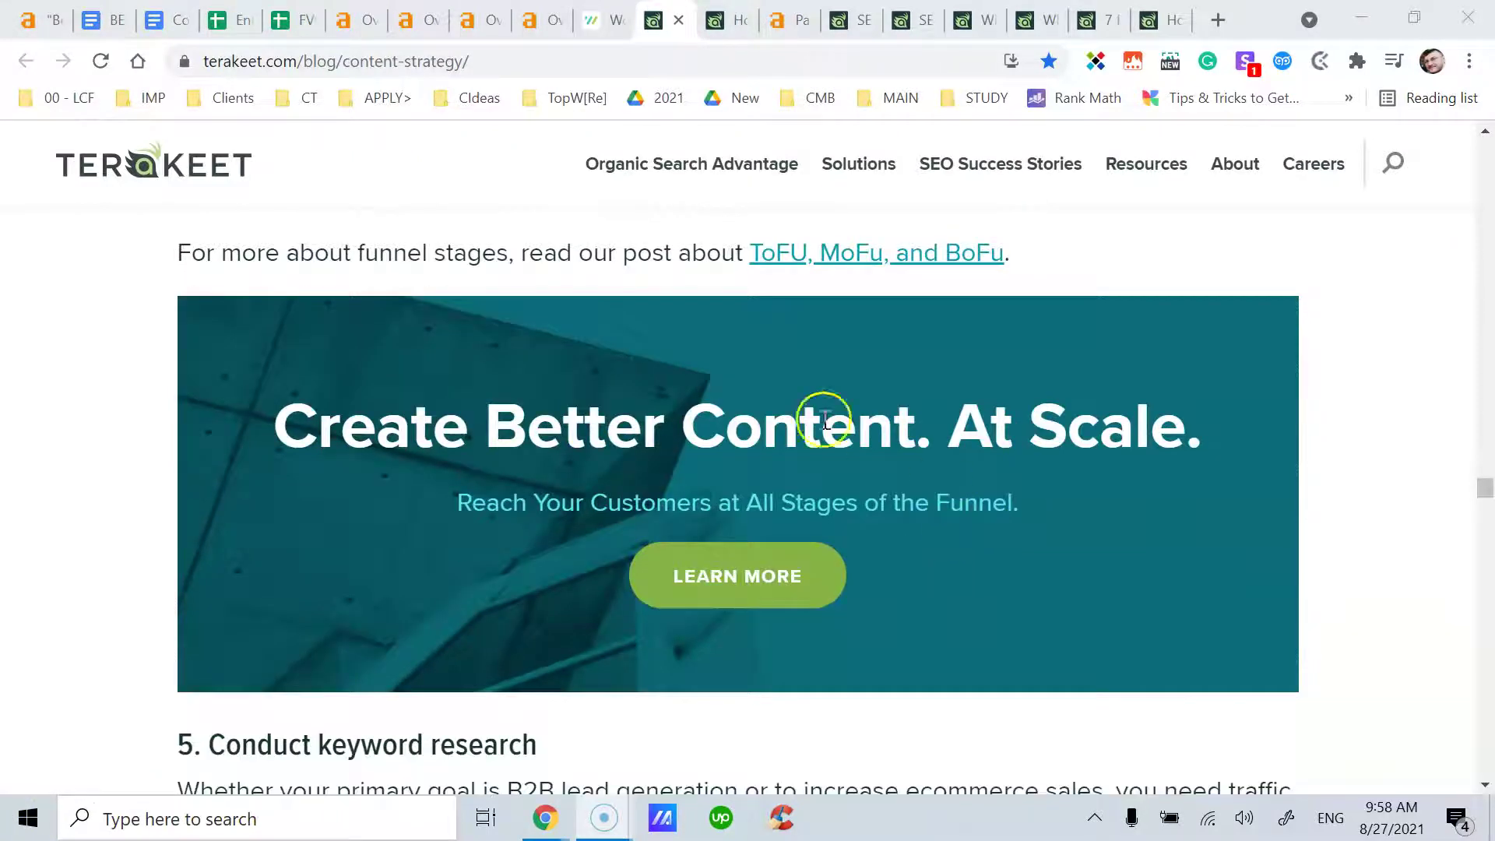
scroll(958, 513, up, 4)
scroll(900, 450, down, 4)
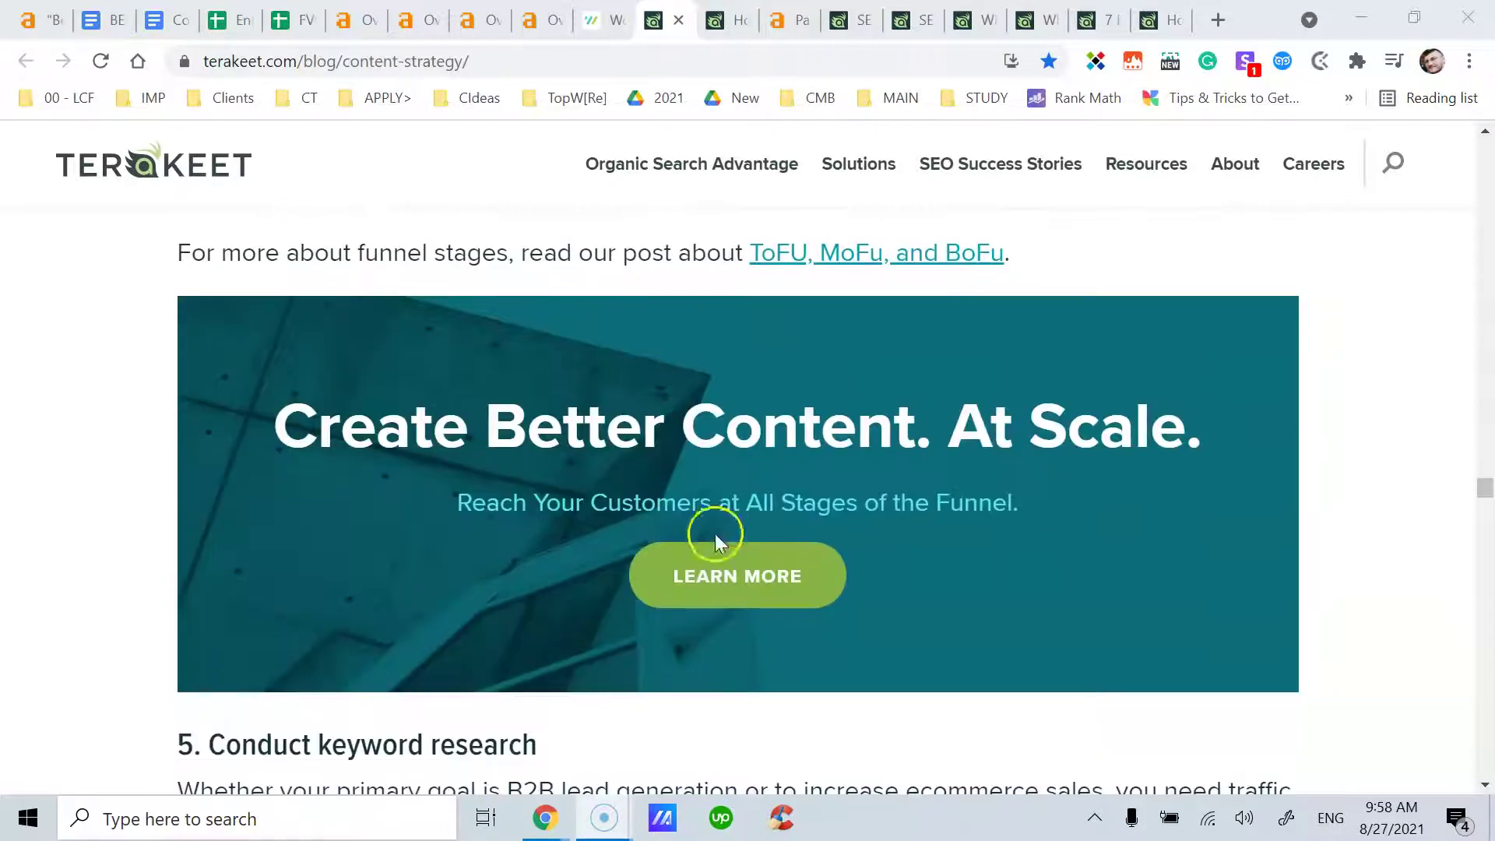
scroll(638, 394, up, 4)
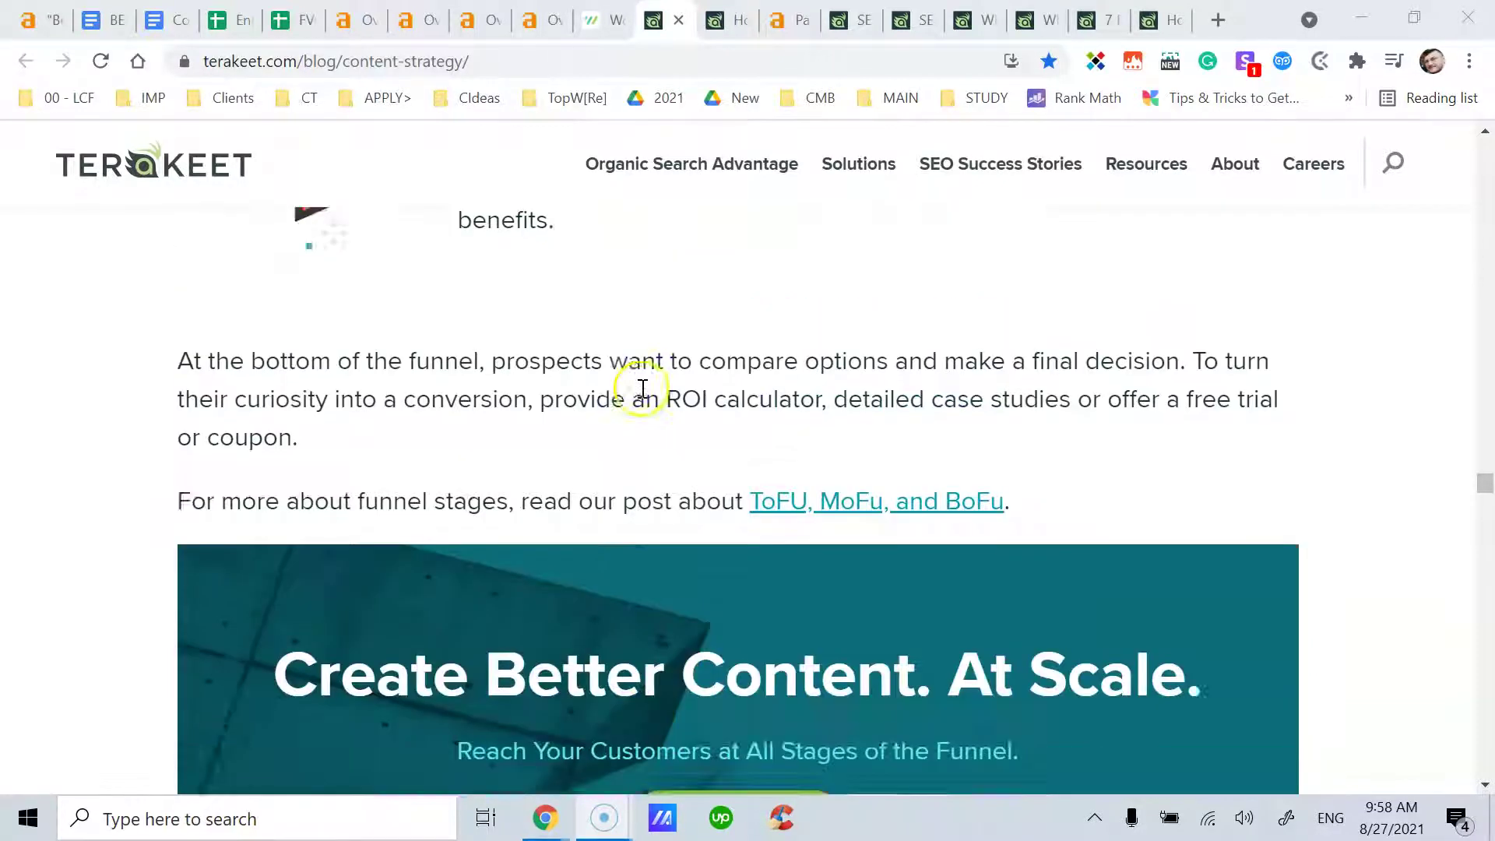
scroll(642, 399, down, 4)
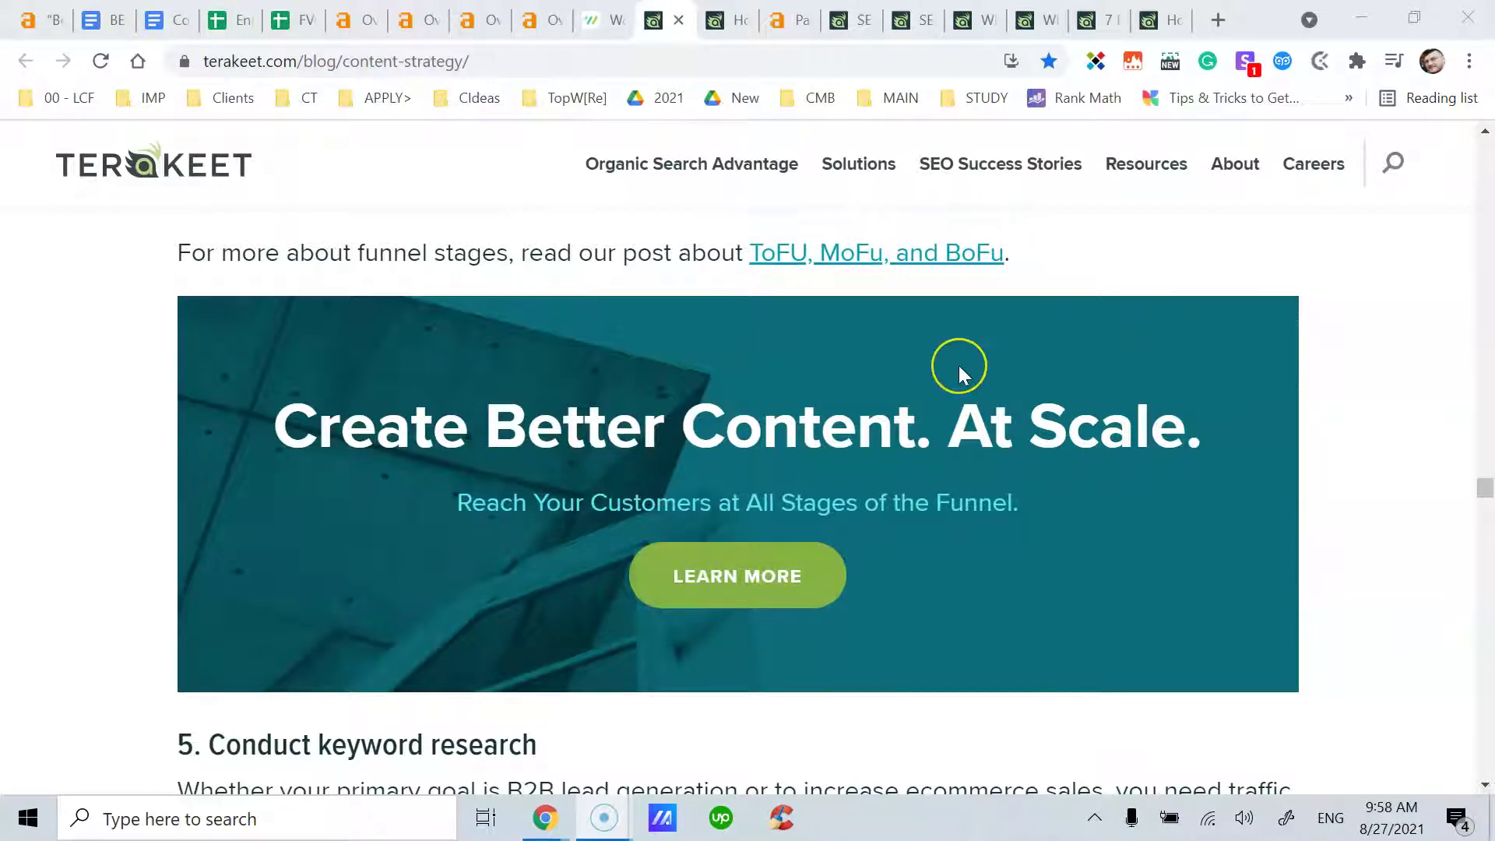
scroll(960, 373, down, 2)
scroll(960, 372, up, 10)
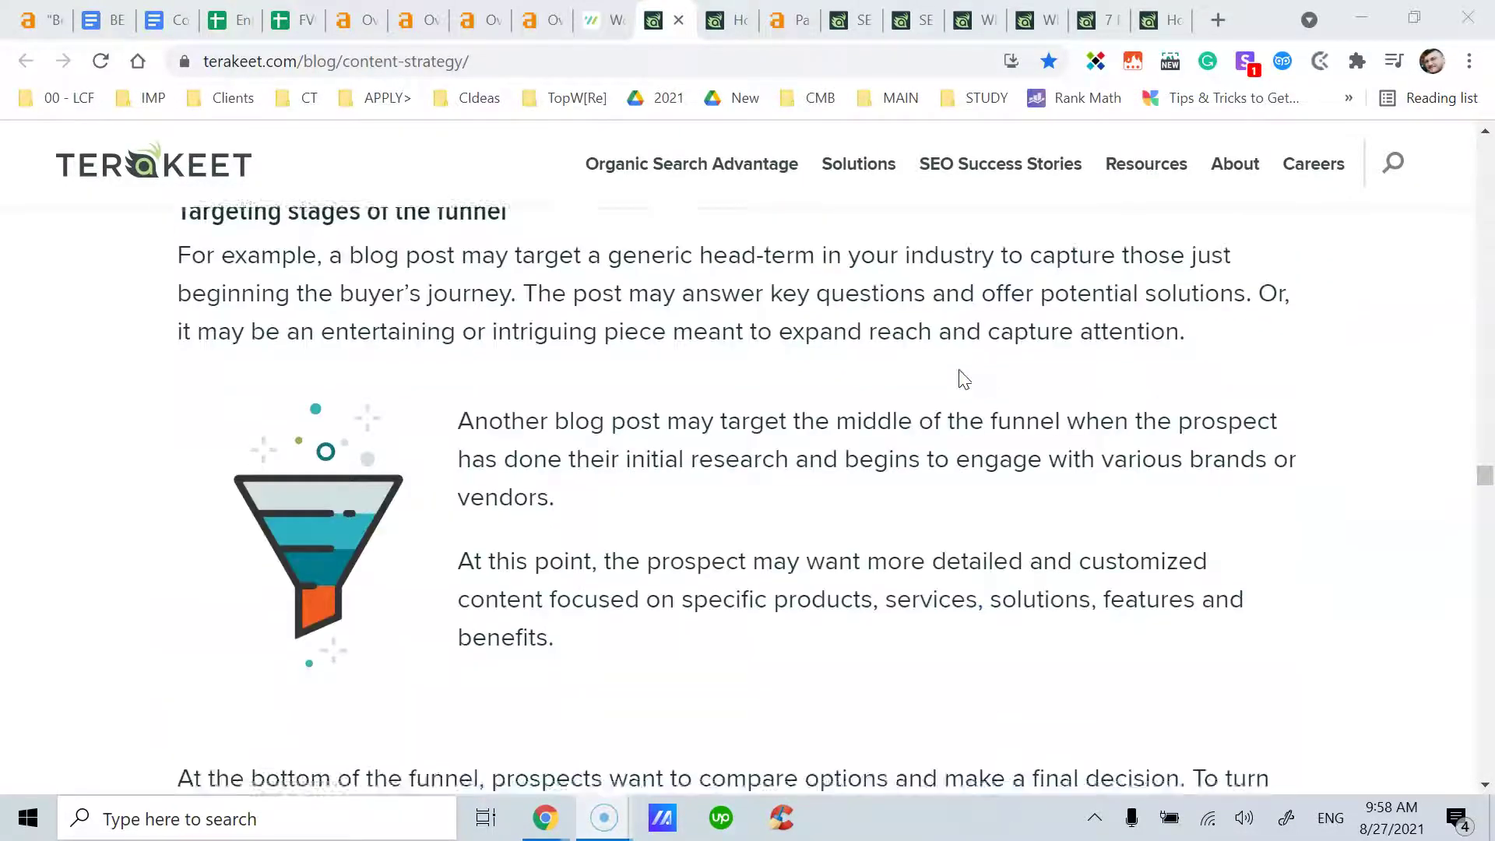
scroll(961, 377, down, 7)
click(697, 562)
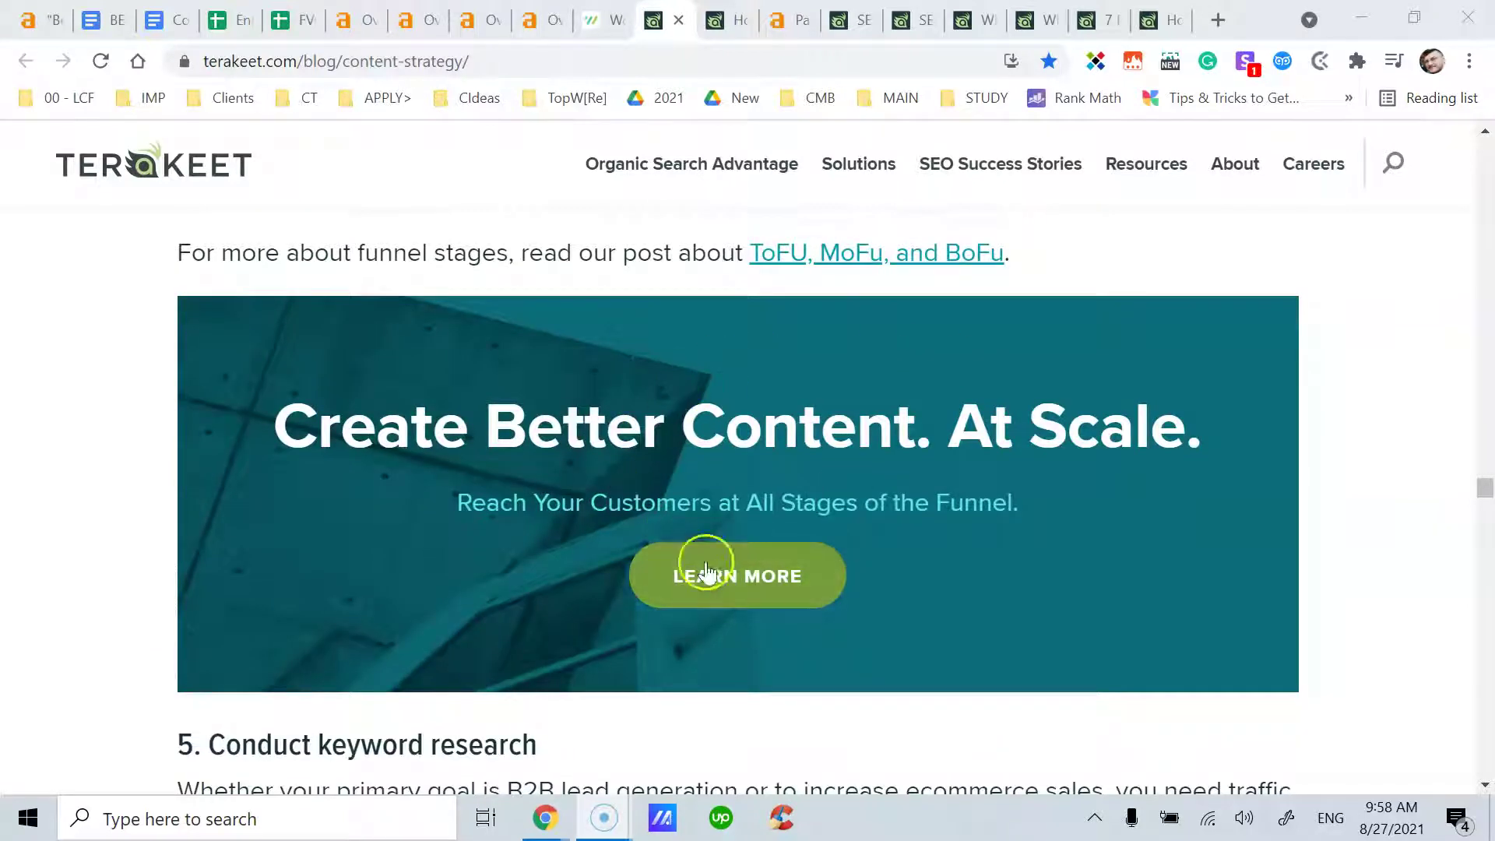
scroll(775, 408, up, 3)
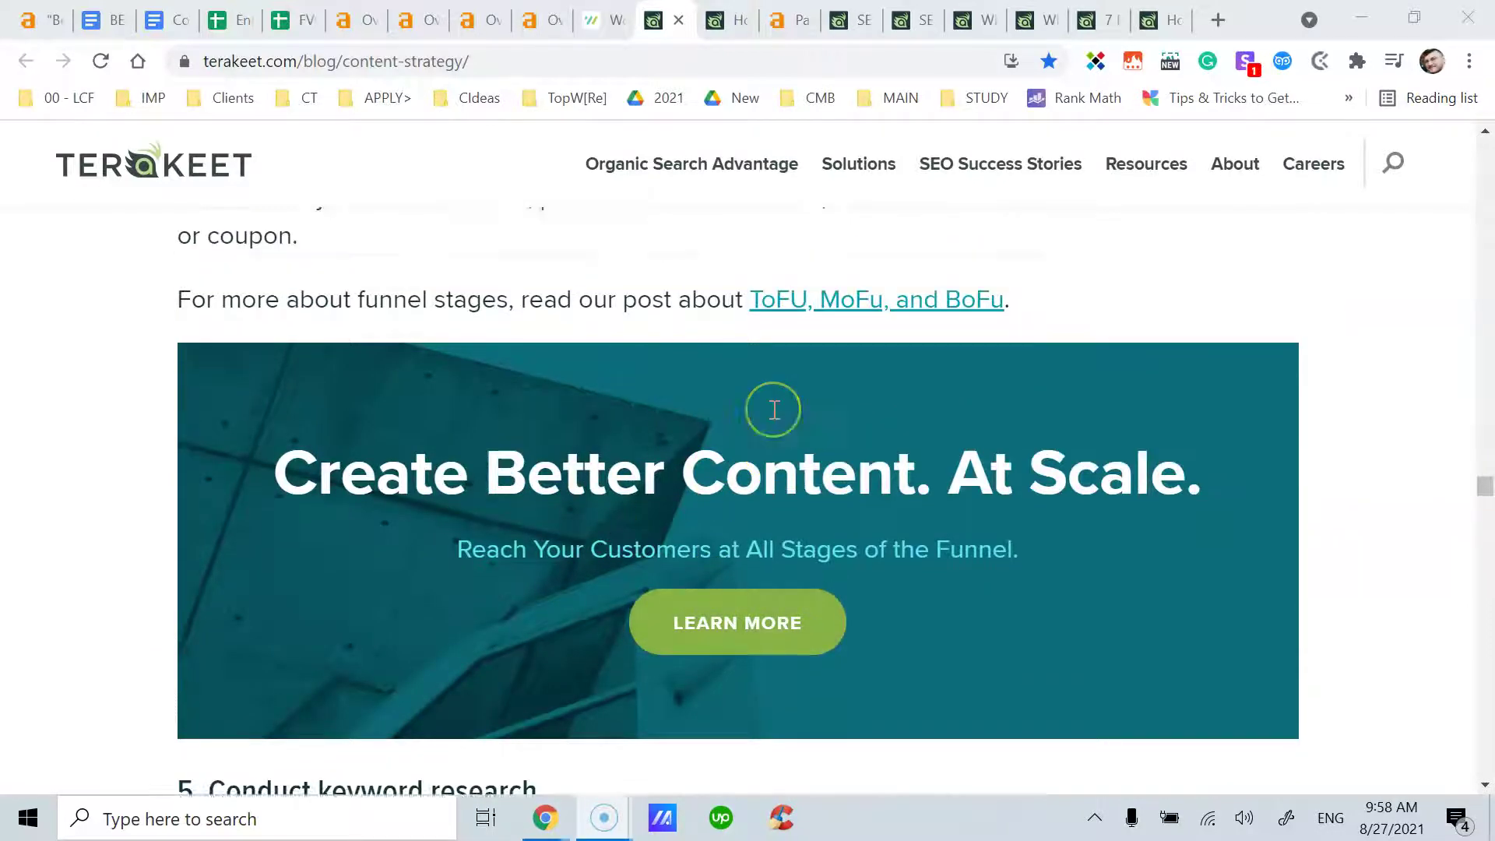
Skim the article from section 5 to the heading of section 15, looking at its resource cards, list boxes, icons and banners
scroll(774, 410, down, 15)
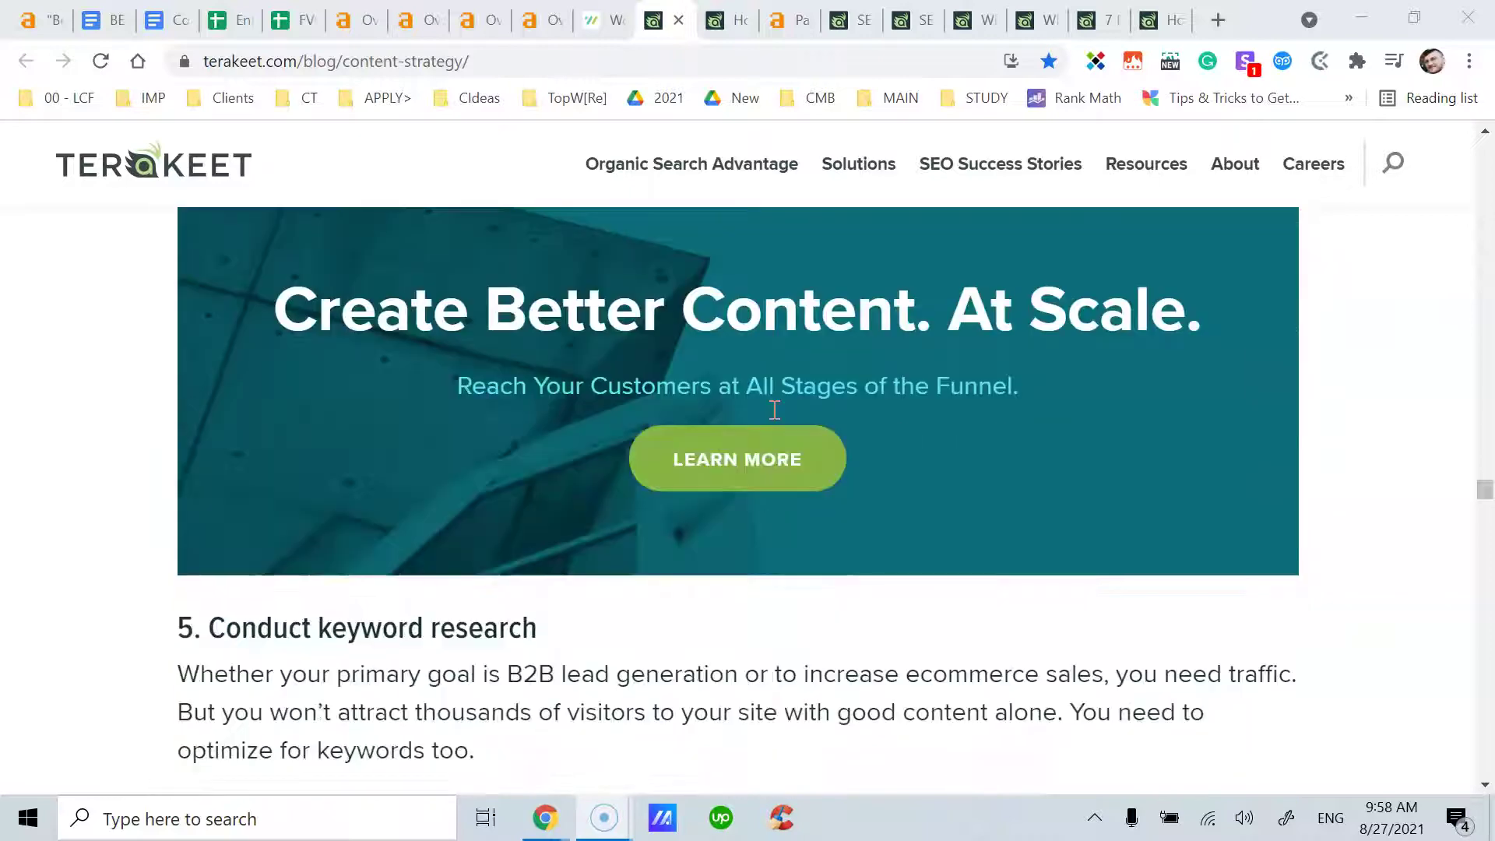
scroll(777, 425, down, 20)
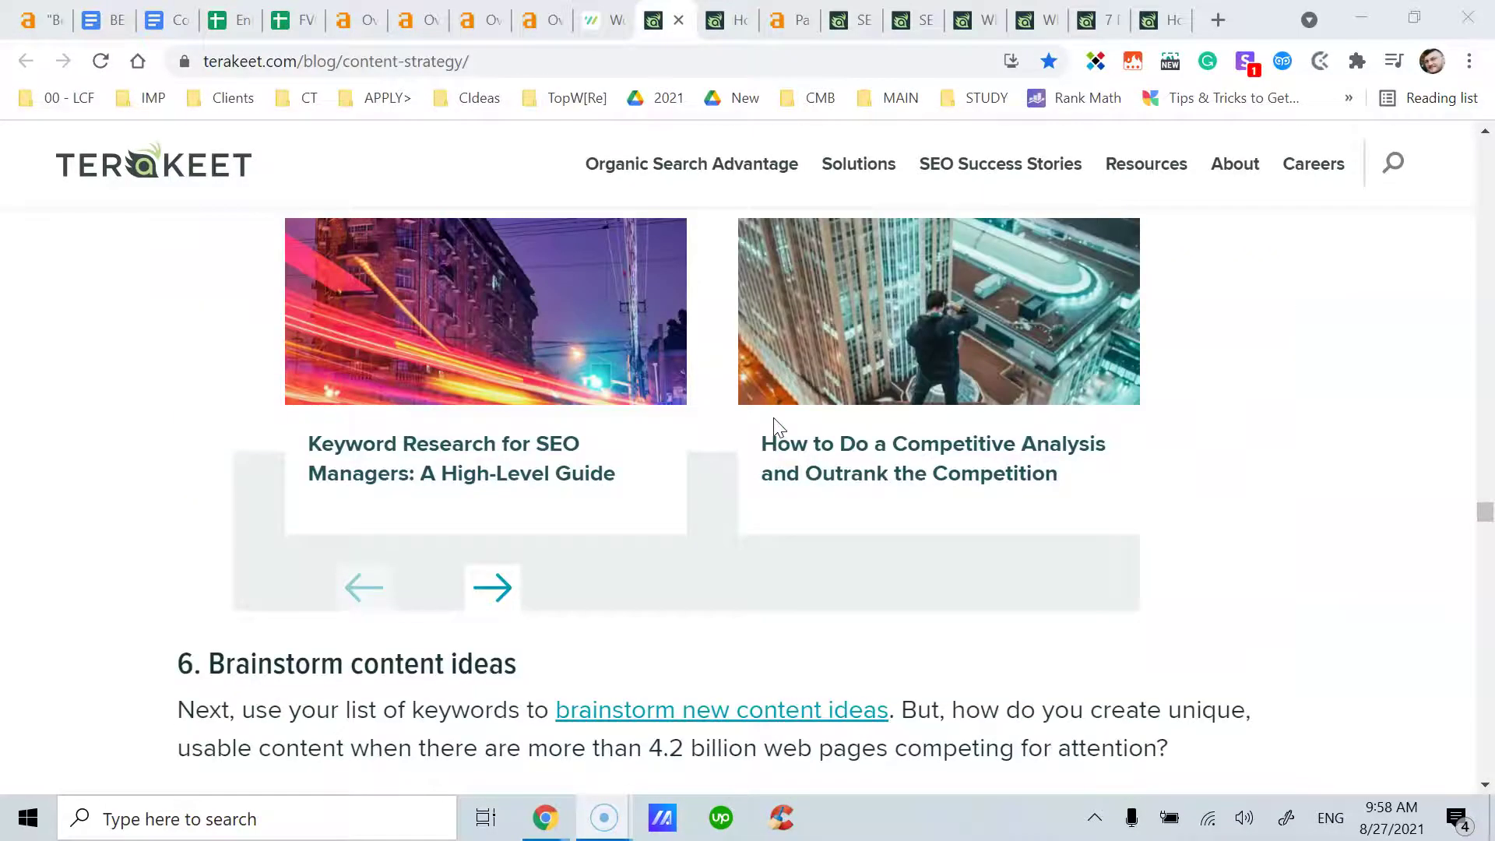
scroll(779, 427, down, 20)
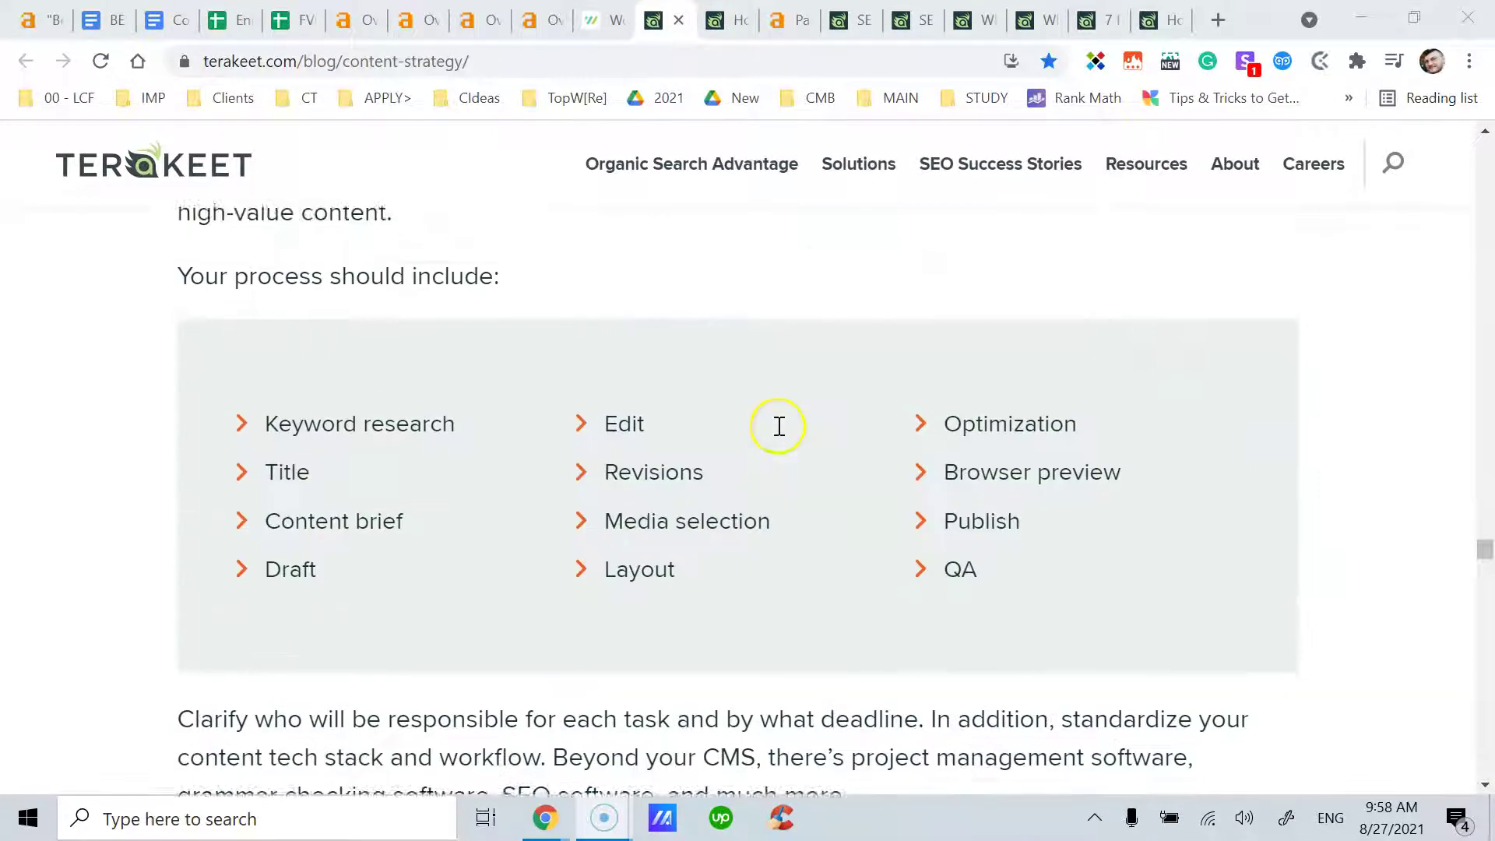
scroll(782, 427, down, 20)
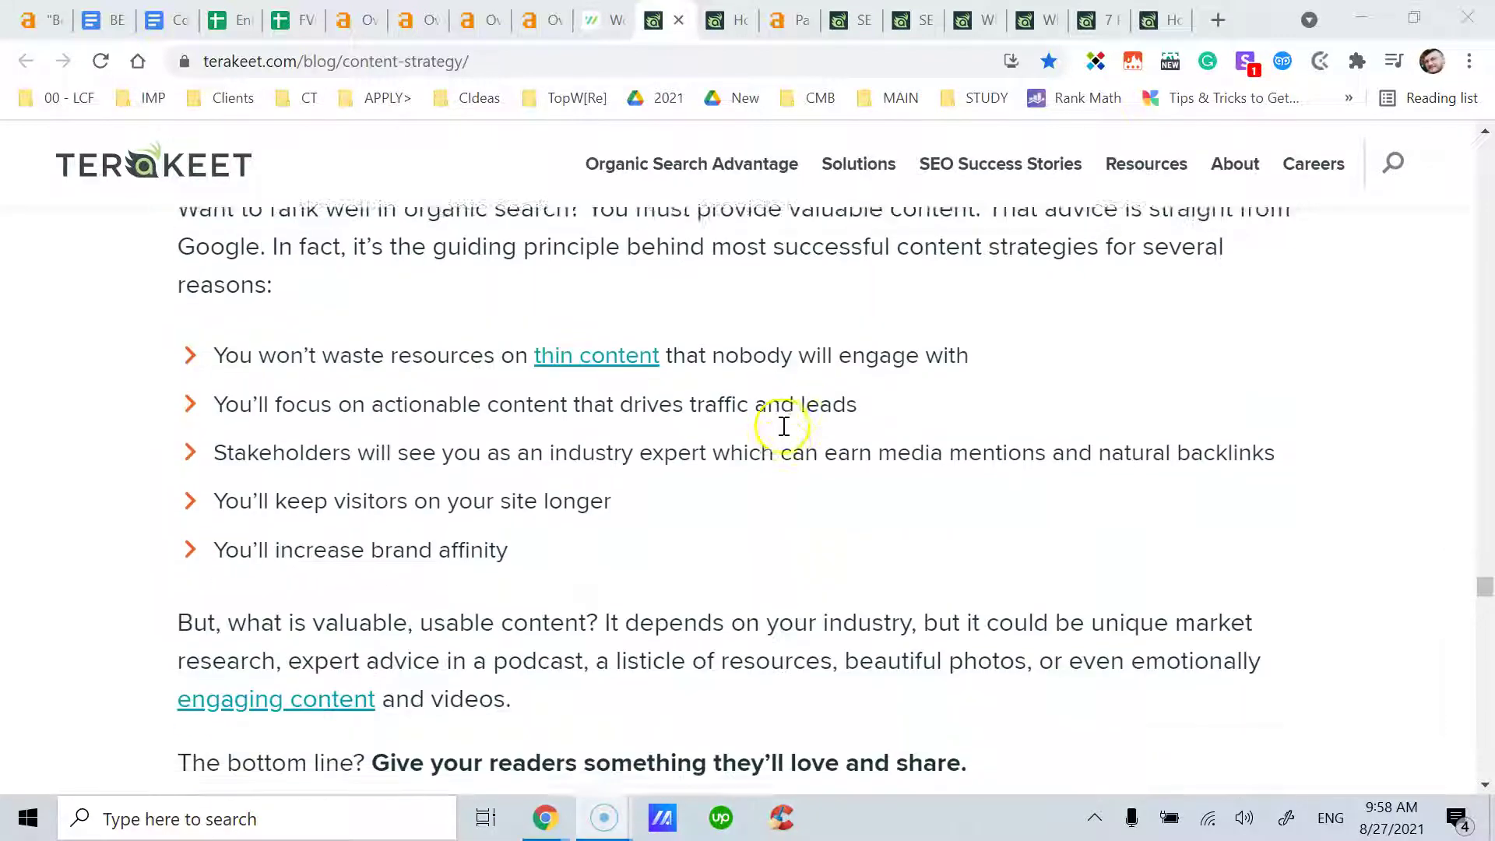
scroll(786, 427, down, 15)
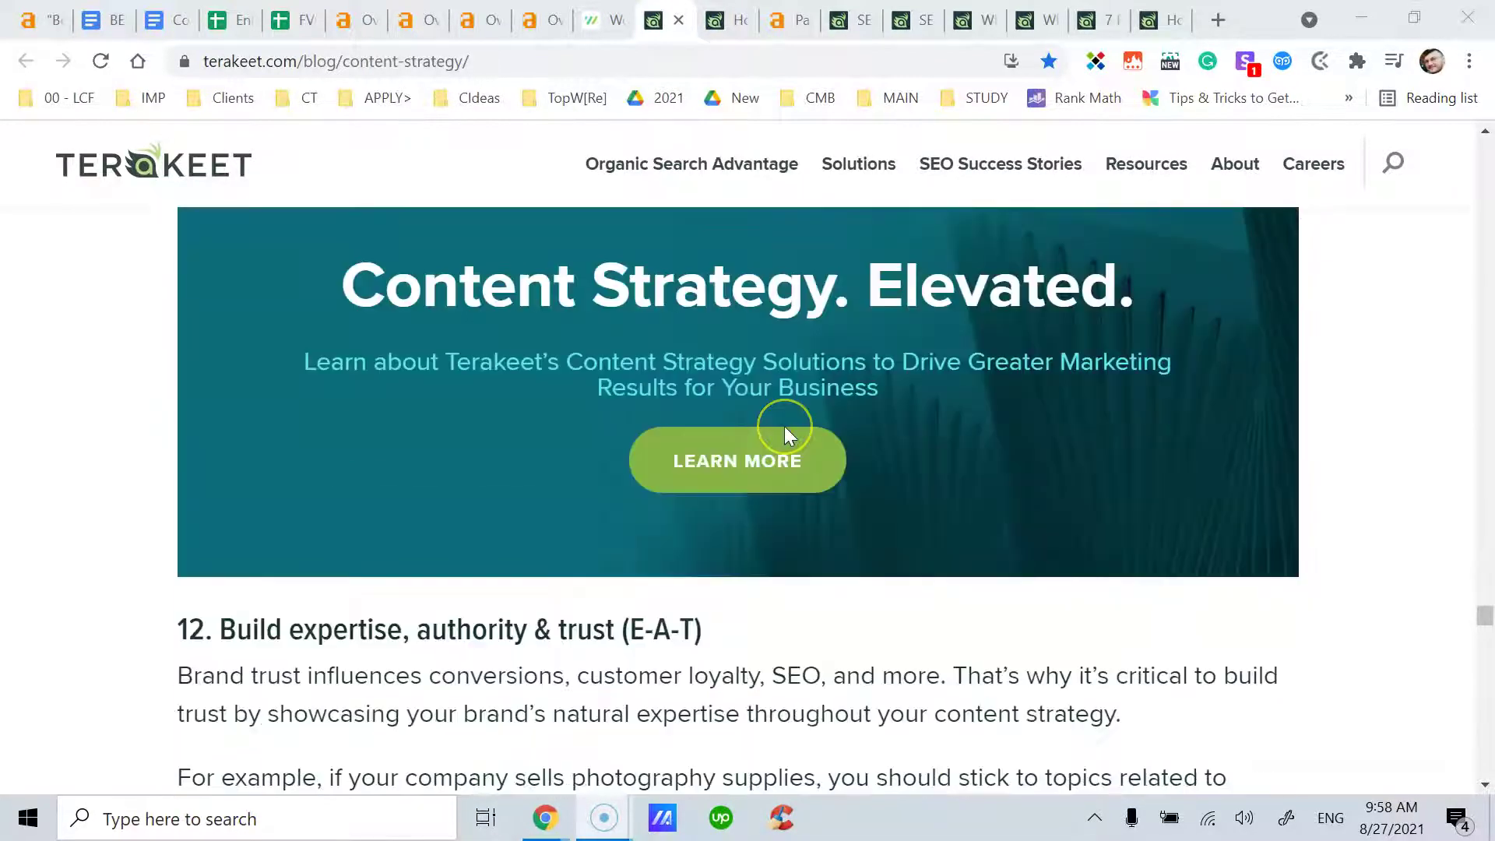
scroll(790, 436, down, 9)
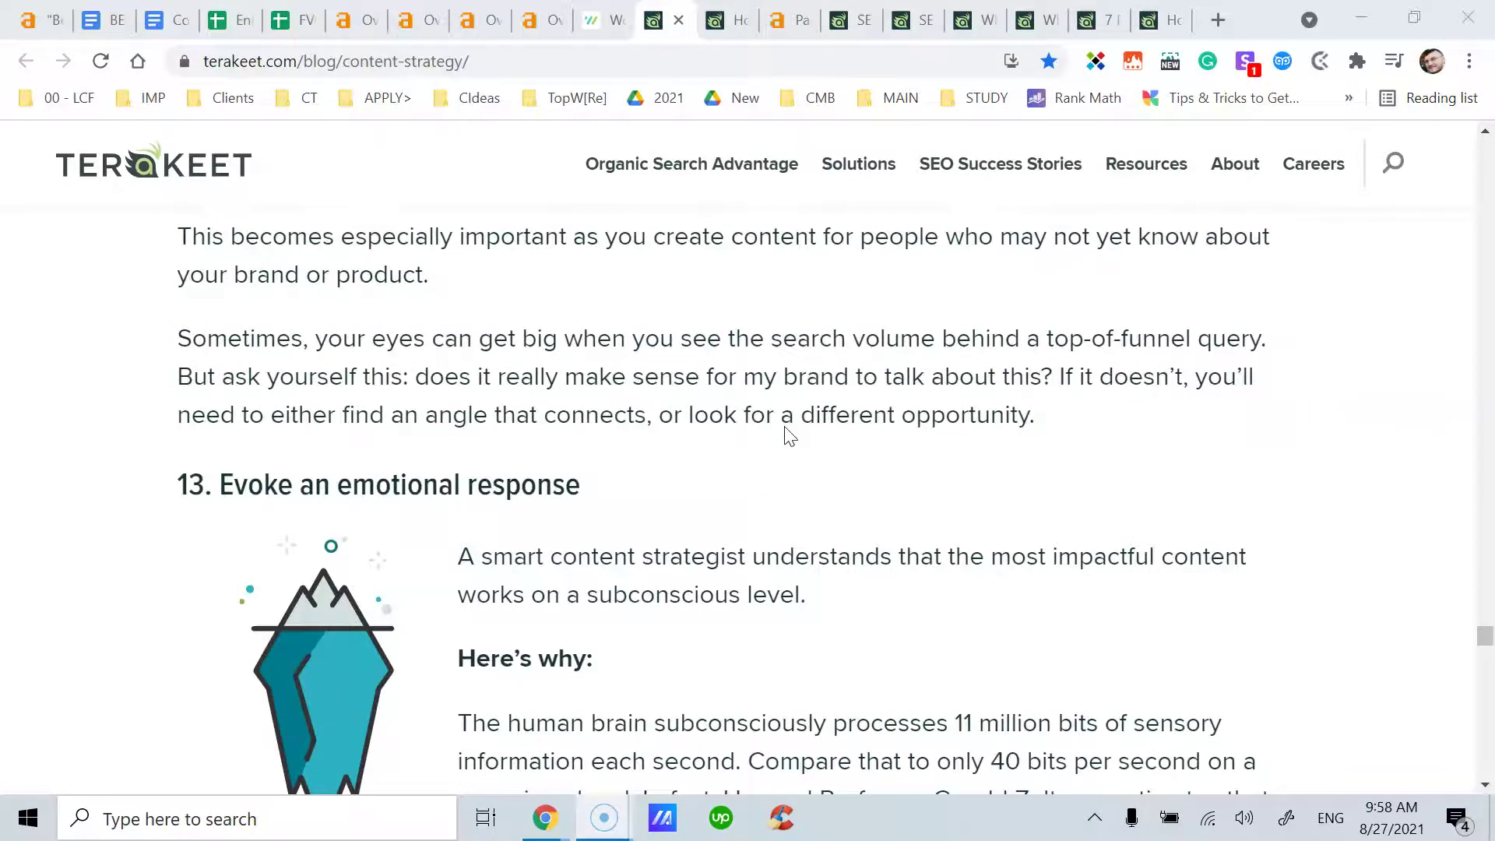
scroll(789, 426, down, 4)
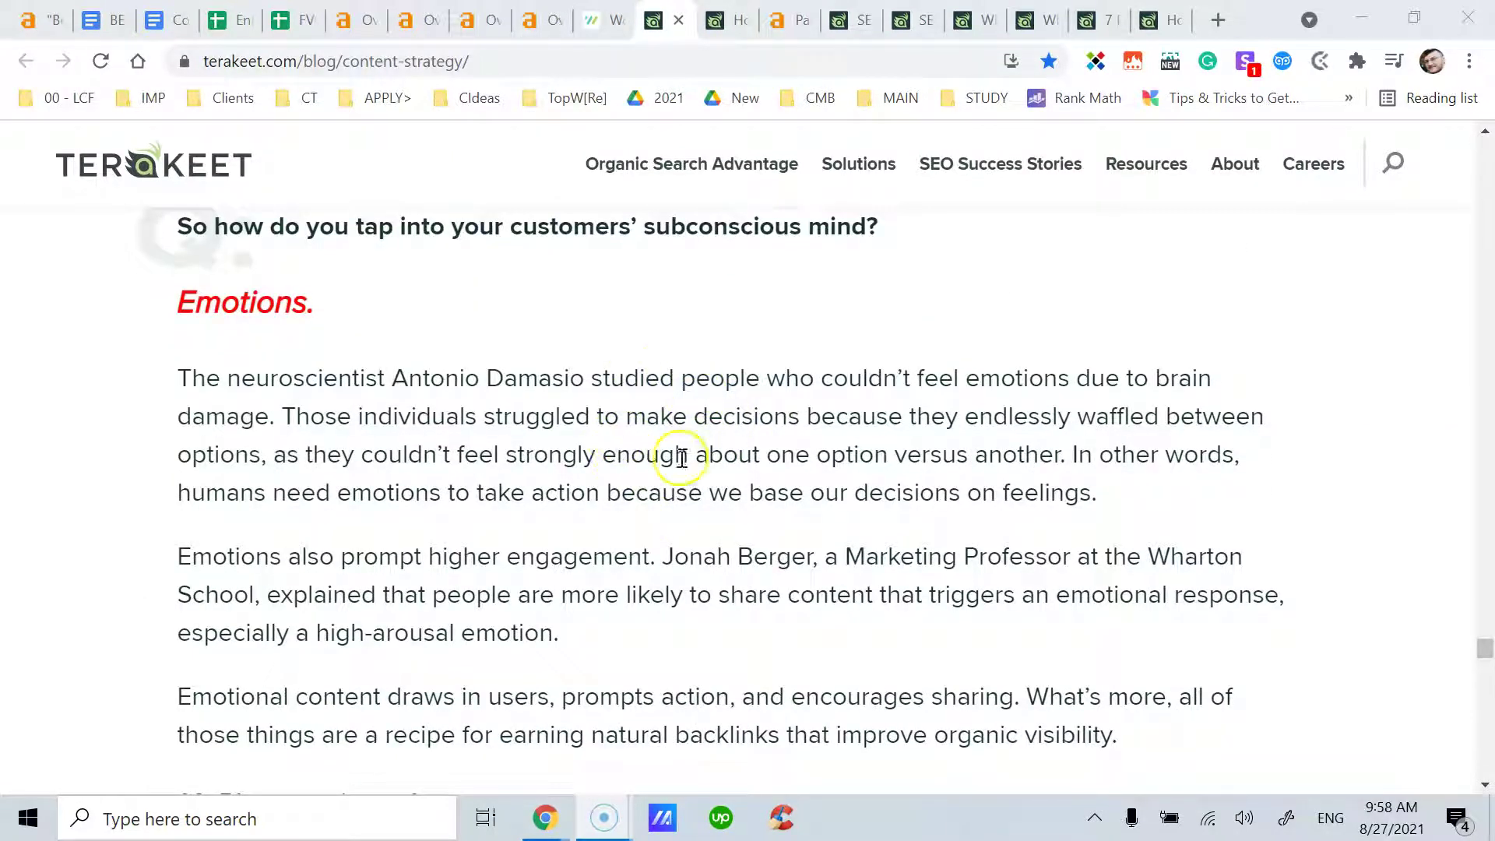
scroll(667, 519, down, 4)
scroll(670, 517, down, 9)
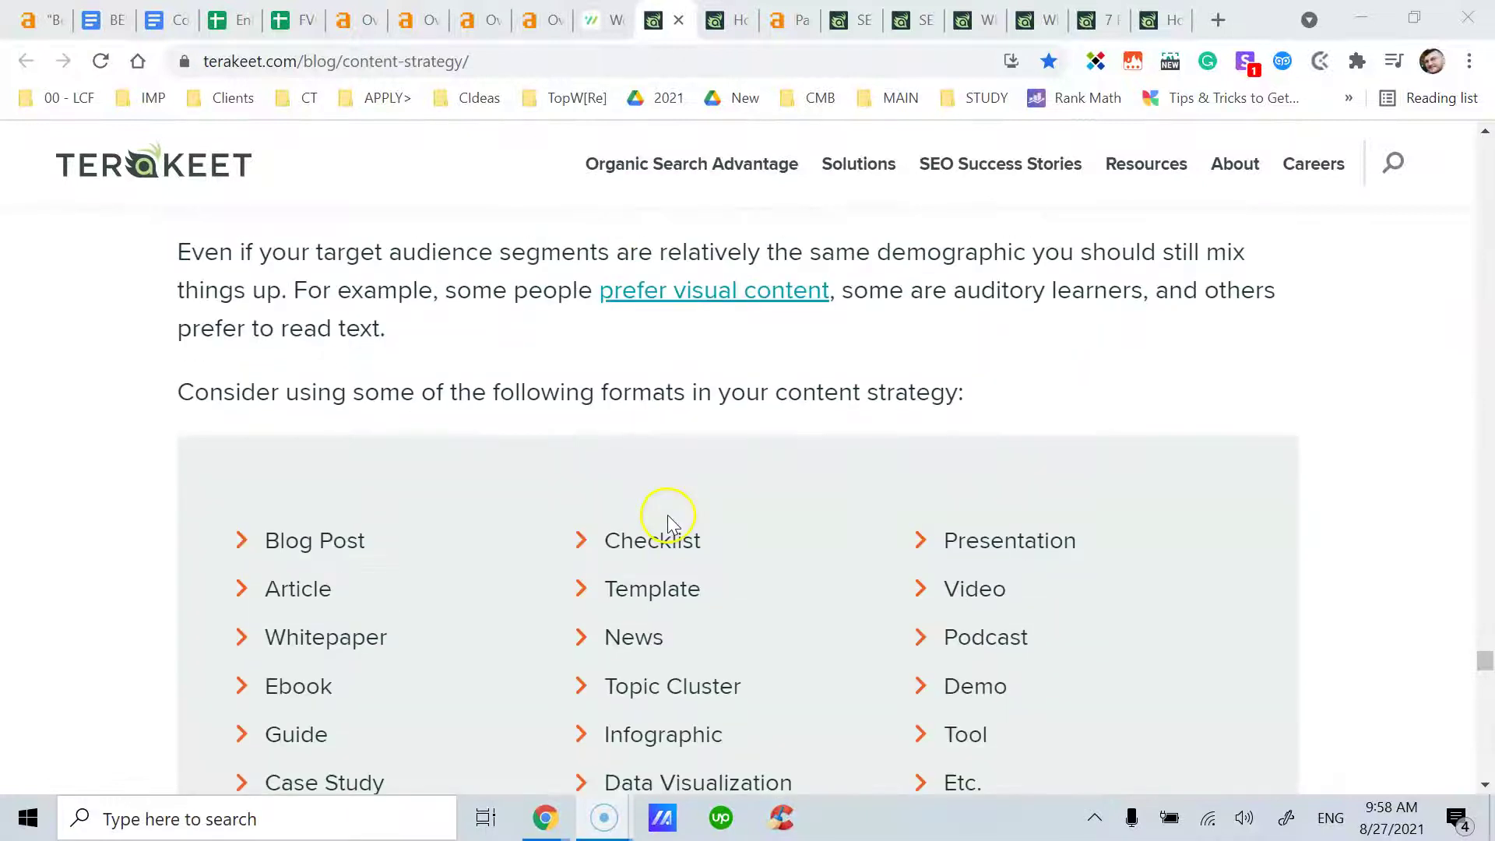
scroll(678, 513, down, 3)
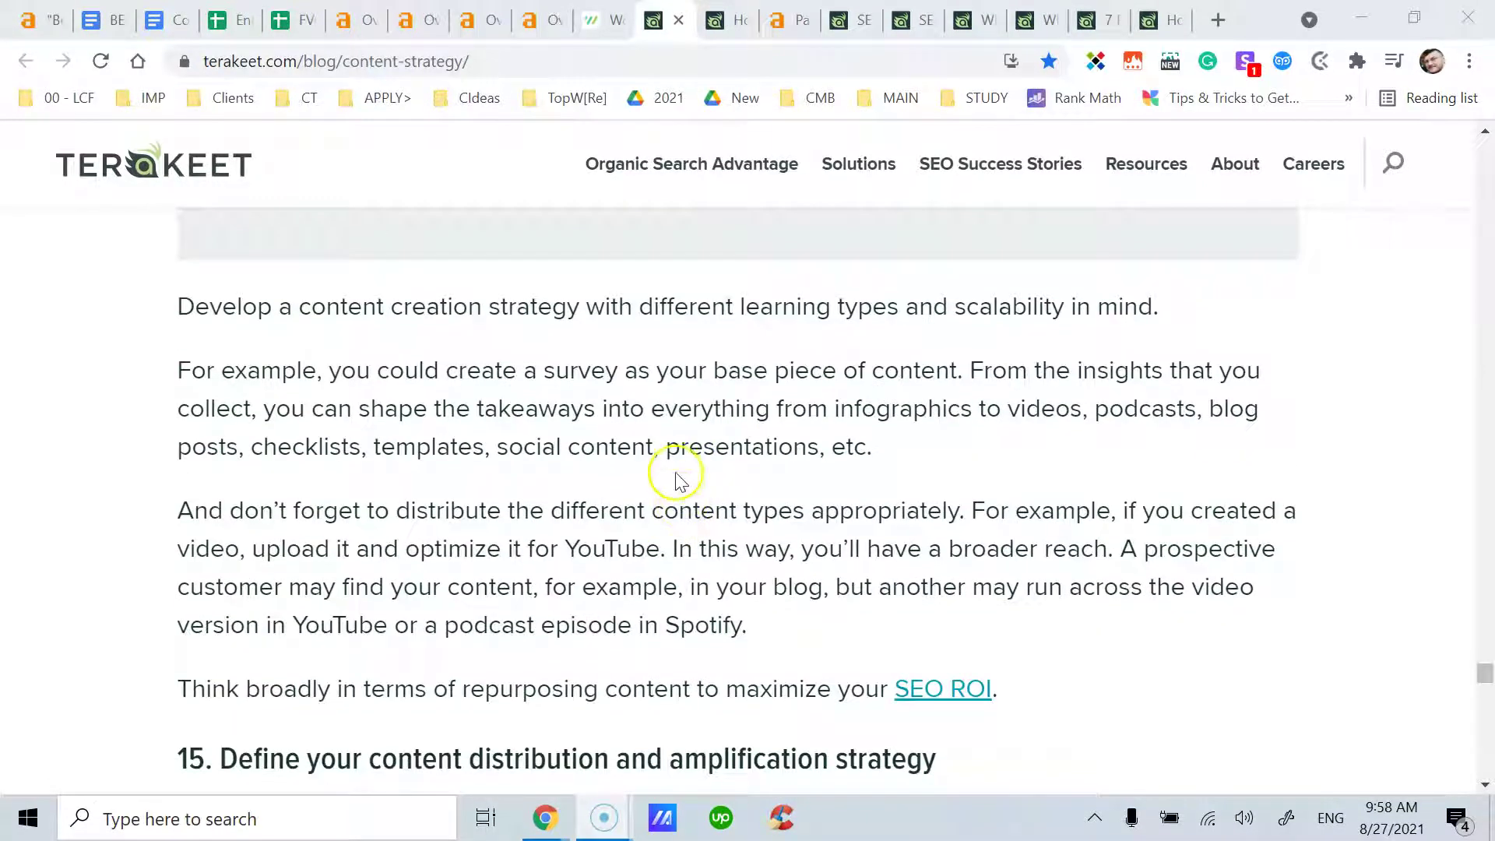
scroll(674, 486, down, 3)
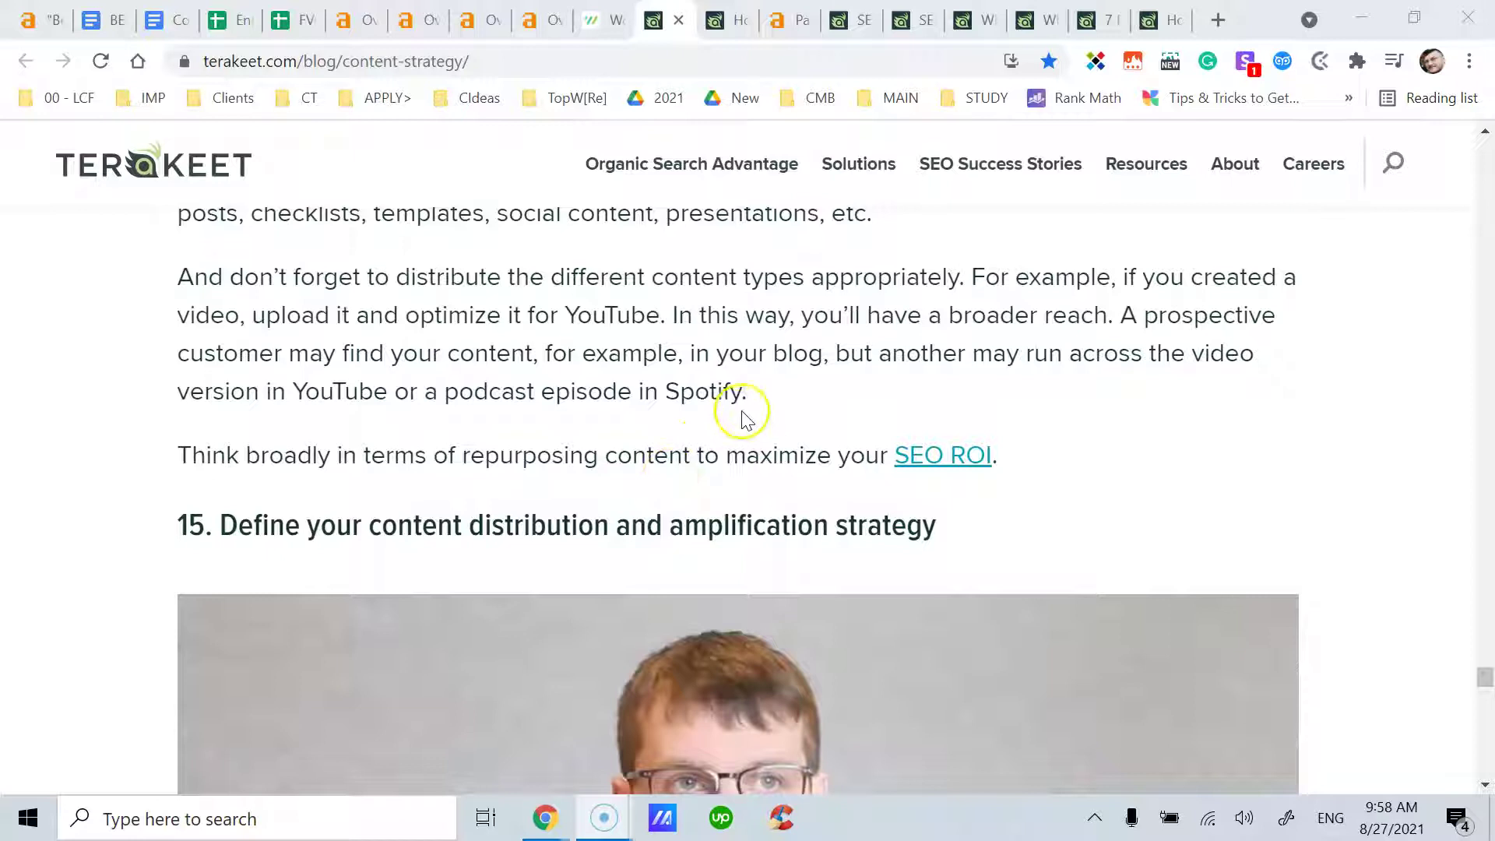
Highlight the paragraph about distributing different content types, just above the SEO ROI link, for reading
mouse_move(783, 397)
mouse_down()
mouse_move(231, 307)
mouse_move(183, 277)
mouse_move(761, 387)
mouse_up()
click(183, 278)
click(761, 387)
drag(194, 280, 814, 405)
click(816, 406)
Read the amplification and distribution paragraphs below the section 15 video, and view the Additional Resources cards that follow
scroll(814, 413, down, 10)
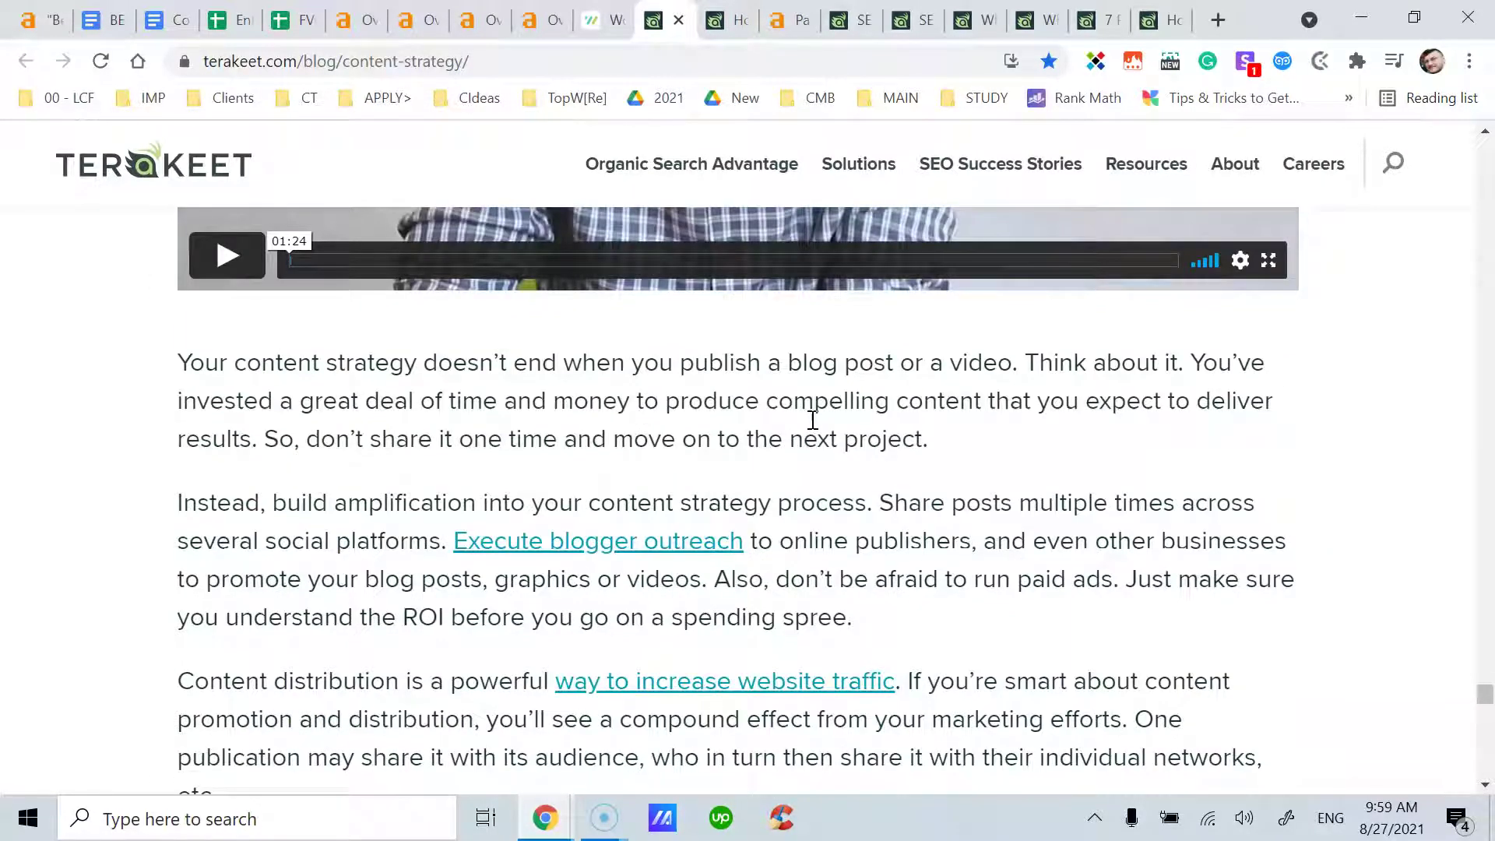
scroll(961, 437, down, 3)
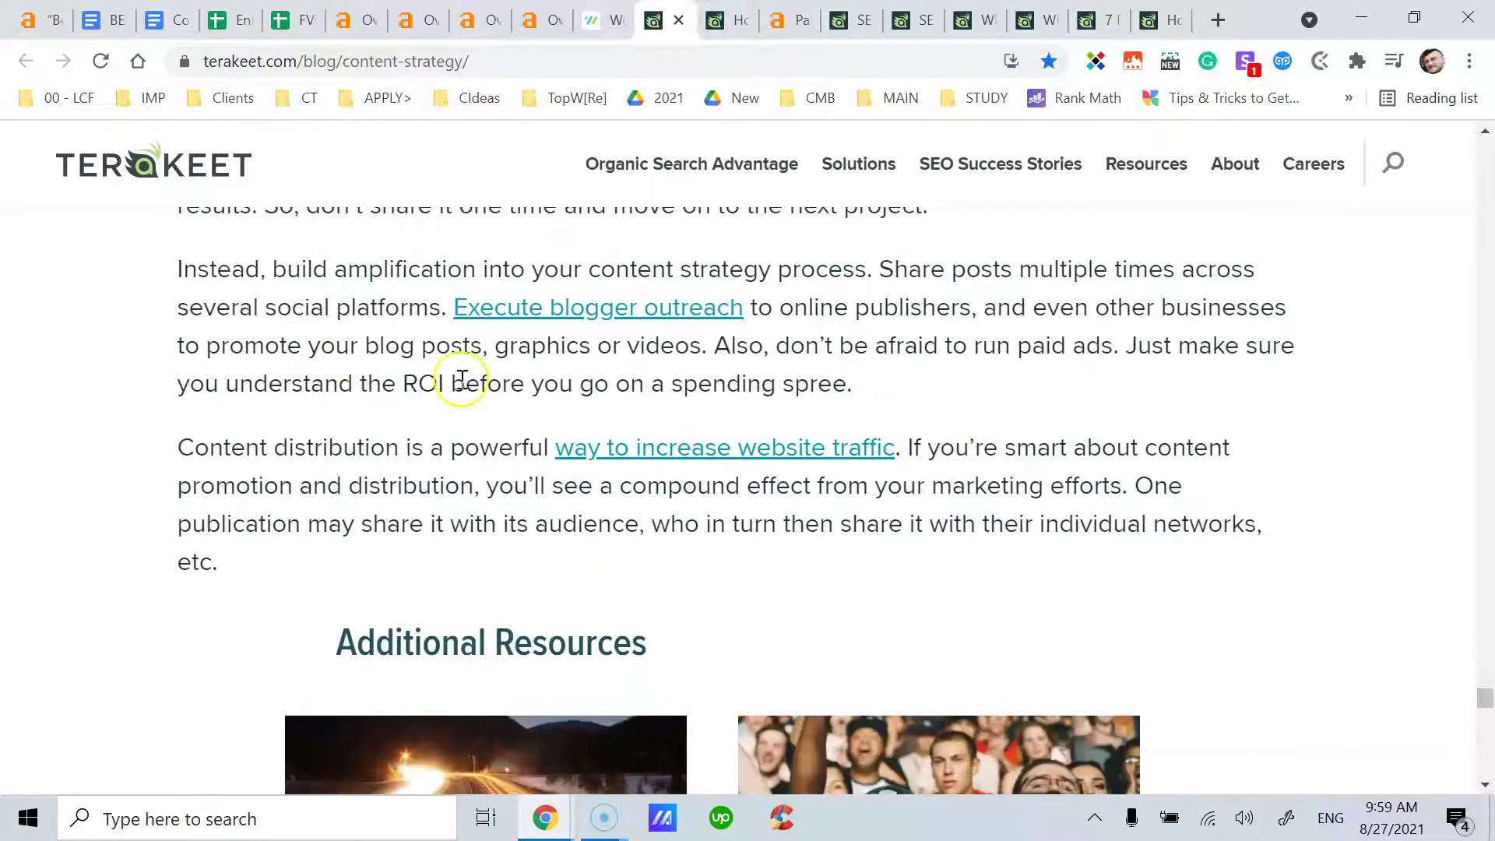
mouse_move(862, 387)
mouse_down()
mouse_move(153, 294)
mouse_move(173, 276)
mouse_move(891, 387)
mouse_up()
click(892, 387)
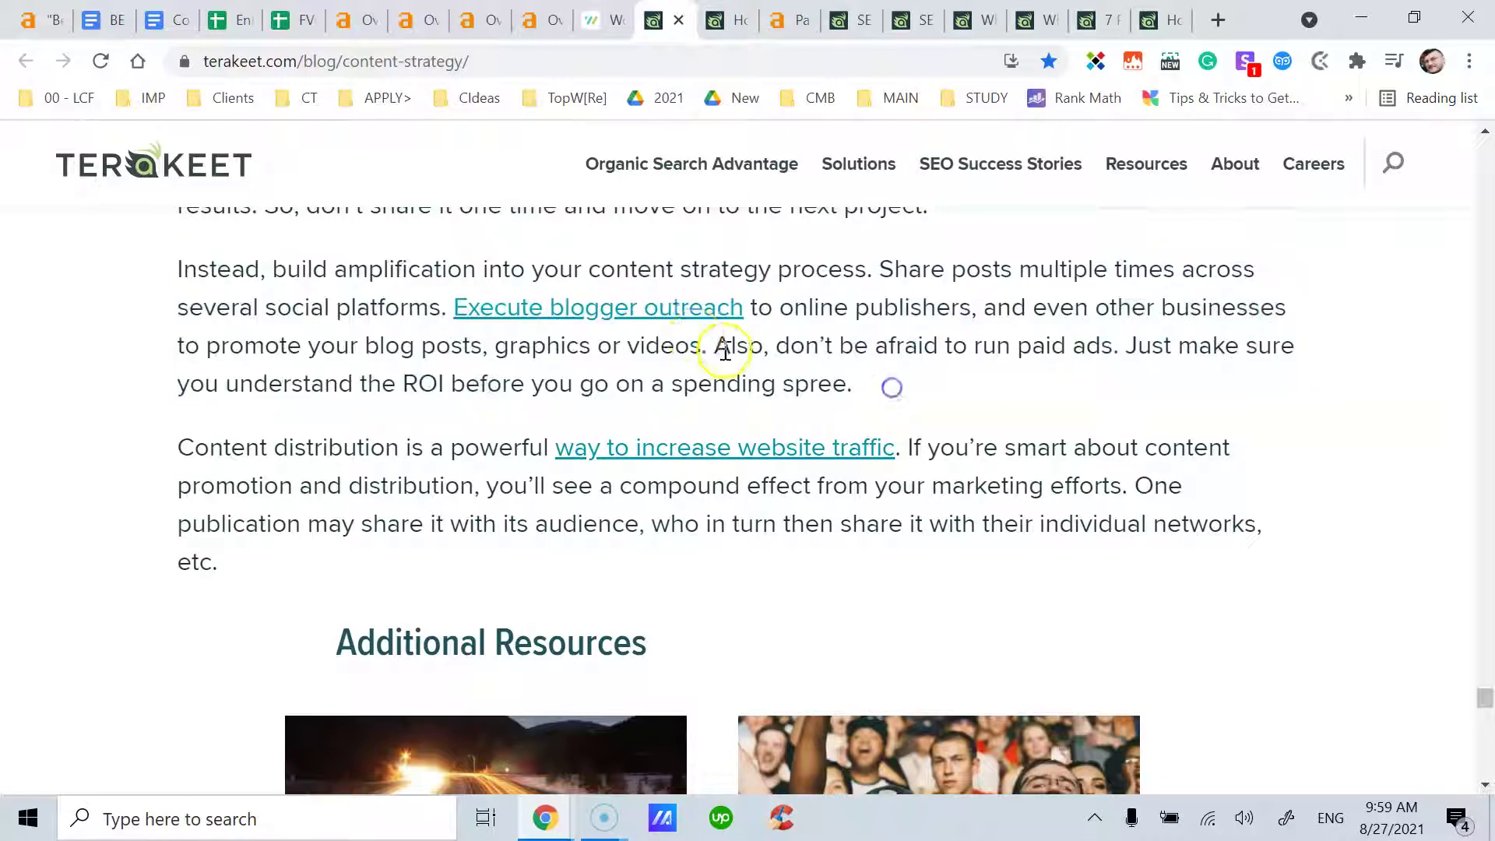
scroll(900, 380, down, 5)
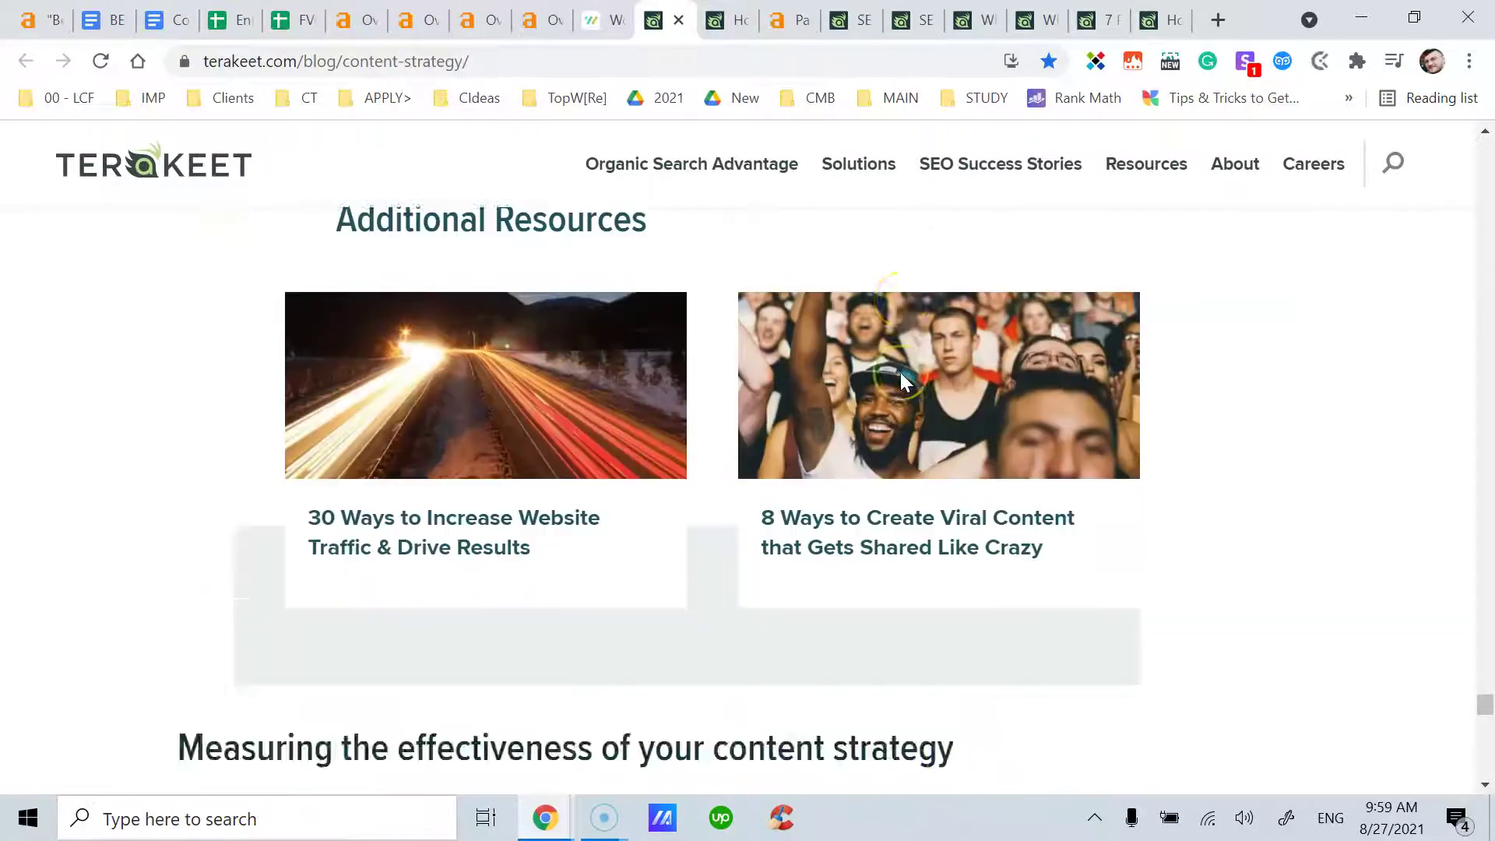
Review the "Measuring the effectiveness of your content strategy" section and its list box of KPIs
scroll(900, 380, down, 5)
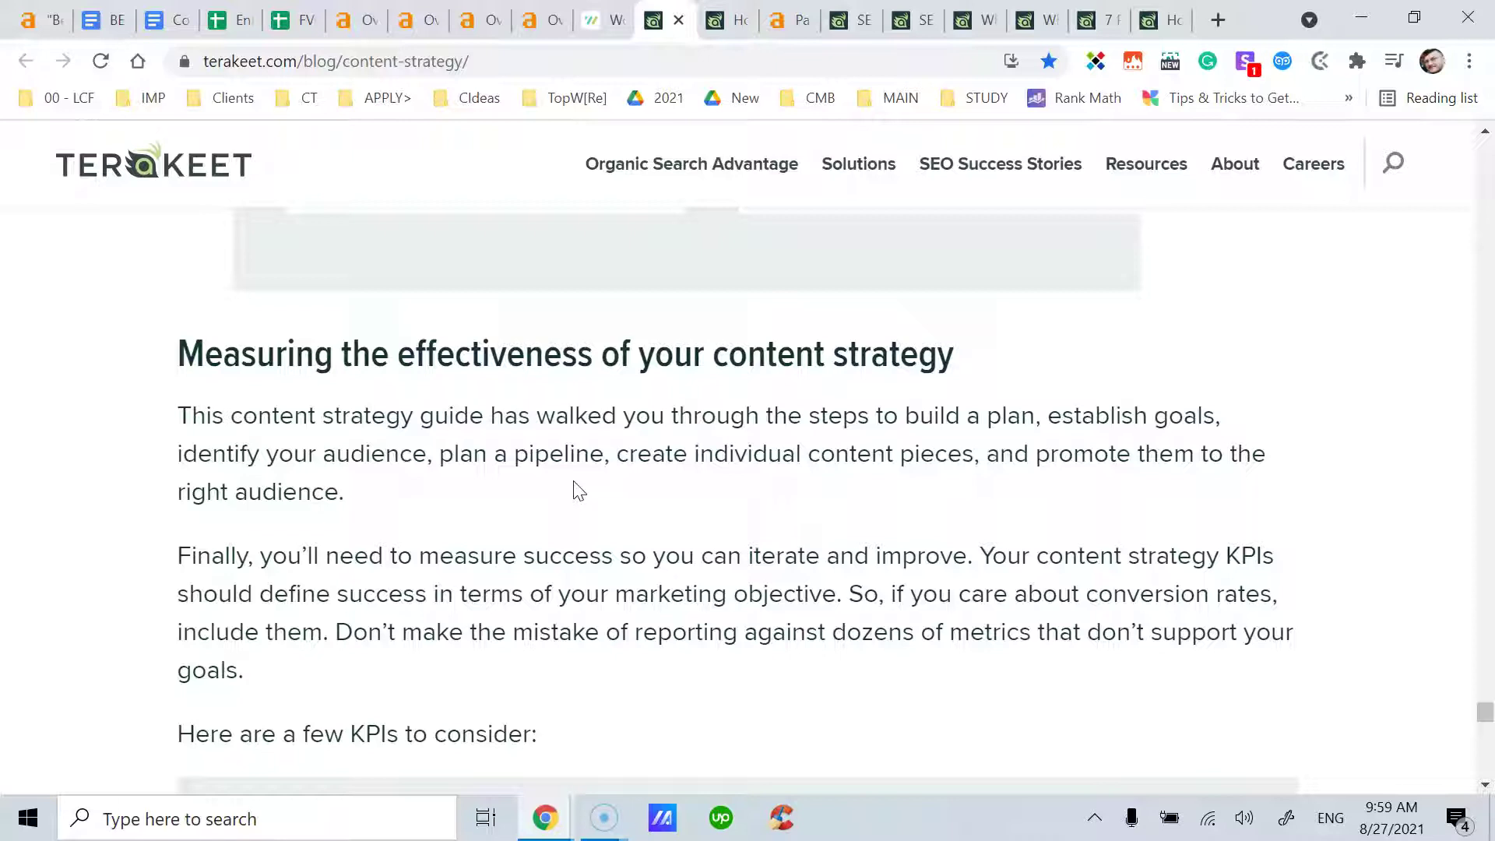
scroll(578, 490, down, 16)
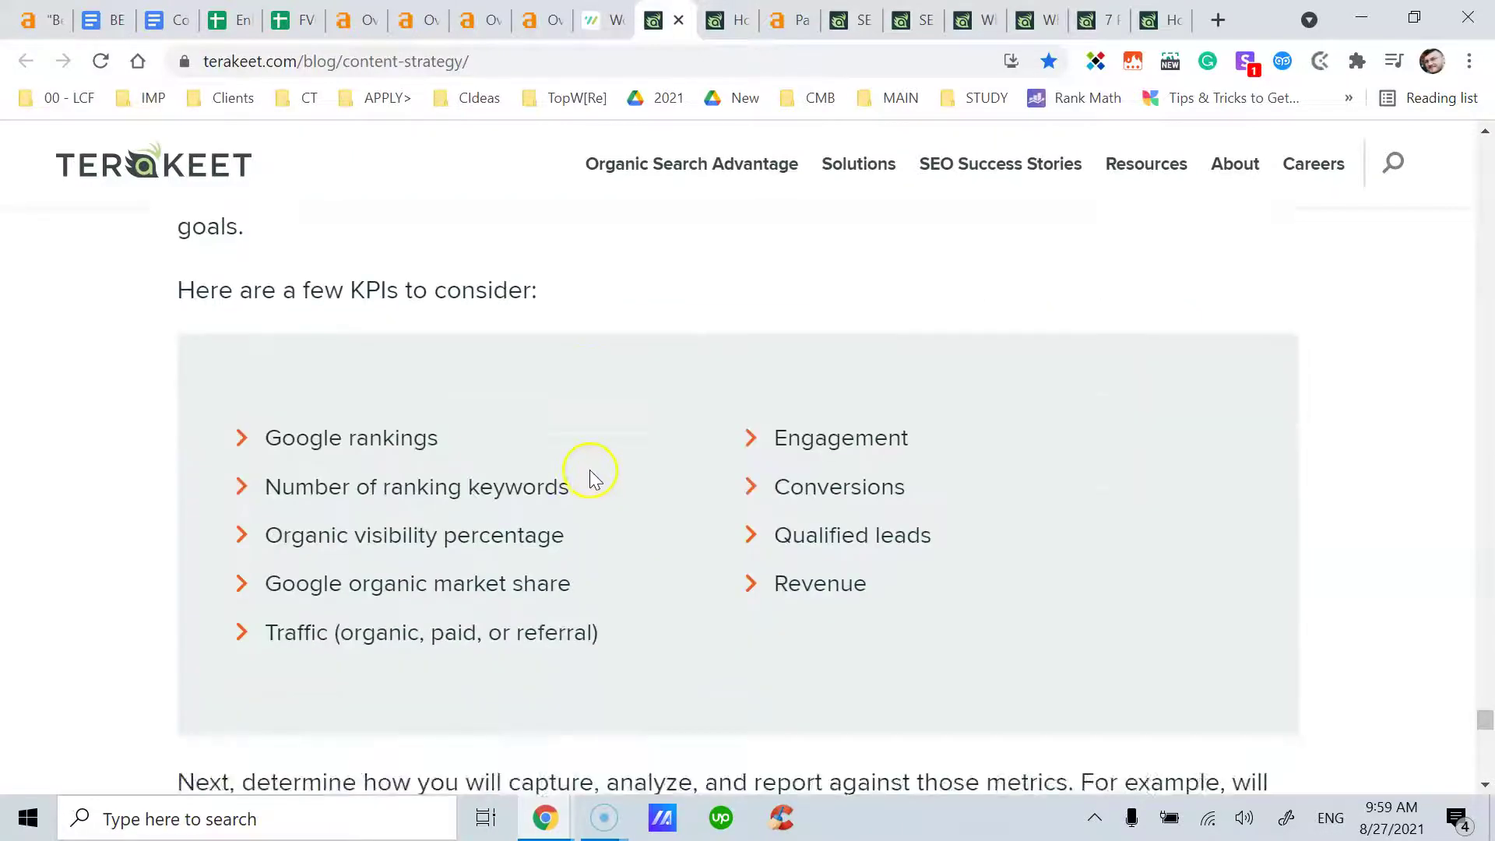
scroll(591, 470, up, 3)
scroll(592, 468, down, 10)
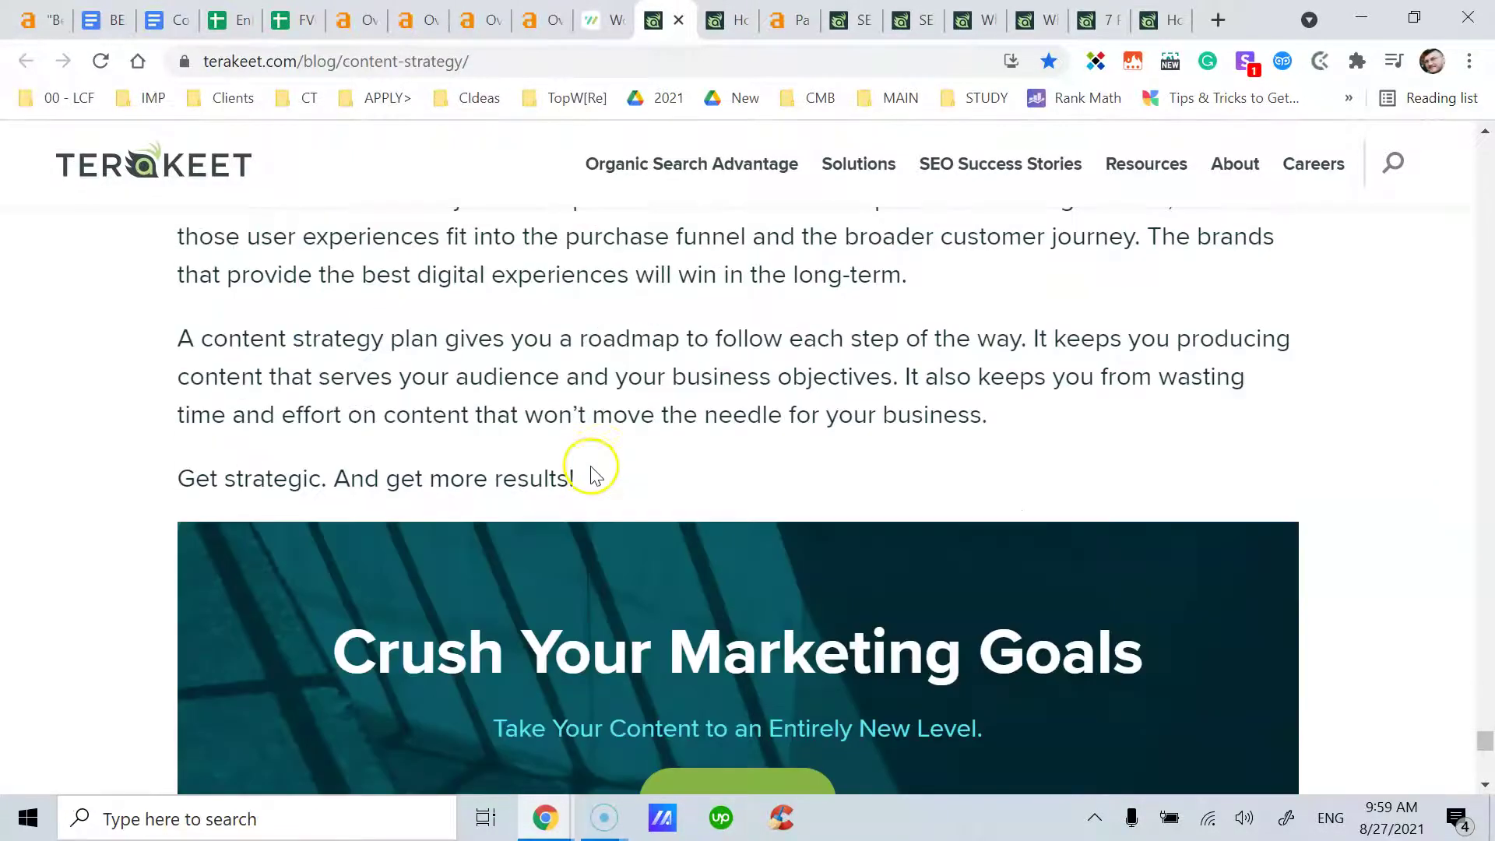
Read the "Future of content marketing strategy" section, noting its rocket illustration and the "Crush Your Marketing Goals" banner below it
scroll(590, 465, up, 14)
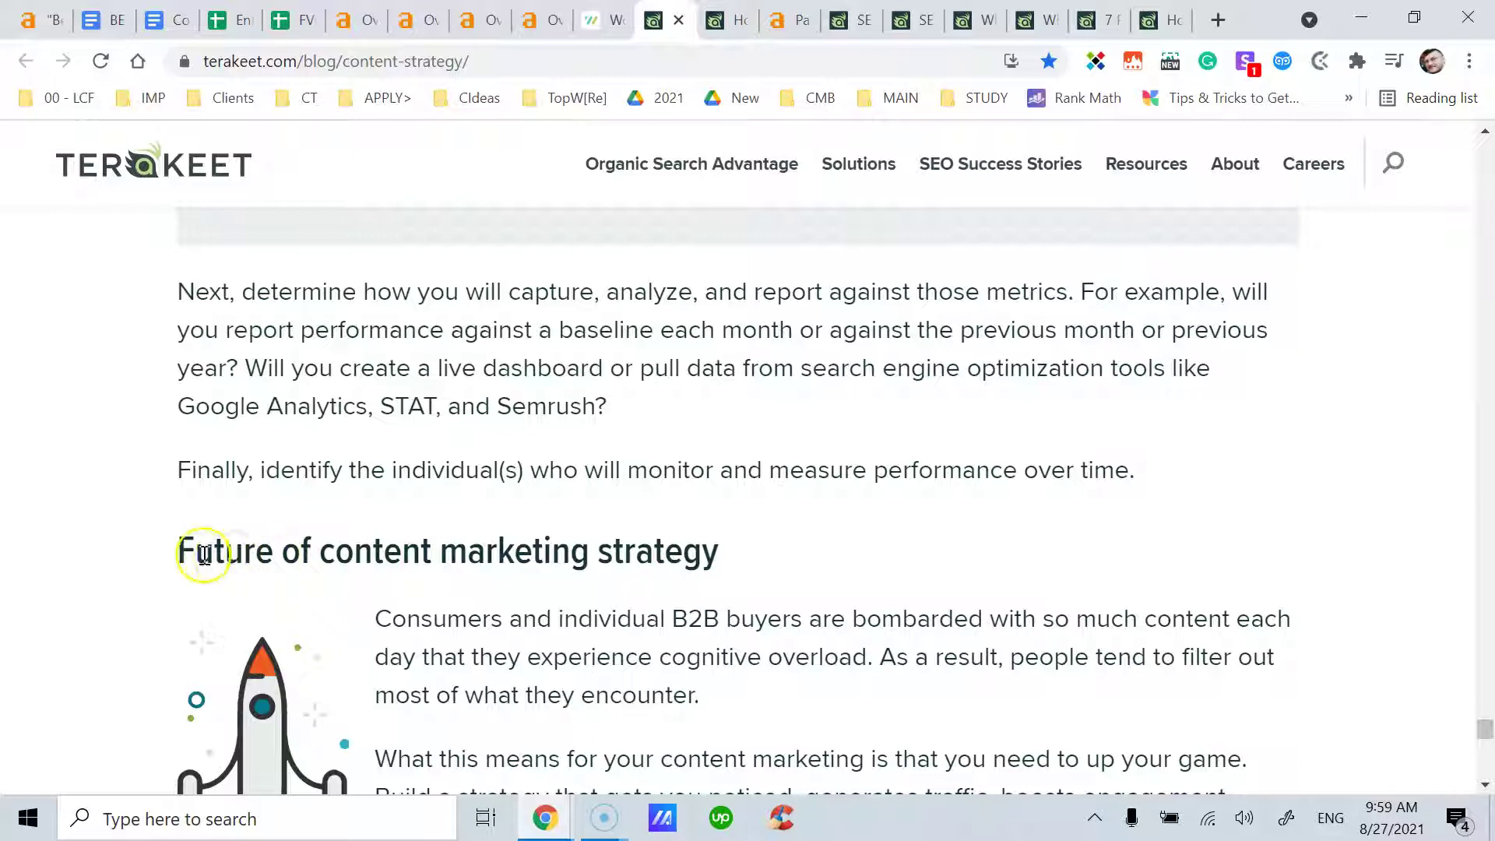
scroll(741, 517, down, 9)
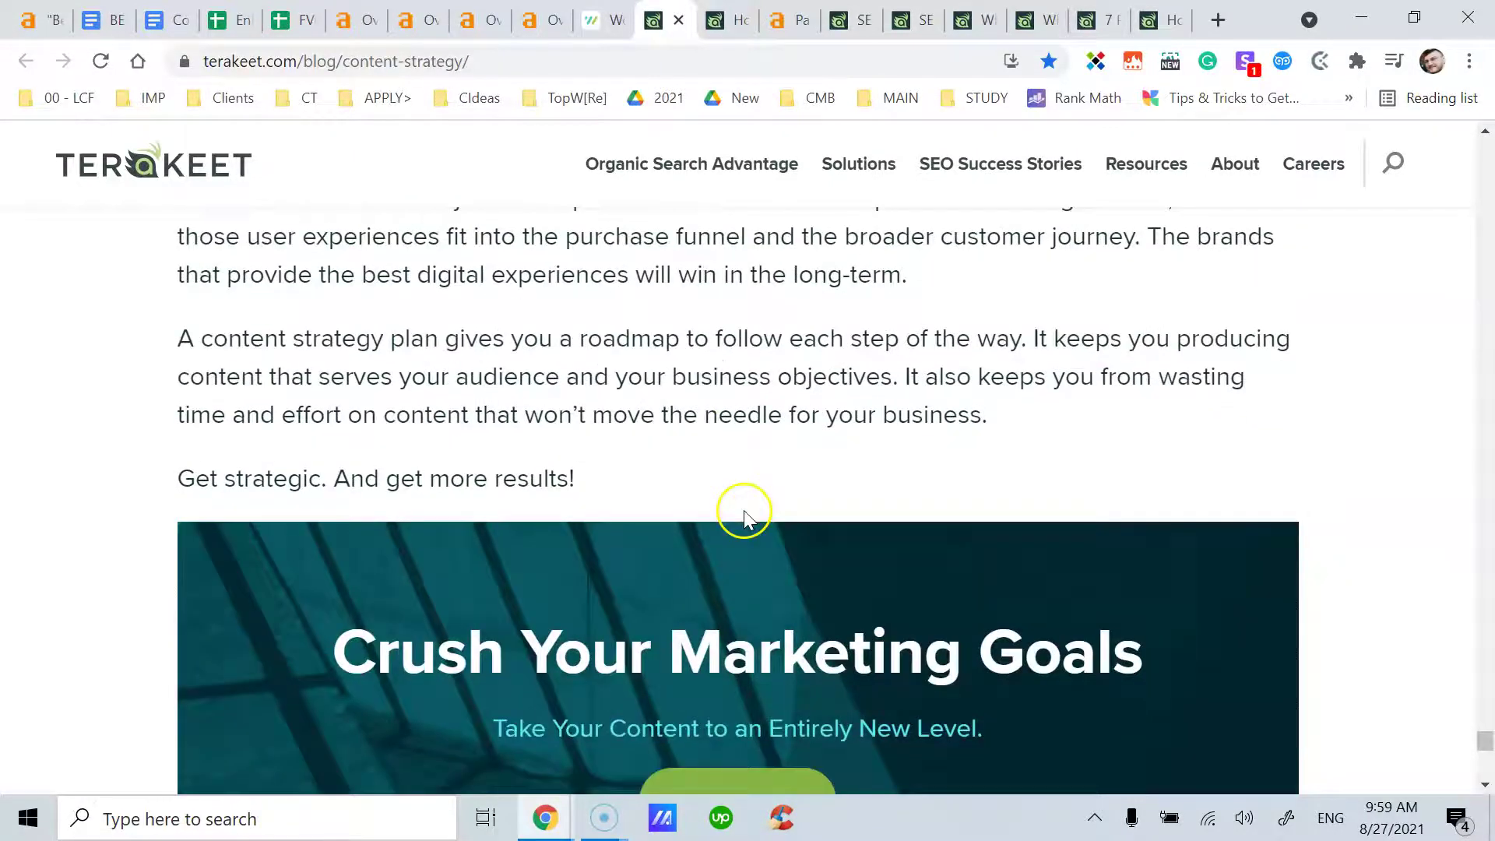
scroll(743, 512, up, 6)
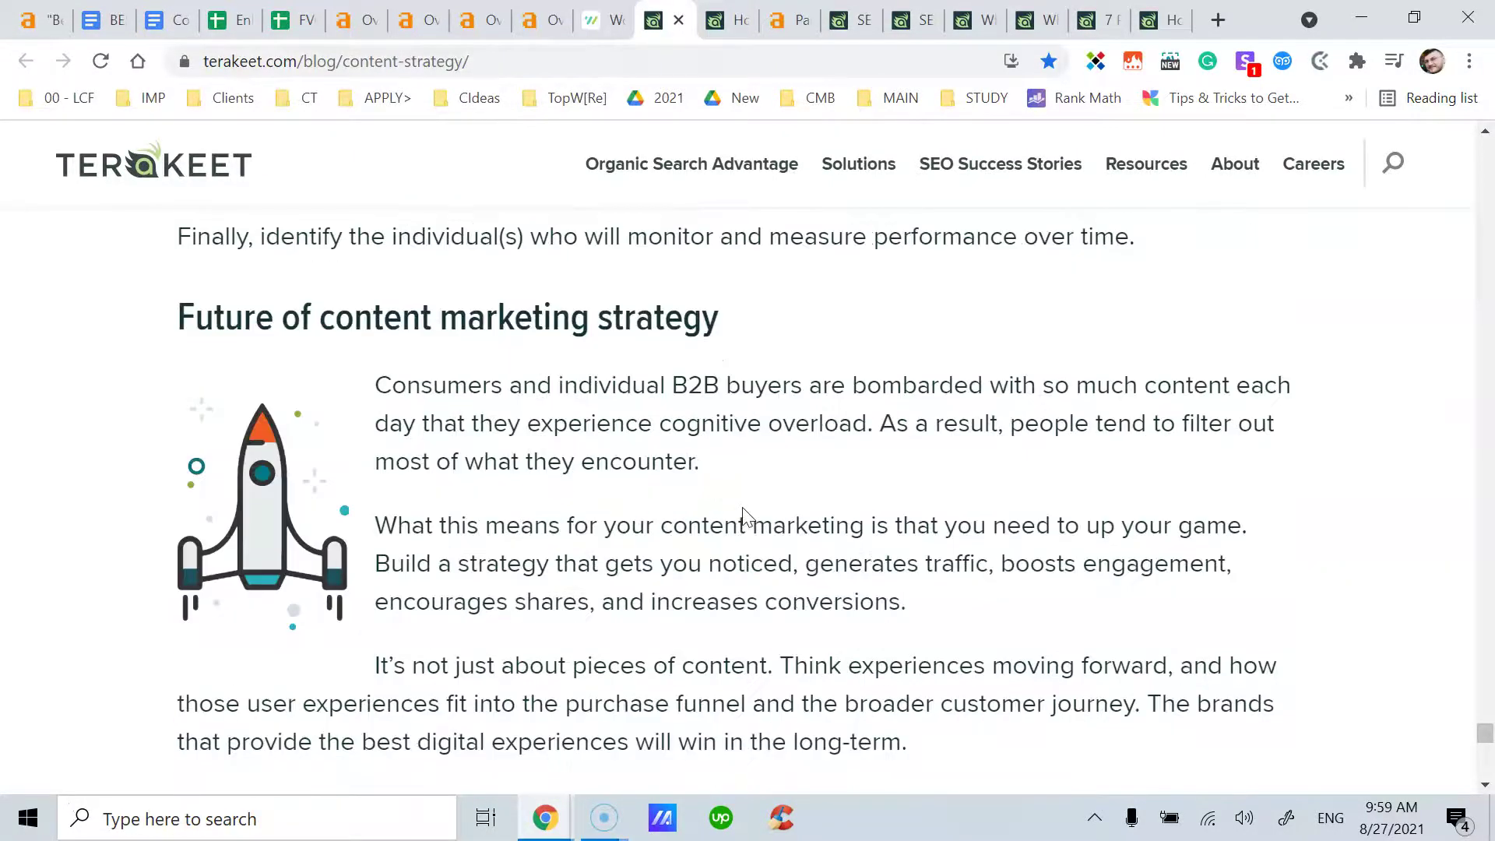
scroll(743, 517, down, 5)
scroll(745, 510, up, 5)
scroll(646, 475, down, 4)
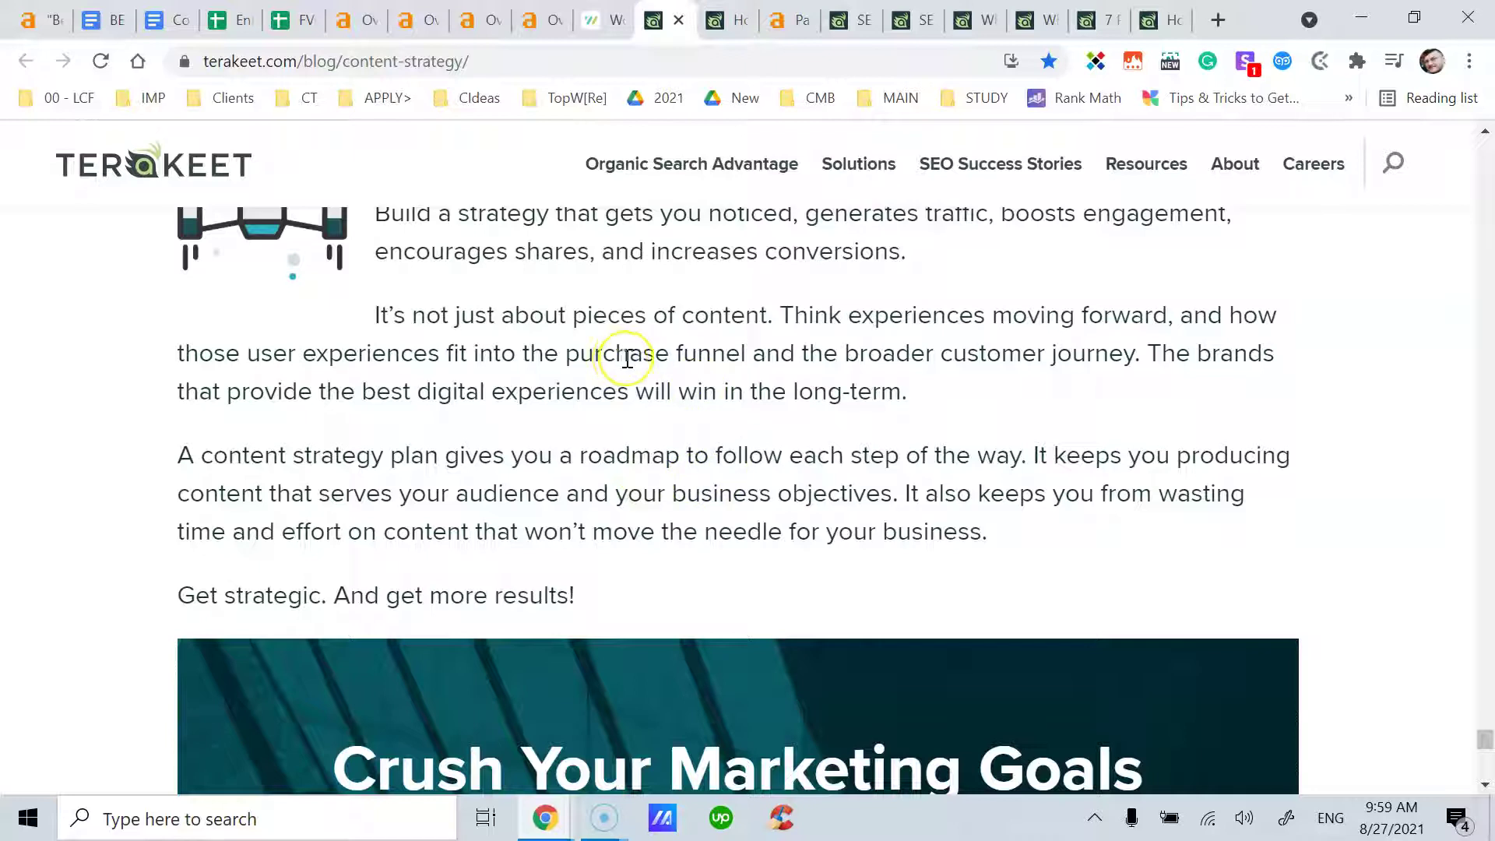
Check the "Revisit a section" link list at the article's end and compare it with the closing sections above
scroll(636, 359, down, 10)
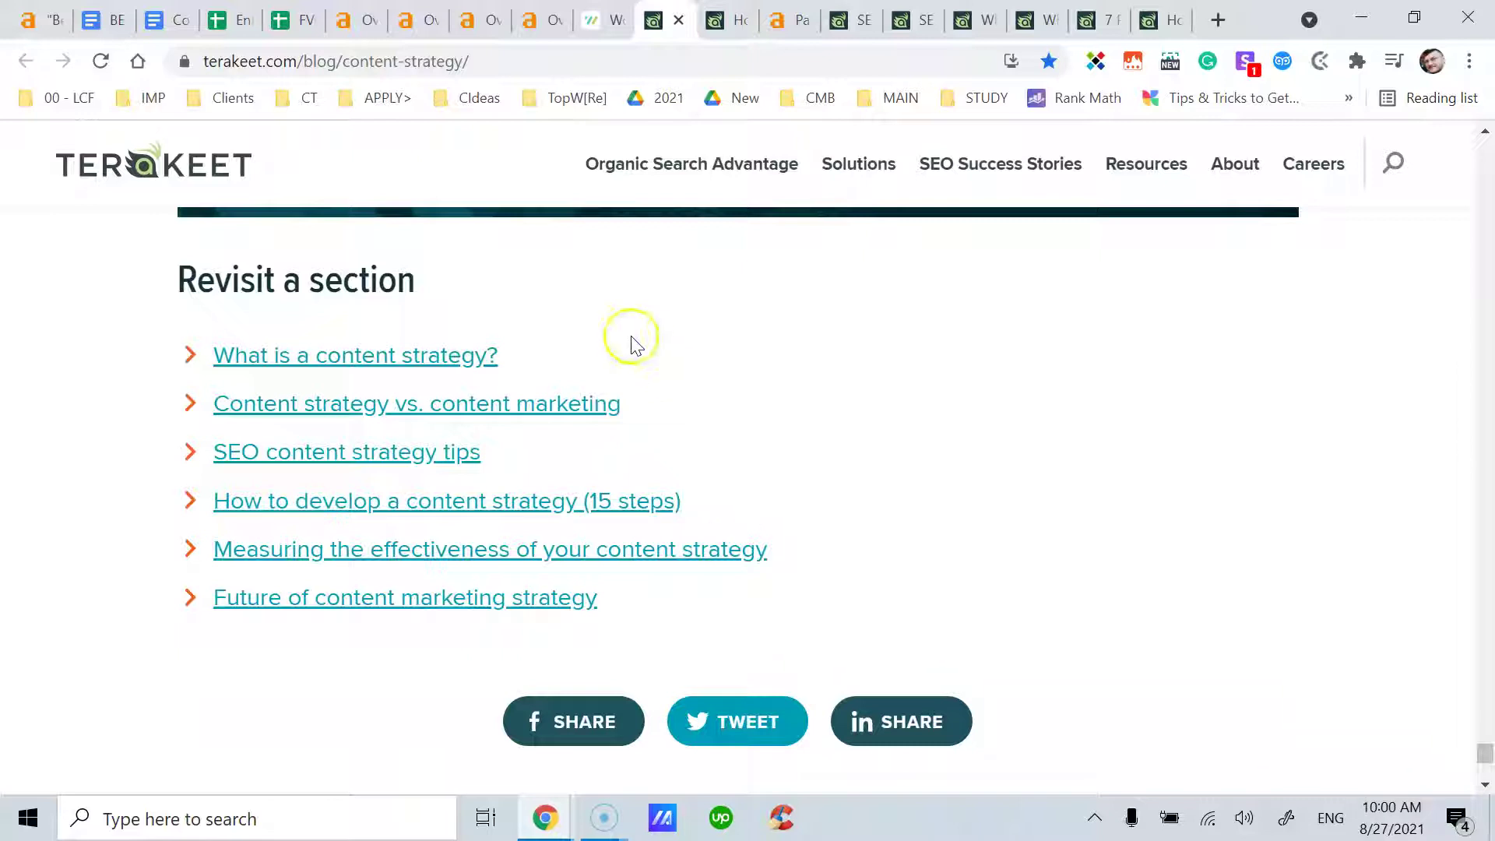
scroll(664, 377, down, 2)
scroll(828, 371, up, 12)
scroll(802, 377, up, 9)
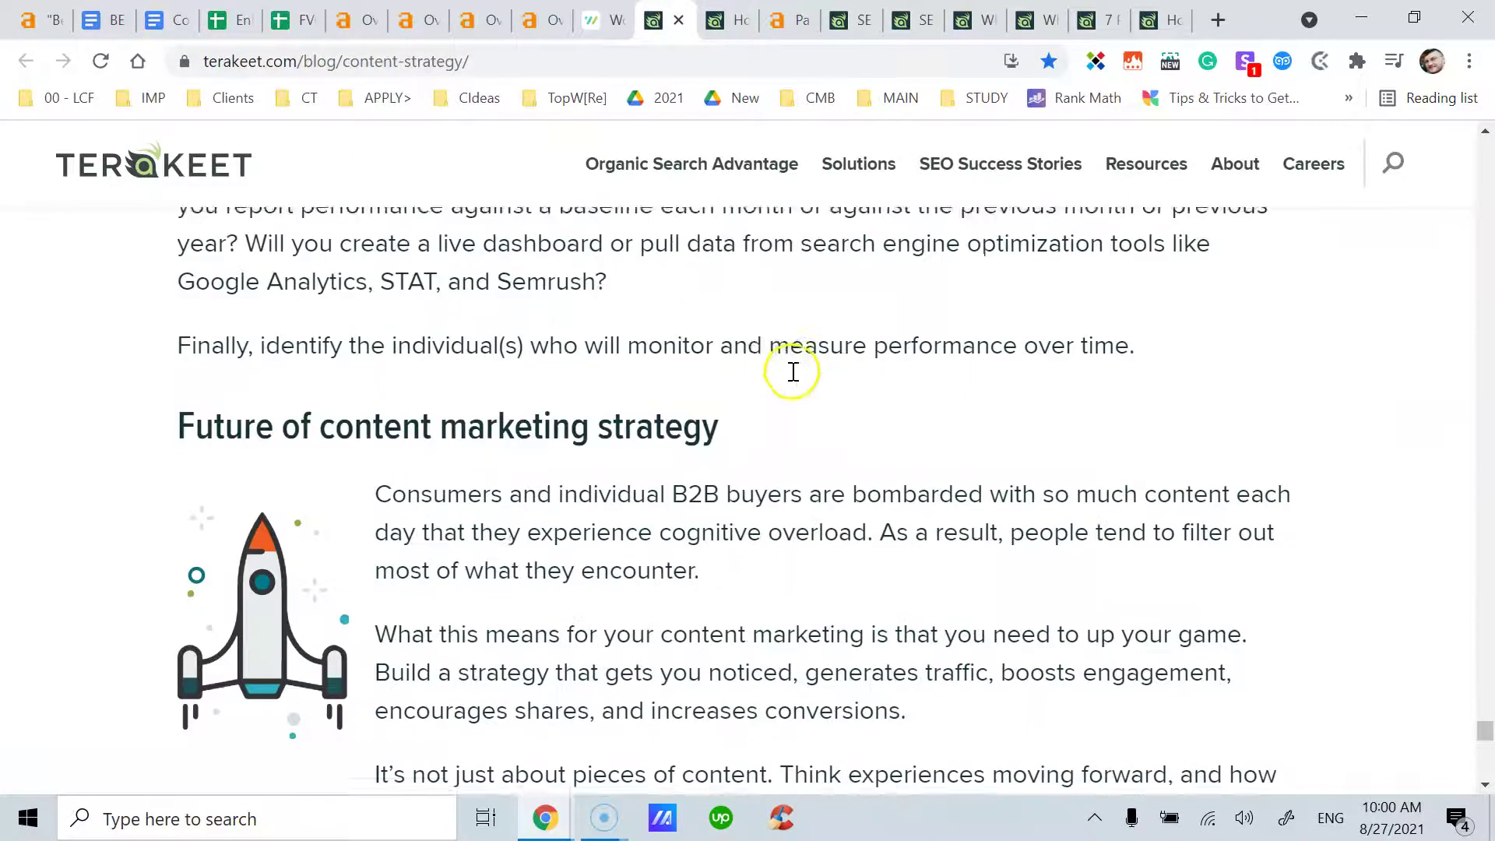
scroll(584, 381, down, 20)
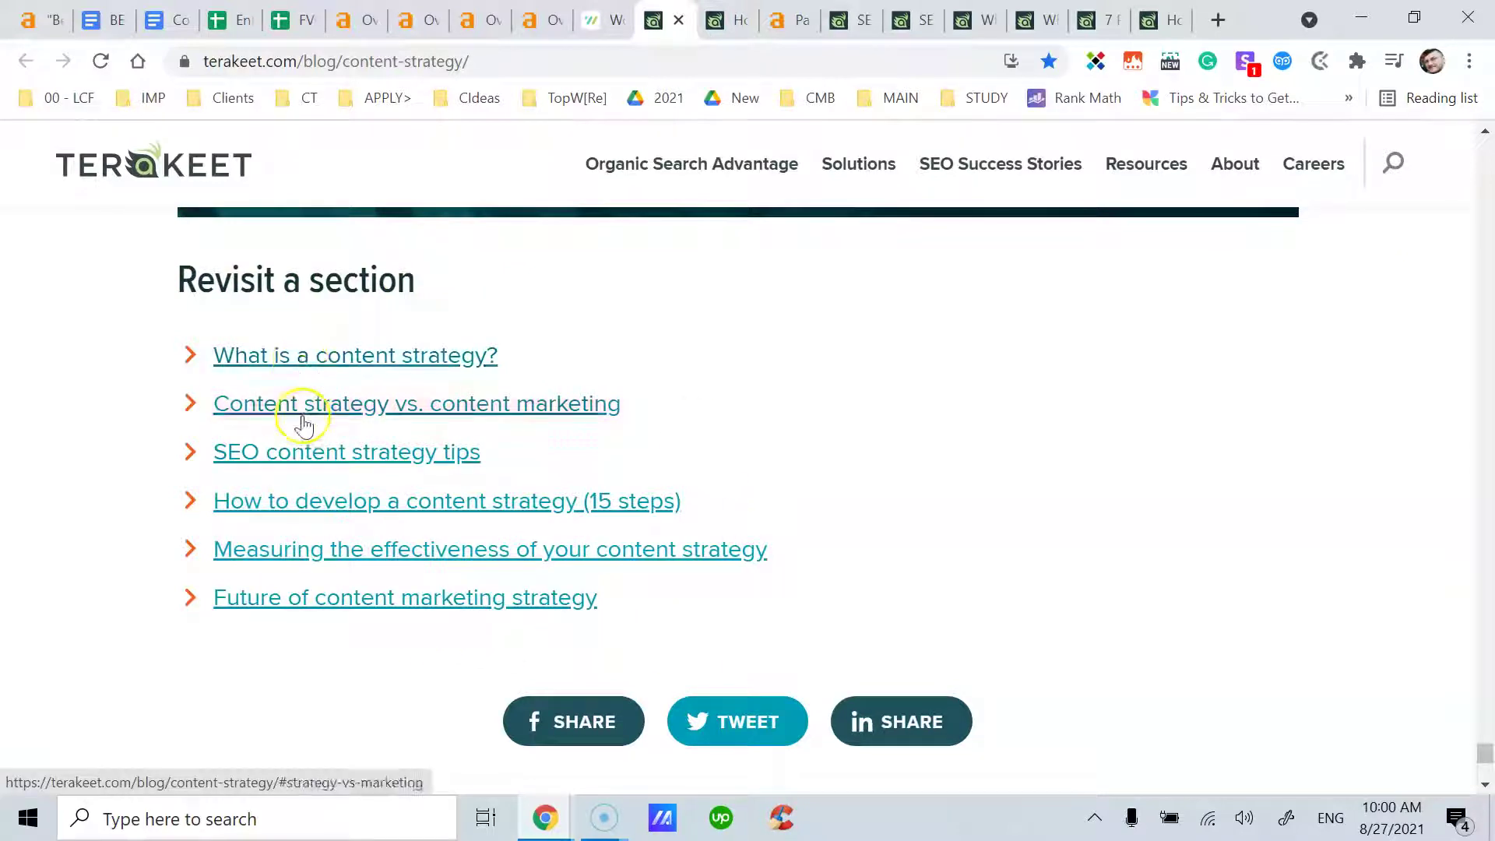
Follow the "How to develop a content strategy (15 steps)" link in the revisit list, and return to the list
click(307, 502)
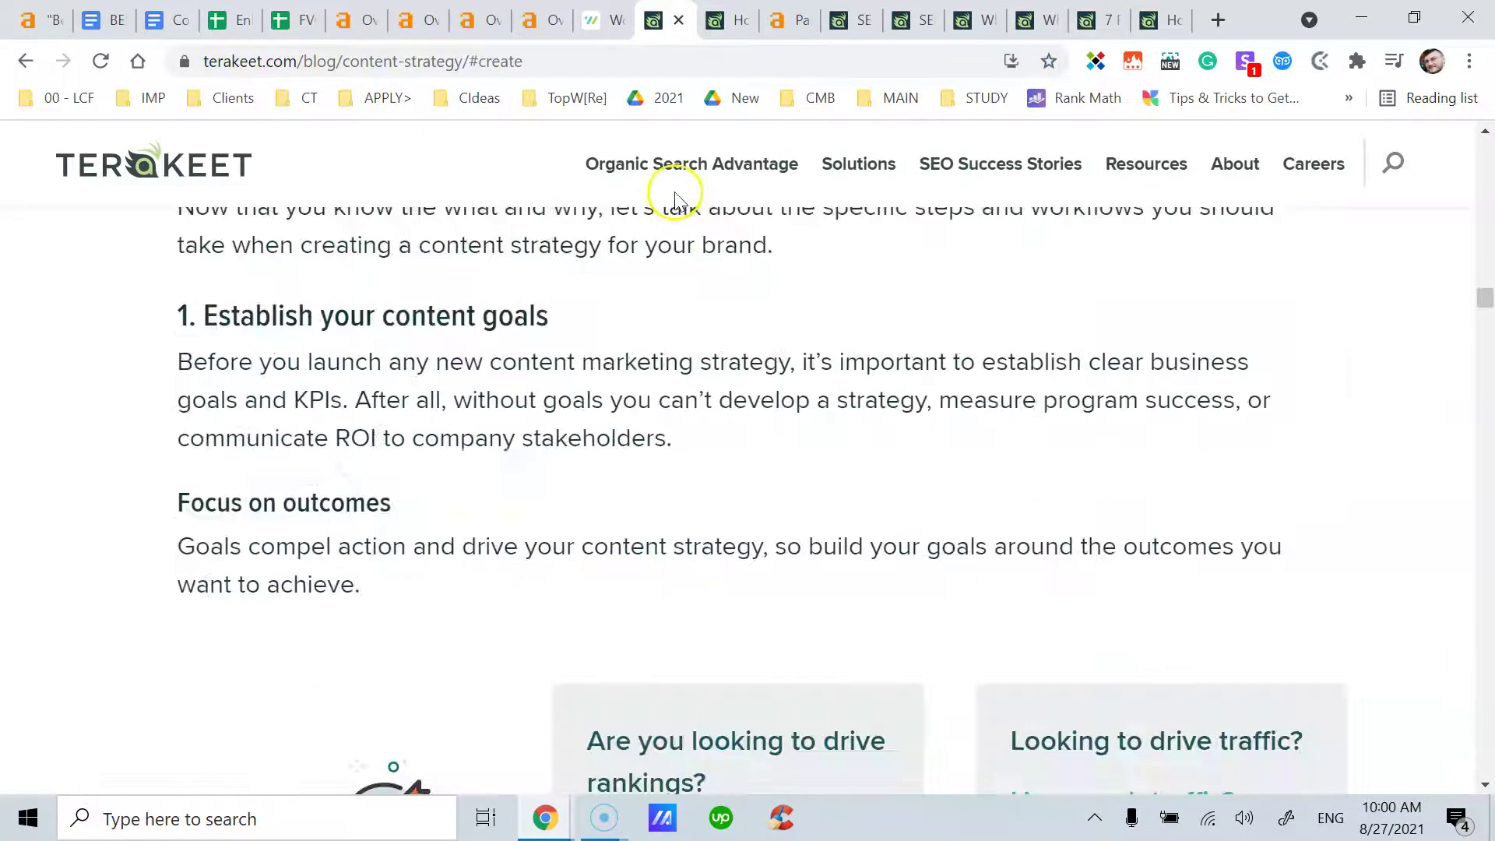
drag(1485, 302, 1483, 679)
scroll(1119, 657, down, 10)
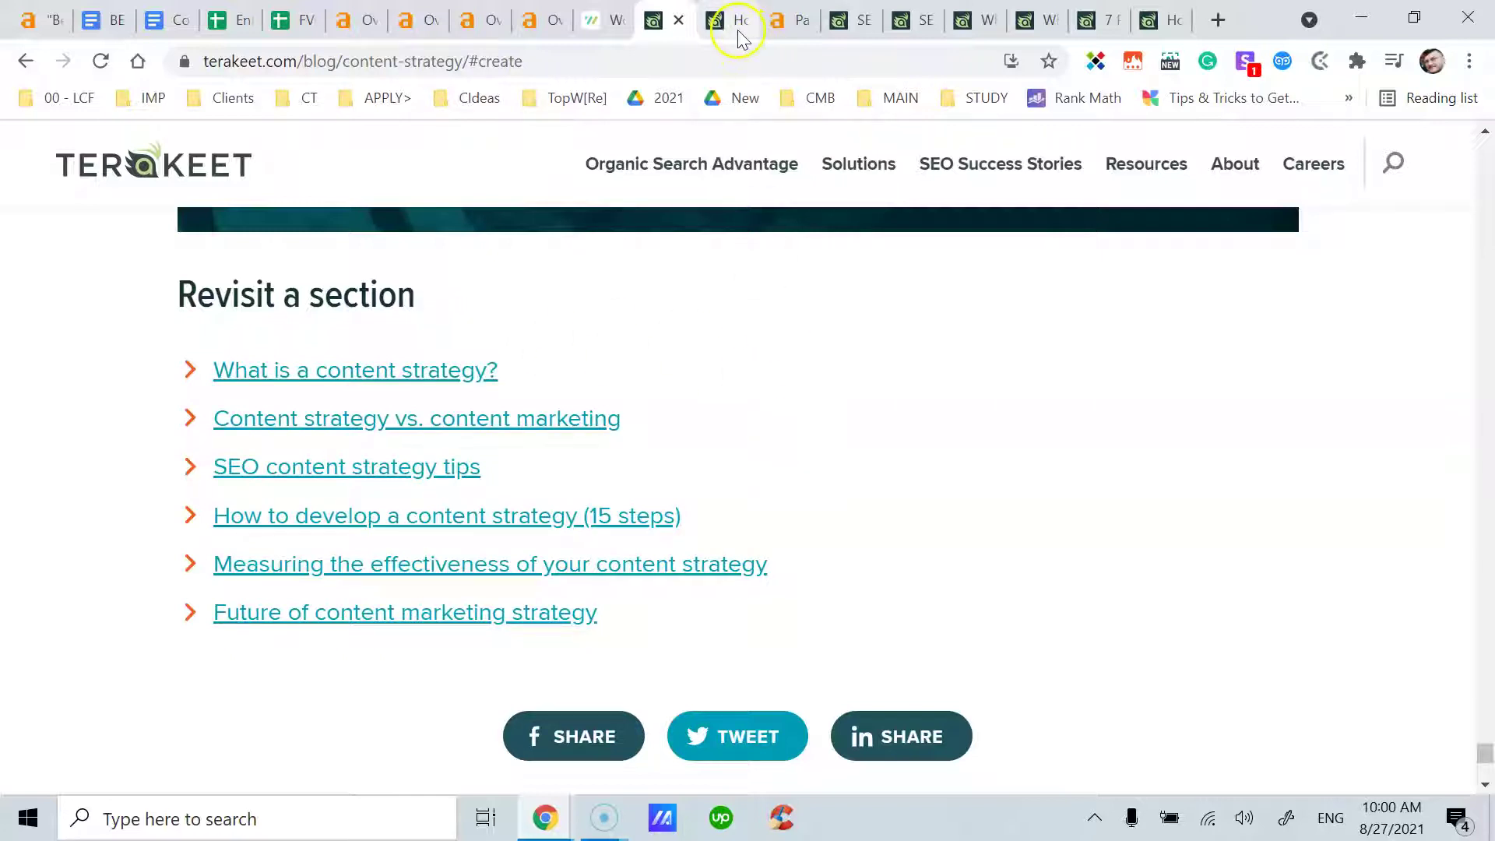
Close the content strategy article and read the definition box and introductory paragraphs of the SEO strategy article
click(678, 20)
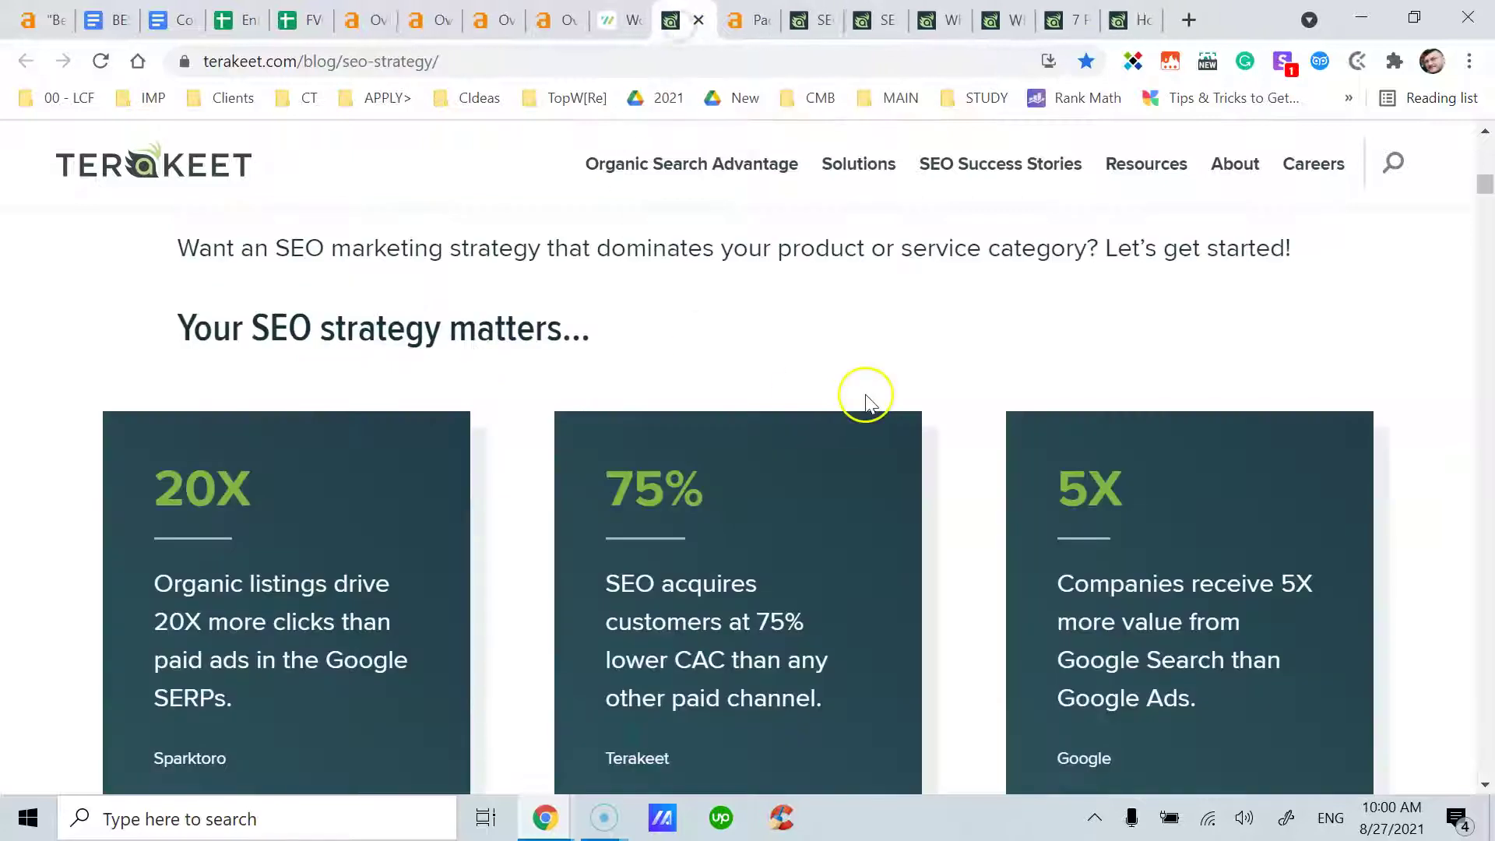
drag(1489, 201, 1487, 136)
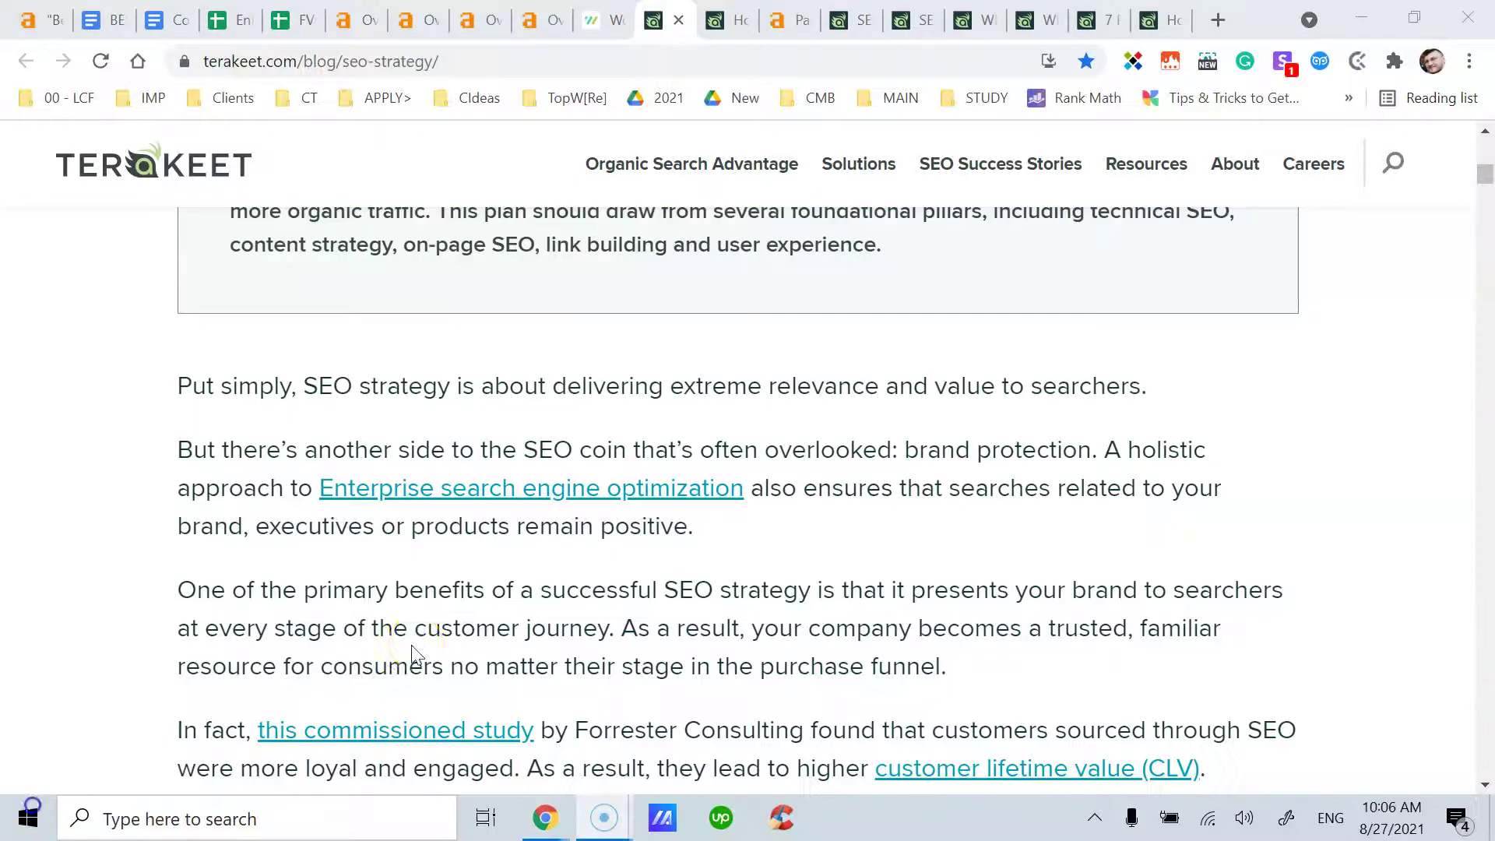
scroll(557, 589, up, 5)
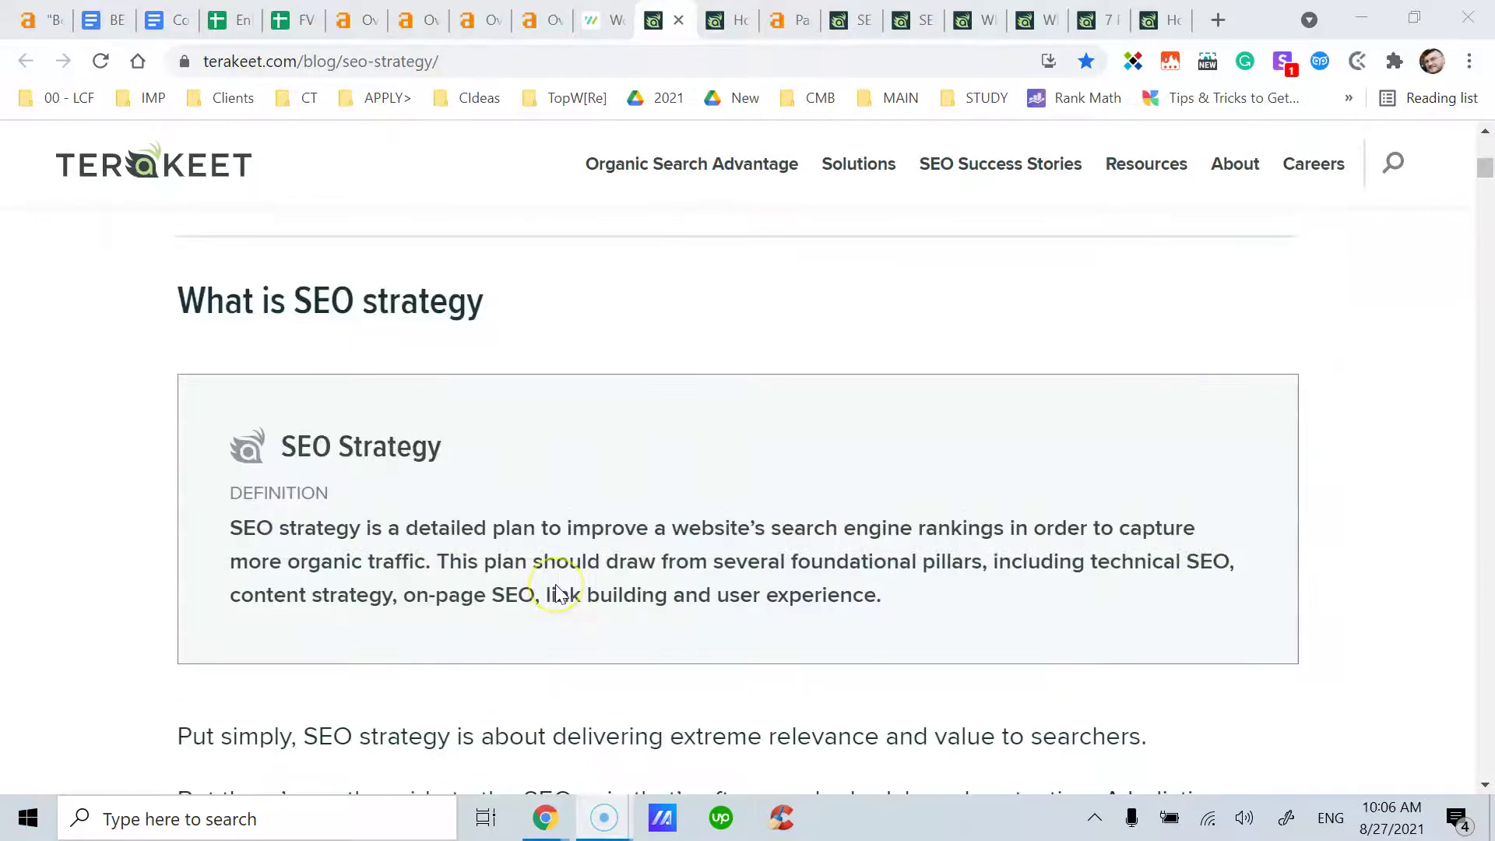
scroll(557, 594, down, 3)
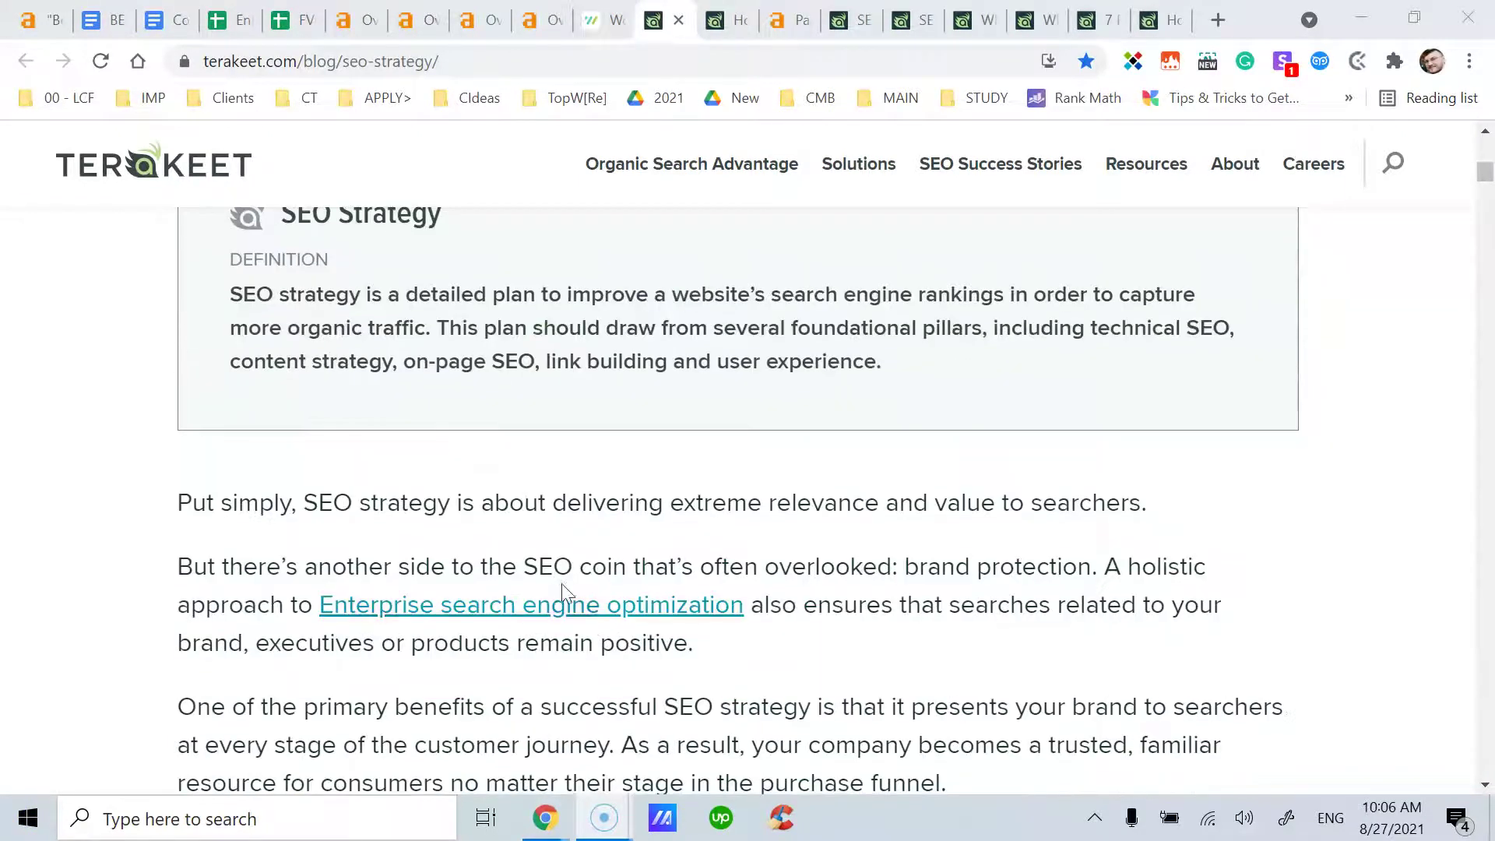
scroll(576, 551, down, 3)
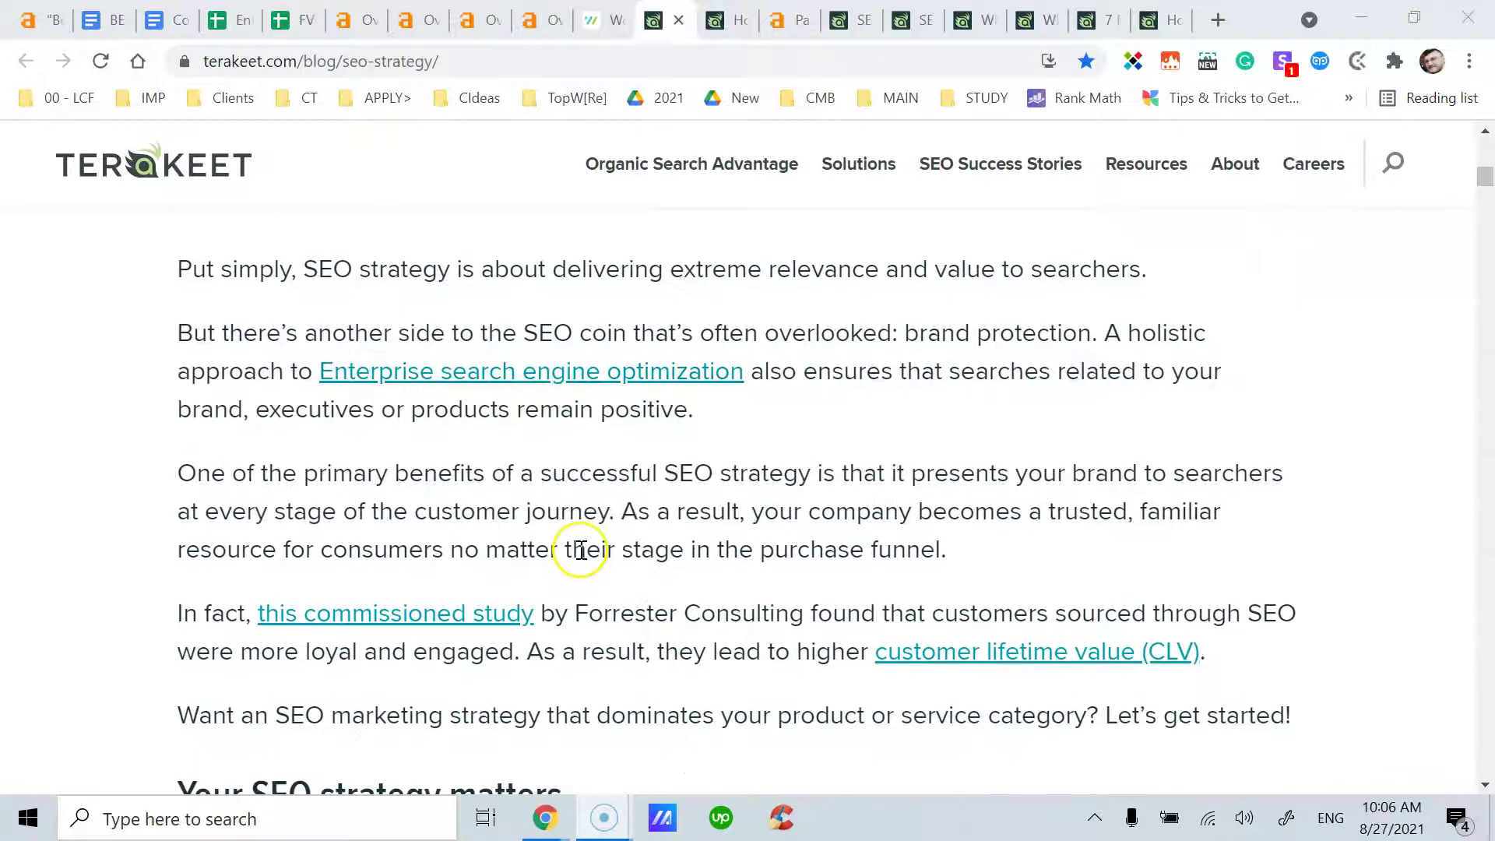
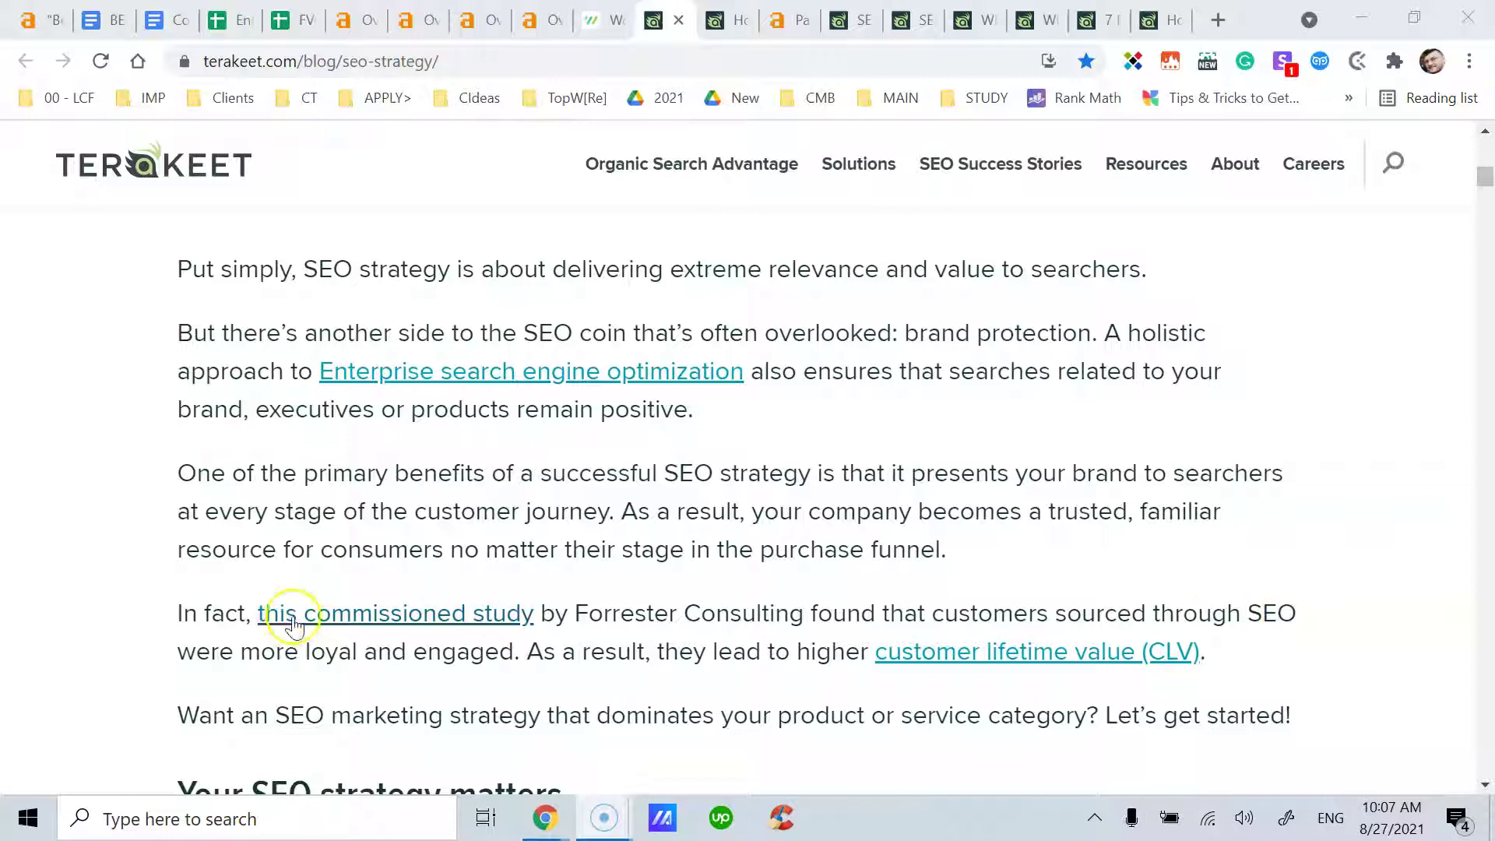
Open the "this commissioned study" link in a new tab and examine the Forrester study's landing page and download form
right_click(466, 619)
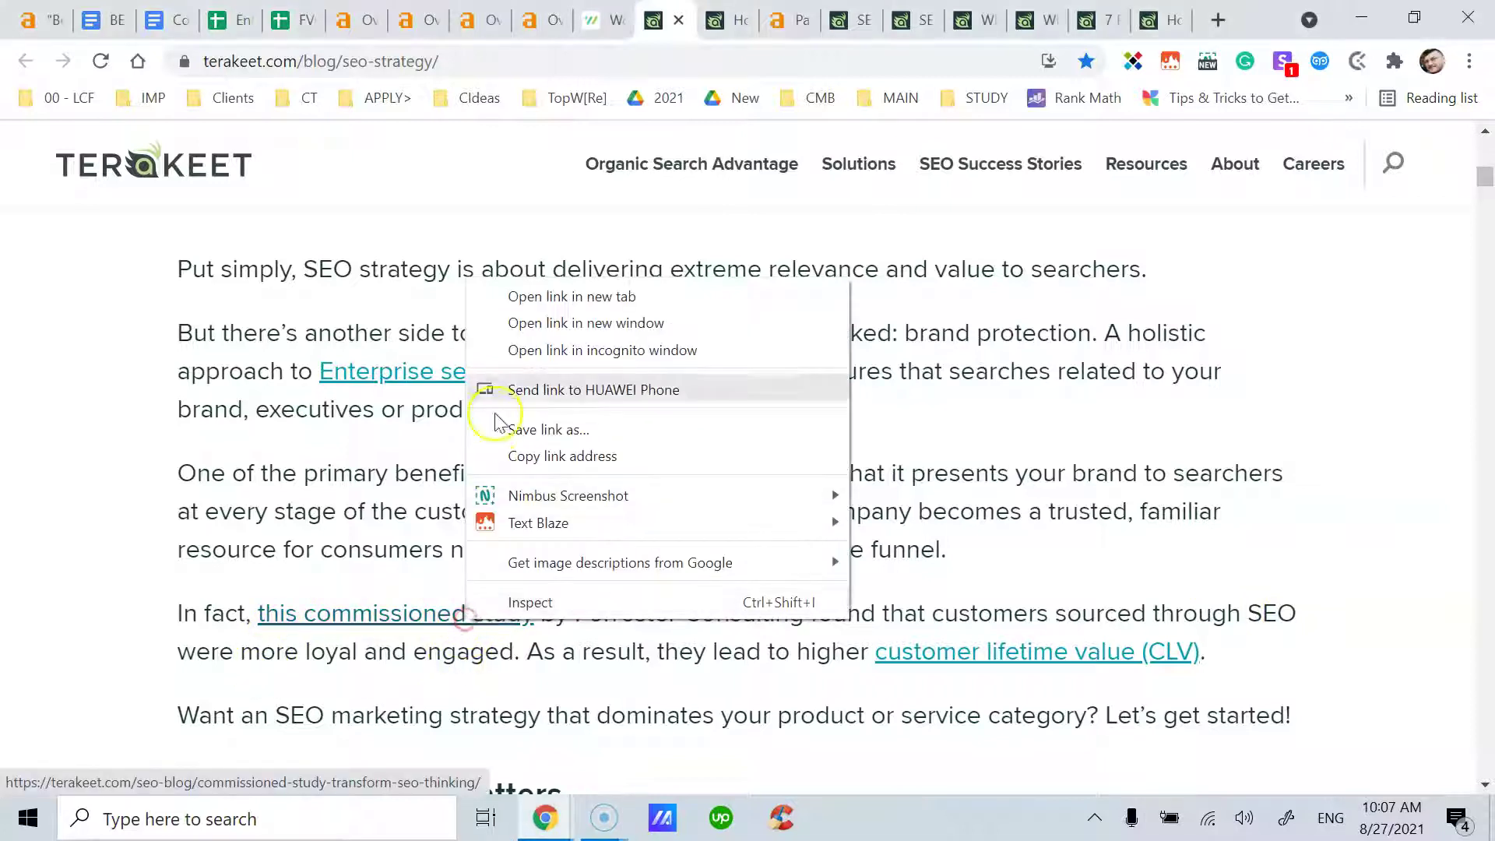
click(539, 296)
click(709, 23)
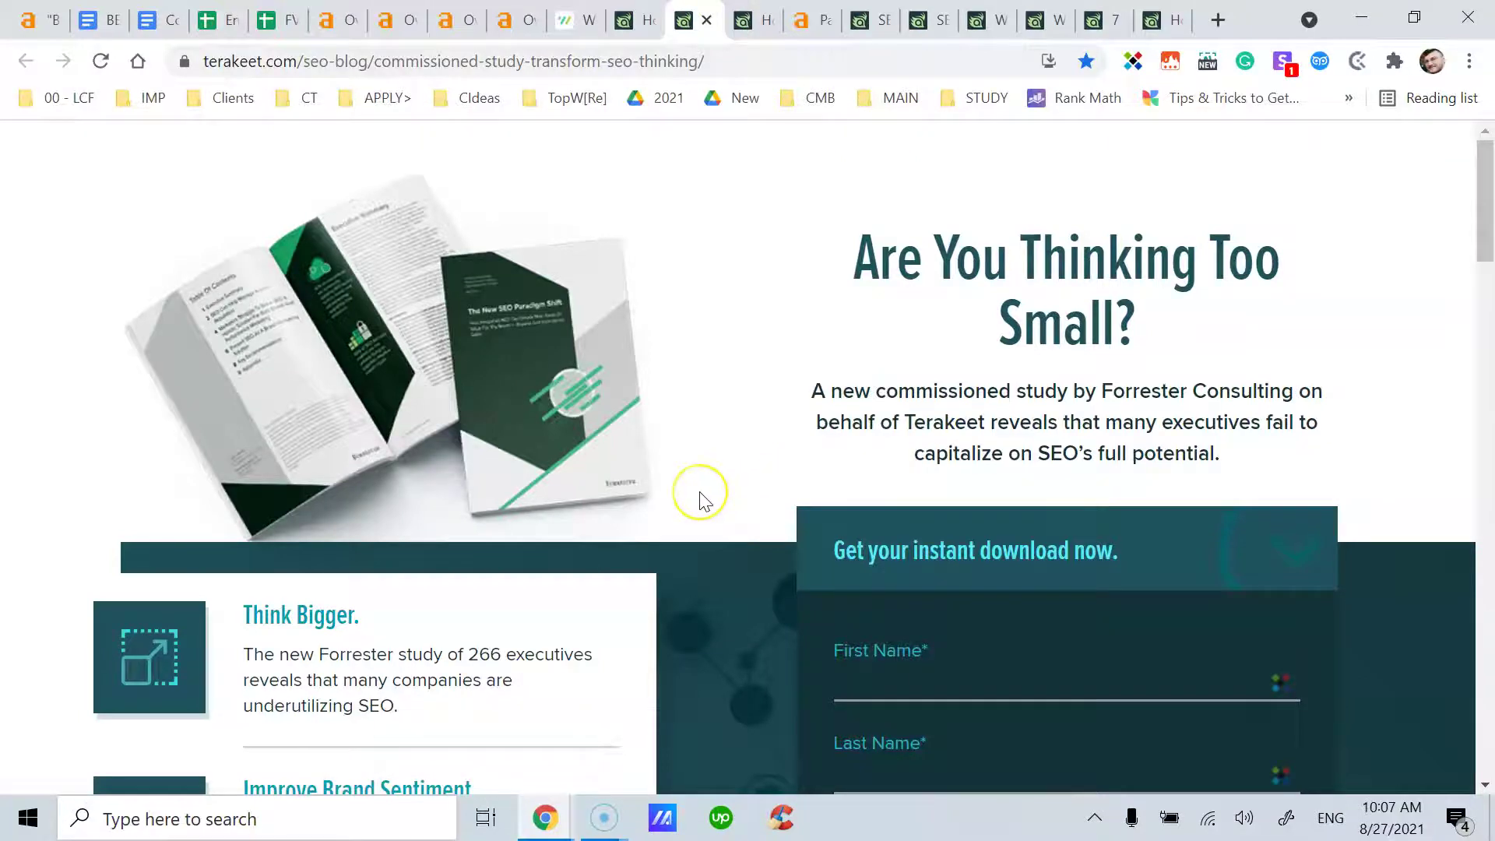
scroll(704, 499, down, 5)
scroll(701, 498, down, 12)
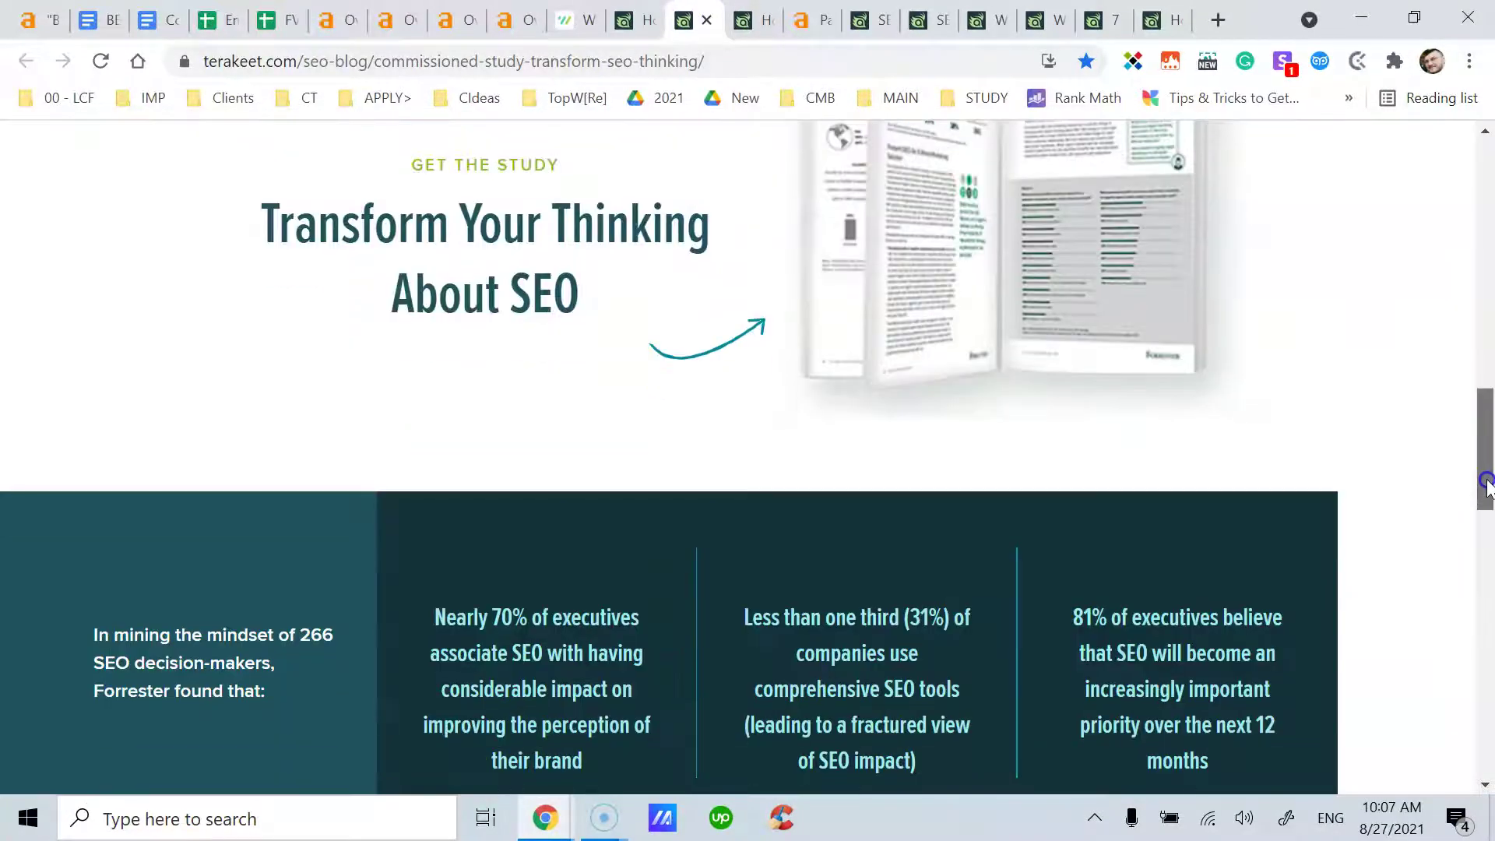
drag(1485, 487, 1485, 118)
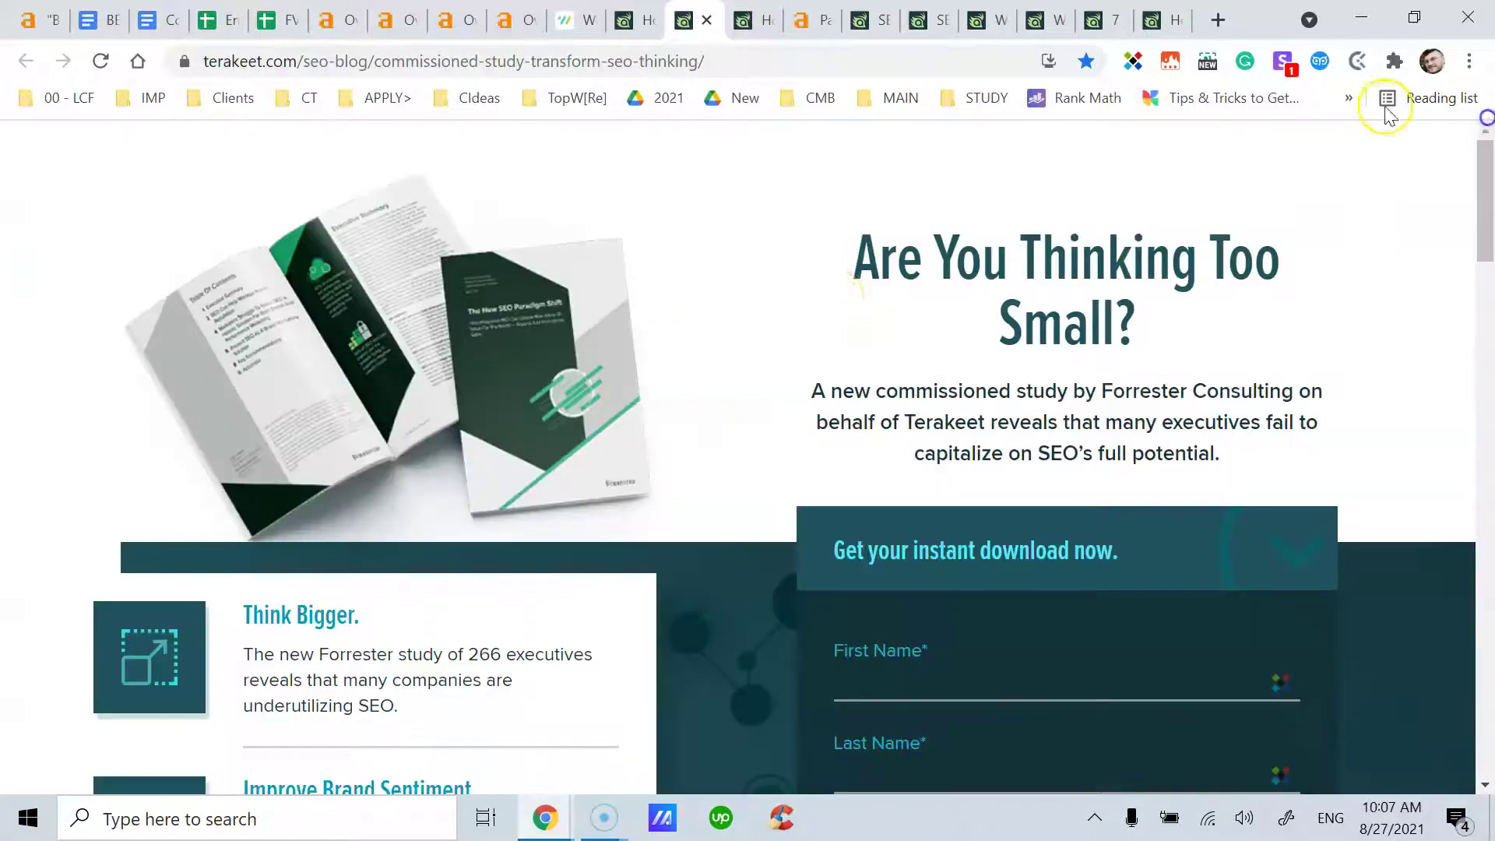
drag(1472, 224, 1205, 64)
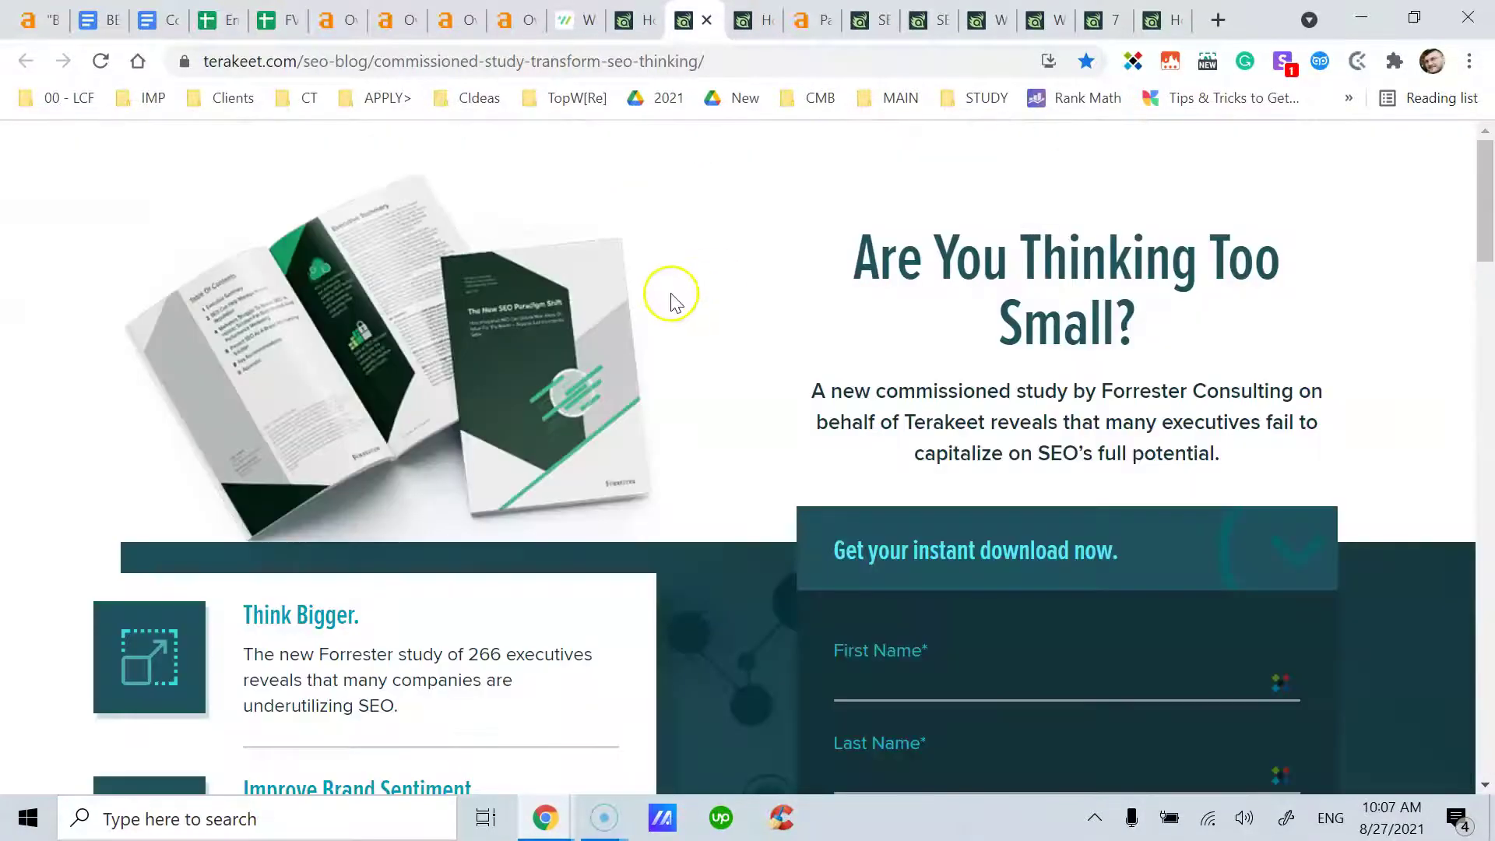
Open the SEO strategy article's "customer lifetime value (CLV)" link in a new tab and skim that article's images and title header
click(631, 21)
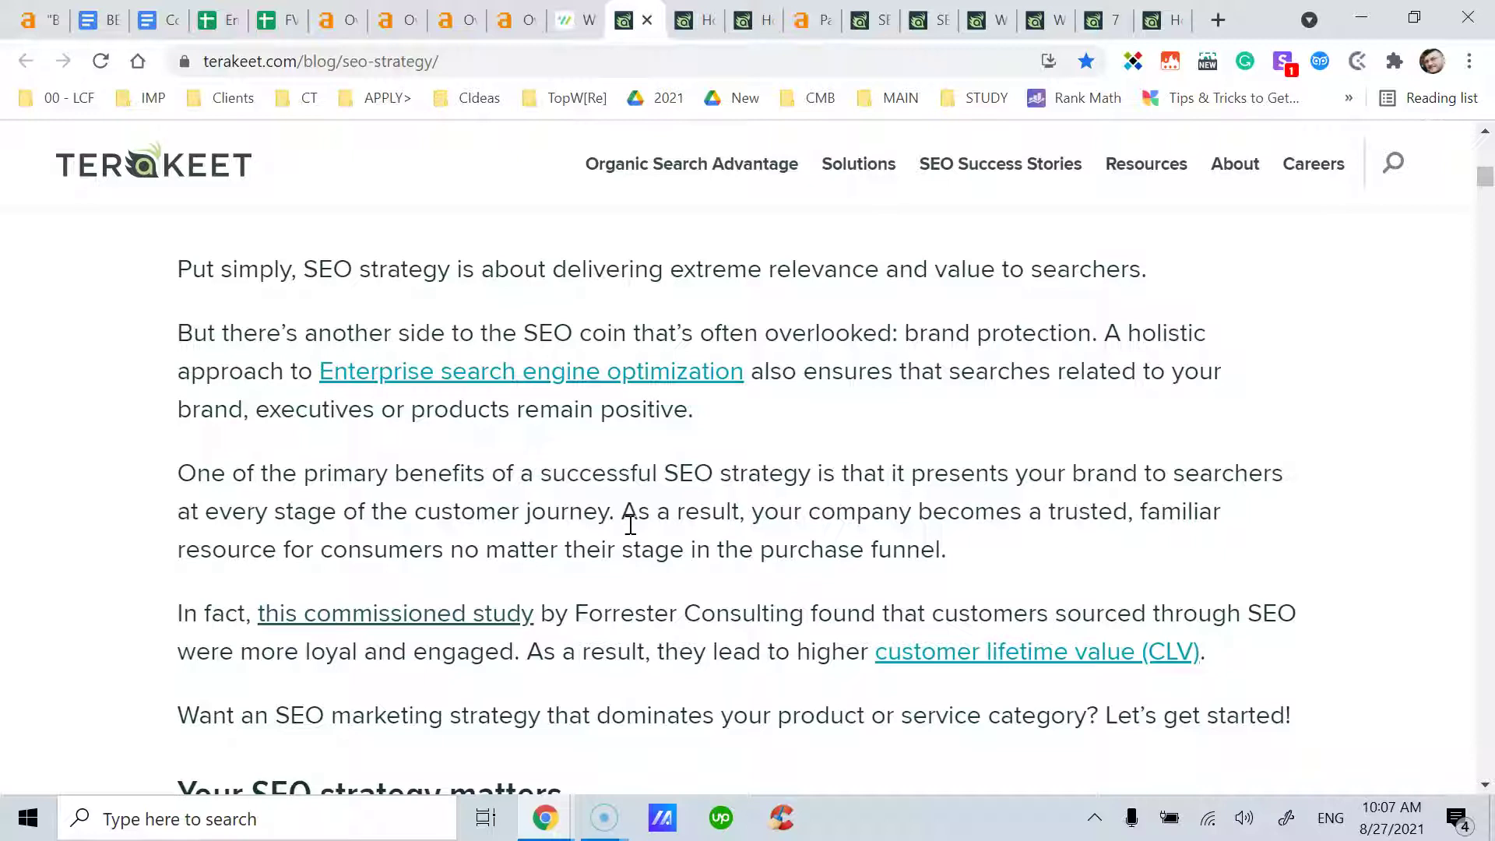
click(625, 521)
right_click(983, 668)
click(1059, 337)
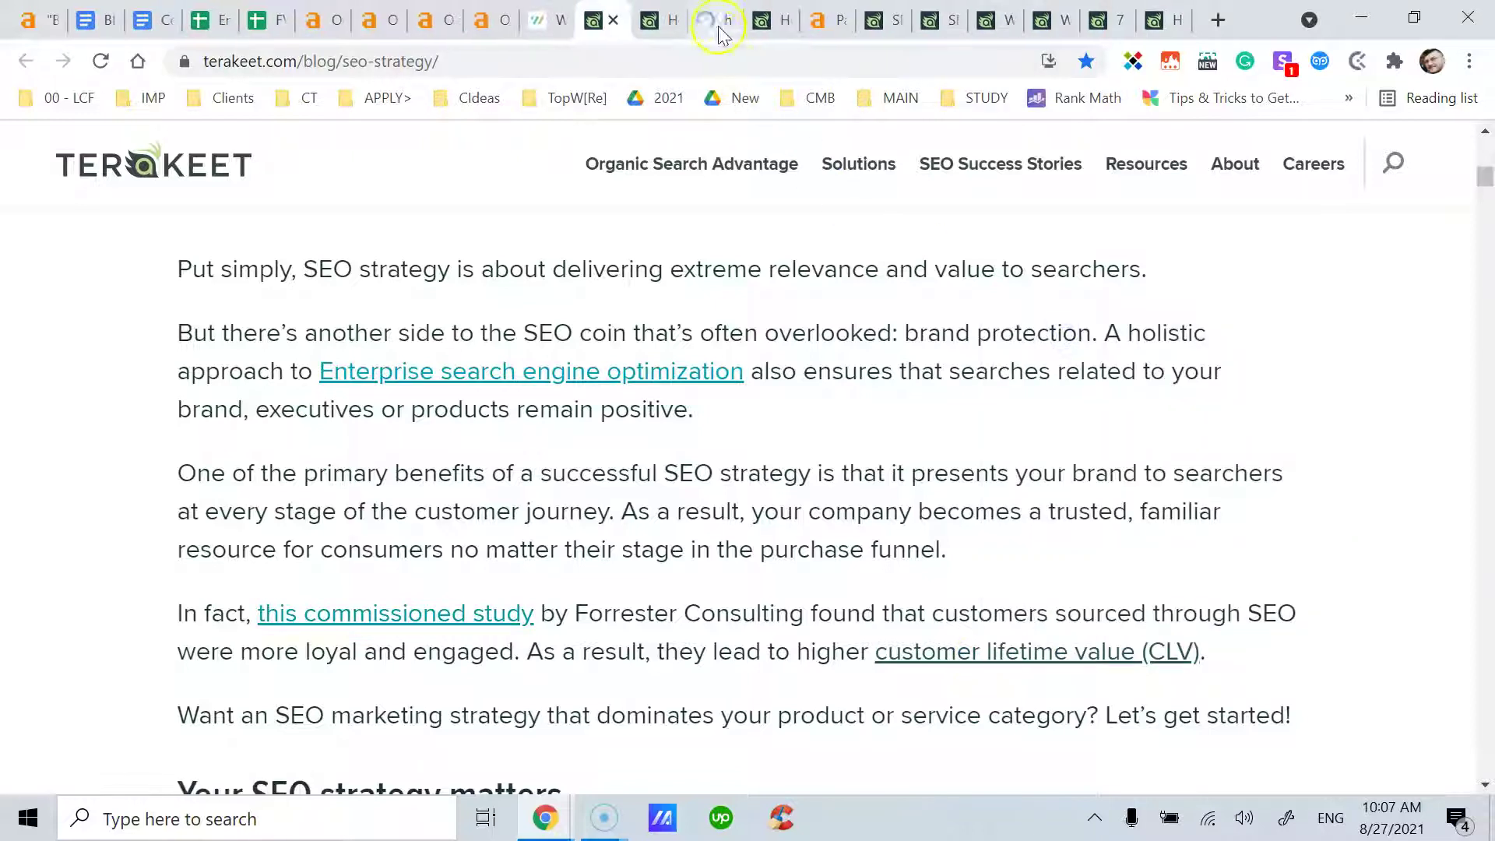
drag(711, 27, 656, 31)
scroll(747, 467, down, 15)
scroll(753, 477, down, 12)
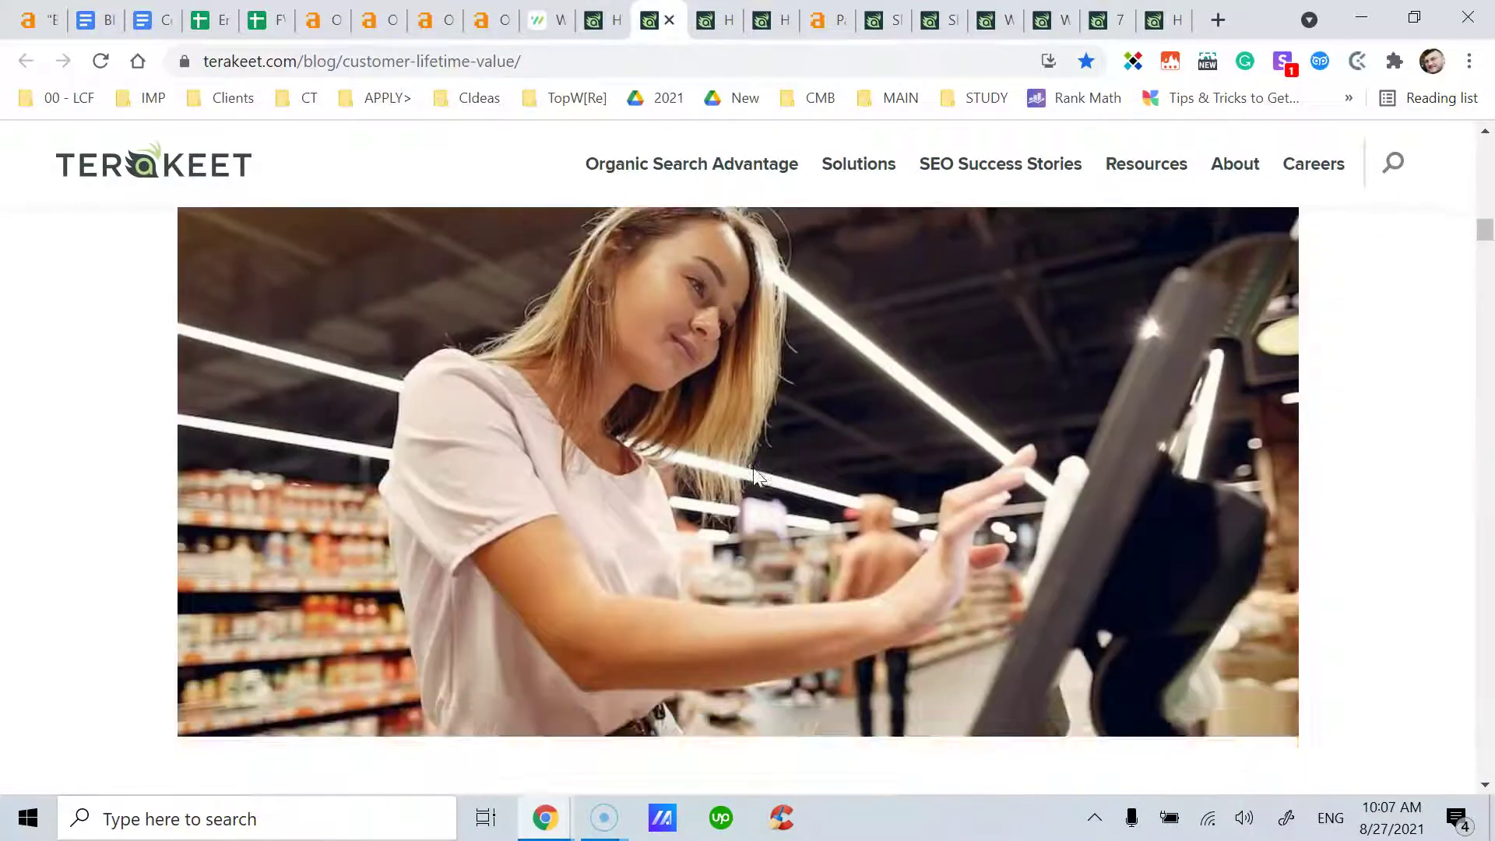
scroll(754, 476, up, 20)
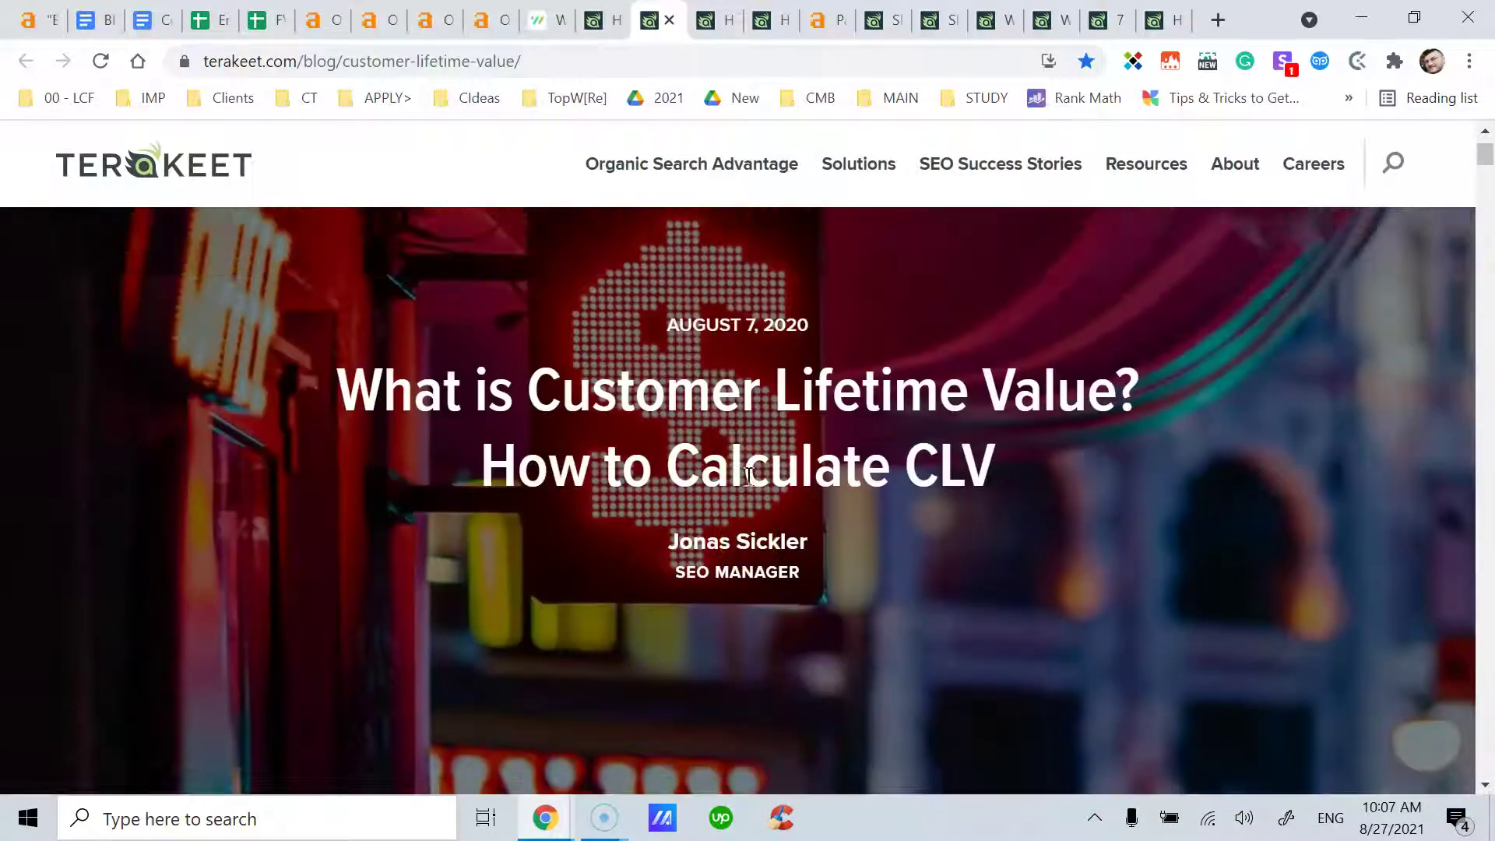
scroll(749, 477, up, 2)
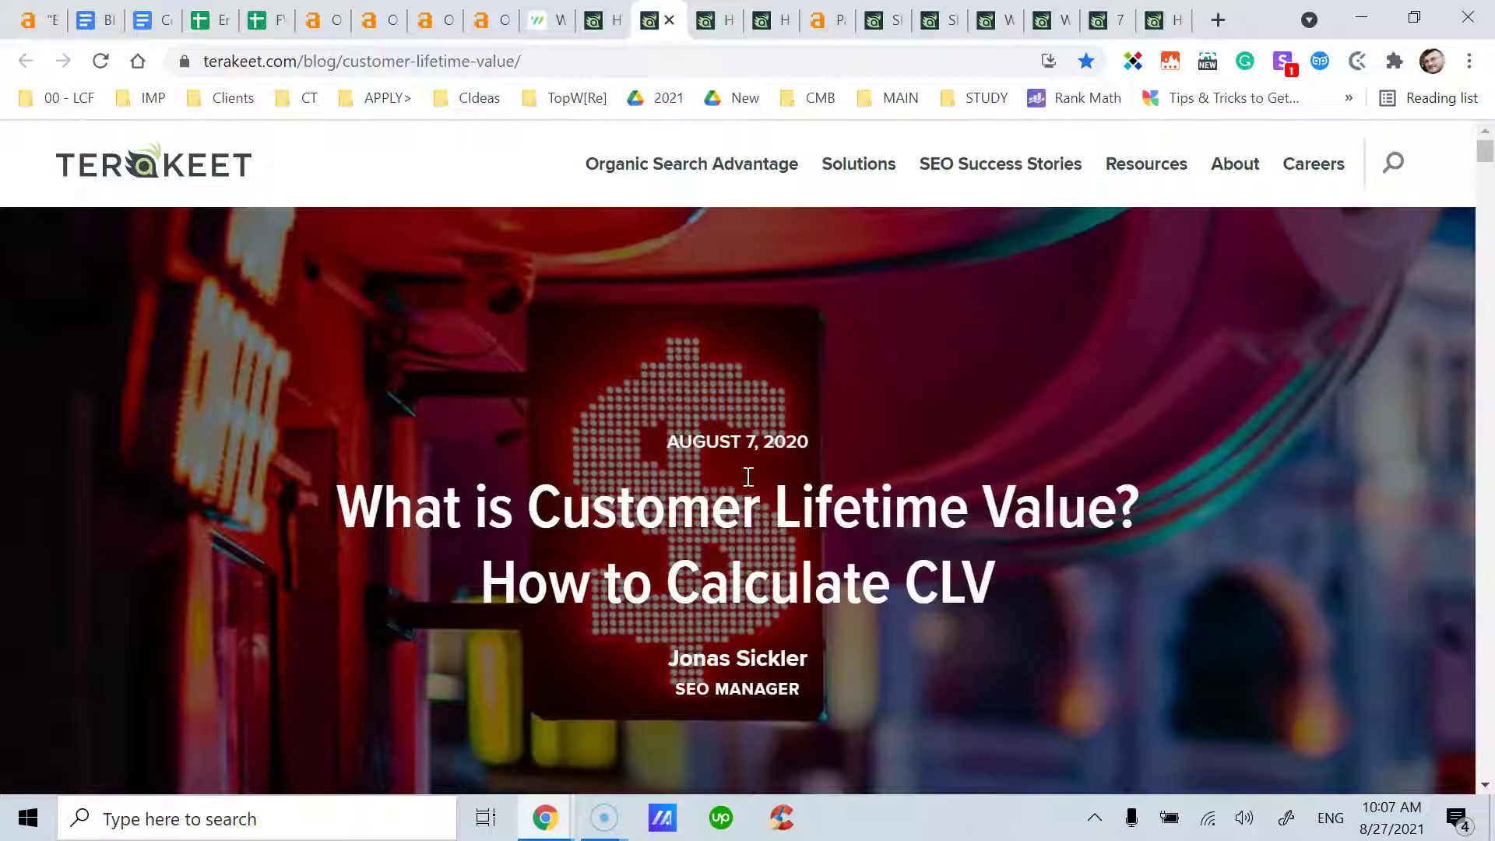
Return to the SEO strategy article, view its title header and Key Points, and highlight the "What is SEO strategy" heading
click(607, 16)
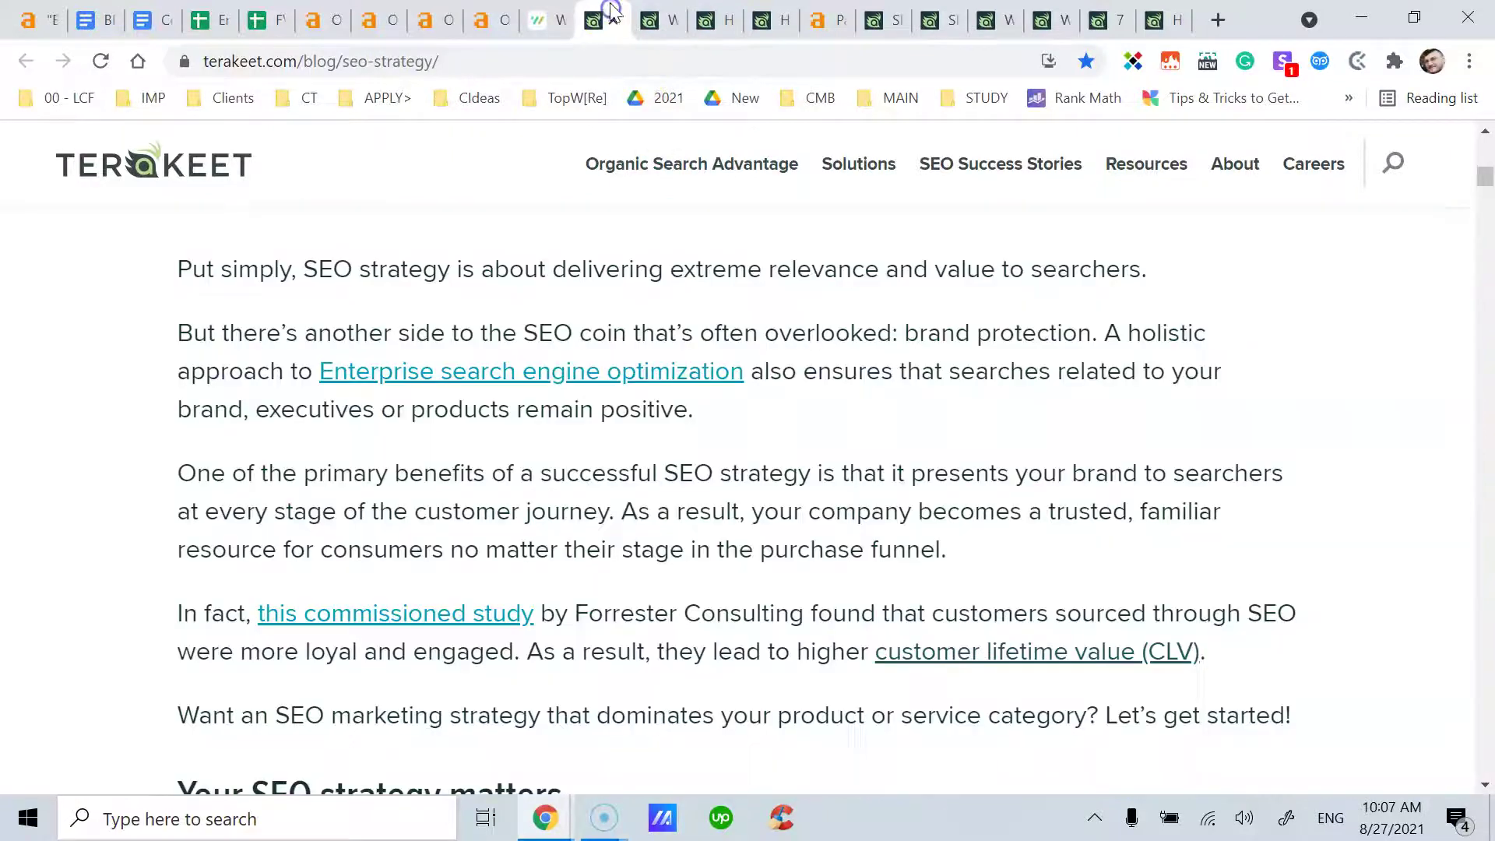
drag(1483, 181, 1441, 133)
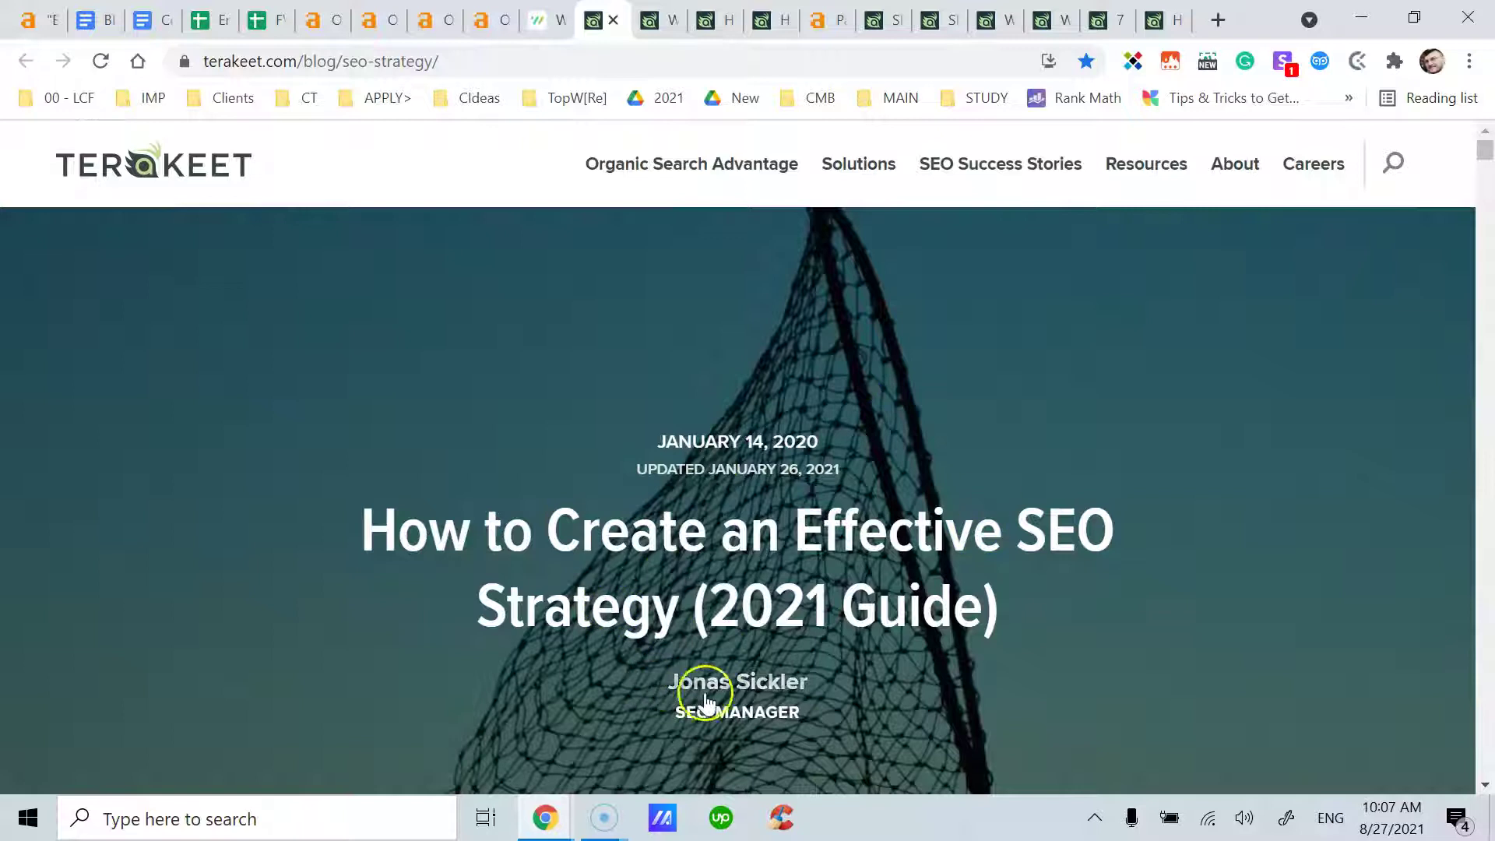
scroll(668, 676, down, 3)
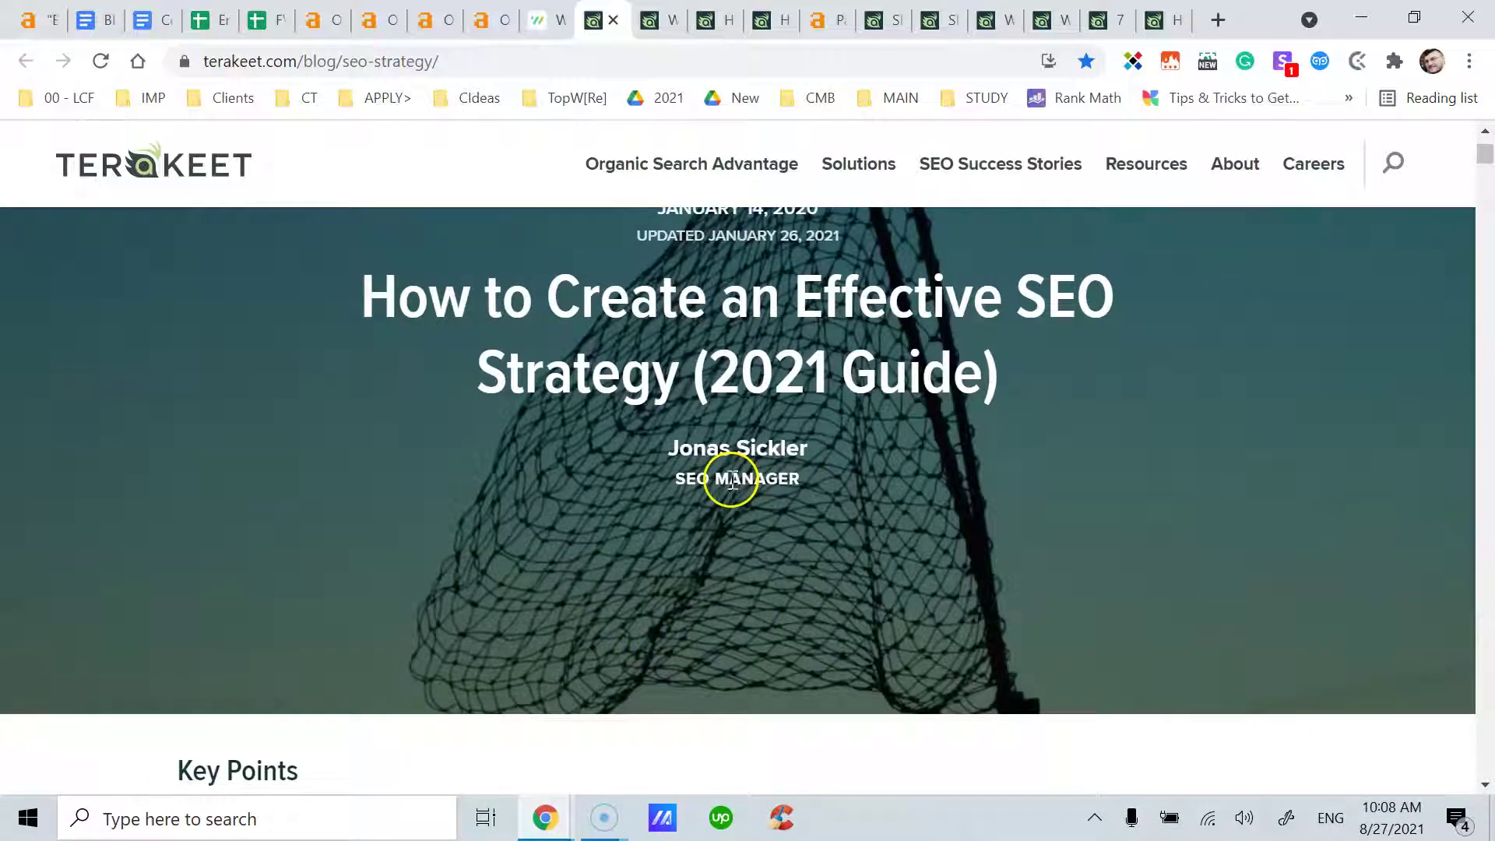
click(715, 477)
scroll(717, 475, down, 3)
scroll(384, 460, down, 6)
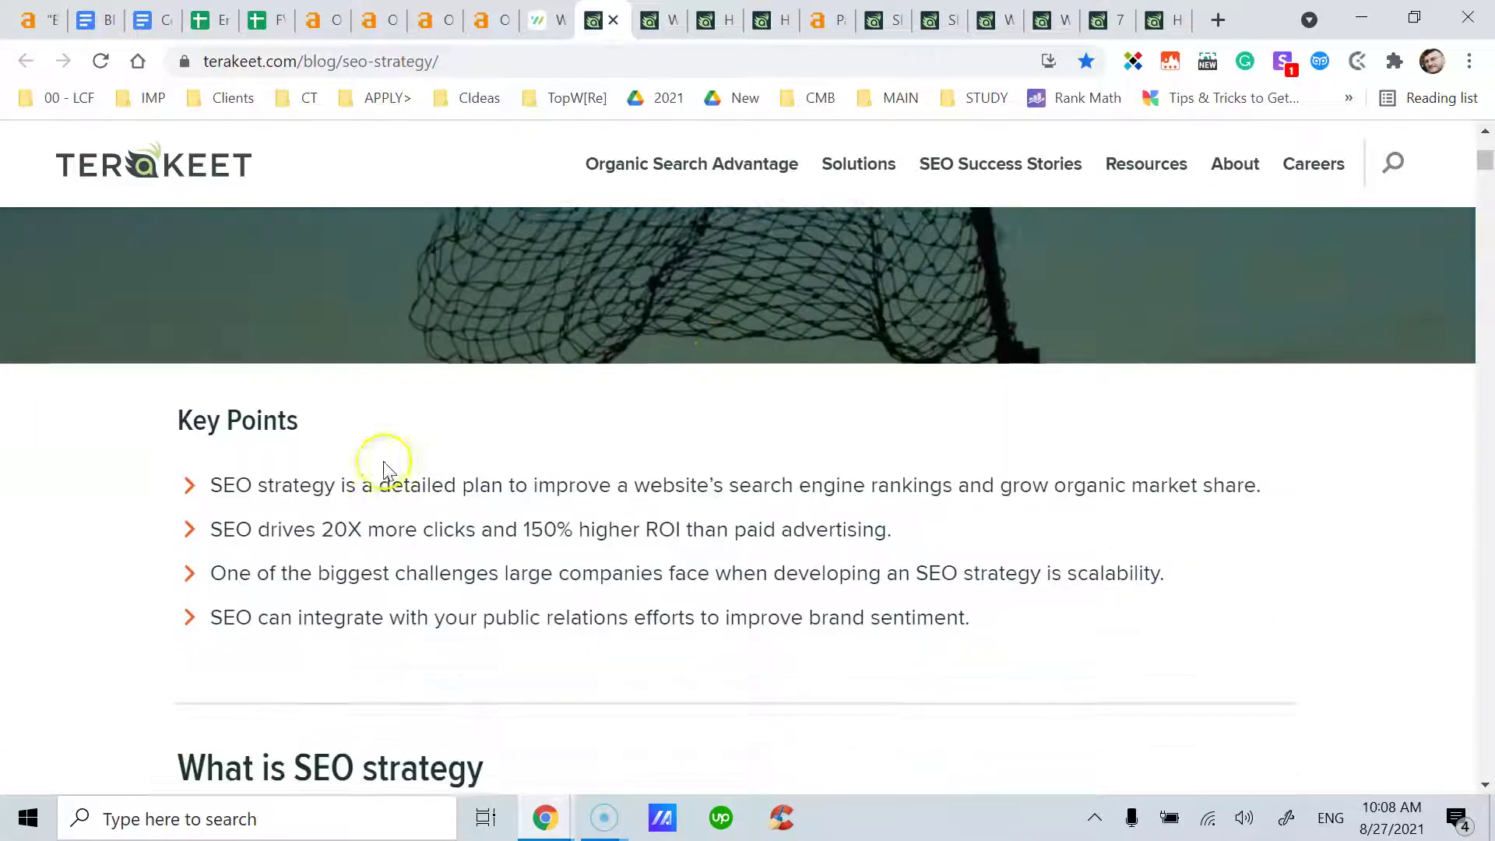
drag(517, 443, 196, 430)
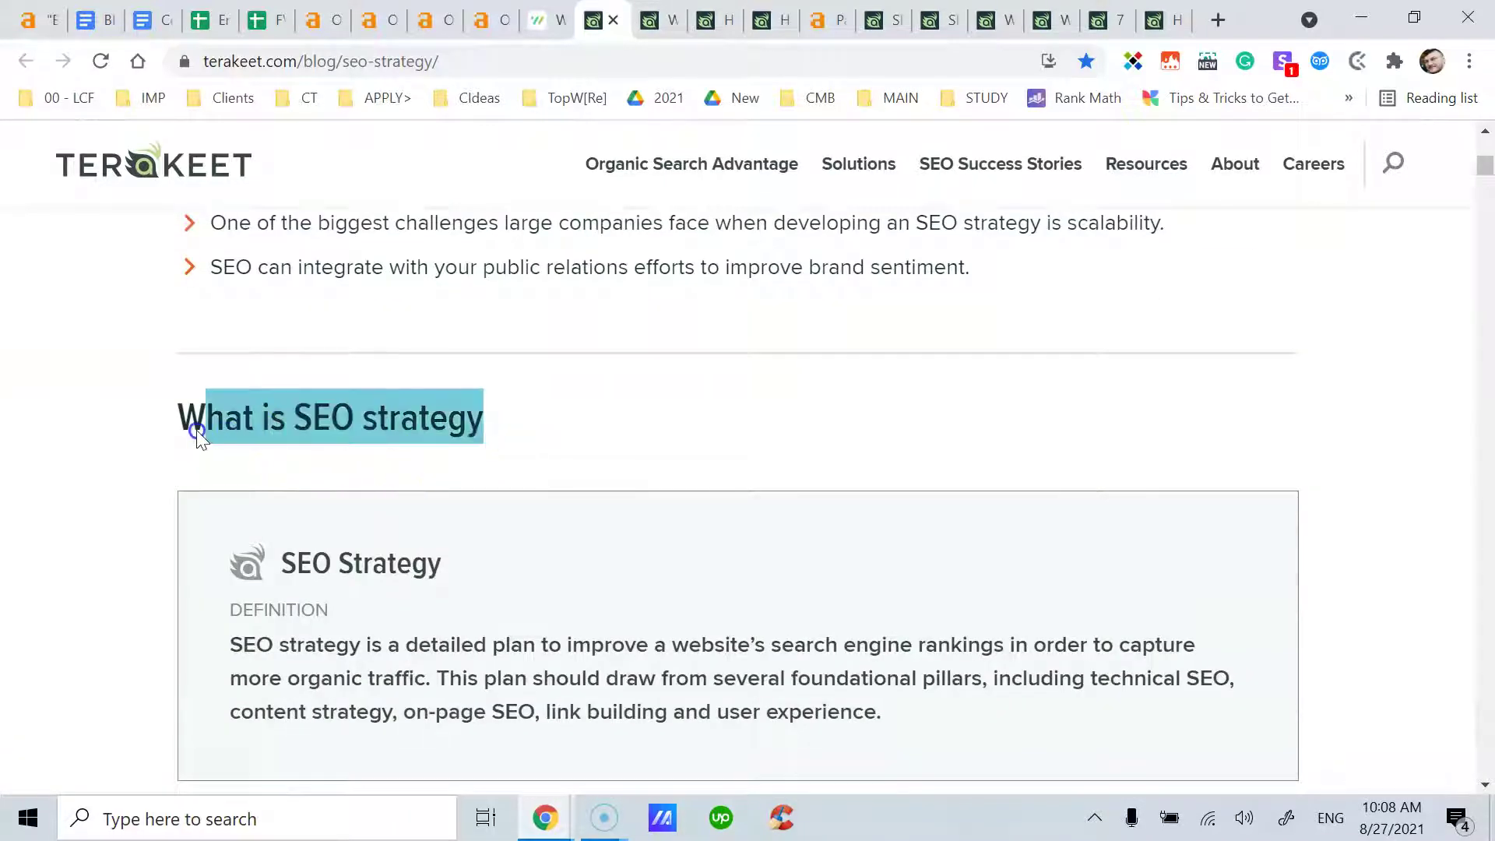
click(193, 432)
Switch to the customer lifetime value article and view its "What is customer lifetime value (CLV)?" definition box for comparison
click(676, 22)
click(747, 377)
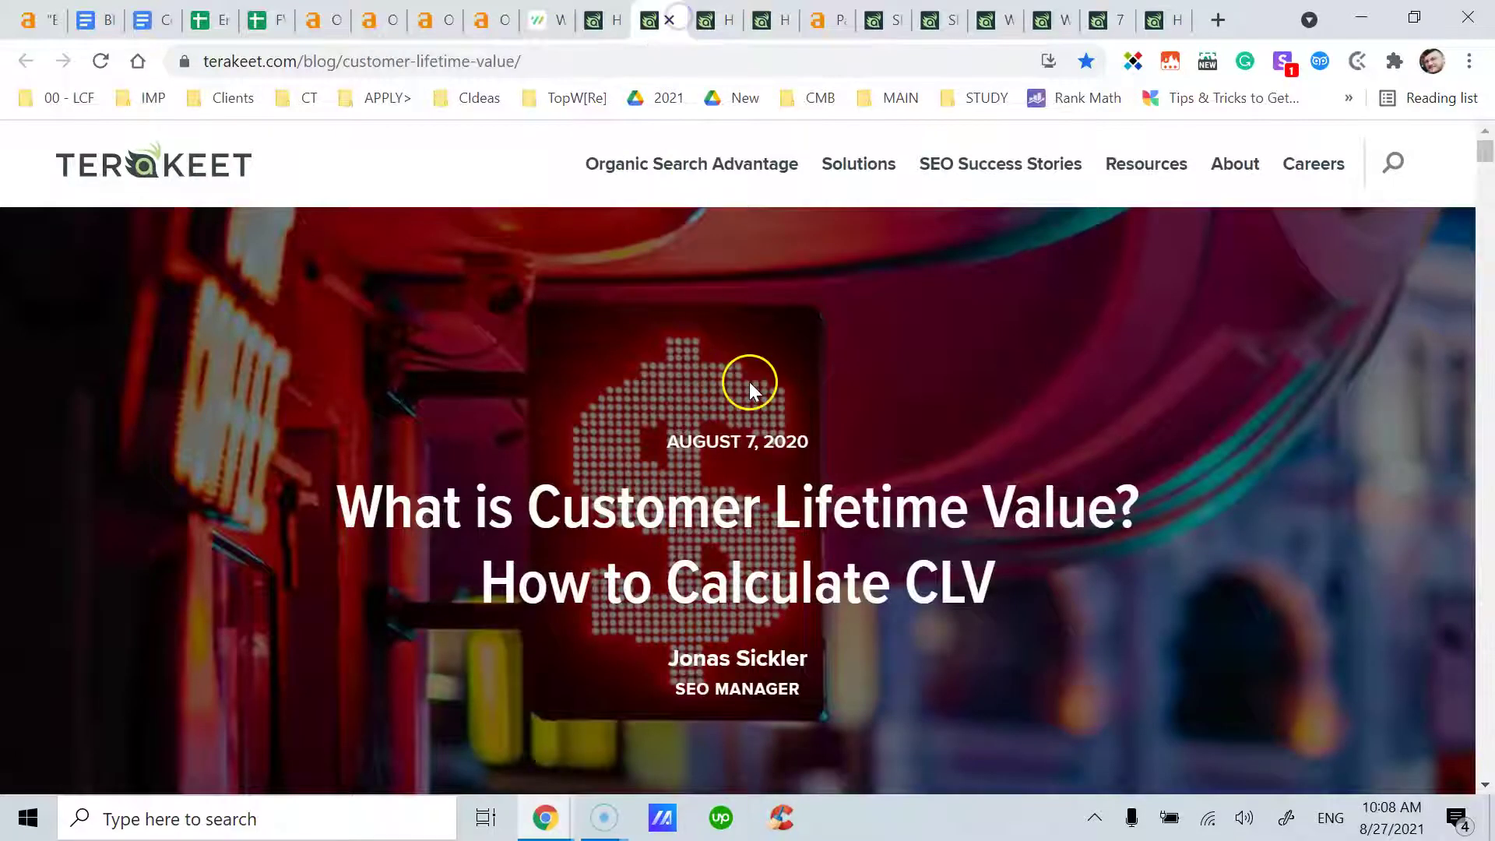
scroll(749, 376, down, 15)
scroll(751, 368, down, 4)
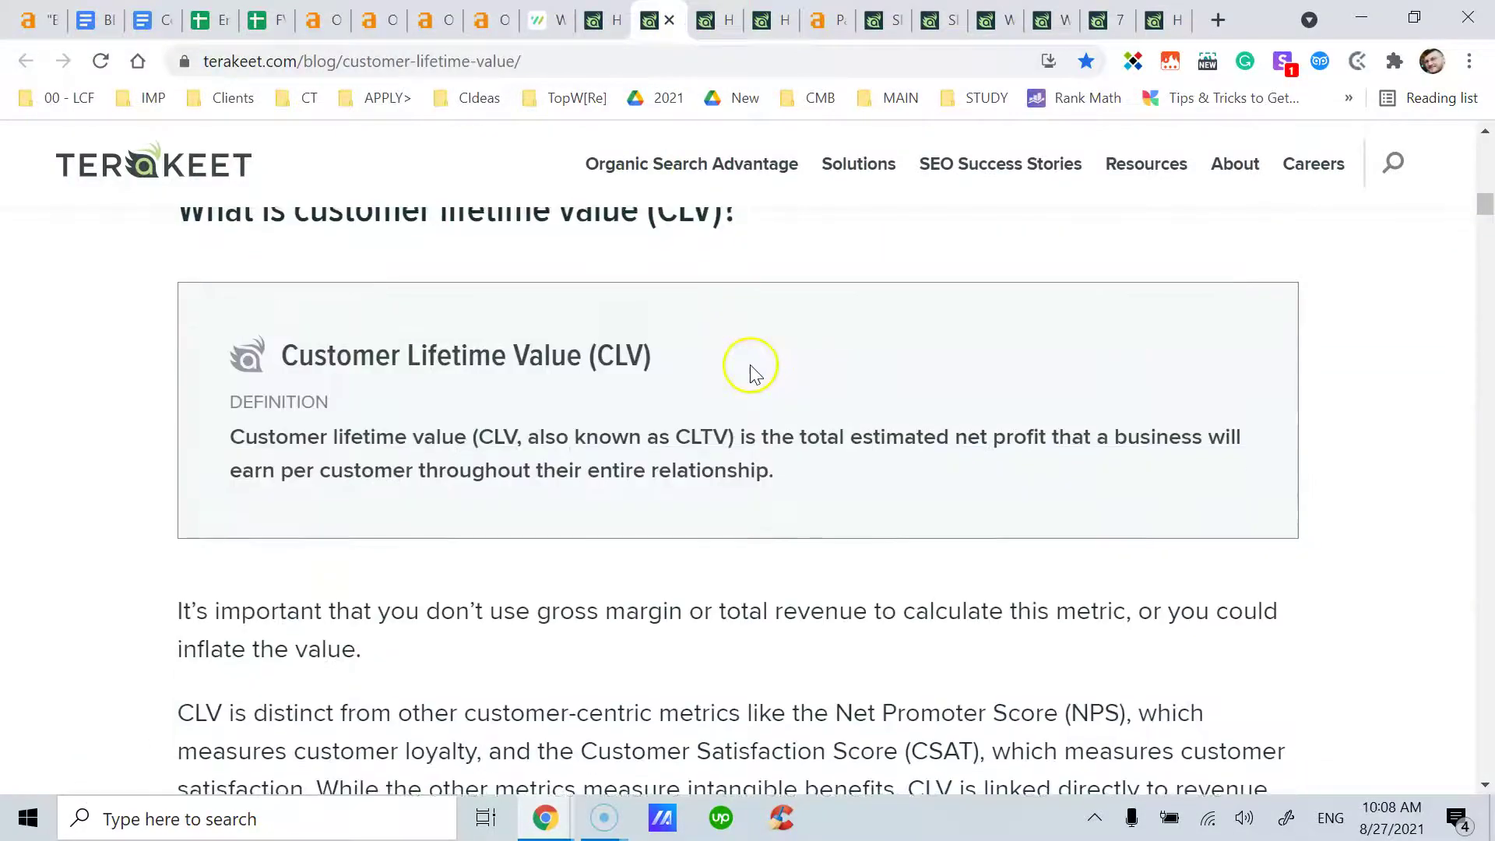
Return to the SEO strategy article and view its "SEO Strategy" definition box and the "Your SEO strategy matters..." statistic cards
scroll(751, 368, up, 3)
click(601, 22)
scroll(568, 408, down, 2)
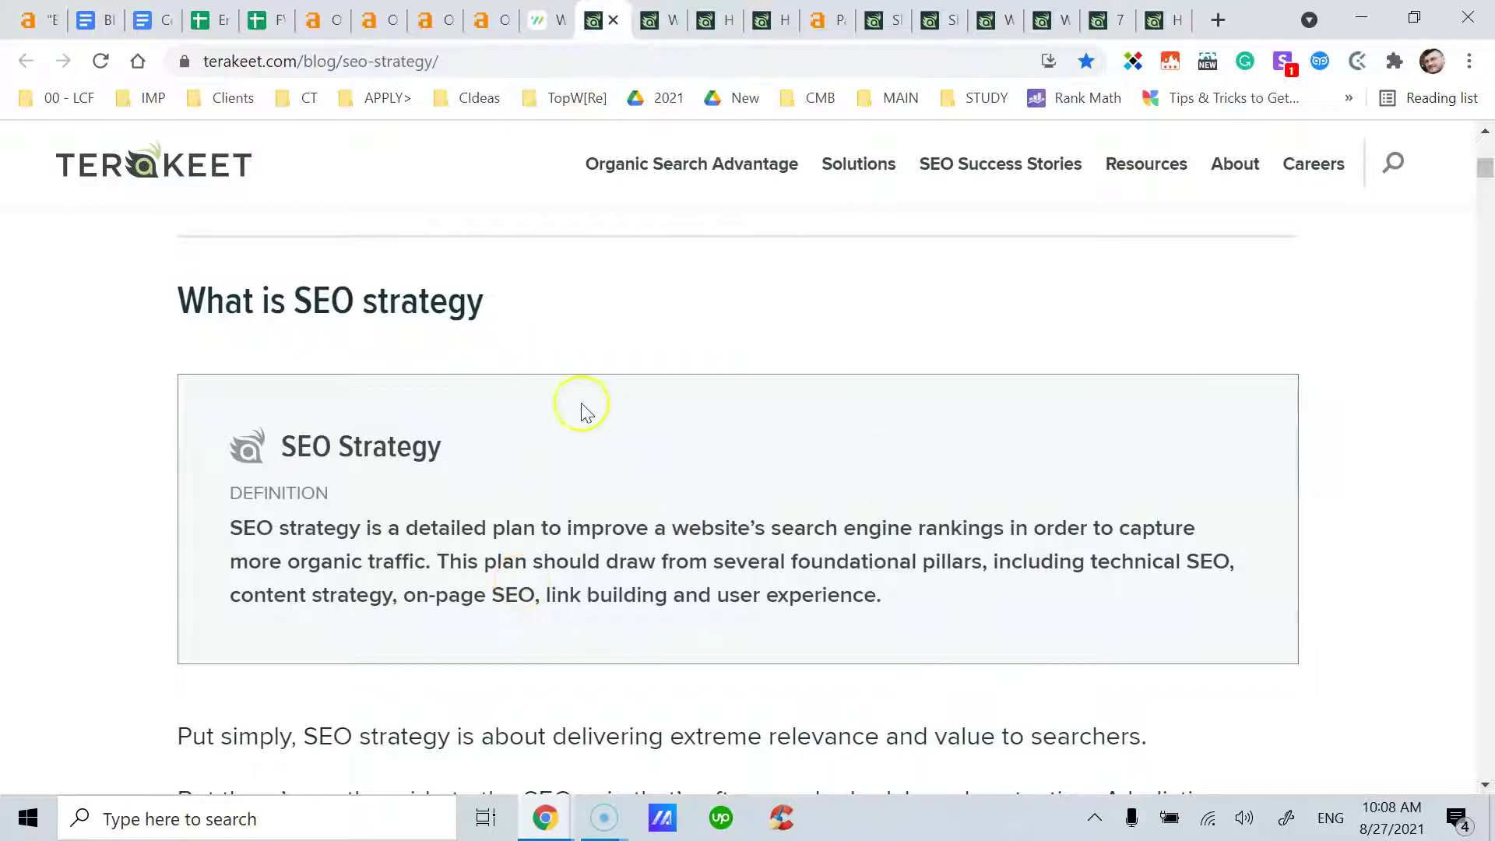
scroll(545, 417, down, 10)
scroll(551, 411, up, 3)
scroll(555, 417, down, 3)
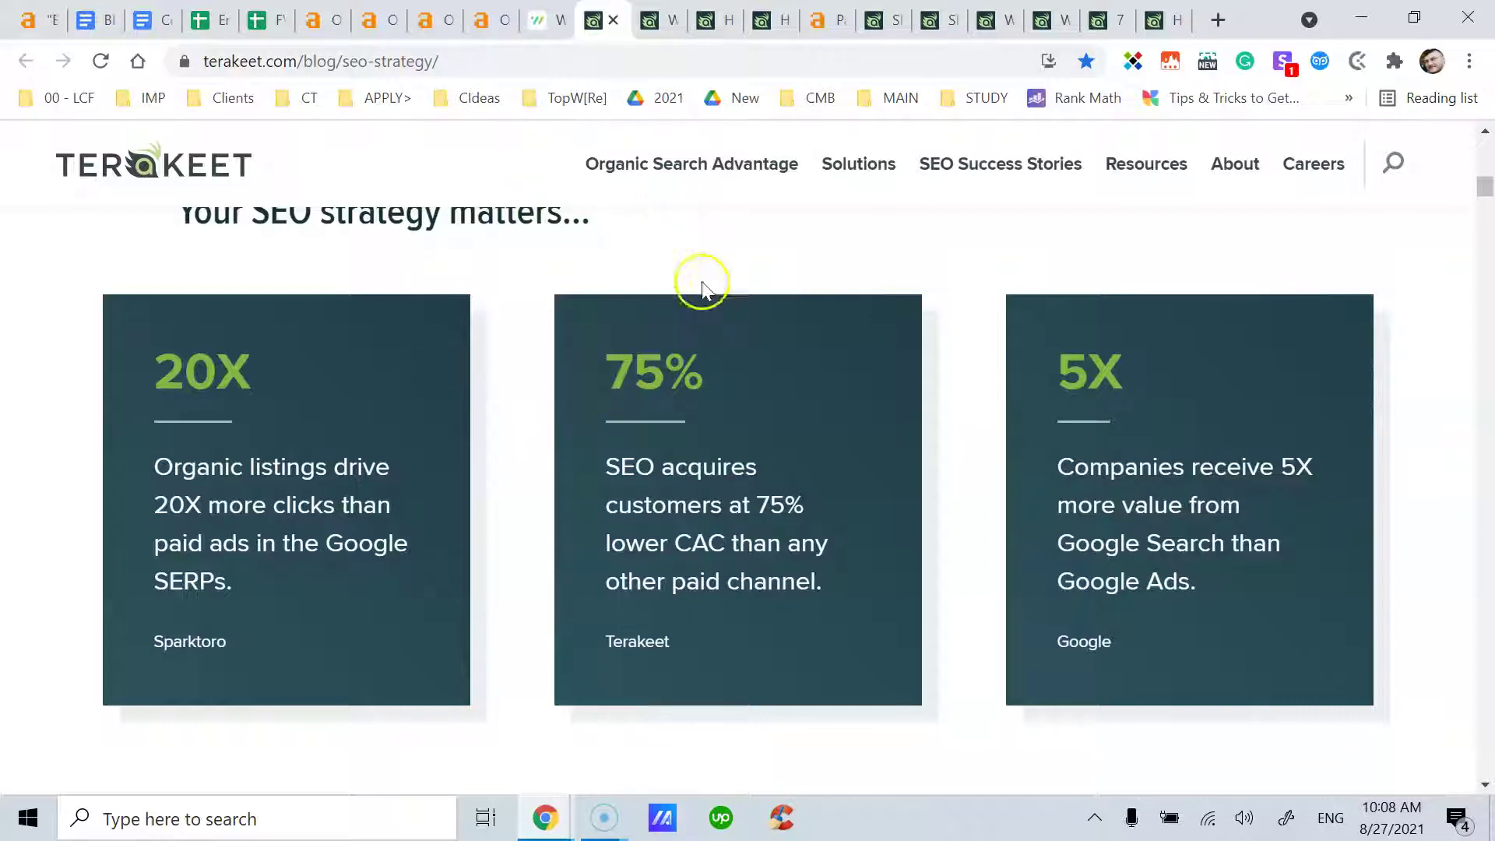
Switch to the customer lifetime value article and examine its "Are You Thinking Too Small?" study banner and customer lifetime value calculator
click(658, 19)
scroll(651, 498, down, 15)
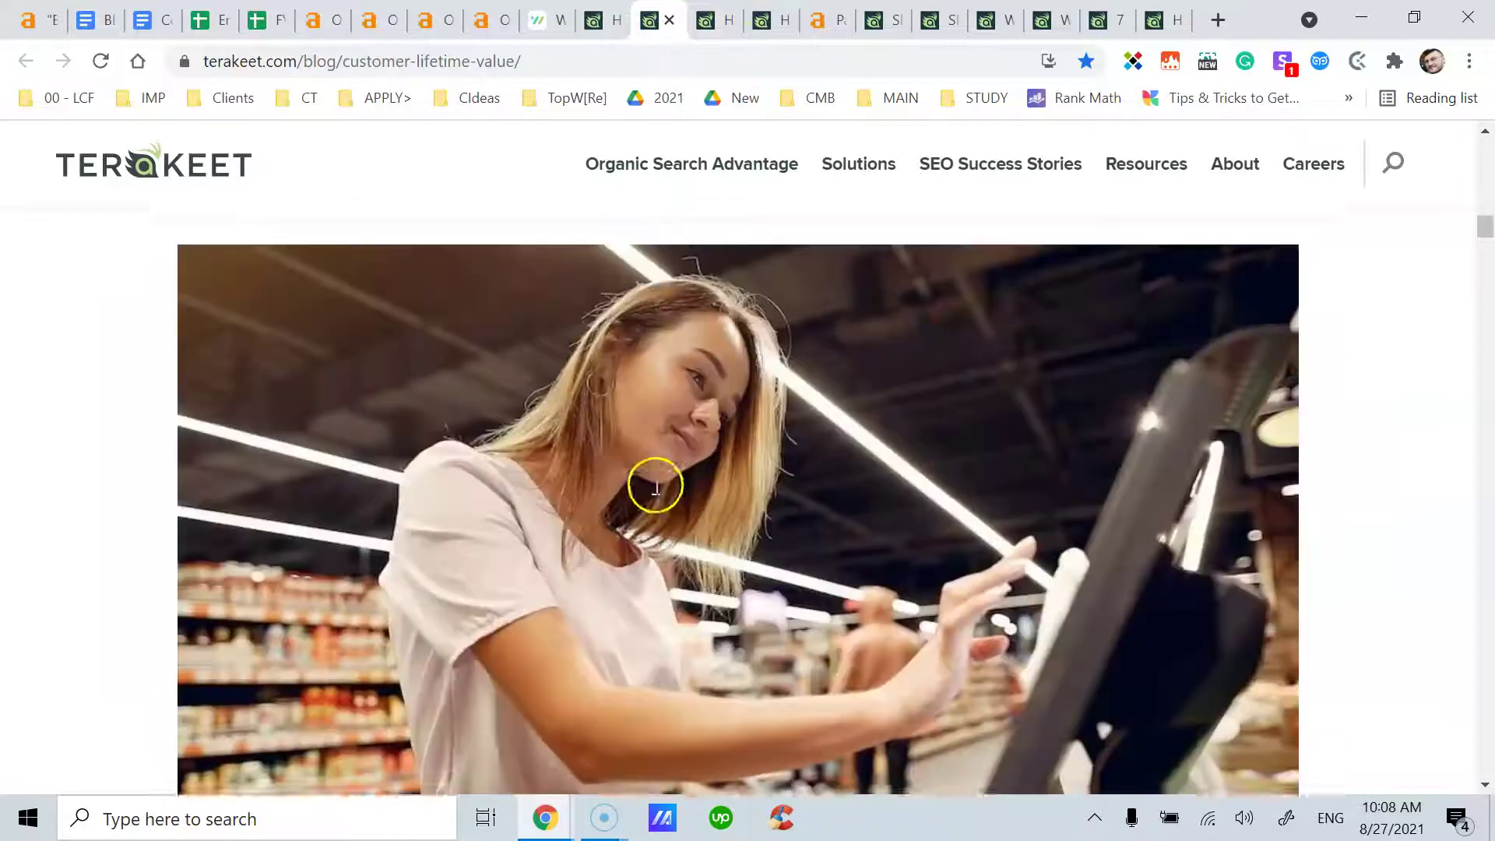
scroll(665, 471, down, 6)
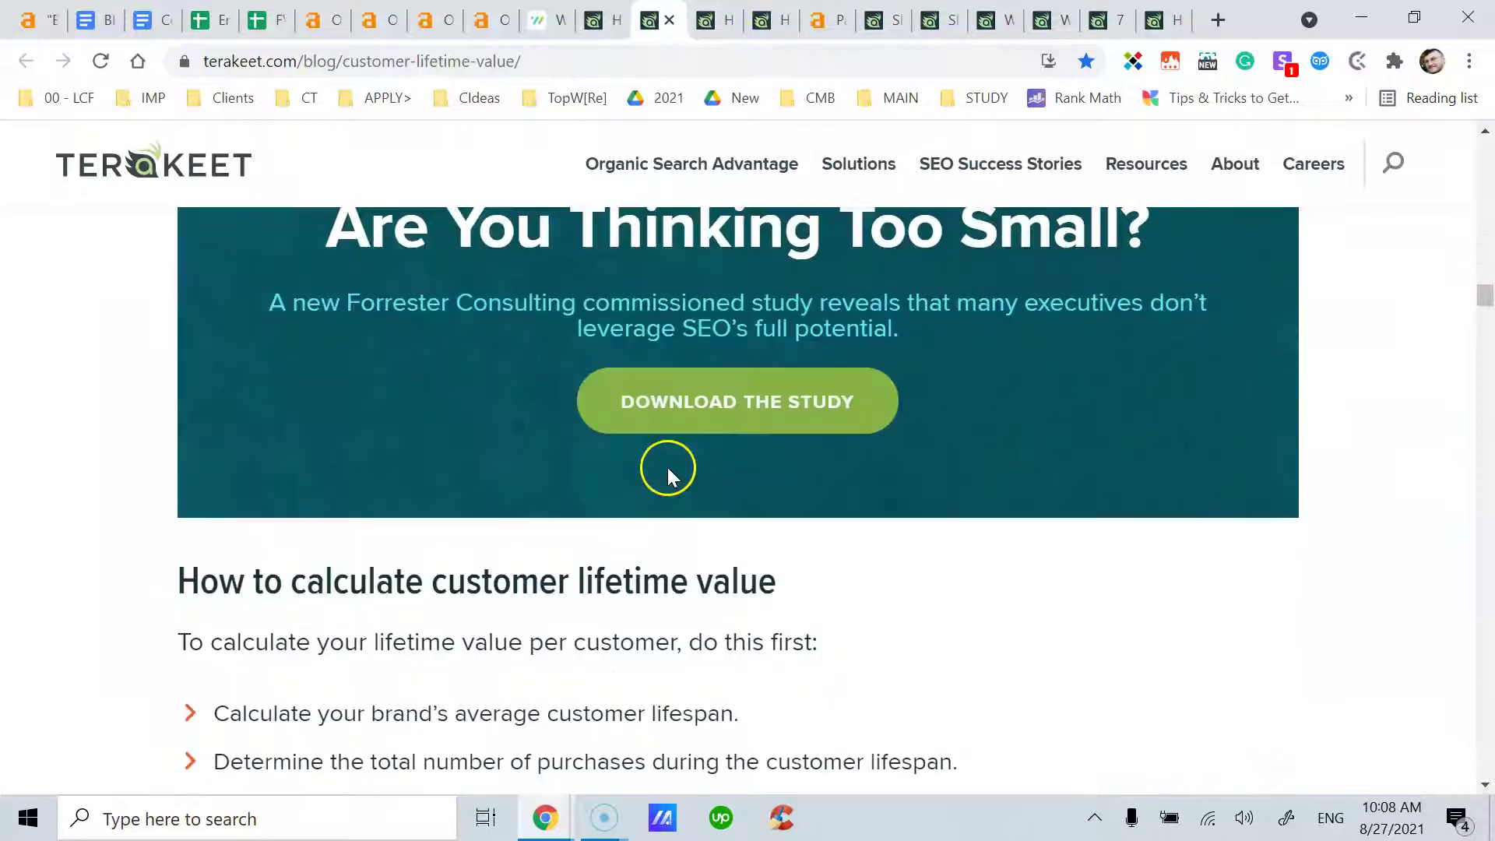
scroll(667, 469, down, 6)
scroll(676, 472, up, 7)
scroll(676, 471, up, 1)
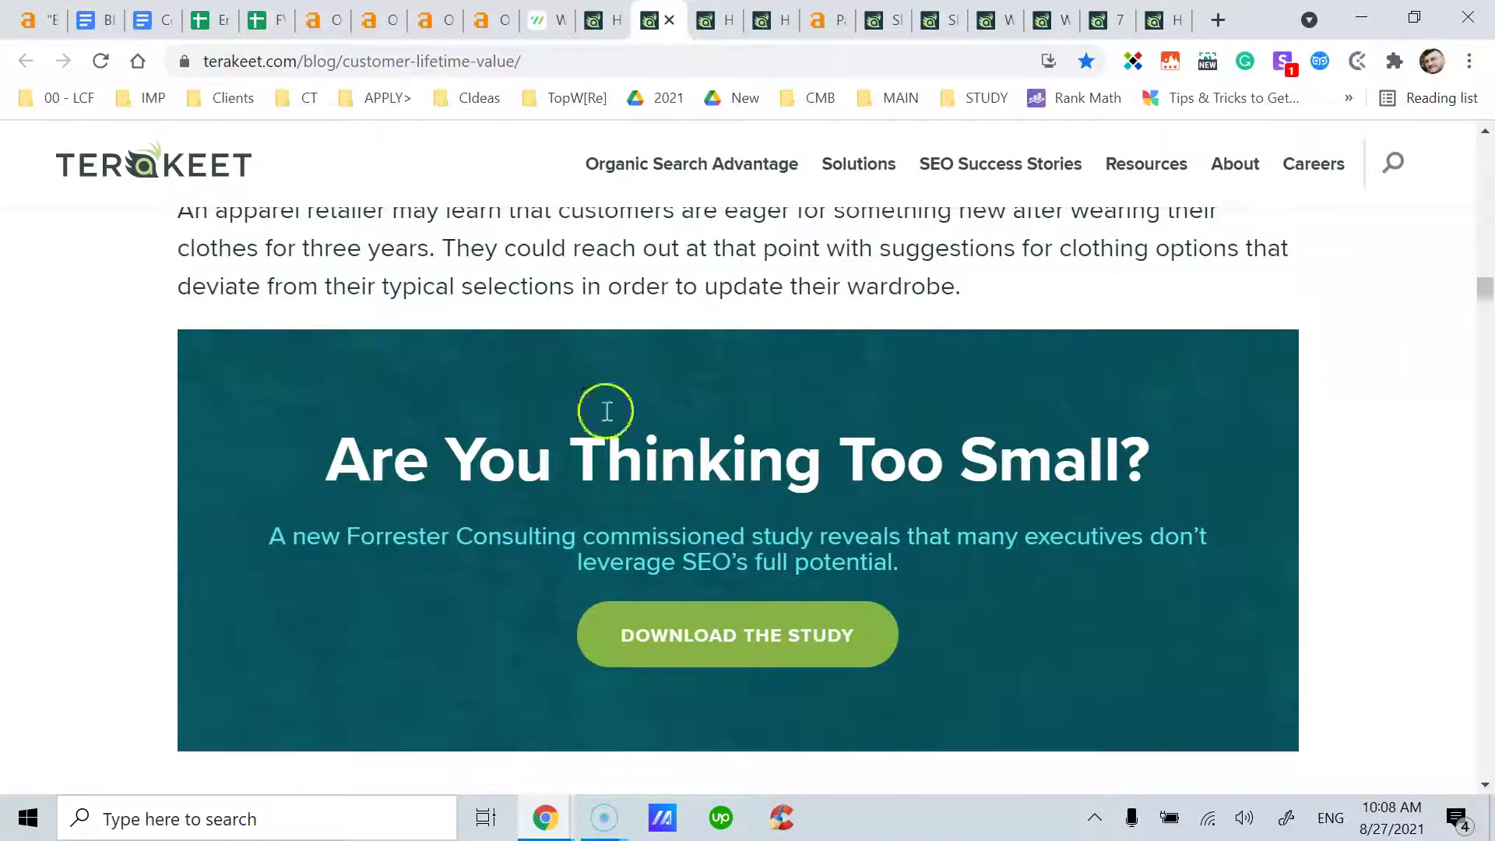
scroll(688, 544, down, 12)
scroll(693, 522, up, 5)
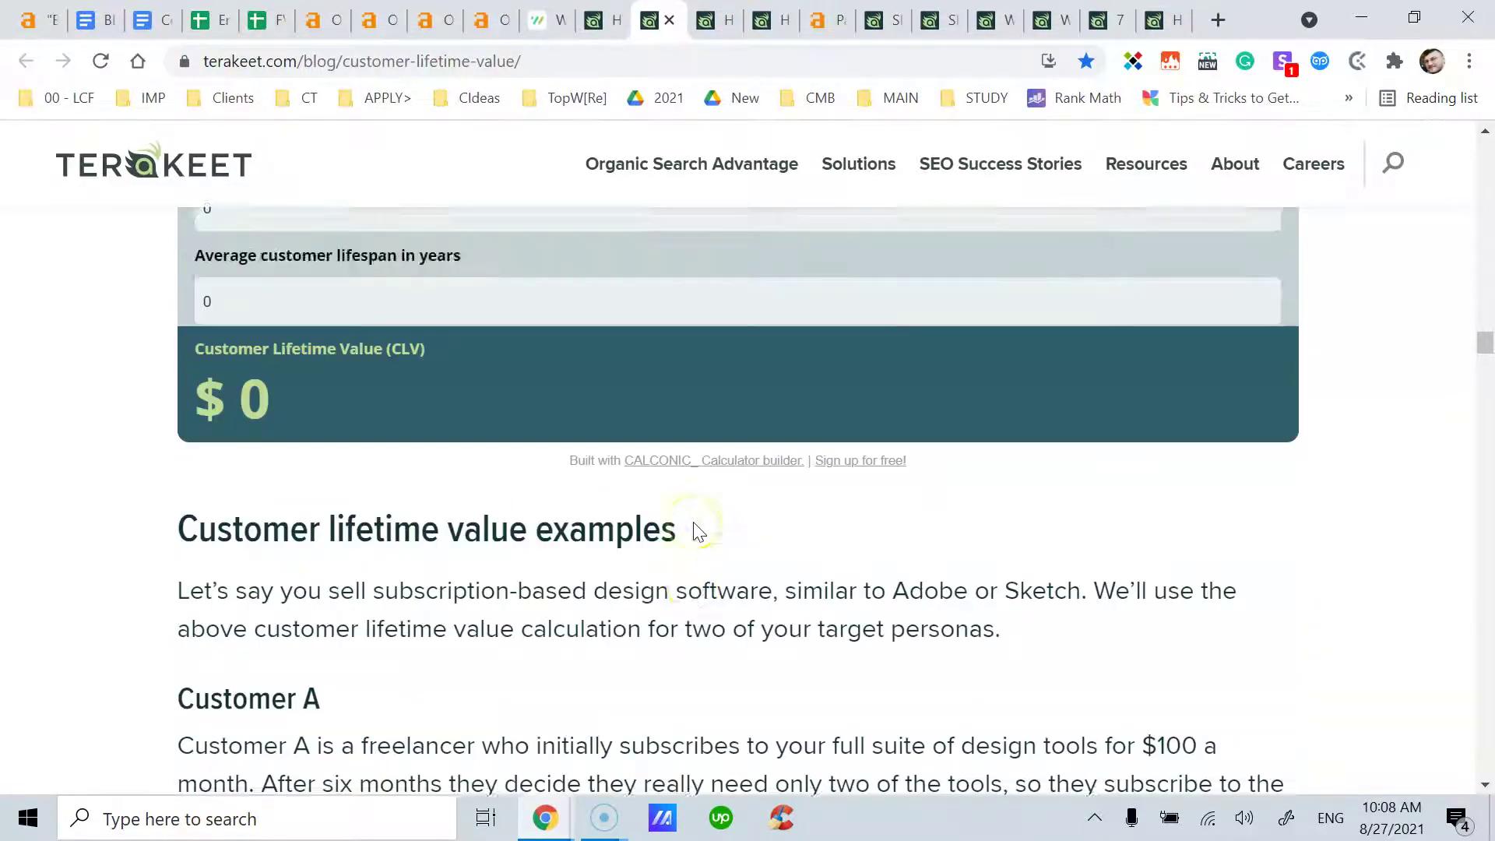
scroll(693, 511, down, 2)
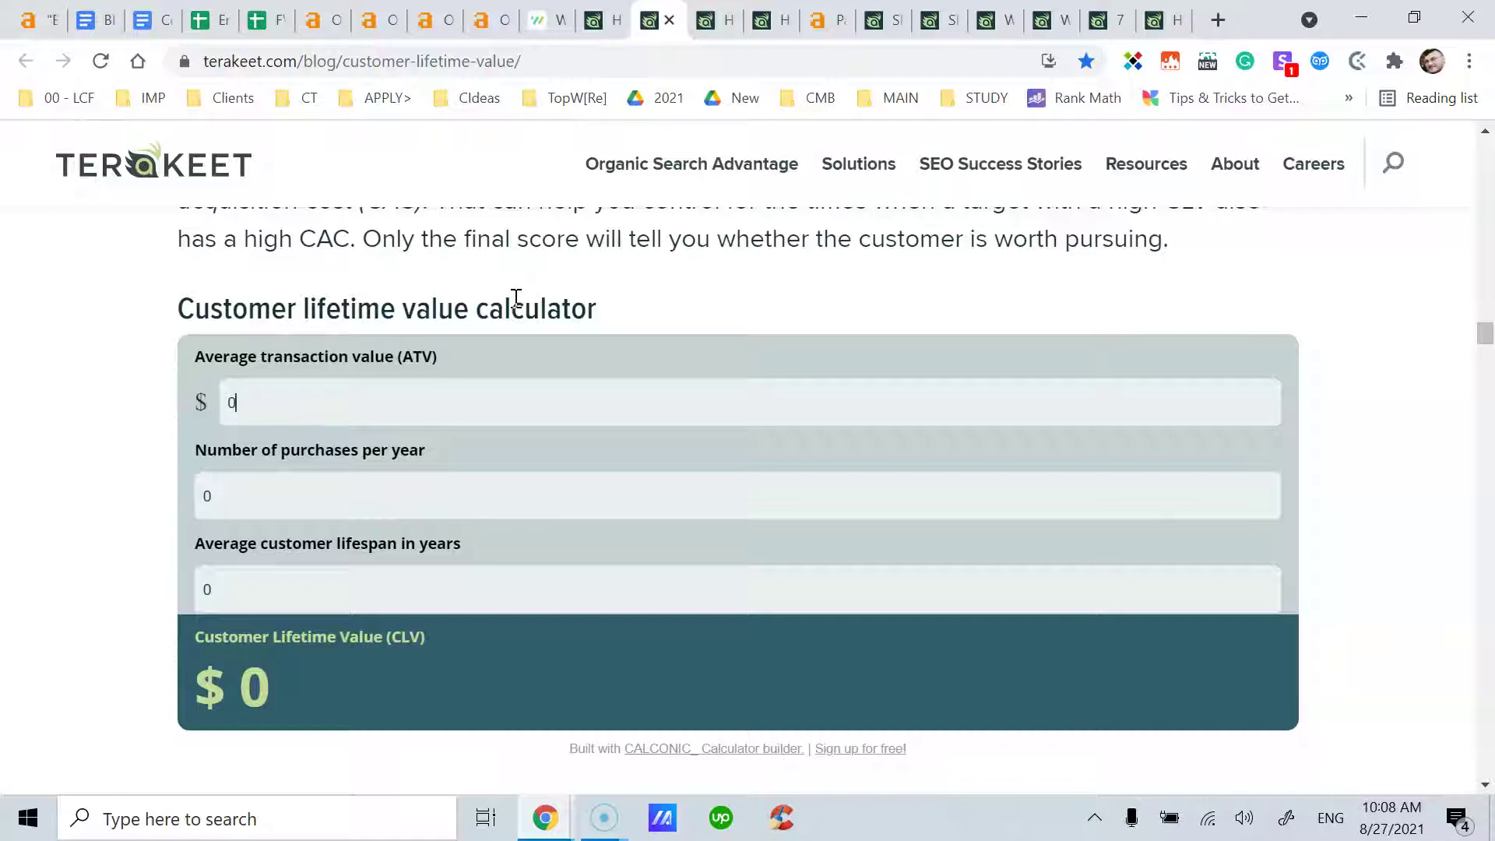
scroll(517, 298, down, 5)
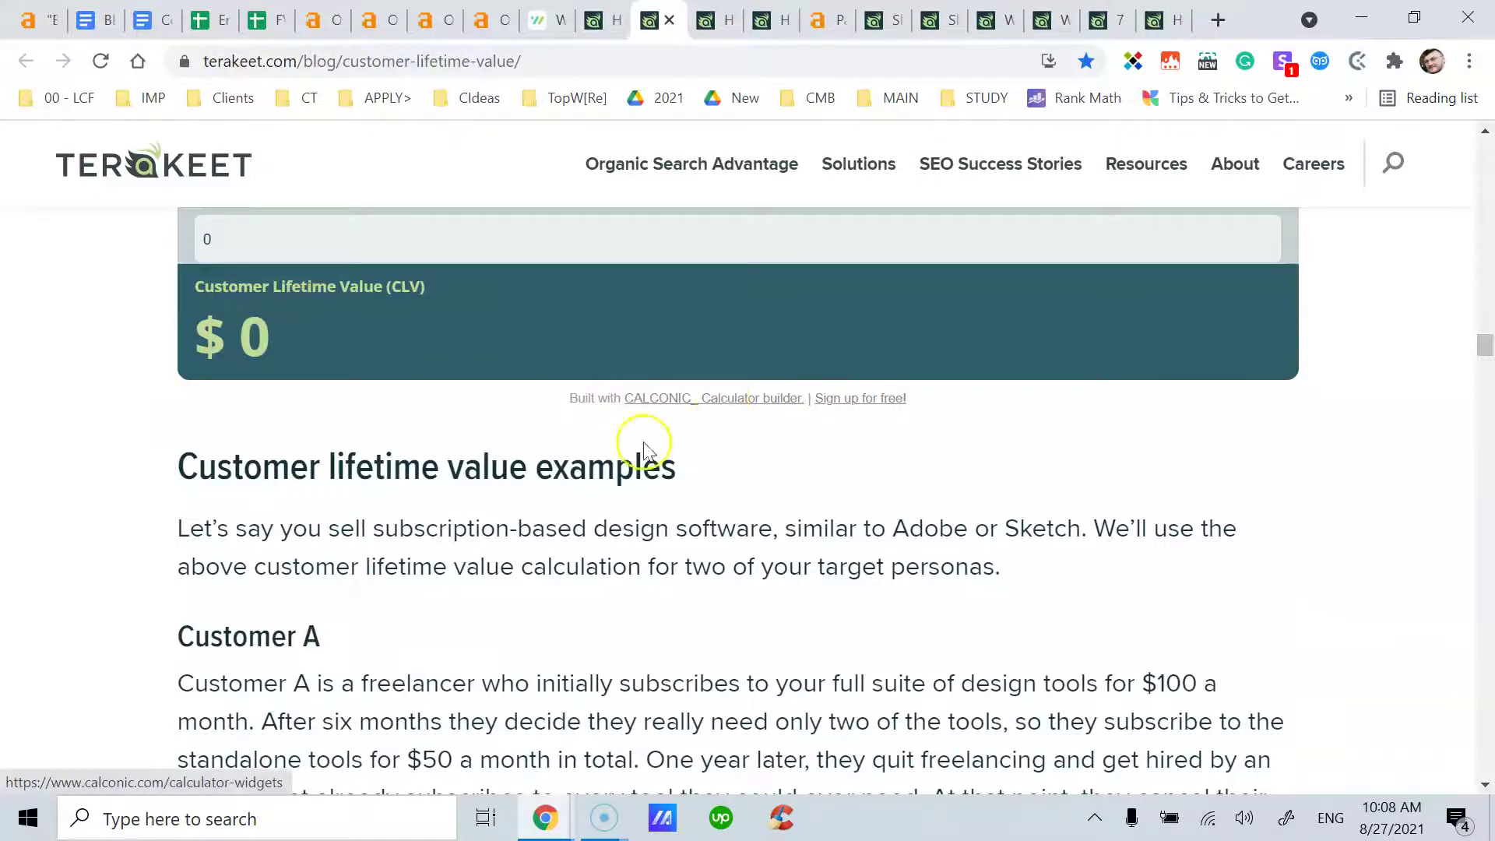
Skim the rest of the customer lifetime value article from its examples through the "Uncover the Organic Search Advantage" banner to the footer
scroll(508, 542, down, 9)
scroll(511, 543, down, 20)
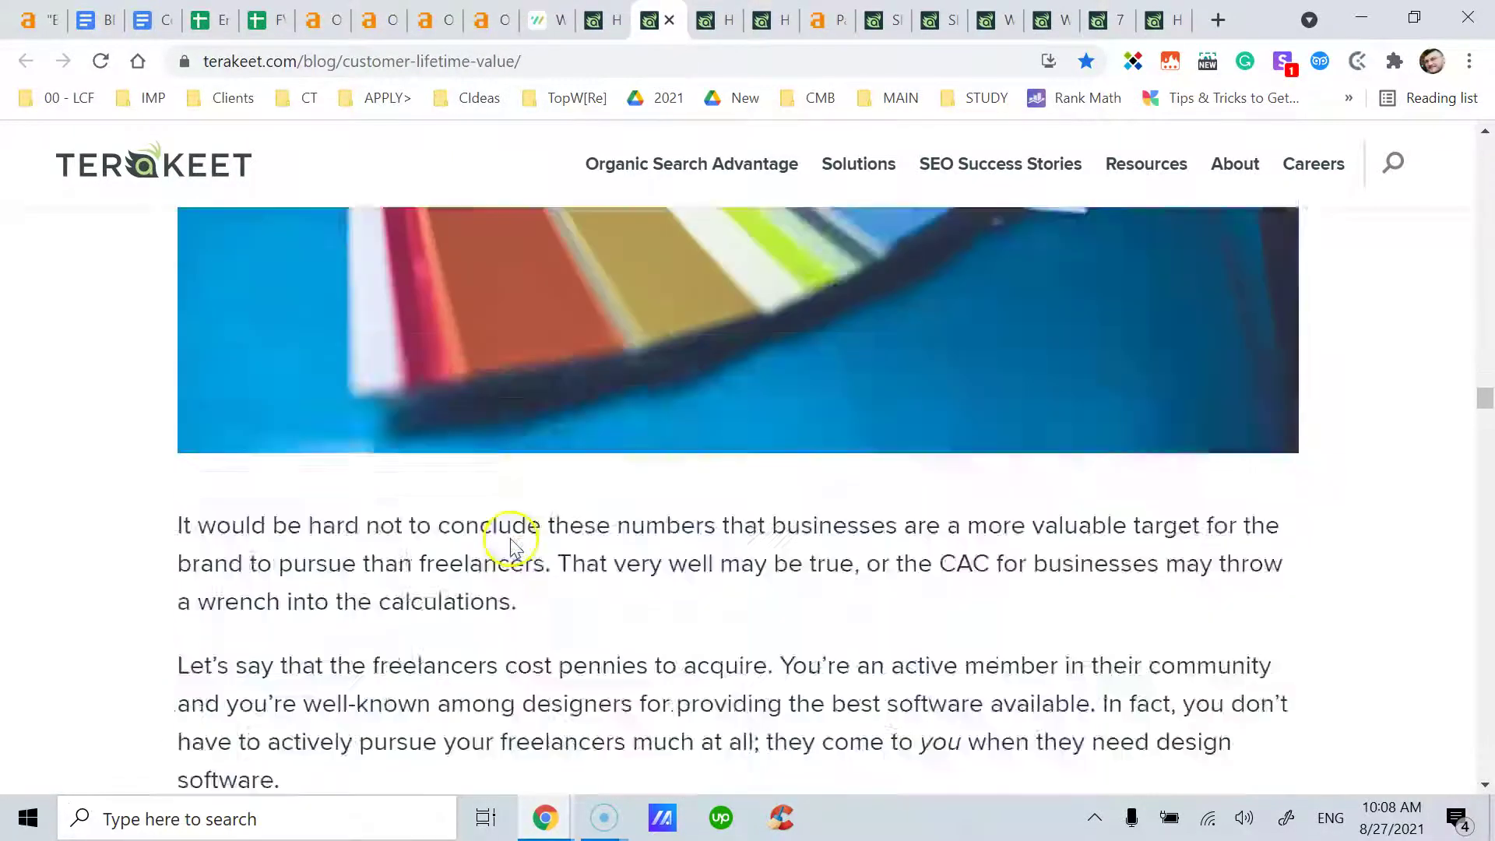
scroll(513, 534, down, 20)
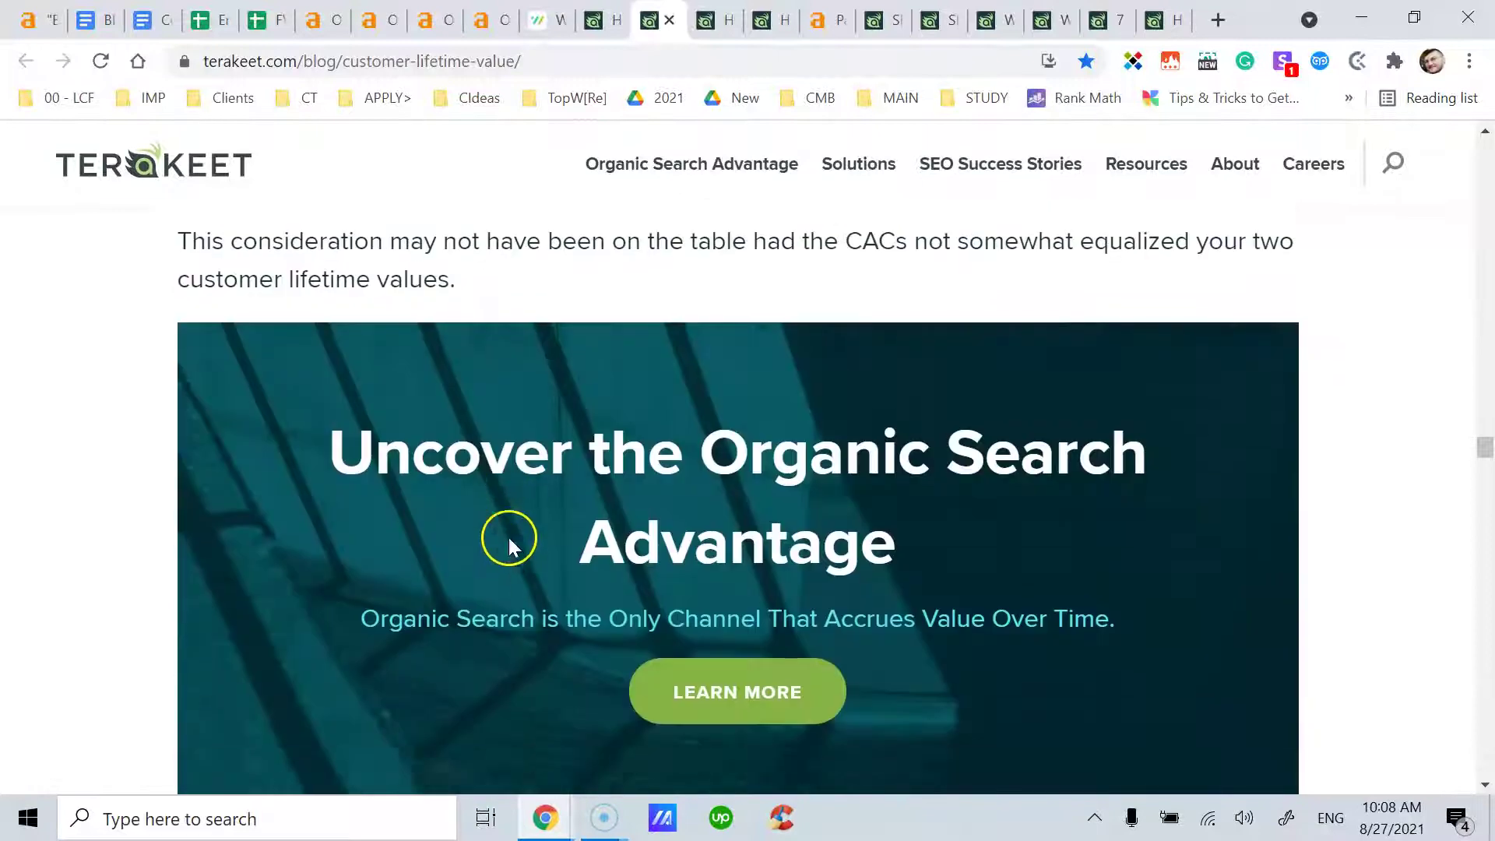
scroll(515, 520, down, 20)
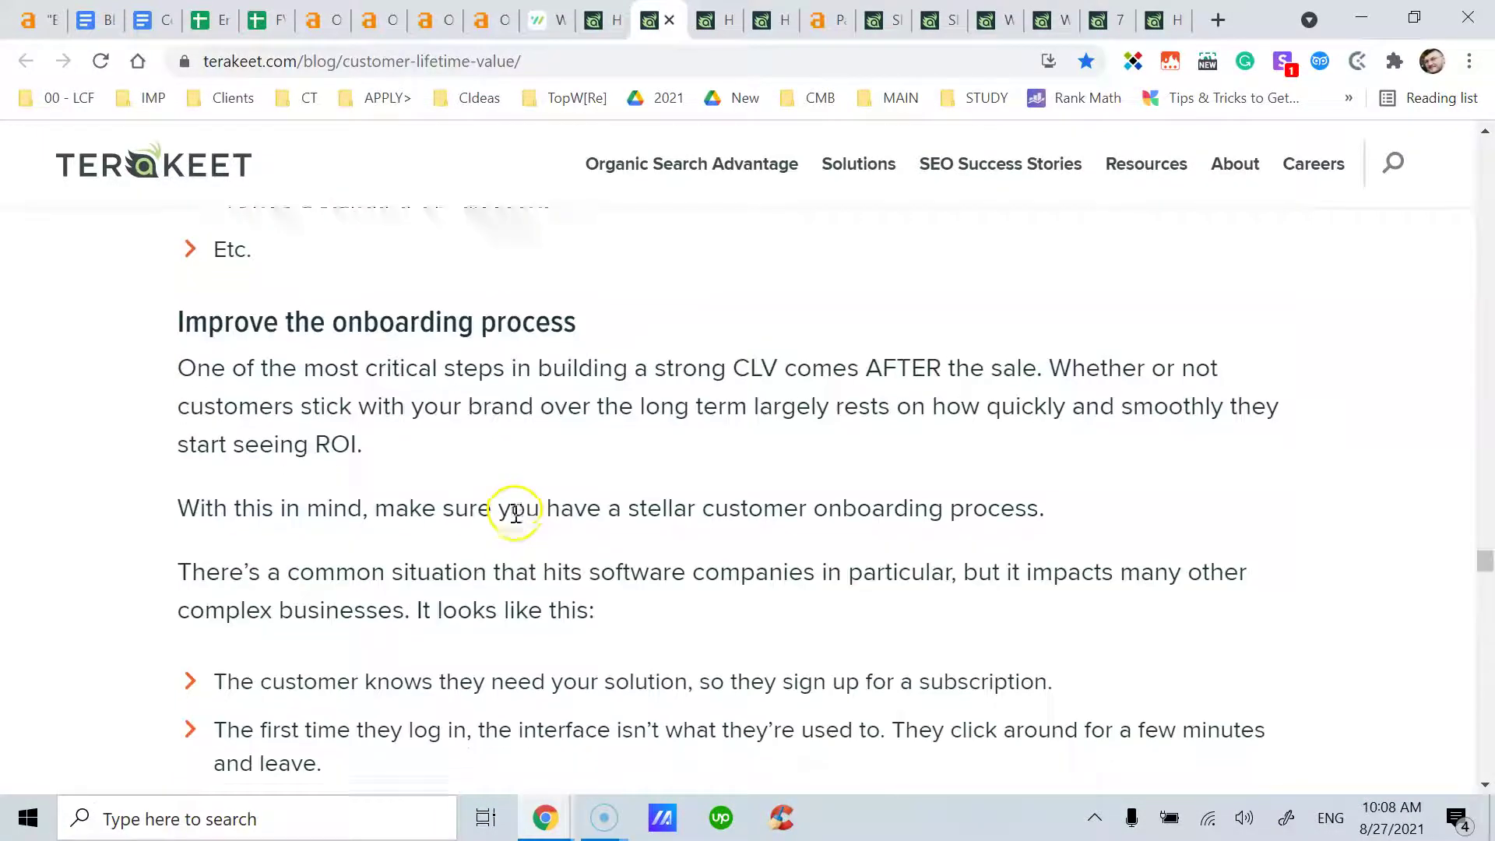
scroll(516, 522, down, 20)
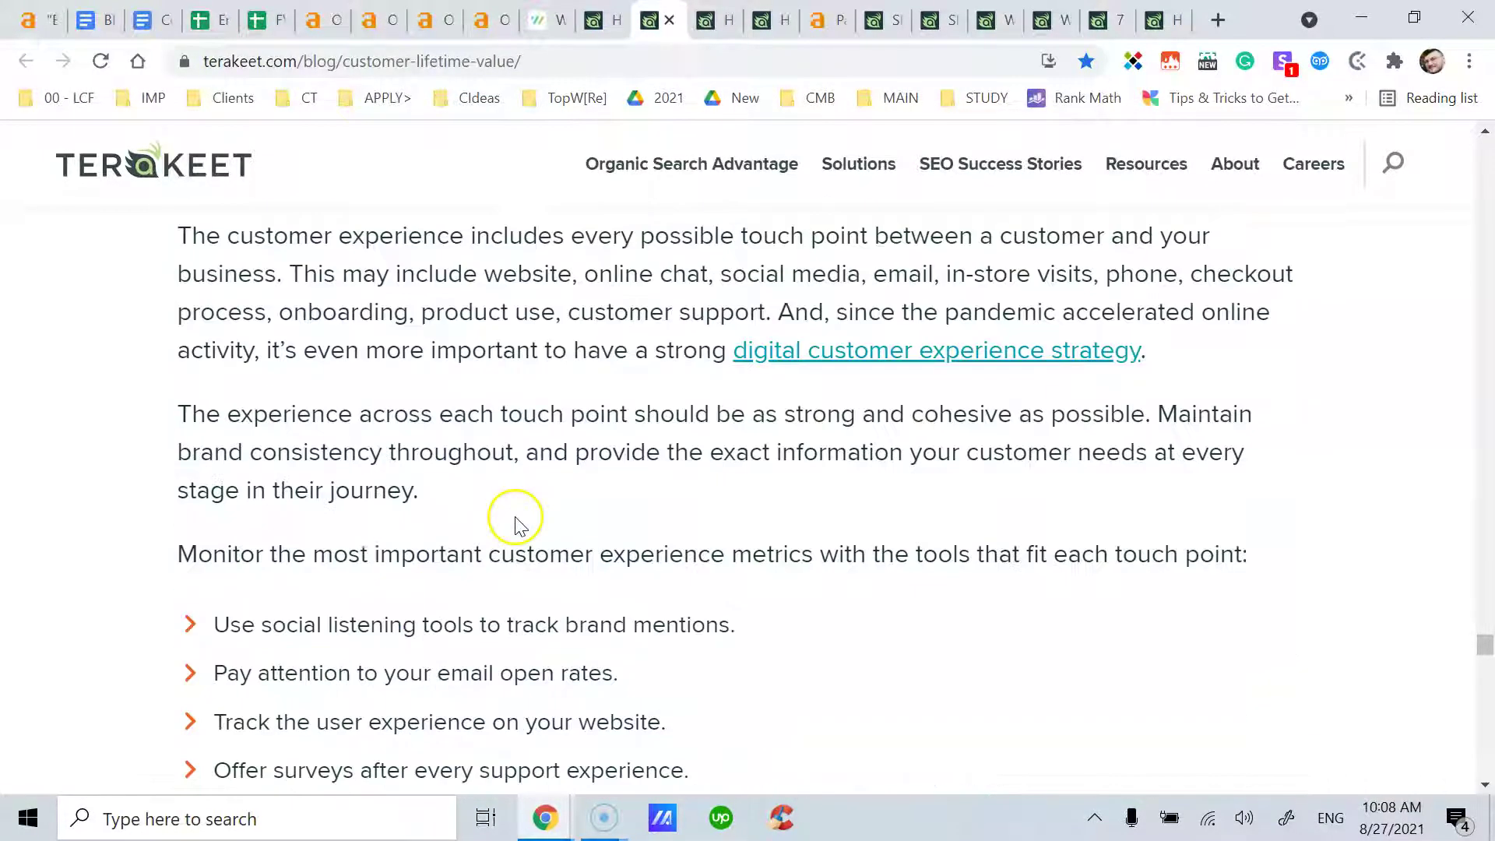
scroll(515, 513, down, 20)
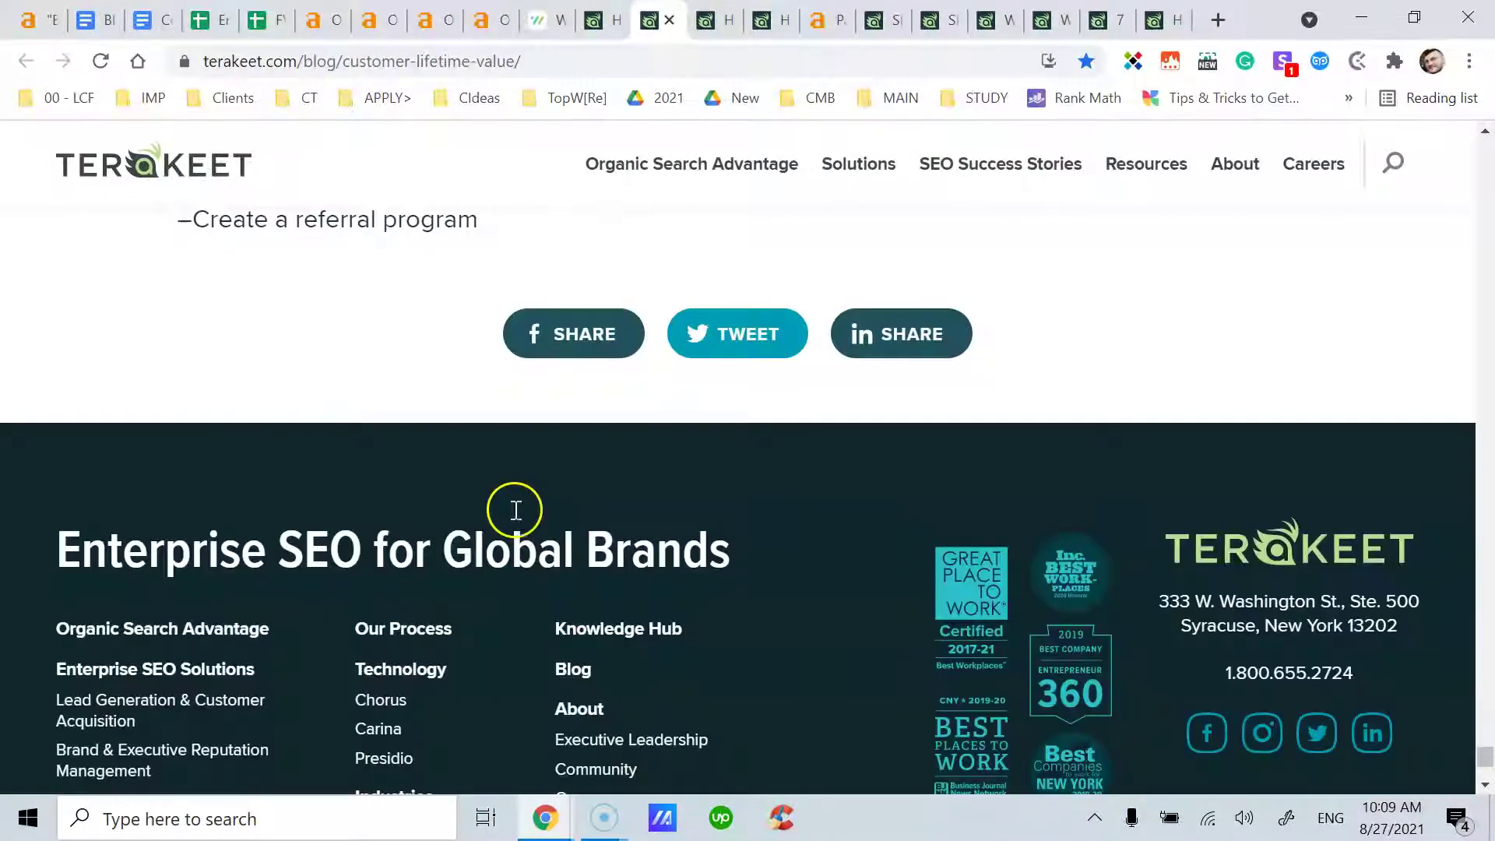
Close the customer lifetime value article and another neighbouring Terakeet tab, returning to the SEO strategy article
click(669, 19)
click(591, 28)
click(671, 20)
click(670, 19)
Read the "The problem with SEO strategy checklists" section and examine its "How to Create an SEO Strategy" steps box
scroll(686, 280, down, 5)
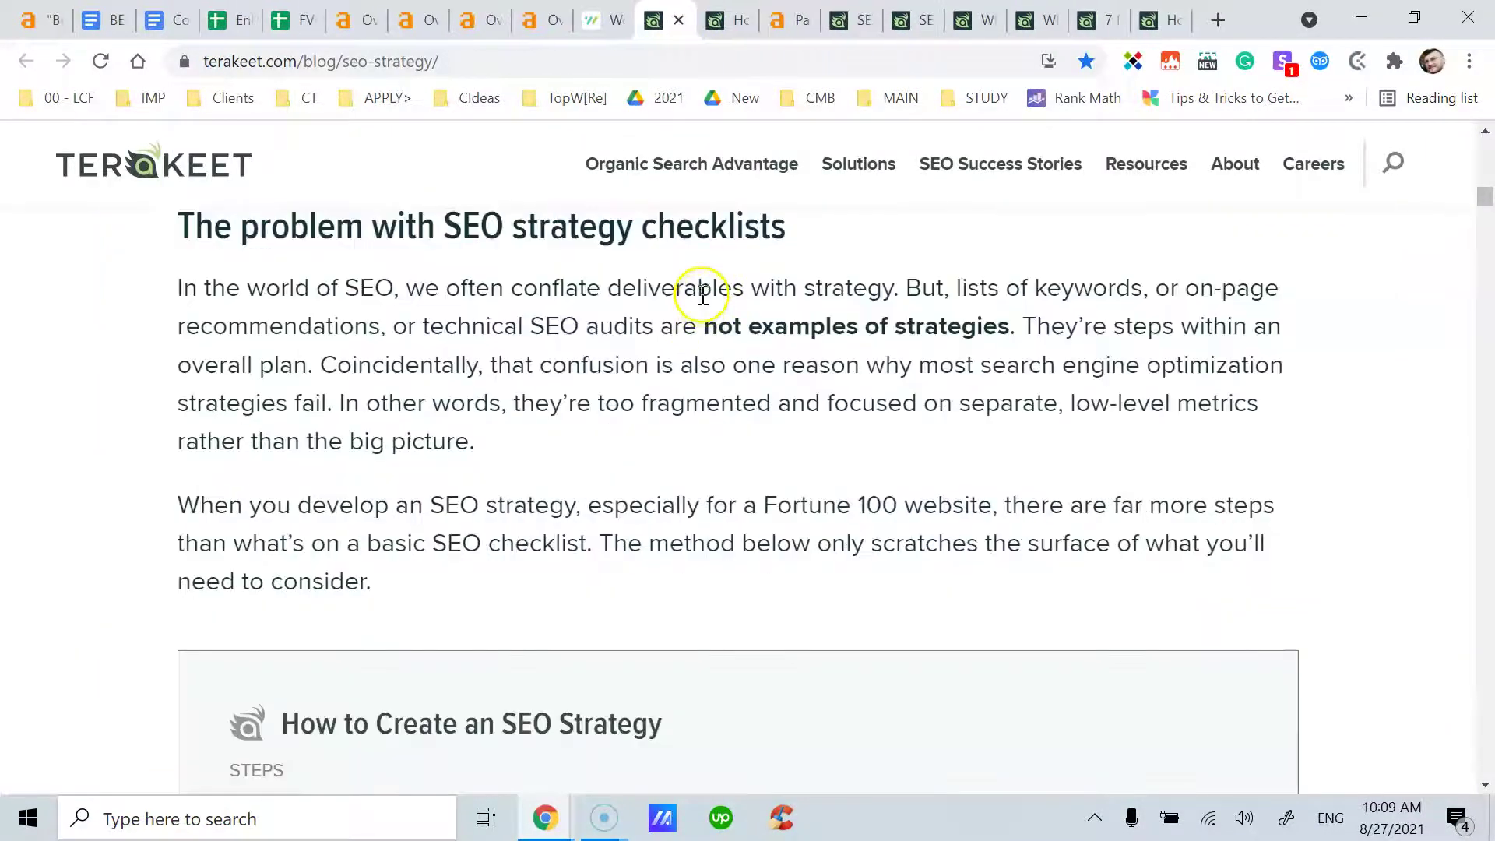
scroll(703, 295, down, 6)
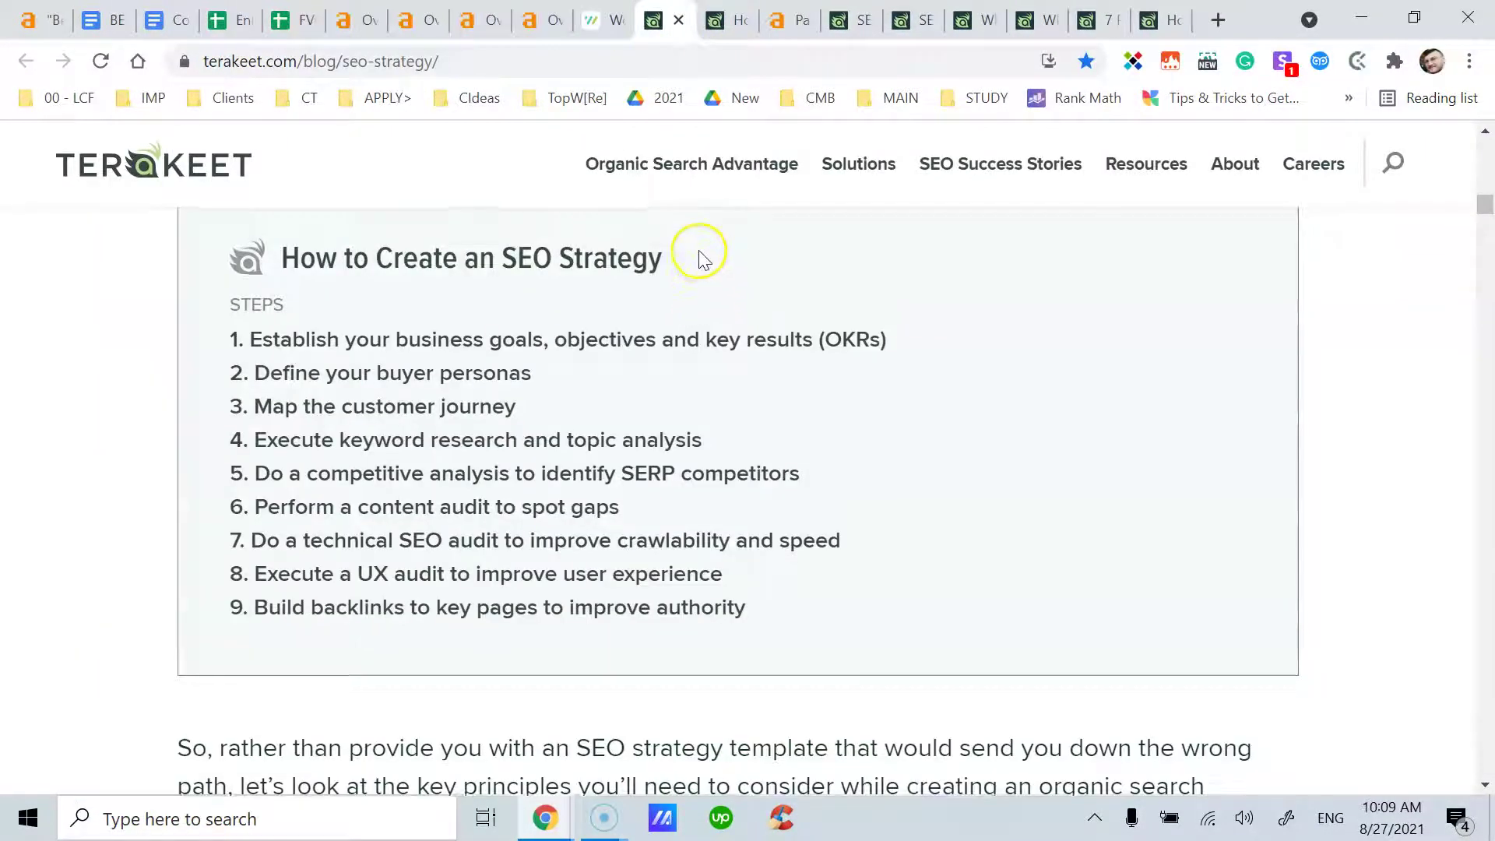
scroll(701, 254, up, 3)
scroll(701, 253, down, 3)
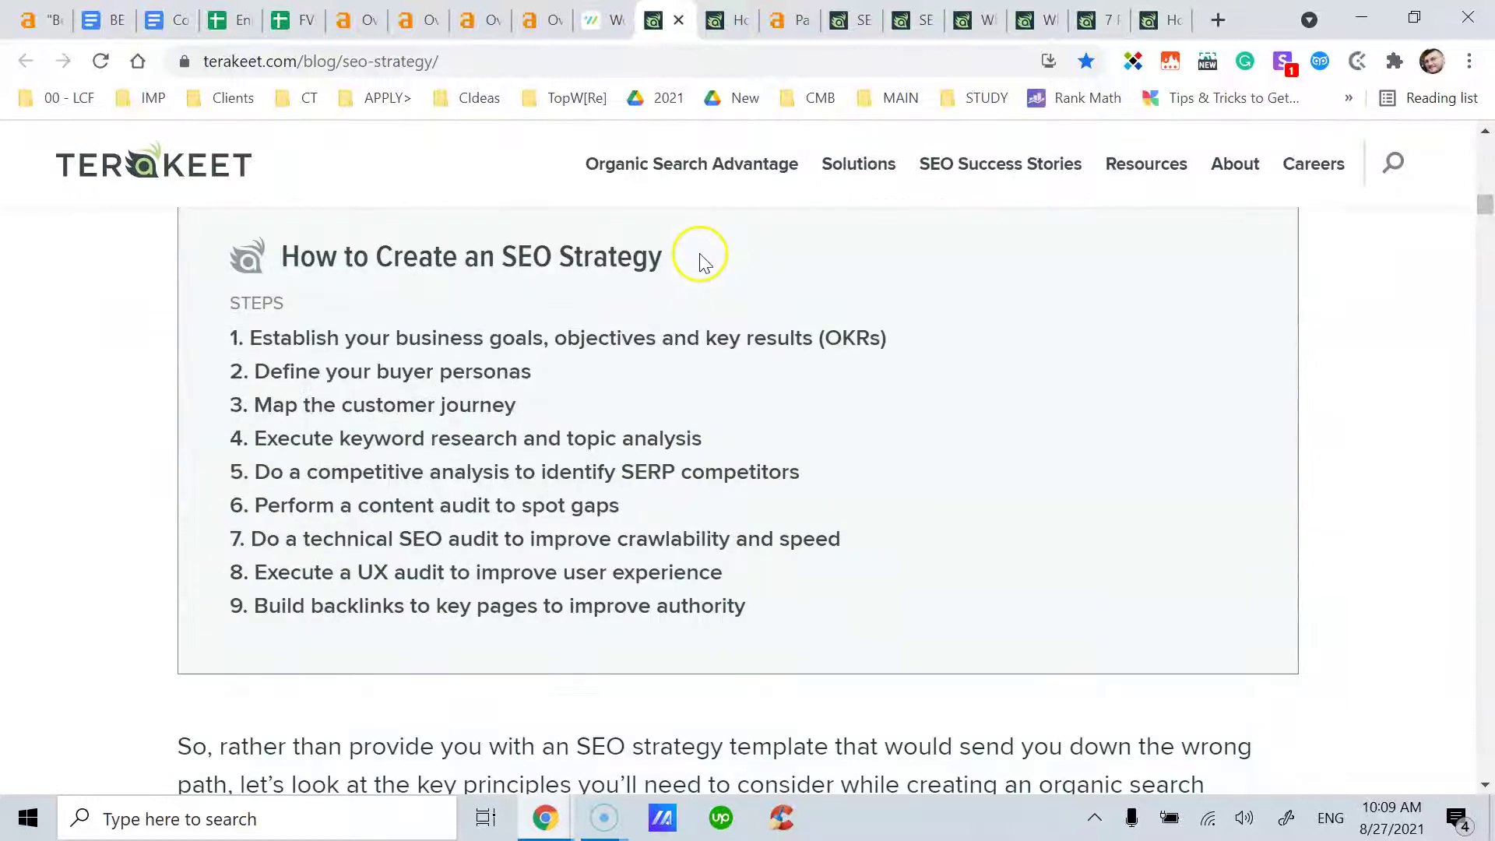
scroll(700, 262, up, 2)
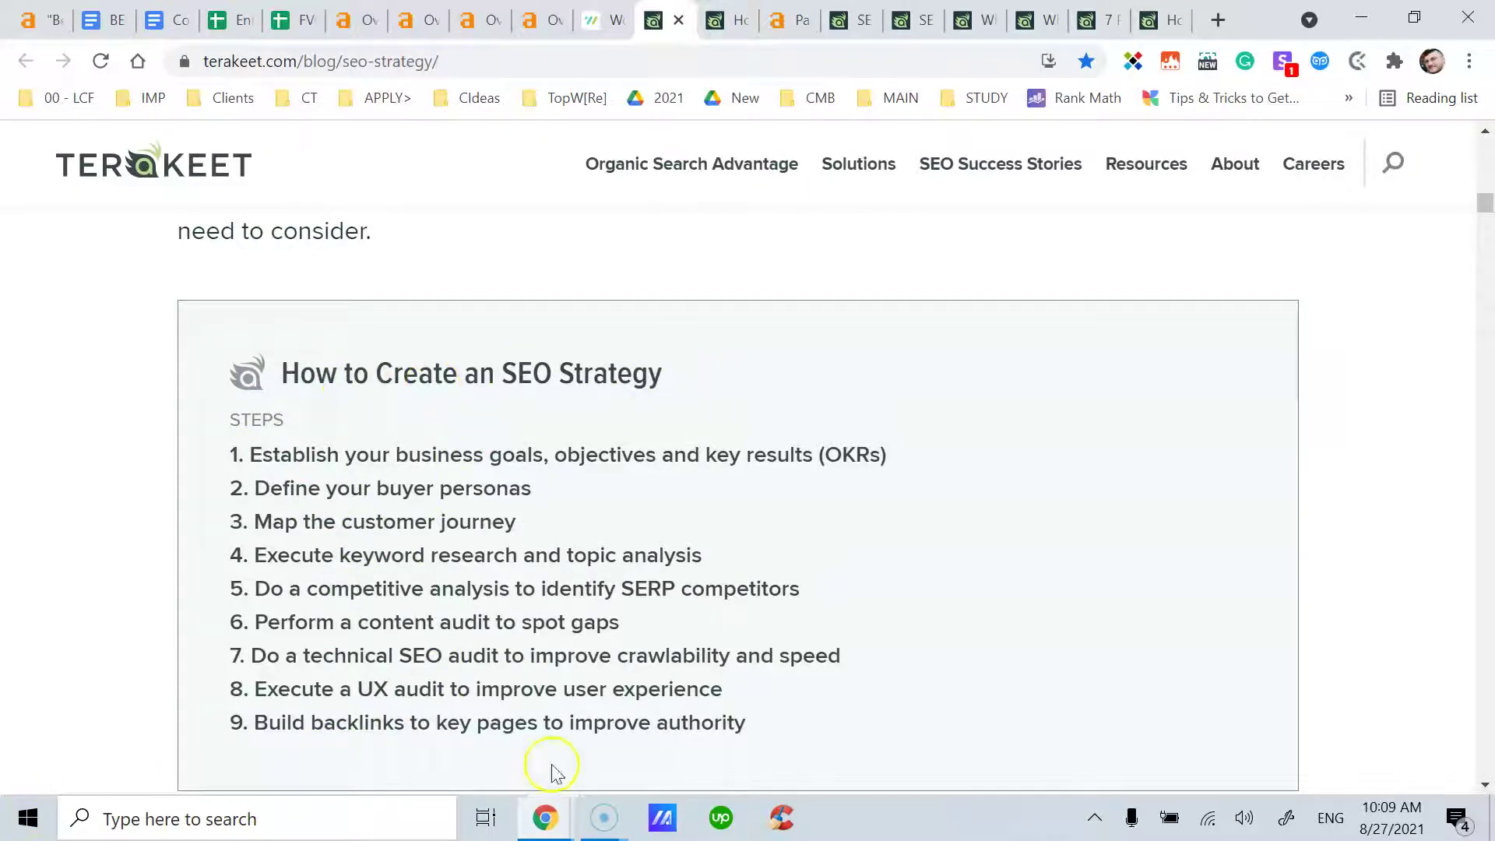
scroll(584, 458, down, 3)
scroll(584, 458, down, 5)
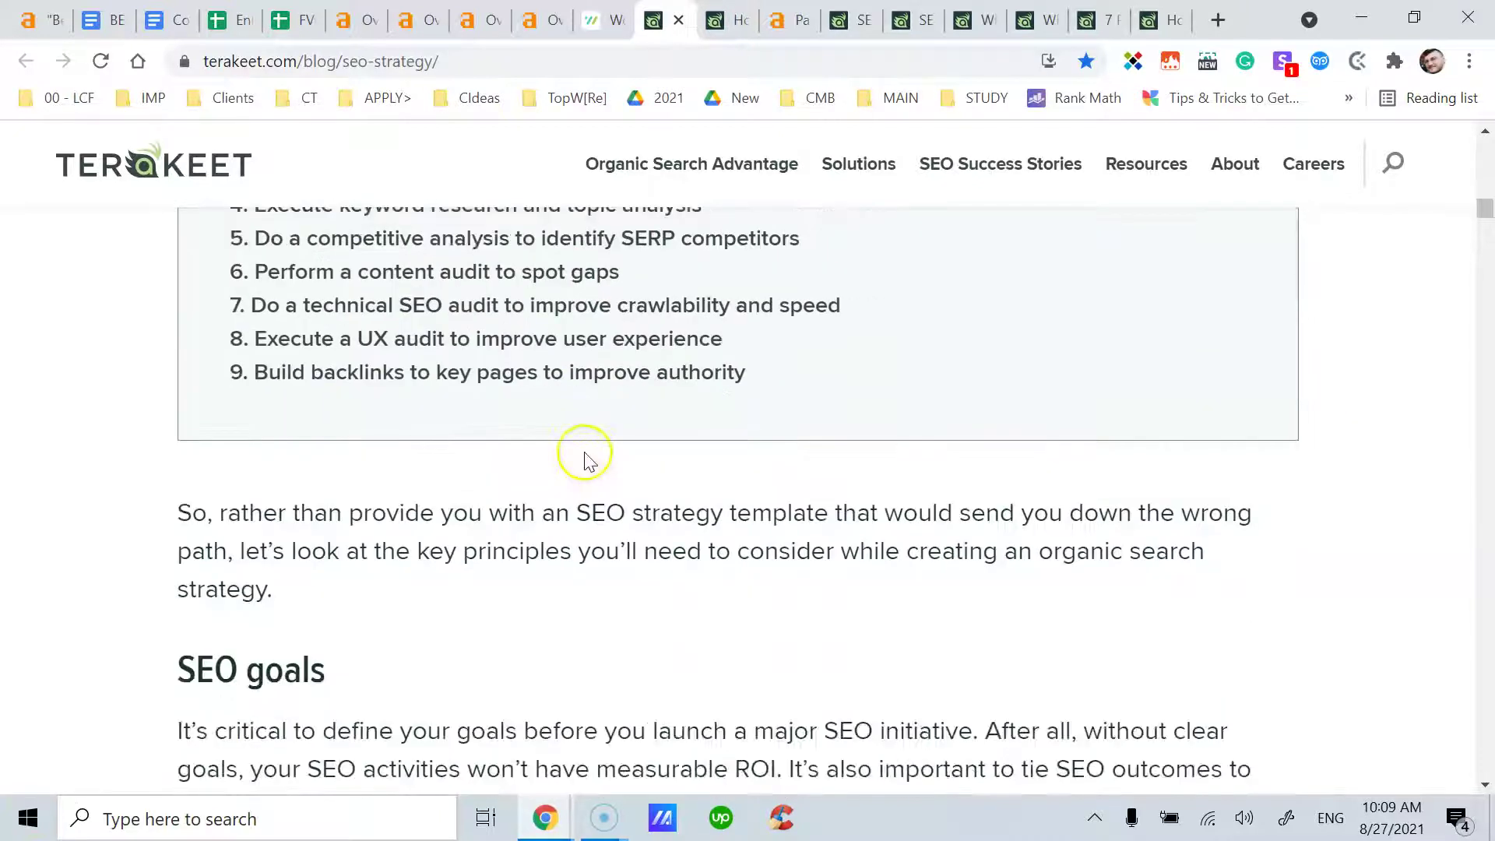
scroll(667, 423, up, 4)
scroll(667, 422, up, 3)
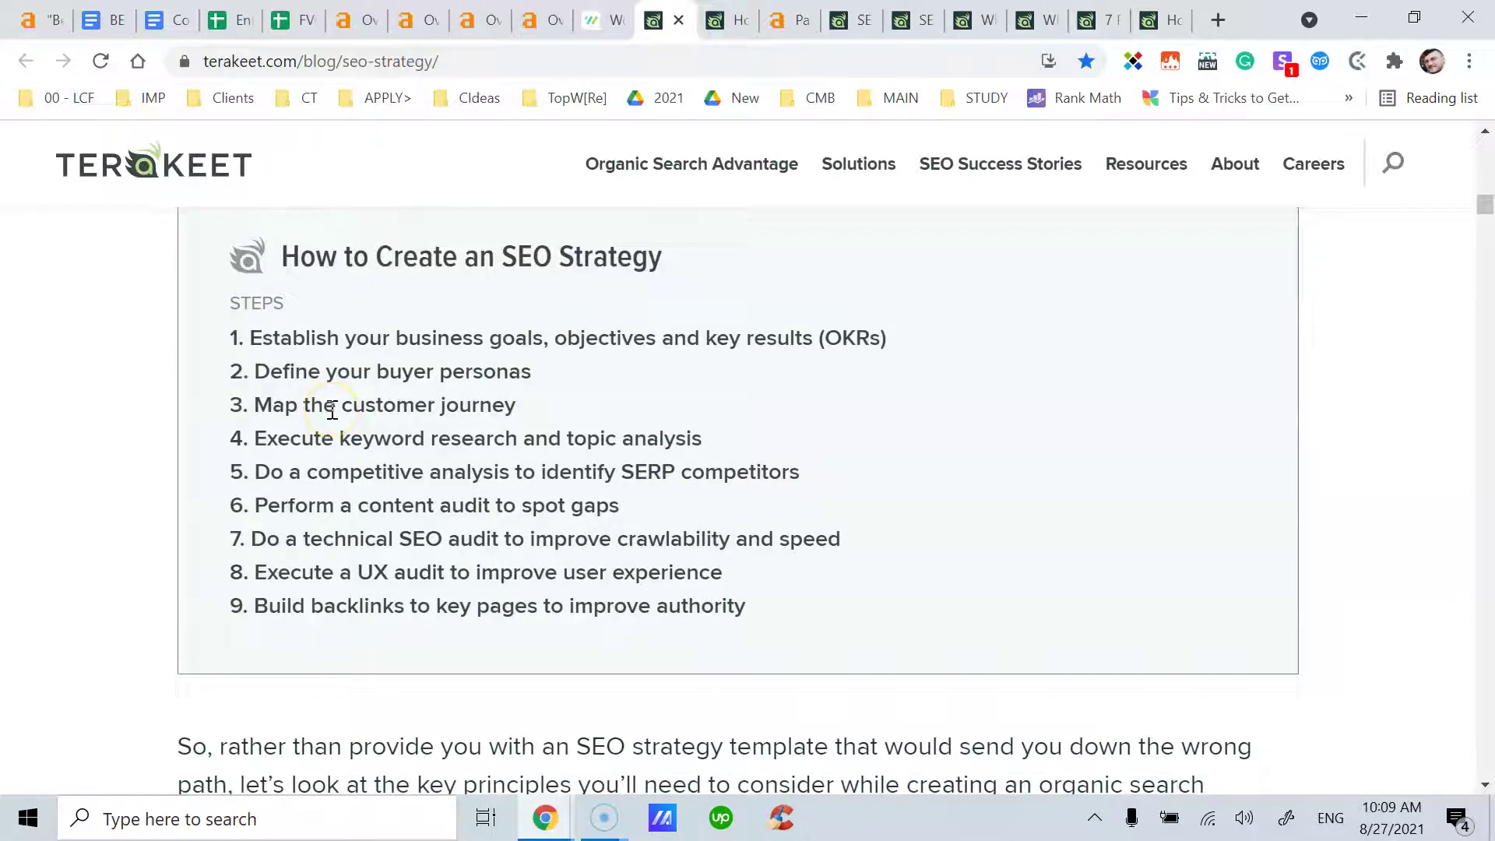
Compare the "How to Create an SEO Strategy" steps with the "SEO goals" section that follows the box
scroll(336, 406, down, 6)
scroll(400, 549, down, 4)
scroll(412, 538, up, 6)
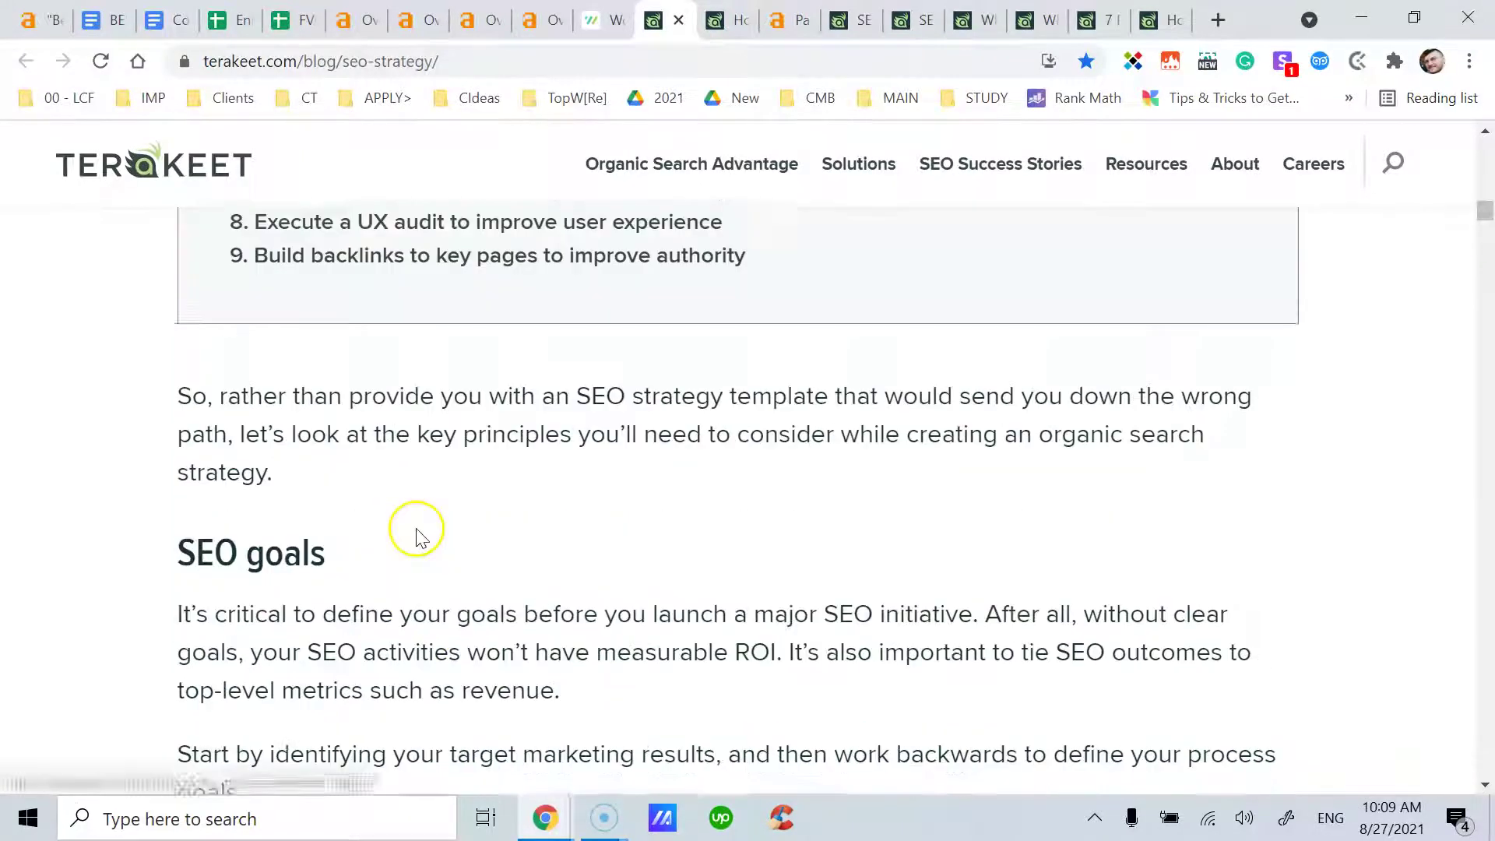
scroll(418, 537, up, 6)
scroll(271, 479, down, 2)
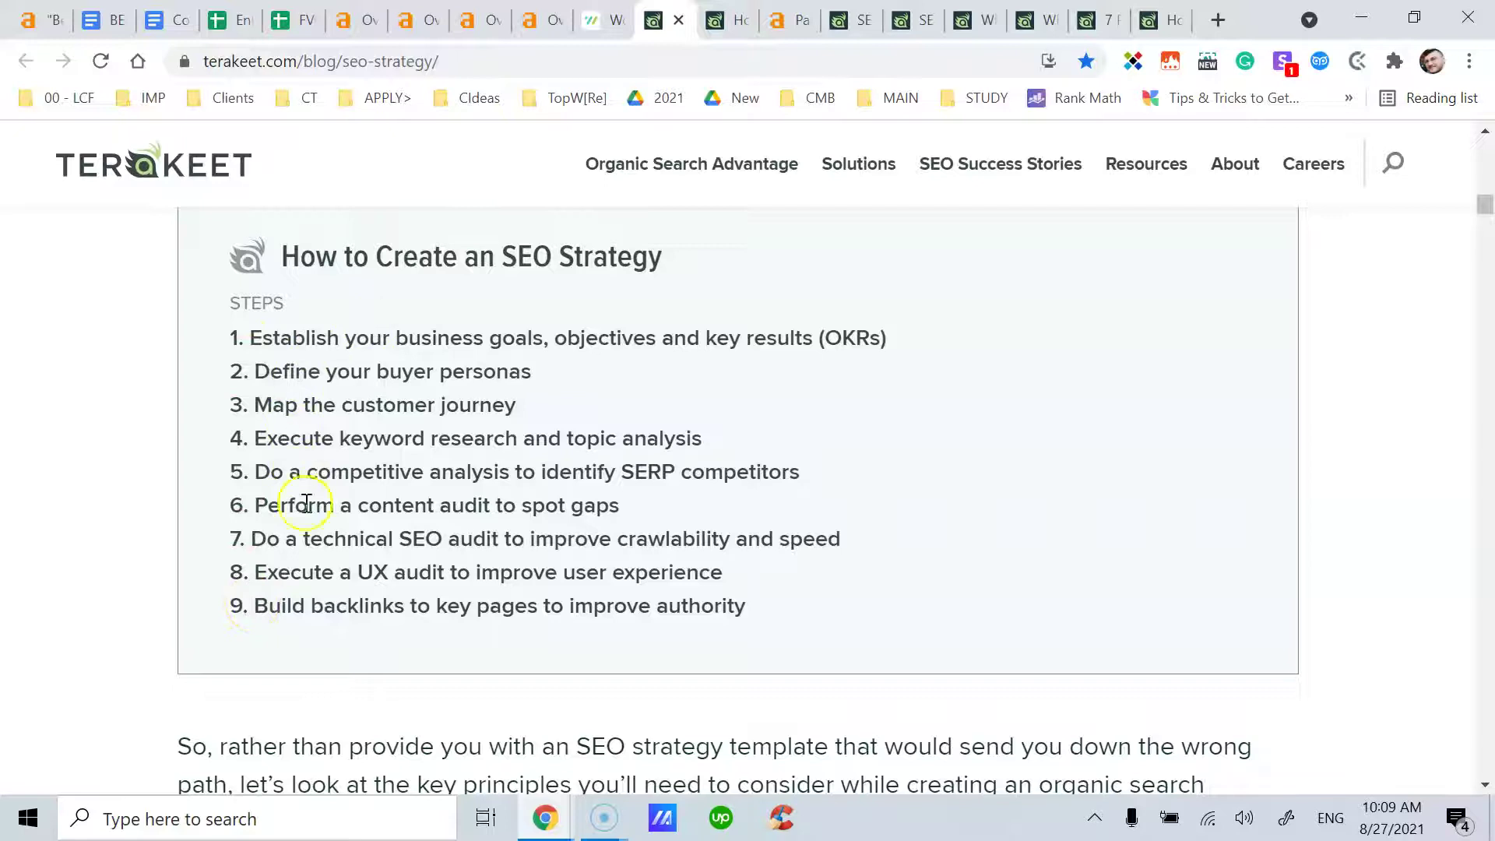
scroll(507, 354, up, 1)
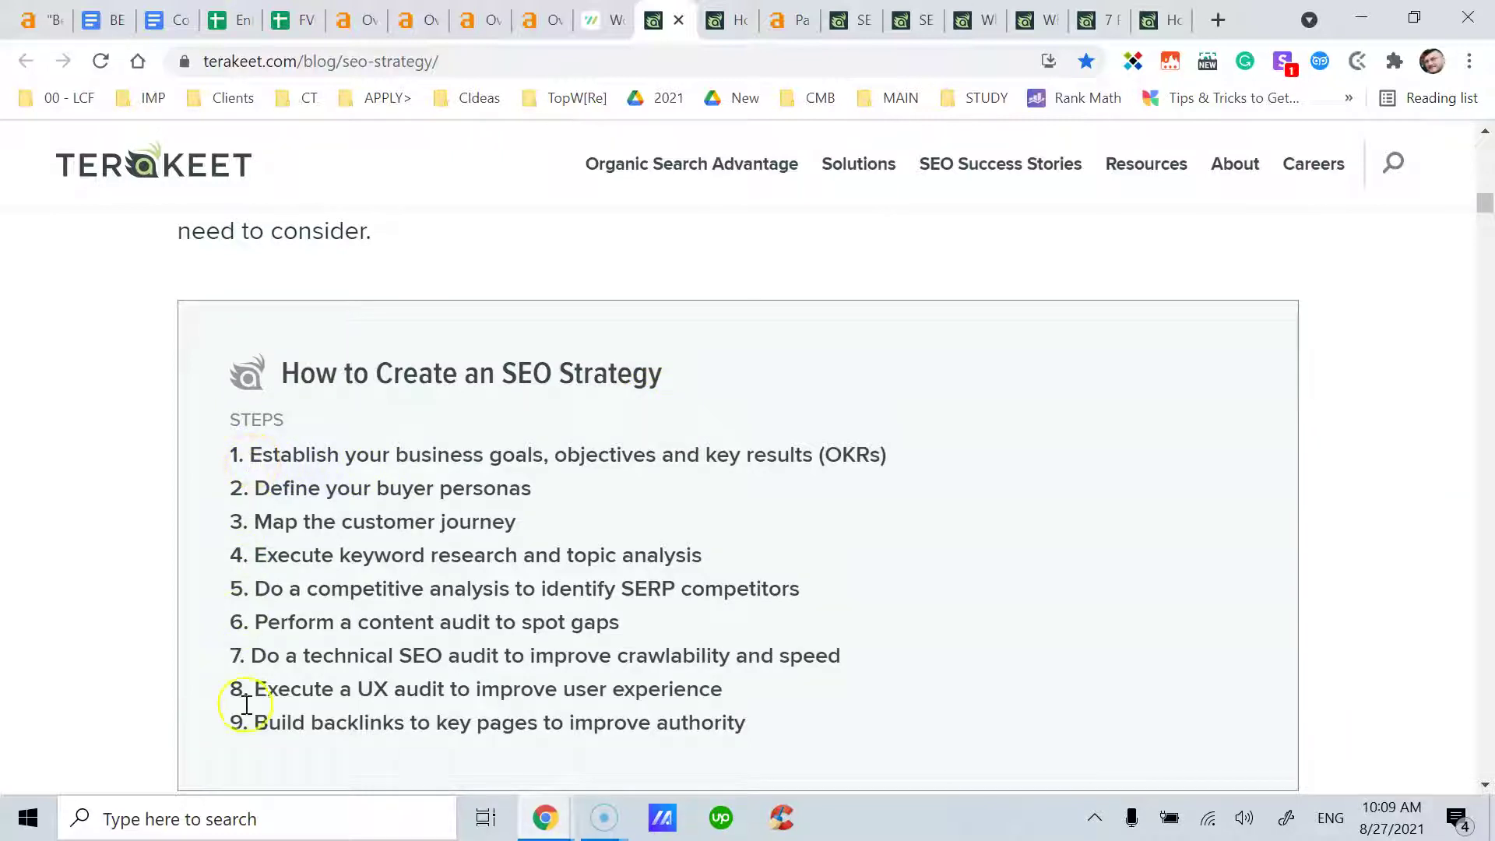
Check the numbered steps in the box against the article's "SEO goals" and "SEO scalability" sections
scroll(377, 400, down, 6)
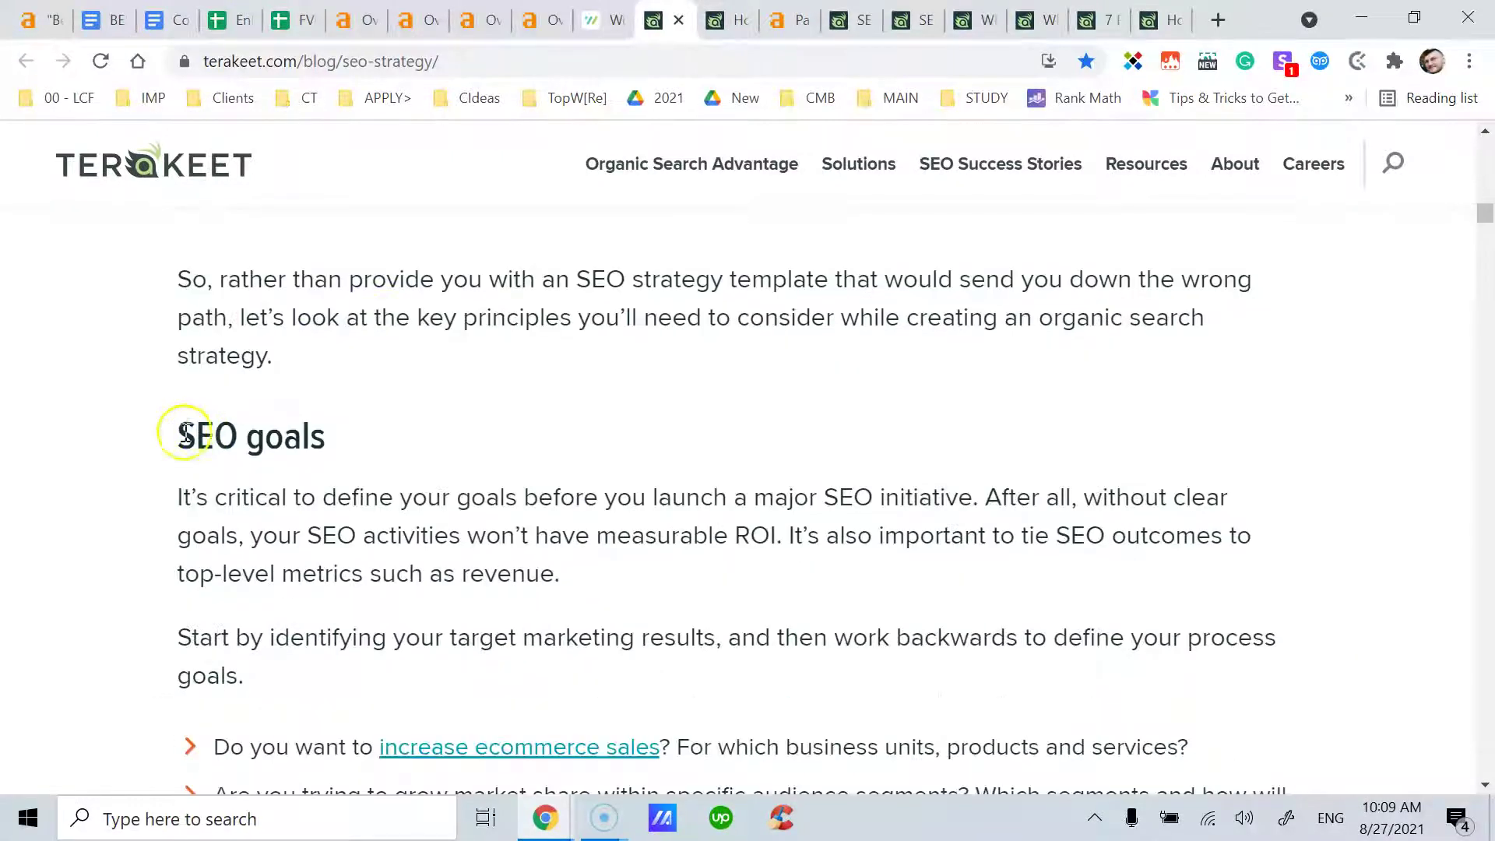
scroll(377, 451, down, 10)
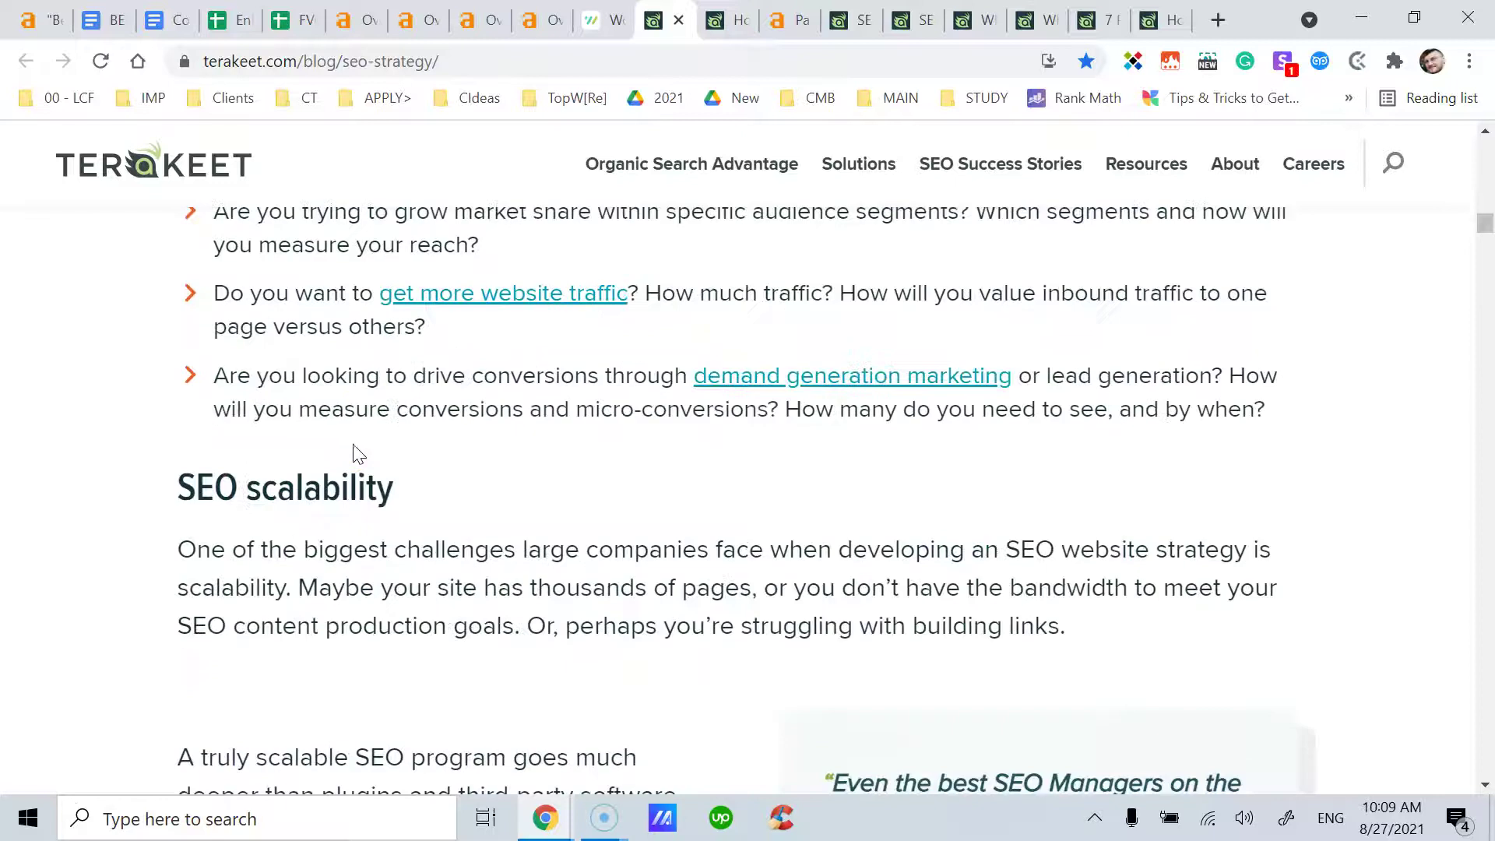
scroll(384, 288, up, 10)
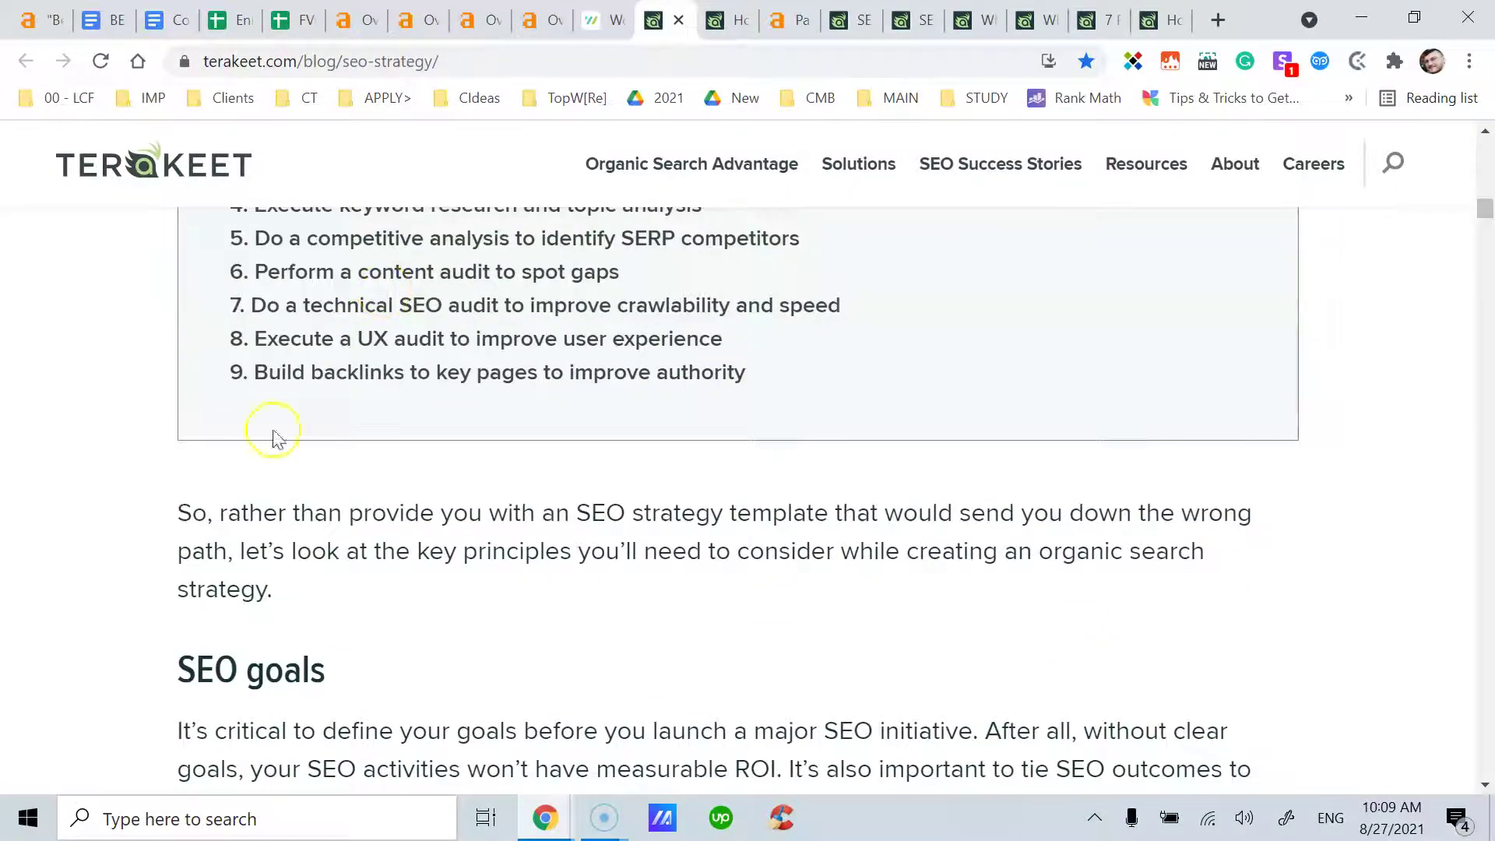
scroll(230, 557, up, 3)
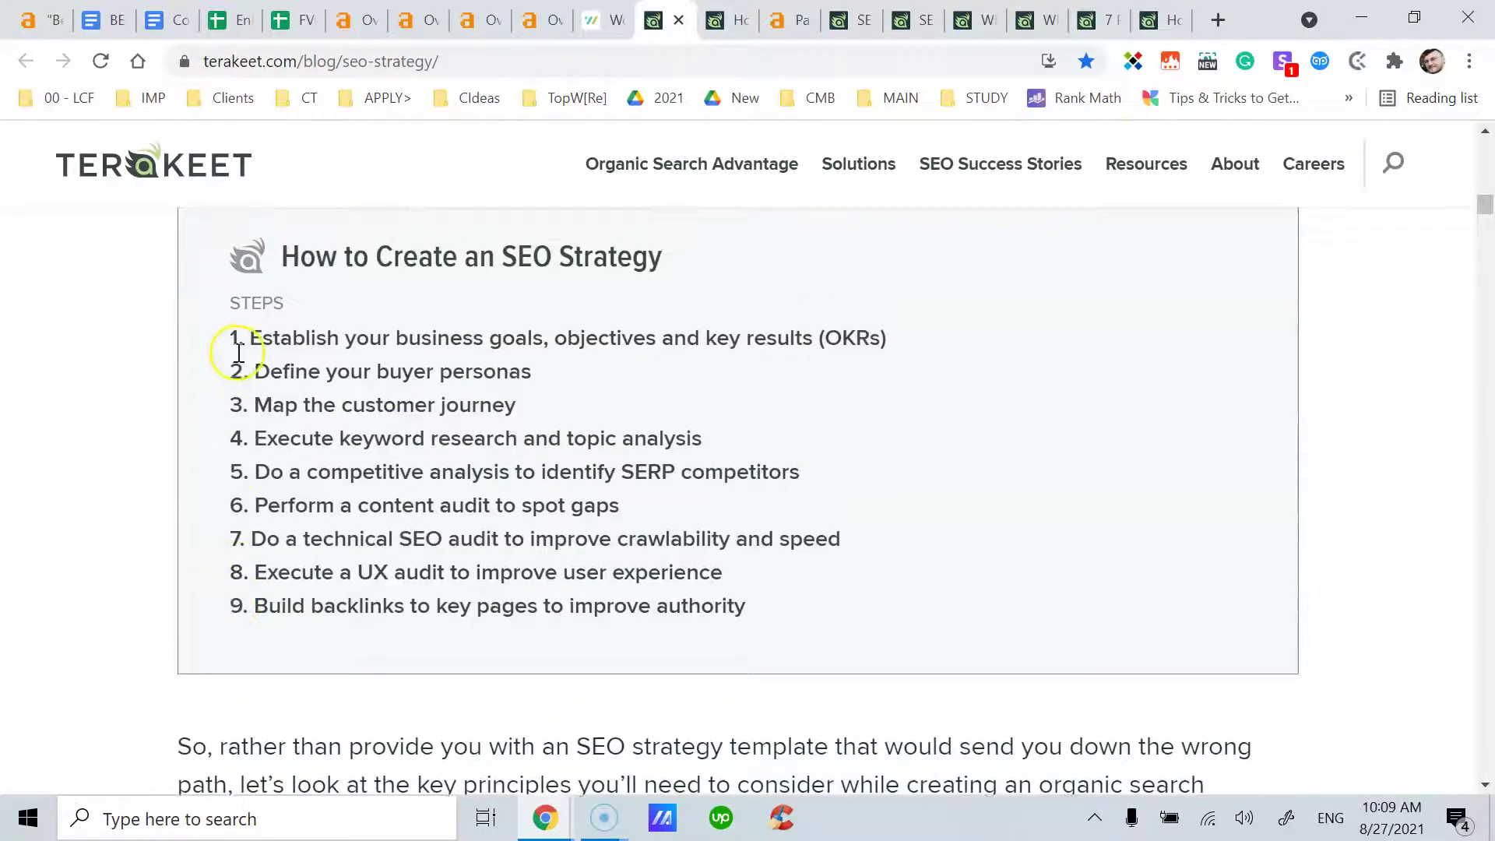
scroll(280, 569, down, 12)
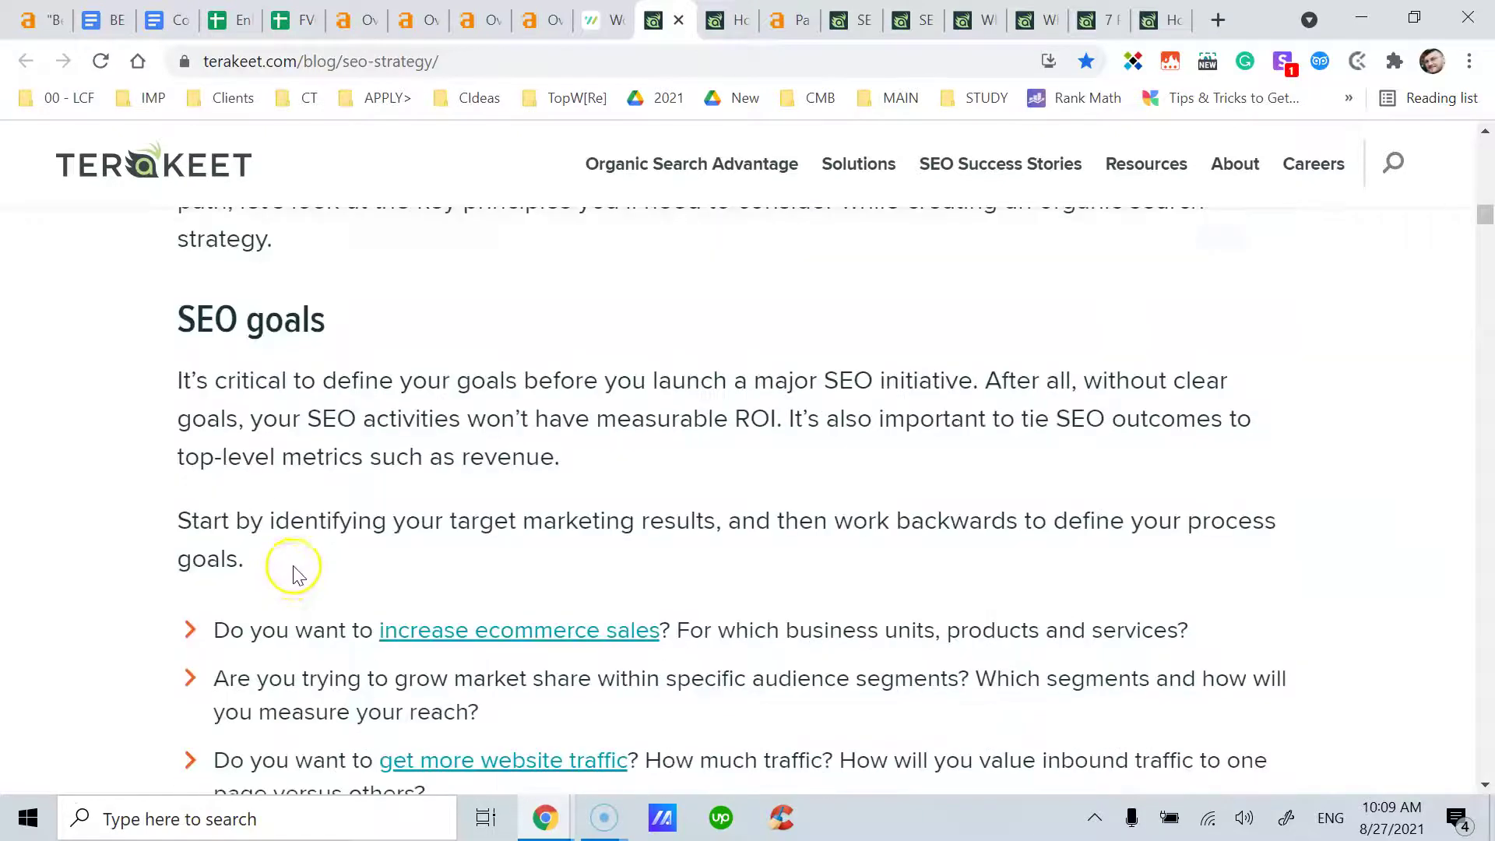
scroll(296, 562, down, 2)
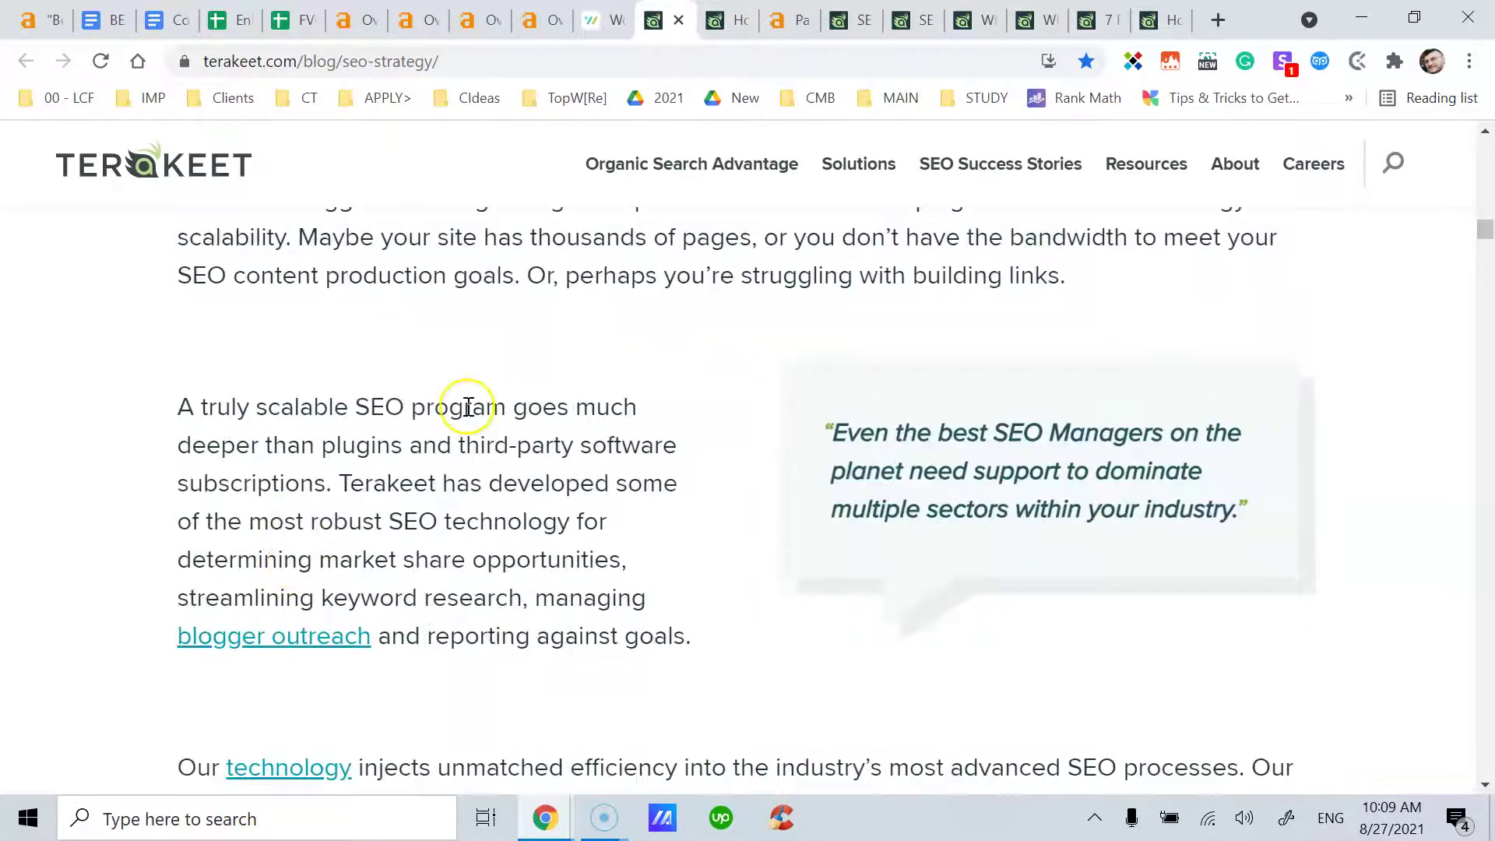
scroll(467, 407, up, 7)
scroll(461, 419, up, 6)
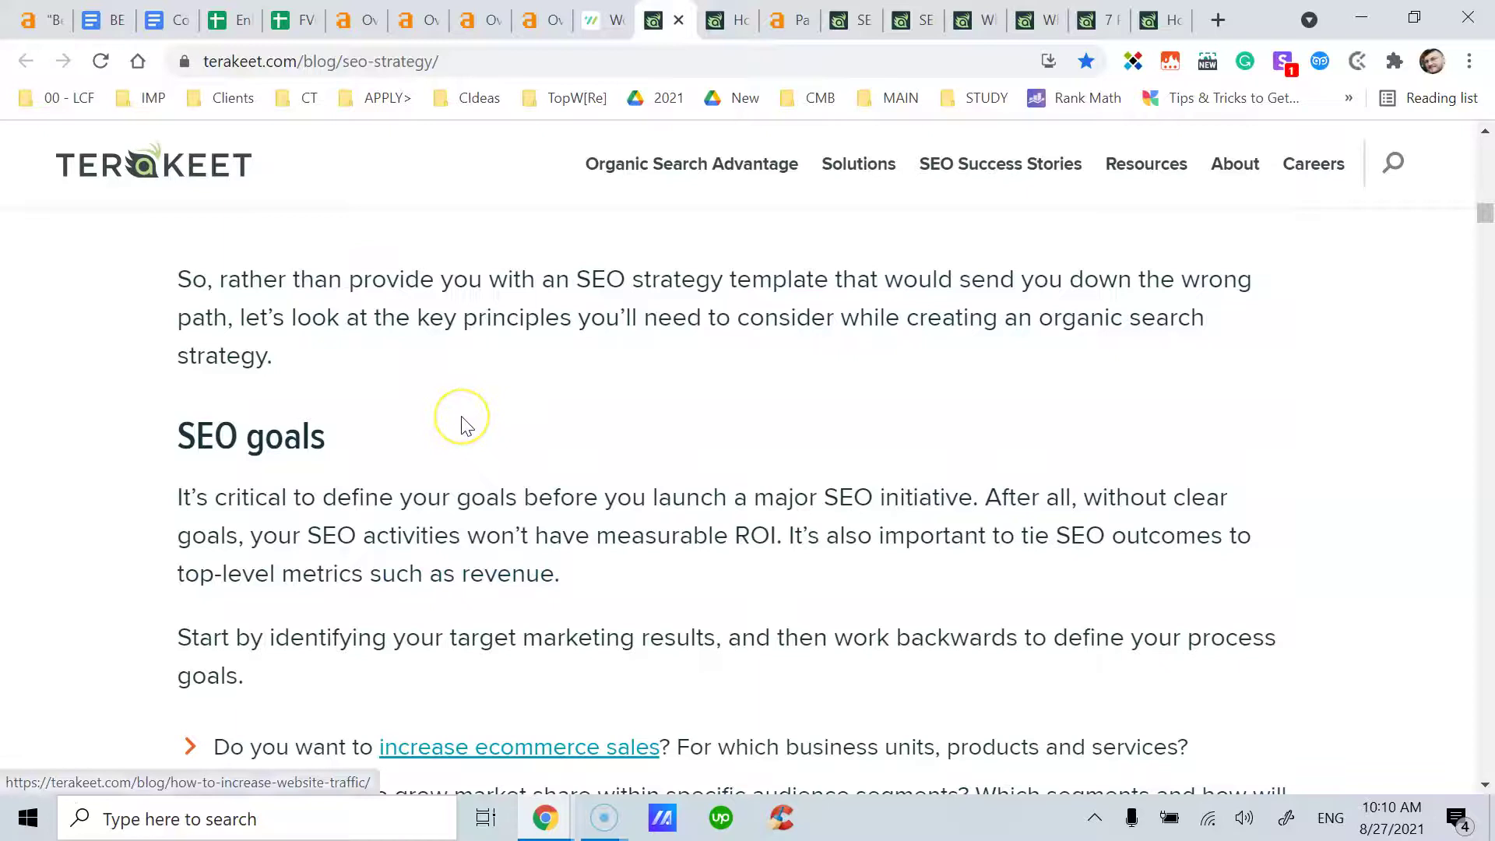
scroll(461, 425, up, 6)
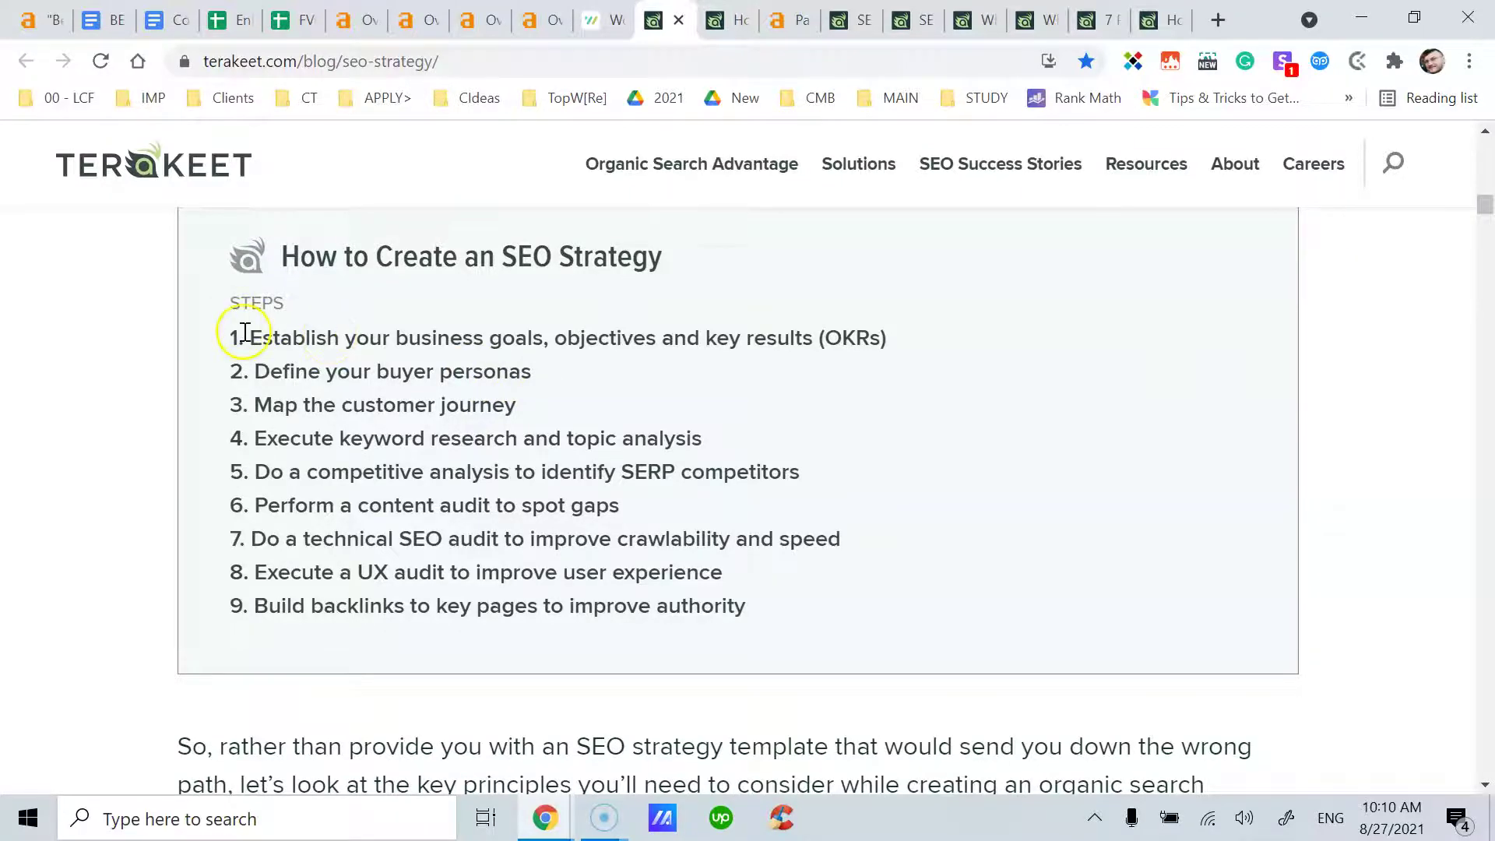
Examine the SEO strategy article's sections from "SEO goals" and "SEO scalability" to "Competitive analysis"
scroll(397, 445, down, 7)
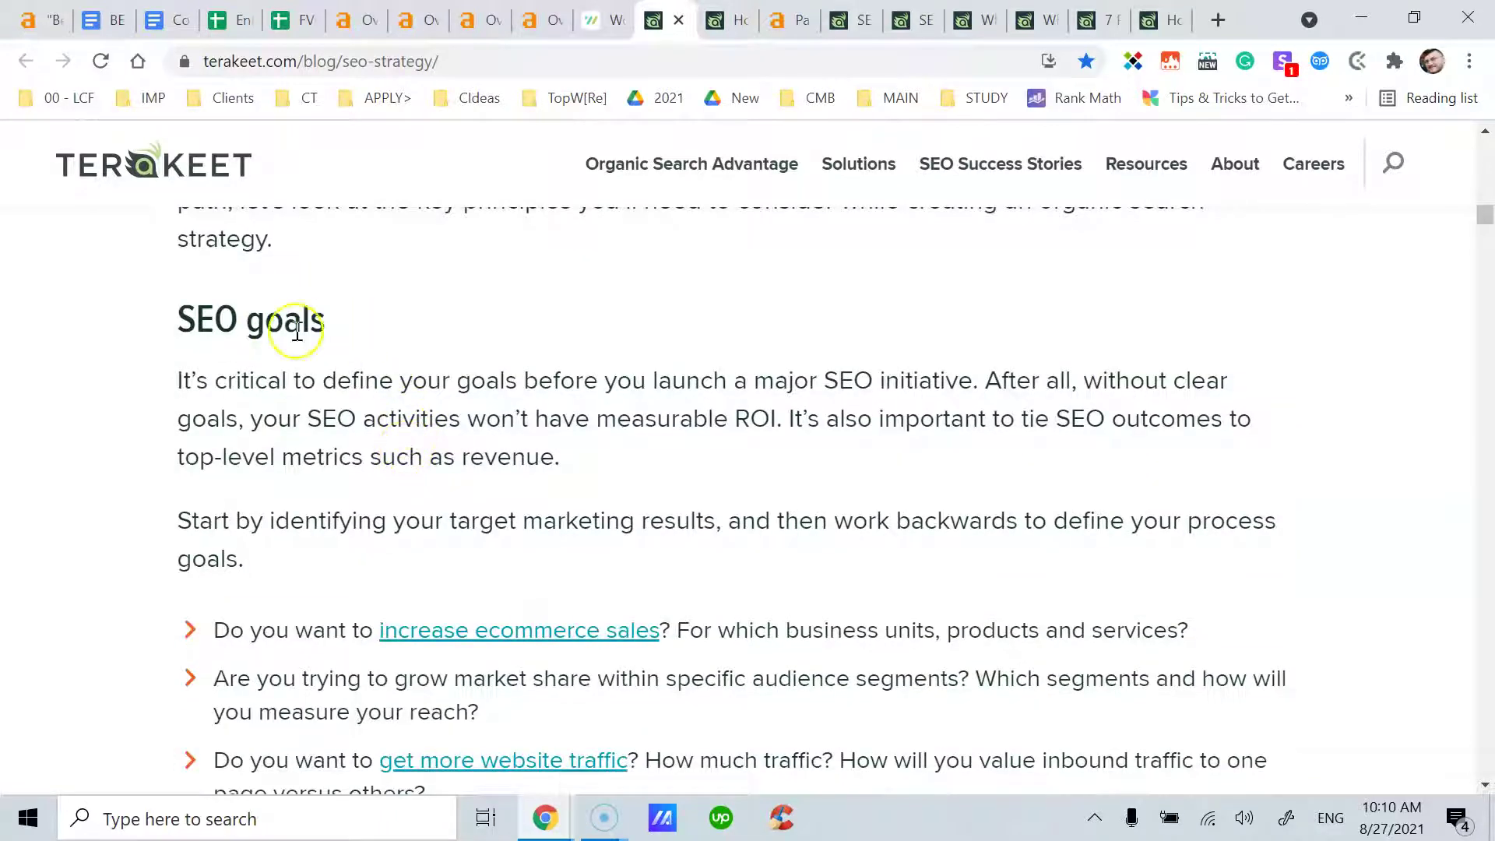
scroll(360, 349, down, 6)
scroll(361, 349, down, 7)
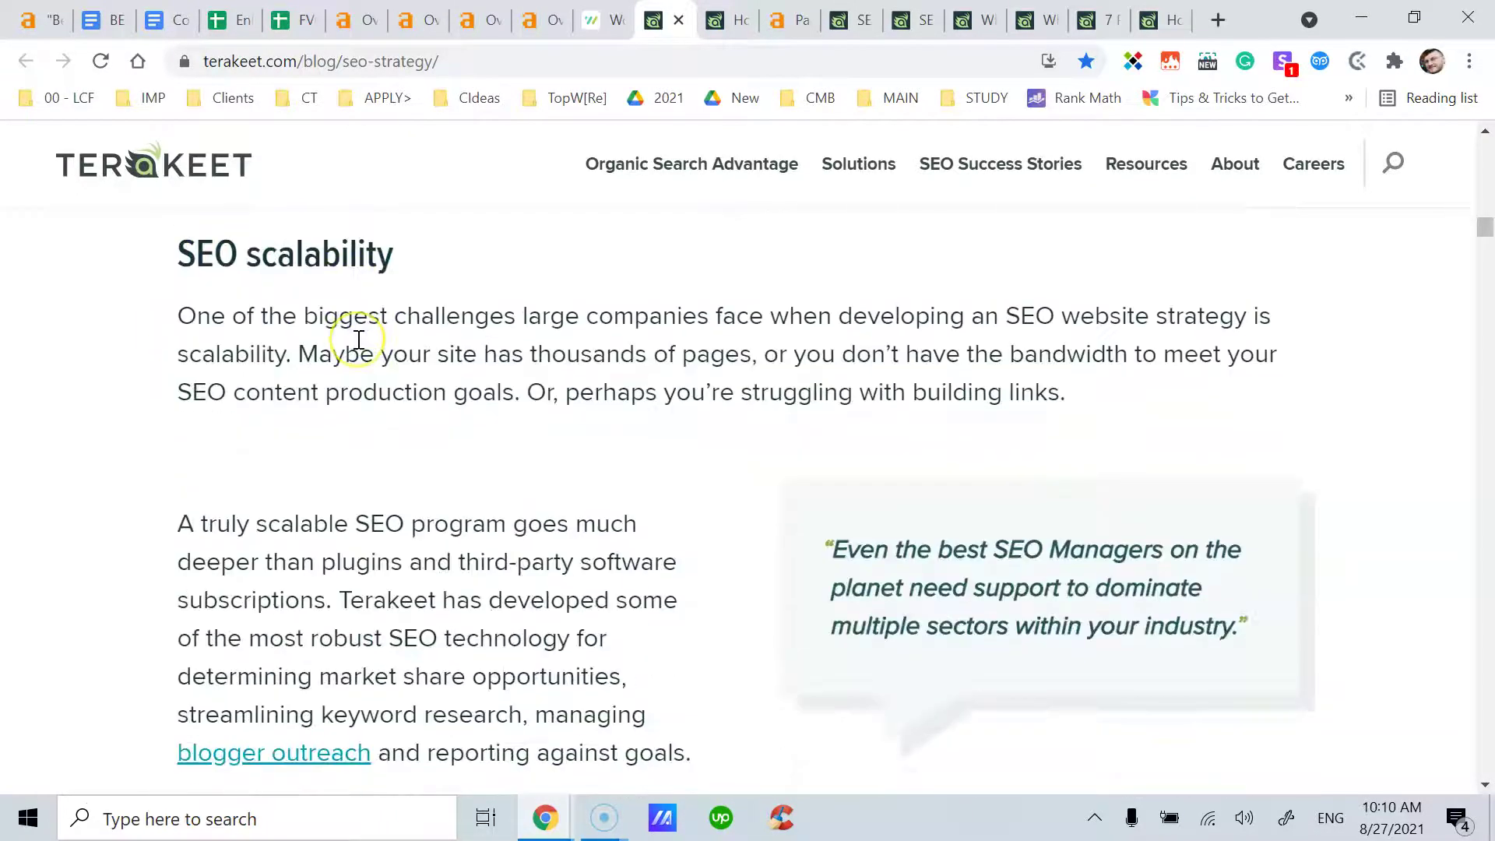
scroll(359, 340, down, 14)
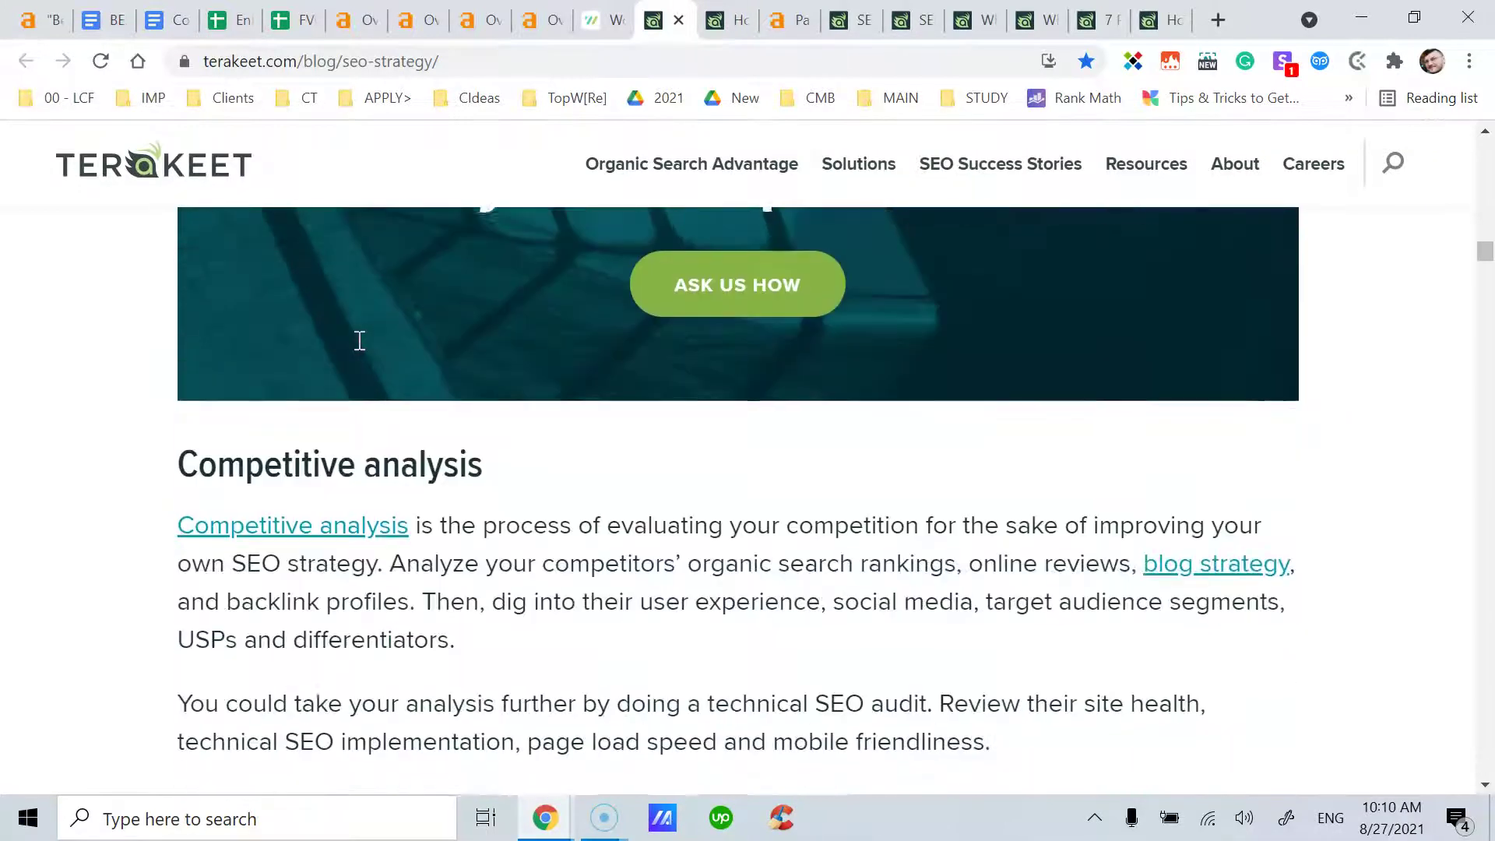
click(580, 452)
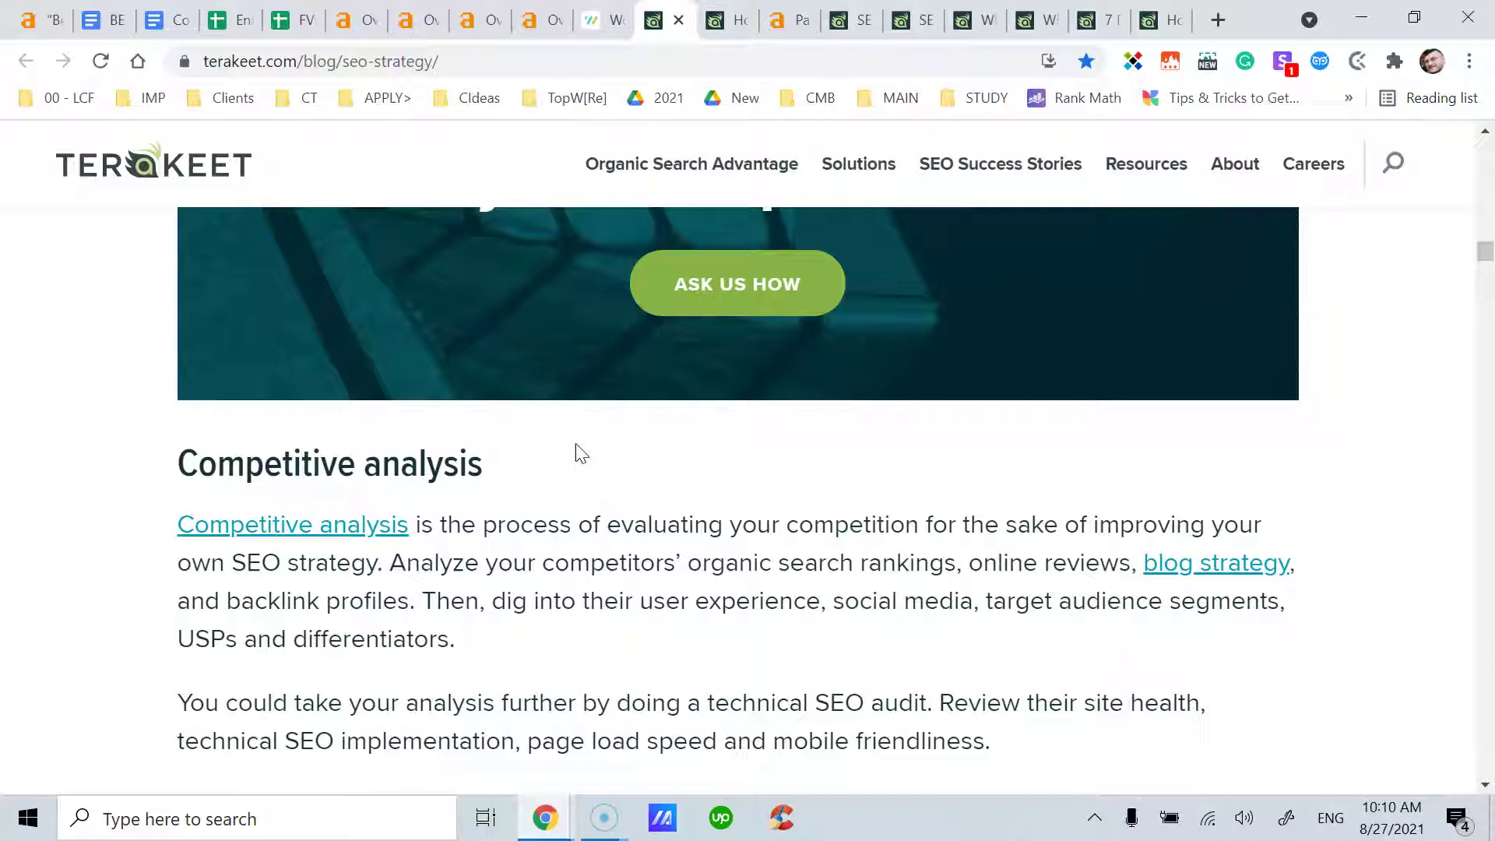
click(576, 446)
Skim from the "Competitive analysis" text to the "Additional Resources" cards on content hubs and pillar pages
scroll(577, 455, down, 13)
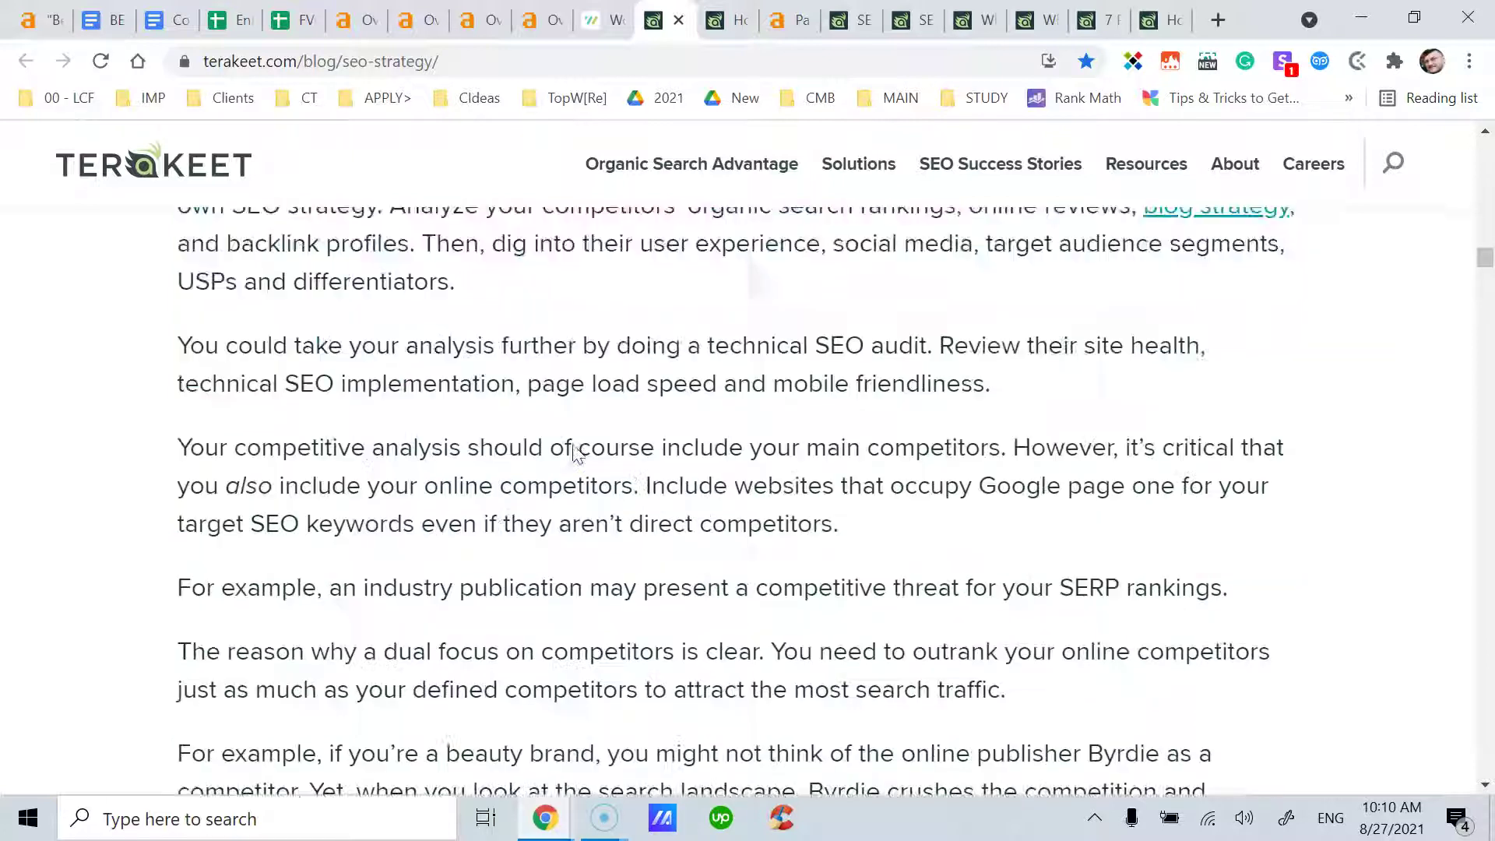
scroll(572, 449, up, 2)
scroll(574, 448, up, 1)
scroll(574, 449, down, 9)
scroll(574, 450, down, 11)
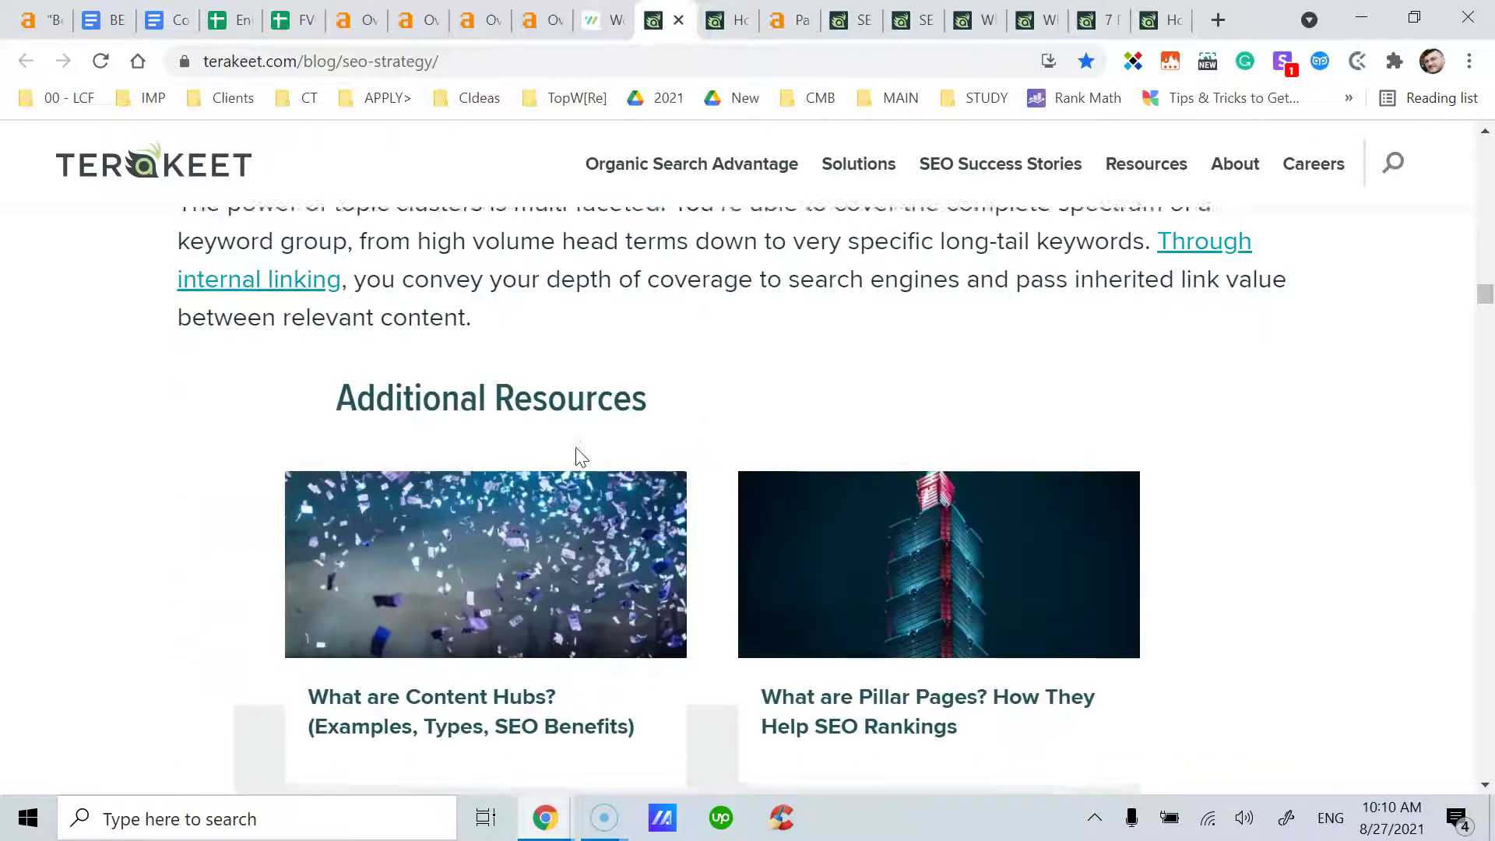
scroll(582, 440, up, 1)
scroll(581, 440, up, 1)
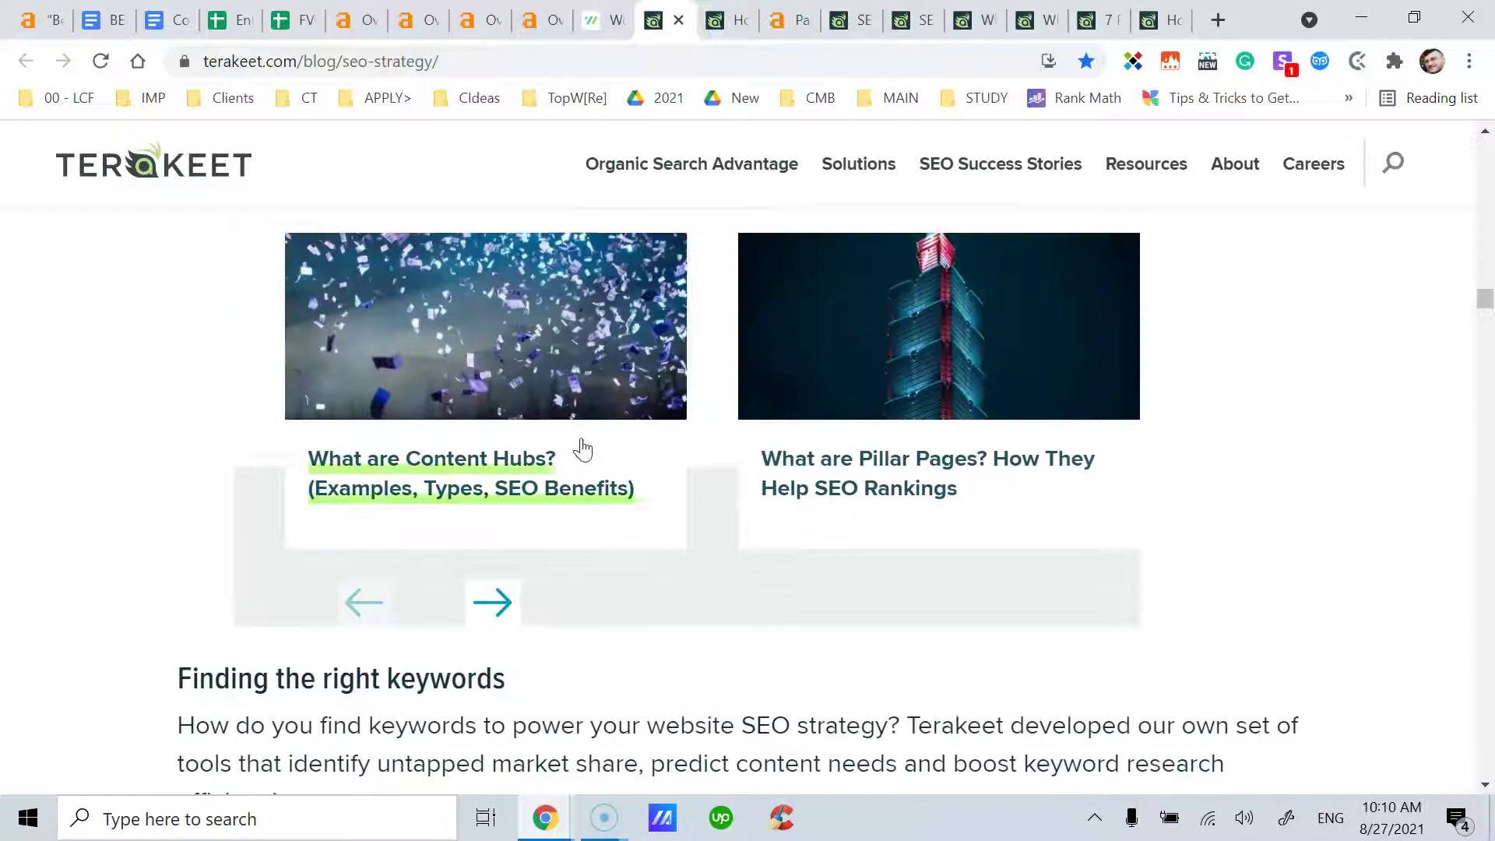
Open the "What are Content Hubs? (Examples, Types, SEO Benefits)" resource in a new tab and look over the article's opening
right_click(530, 452)
click(593, 467)
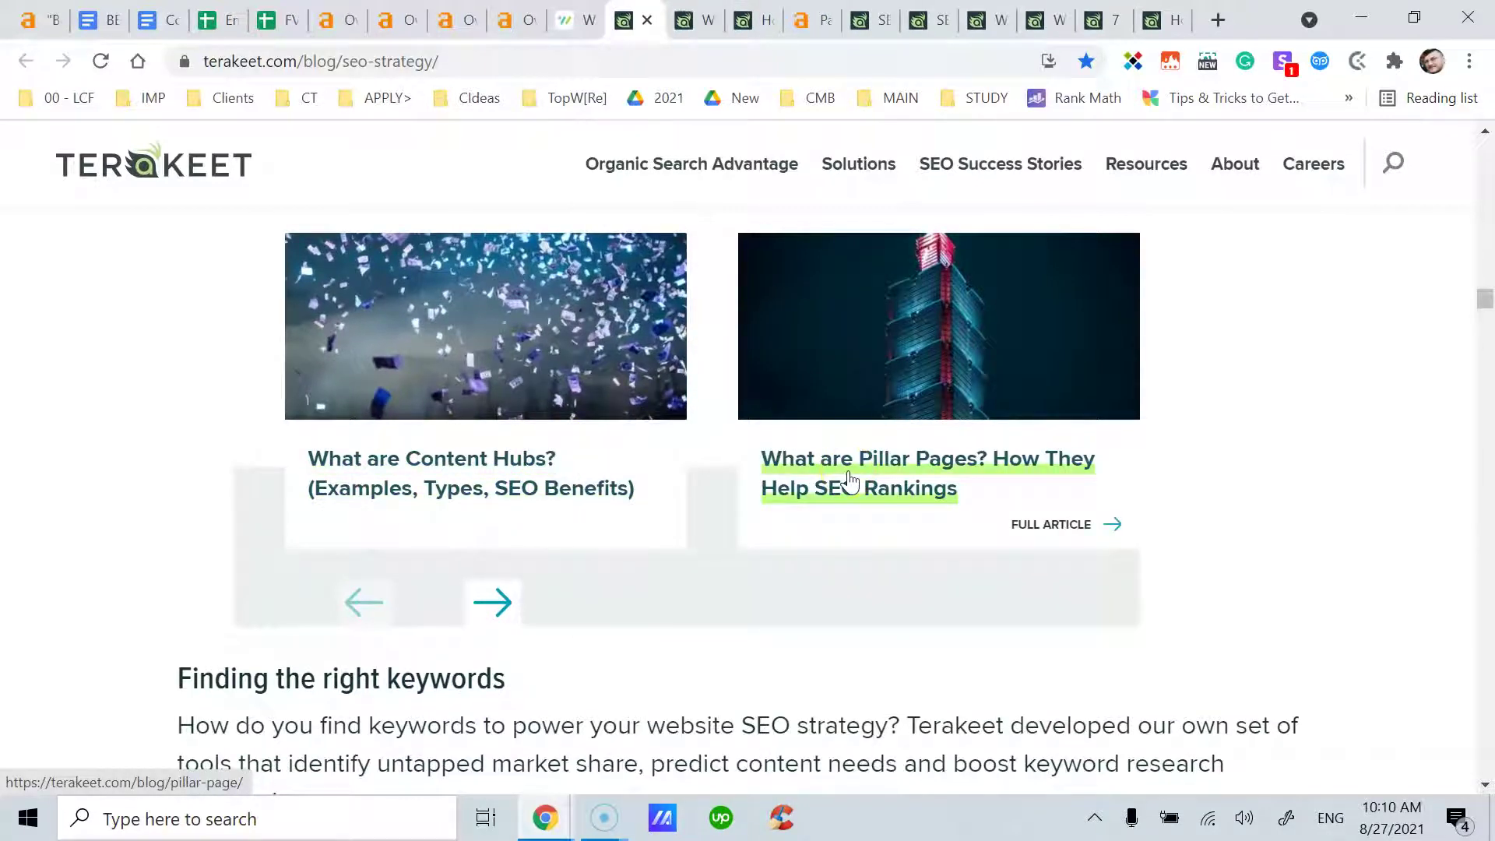
click(685, 21)
scroll(723, 531, down, 7)
scroll(723, 530, up, 6)
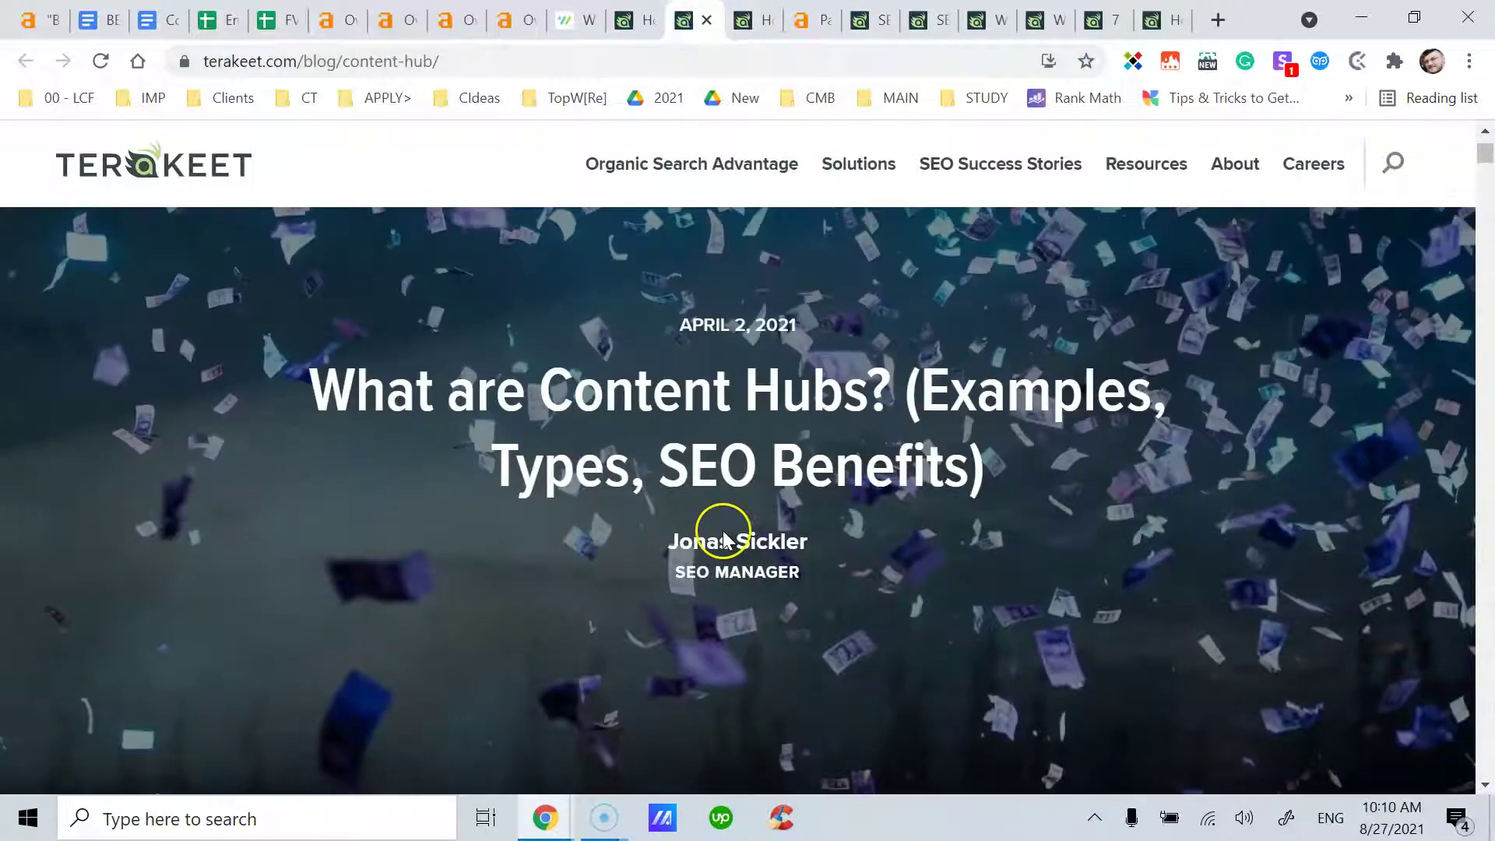
scroll(723, 418, down, 9)
scroll(715, 418, up, 9)
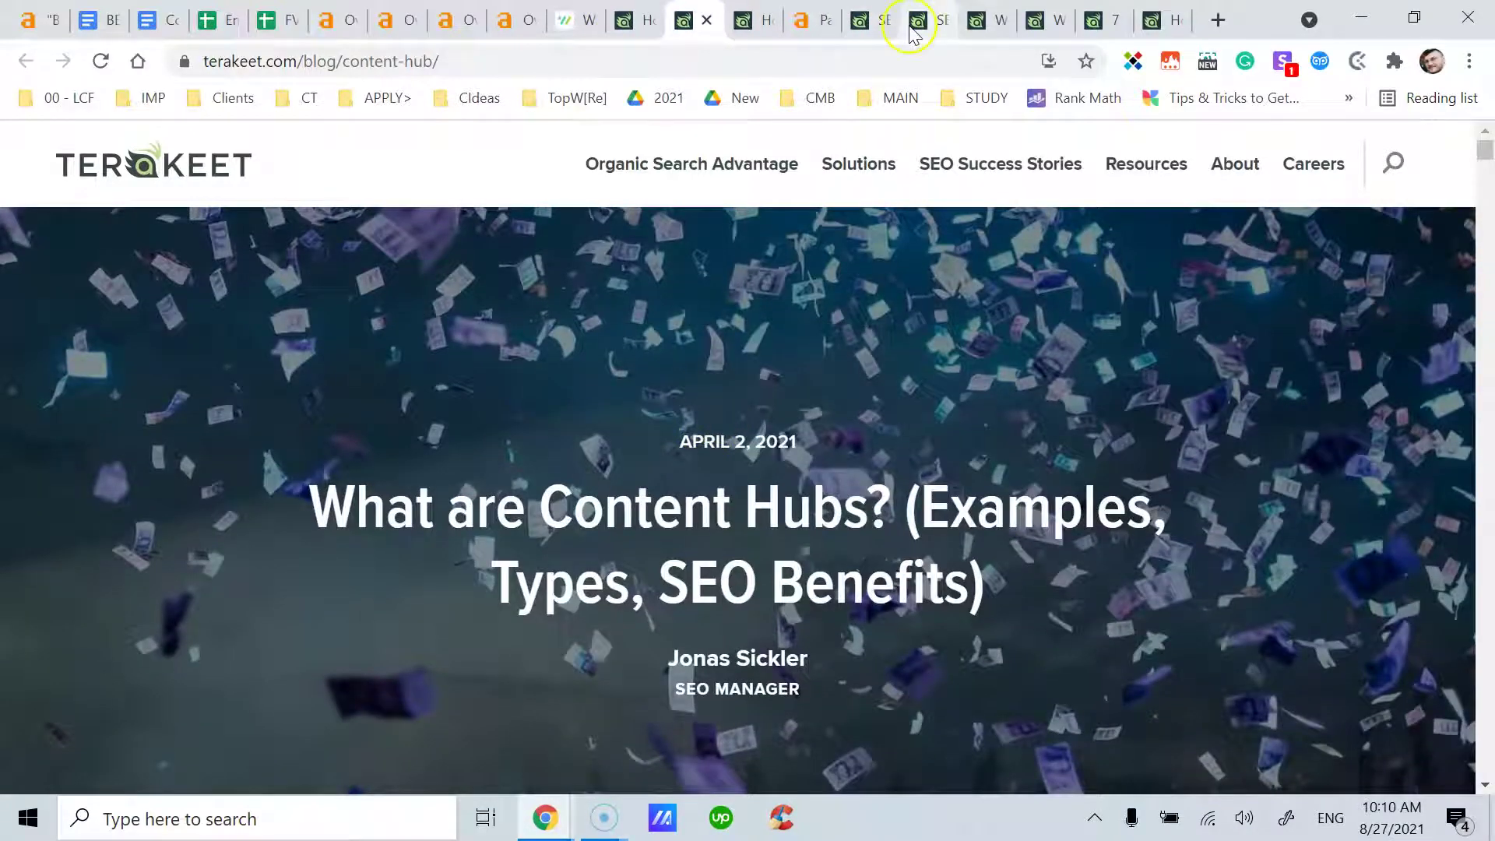
Switch to the SEO Knowledge Hub page, check its address and view the introduction and "Expert SEO Guides" section
click(929, 35)
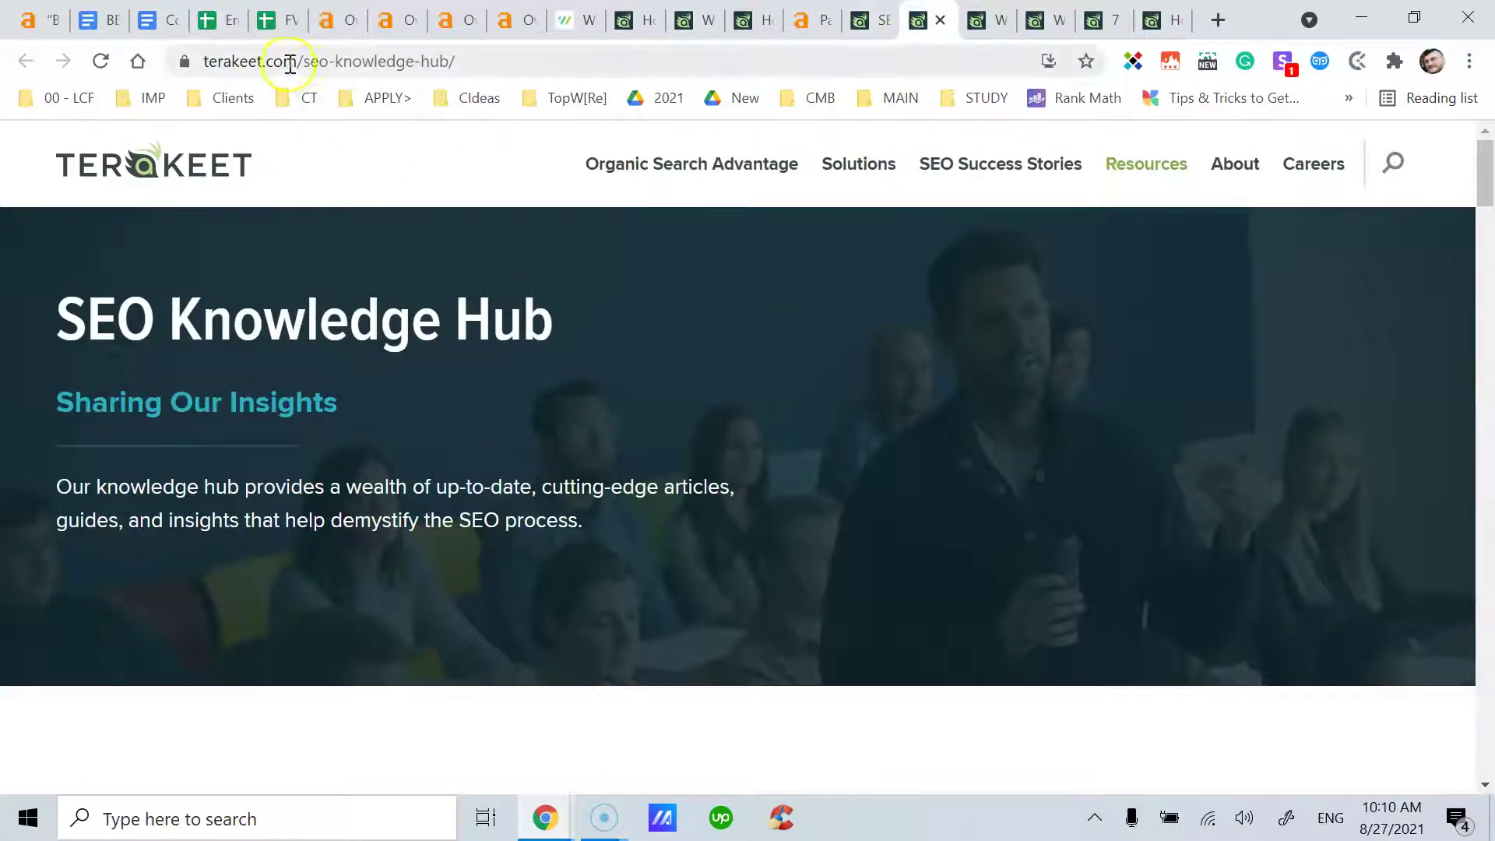
click(201, 62)
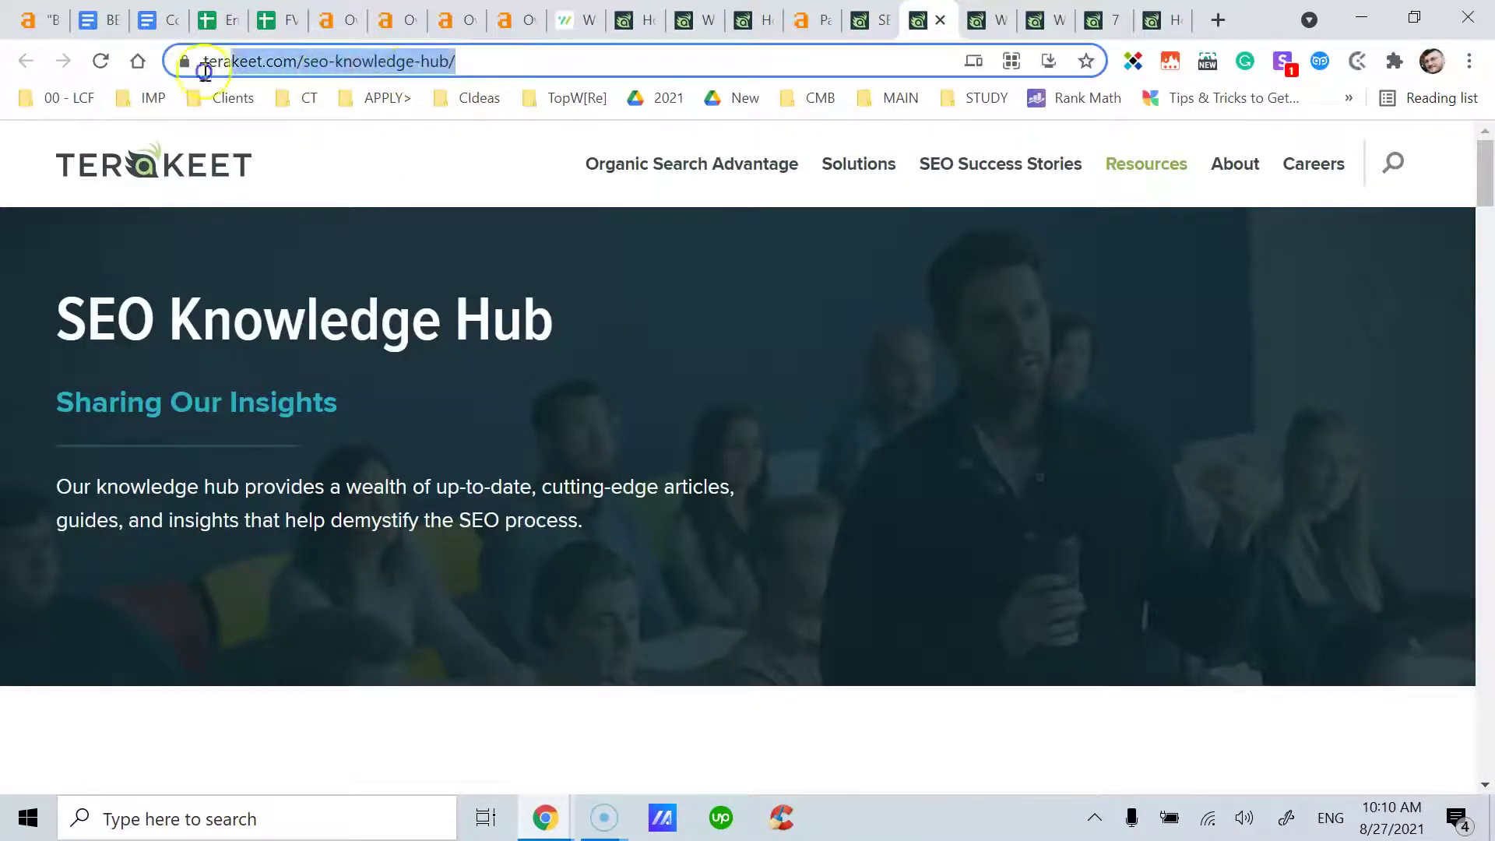
click(631, 344)
scroll(497, 474, down, 3)
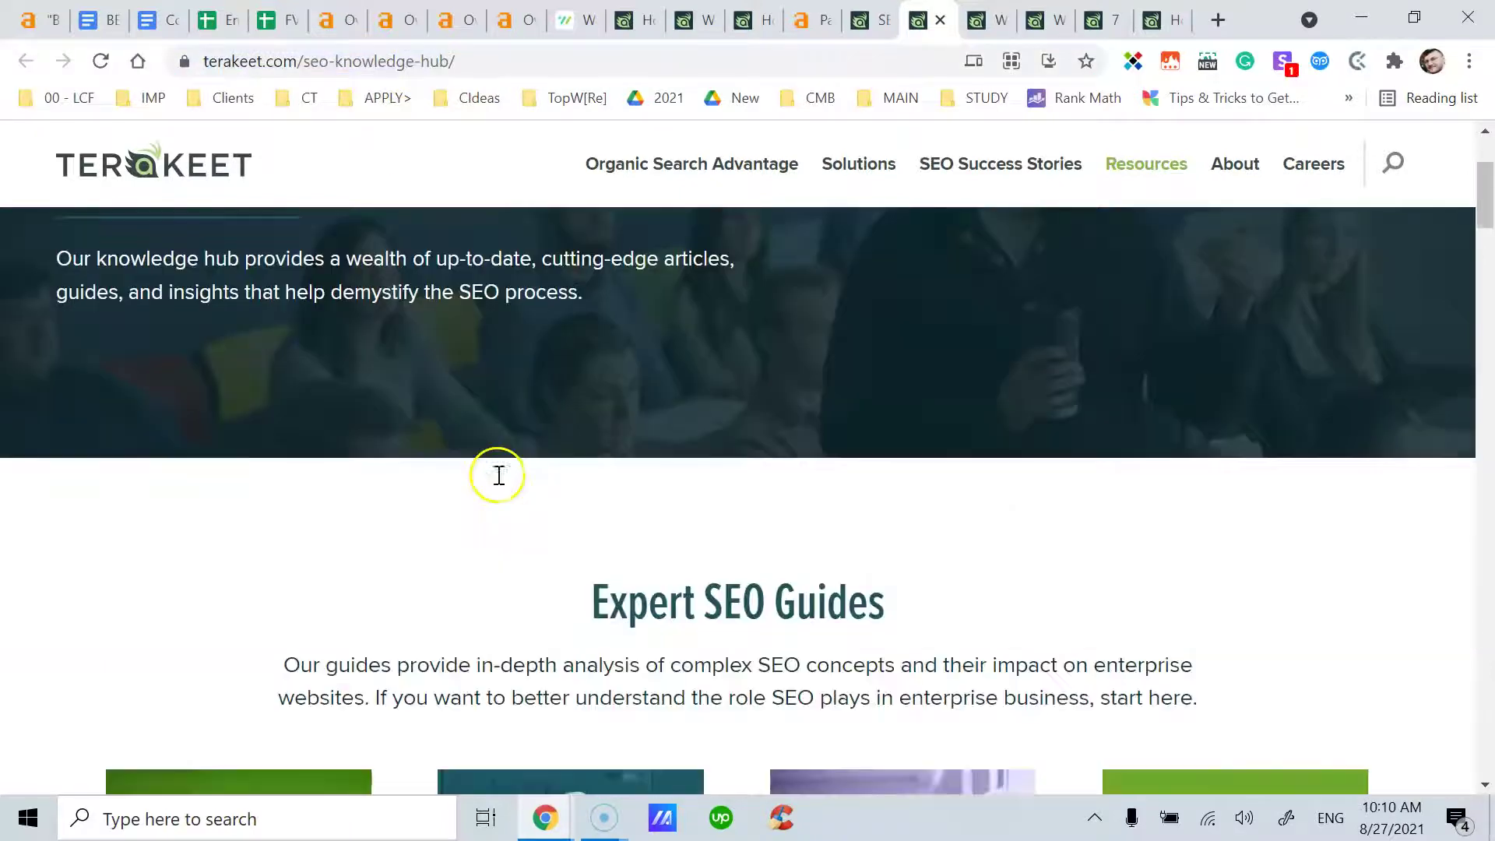
scroll(656, 400, down, 4)
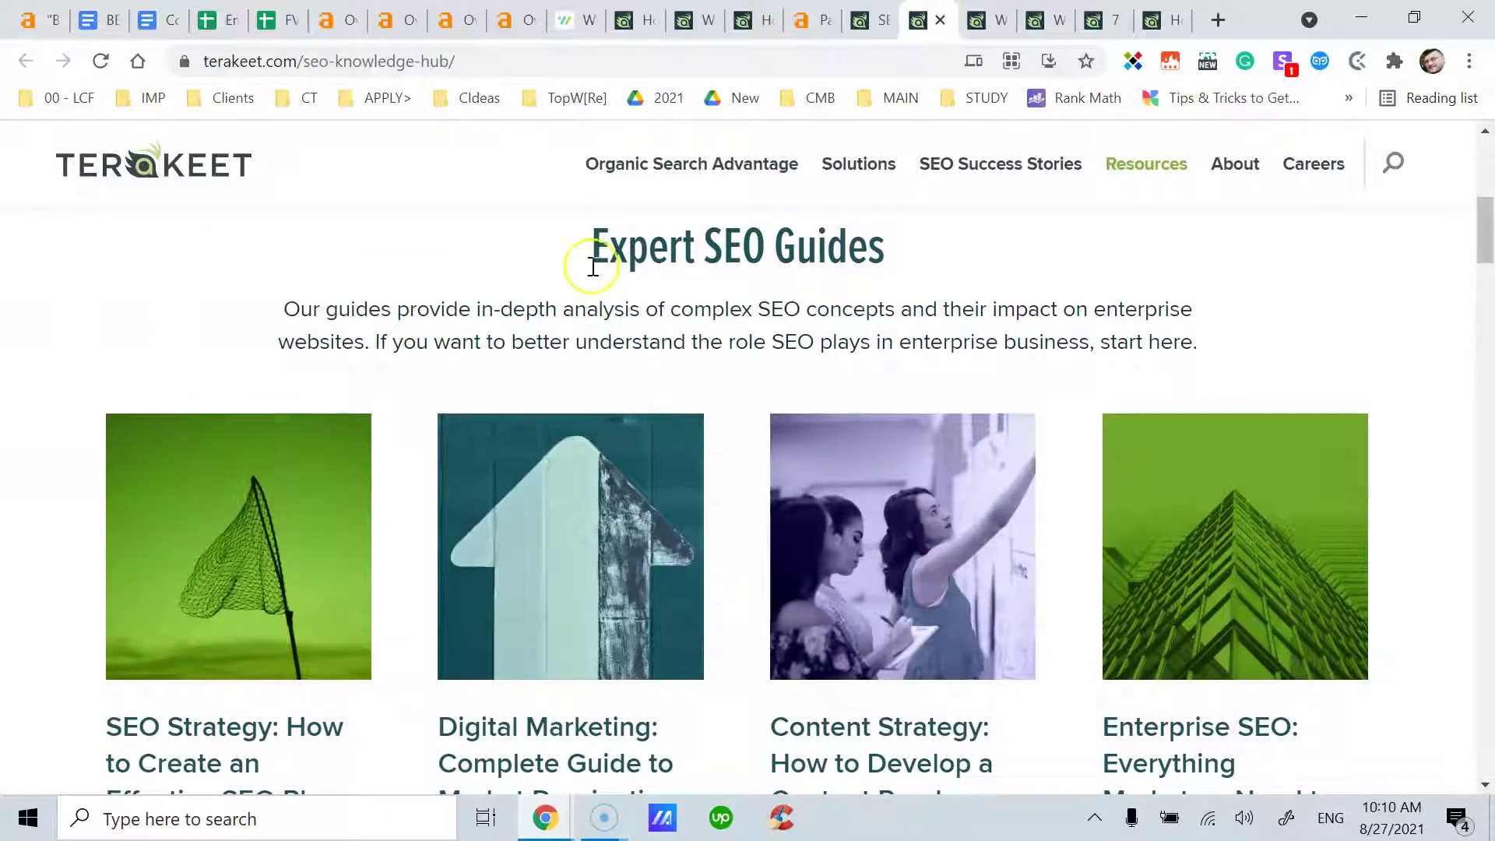
Compare the hub's "Expert SEO Guides" cards with the externally published "Featured Articles" section
scroll(676, 343, down, 7)
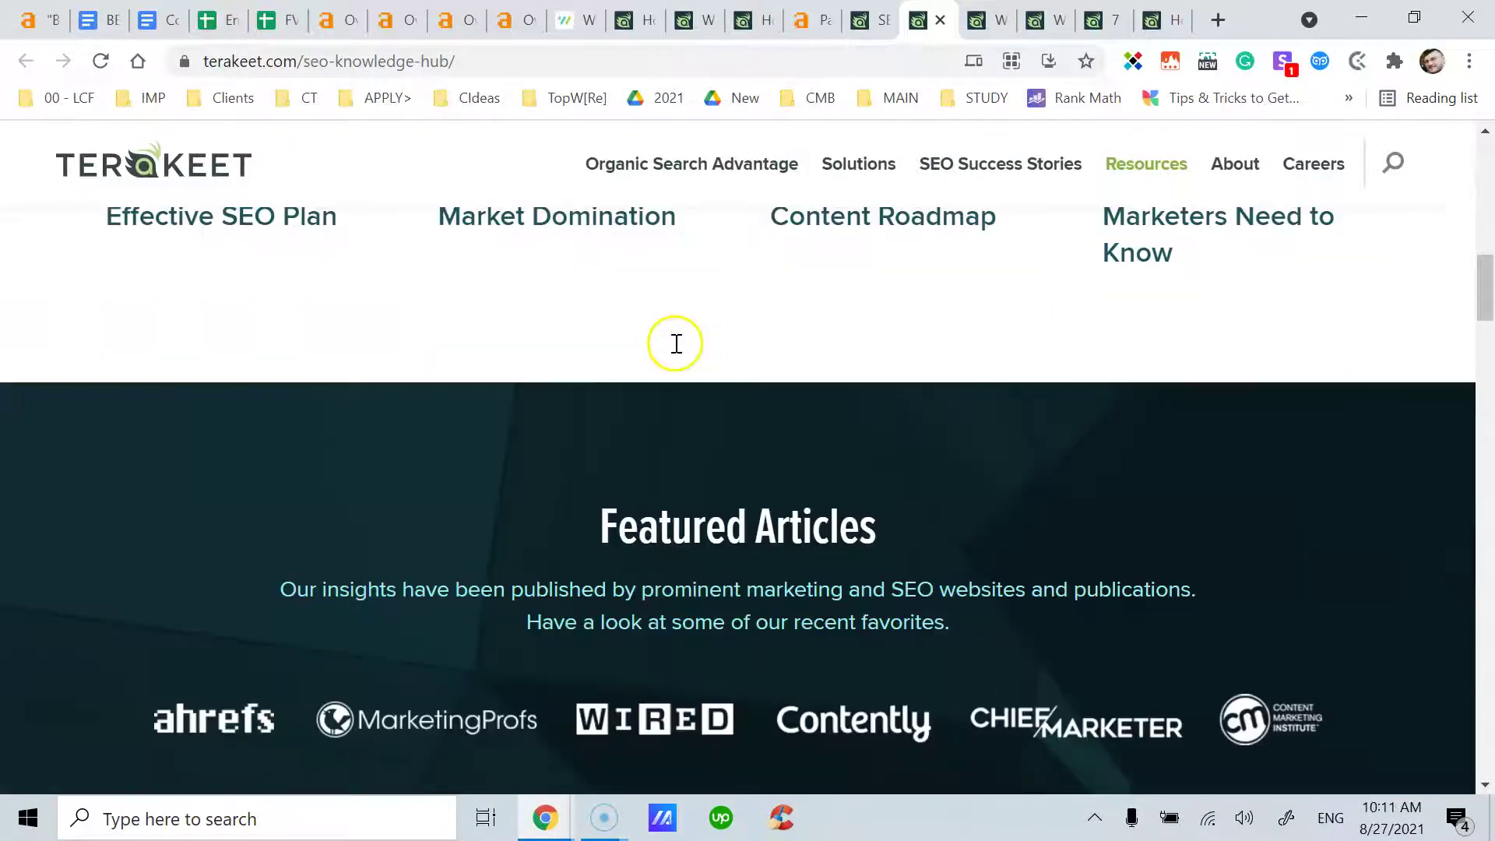
scroll(675, 346, up, 7)
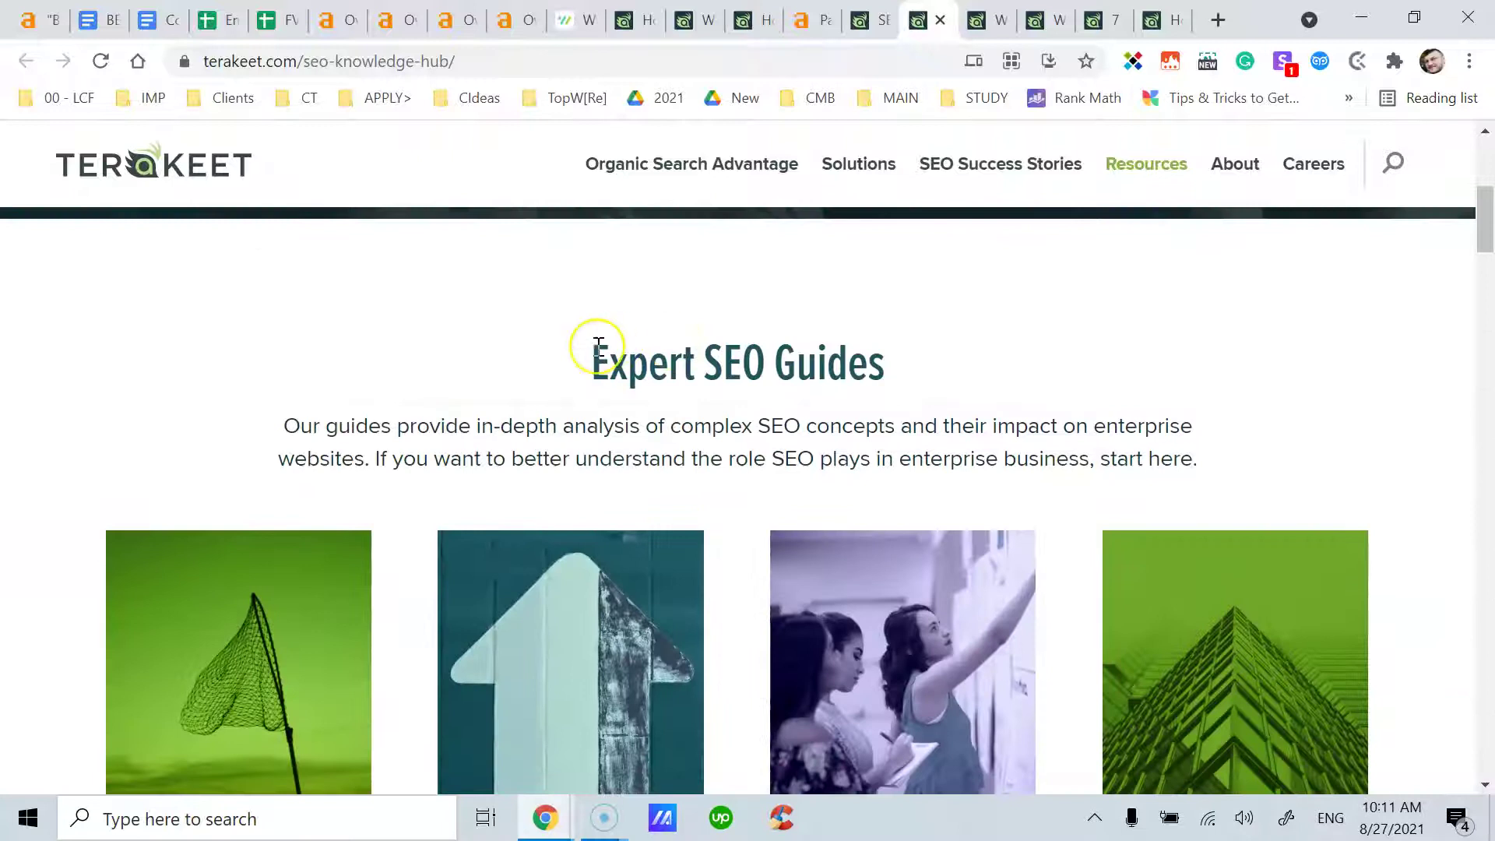
scroll(598, 346, down, 4)
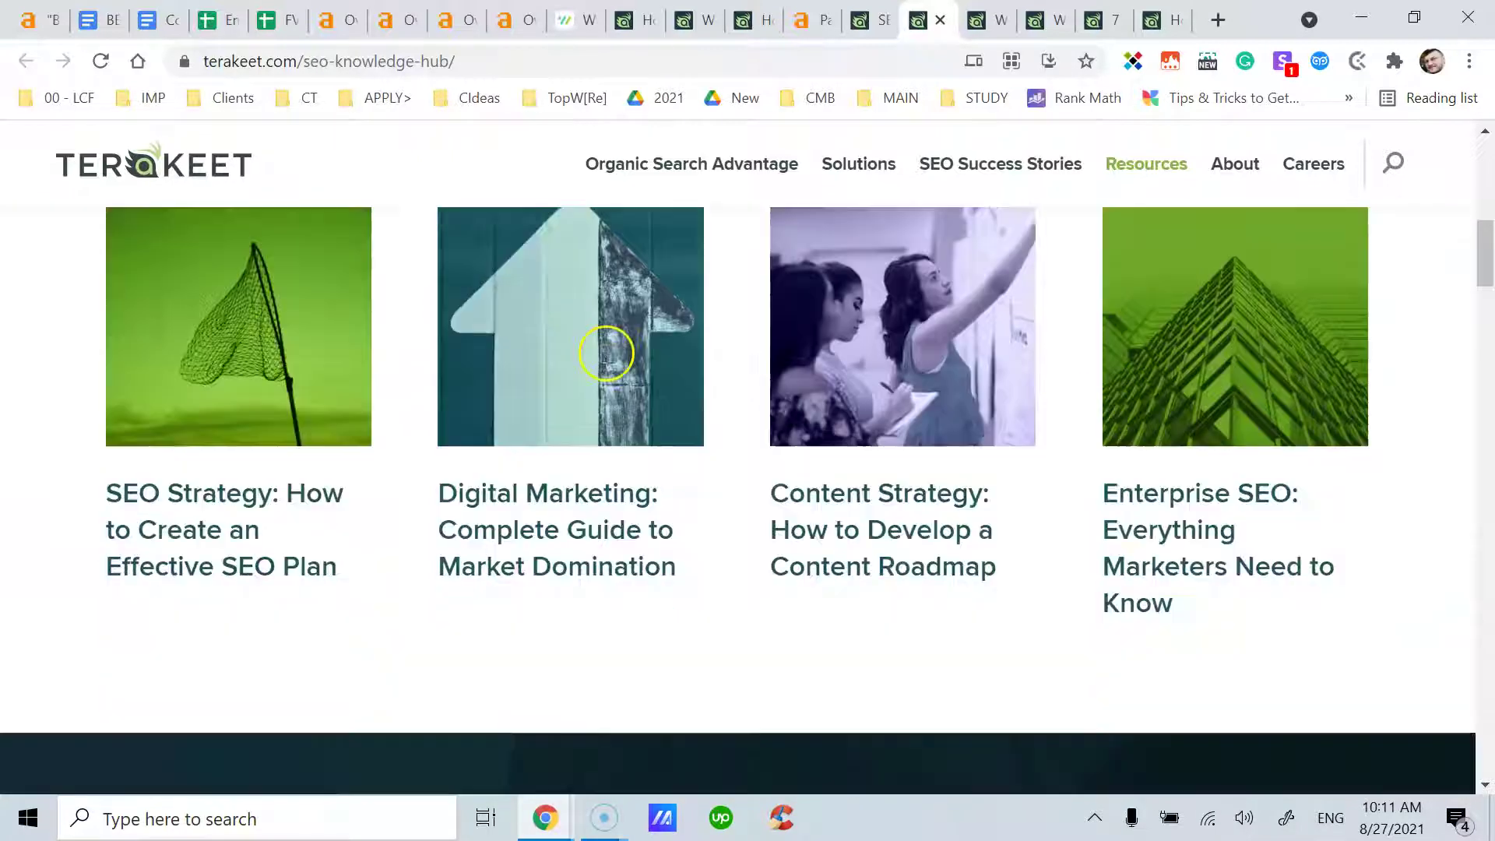
scroll(795, 550, down, 4)
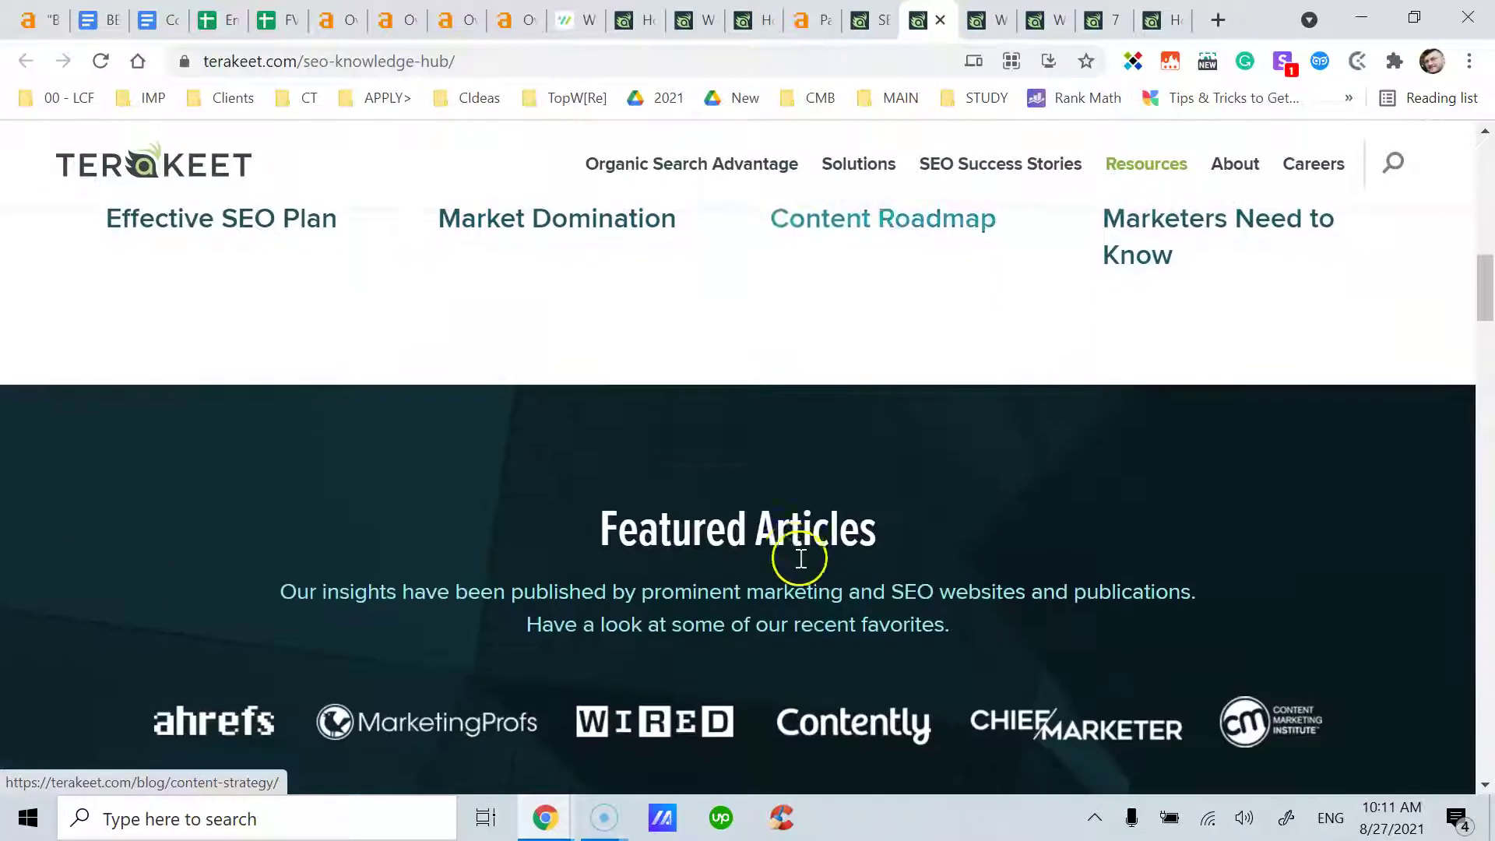
scroll(784, 534, down, 3)
scroll(600, 403, down, 2)
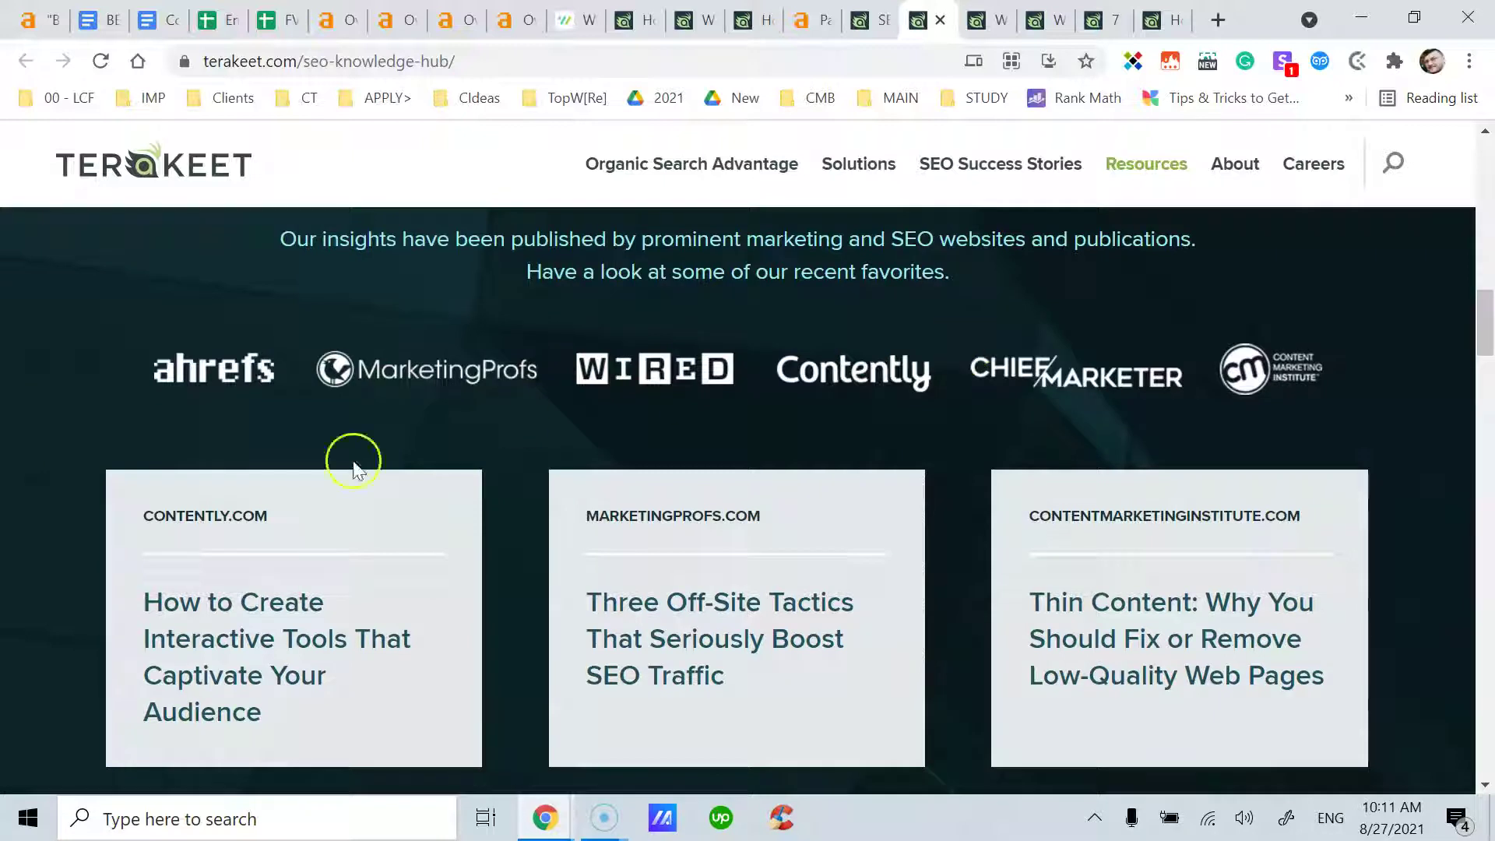
Browse the hub's "SEO Blog" section and its post cards down to "The SEO Paradigm Shift" banner
scroll(628, 483, down, 7)
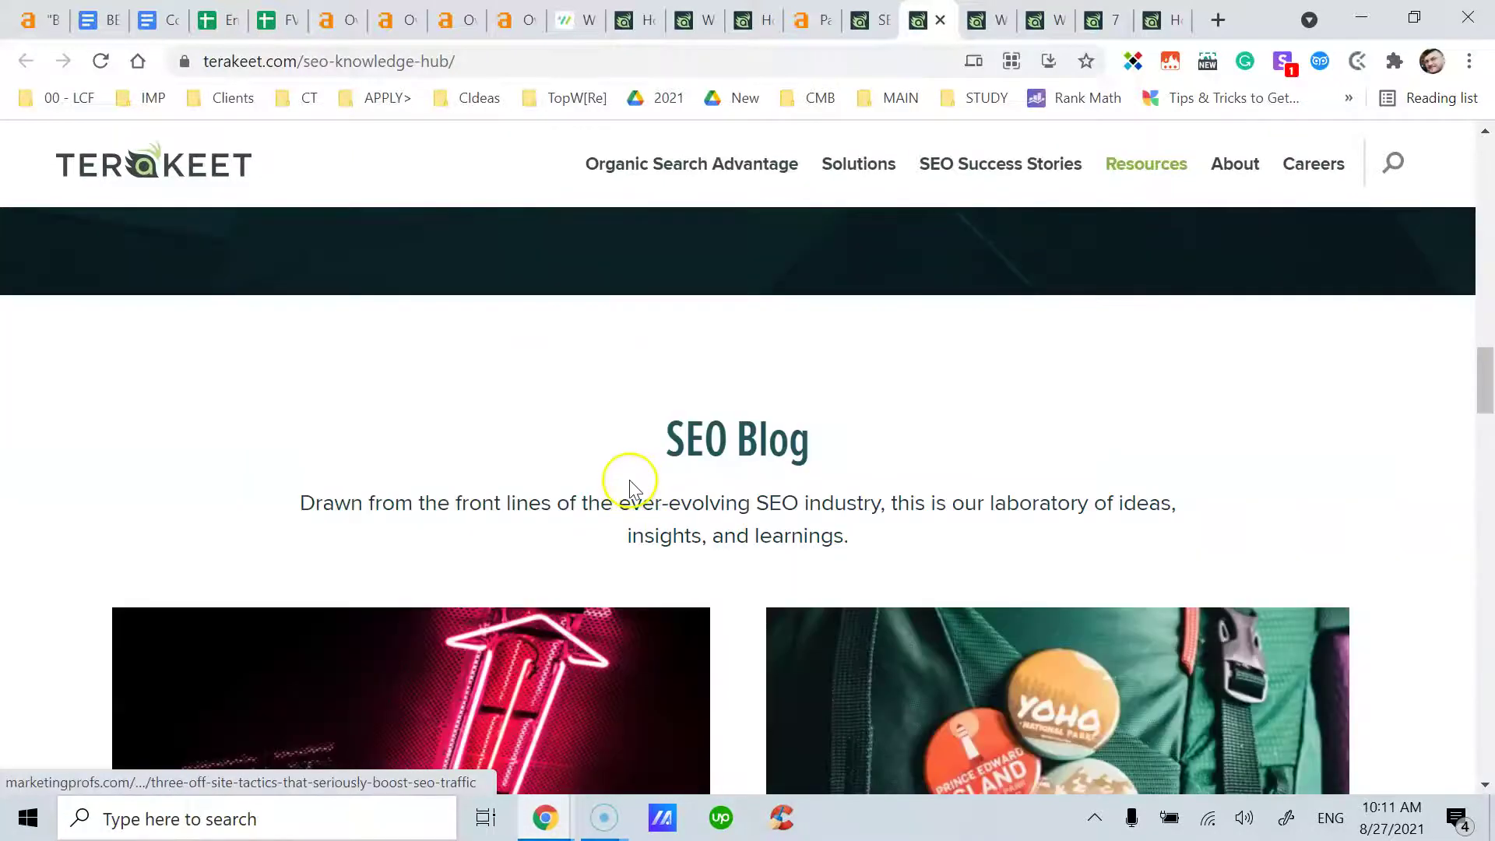
scroll(635, 479, up, 4)
scroll(644, 477, down, 6)
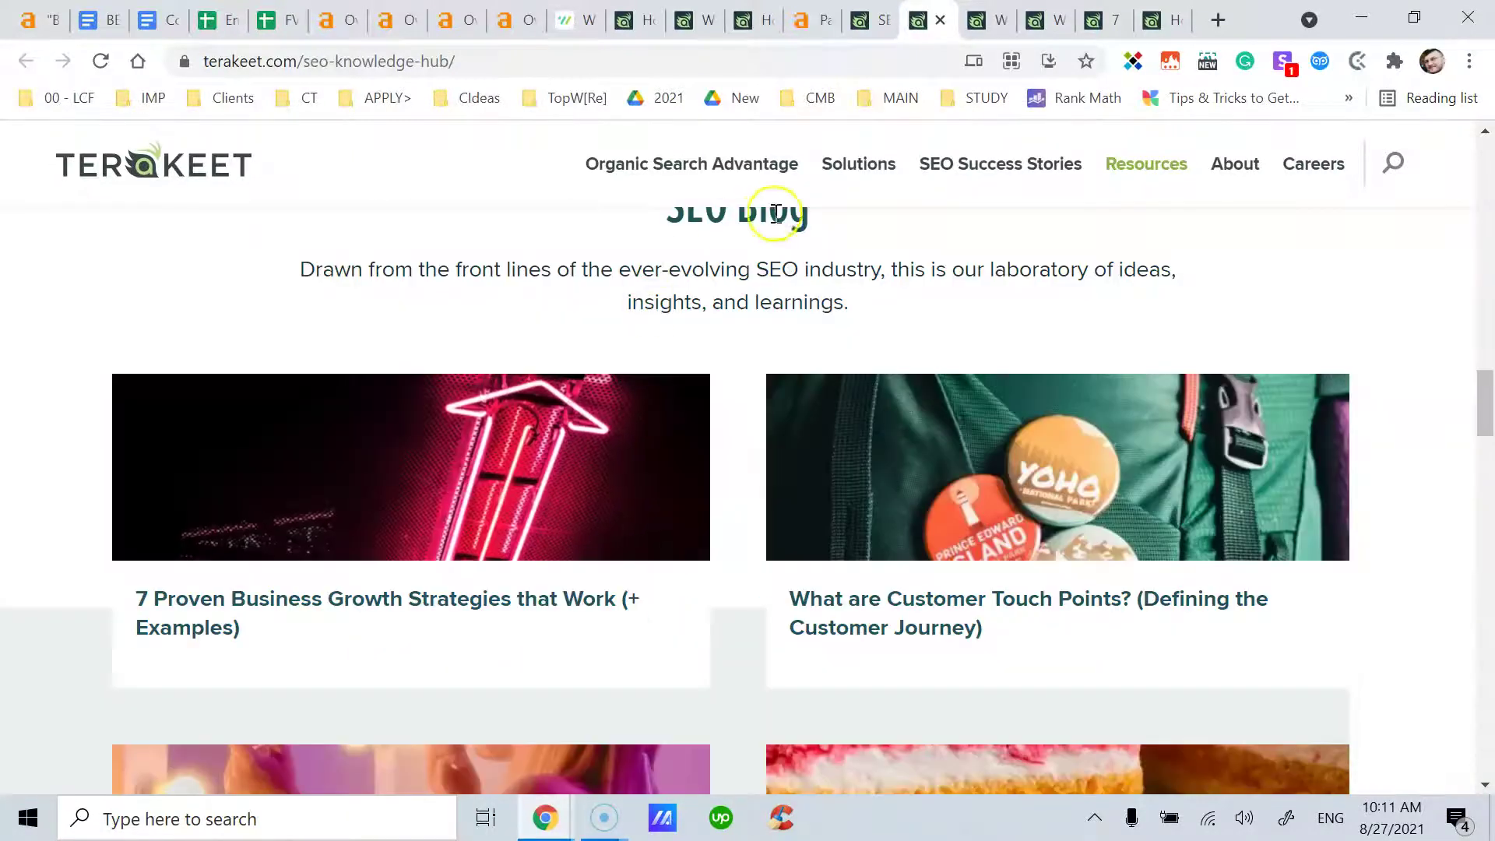
scroll(778, 402, up, 1)
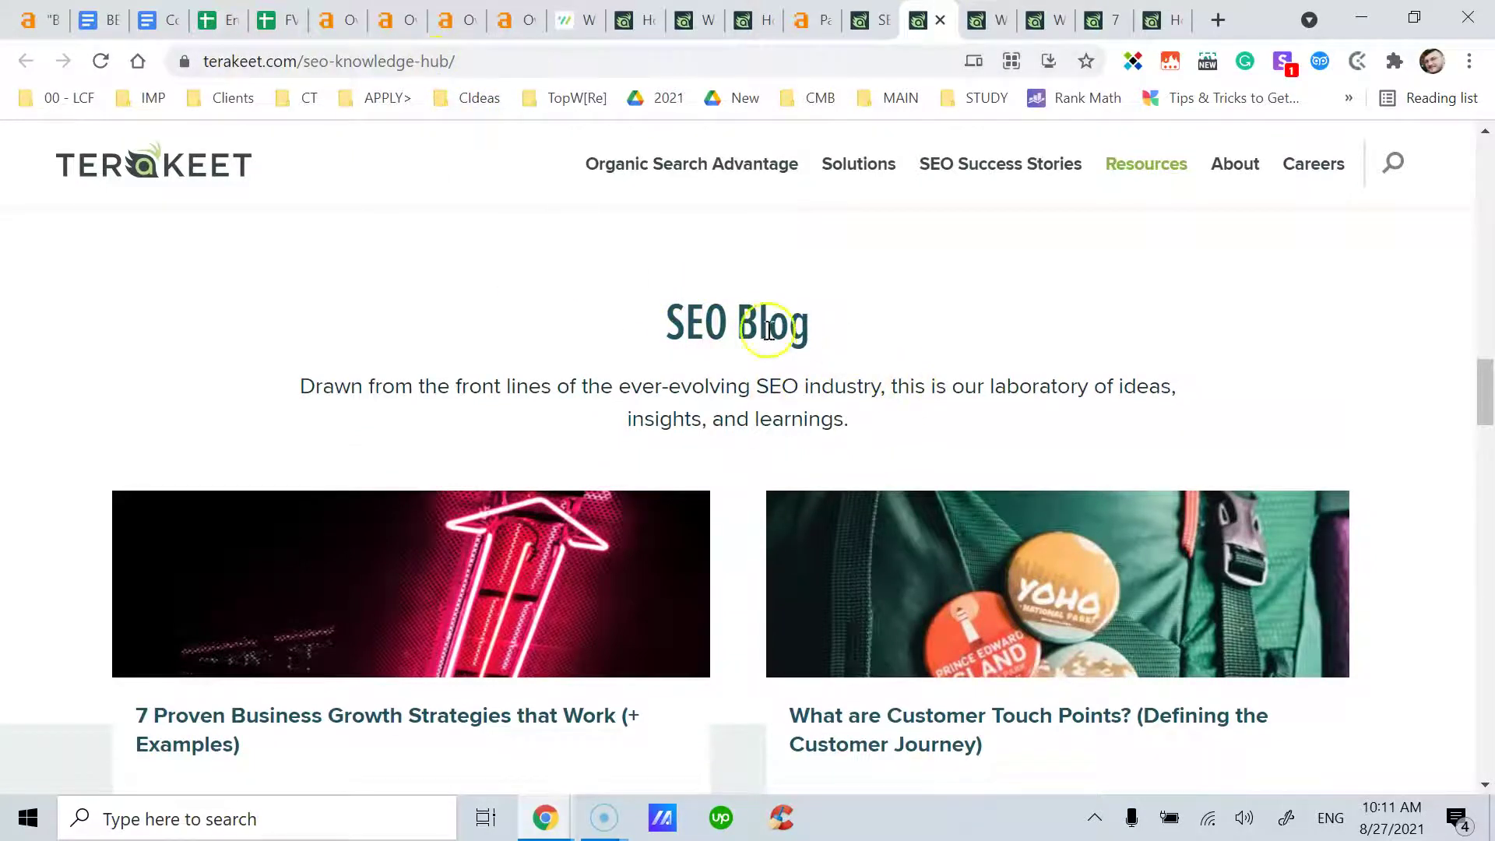
scroll(738, 358, down, 4)
scroll(862, 362, down, 16)
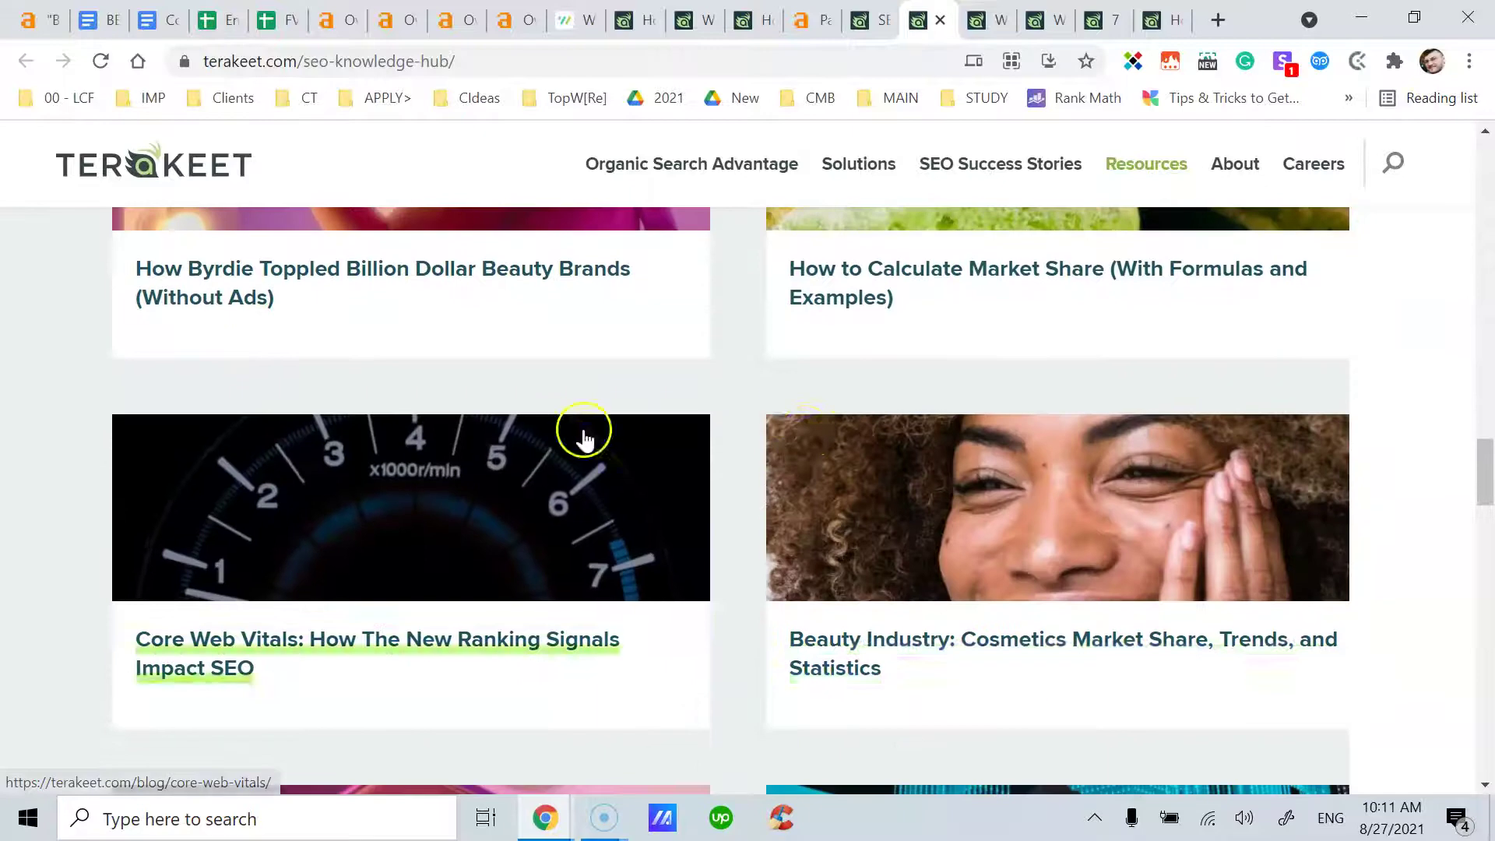
scroll(802, 429, down, 4)
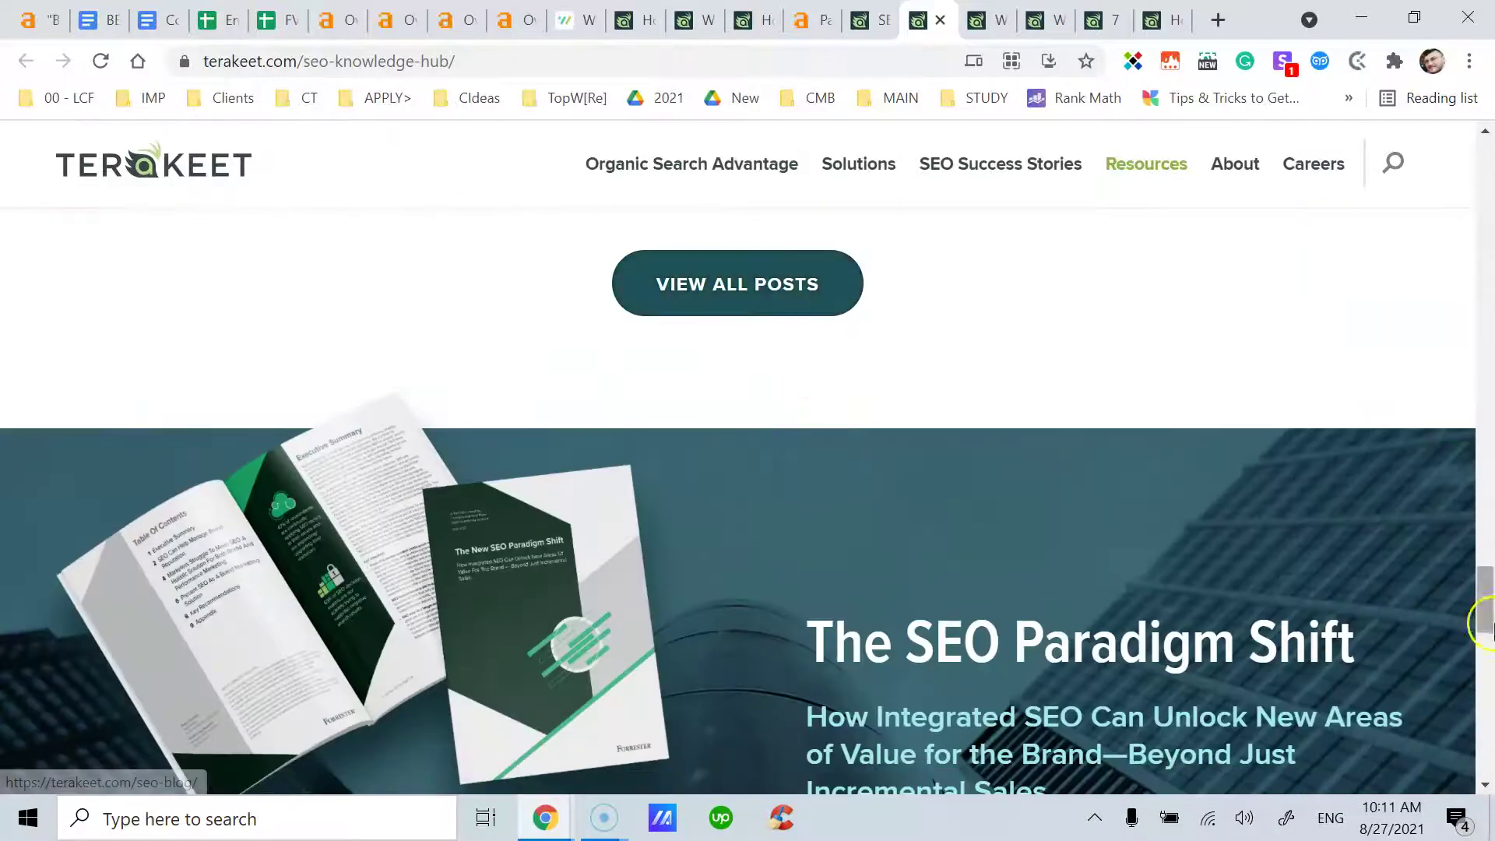
Review the "SEO Blog" section again from its heading to the link for viewing all posts
drag(1483, 611, 1487, 580)
scroll(740, 483, up, 20)
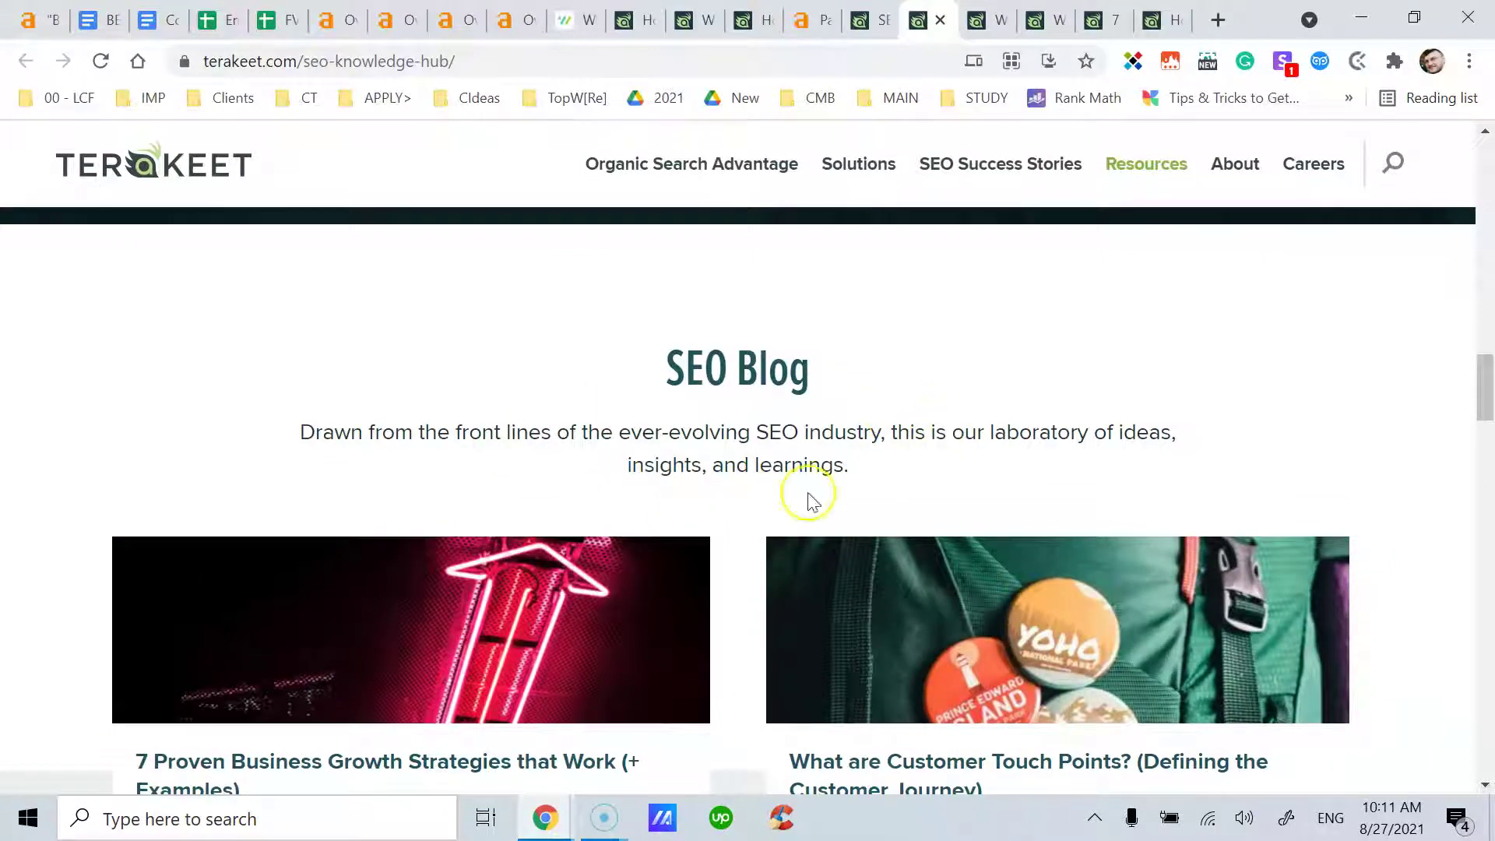
scroll(842, 473, down, 4)
scroll(842, 472, down, 18)
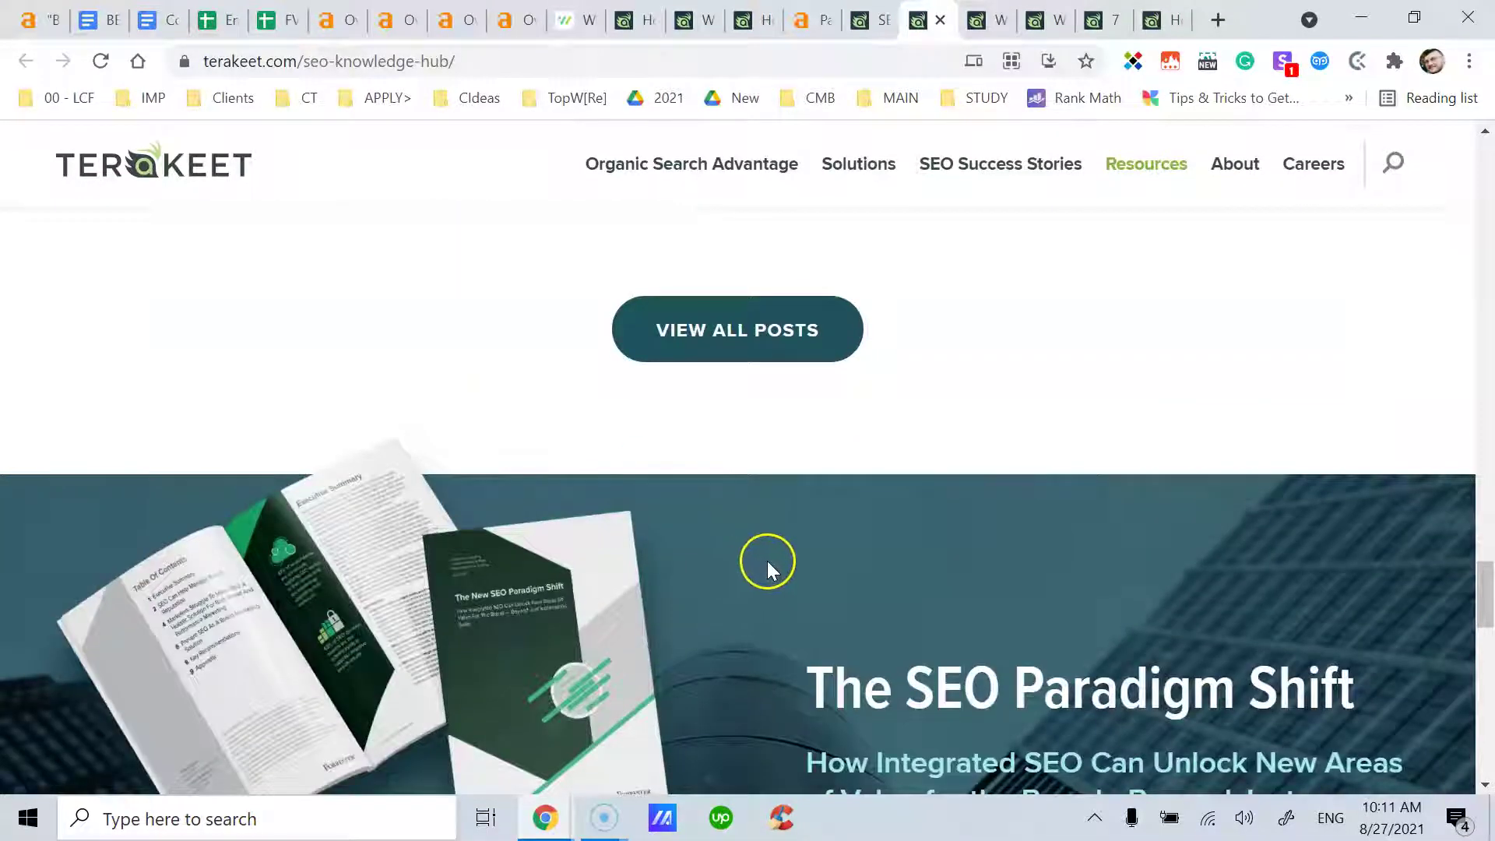
scroll(768, 560, down, 6)
Return to the "Expert SEO Guides" section and review its guide cards and the Knowledge Hub header
drag(1479, 623, 1477, 179)
scroll(852, 429, down, 5)
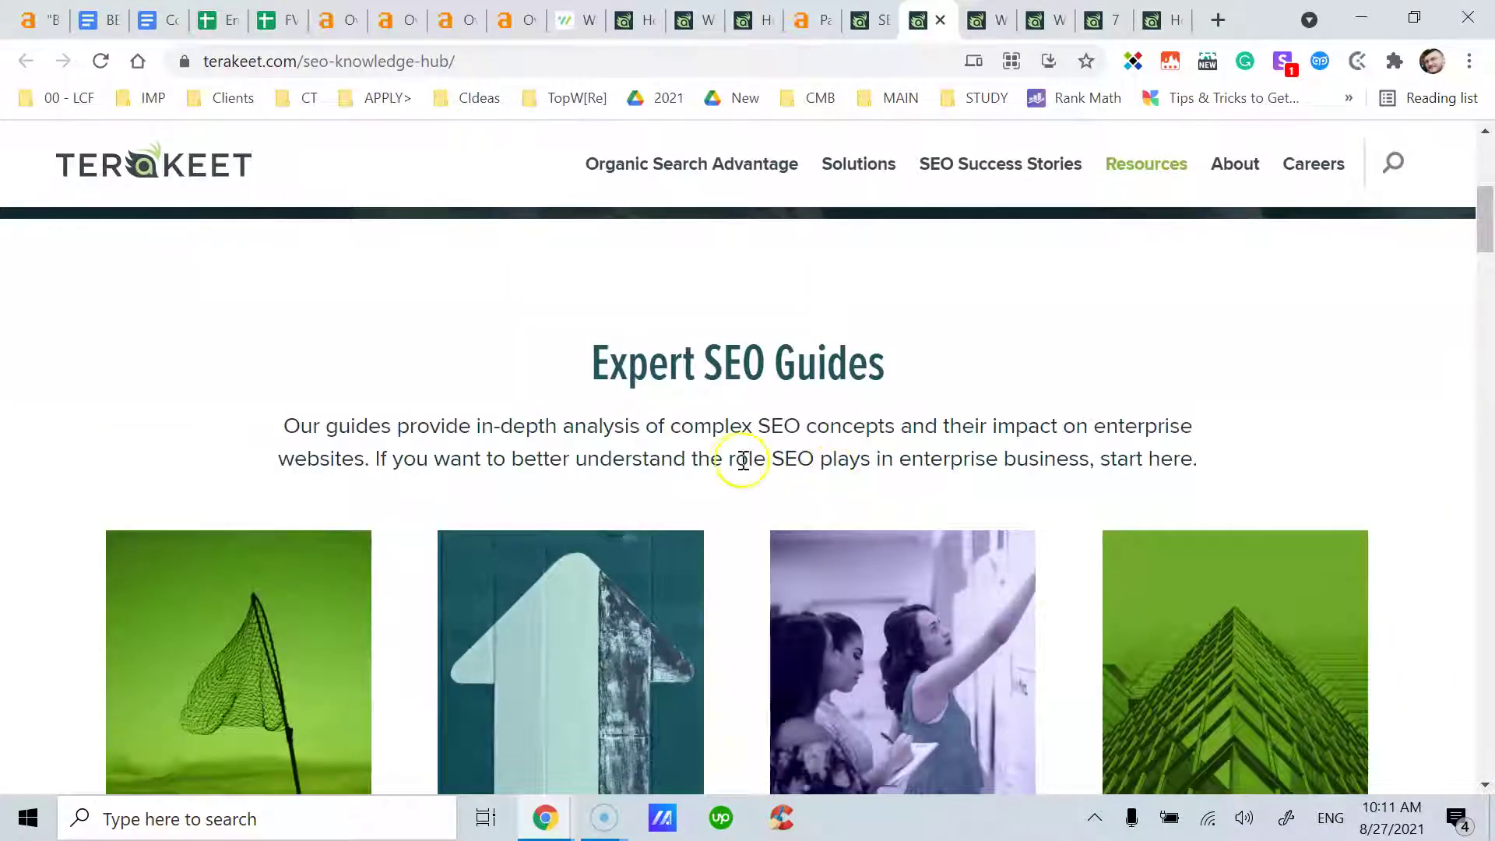
scroll(740, 460, down, 3)
scroll(741, 460, up, 3)
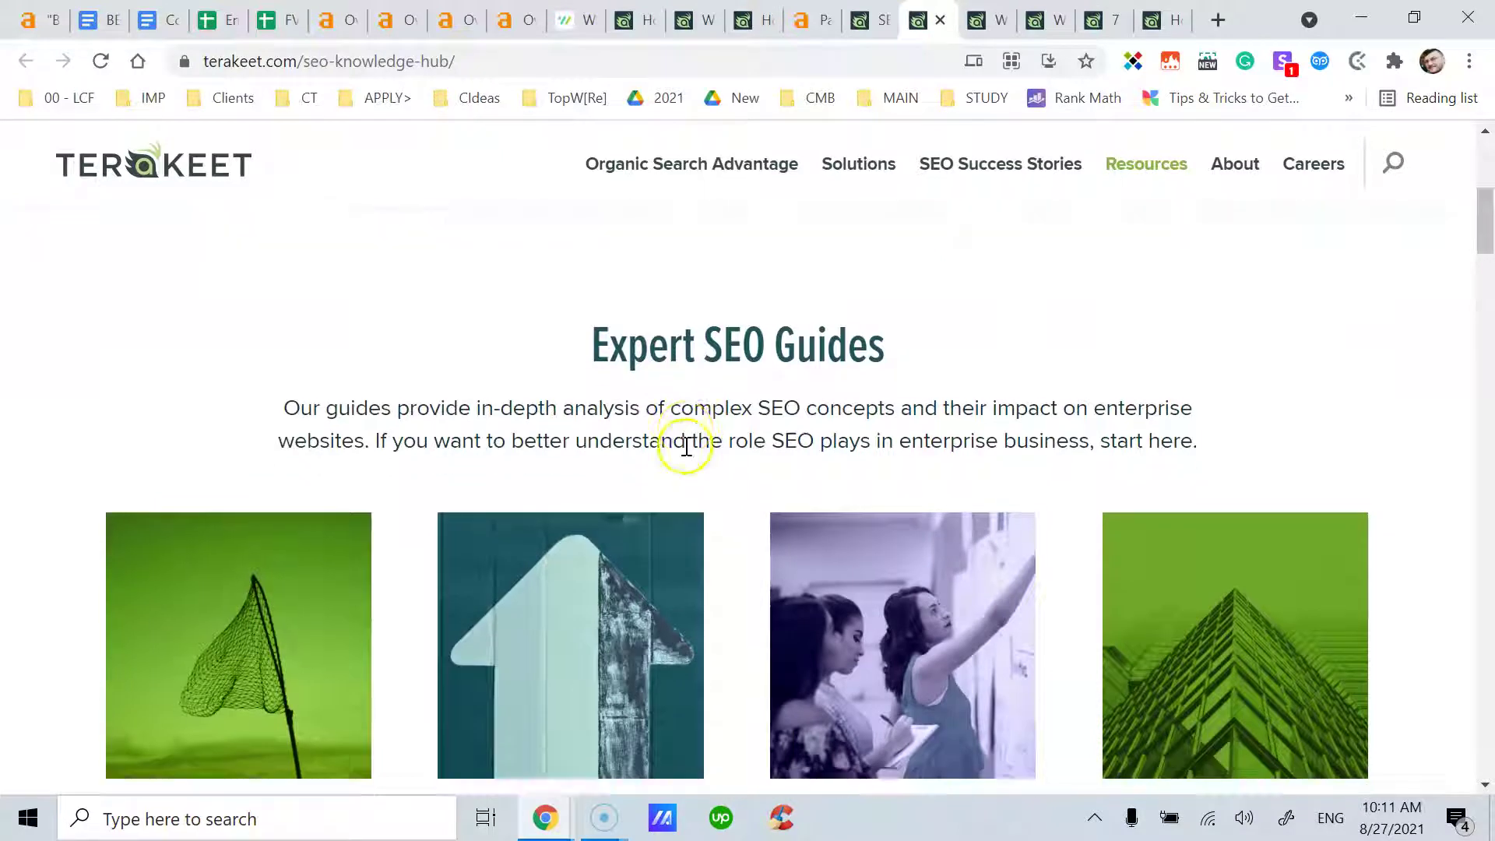
scroll(690, 444, down, 5)
scroll(701, 522, up, 8)
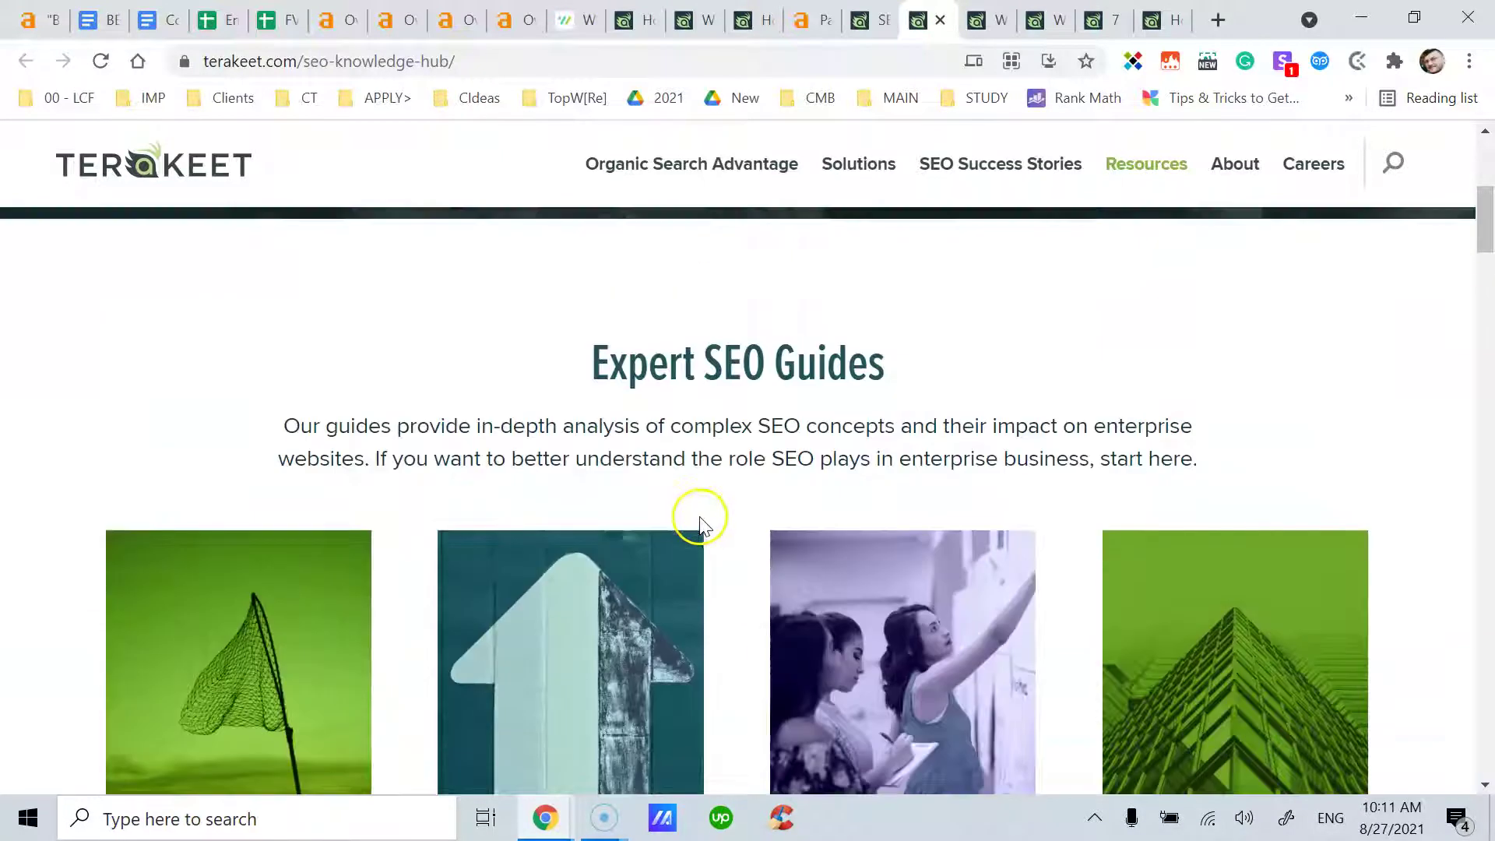
scroll(704, 525, up, 2)
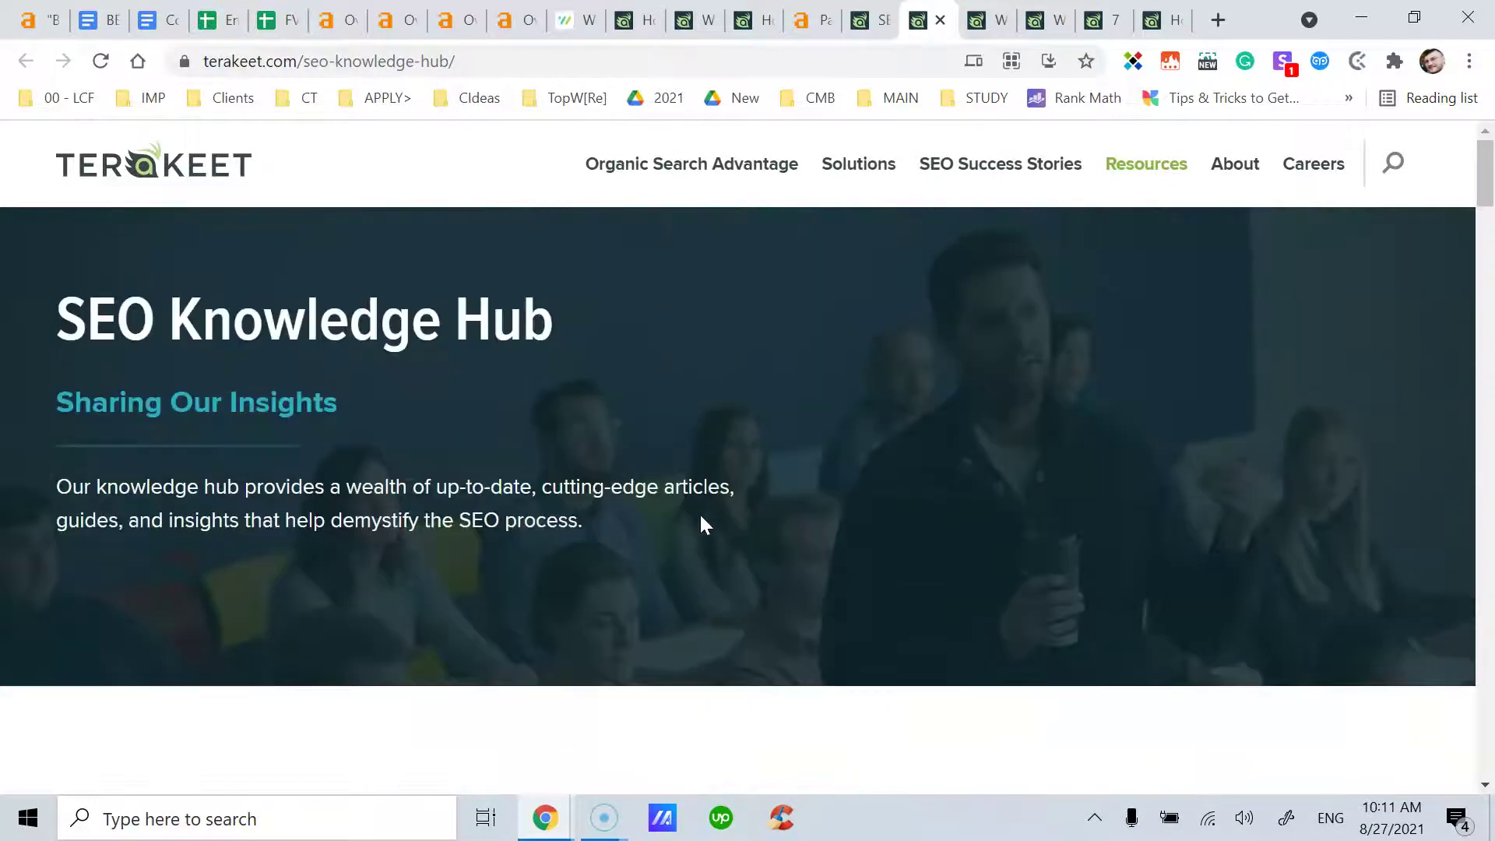
Recheck how the Knowledge Hub page leads from its introduction through "Expert SEO Guides" to "Featured Articles"
scroll(705, 522, down, 5)
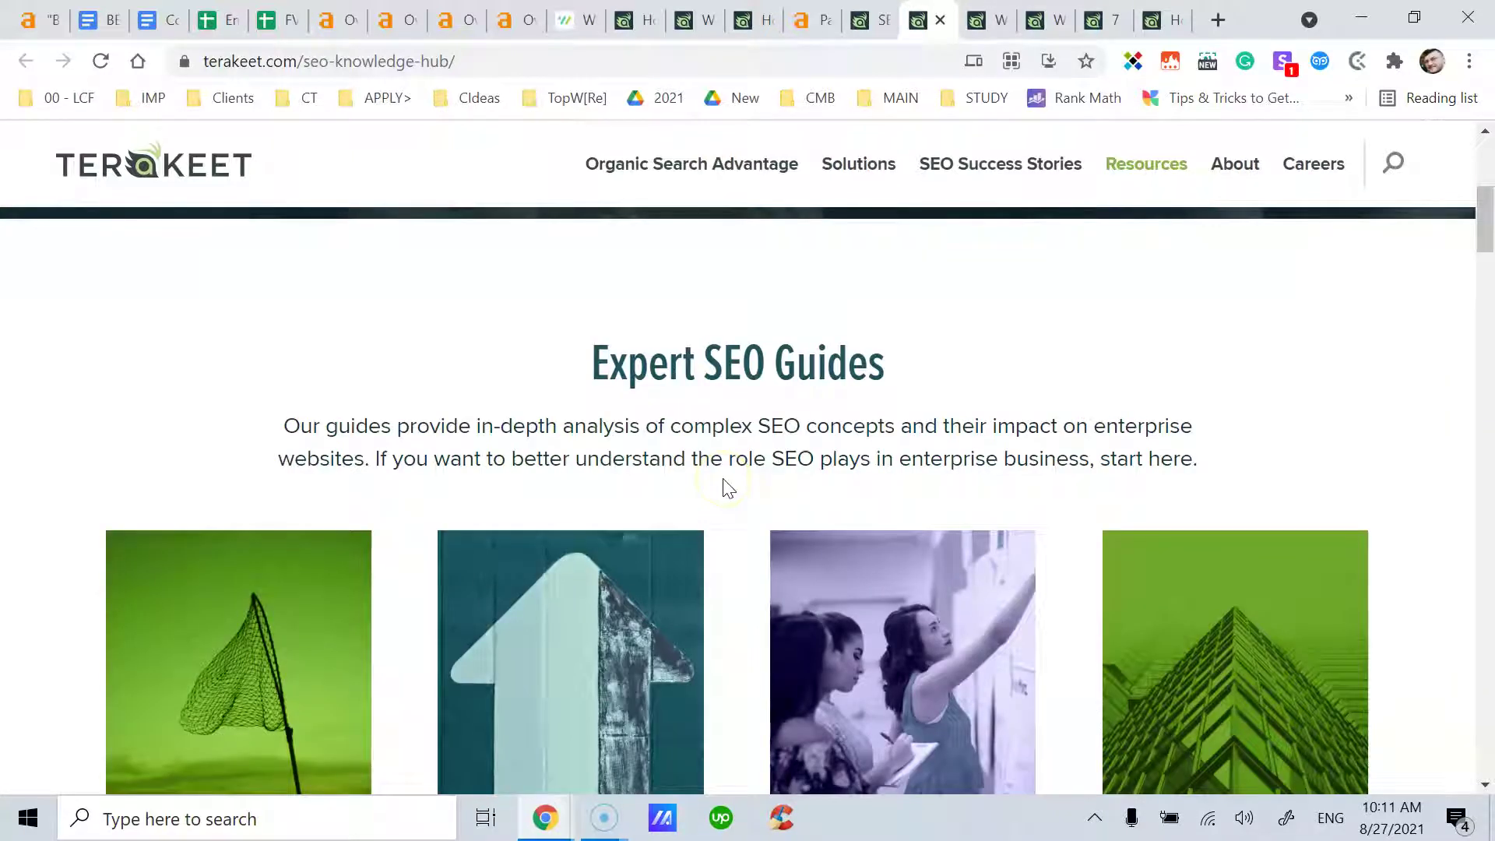
scroll(728, 488, down, 3)
scroll(728, 485, up, 8)
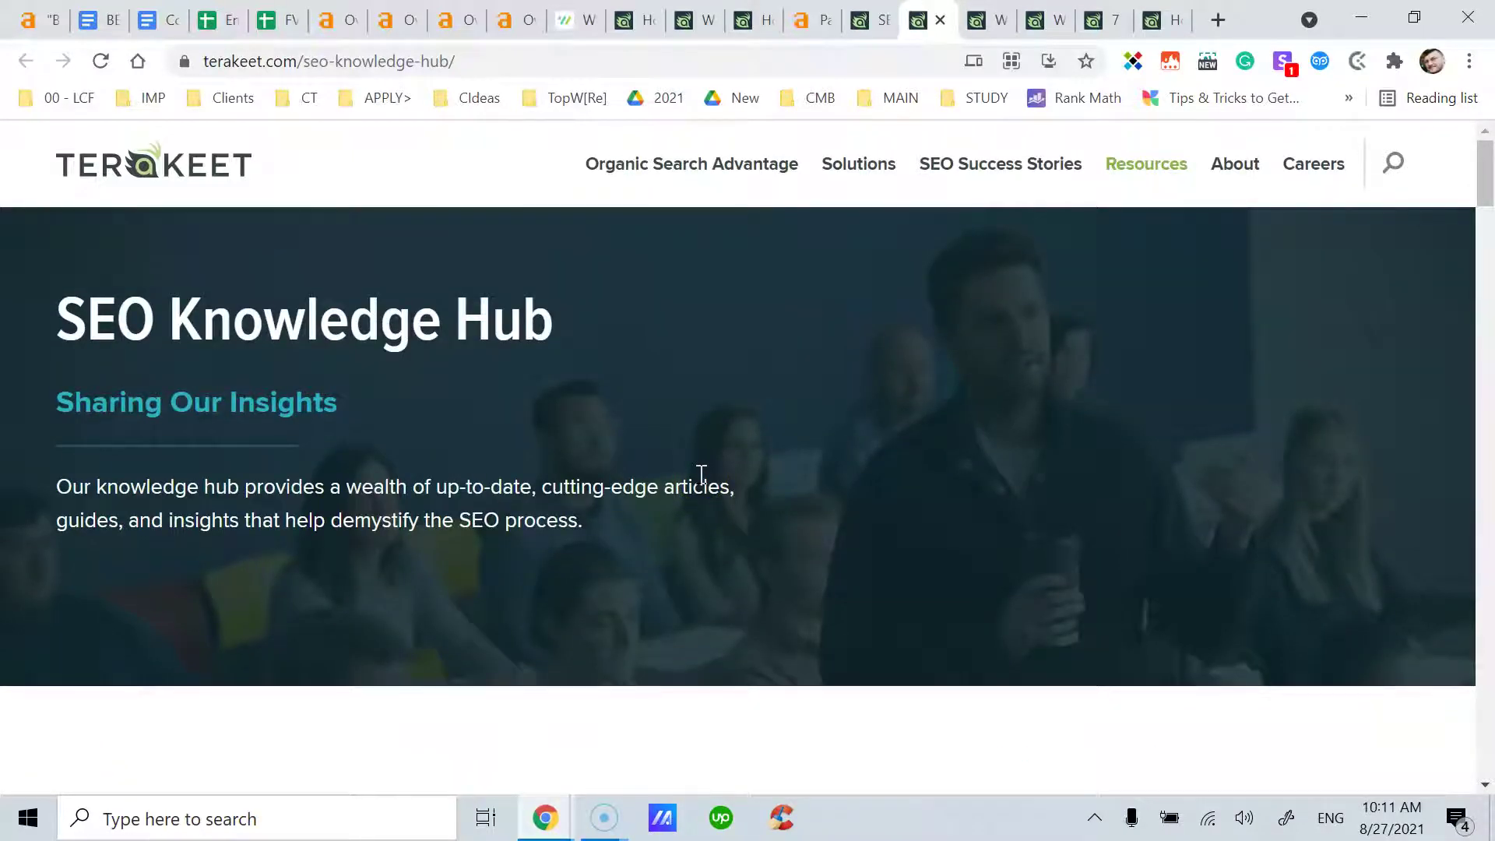
scroll(703, 475, down, 8)
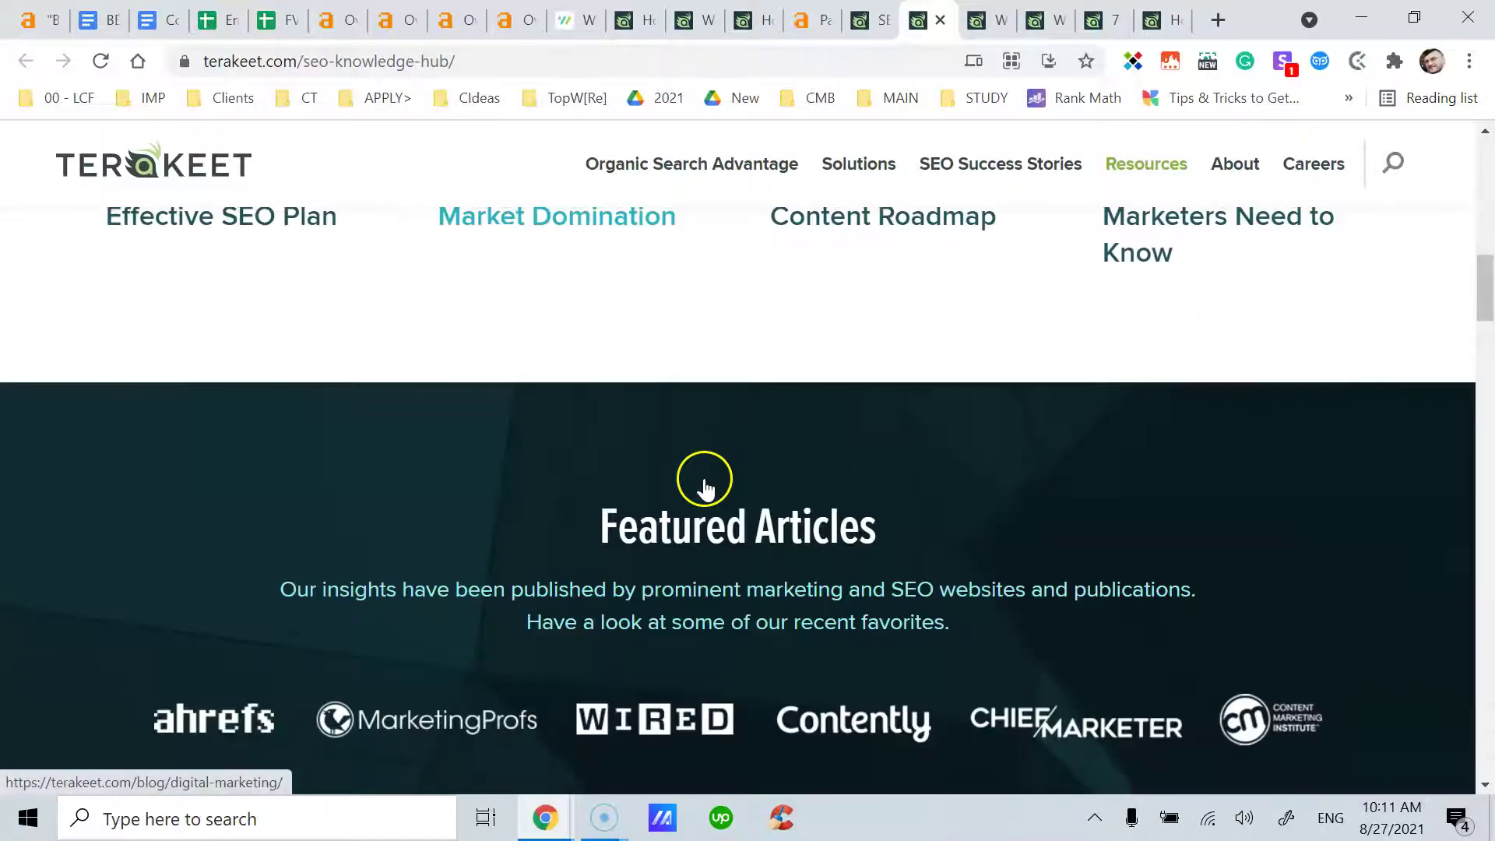
scroll(703, 475, up, 4)
scroll(705, 481, up, 8)
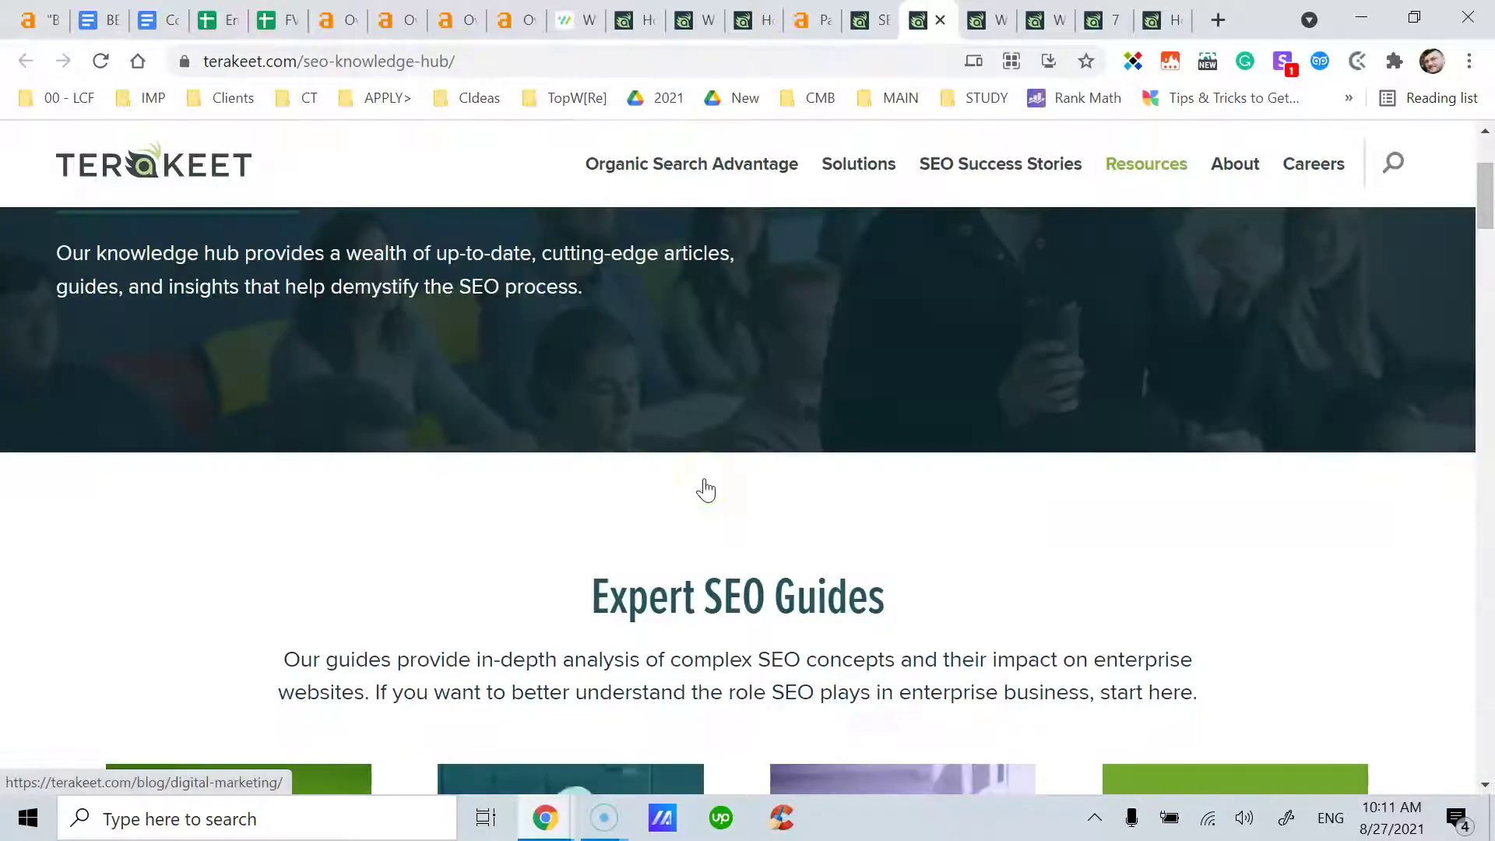
click(709, 473)
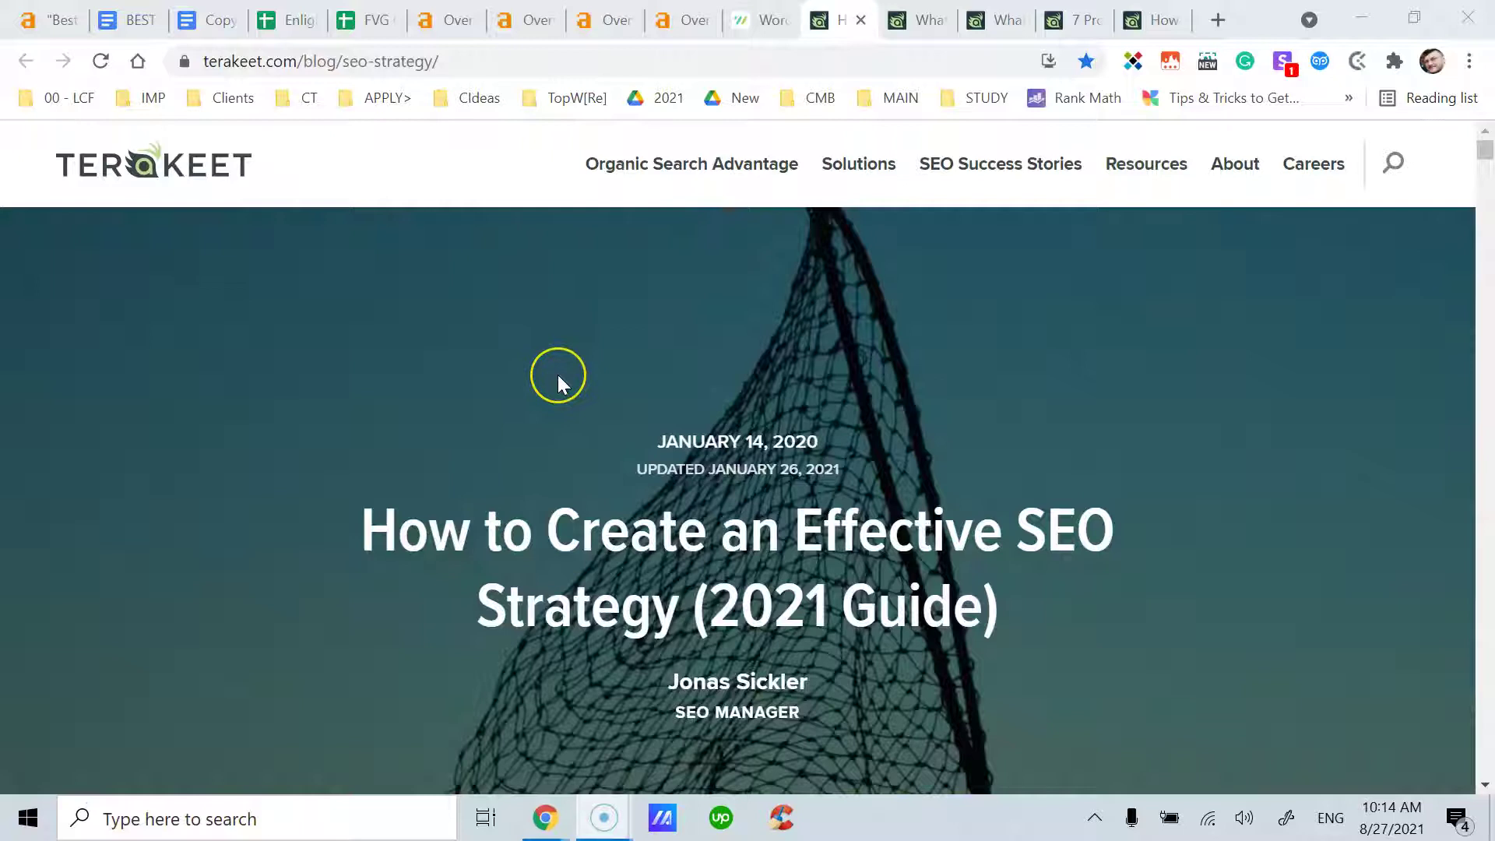
Check the word count in Word Counter against the "What is Content Strategy? How to Develop a Content Roadmap" article
click(767, 22)
click(837, 22)
click(930, 31)
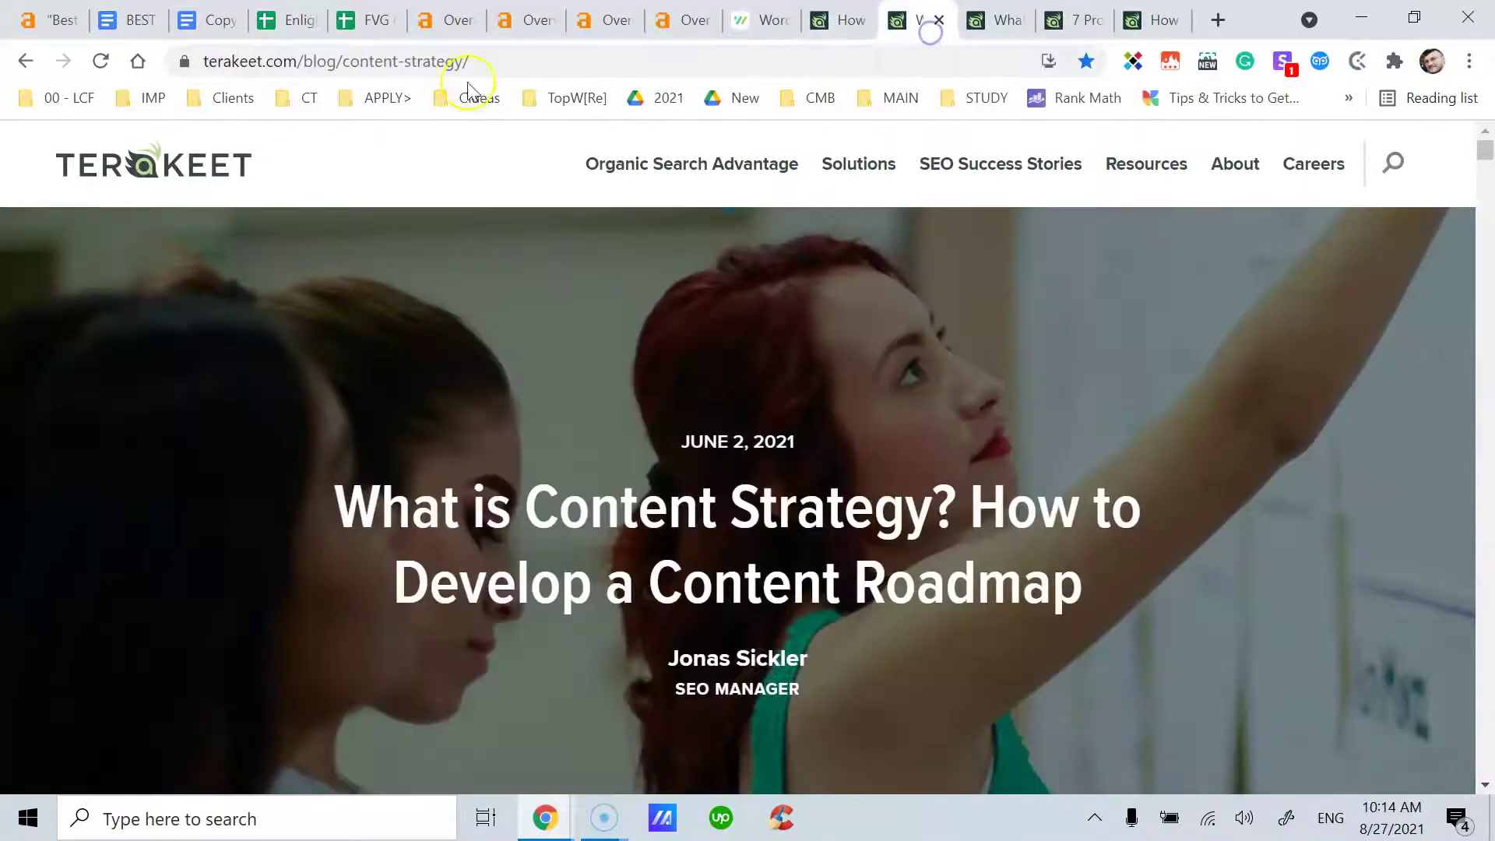
click(762, 26)
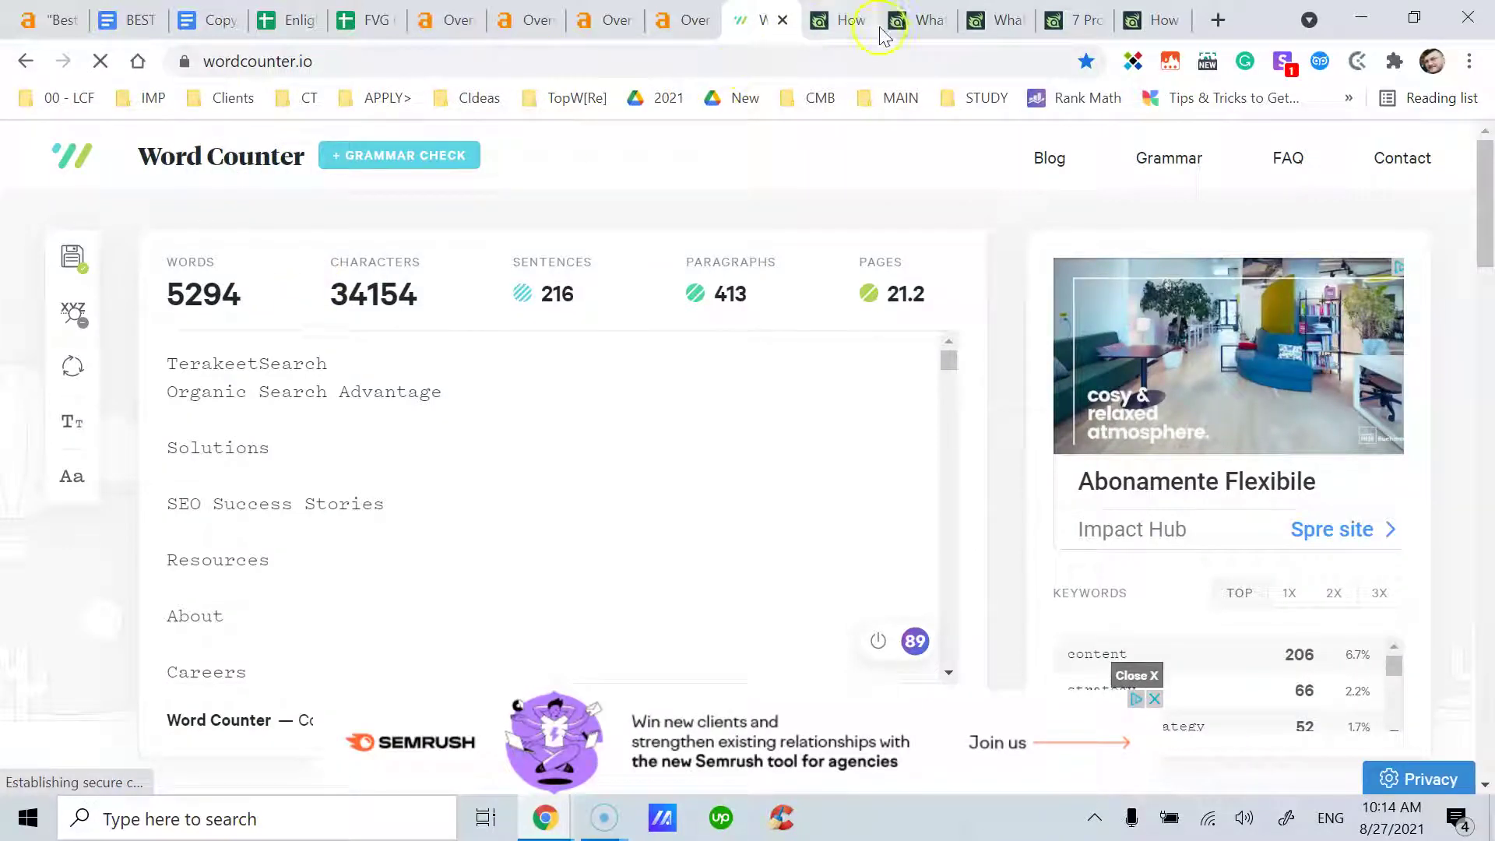
click(919, 22)
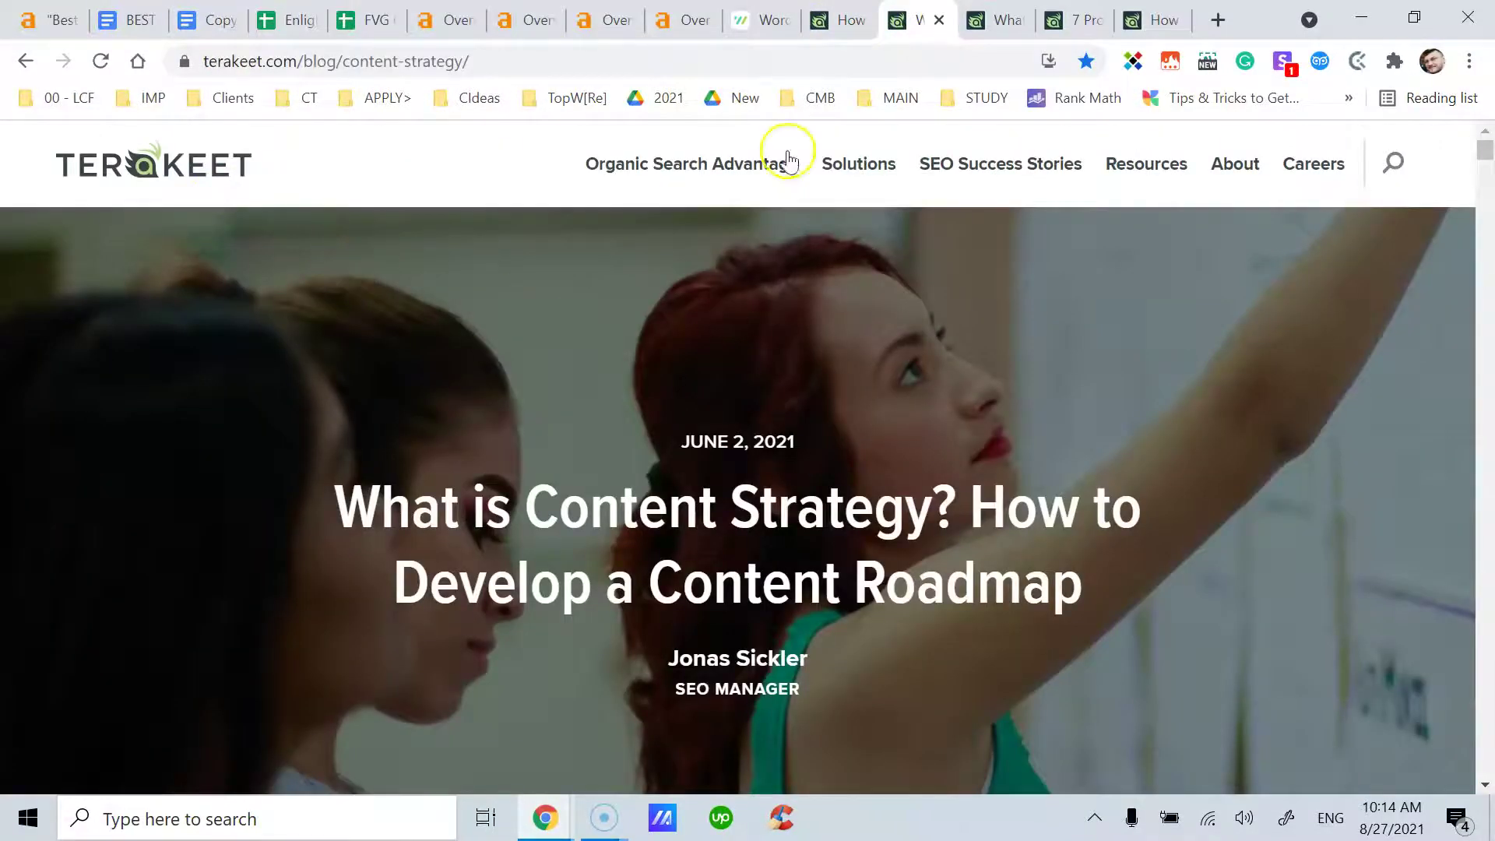
click(762, 24)
drag(243, 302, 185, 307)
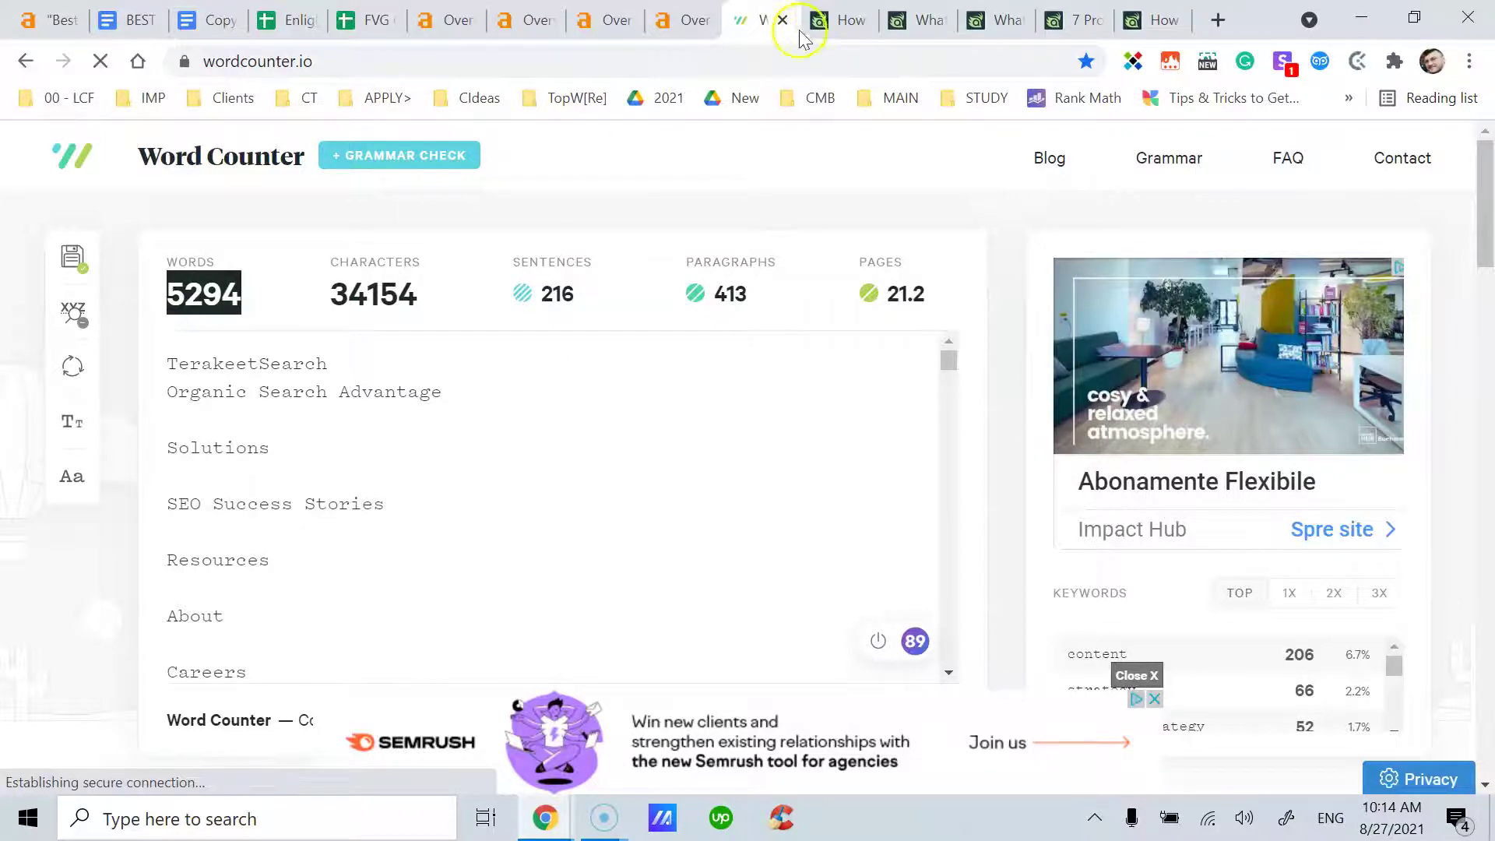
key(ctrl+Tab)
click(773, 22)
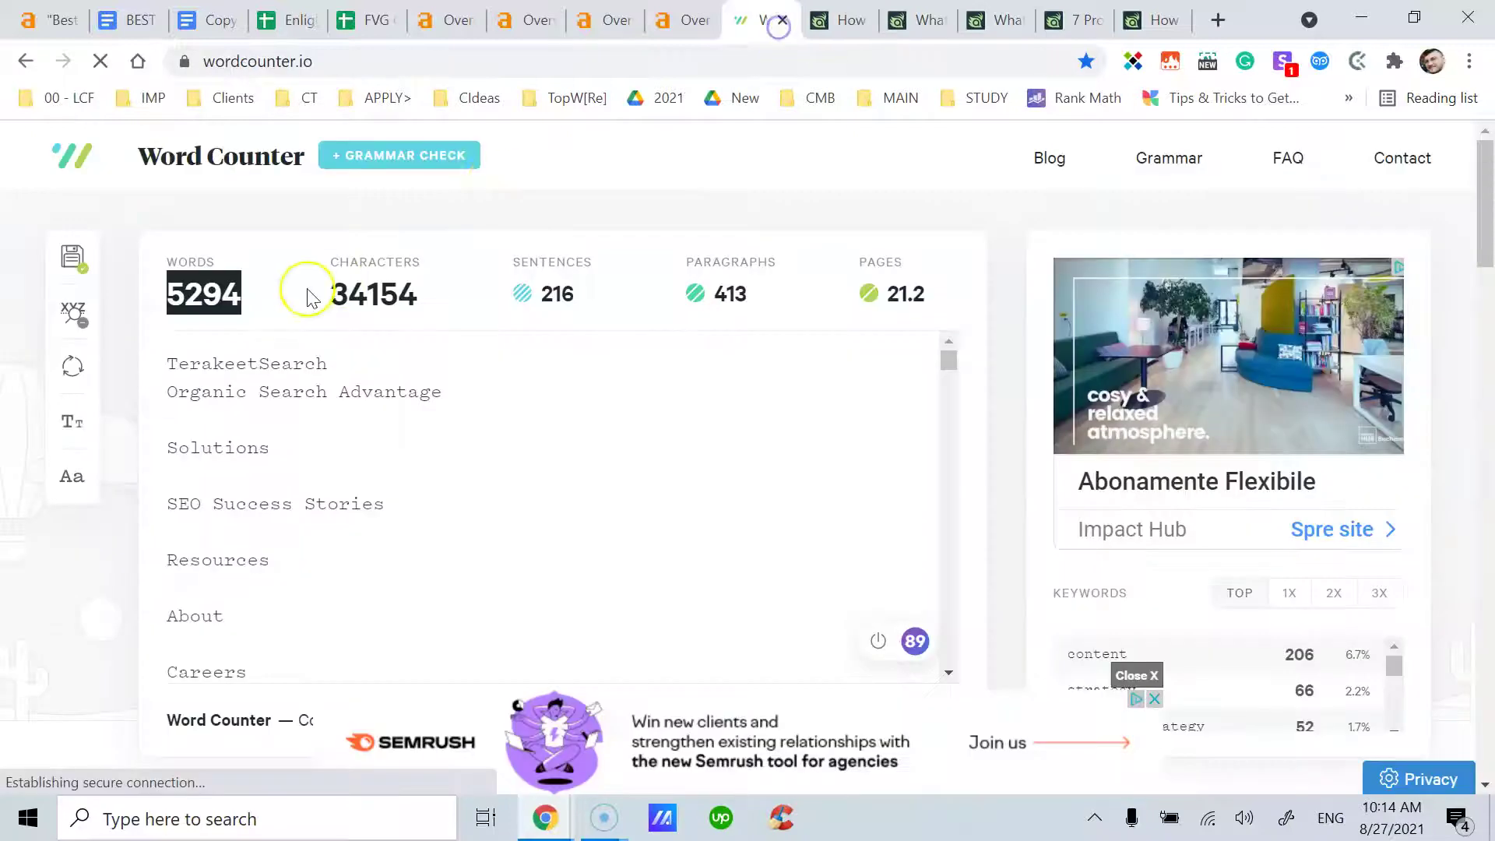
Replace the text in Word Counter with the full page text of the "What is Customer Lifetime Value? How to Calculate CLV" article
click(856, 23)
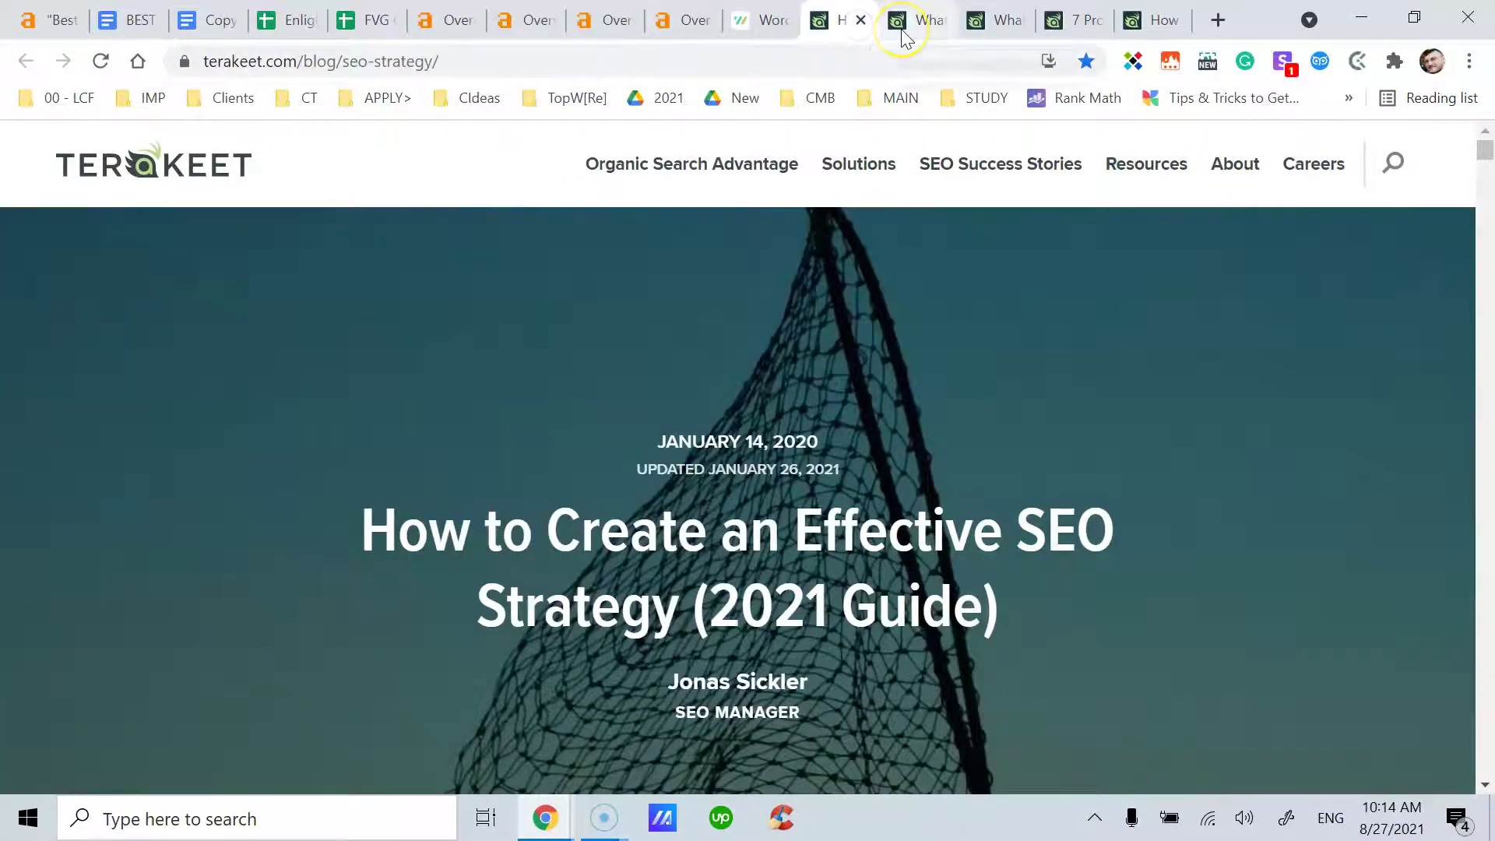
click(903, 28)
click(975, 27)
scroll(842, 384, down, 3)
scroll(840, 400, up, 3)
key(ctrl+a)
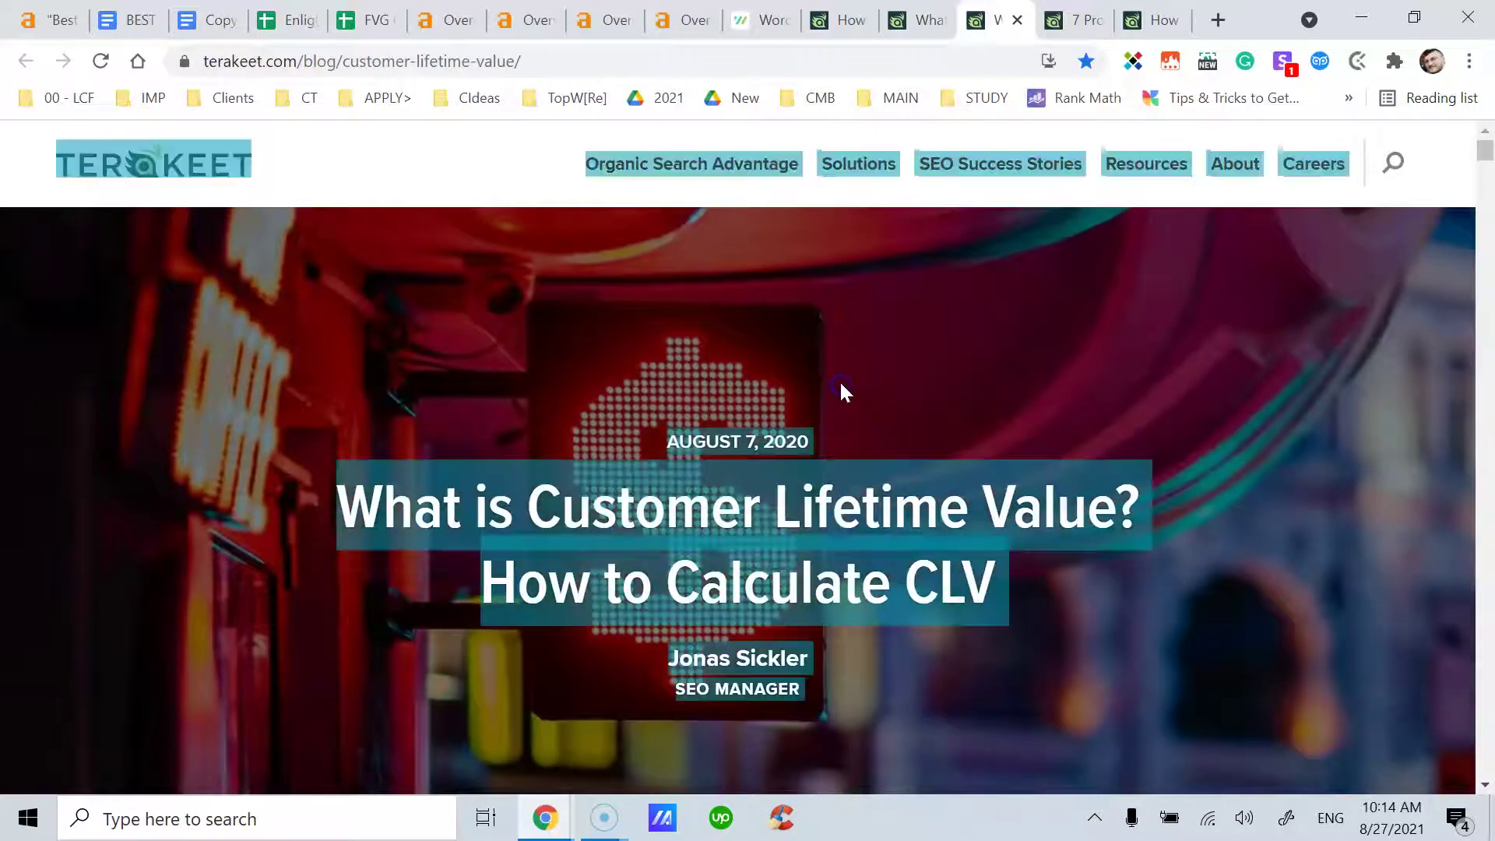
click(759, 19)
click(564, 447)
key(ctrl+a)
key(Delete)
key(ctrl+v)
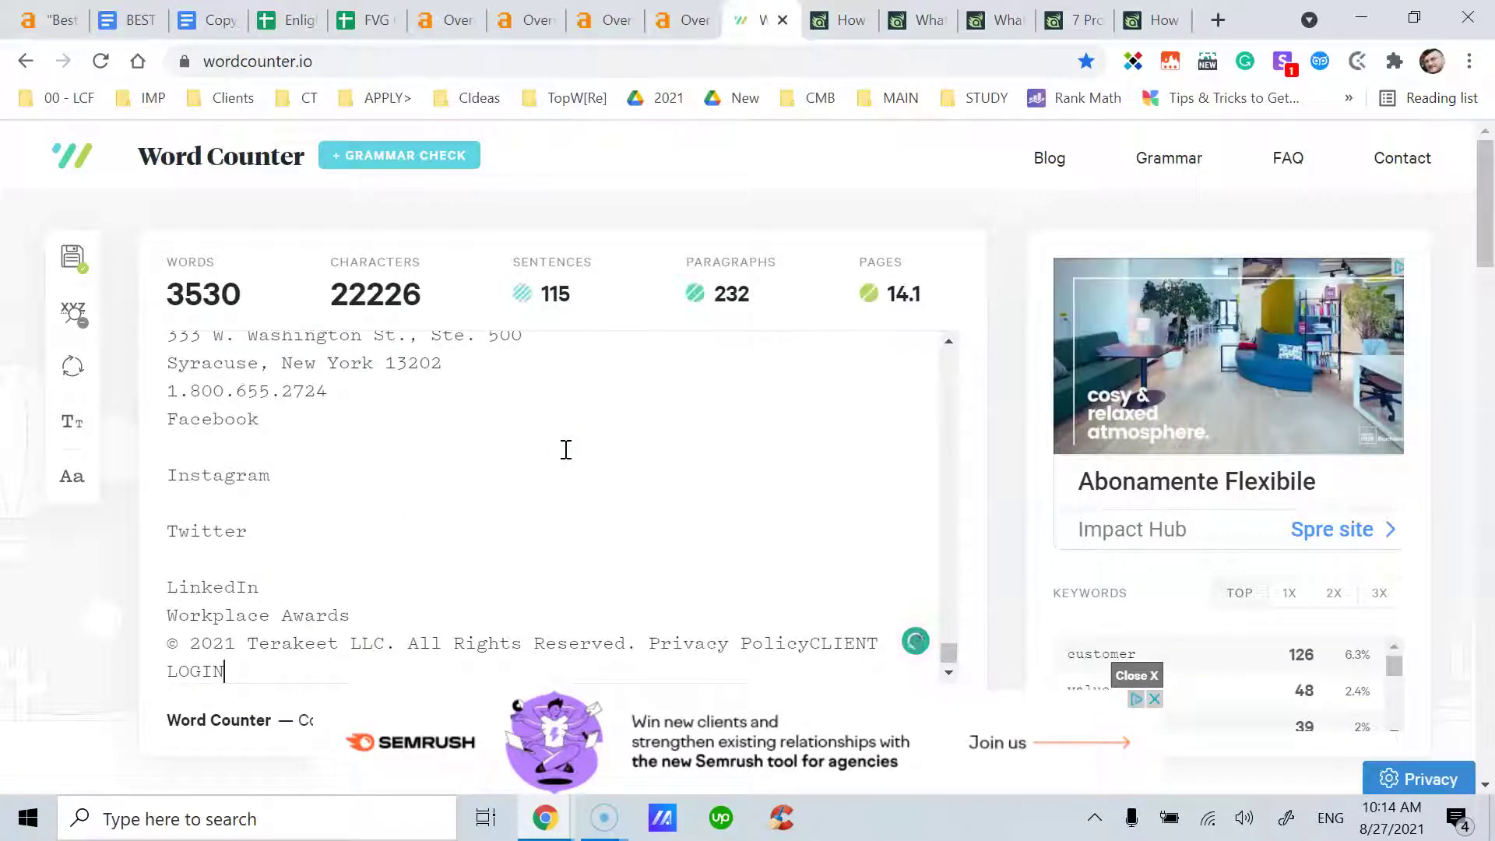
drag(950, 655, 958, 350)
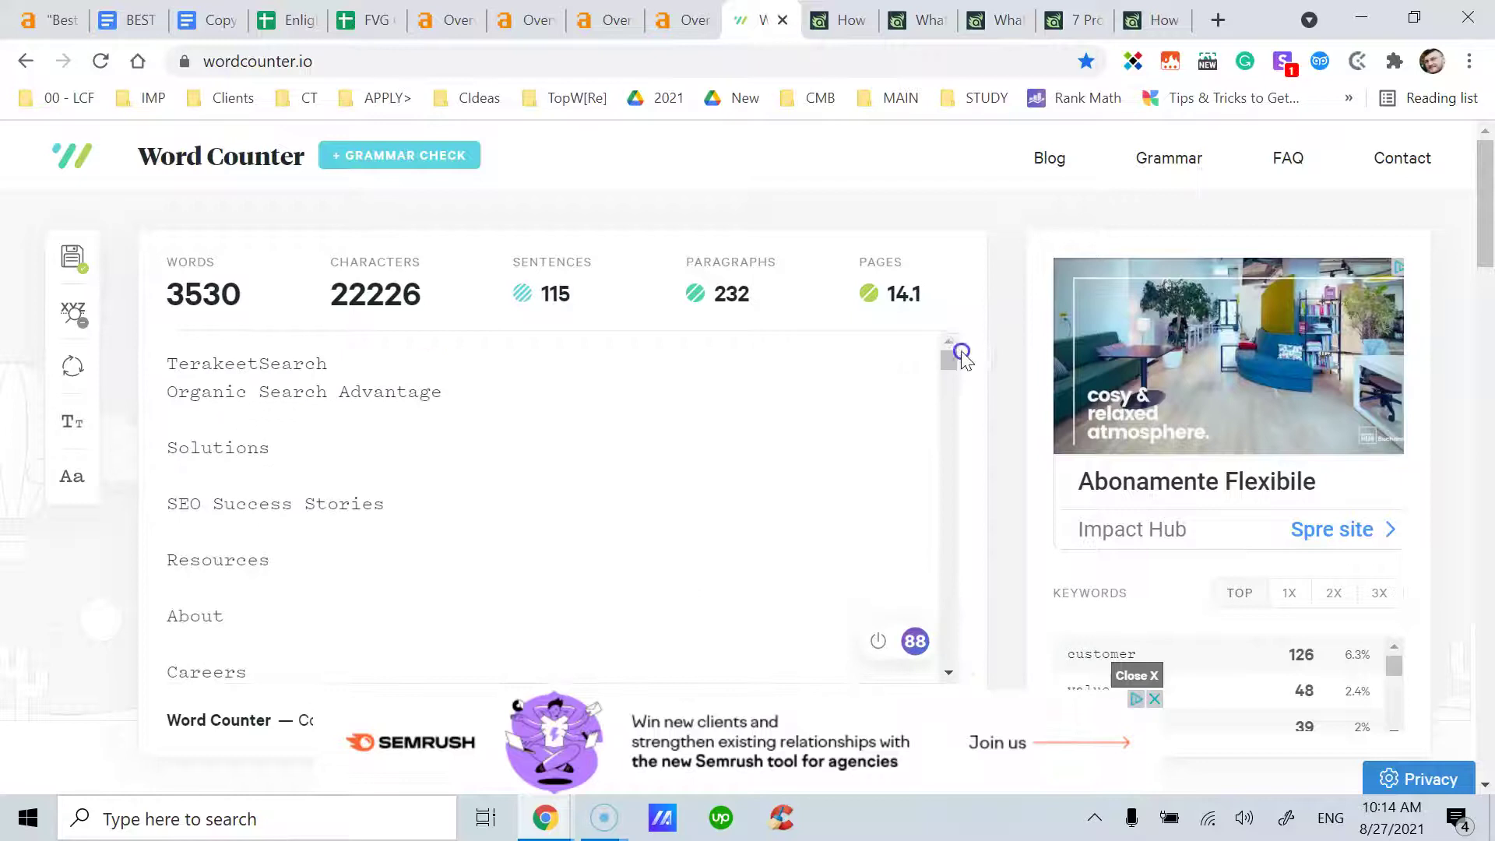
Look through the openings of the customer lifetime value, business growth, SEO strategy and content strategy articles and the Forrester study page
click(925, 23)
click(1013, 22)
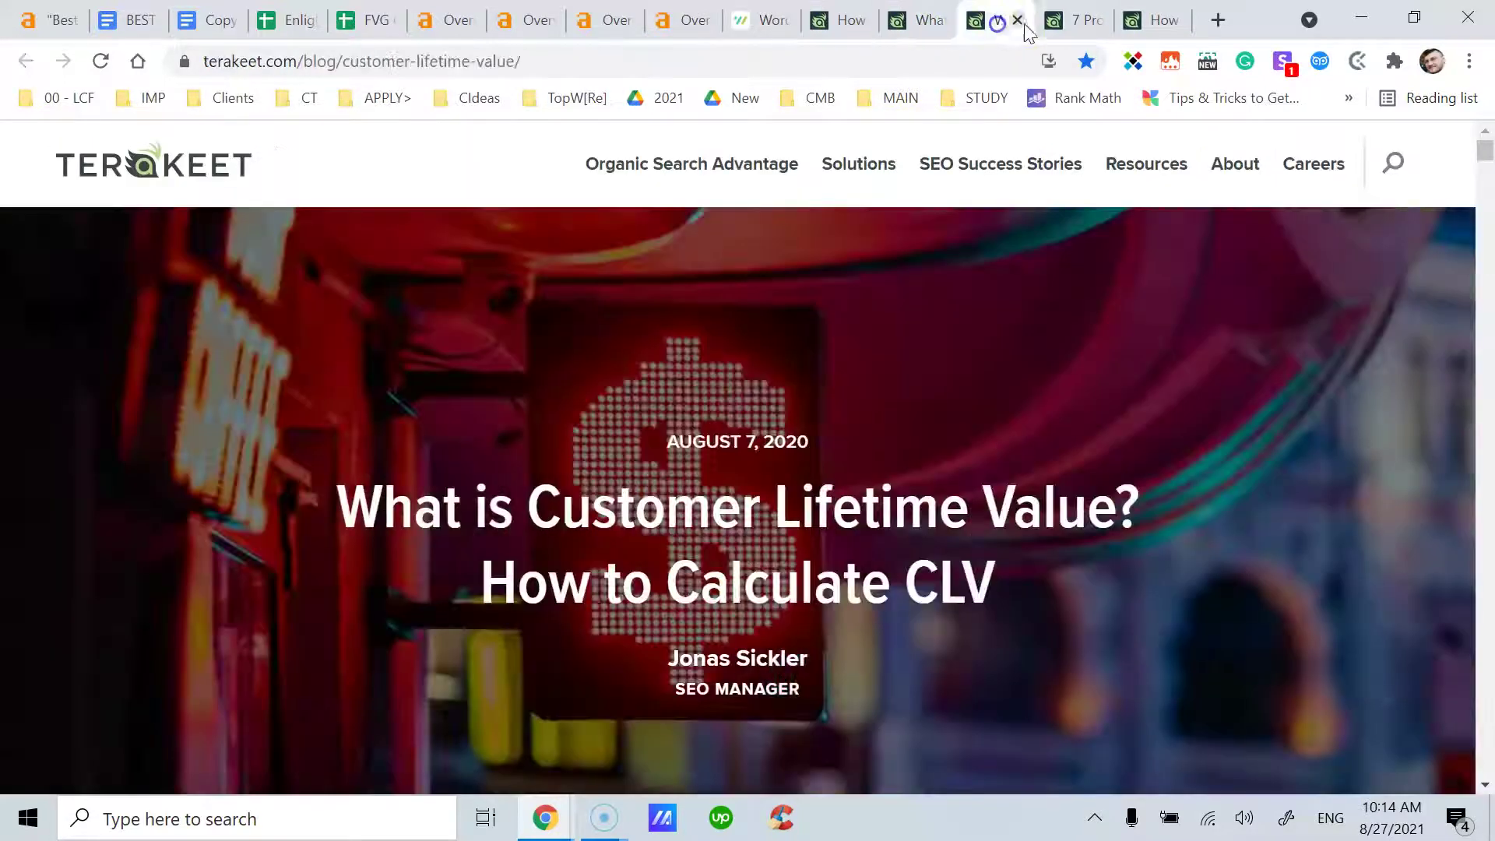
click(1073, 22)
mouse_move(1483, 152)
mouse_down()
mouse_move(1483, 165)
mouse_move(1483, 150)
mouse_up()
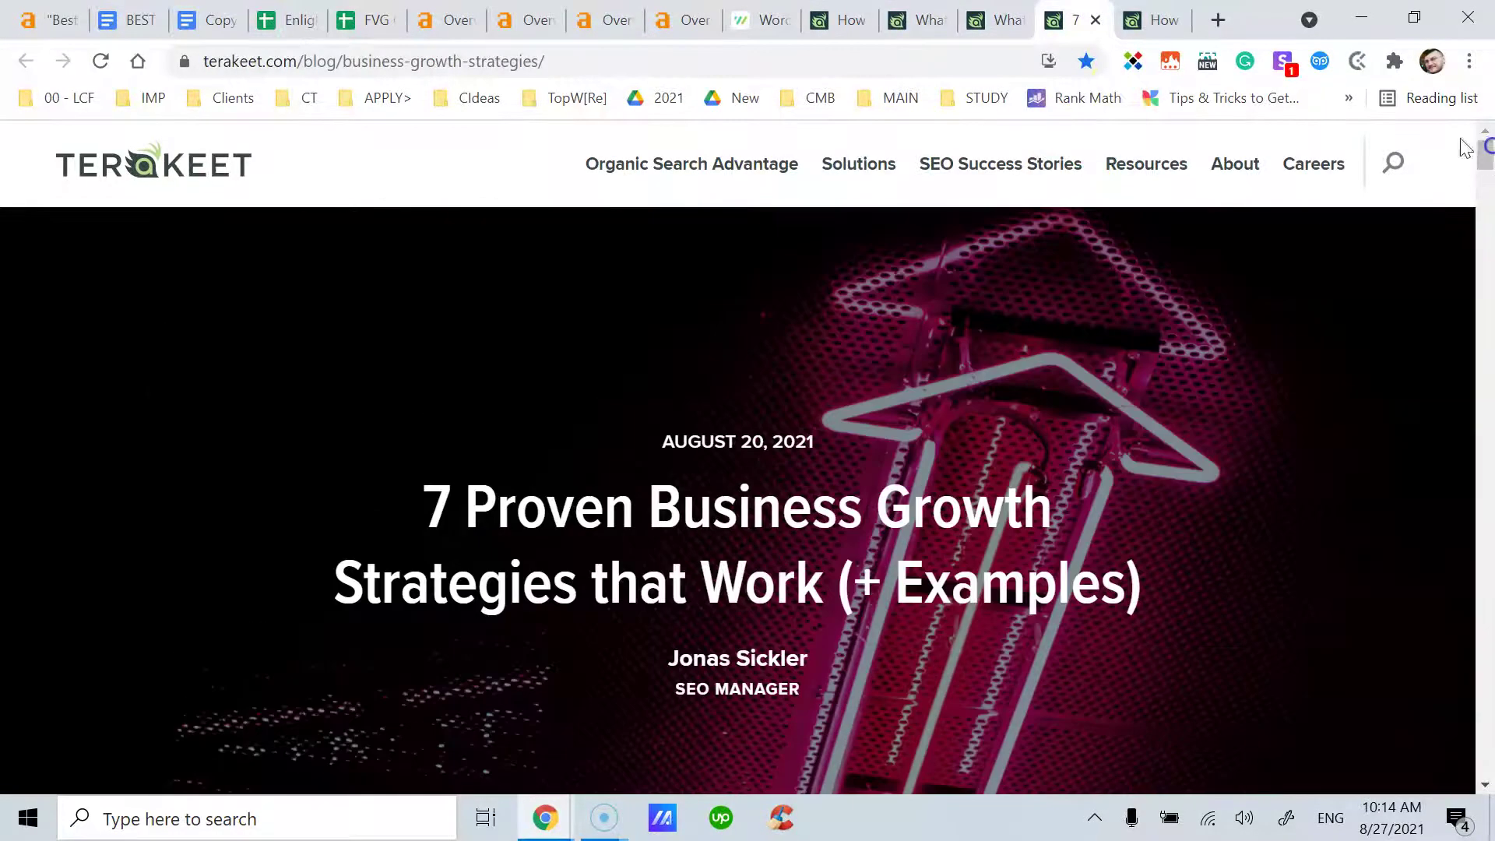
click(871, 31)
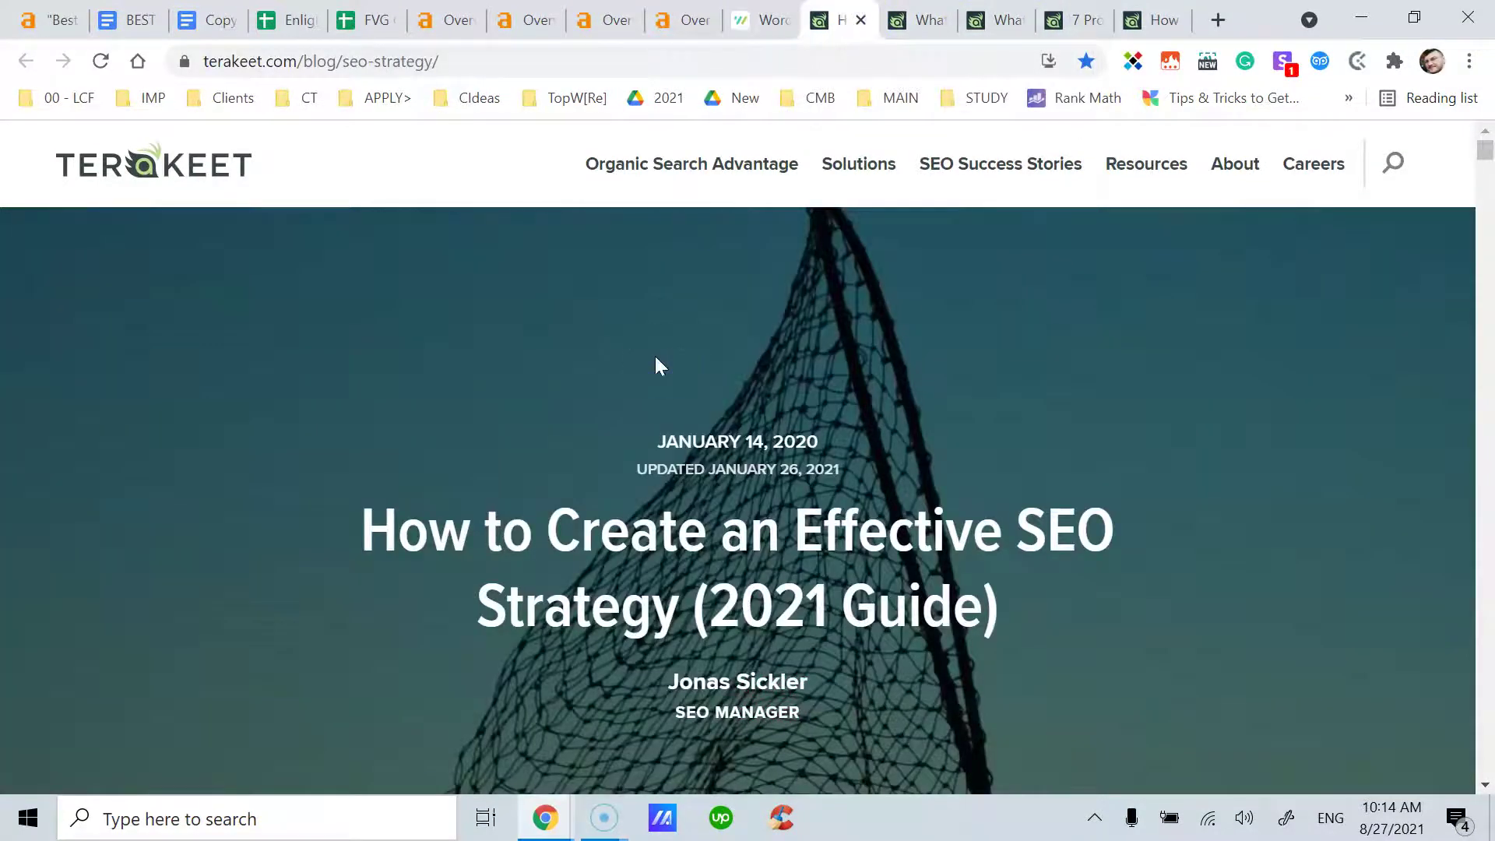
click(936, 33)
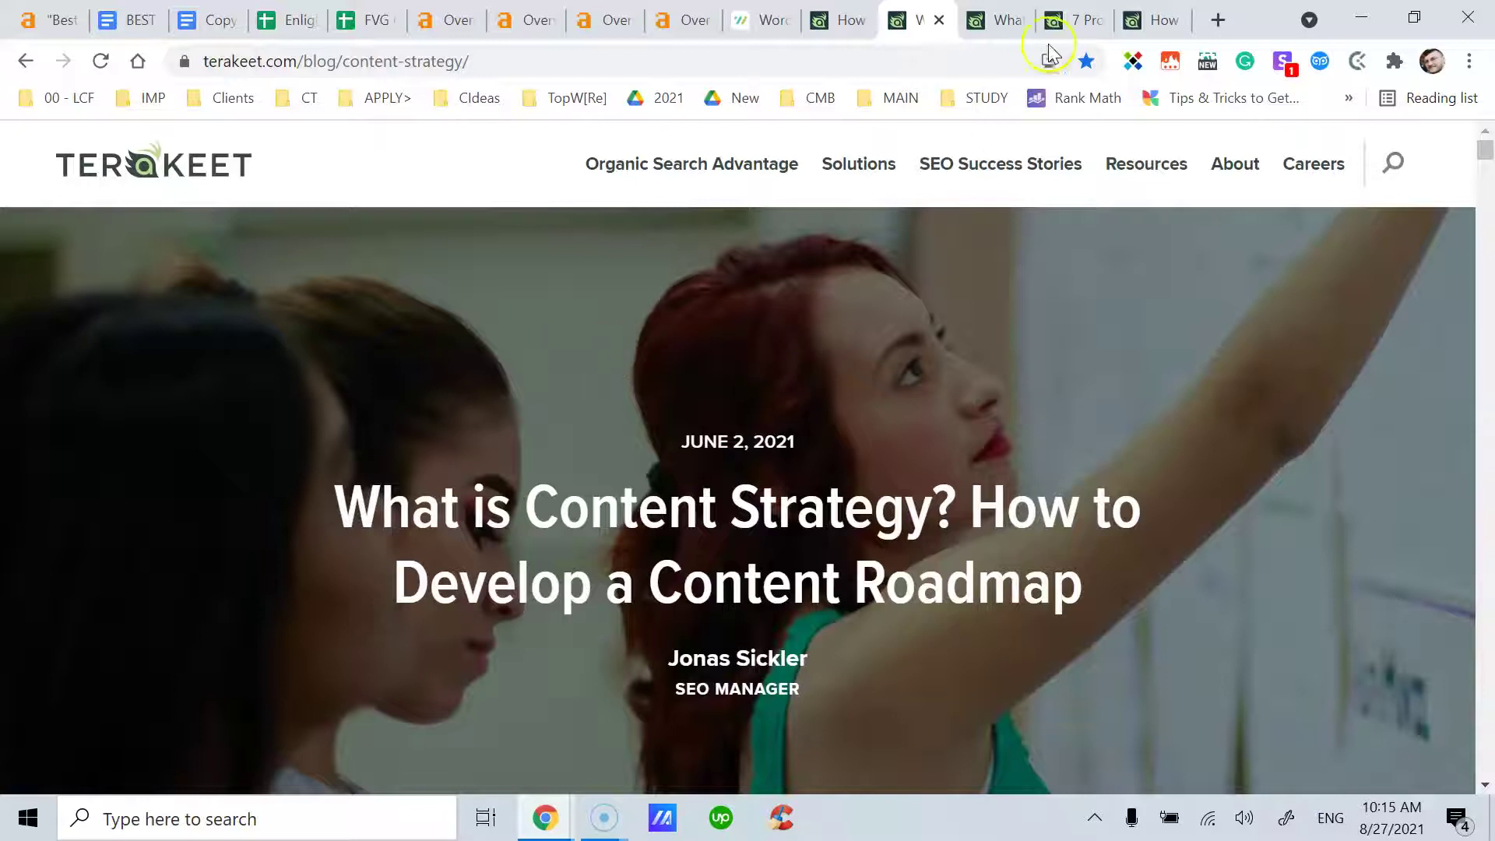
click(1079, 23)
click(1138, 23)
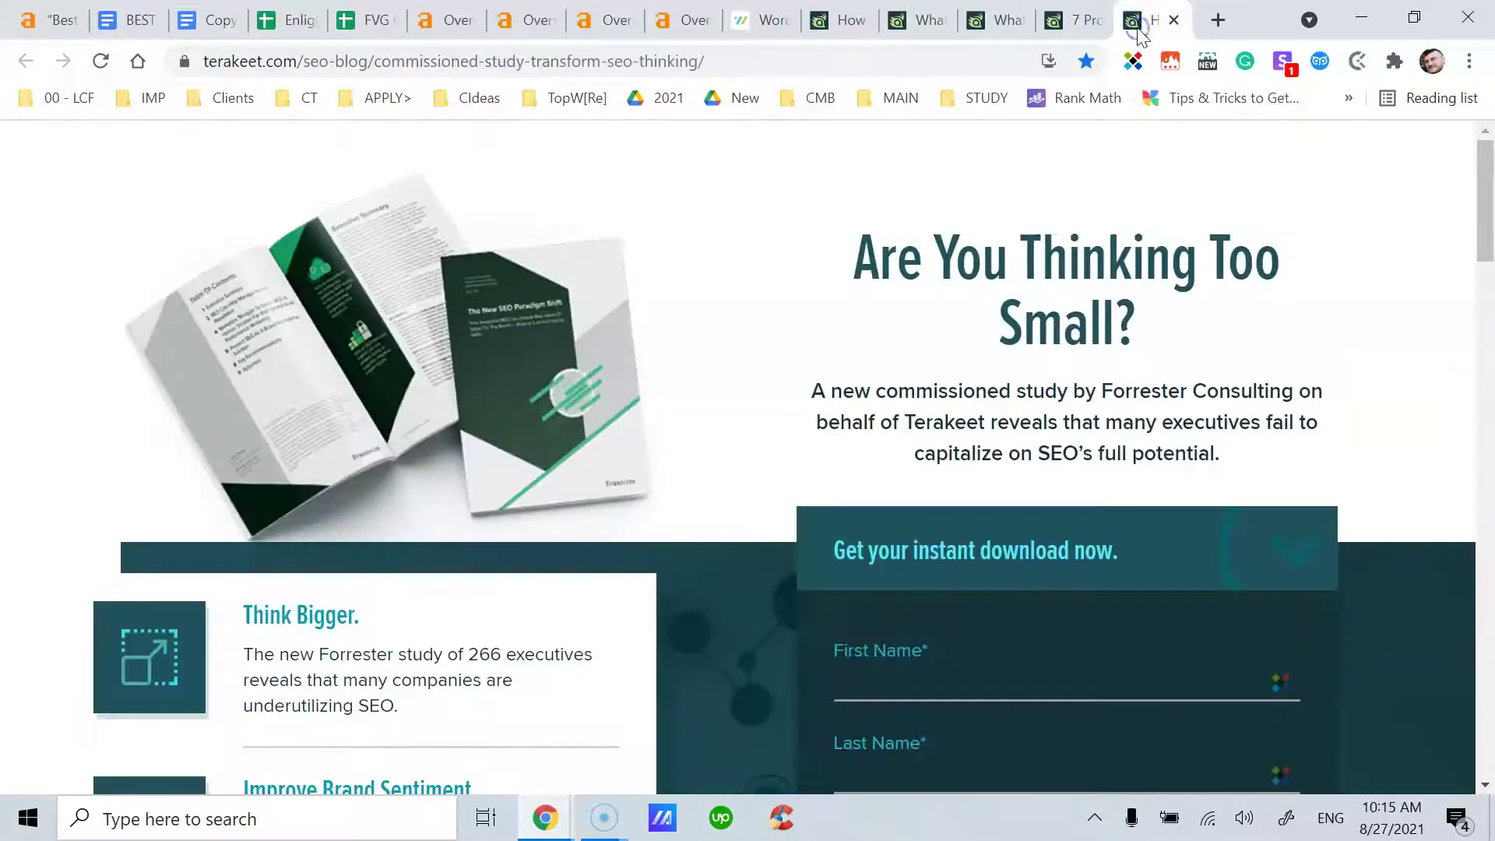
click(1079, 24)
click(841, 23)
Review the Word Counter statistics alongside the "How to Create an Effective SEO Strategy (2021 Guide)" article
click(769, 24)
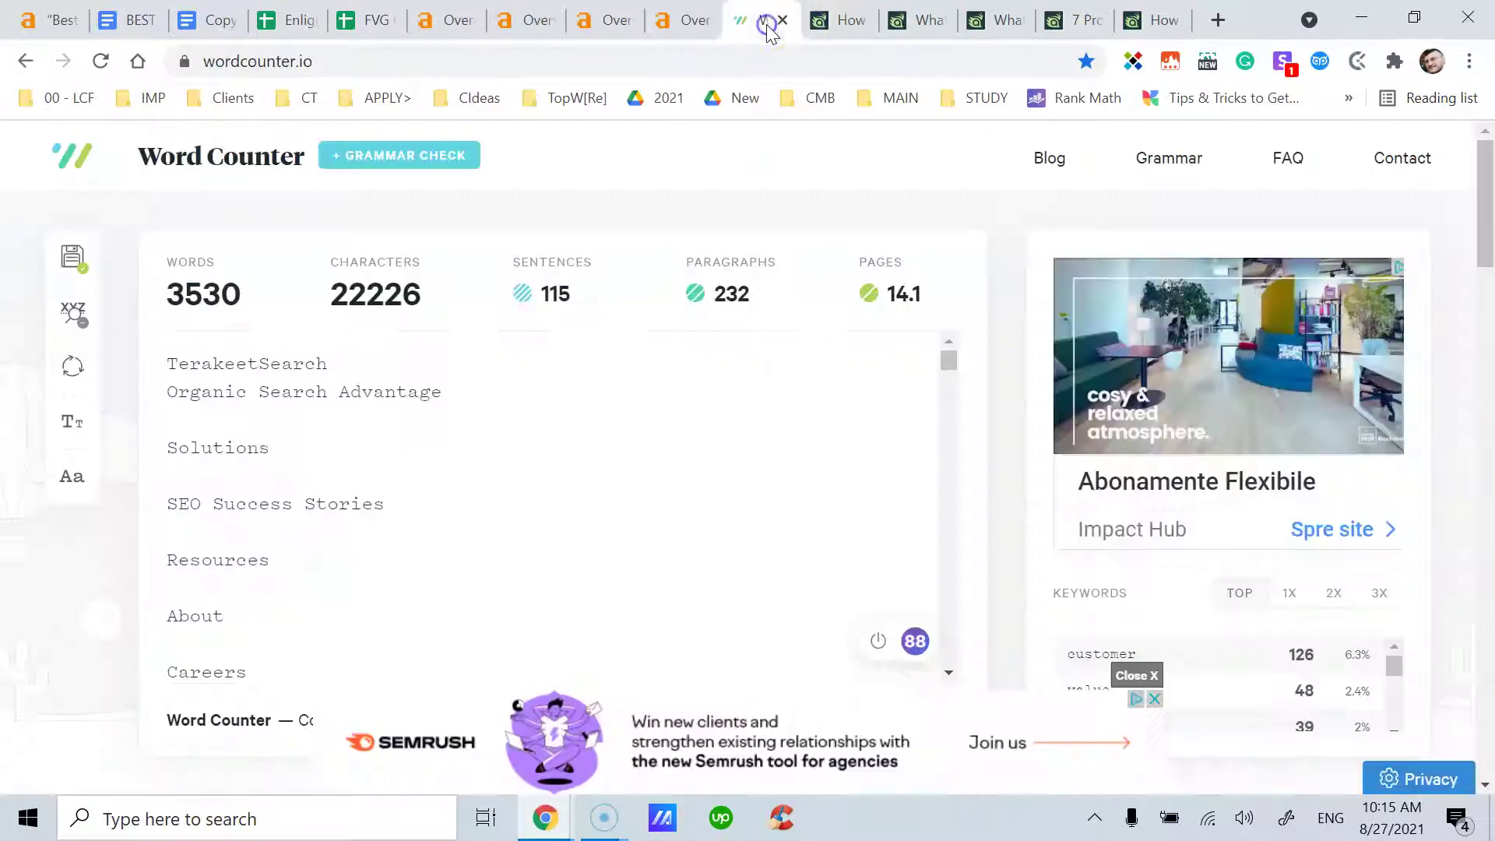
click(819, 23)
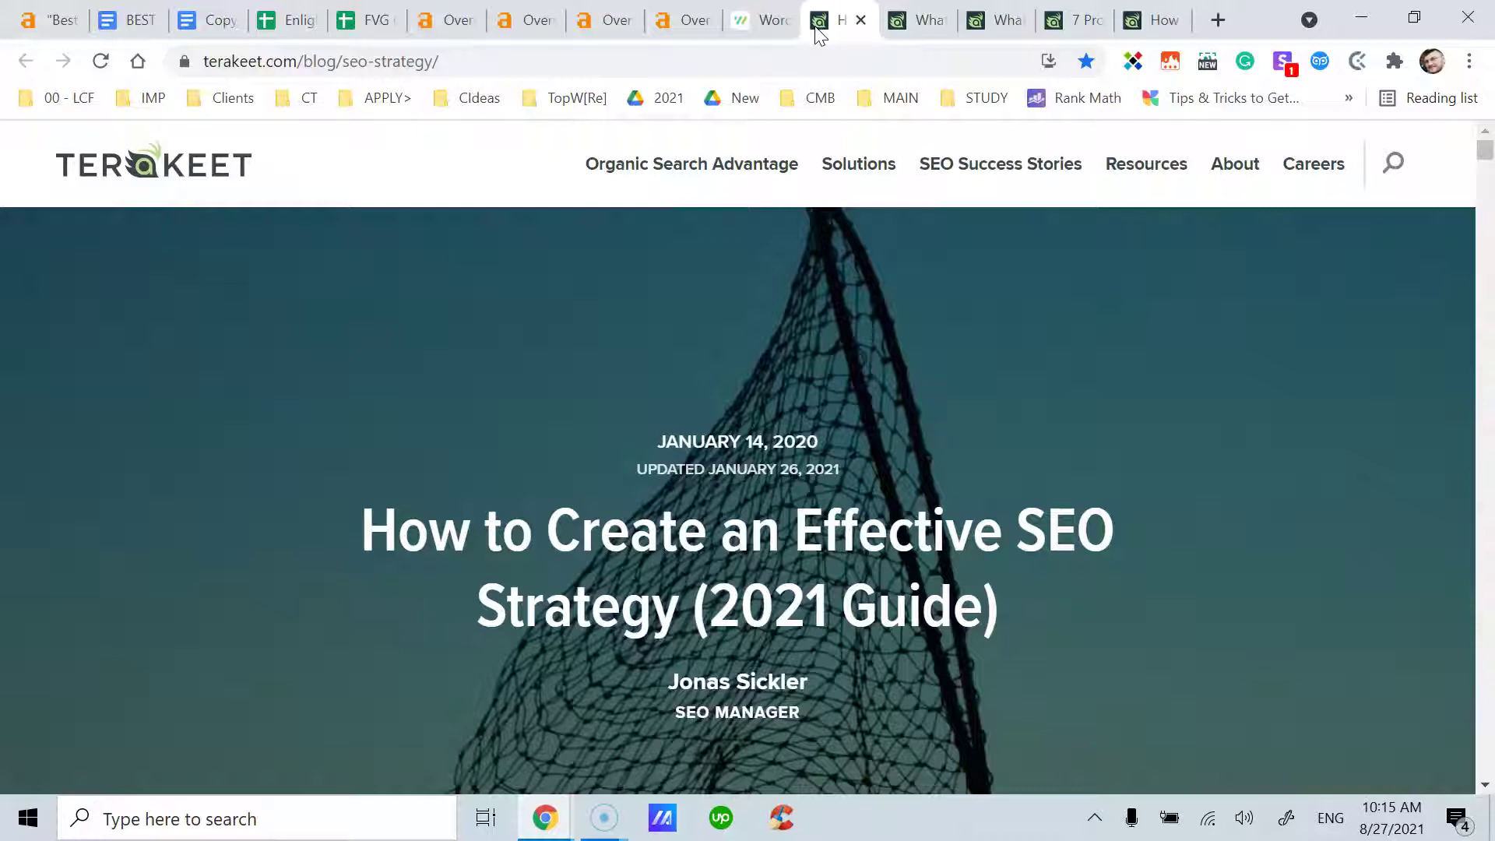
click(764, 24)
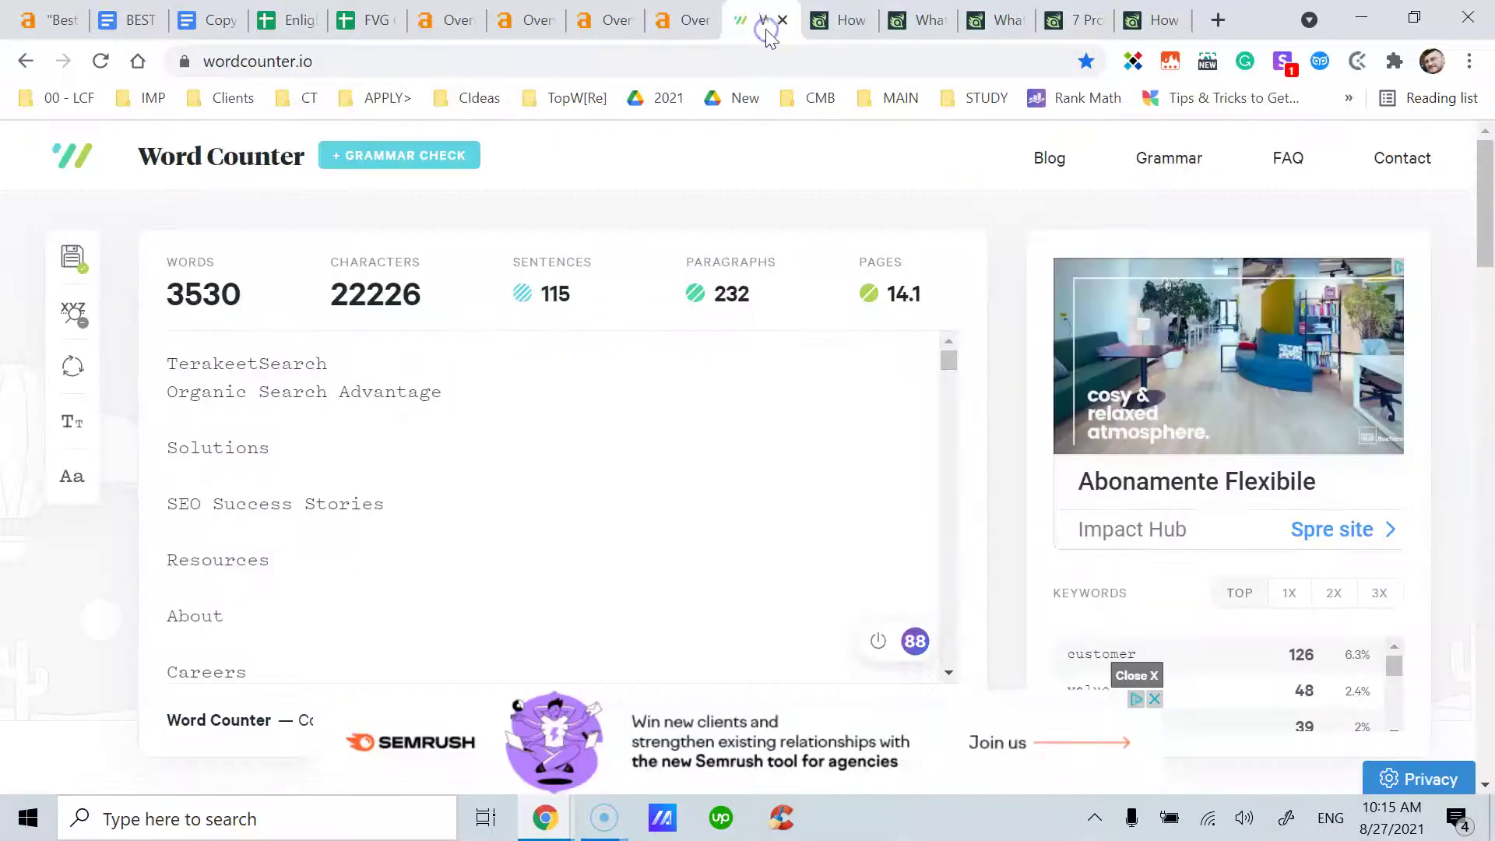
click(850, 24)
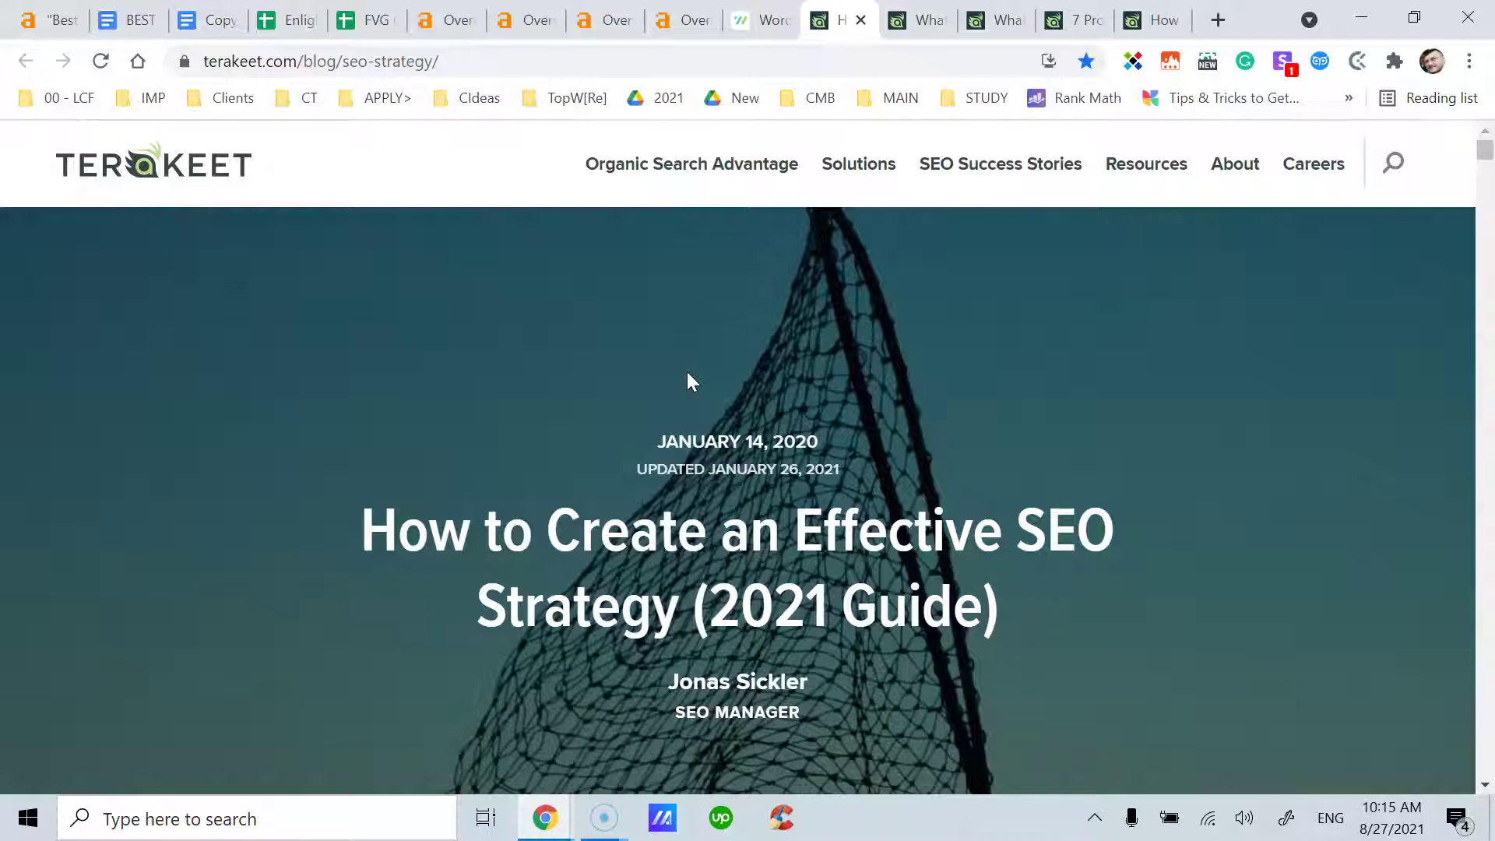
Compare the title banners of the content strategy, customer lifetime value and business growth articles, ending on the SEO strategy guide
click(912, 35)
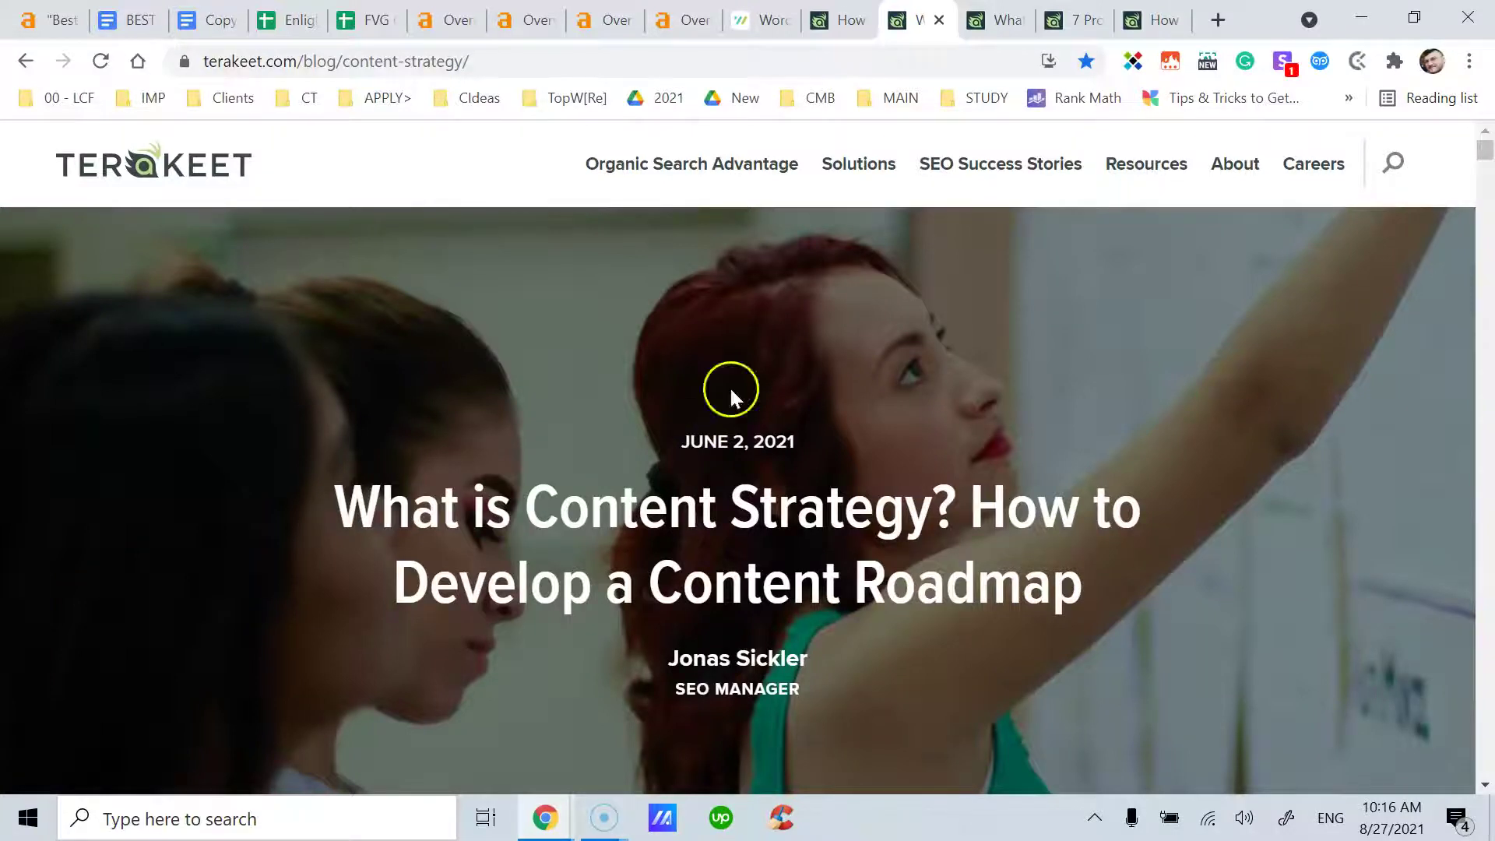
click(973, 31)
click(918, 29)
click(994, 24)
click(1081, 23)
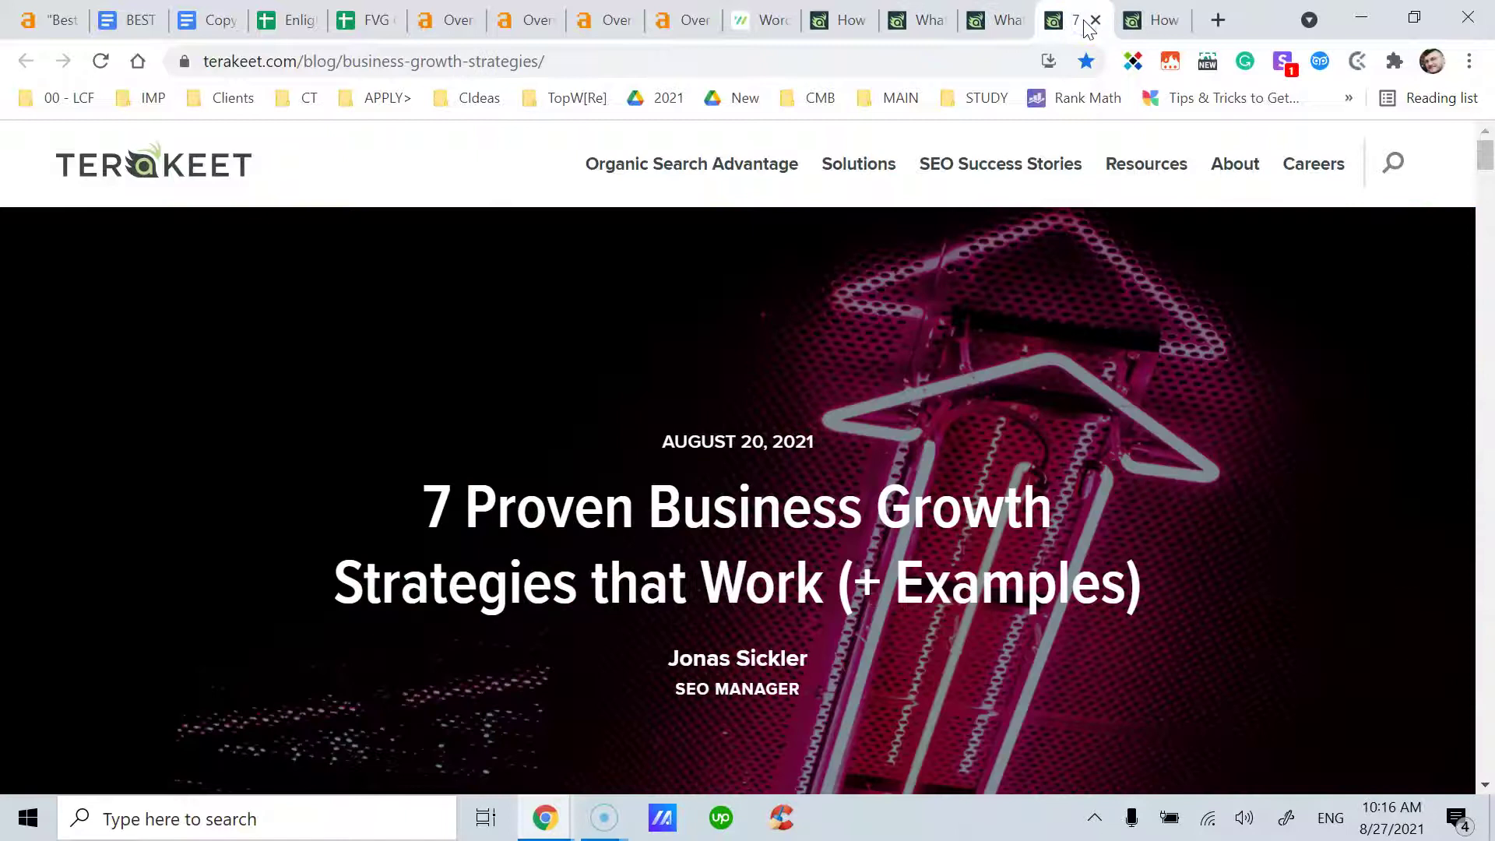
click(853, 24)
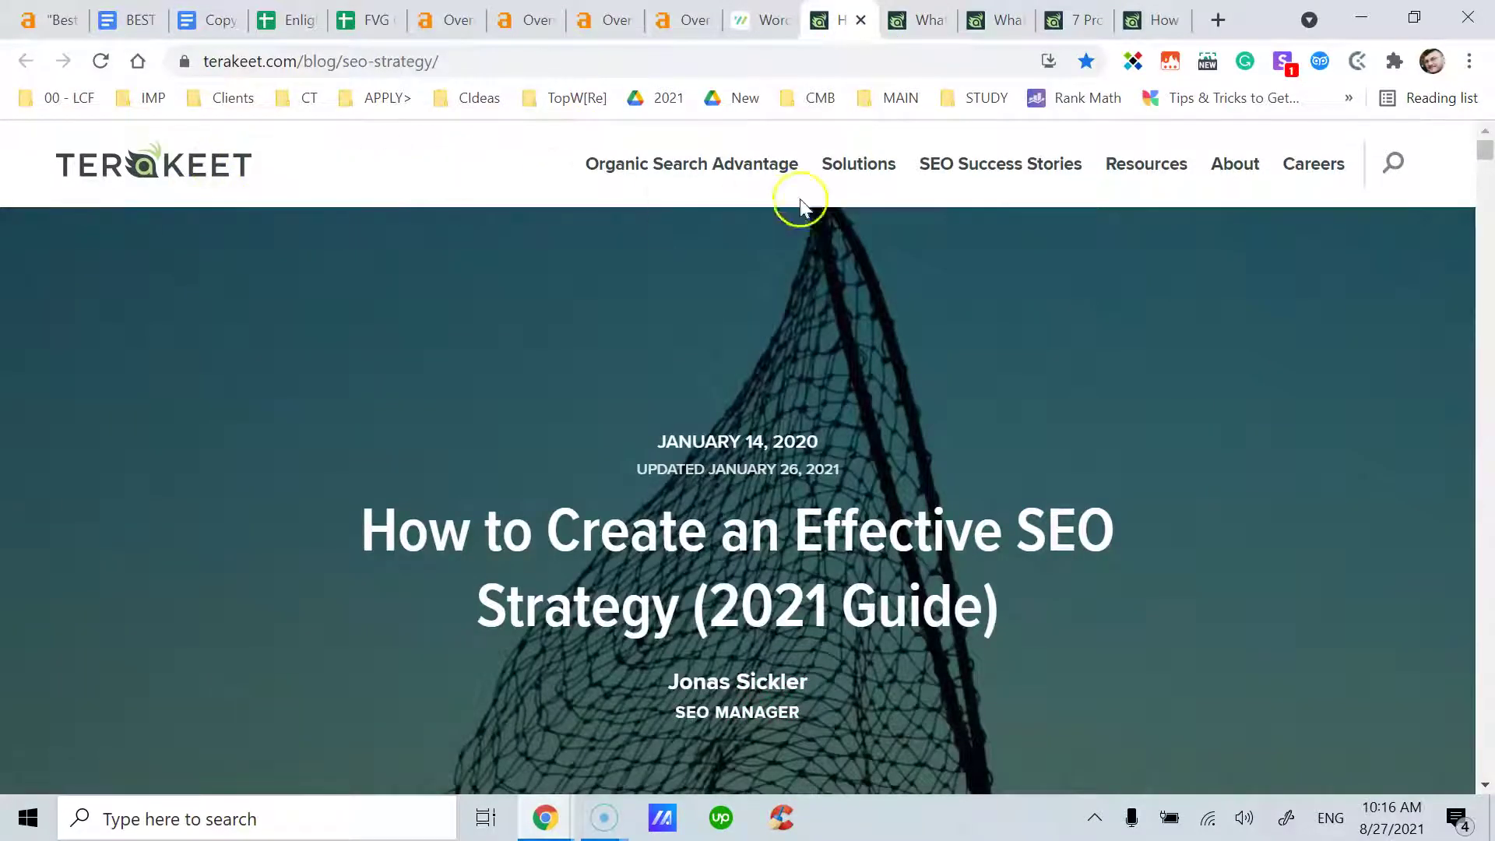
Examine the content strategy article's layout from the "Your Content Strategy Matters" cards through "Additional Resources" to "Data sources"
click(922, 22)
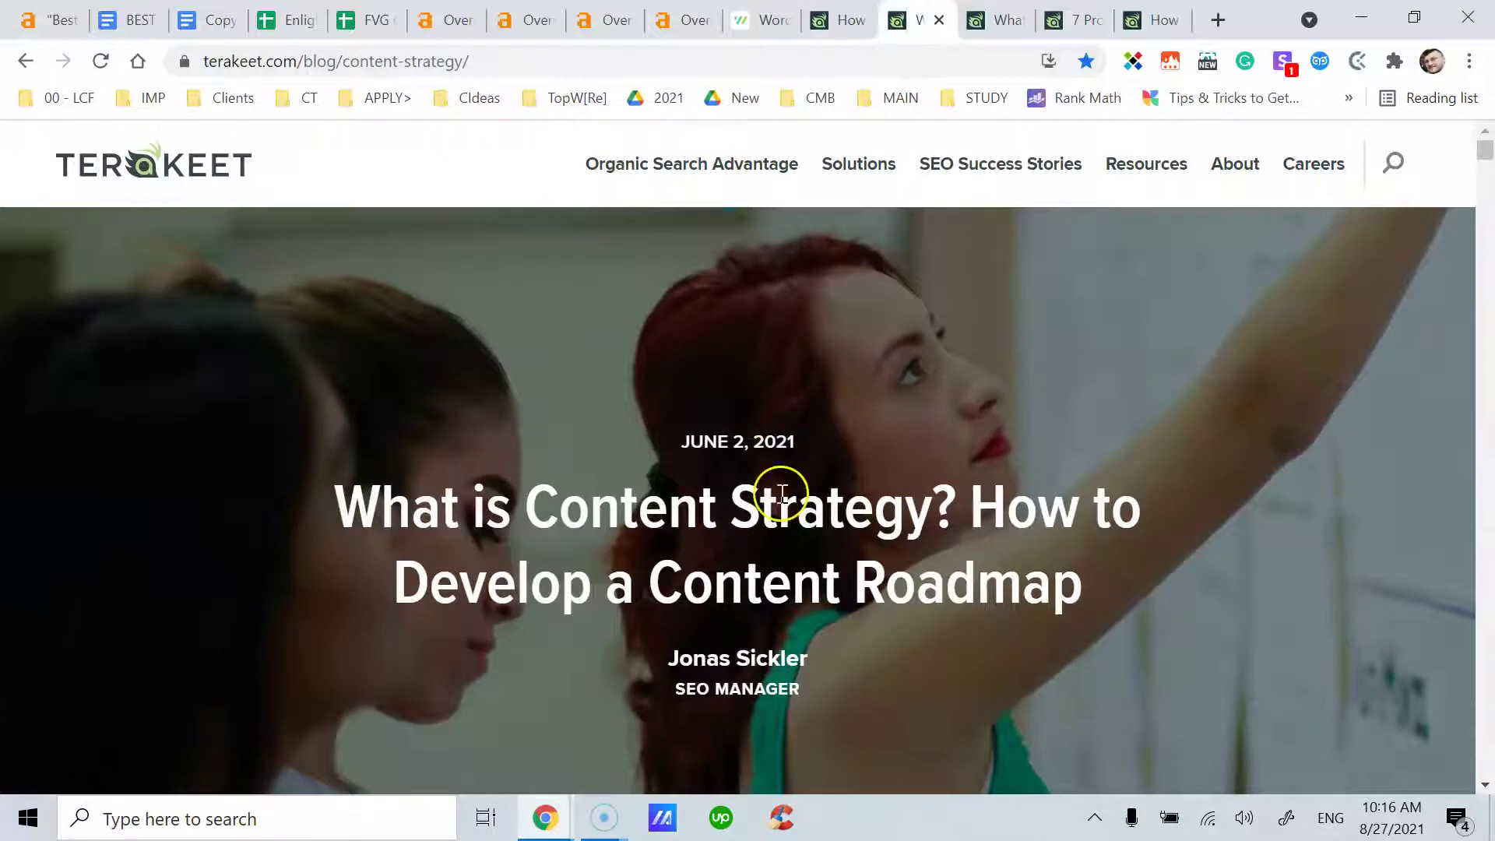
scroll(765, 474, down, 20)
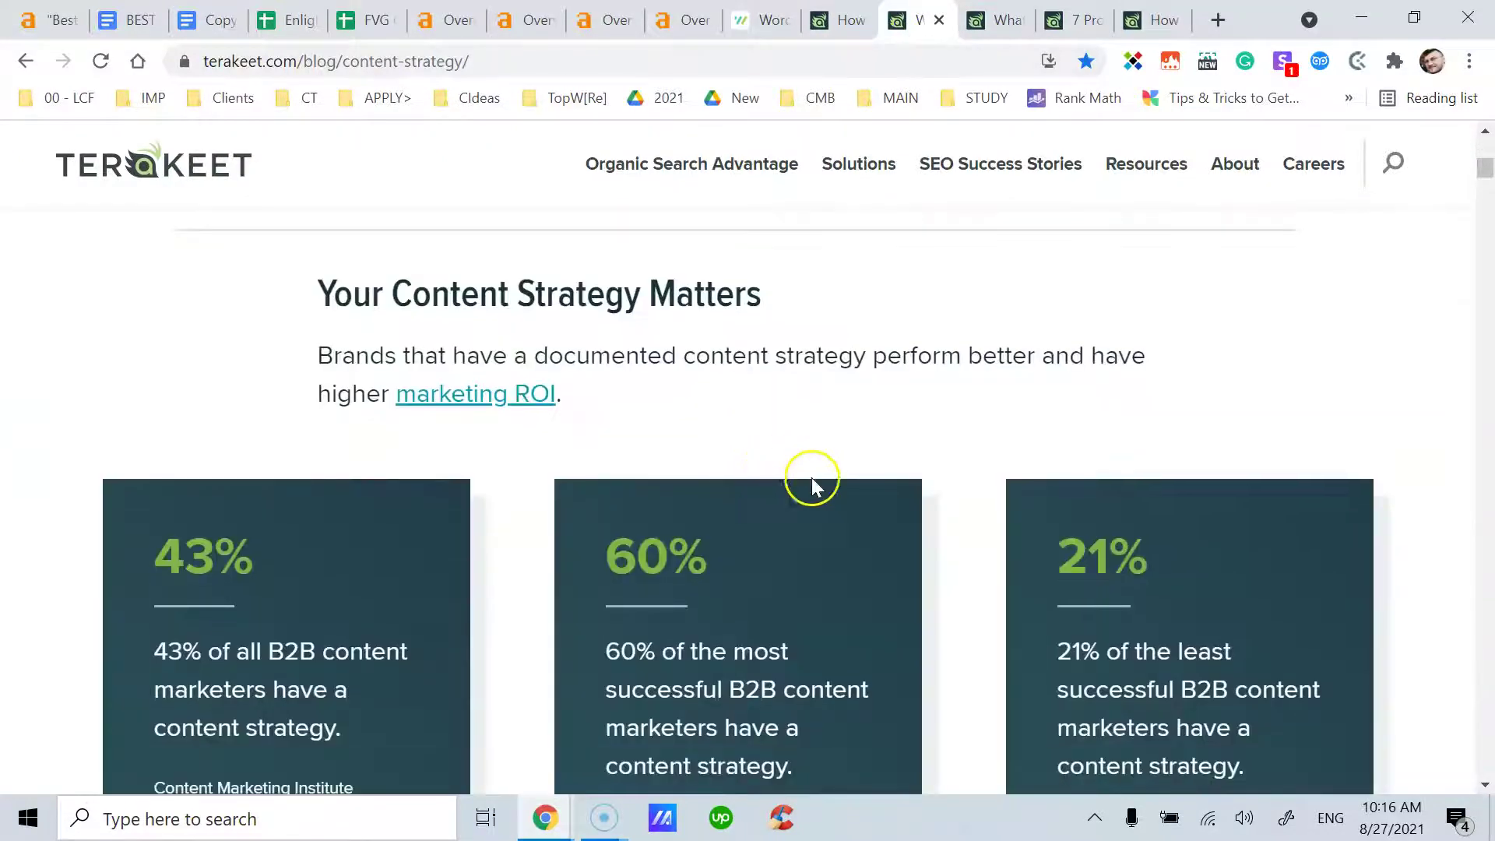
scroll(1489, 600, down, 10)
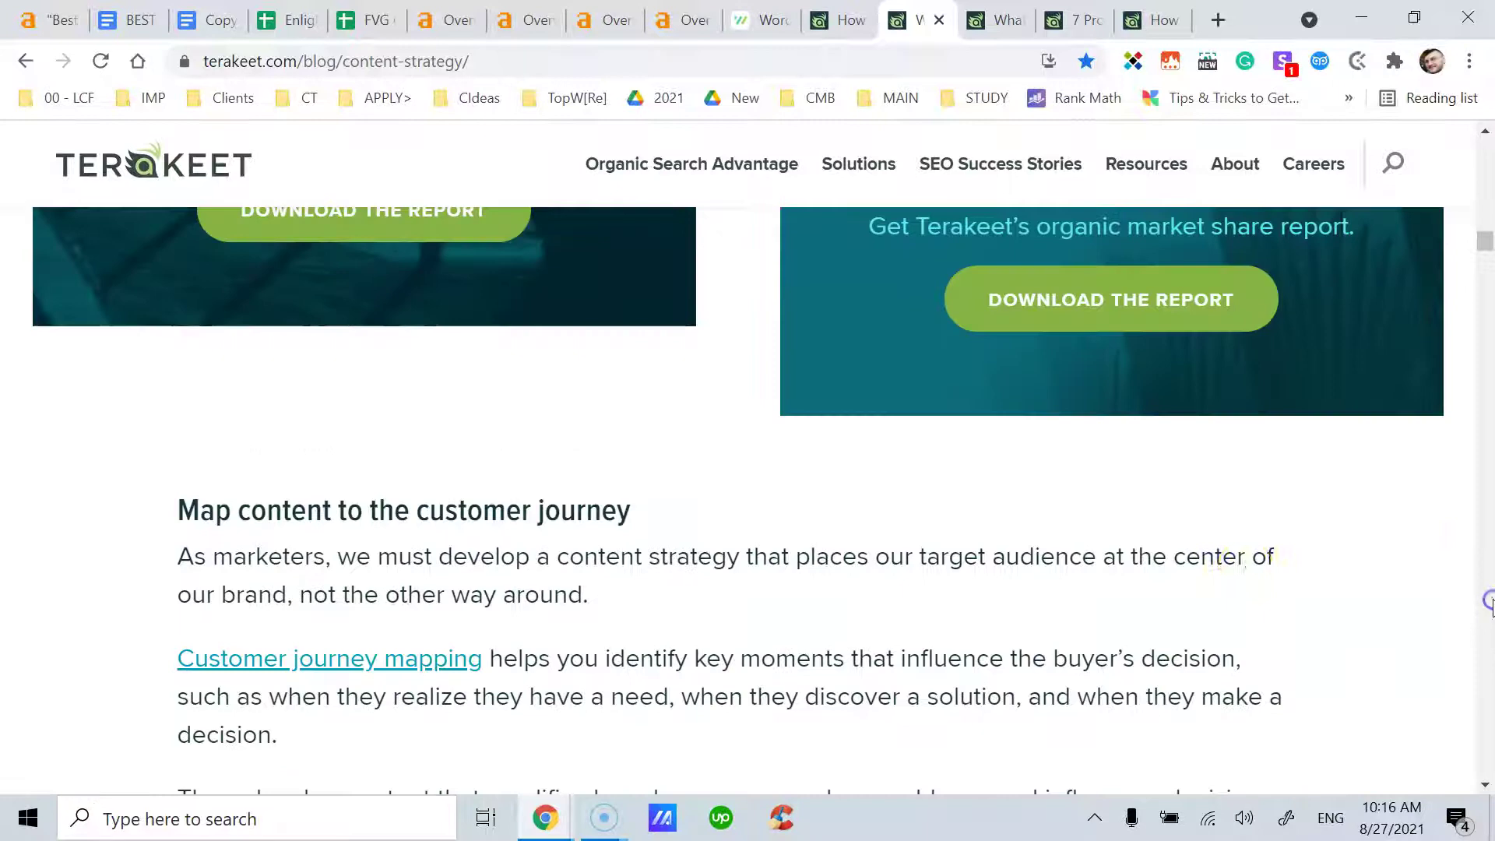
scroll(790, 545, down, 5)
scroll(790, 549, down, 20)
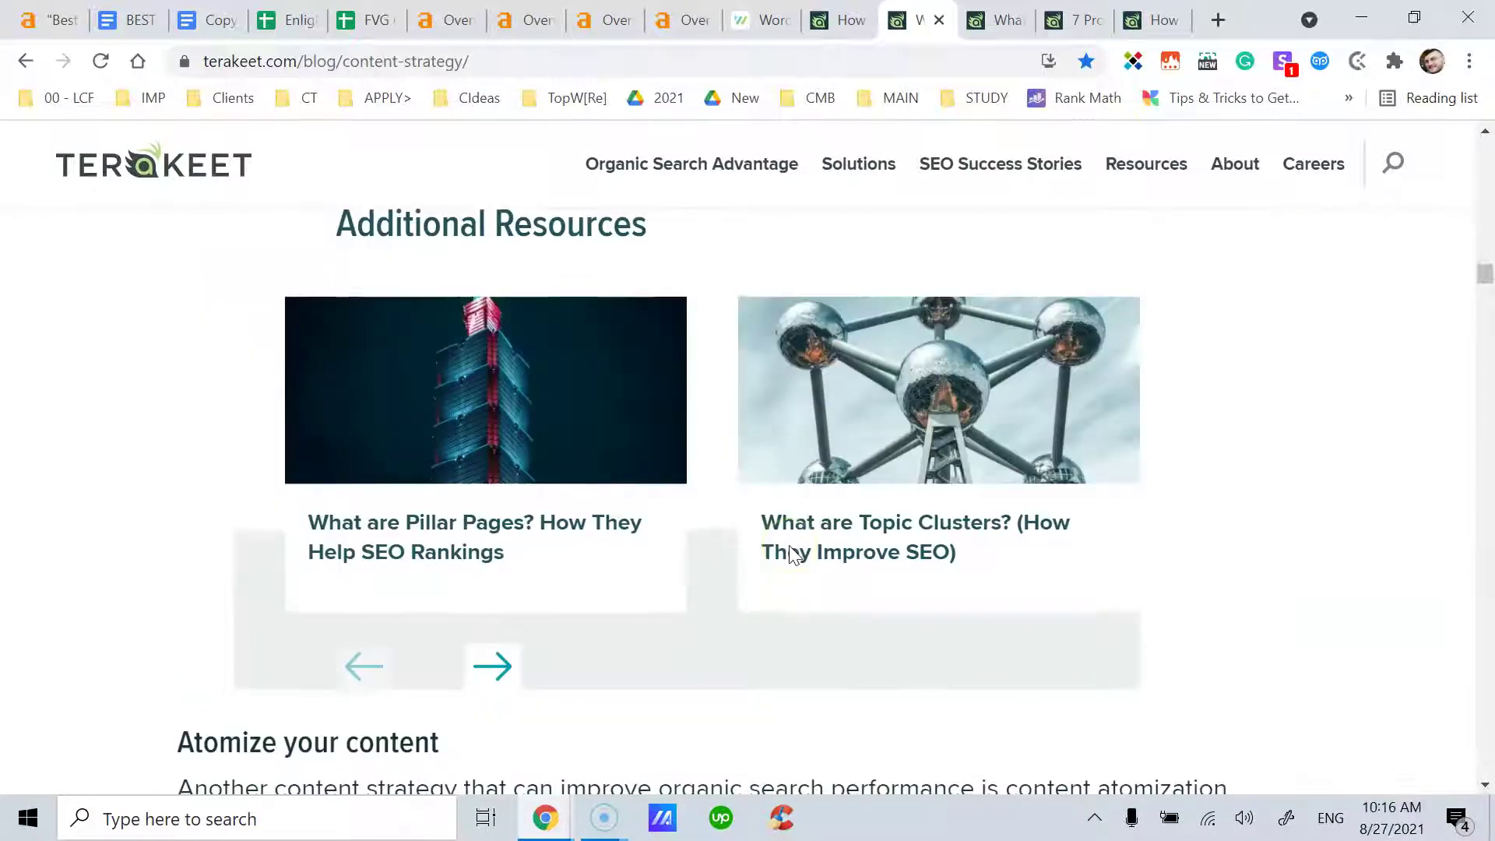
scroll(791, 545, down, 12)
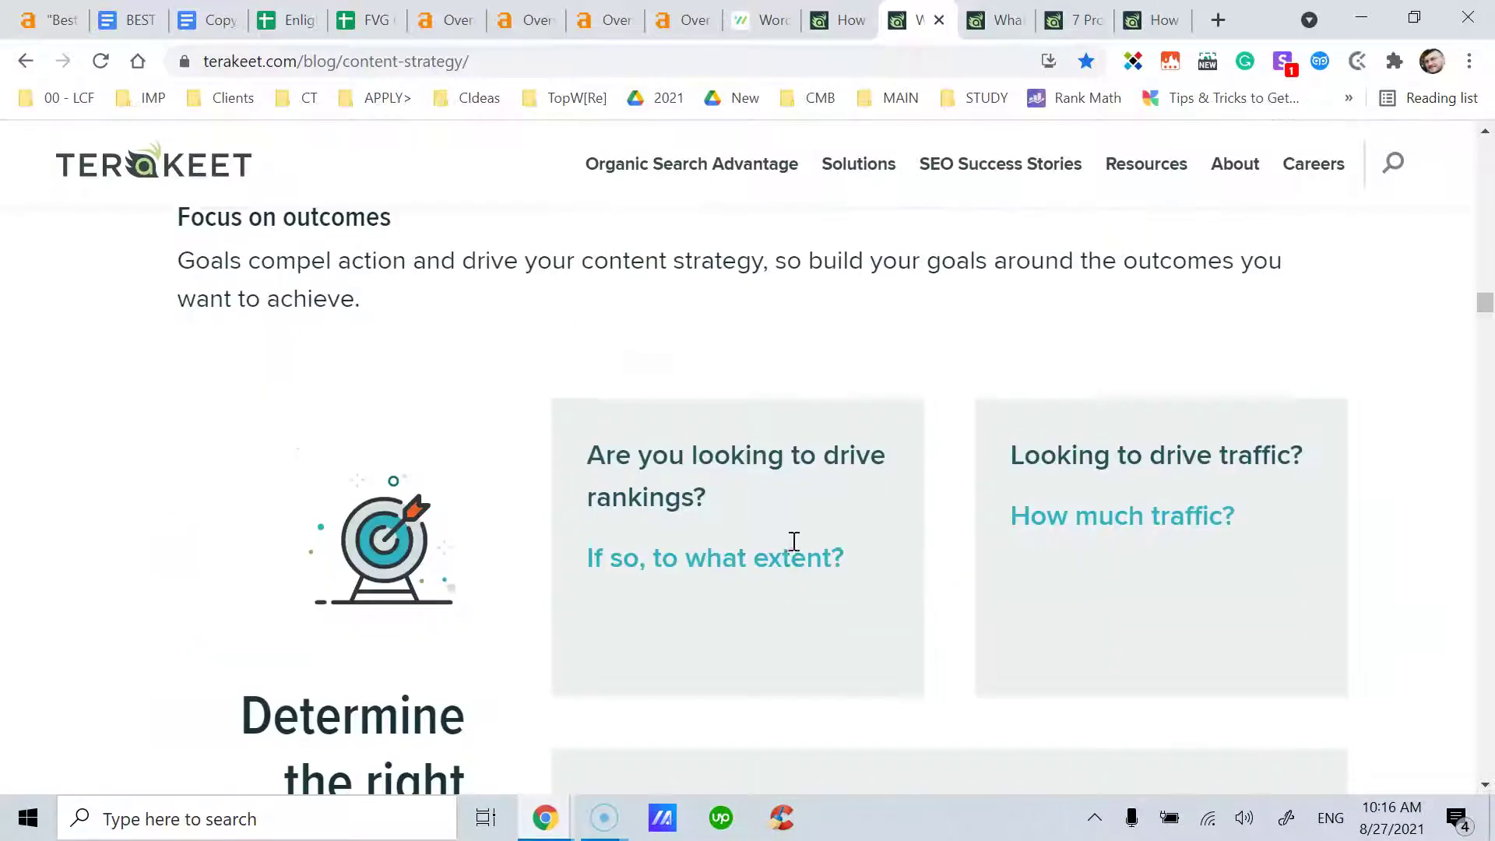
scroll(794, 549, down, 20)
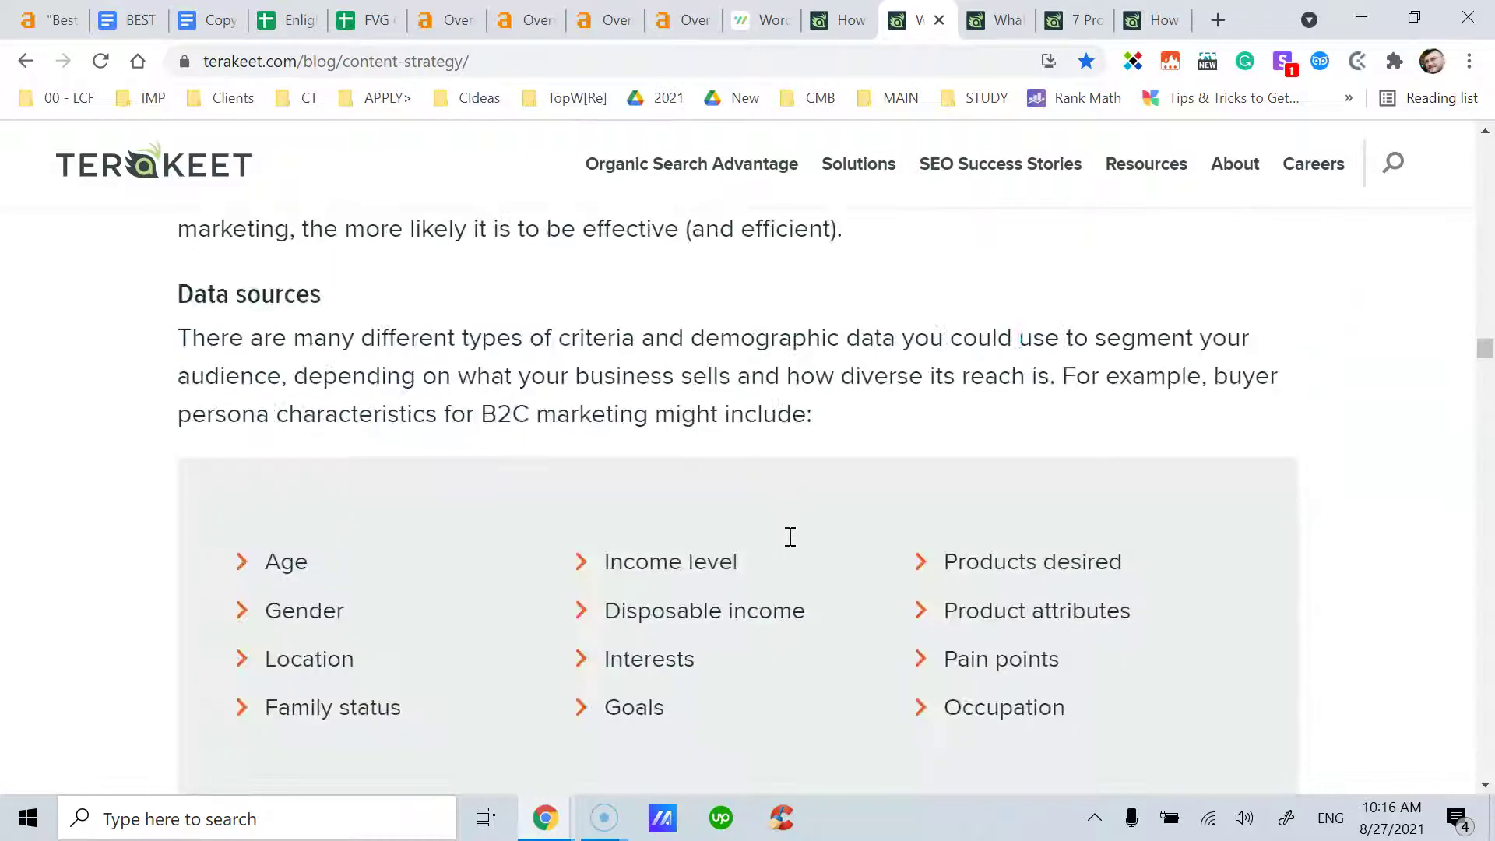
Examine the article's boxed audience lists, embedded video and "Create Better Content. At Scale." banner
scroll(788, 544, up, 4)
scroll(792, 487, down, 2)
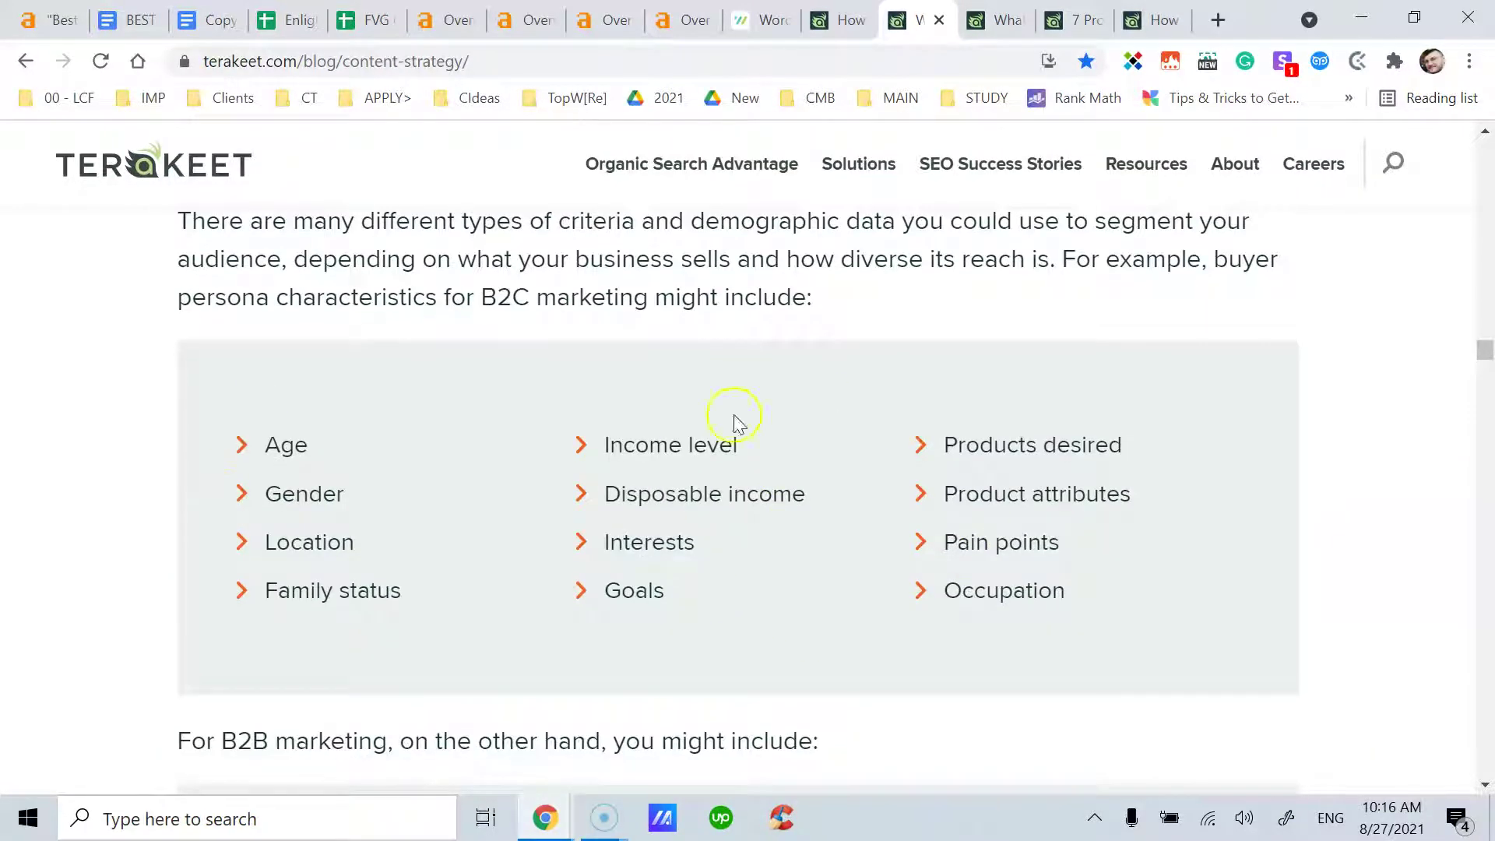
scroll(802, 343, down, 20)
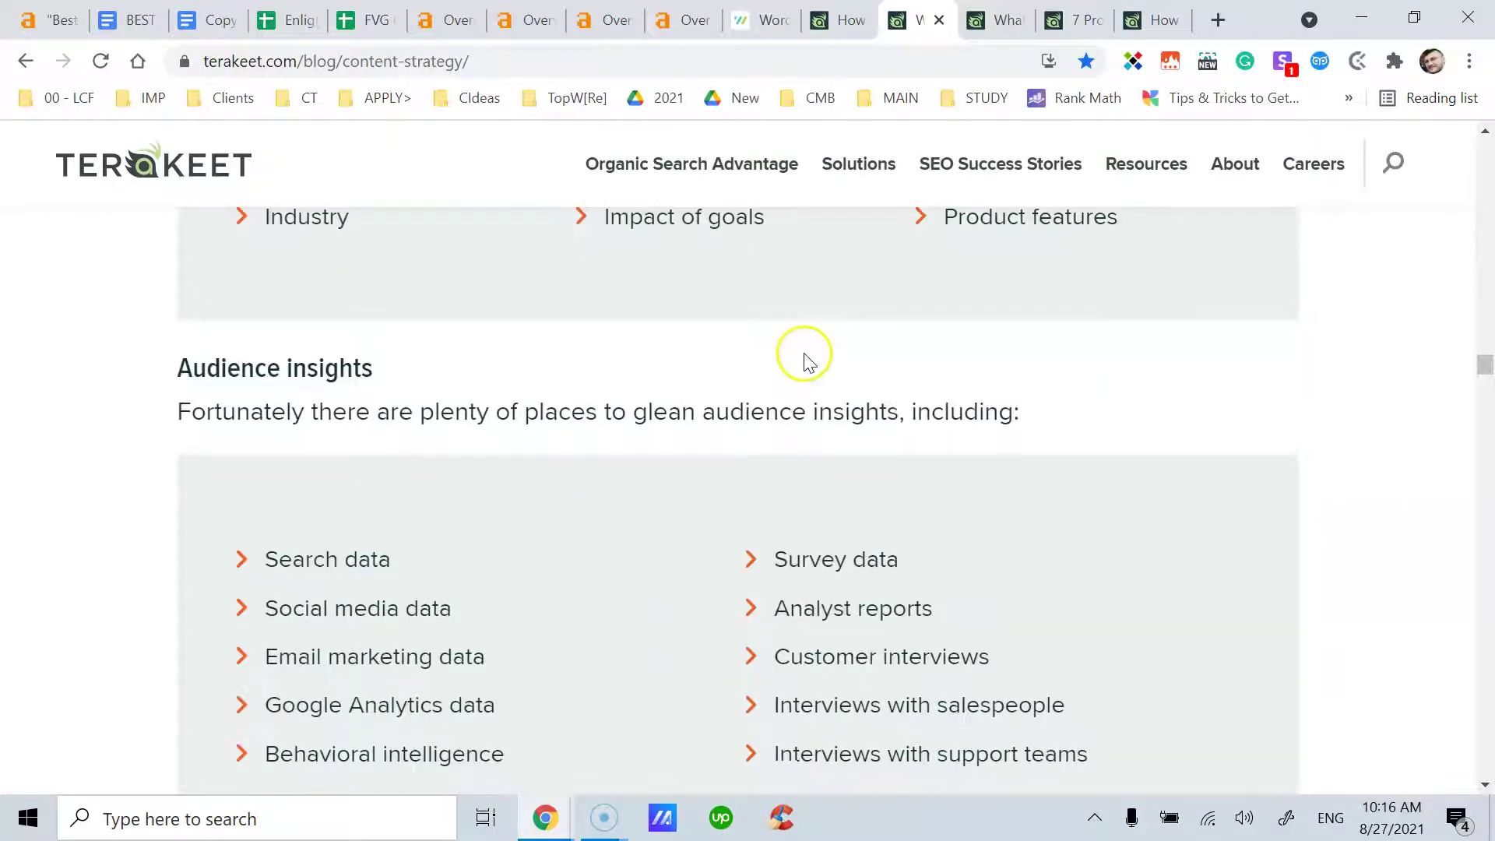
scroll(812, 340, down, 15)
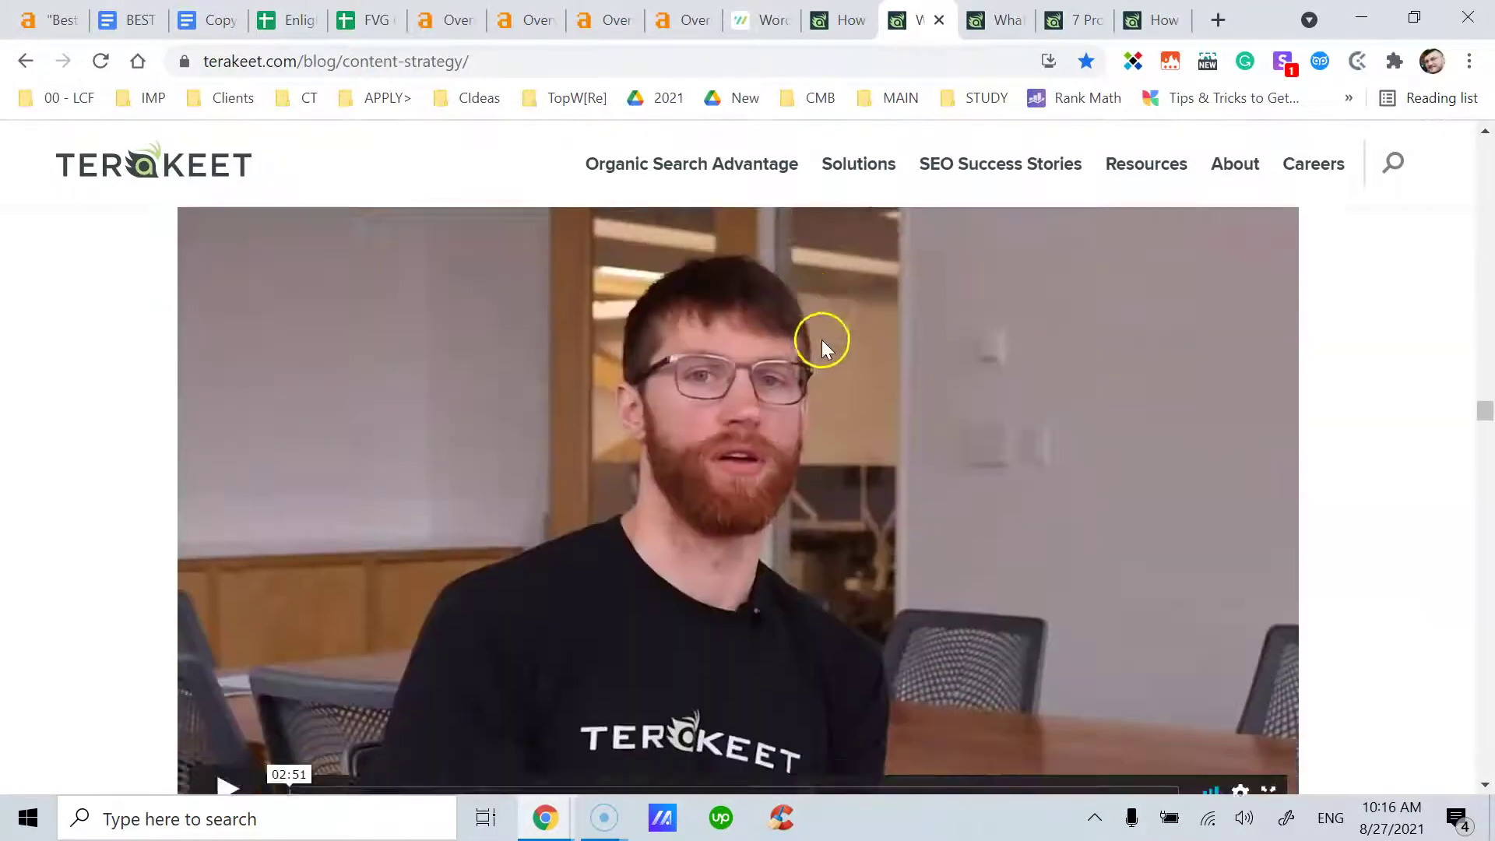
scroll(1489, 671, down, 20)
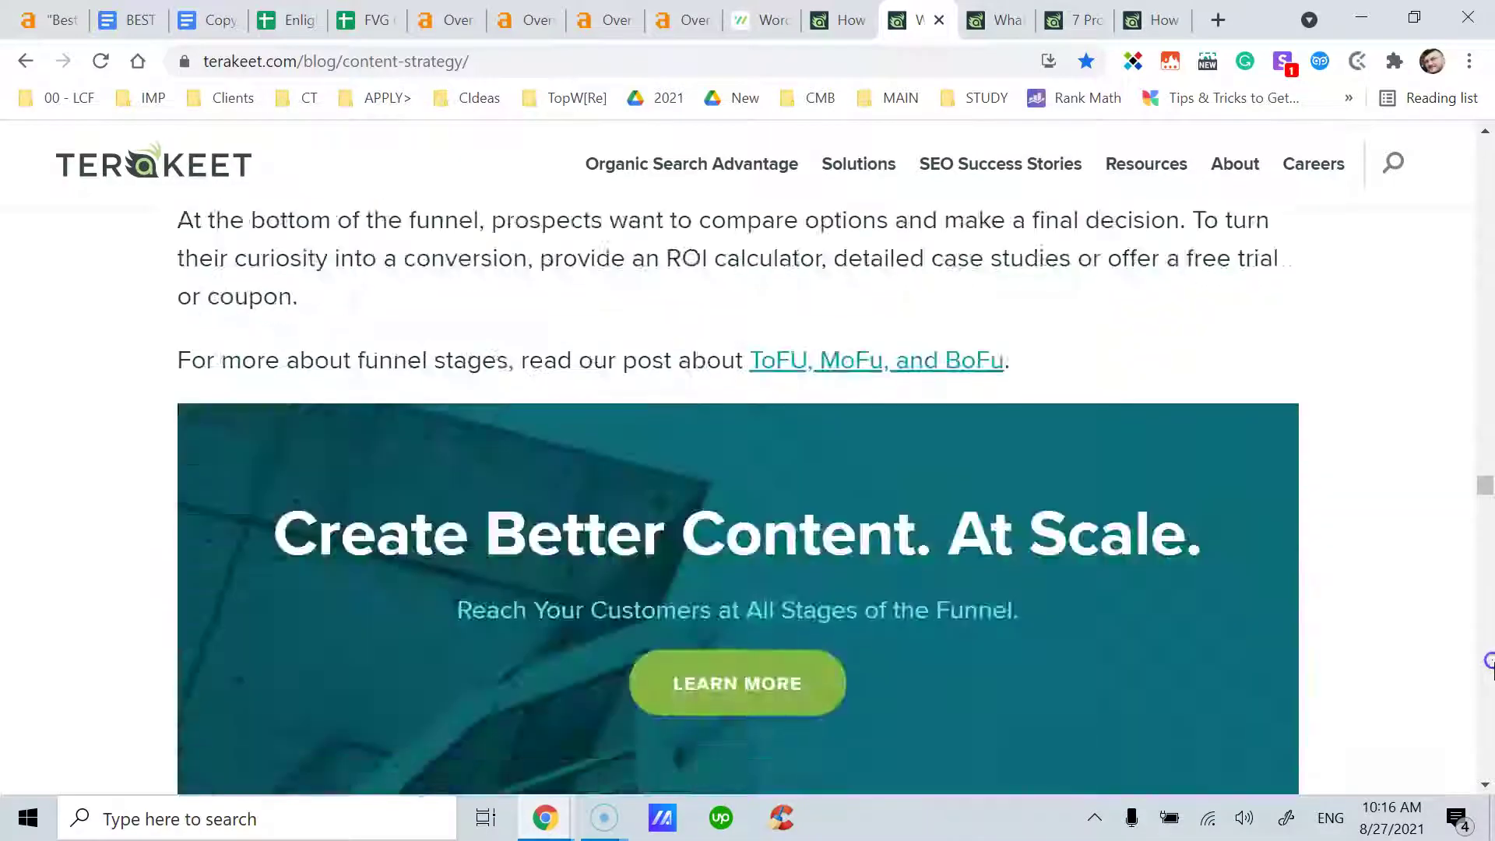
Review the "Revisit a section" links and the share buttons at the end of the content strategy article
drag(1485, 527, 1475, 779)
scroll(1262, 644, up, 3)
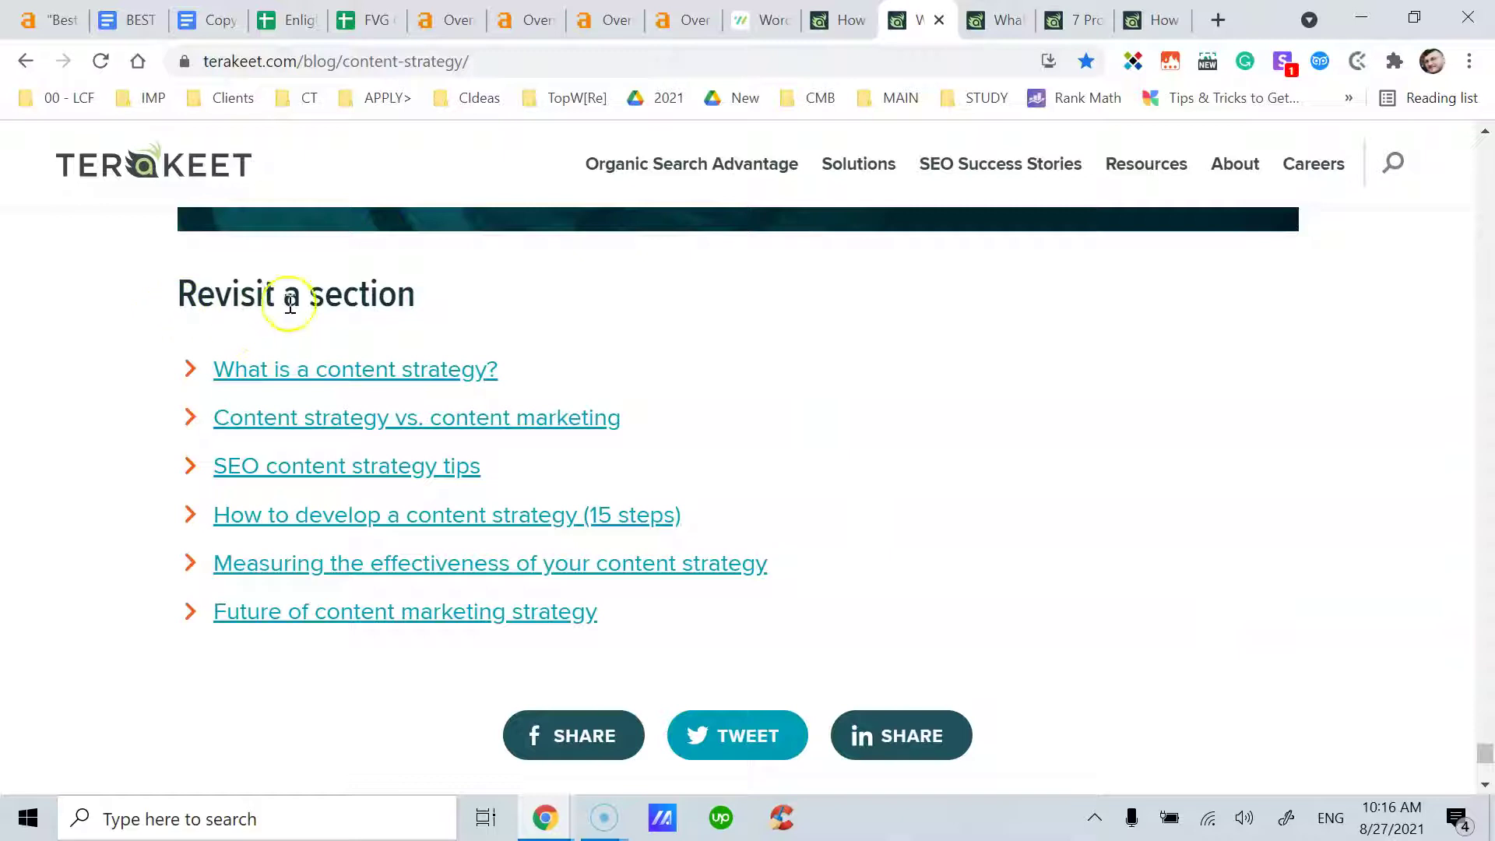
scroll(851, 606, down, 2)
scroll(831, 560, up, 2)
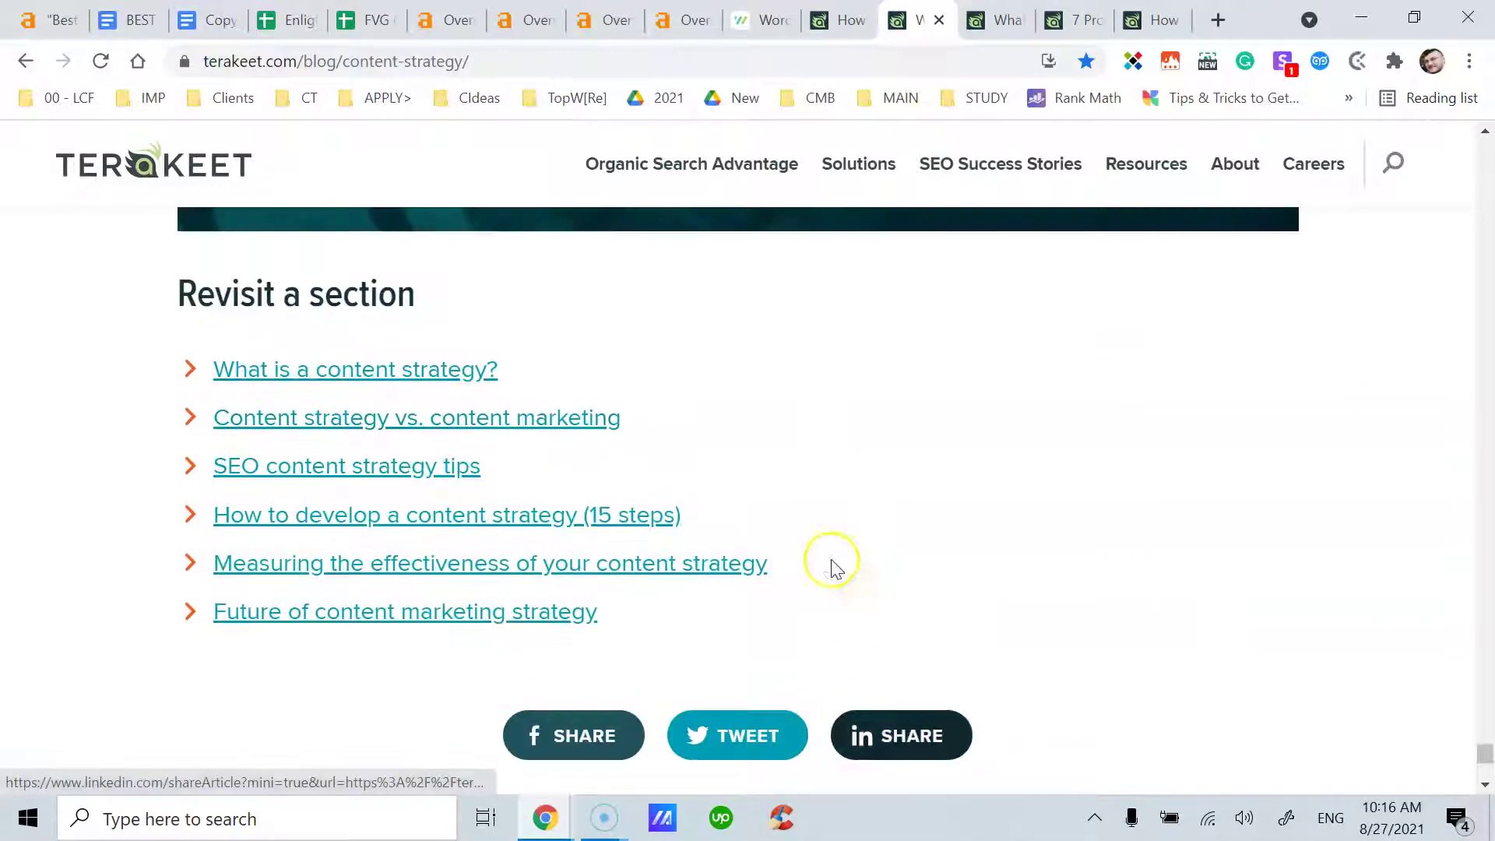
Review the header and "Key Points" section of the customer lifetime value article
click(996, 21)
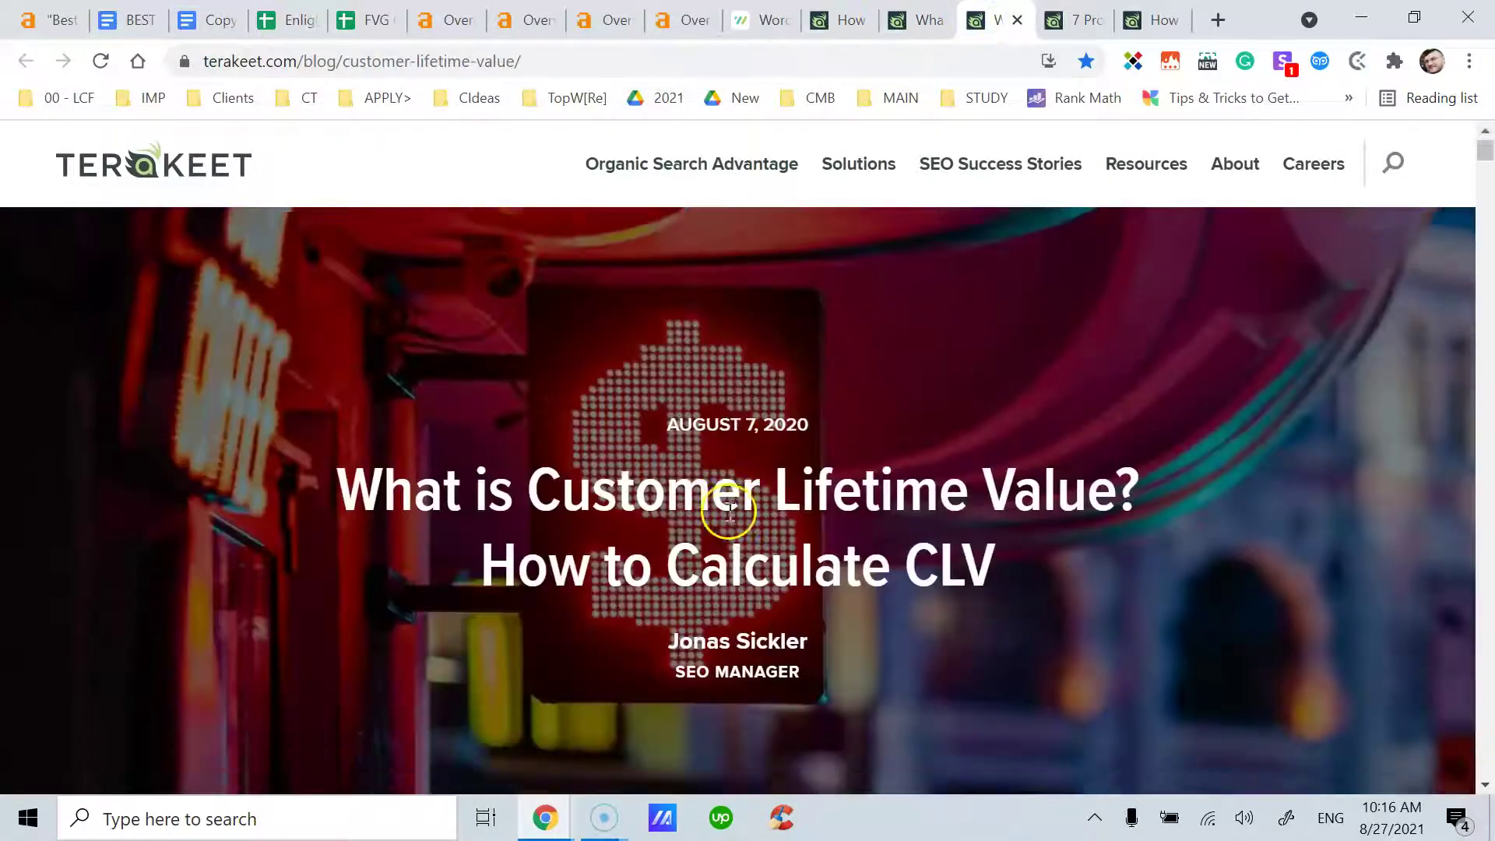
scroll(727, 510, down, 5)
drag(1485, 167, 1485, 159)
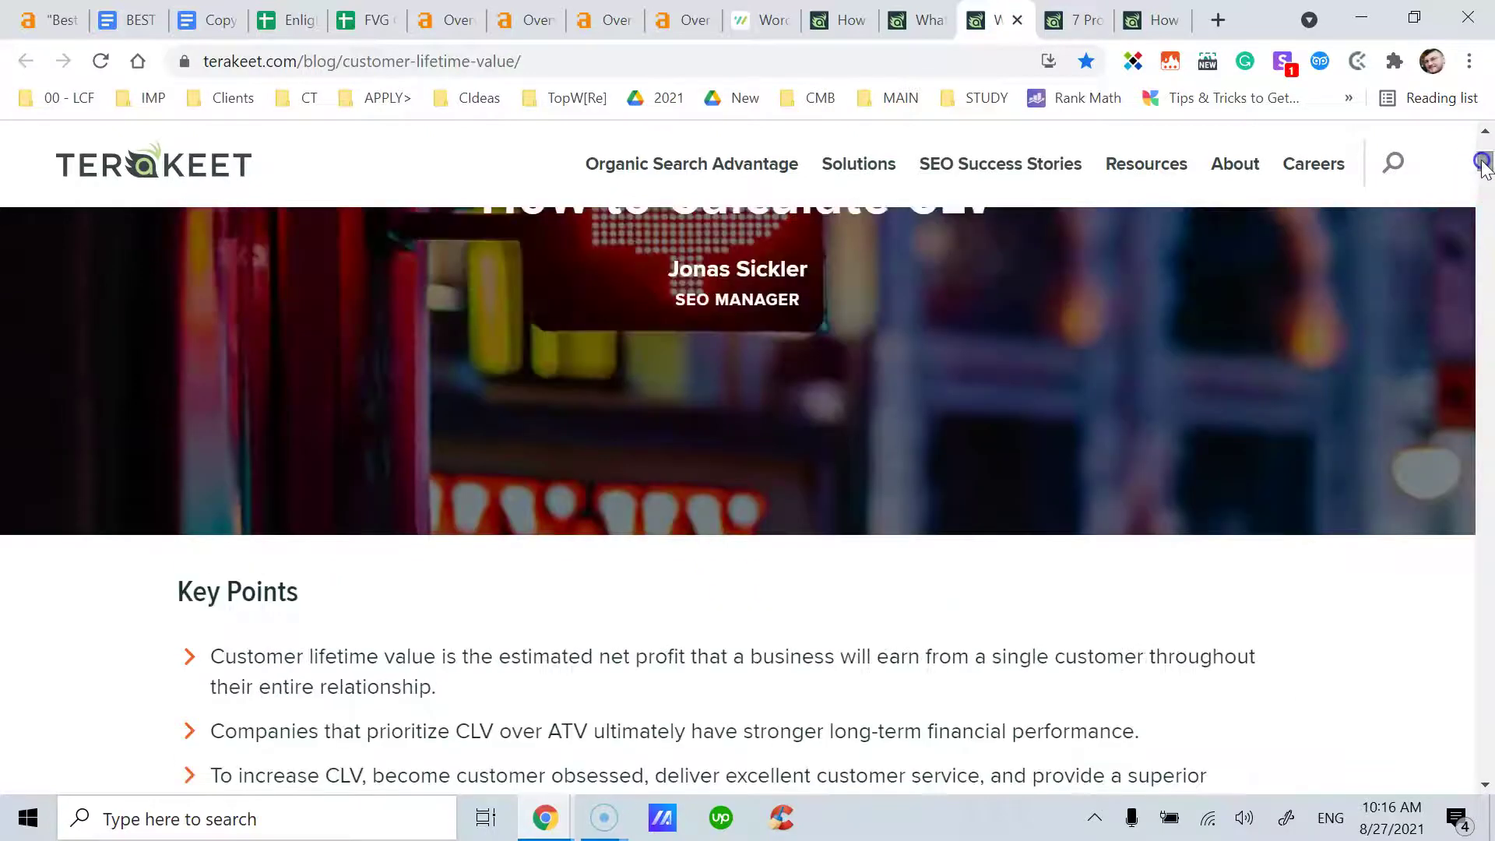
scroll(727, 381, down, 1)
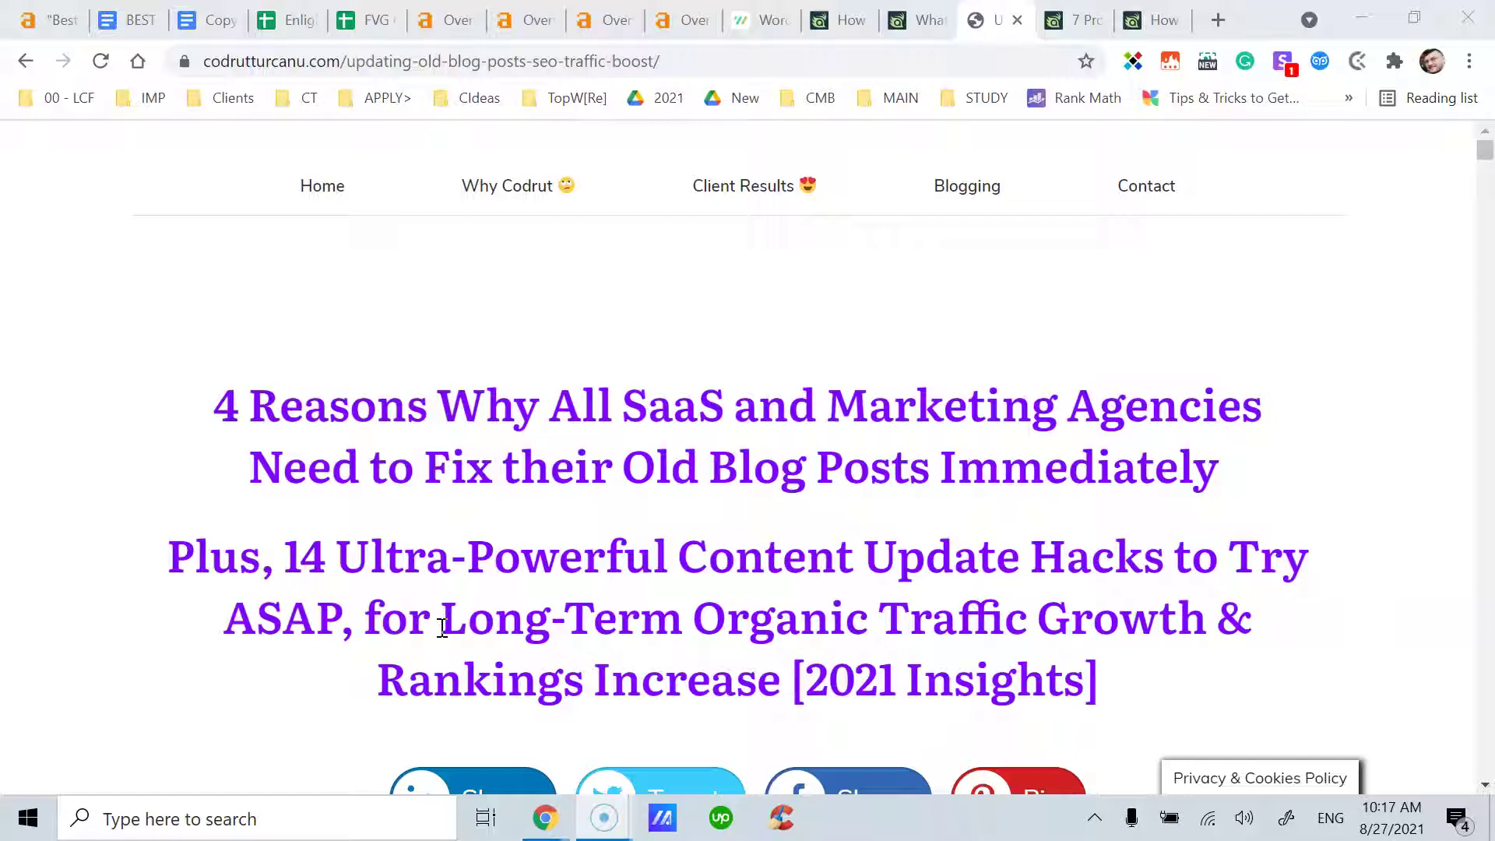
Review the headline and subheadline of the "4 Reasons Why All SaaS and Marketing Agencies Need to Fix their Old Blog Posts" article
click(520, 527)
scroll(574, 508, down, 1)
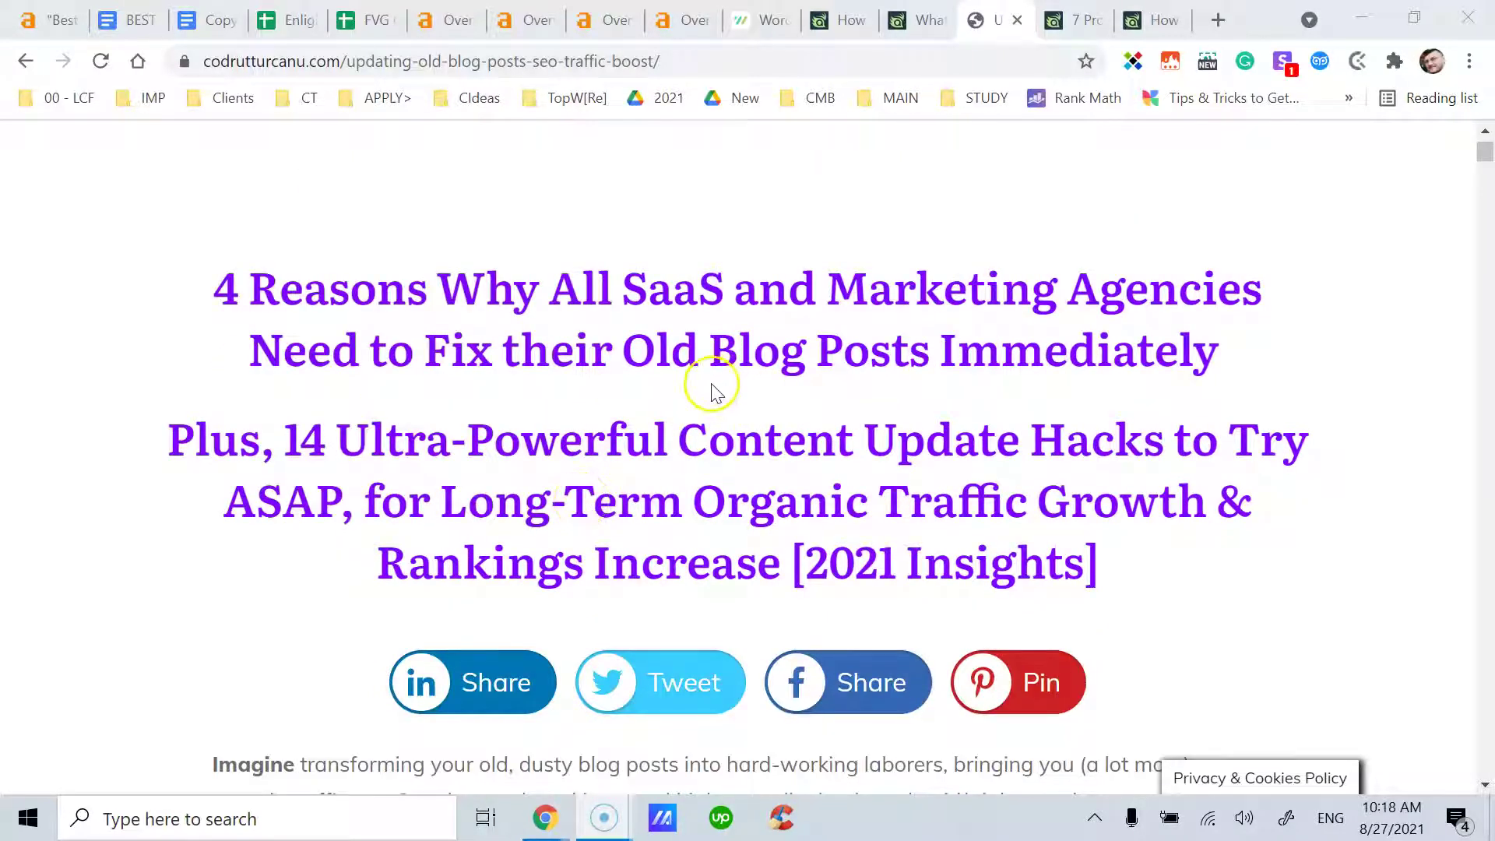
drag(633, 355, 925, 338)
click(925, 339)
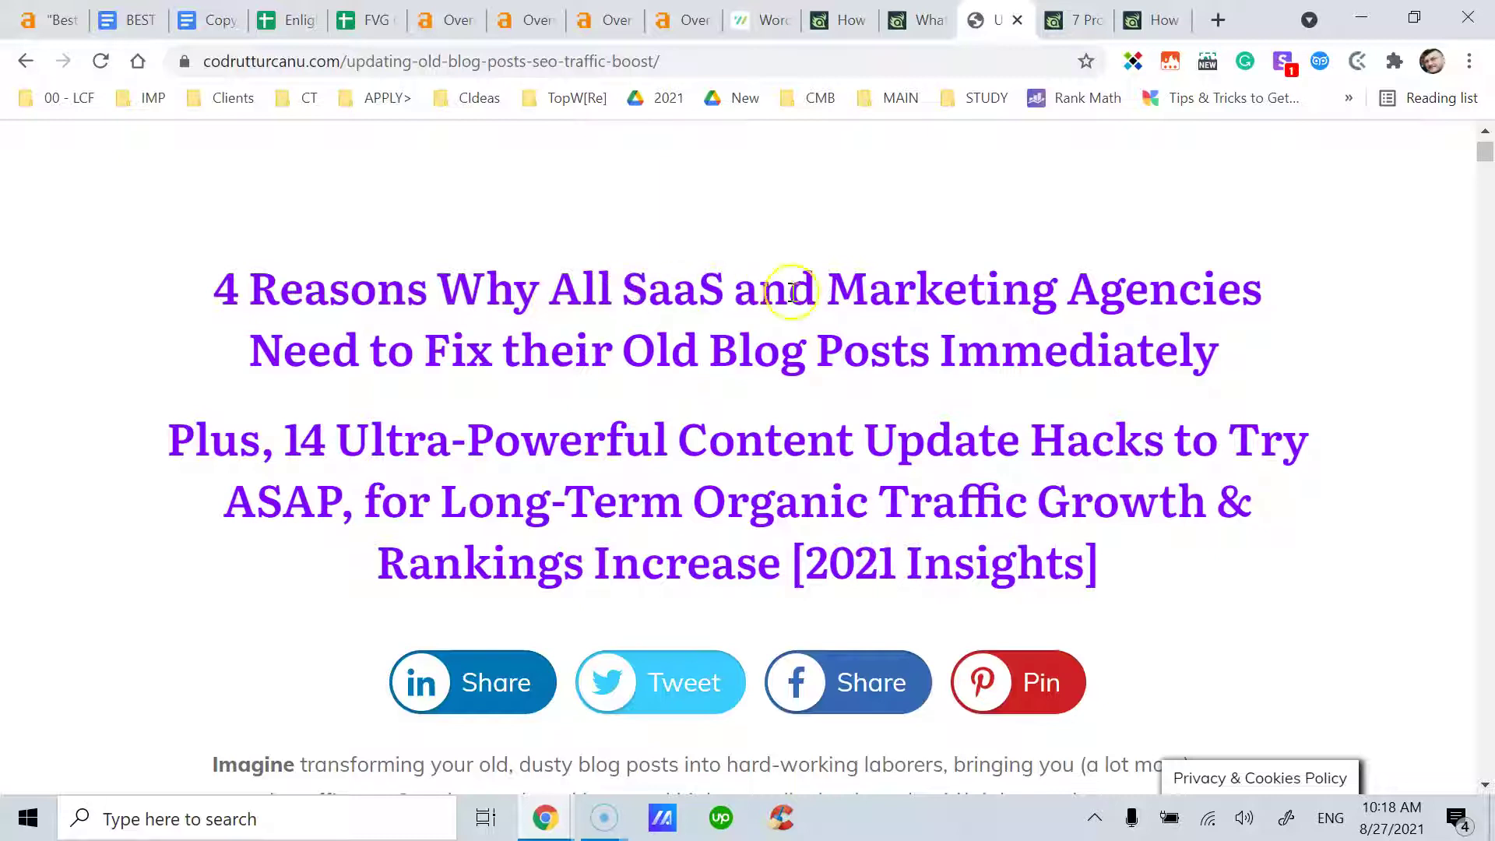
click(604, 320)
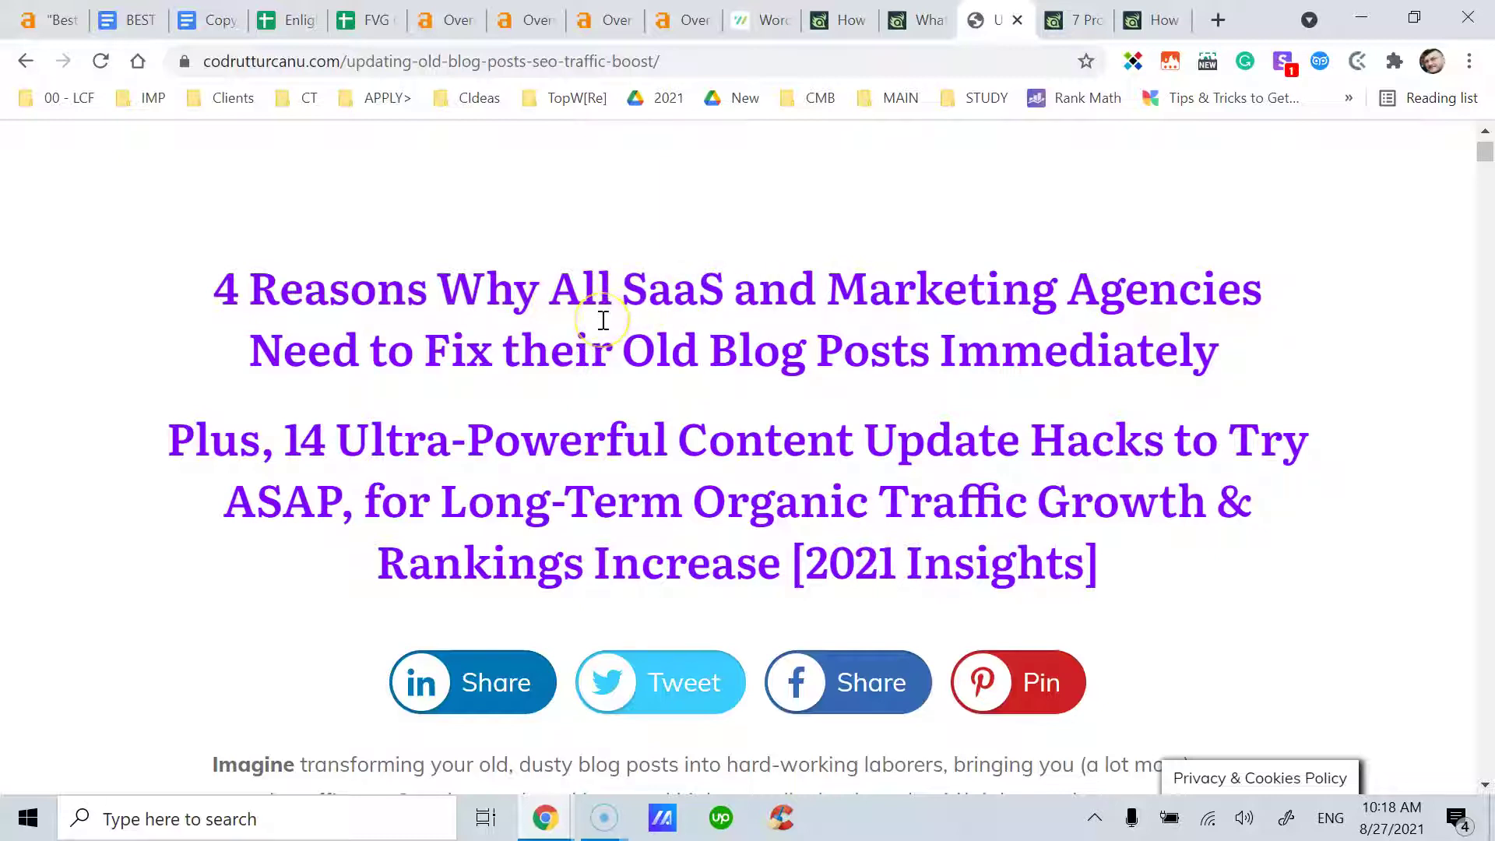